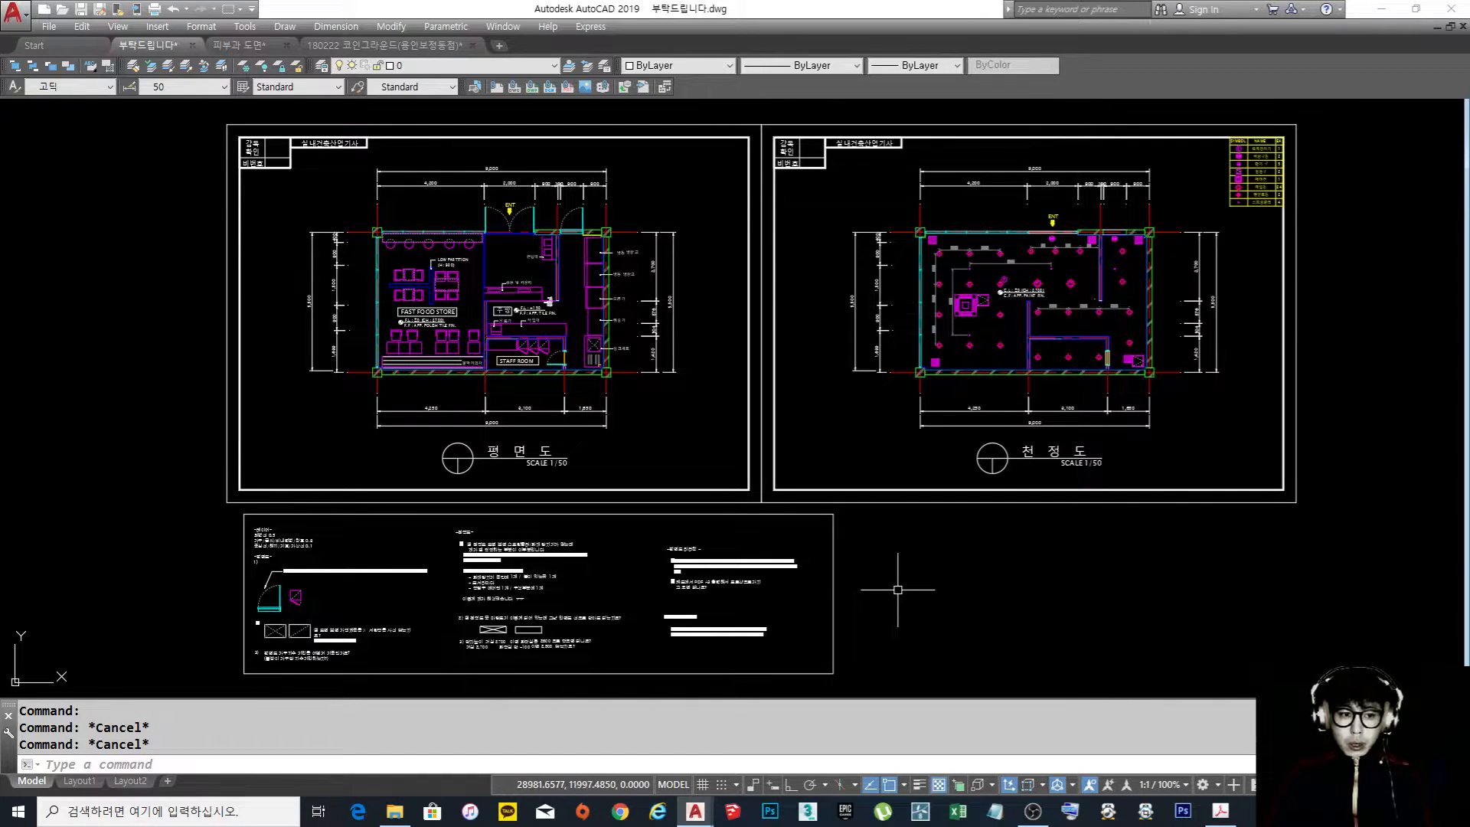
Examine the floor plan and ceiling plan sheets and the written questions in the notes box below them
middle_click_drag(897, 590, 889, 588)
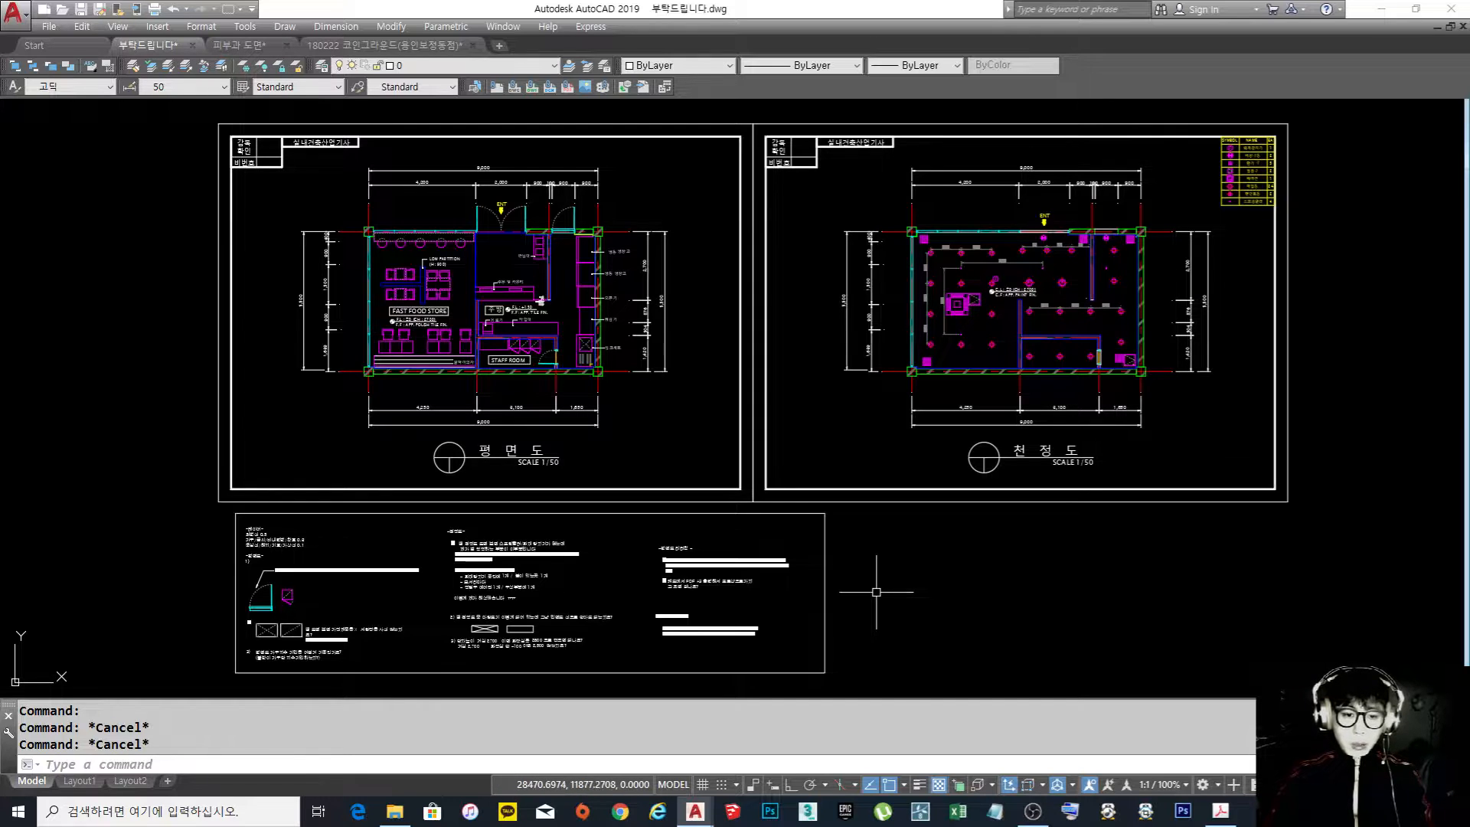
middle_click_drag(534, 592, 586, 418)
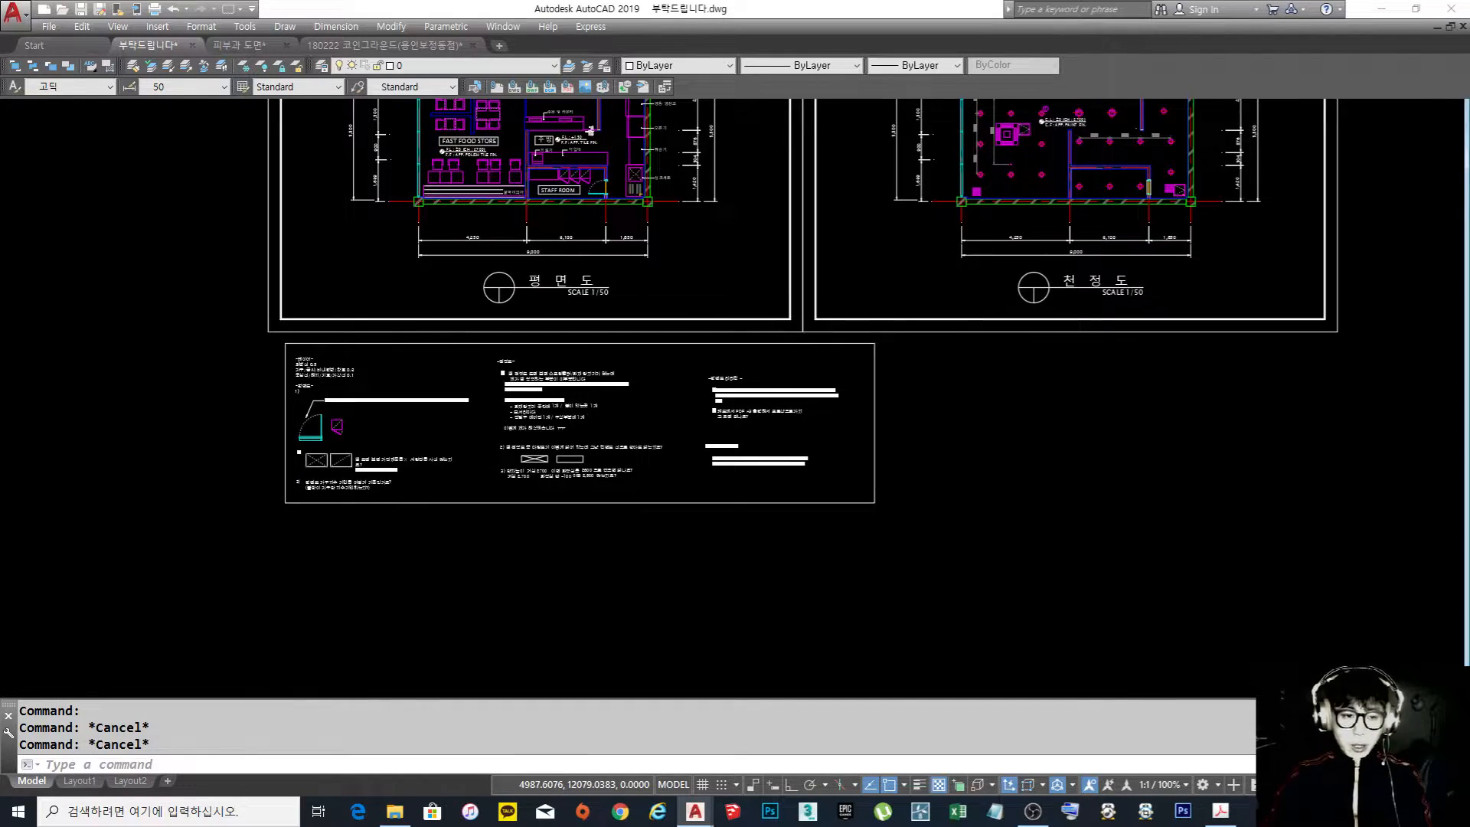
scroll(354, 437, "up", 5)
scroll(355, 437, "down", 5)
mouse_move(679, 482)
middle_mouse_down()
mouse_move(639, 472)
mouse_move(614, 532)
middle_mouse_up()
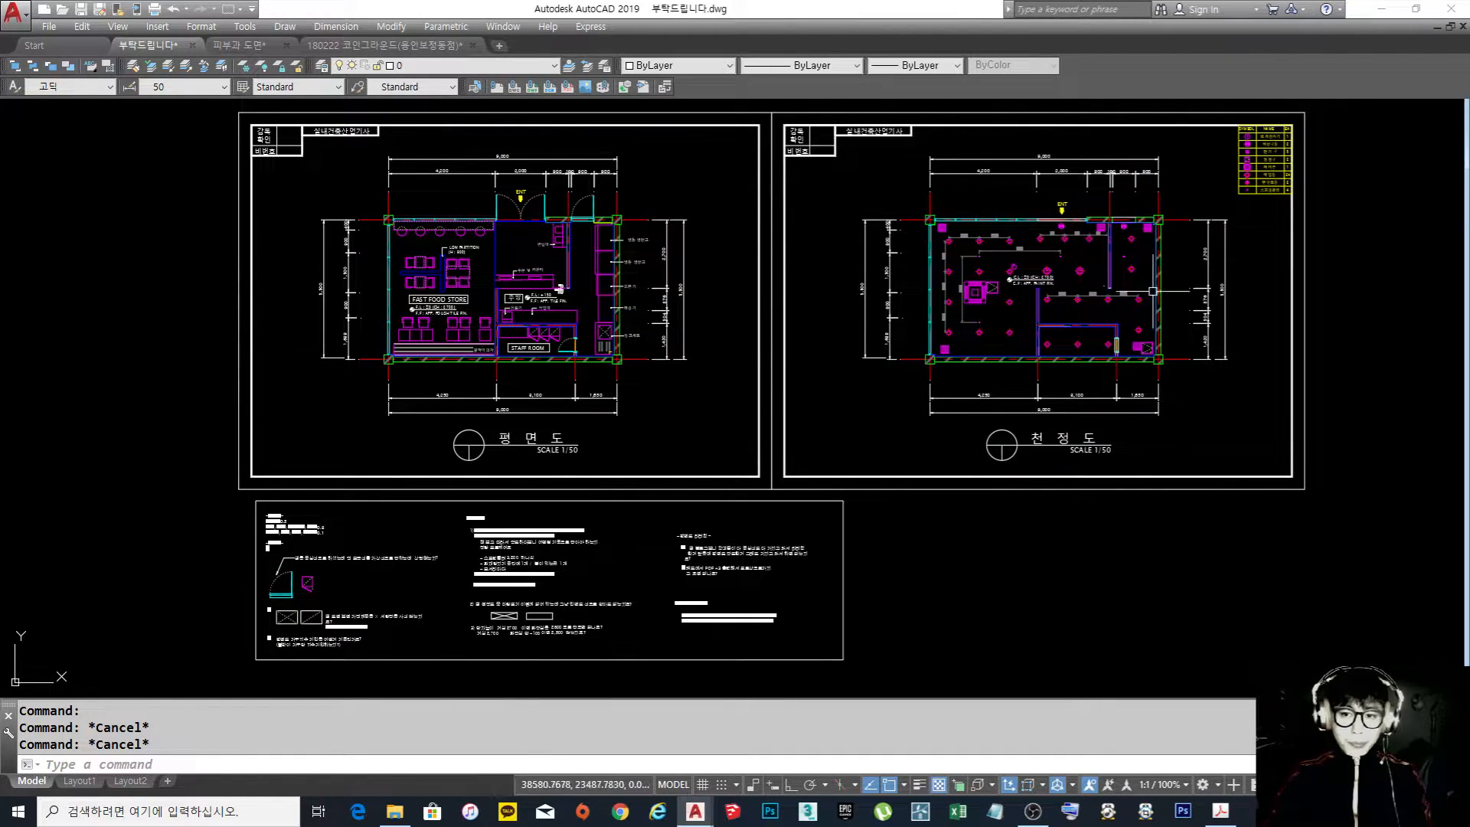
middle_click_drag(957, 315, 948, 326)
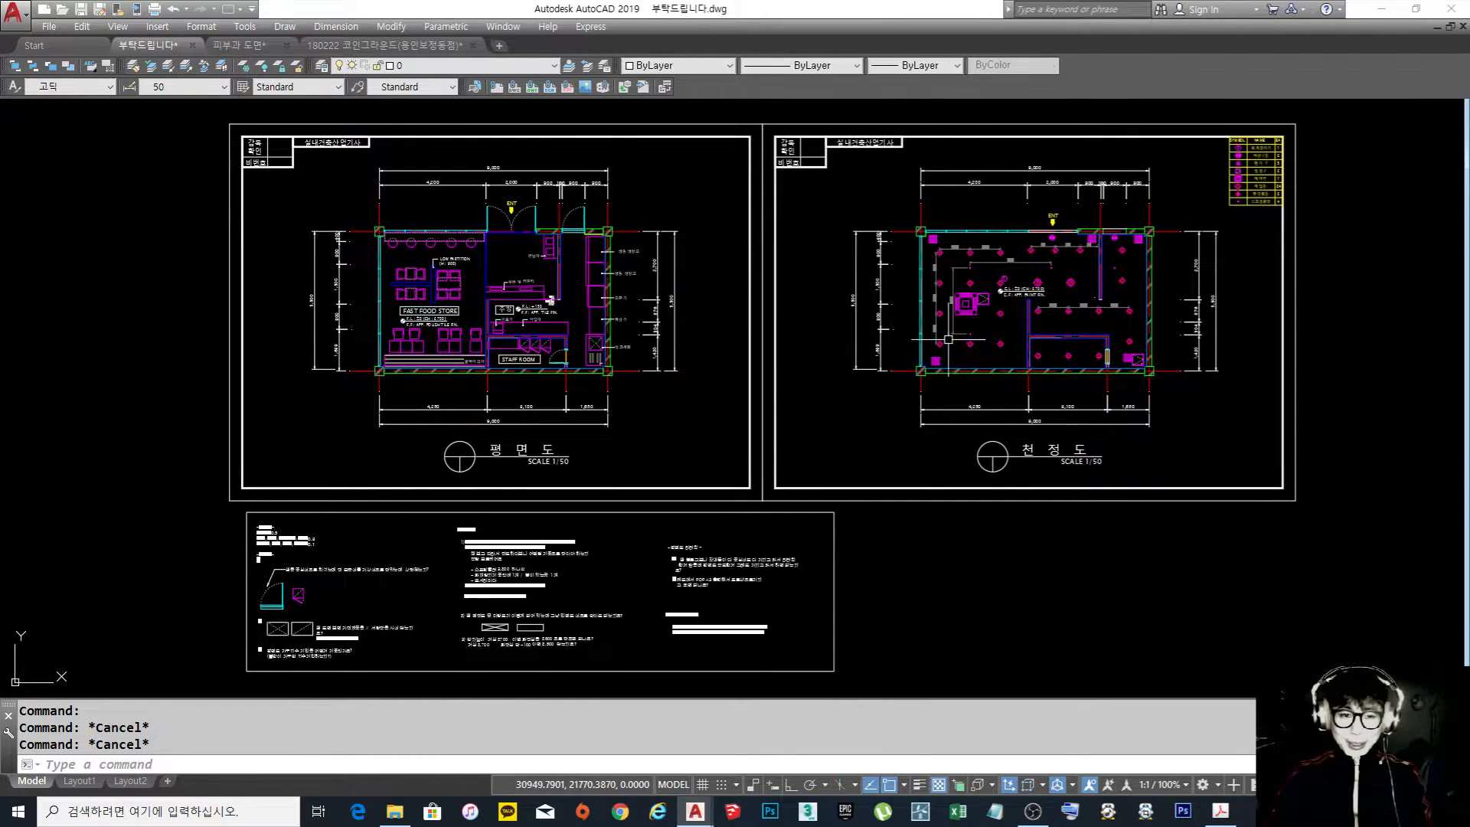
middle_click_drag(890, 371, 833, 357)
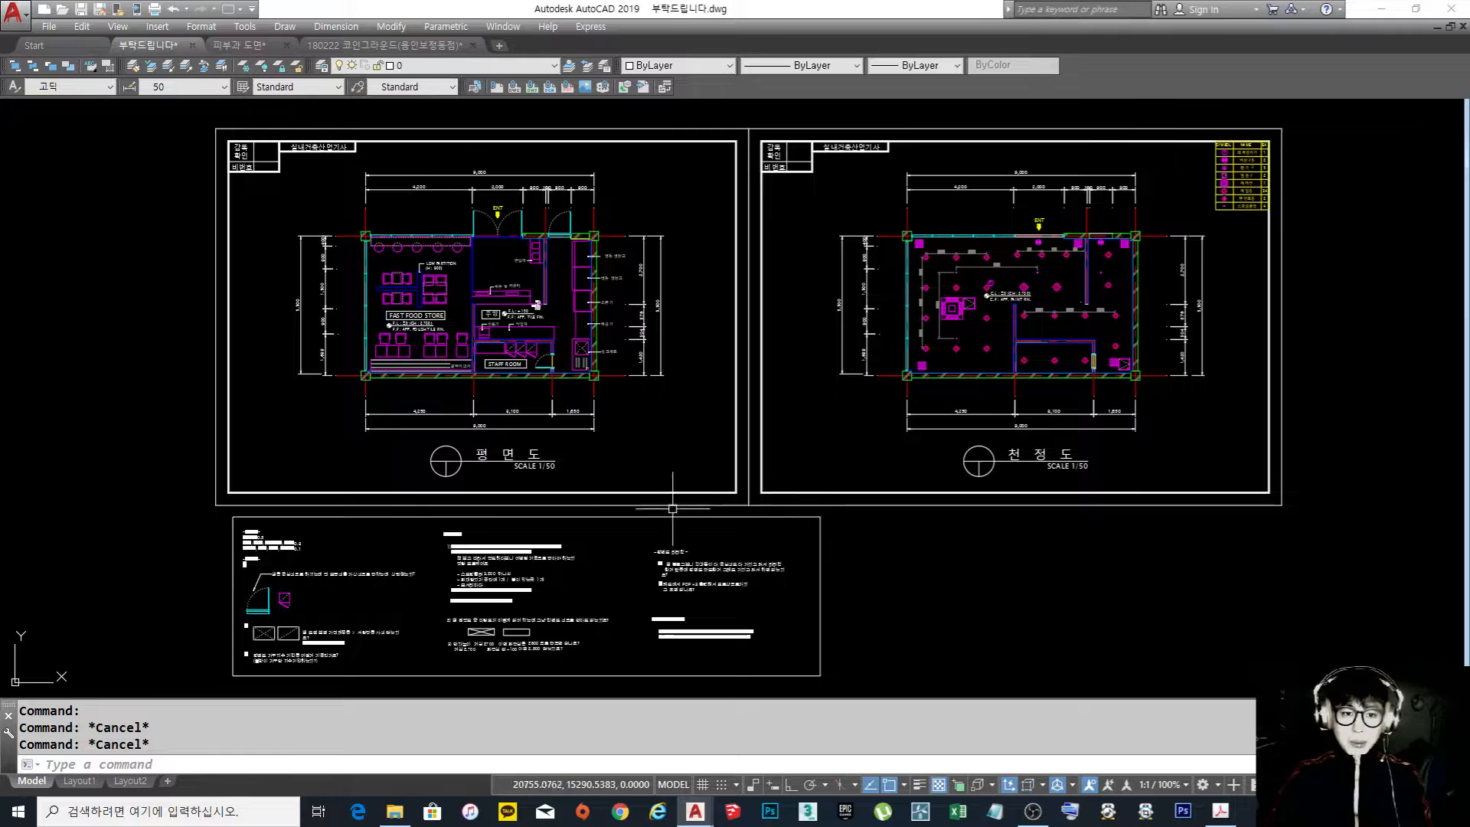
middle_click_drag(600, 503, 632, 440)
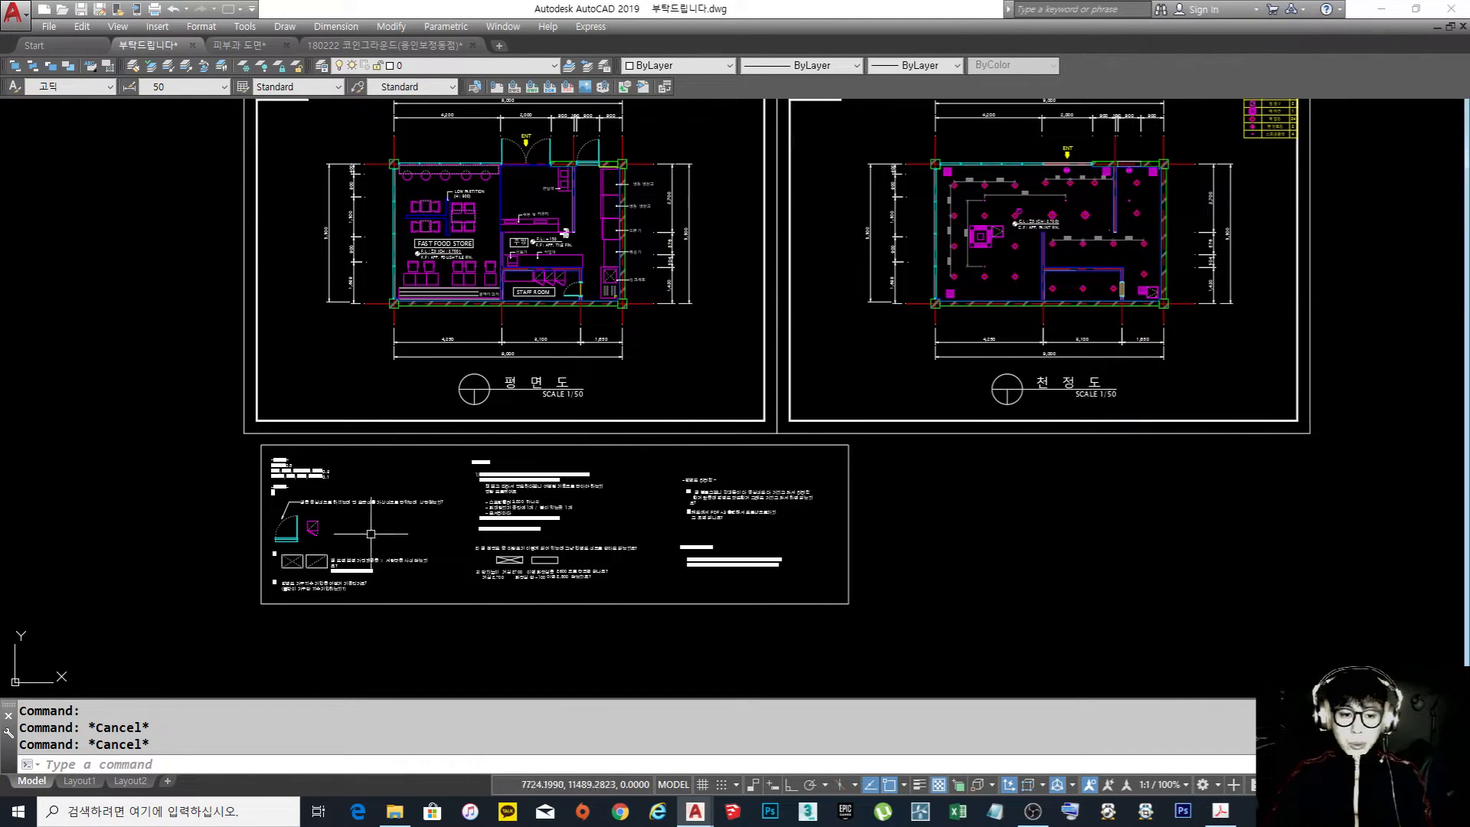
scroll(331, 559, "up", 6)
scroll(668, 540, "down", 6)
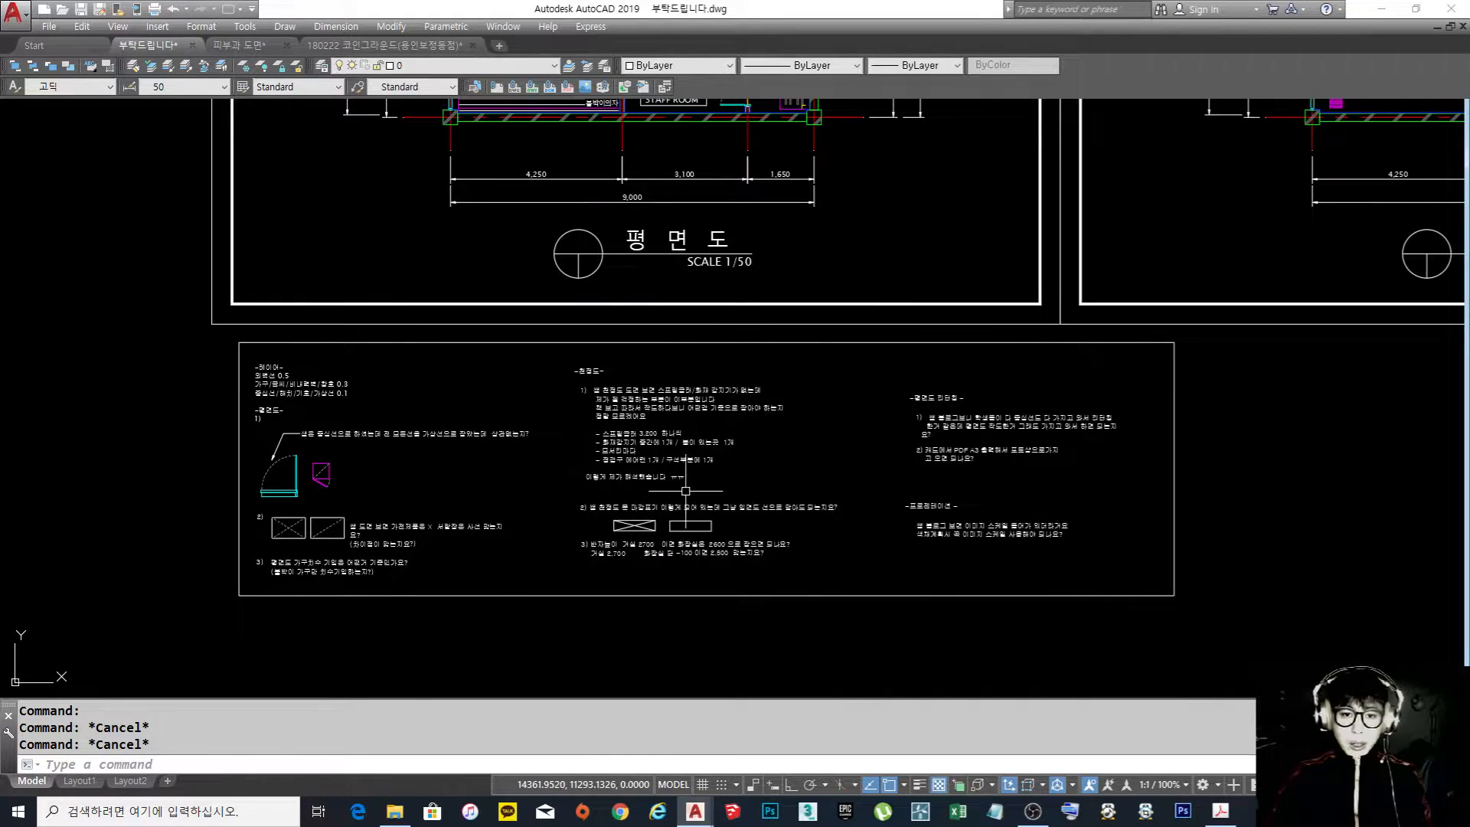
middle_click_drag(729, 476, 711, 512)
middle_click_drag(763, 399, 730, 602)
mouse_move(731, 380)
middle_mouse_down()
mouse_move(729, 402)
mouse_move(729, 366)
mouse_move(737, 488)
middle_mouse_up()
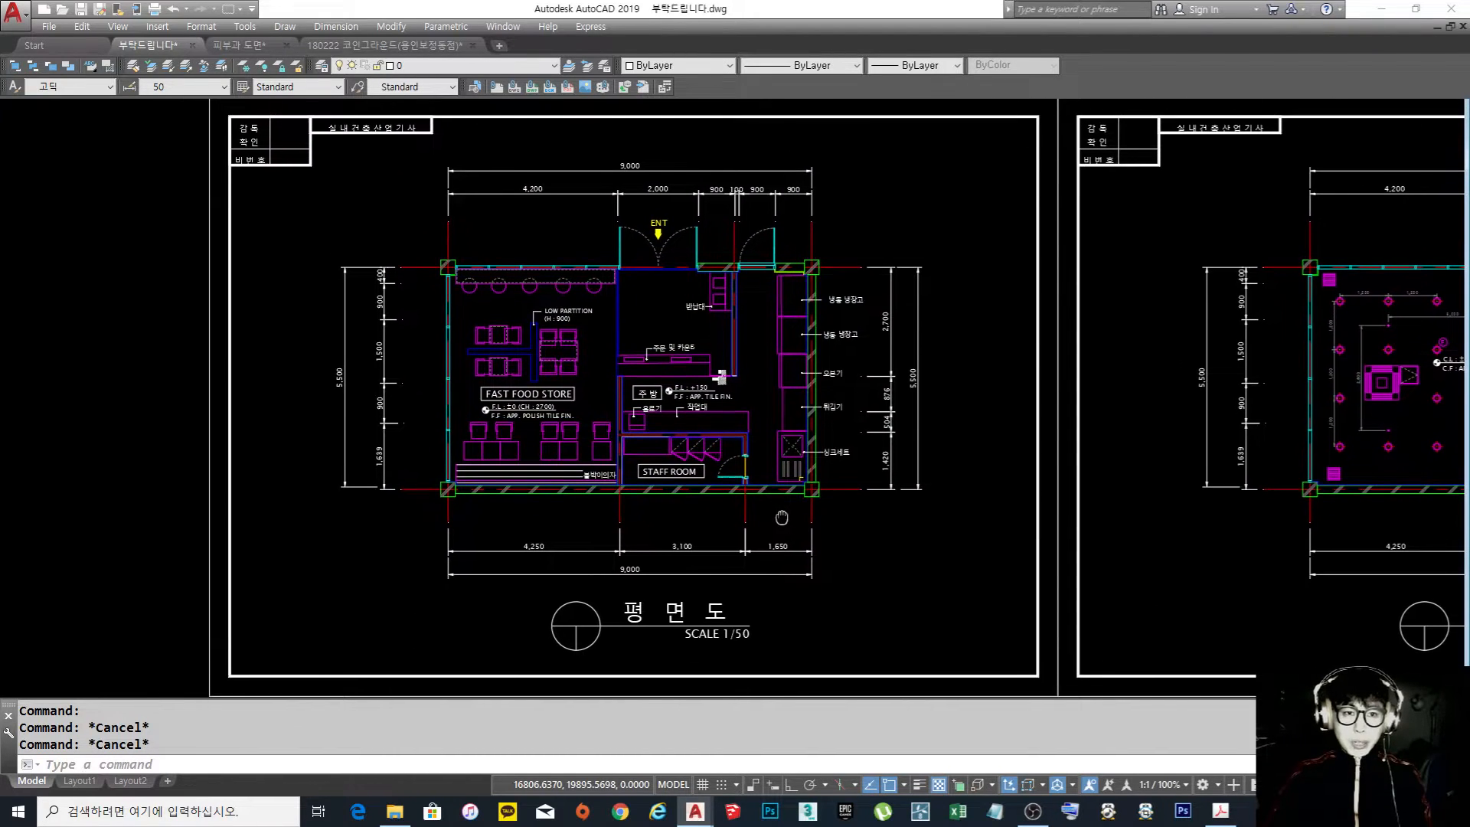
Examine the dimension chains around the fast food store floor plan, including the overall and partial dimensions
scroll(605, 344, "up", 2)
scroll(605, 344, "down", 2)
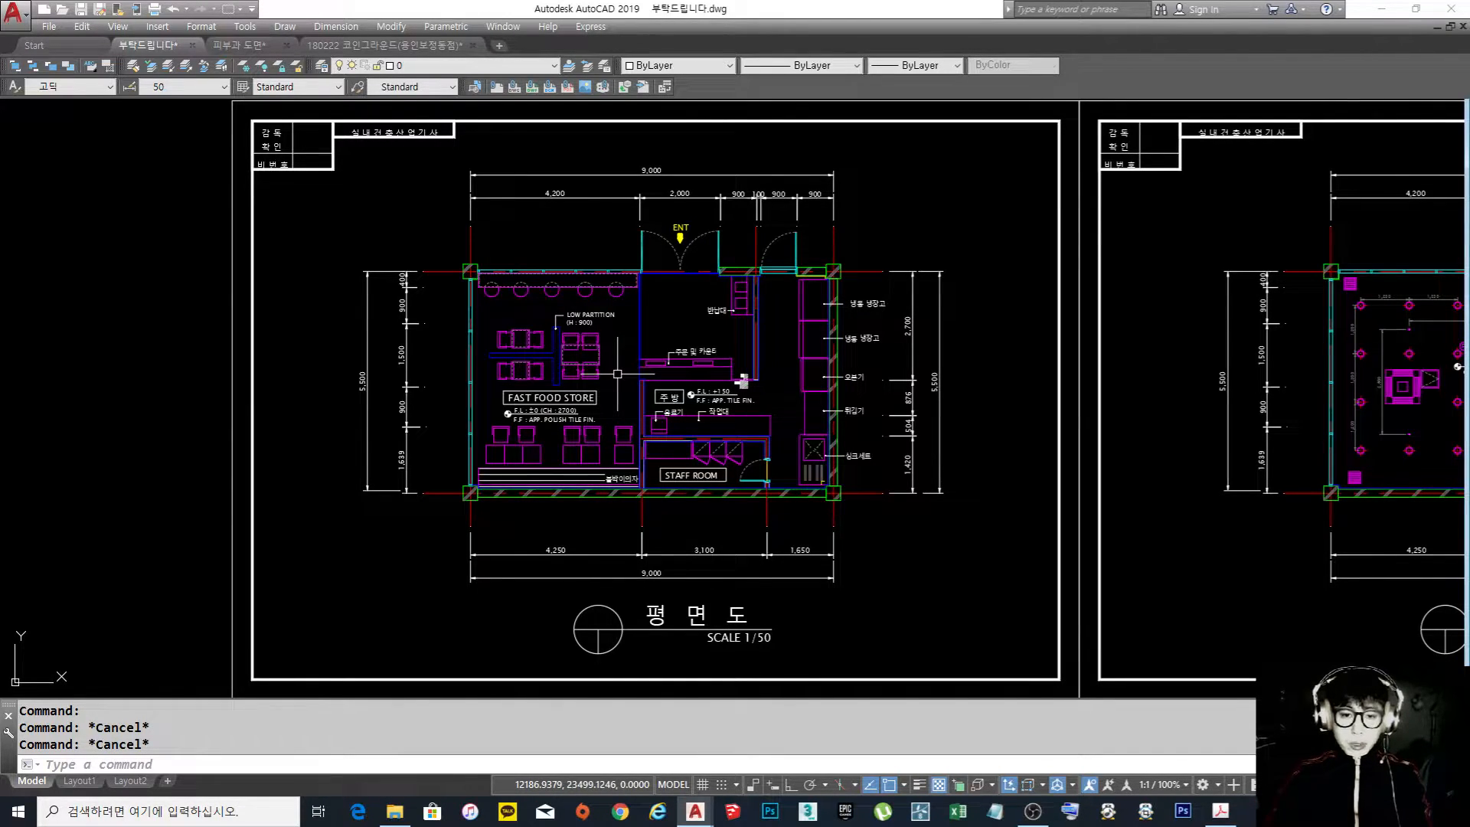
scroll(667, 385, "up", 3)
scroll(670, 387, "down", 3)
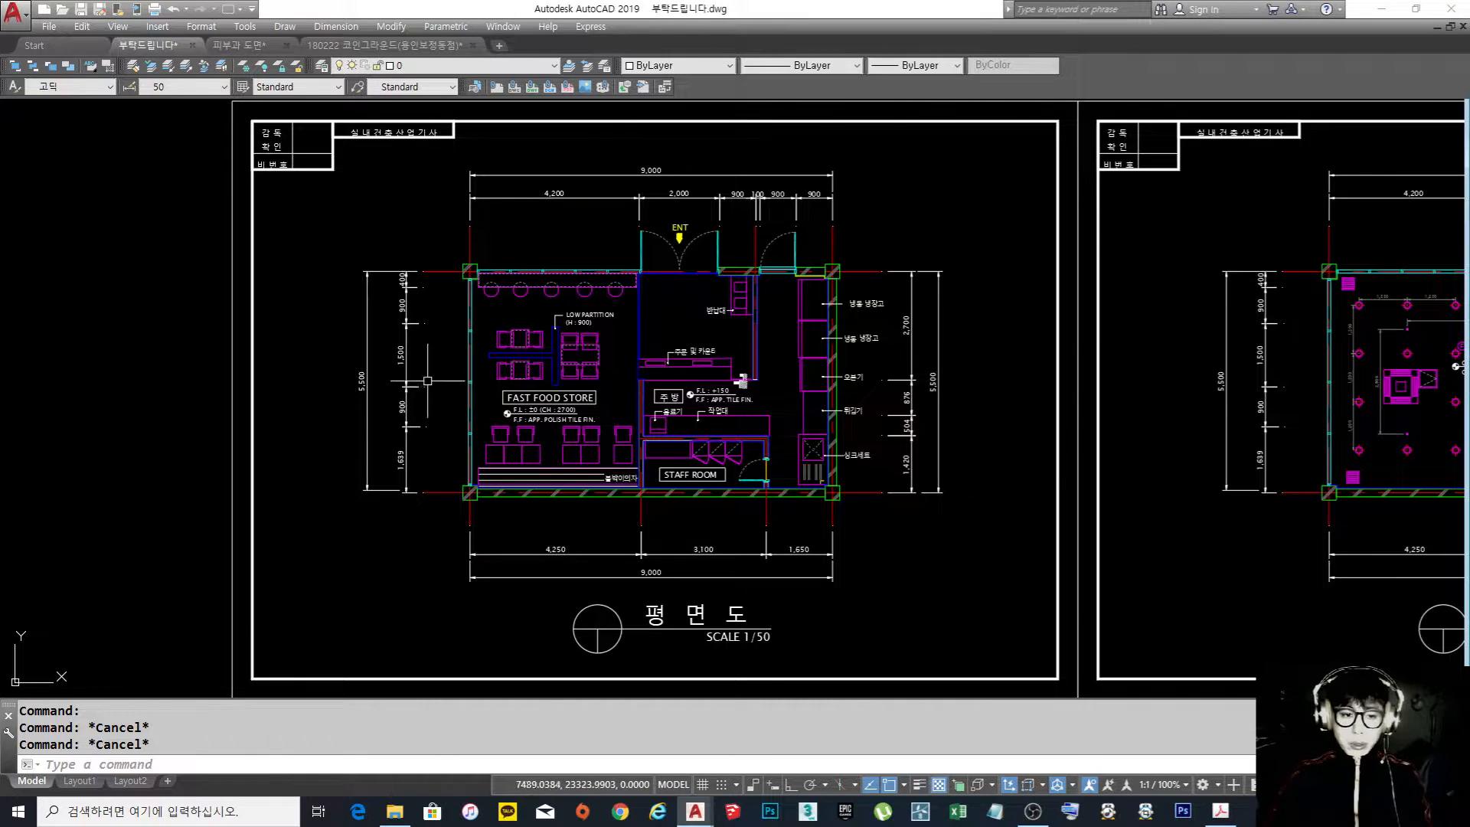
scroll(428, 380, "up", 2)
scroll(390, 521, "up", 3)
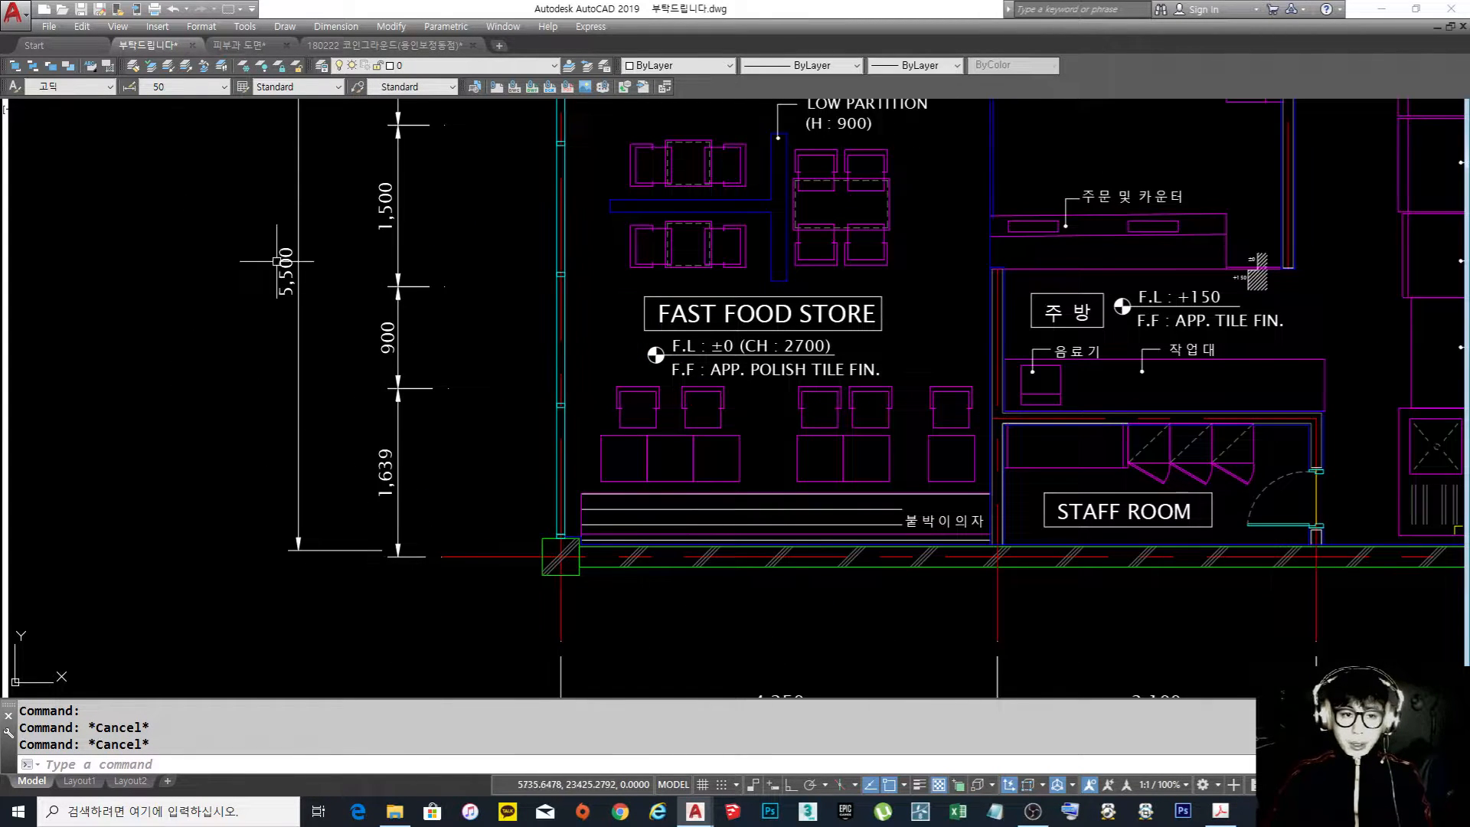
scroll(302, 459, "down", 5)
scroll(447, 368, "up", 2)
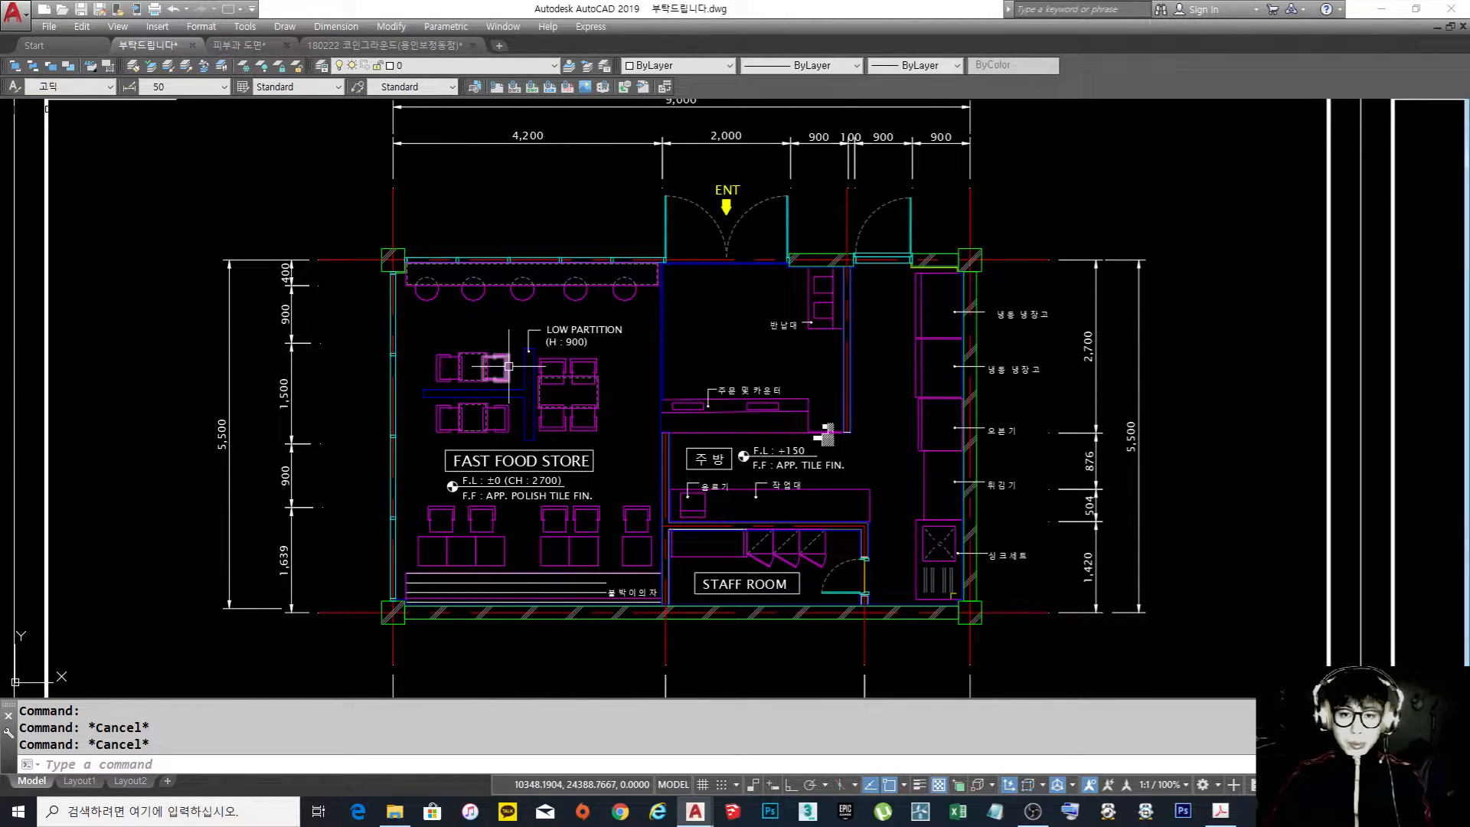
scroll(689, 334, "down", 2)
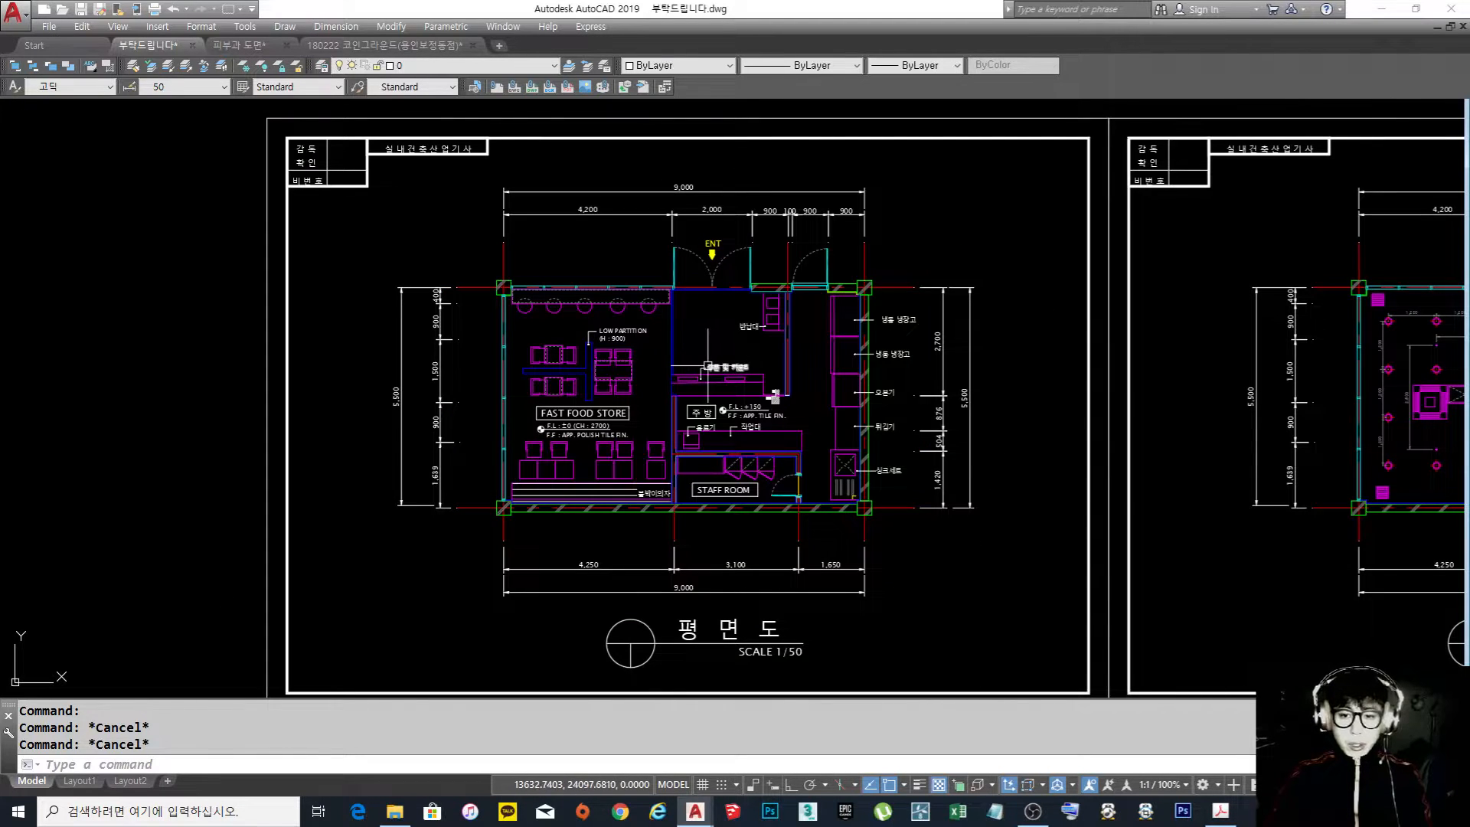
scroll(470, 410, "up", 2)
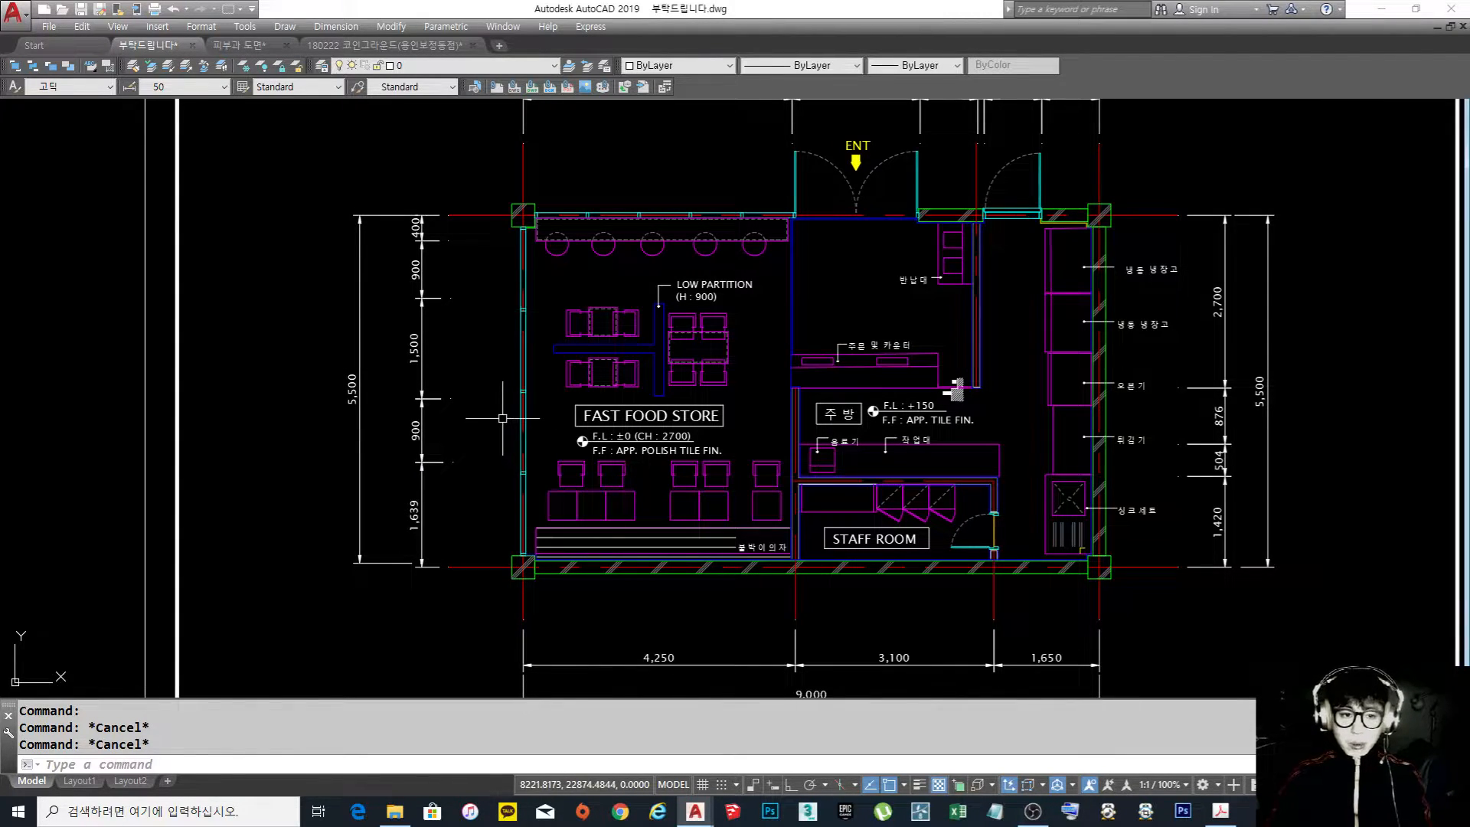
scroll(502, 418, "down", 2)
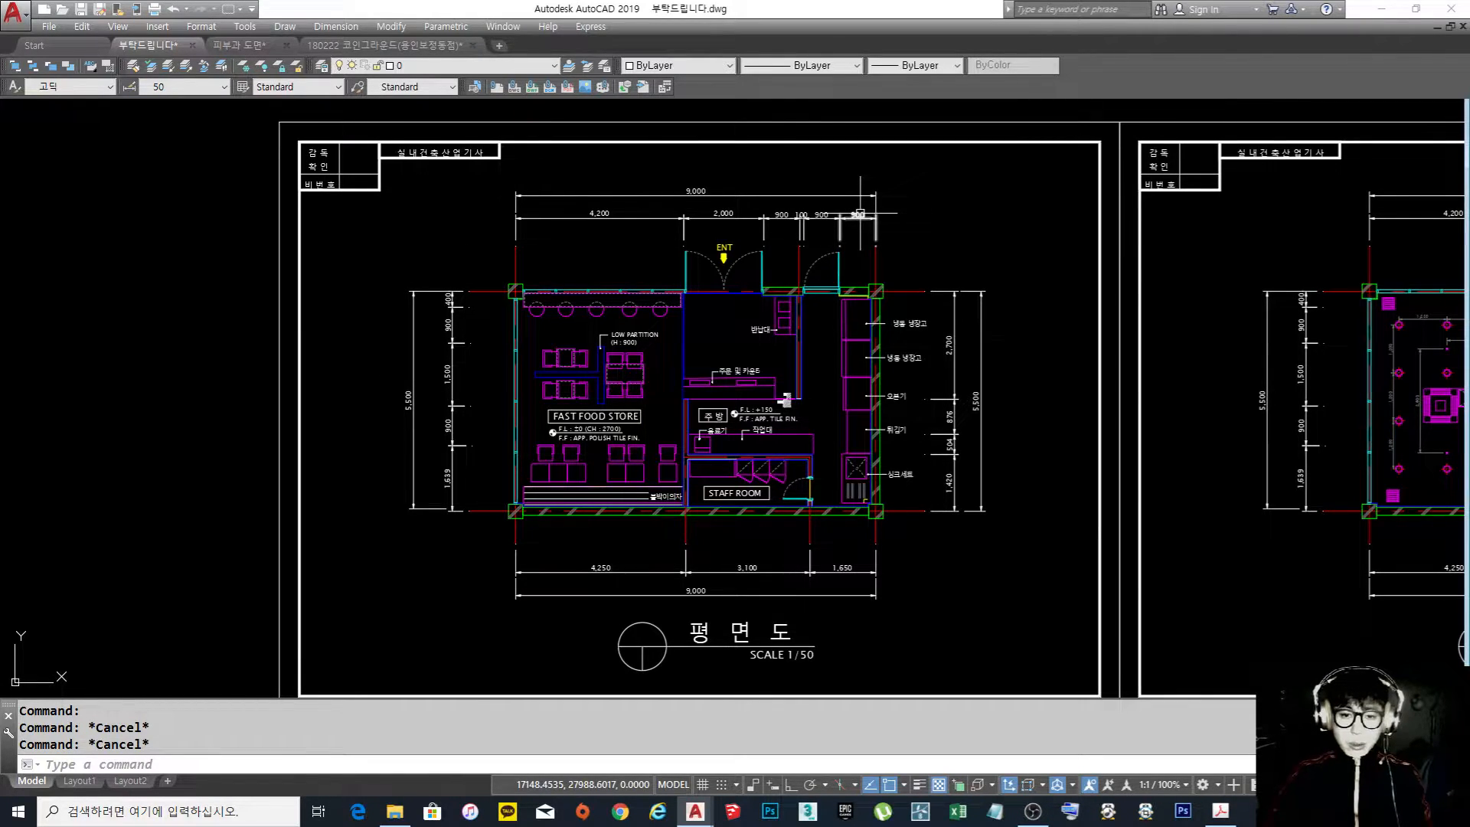
scroll(691, 245, "up", 4)
type("e")
key("Return")
left_click(1221, 327)
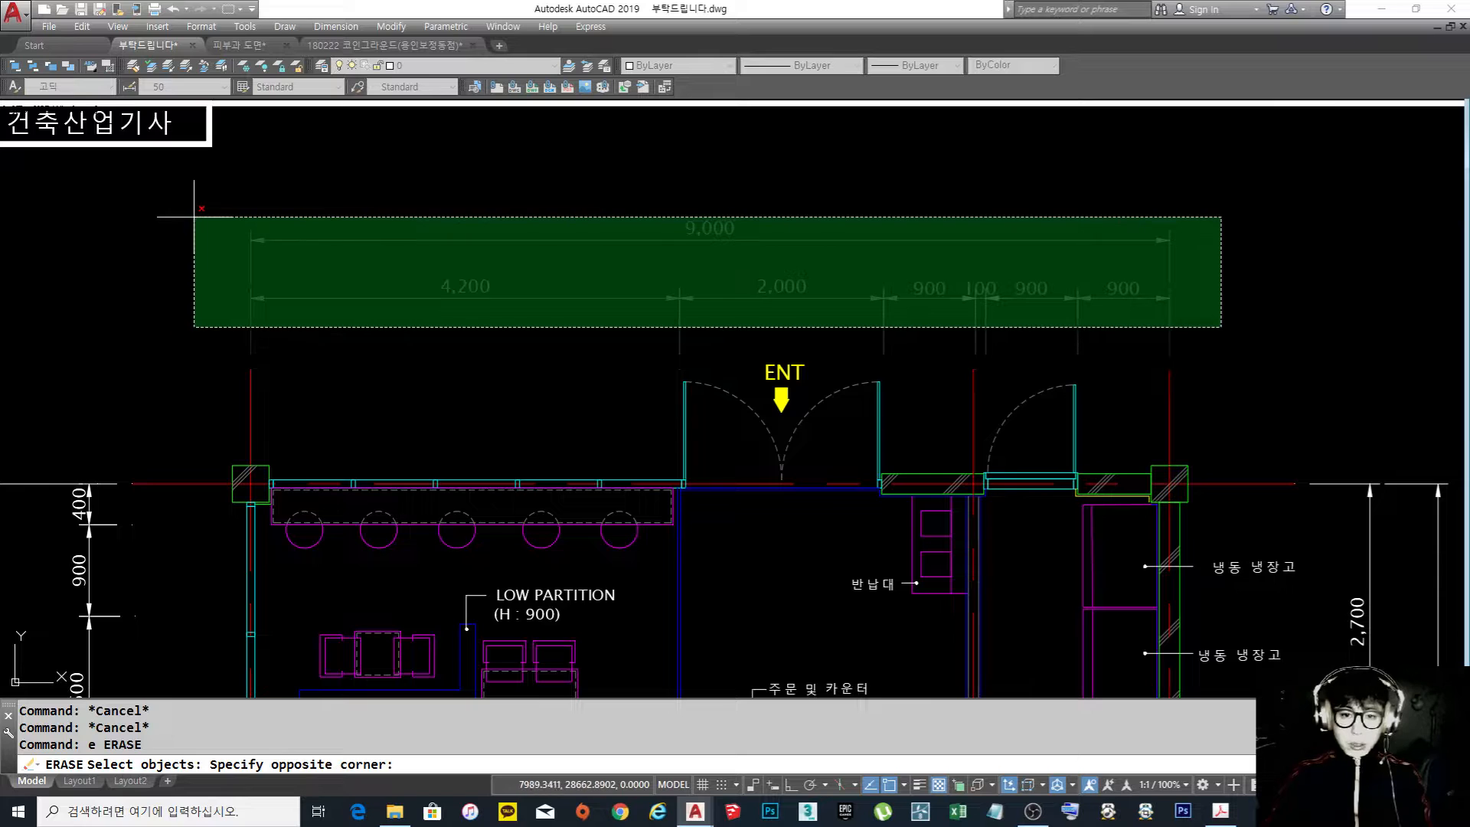
key("Escape")
key("Escape")
key("Escape")
Modify dimension style 50 so the first, second and leader arrowheads all use Dot small
type("d")
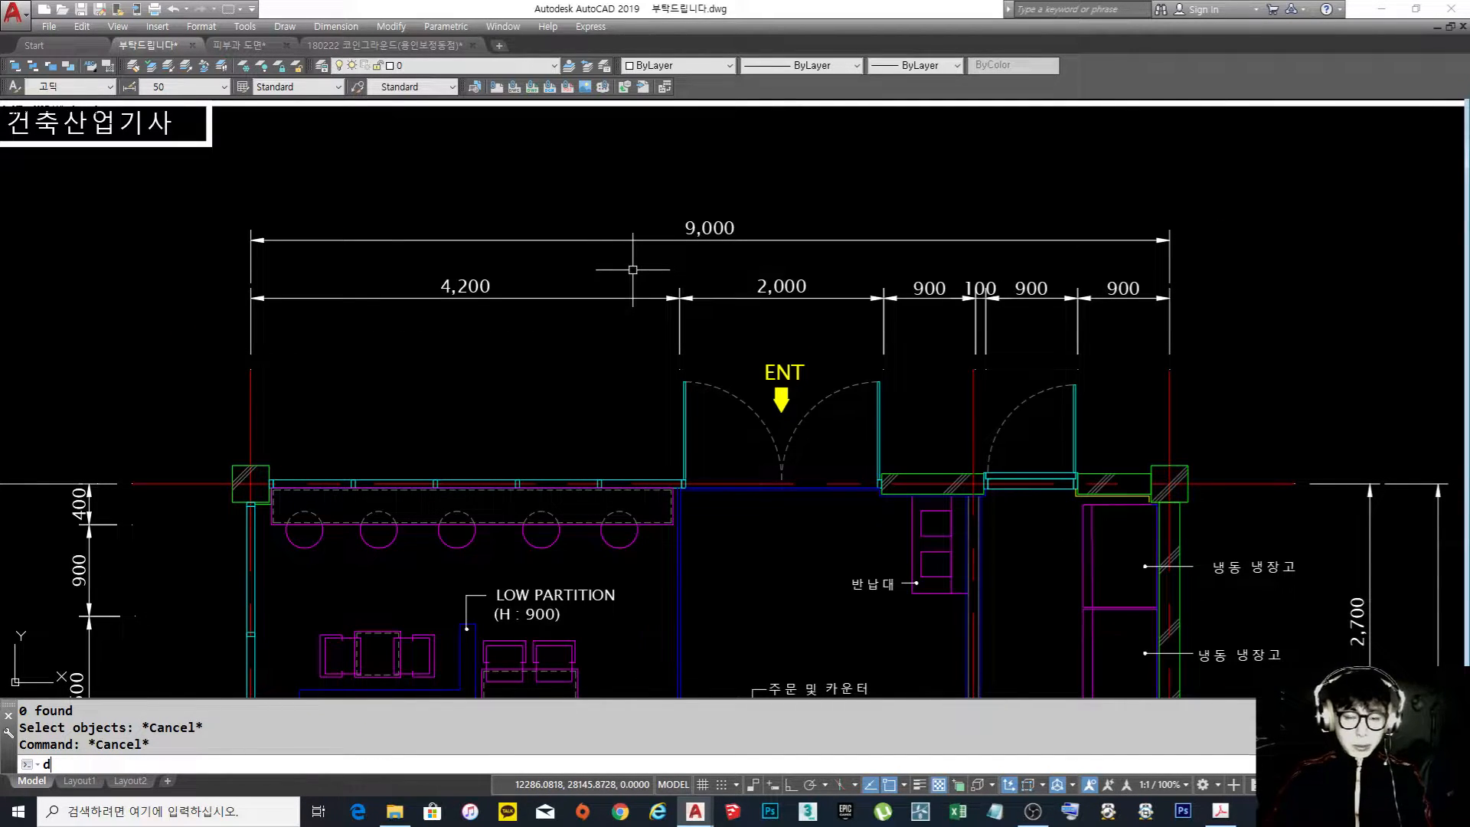
key("Return")
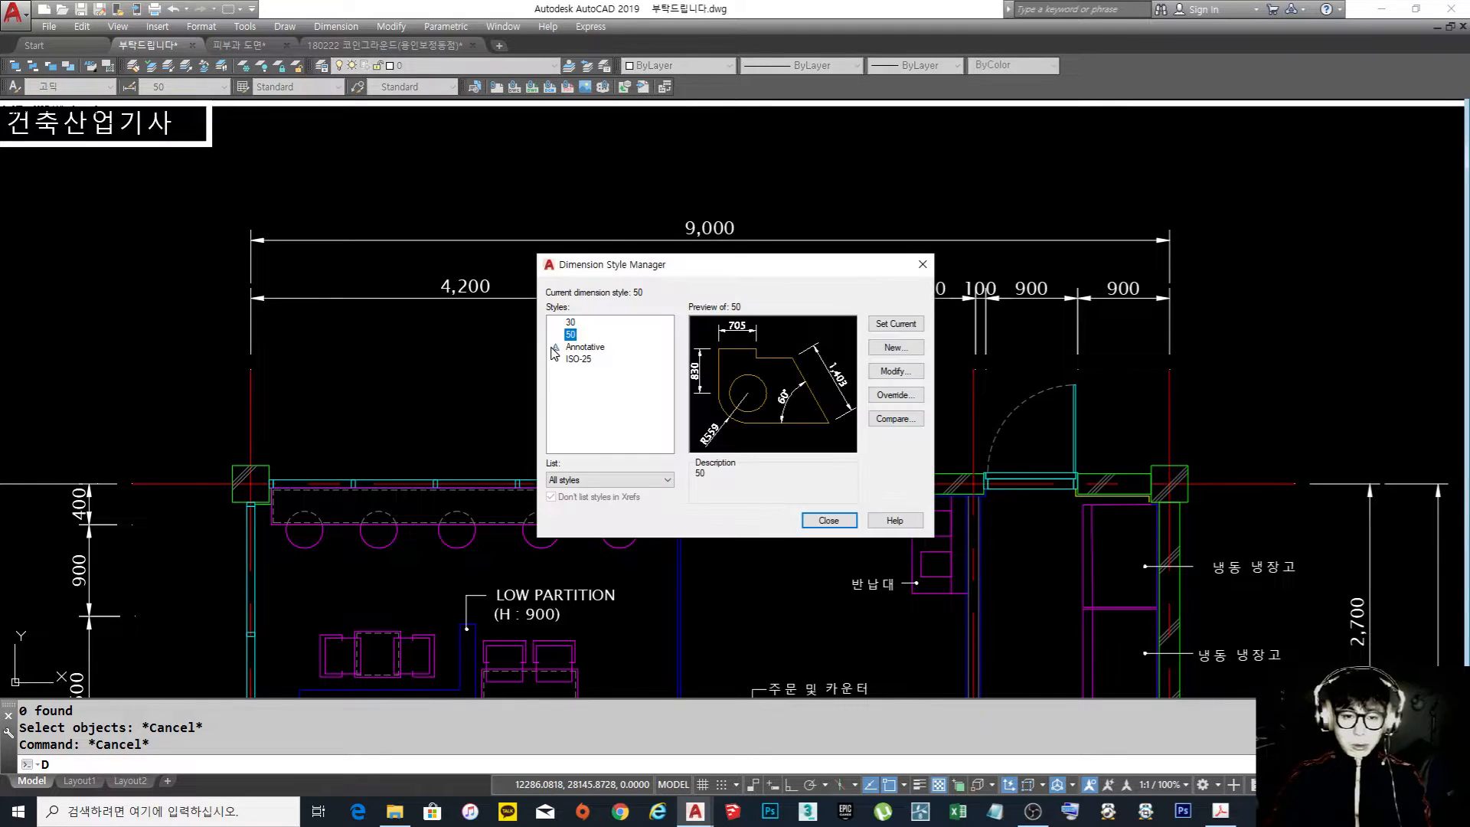
left_click(895, 371)
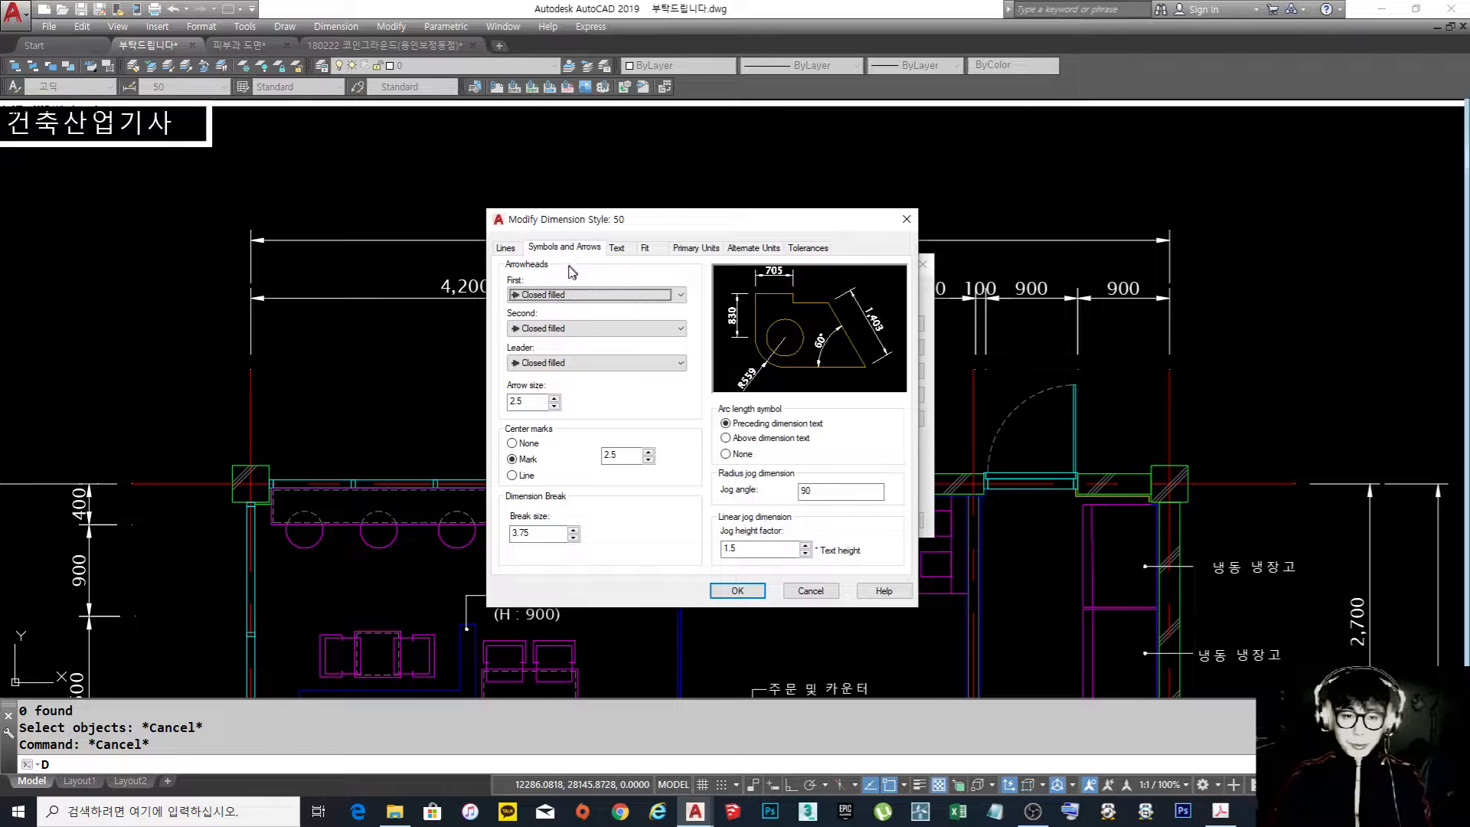
left_click(557, 296)
left_click(586, 444)
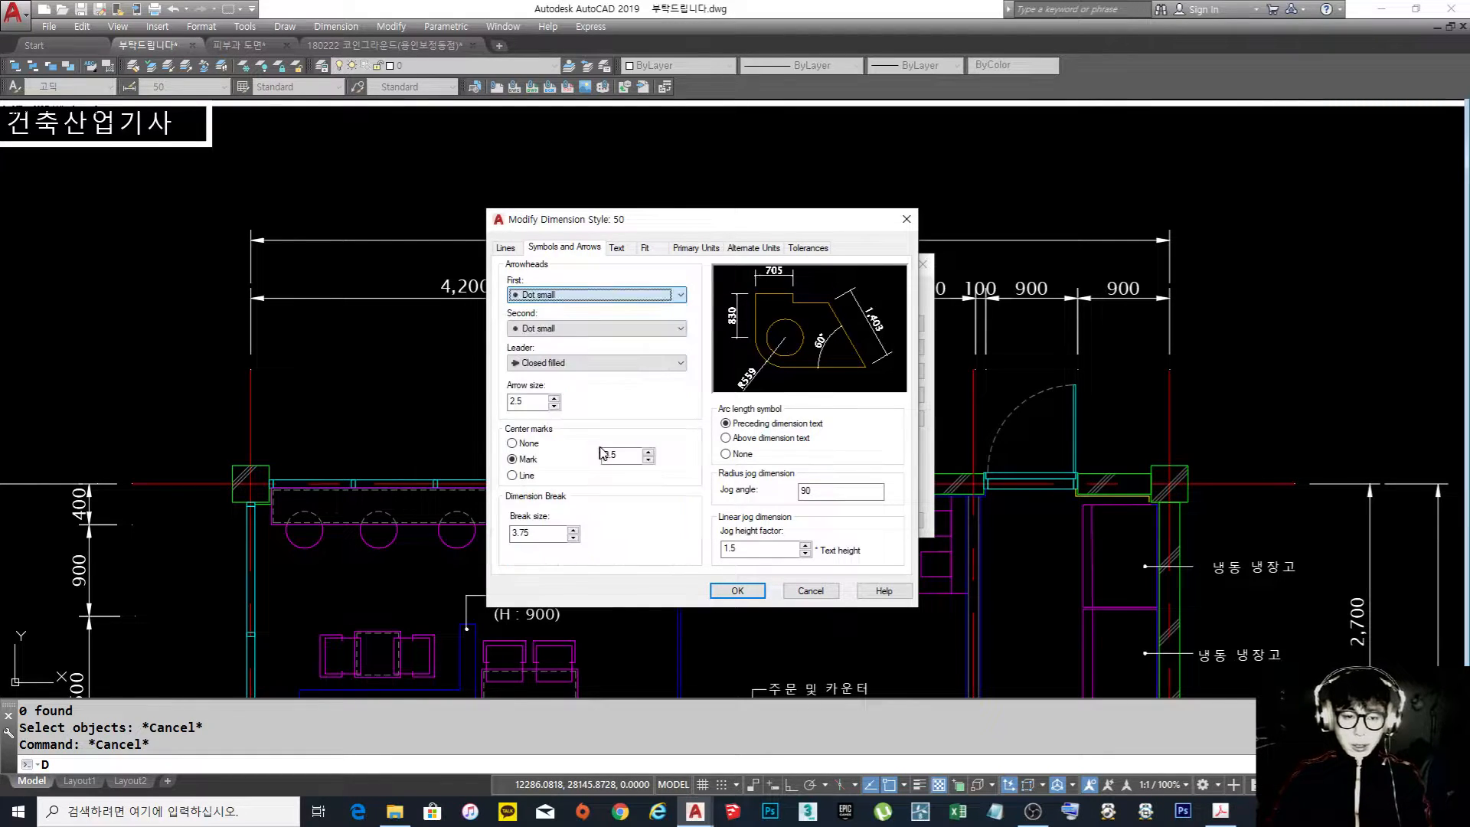
left_click(574, 363)
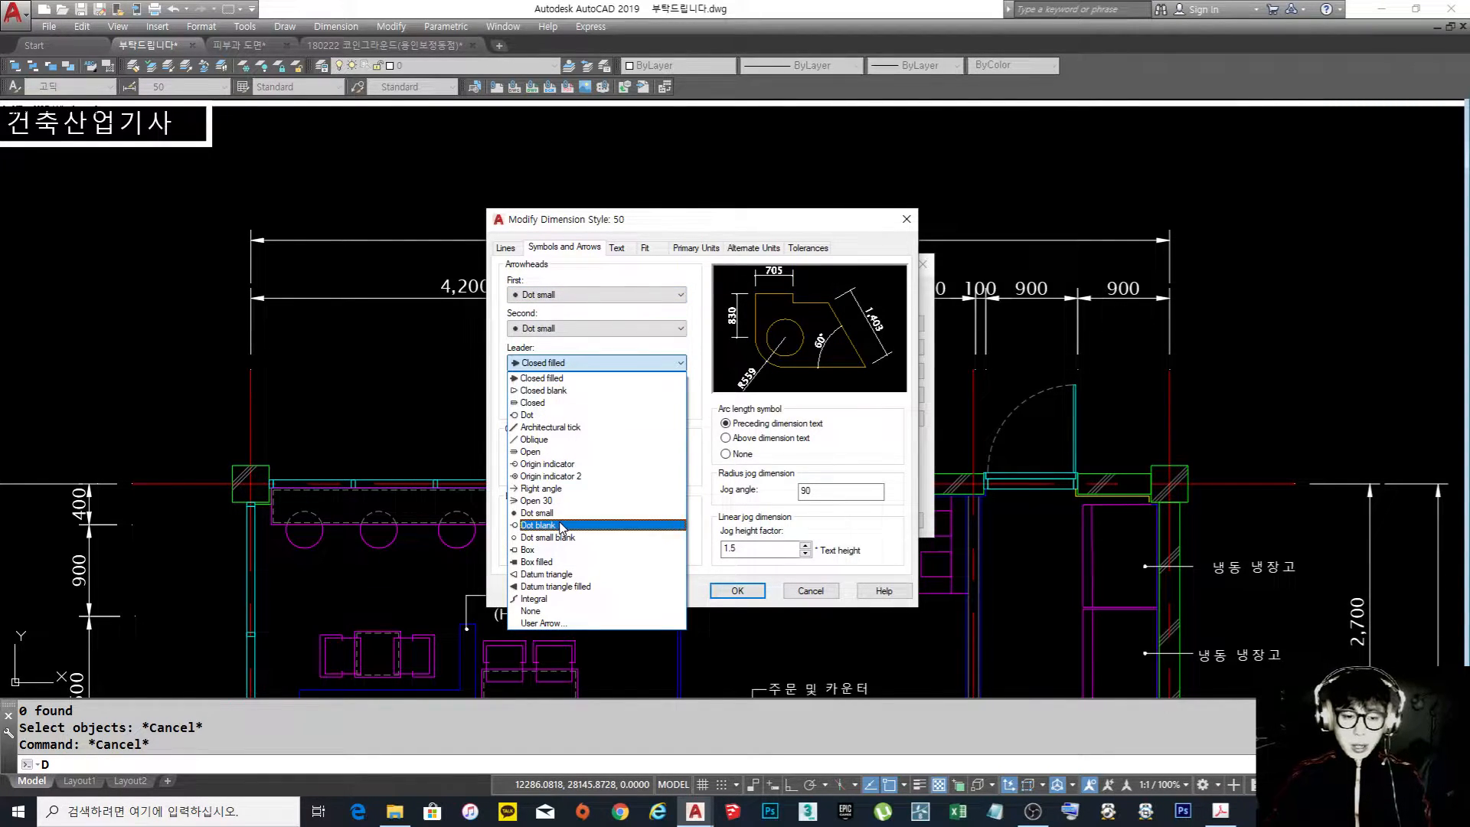
left_click(538, 513)
double_click(529, 401)
Set the dimension lines of style 50 to extend 2 beyond the ticks
left_click(507, 249)
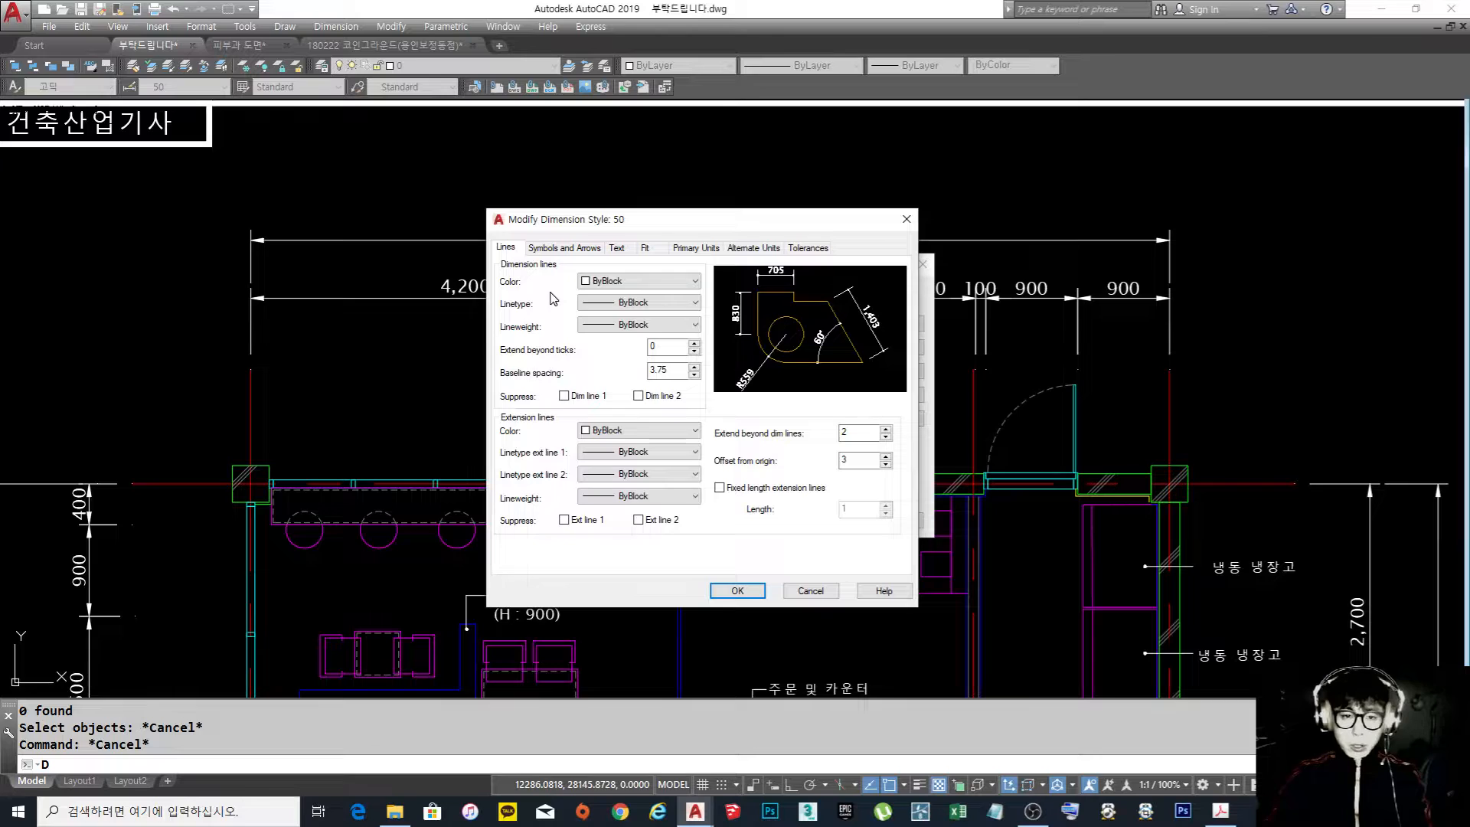
double_click(657, 346)
type("2")
double_click(840, 459)
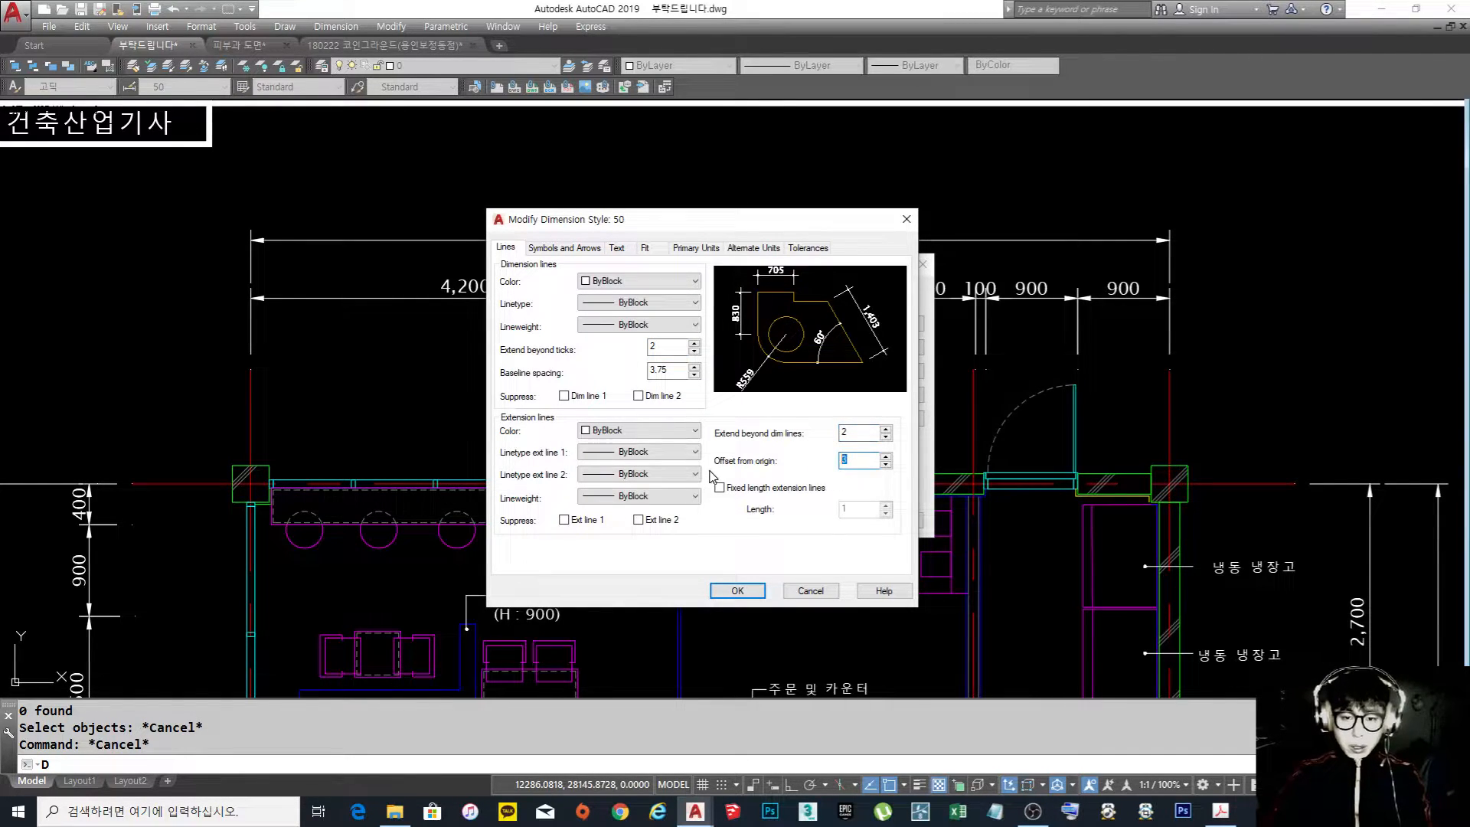
Place displaced text of style 50 over the dimension line without leader, and apply the style changes
left_click(581, 248)
left_click(616, 248)
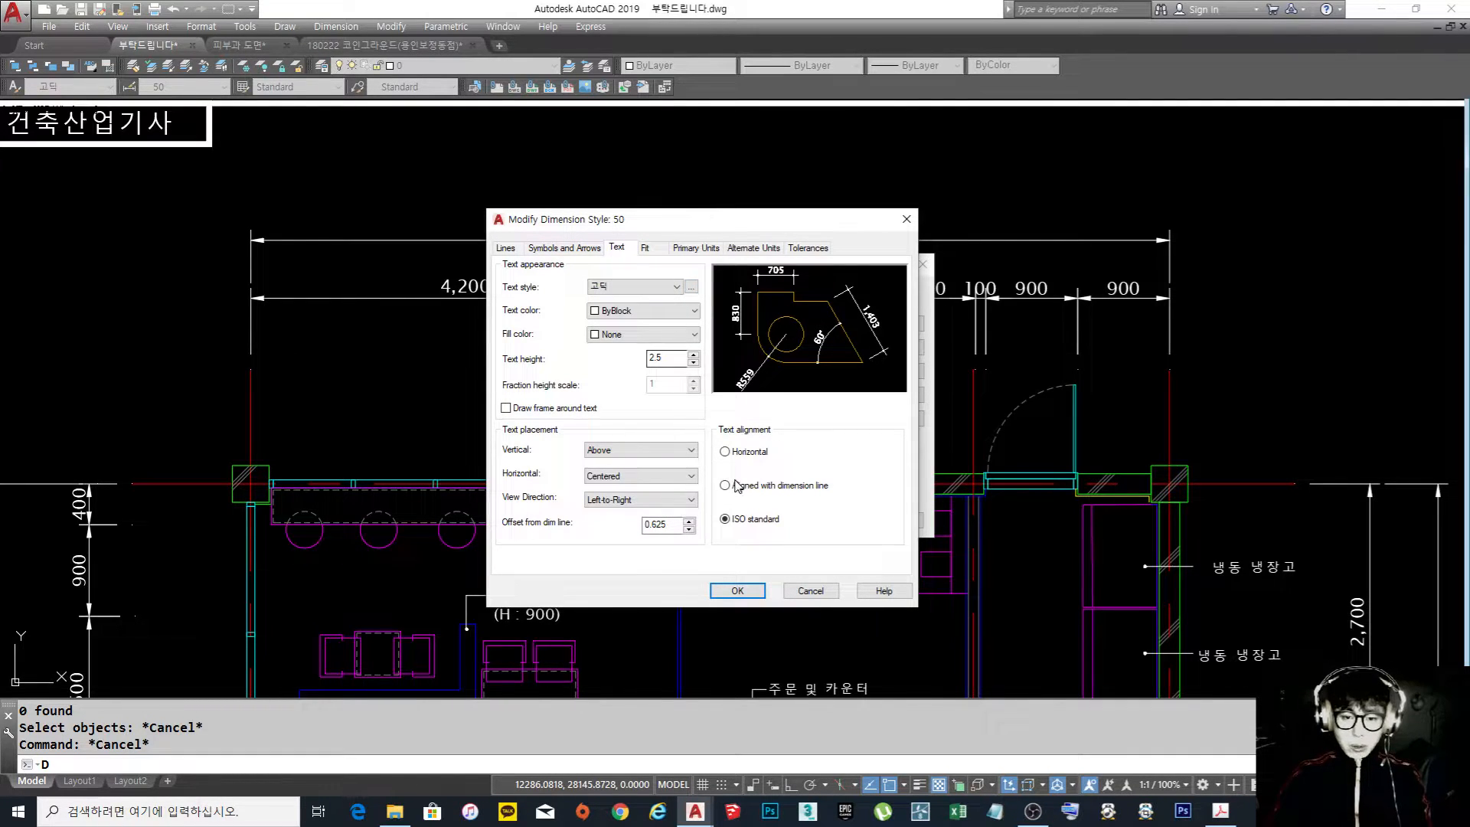
left_click(647, 248)
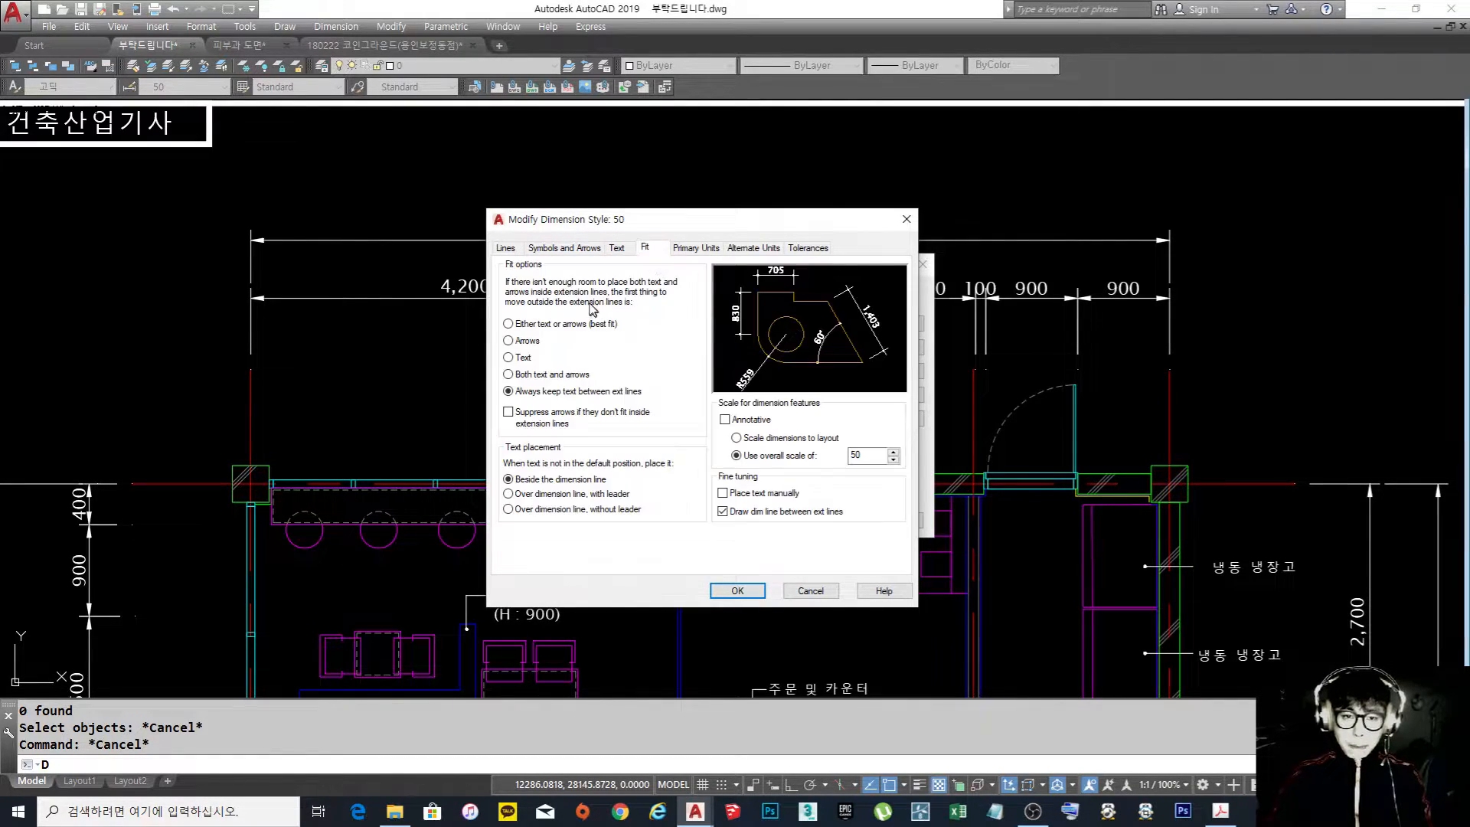
left_click(522, 510)
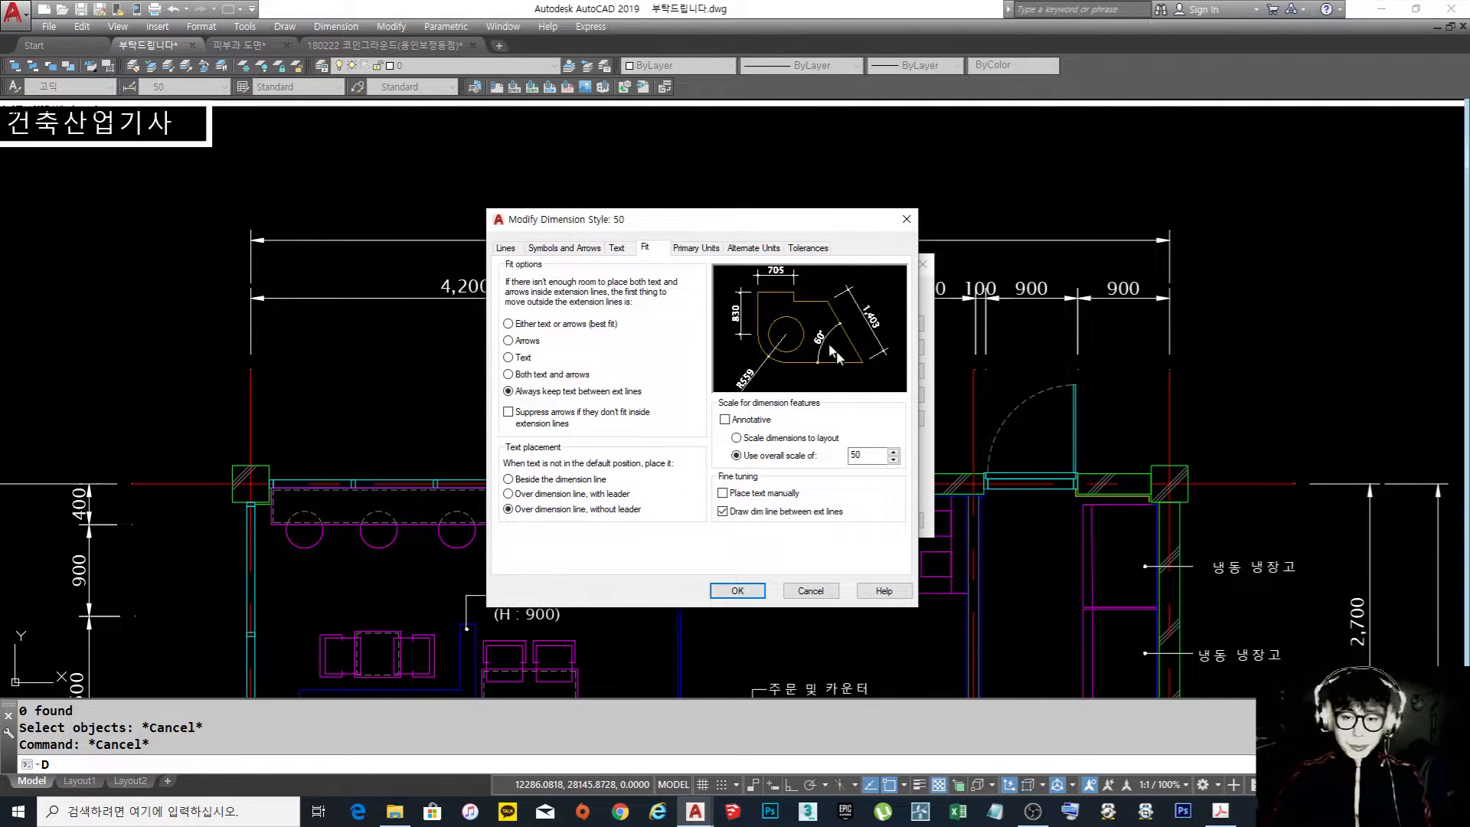
left_click(696, 247)
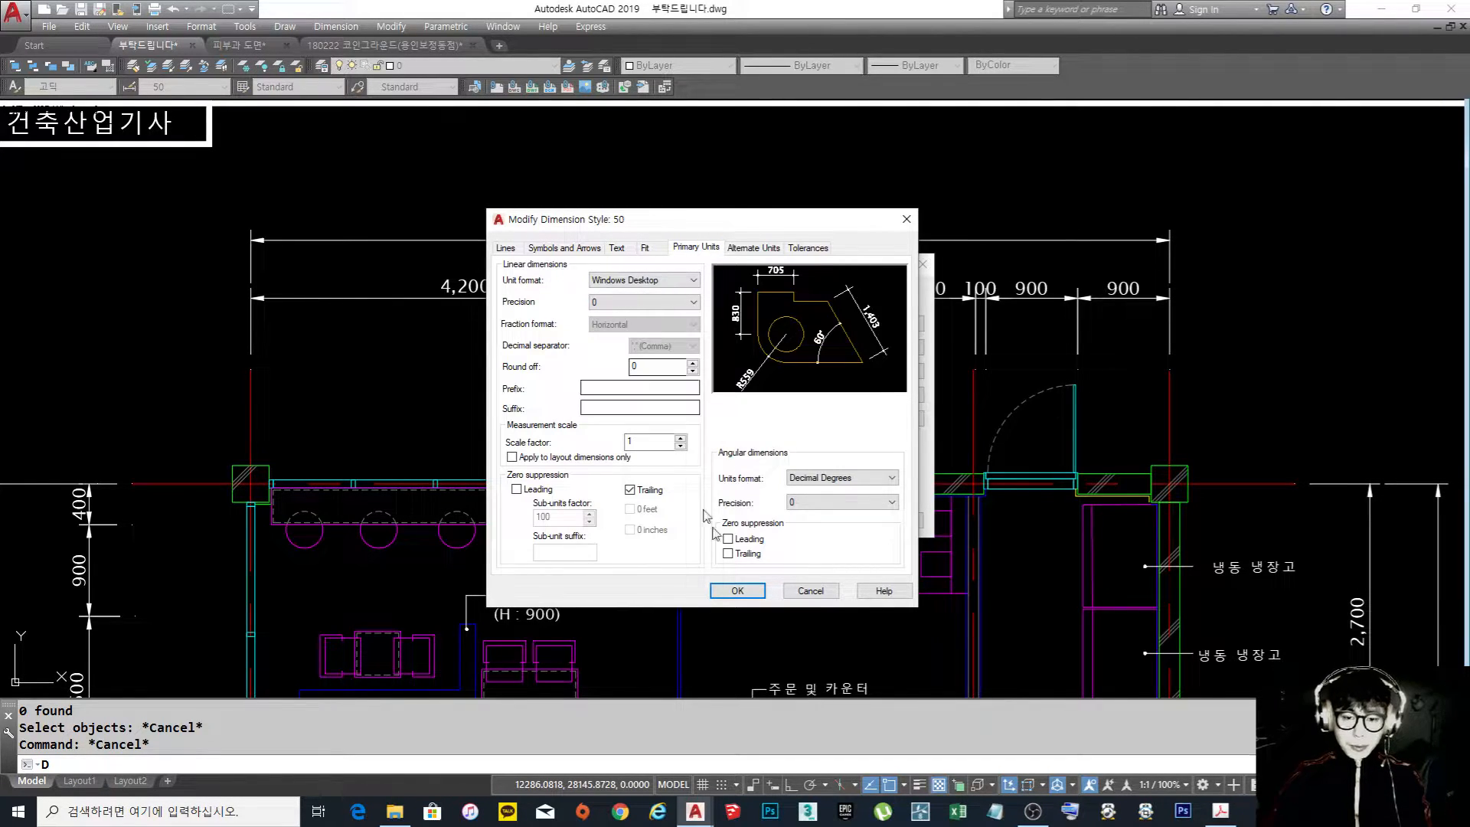
left_click(740, 591)
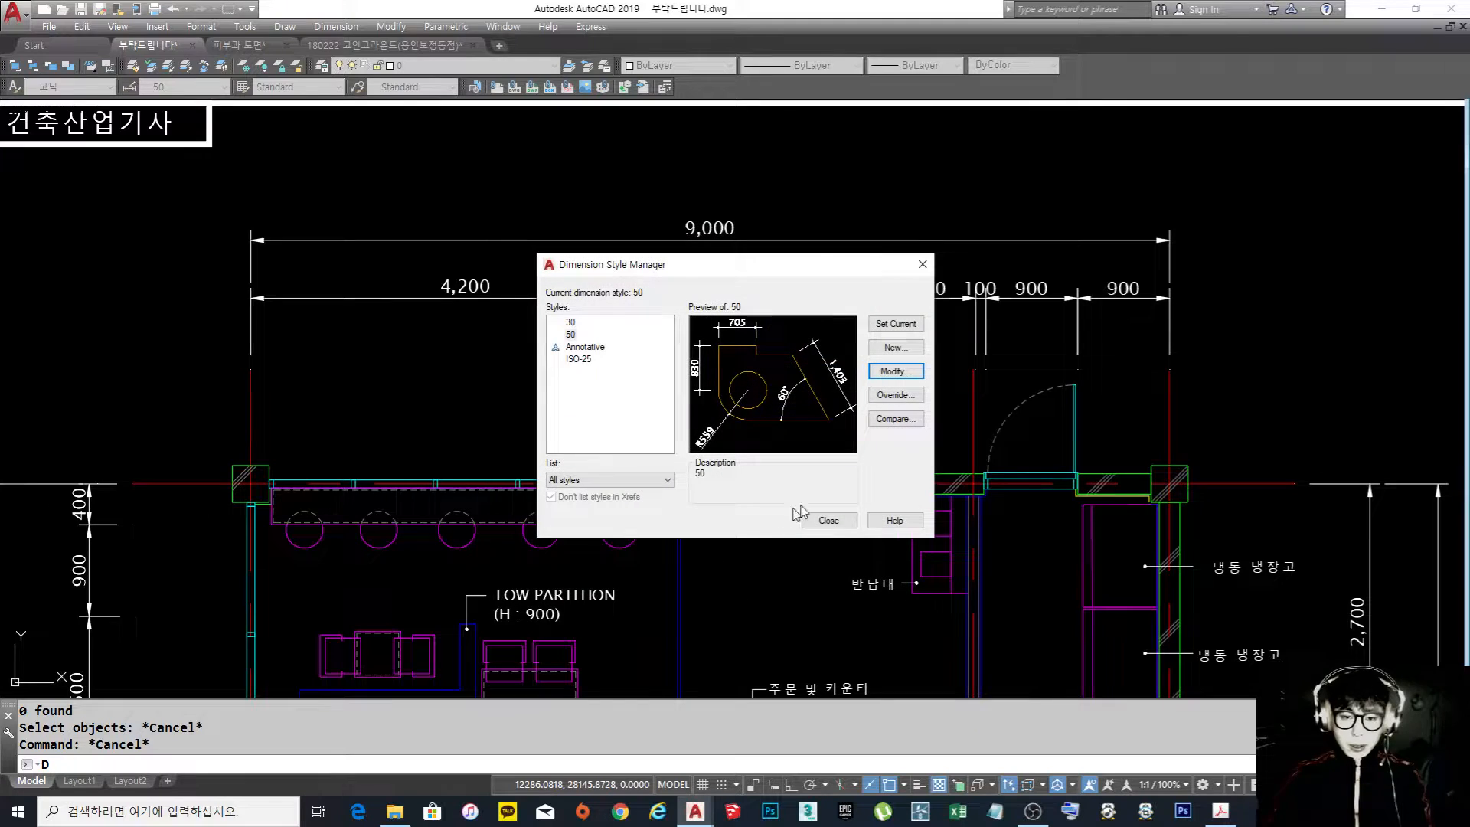
left_click(835, 520)
middle_click_drag(820, 320, 814, 366)
left_click(1042, 249)
key("Escape")
type("e")
key("Return")
left_click(1217, 306)
left_click(1013, 256)
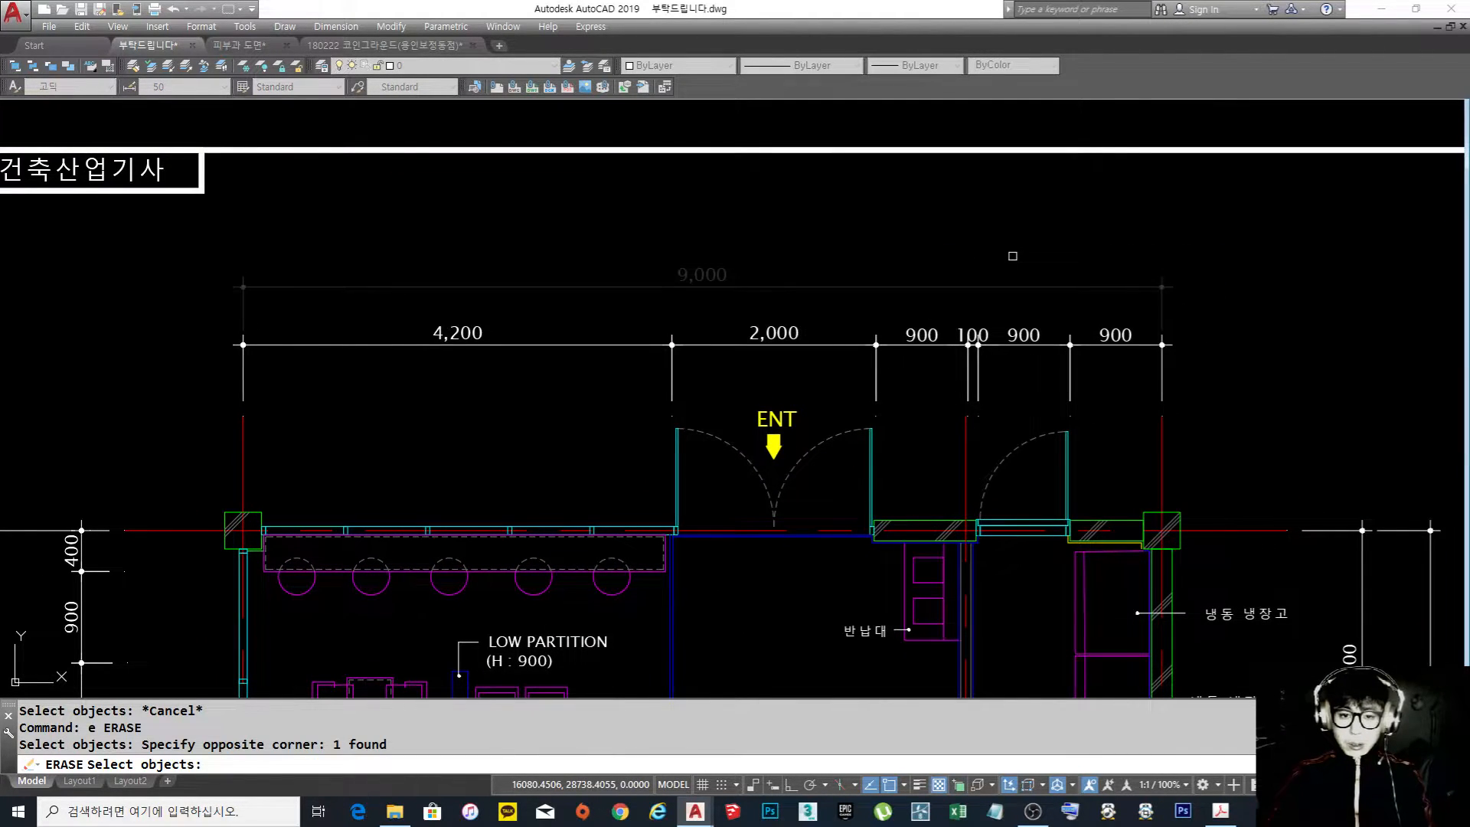
key("Escape")
key("Escape")
Erase all horizontal dimensions above the floor plan's entrance side
type("e")
key("Return")
left_click(1225, 383)
left_click(278, 223)
key("Return")
Erase the vertical dimensions to the right of the floor plan, beside the kitchen equipment labels
scroll(681, 490, "down", 4)
scroll(291, 247, "down", 2)
scroll(617, 445, "up", 4)
type("e")
key("Return")
left_click(749, 538)
left_click(687, 153)
key("Return")
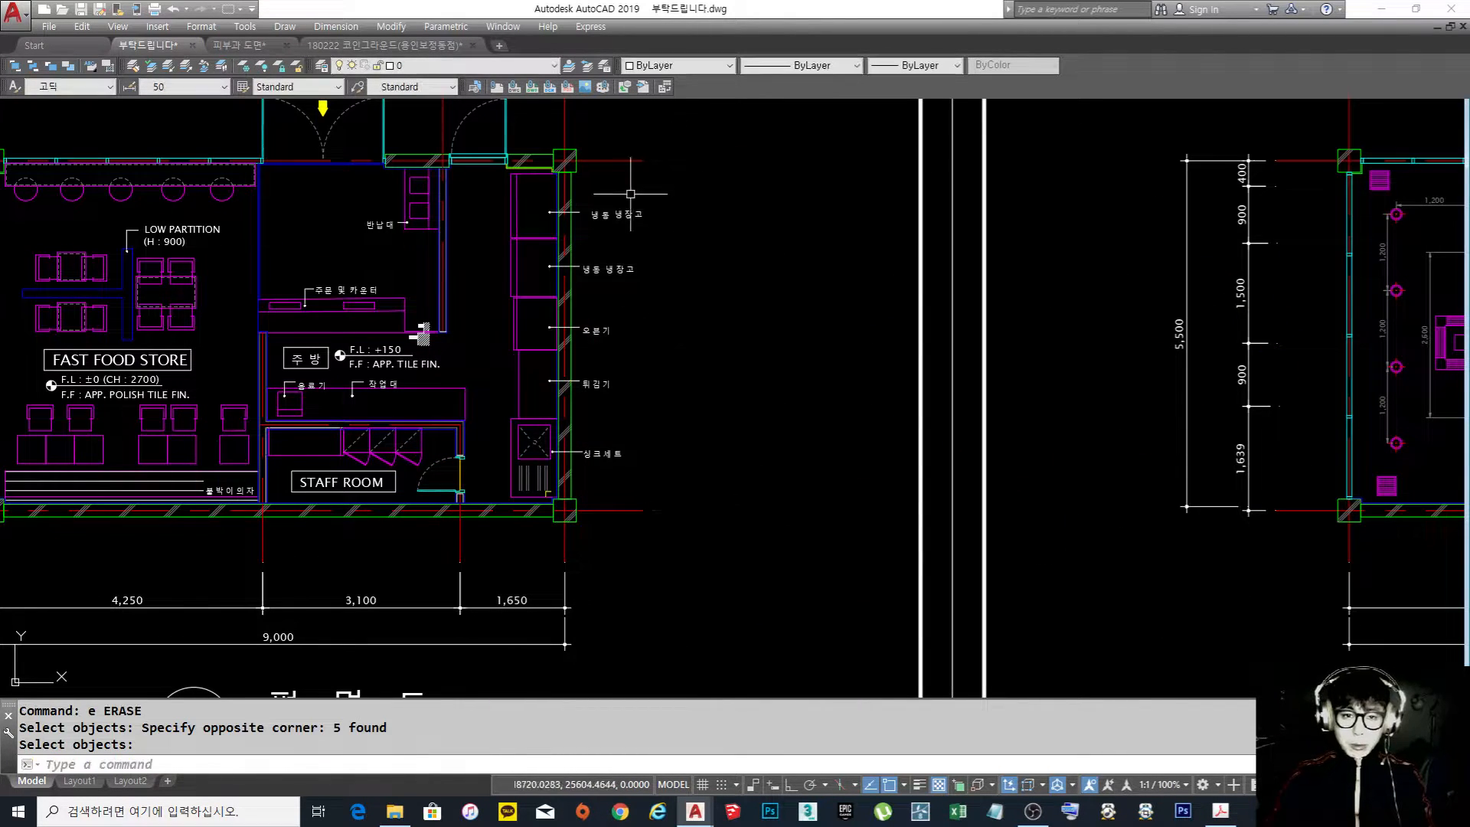
Erase the horizontal dimensions between the floor plan's lower wall and the drawing title
scroll(634, 191, "down", 4)
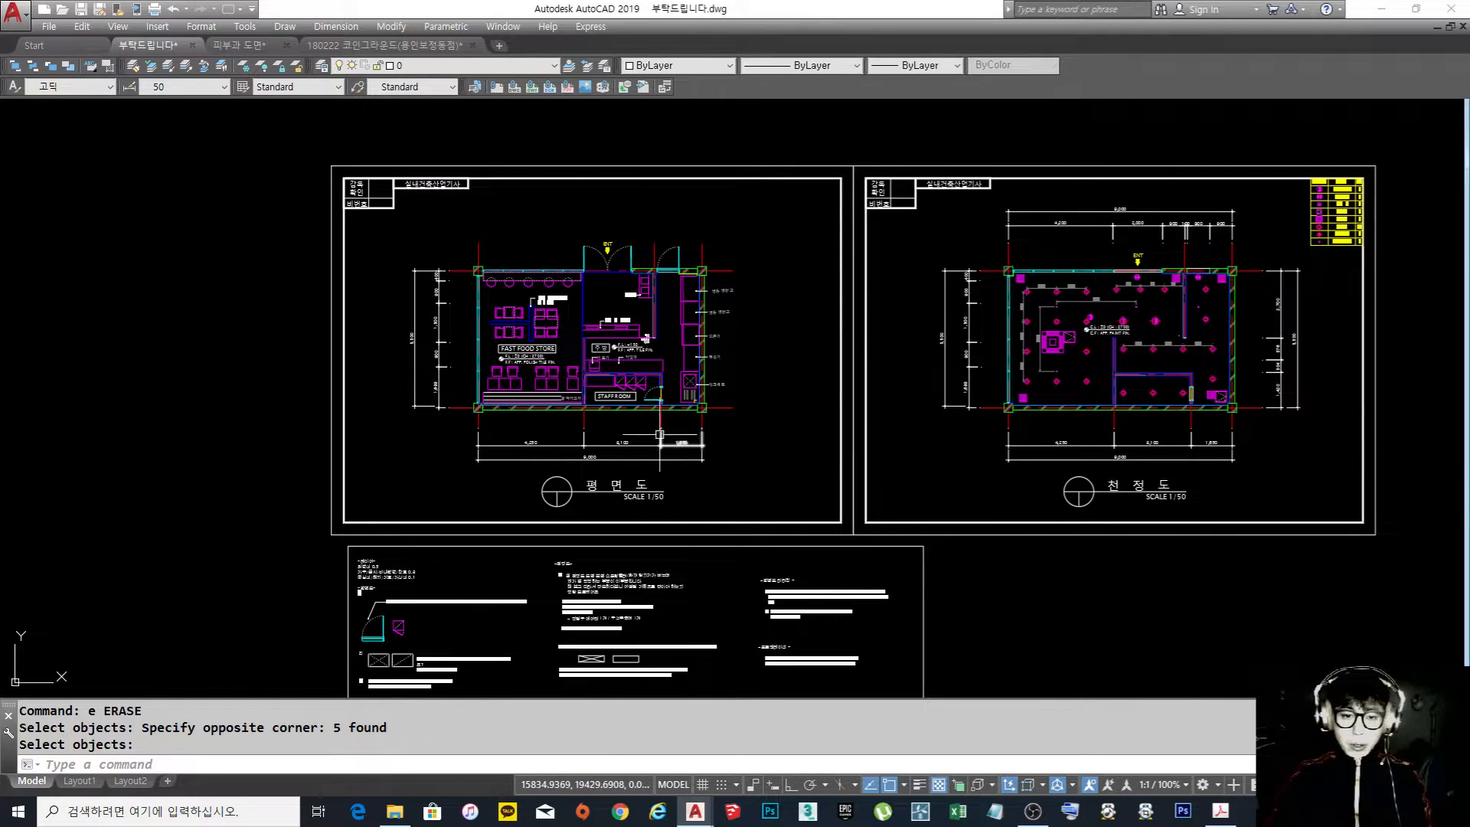
scroll(587, 417, "up", 3)
middle_click_drag(605, 385, 607, 421)
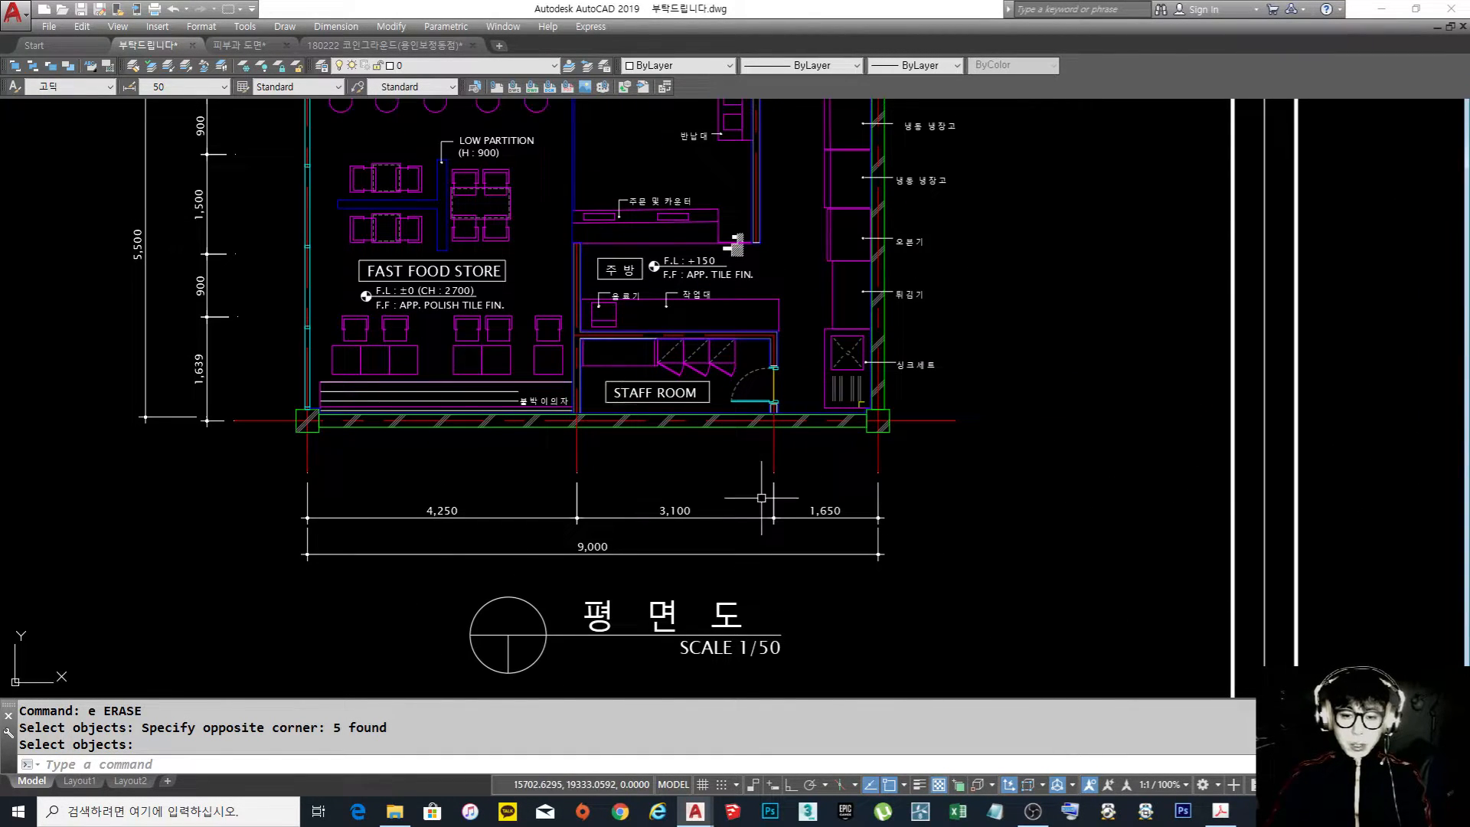
scroll(735, 244, "down", 3)
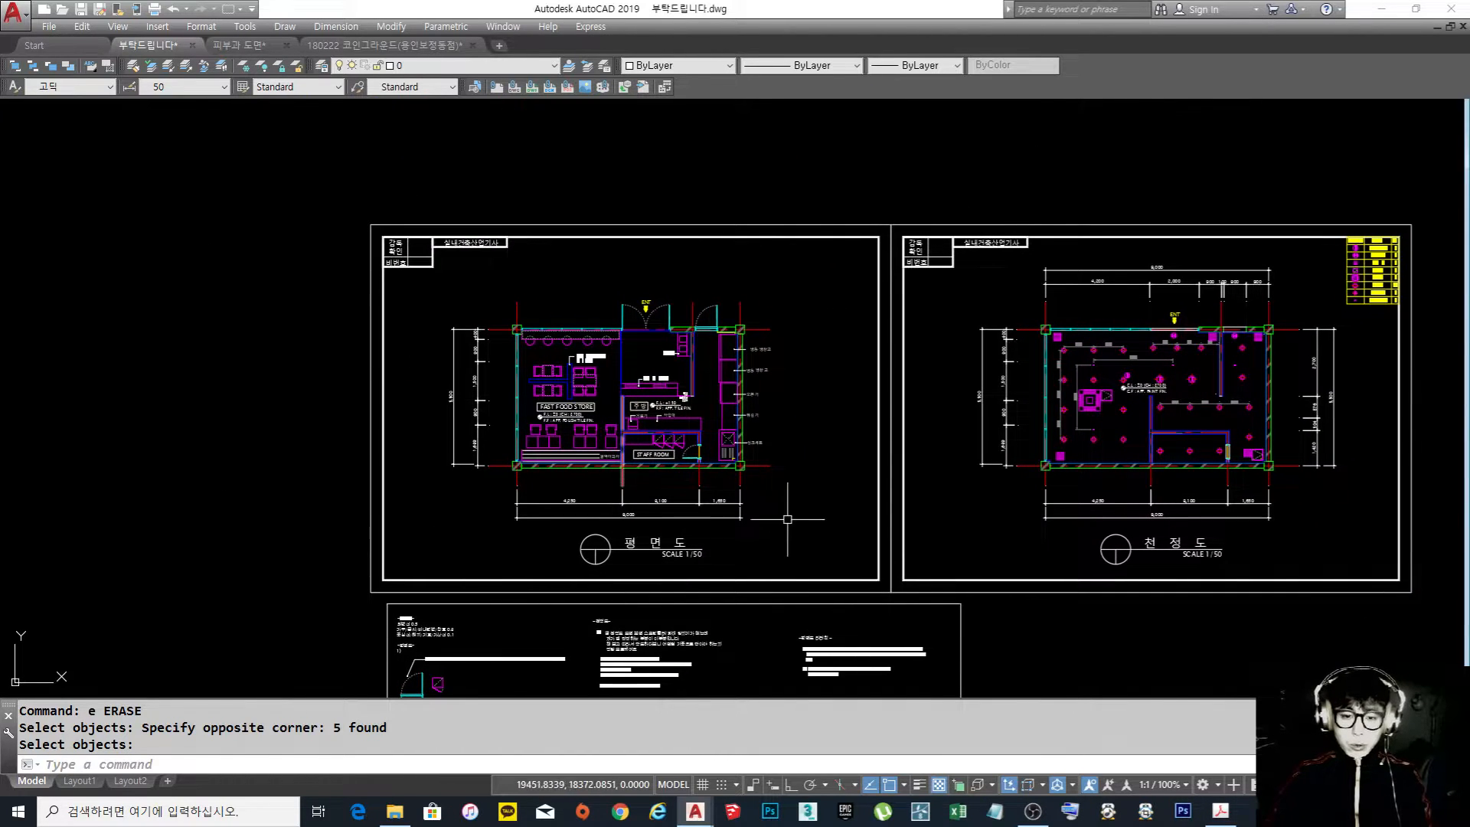
type("e")
key("space")
left_click(803, 521)
left_click(454, 495)
key("space")
key("space")
Erase the vertical dimensions to the left of the floor plan, beside the fast food store
left_click(477, 485)
left_click(429, 320)
key("space")
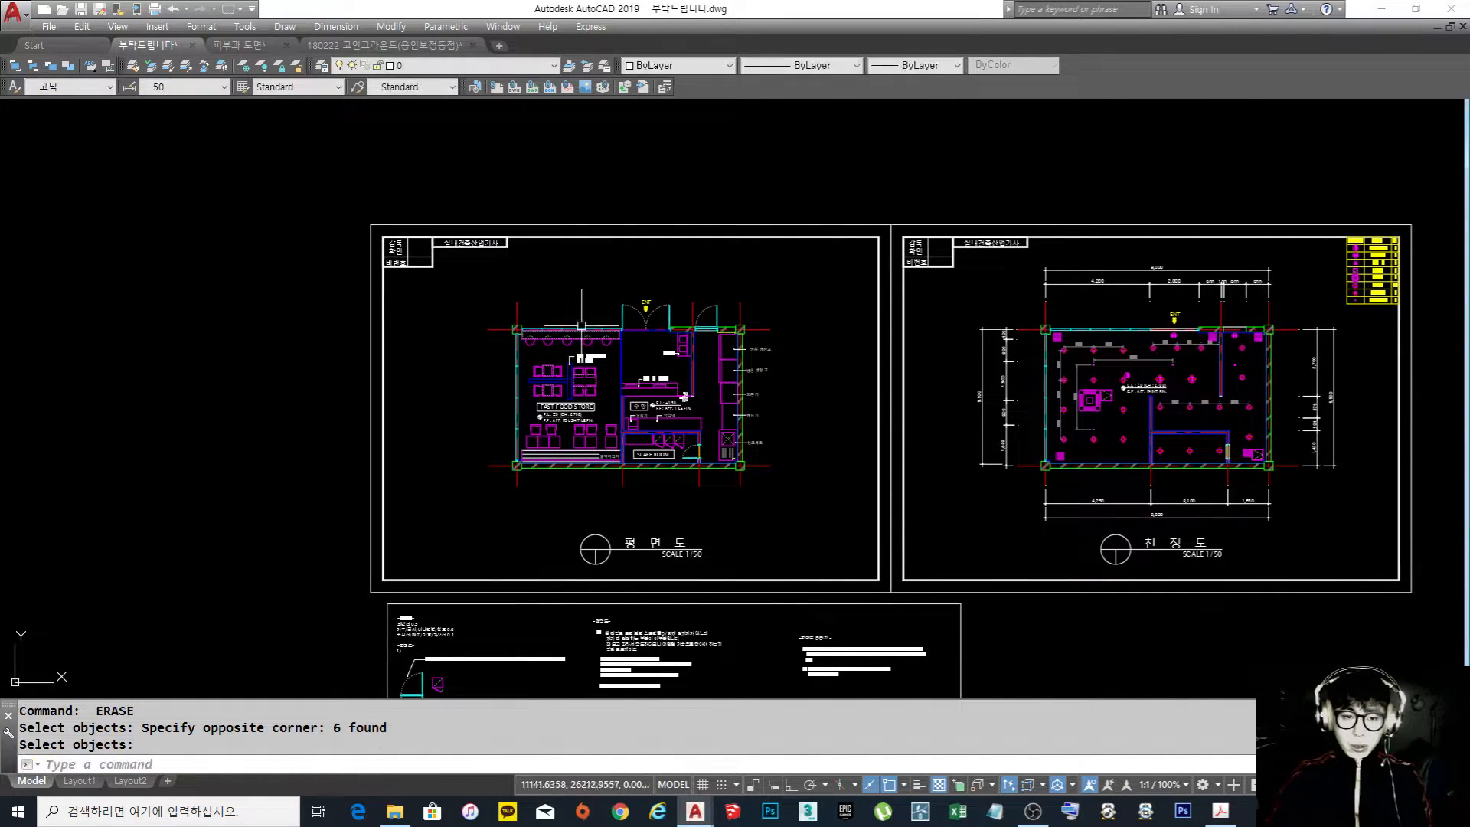
scroll(580, 329, "up", 2)
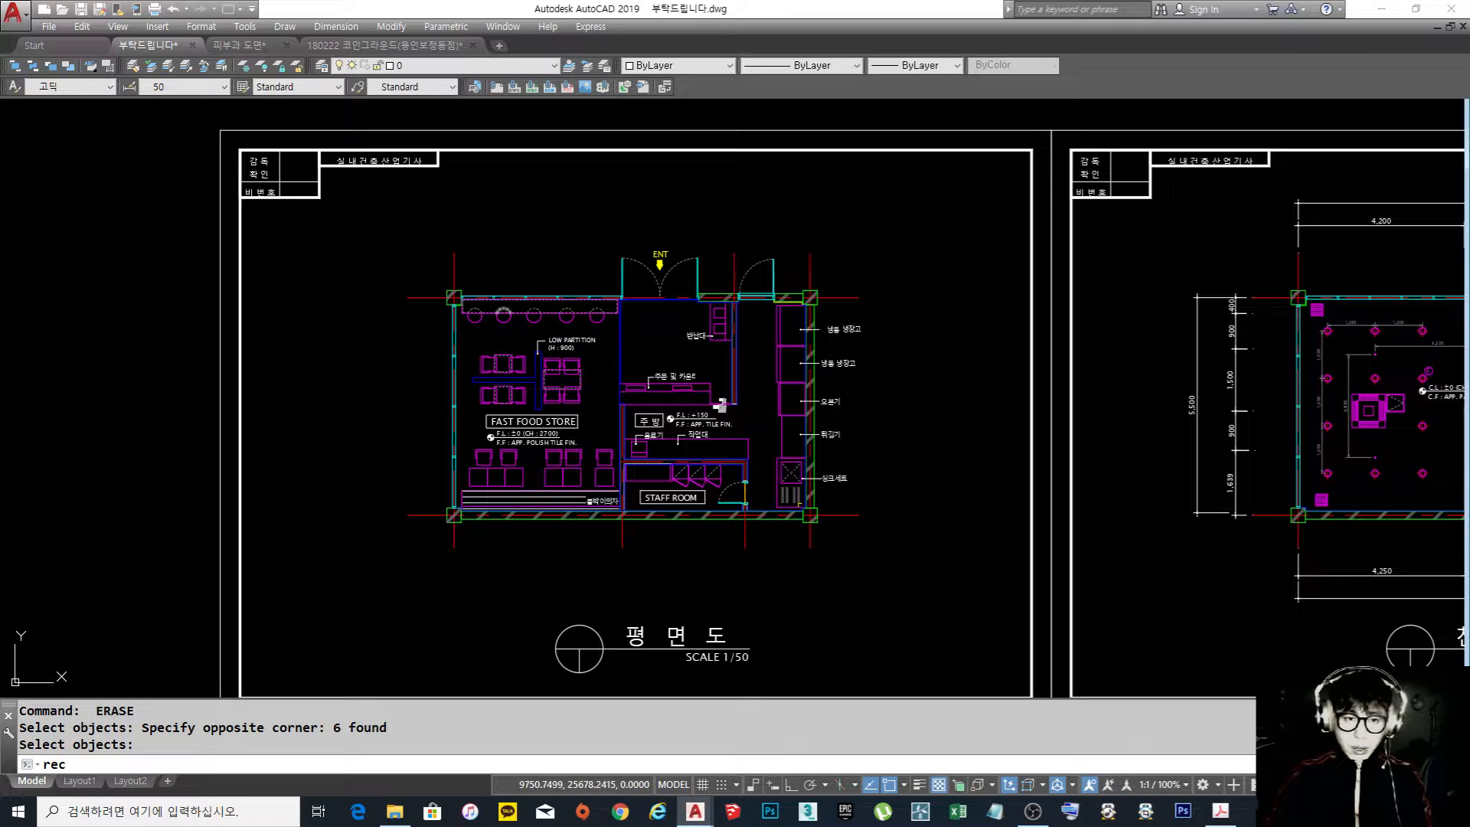
Draw a rectangle around the floor plan's outer walls, from the upper-left column corner to the lower-right column corner
type("rec")
key("space")
left_click(448, 291)
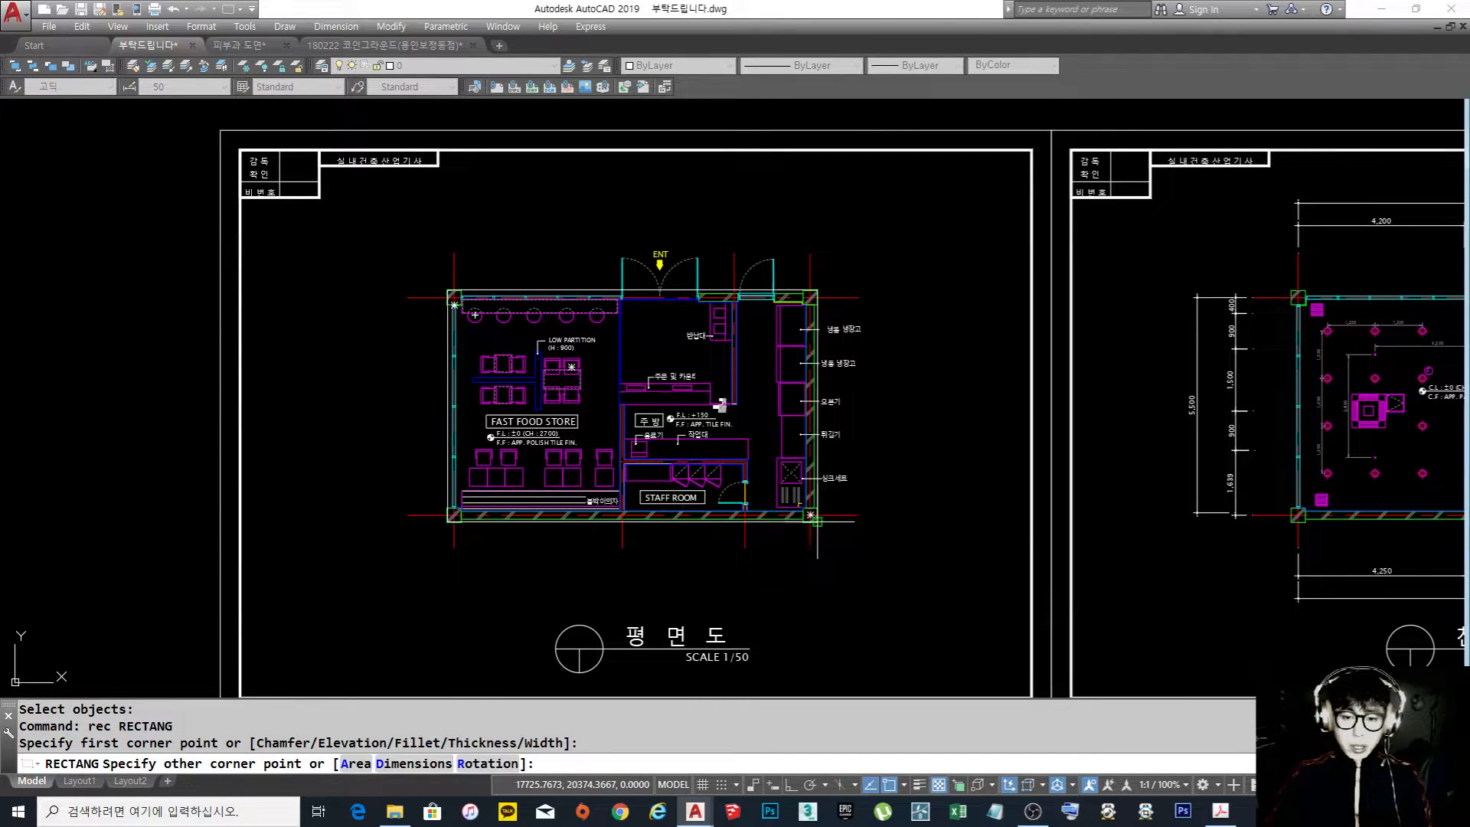
left_click(817, 521)
Offset the rectangle outward by 500 five times in succession to form nested guide rectangles around the floor plan
middle_click_drag(850, 515, 824, 528)
type("O")
key("space")
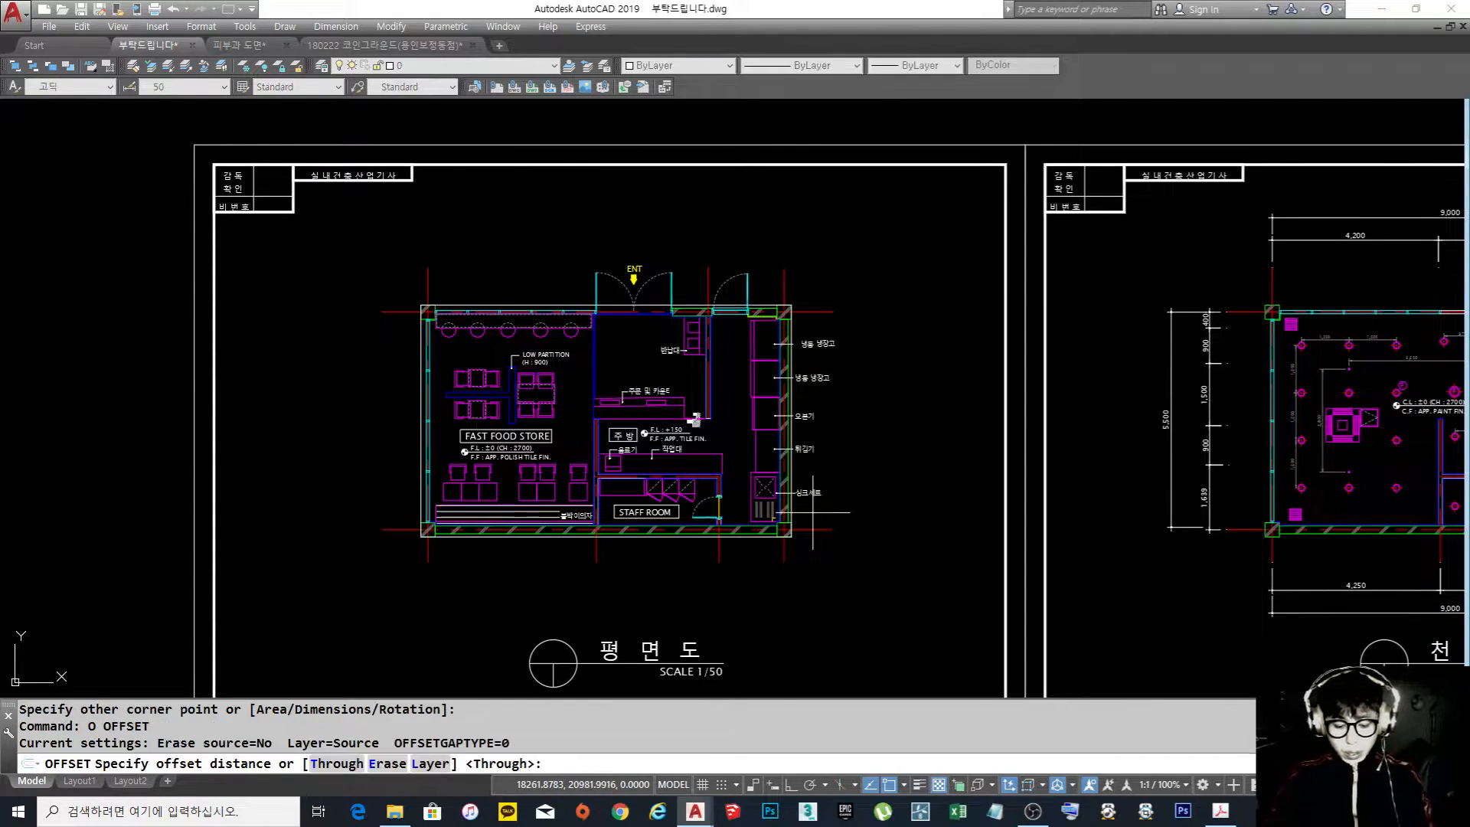
type("500")
key("space")
scroll(807, 498, "up", 4)
left_click(777, 524)
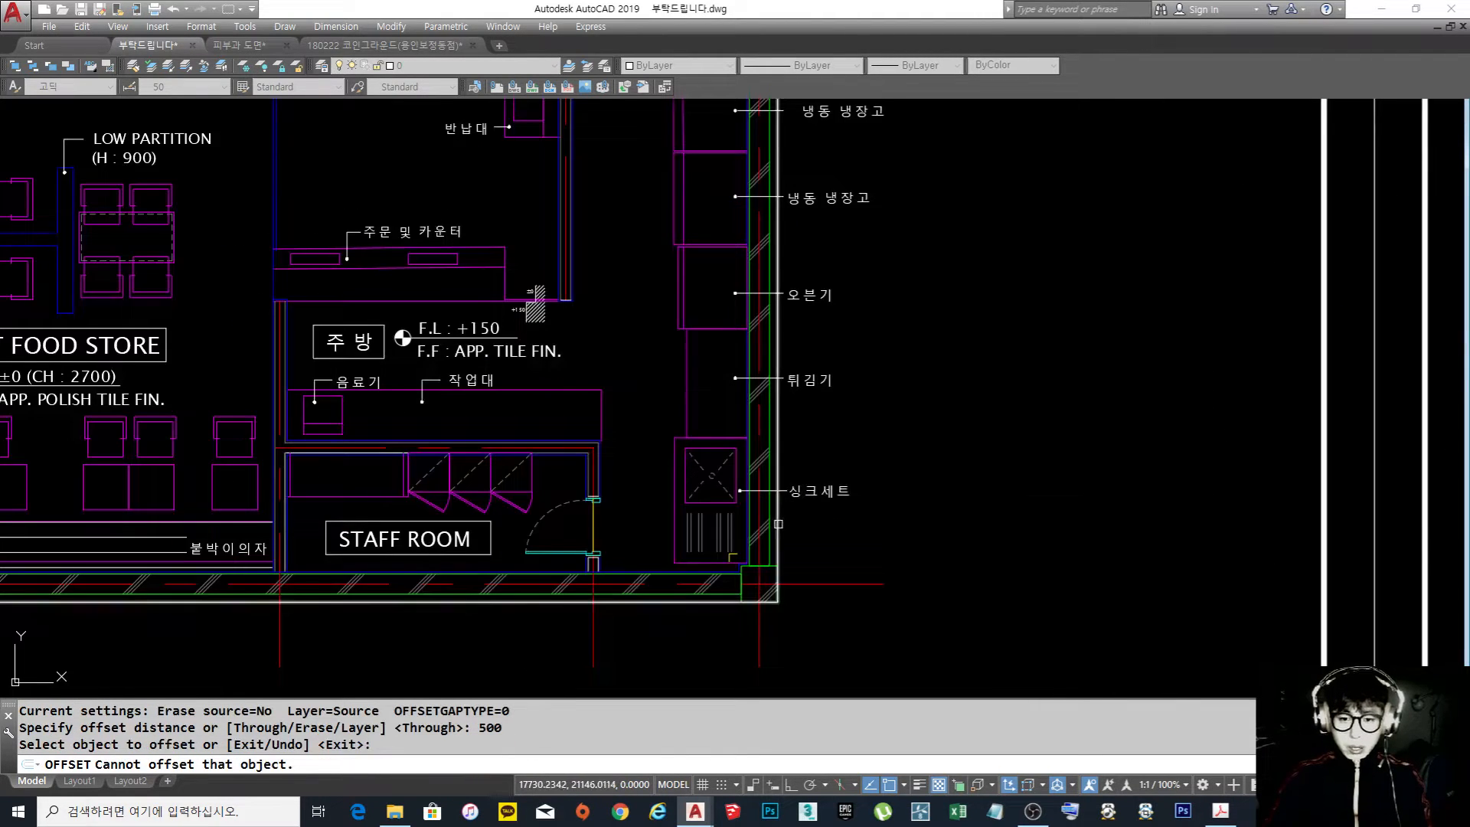
left_click(778, 524)
left_click(822, 522)
left_click(826, 525)
left_click(938, 534)
left_click(879, 531)
left_click(981, 529)
left_click(927, 513)
left_click(1026, 520)
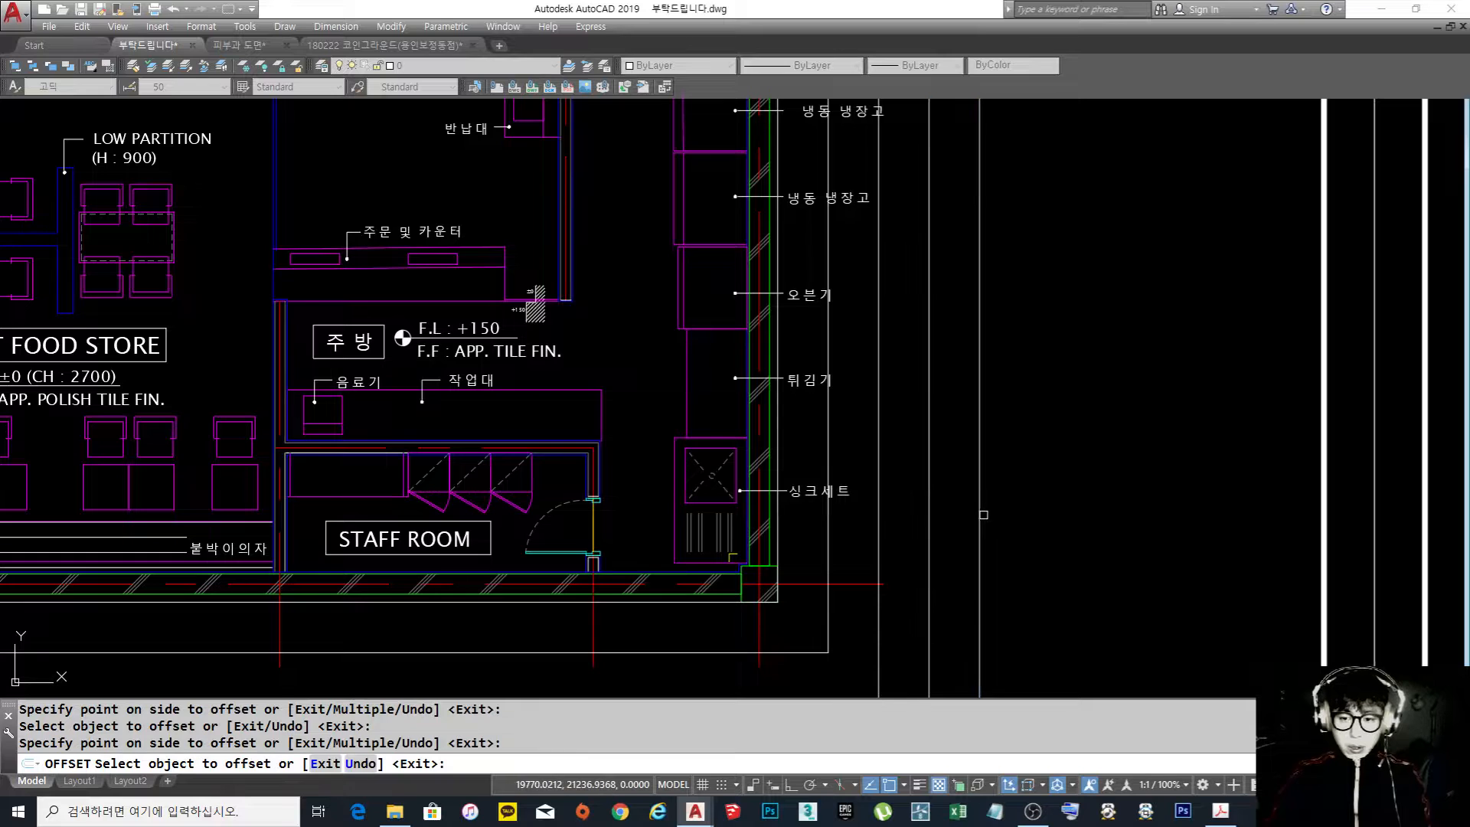
key("Escape")
scroll(985, 515, "down", 6)
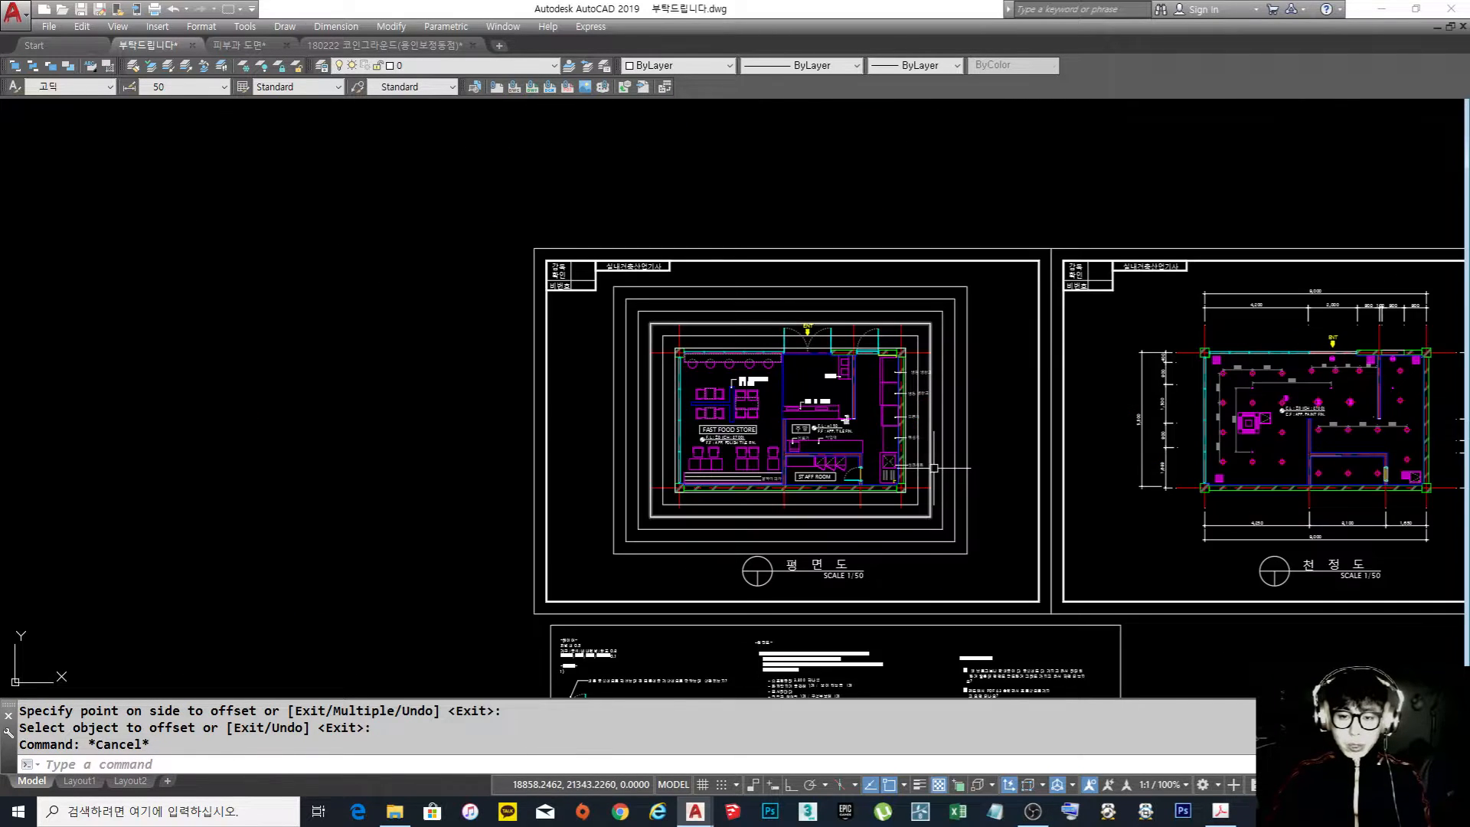
Erase the original rectangle lying directly on the floor plan's outer wall line
scroll(731, 360, "up", 2)
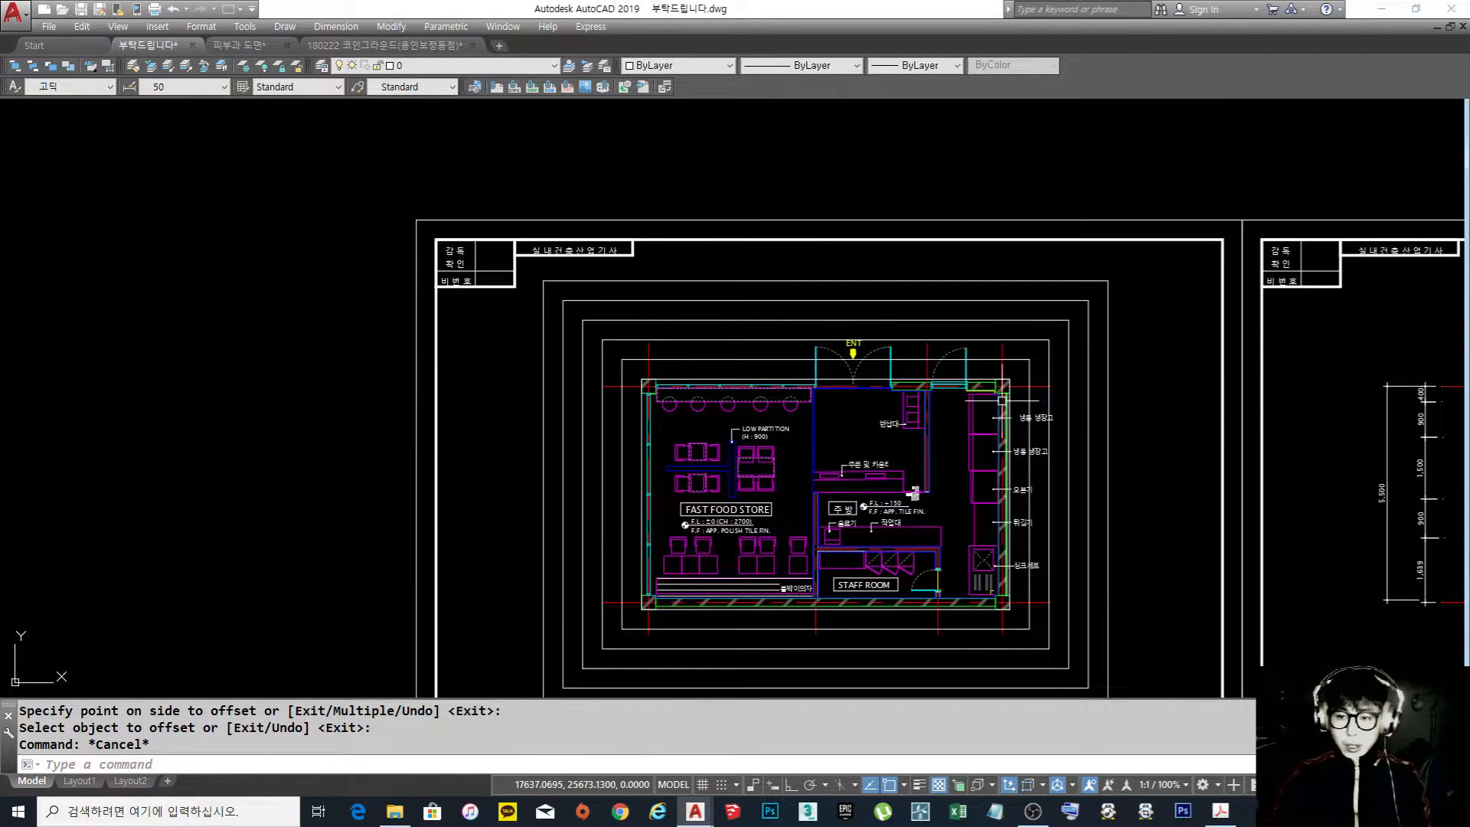
scroll(1008, 408, "up", 3)
type("e")
key("space")
left_click(1015, 400)
key("space")
scroll(1101, 400, "down", 2)
Move the five guide rectangles to the Defpoints layer
middle_click_drag(1118, 381, 954, 444)
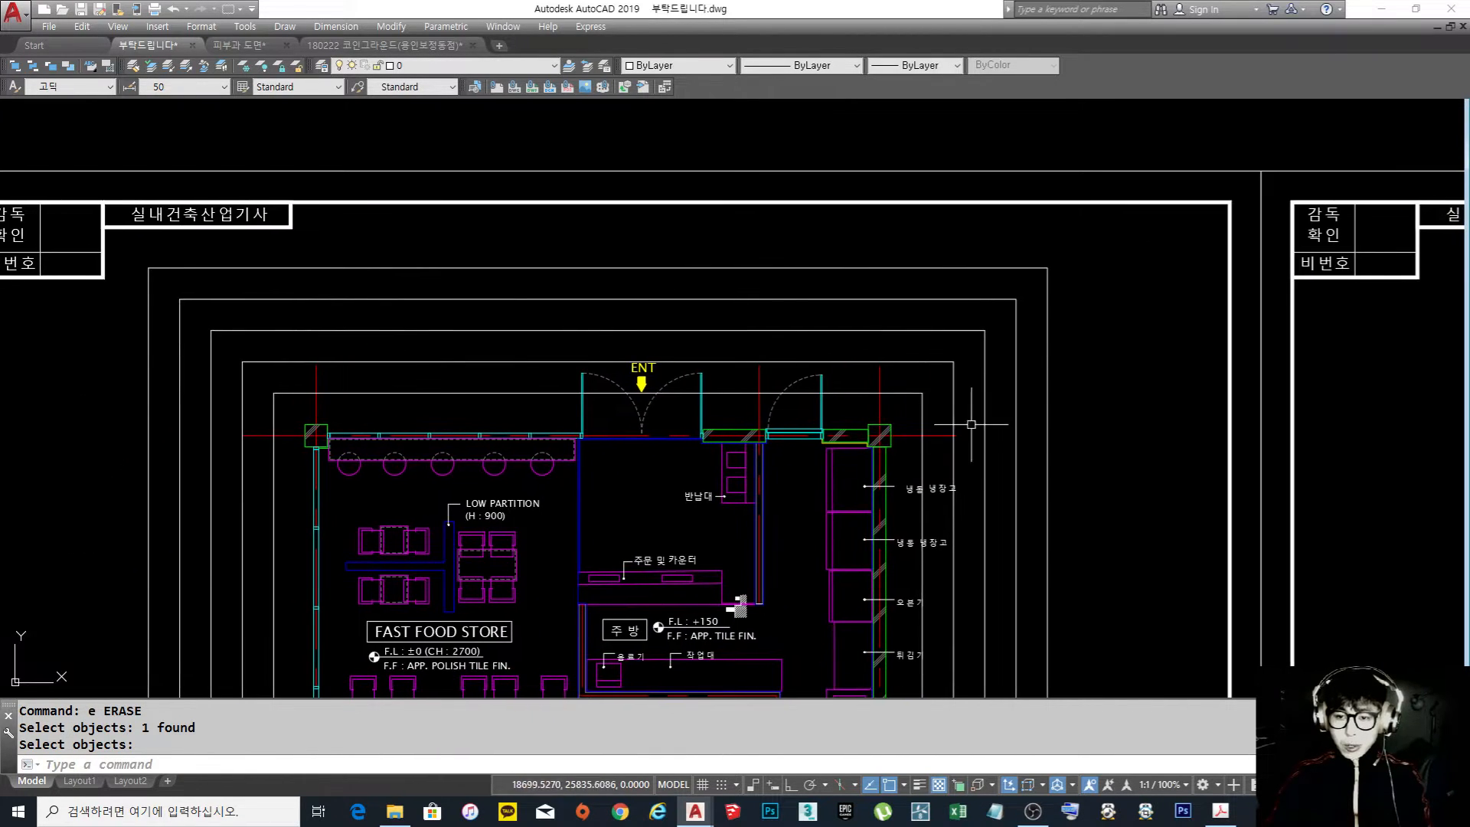
scroll(1041, 382, "up", 2)
left_click(1103, 416)
left_click(836, 170)
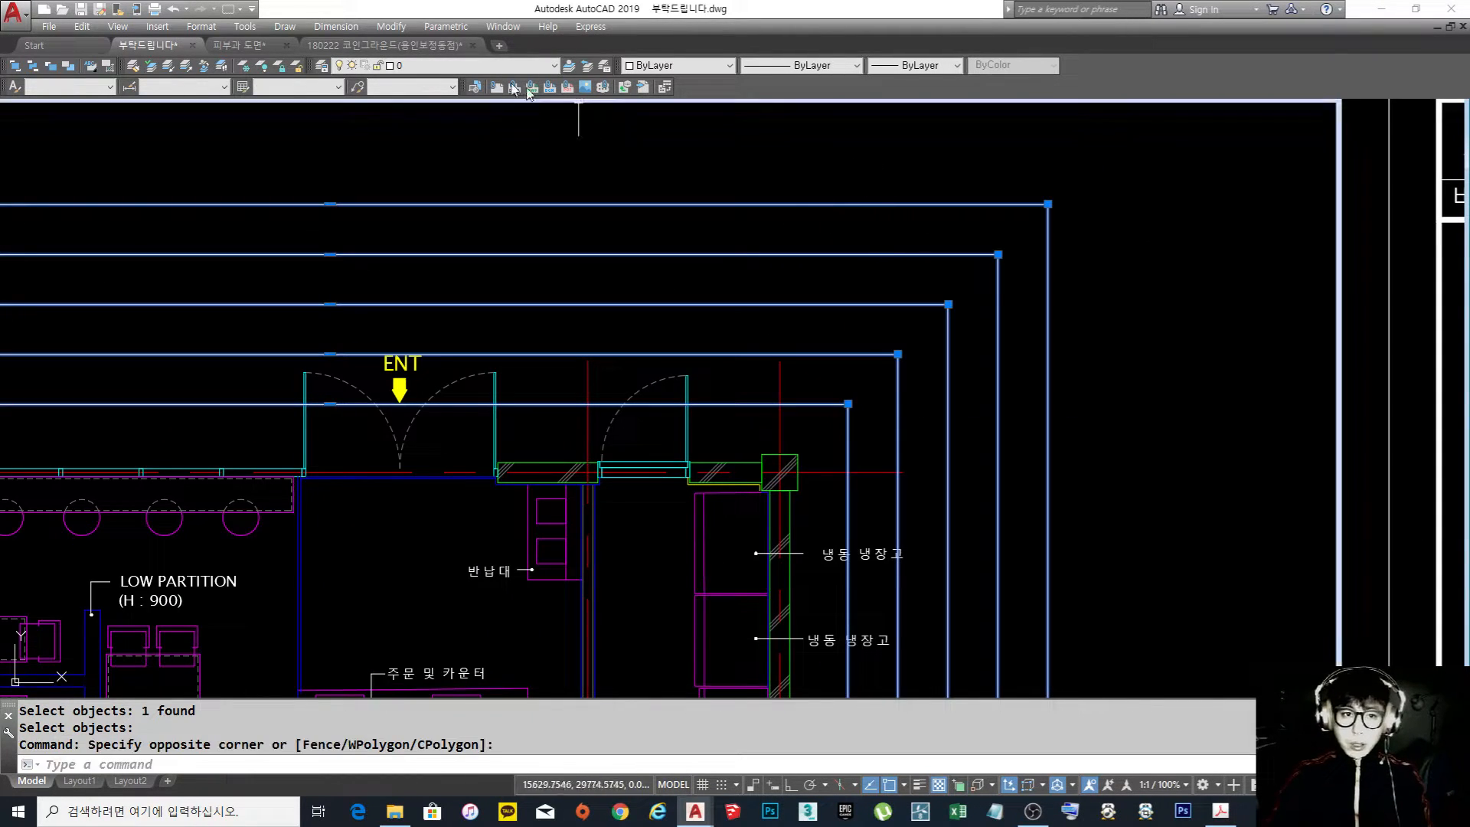
left_click(498, 65)
left_click(429, 101)
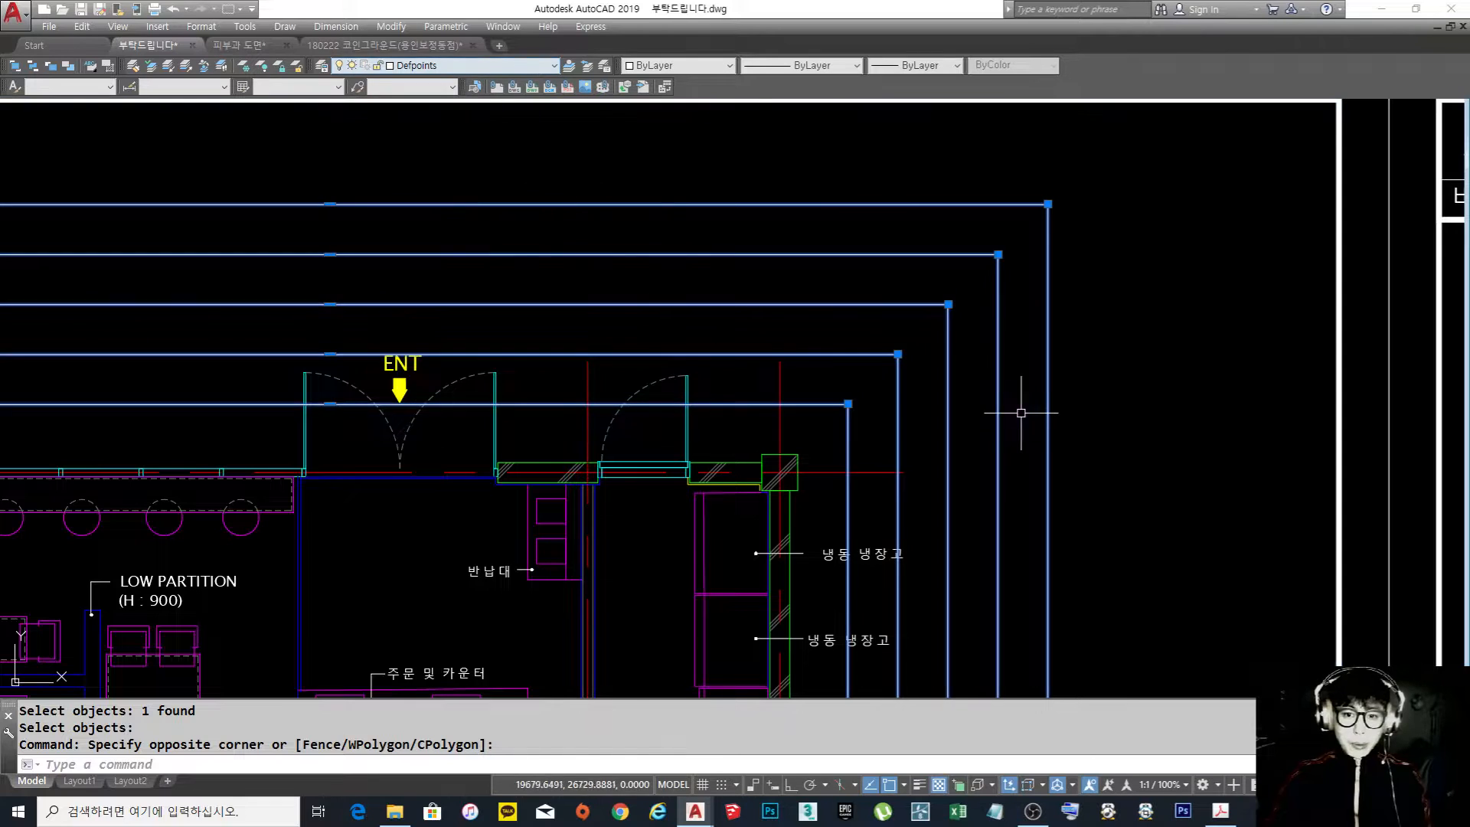
key("Escape")
left_click(474, 66)
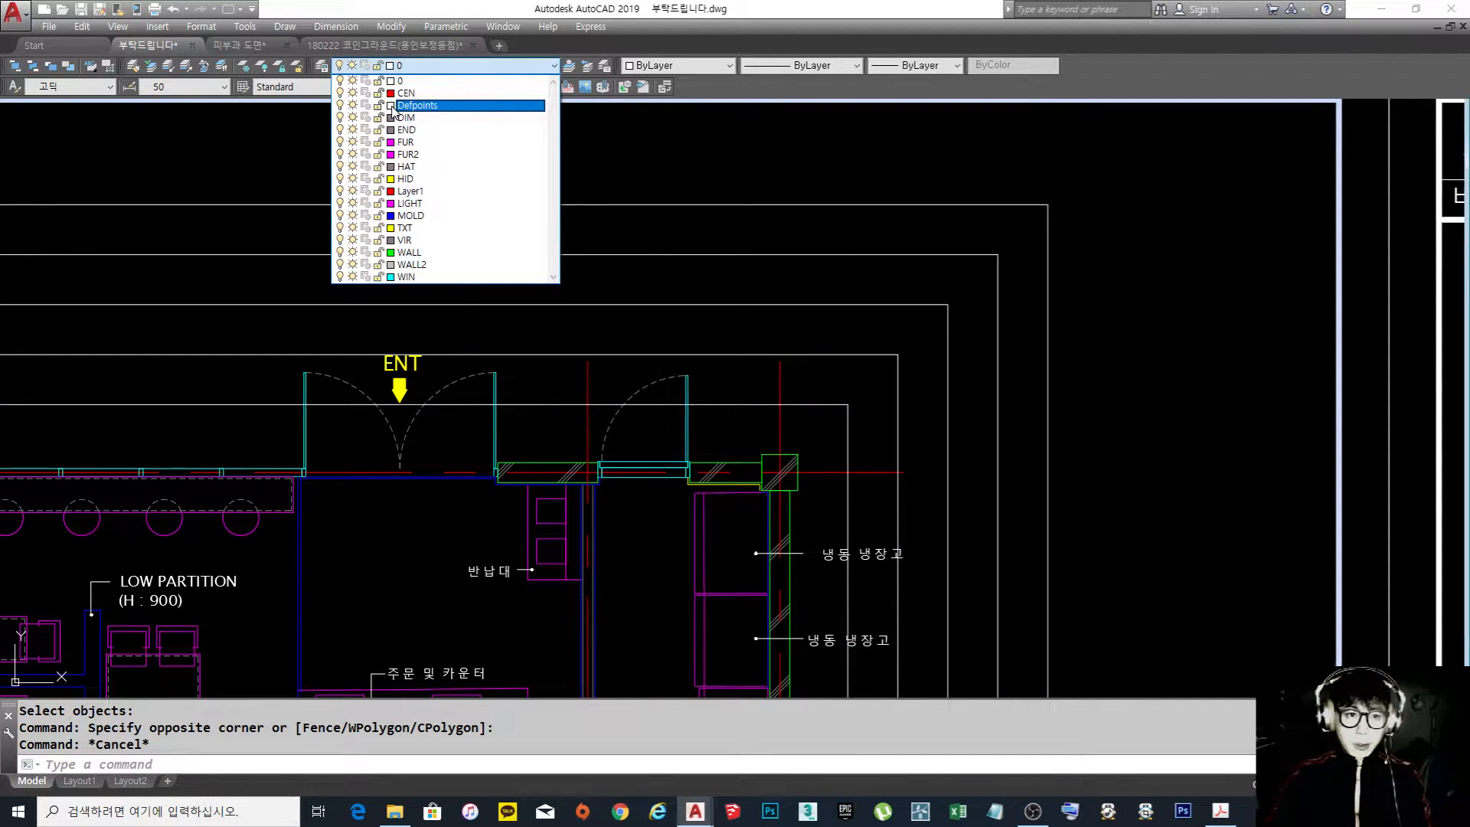
key("Escape")
key("Escape")
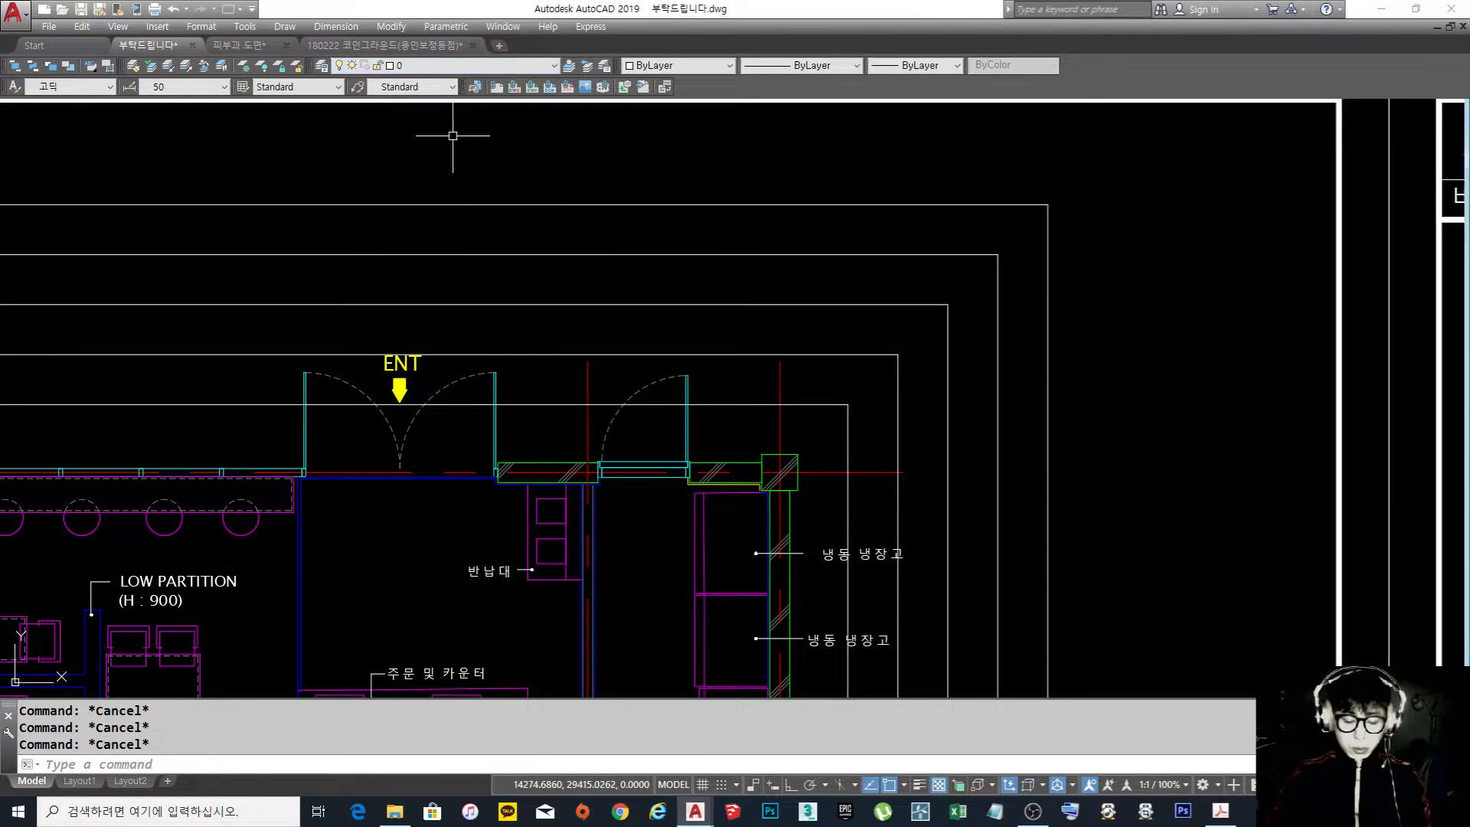
Change the Defpoints layer's color to 251
key("Return")
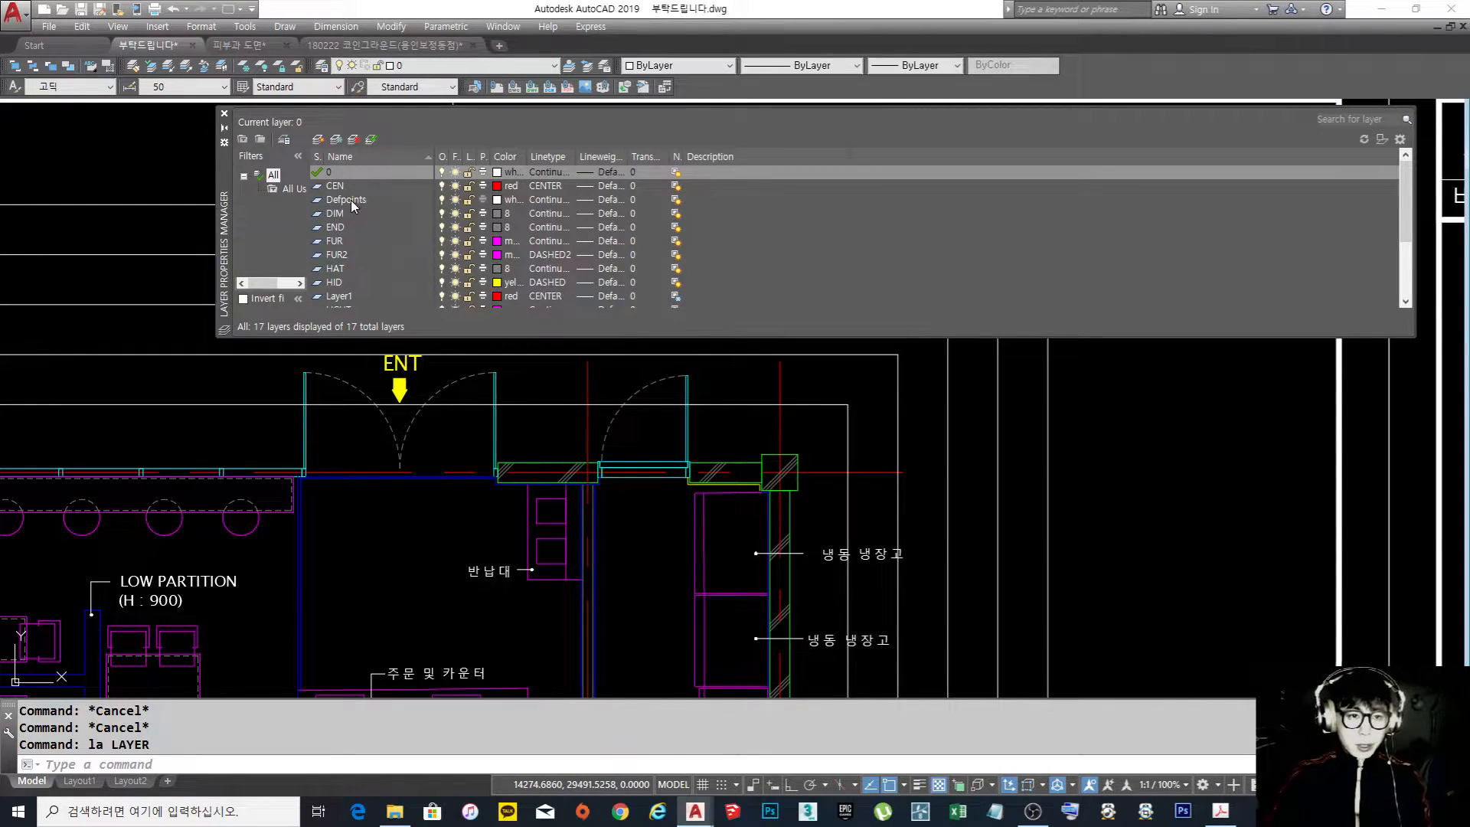
left_click(498, 200)
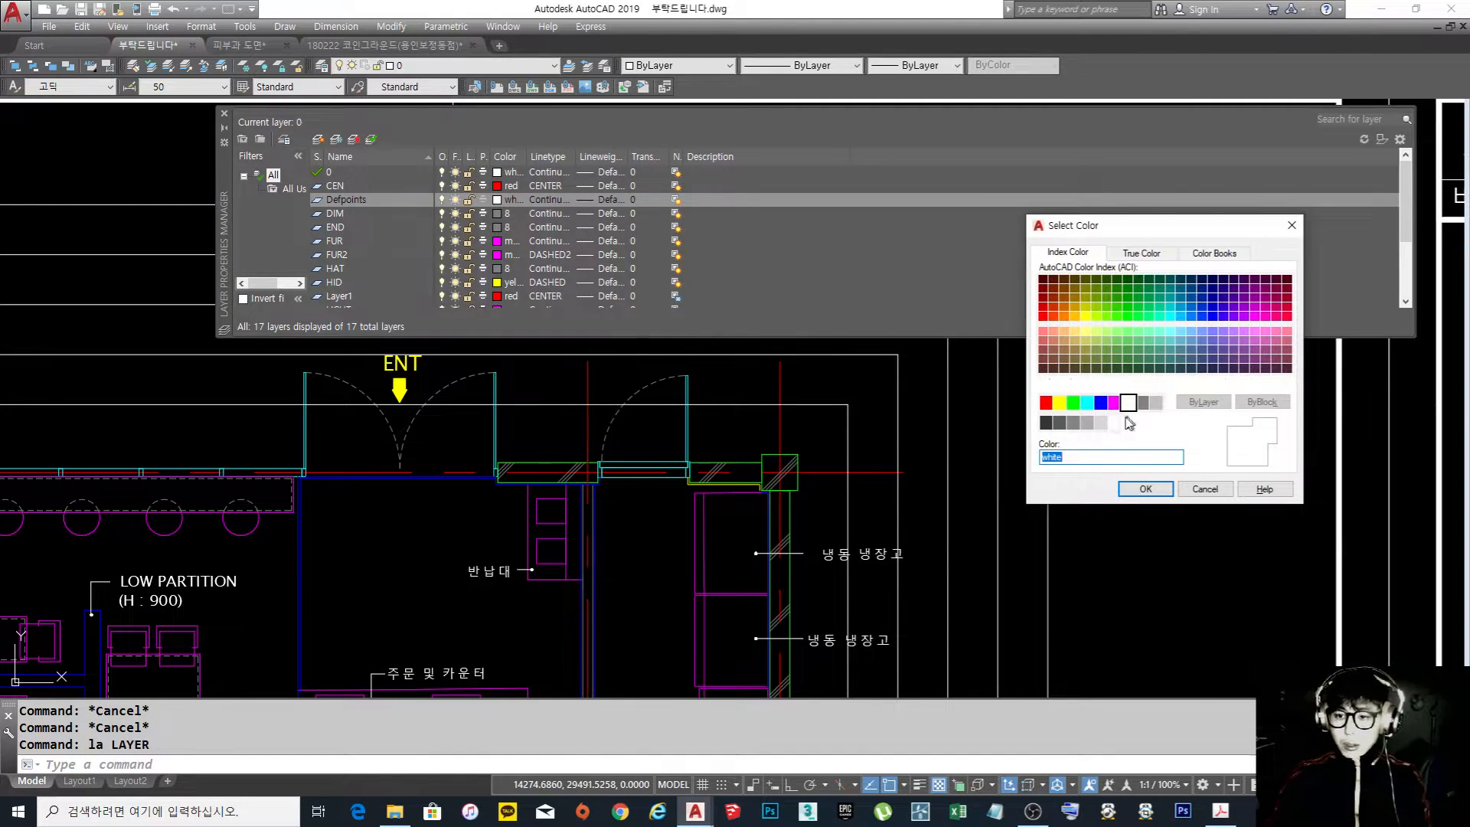
left_click(1061, 424)
left_click(1146, 490)
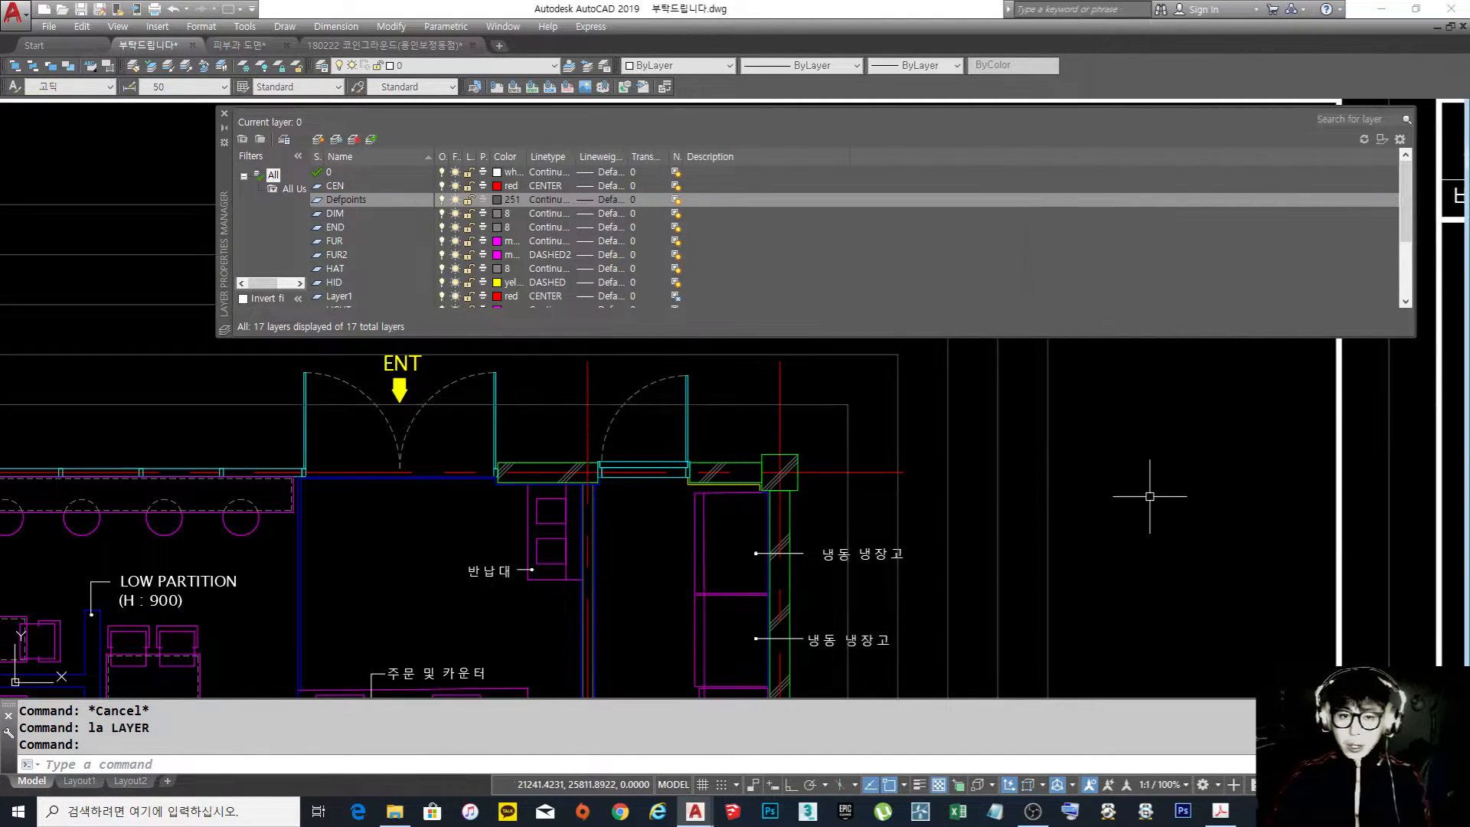
left_click(225, 113)
Extend the vertical centre lines above the floor plan to the second guide rectangle, using it as the boundary edge
scroll(1125, 450, "down", 4)
scroll(800, 518, "up", 2)
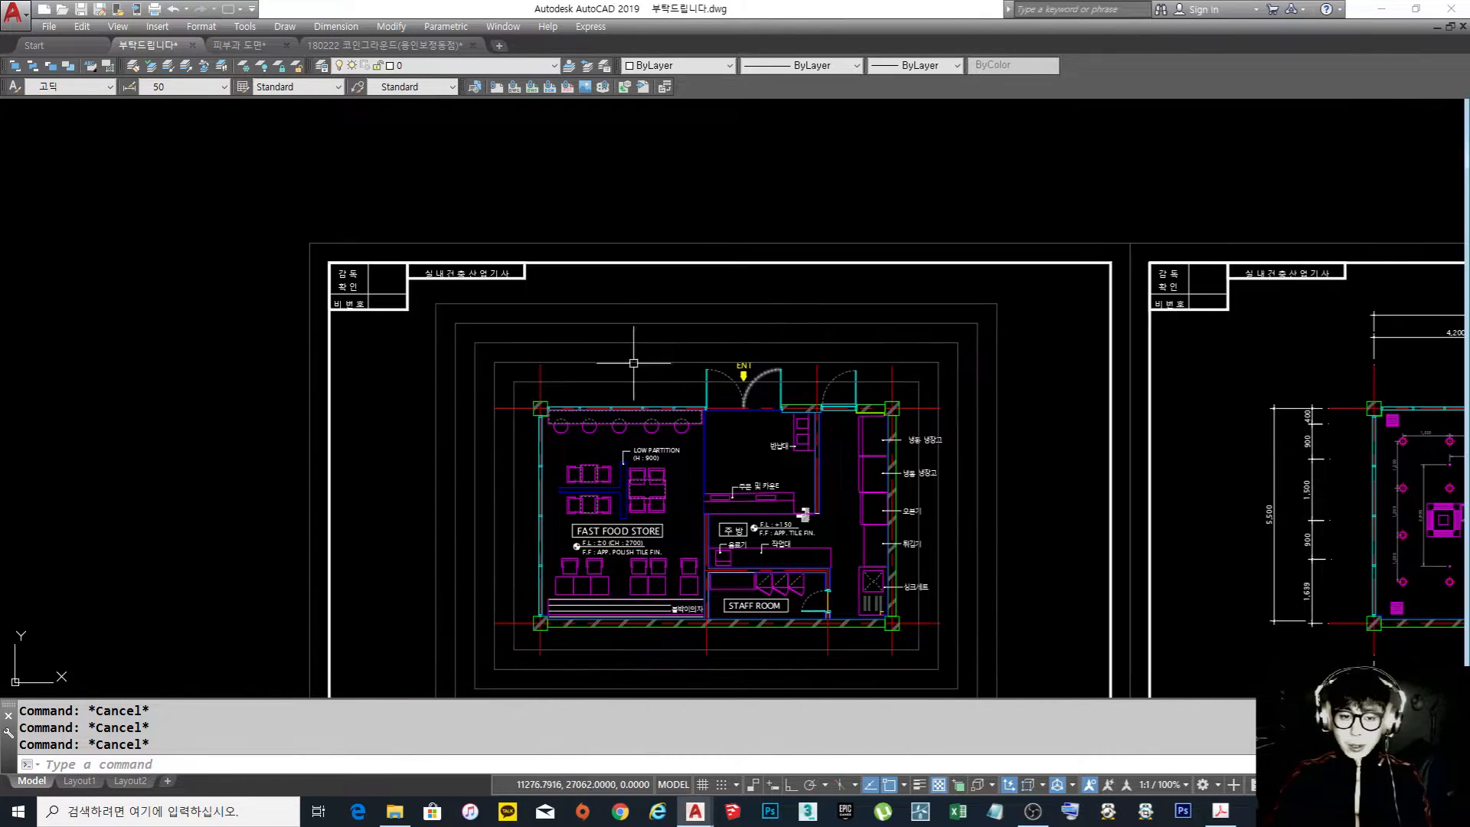
middle_click_drag(697, 401, 676, 371)
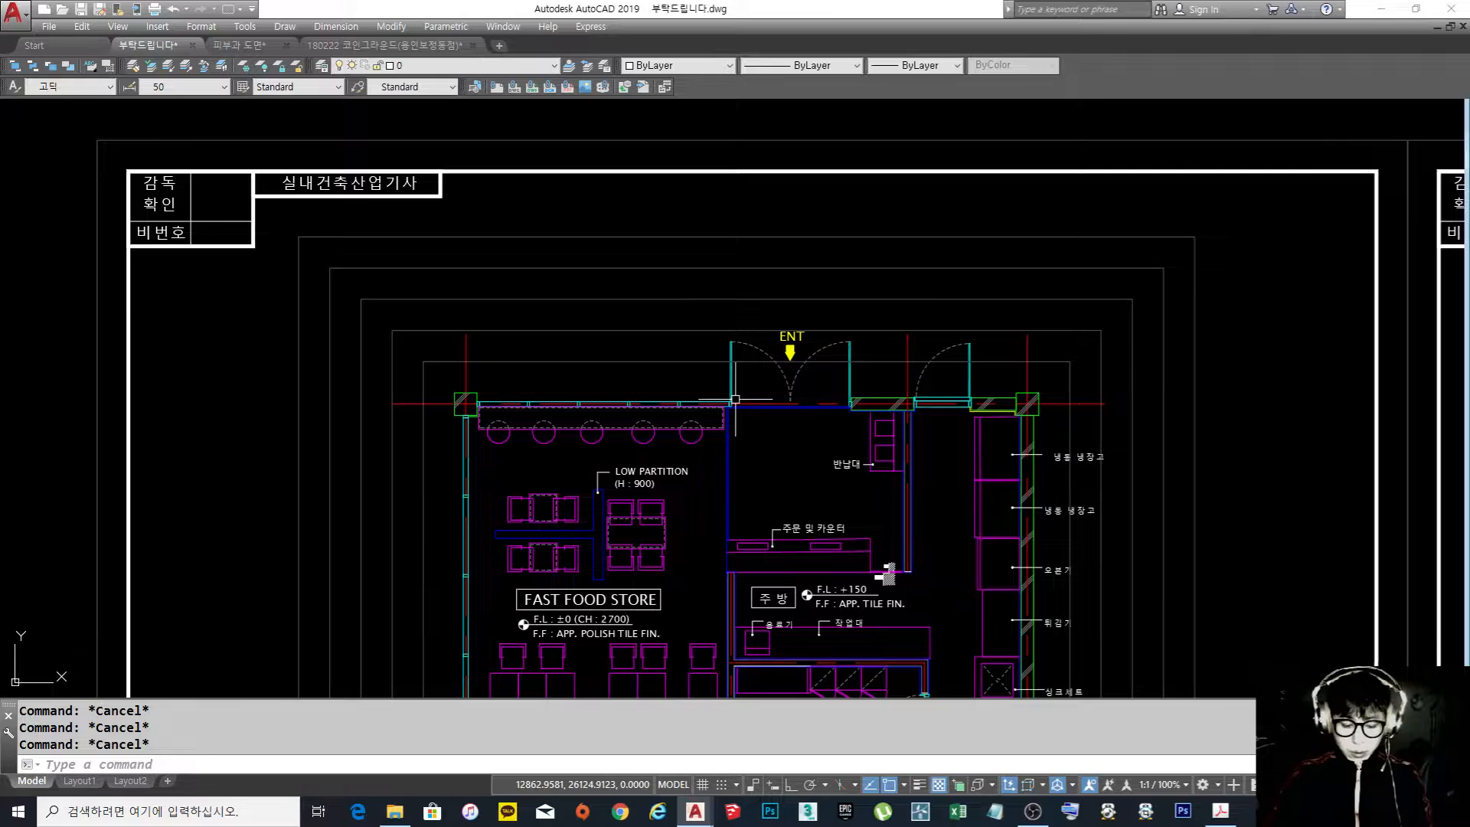
type("ex")
key("space")
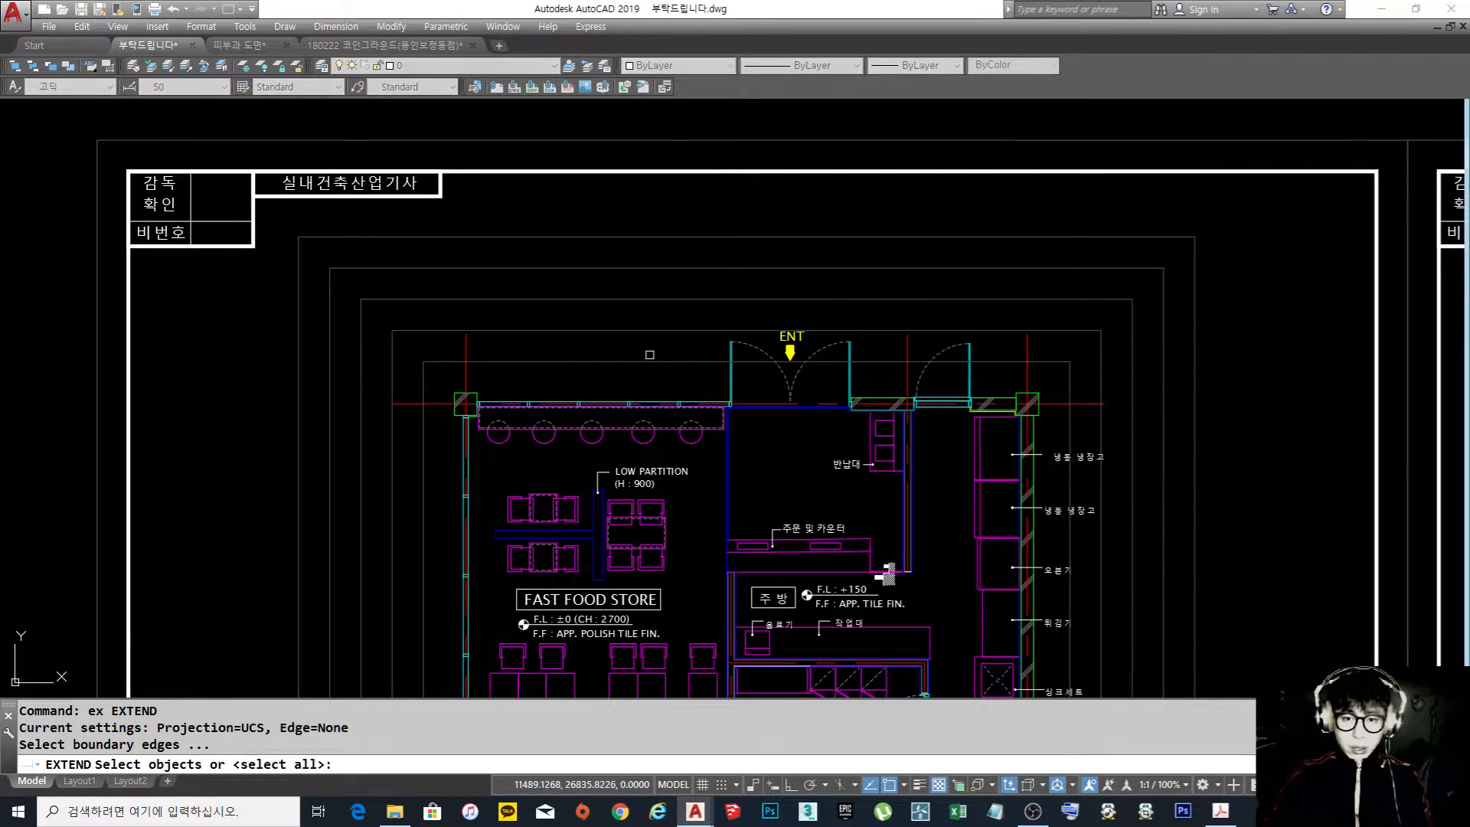
scroll(650, 349, "up", 2)
left_click(637, 334)
left_click(575, 304)
key("space")
left_click(385, 333)
left_click(333, 337)
middle_click_drag(944, 379, 498, 361)
scroll(638, 330, "up", 4)
left_click(593, 291)
left_click(550, 295)
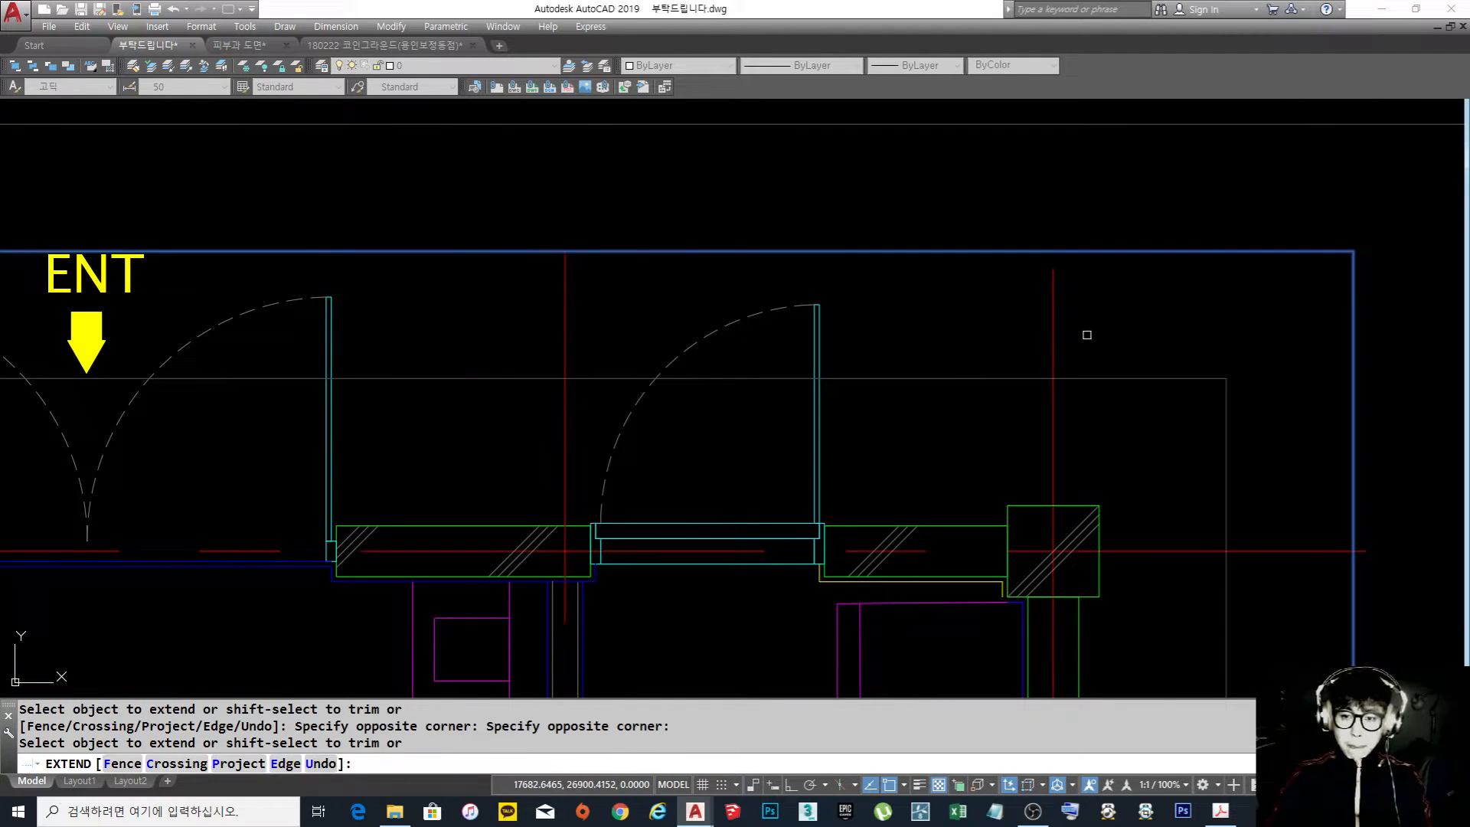
left_click(1087, 335)
left_click(991, 306)
Trim the right ends of the upper and lower horizontal centre lines to the second guide rectangle
scroll(974, 302, "down", 6)
middle_click_drag(1015, 363, 855, 299)
scroll(892, 300, "up", 4)
scroll(904, 283, "up", 2)
left_click(909, 265)
left_click(893, 328)
scroll(911, 344, "down", 8)
scroll(923, 525, "up", 8)
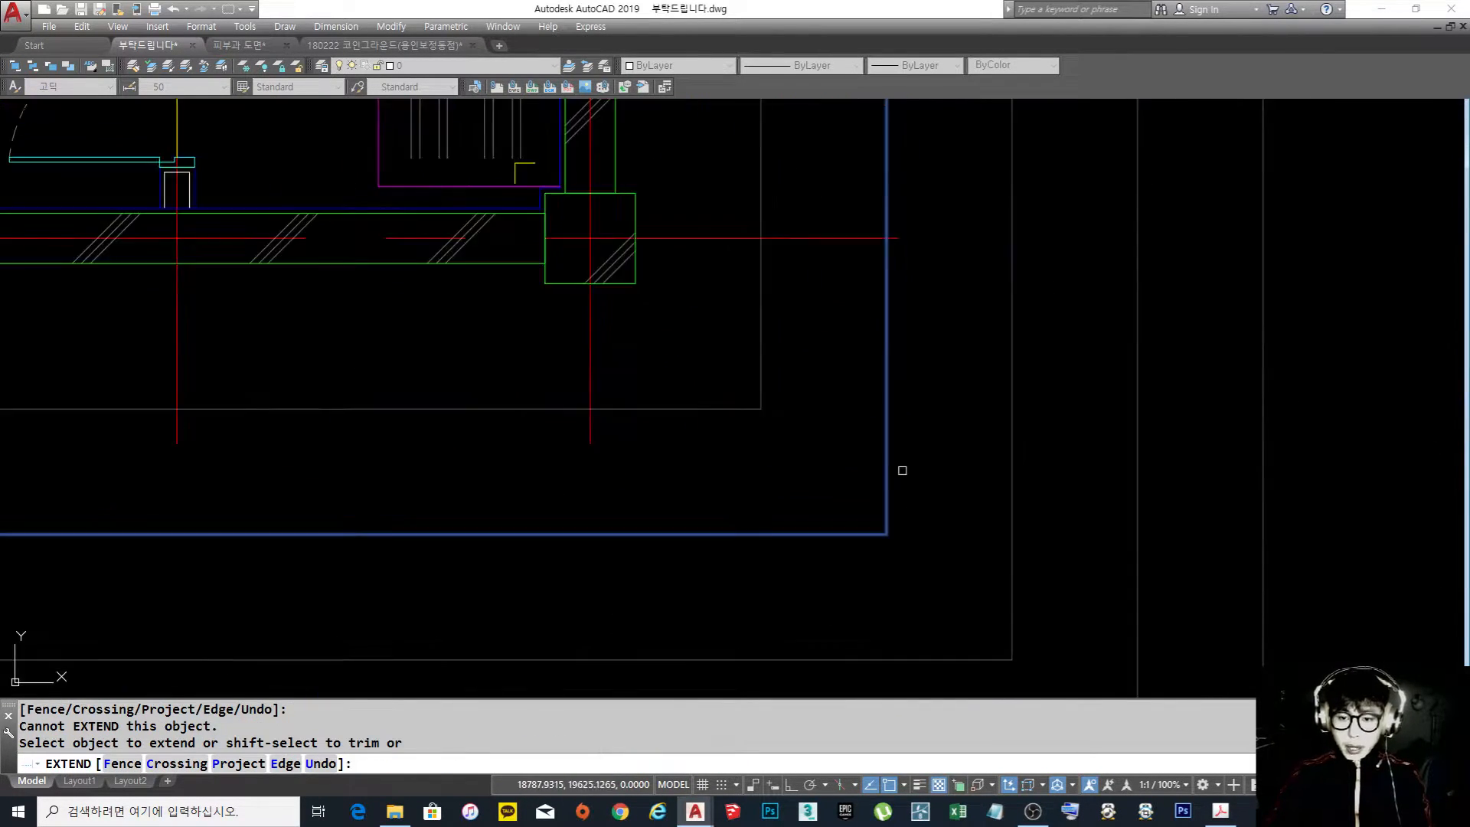
left_click(942, 263, "shift")
left_click(893, 228, "shift")
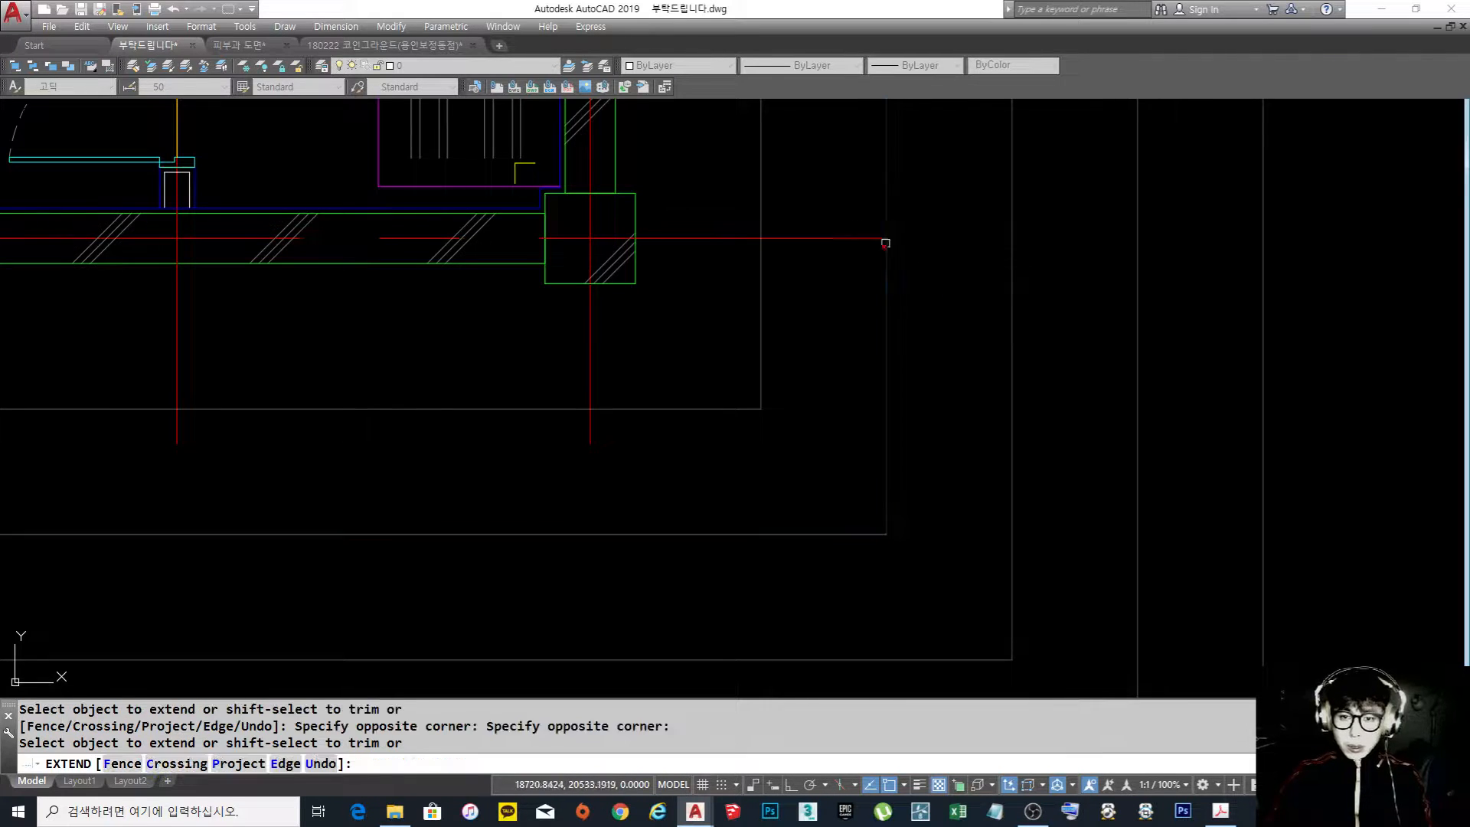
Extend the vertical centre lines below the floor plan to the second guide rectangle
left_click(664, 488)
left_click(514, 343)
scroll(850, 438, "down", 4)
scroll(586, 421, "up", 4)
left_click(585, 421)
left_click(619, 452)
left_click(609, 463)
scroll(700, 458, "down", 6)
middle_click_drag(505, 437, 716, 425)
left_click(717, 426)
scroll(694, 437, "up", 4)
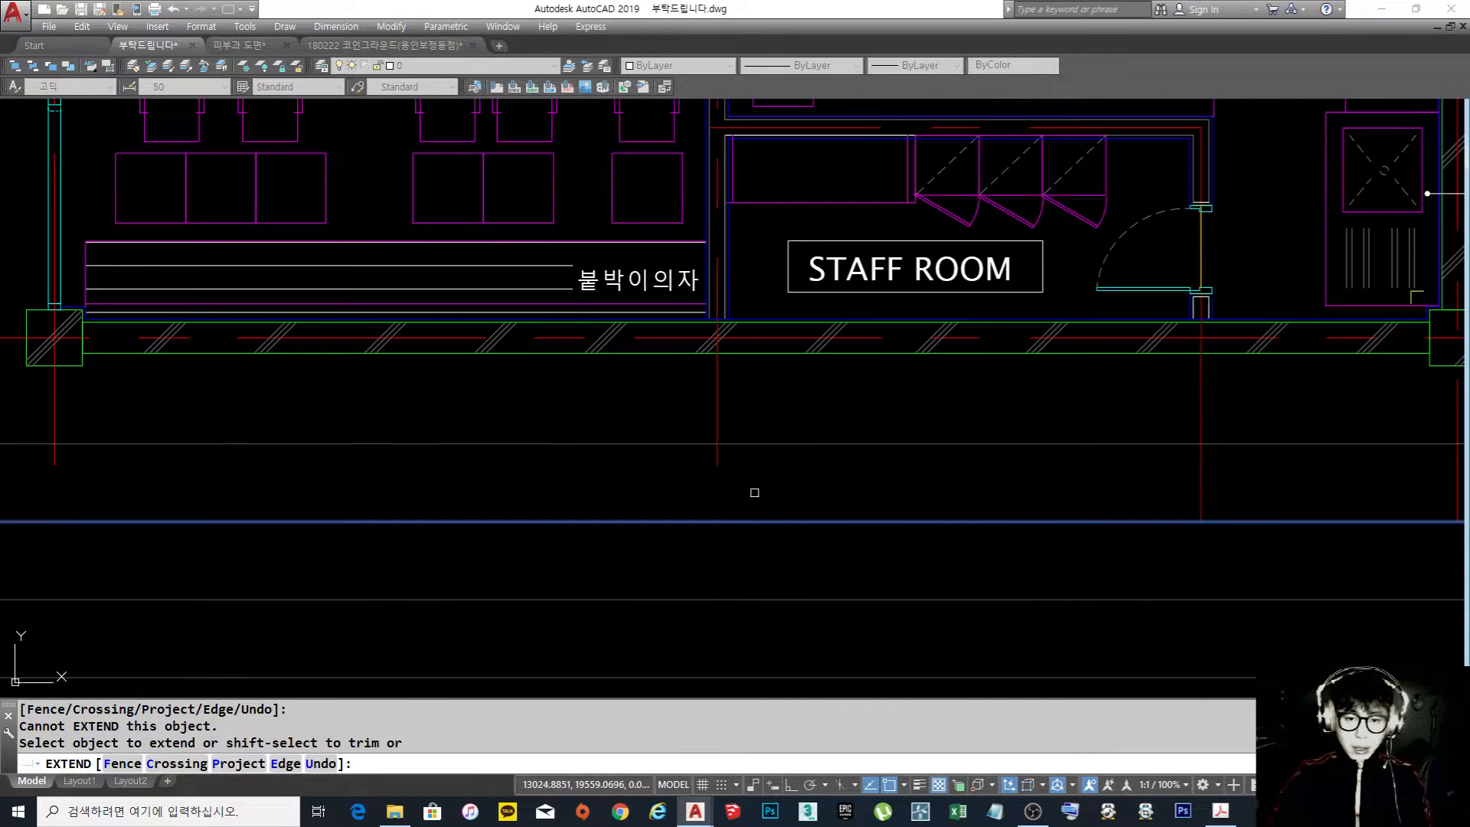
left_click(751, 493)
left_click(663, 460)
middle_click_drag(318, 425, 794, 425)
left_click(548, 477)
left_click(496, 463)
left_click(565, 464)
left_click(512, 459)
Bring the left ends of the lower and upper horizontal centre lines exactly to the second guide rectangle
left_click(360, 336)
scroll(334, 339, "up", 4)
middle_click_drag(334, 339, 444, 400)
scroll(452, 406, "up", 2)
left_click(558, 427)
left_click(509, 322)
scroll(590, 374, "down", 4)
scroll(591, 375, "up", 4)
left_click(594, 403)
left_click(525, 315)
scroll(581, 364, "down", 8)
middle_click_drag(581, 364, 573, 640)
middle_click_drag(636, 203, 629, 497)
left_click(595, 366)
scroll(584, 377, "up", 6)
left_click(546, 519)
left_click(469, 427)
scroll(468, 426, "down", 5)
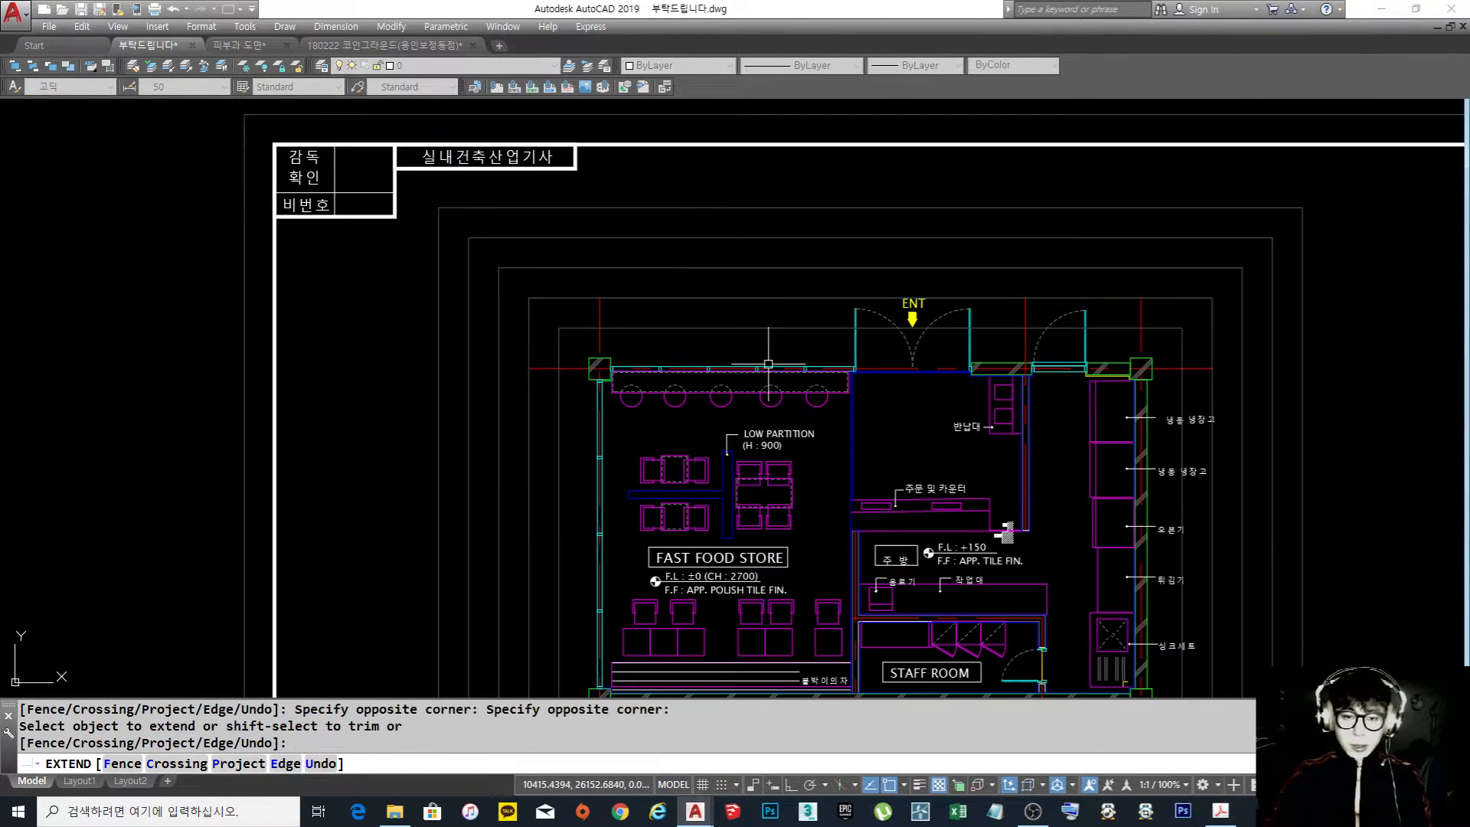
key("Escape")
Add a horizontal linear dimension from the left wall's centre line to the entrance's left edge, placed on the fourth guide rectangle
middle_click_drag(439, 312, 402, 301)
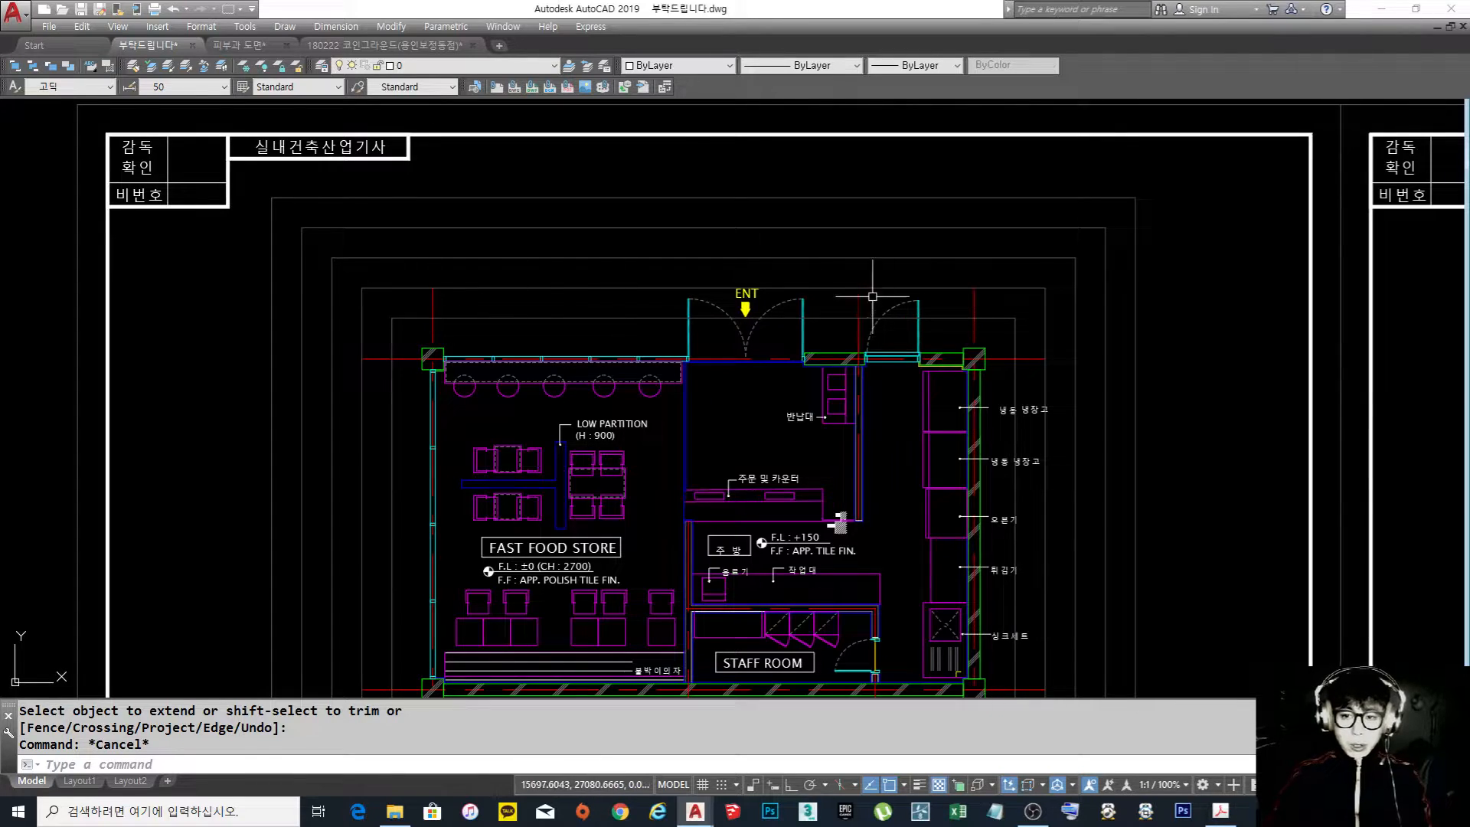
scroll(842, 299, "down", 4)
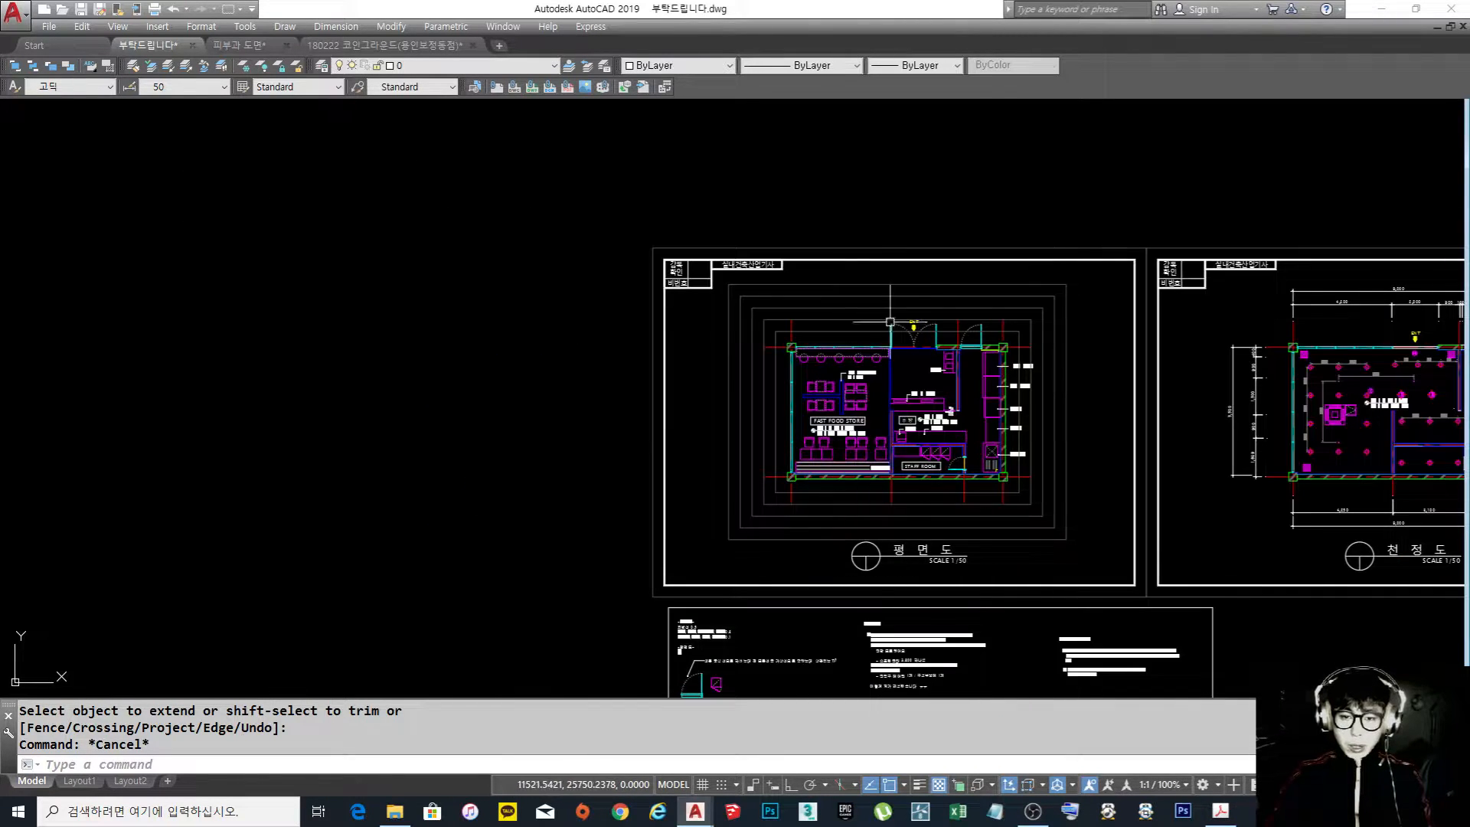
scroll(878, 332, "up", 6)
type("dli")
key("Return")
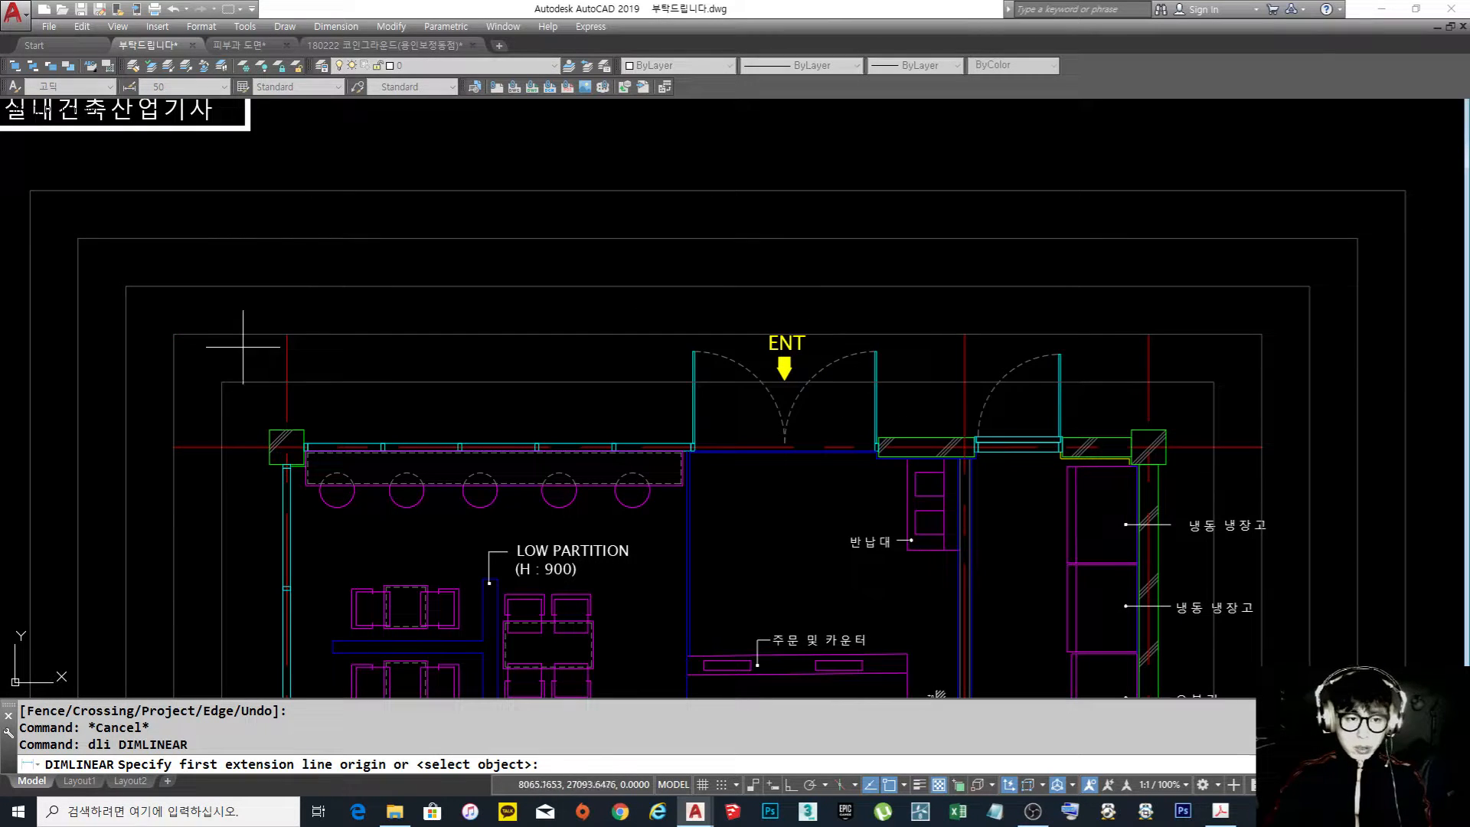
left_click(287, 333)
scroll(674, 418, "up", 3)
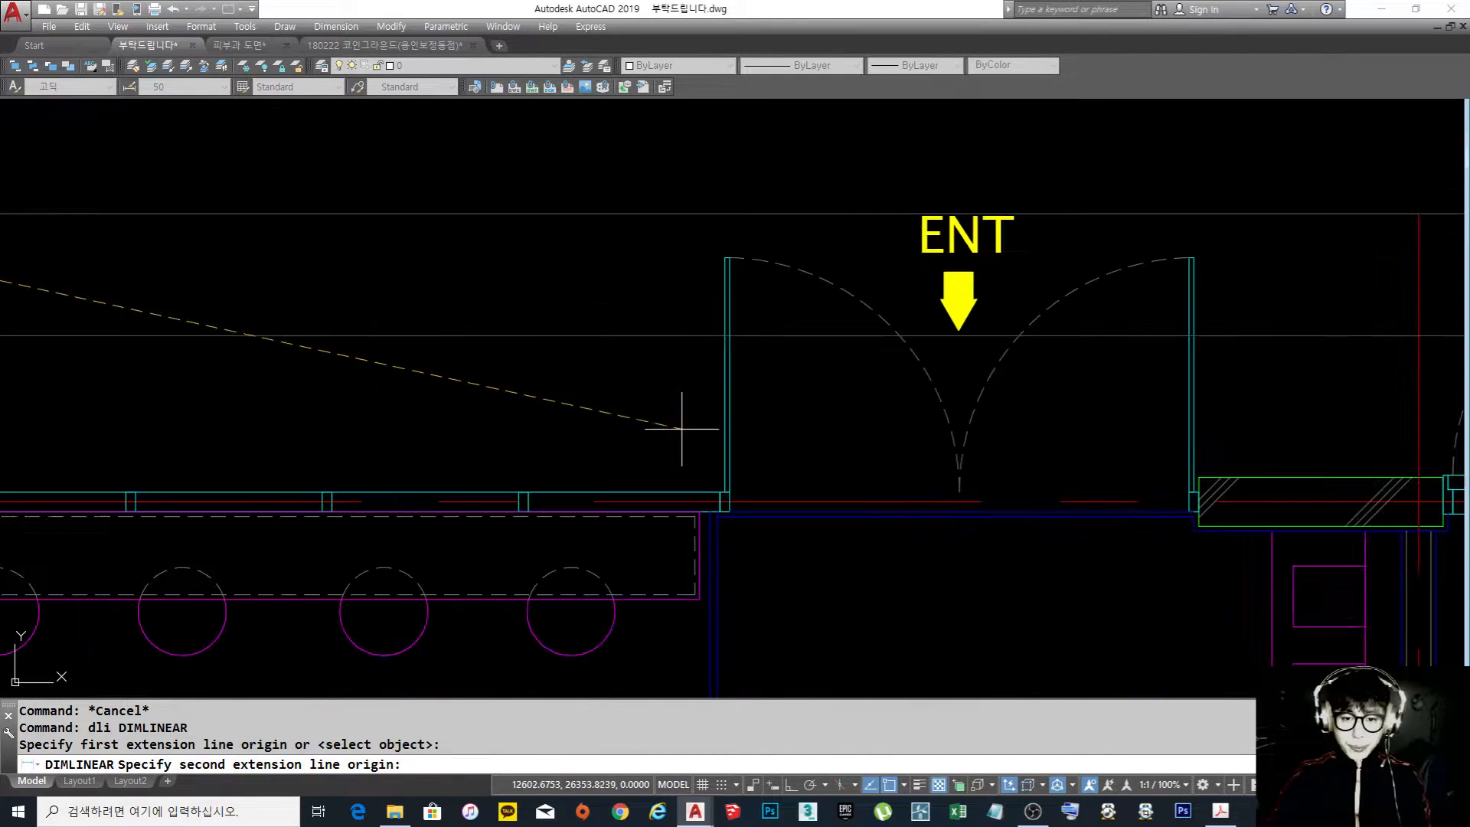
scroll(751, 507, "up", 5)
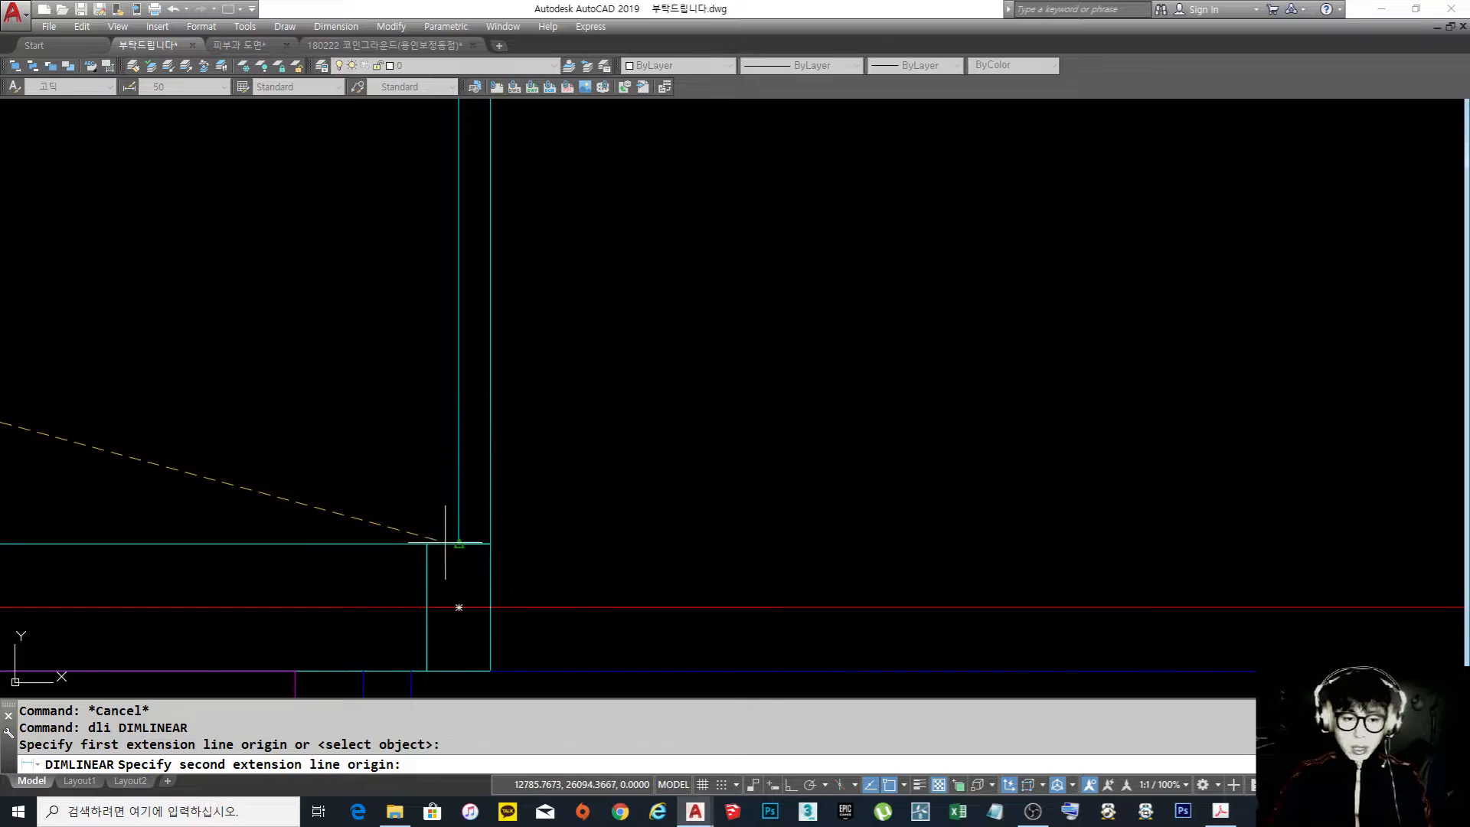
scroll(426, 543, "down", 3)
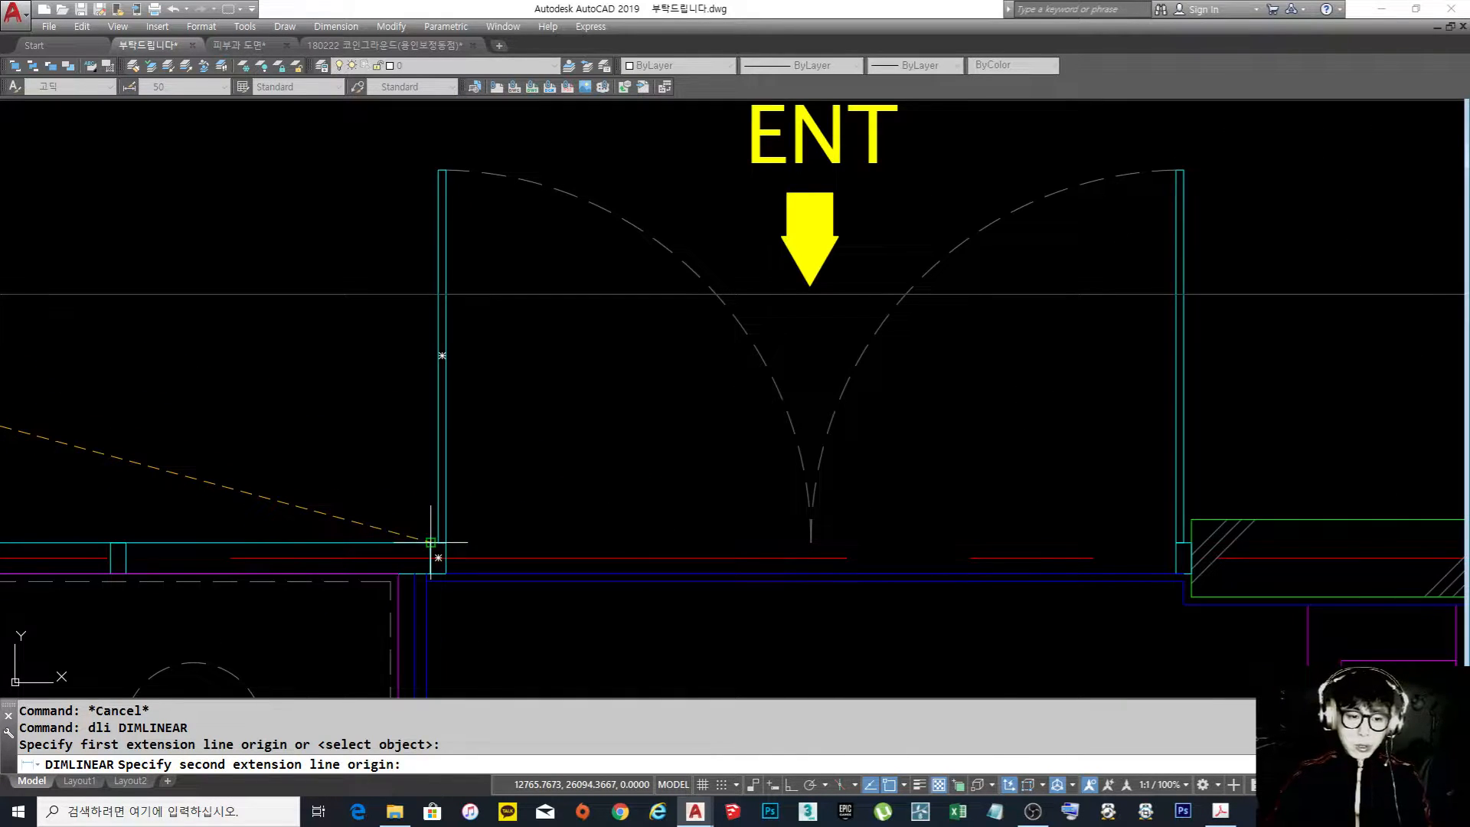
scroll(421, 294, "down", 2)
scroll(418, 298, "up", 2)
middle_click_drag(419, 294, 431, 390)
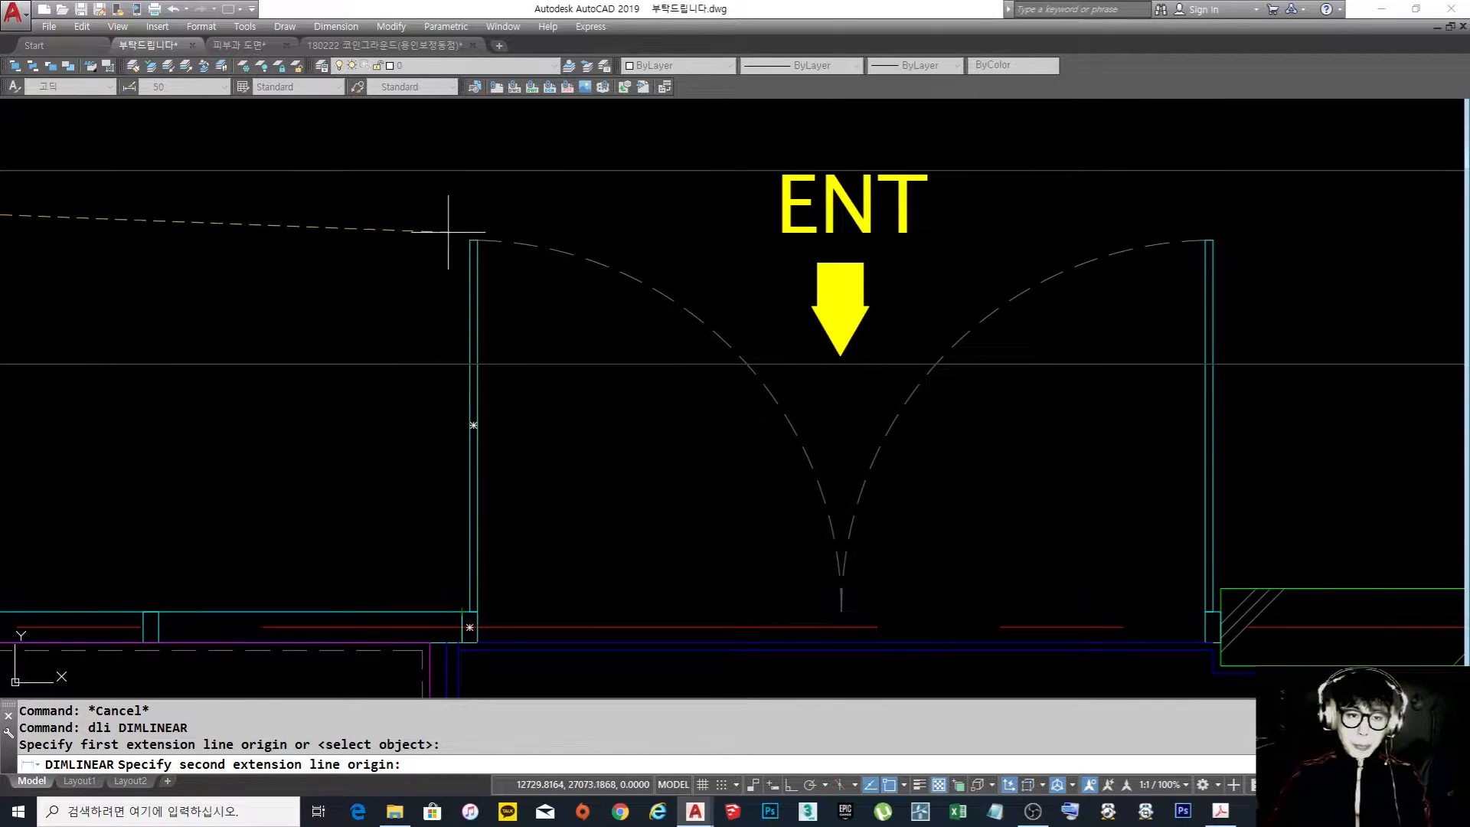
left_click(462, 169)
scroll(505, 229, "down", 4)
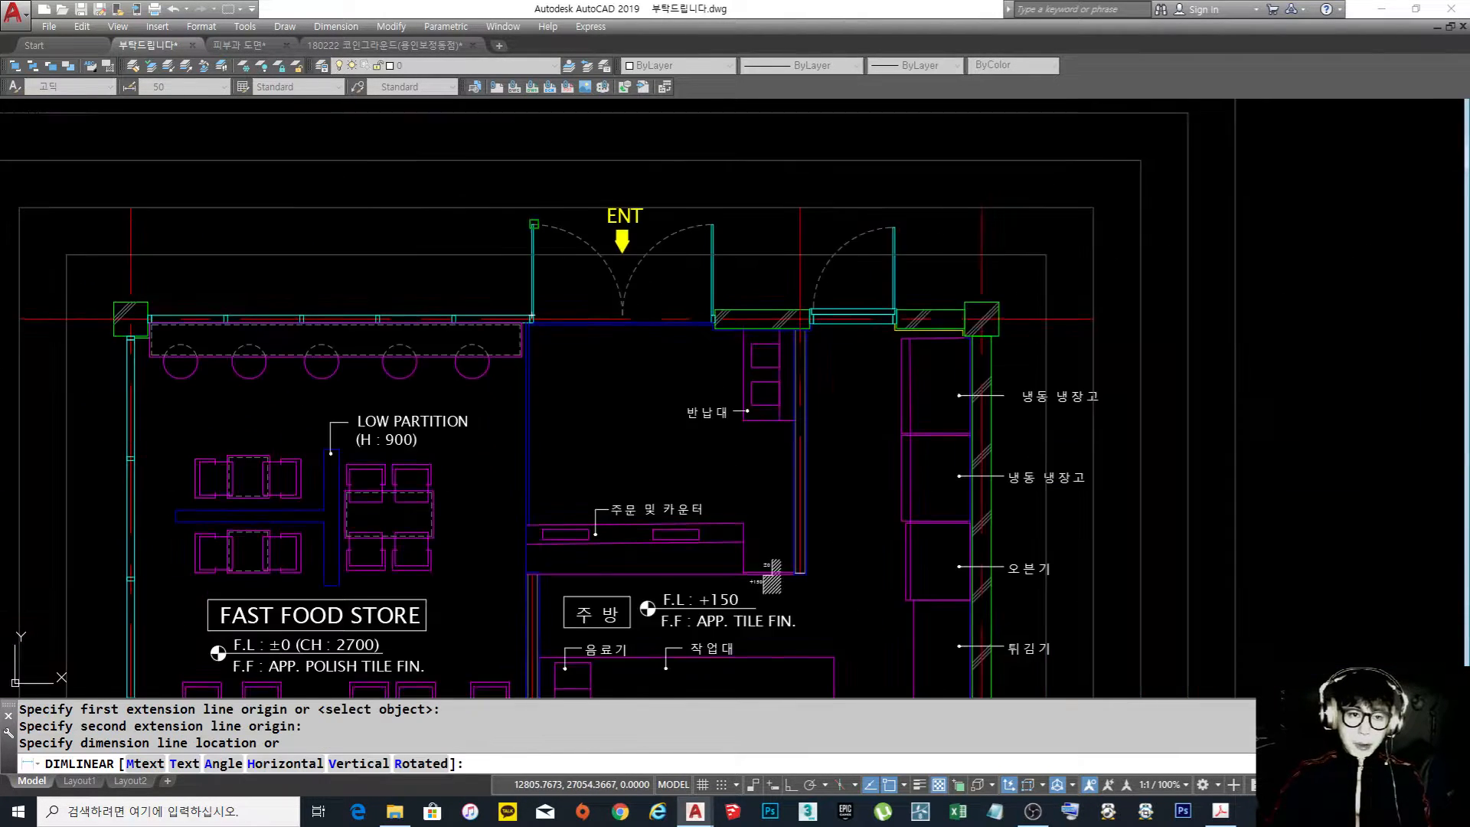
left_click(603, 274)
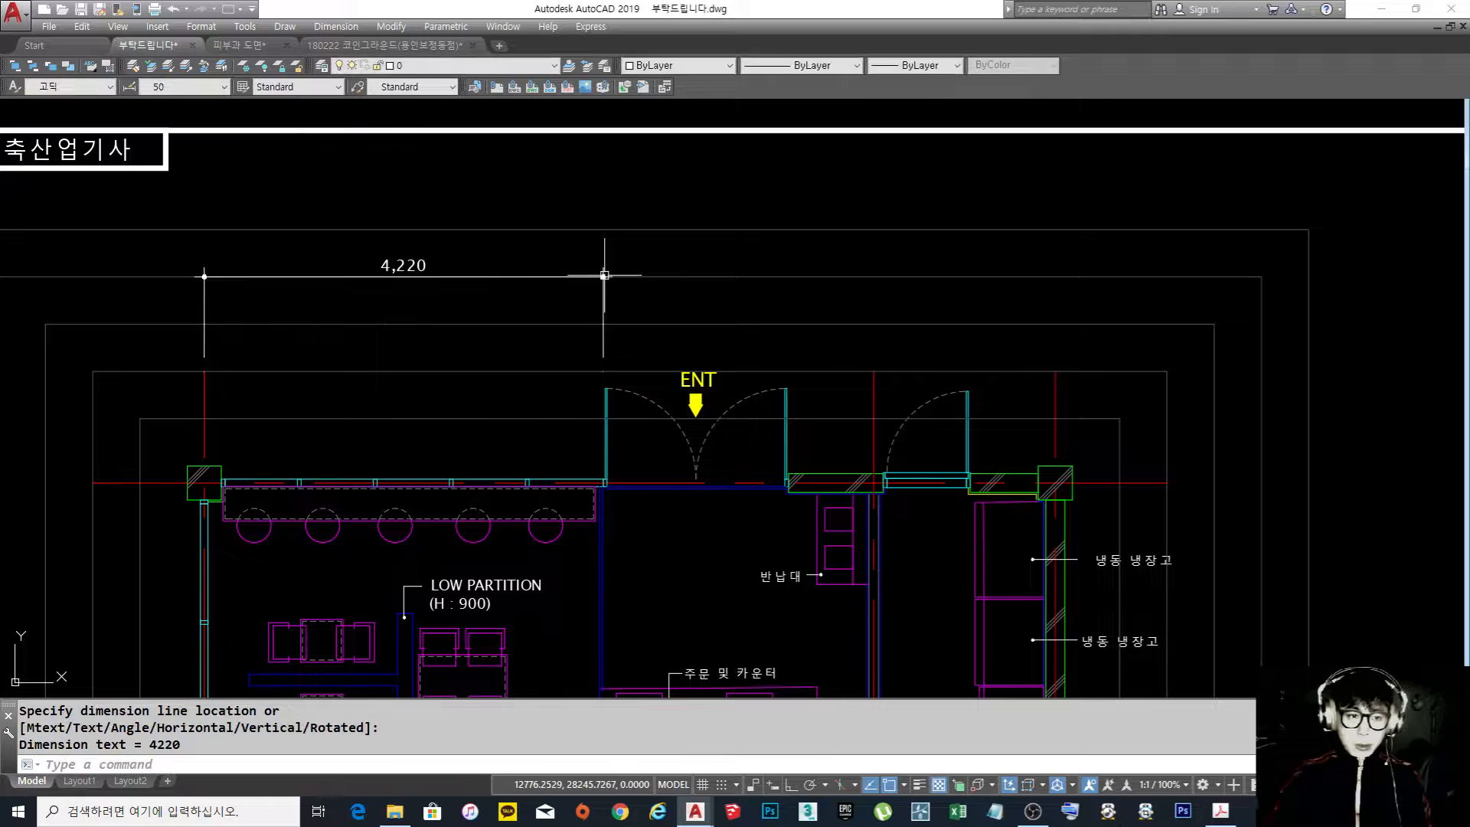
key("Escape")
Continue the top dimension chain across the entrance, the short wall and the second door to the right wall's centre line
middle_click_drag(626, 314, 584, 310)
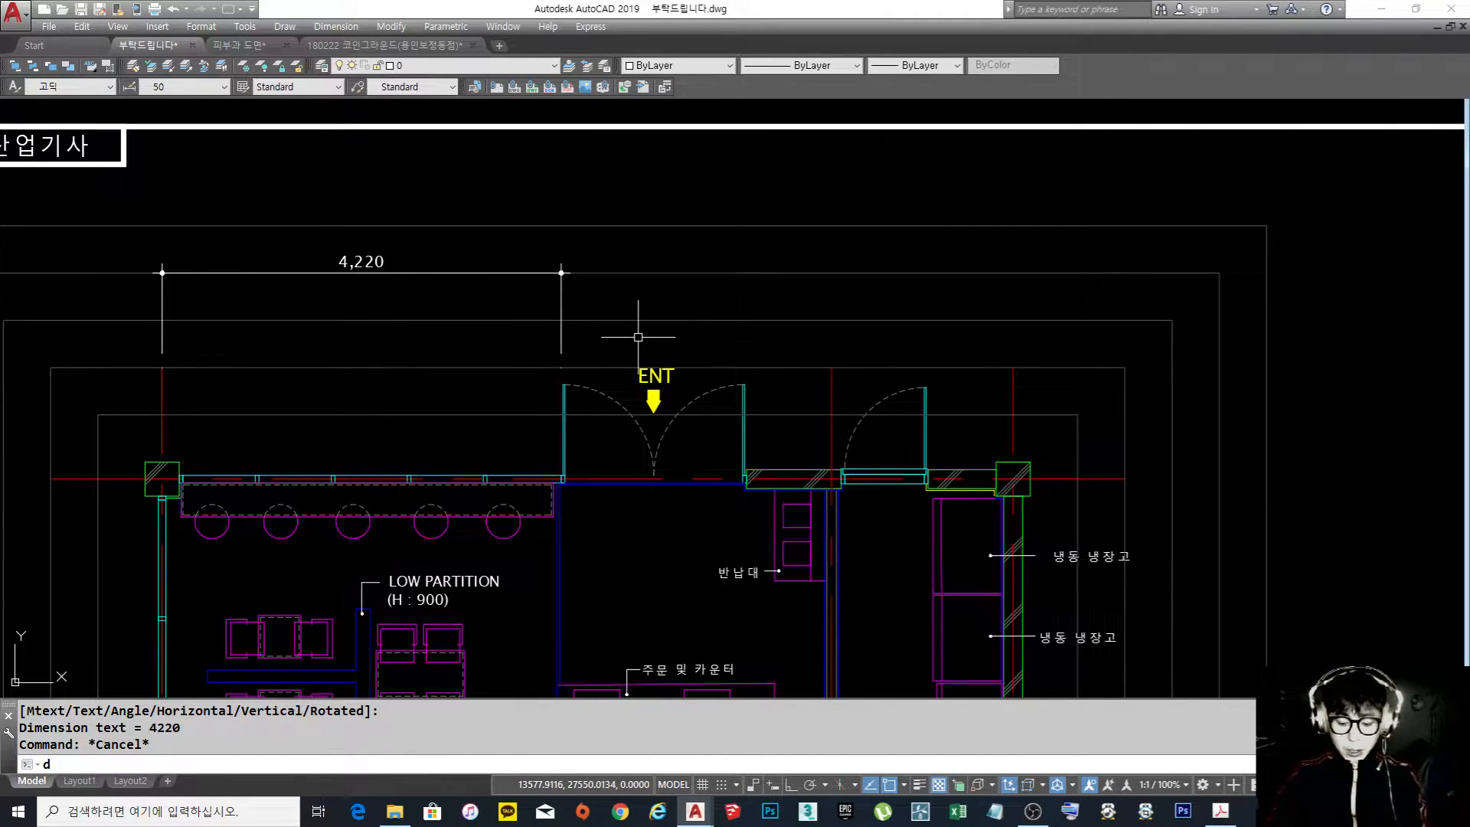
type("dco")
key("Return")
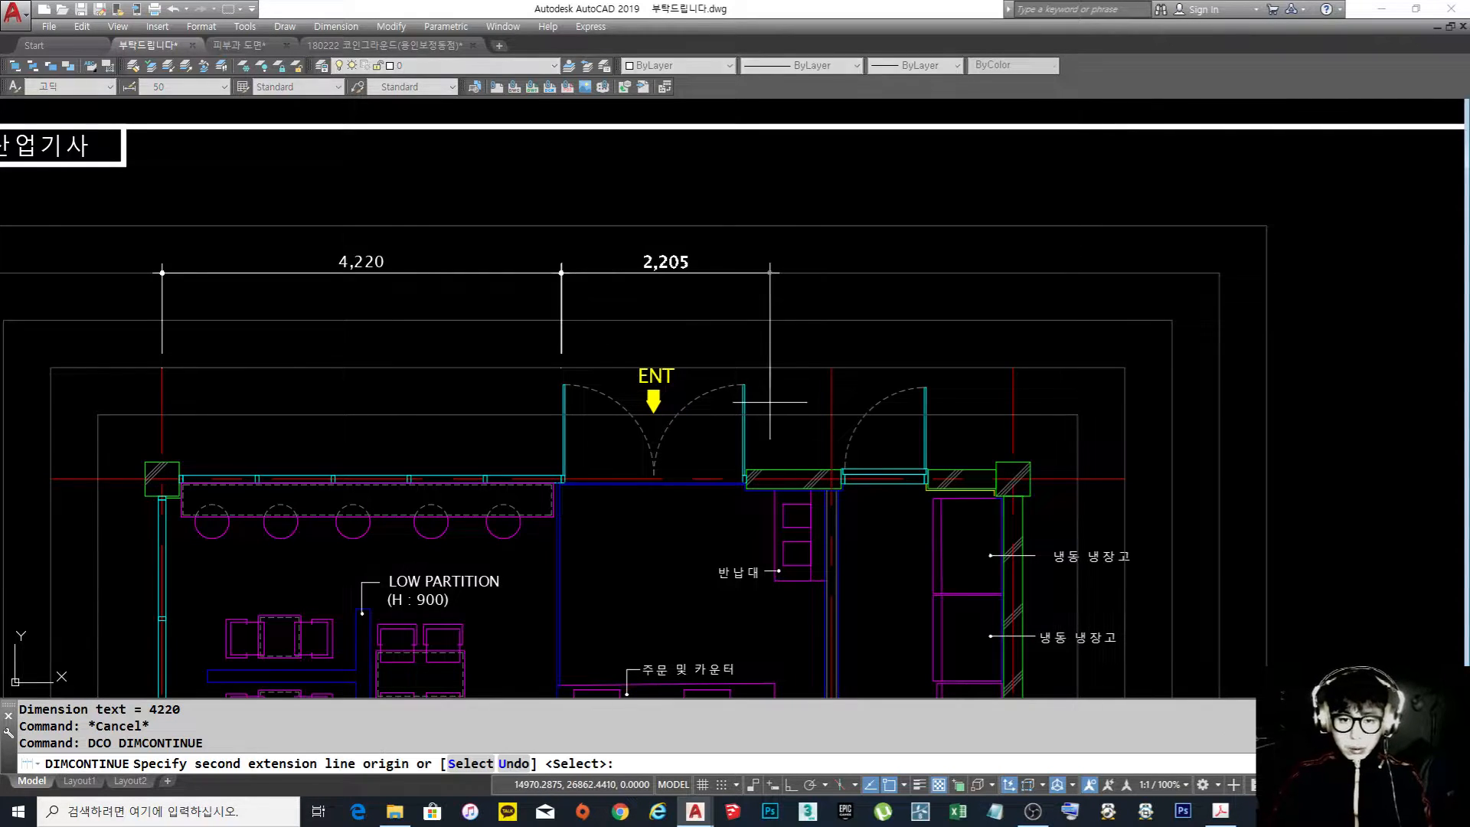
scroll(771, 407, "up", 2)
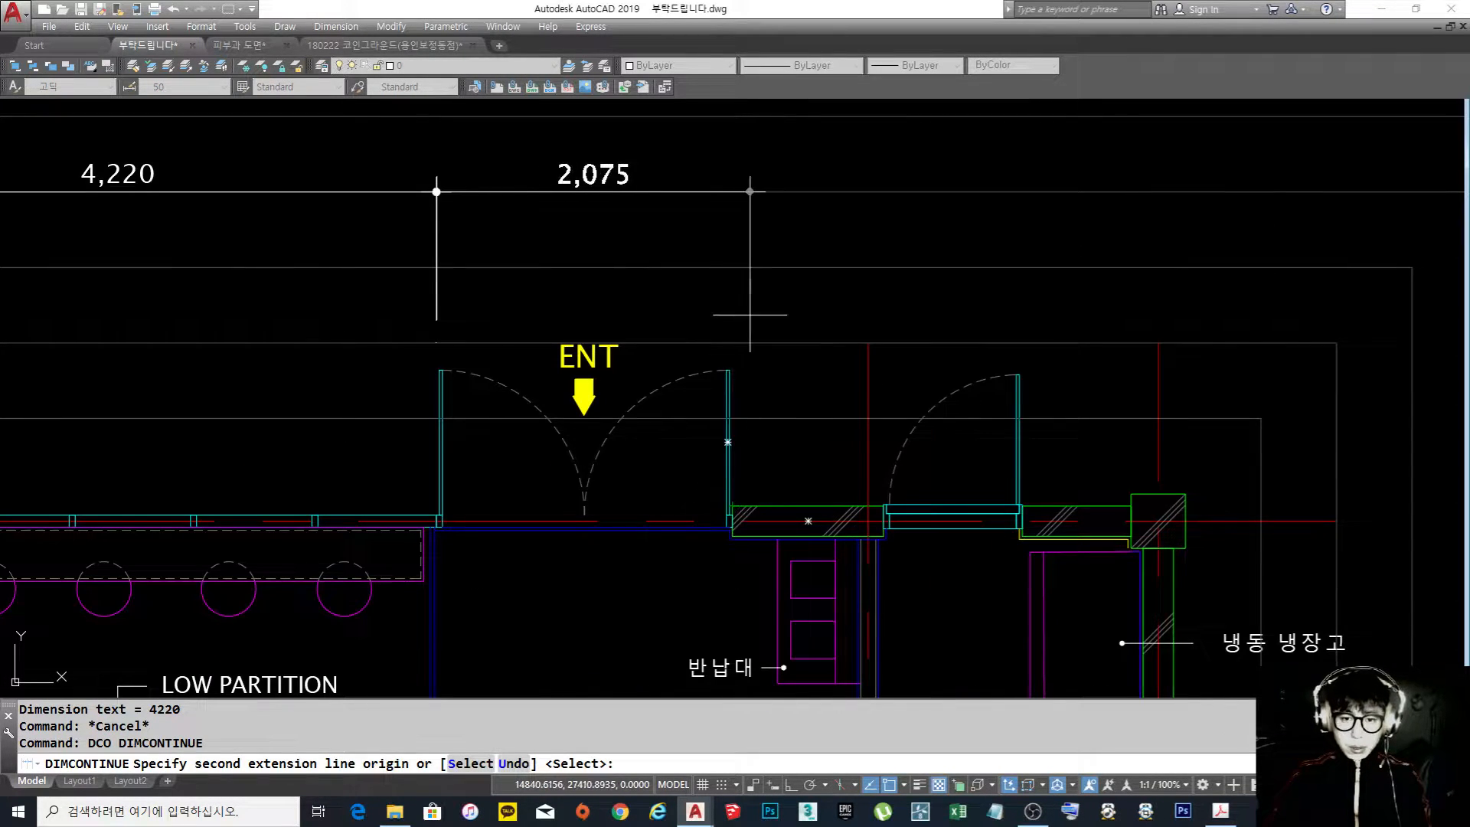
left_click(732, 342)
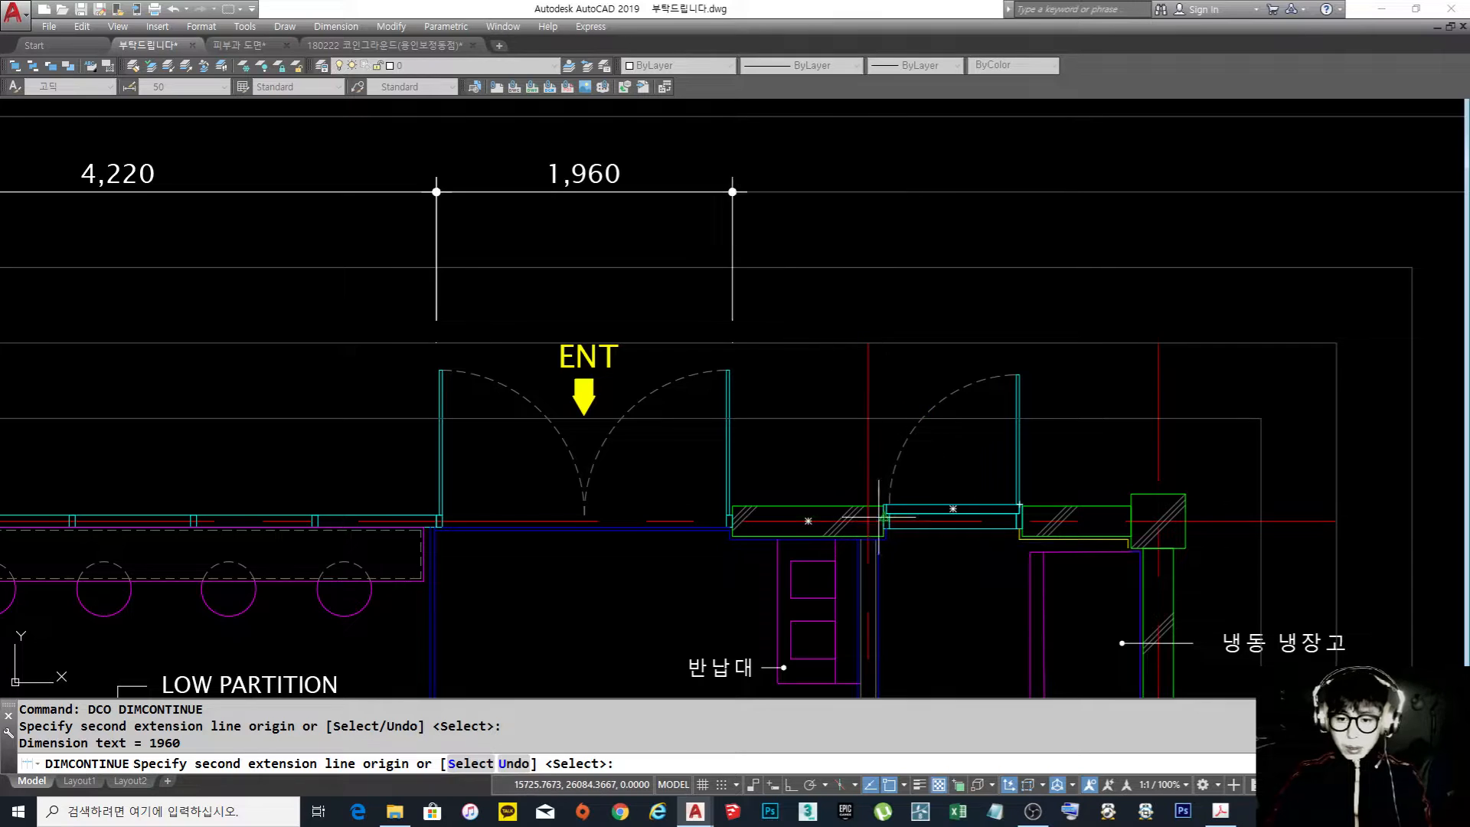
left_click(884, 482)
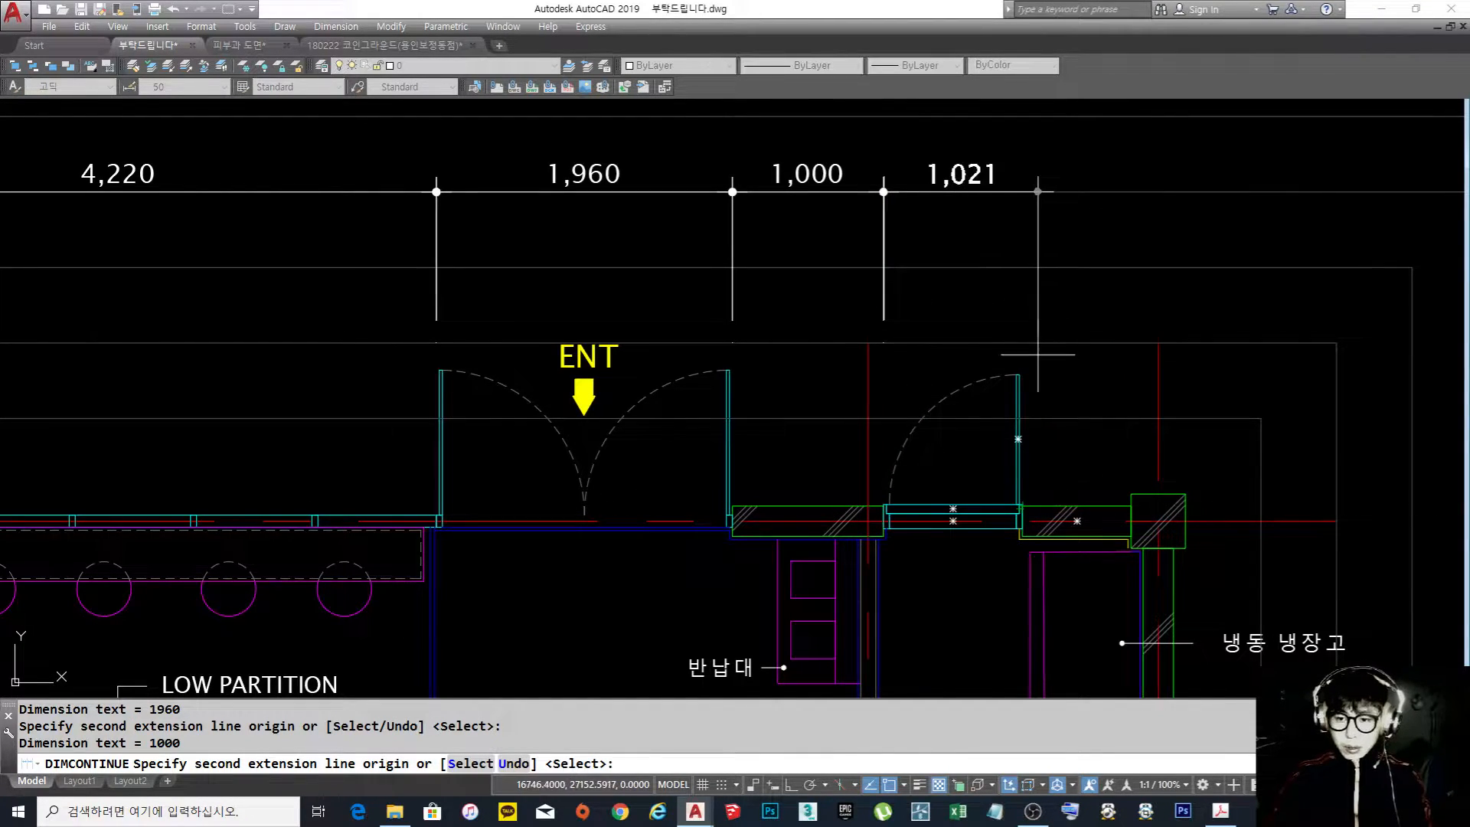
left_click(1022, 375)
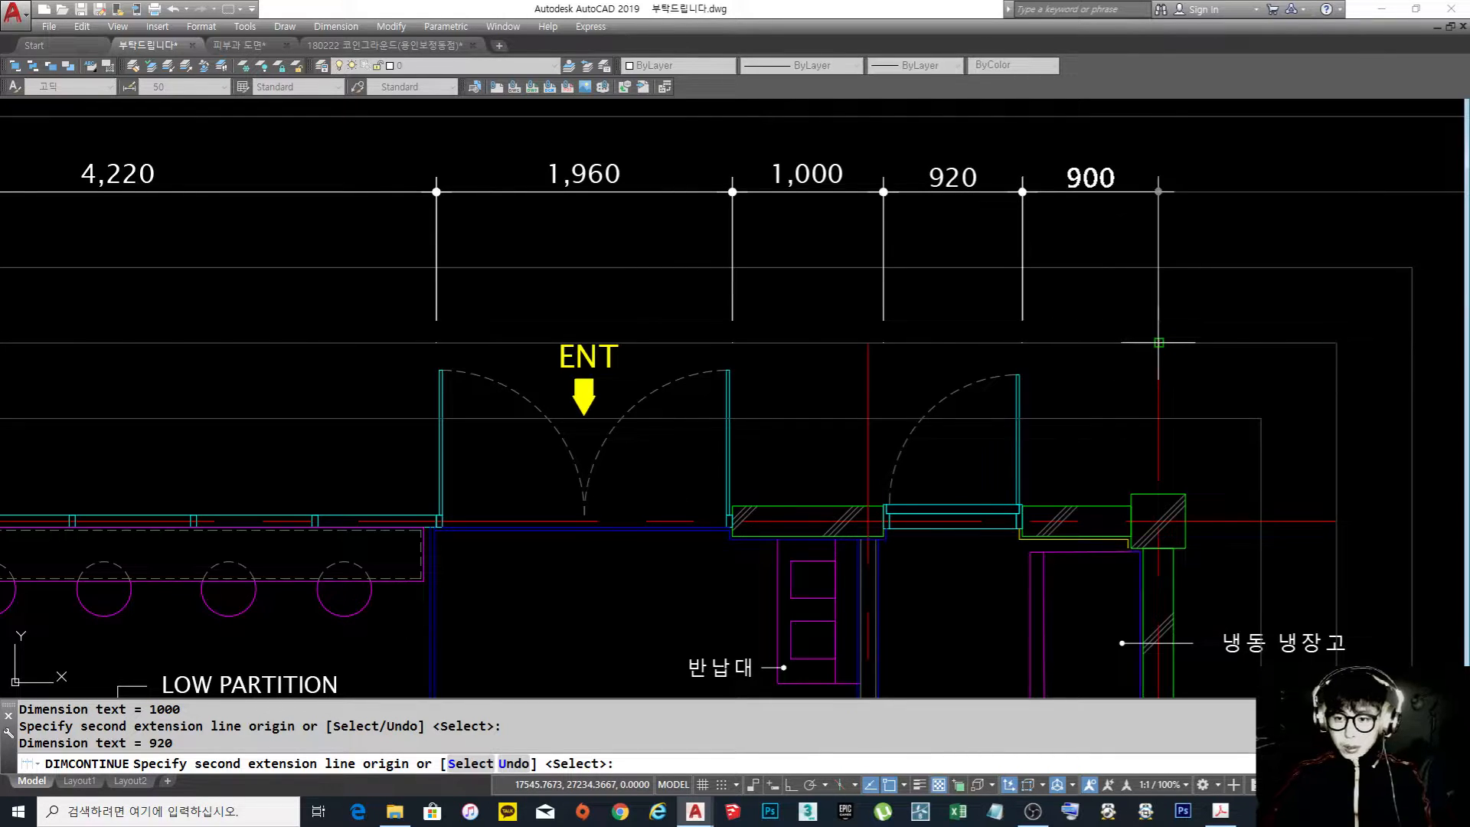
left_click(1159, 344)
key("Return")
key("Escape")
scroll(1072, 383, "down", 4)
type("dlio")
key("Return")
scroll(559, 397, "up", 2)
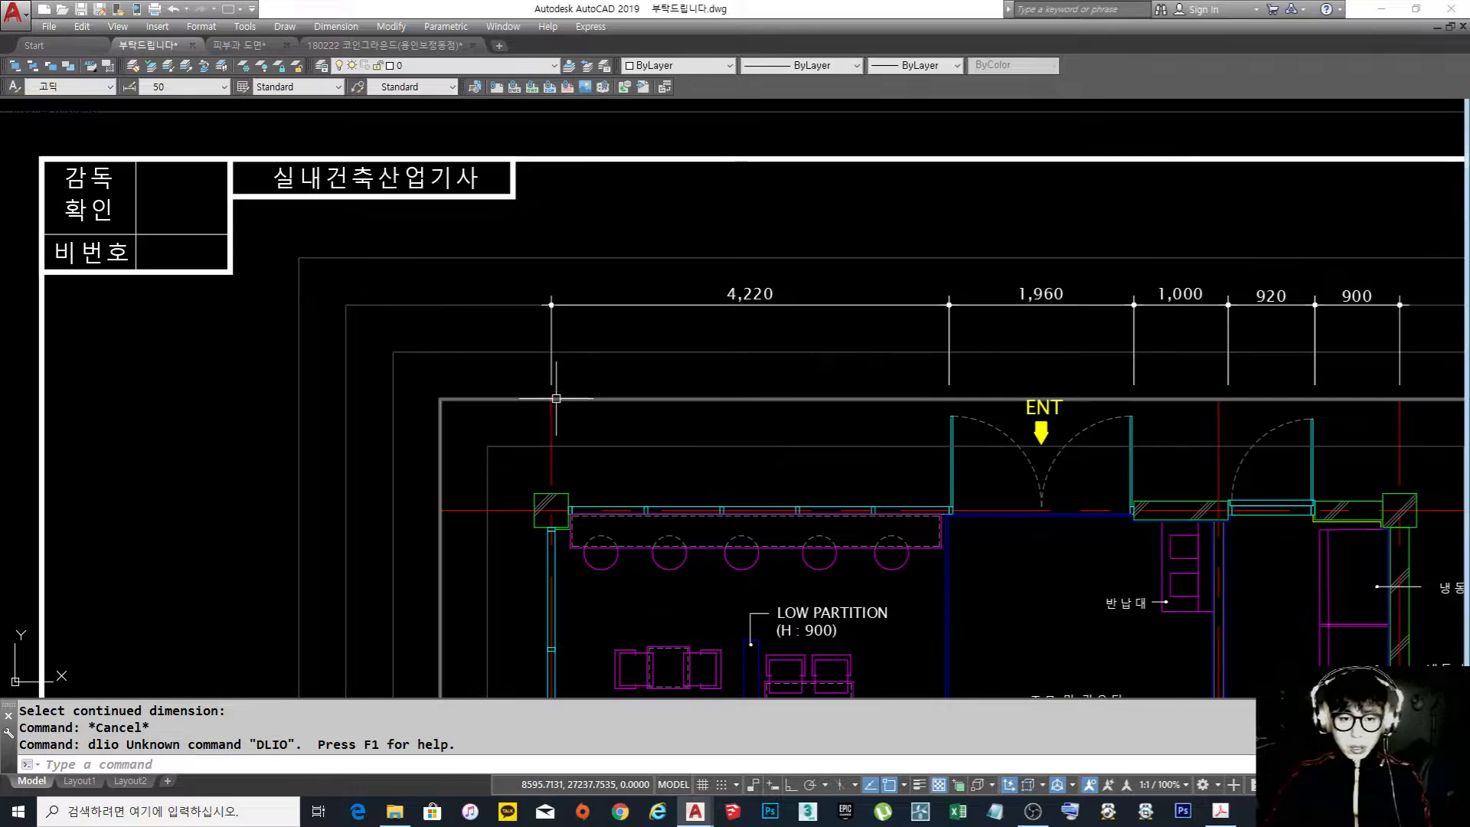
key("Escape")
Add an overall horizontal linear dimension between the left and right walls' centre lines, placed on the fifth guide rectangle
type("dli")
key("Return")
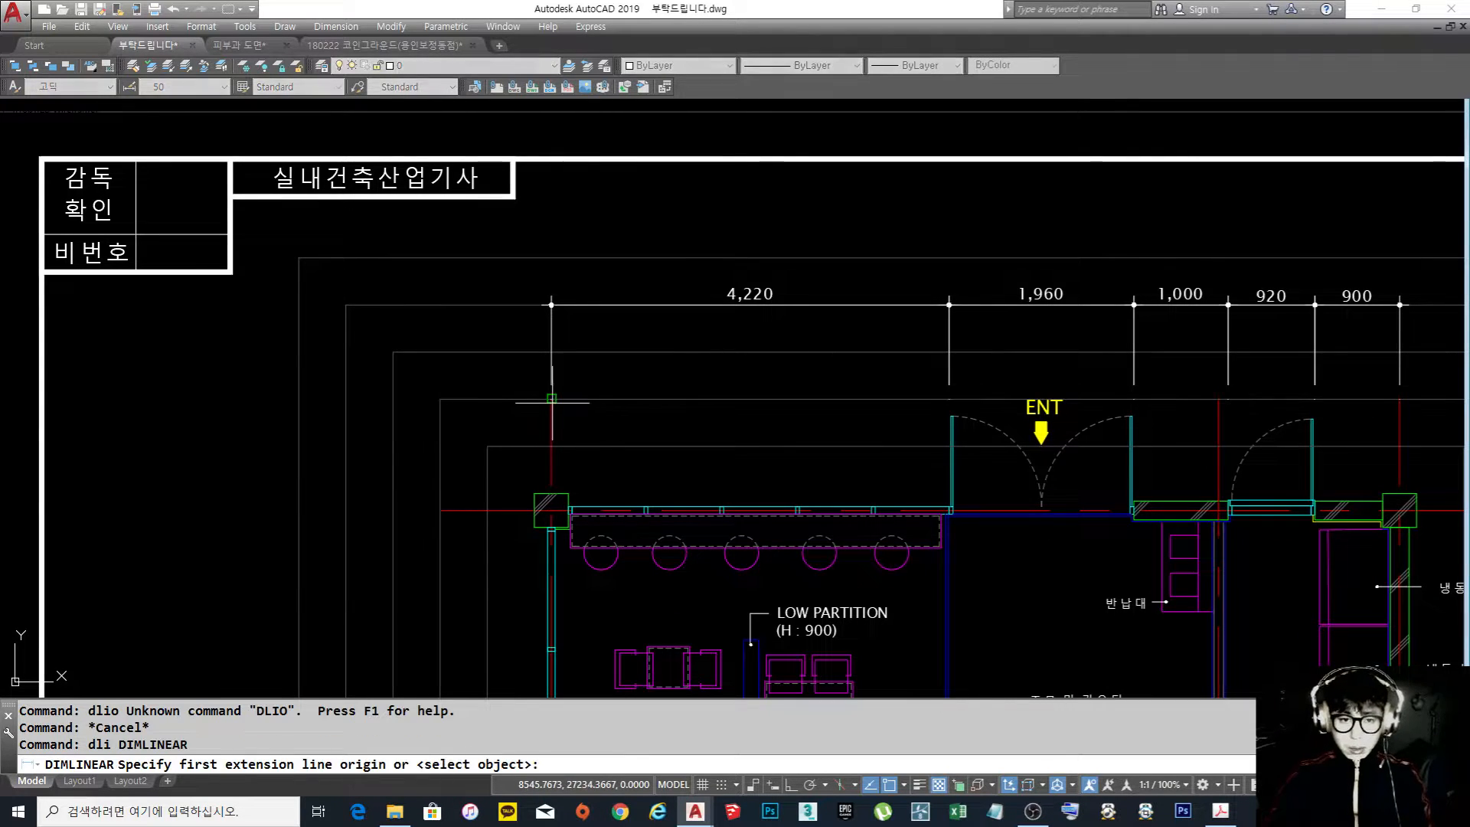
left_click(558, 398)
key("Escape")
key("space")
left_click(558, 399)
middle_click_drag(1088, 409, 900, 426)
scroll(899, 425, "up", 1)
scroll(1334, 418, "down", 2)
left_click(1355, 412)
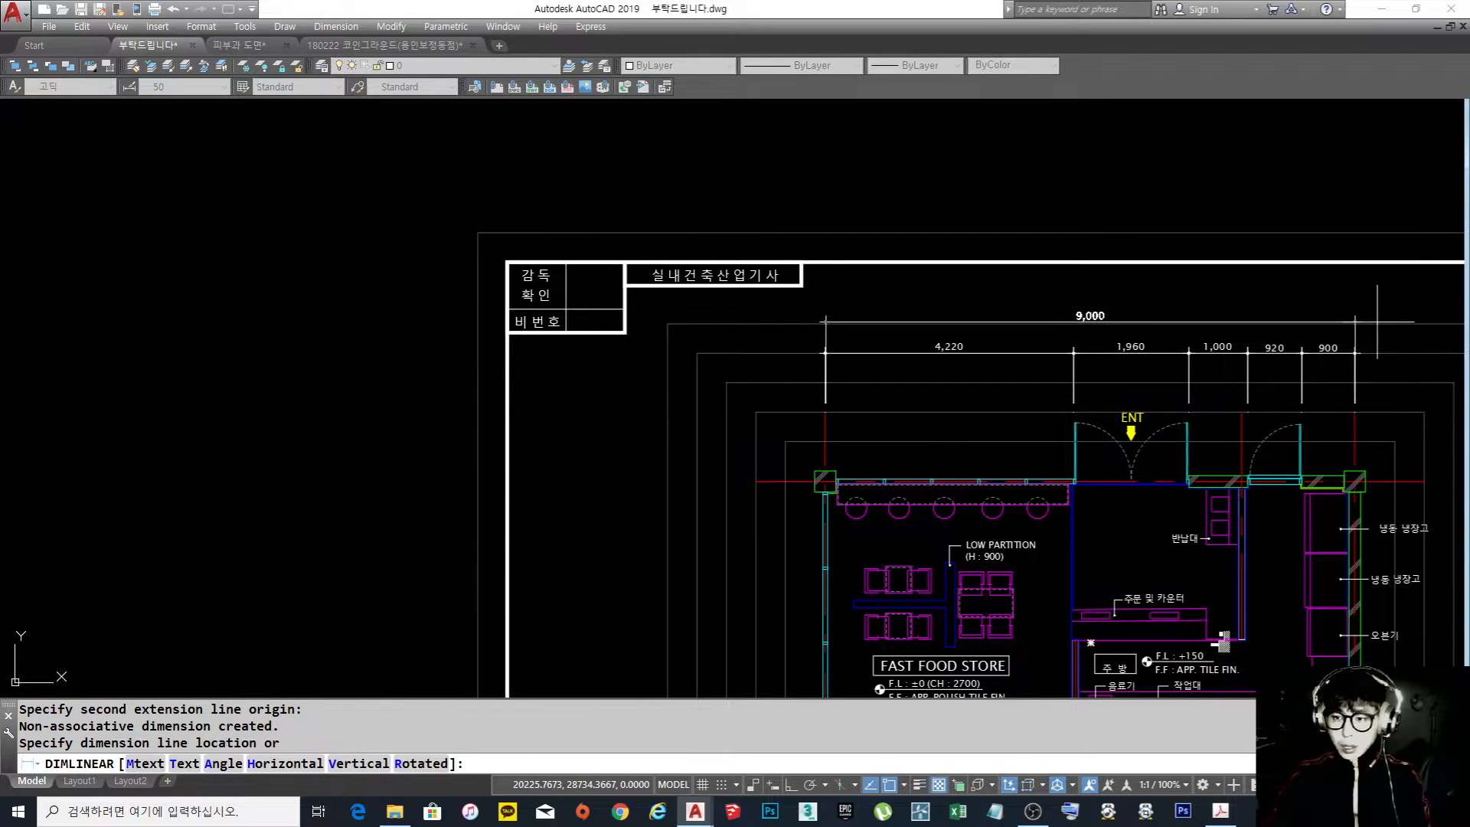
left_click(1377, 323)
Try moving the overall top dimension's right extension origin up above the inner chain, and return it to the centre line's end
middle_click_drag(1377, 323, 1126, 358)
left_click(1185, 356)
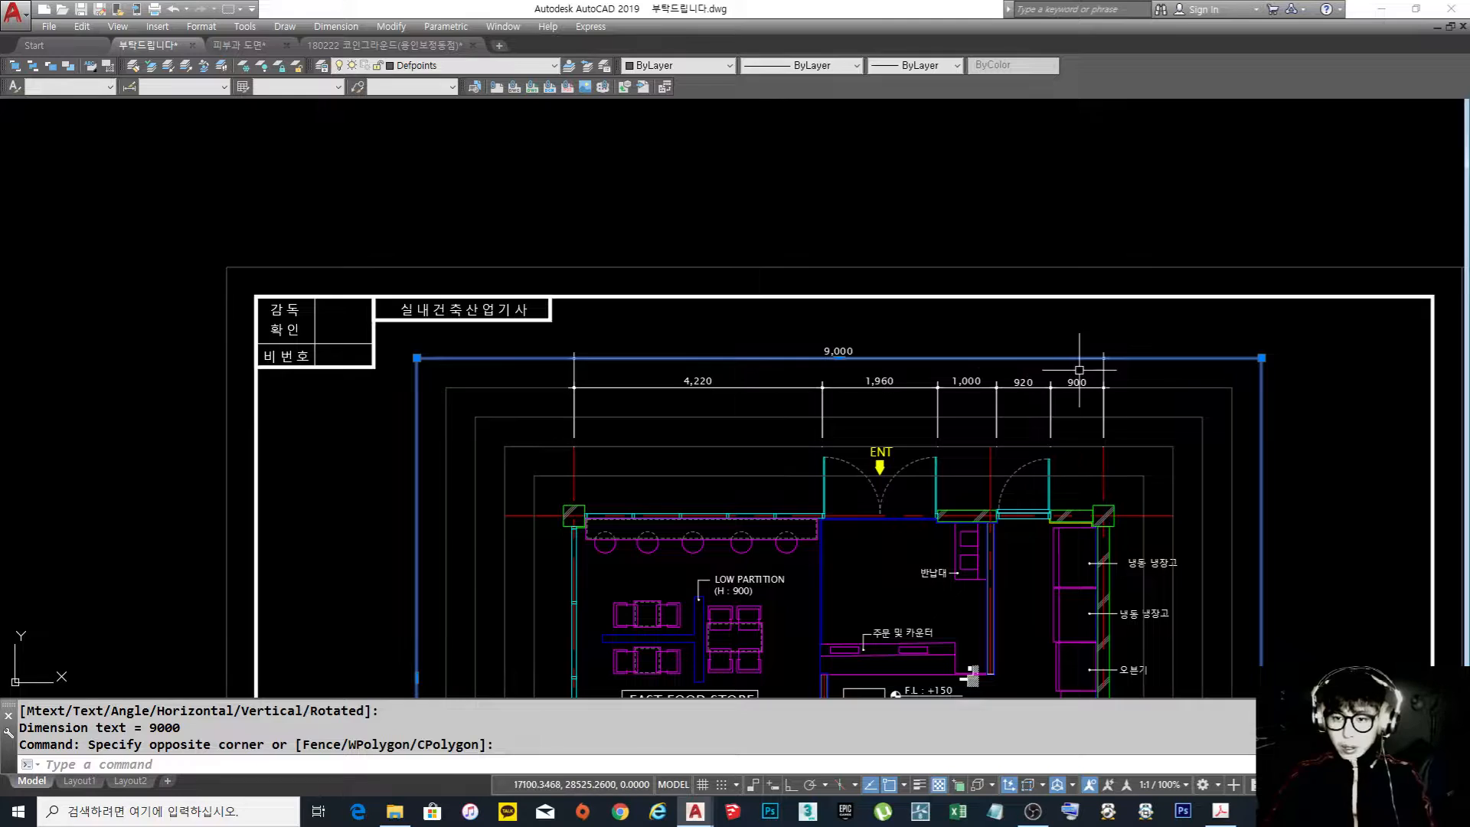
key("Escape")
scroll(1099, 379, "up", 2)
left_click(1105, 358)
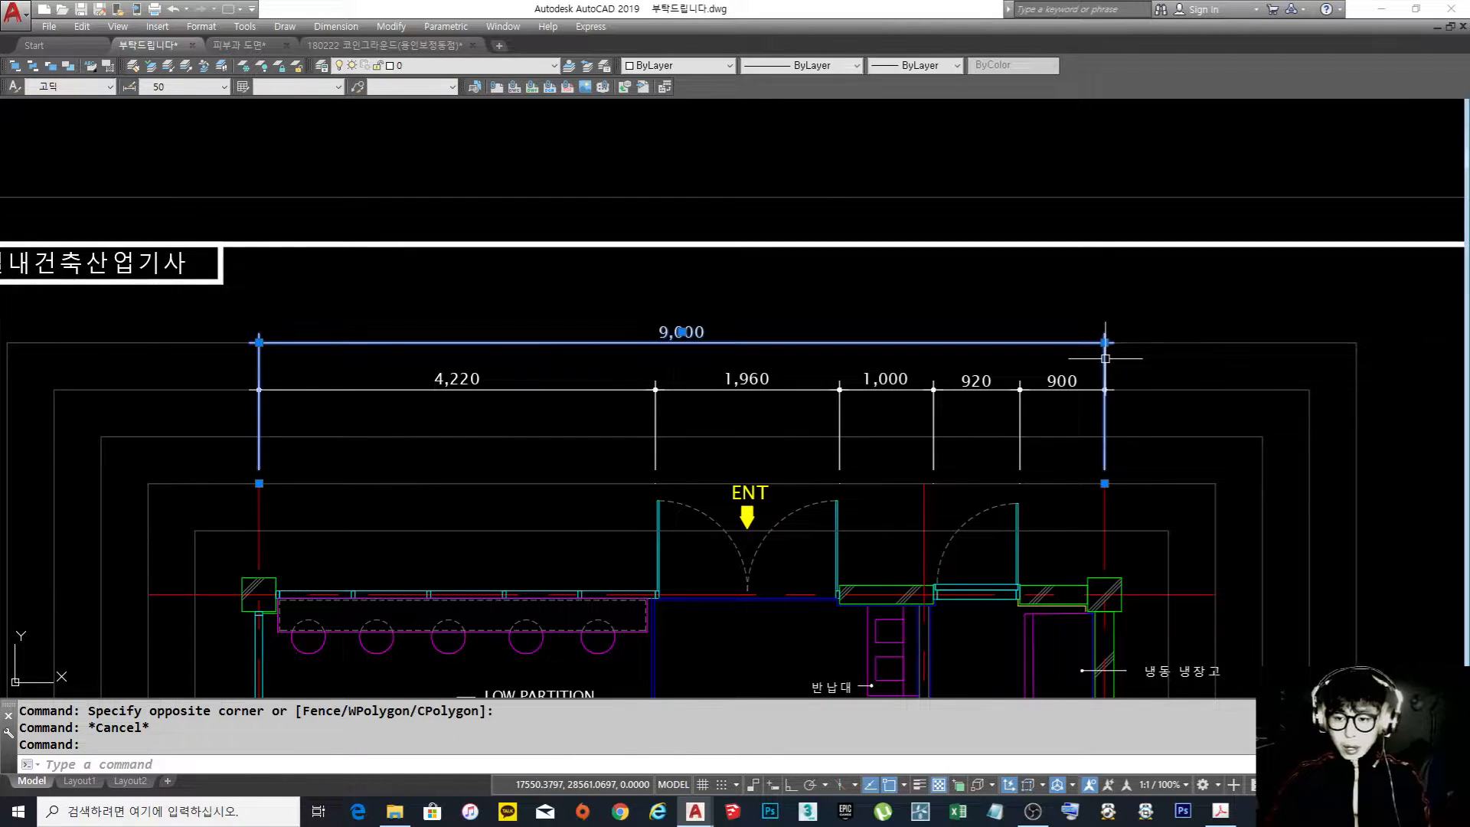
left_click(1105, 483)
scroll(1115, 371, "up", 4)
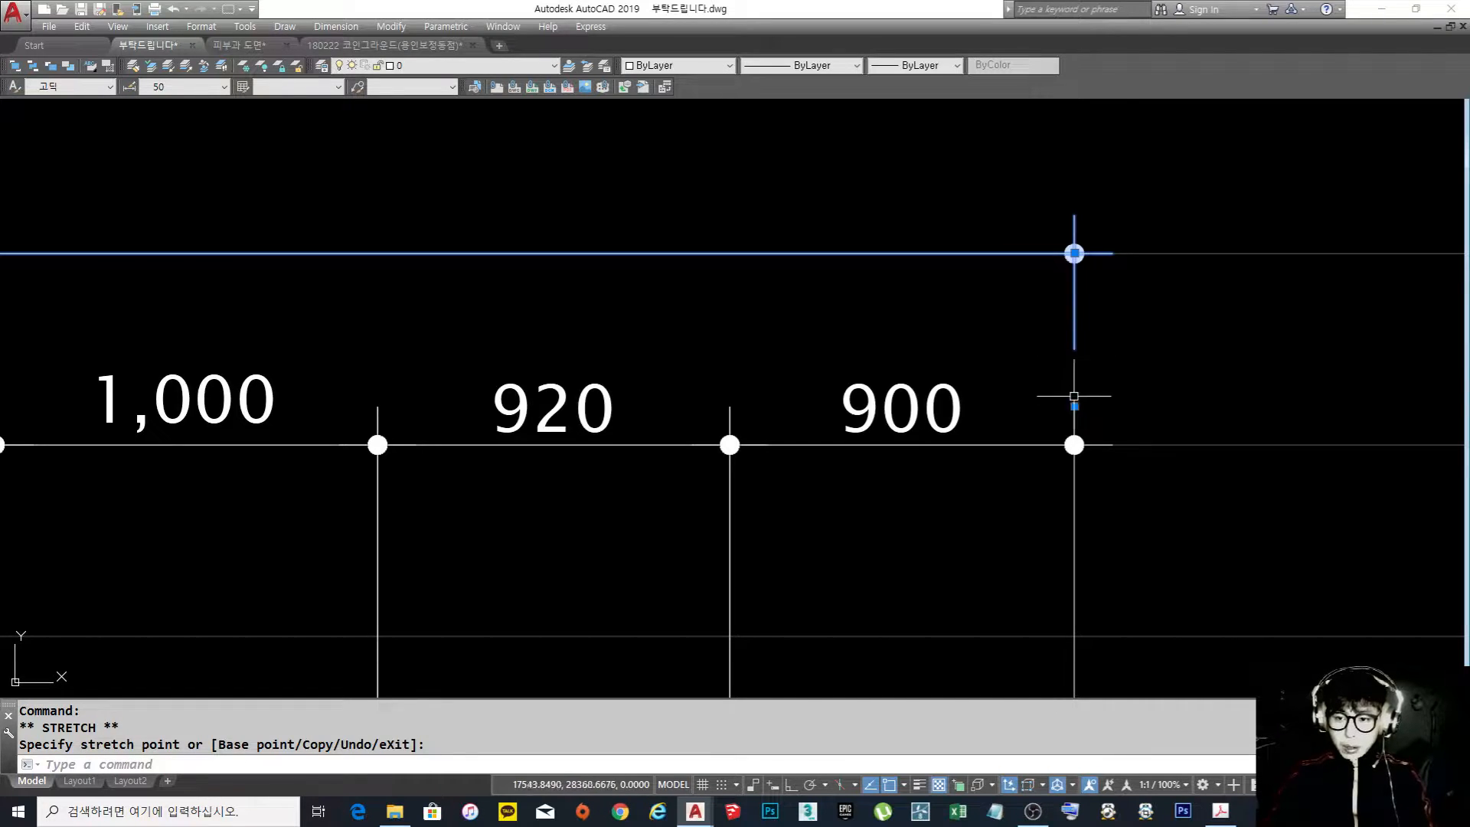
scroll(1074, 406, "down", 4)
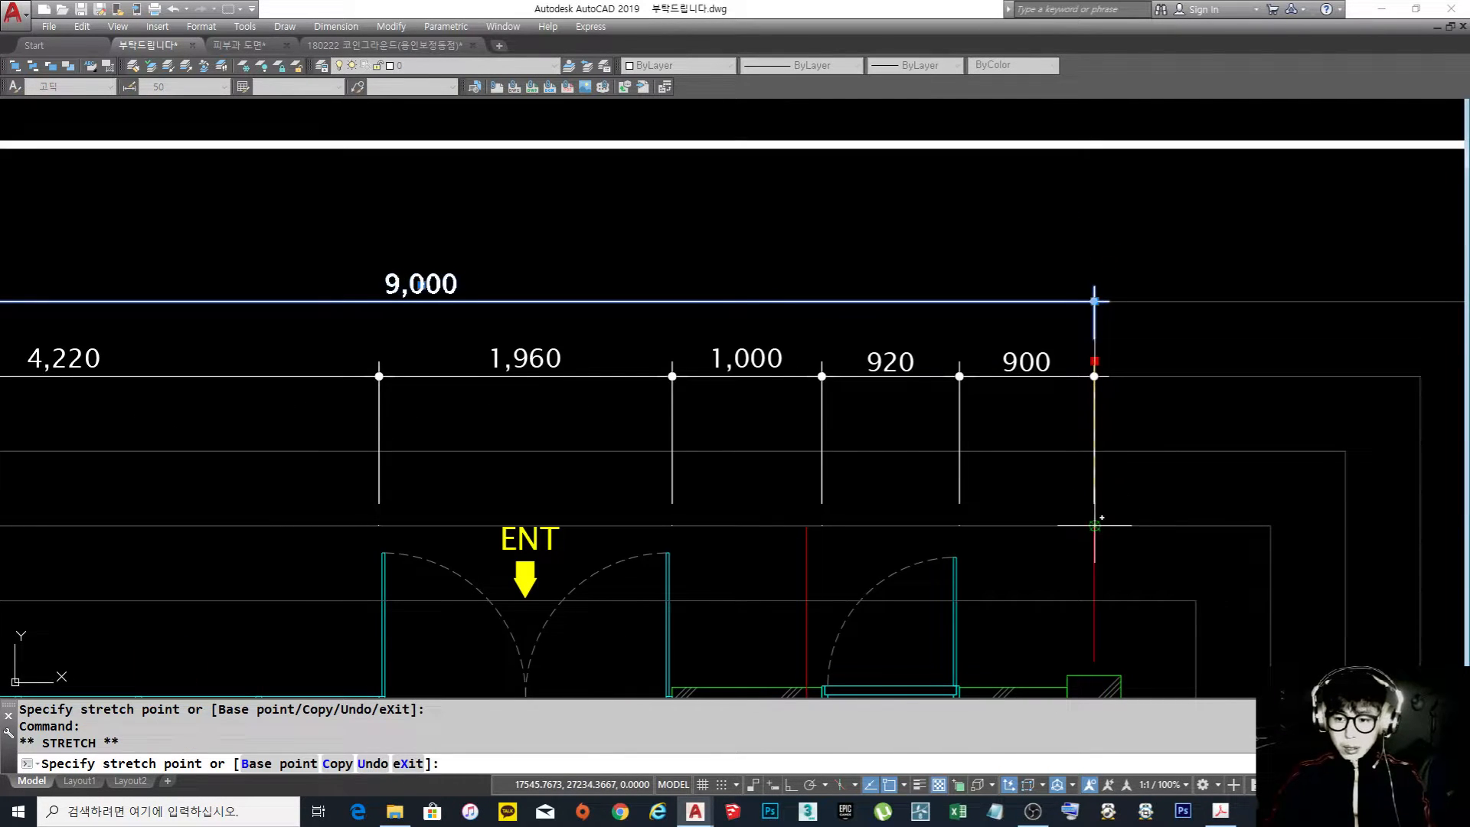
key("Escape")
scroll(1094, 525, "down", 3)
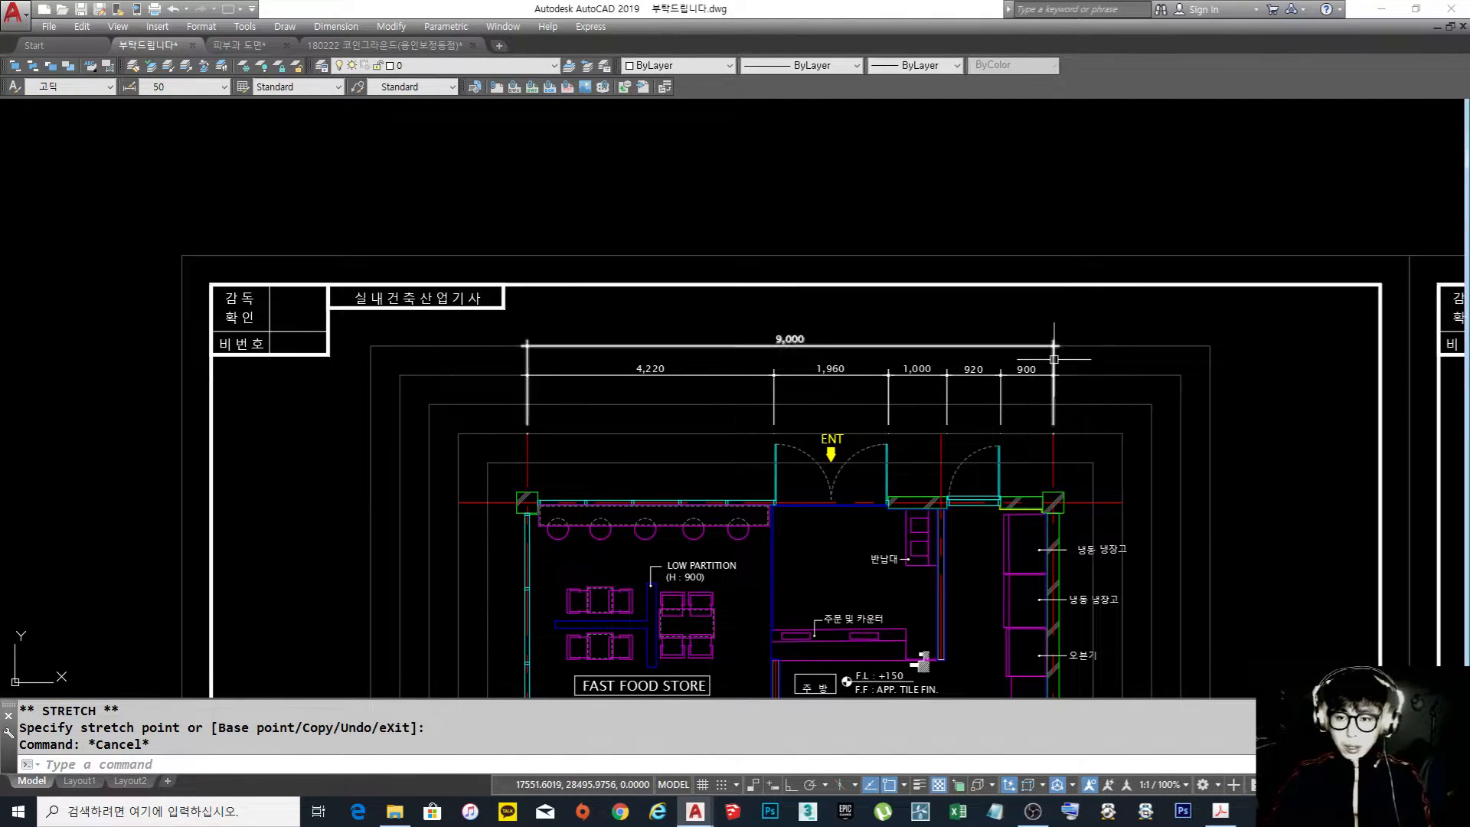
scroll(1051, 425, "up", 4)
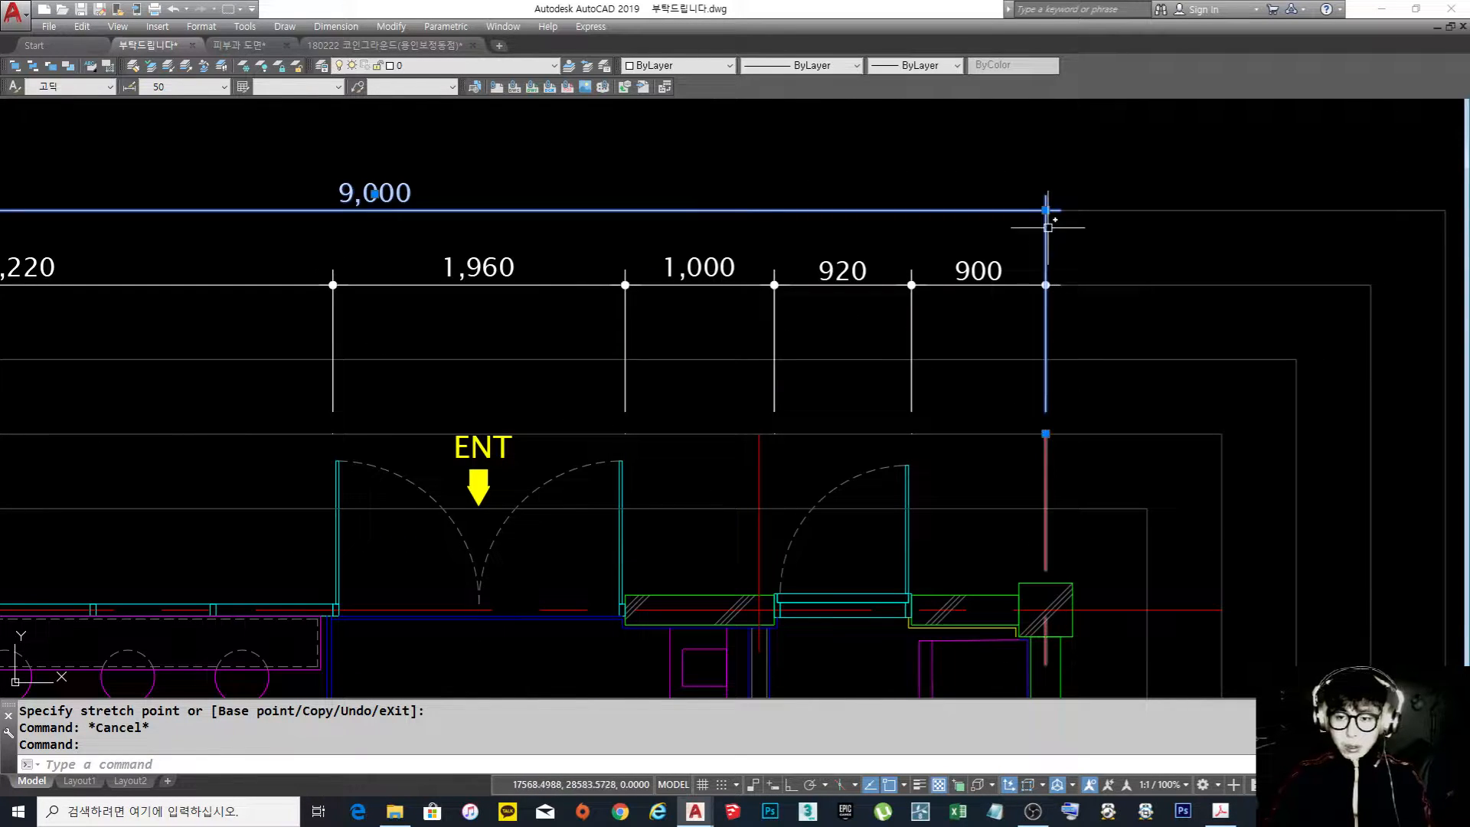
key("Escape")
Add a vertical linear dimension right of the plan from the upper centre line to the oven's lower edge, on the fourth guide rectangle
scroll(1049, 228, "down", 5)
scroll(993, 356, "up", 2)
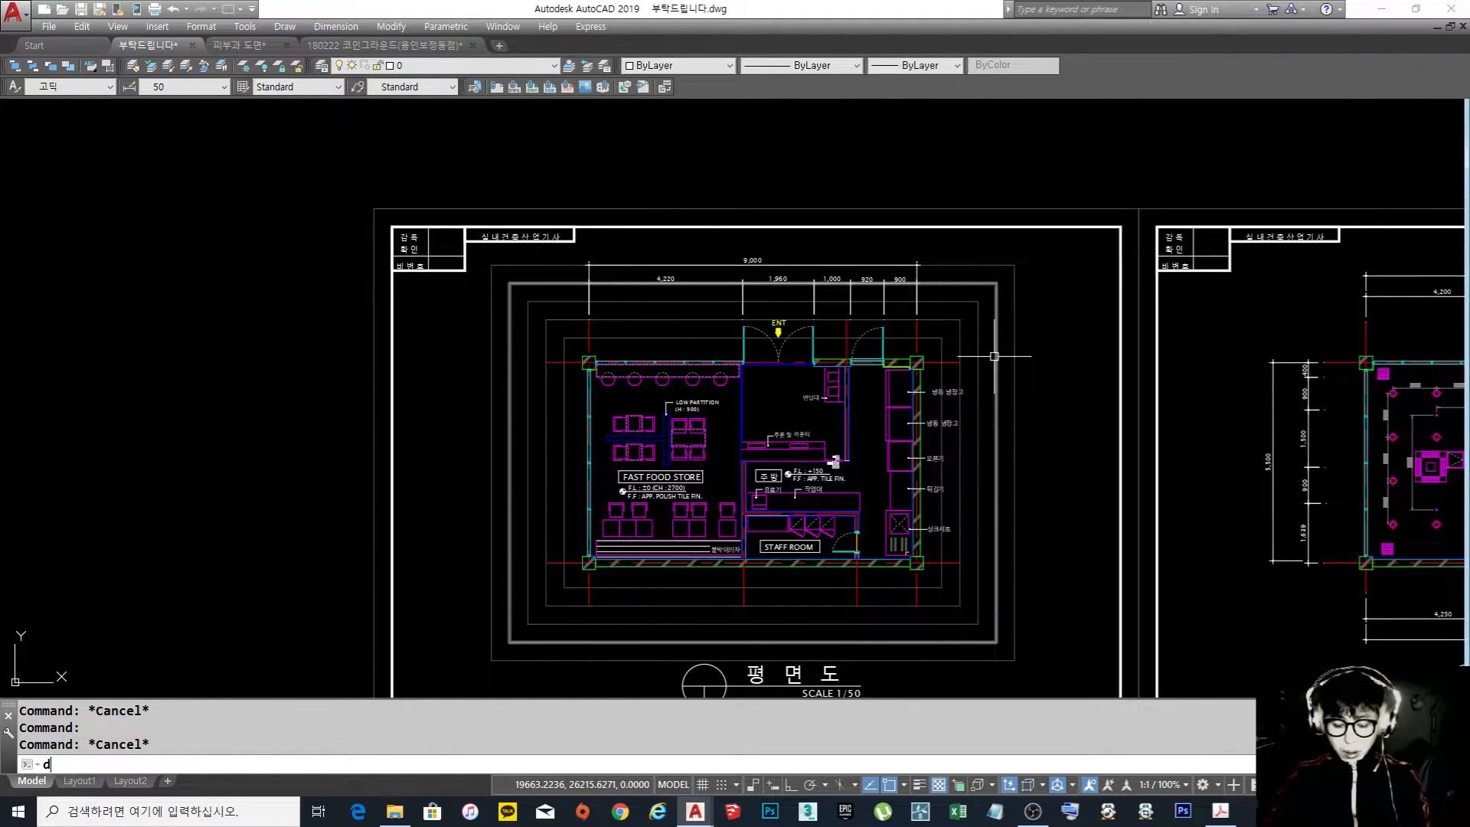
type("dli")
key("Return")
scroll(995, 366, "up", 2)
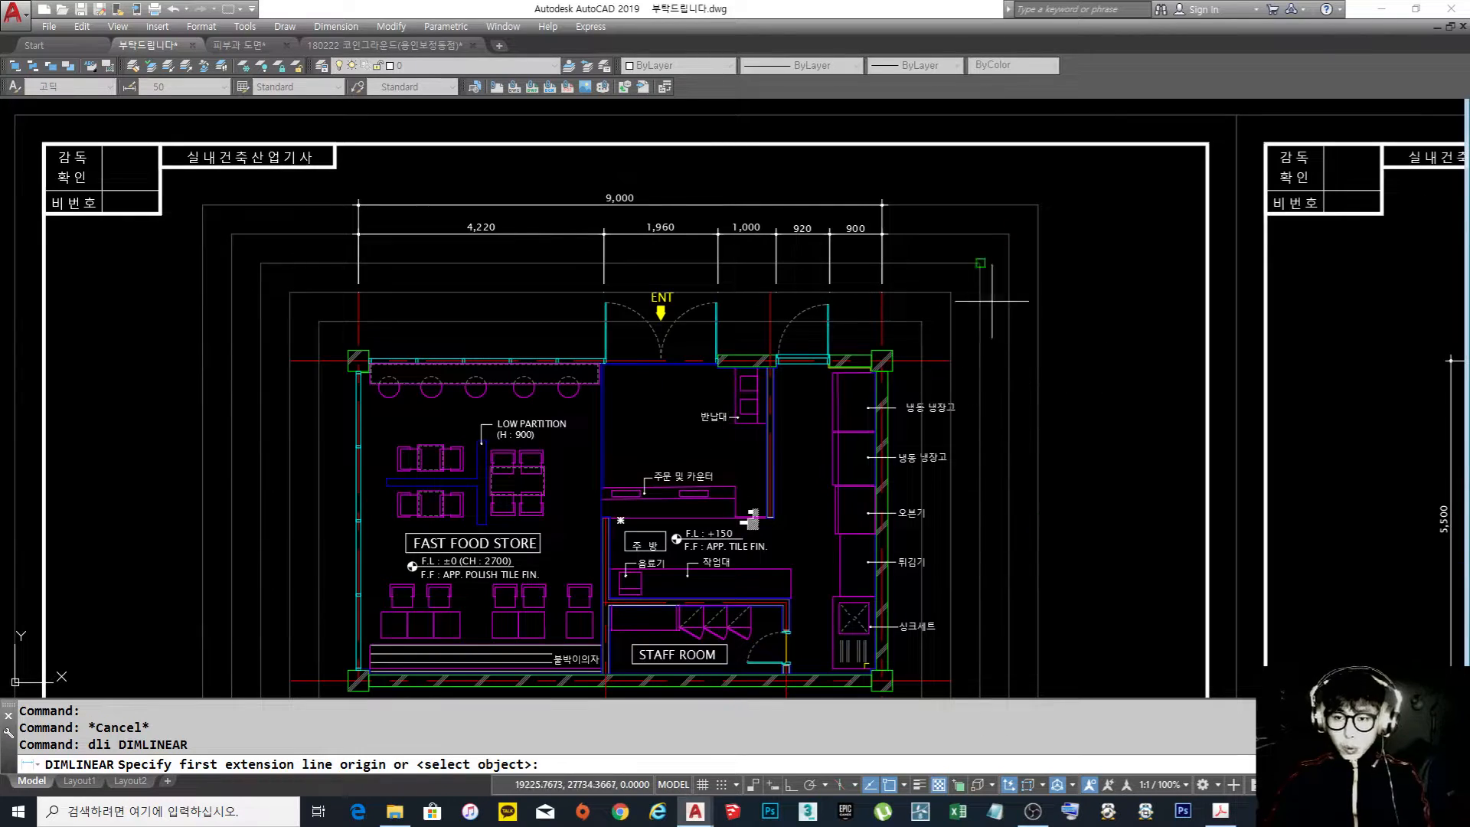
left_click(951, 360)
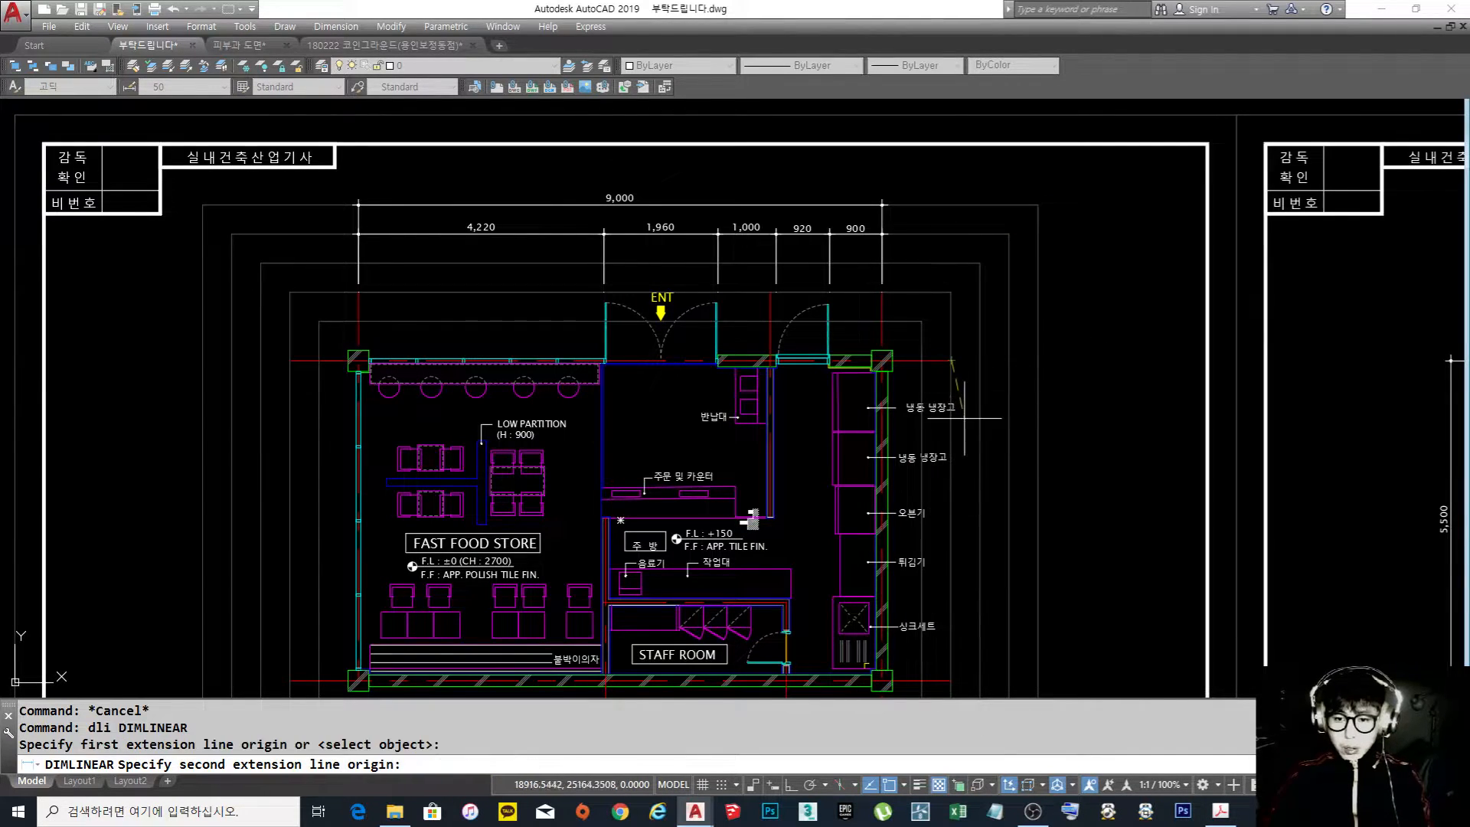
middle_click_drag(960, 434, 950, 405)
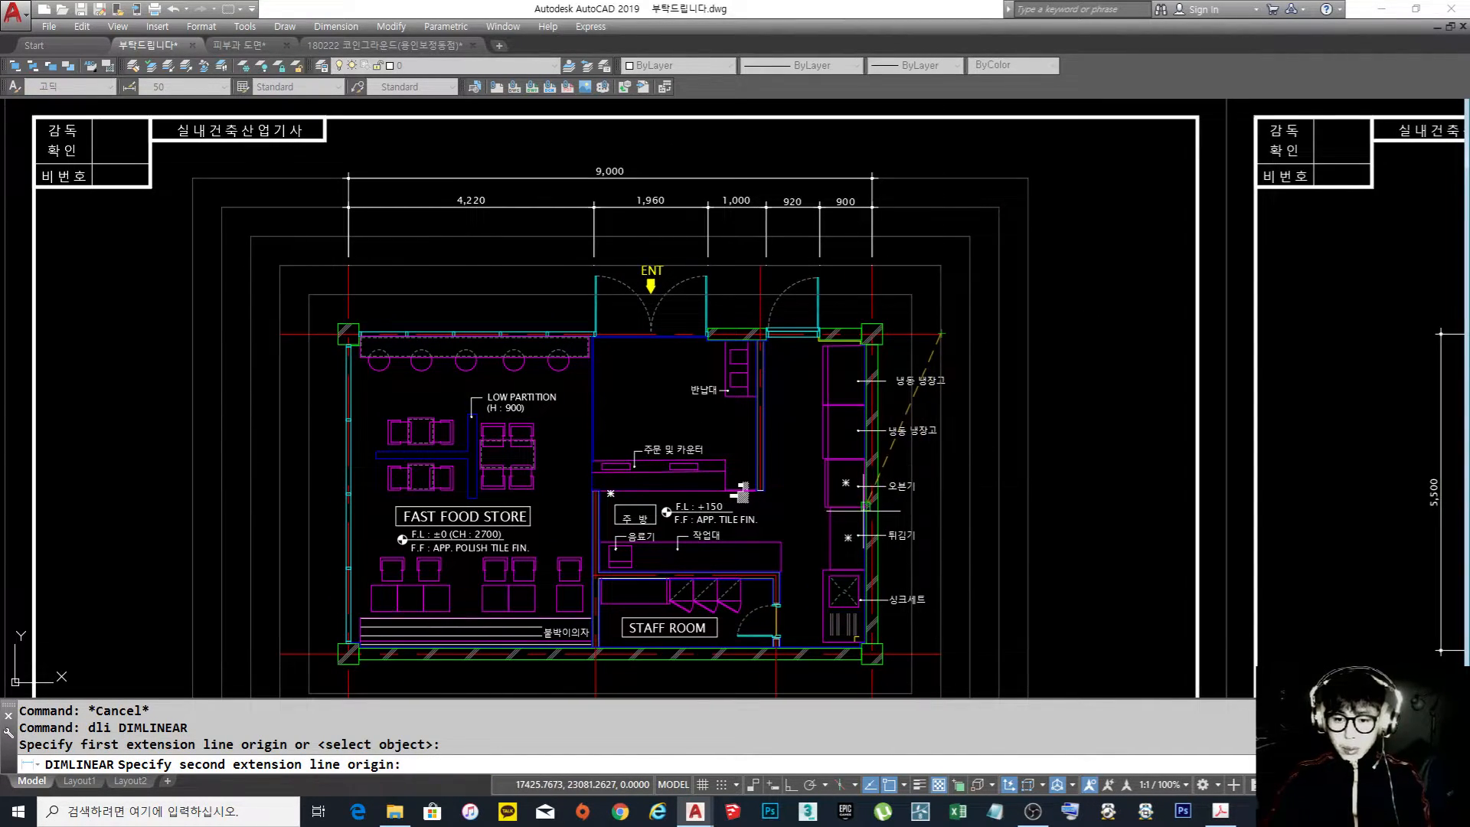
left_click(941, 505)
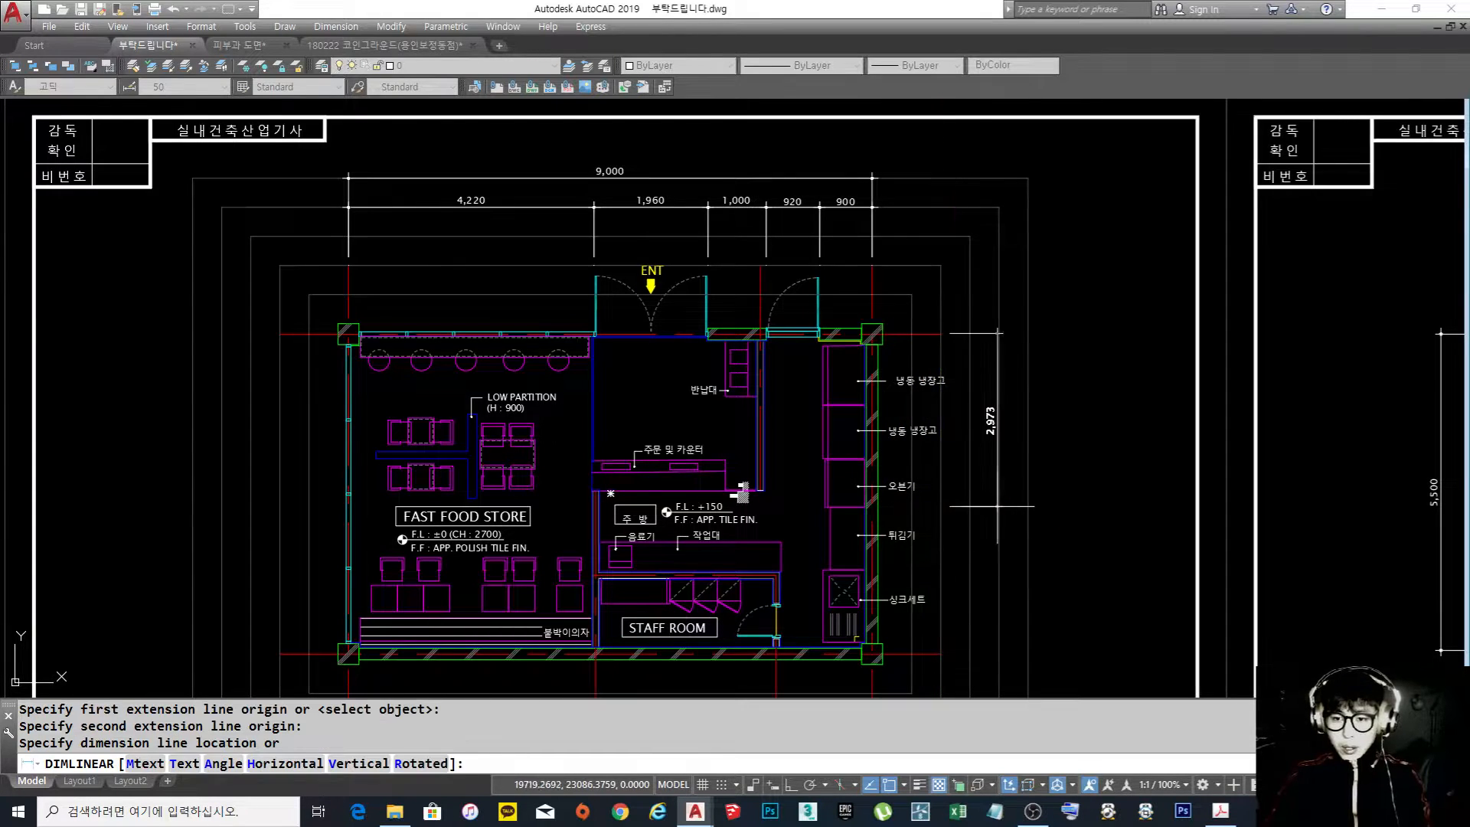
left_click(999, 505)
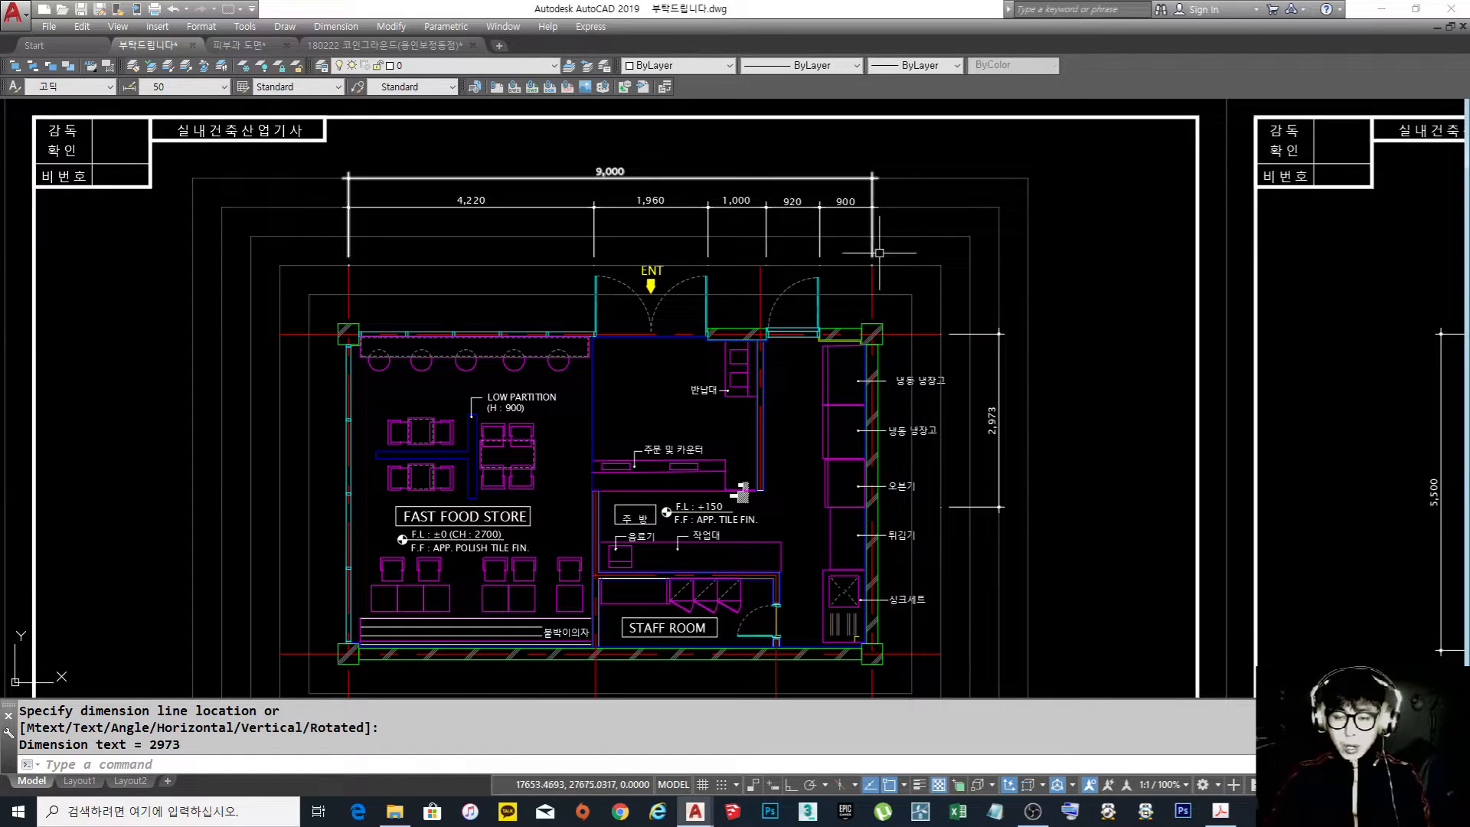
Add an overall vertical linear dimension between the upper and lower horizontal centre lines, placed on the fifth guide rectangle right of the plan
middle_click_drag(997, 343, 948, 328)
type("dli")
key("Return")
left_click(892, 320)
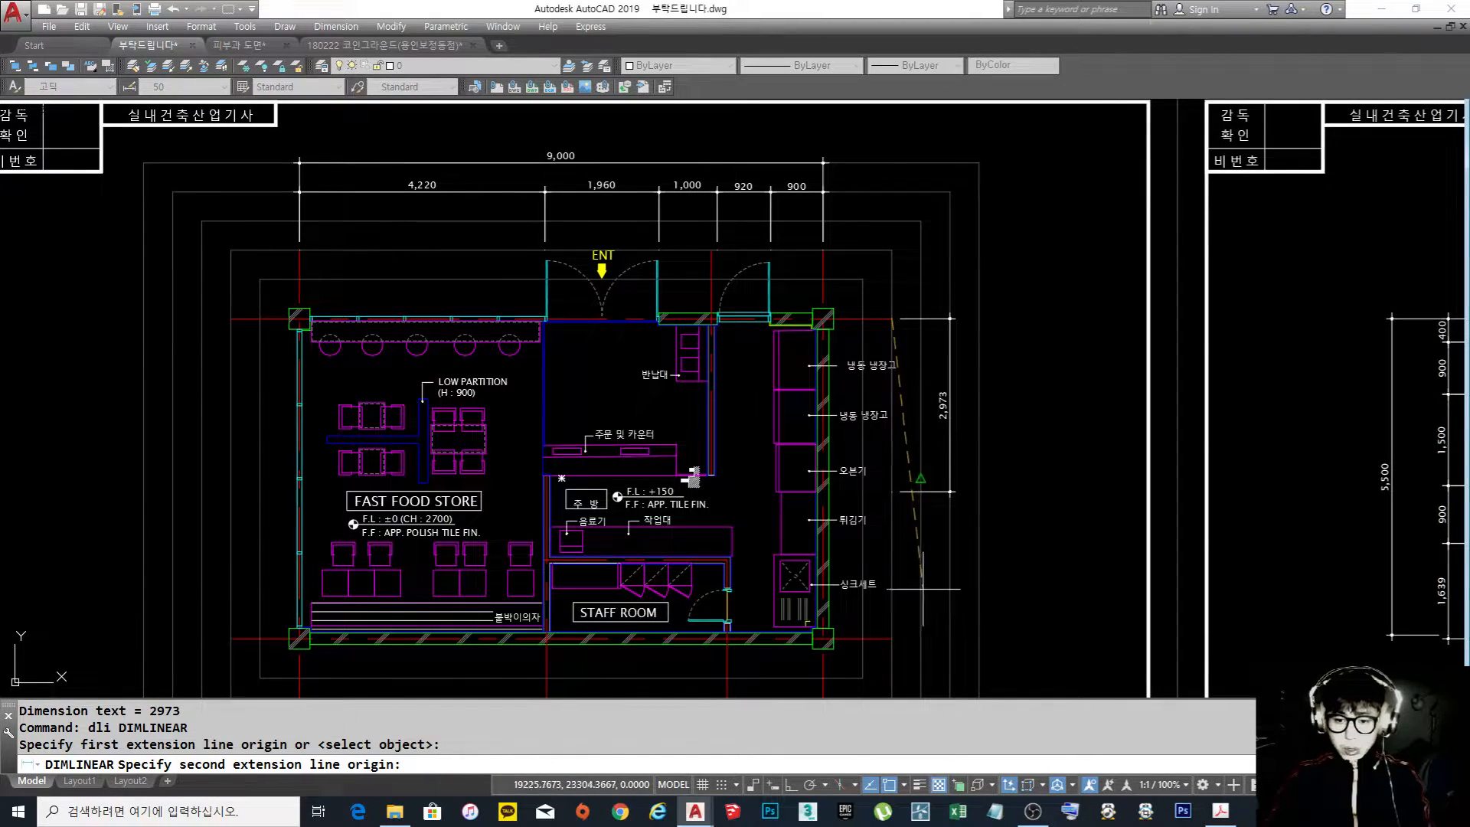
left_click(891, 638)
left_click(979, 634)
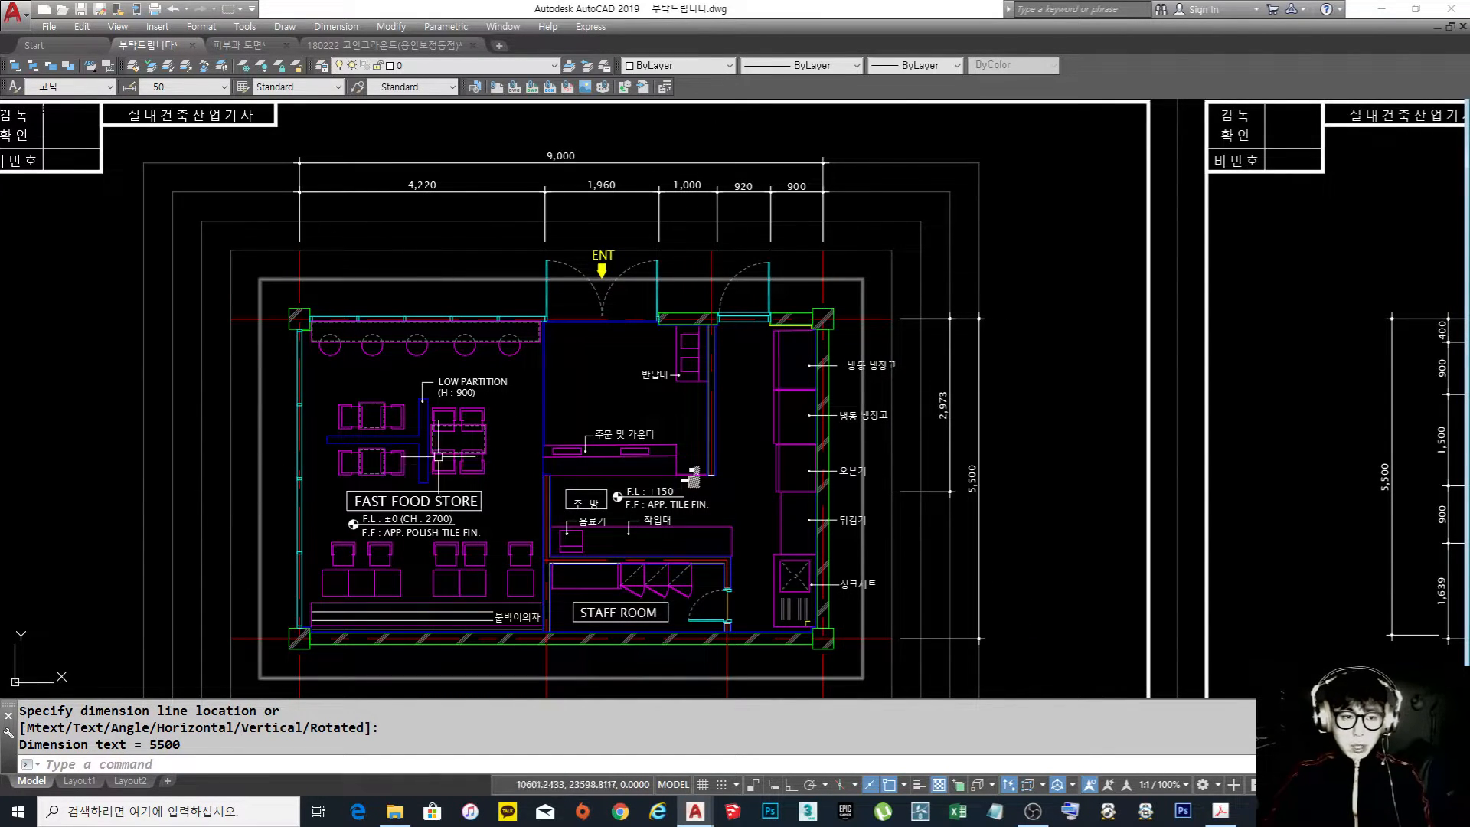
Inspect the layer and dashed line style of the entrance door's left swing arc
scroll(389, 465, "down", 4)
scroll(636, 398, "up", 4)
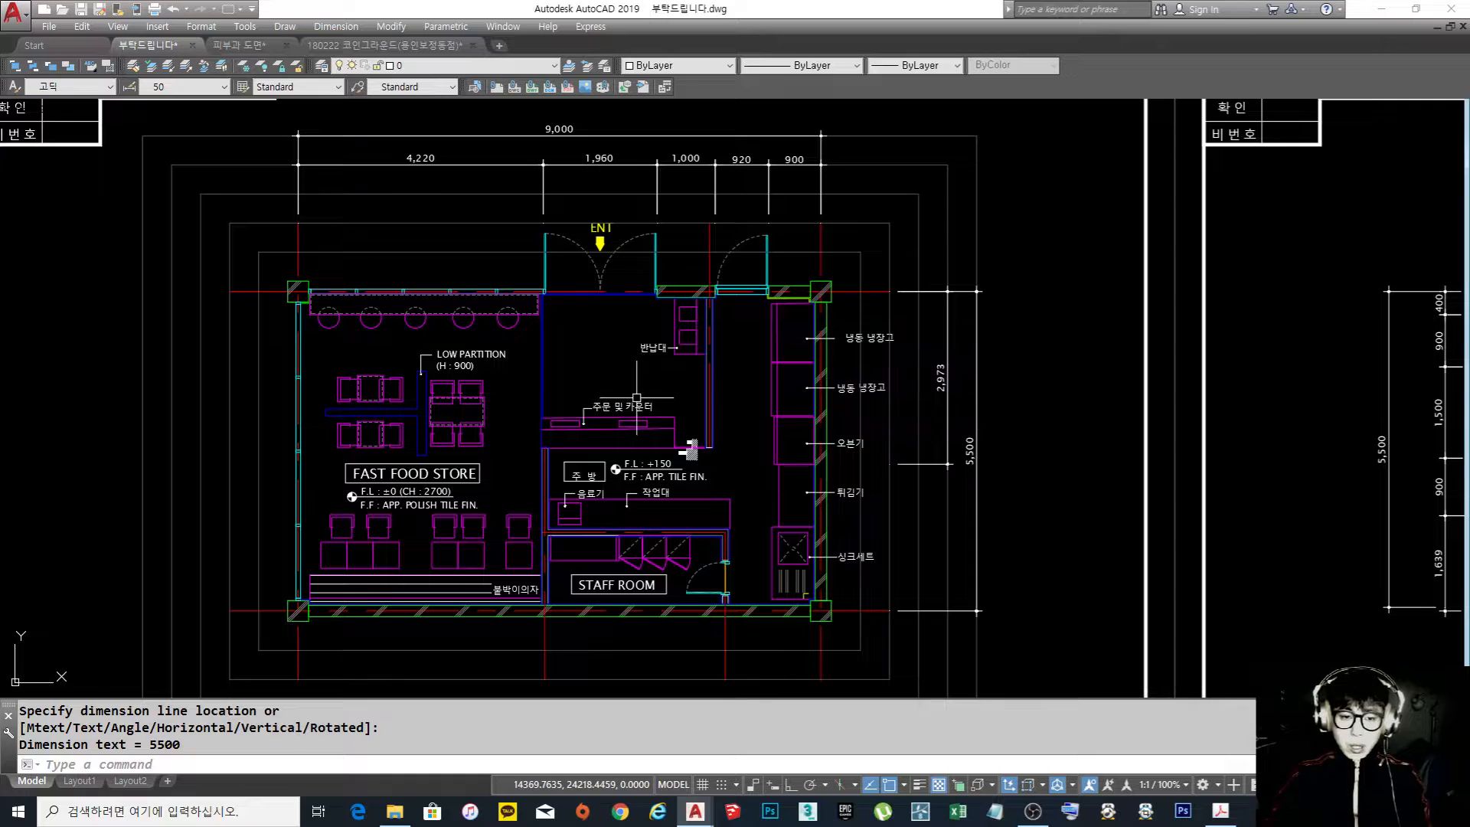
middle_click_drag(636, 398, 763, 338)
scroll(663, 233, "up", 5)
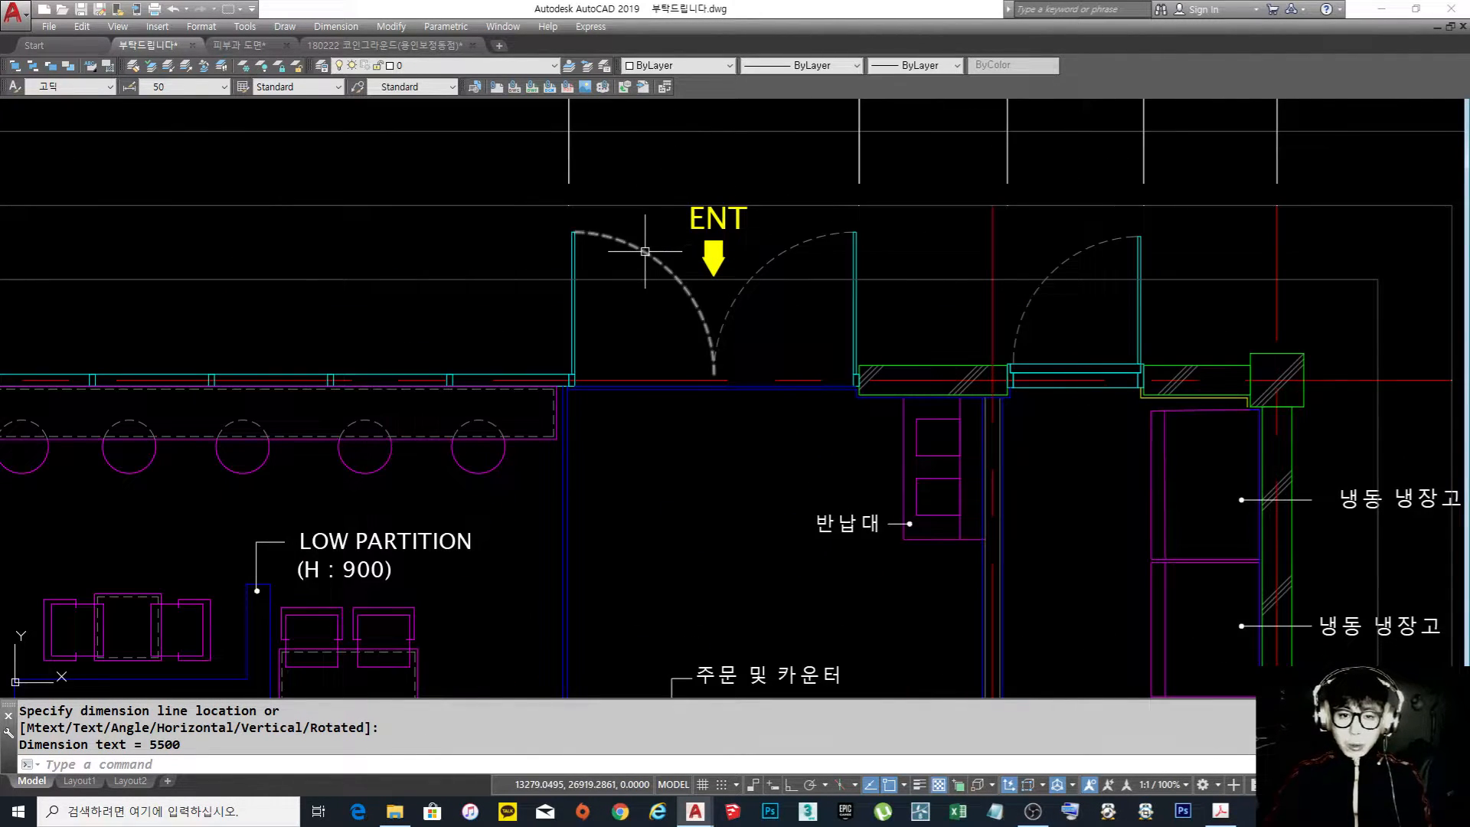
left_click(645, 251)
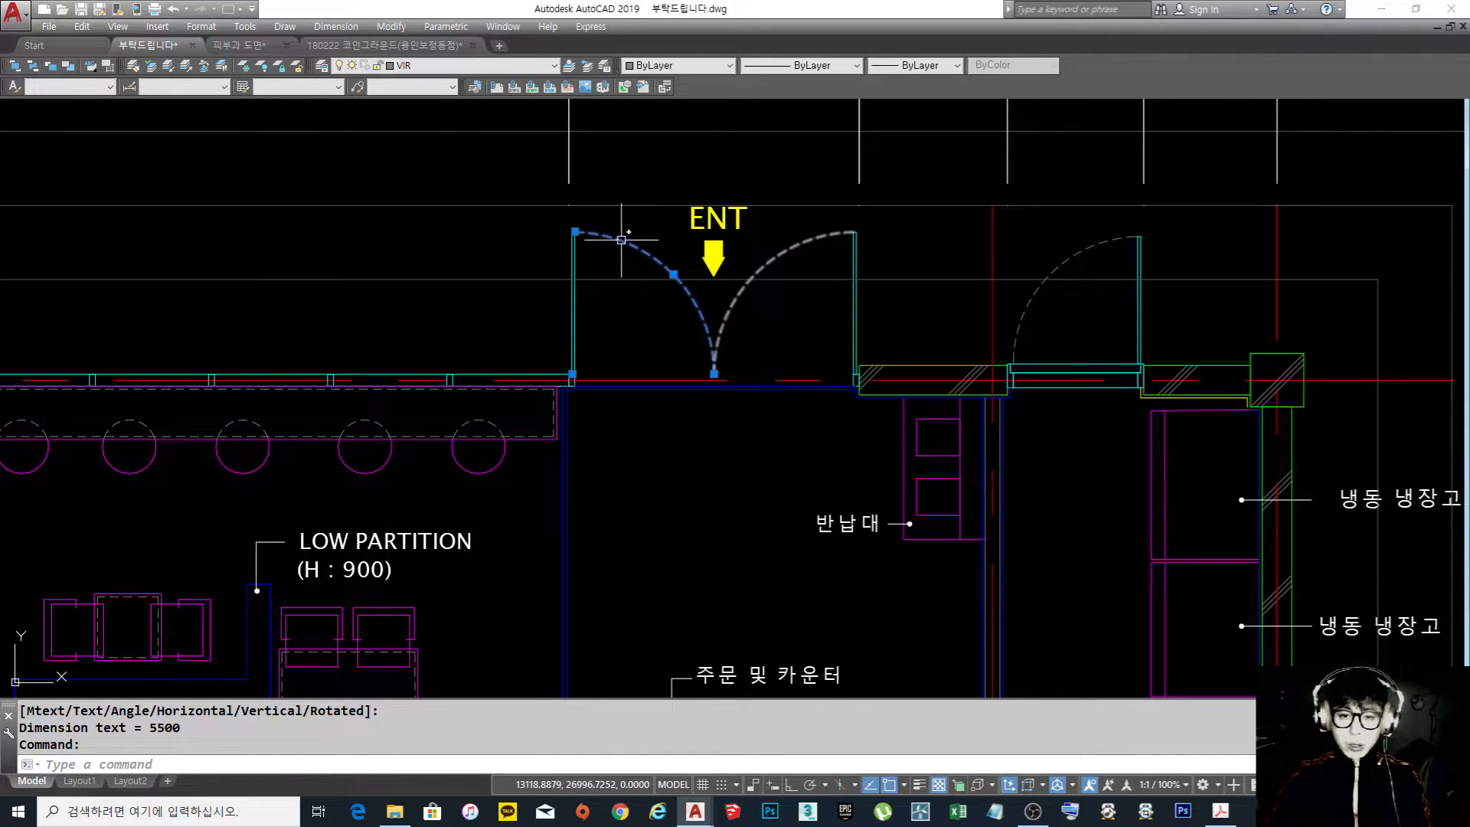
key("Escape")
Draw a long horizontal line in the empty space left of the entrance doors, with Ortho on
scroll(658, 257, "up", 2)
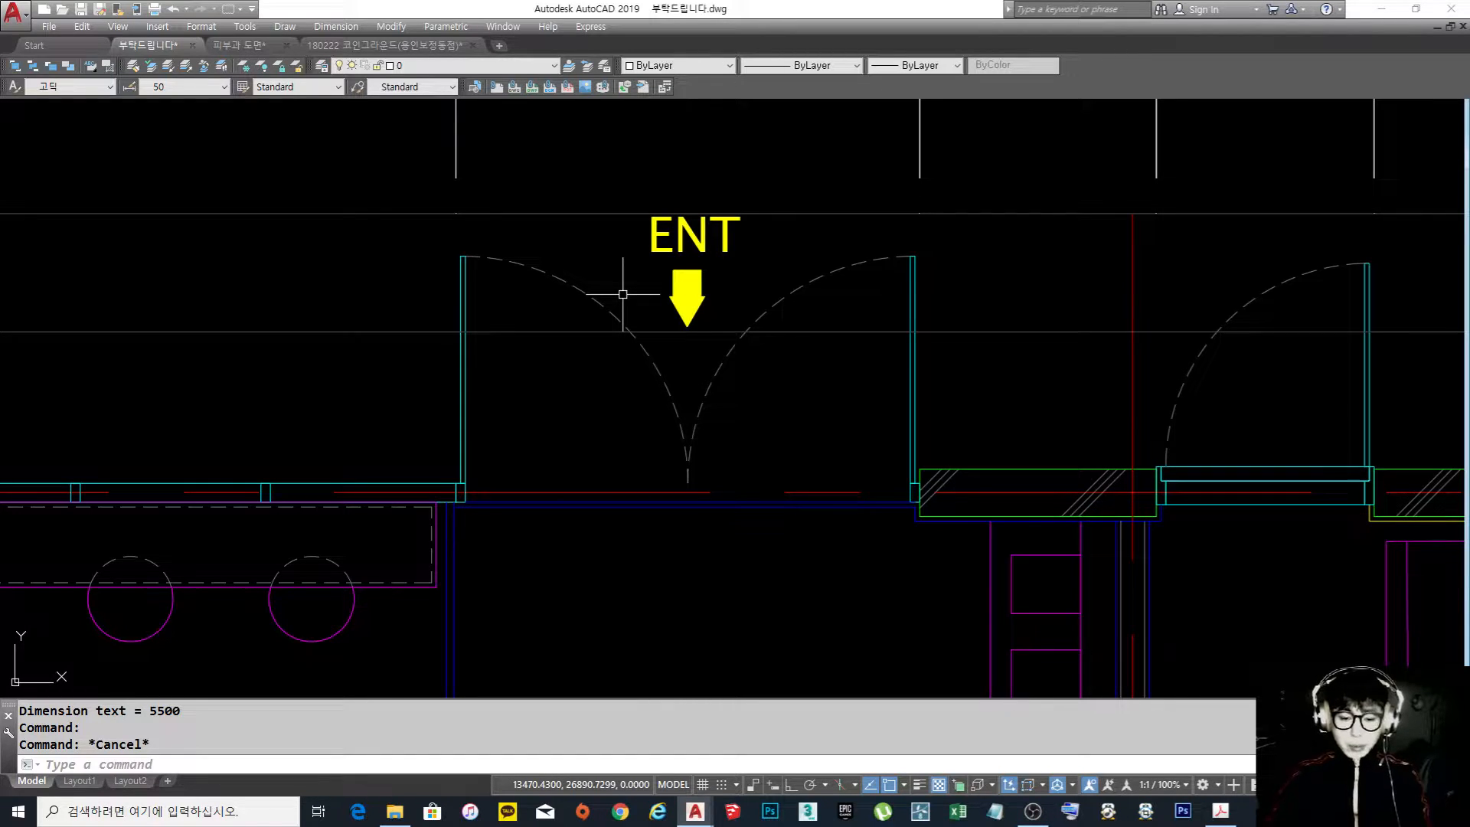
middle_click_drag(464, 299, 751, 322)
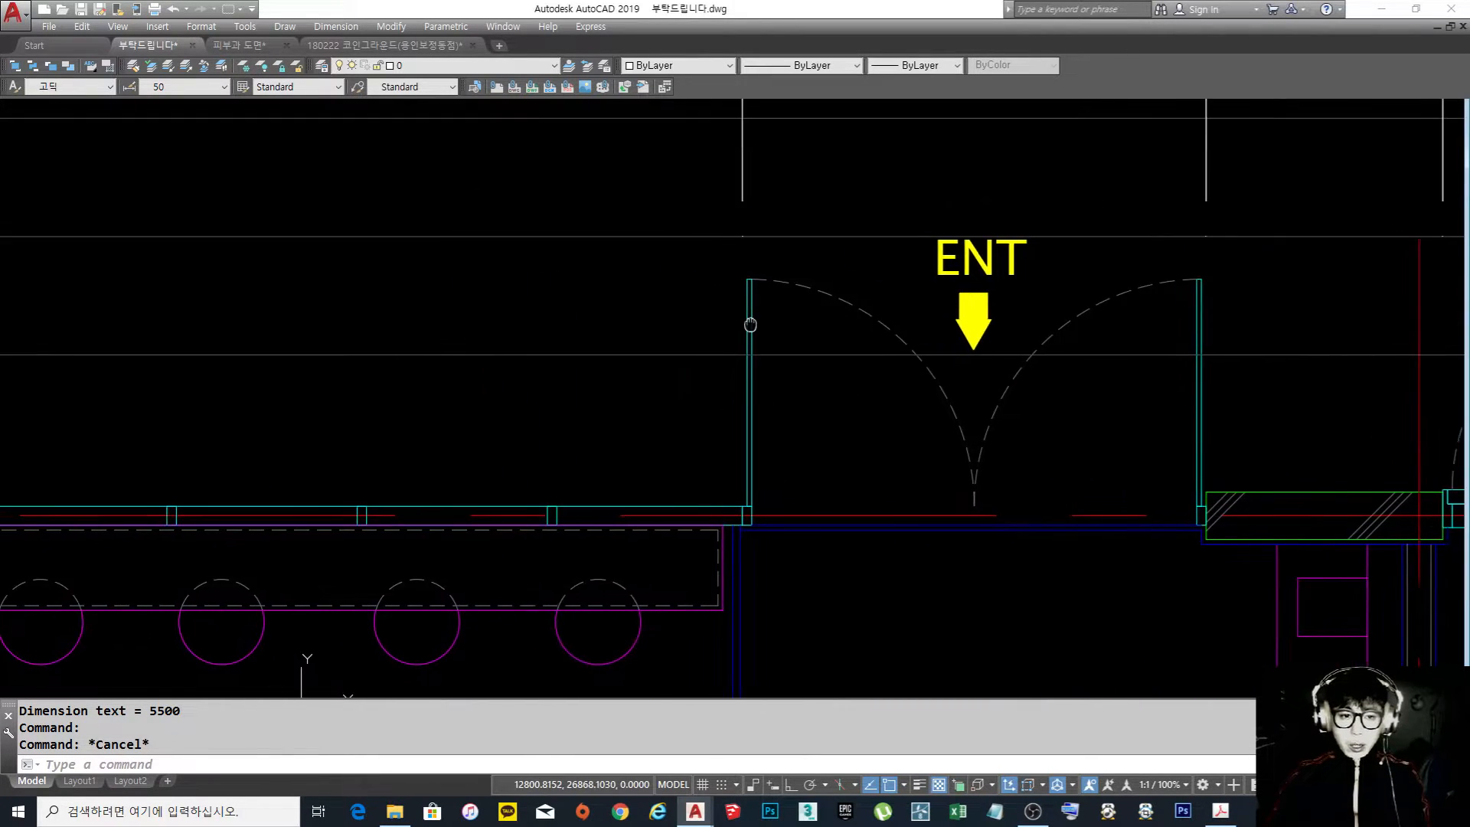
scroll(751, 323, "up", 2)
key("Return")
left_click(292, 247)
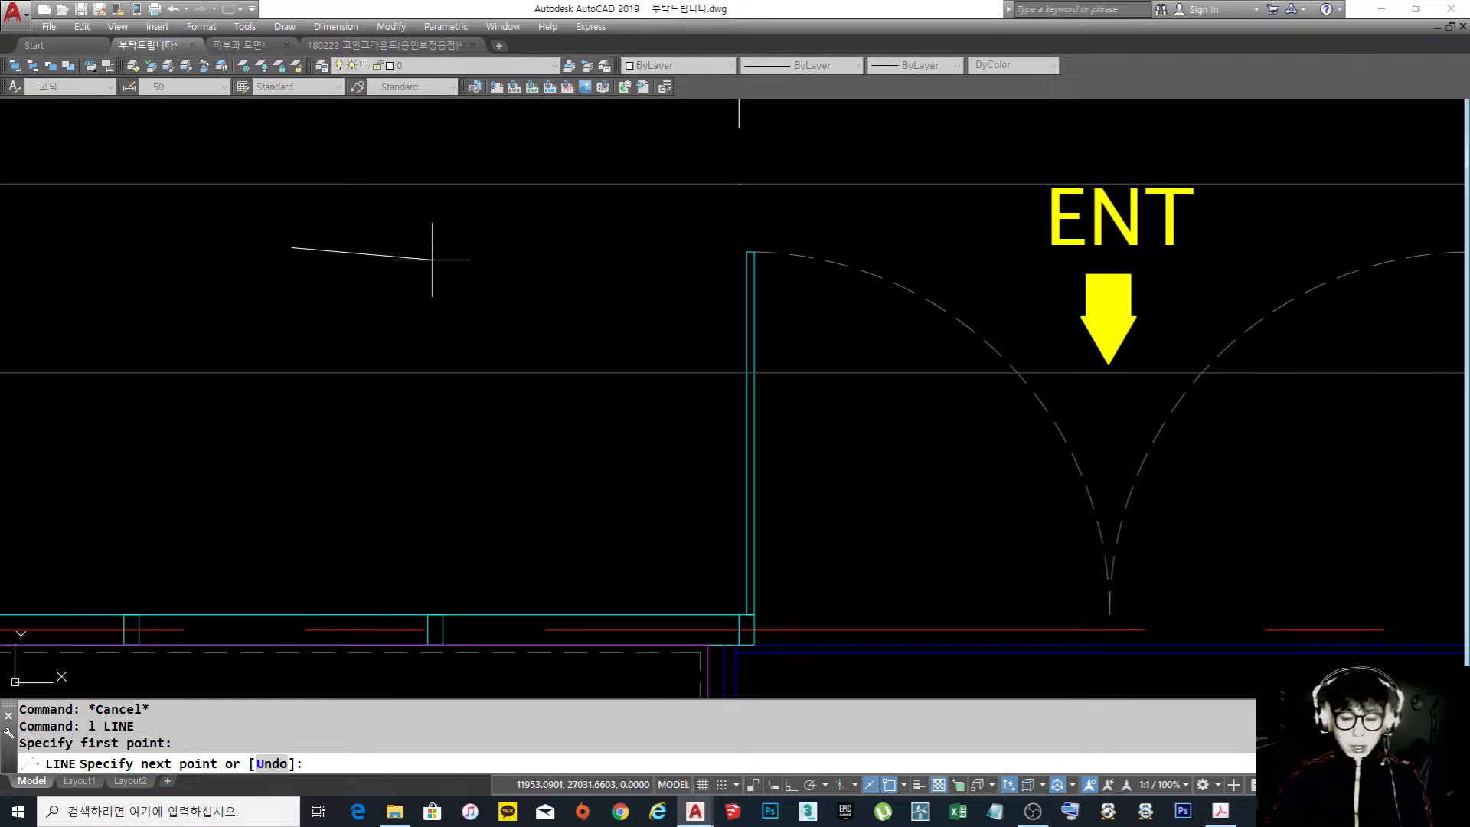
key("F8")
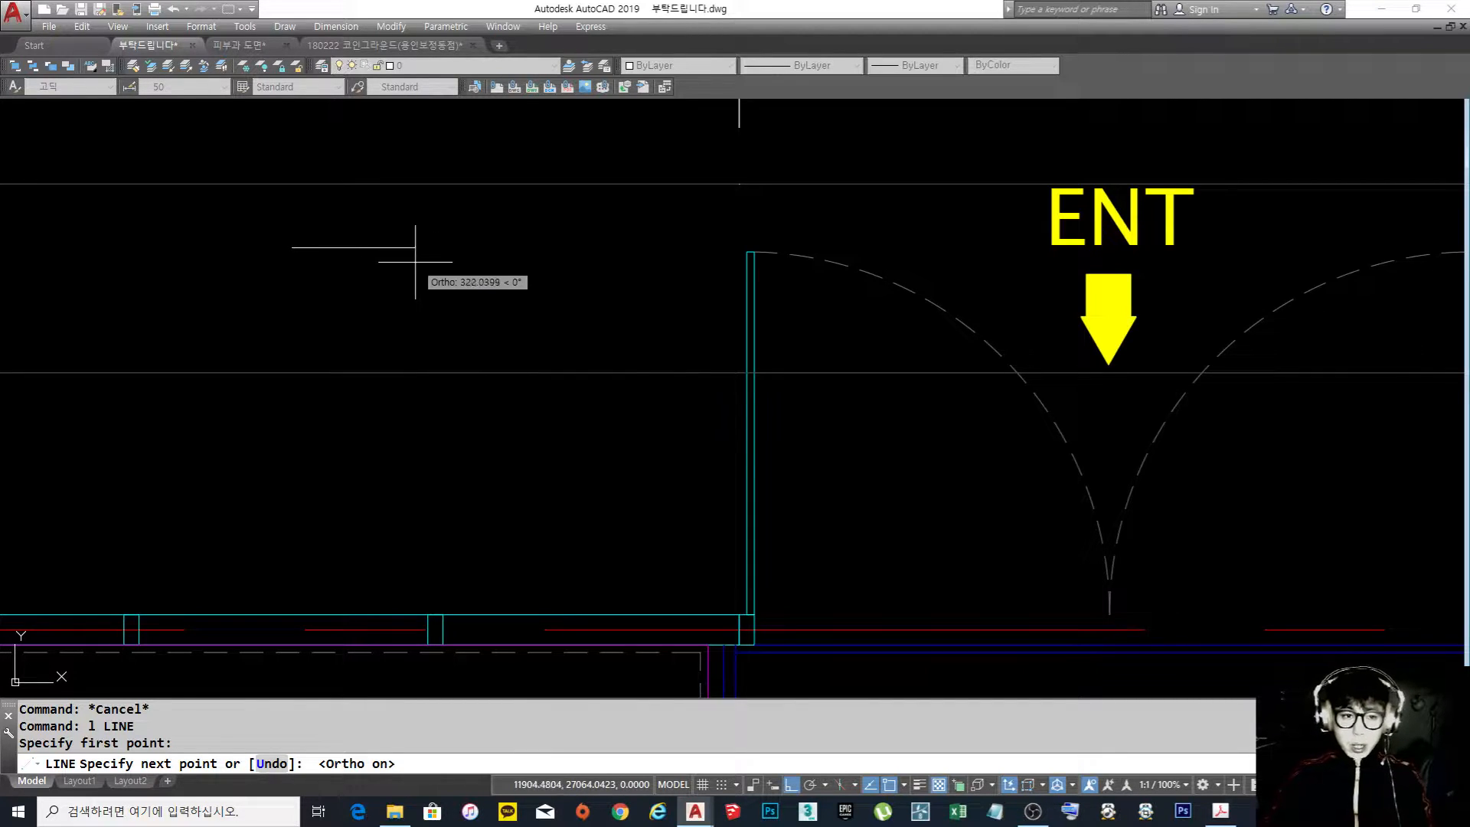
left_click(421, 250)
key("Return")
key("Return")
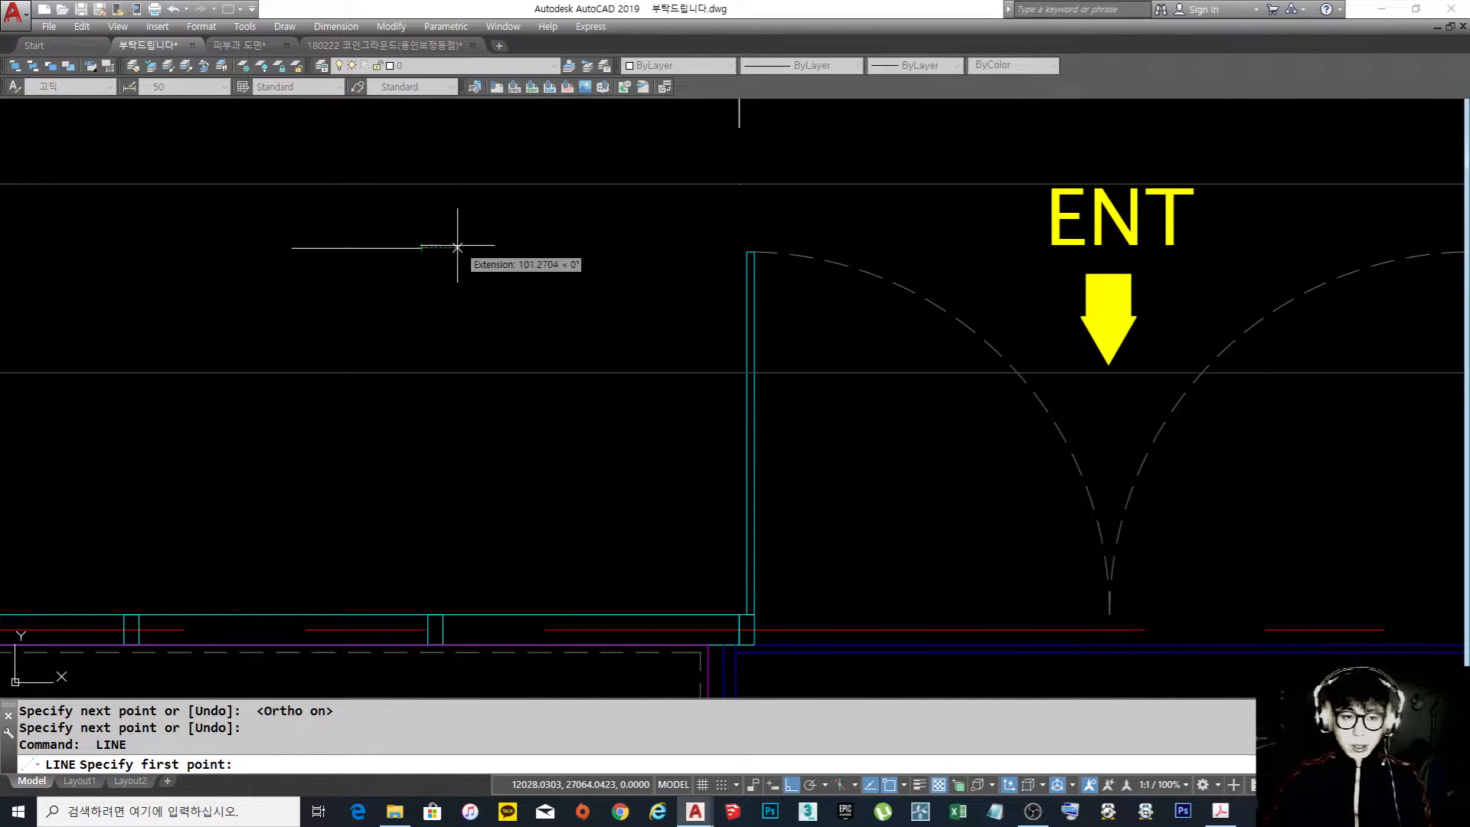
Add a short dash and a second long line in the same row to form a one-dot chain line sample
left_click(476, 248)
key("Return")
key("Return")
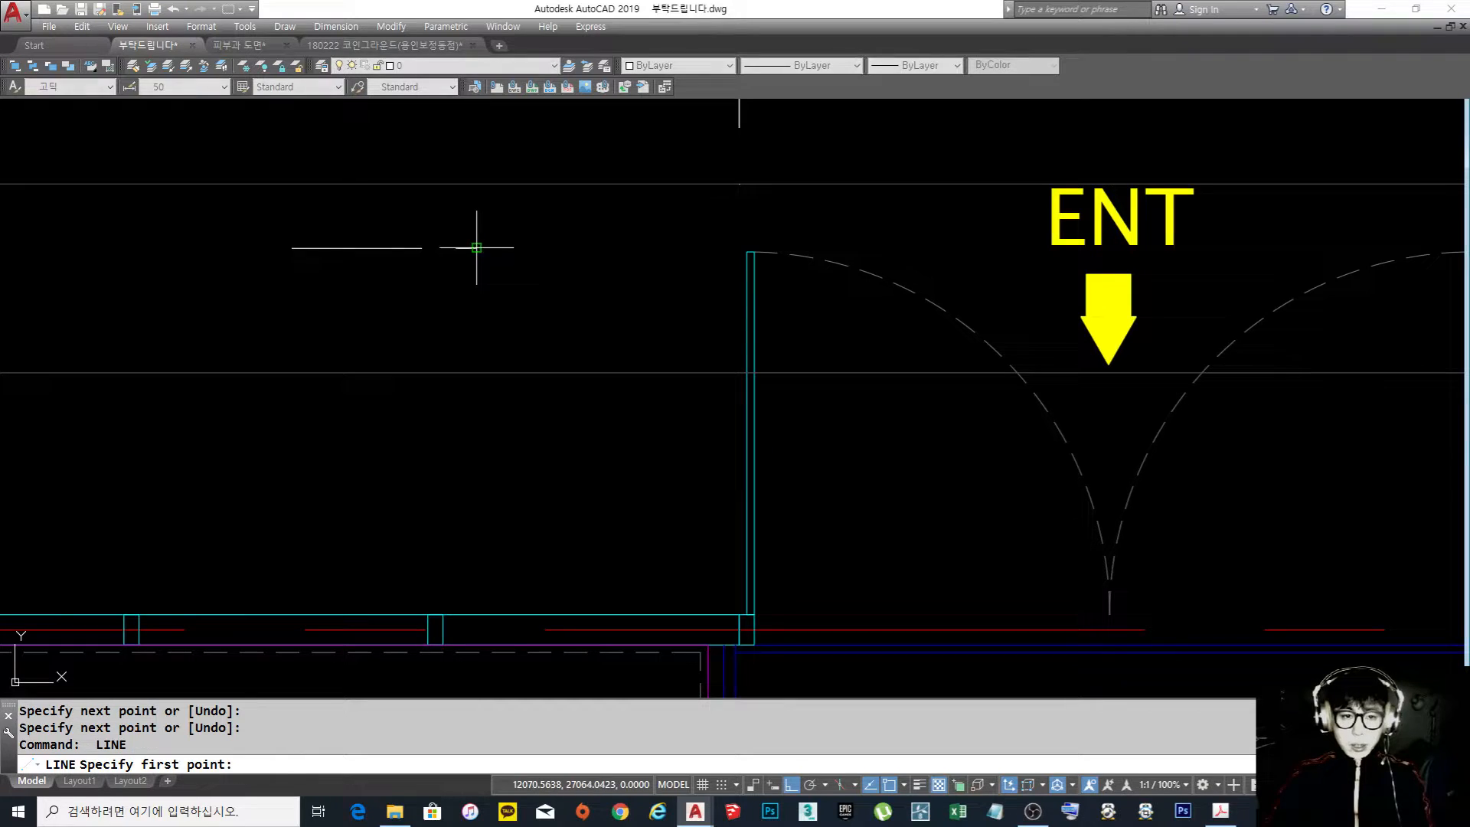
left_click(518, 248)
left_click(648, 251)
key("Return")
key("Return")
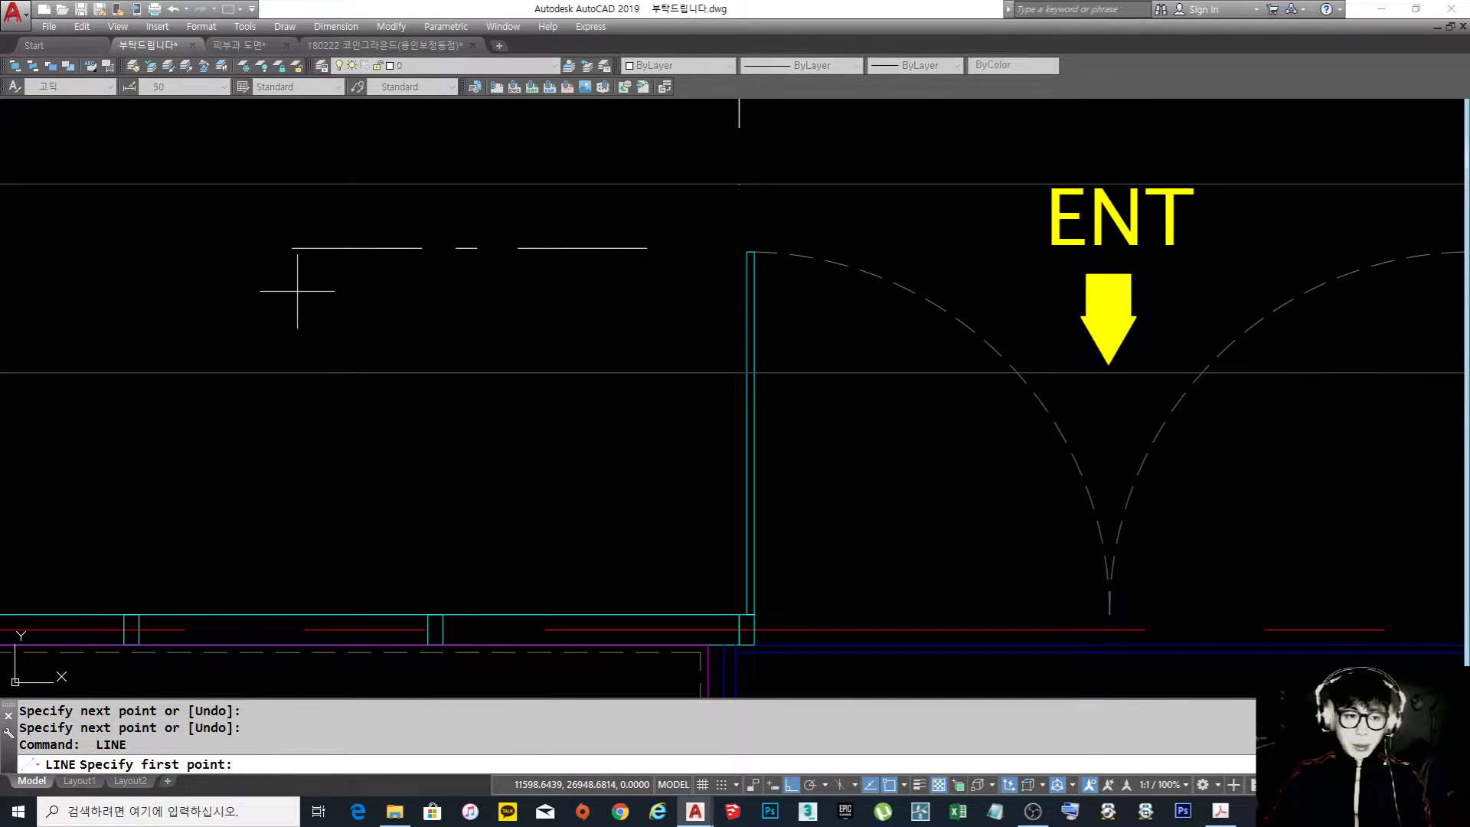
Start a second sample row just below with a long horizontal line followed by one short dash
left_click(289, 291)
left_click(427, 290)
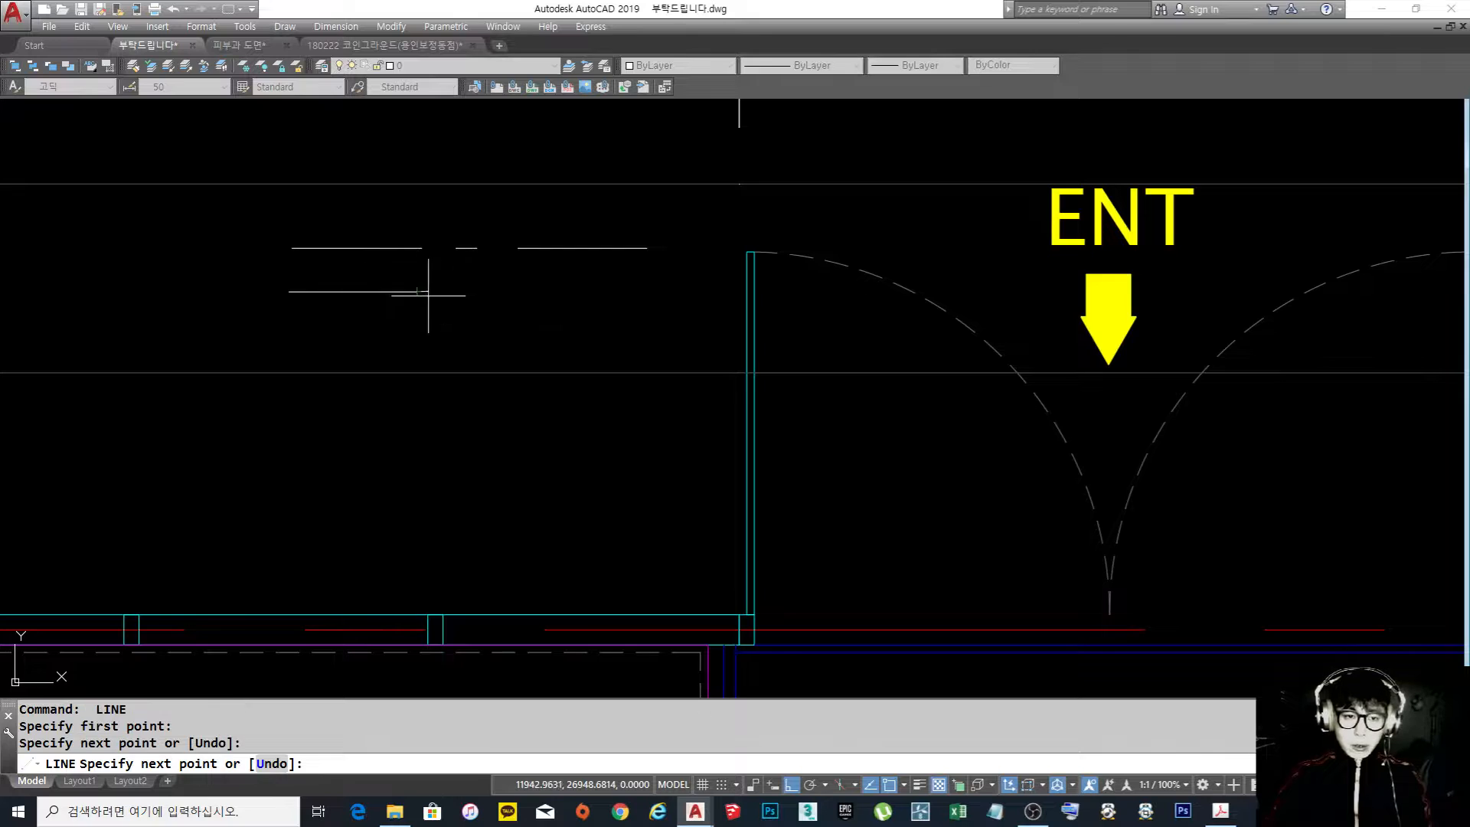
key("Return")
key("Return")
left_click(436, 290)
left_click(448, 290)
key("Return")
Complete the second sample row with another short dash and a second long horizontal line to form a two-dot chain line
key("Return")
left_click(465, 290)
left_click(477, 291)
key("Return")
key("Return")
left_click(507, 293)
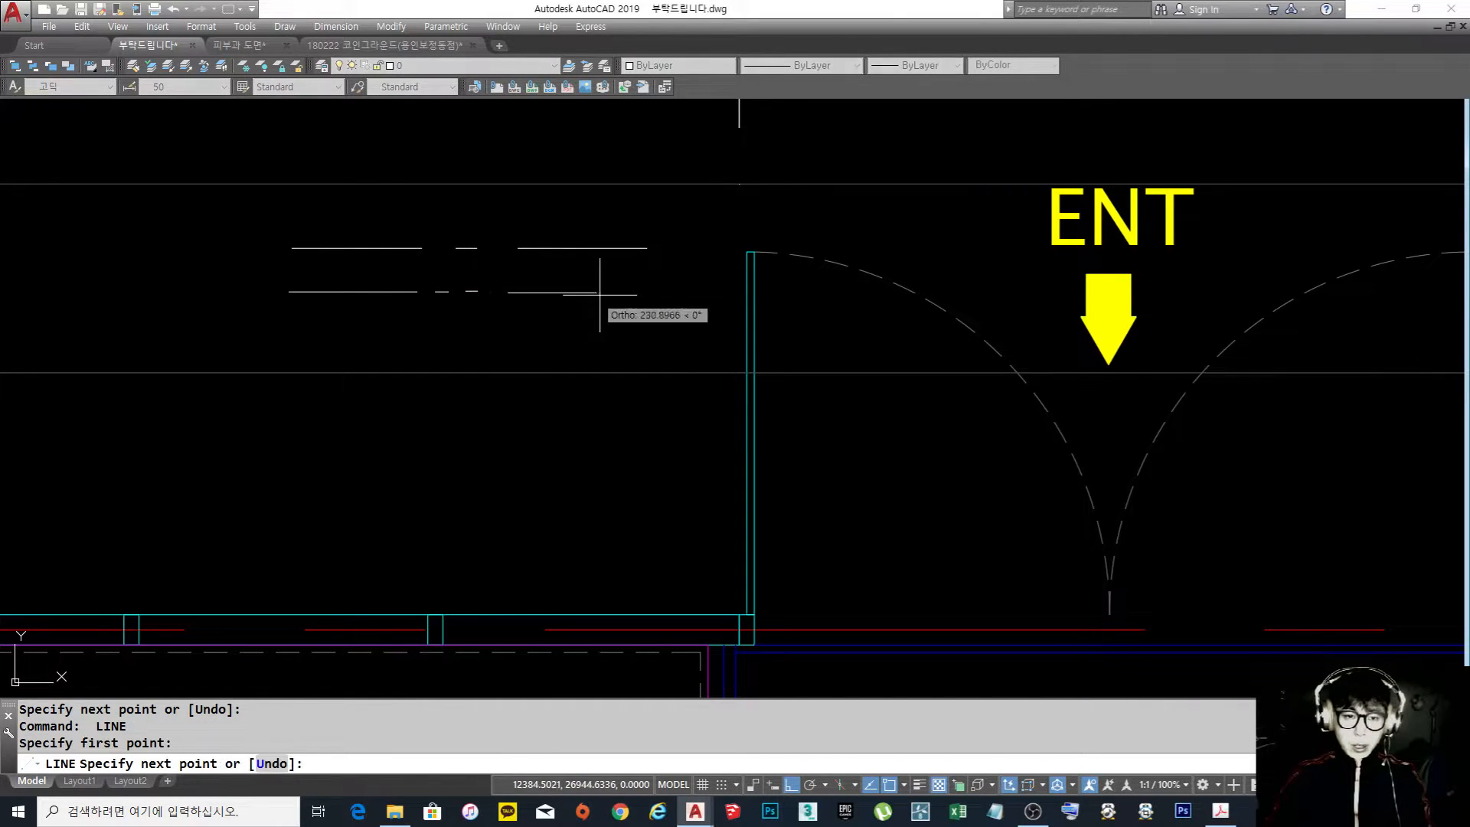
left_click(638, 292)
key("Return")
key("Escape")
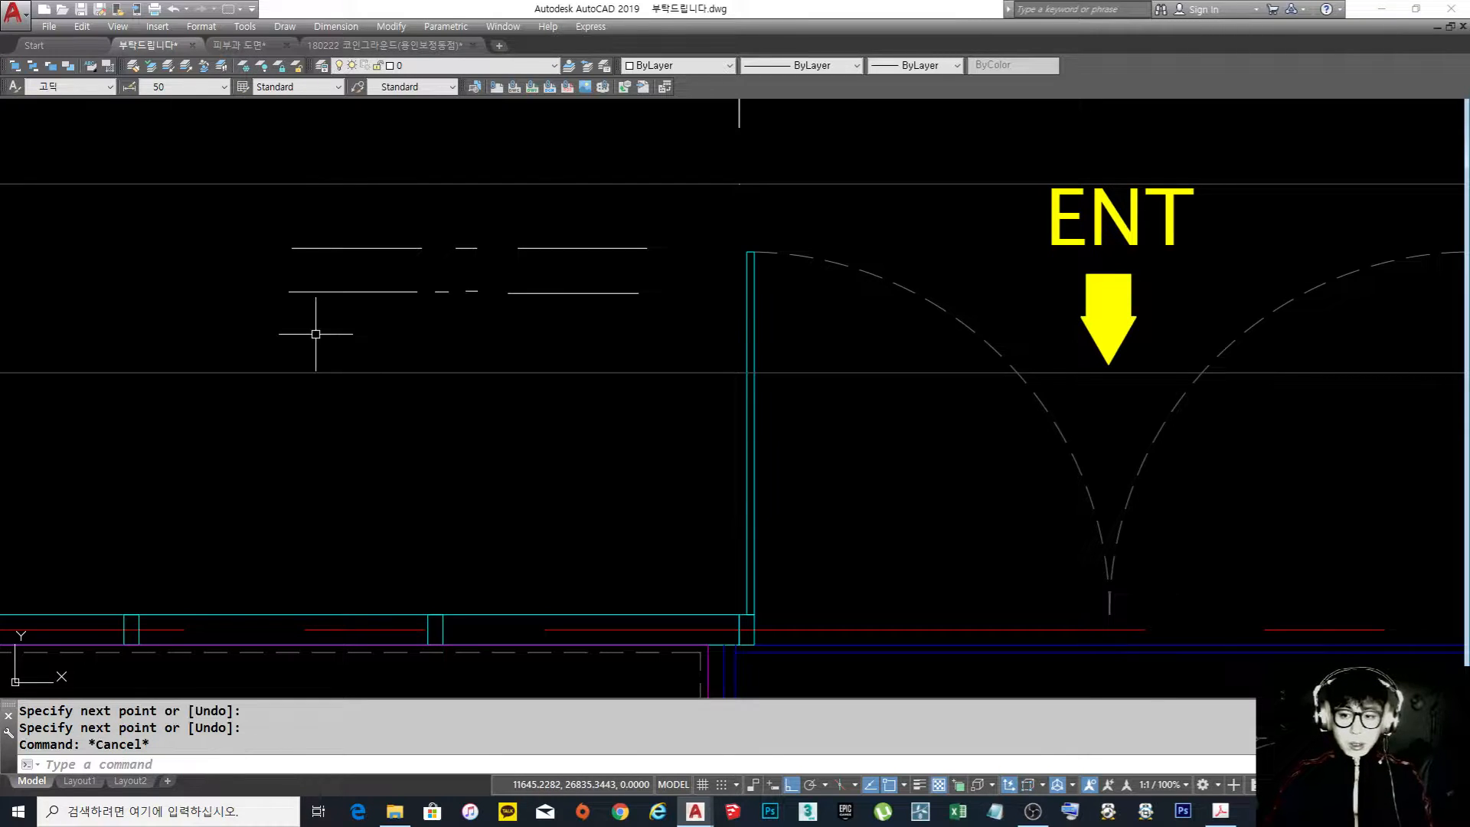
key("Escape")
key("Escape")
key("Return")
key("Escape")
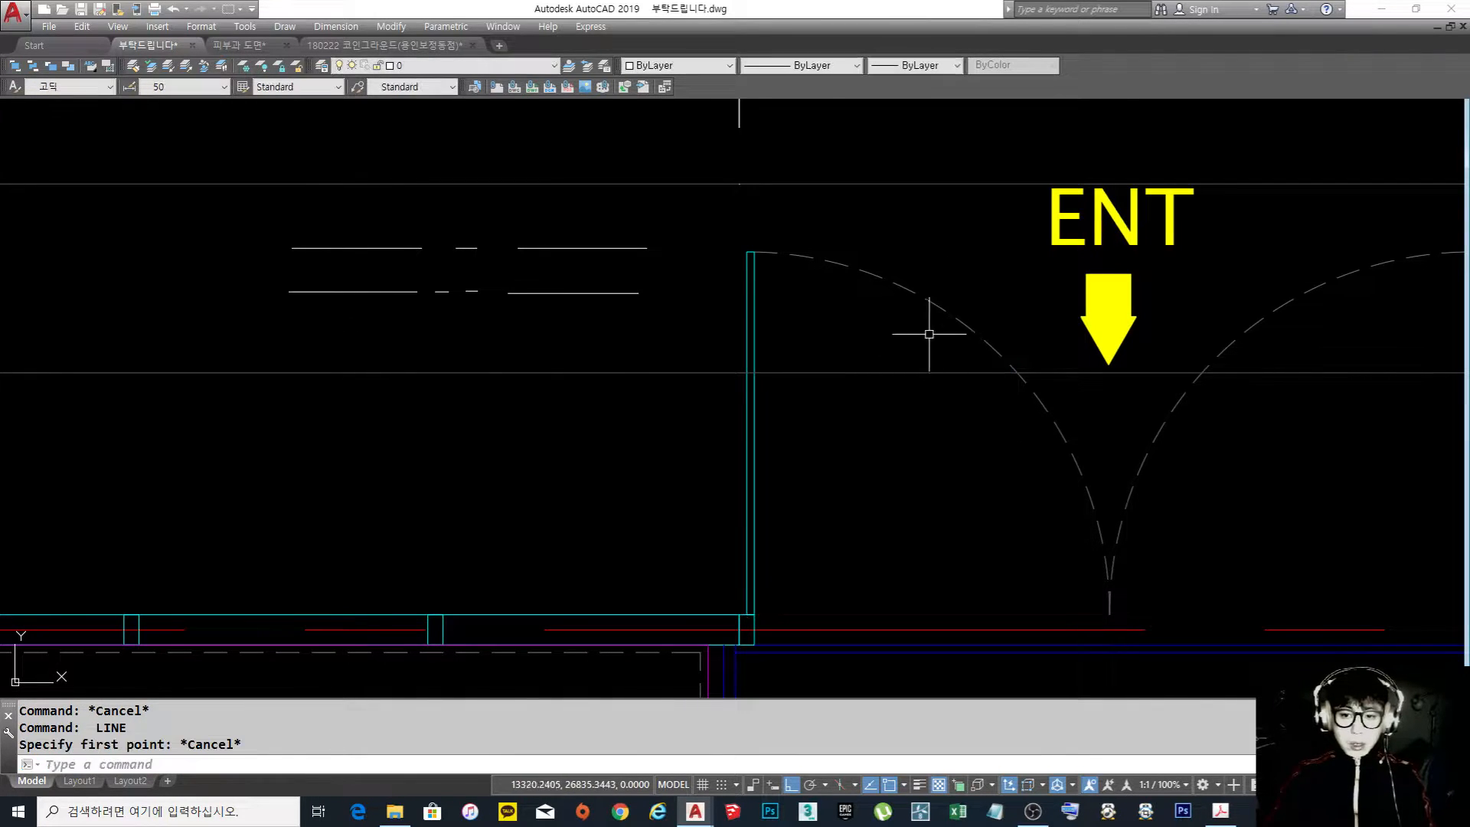
Examine the two-dot chain line sample row and compare it with the dashed swing arcs of the entrance doors
middle_click_drag(807, 299, 796, 326)
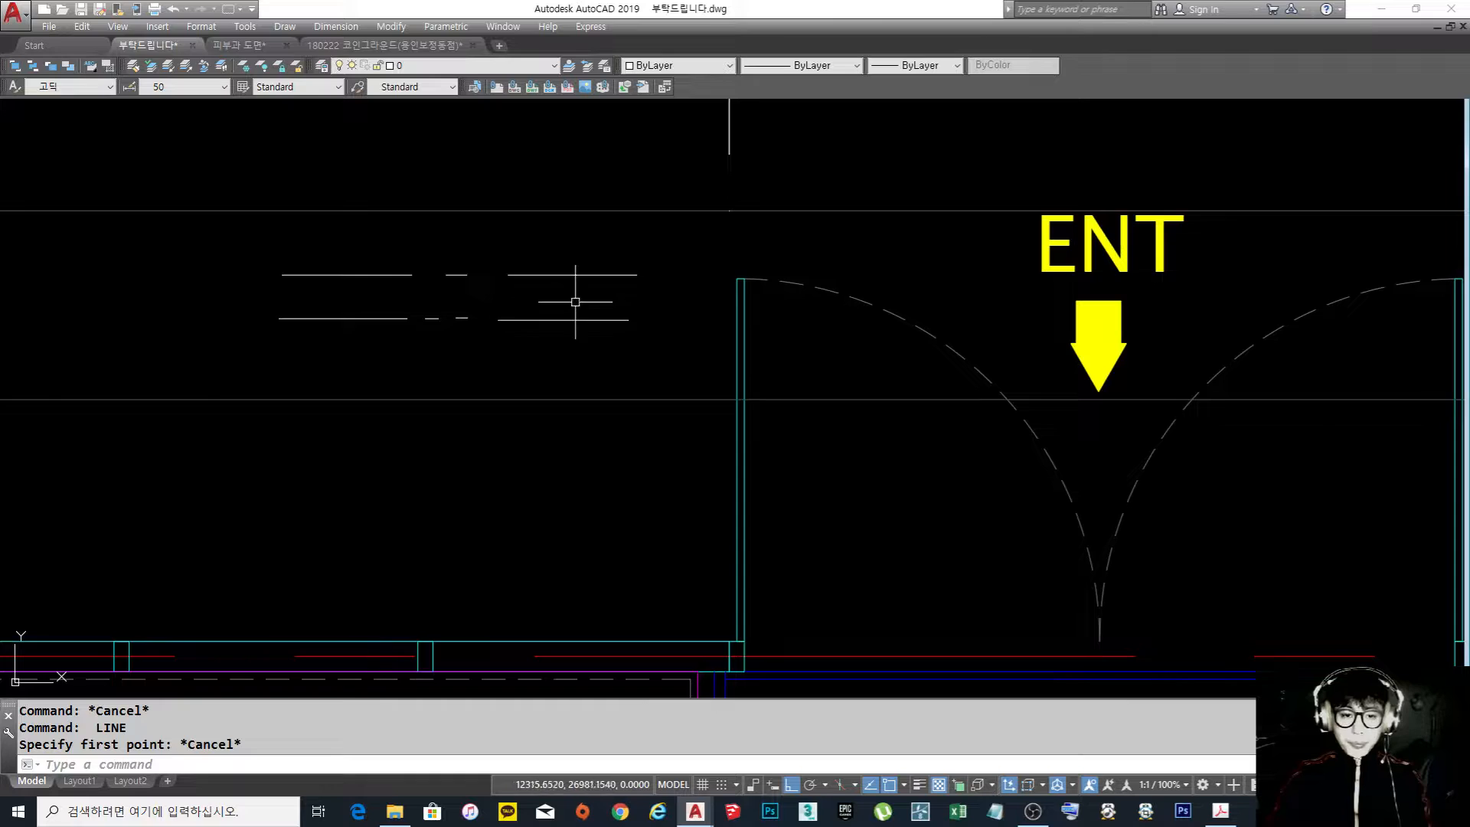
middle_click_drag(564, 302, 559, 322)
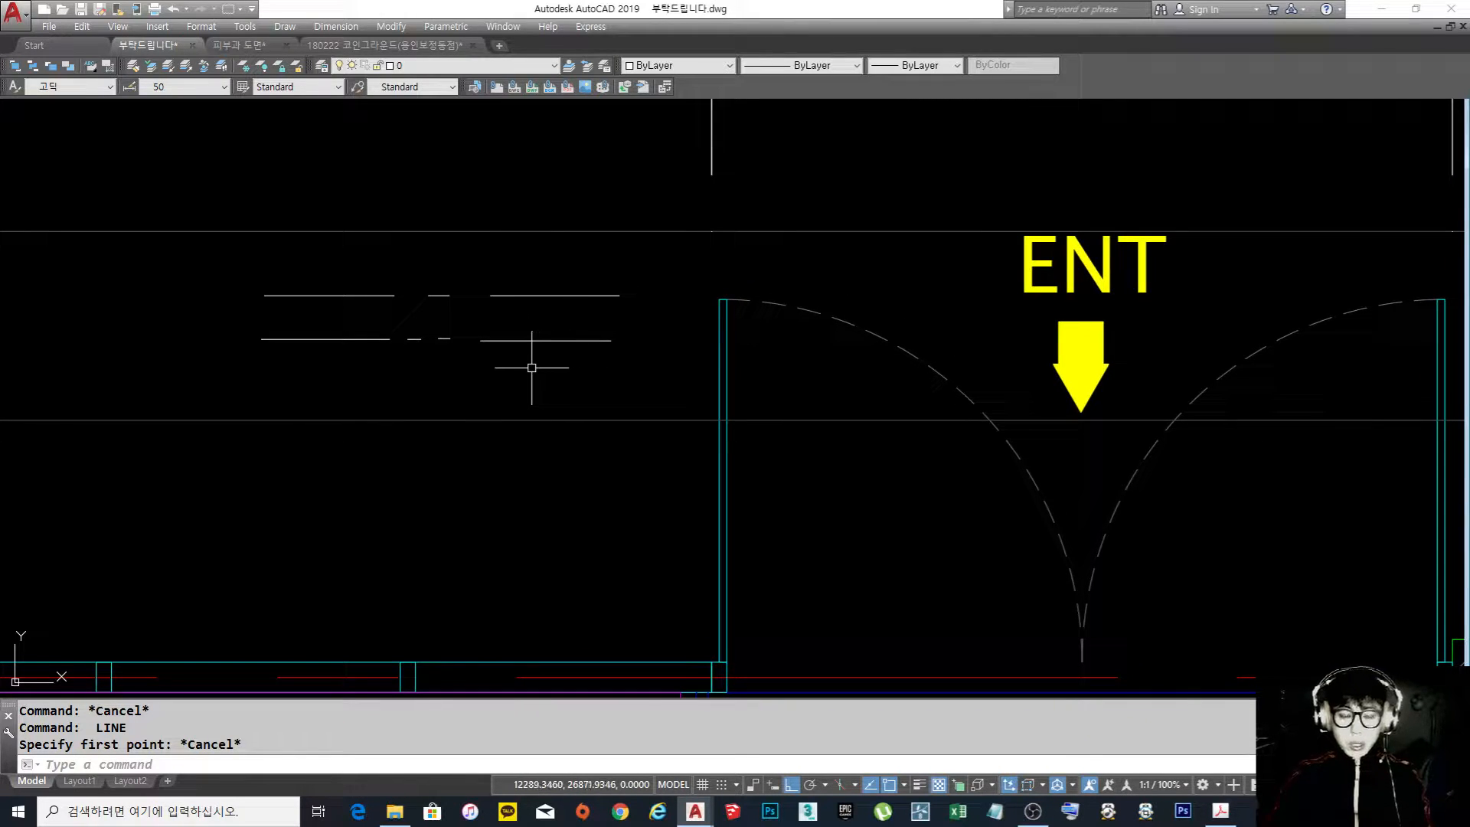
left_click(550, 354)
left_click(364, 326)
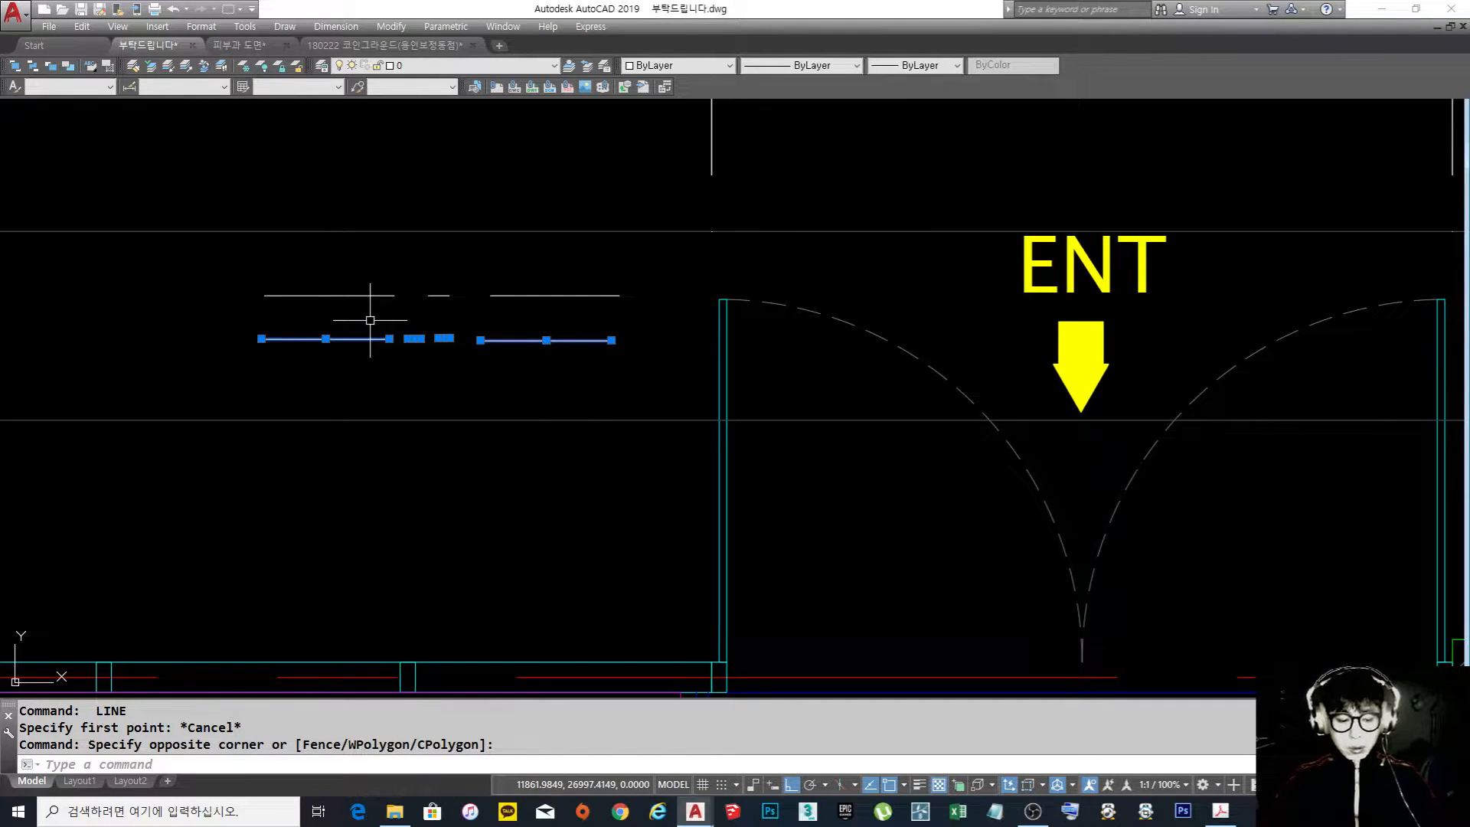
key("Escape")
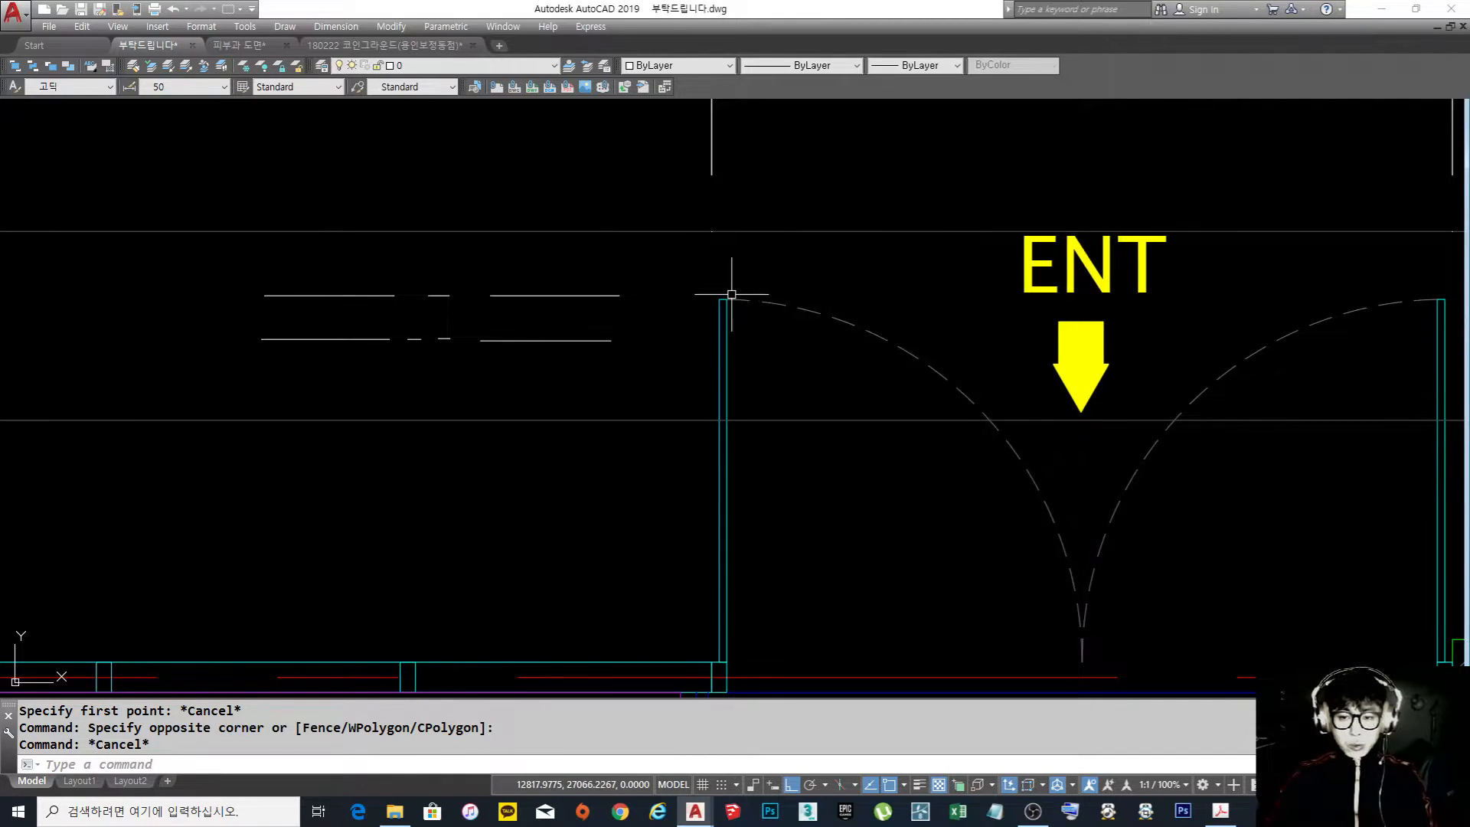
scroll(731, 294, "down", 2)
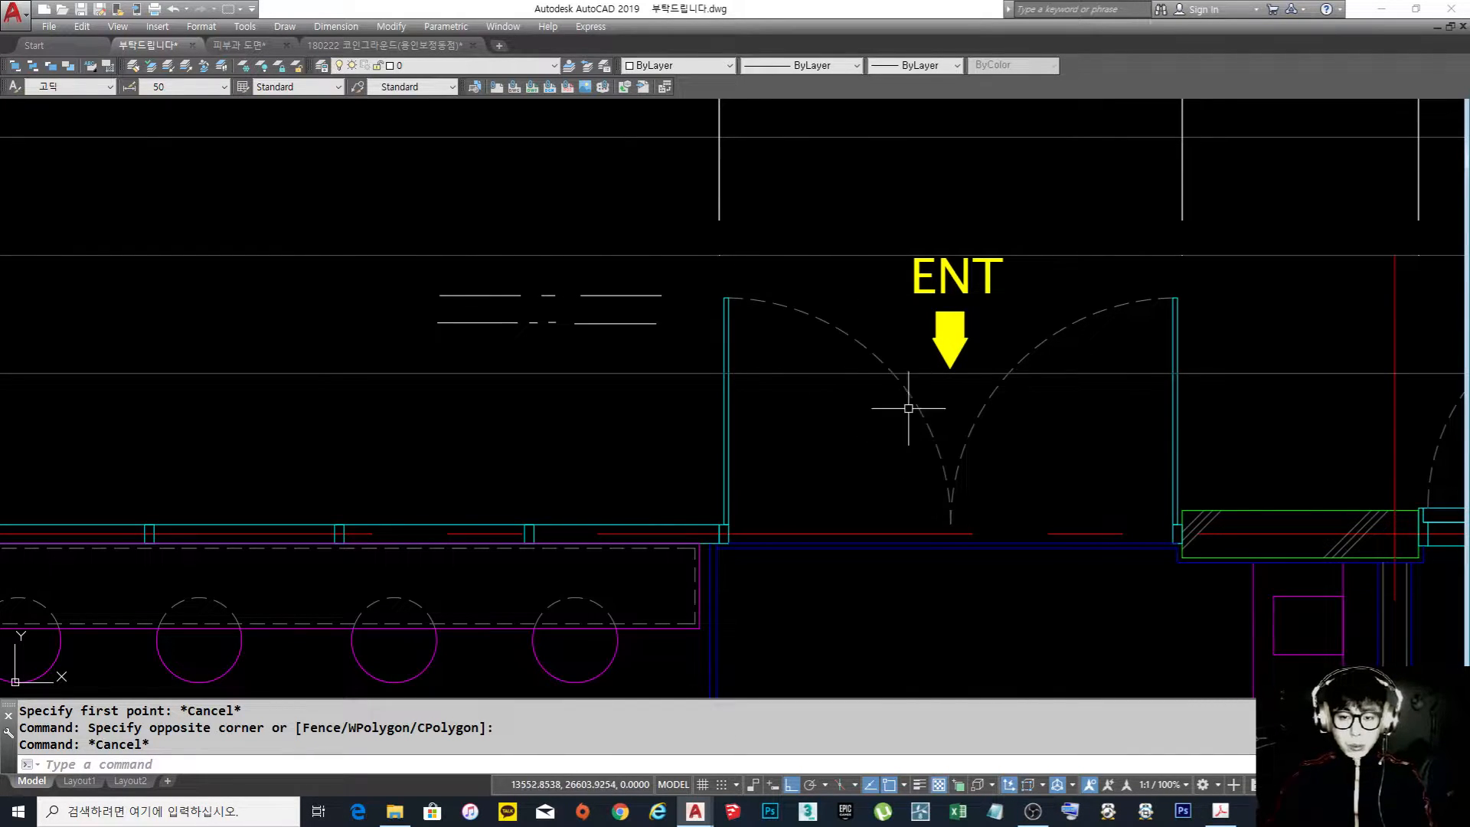
scroll(879, 403, "down", 2)
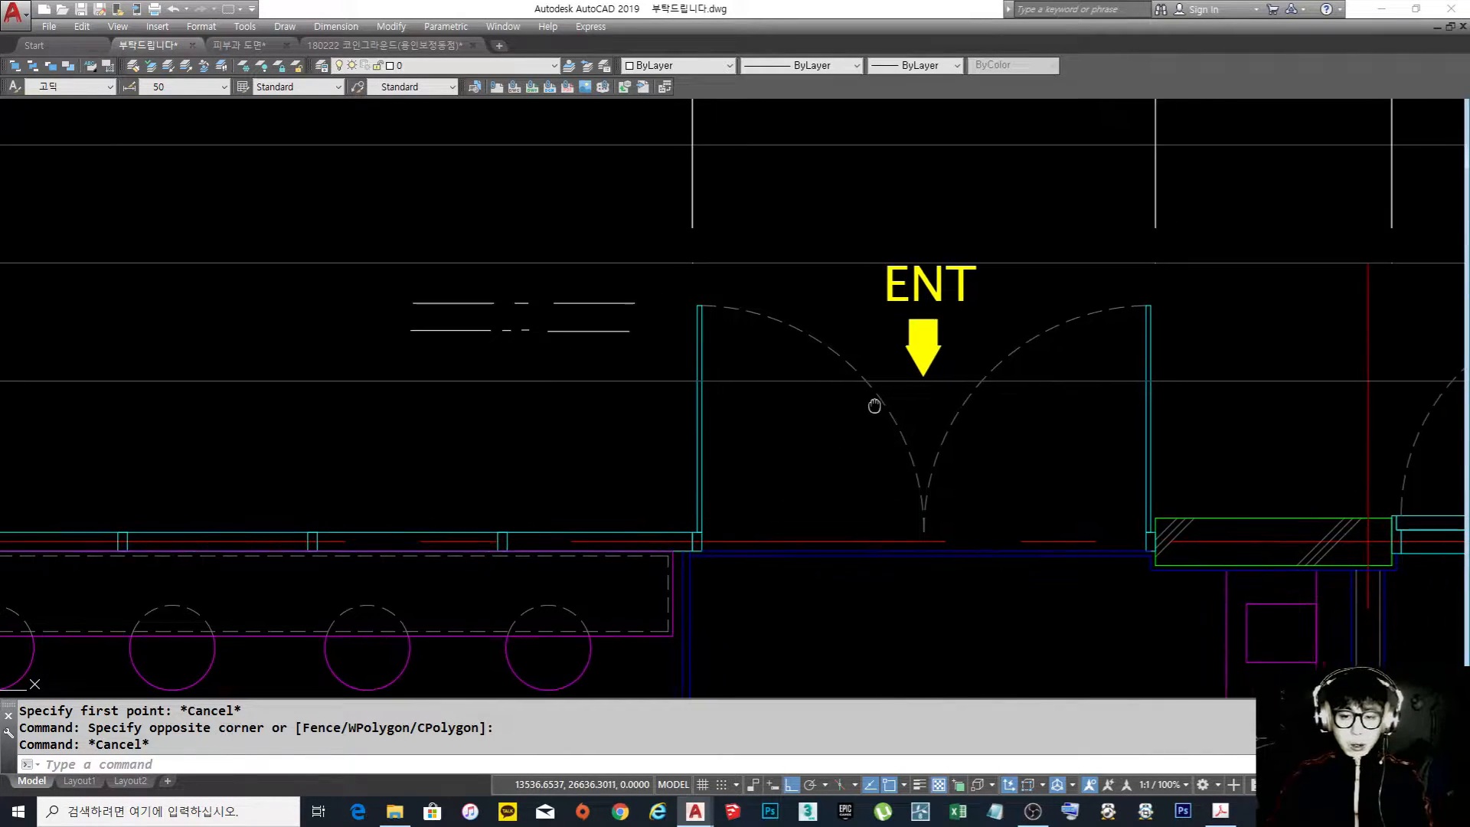
Erase both chain line sample rows left of the entrance doors
scroll(474, 344, "up", 4)
type("e")
key("Return")
left_click(516, 375)
left_click(328, 322)
left_click(547, 332)
left_click(338, 277)
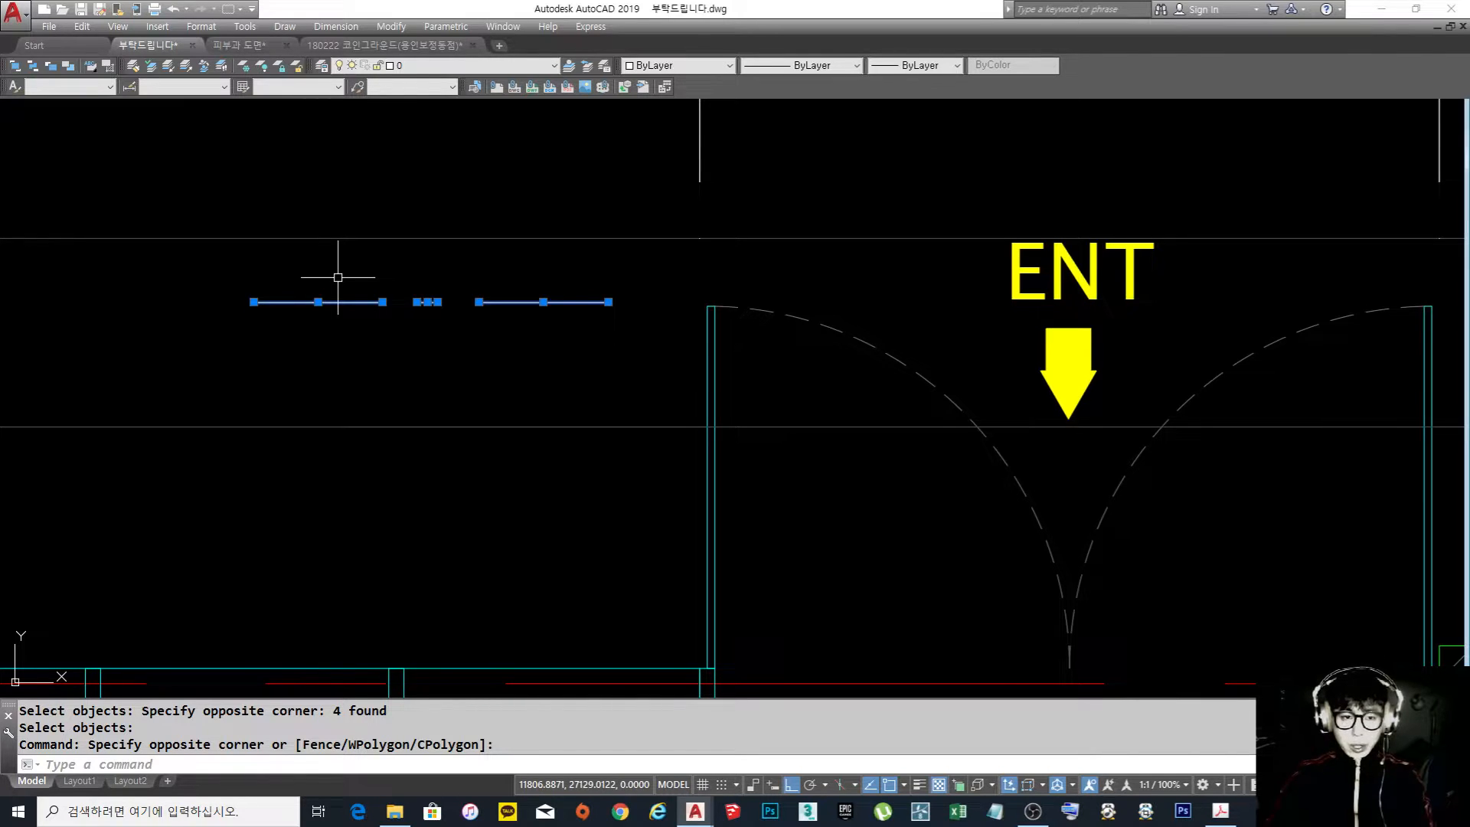
key("Escape")
type("e")
key("Return")
left_click(296, 273)
left_click(525, 342)
Inspect the left entrance door's swing arc and compare it with the neighbouring door arcs
scroll(630, 306, "down", 2)
scroll(602, 374, "up", 2)
left_click(676, 407)
left_click(632, 295)
scroll(633, 296, "down", 2)
middle_click_drag(633, 295, 573, 300)
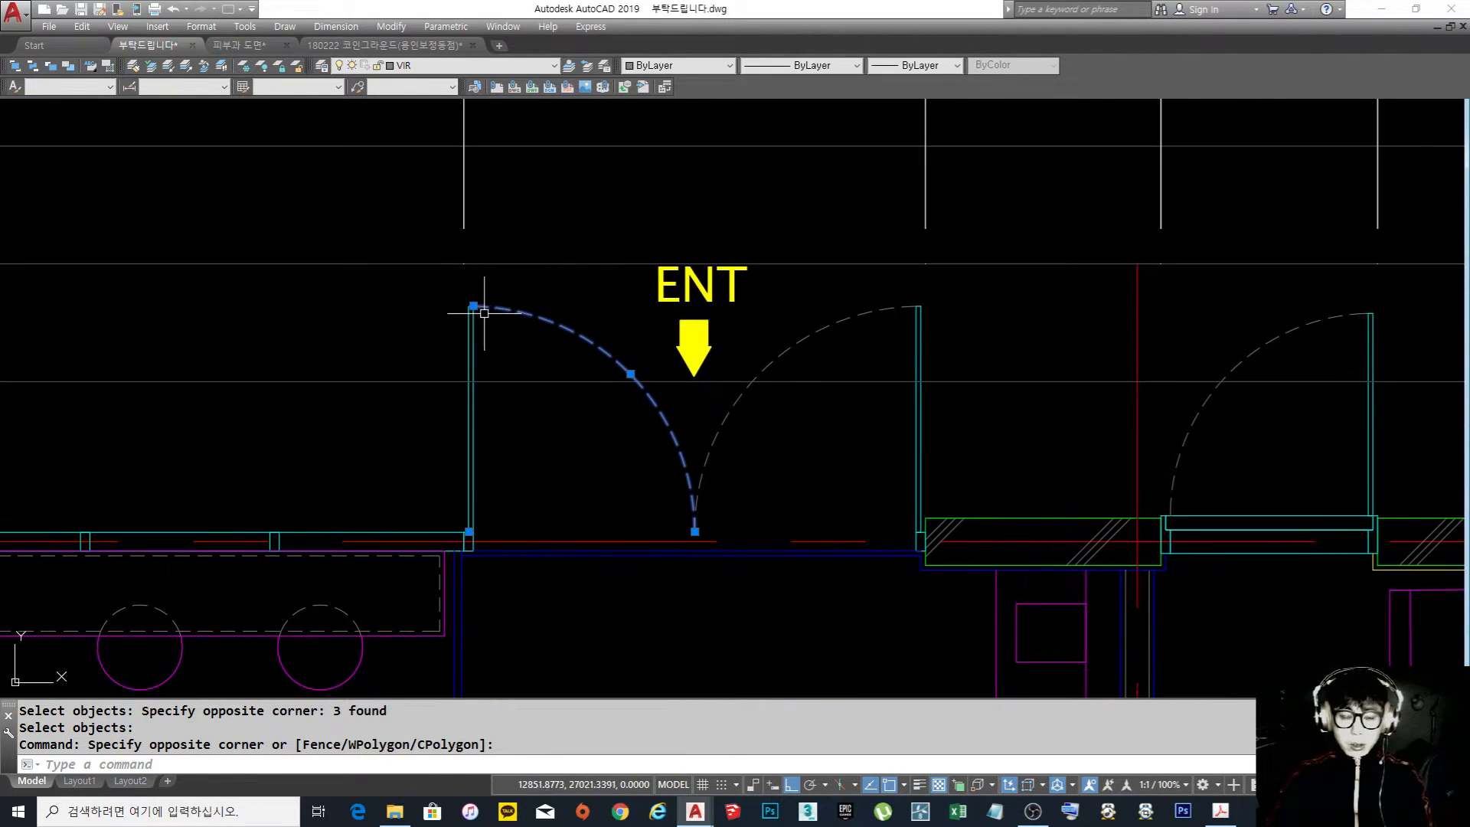
scroll(725, 395, "down", 3)
scroll(726, 392, "up", 3)
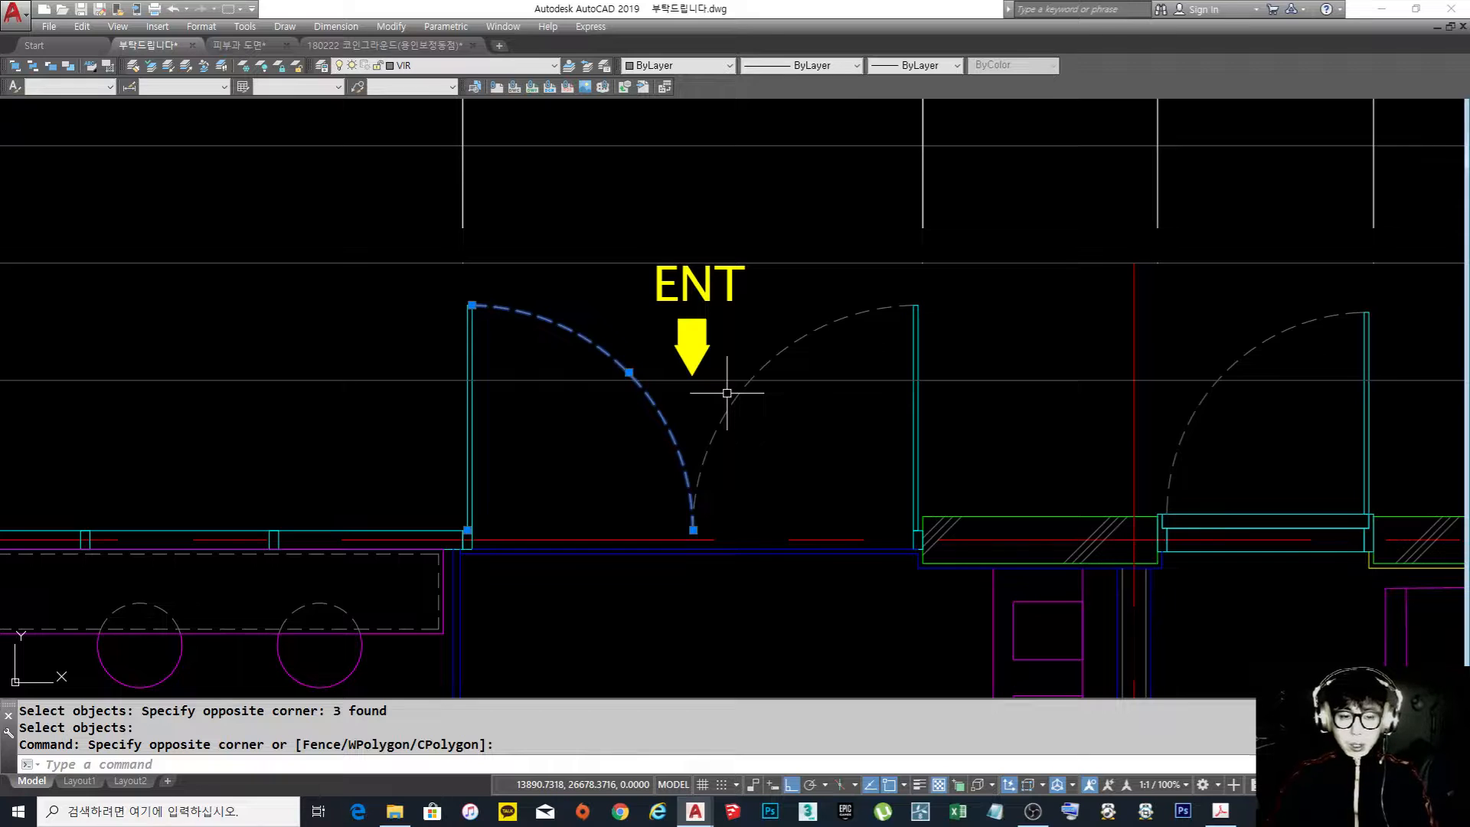
key("Escape")
Review the whole floor plan and compare its entrance area with the ceiling plan on the neighbouring sheet
scroll(727, 391, "down", 4)
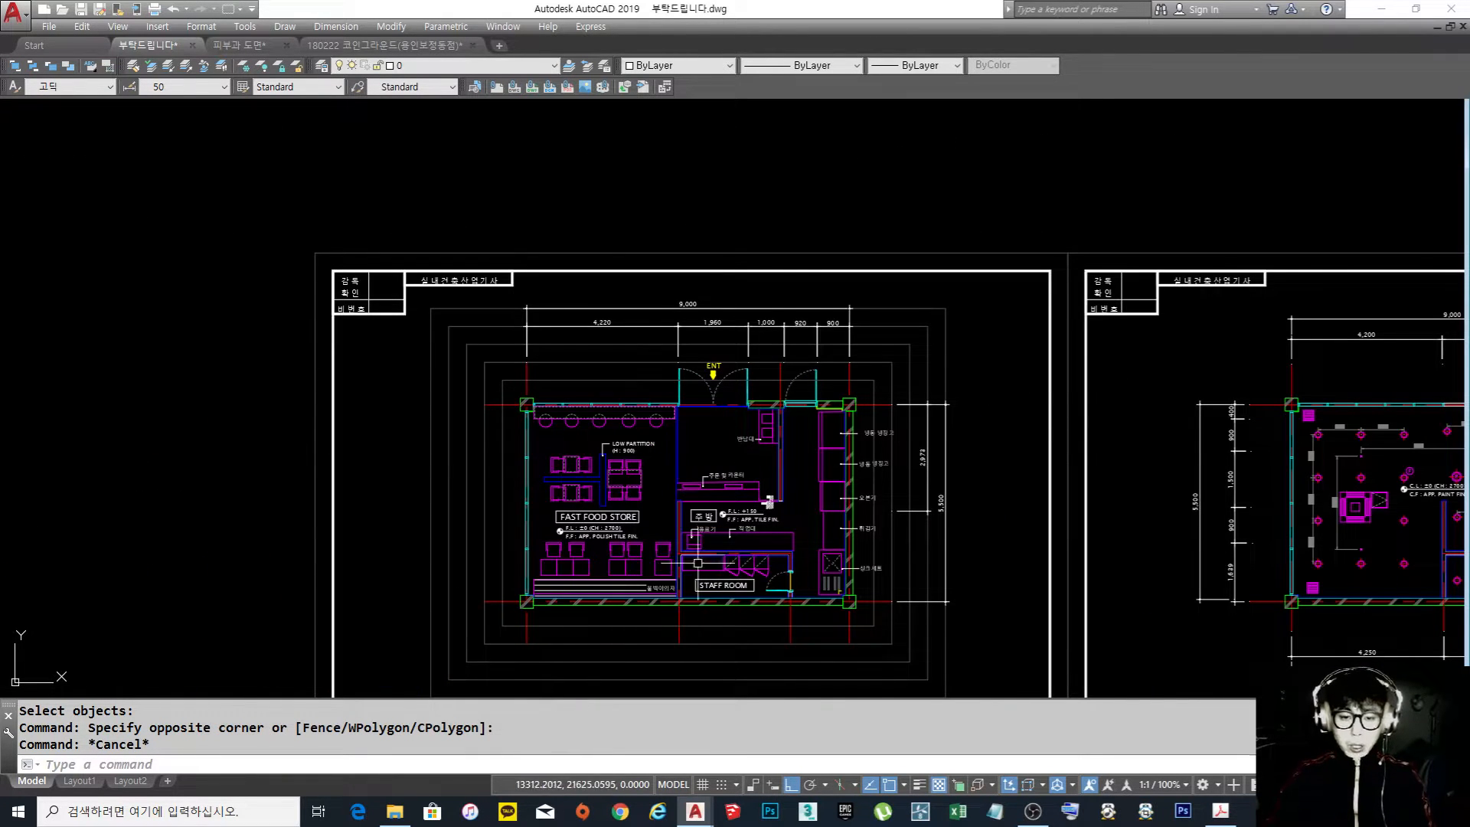
scroll(660, 528, "up", 2)
middle_click_drag(675, 514, 657, 506)
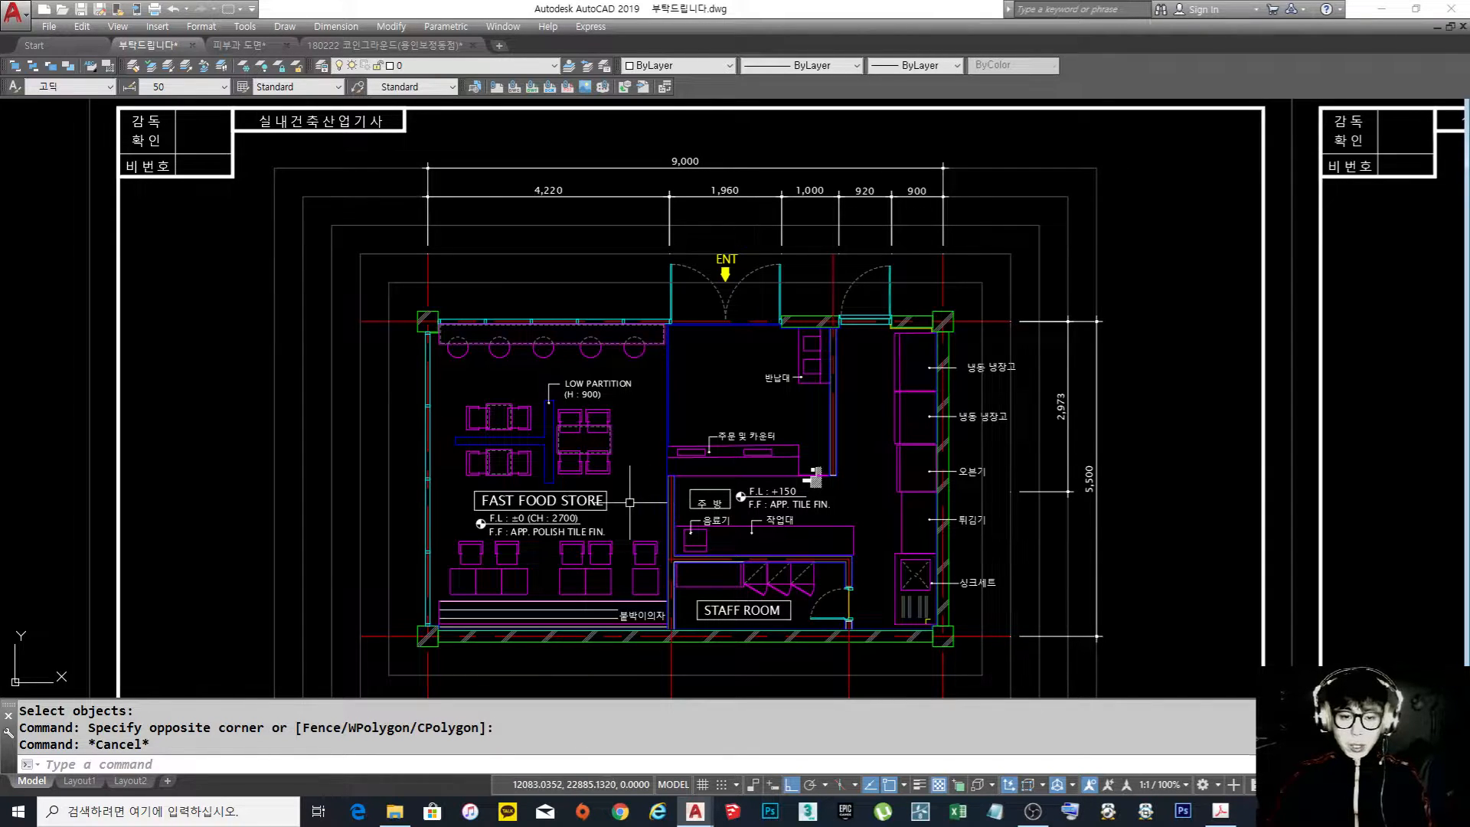
middle_click_drag(1095, 456, 264, 440)
middle_click_drag(1127, 435, 959, 424)
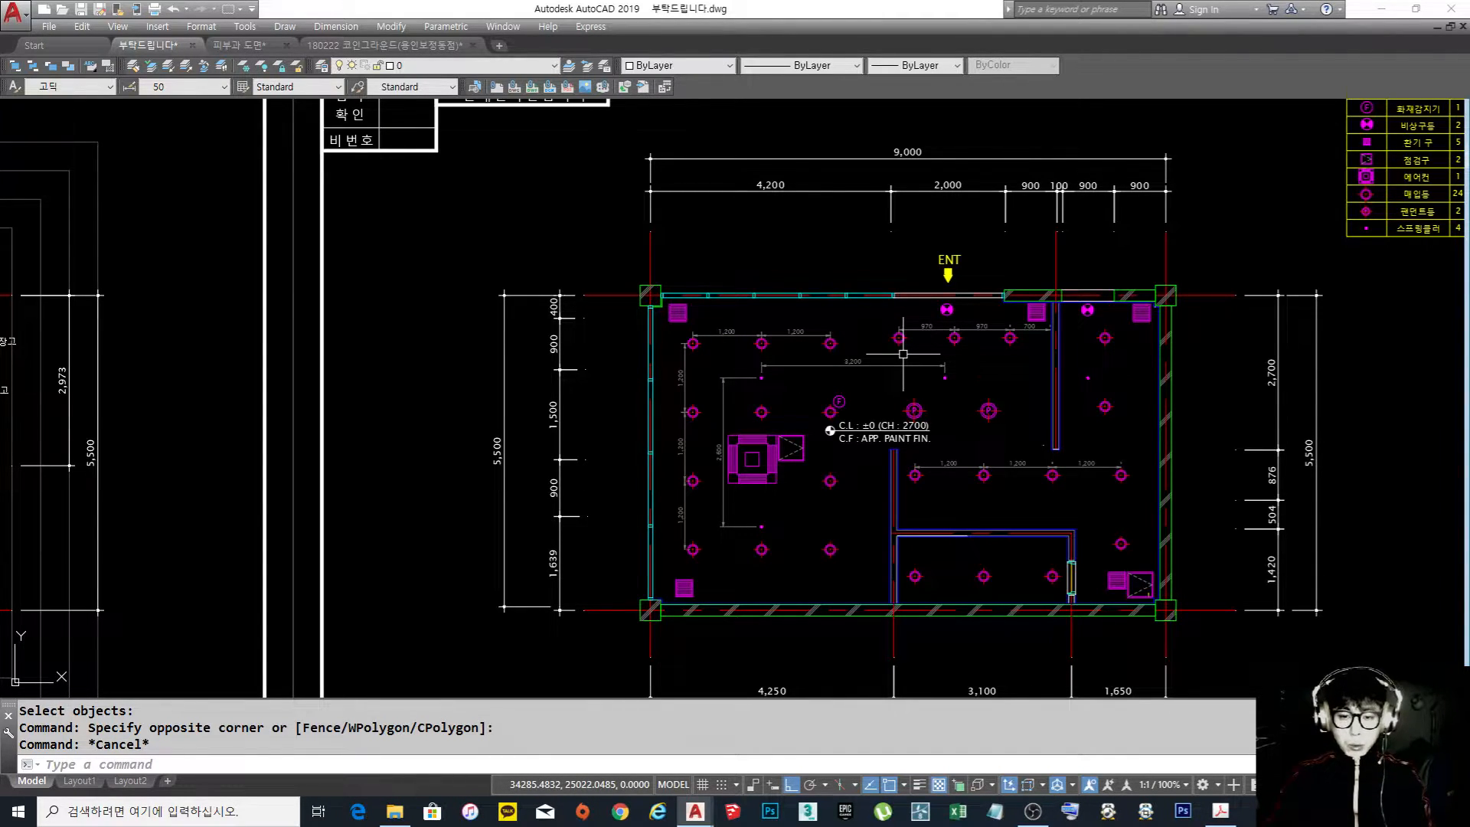
middle_click_drag(694, 356, 1098, 452)
Set the linetype of the left entrance door's swing arc to CENTER
scroll(1087, 444, "down", 4)
scroll(673, 368, "up", 6)
scroll(754, 452, "up", 4)
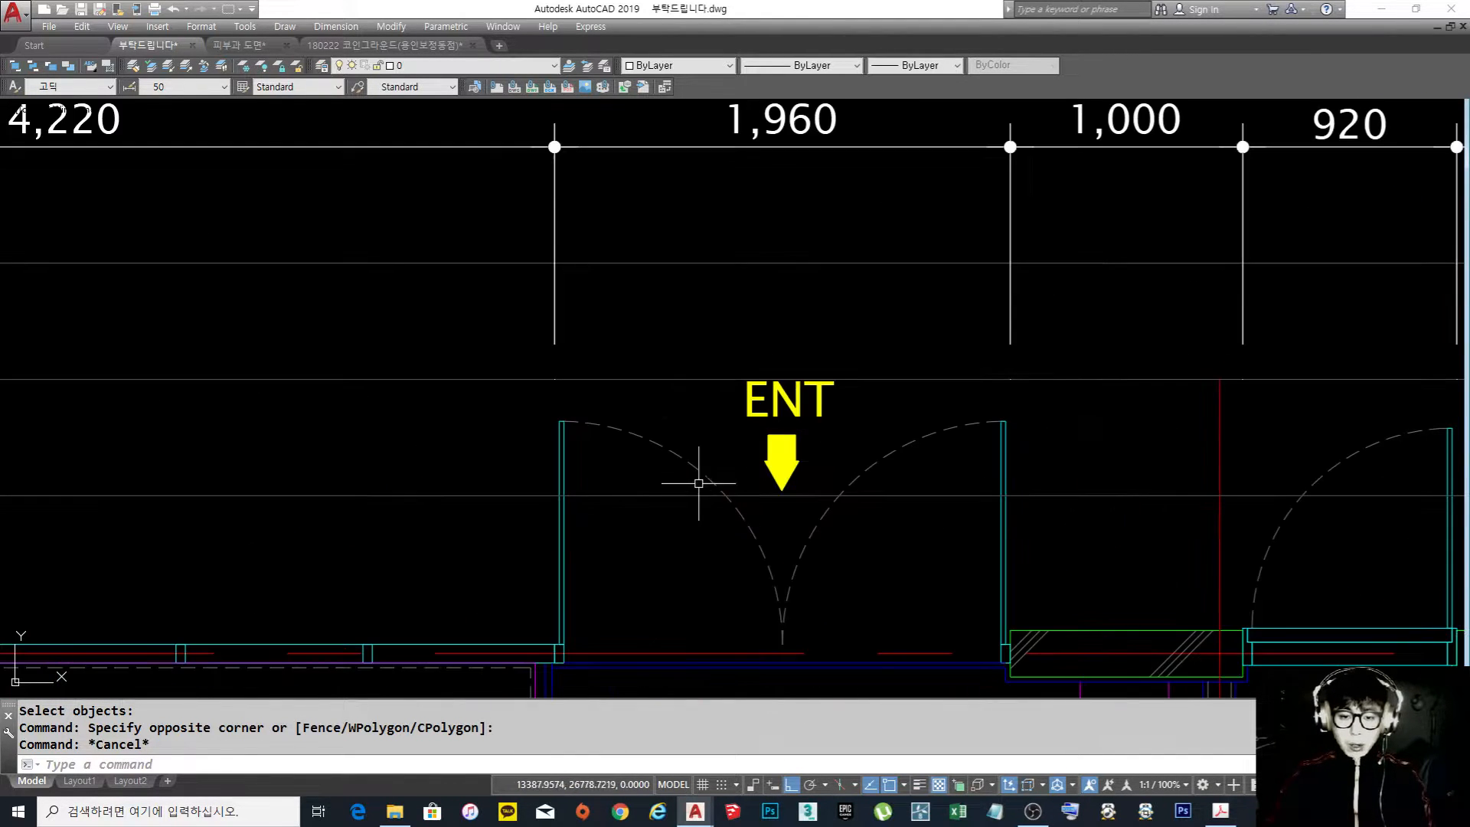
left_click(714, 490)
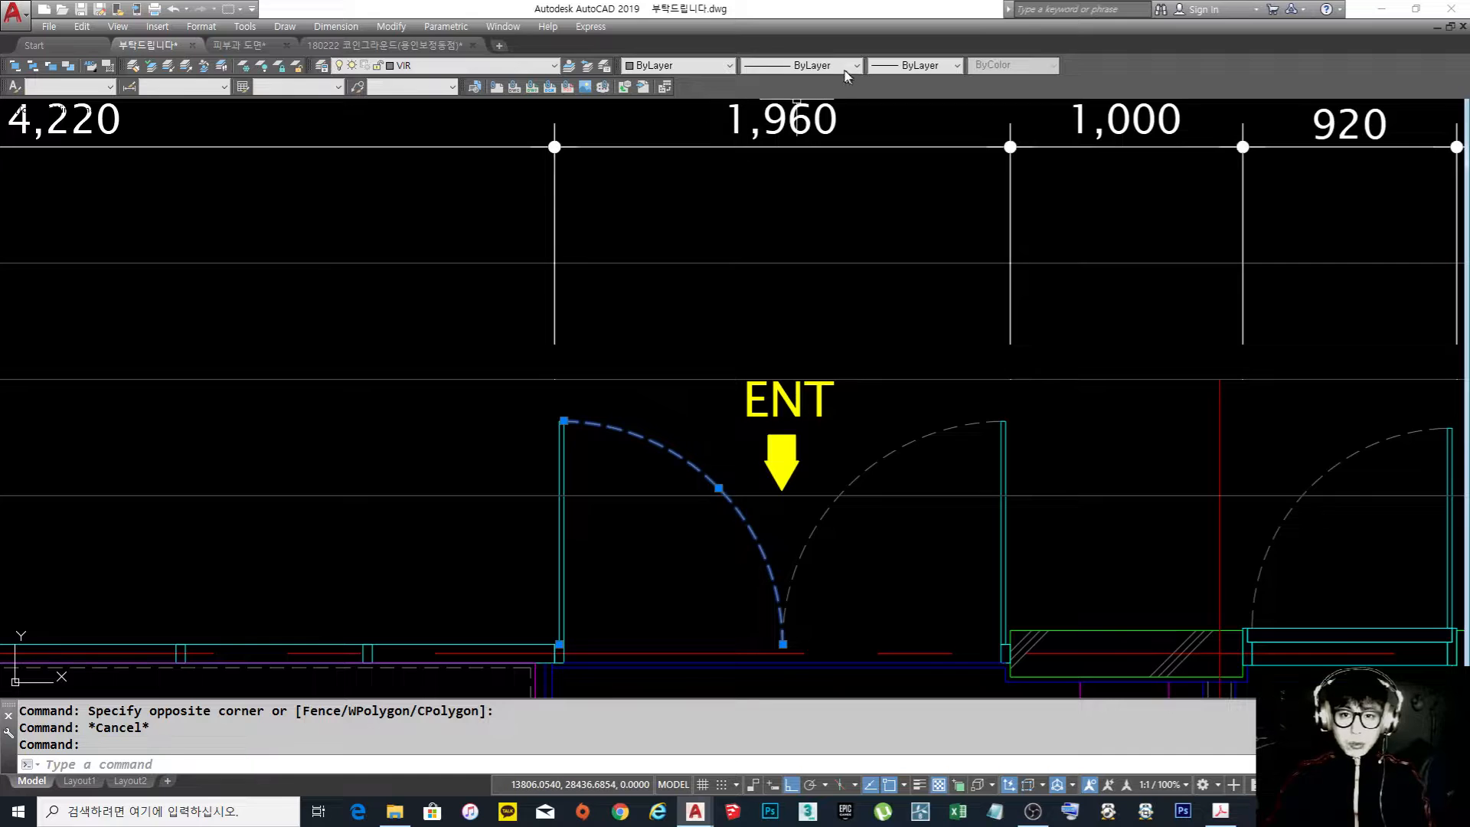
left_click(812, 69)
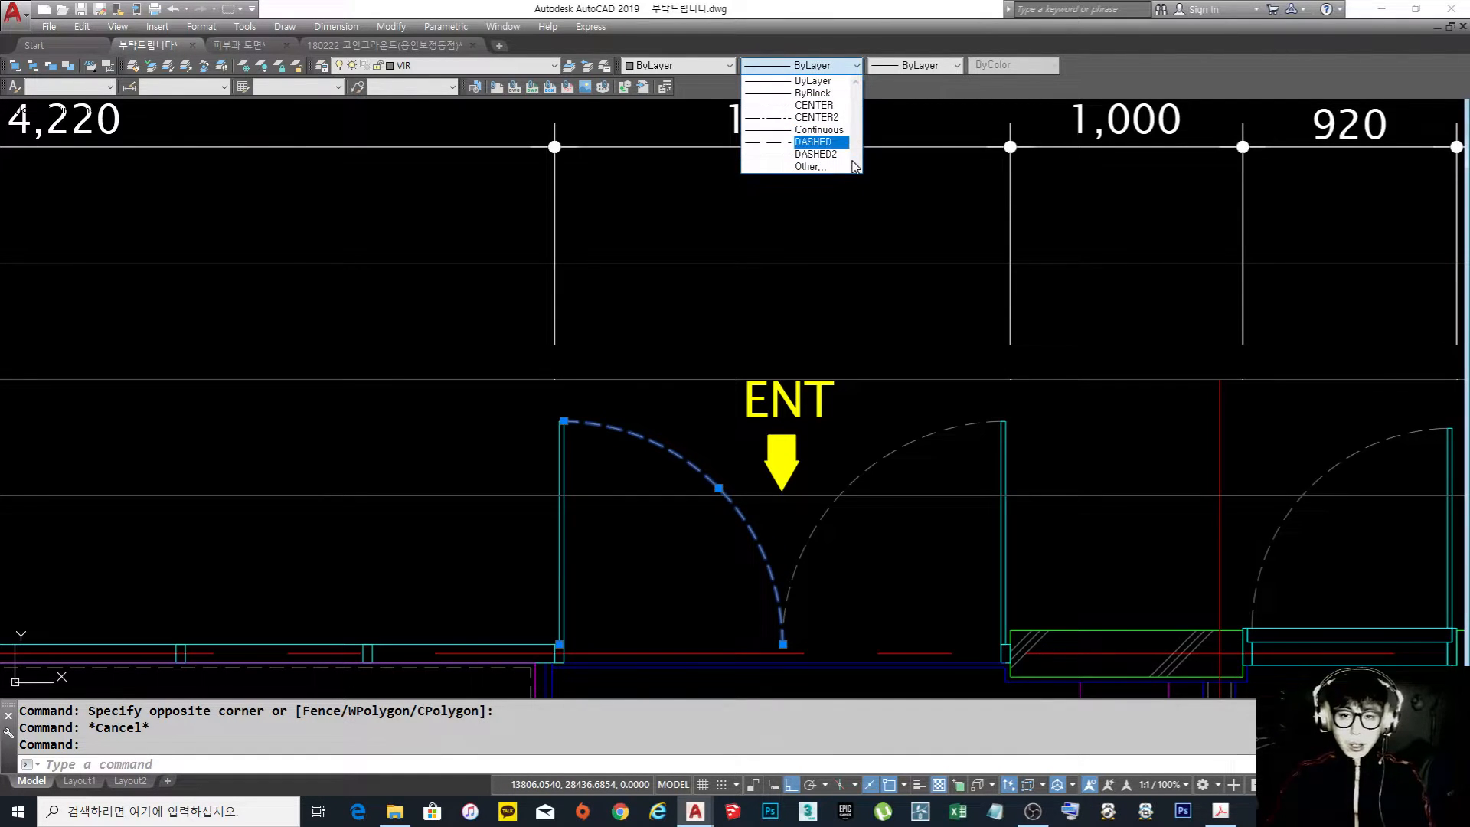
left_click(814, 105)
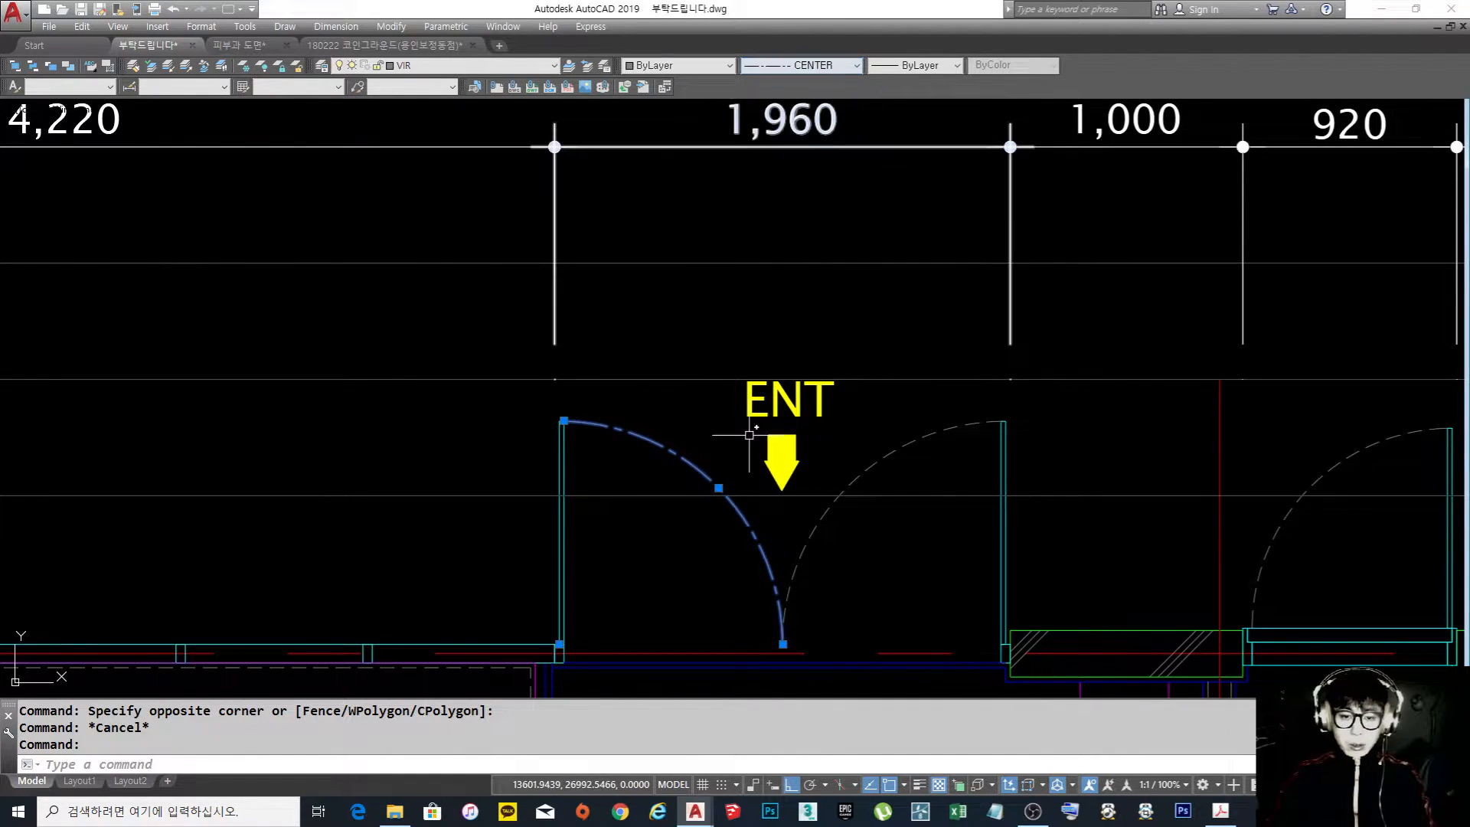
key("Escape")
Examine how the changed swing arc reads within the whole floor plan, and look over the ceiling plan beside it
scroll(712, 485, "down", 5)
scroll(713, 380, "up", 4)
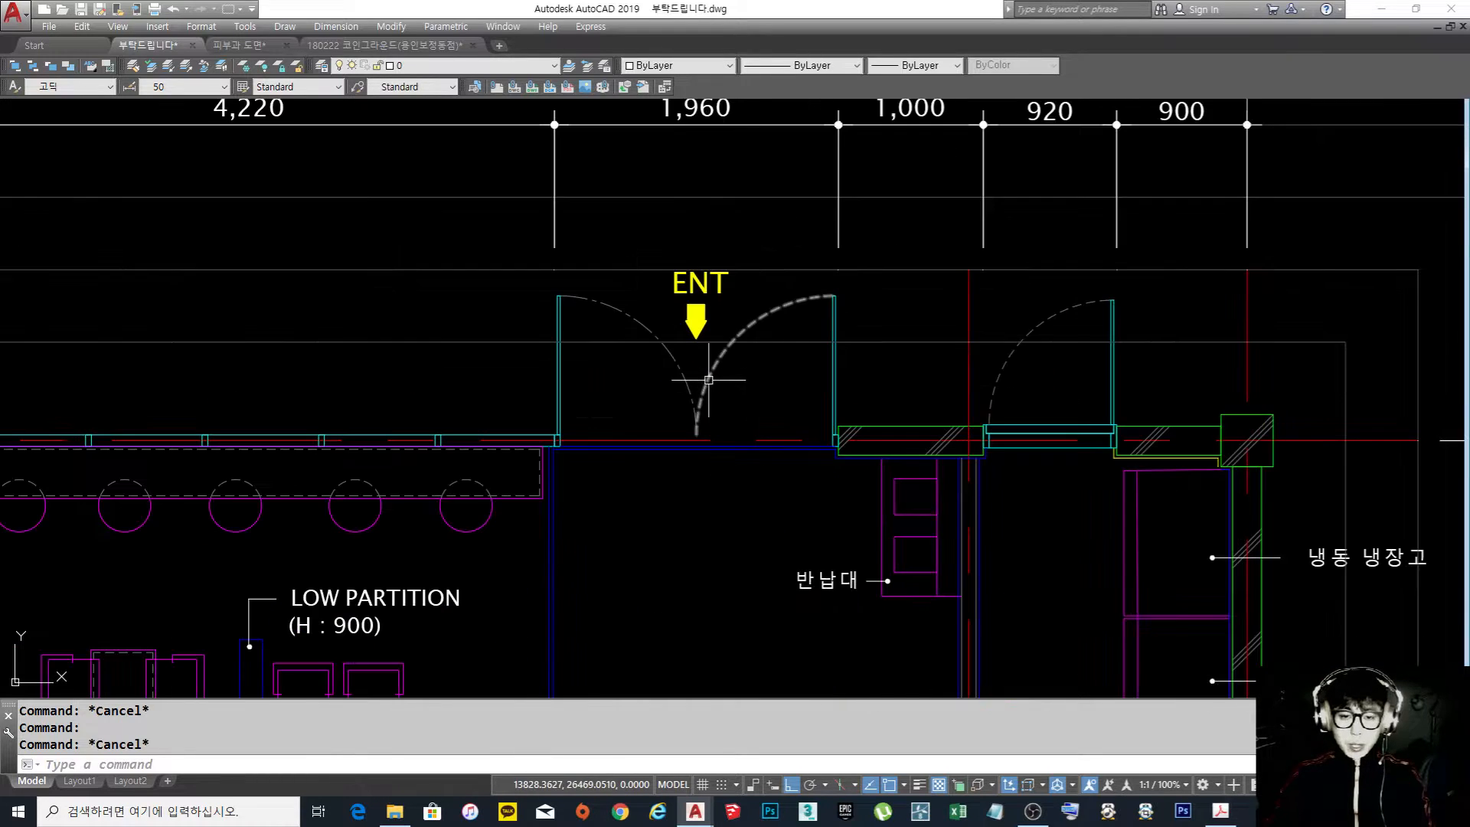
scroll(712, 360, "down", 4)
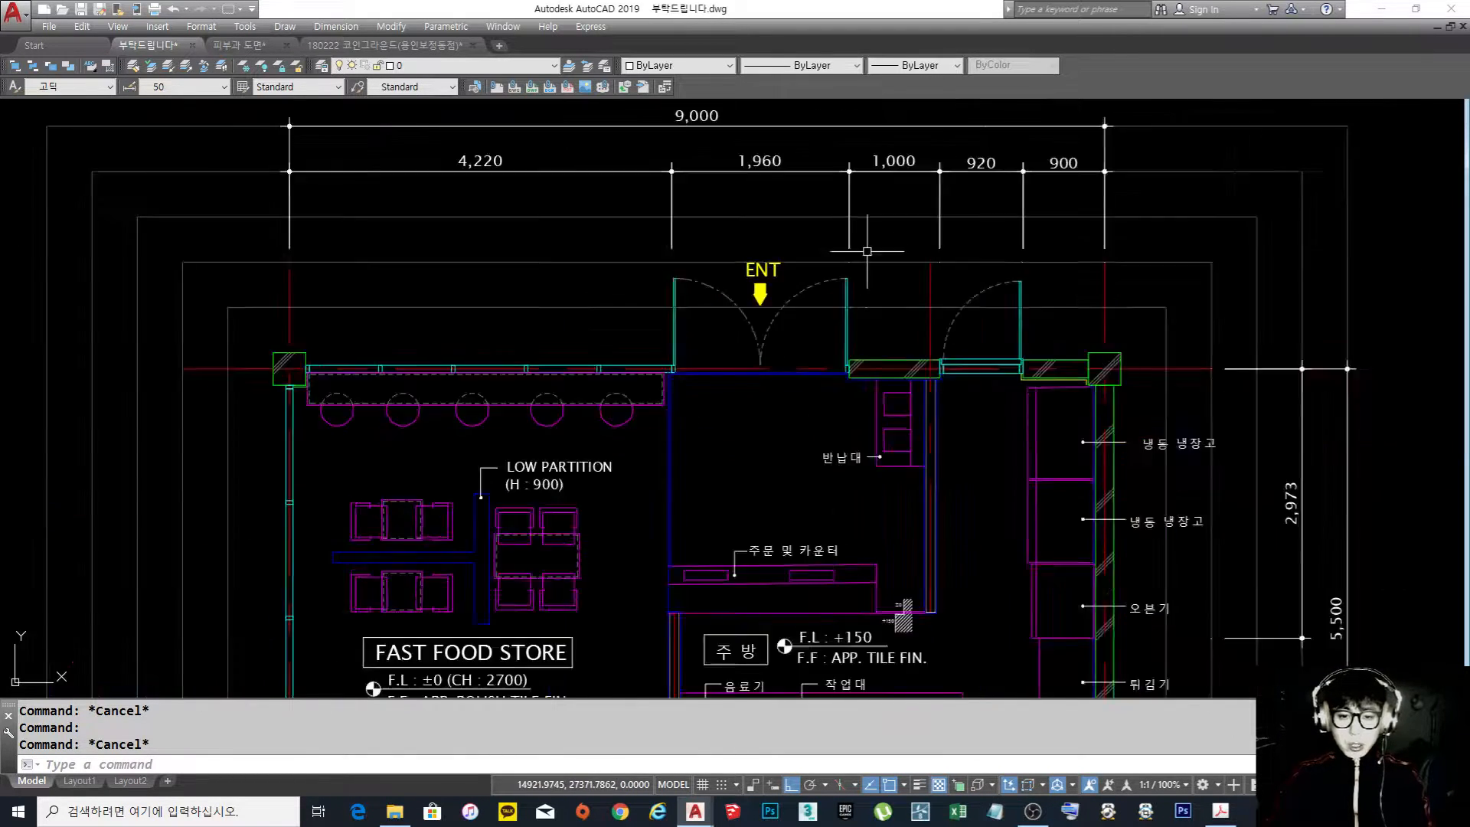
mouse_move(812, 353)
middle_mouse_down()
mouse_move(711, 349)
mouse_move(725, 363)
middle_mouse_up()
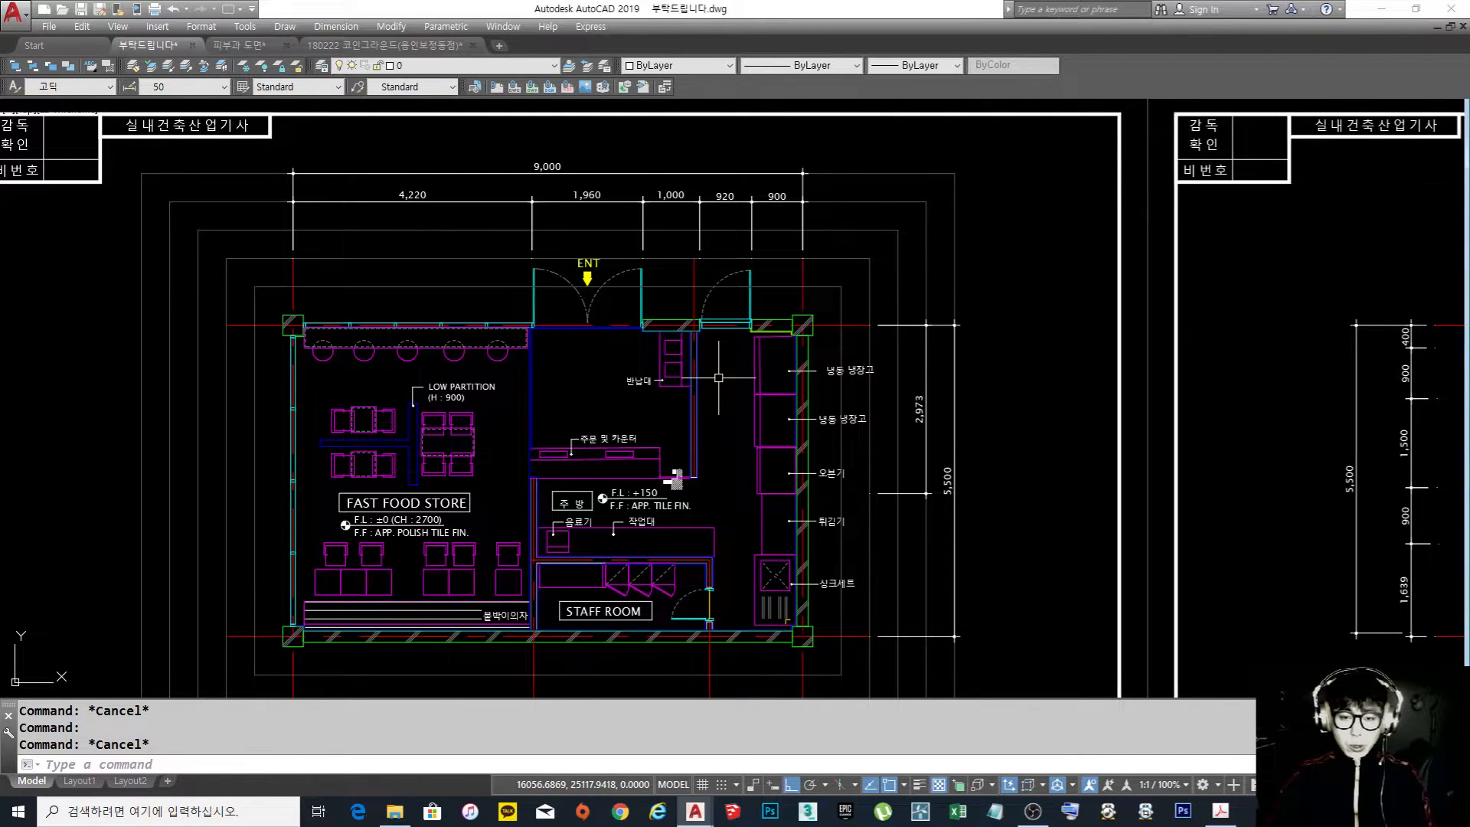
scroll(718, 377, "up", 4)
scroll(718, 377, "down", 4)
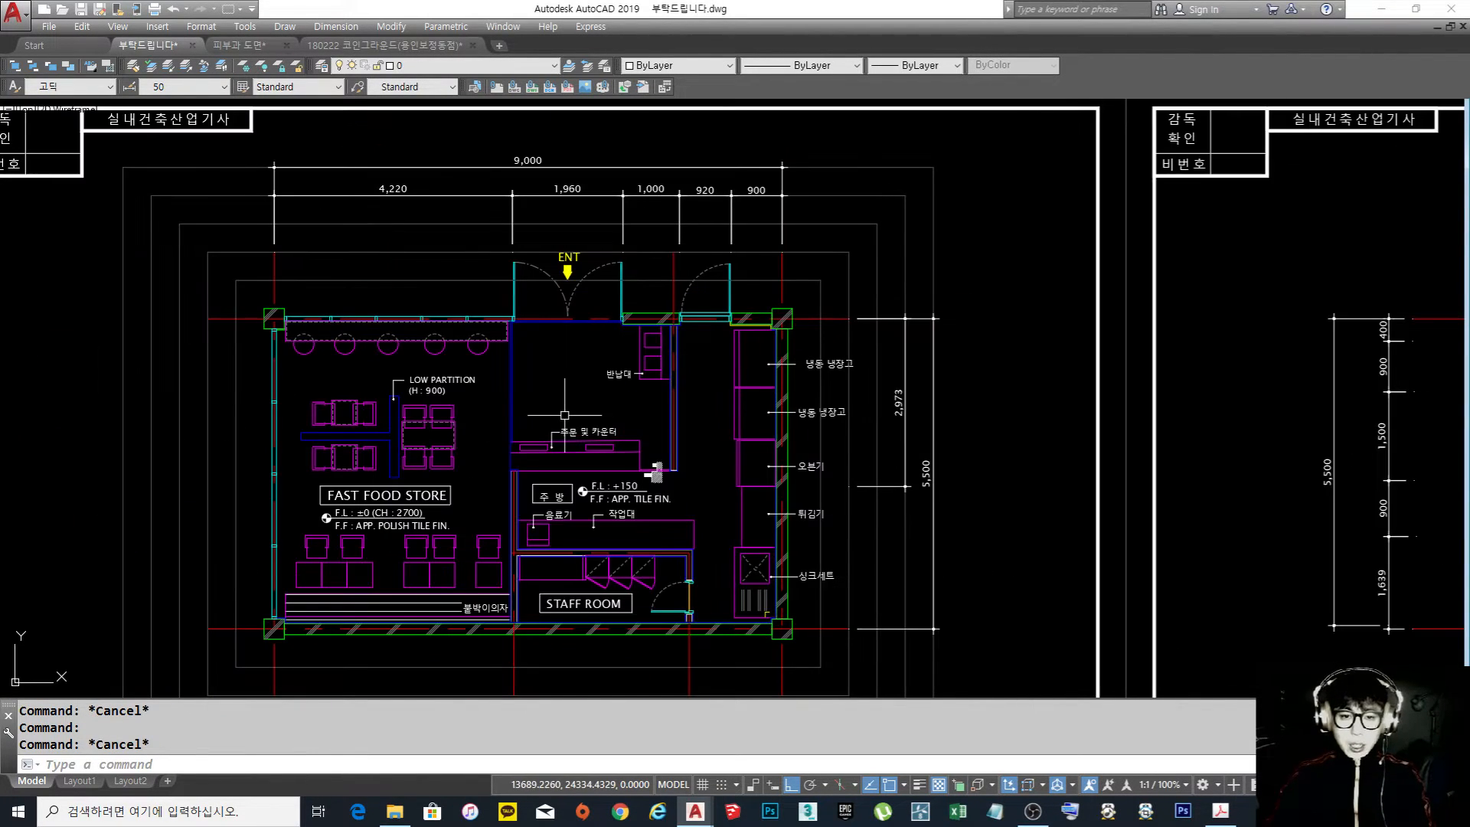
middle_click_drag(586, 424, 578, 418)
scroll(528, 288, "up", 2)
scroll(613, 306, "down", 2)
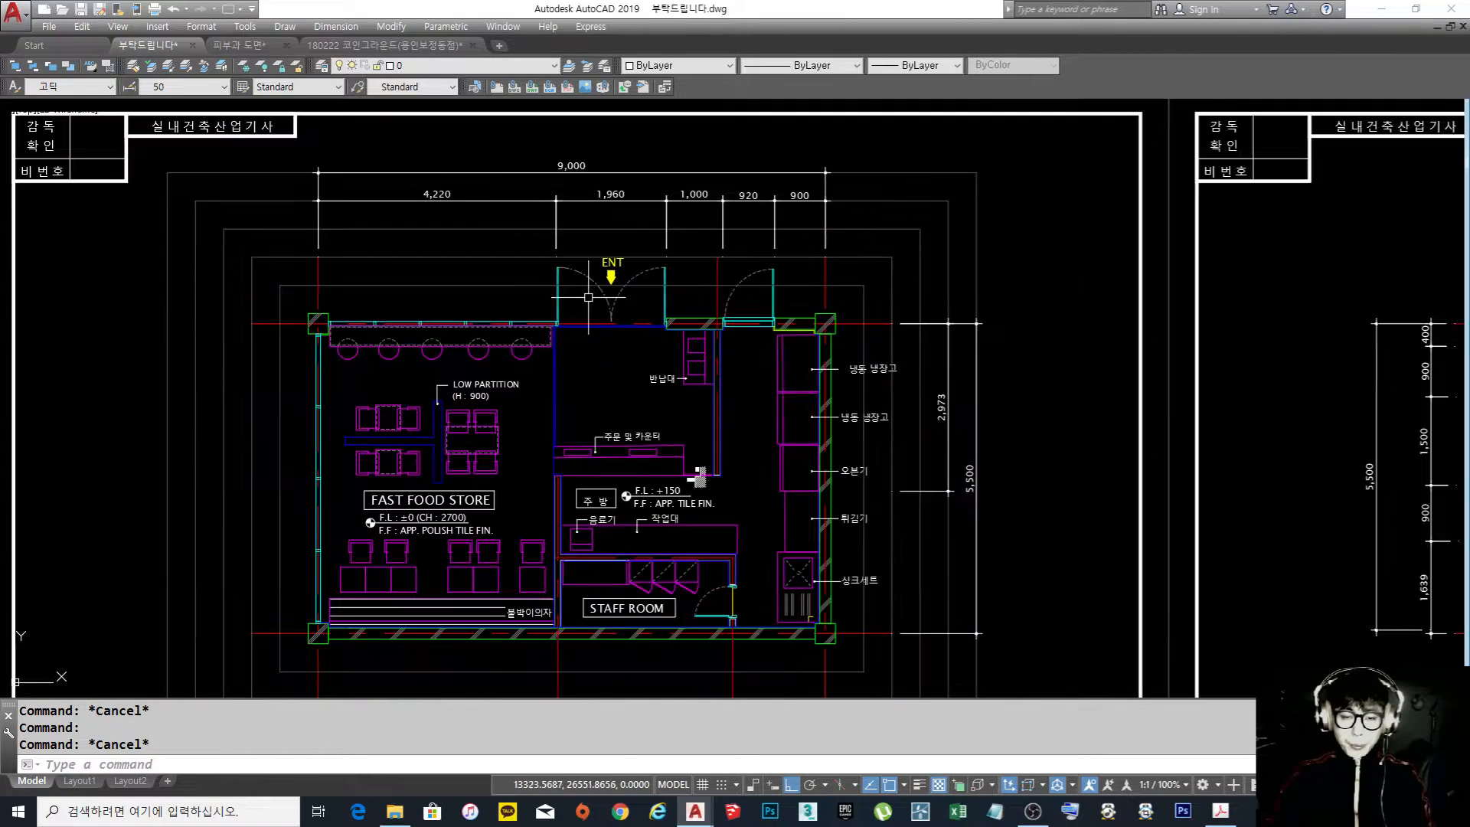
middle_click_drag(640, 360, 657, 344)
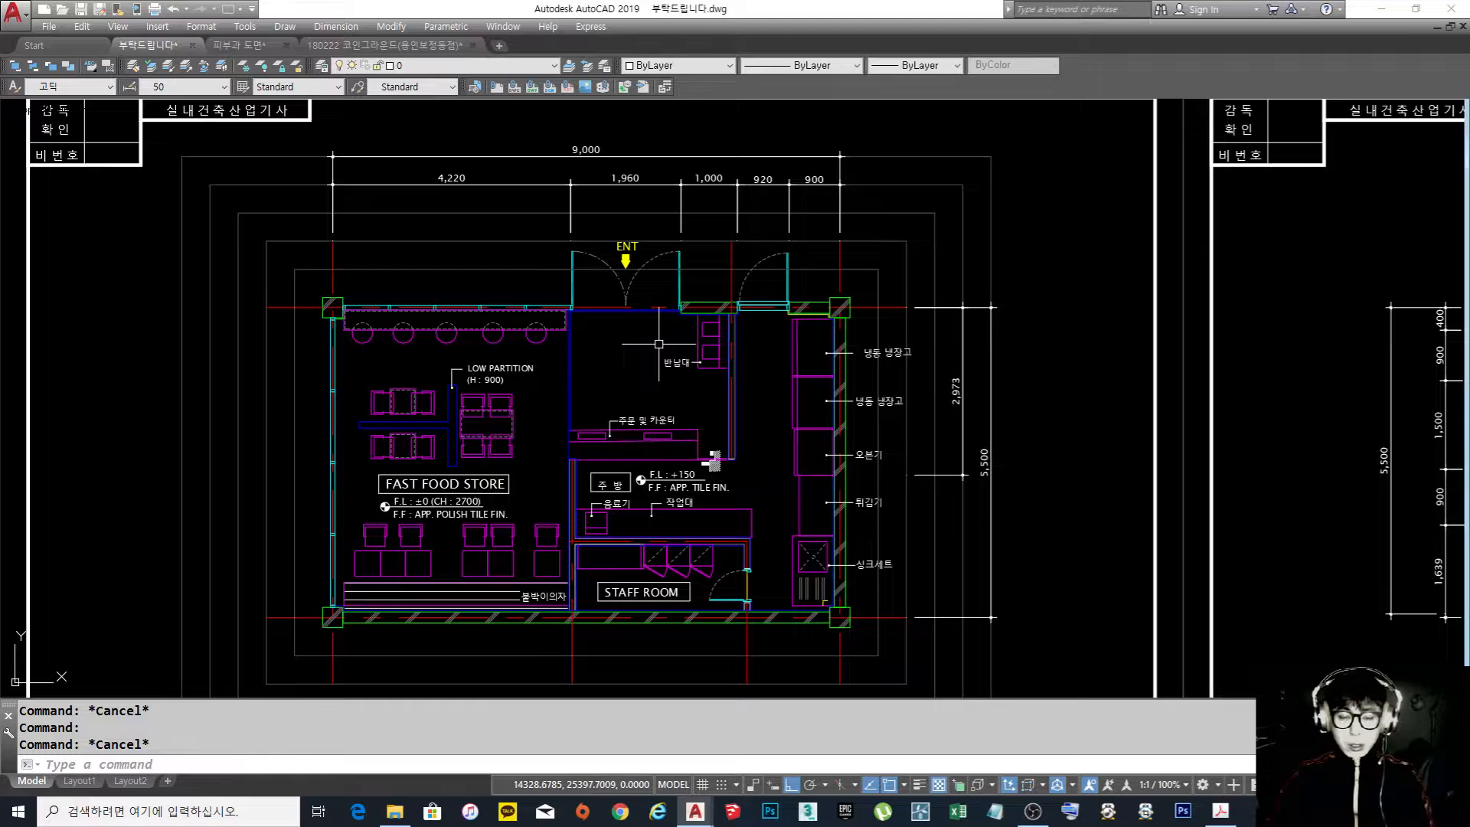
middle_click_drag(731, 358, 613, 338)
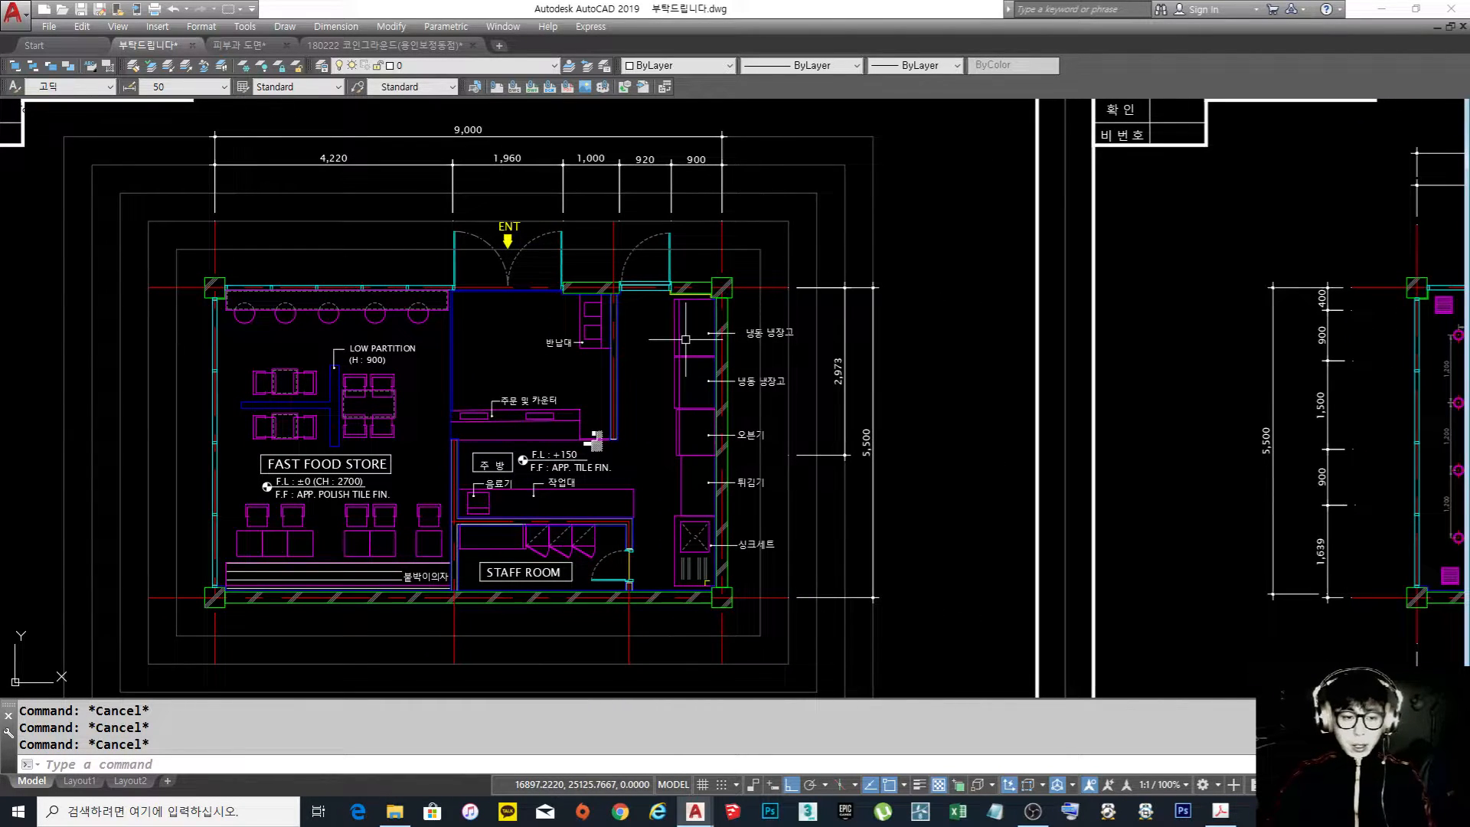
middle_click_drag(595, 440, 615, 440)
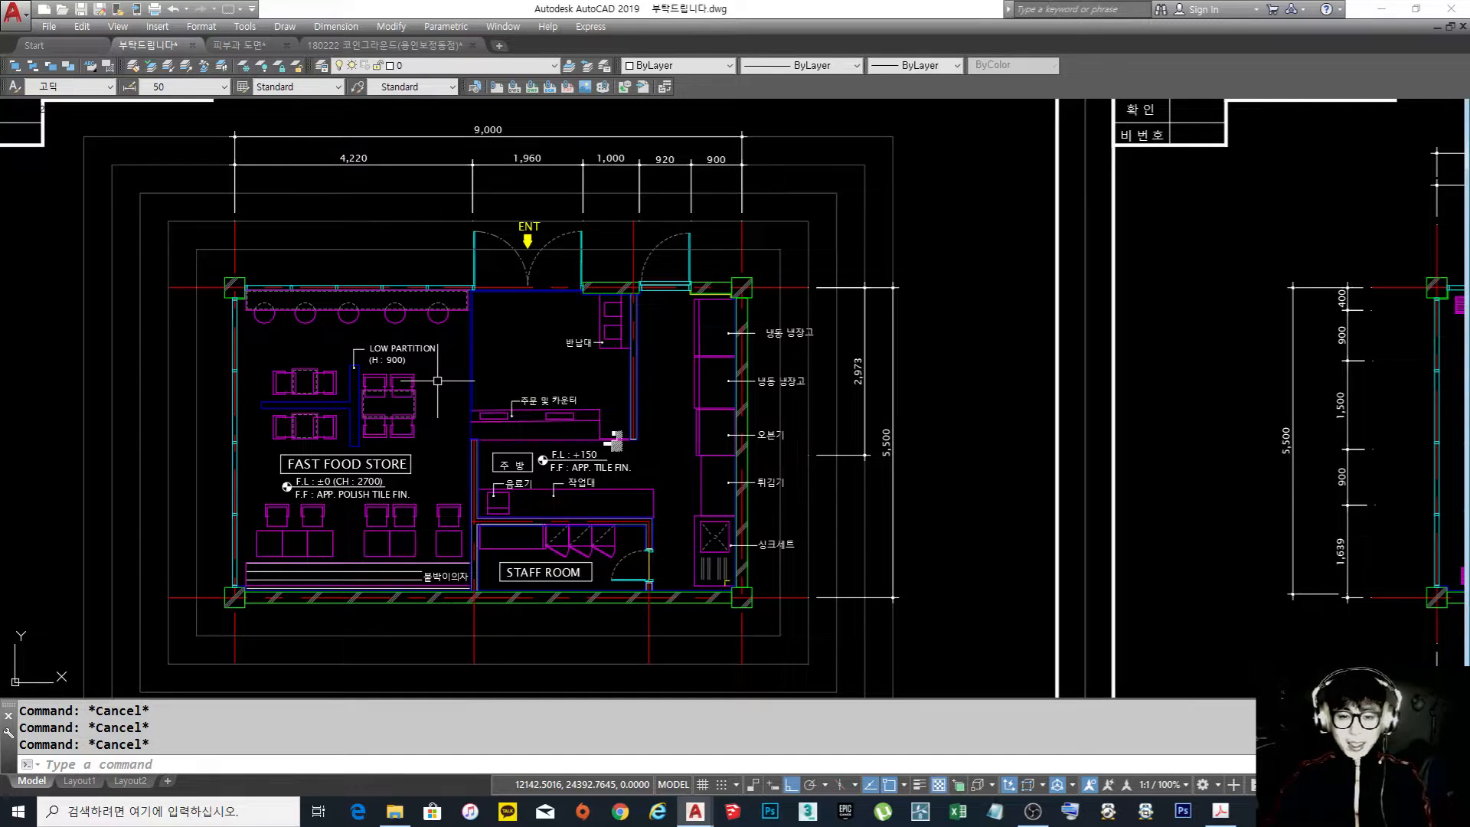
scroll(615, 440, "down", 2)
middle_click_drag(840, 401, 335, 417)
middle_click_drag(593, 386, 984, 392)
middle_click_drag(1161, 333, 781, 336)
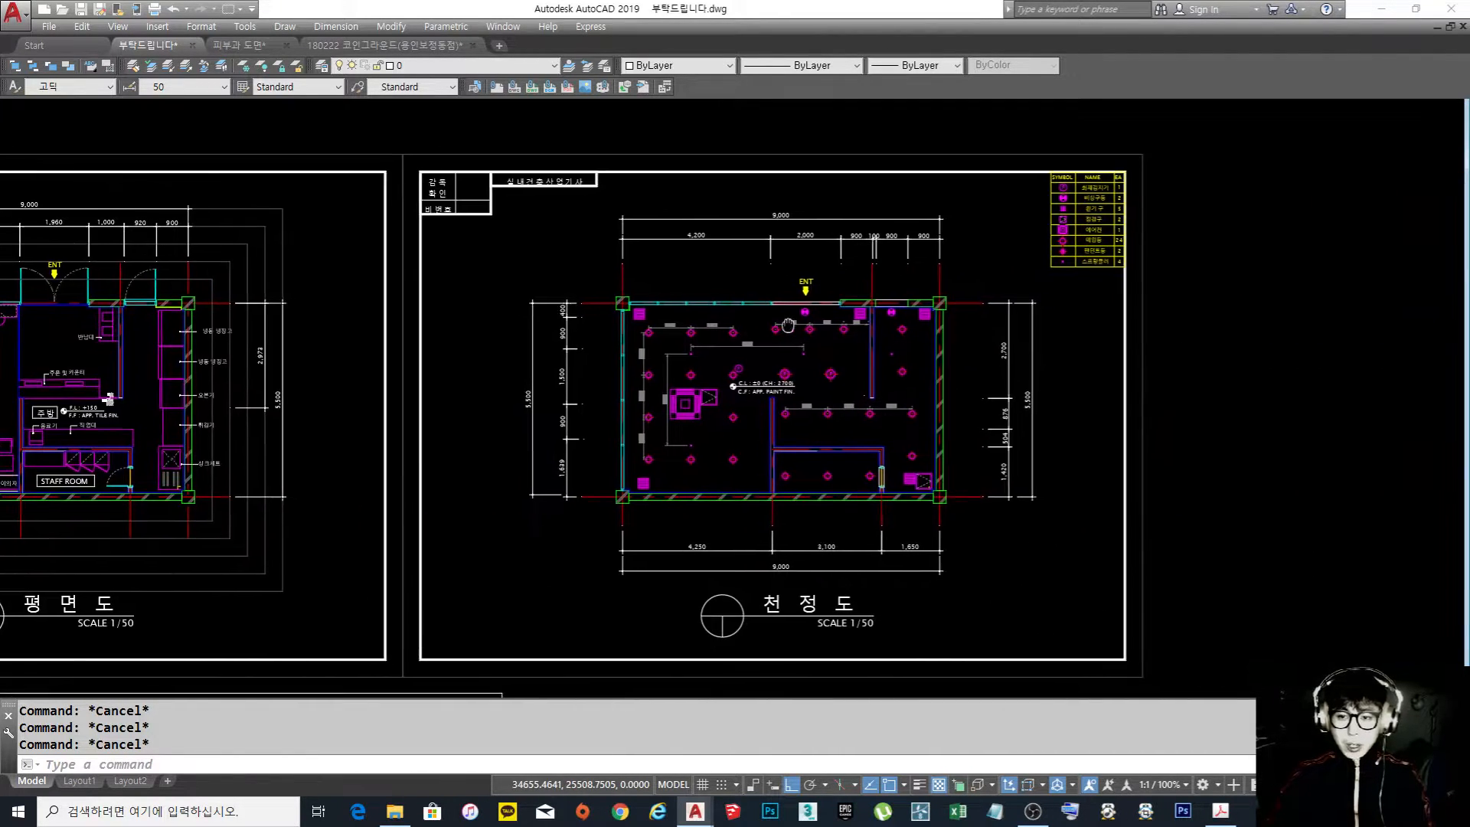
Move the ceiling plan's symbol legend from the sheet's upper right corner to its lower right corner, with Snap on and Ortho off
scroll(911, 413, "up", 2)
middle_click_drag(1041, 314, 865, 486)
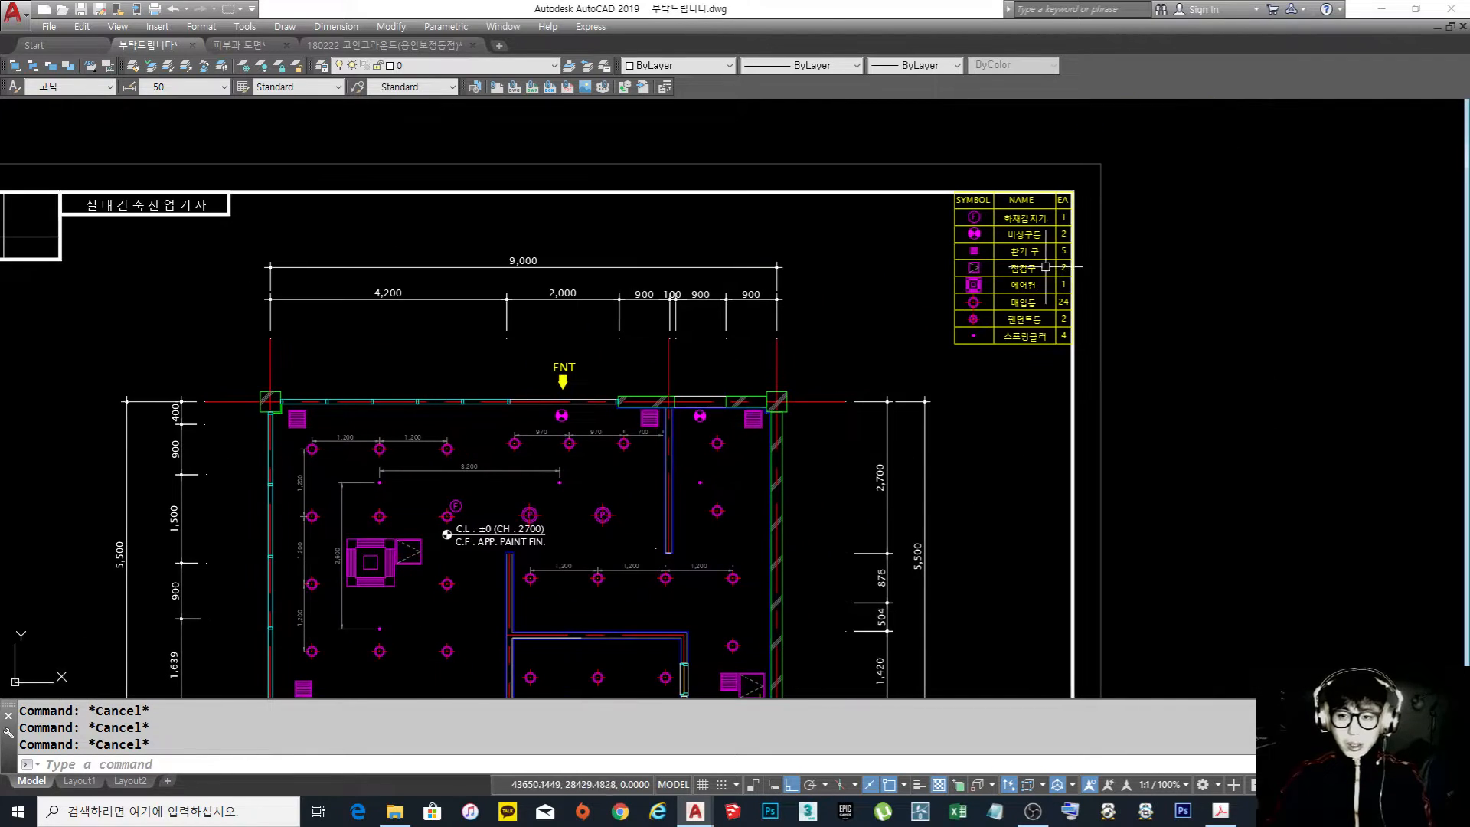
scroll(1049, 252, "up", 2)
type("m")
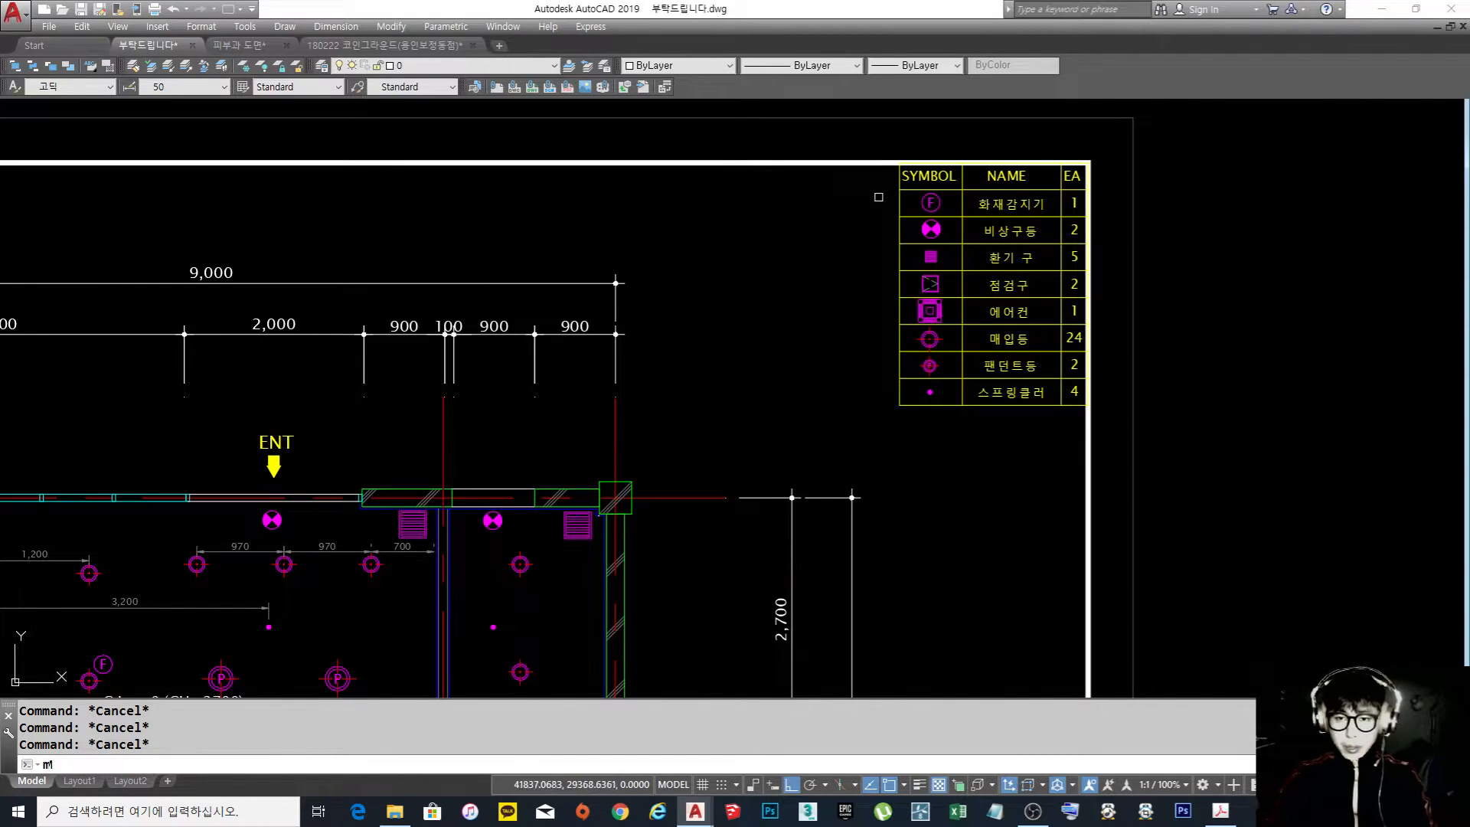
key("Return")
left_click(859, 134)
left_click(1142, 439)
key("space")
left_click(993, 268)
scroll(983, 374, "down", 5)
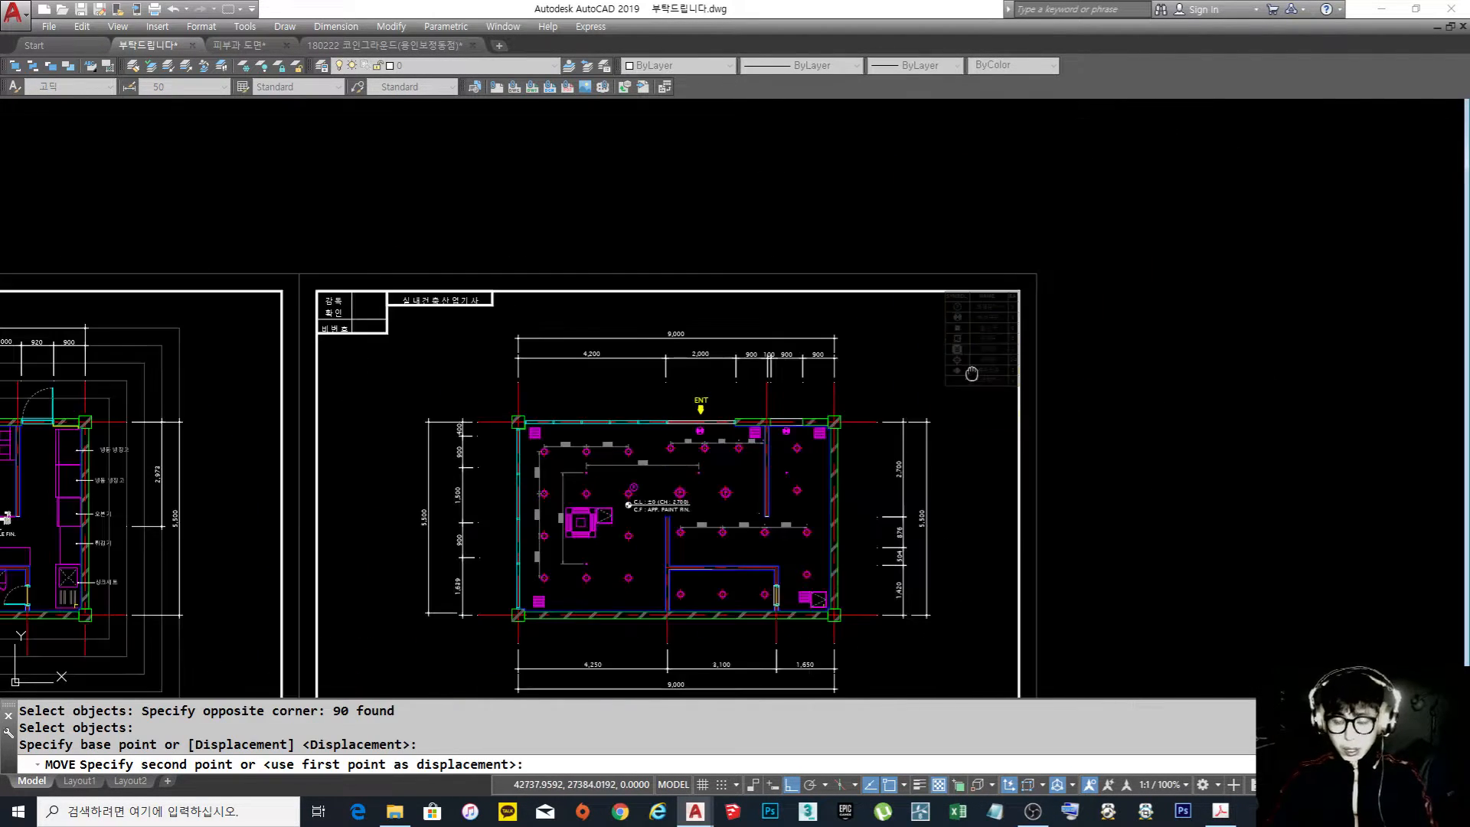
middle_click_drag(983, 375, 972, 301)
key("F9")
middle_click_drag(987, 444, 957, 343)
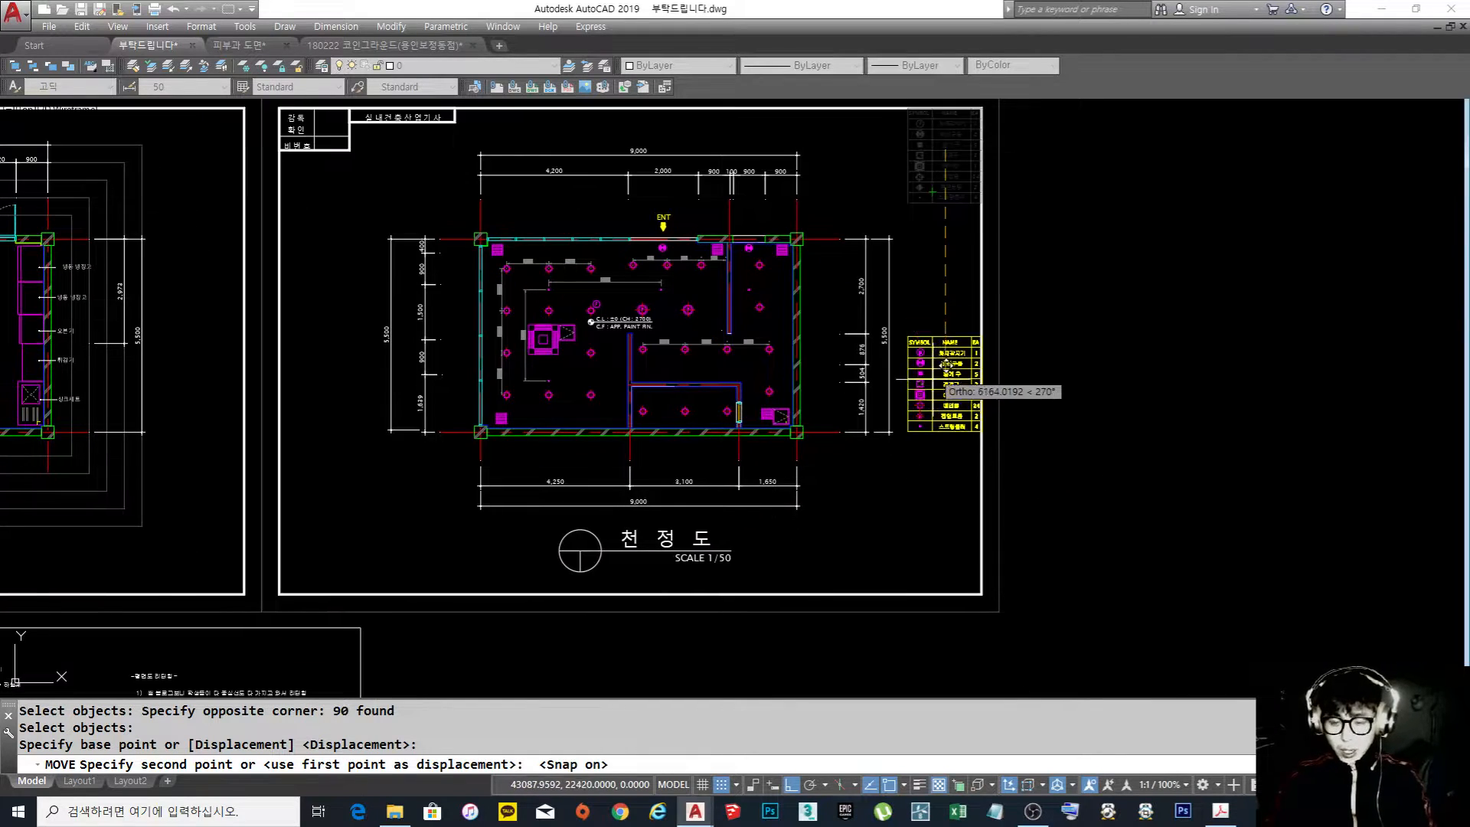
key("F8")
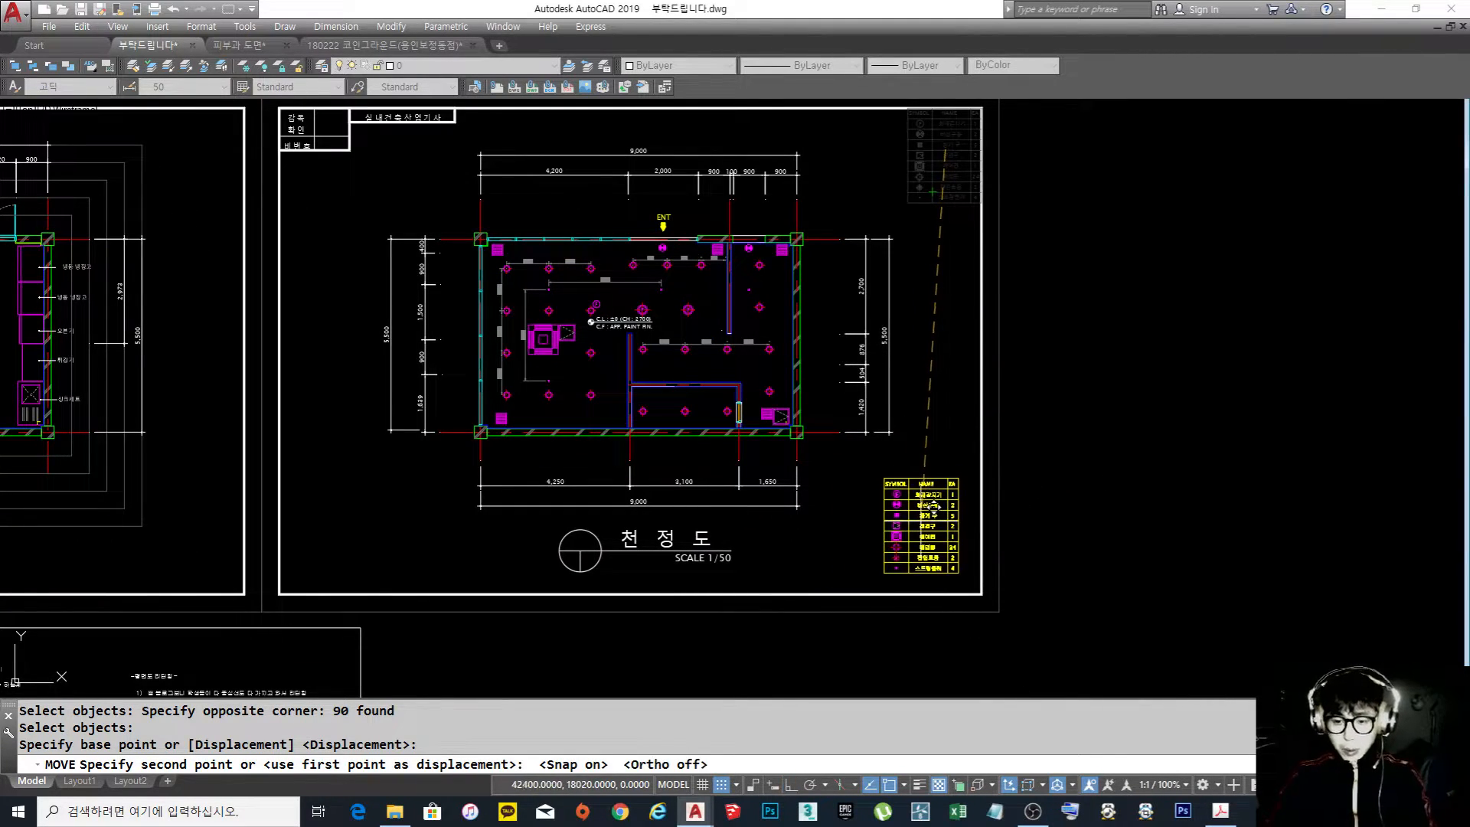
left_click(930, 511)
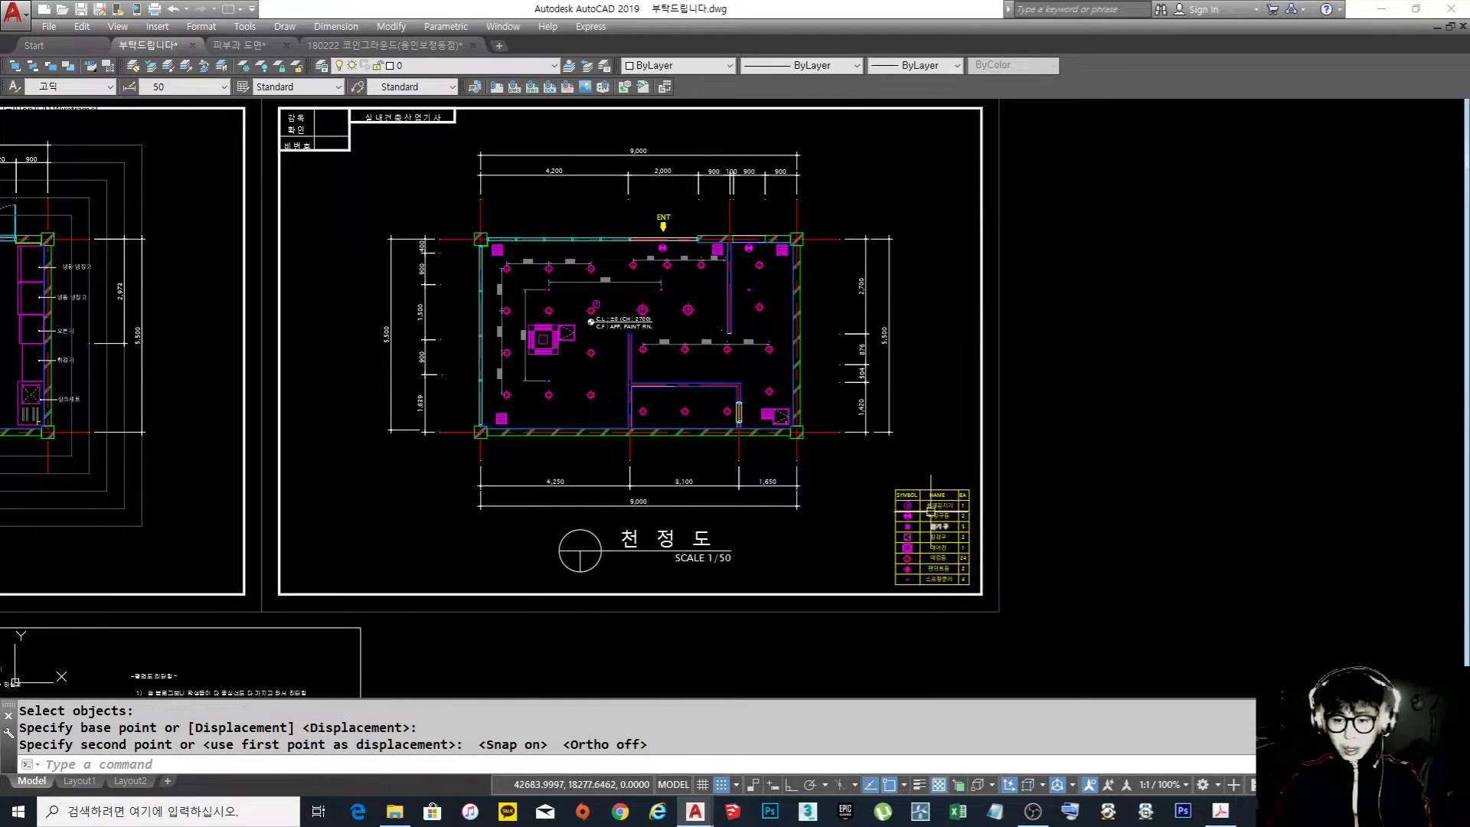
Copy the legend's 화재감지기 label to the empty space above the table's header row
scroll(931, 512, "up", 4)
left_click(937, 512)
type("co")
key("Return")
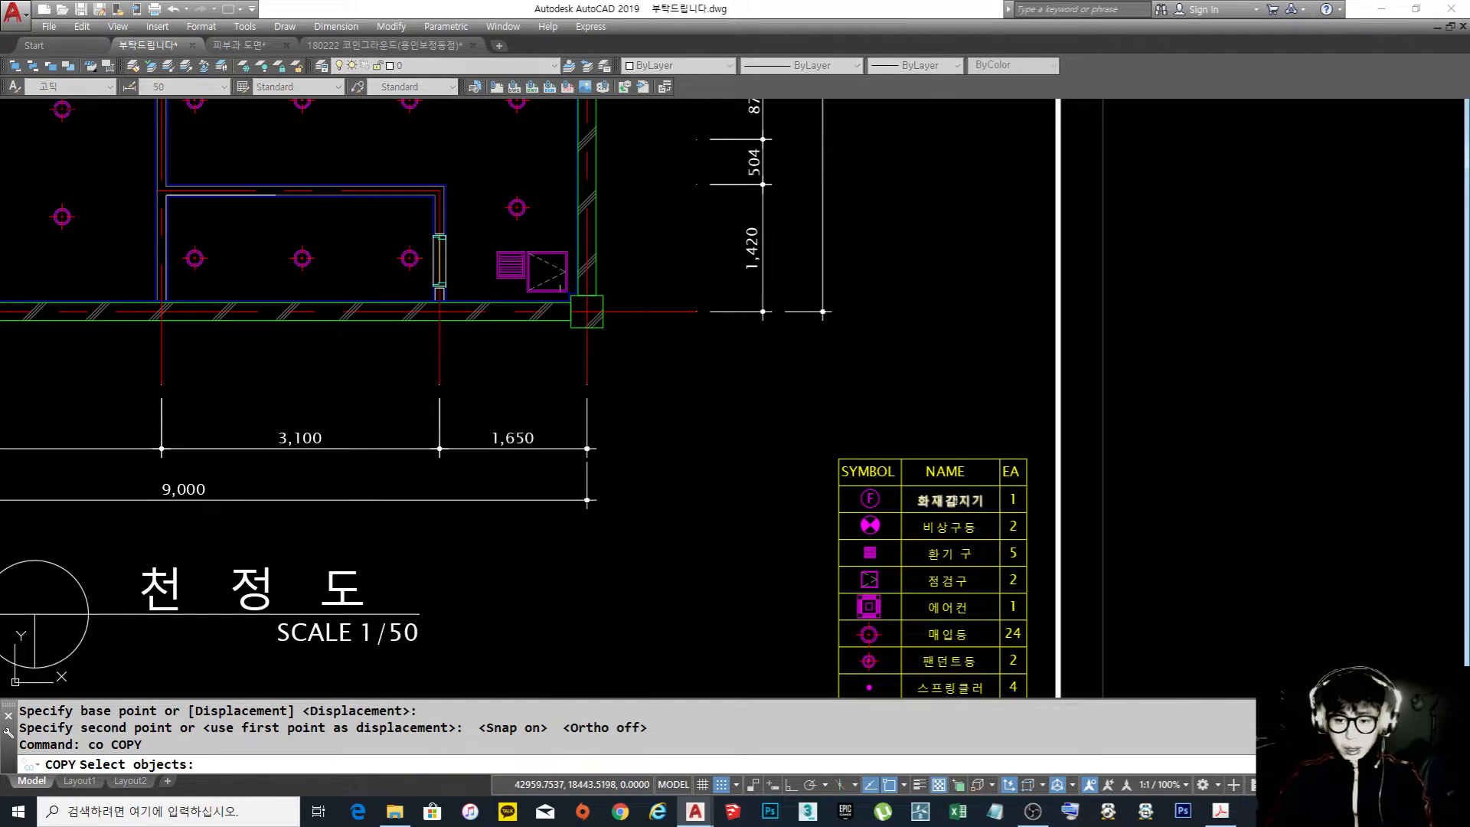
left_click(969, 500)
left_click(887, 438)
key("Return")
key("Escape")
Set the text height of the copied 화재감지기 label above the legend to 150
scroll(881, 438, "up", 3)
left_click(886, 465)
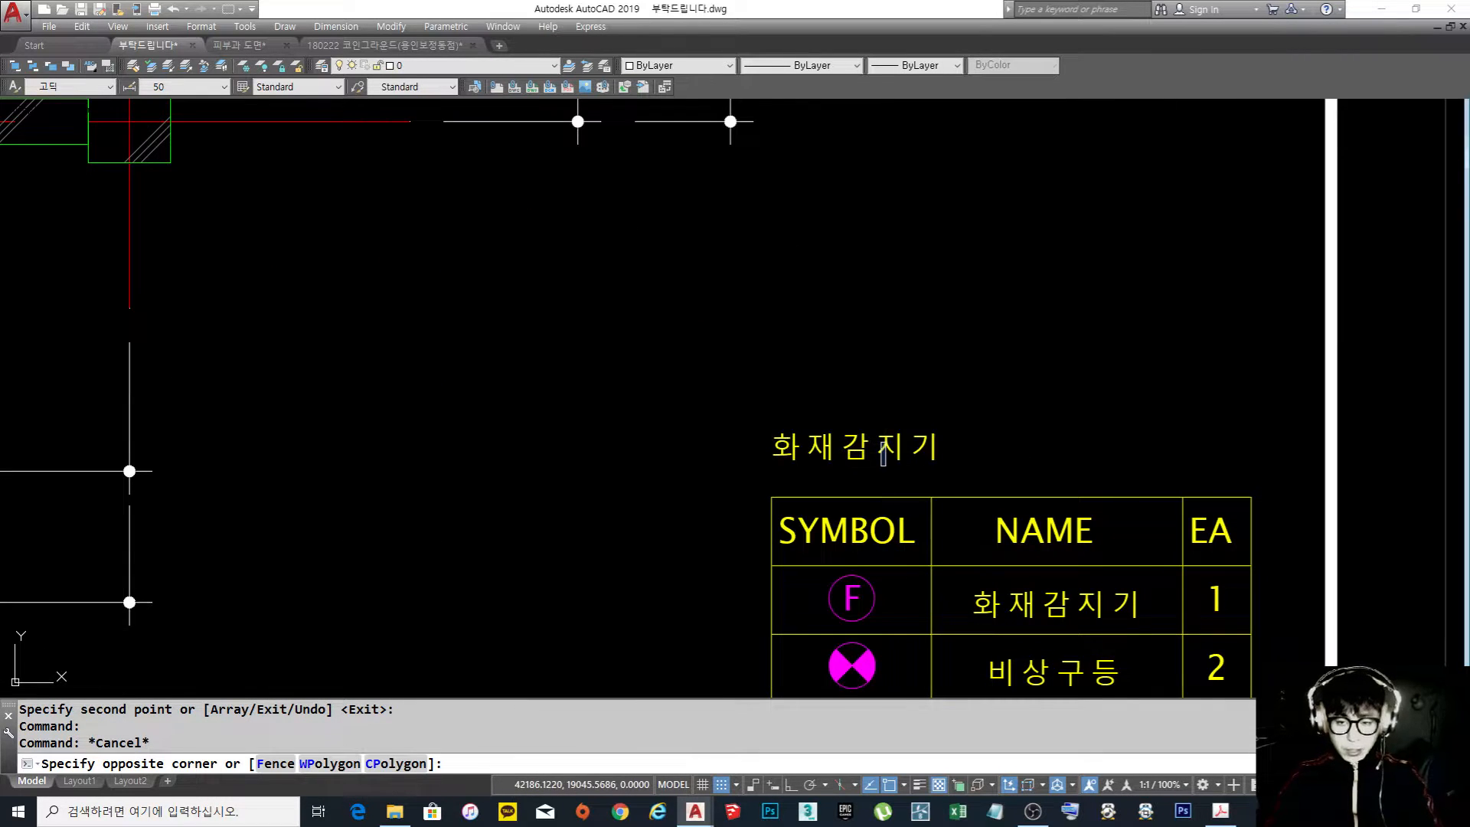
key("ctrl+1")
key("Escape")
key("Escape")
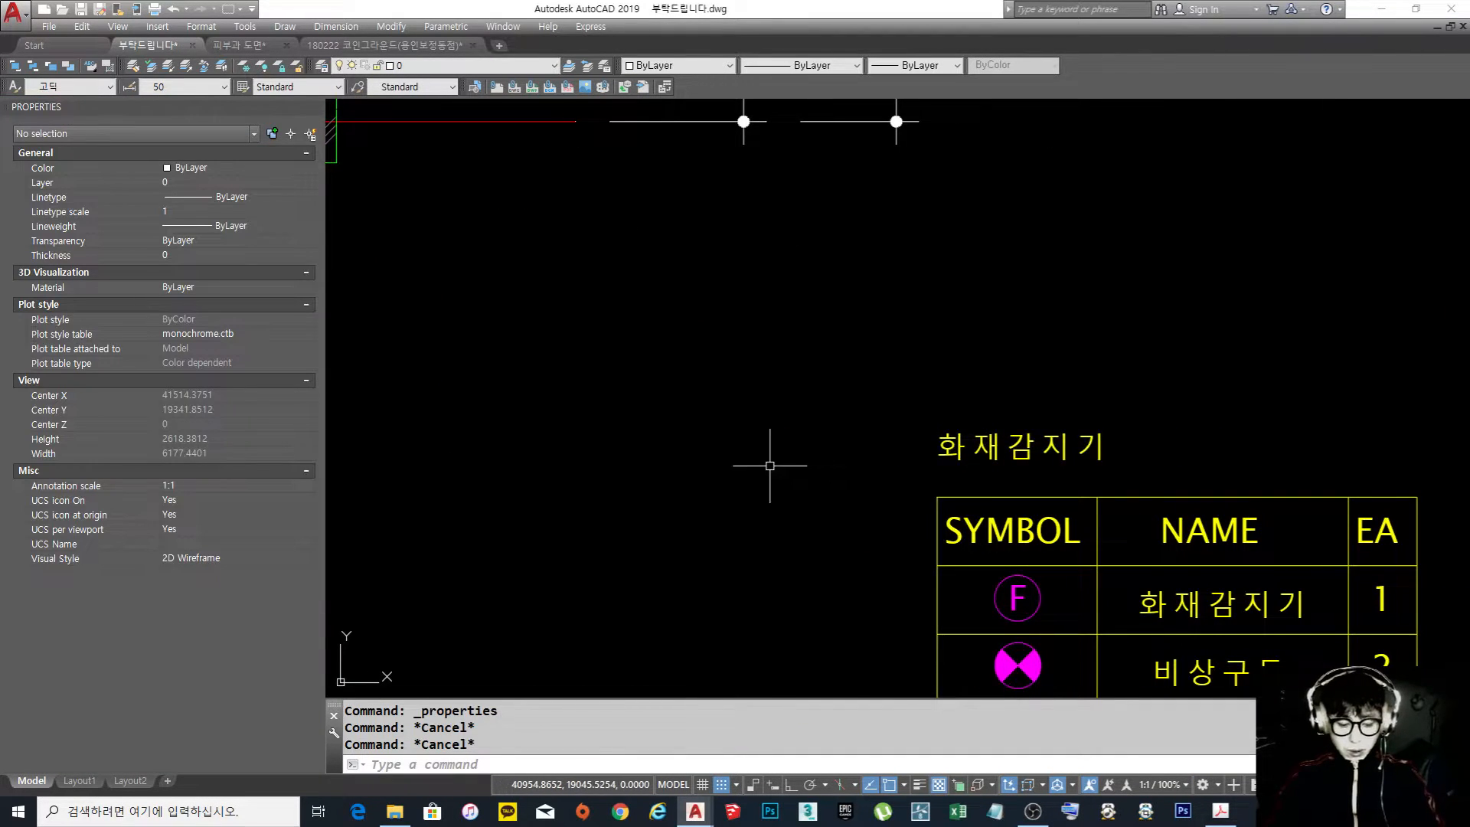
key("ctrl+1")
middle_click_drag(873, 424, 809, 375)
left_click(797, 405)
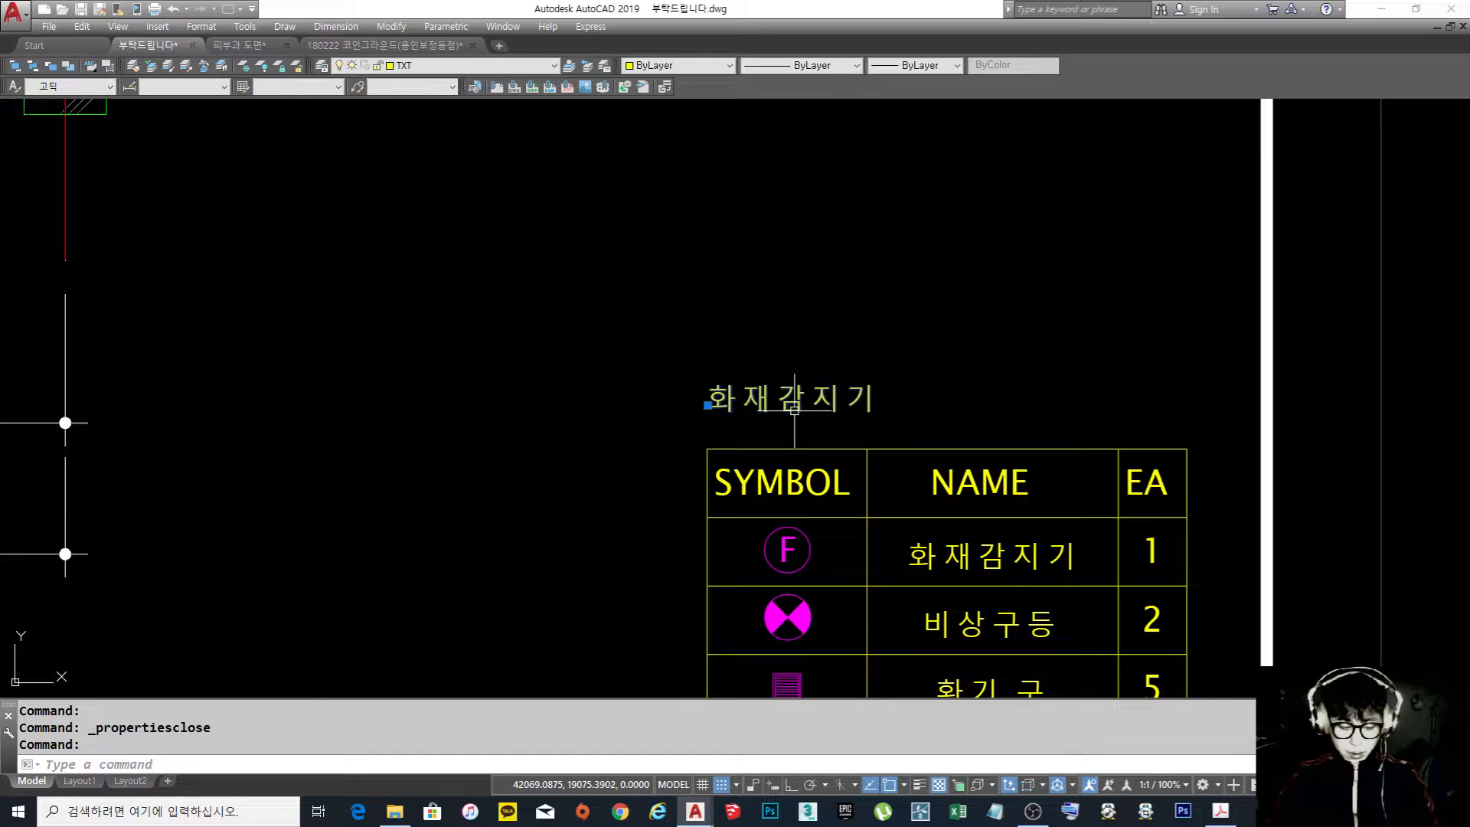
key("ctrl+1")
left_click(203, 408)
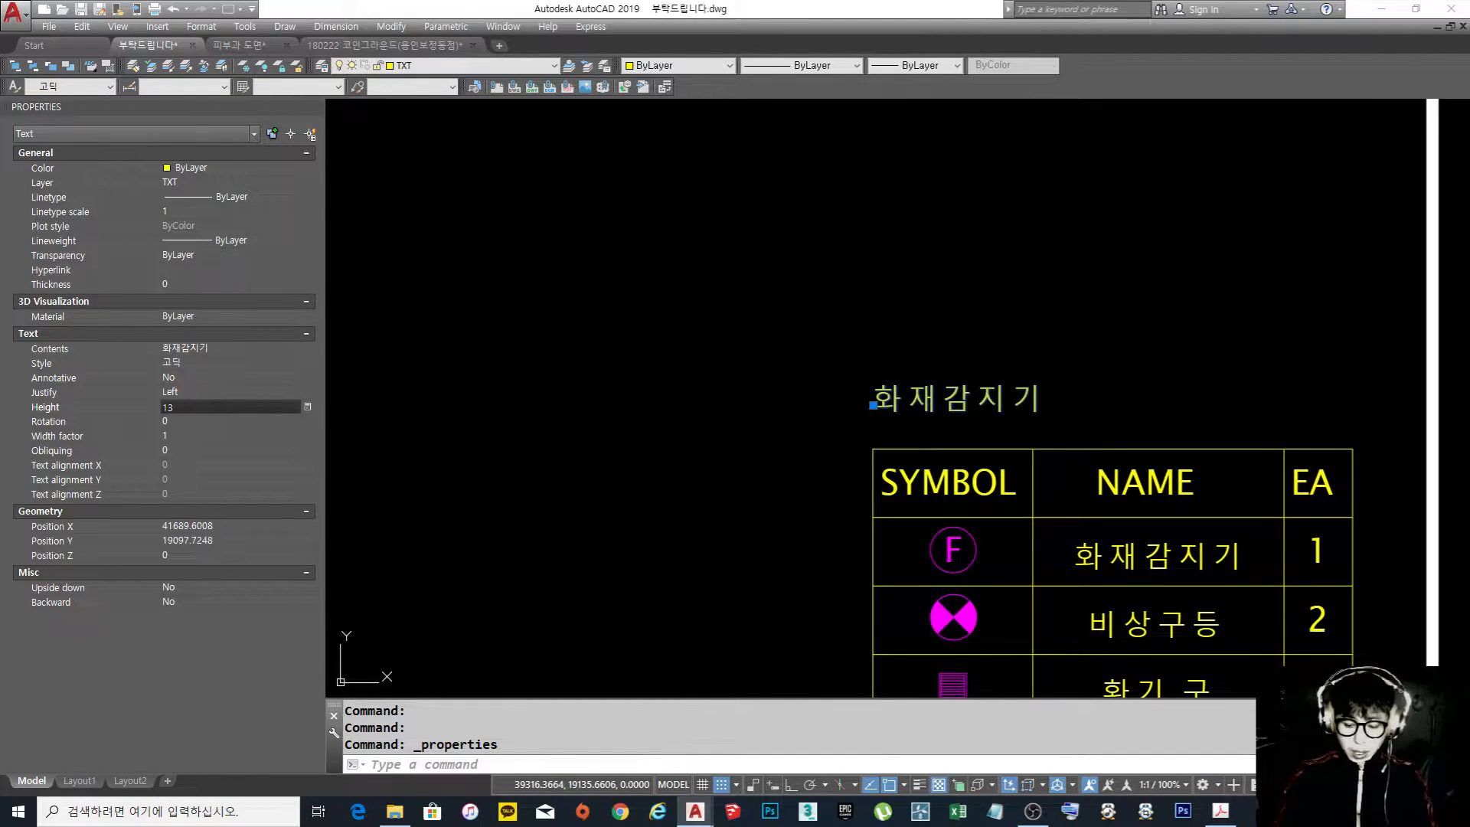
type("150")
key("Return")
key("Escape")
key("Escape")
key("Escape")
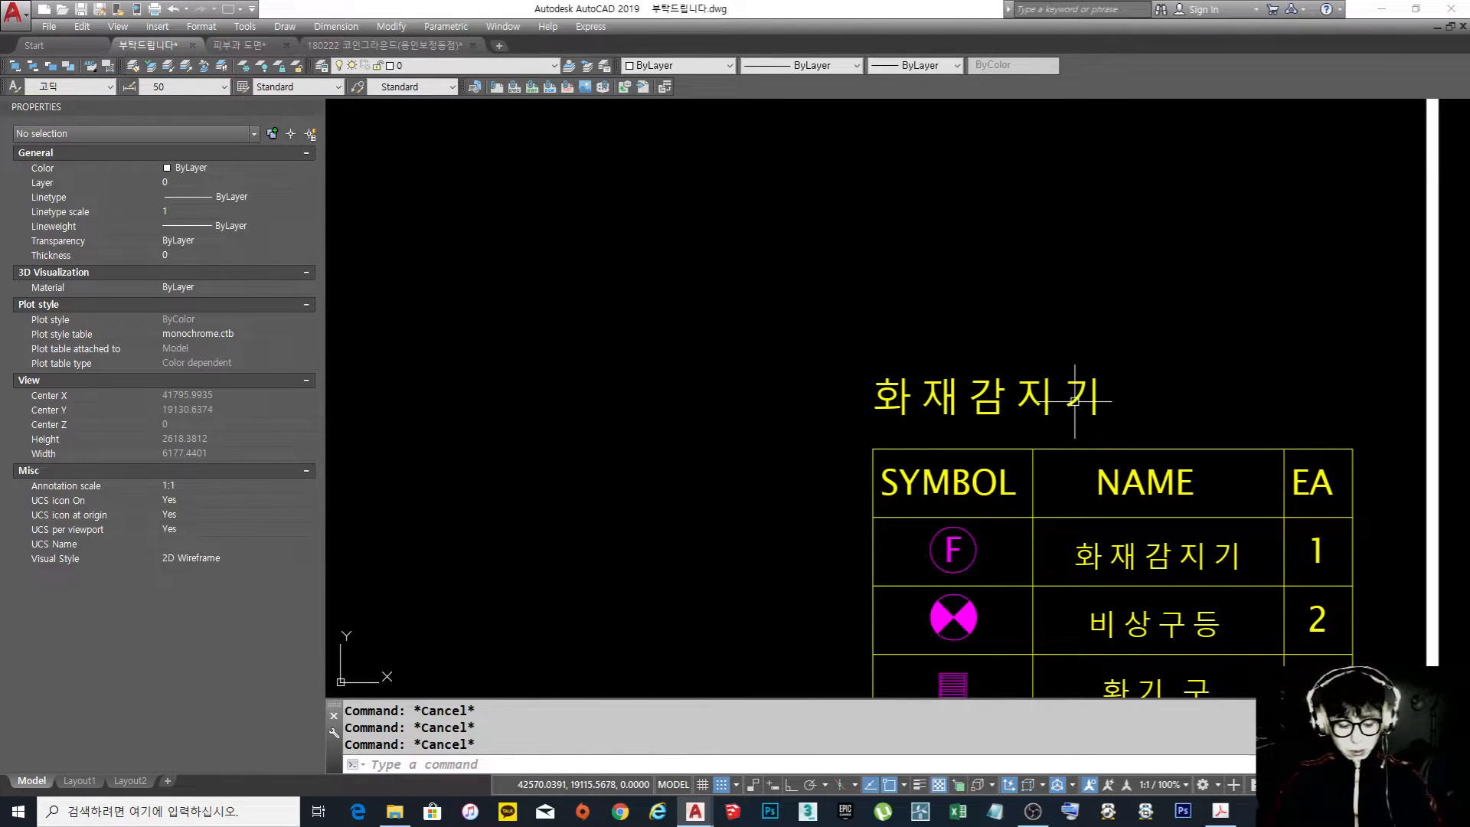
key("ctrl+1")
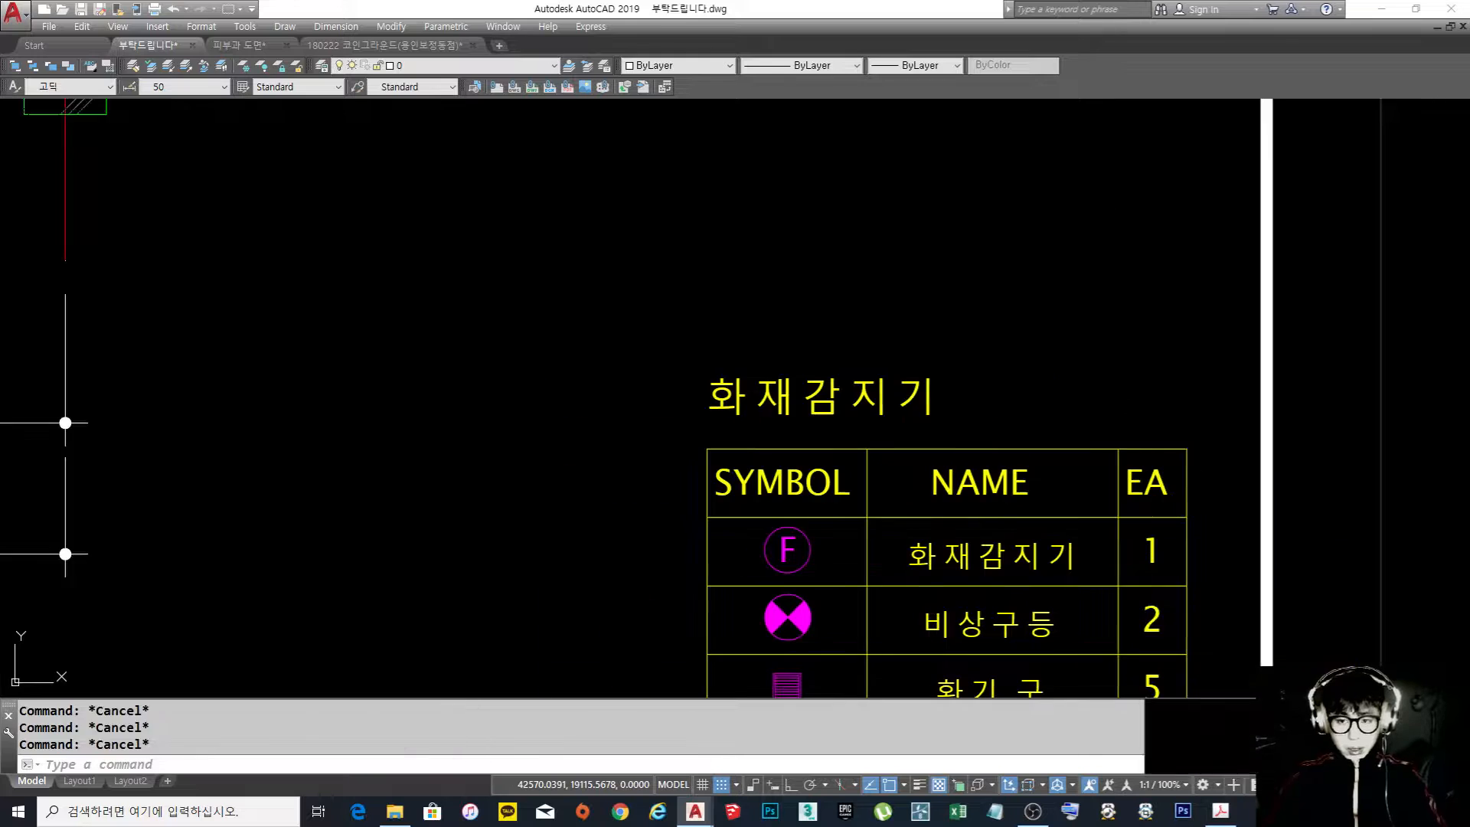
Draw a horizontal line with Ortho on between the copied label and the legend table, spanning roughly the table's width
scroll(846, 306, "down", 5)
scroll(816, 295, "up", 3)
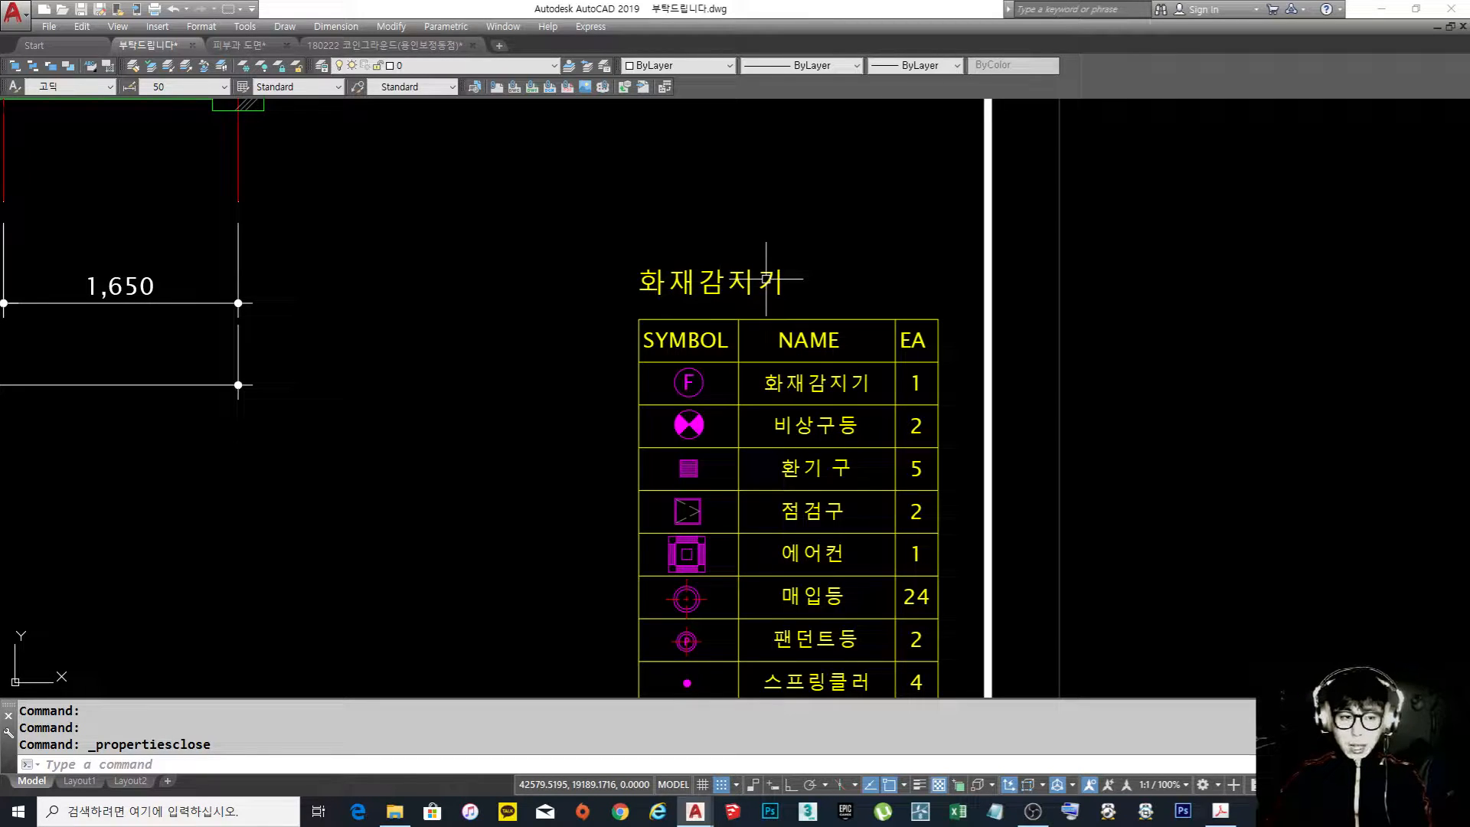
scroll(765, 279, "down", 4)
scroll(750, 290, "up", 6)
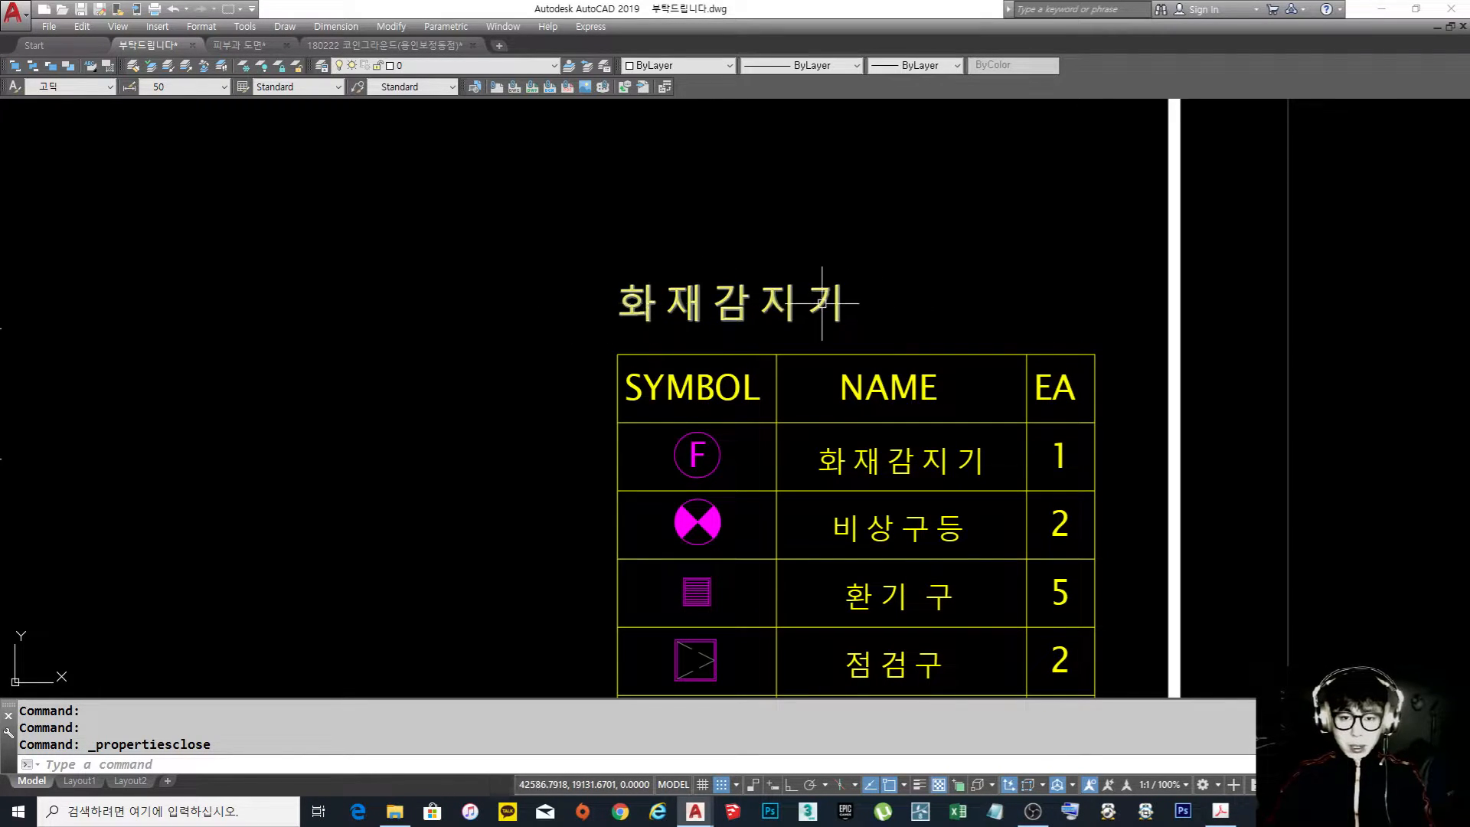
type("l")
key("Return")
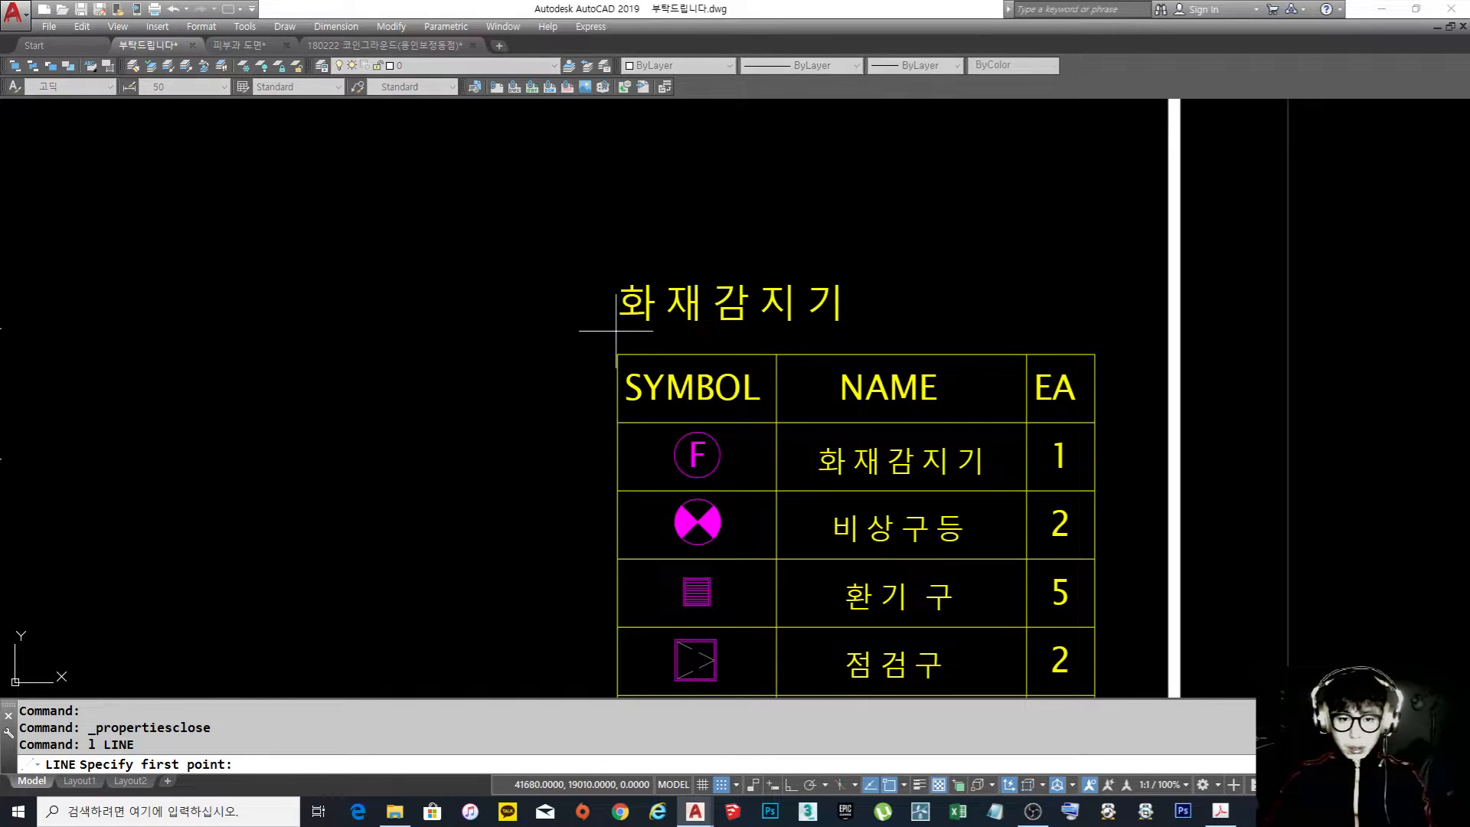
left_click(617, 331)
key("F8")
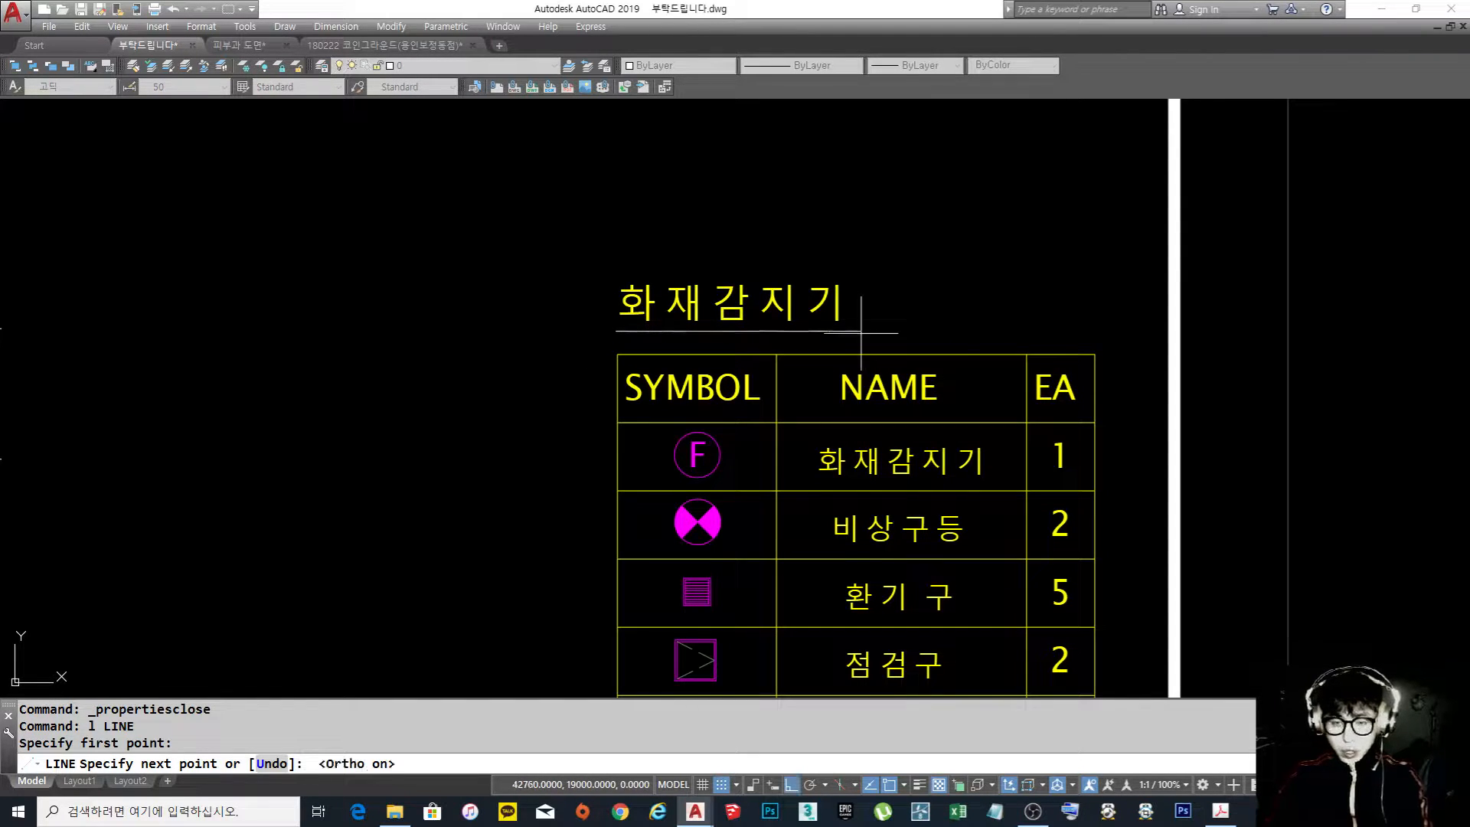
left_click(1100, 331)
key("Return")
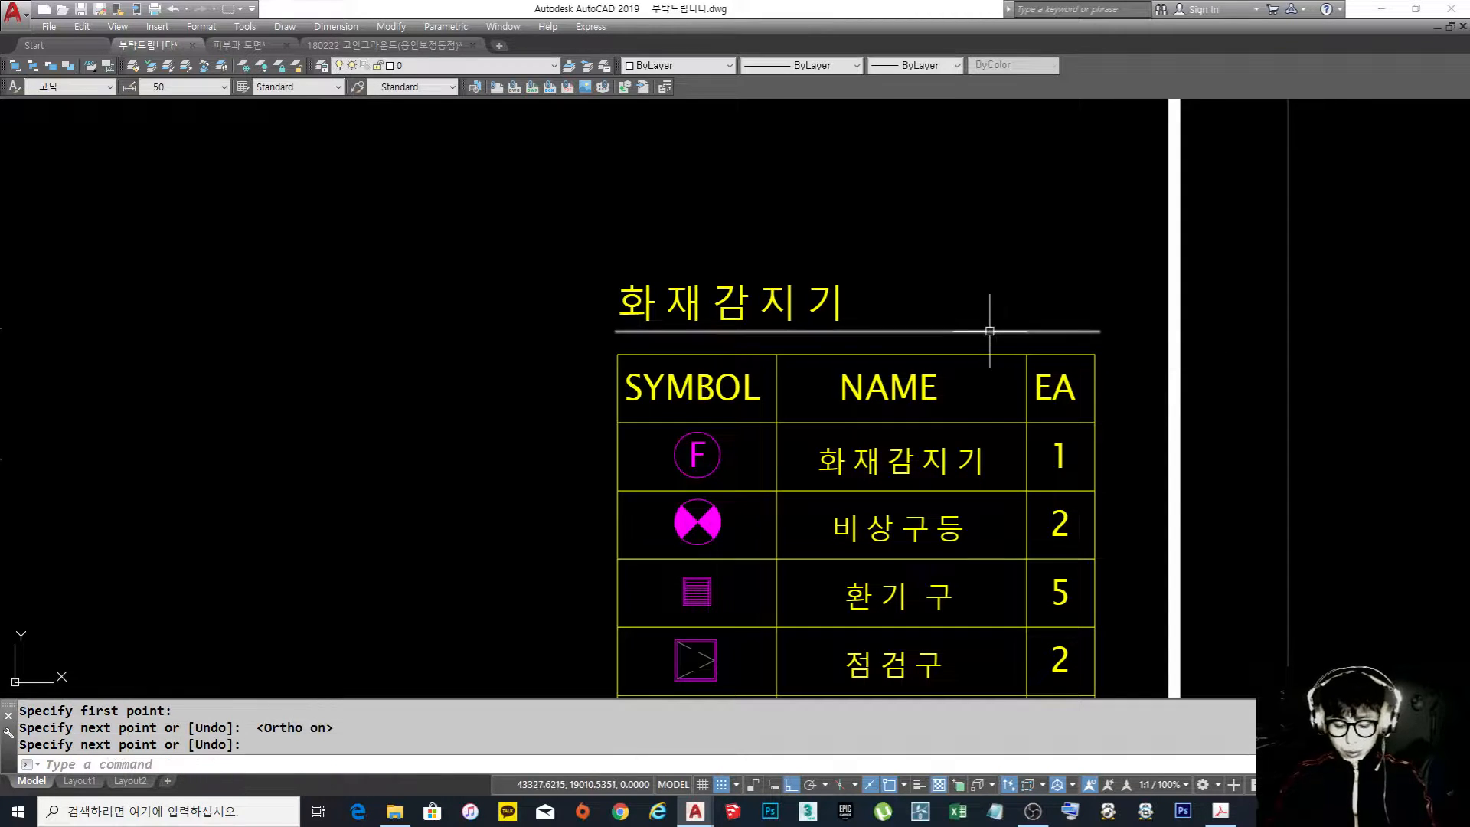
Copy the new horizontal line 20 mm upward to form a double underline above the legend table
type("co")
key("space")
left_click(960, 337)
left_click(938, 315)
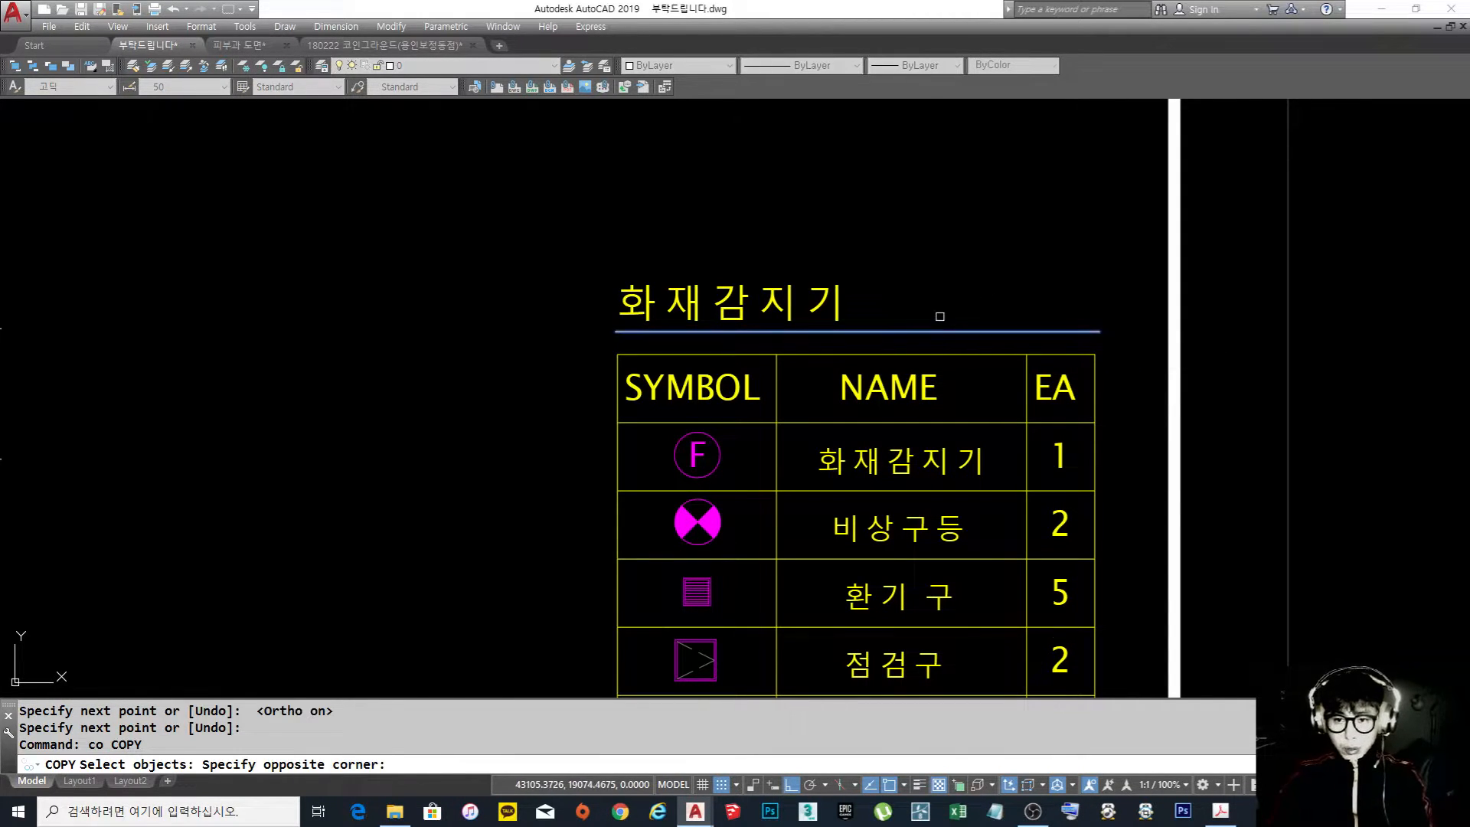
key("space")
left_click(976, 300)
left_click(975, 294)
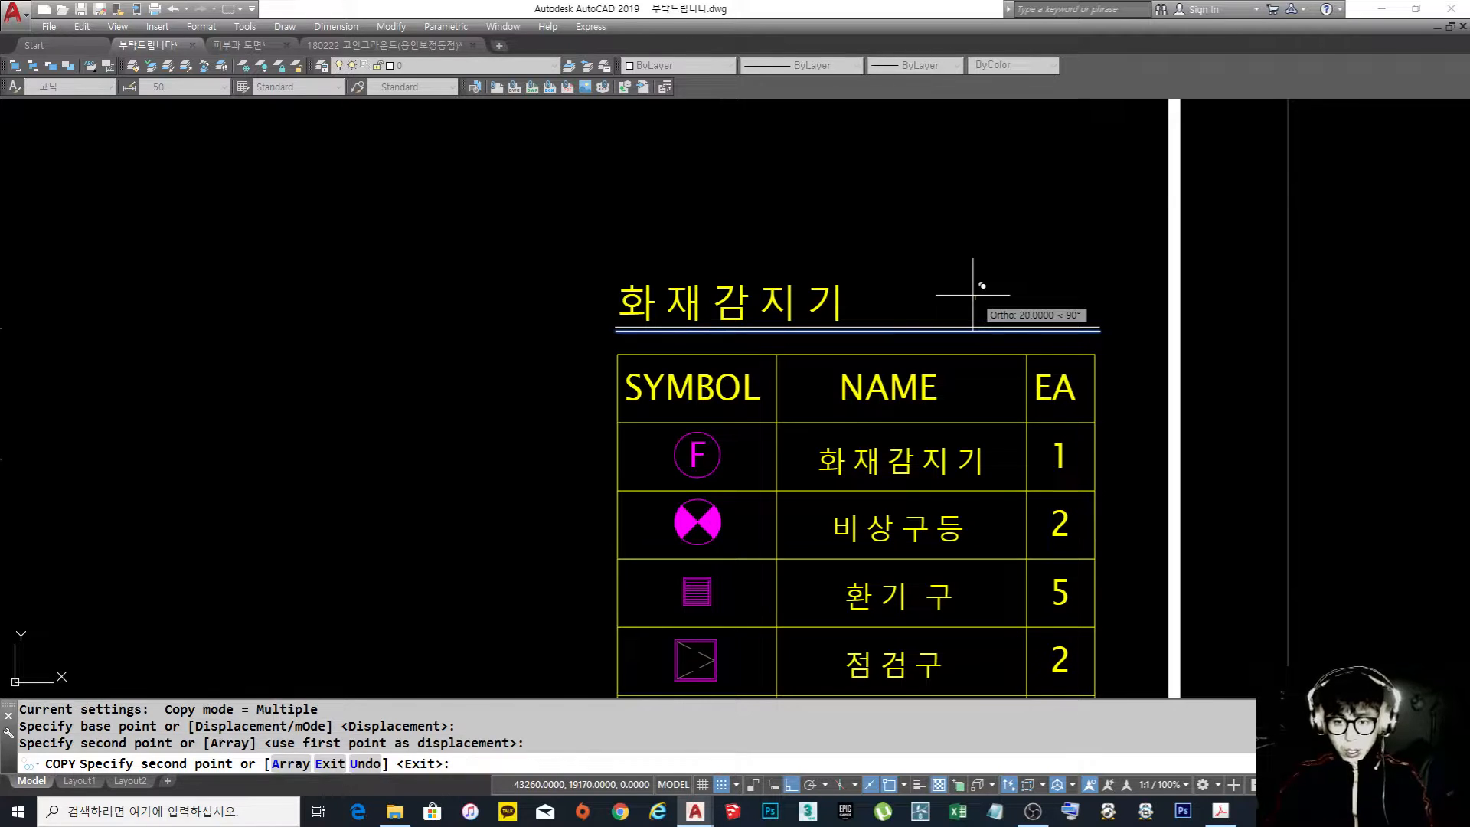
key("Escape")
Move the enlarged 화재감지기 label horizontally so it is centred over the double underline
type("m")
key("space")
left_click(928, 296)
left_click(791, 240)
key("space")
left_click(791, 240)
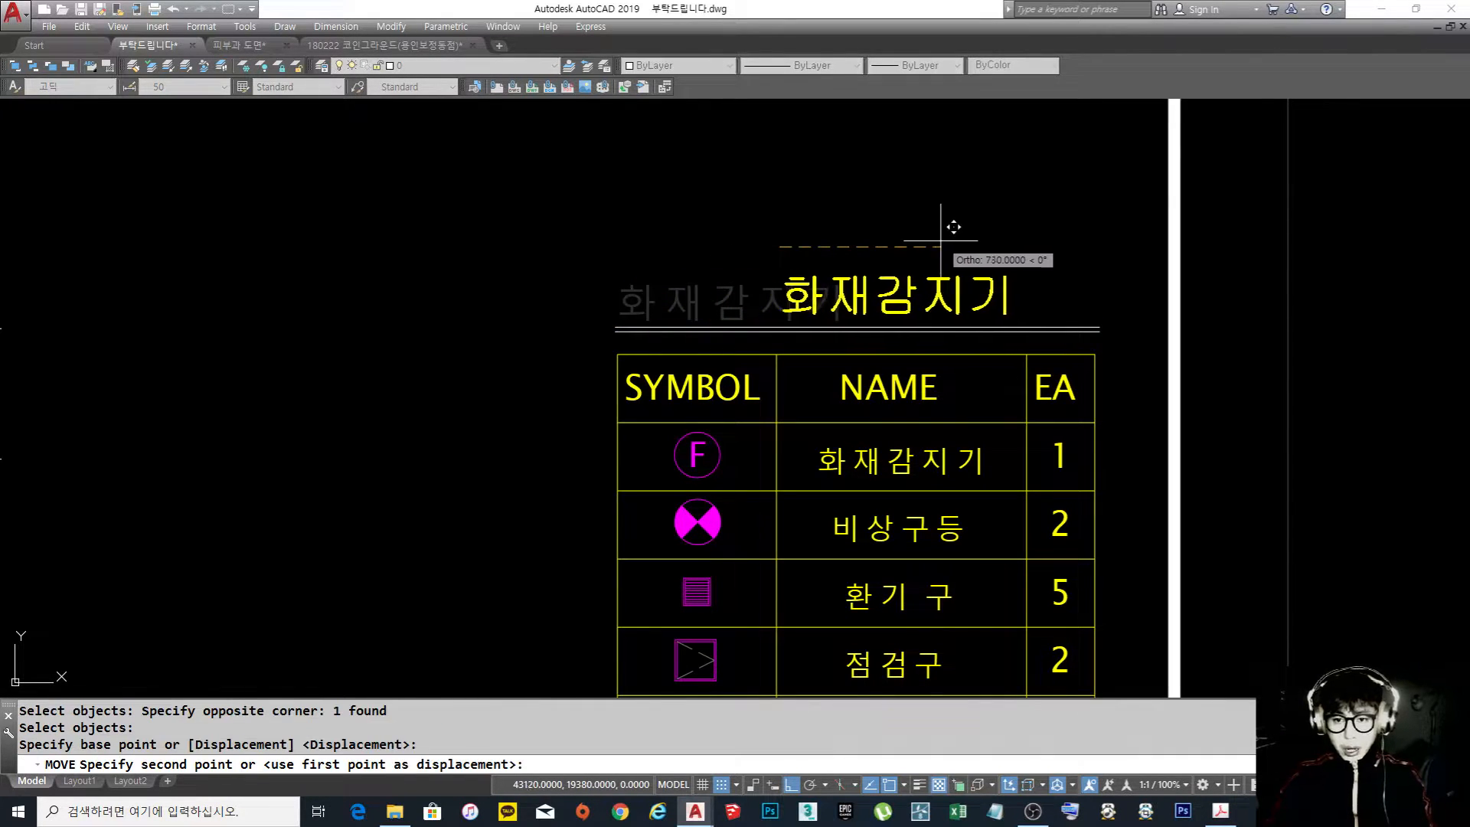
left_click(897, 238)
key("space")
key("Escape")
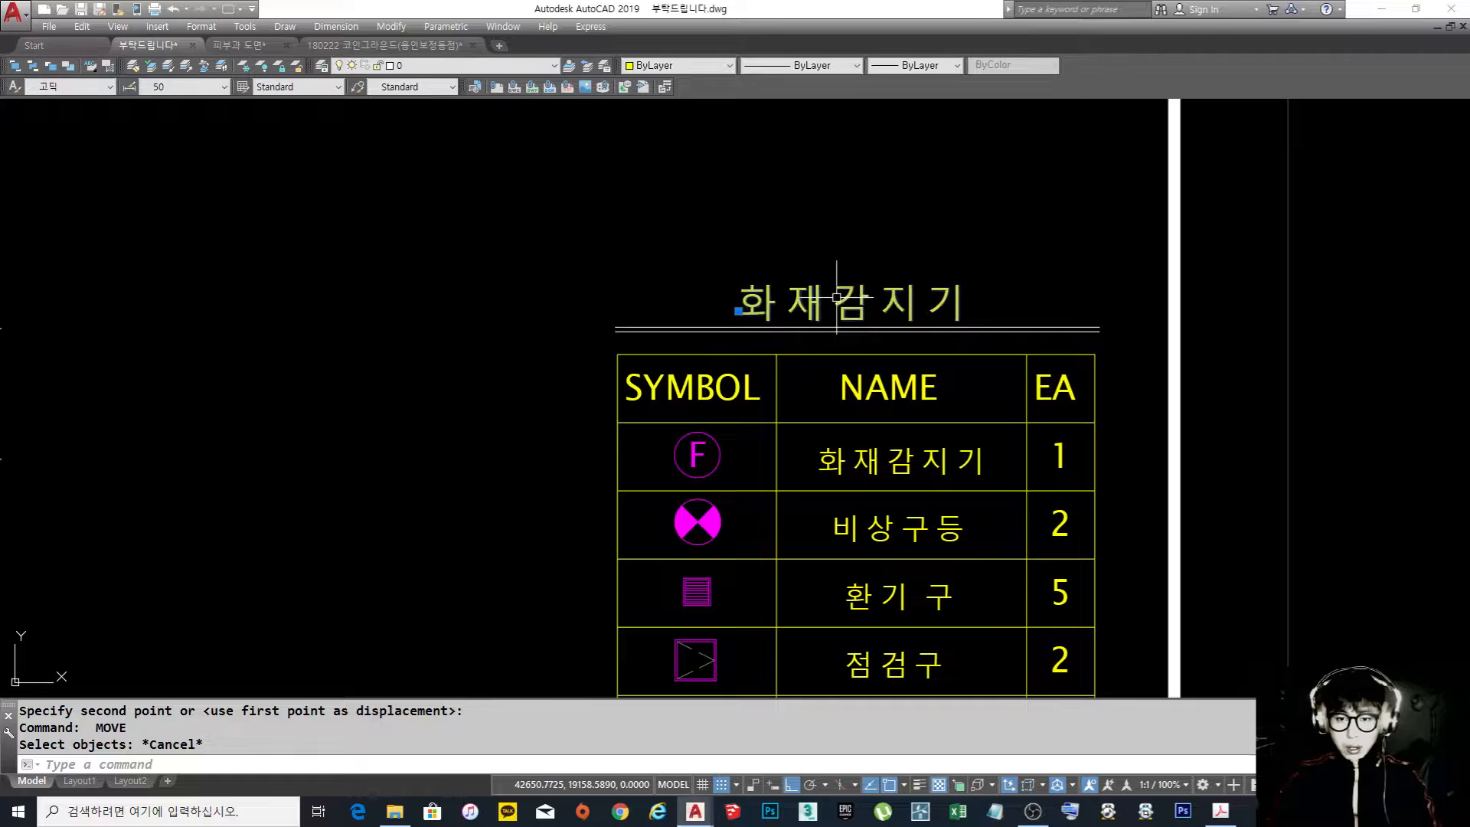
Change the enlarged label's text above the double underline to the legend title "범 례 표"
left_click(831, 302)
double_click(855, 310)
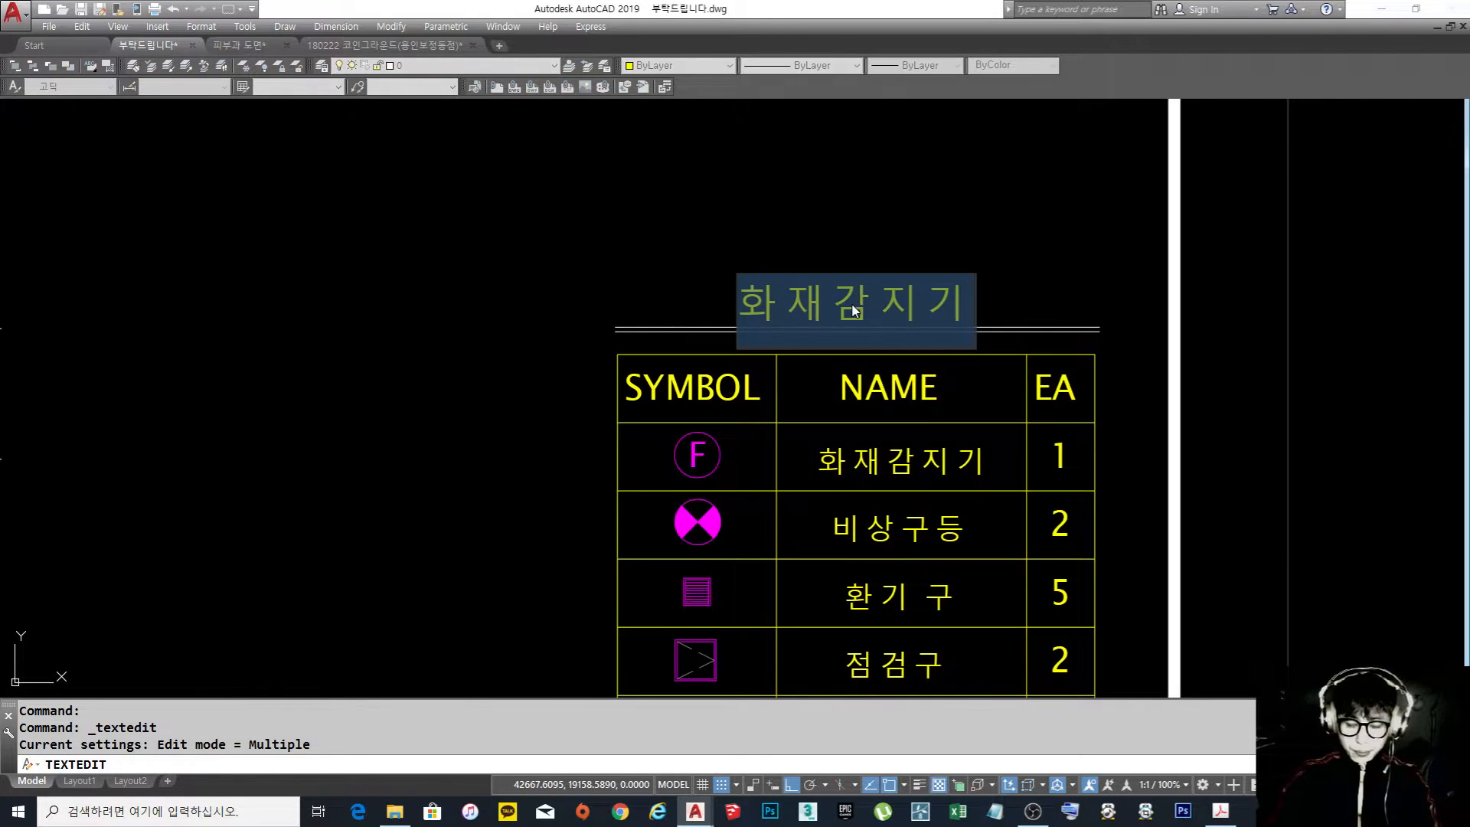
type("범")
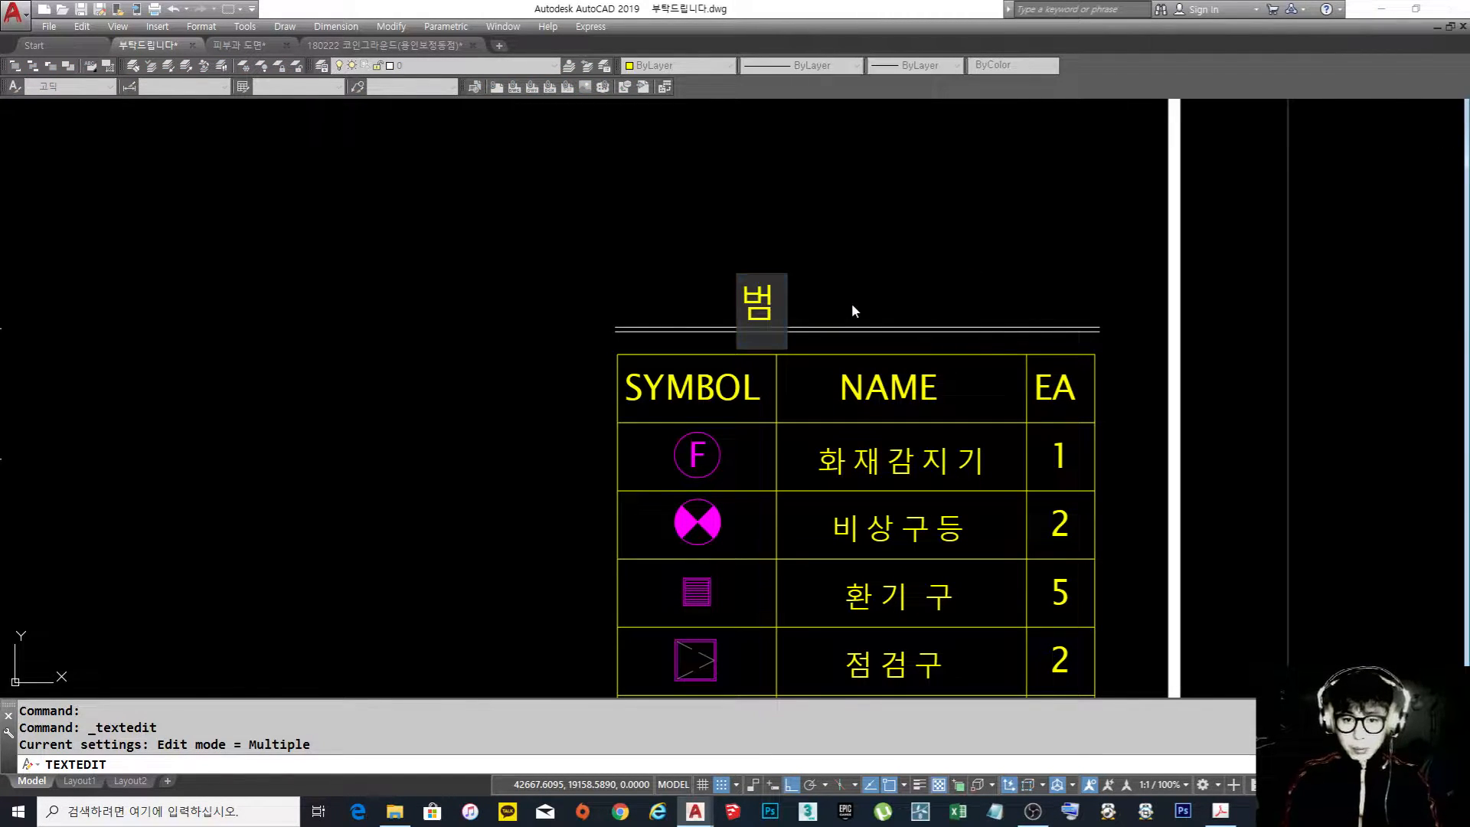
type("ㄹ 표")
key("Return")
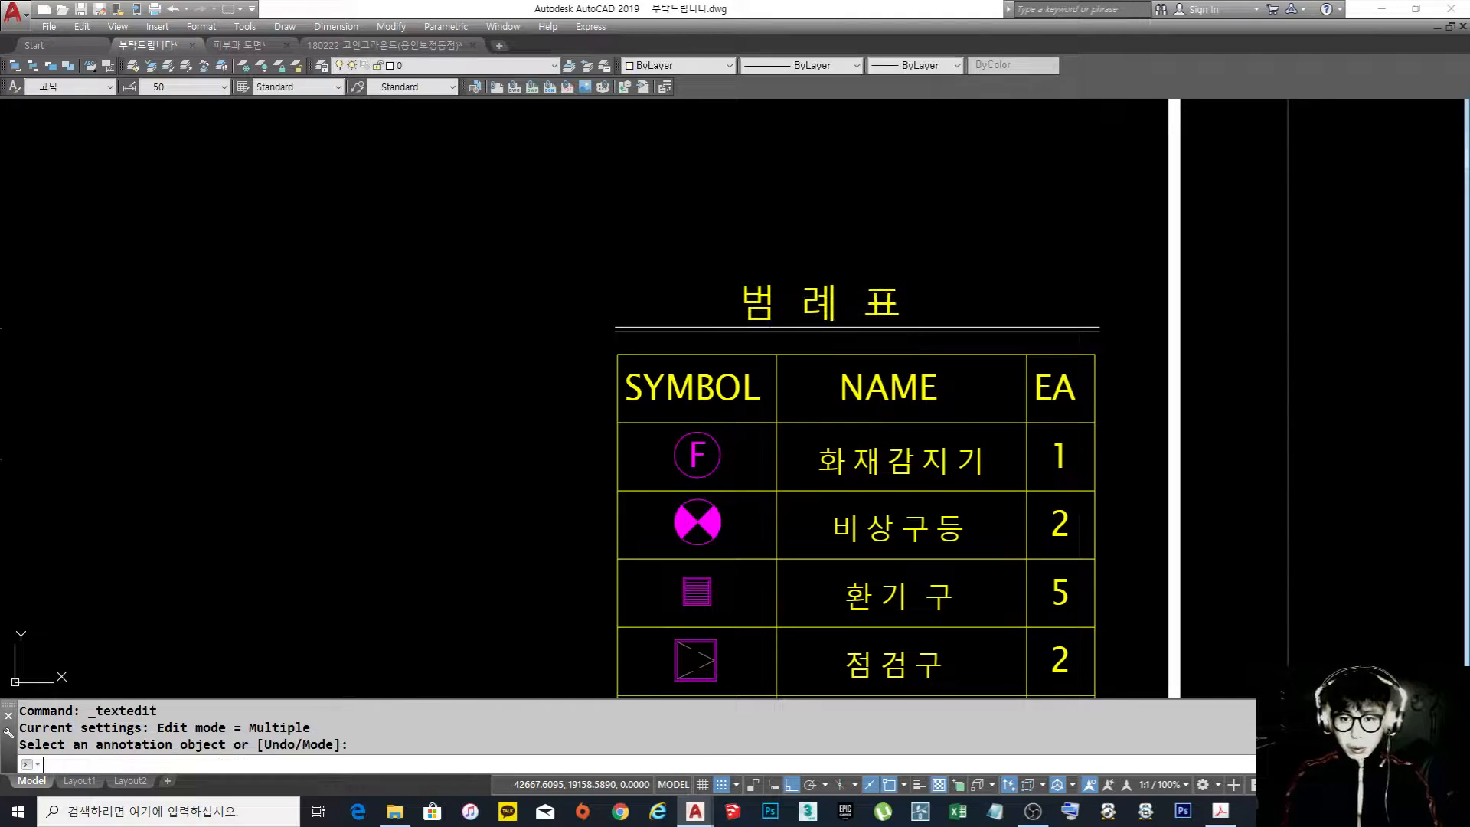
key("Escape")
Move the "범 례 표" title slightly to the right to recentre it over the double underline
type("m")
key("Return")
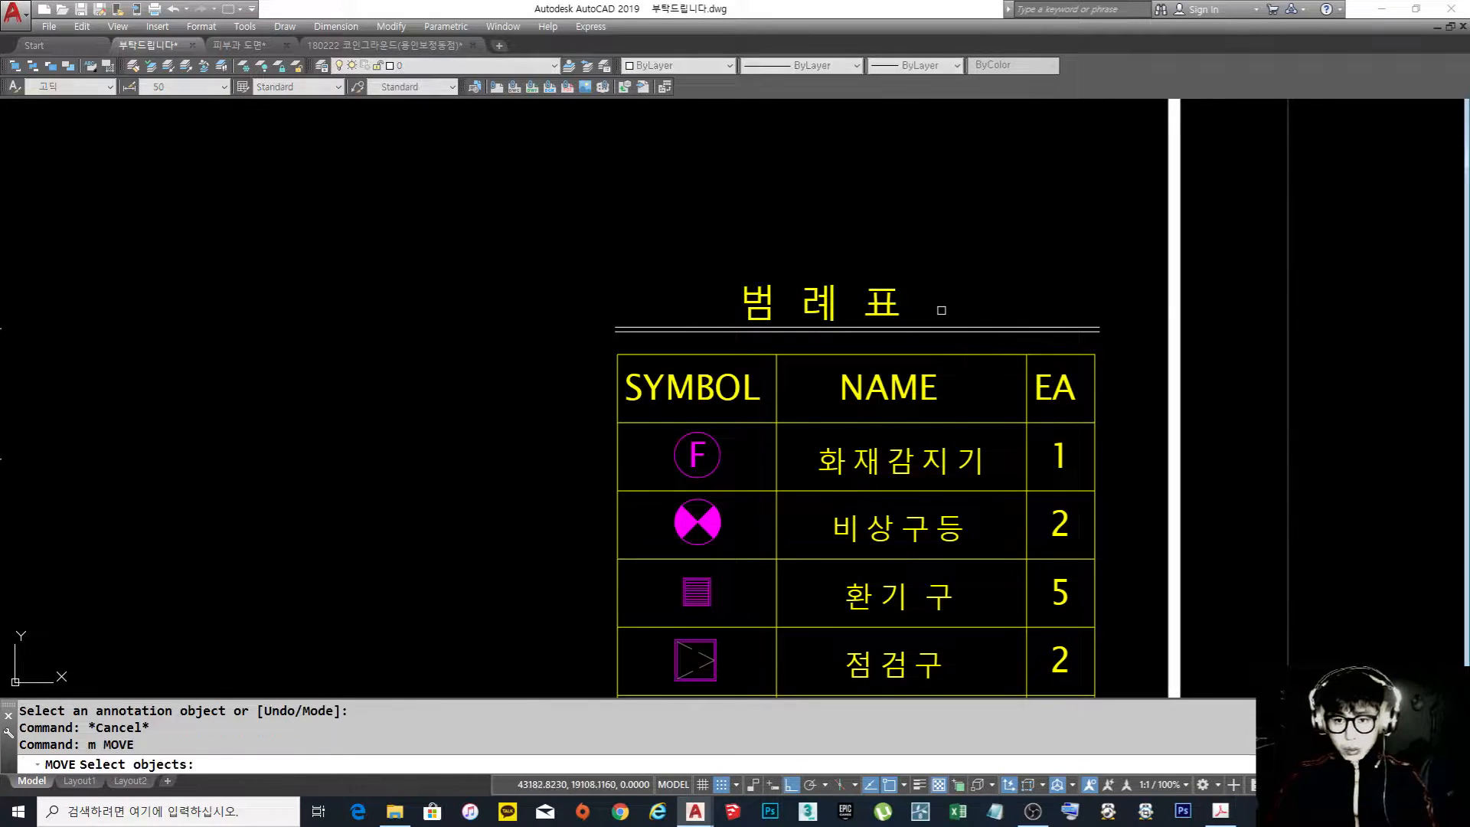
left_click(952, 312)
left_click(870, 230)
key("Return")
left_click(891, 236)
left_click(922, 240)
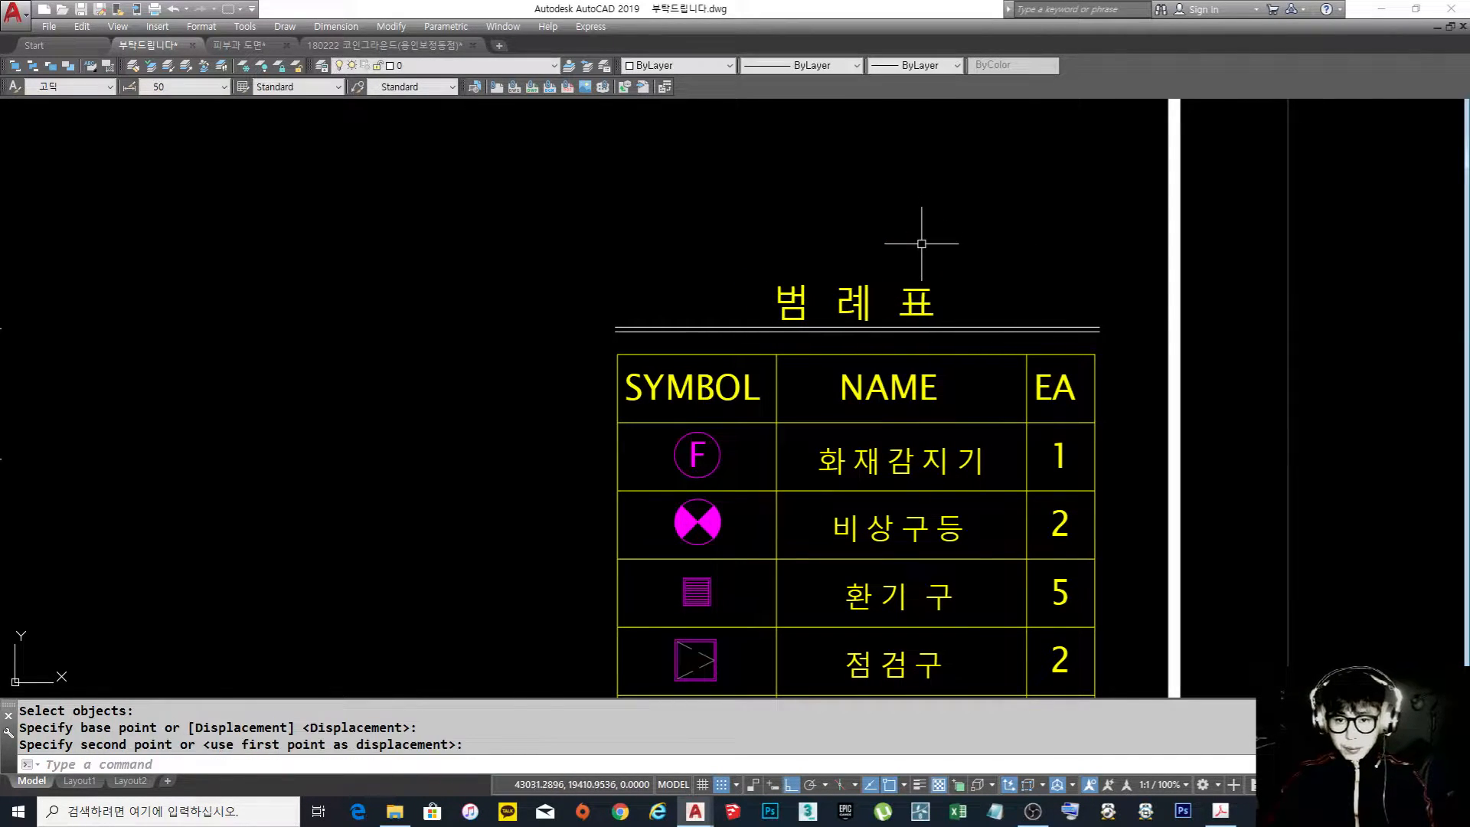
Examine the titled legend within the ceiling plan sheet, checking each row's symbol, name and quantity
scroll(912, 335, "down", 3)
scroll(951, 418, "up", 2)
middle_click_drag(892, 383, 890, 396)
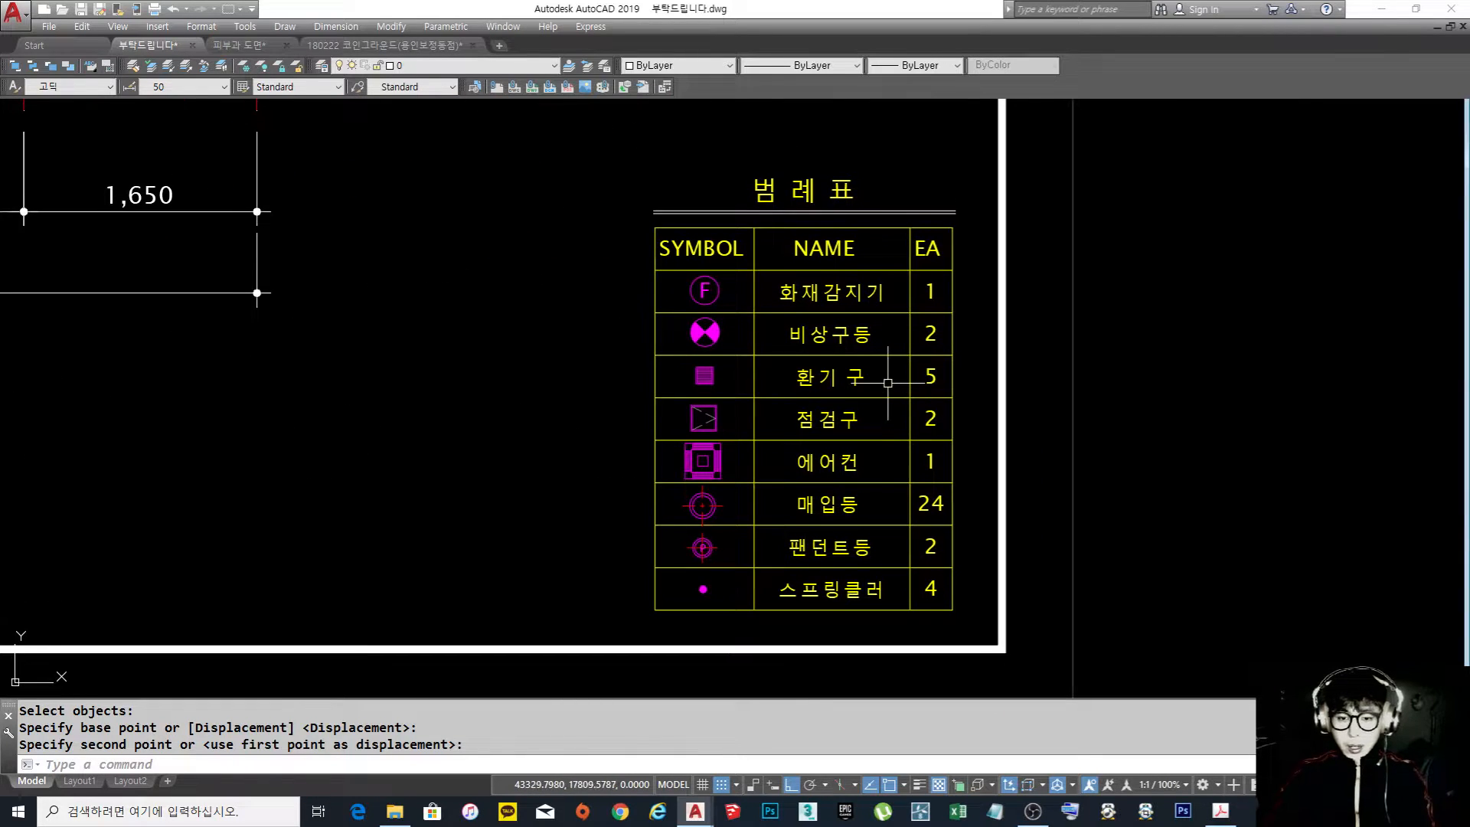
scroll(888, 382, "down", 5)
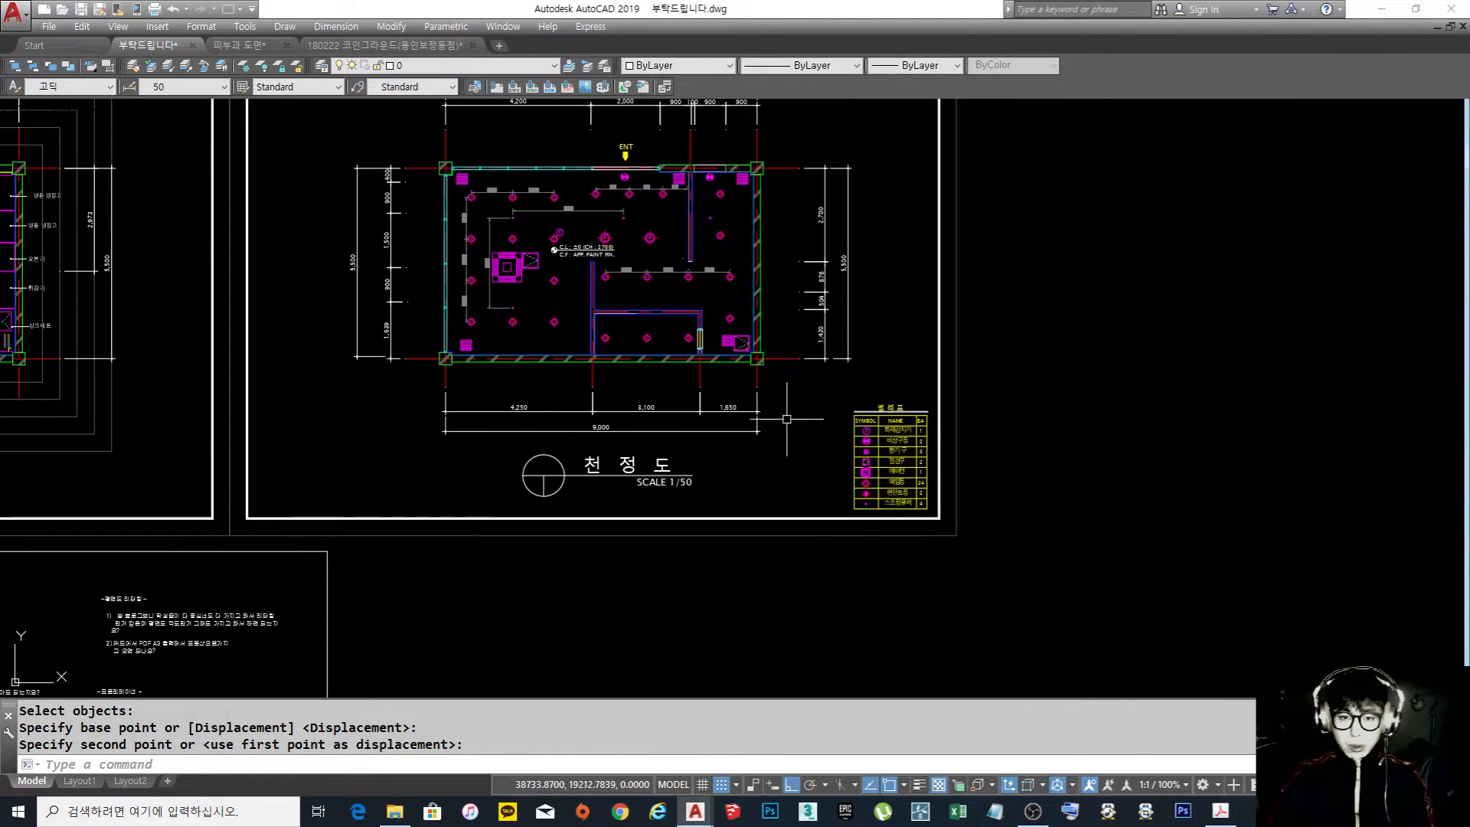
scroll(872, 462, "up", 5)
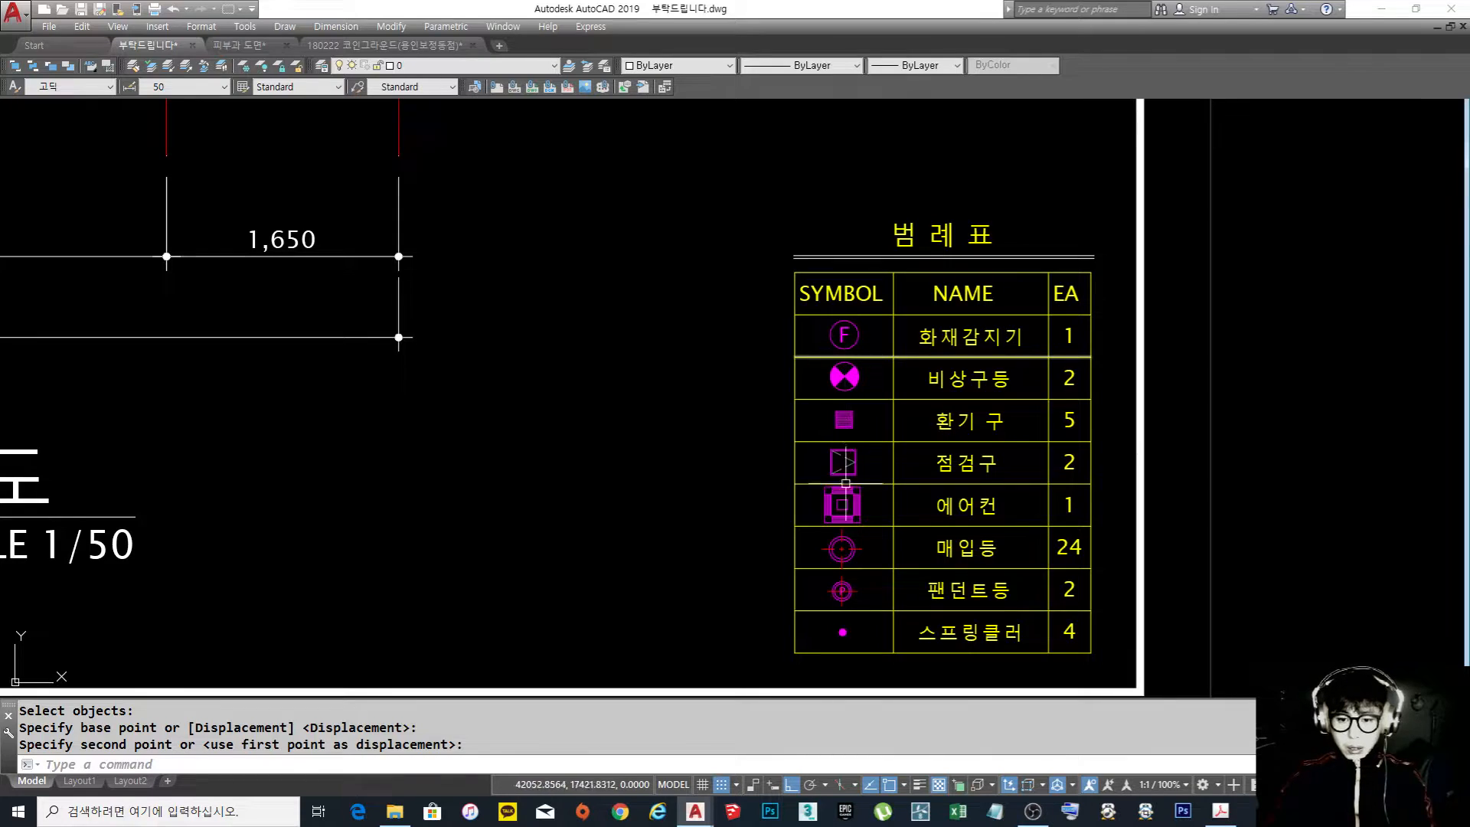
middle_click_drag(869, 512, 854, 489)
scroll(834, 467, "up", 3)
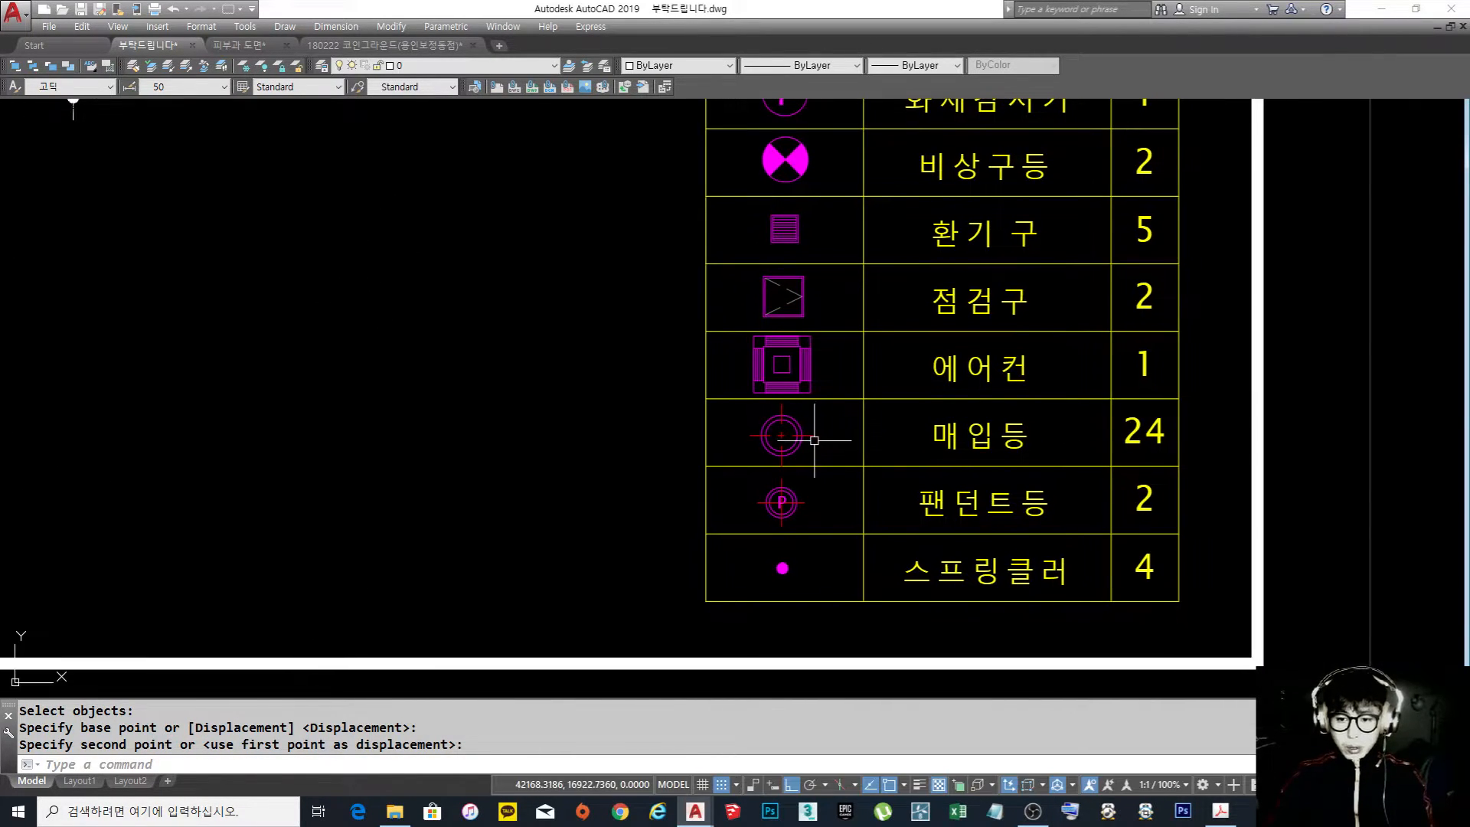
middle_click_drag(854, 435, 823, 486)
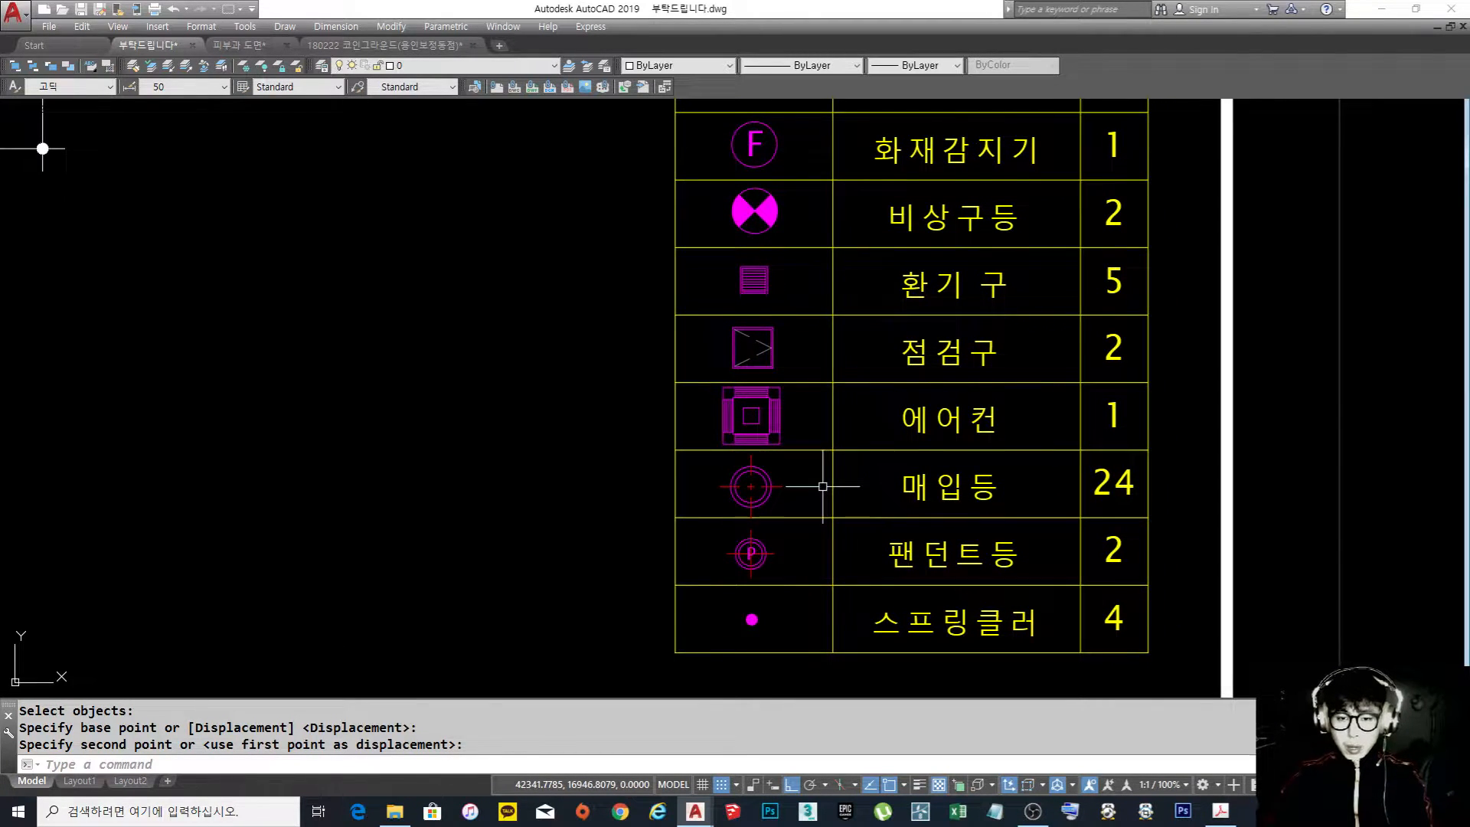
scroll(823, 486, "down", 2)
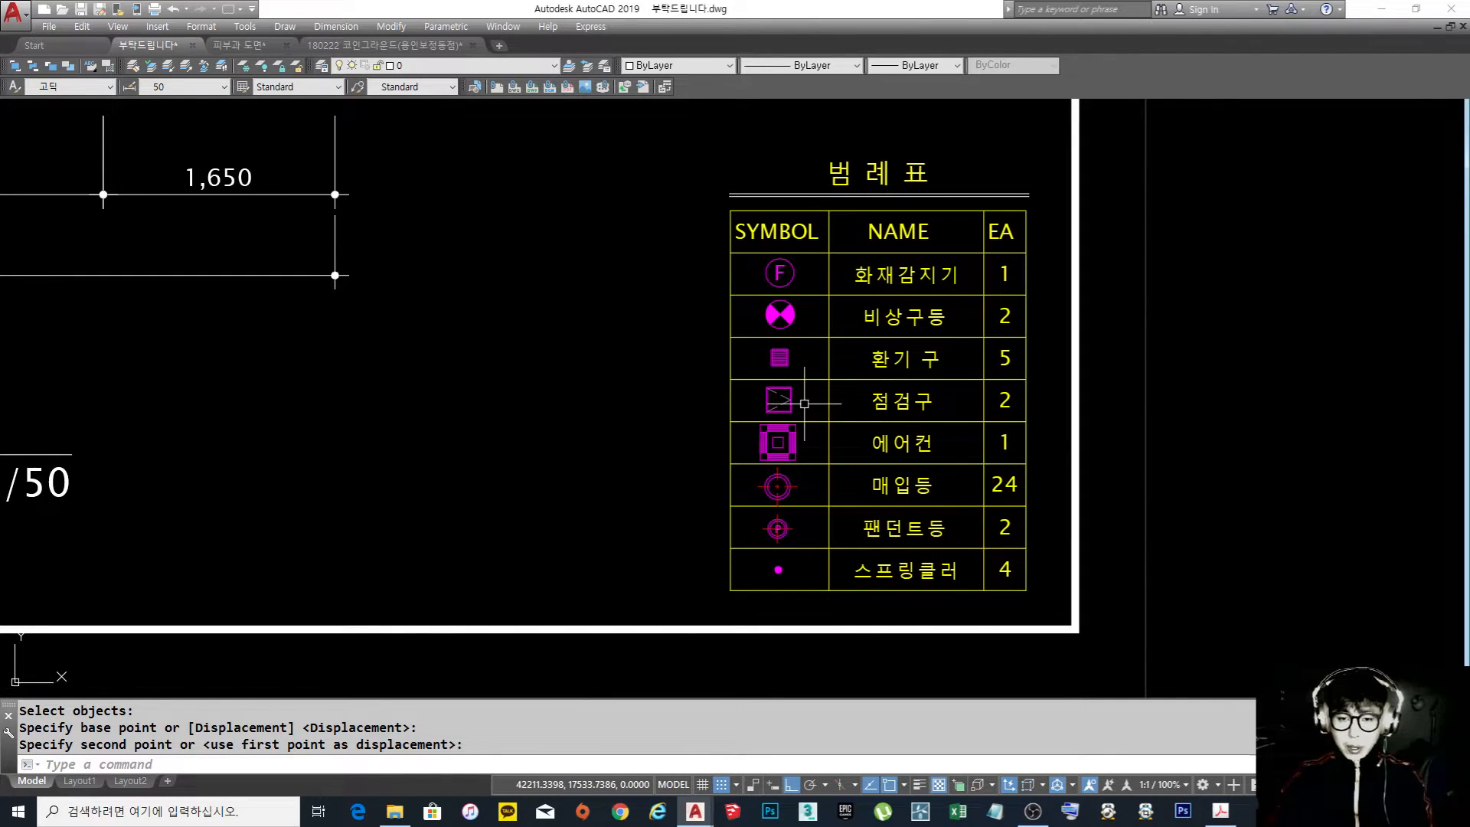
scroll(779, 542, "up", 2)
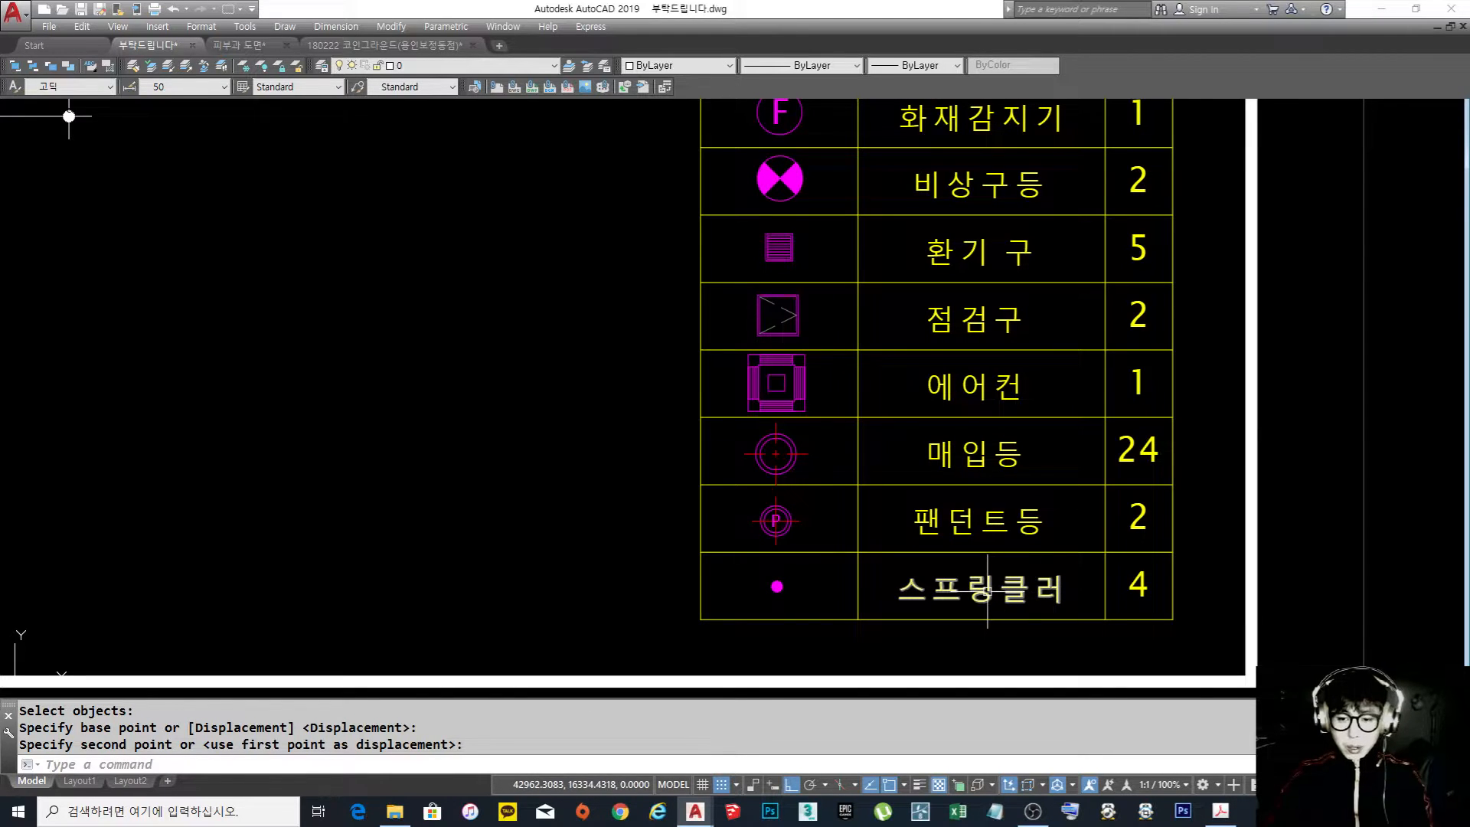
middle_click_drag(833, 486, 811, 545)
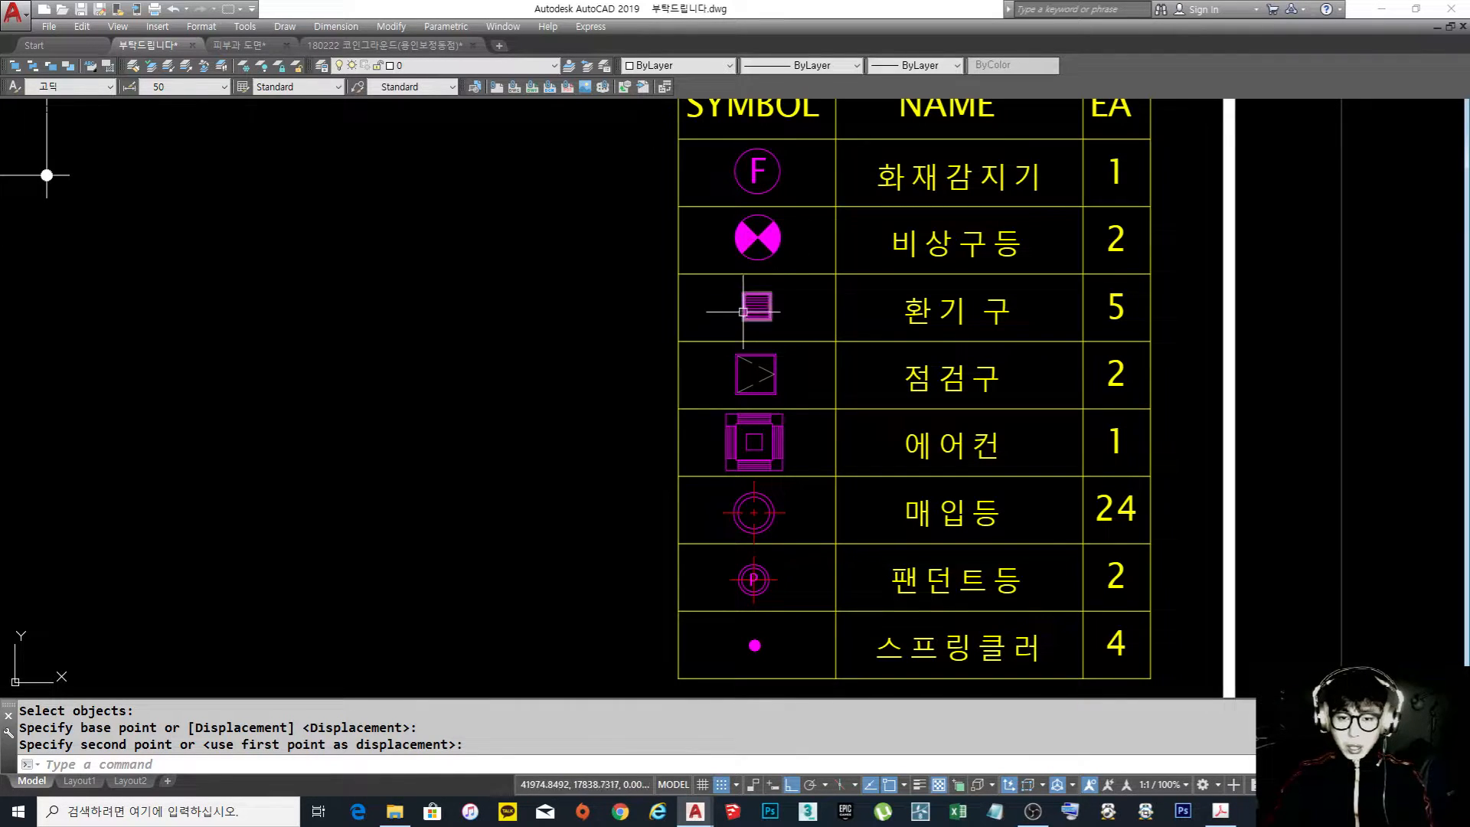
middle_click_drag(803, 351, 766, 324)
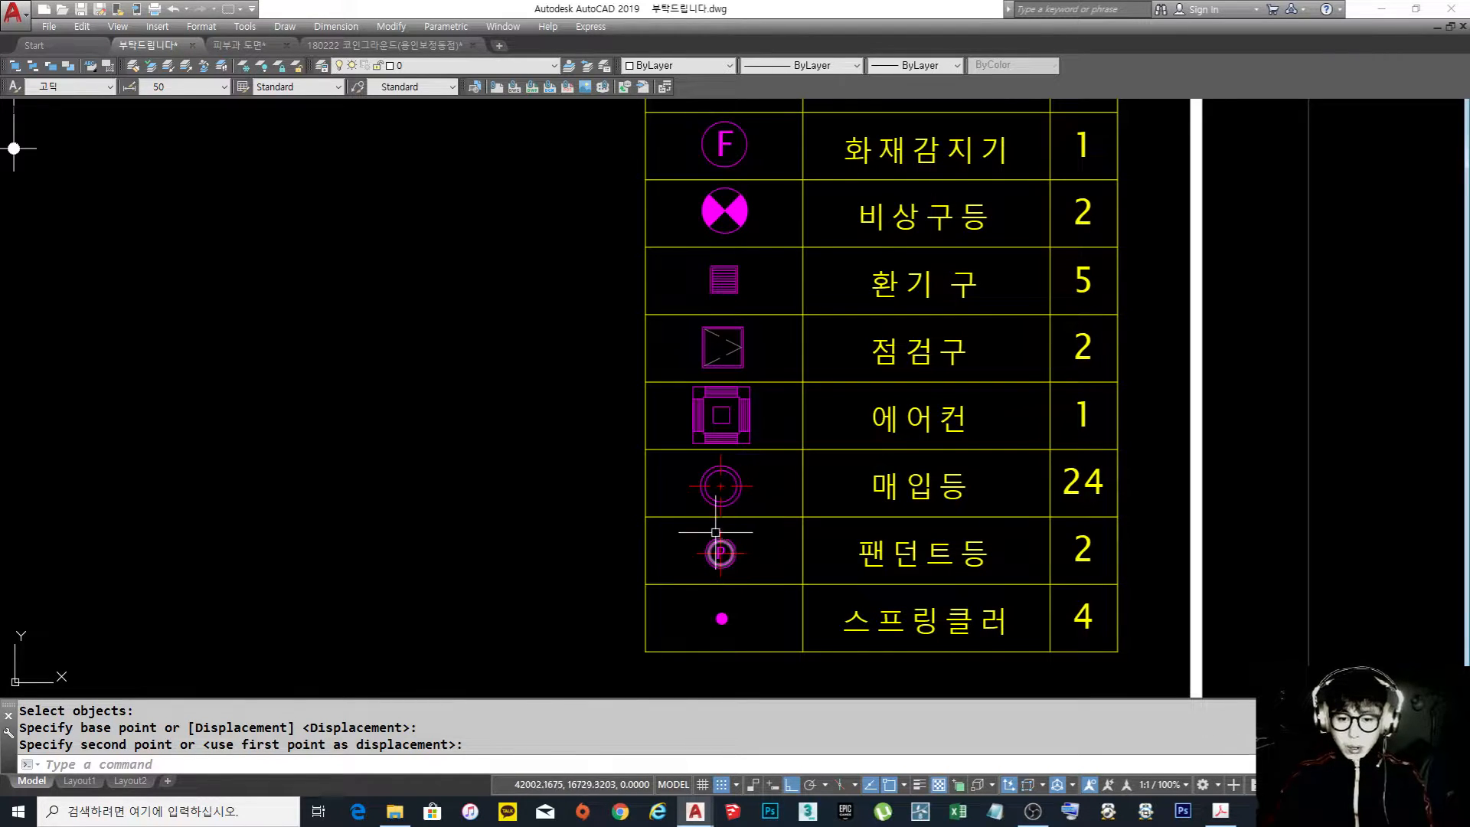
left_click(727, 465)
type("m")
key("Return")
left_click(678, 434)
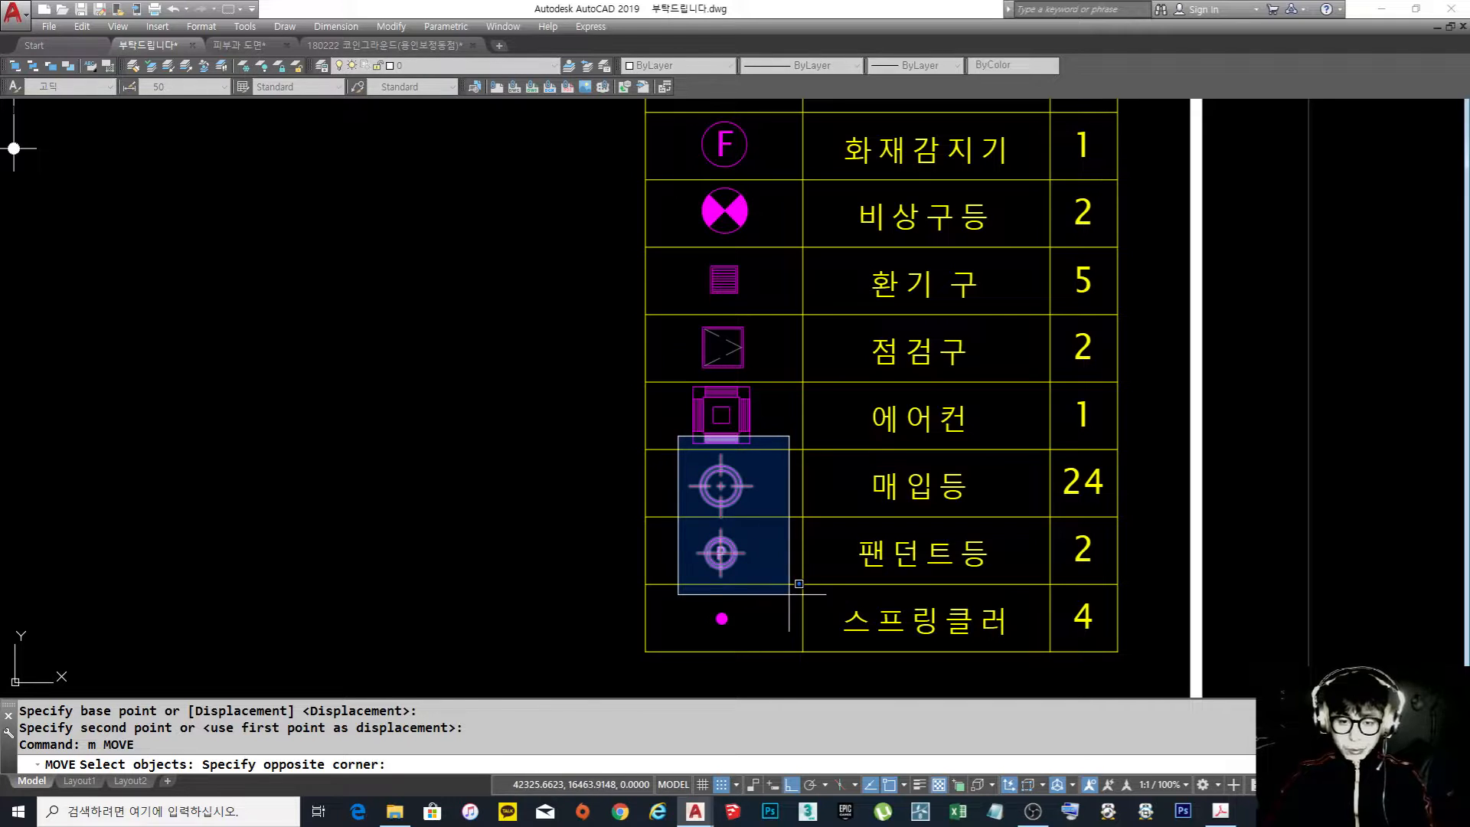
left_click(800, 605)
key("space")
left_click(736, 527)
key("Escape")
key("Escape")
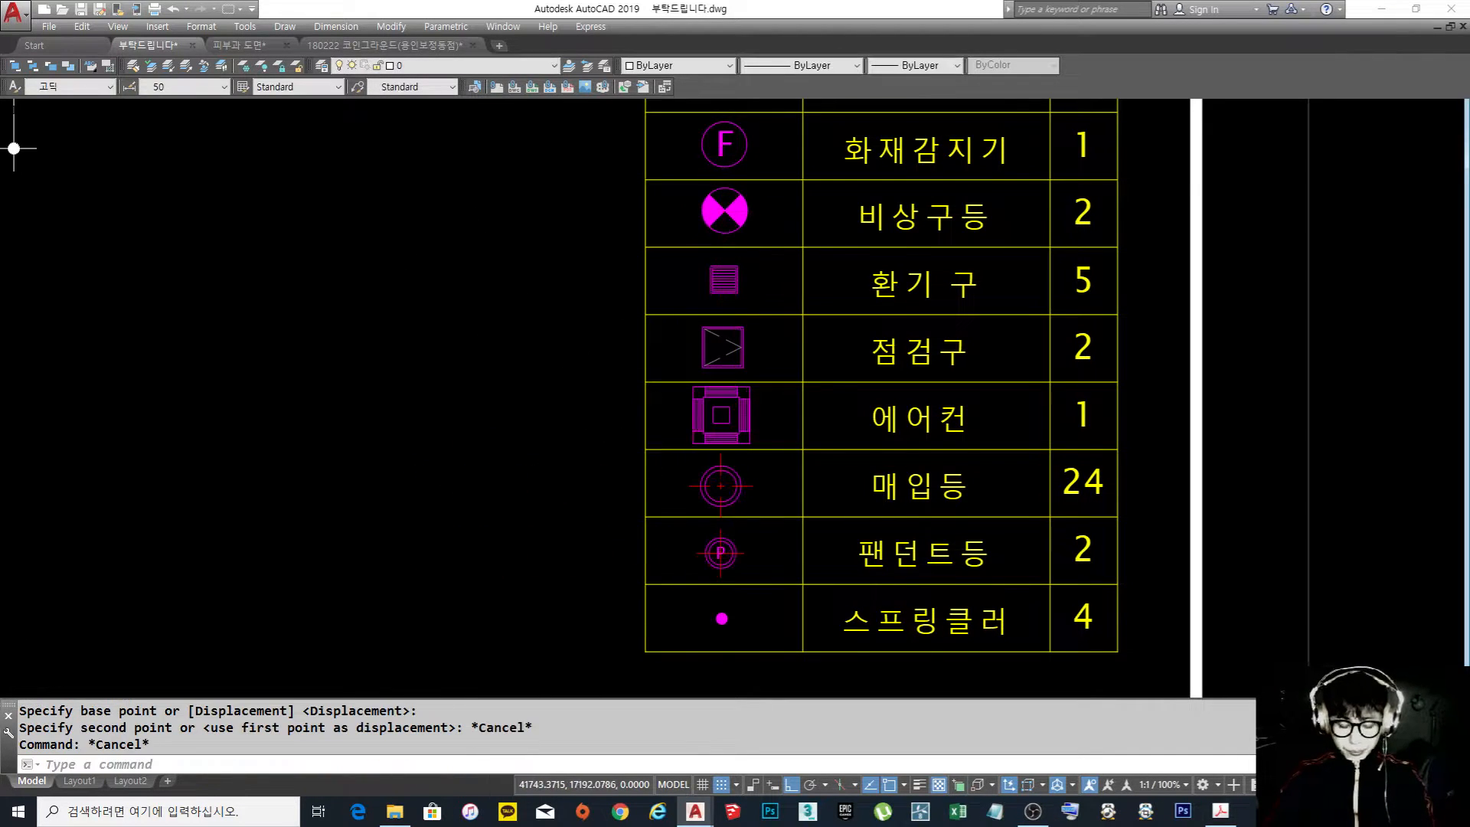
scroll(656, 433, "down", 2)
middle_click_drag(656, 432, 659, 453)
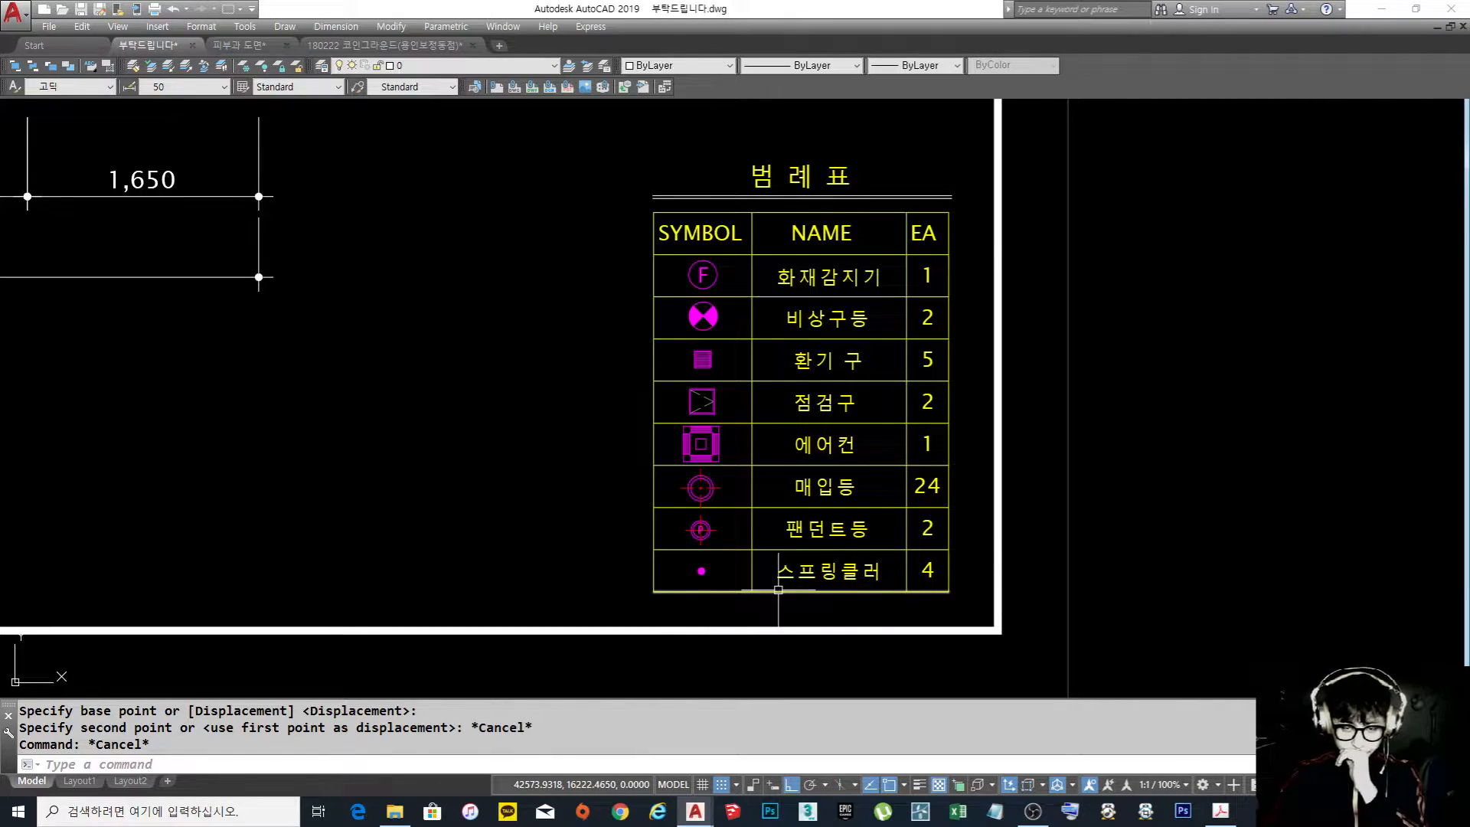
key("Escape")
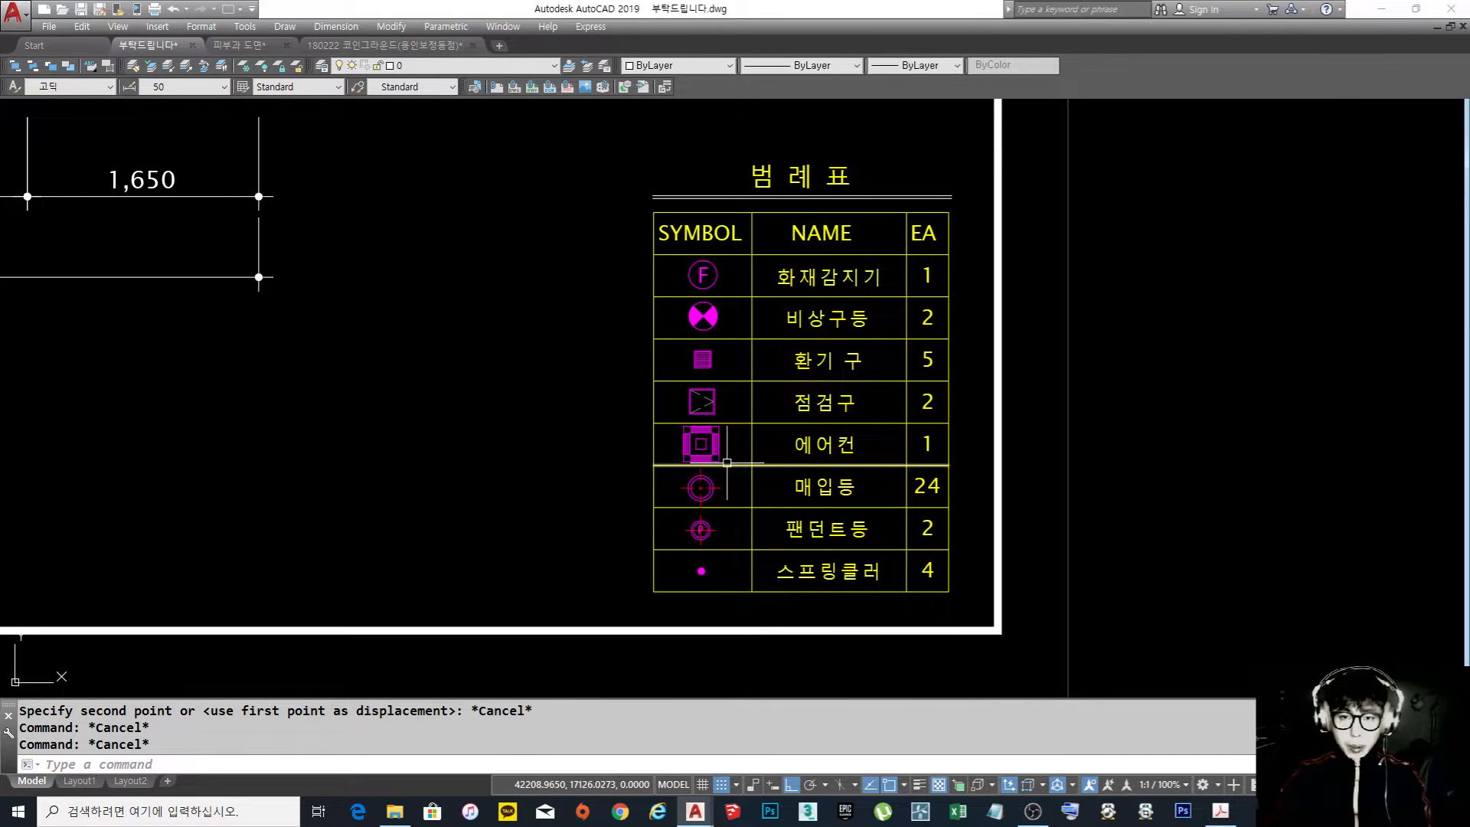
middle_click_drag(727, 462, 750, 469)
mouse_move(576, 390)
middle_mouse_down()
mouse_move(617, 398)
mouse_move(619, 413)
middle_mouse_up()
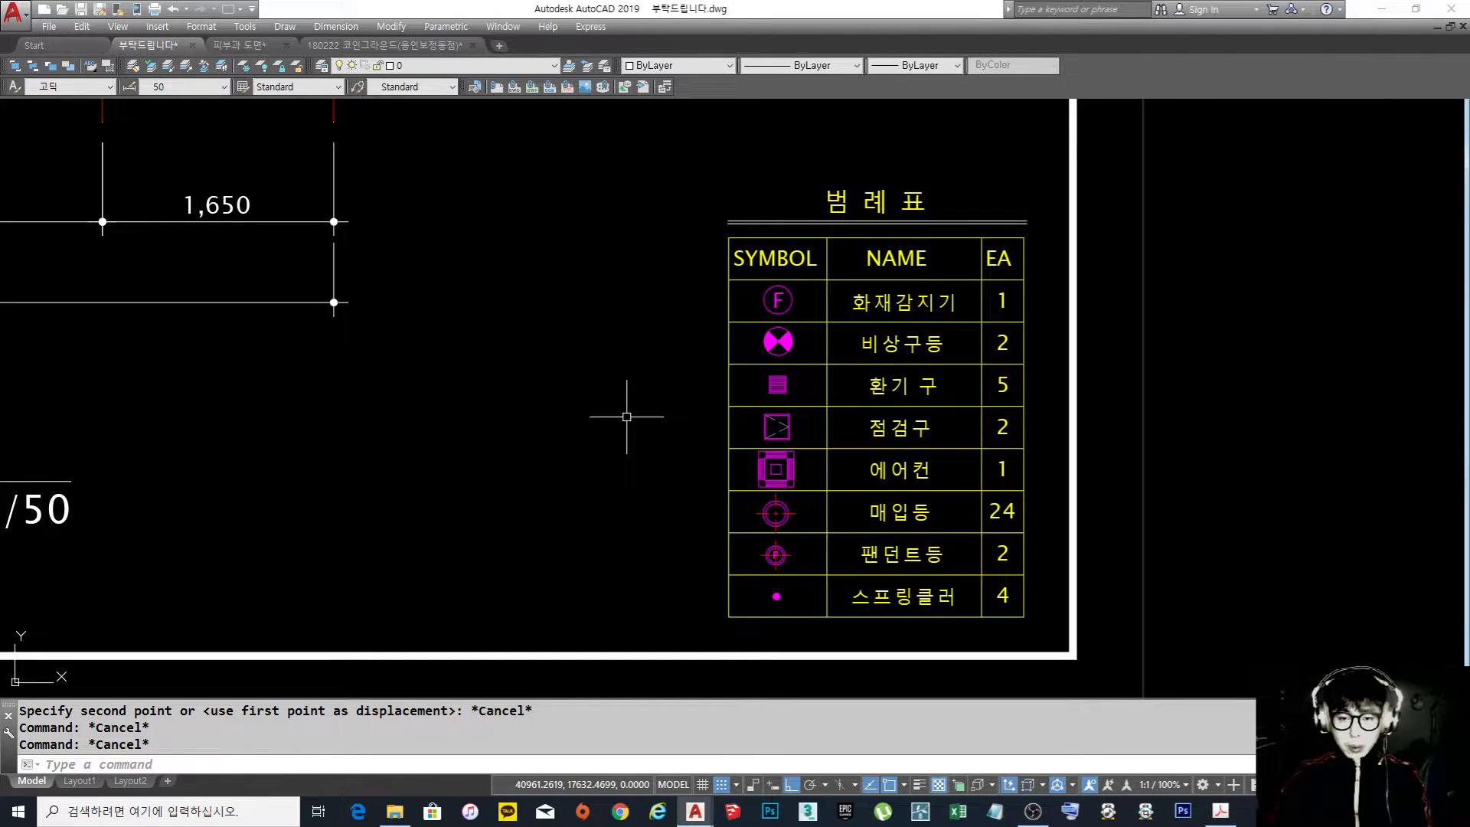
Examine the legend's symbols, names and quantities against the fixtures shown in the ceiling plan
mouse_move(882, 426)
middle_mouse_down()
mouse_move(792, 431)
mouse_move(843, 447)
middle_mouse_up()
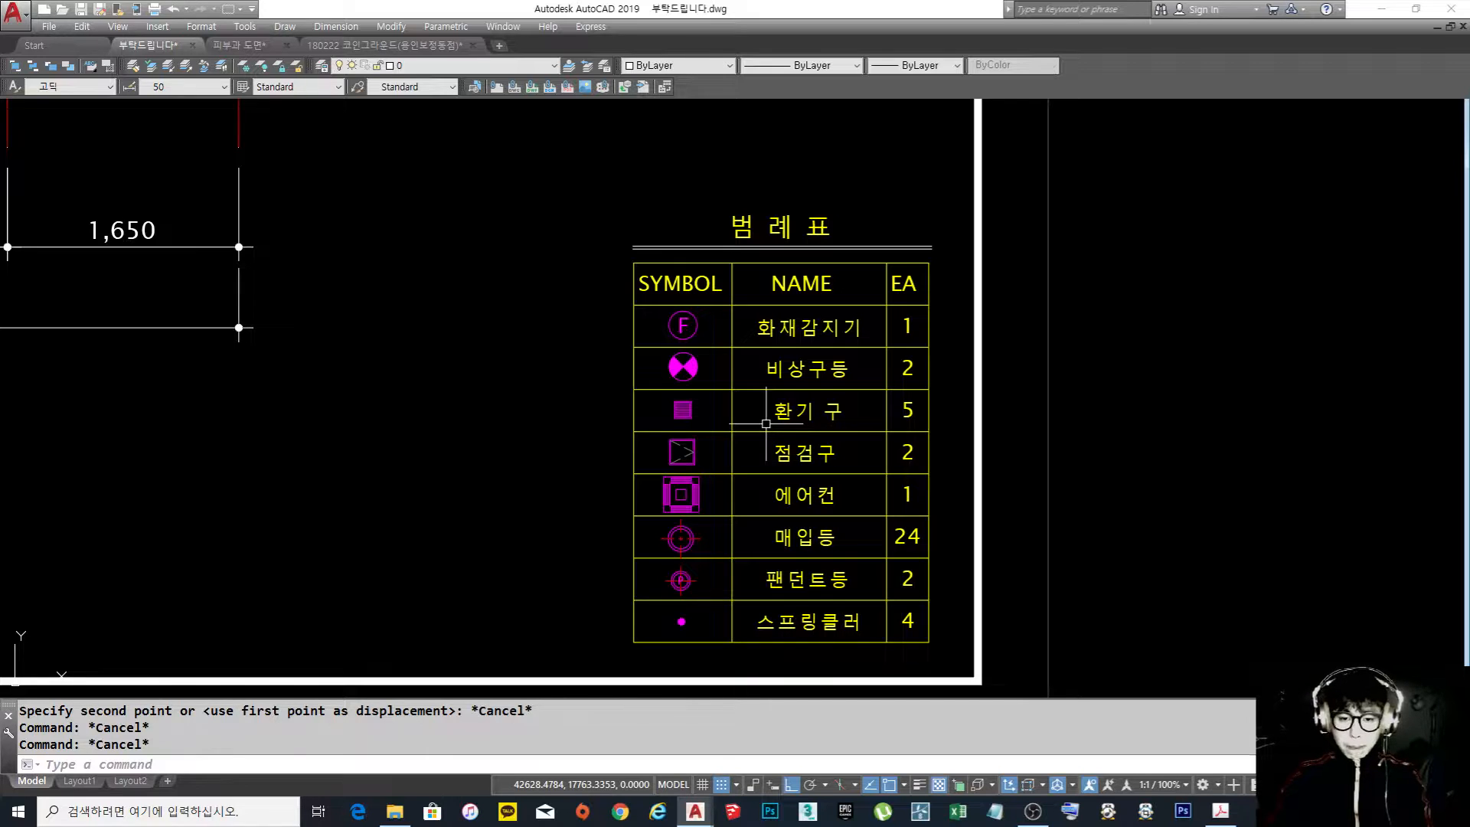
middle_click_drag(765, 423, 775, 430)
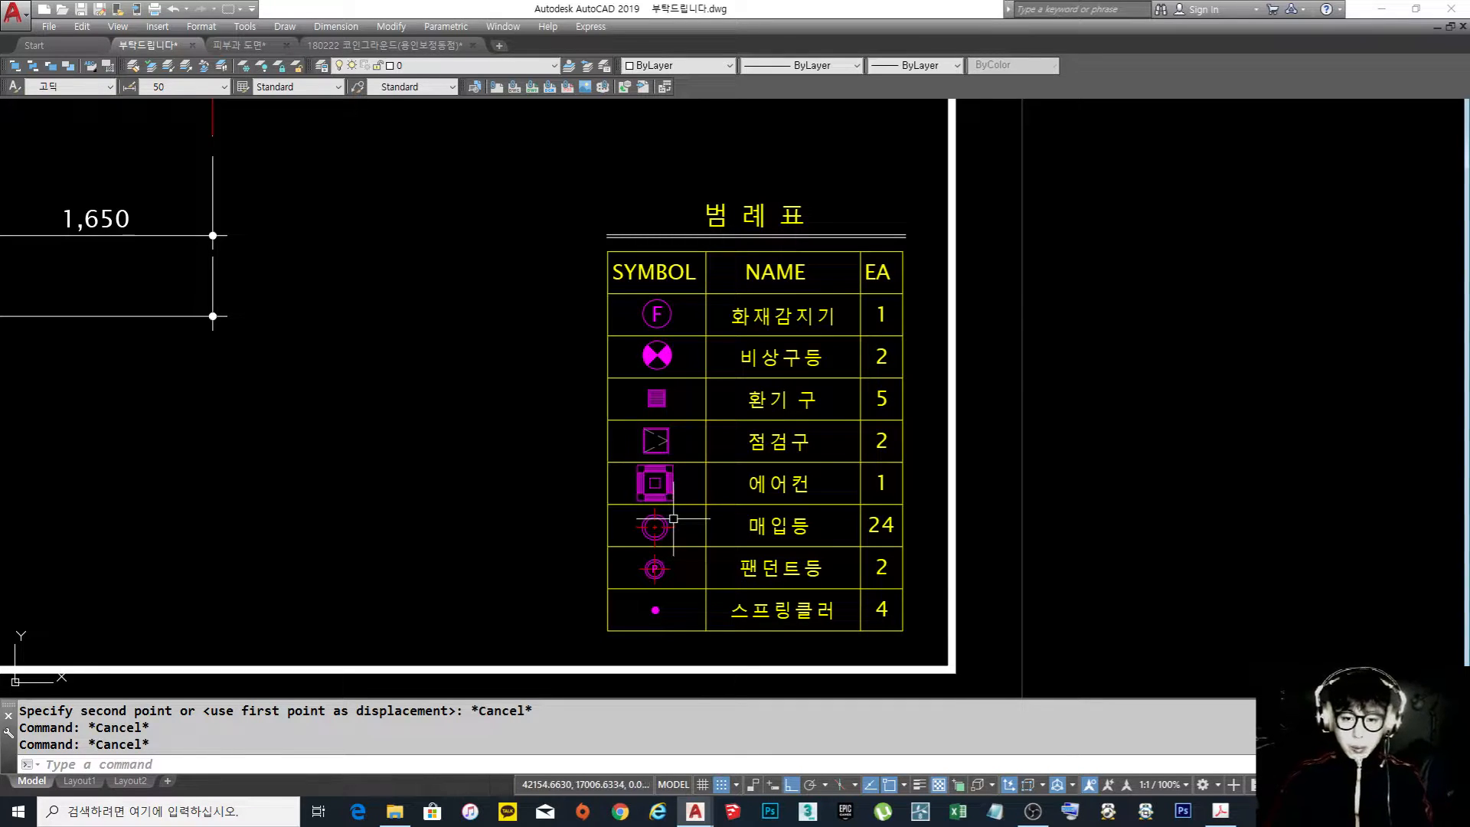
scroll(676, 507, "up", 2)
scroll(727, 474, "down", 4)
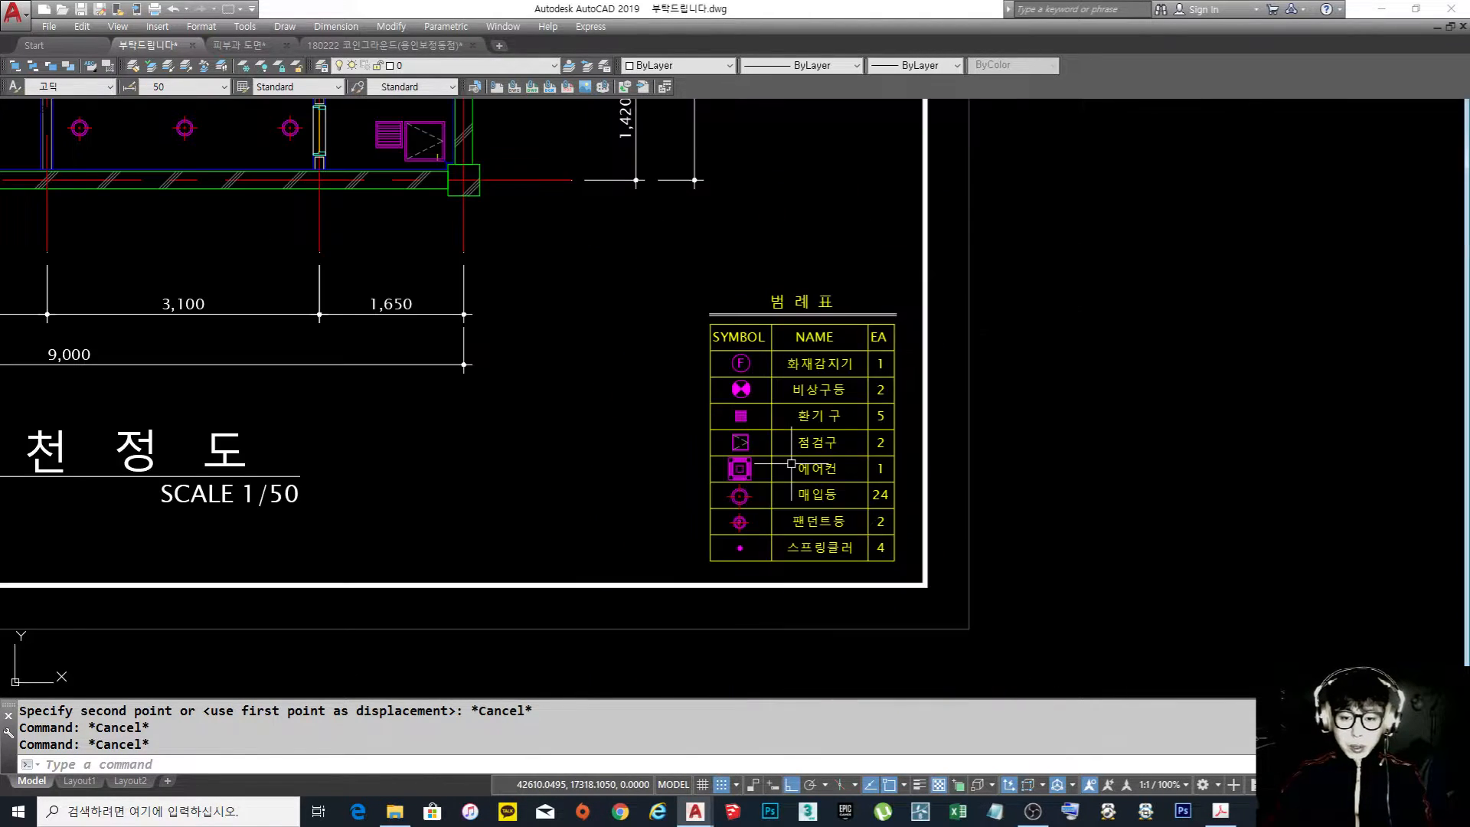
scroll(729, 471, "up", 2)
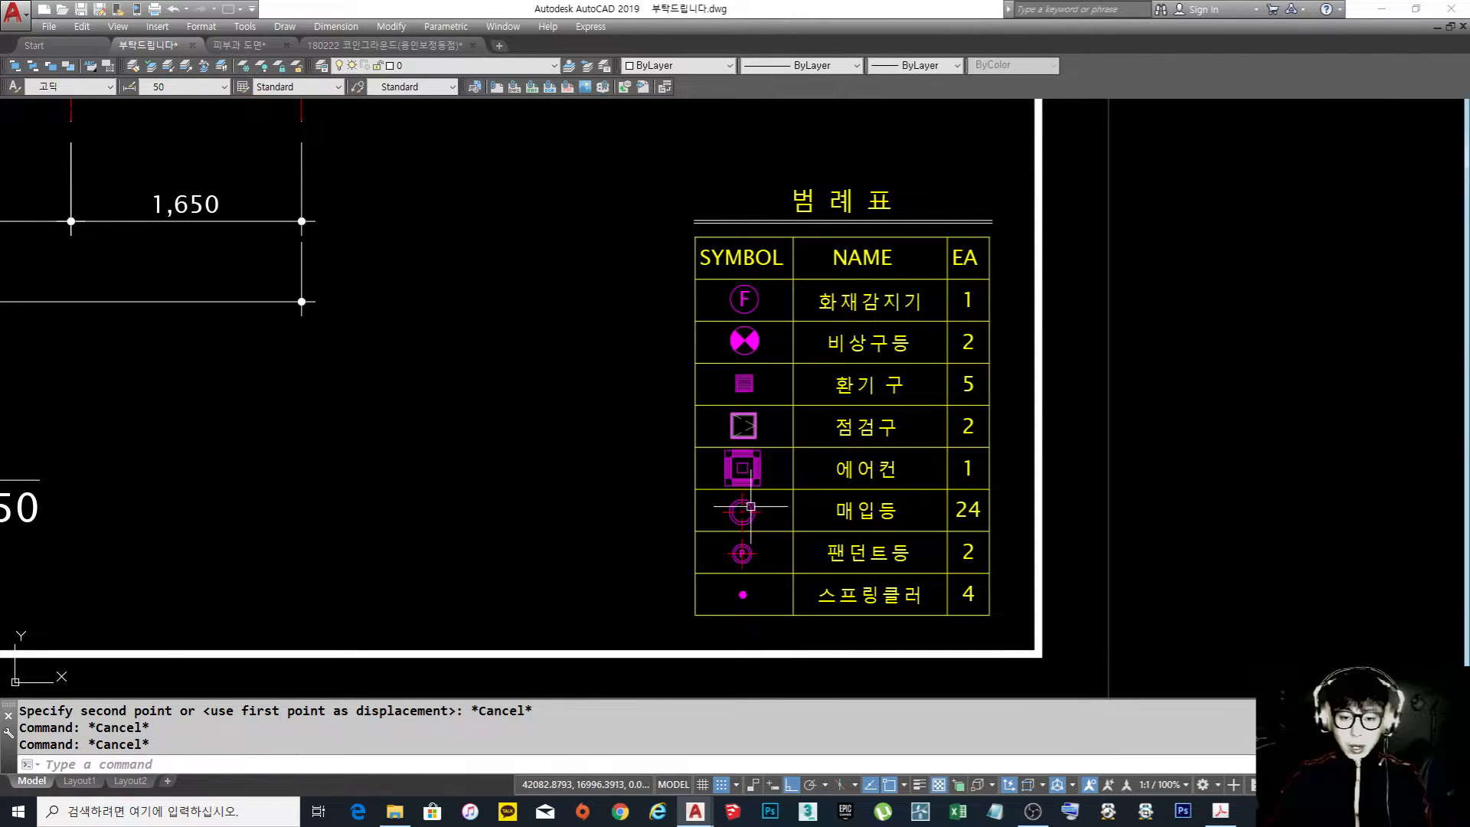
scroll(875, 501, "down", 4)
mouse_move(682, 410)
middle_mouse_down()
mouse_move(735, 493)
mouse_move(788, 528)
middle_mouse_up()
scroll(788, 528, "up", 5)
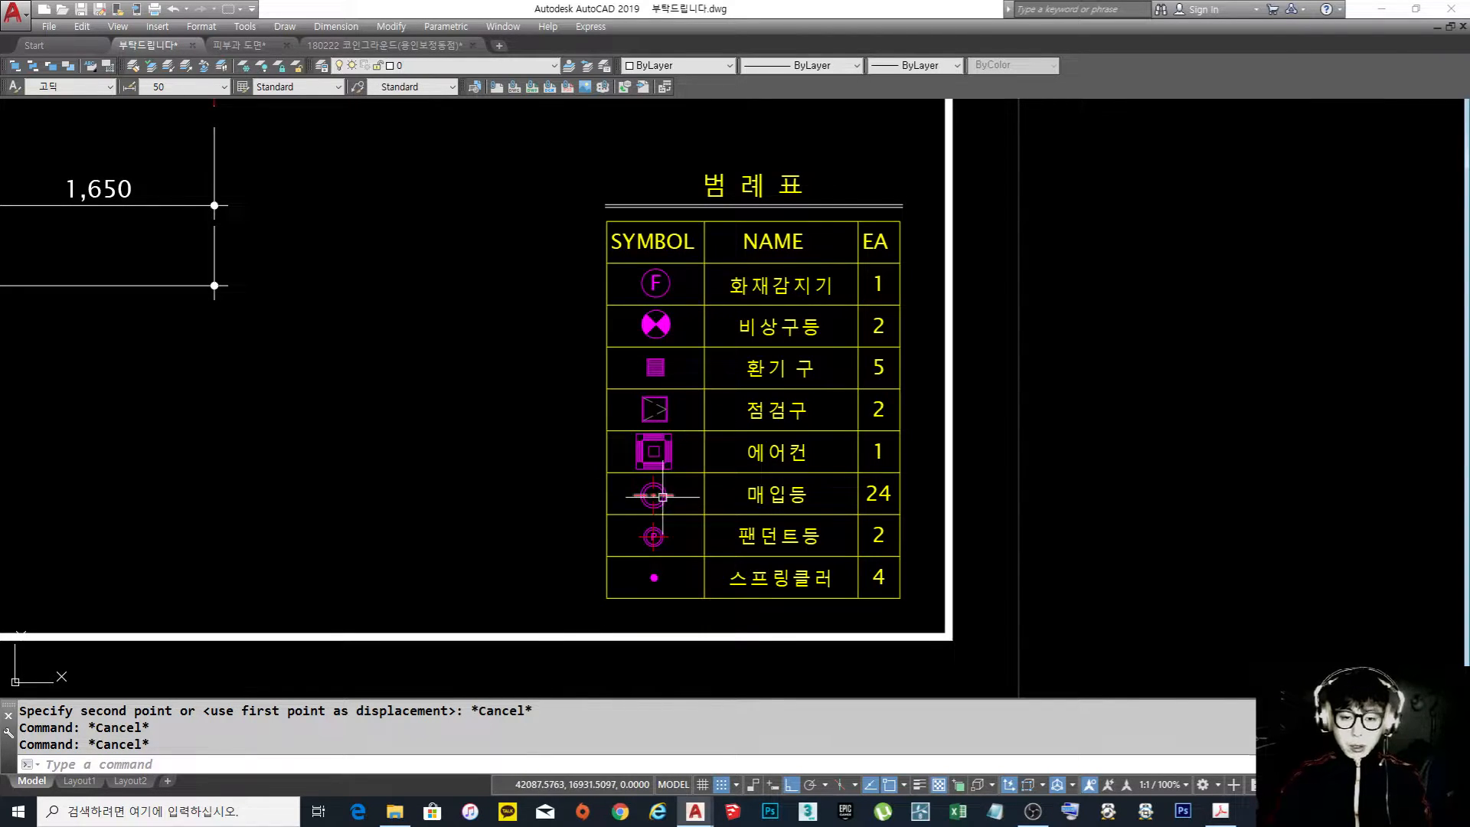
scroll(845, 360, "down", 4)
mouse_move(551, 262)
middle_mouse_down()
mouse_move(715, 419)
mouse_move(739, 406)
mouse_move(745, 422)
middle_mouse_up()
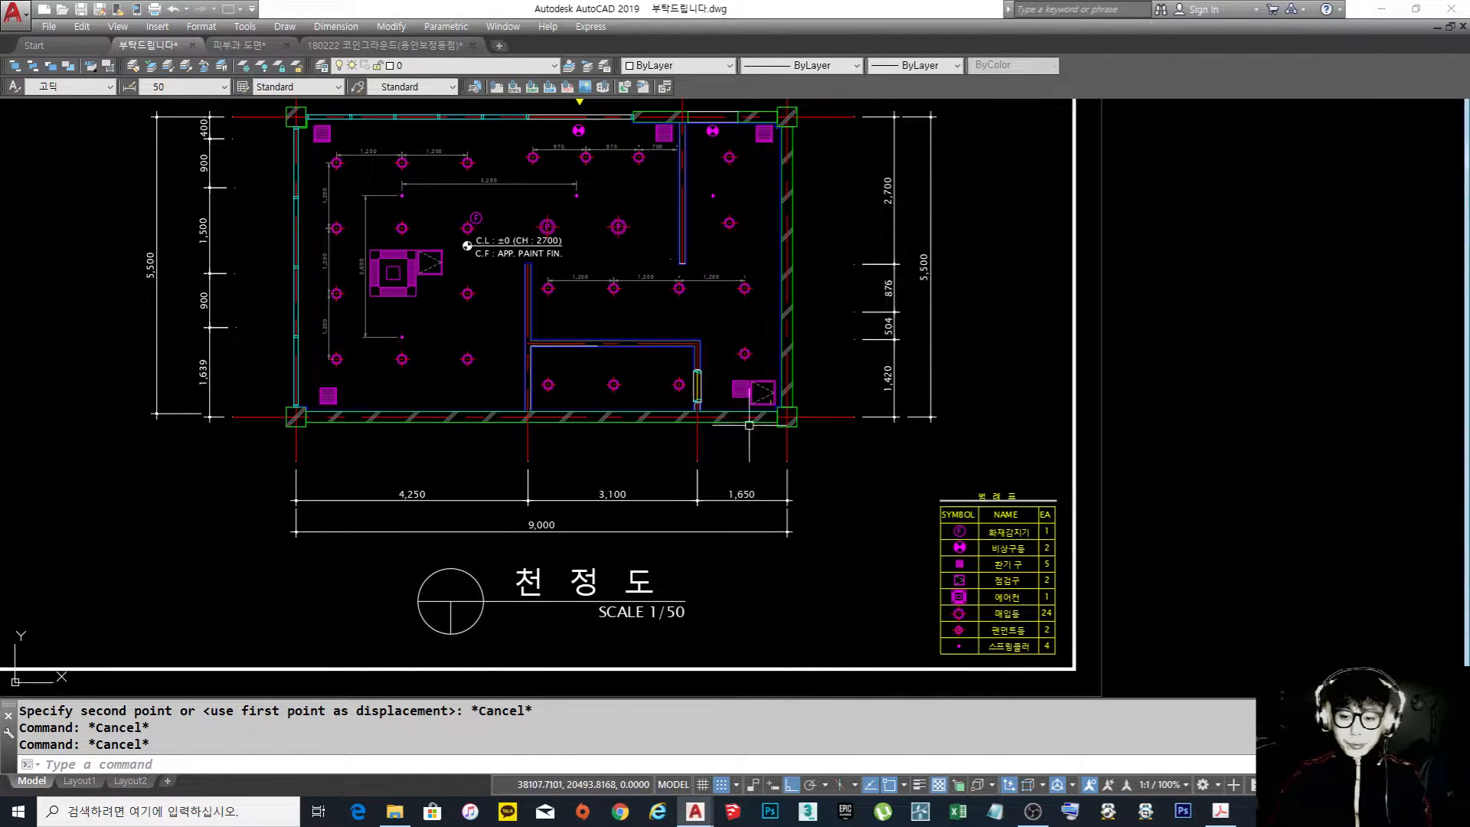
Change the letter inside the 화재감지기 symbol in the legend's first row to "S"
scroll(972, 535, "up", 8)
middle_click_drag(958, 540, 807, 412)
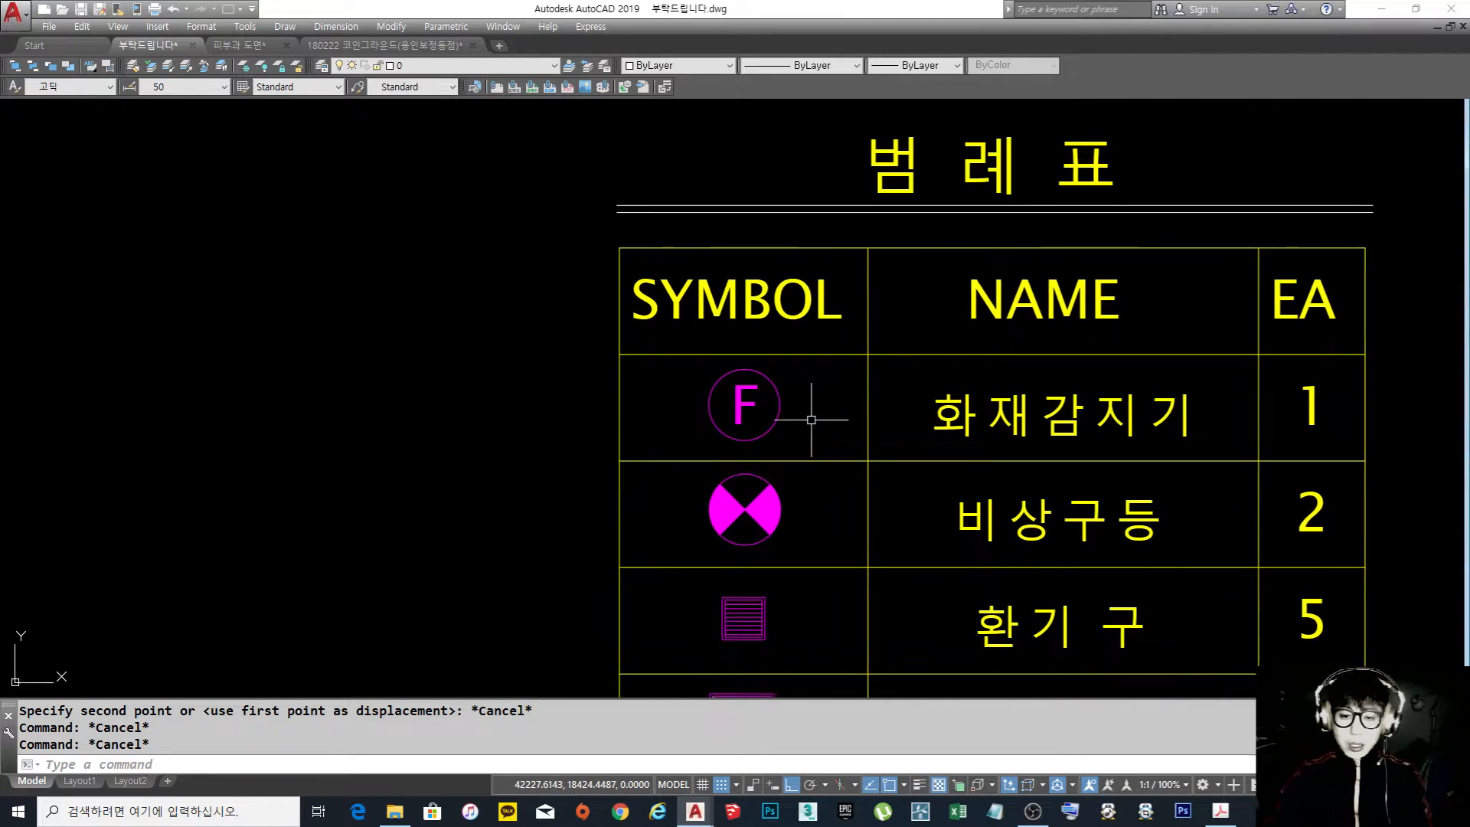
double_click(747, 402)
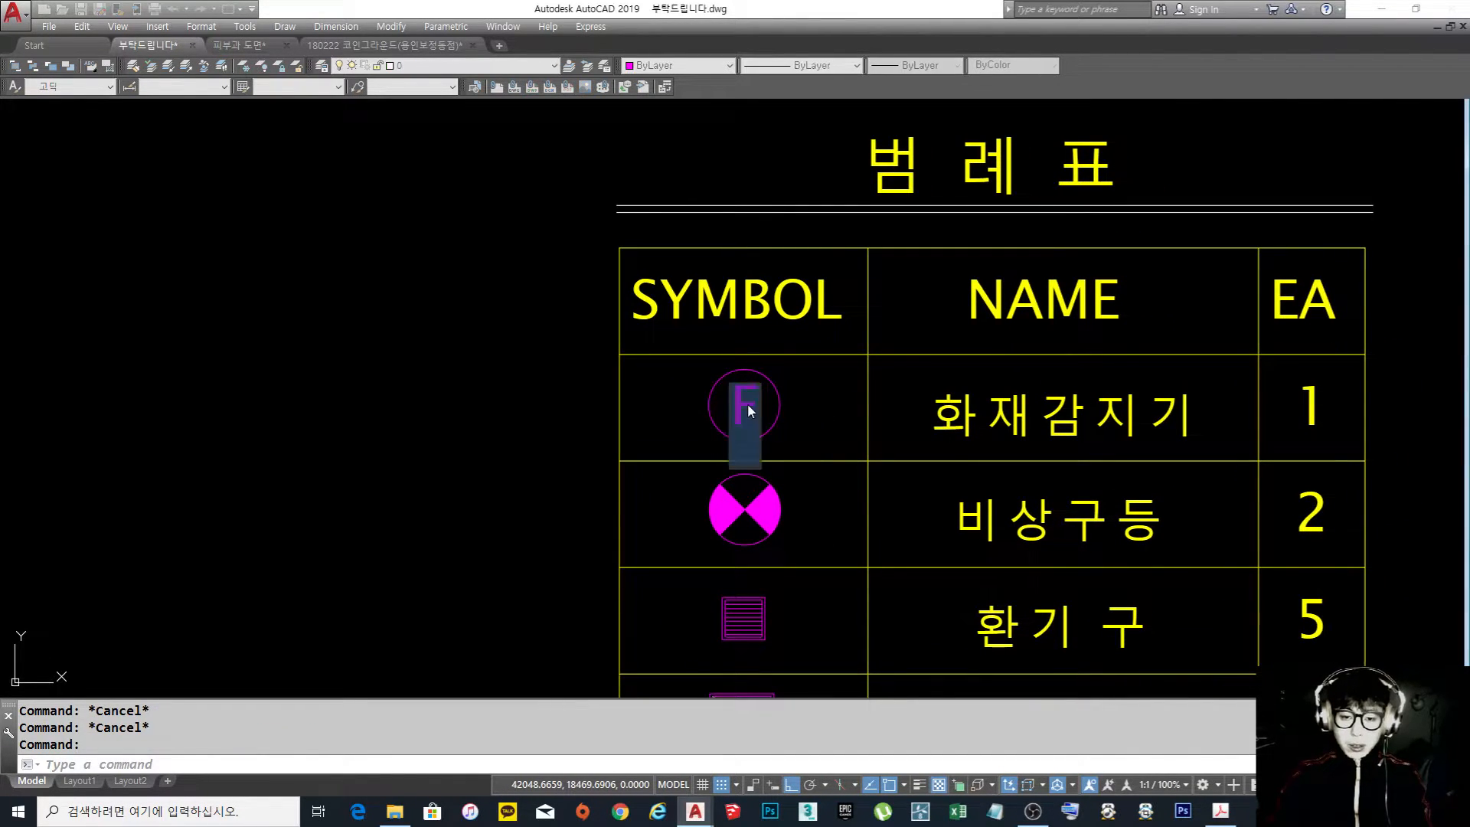
type("S")
left_click(775, 416)
key("Escape")
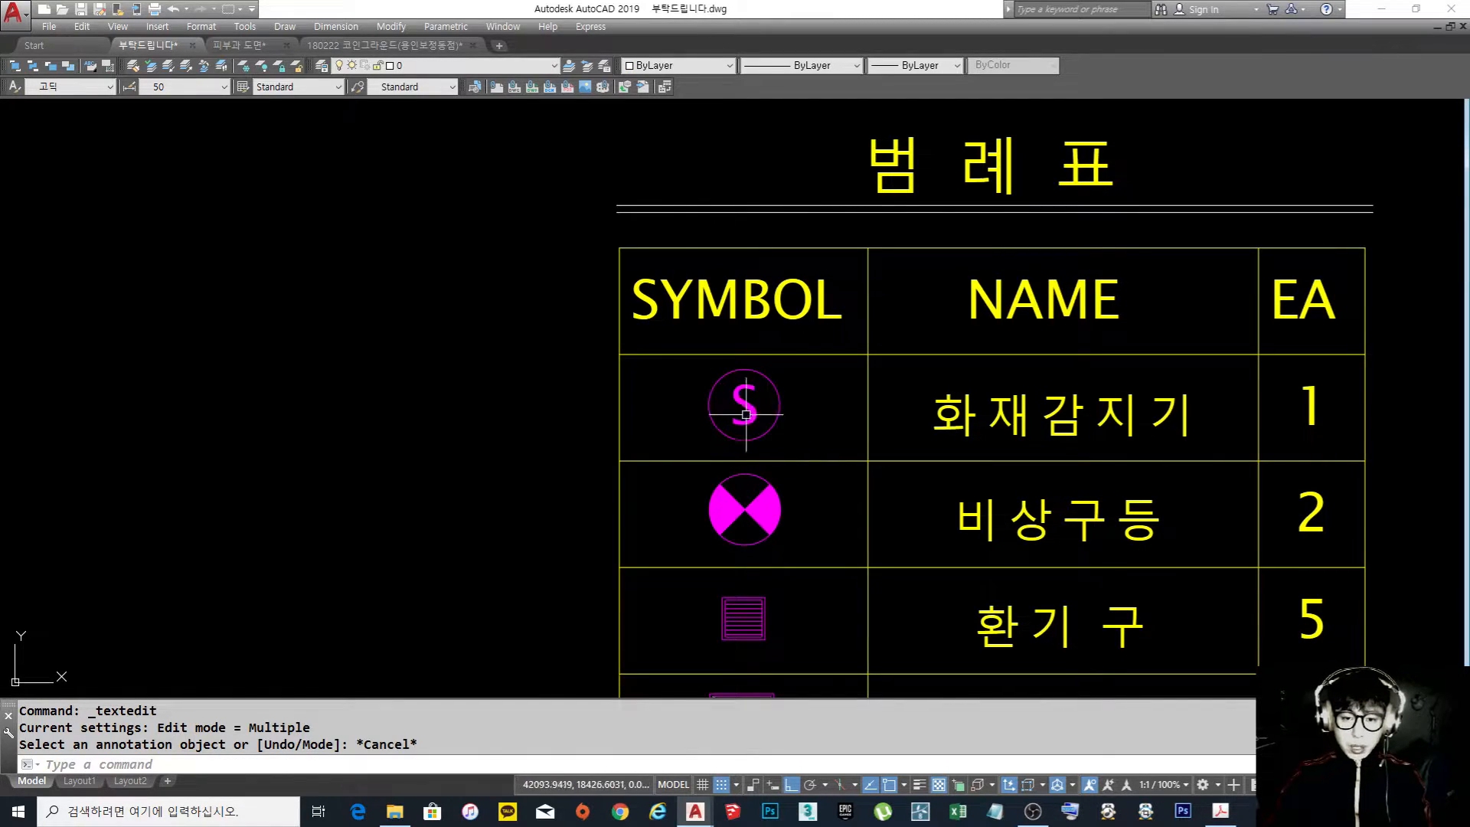
Rename the 비상구등 entry in the legend's NAME column to "유도등"
scroll(853, 410, "down", 4)
middle_click_drag(853, 410, 778, 352)
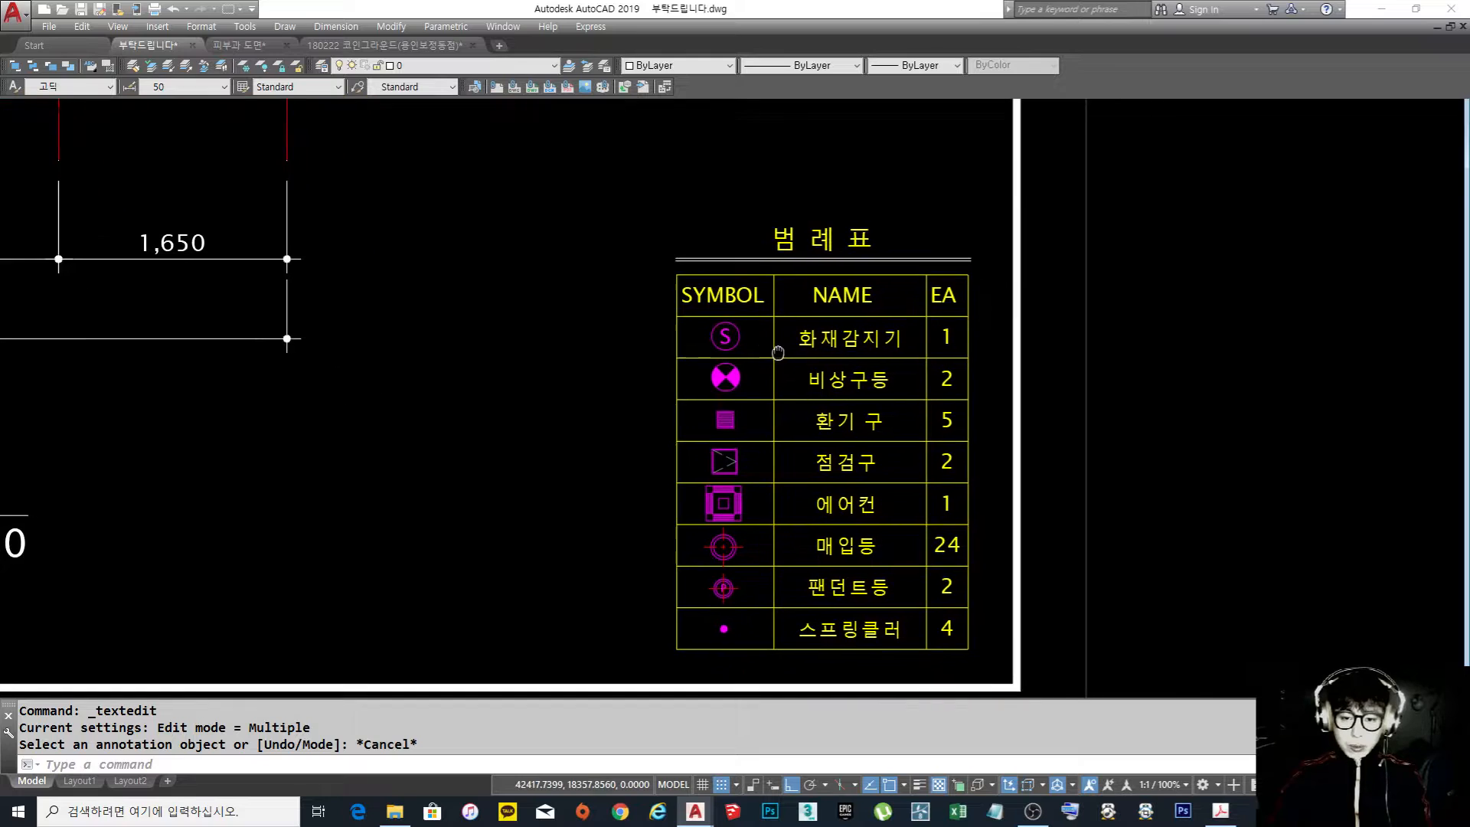
scroll(758, 375, "up", 3)
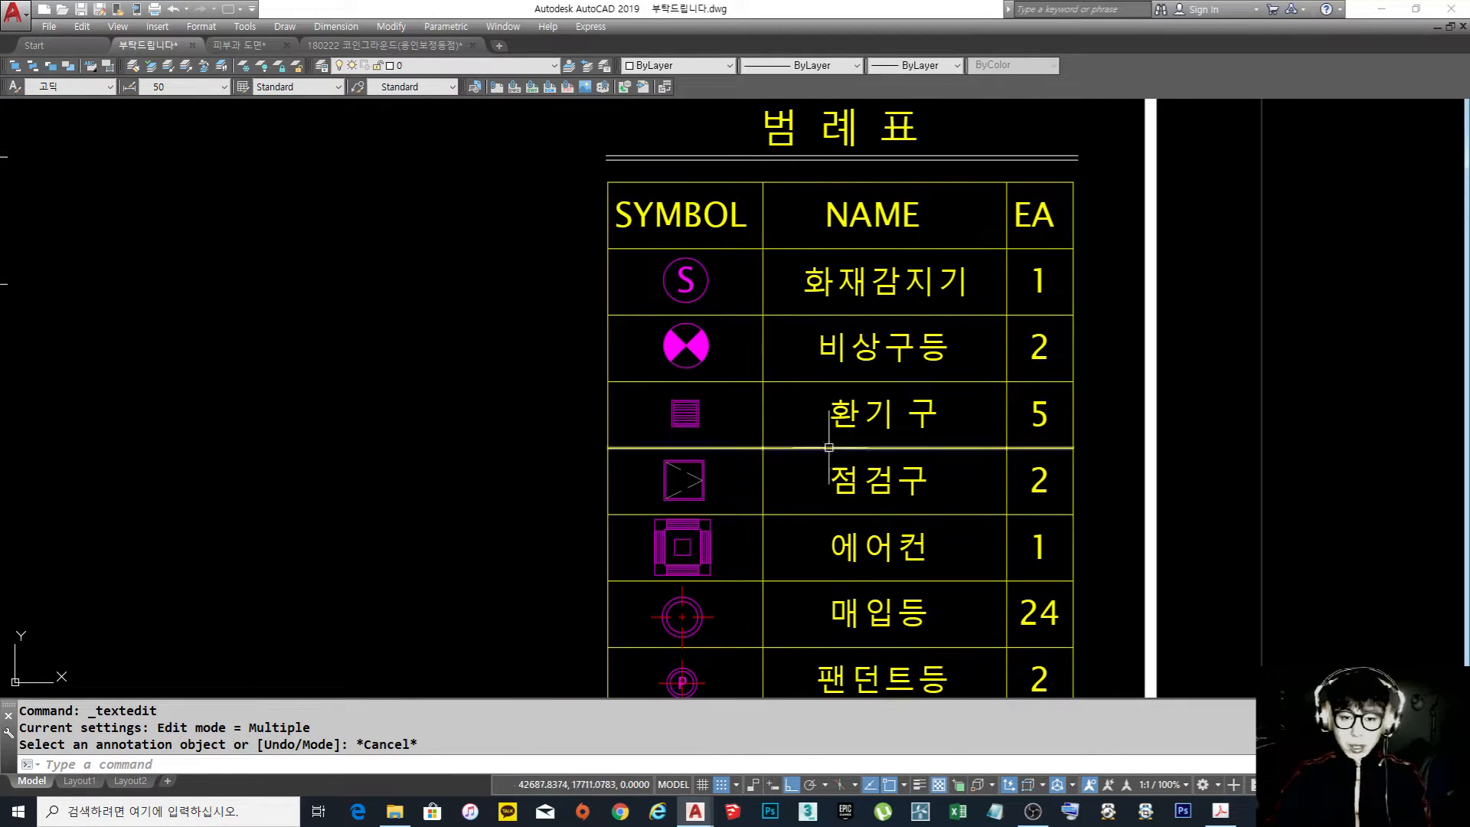
double_click(909, 345)
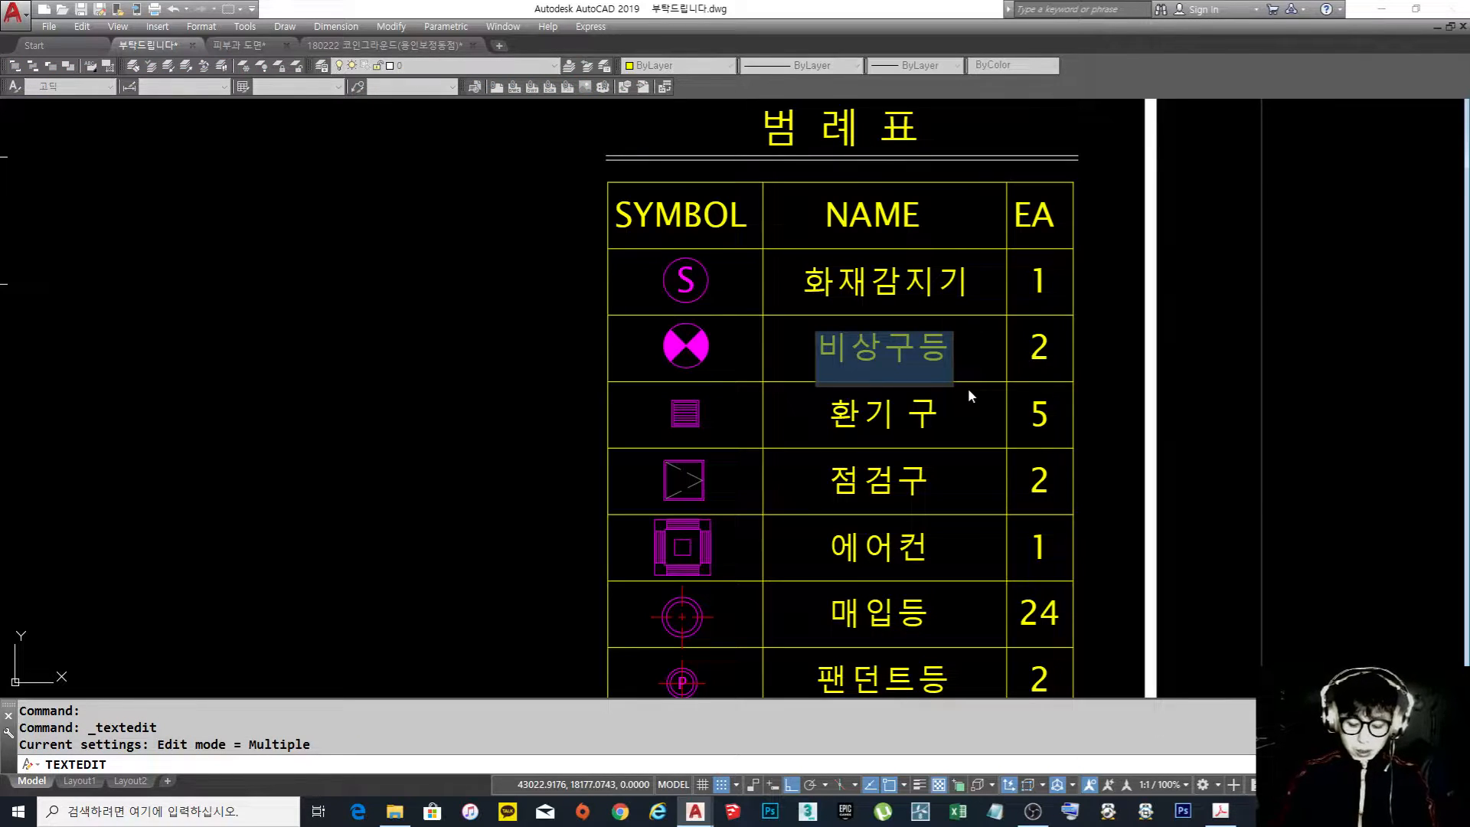
type("유도등")
key("Return")
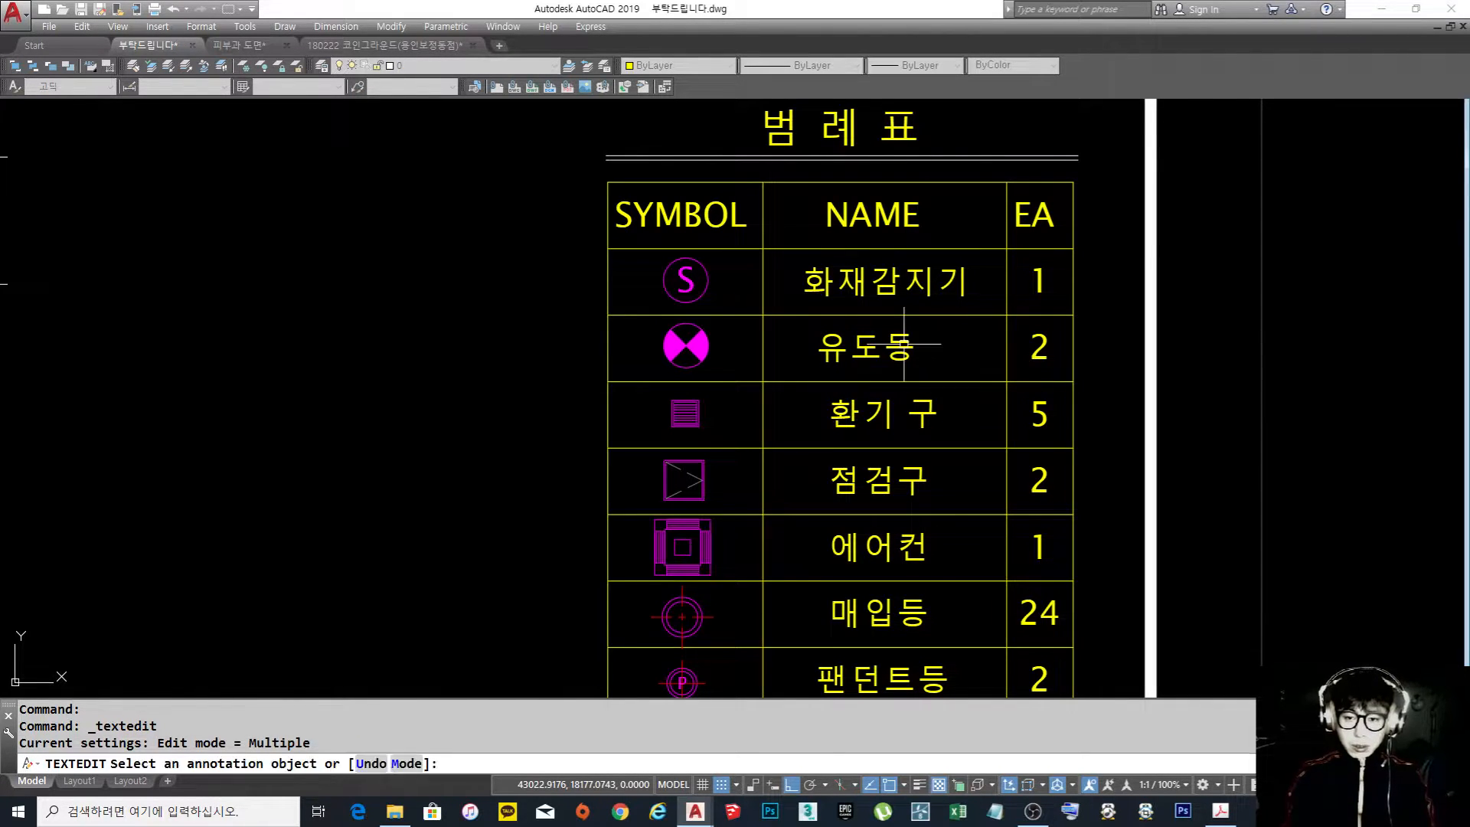
key("Escape")
key("Escape")
Extend the air conditioner's name in the legend to "천정형에어컨"
middle_click_drag(938, 396, 879, 309)
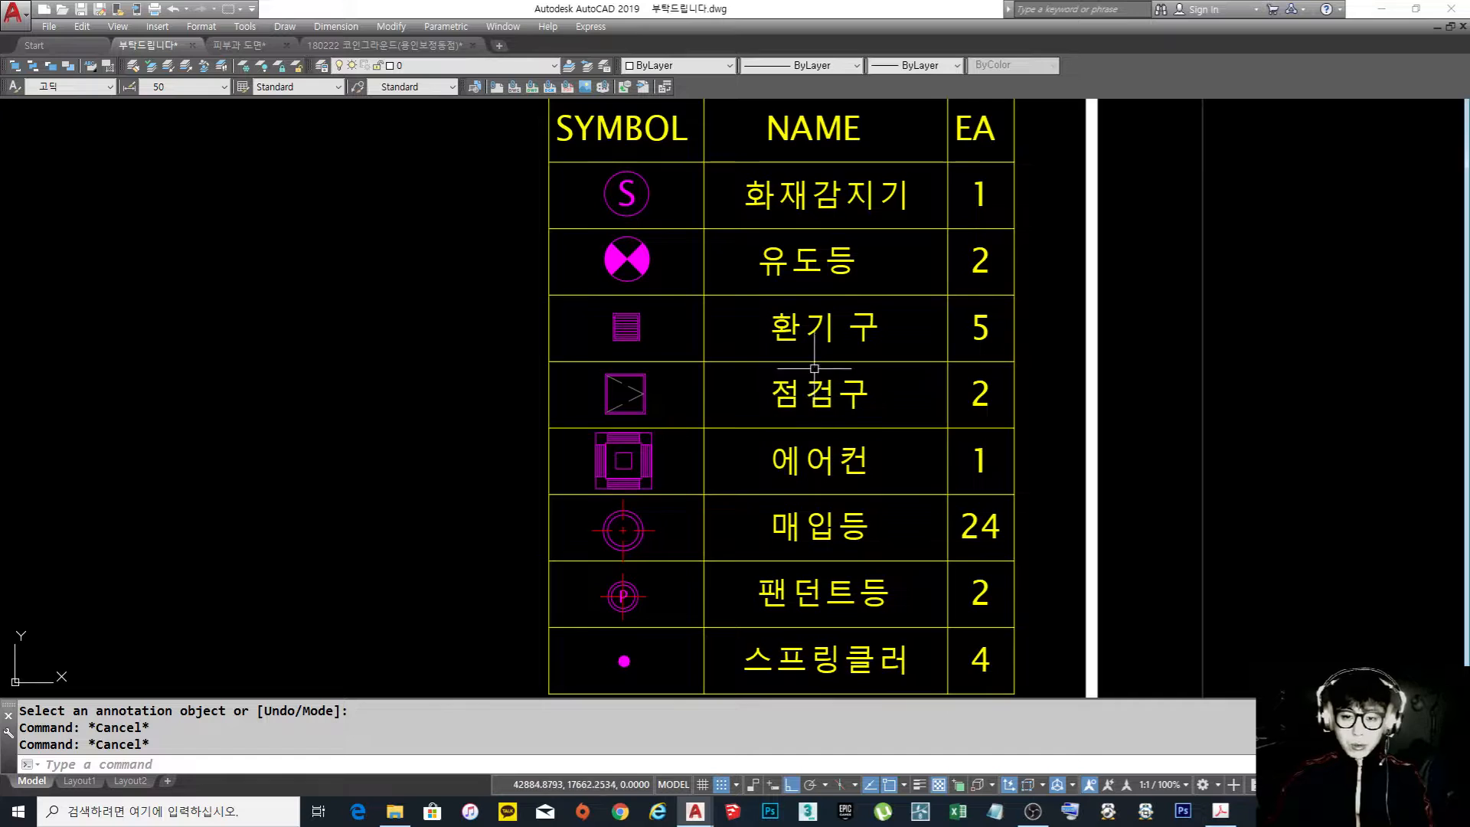
middle_click_drag(829, 441, 797, 365)
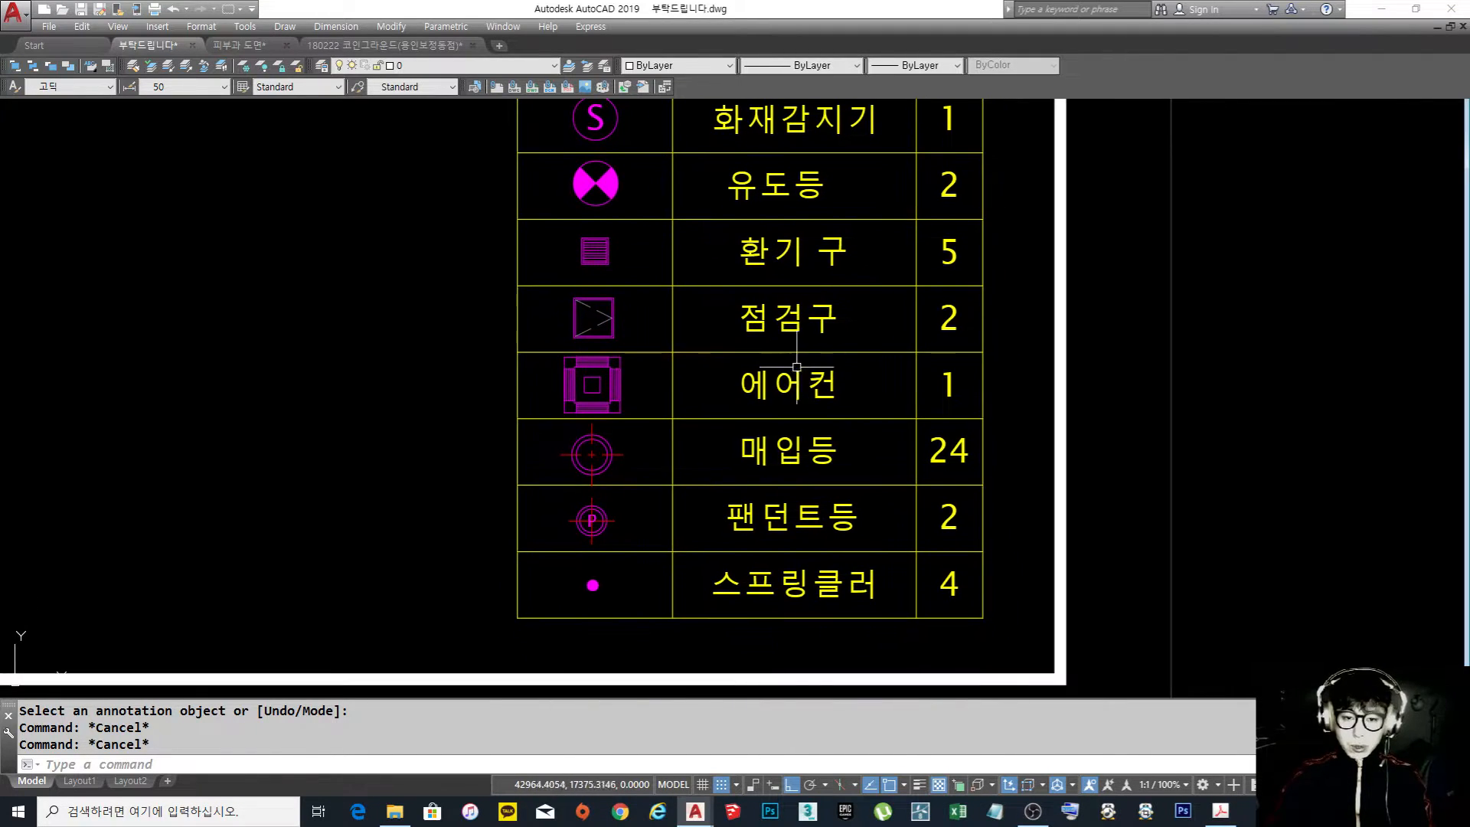
left_click(788, 385)
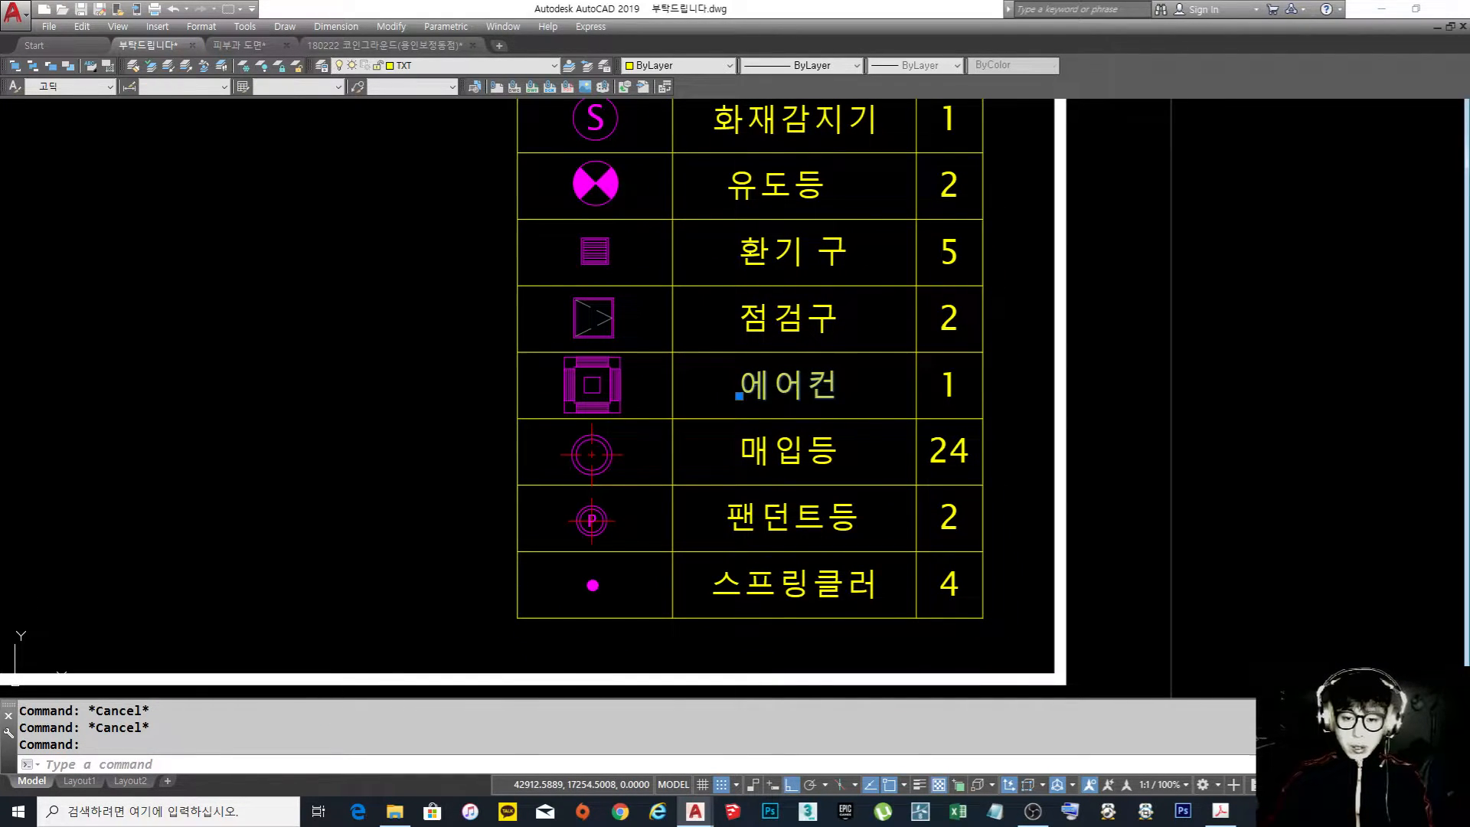
double_click(758, 417)
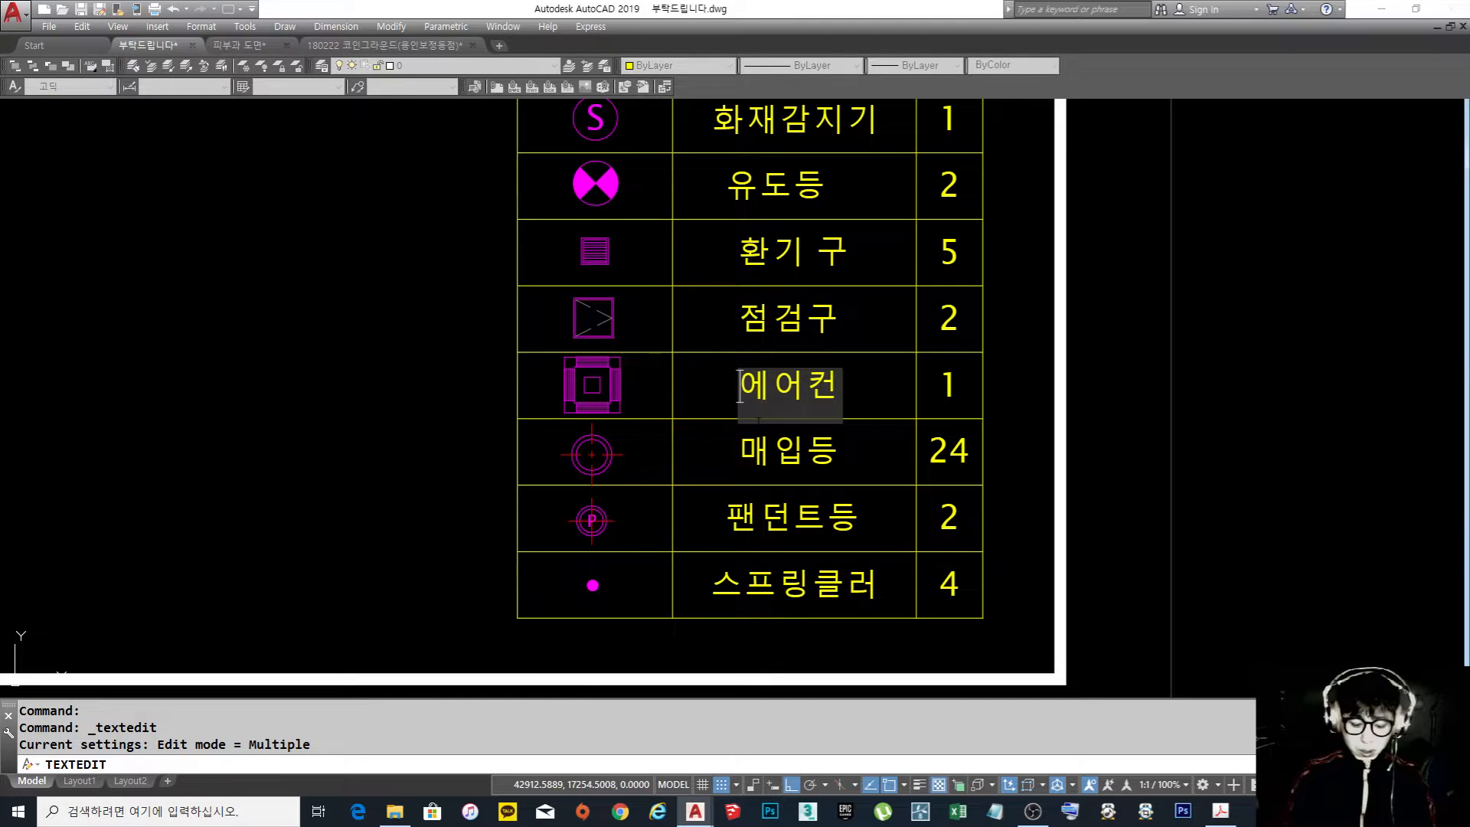
type("처")
type("정ㅎ")
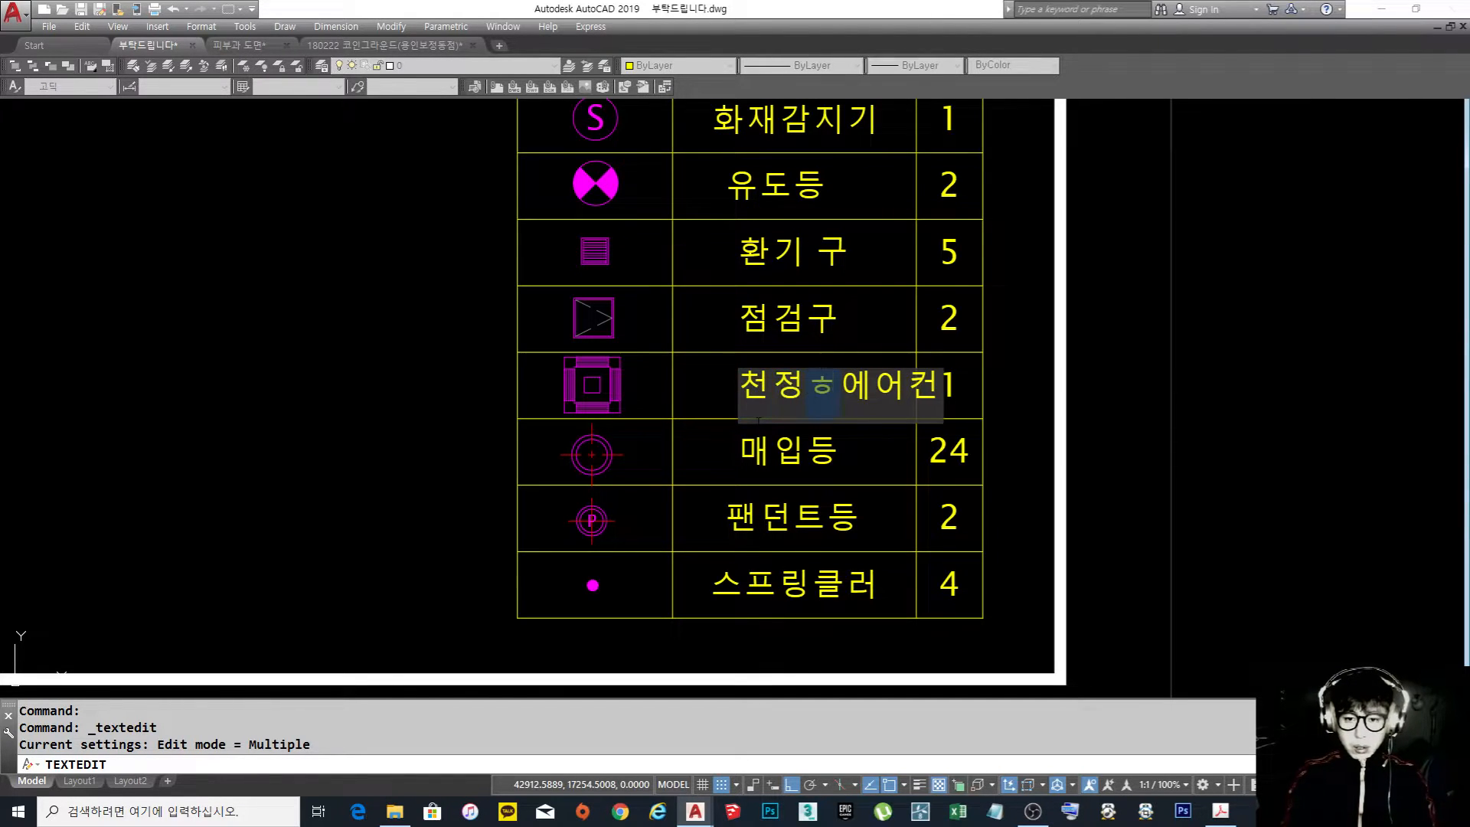
key("Return")
key("Escape")
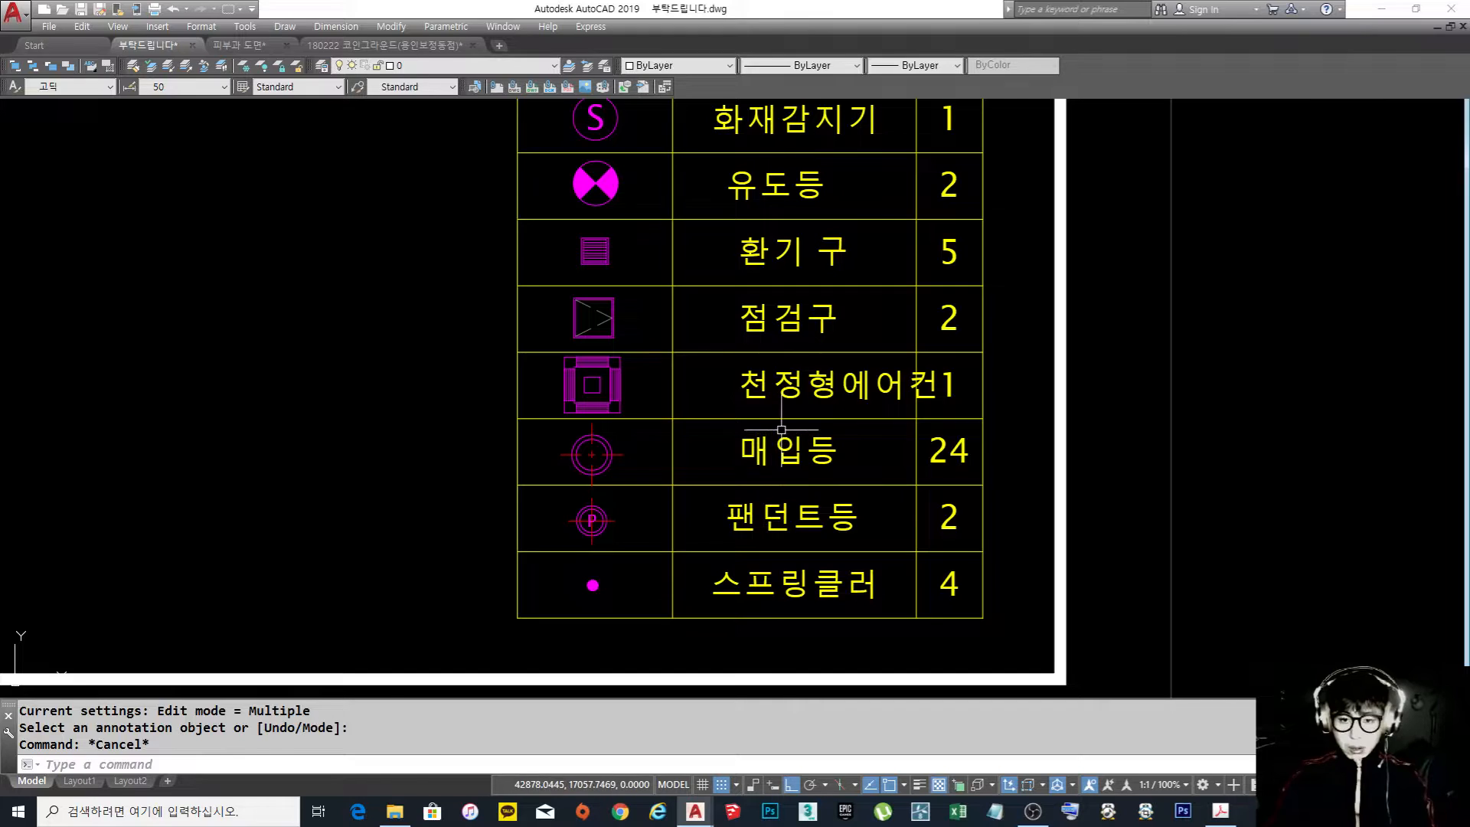
key("Return")
key("Escape")
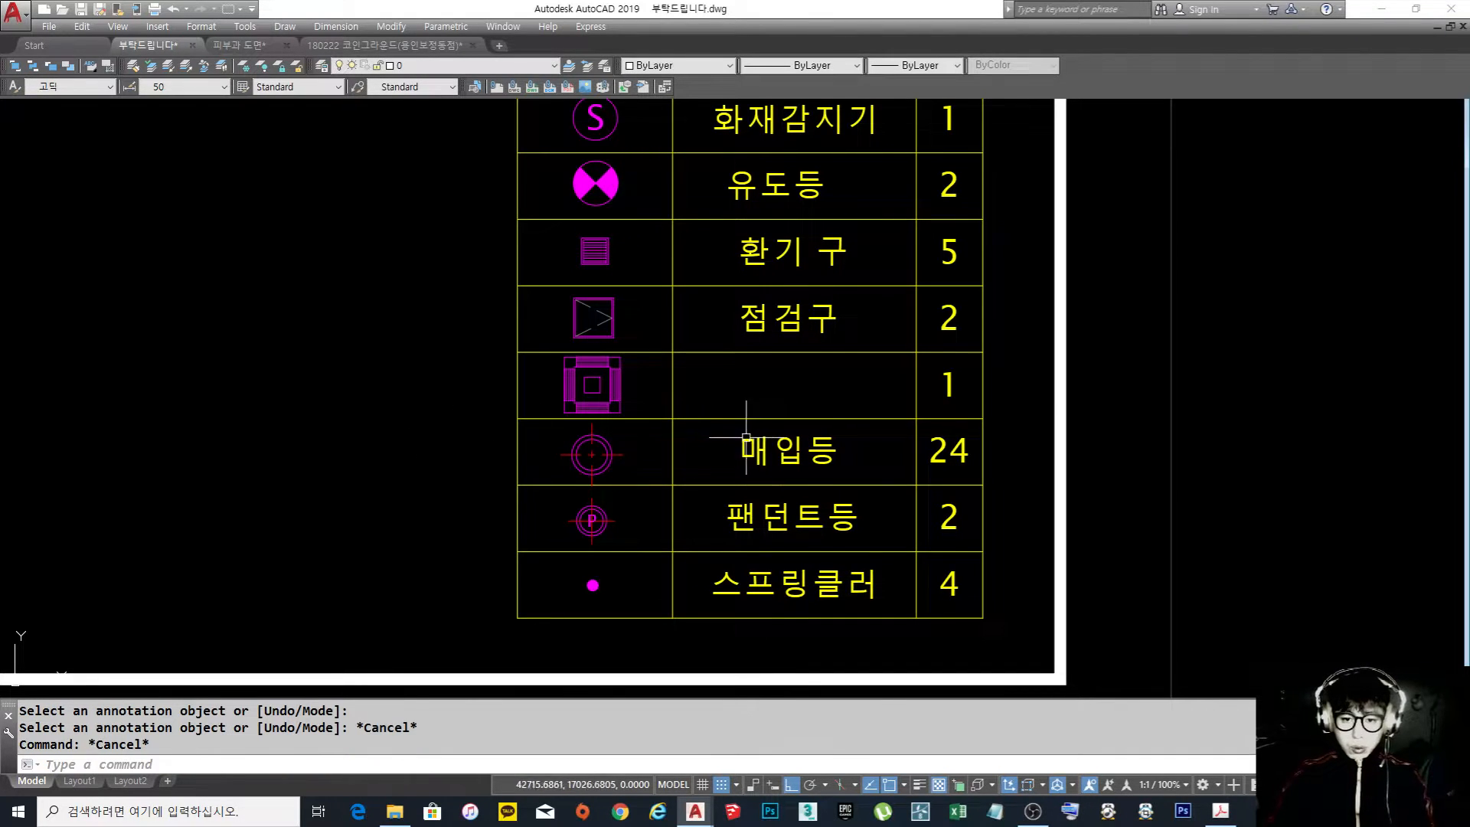
key("ctrl+z")
type("ㅡ")
key("space")
key("Escape")
key("Escape")
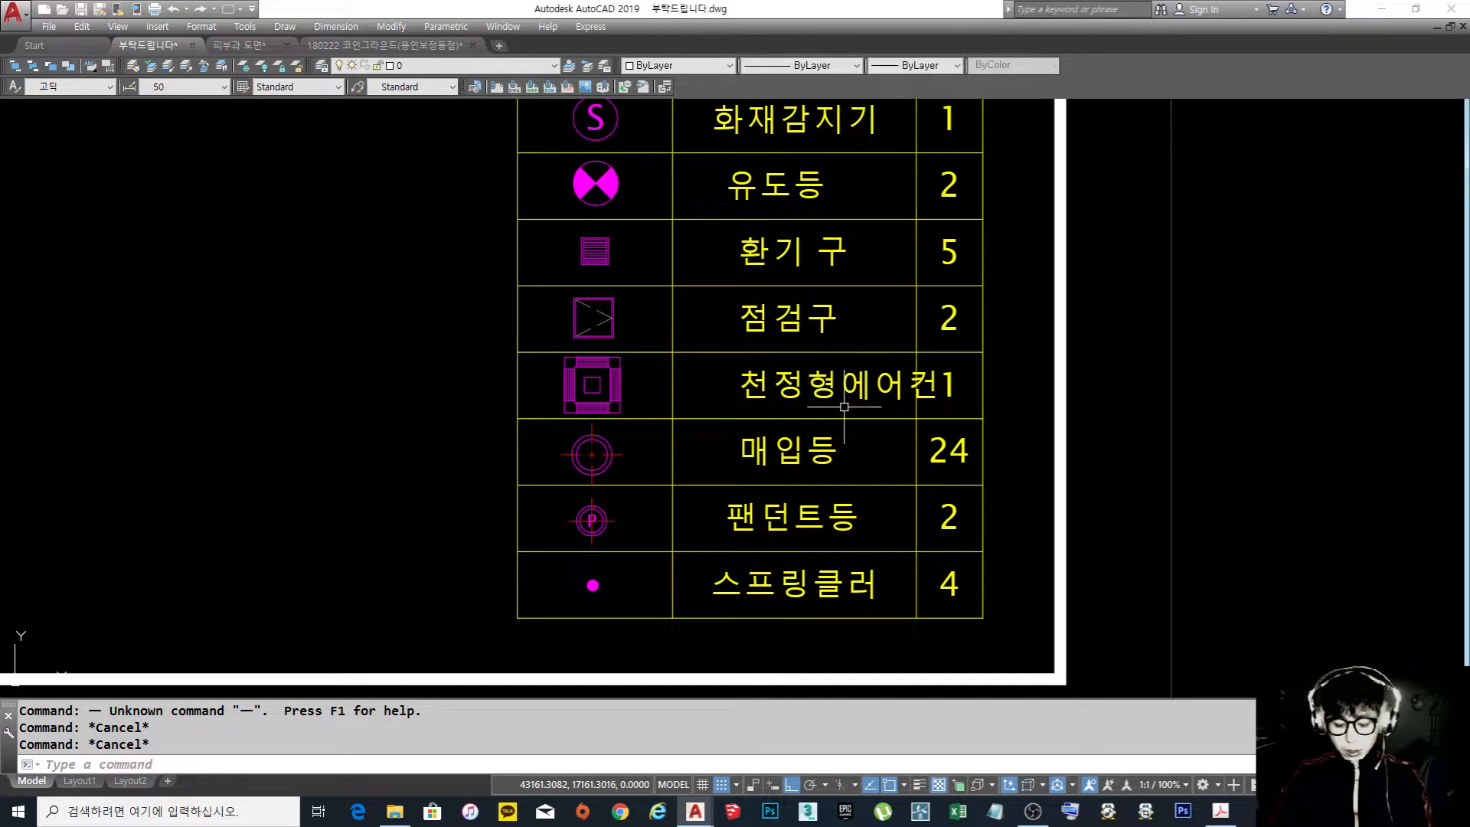
Move the 천정형에어컨 label horizontally to the left so it fits inside its NAME cell
type("m")
key("space")
left_click(783, 394)
key("space")
left_click(409, 408)
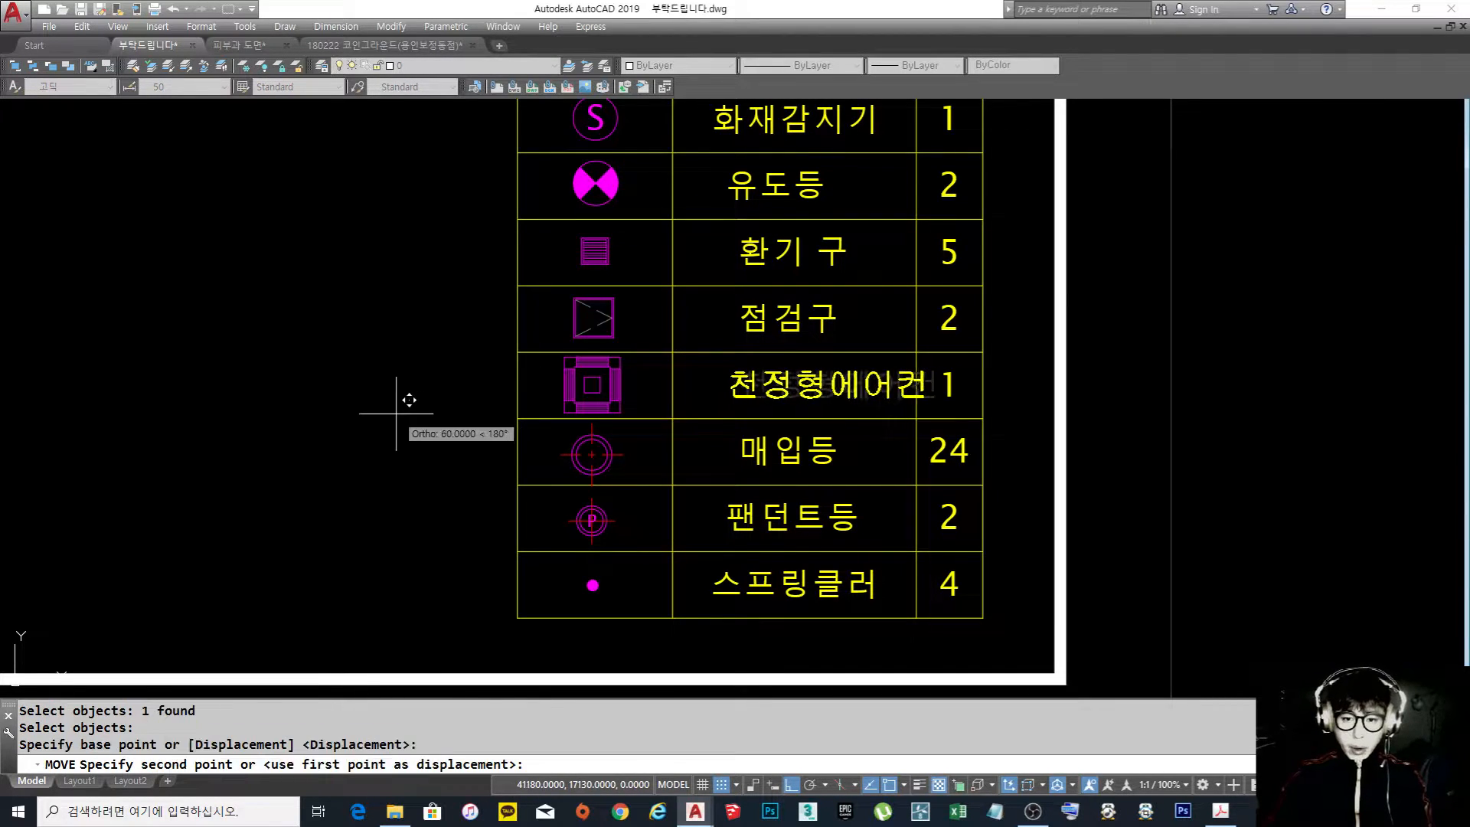
left_click(363, 413)
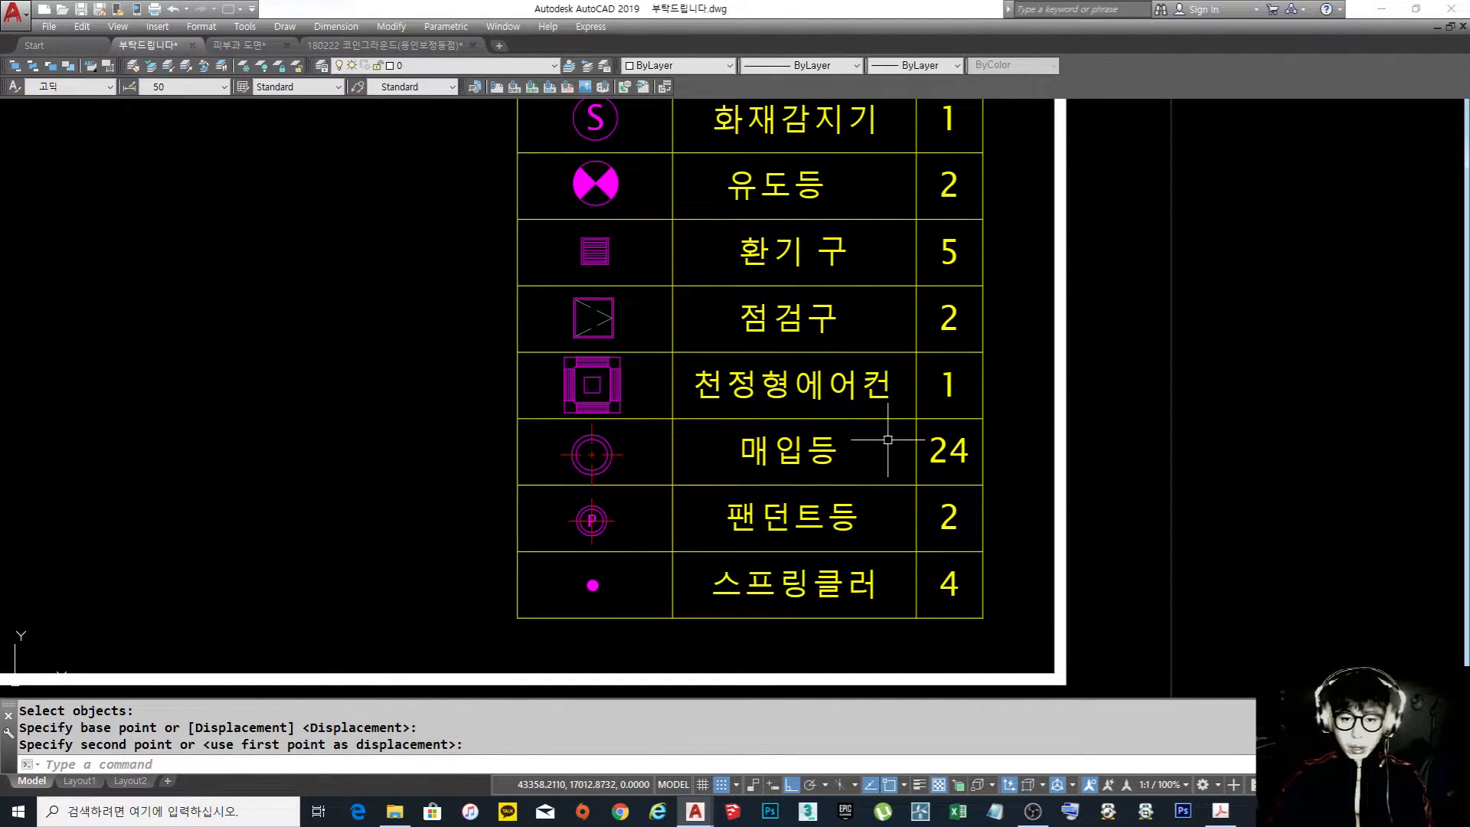
Review the edited legend and compare the ceiling plan with the neighbouring floor plan
middle_click_drag(885, 440, 842, 431)
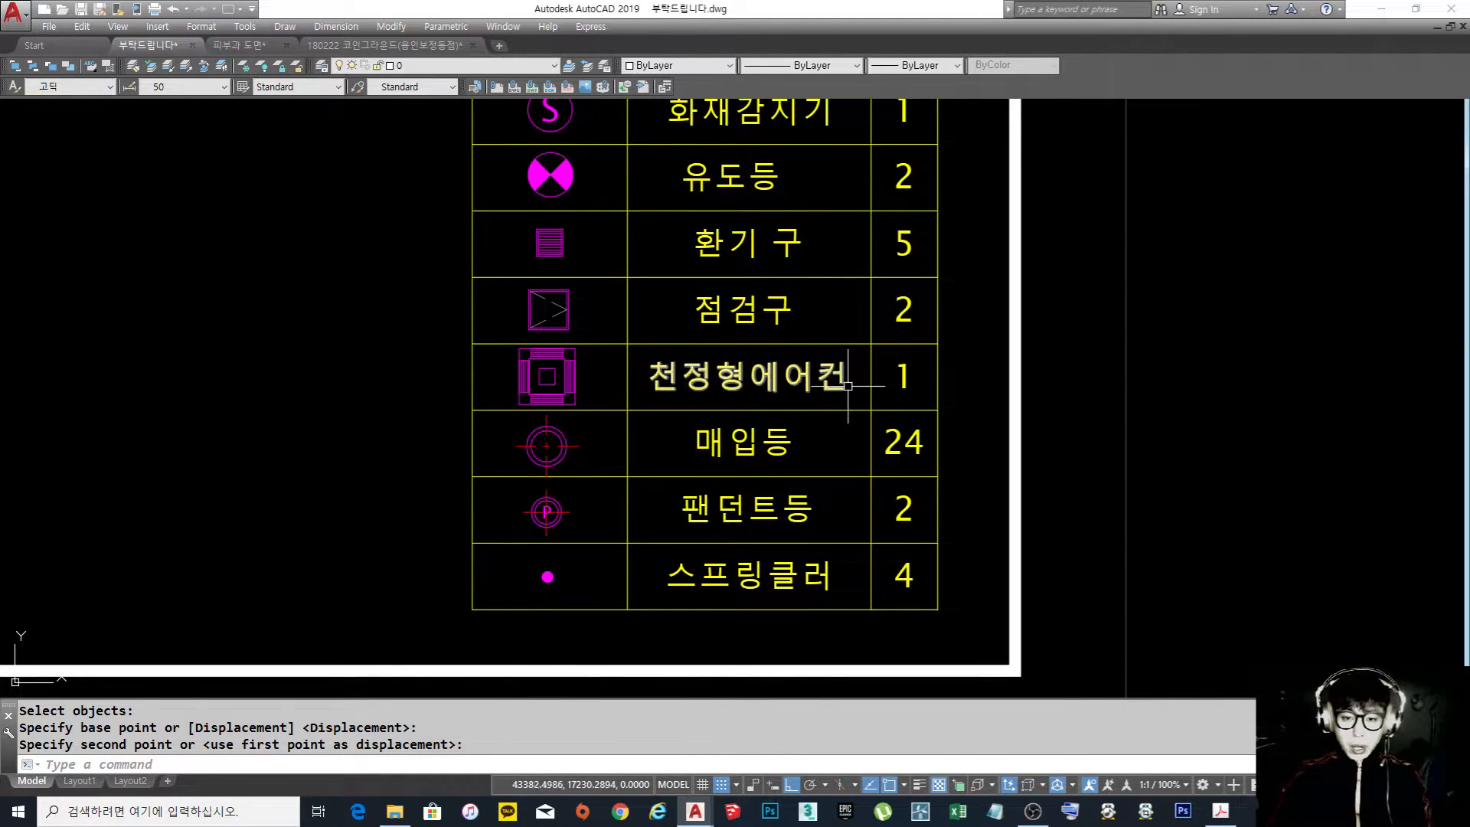
scroll(843, 413, "down", 2)
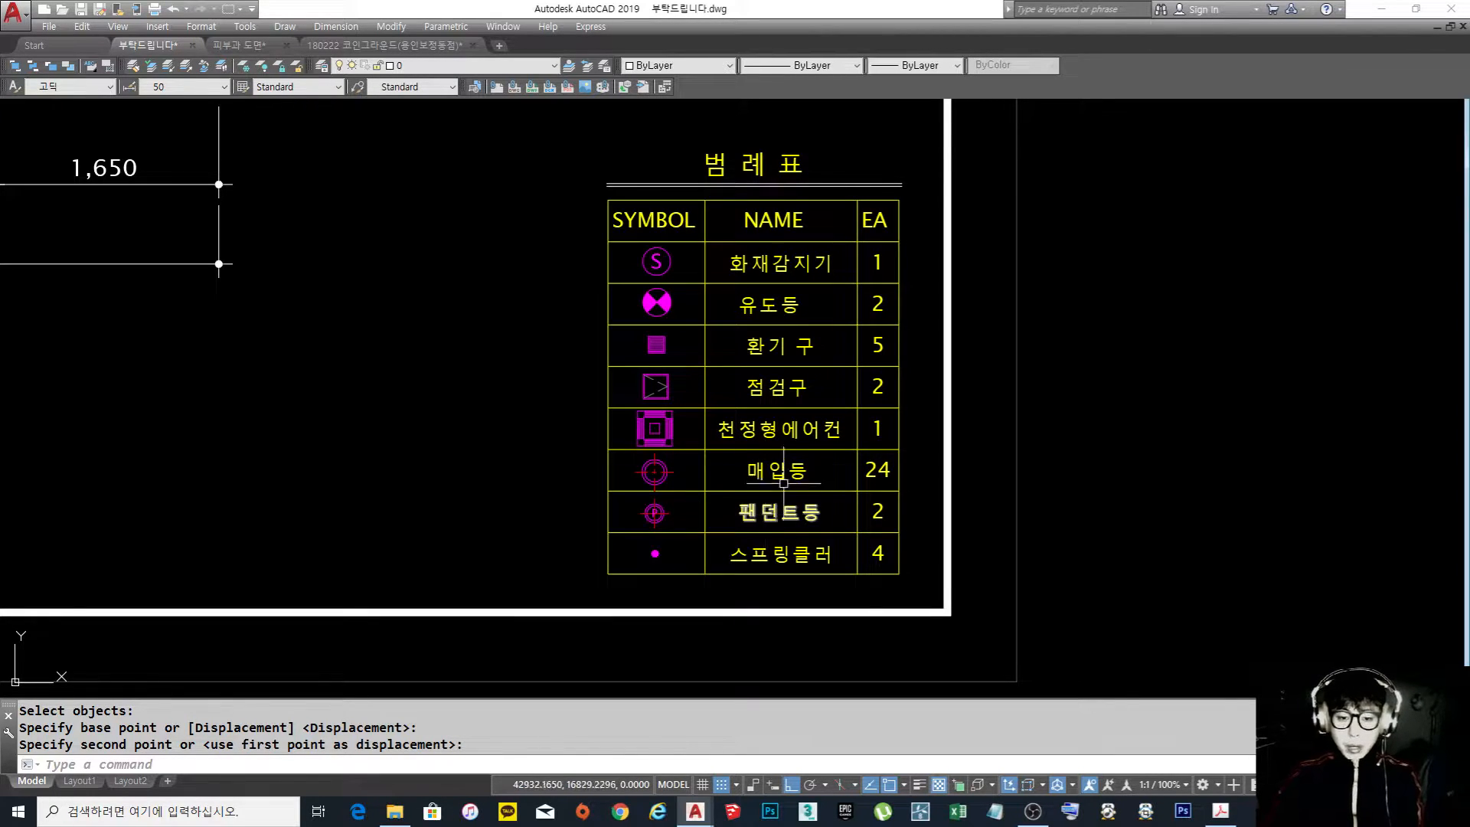
scroll(775, 496, "down", 5)
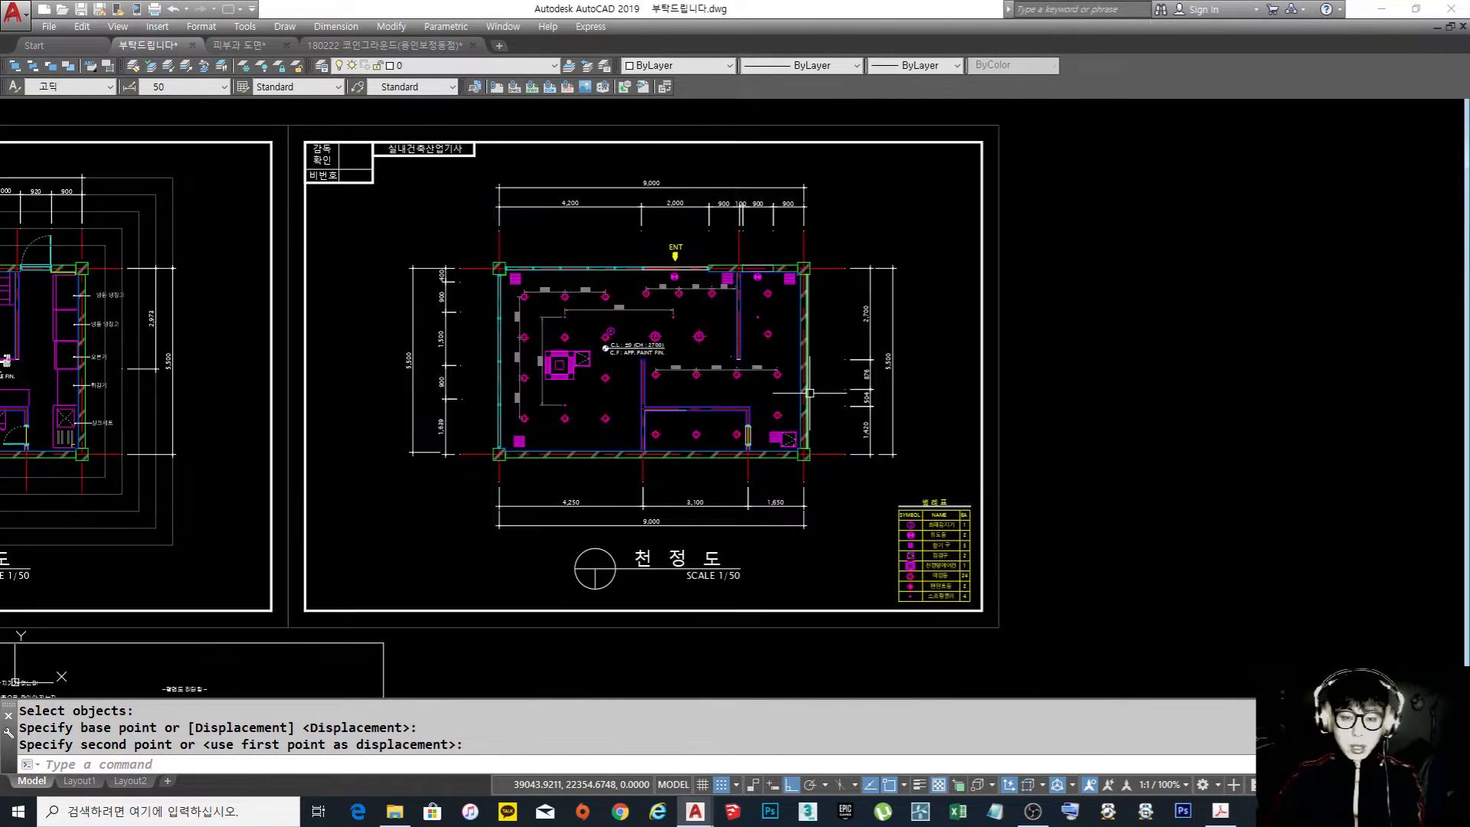
scroll(536, 329, "up", 5)
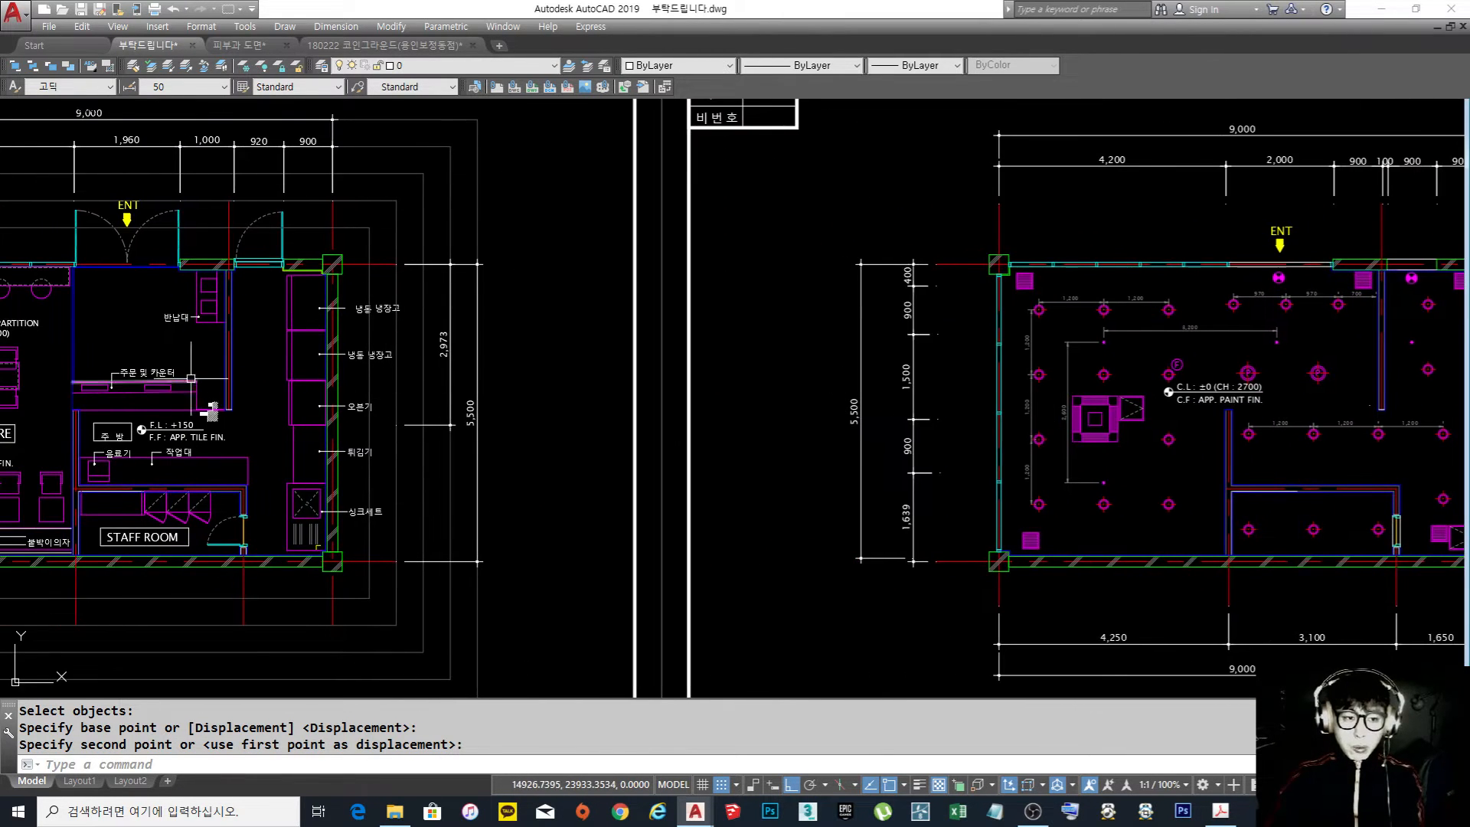
scroll(689, 406, "down", 4)
scroll(714, 429, "up", 2)
scroll(714, 428, "up", 2)
scroll(778, 426, "down", 4)
middle_click_drag(1017, 472, 378, 420)
scroll(667, 480, "up", 4)
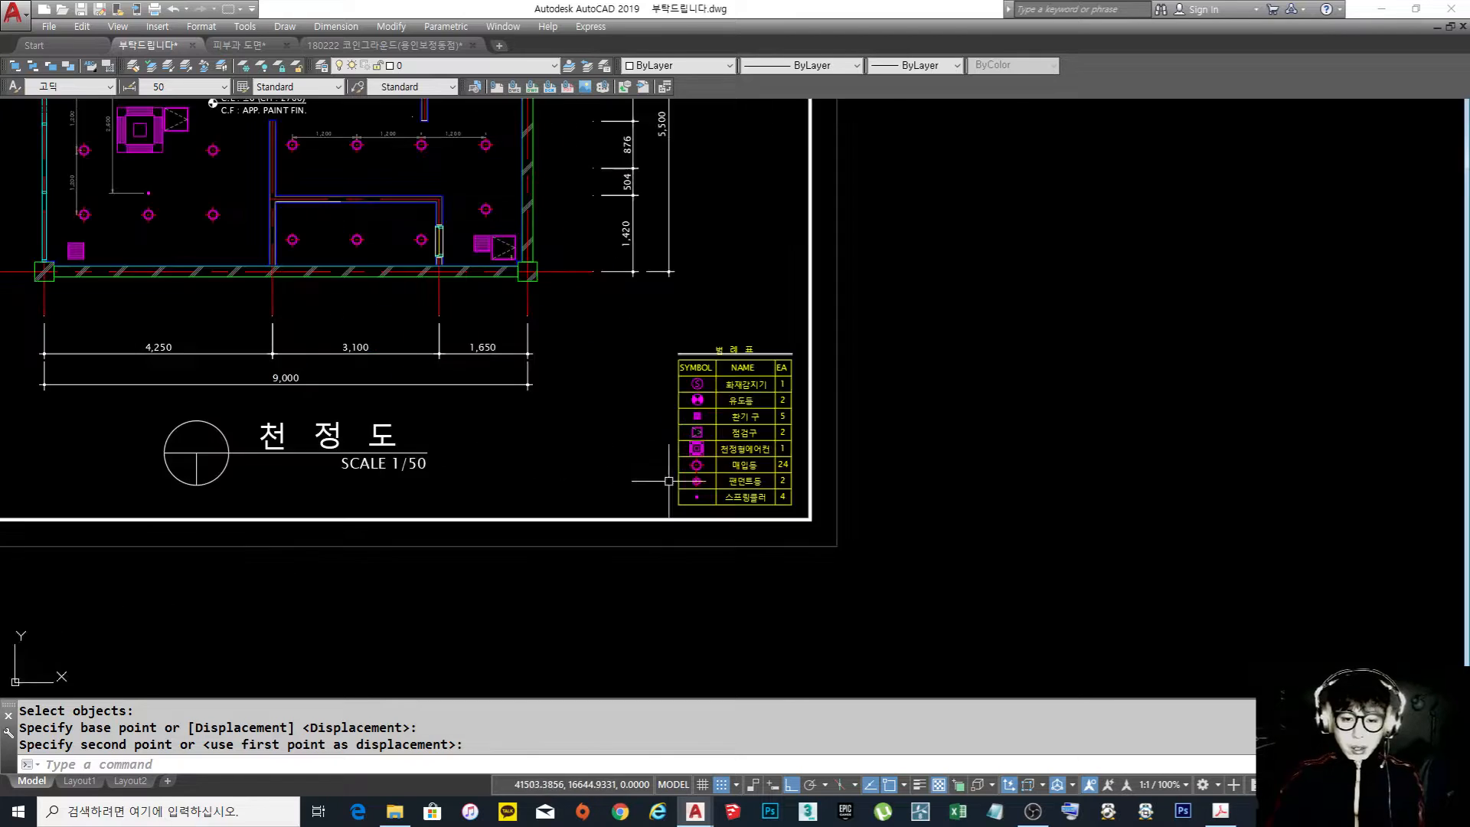
scroll(680, 480, "up", 6)
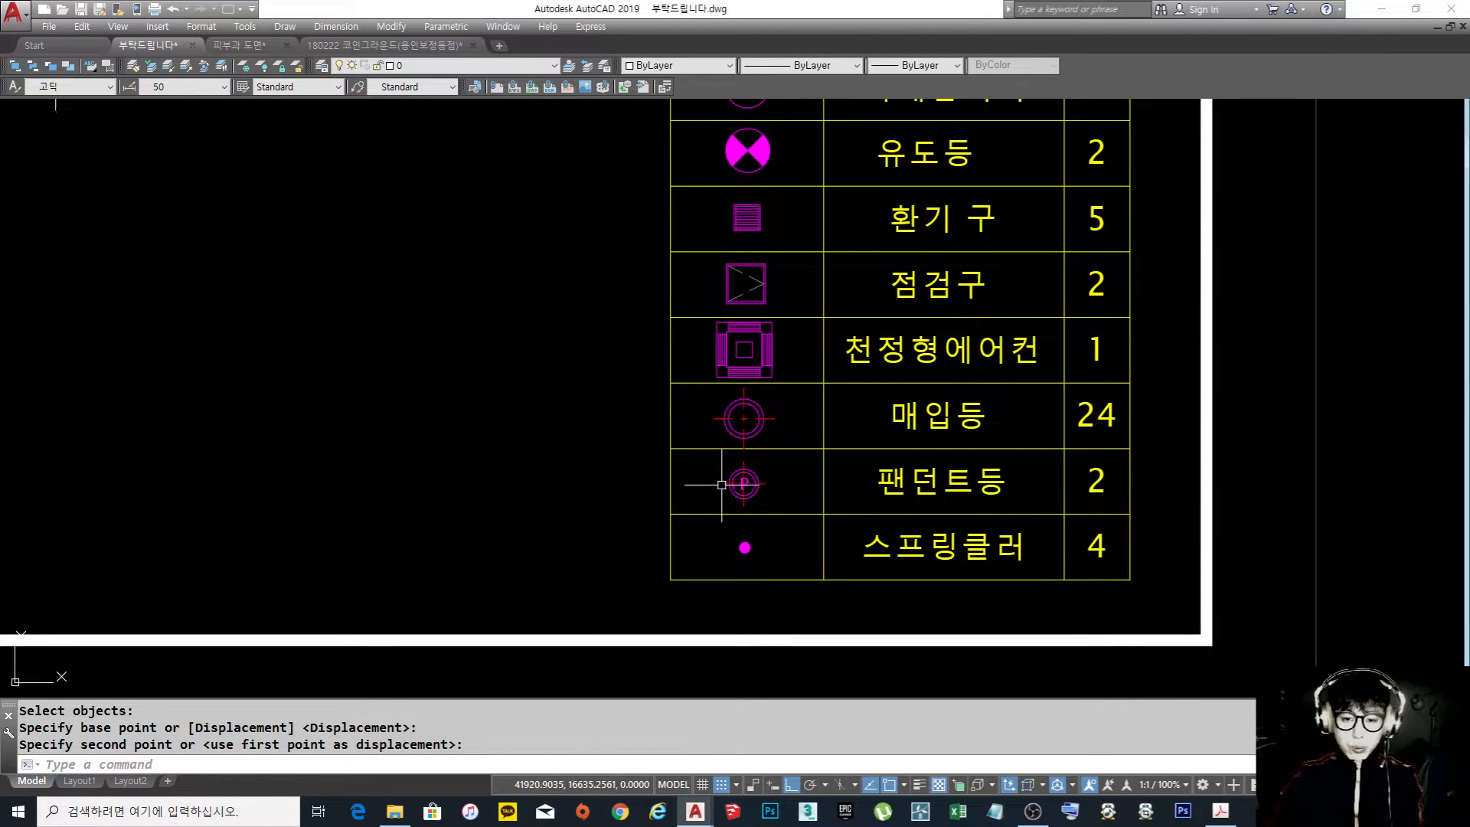
Examine the ceiling plan's fixture layout and the spacing dimensions between the lights and sprinklers
scroll(721, 414, "down", 6)
middle_click_drag(275, 107, 533, 369)
scroll(541, 322, "up", 2)
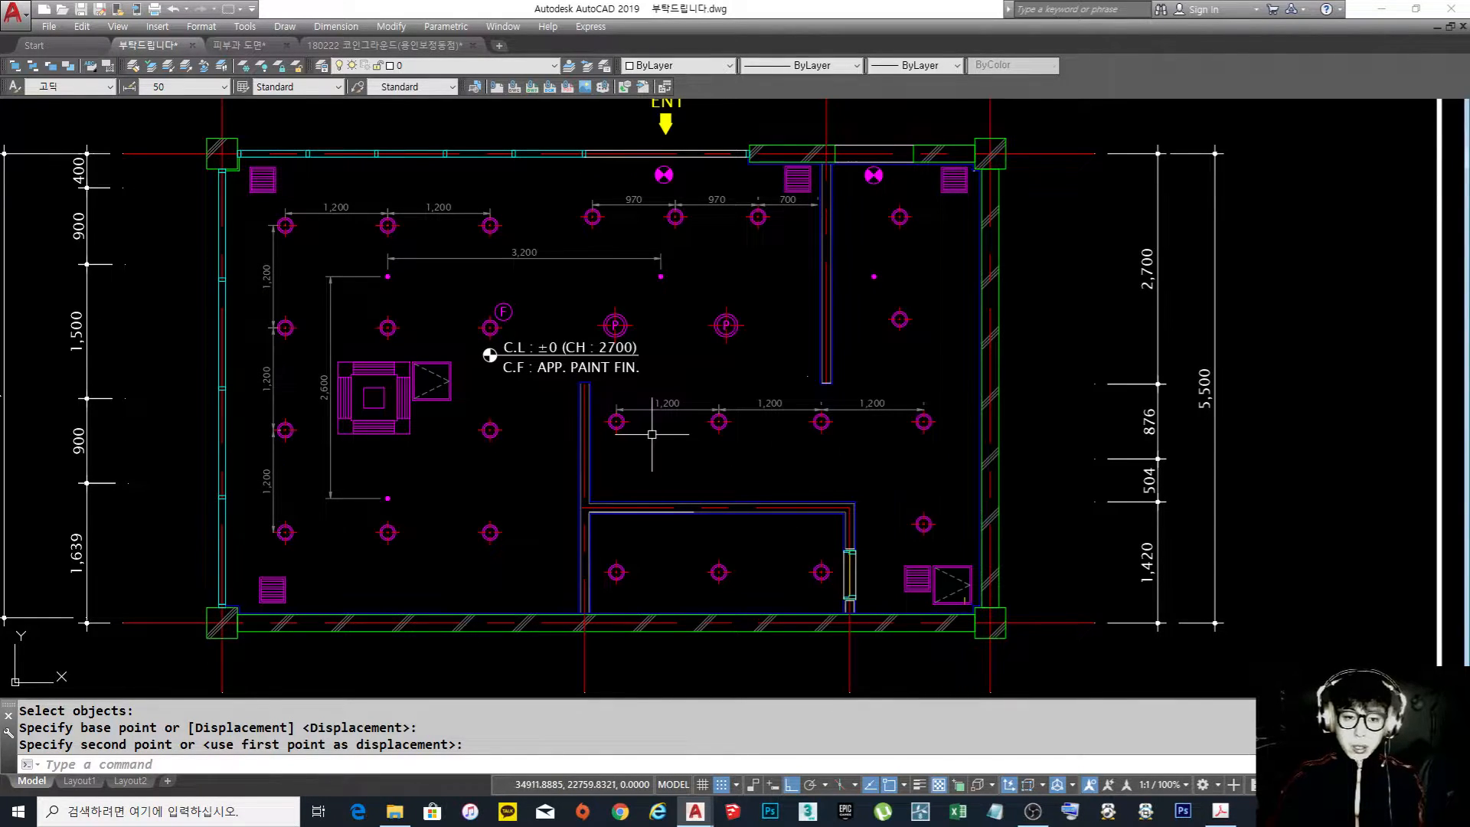
middle_click_drag(652, 434, 640, 442)
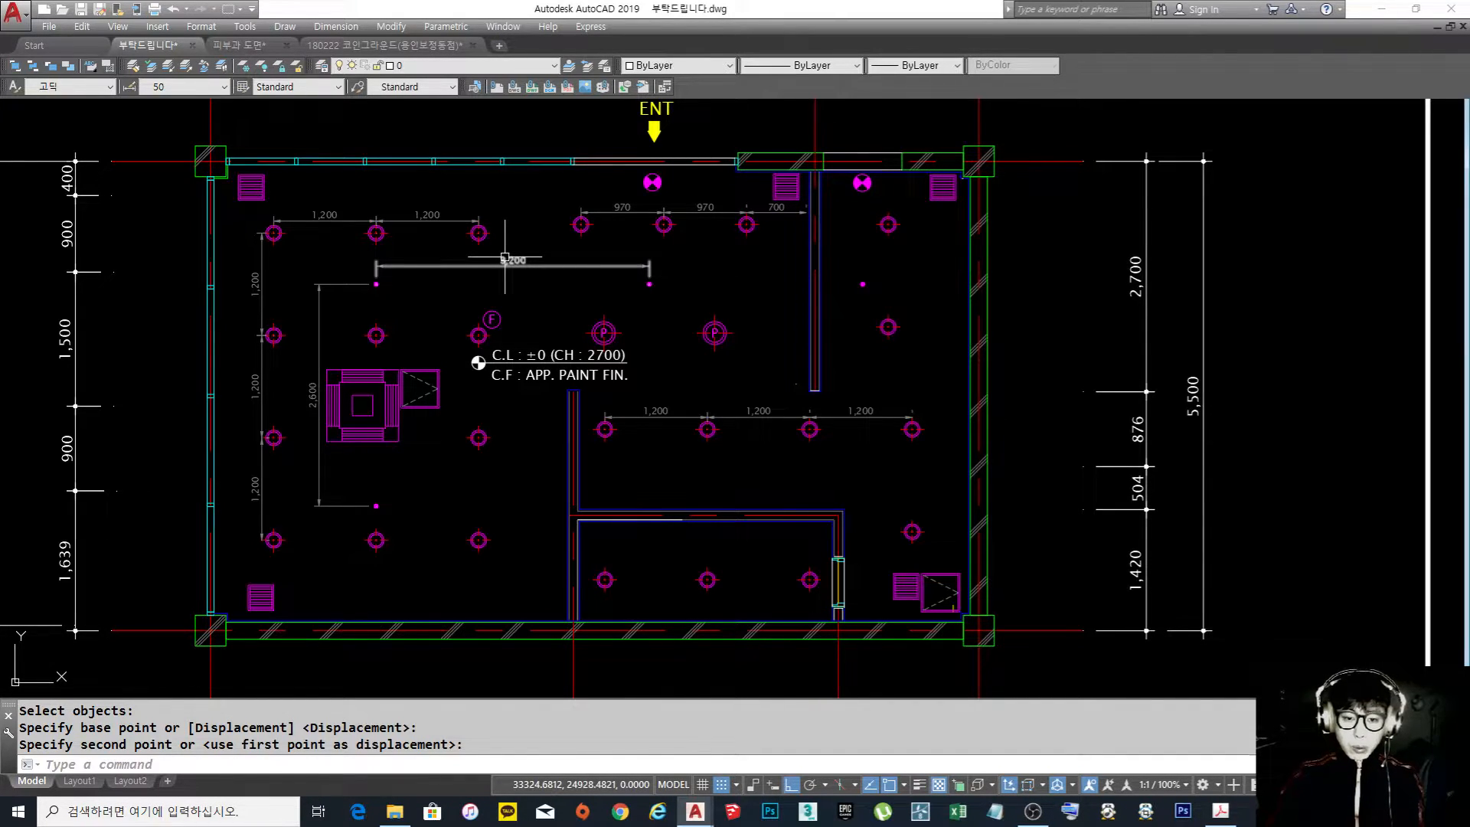
scroll(489, 244, "down", 6)
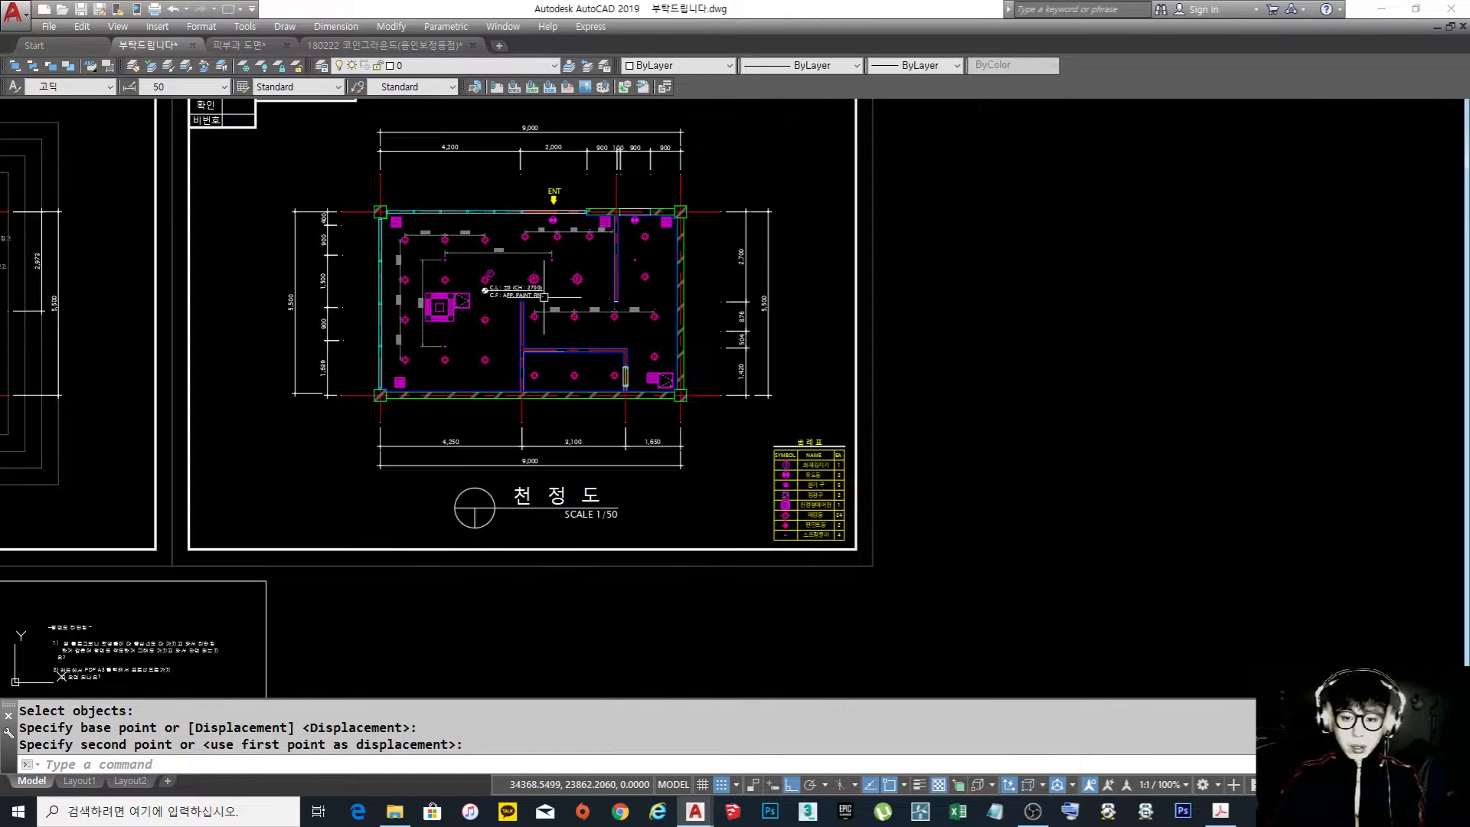
scroll(795, 563, "up", 6)
scroll(794, 564, "down", 4)
scroll(723, 438, "up", 3)
middle_click_drag(602, 418, 633, 484)
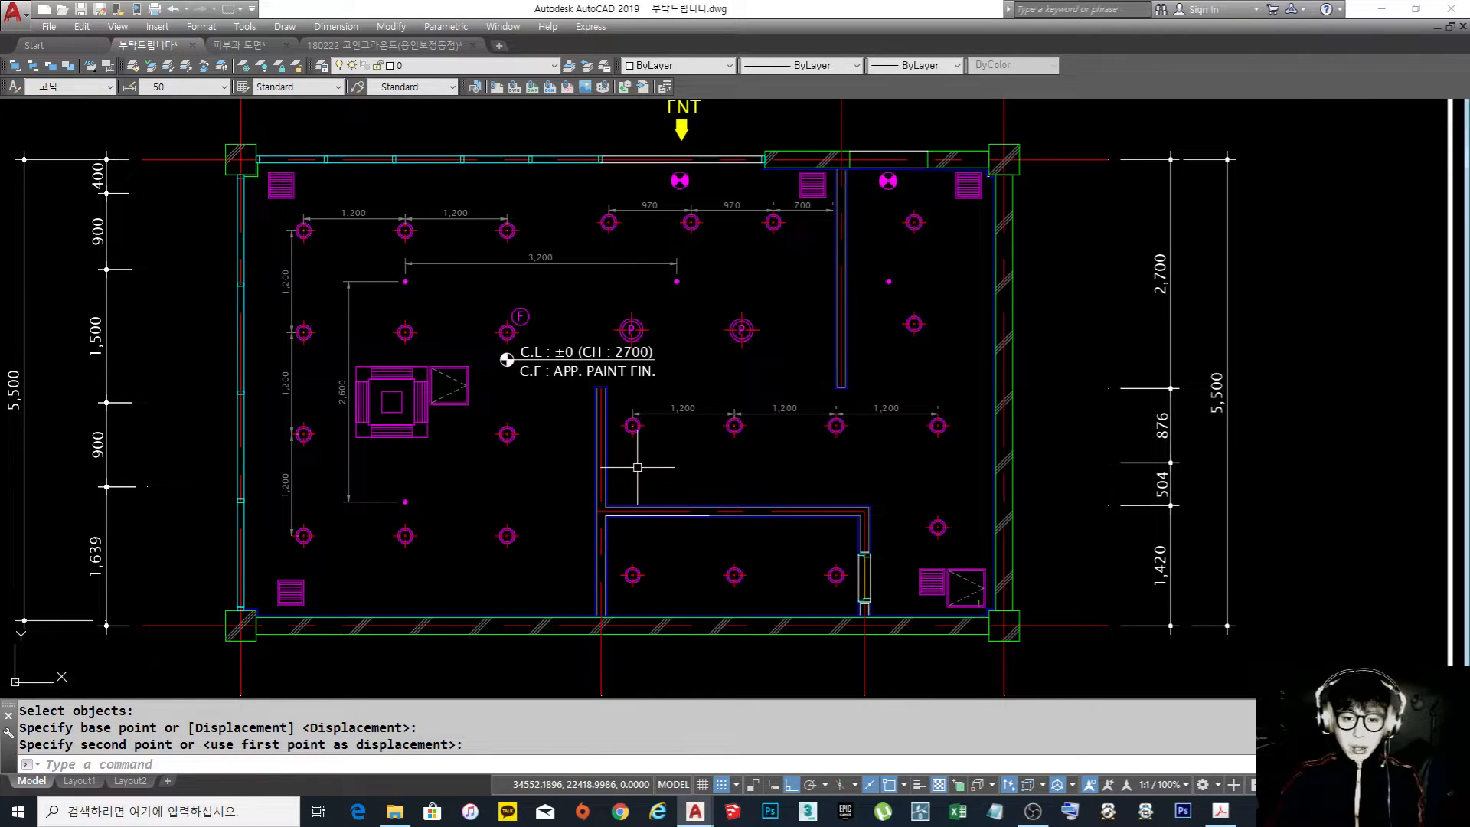
left_click(774, 416)
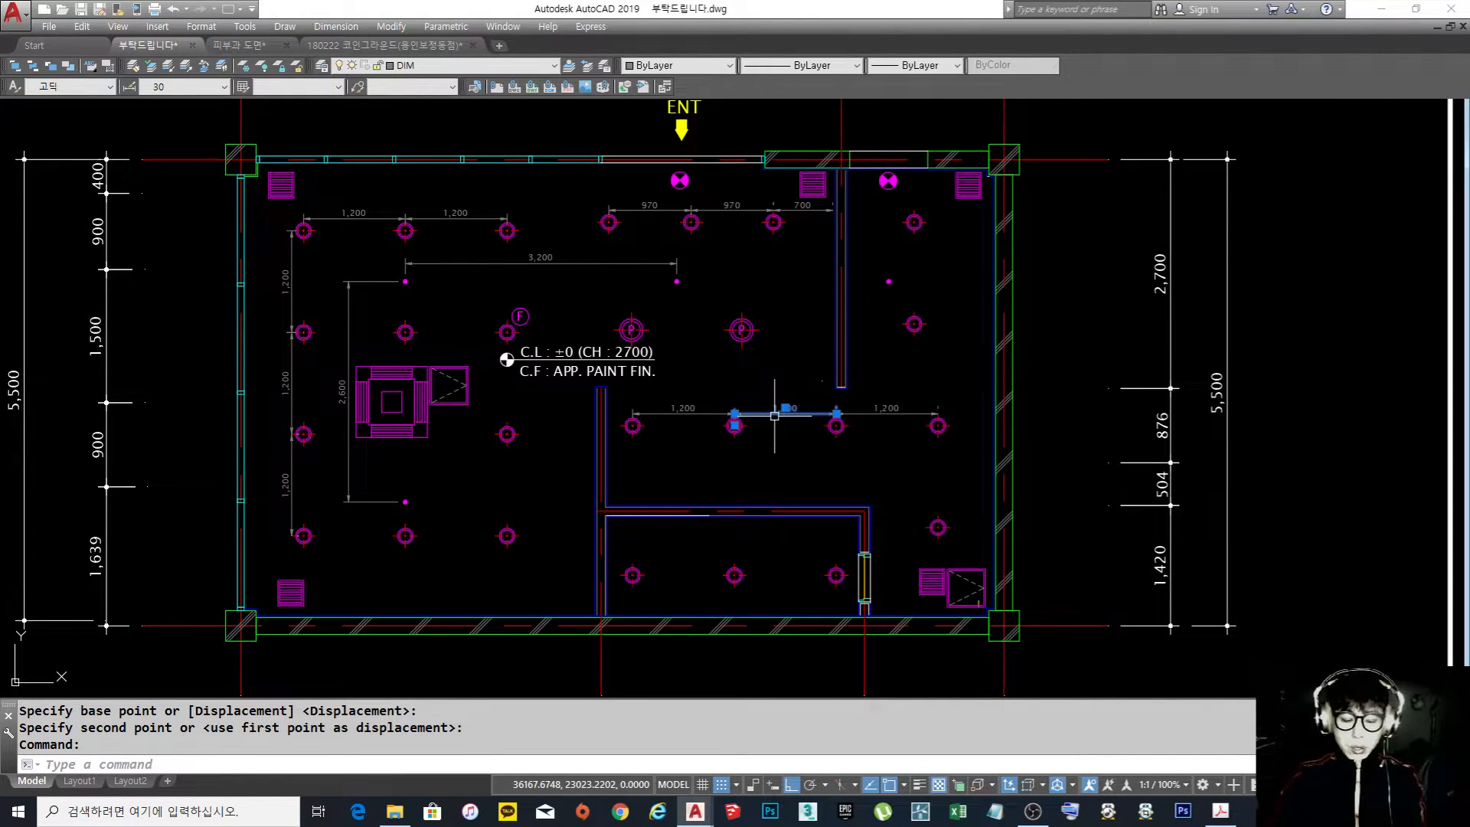
key("Escape")
key("Escape")
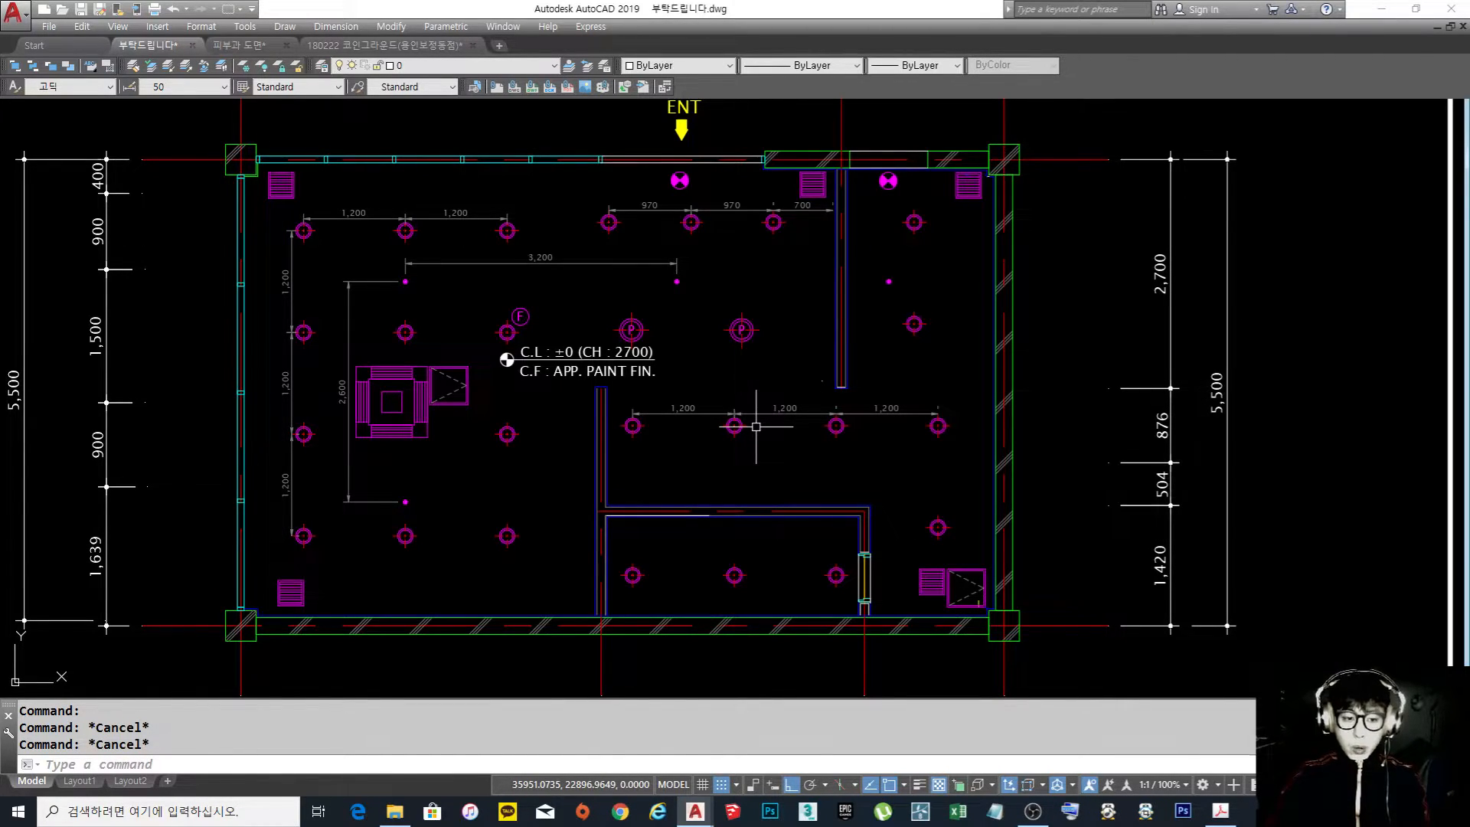
Measure the square access hatch beside the ceiling air conditioner from corner to opposite corner
middle_click_drag(655, 417, 692, 415)
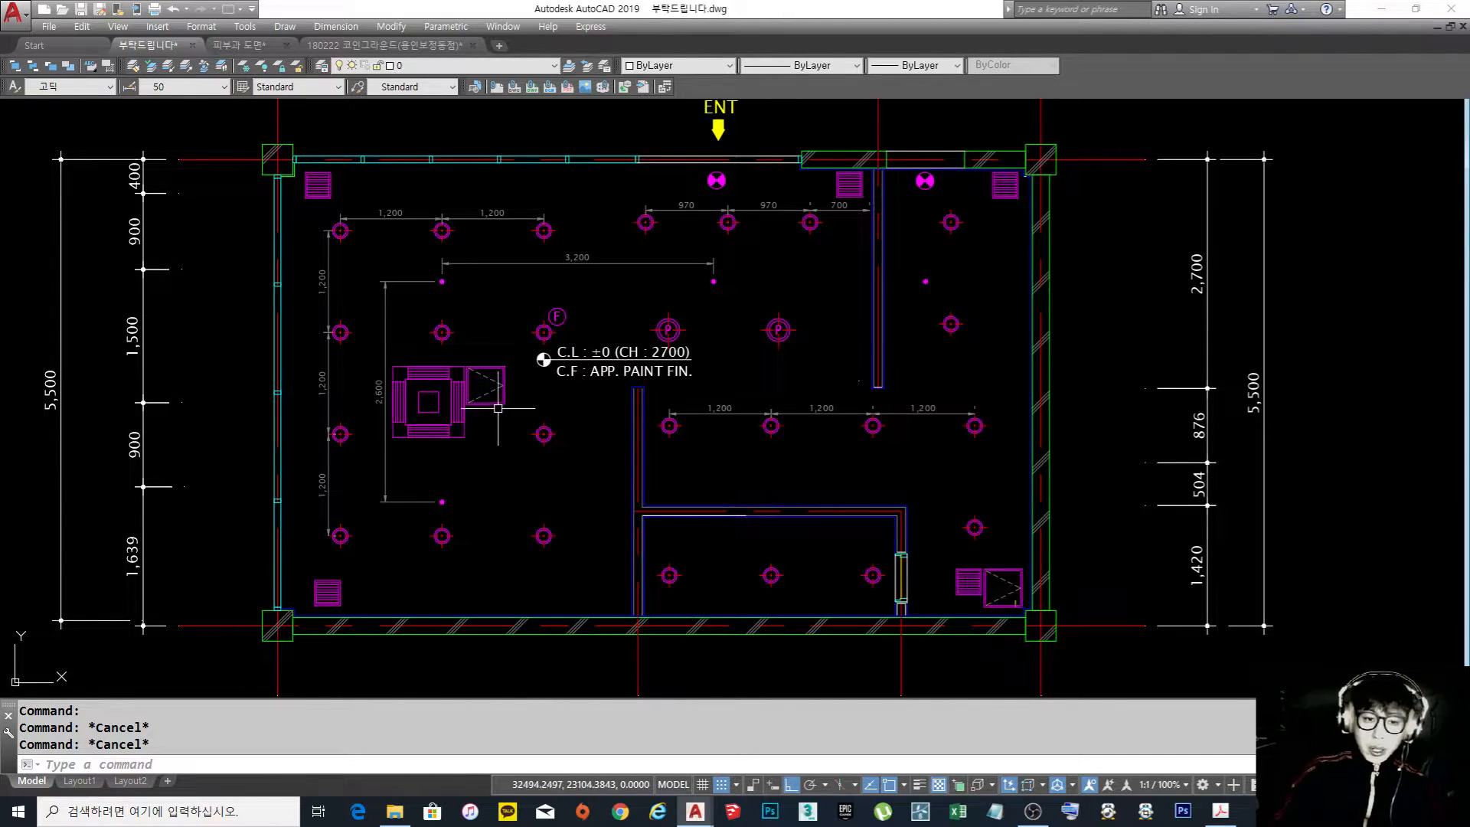
scroll(485, 396, "up", 4)
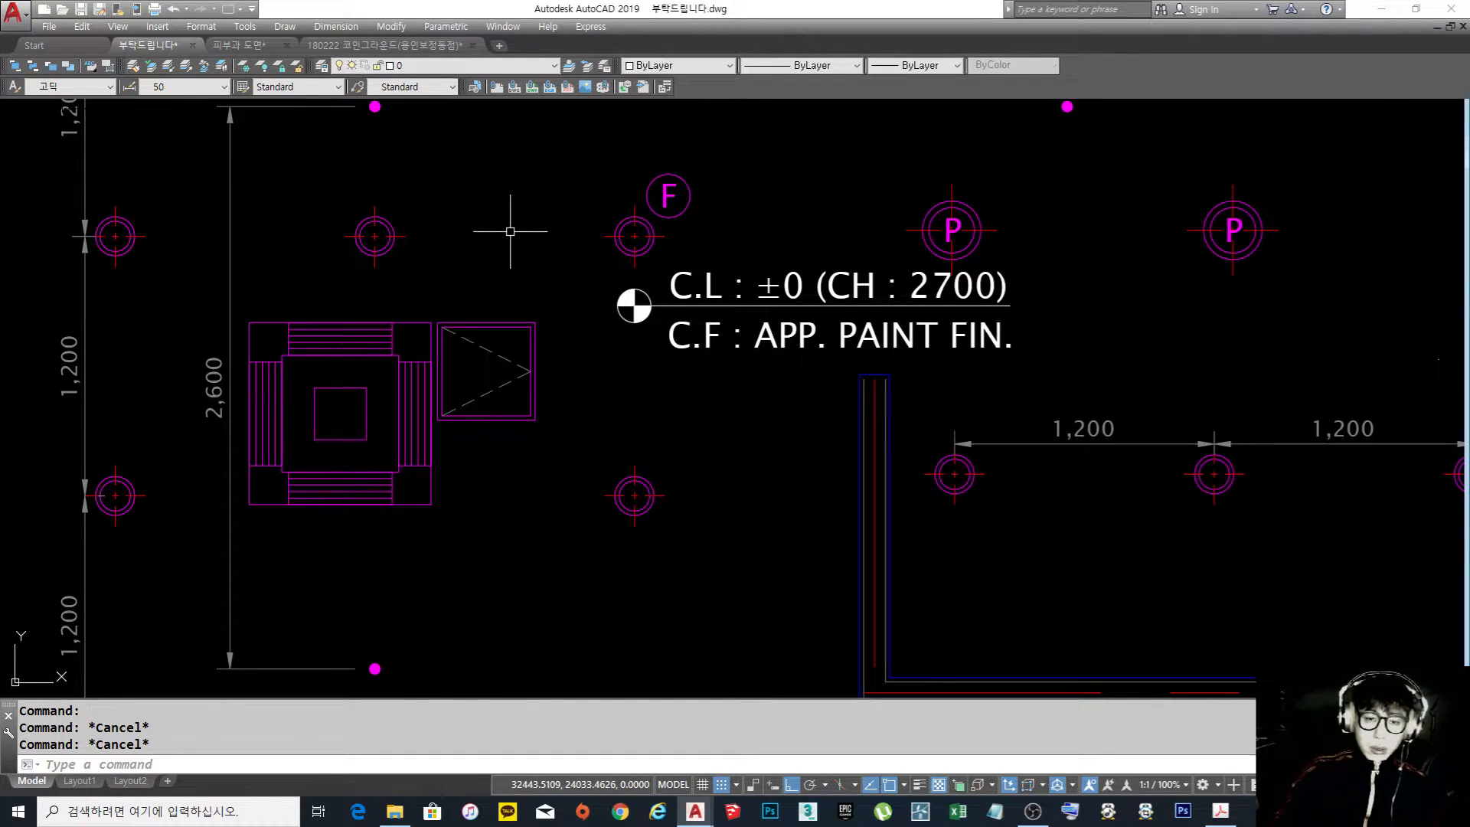
scroll(509, 350, "down", 5)
scroll(568, 362, "up", 2)
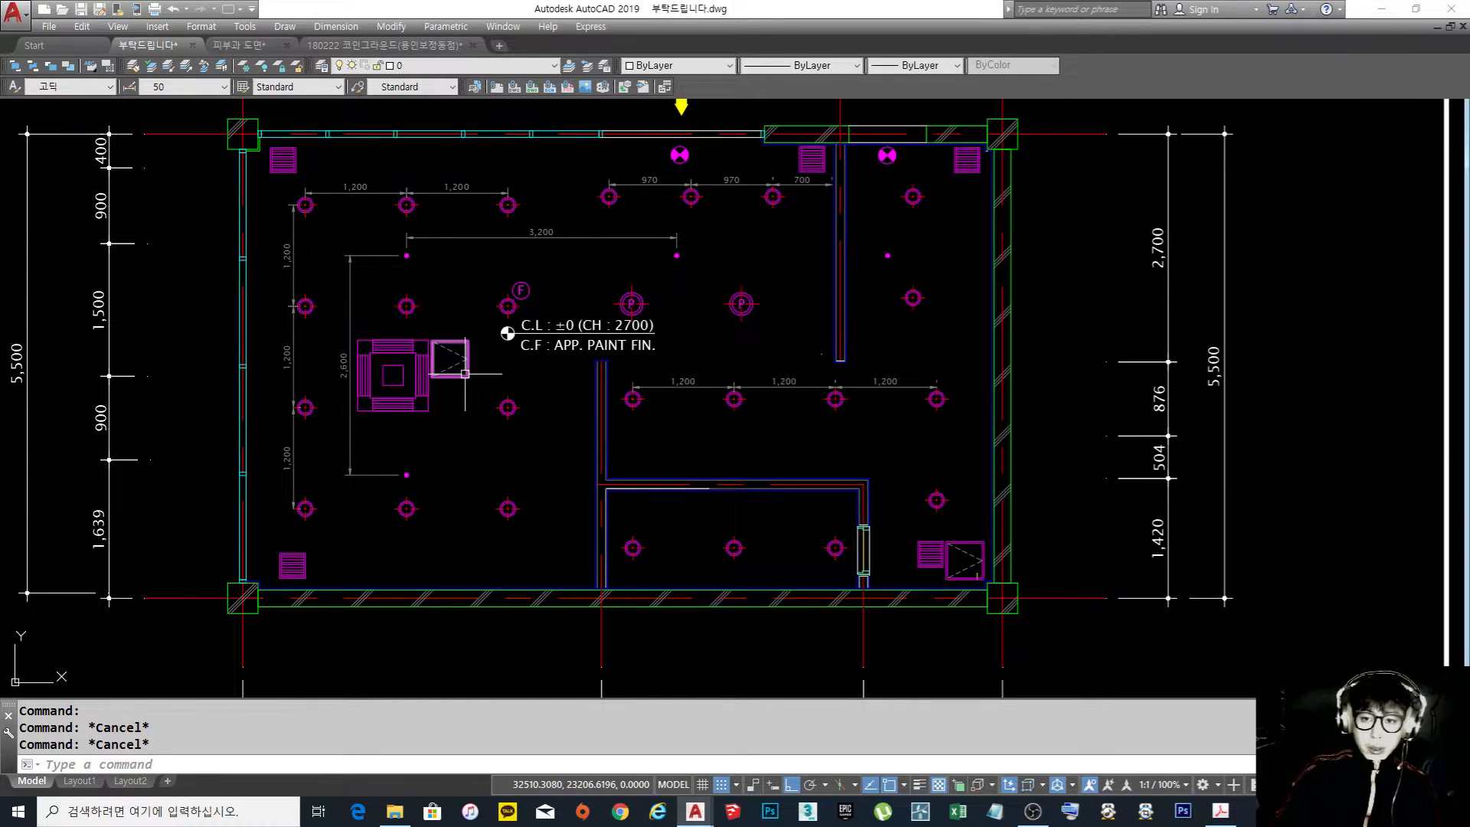
scroll(465, 373, "up", 4)
type("di")
key("Return")
left_click(398, 389)
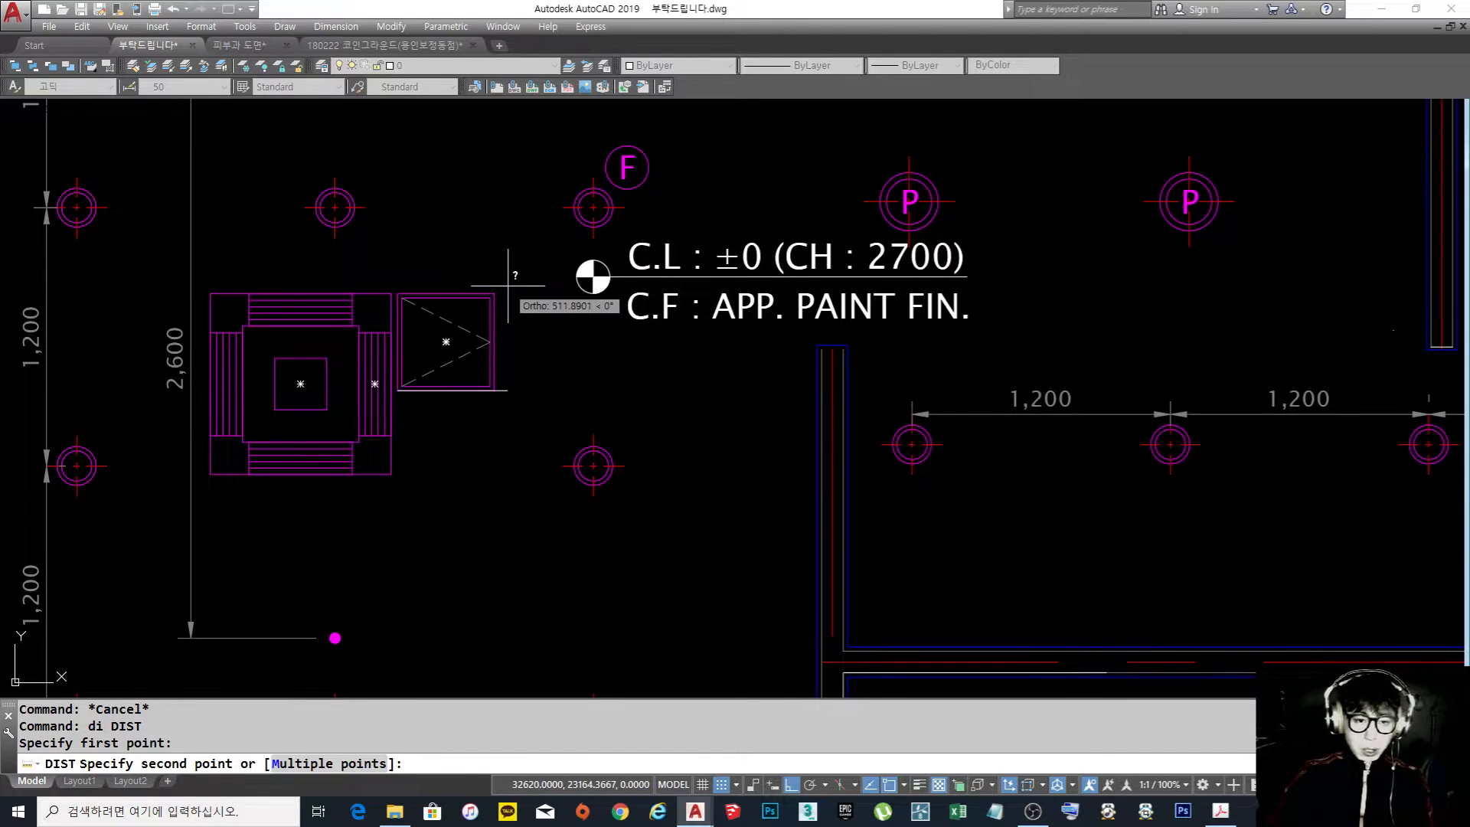
left_click(496, 294)
scroll(496, 294, "down", 5)
scroll(511, 365, "up", 5)
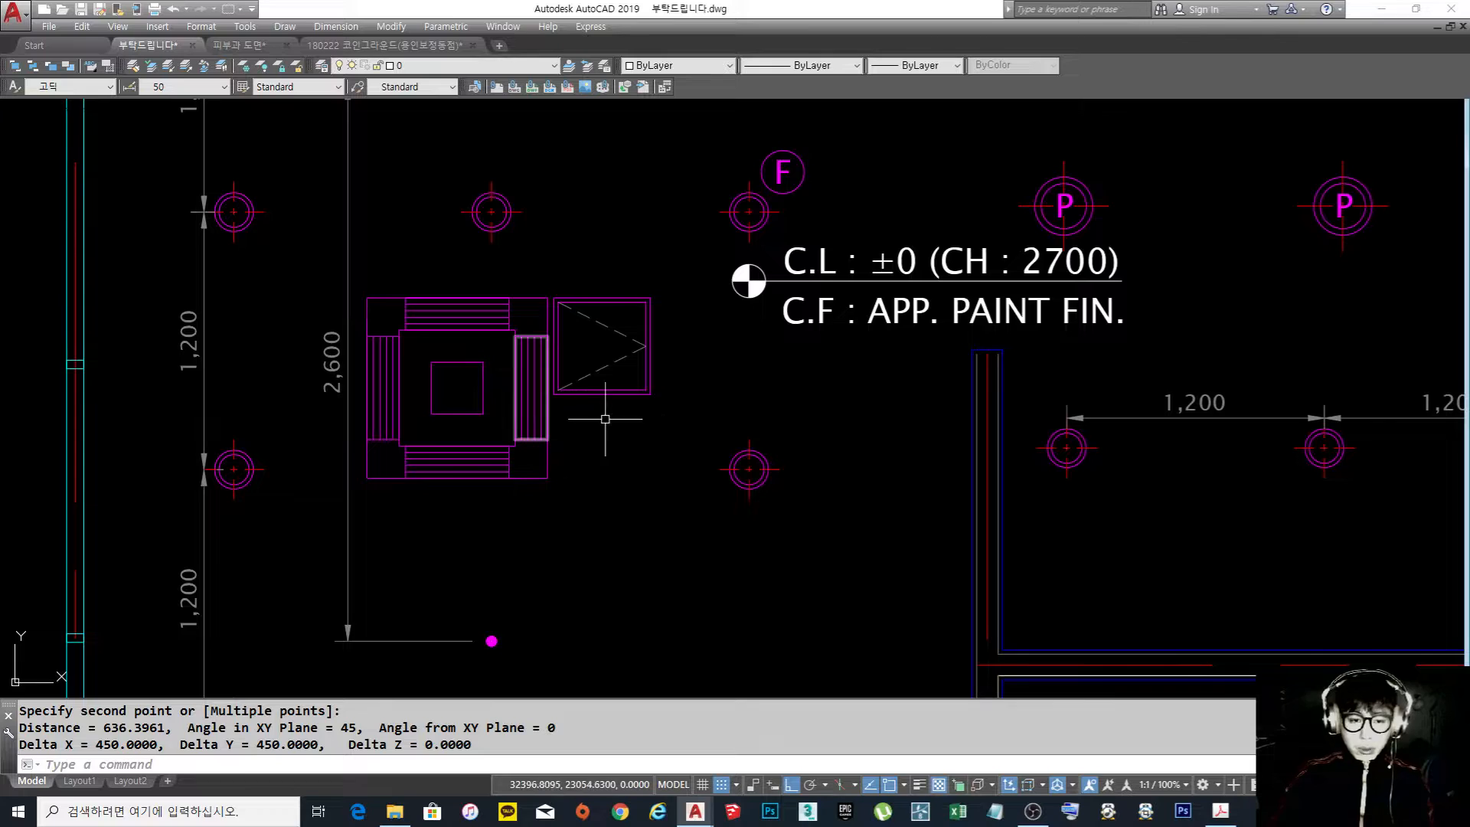
Move the access hatch beside the ceiling air conditioner straight down by about 200
type("m")
key("Return")
left_click(671, 423)
left_click(567, 279)
key("Return")
left_click(715, 349)
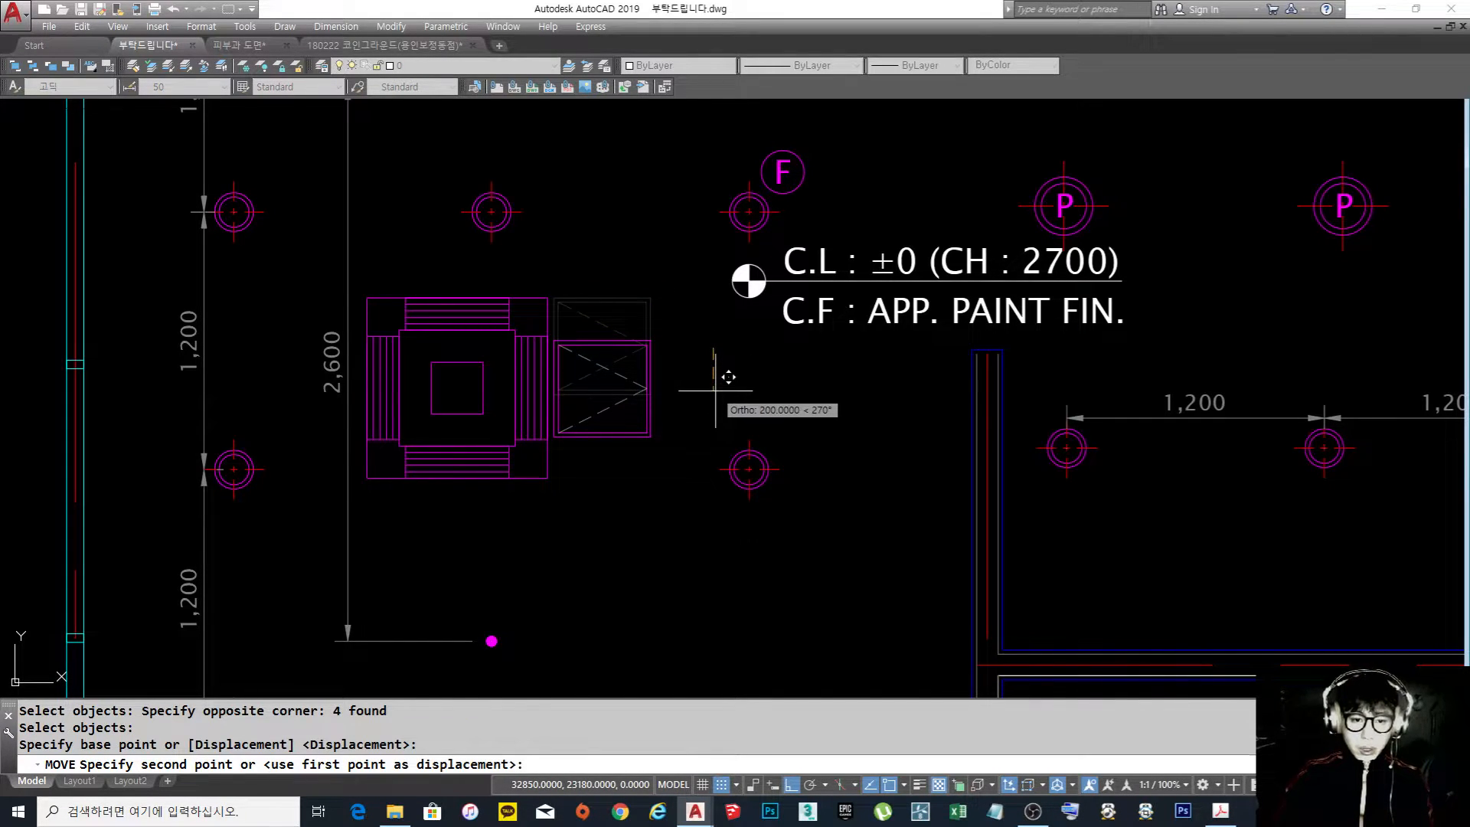
left_click(715, 386)
Move the access hatch slightly right to widen its gap from the ceiling air conditioner
key("Return")
left_click(672, 461)
left_click(562, 324)
key("Return")
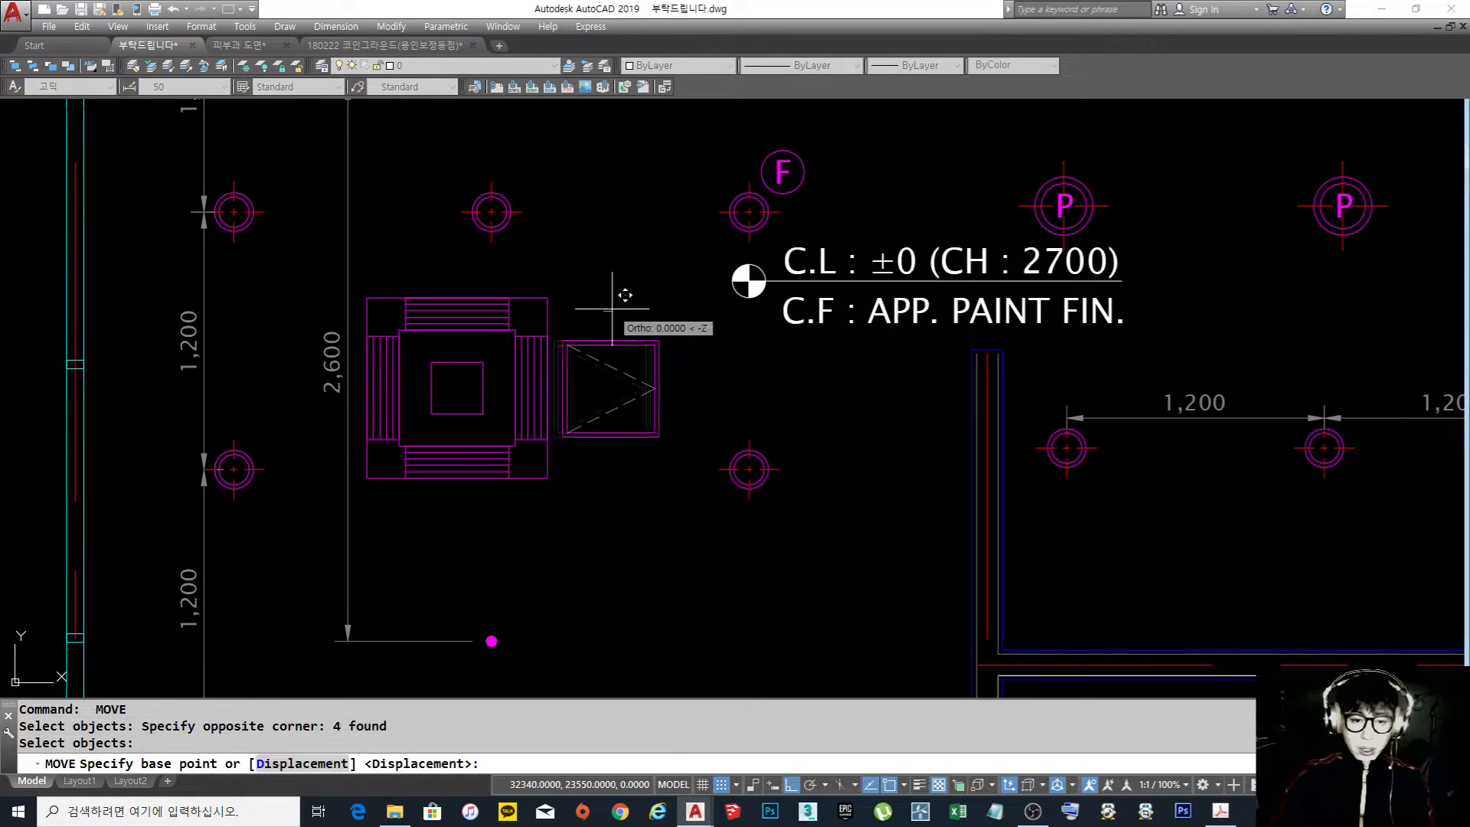
left_click(620, 310)
left_click(619, 323)
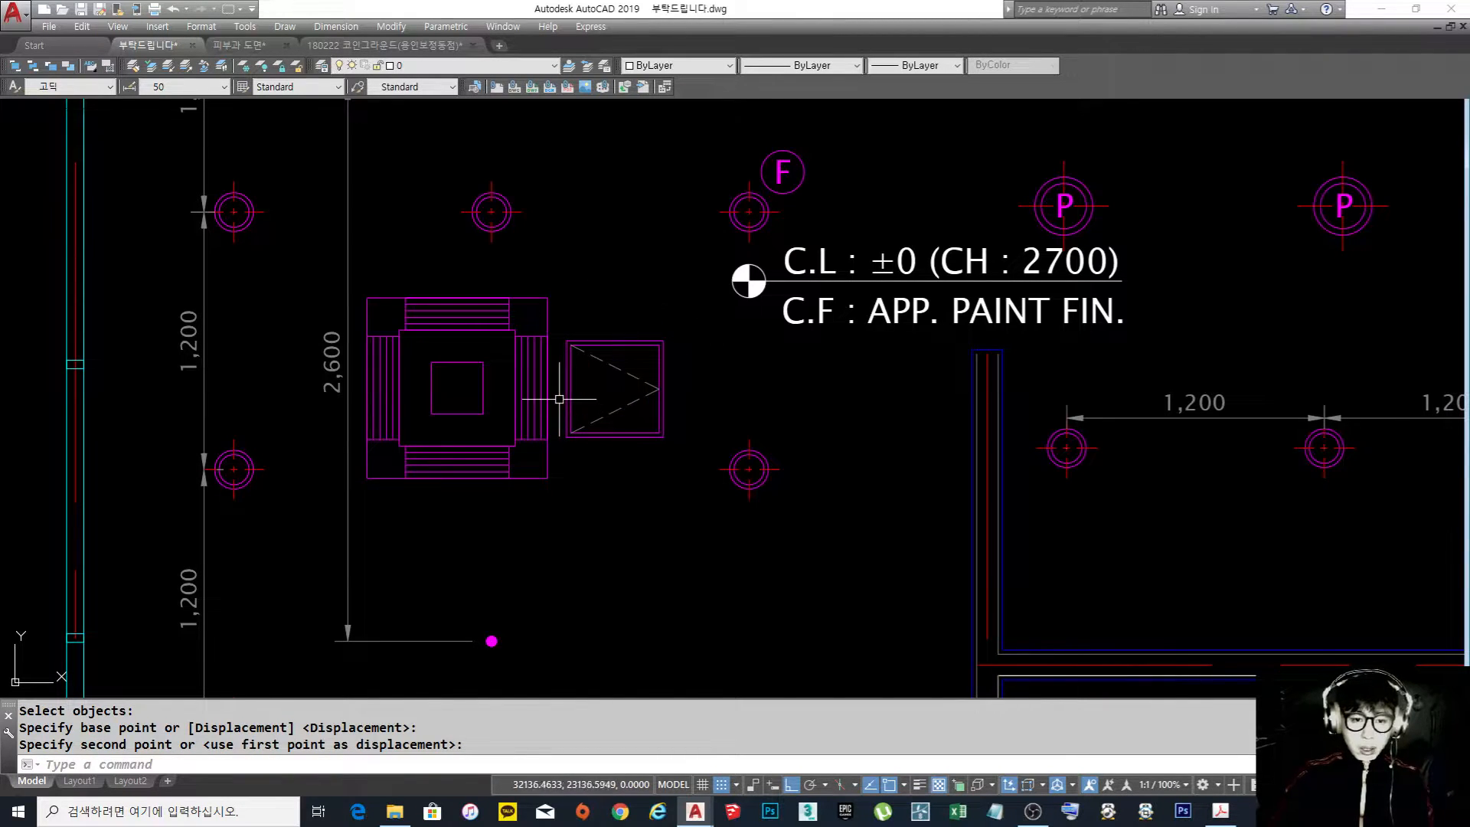
key("Return")
left_click(693, 453)
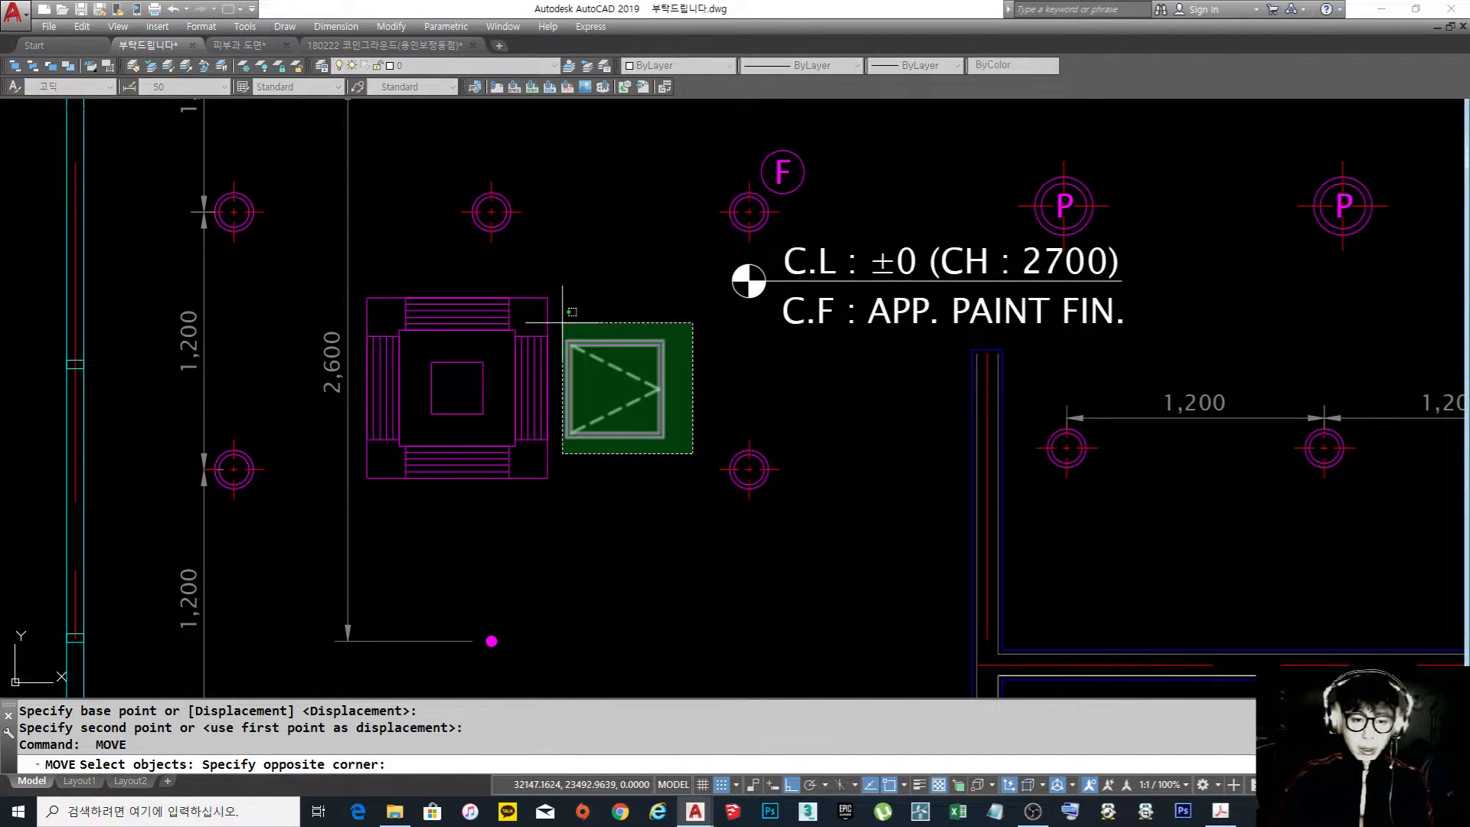
left_click(548, 319)
key("Return")
key("Escape")
Examine the whole ceiling plan's arrangement of air conditioner, access hatches, lights, sprinklers and ventilation openings
scroll(637, 299, "down", 2)
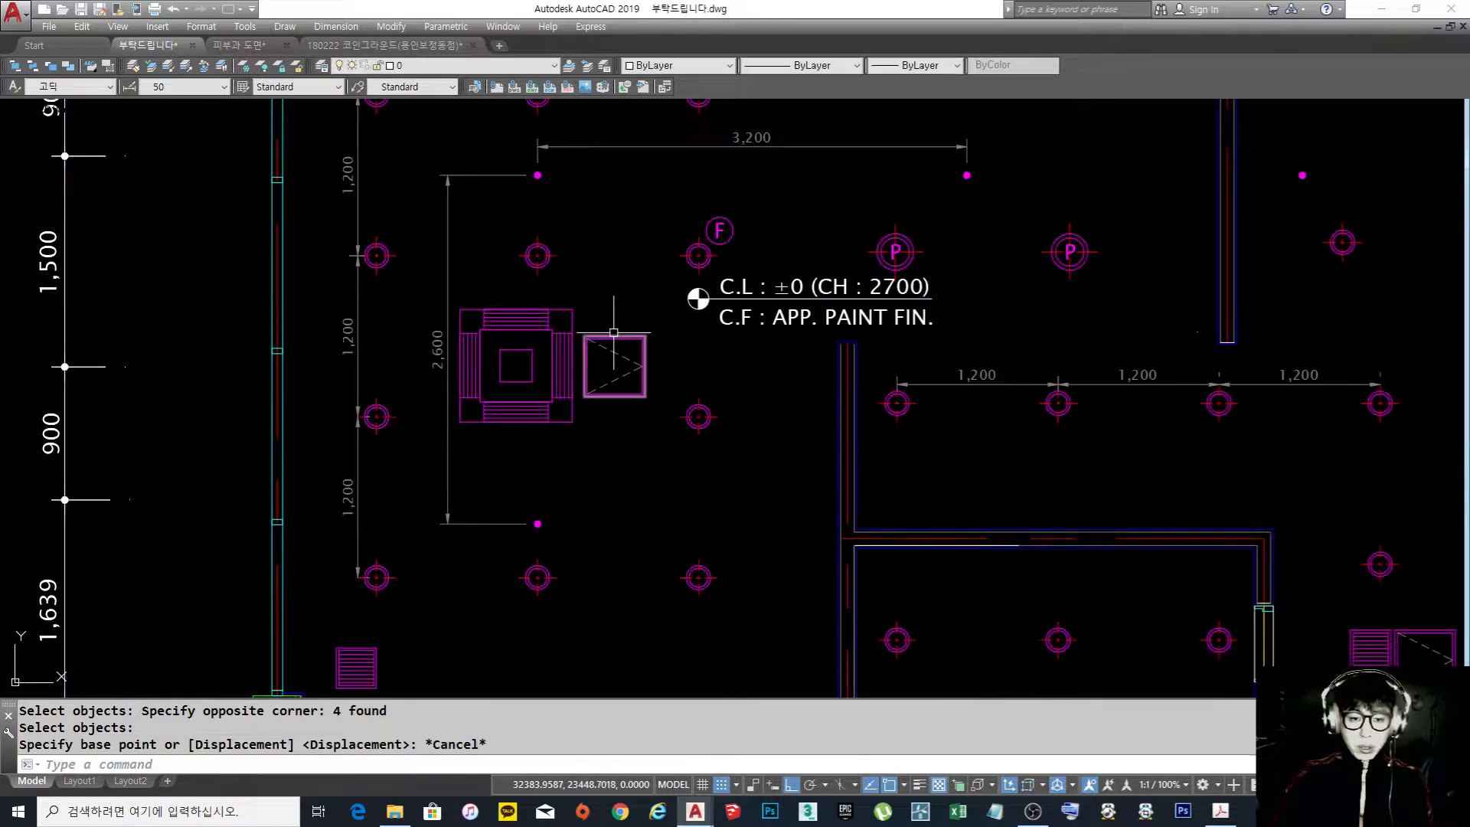
scroll(646, 341, "down", 2)
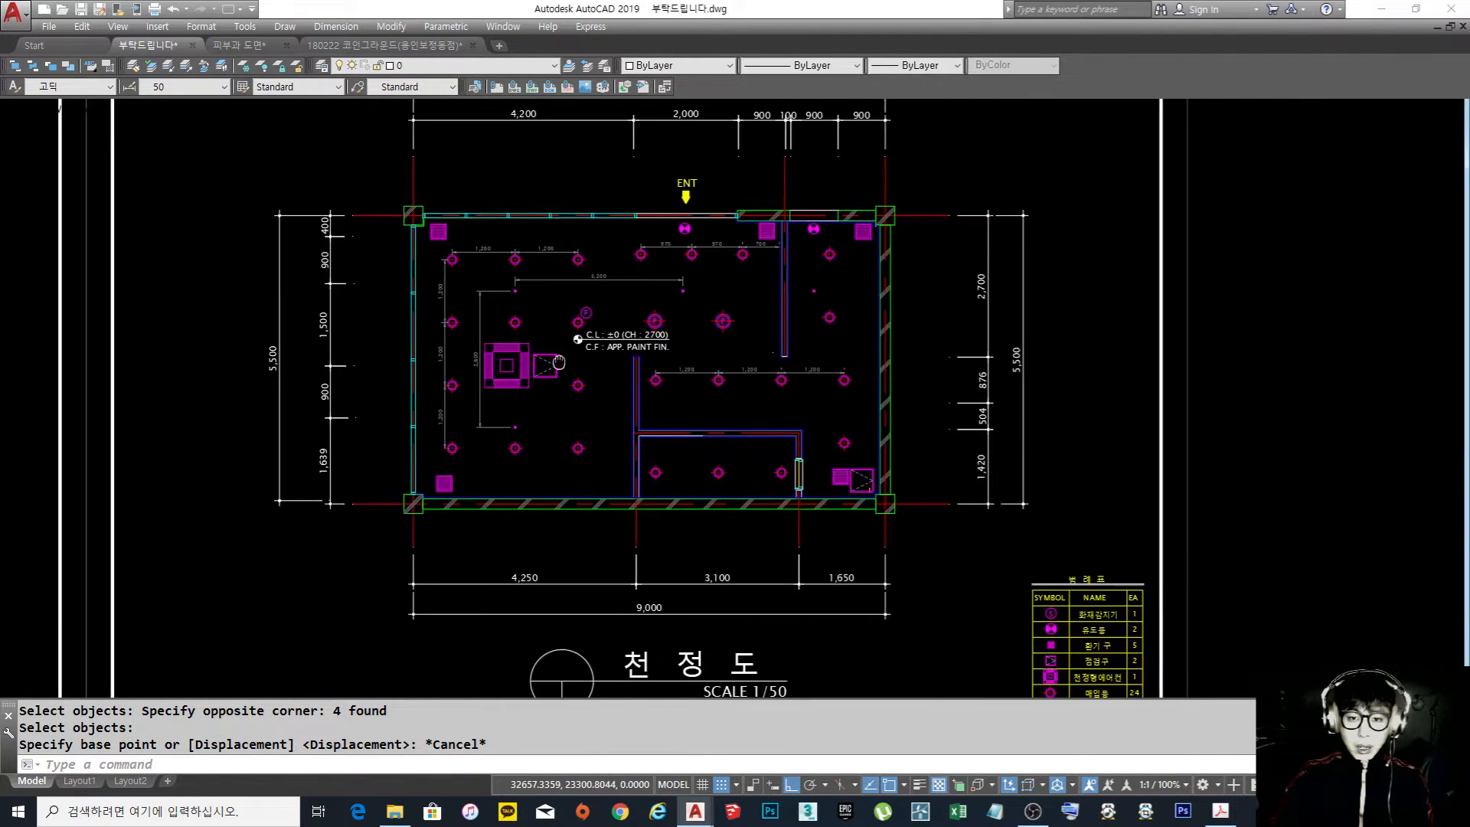
scroll(582, 341, "up", 3)
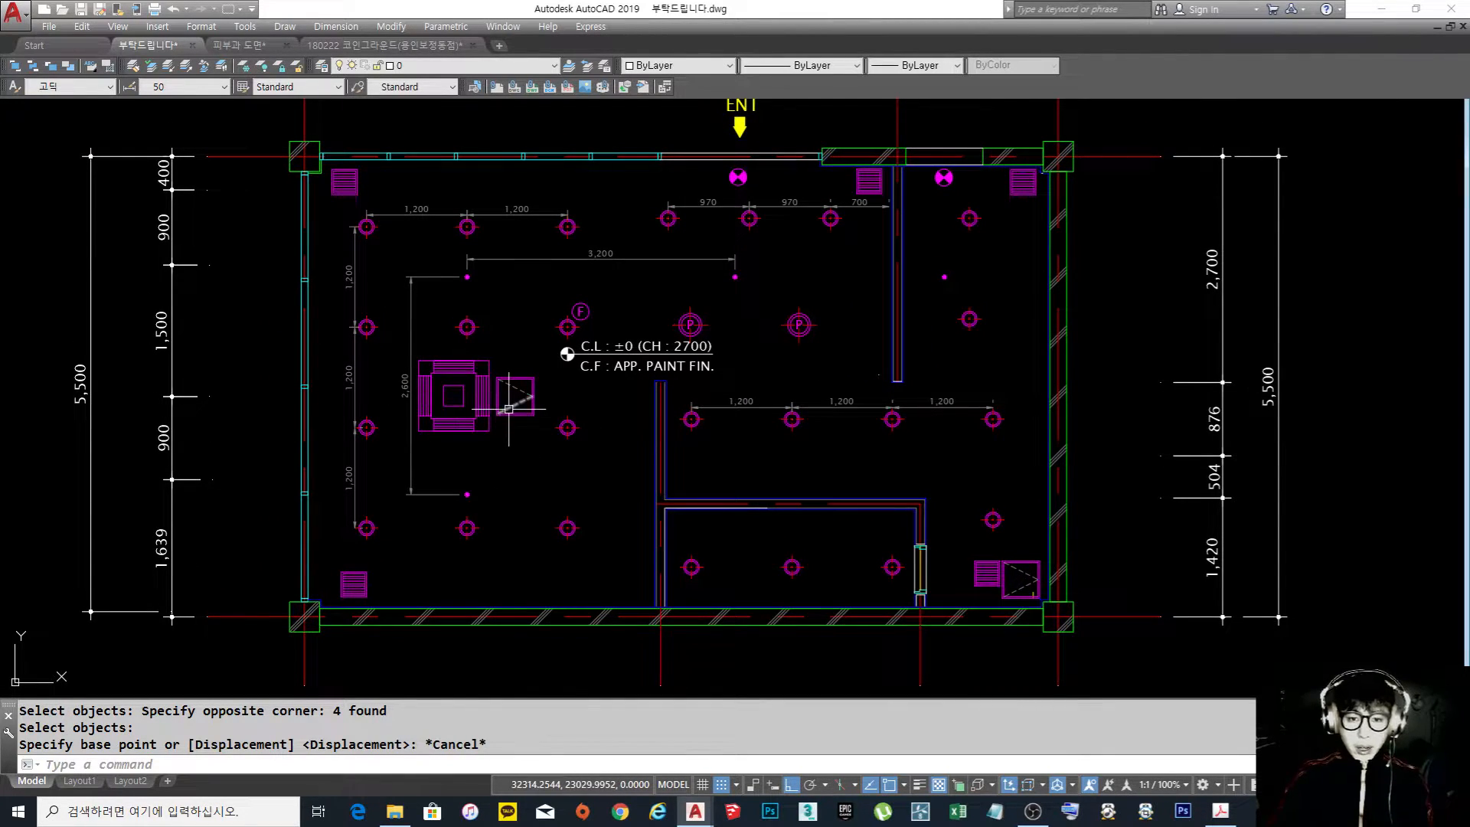
middle_click_drag(496, 408, 514, 418)
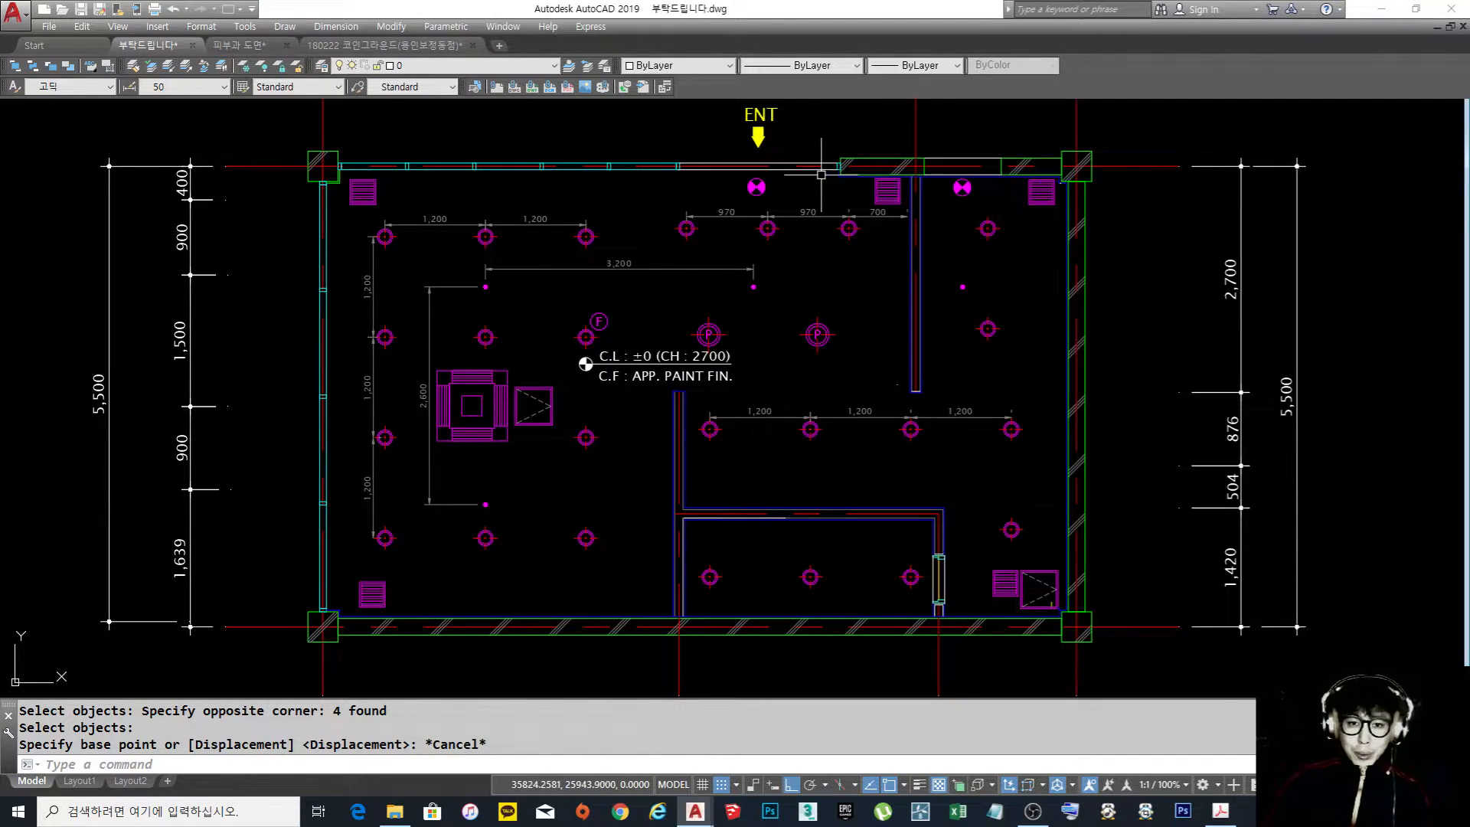
middle_click_drag(690, 192, 707, 343)
scroll(709, 326, "down", 1)
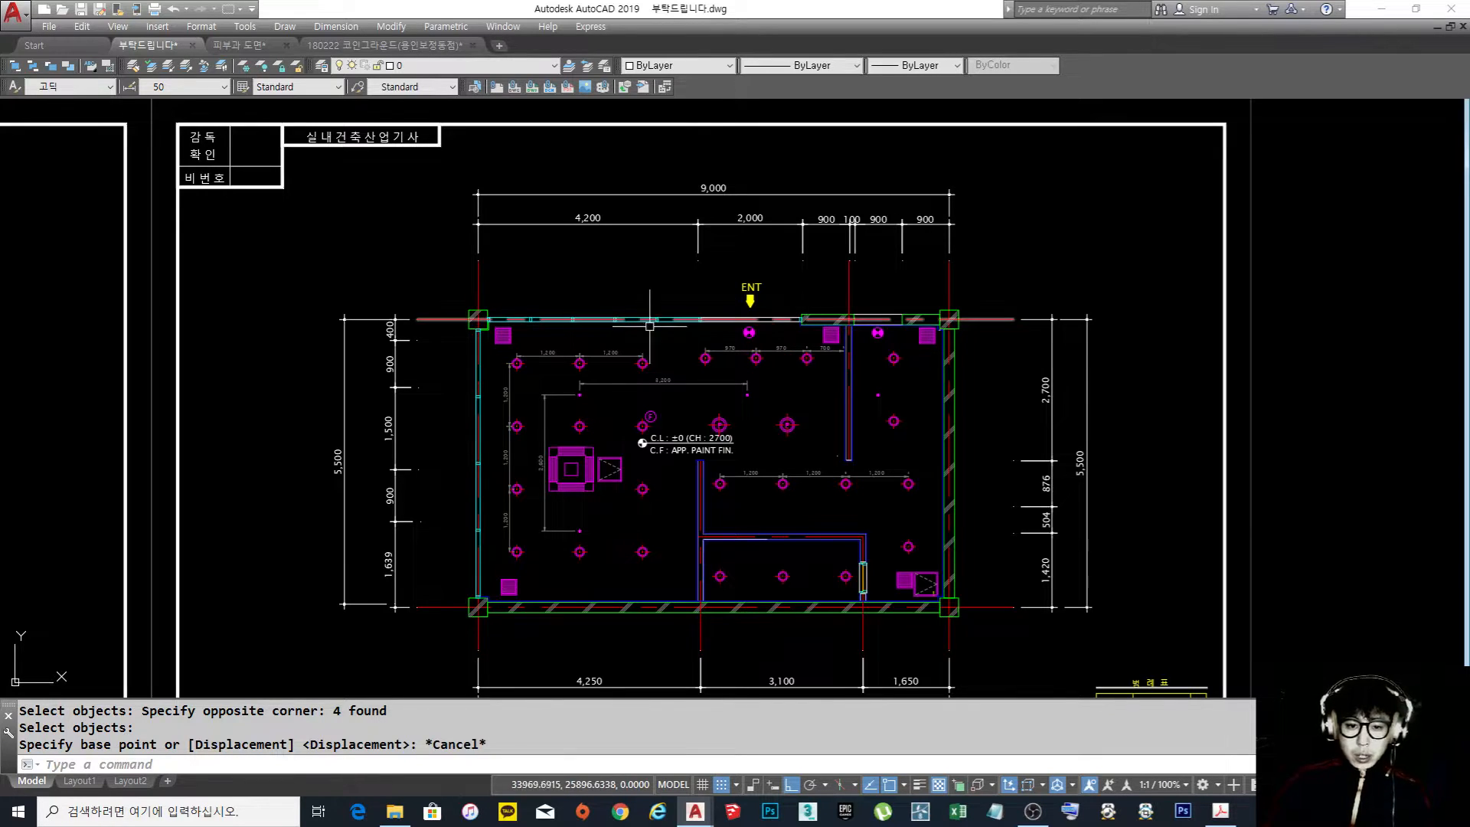
middle_click_drag(756, 384, 722, 352)
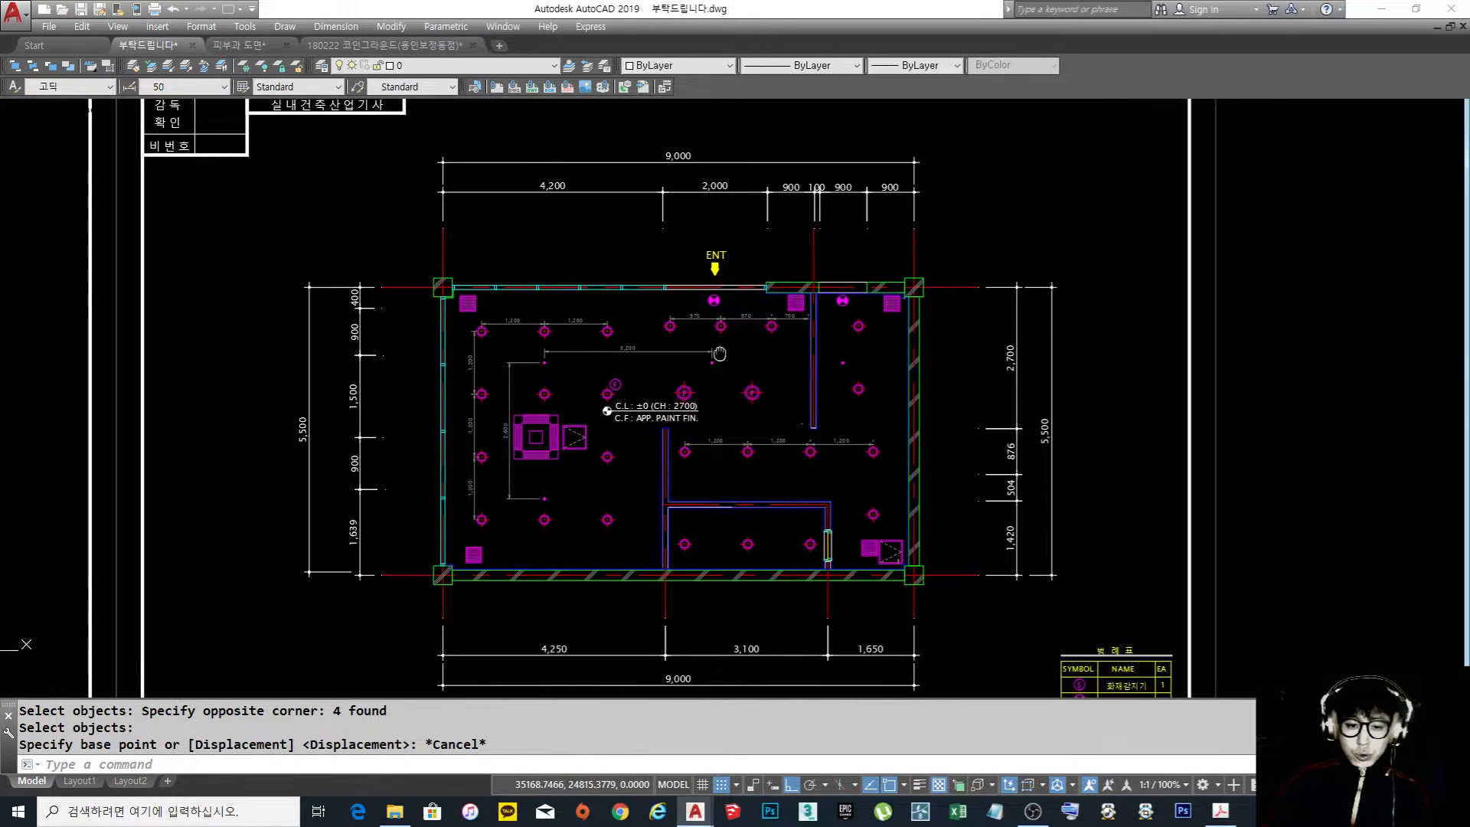
scroll(653, 447, "up", 2)
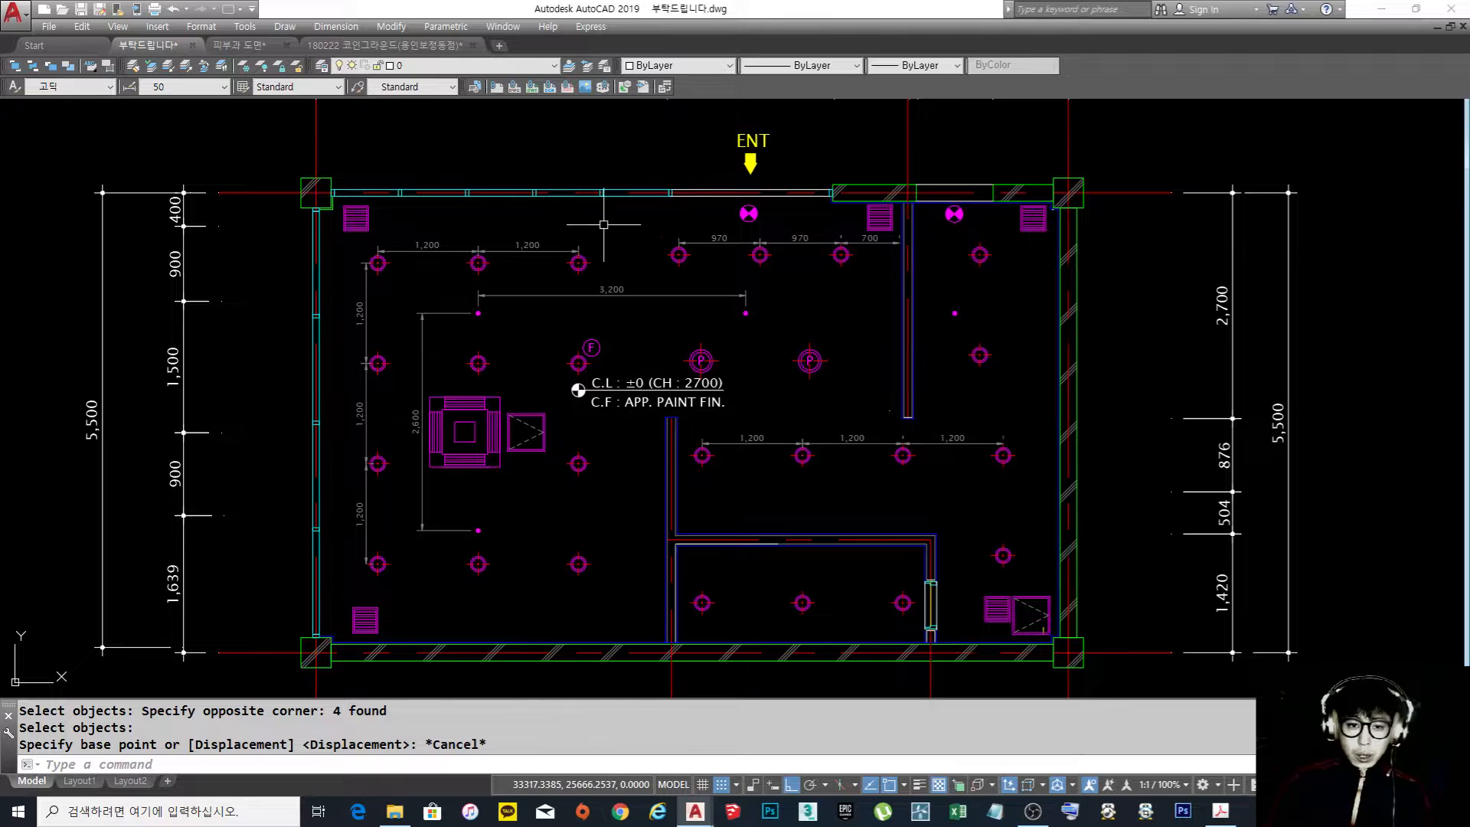
middle_click_drag(626, 141, 621, 249)
middle_click_drag(613, 440, 618, 407)
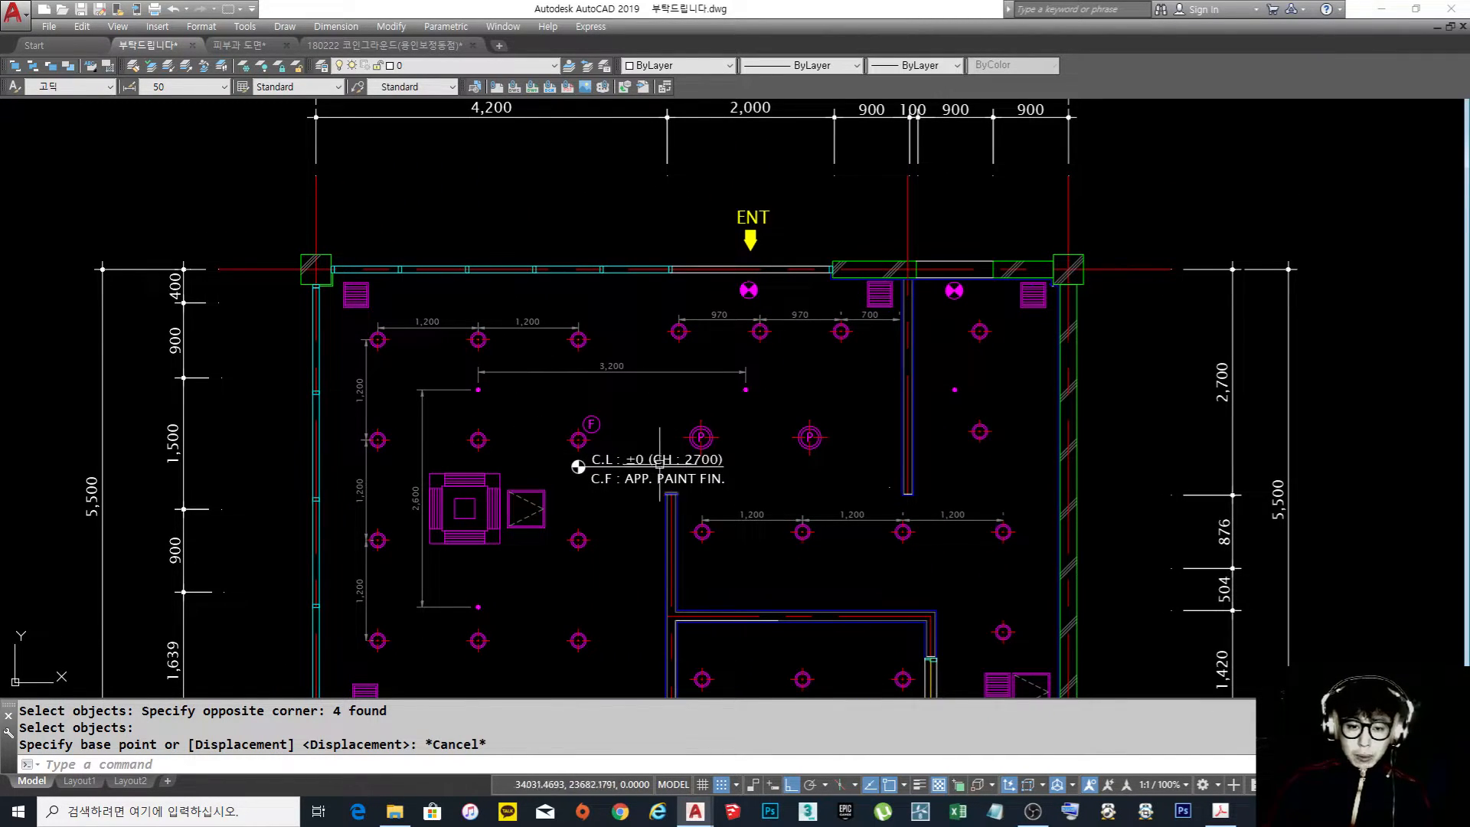
middle_click_drag(672, 456, 683, 394)
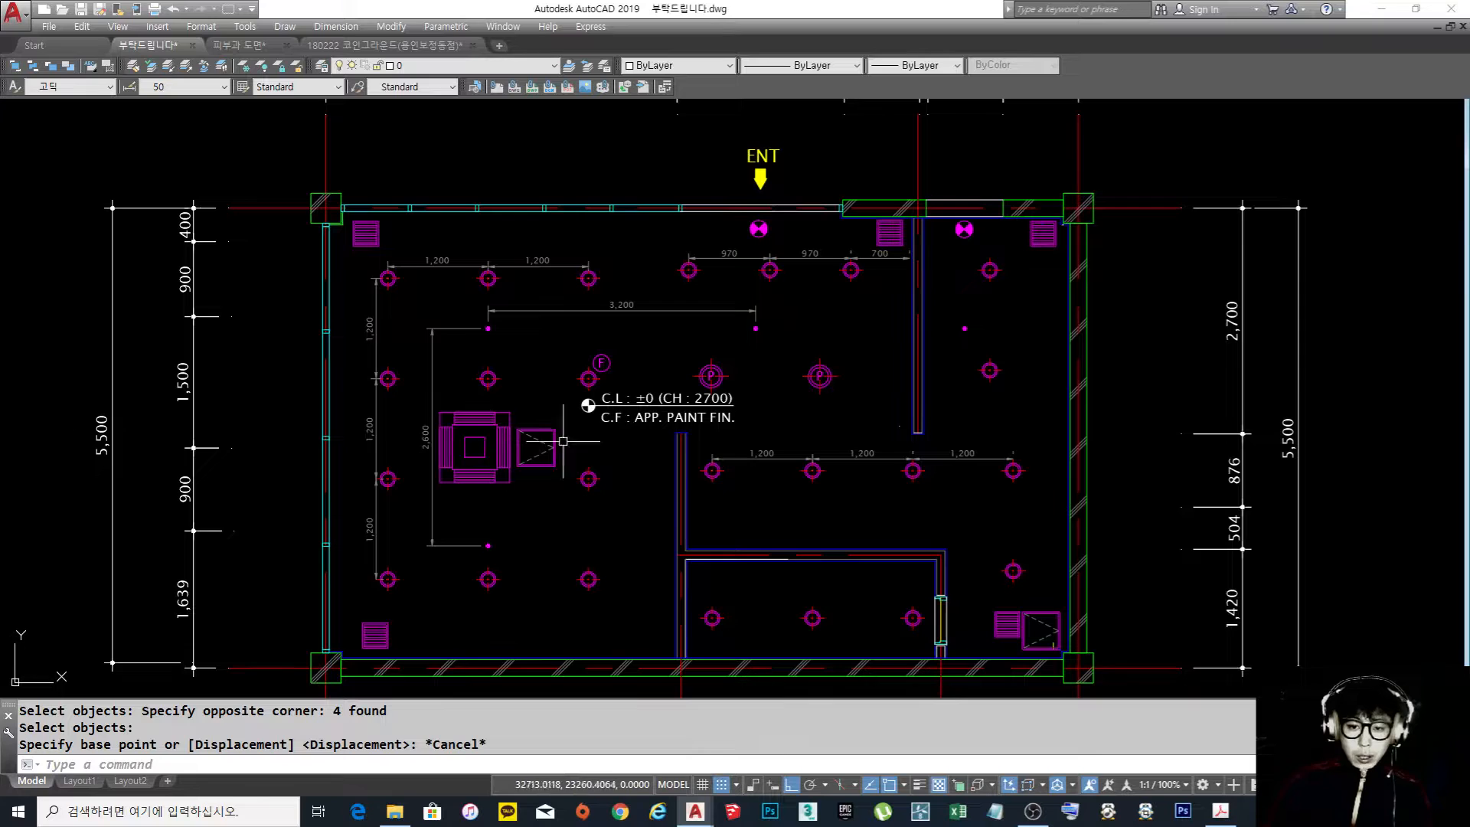
middle_click_drag(768, 404, 742, 372)
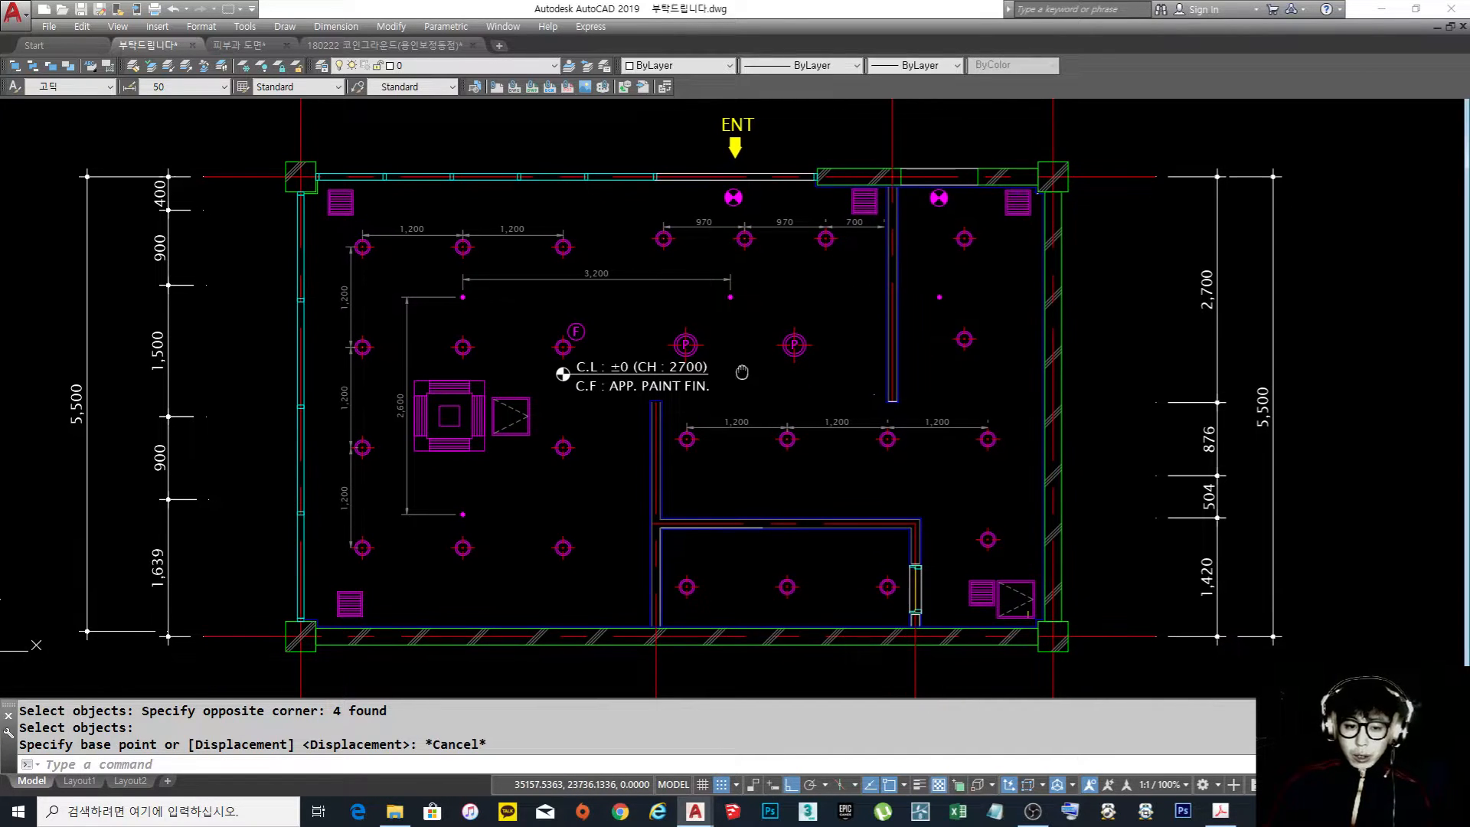
middle_click_drag(880, 532, 819, 509)
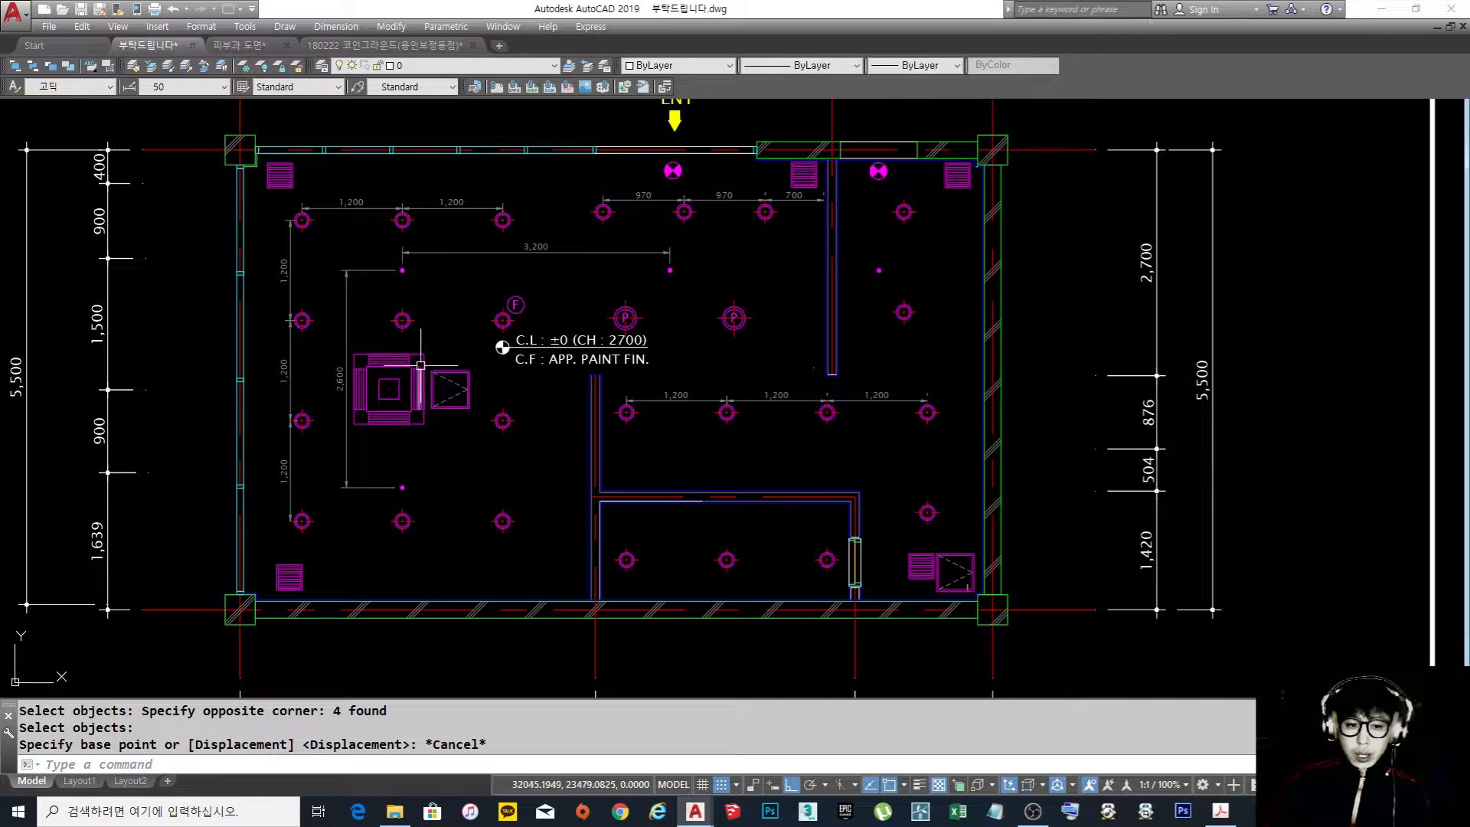
middle_click_drag(540, 378, 562, 407)
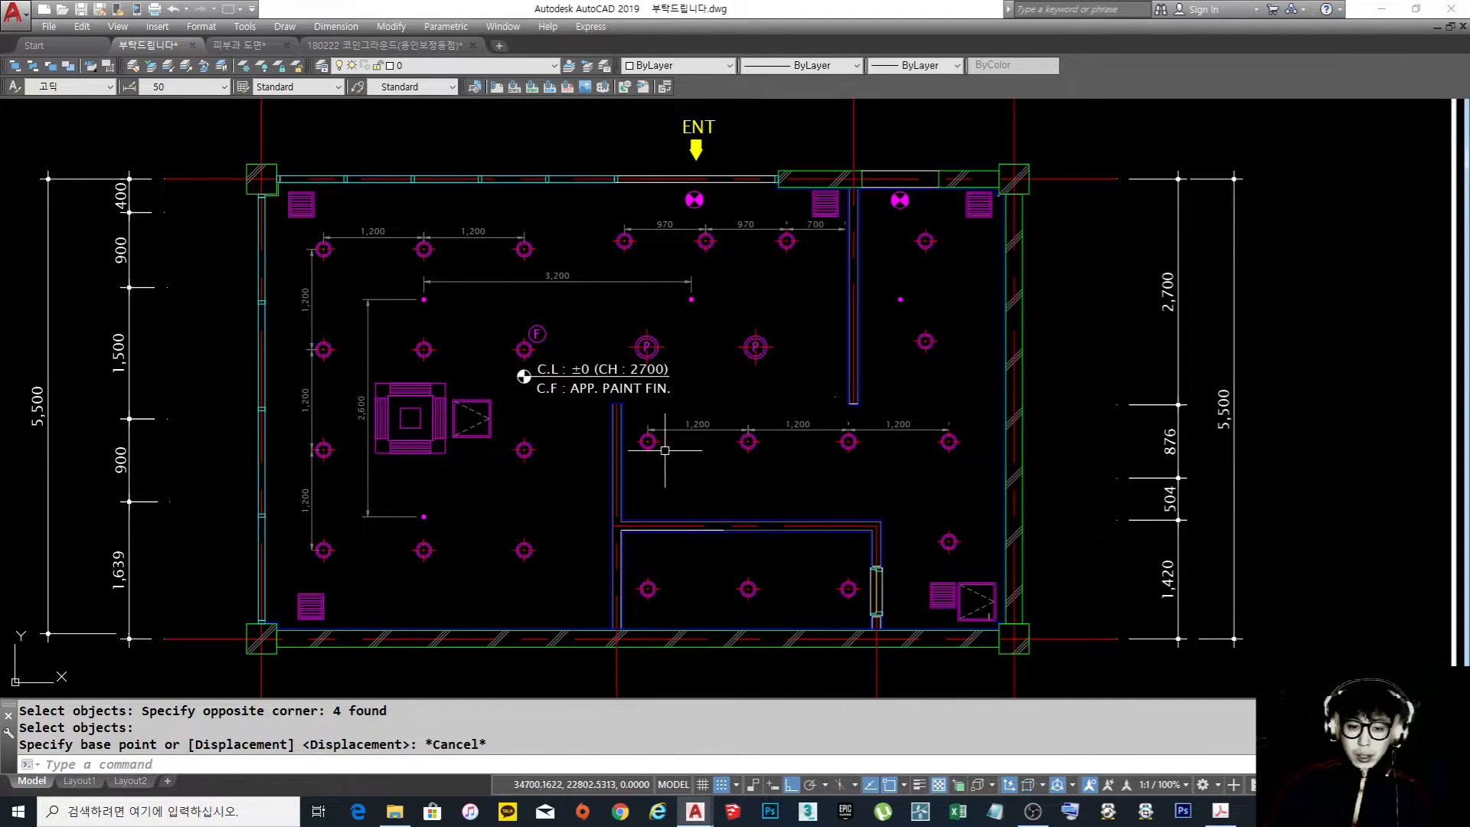
Move the ceiling air conditioner together with its access hatch straight down by about 390
type("m")
key("Return")
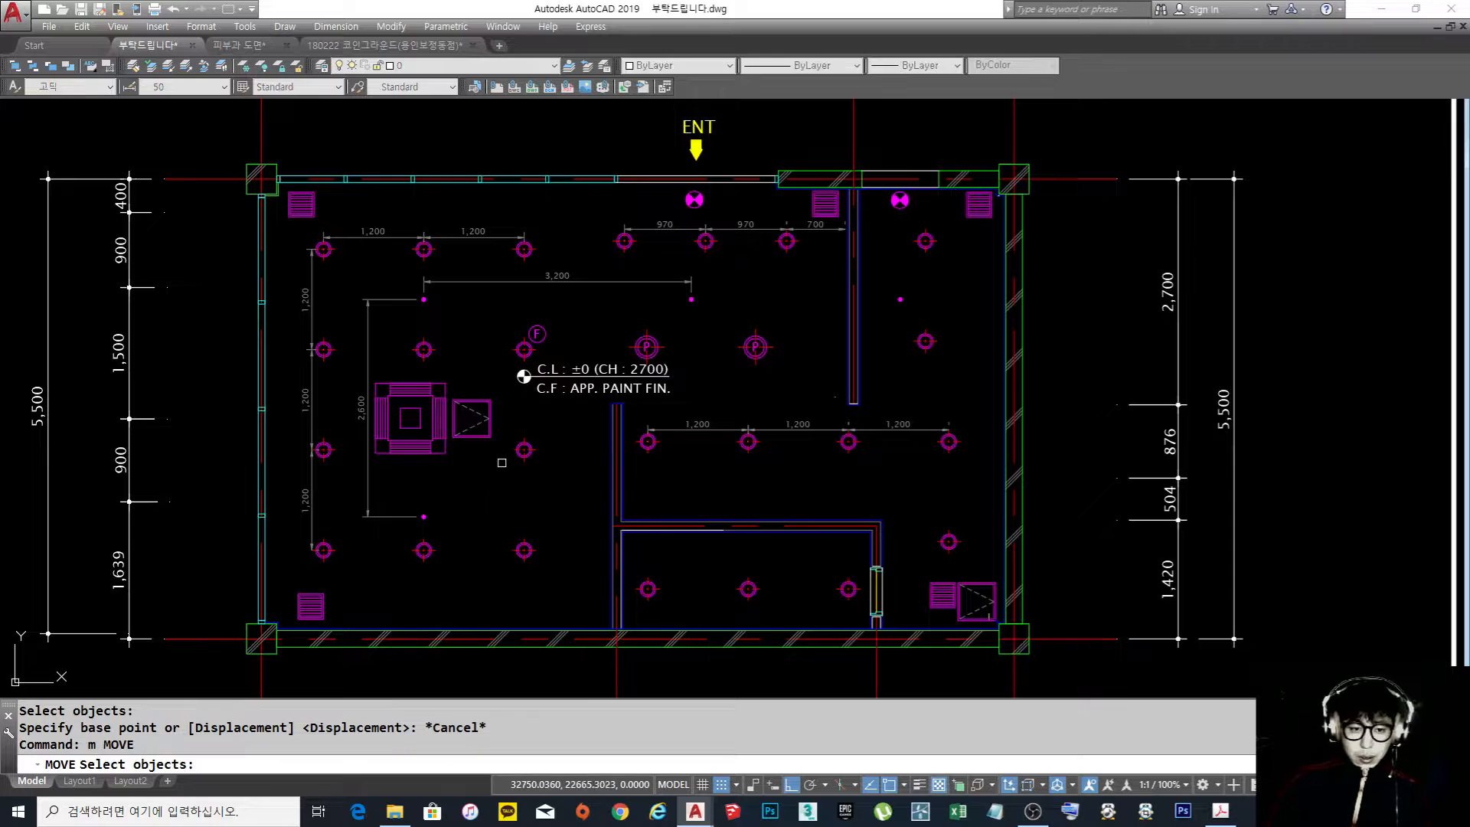
left_click(502, 467)
left_click(369, 362)
key("Return")
left_click(566, 451)
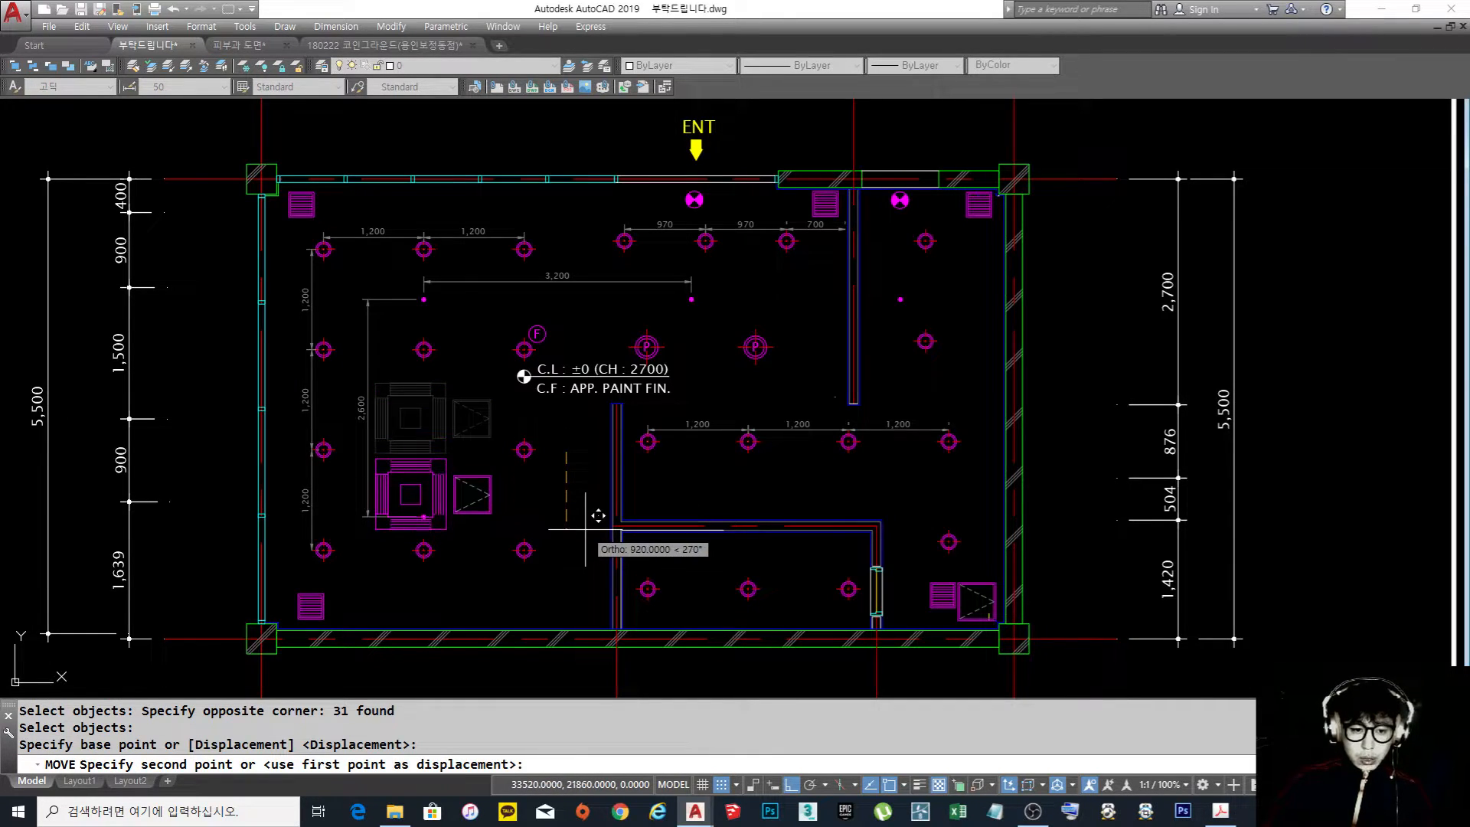
left_click(585, 483)
Copy the air conditioner and its hatch to the area by the two P lights below the entrance, with Ortho off
type("co")
key("Return")
left_click(344, 399)
left_click(558, 540)
key("Return")
left_click(472, 468)
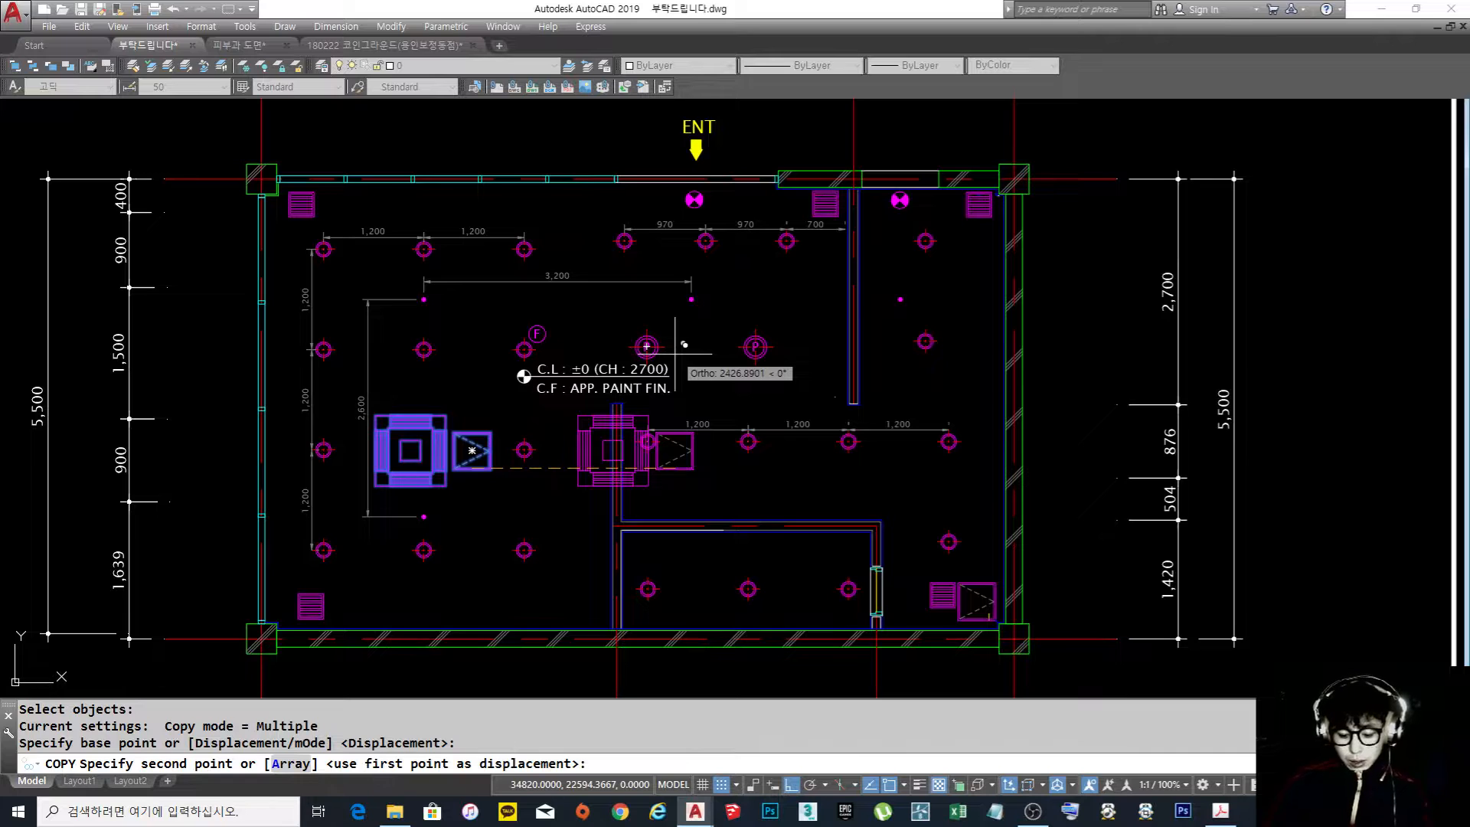
key("F8")
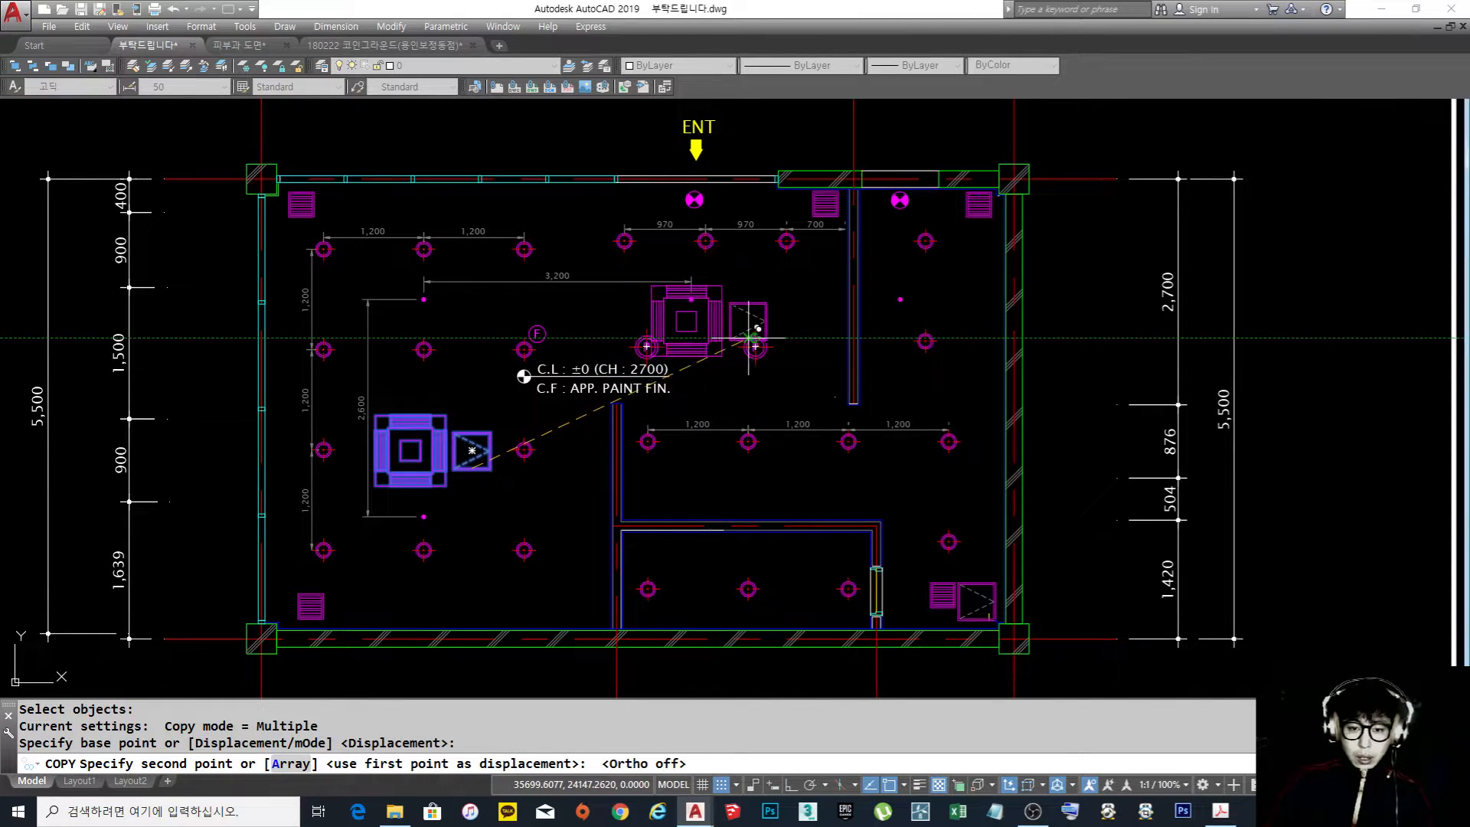
left_click(747, 337)
key("Escape")
Examine the layout with two air conditioners and inspect the sprinkler head where the 3,200 and 2,600 dimensions meet
middle_click_drag(724, 359, 699, 315)
middle_click_drag(571, 376, 543, 379)
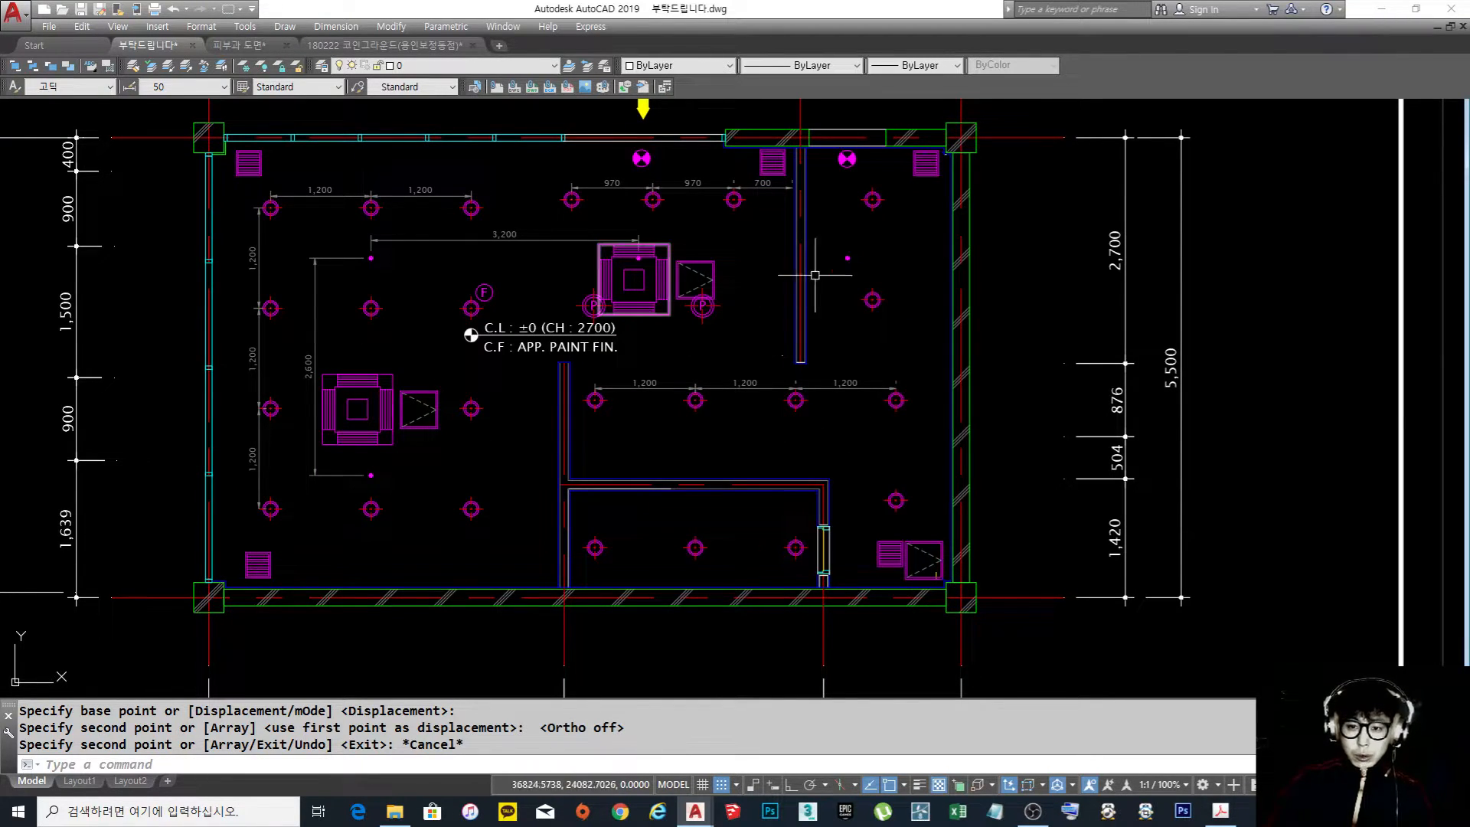
middle_click_drag(923, 302, 883, 332)
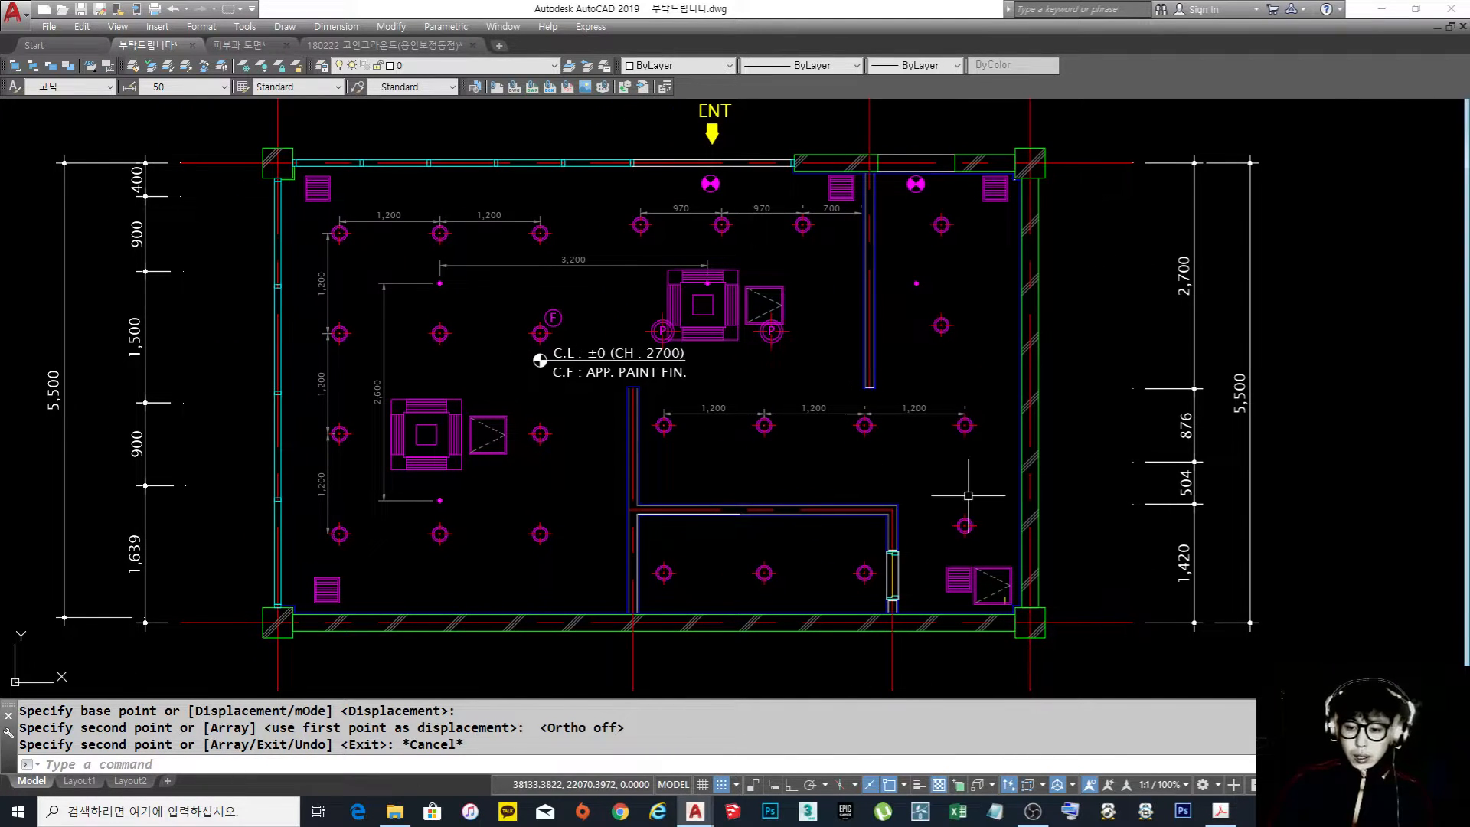
scroll(459, 306, "up", 6)
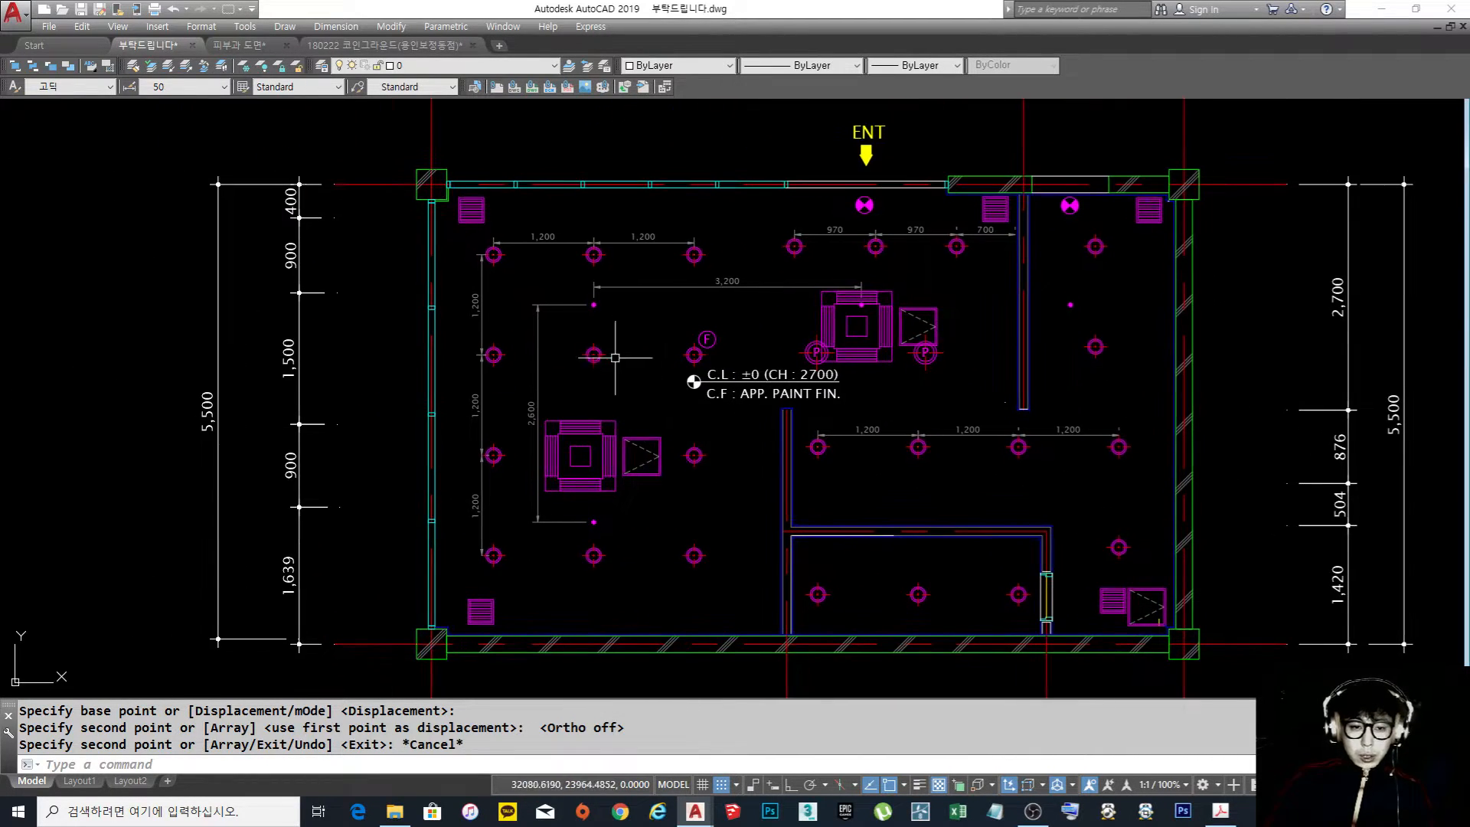
left_click(551, 261)
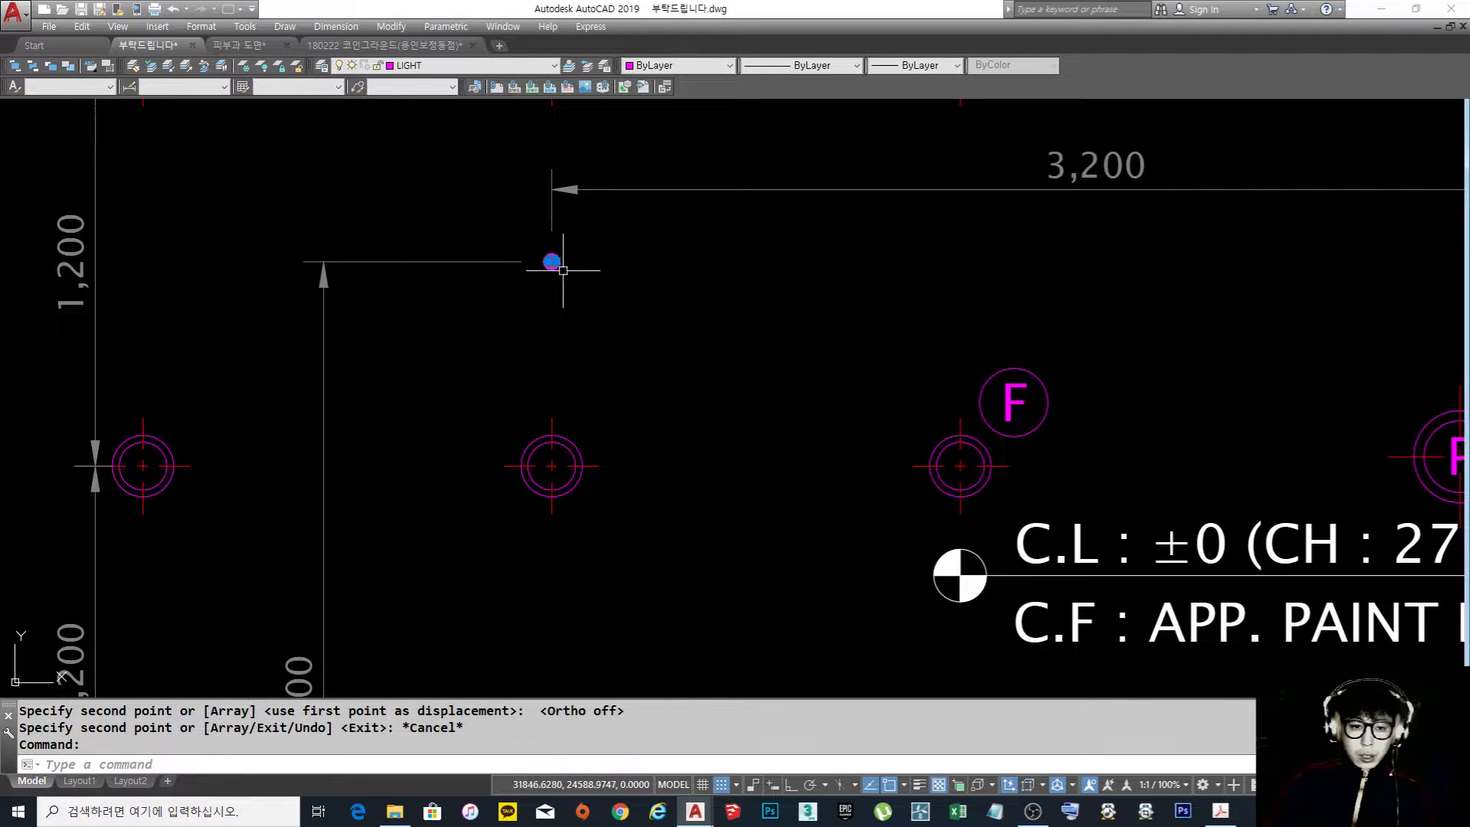
key("Escape")
key("Escape")
scroll(715, 321, "down", 5)
middle_click_drag(735, 329, 626, 324)
scroll(654, 359, "up", 2)
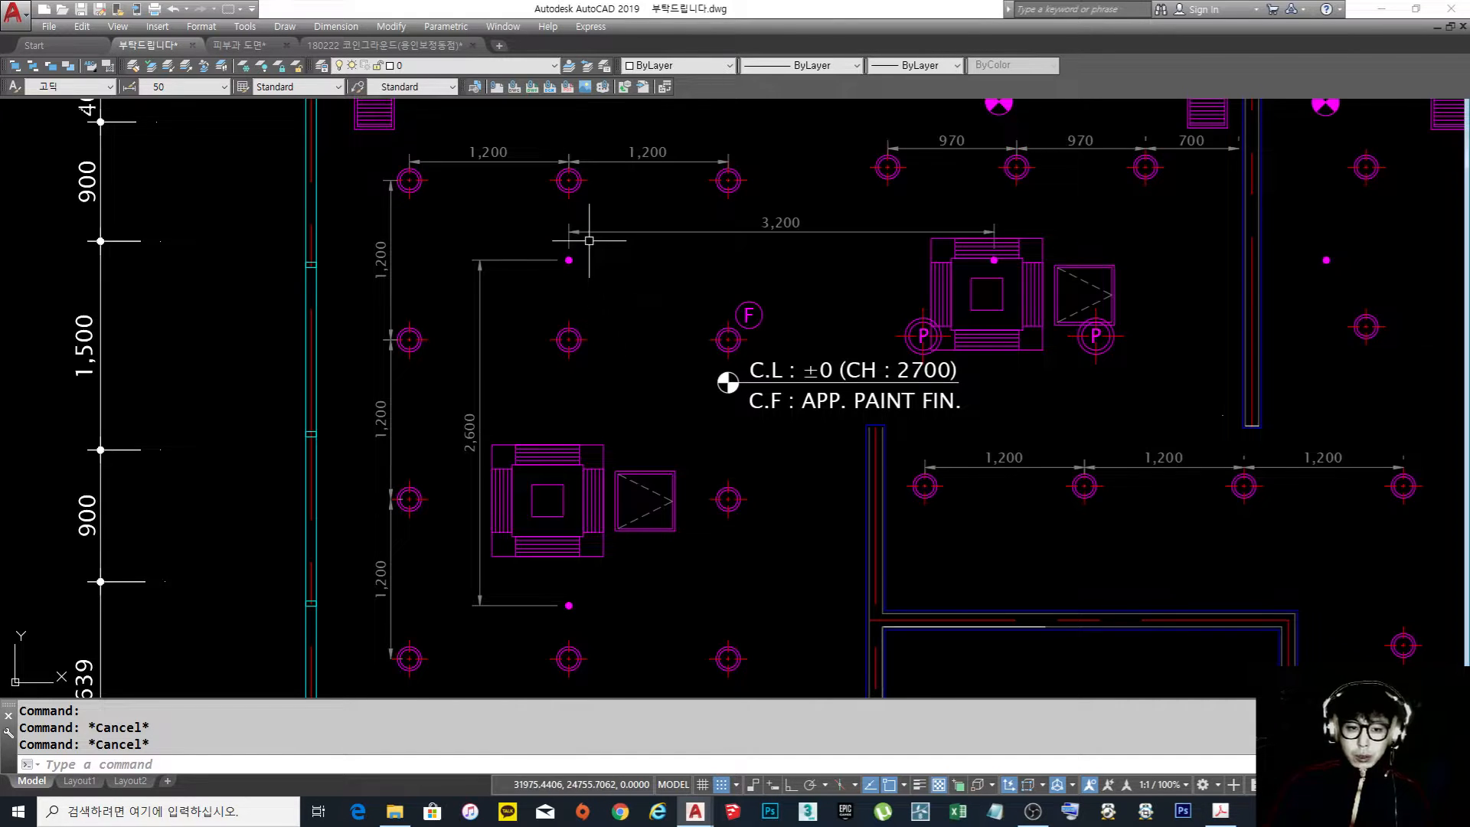
scroll(576, 248, "up", 6)
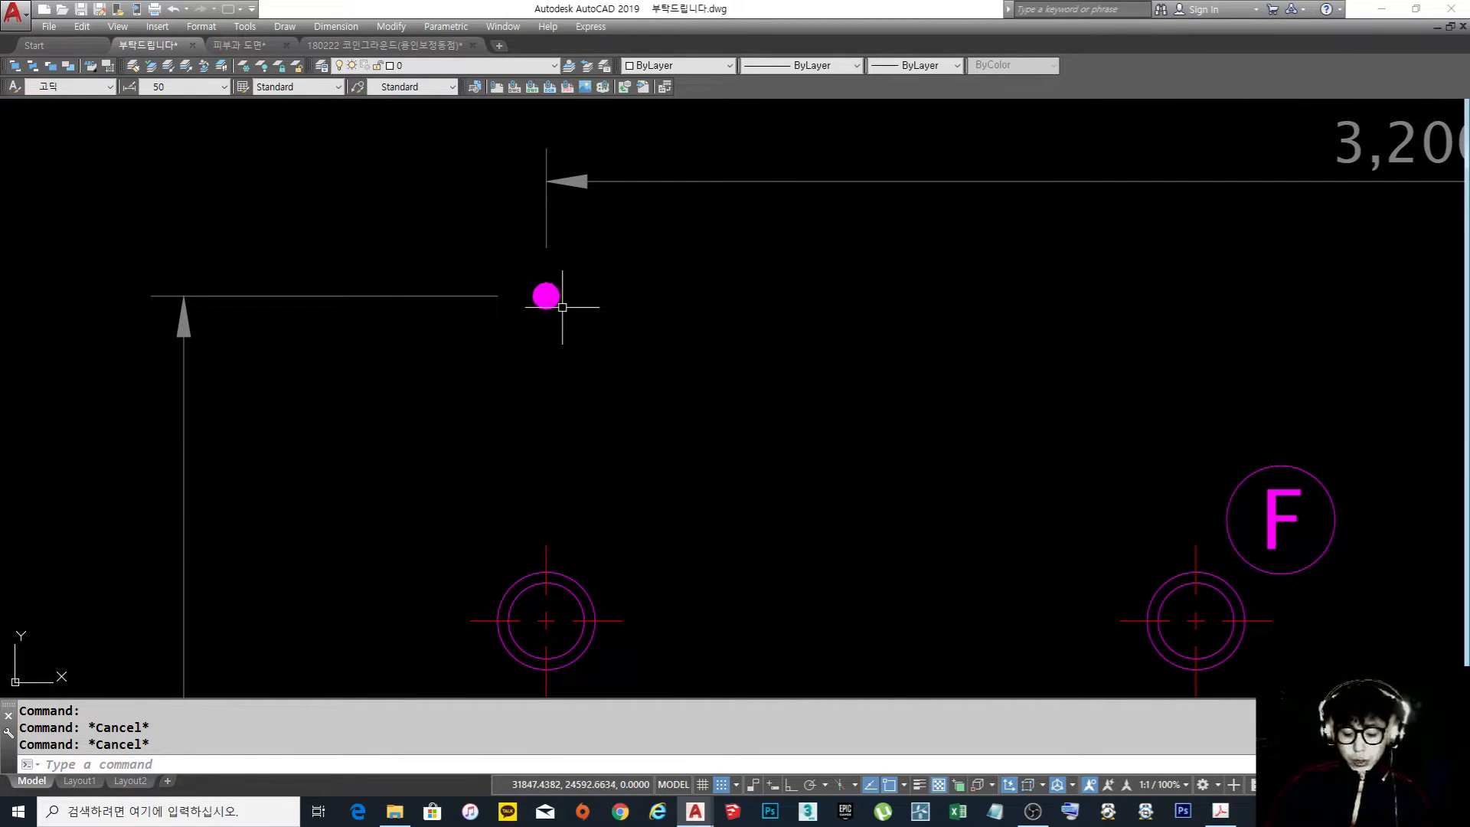
type("l LINE")
key("Return")
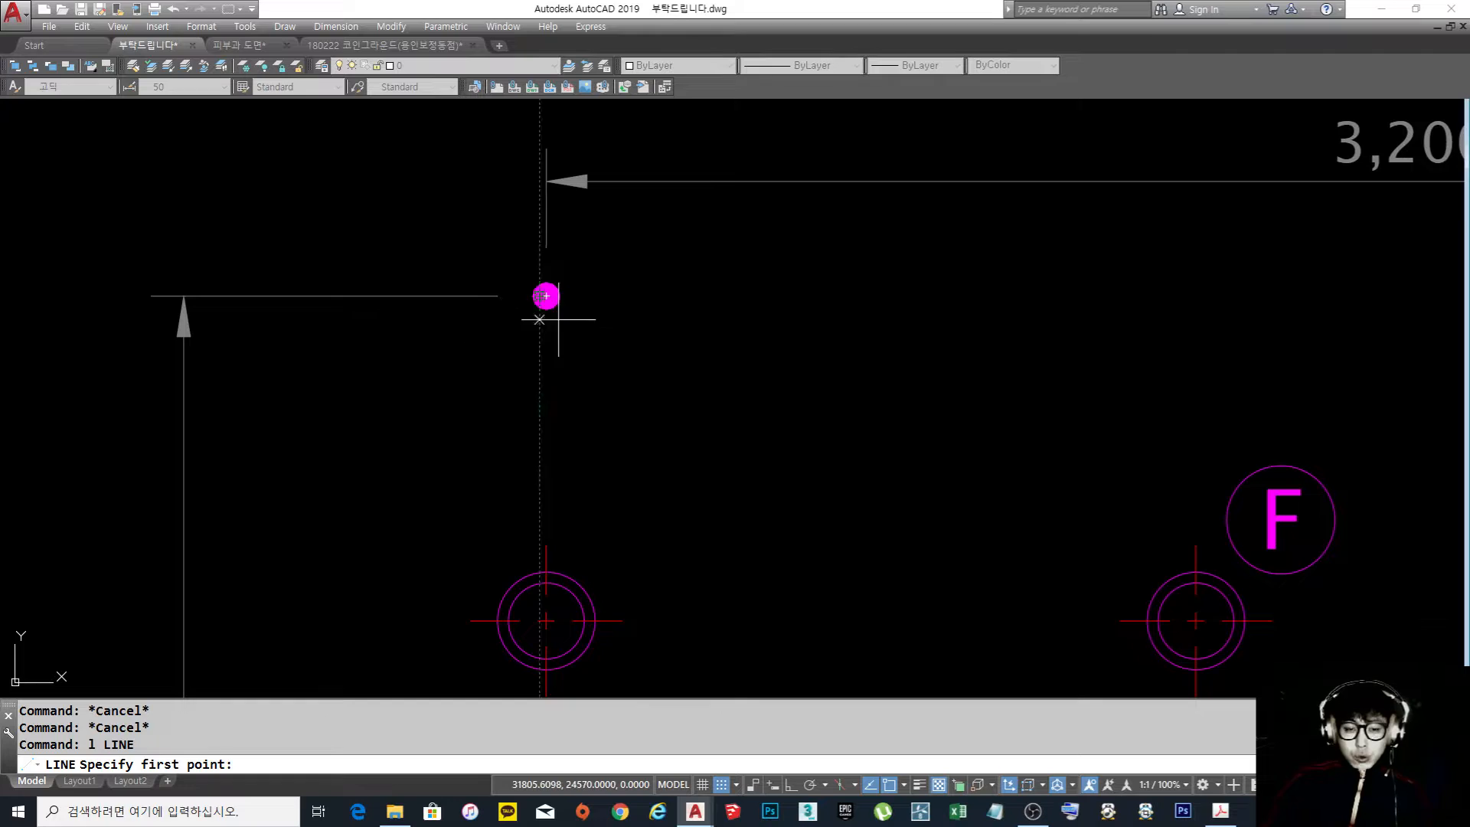
key("Escape")
Switch to the 피부과 도면 drawing and examine how the sprinkler heads' dashed coverage circles overlap in the waiting area
scroll(646, 305, "down", 6)
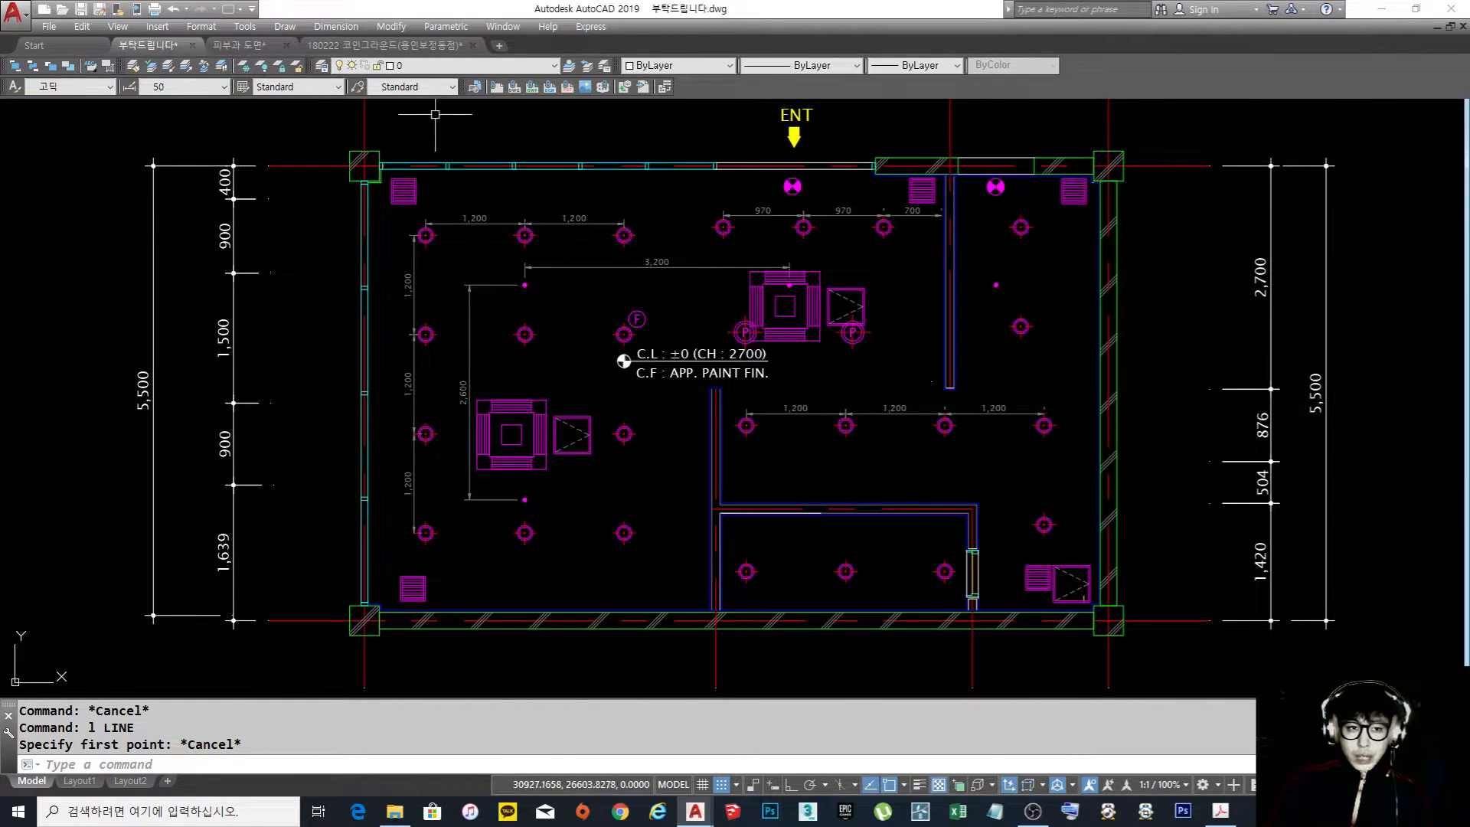
left_click(239, 46)
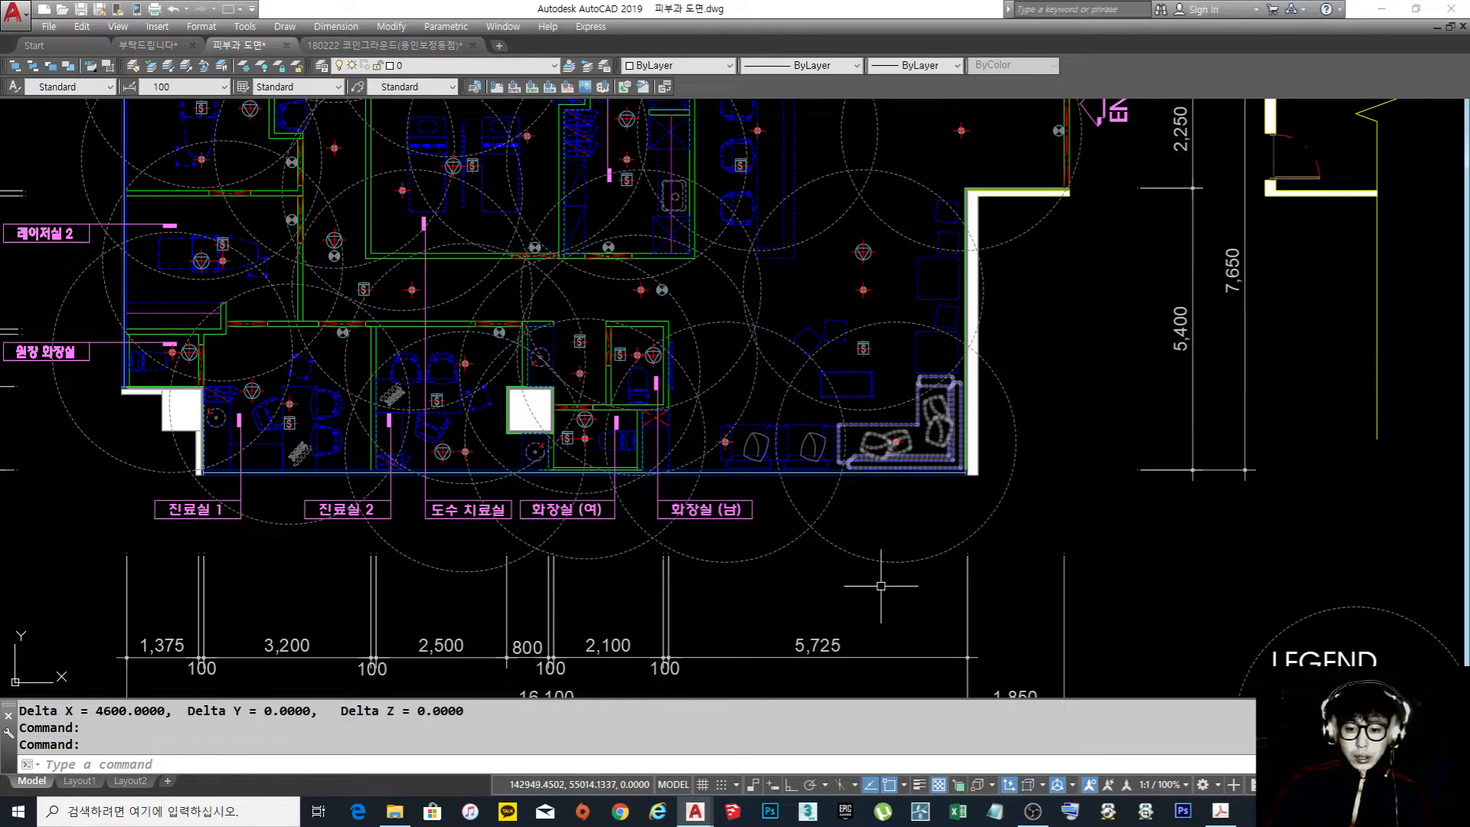
left_click(887, 552)
scroll(895, 426, "up", 6)
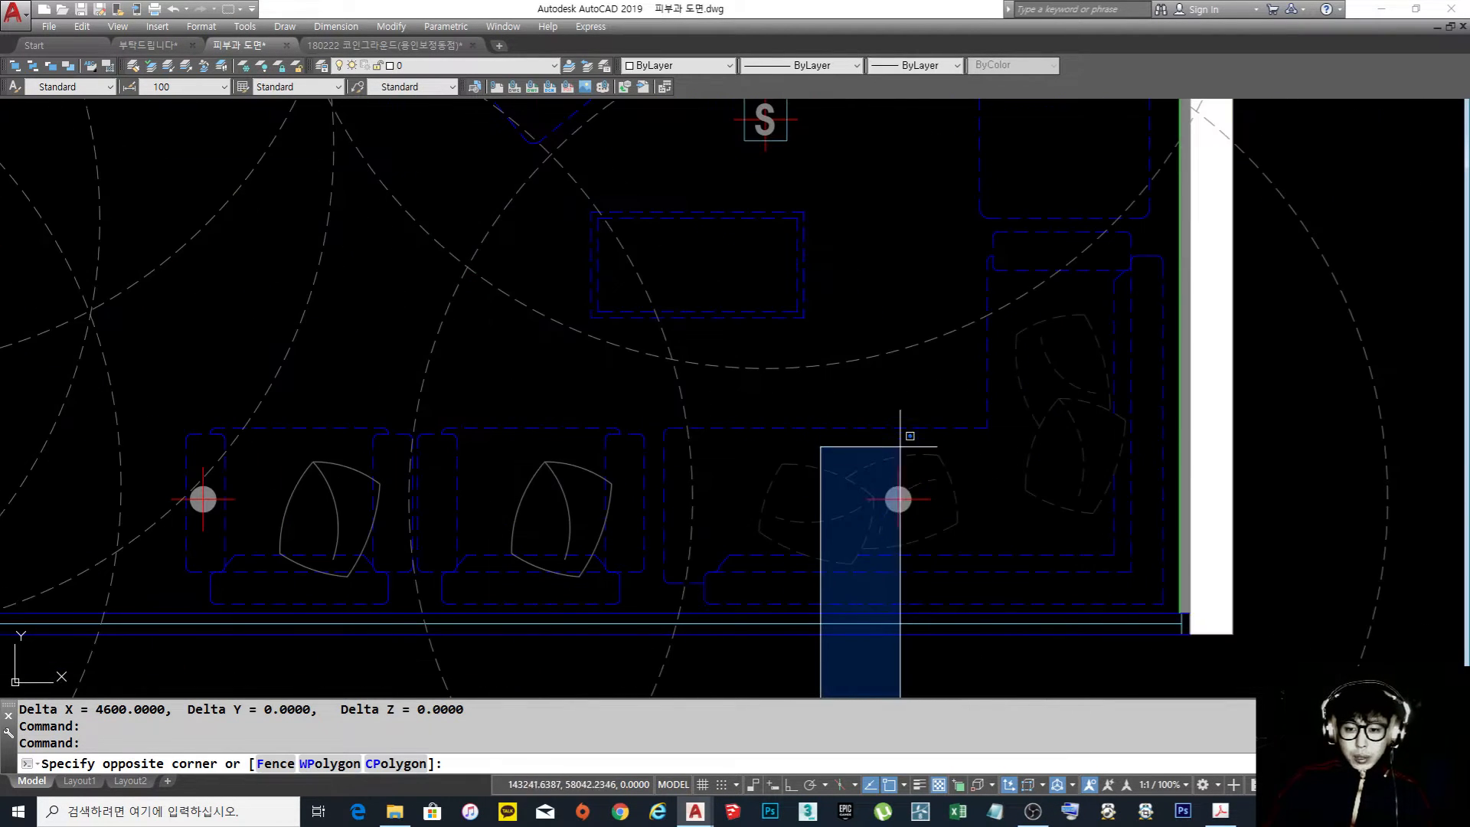
key("Escape")
scroll(911, 506, "down", 4)
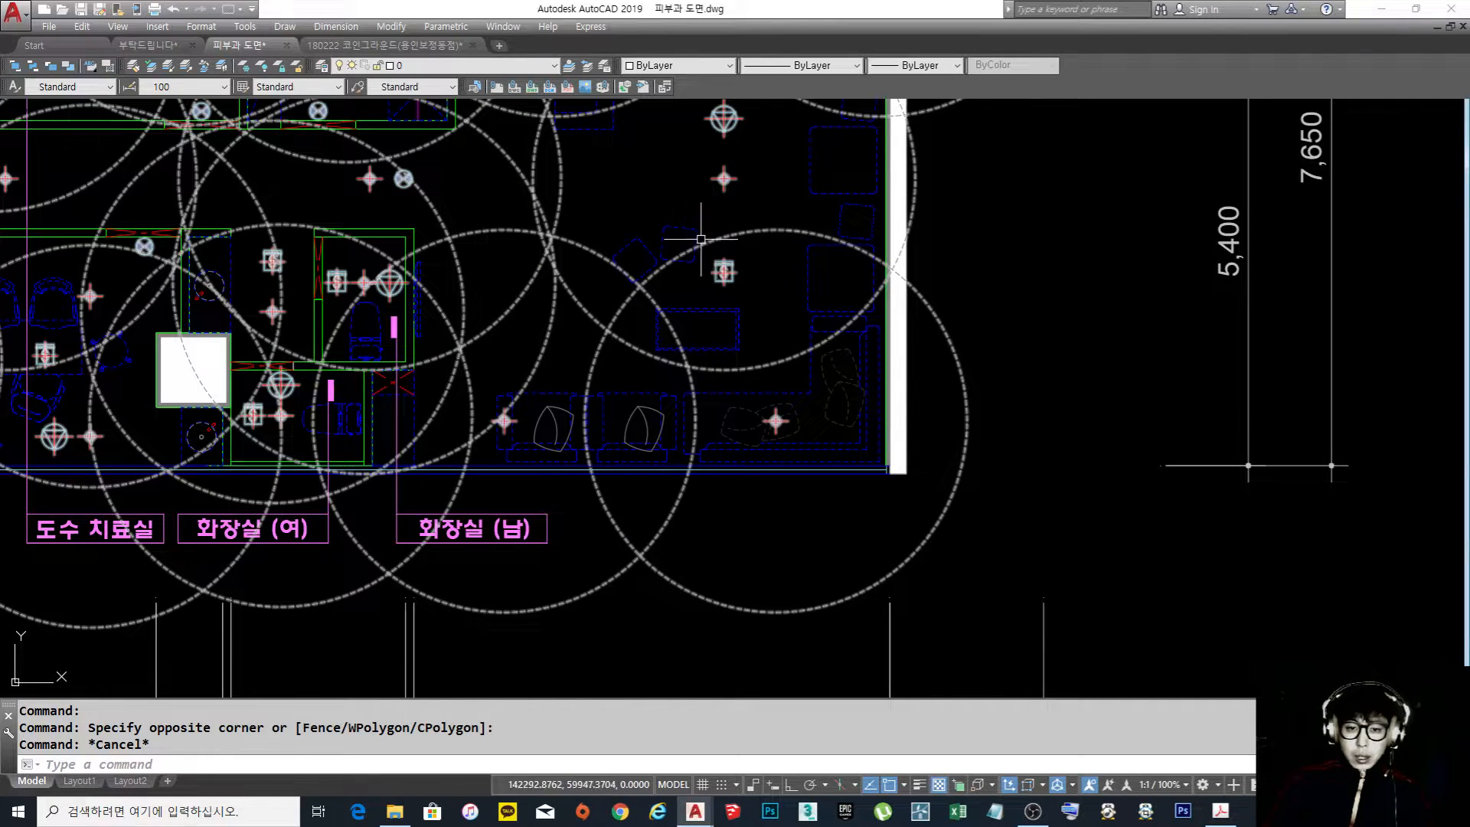
scroll(885, 334, "down", 4)
scroll(892, 337, "up", 5)
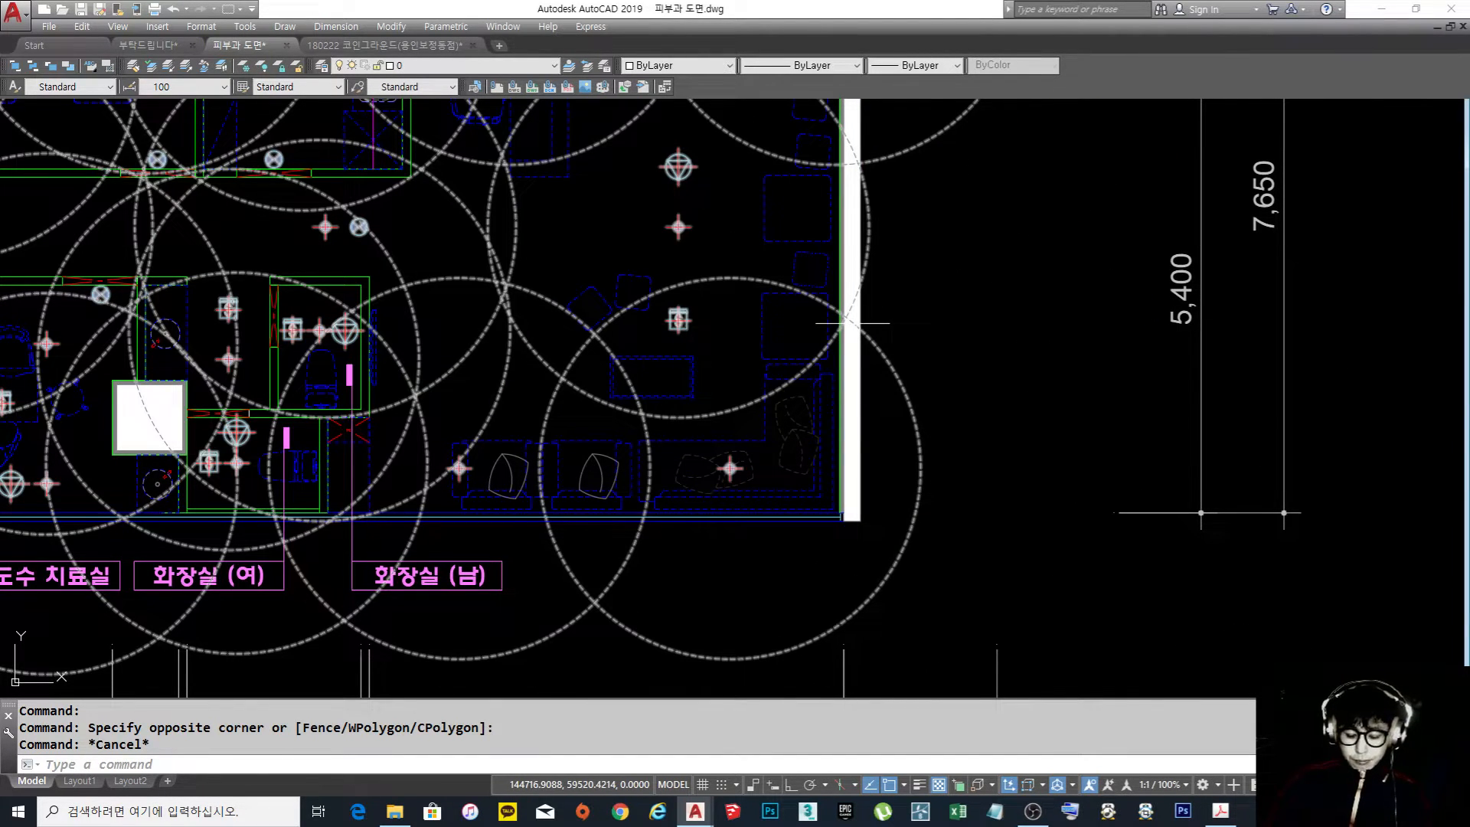
type("m")
key("Return")
left_click(952, 443)
left_click(984, 337)
key("Return")
key("Escape")
key("Escape")
key("Escape")
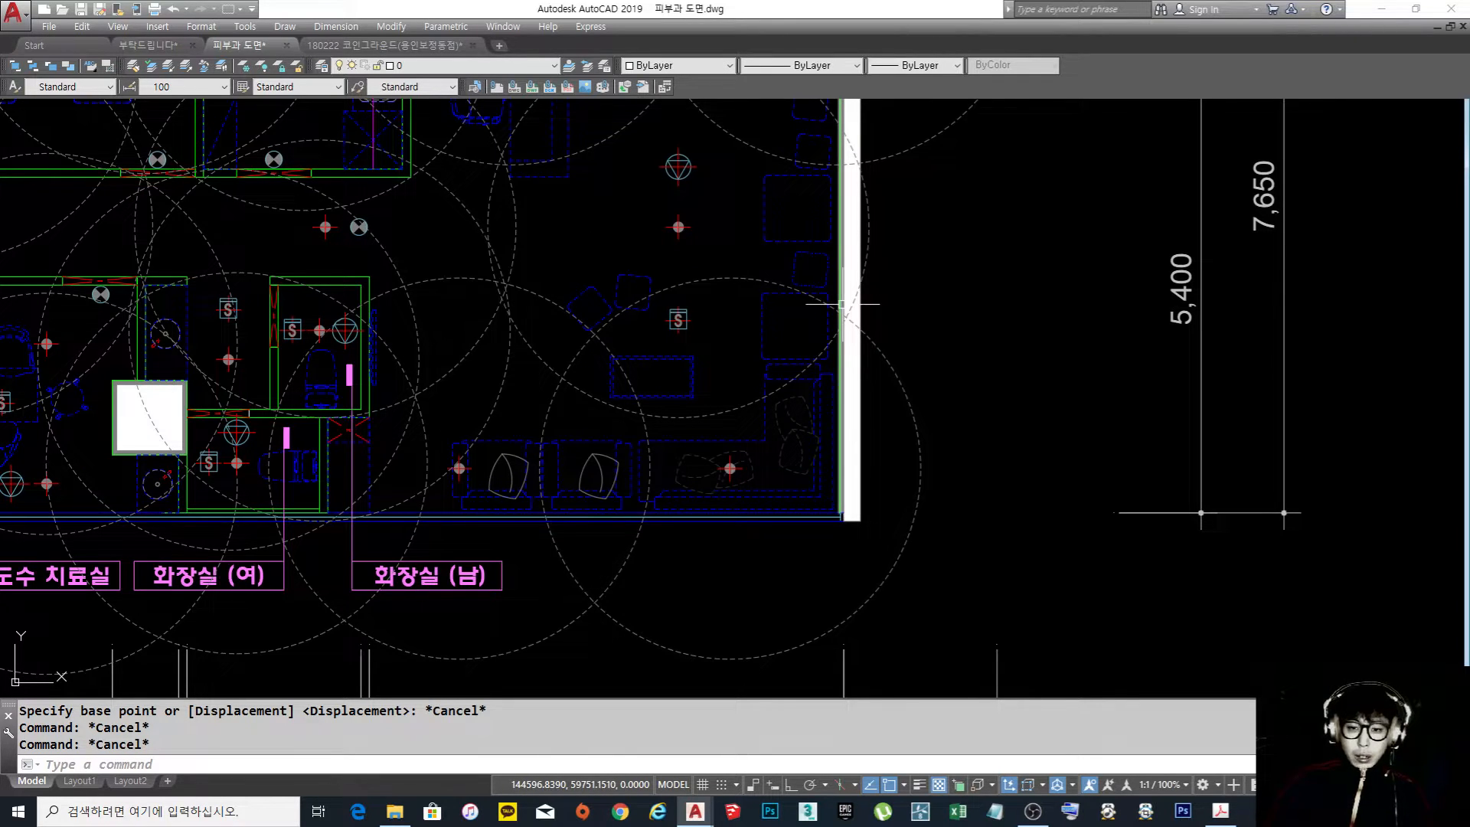
Back in the 부탁드립니다 ceiling plan, draw a circle of radius 4.6 centred on the sprinkler head where the 3,200 and 2,600 dimensions meet
left_click(842, 480)
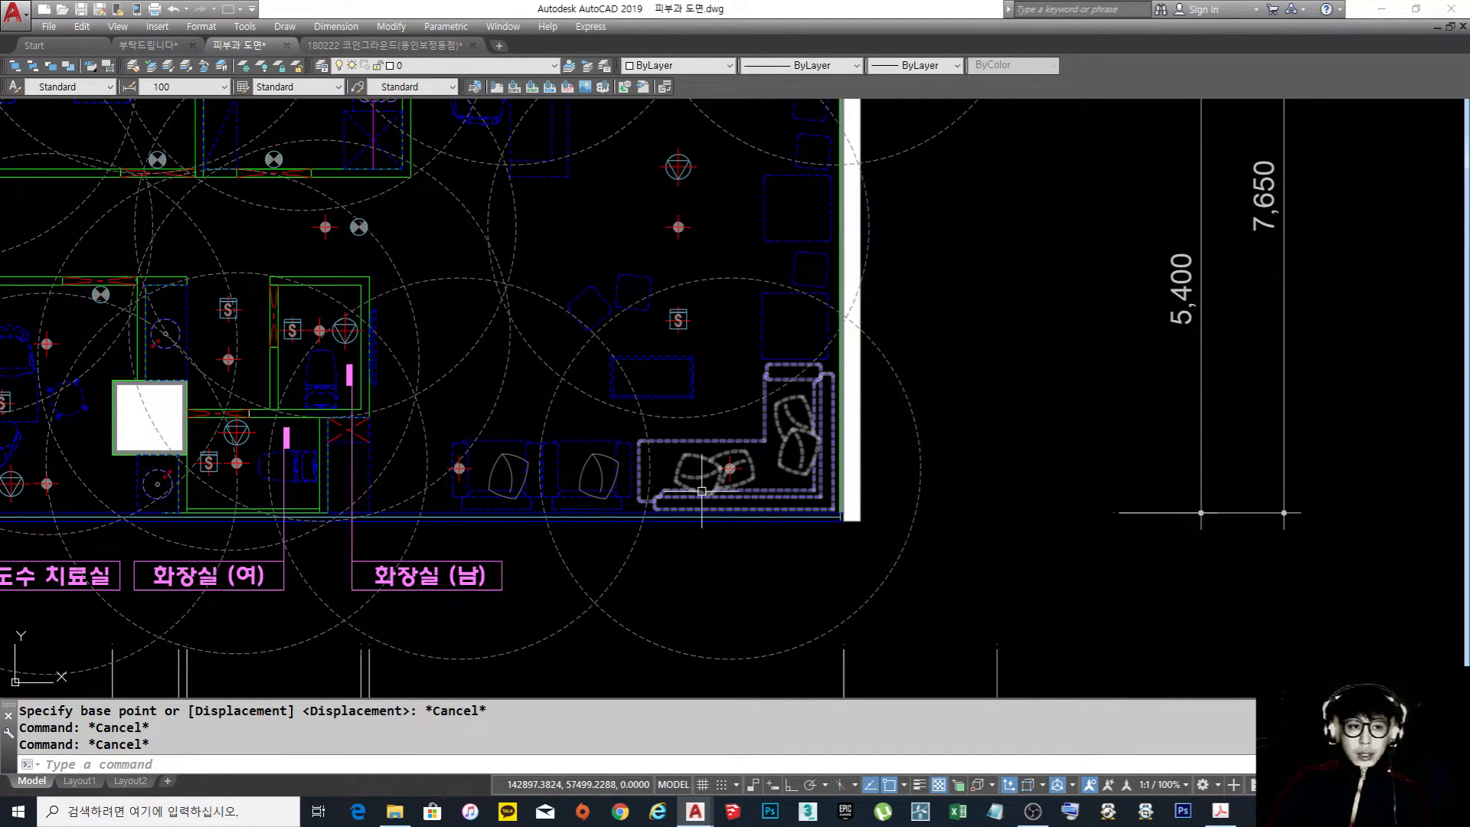
left_click(148, 45)
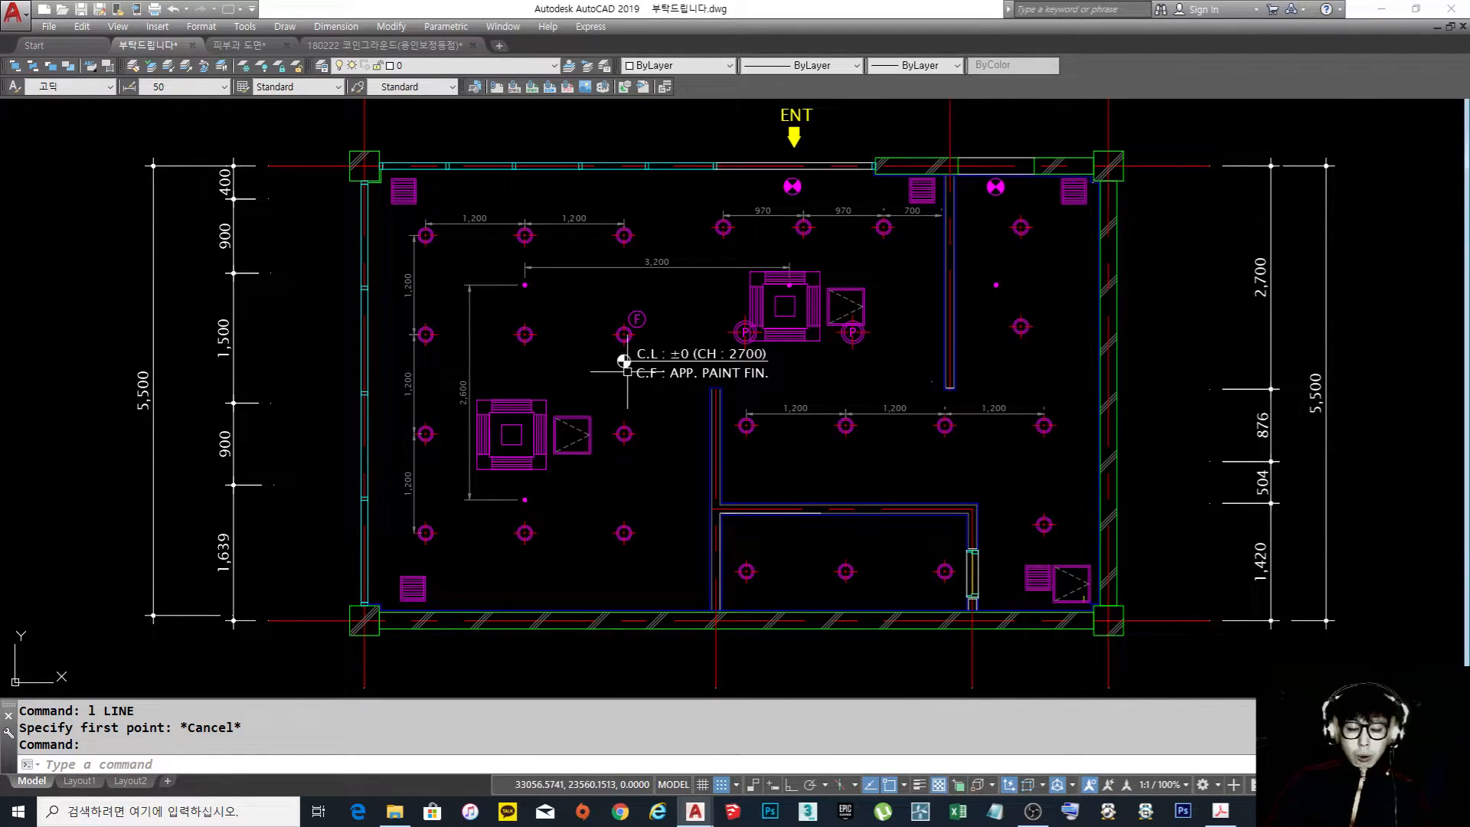
middle_click_drag(626, 371, 596, 378)
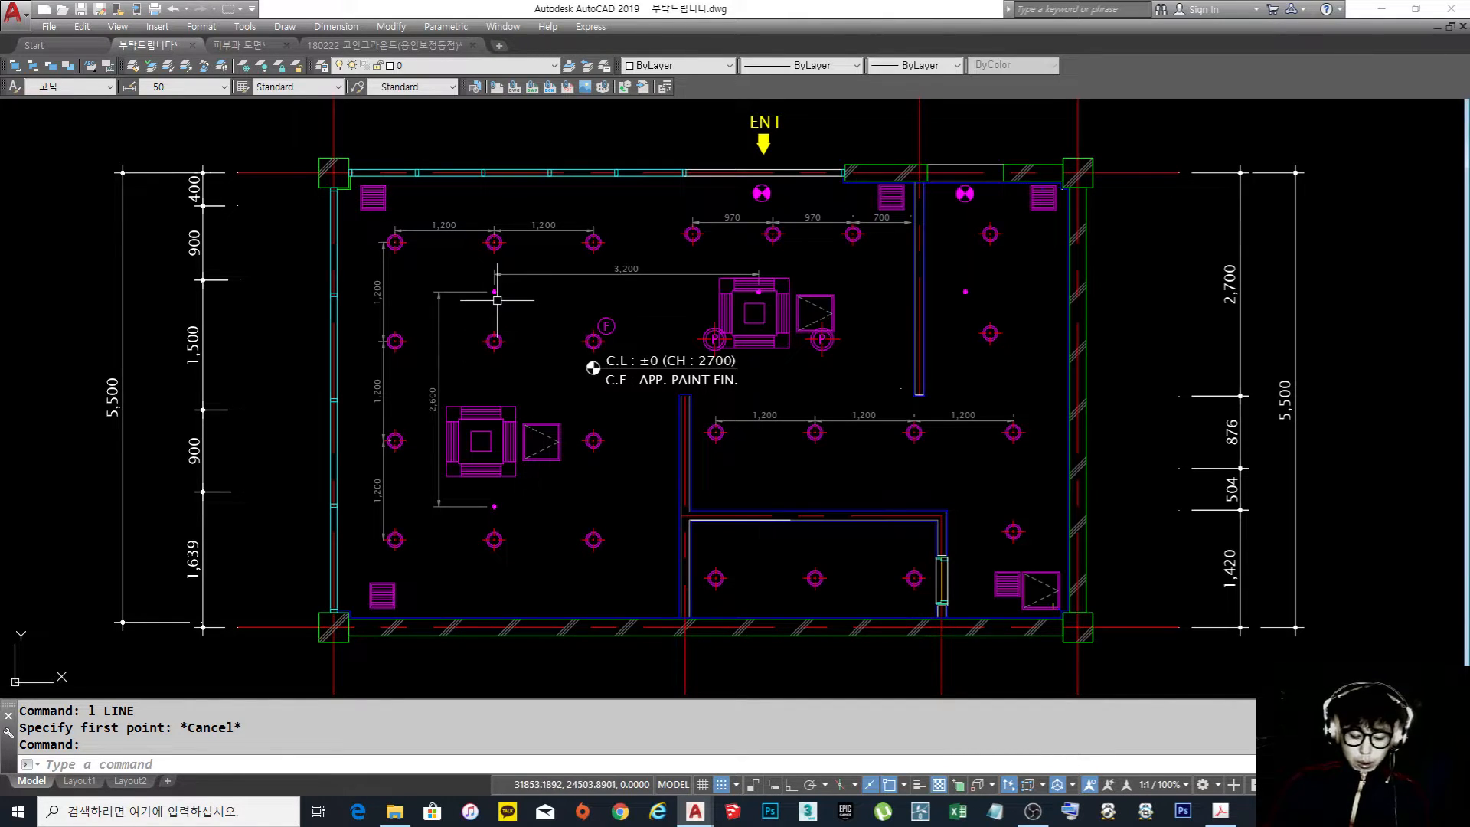
type("c")
key("Return")
scroll(494, 292, "up", 8)
left_click(582, 347)
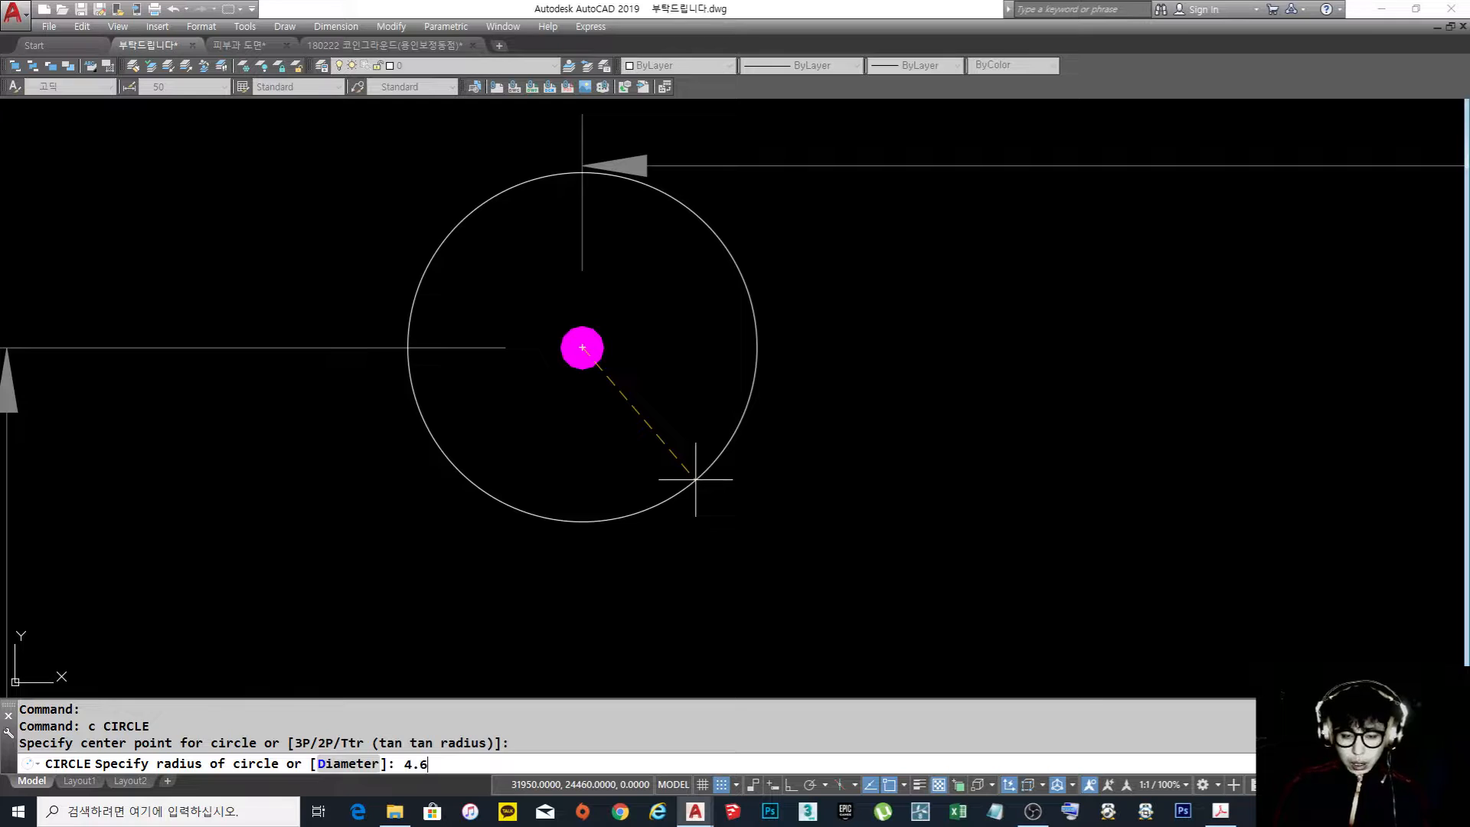
type("4.6")
key("Return")
scroll(766, 490, "down", 10)
scroll(804, 466, "up", 8)
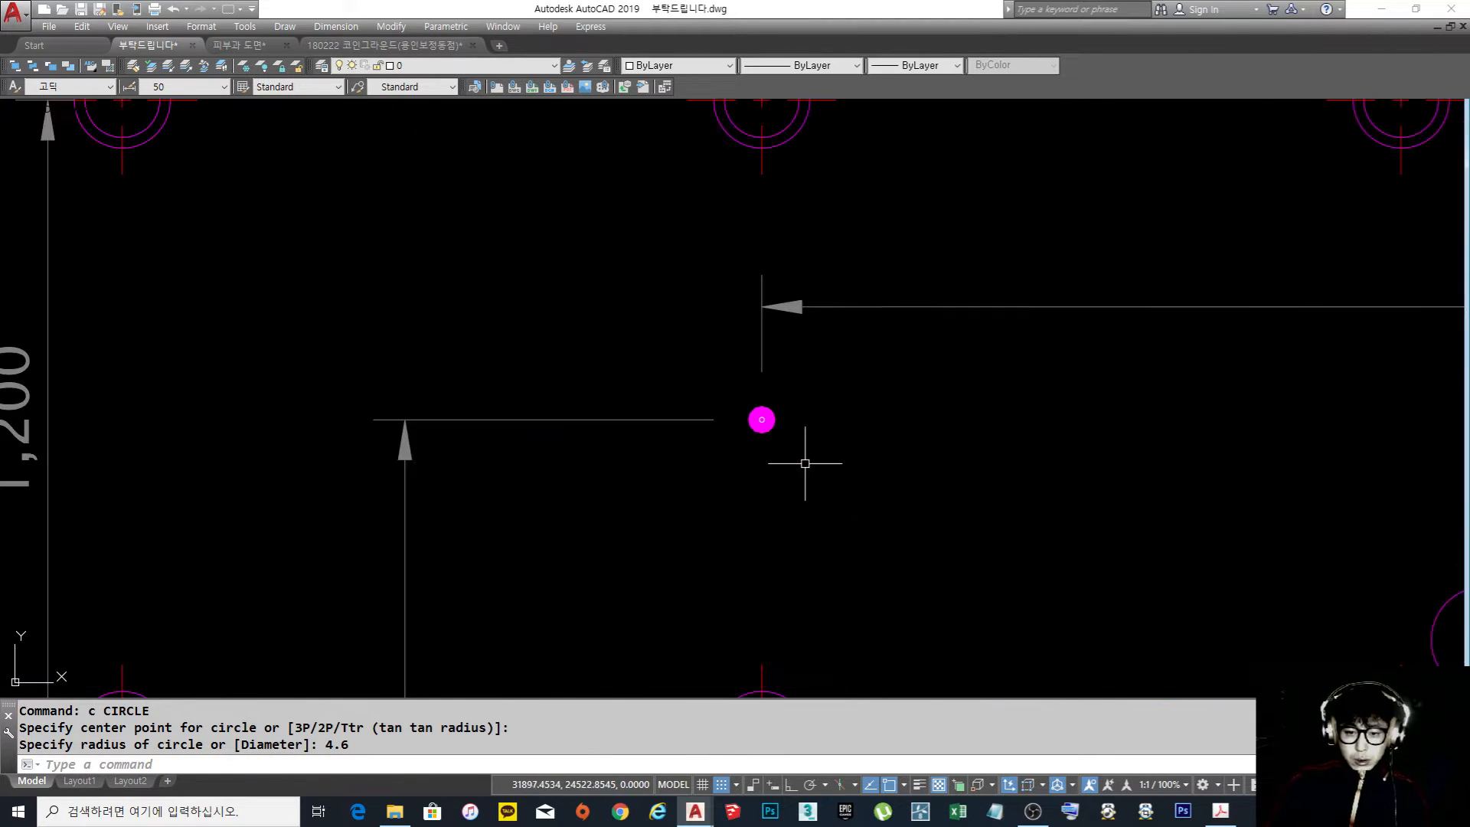
Draw a circle of radius 4600 centred on the same sprinkler head, with Snap off
scroll(805, 466, "up", 6)
key("Escape")
key("Escape")
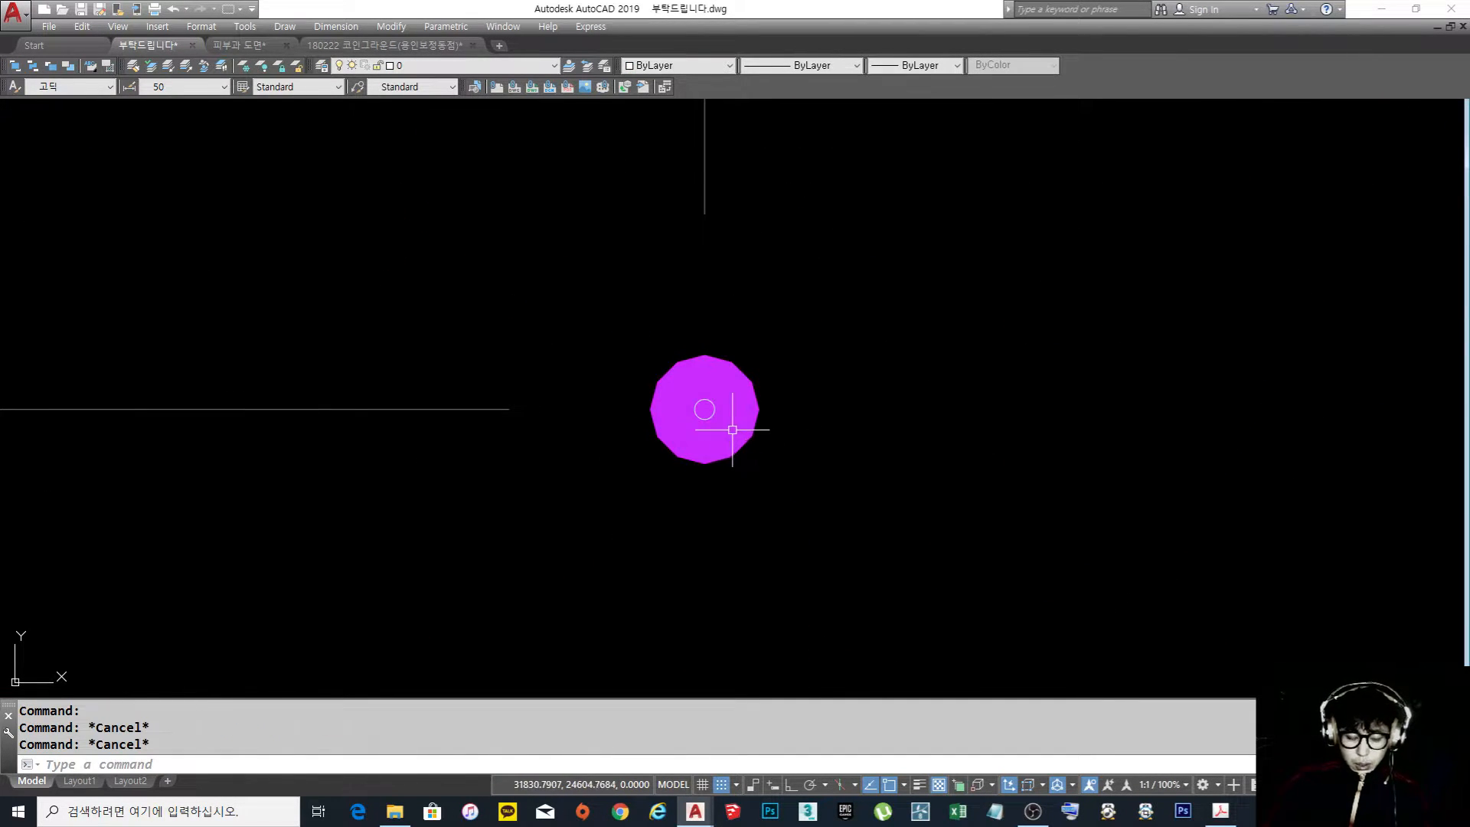
type("c")
key("Return")
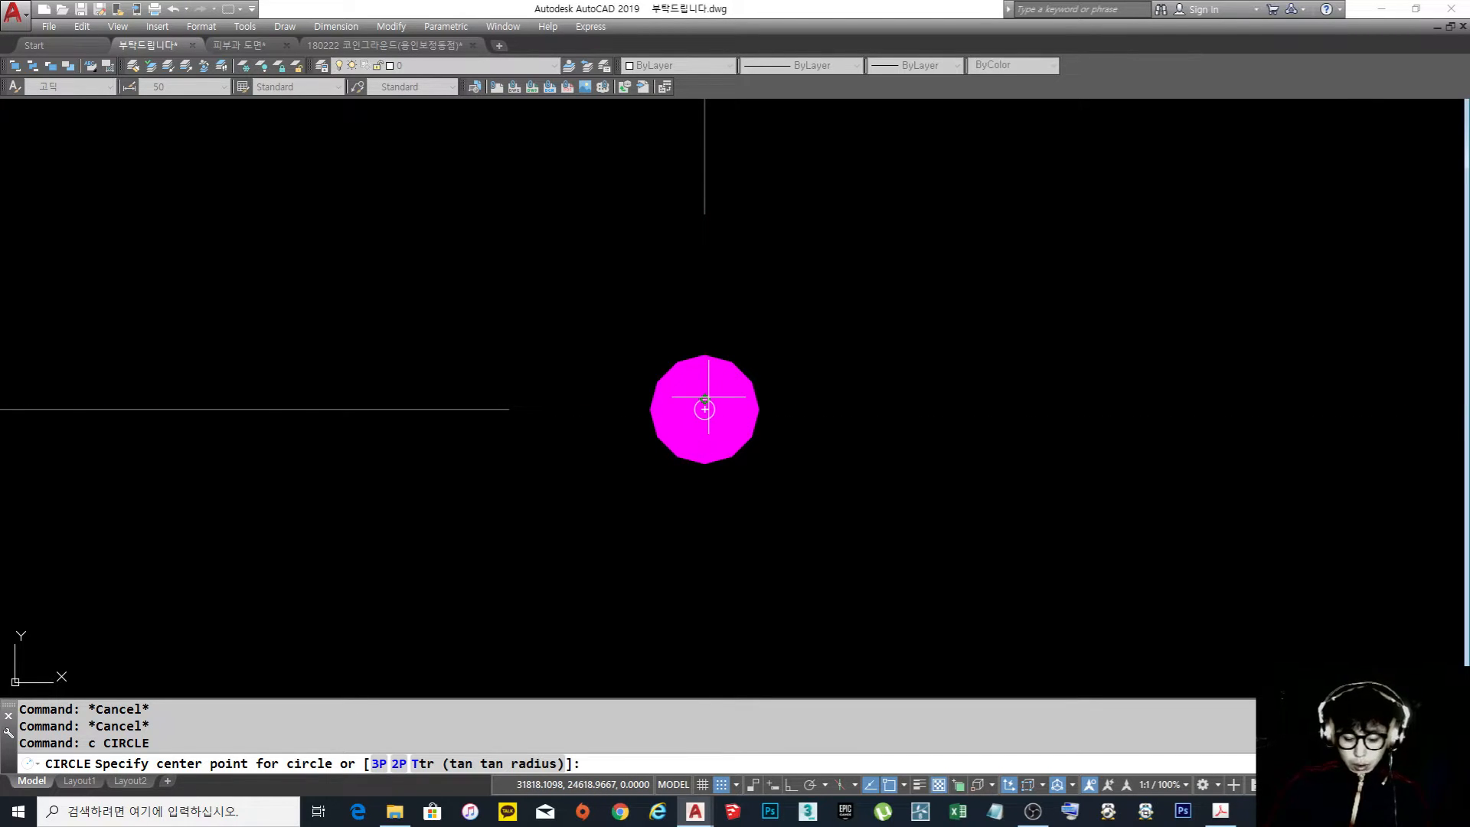
key("F9")
left_click(704, 408)
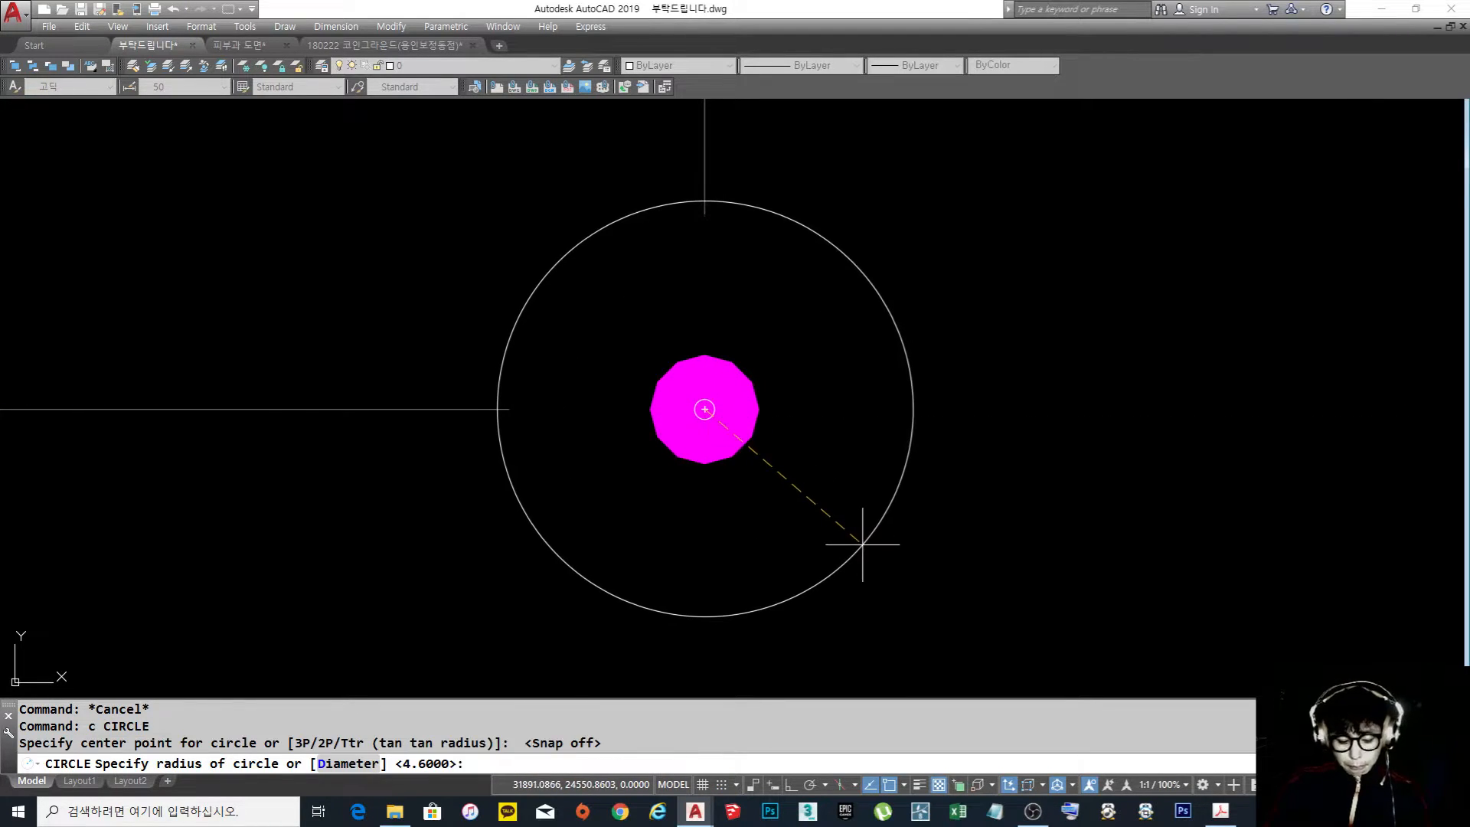
key("Return")
scroll(862, 529, "down", 8)
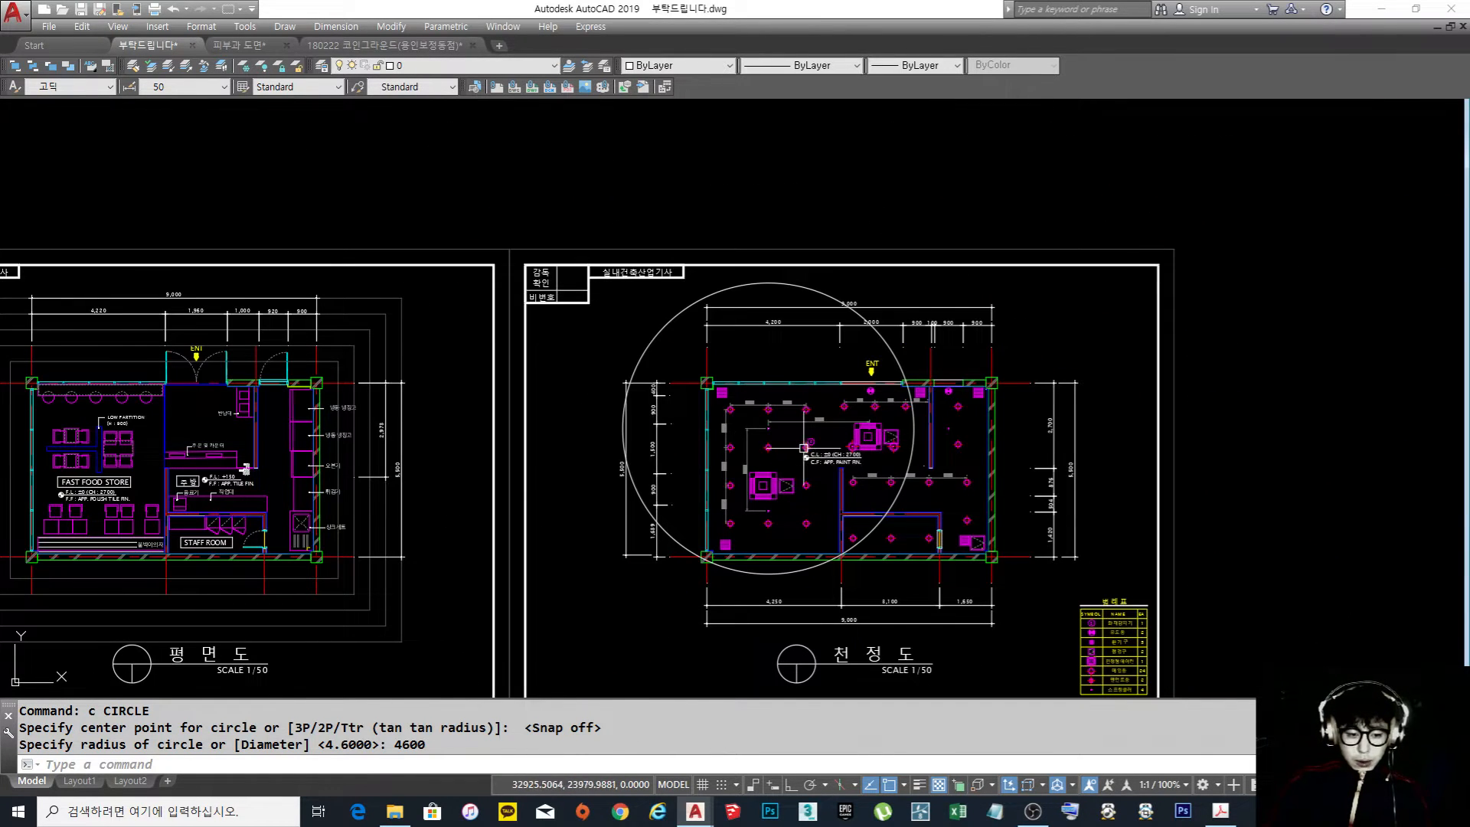
Erase the 4600-radius circle around the sprinkler head
scroll(805, 450, "up", 4)
type("e")
key("Return")
left_click(1085, 401)
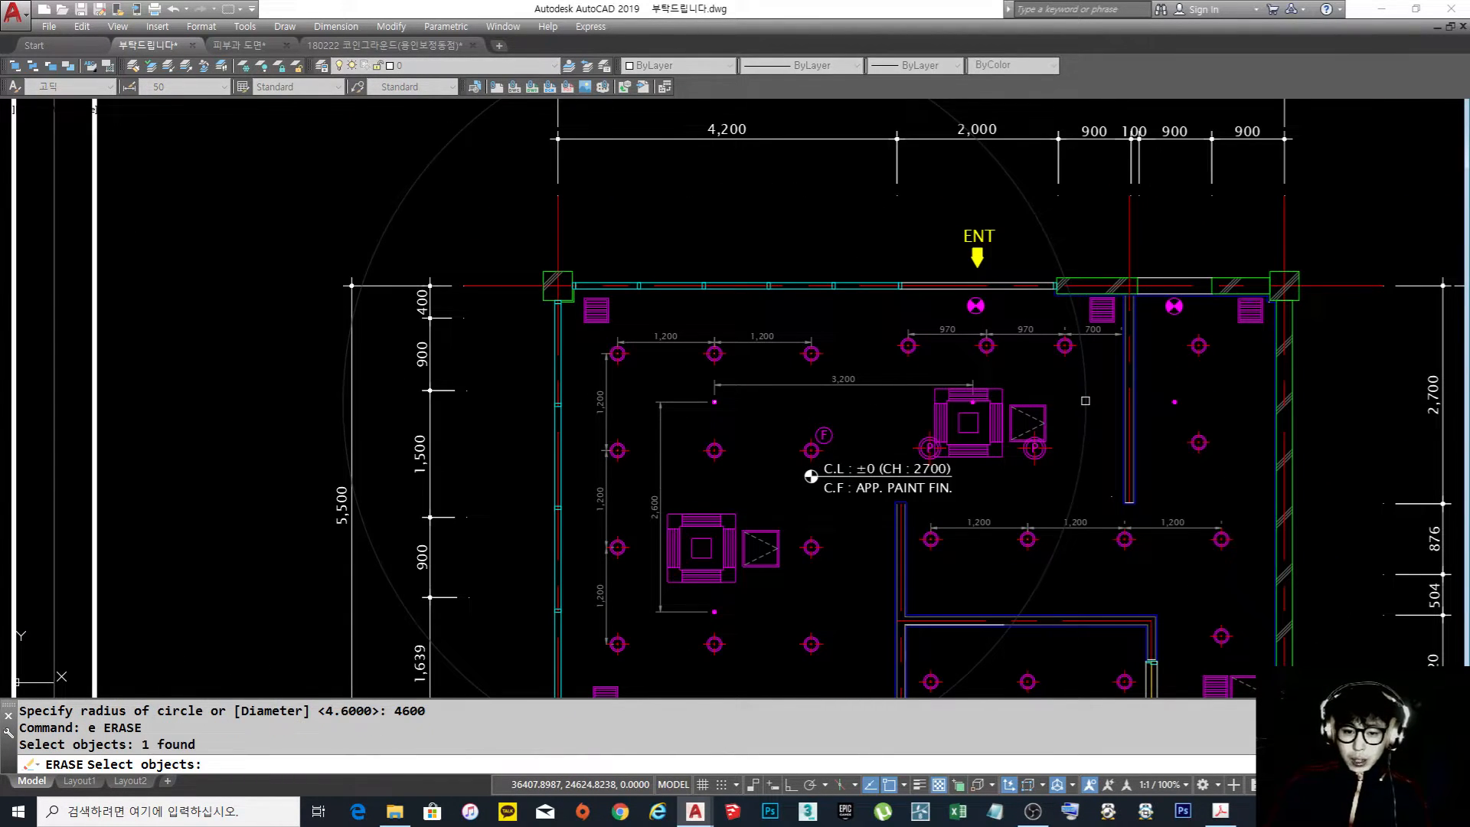
key("Return")
Draw a coverage circle of radius 4600/2 centred on the sprinkler head where the 3,200 and 2,600 dimensions meet
scroll(880, 368, "up", 10)
type("c")
key("Return")
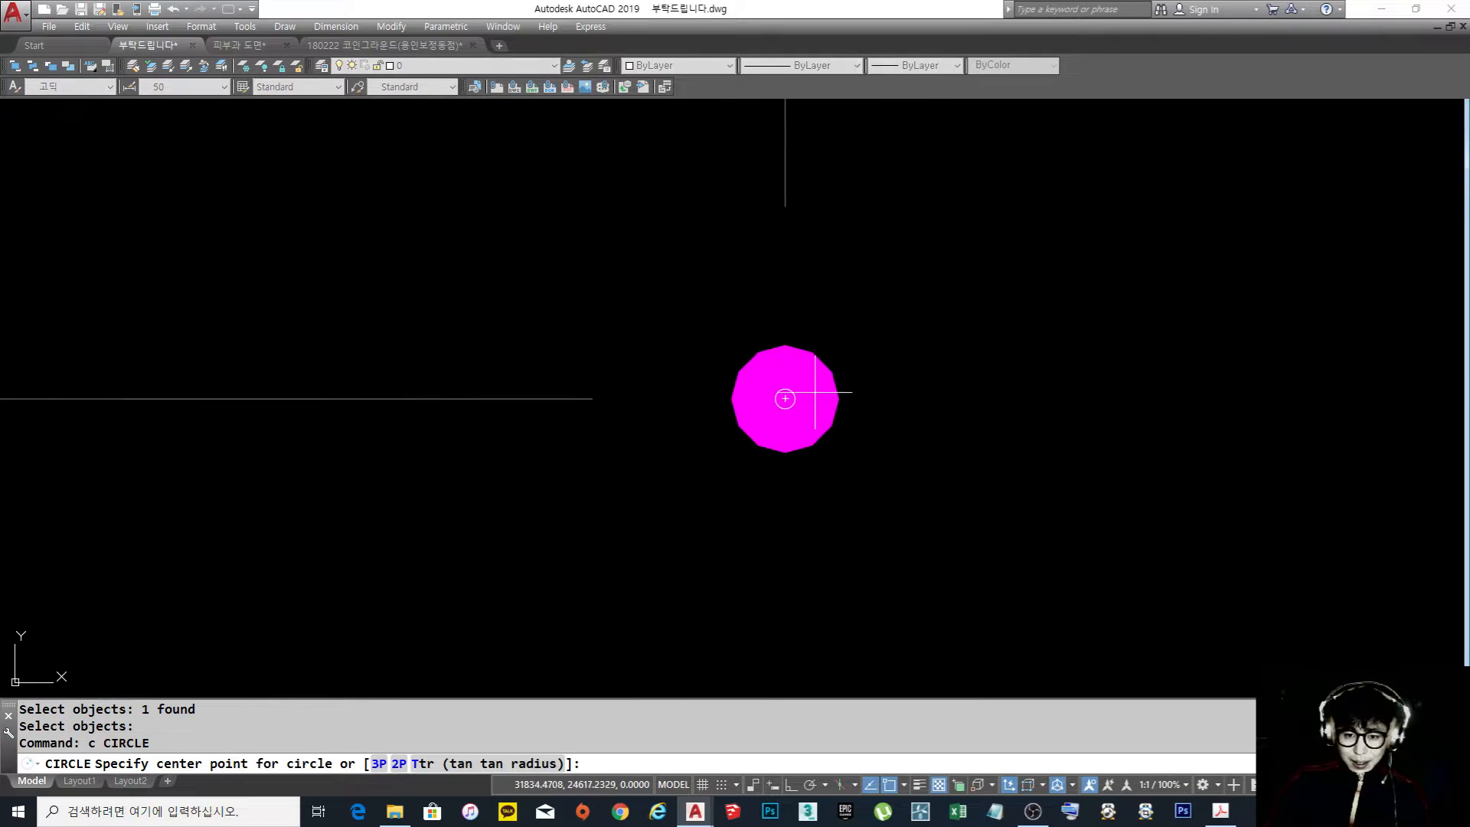
left_click(785, 398)
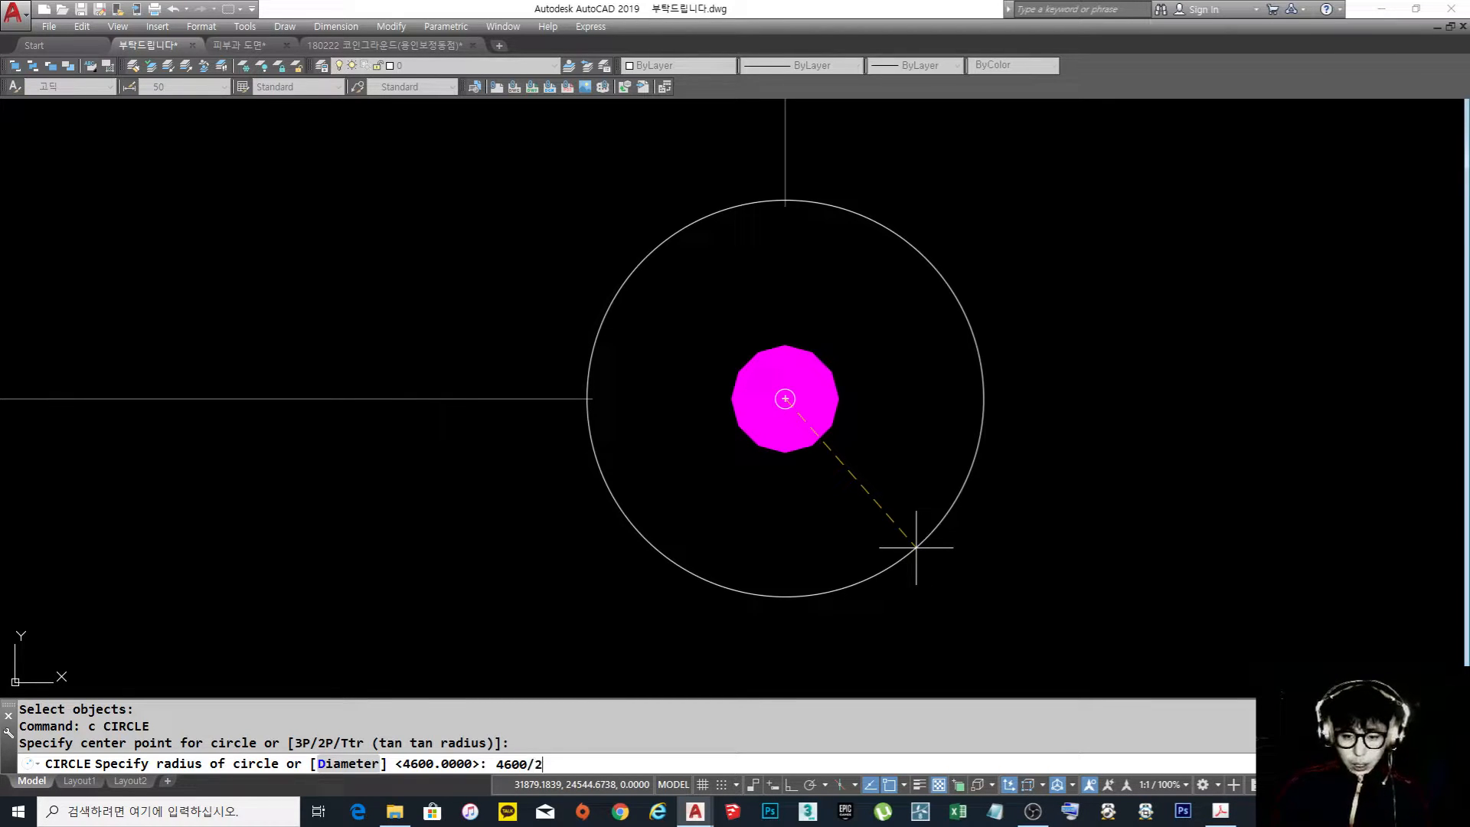
key("Return")
scroll(706, 344, "down", 10)
middle_click_drag(735, 426, 733, 400)
type("co")
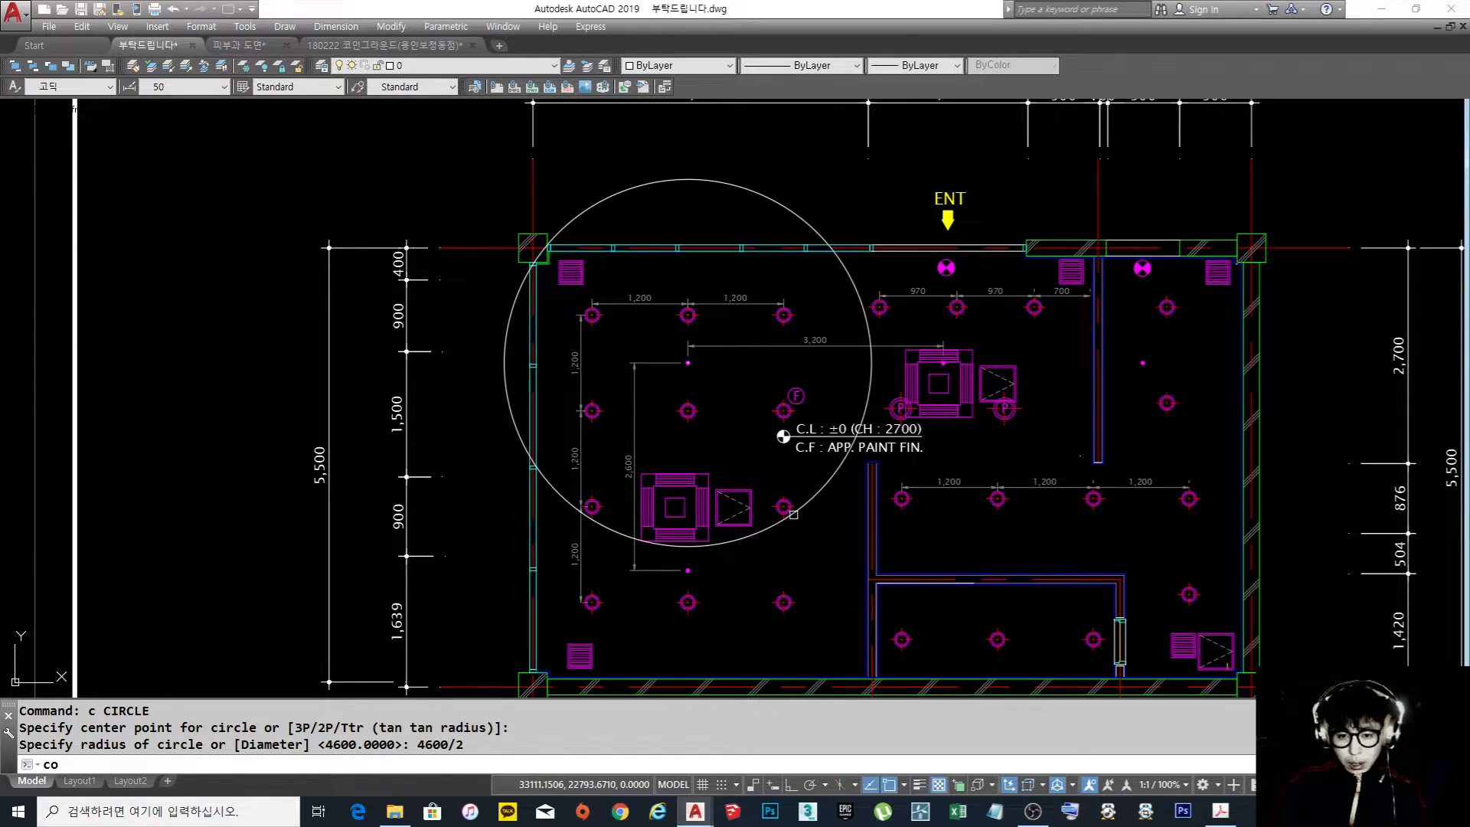
key("Return")
key("Escape")
Draw a coverage circle of radius 2300 centred on the sprinkler head at the lower end of the 2,600 dimension
scroll(688, 570, "up", 10)
type("c")
key("Return")
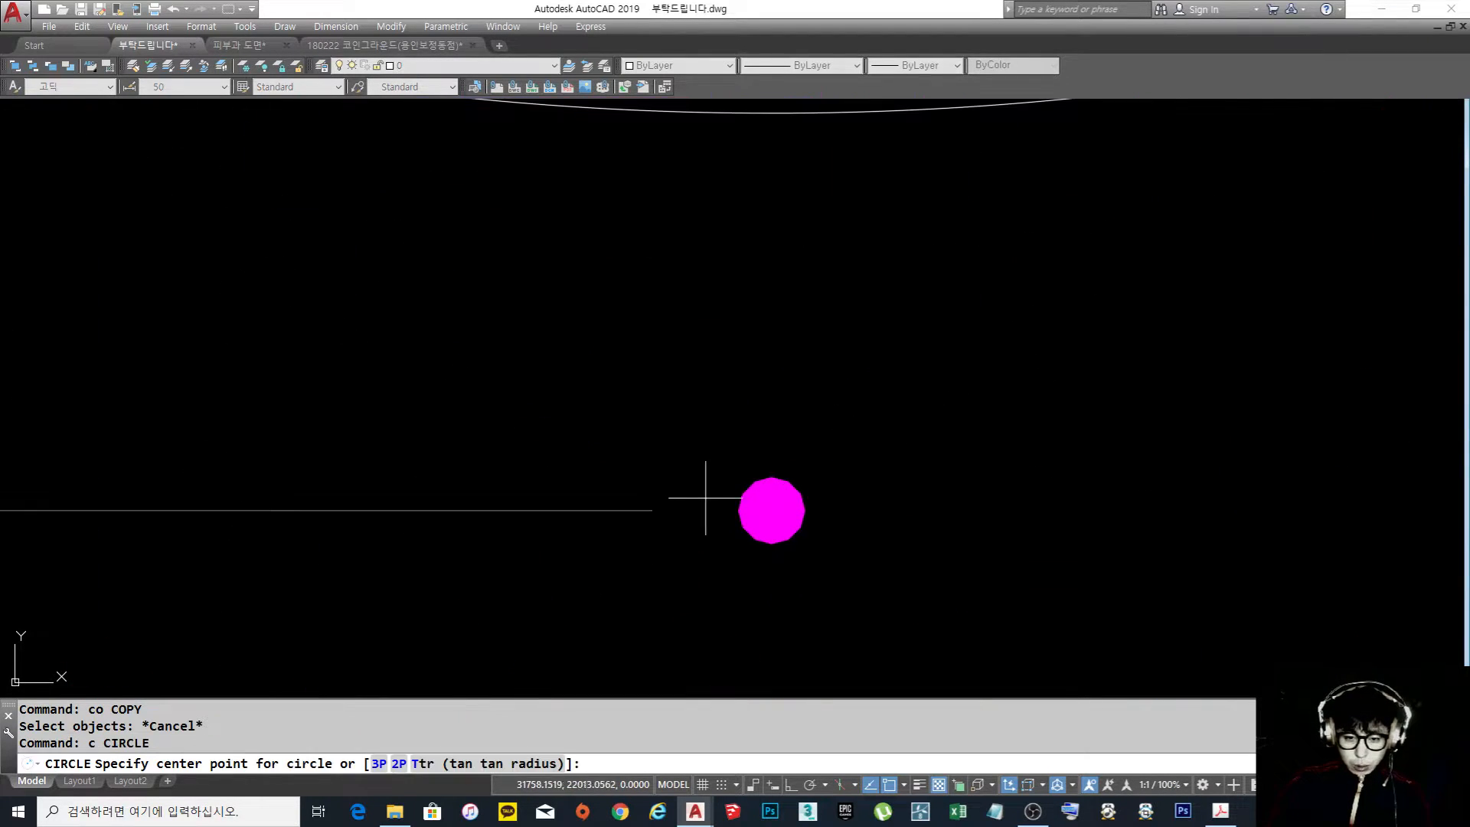
left_click(772, 510)
key("Return")
scroll(765, 429, "down", 10)
middle_click_drag(750, 417, 716, 443)
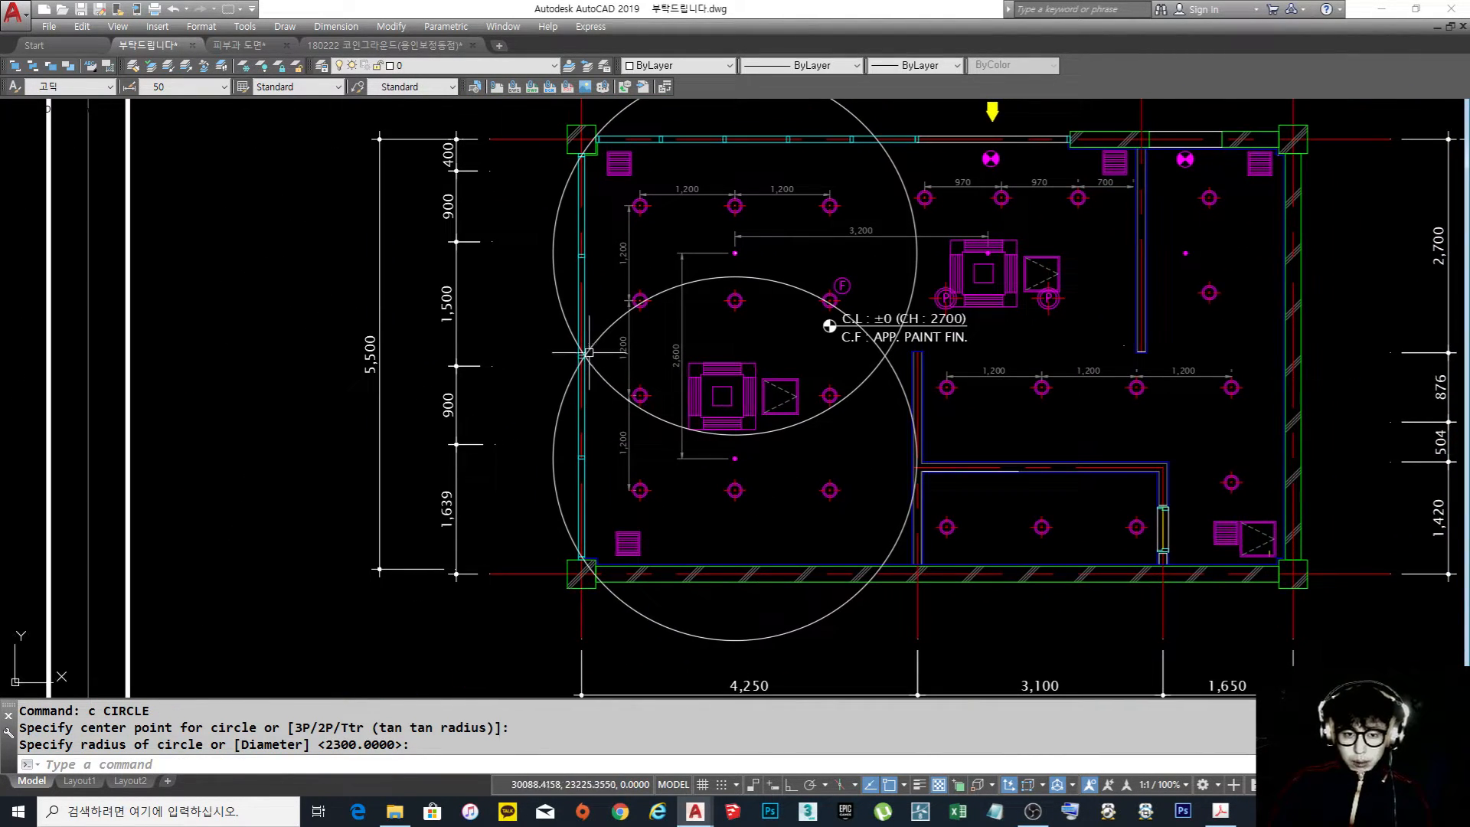
middle_click_drag(790, 561, 615, 579)
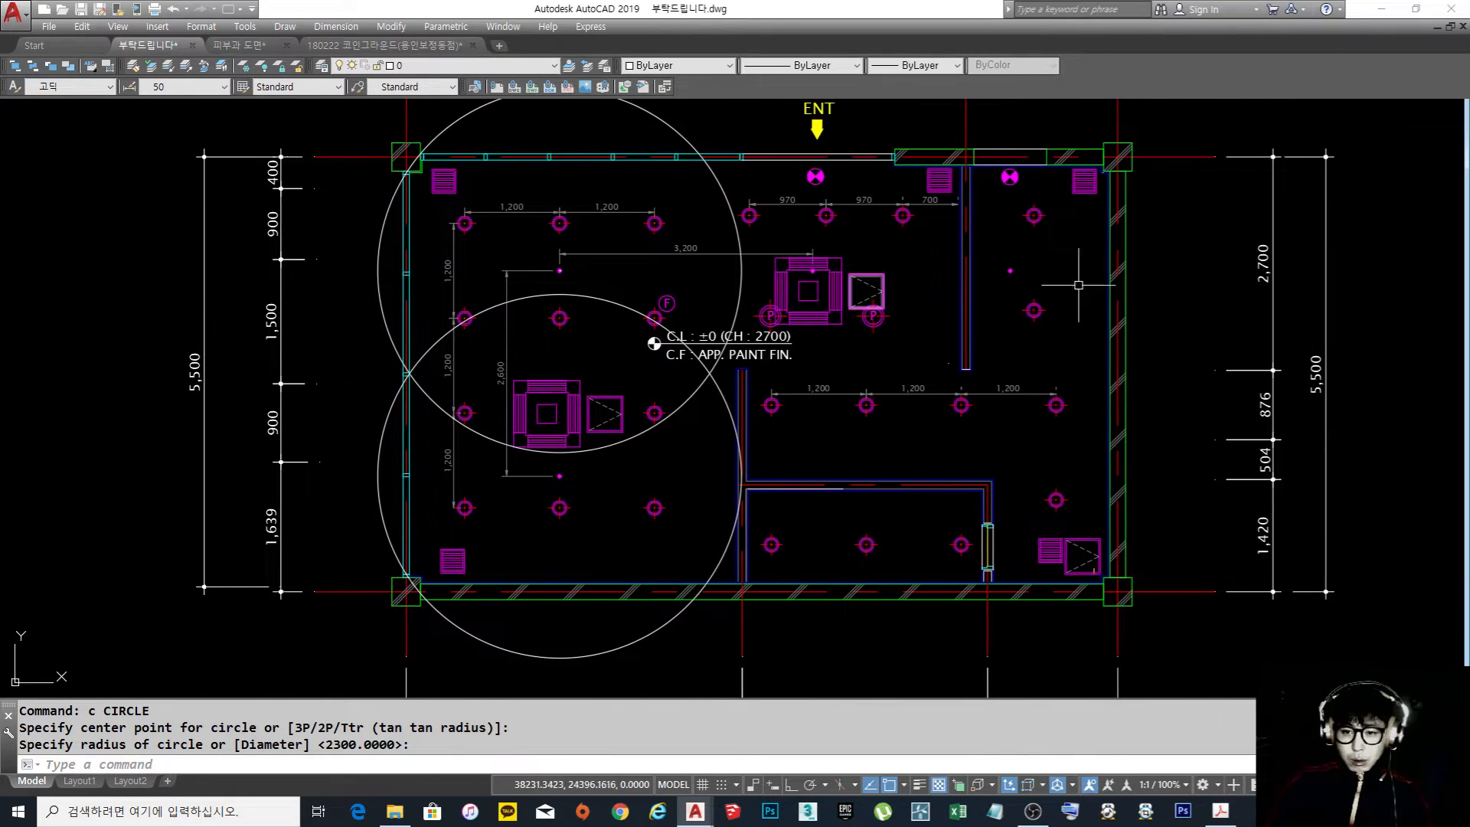
Draw a 2300-radius coverage circle centred on the sprinkler head in the area right of the vertical partition
scroll(1019, 272, "up", 7)
key("Return")
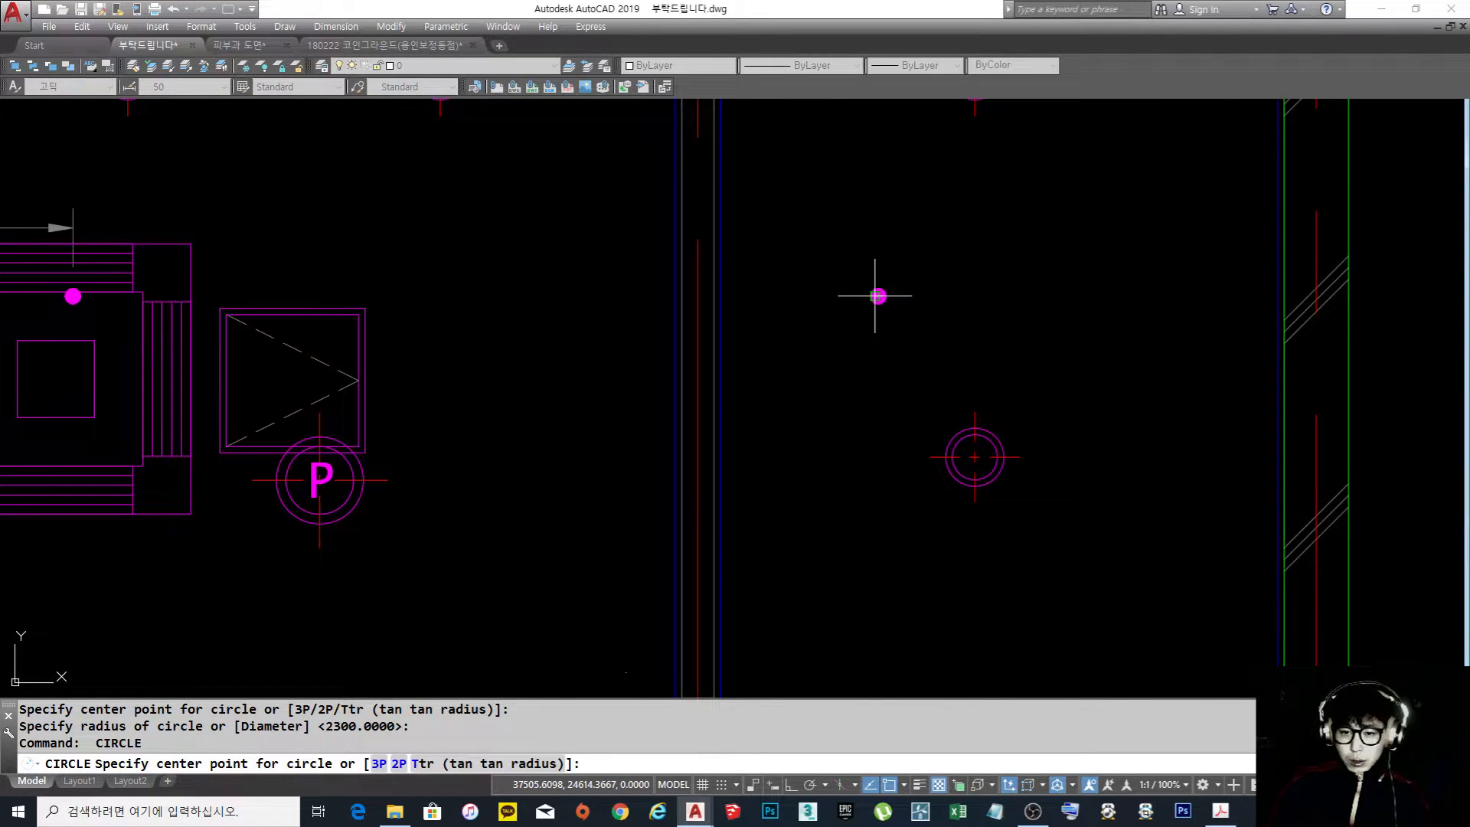
left_click(880, 295)
key("Return")
scroll(880, 295, "down", 10)
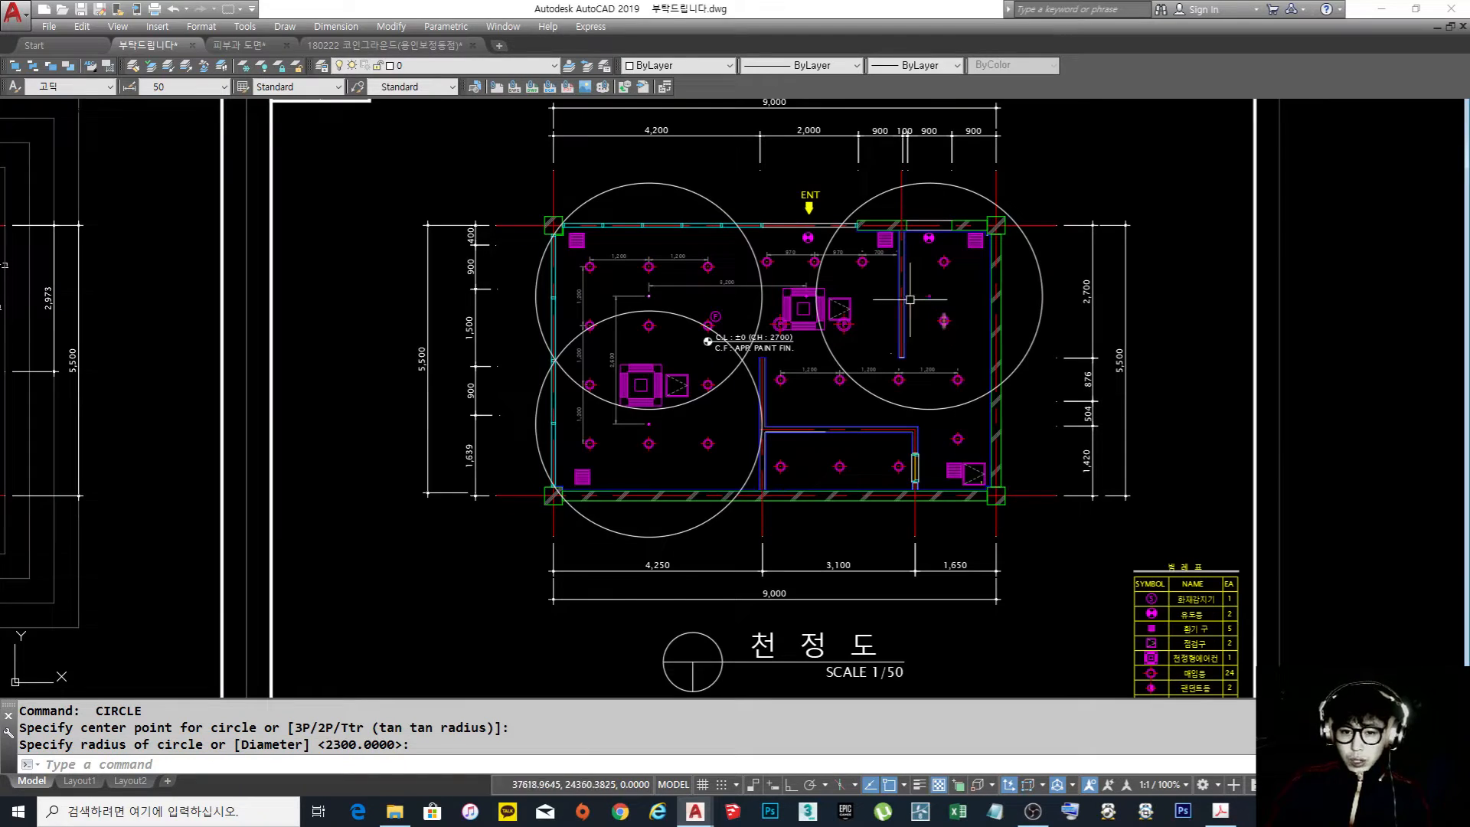
Draw a 2300-radius coverage circle centred on the sprinkler head overlapping the air conditioner below the entrance
scroll(770, 312, "up", 8)
scroll(769, 311, "up", 4)
key("Return")
left_click(741, 331)
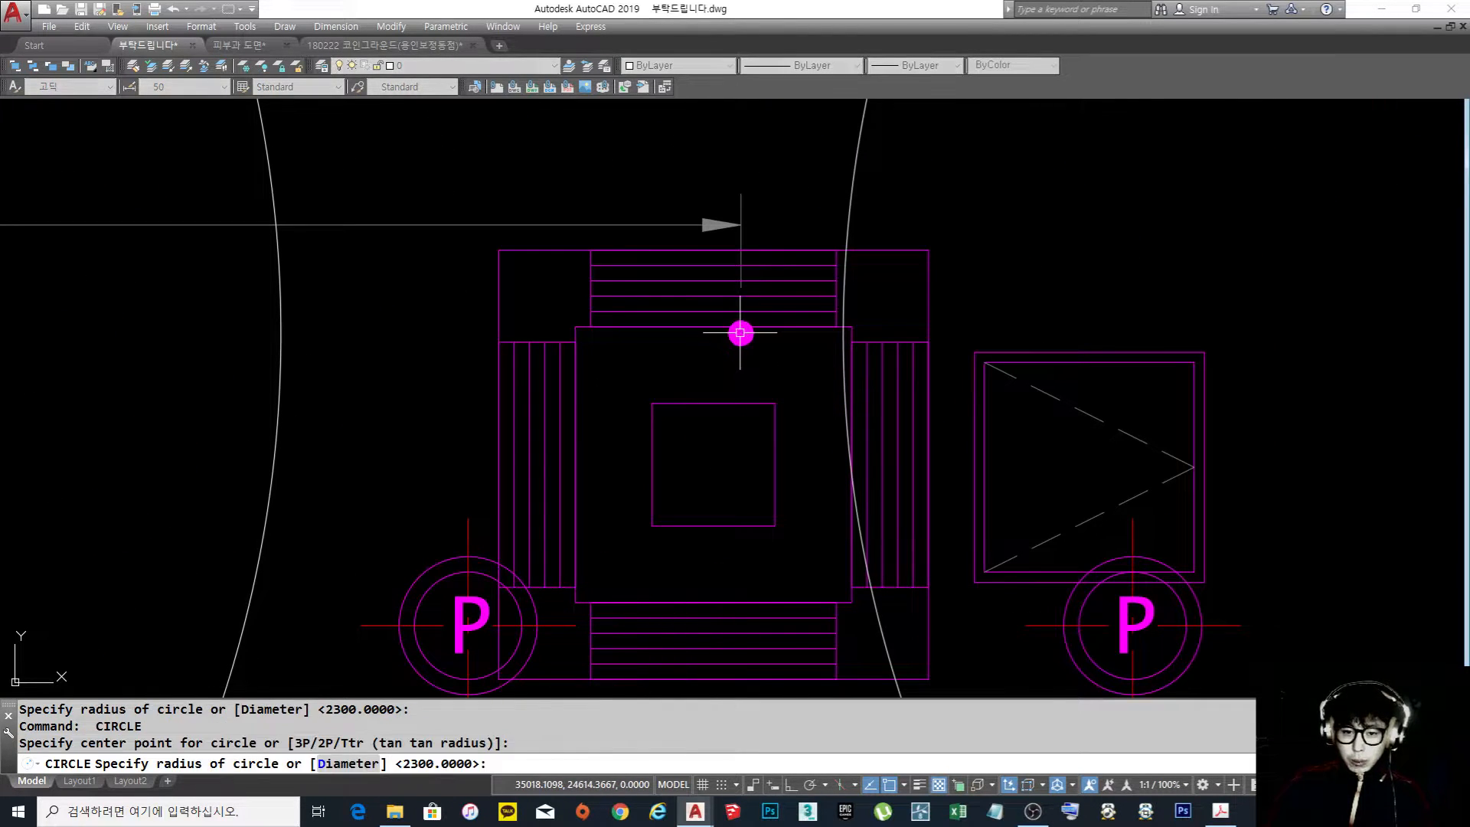
key("Return")
scroll(740, 332, "down", 10)
scroll(739, 332, "down", 3)
scroll(829, 452, "up", 8)
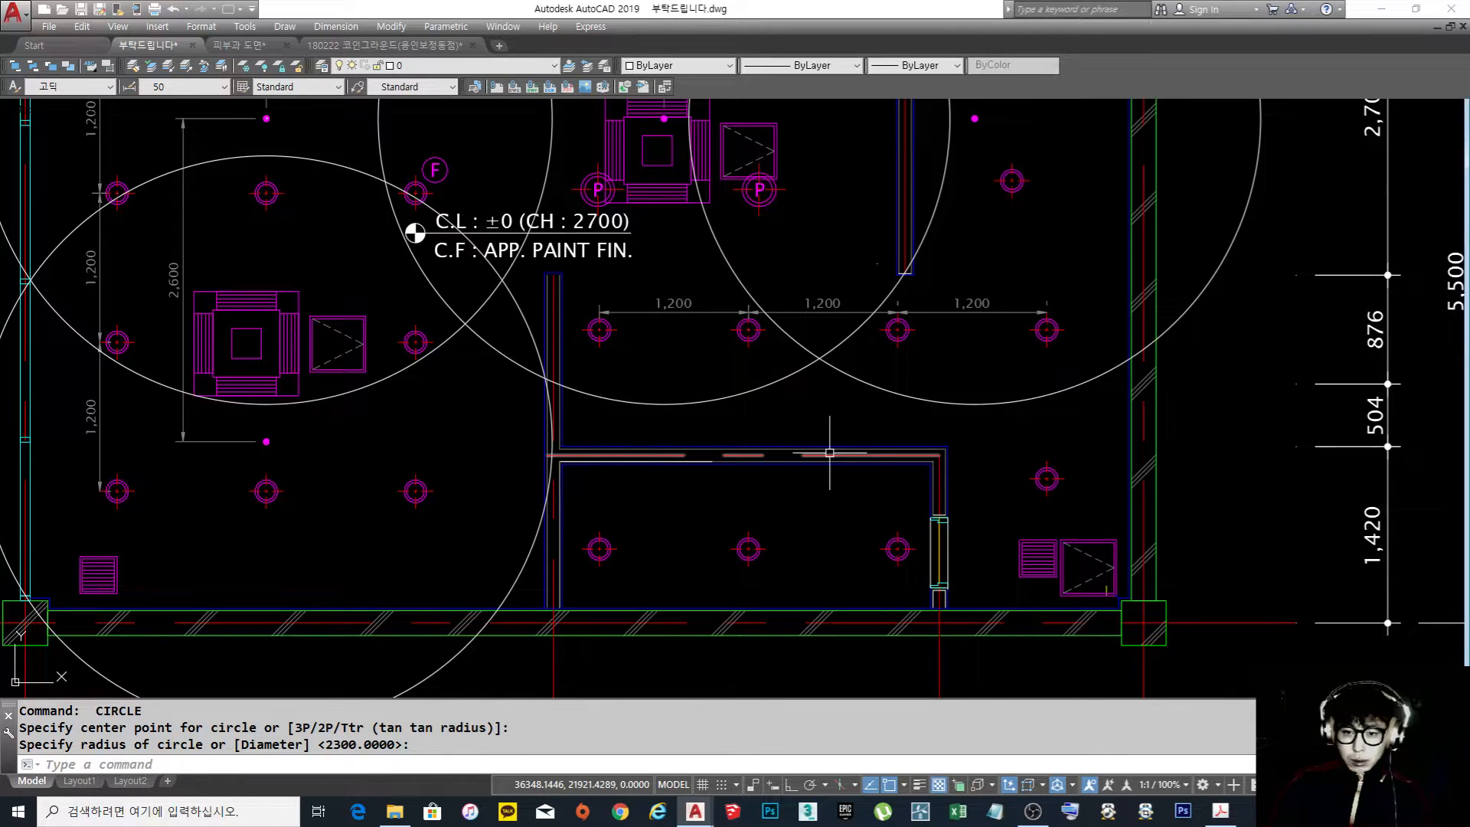
scroll(829, 452, "down", 3)
middle_click_drag(832, 415, 832, 453)
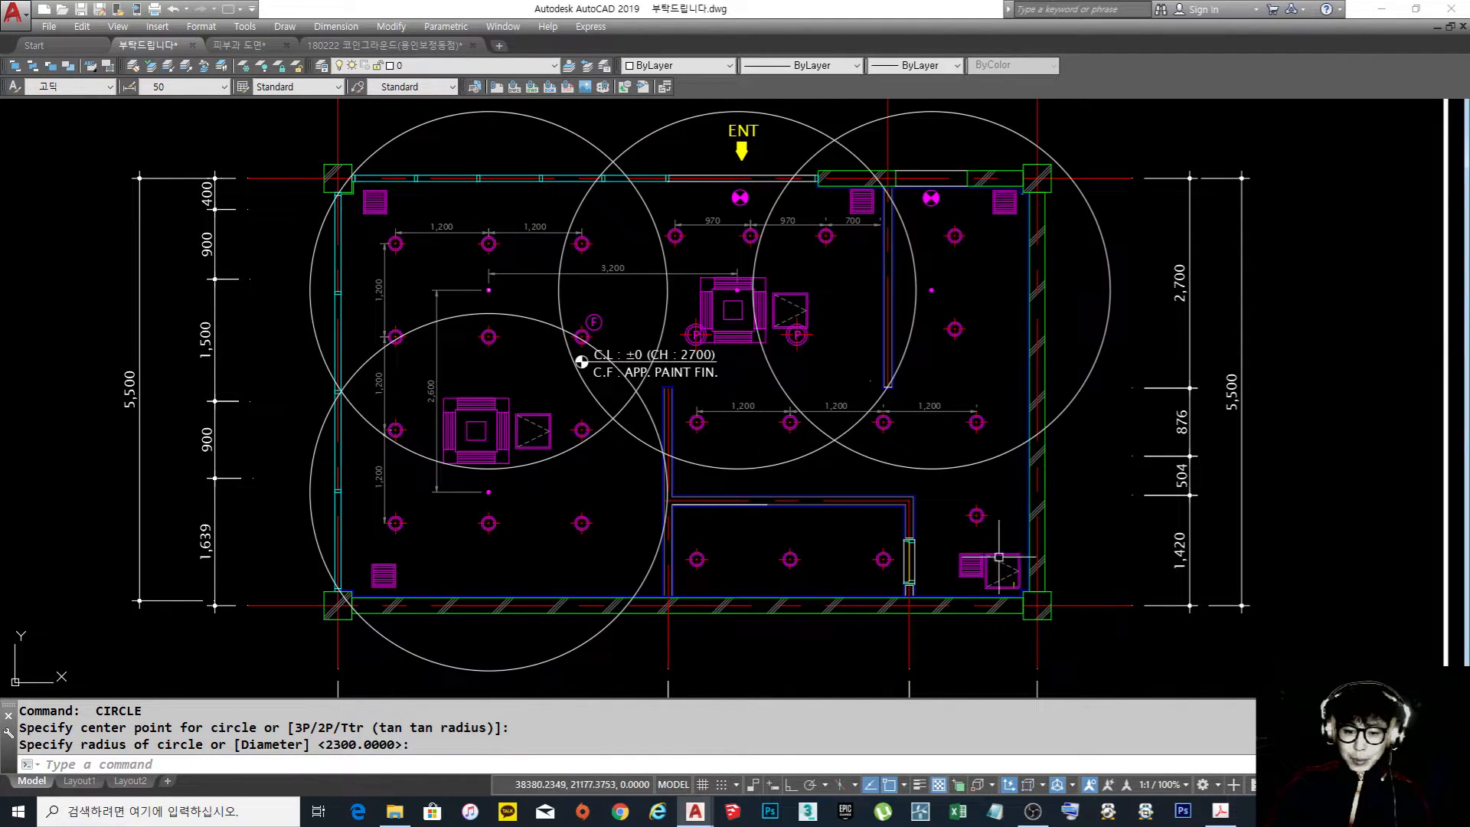
Copy the upper-right sprinkler head with its coverage circle to just right of the bottom room and to above that room's upper-left corner
middle_click_drag(797, 533, 776, 525)
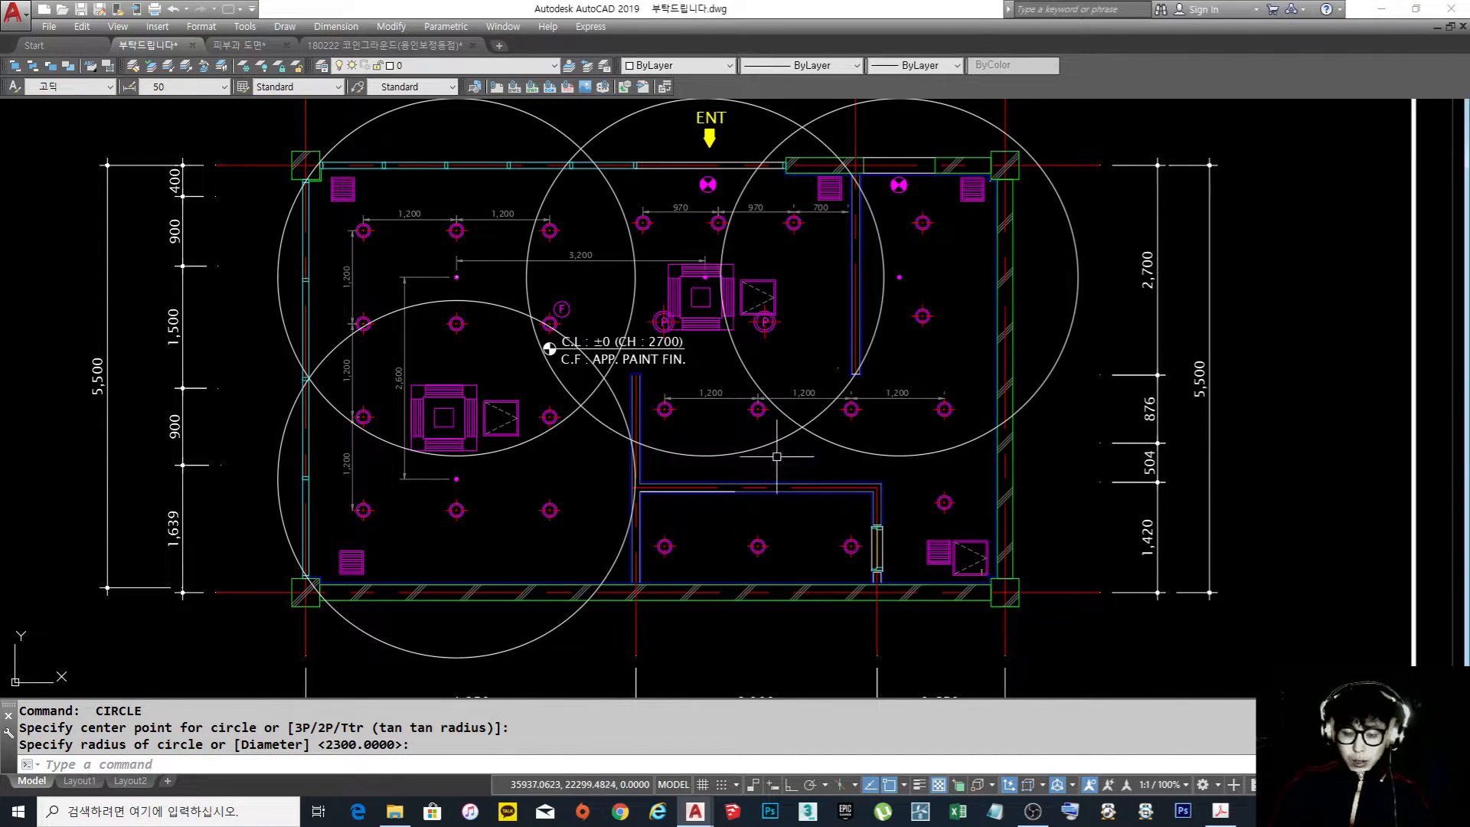
type("co")
key("space")
left_click(921, 284)
left_click(896, 274)
left_click(898, 277)
left_click(924, 295)
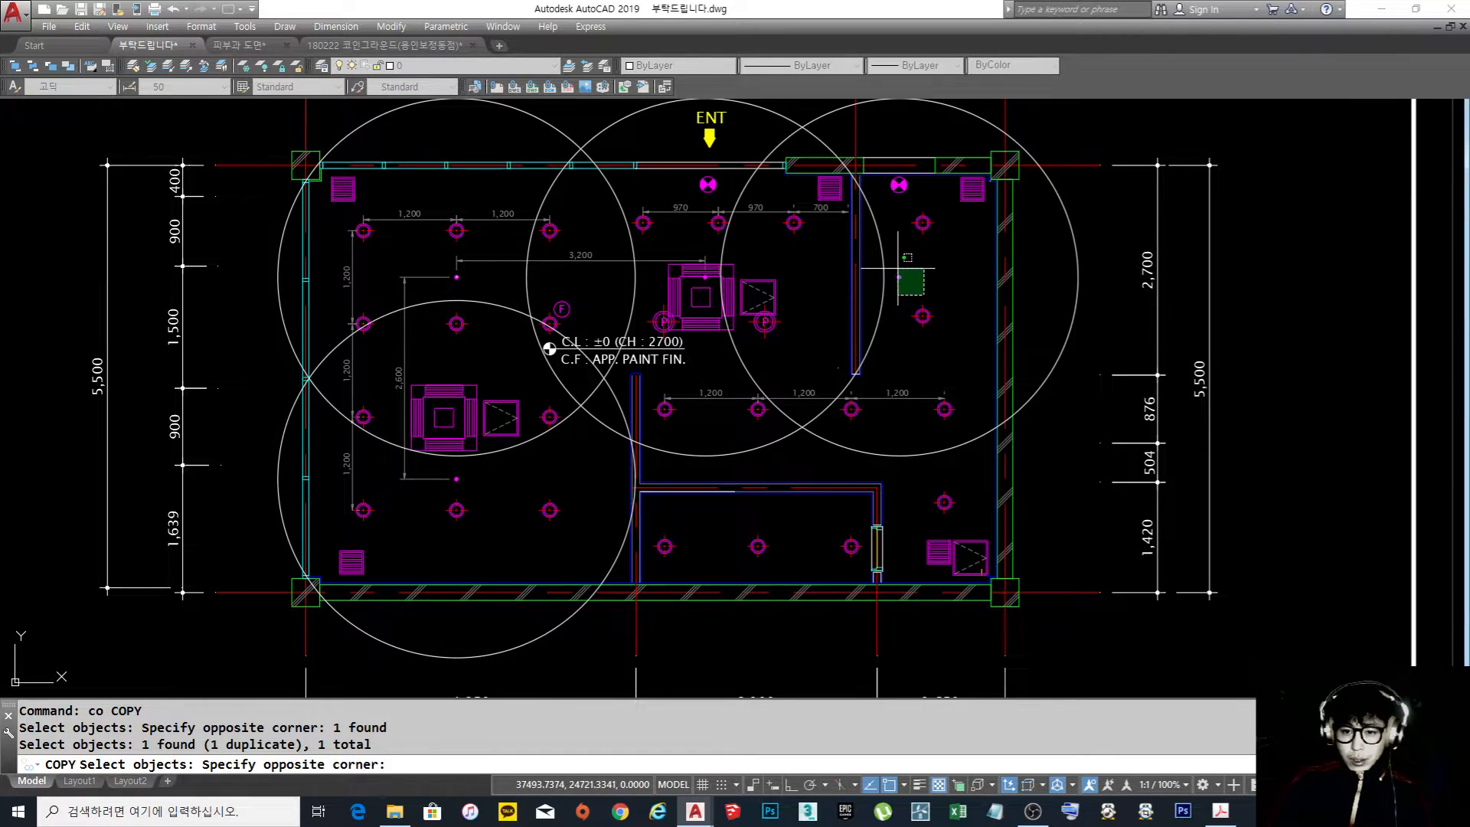
left_click(898, 268)
left_click(1052, 398)
key("space")
left_click(984, 304)
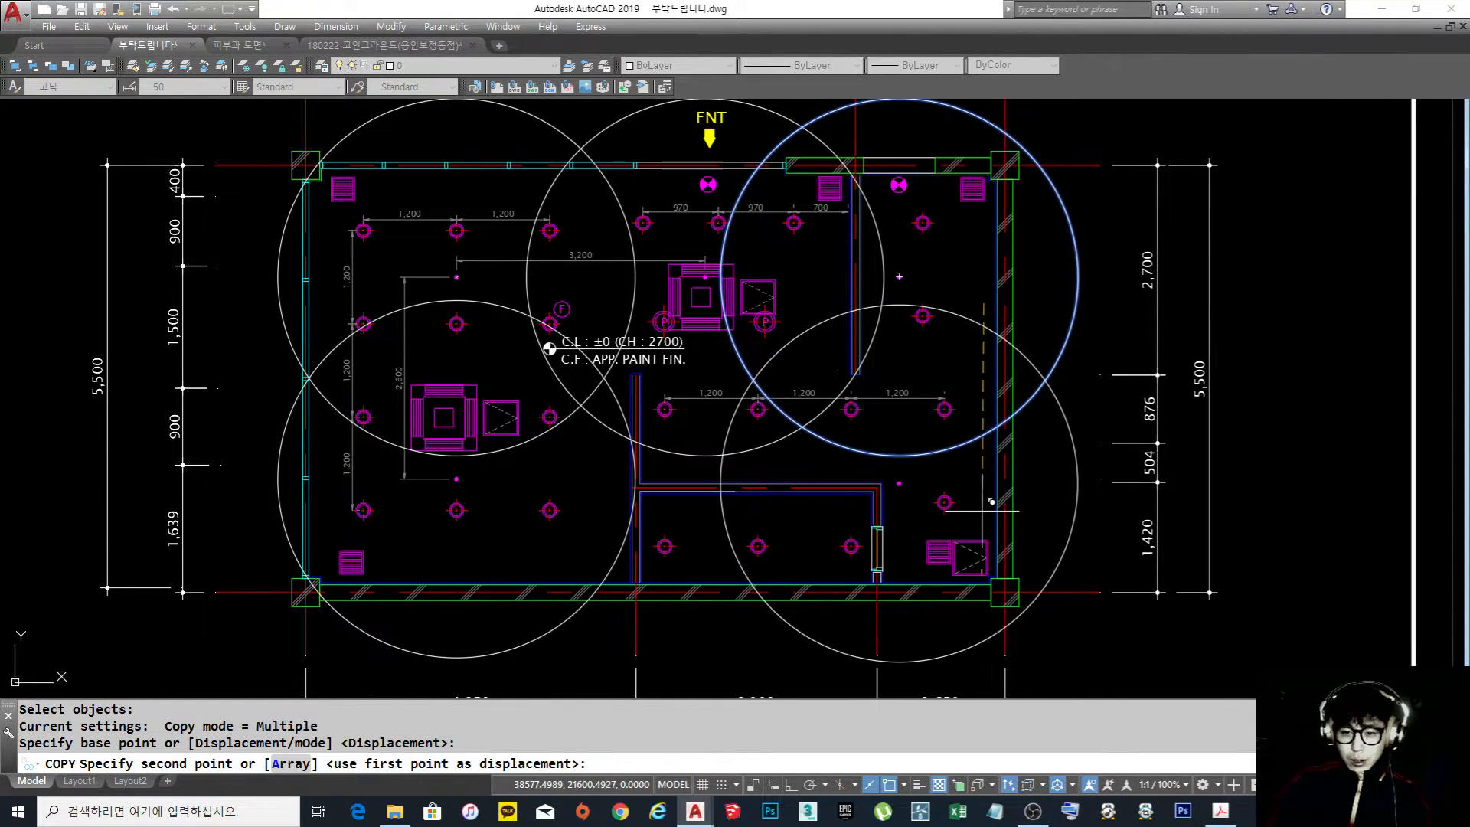
left_click(989, 503)
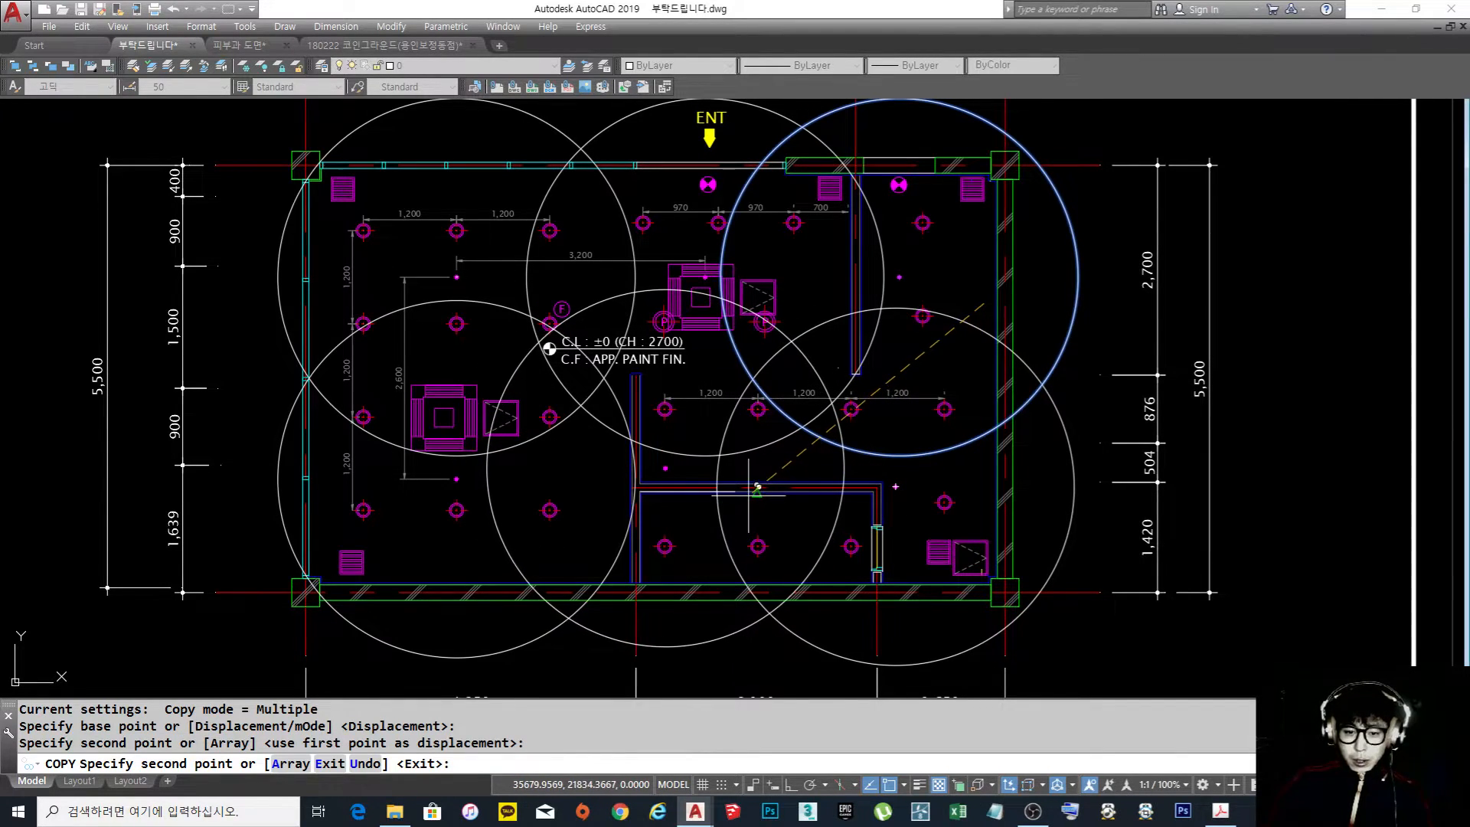
left_click(757, 487)
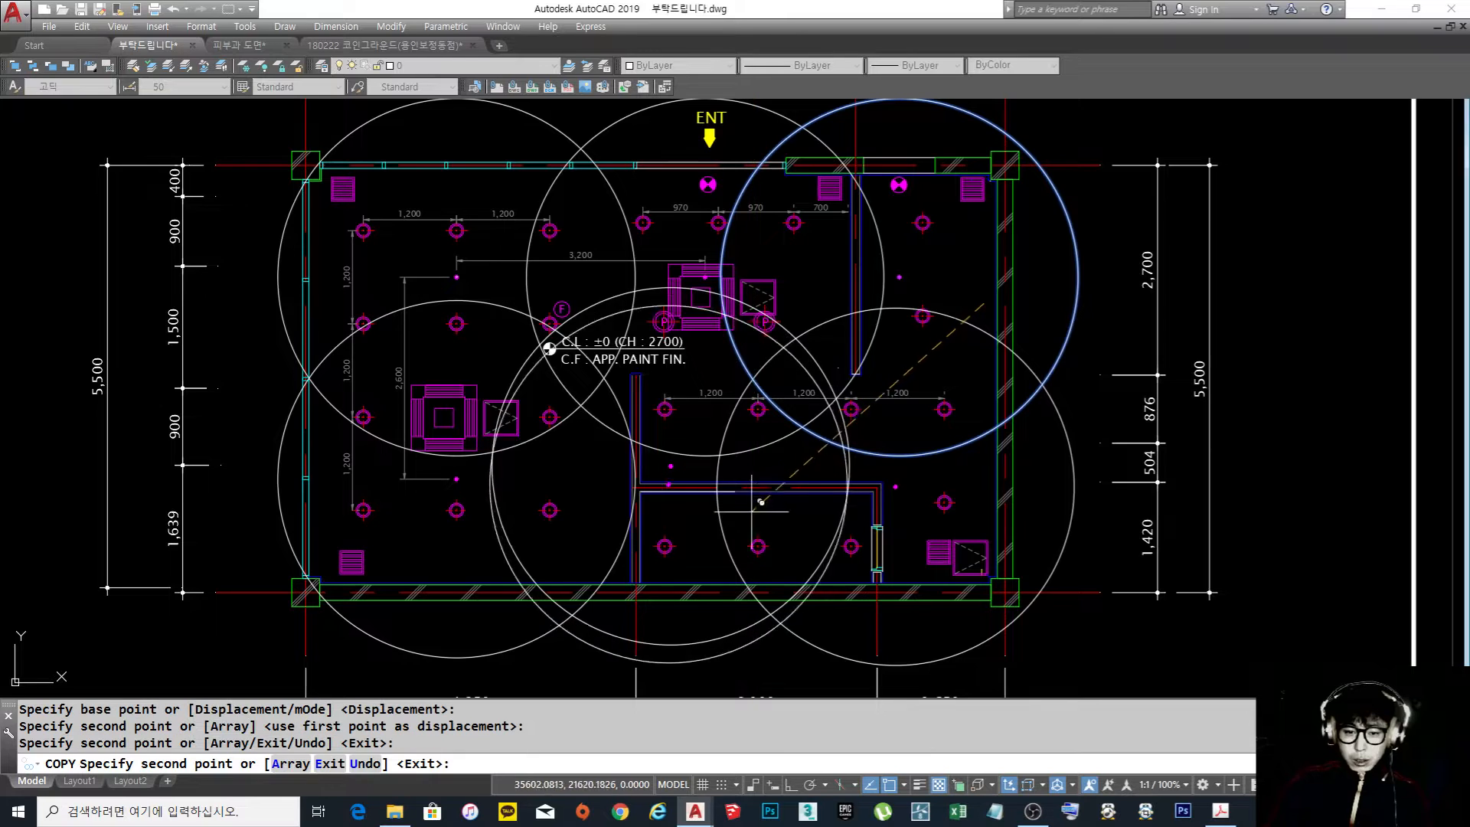
key("space")
Copy the sprinkler head just right of the bottom room, with its coverage circle, to the middle of the bottom room
middle_click_drag(816, 556, 800, 502)
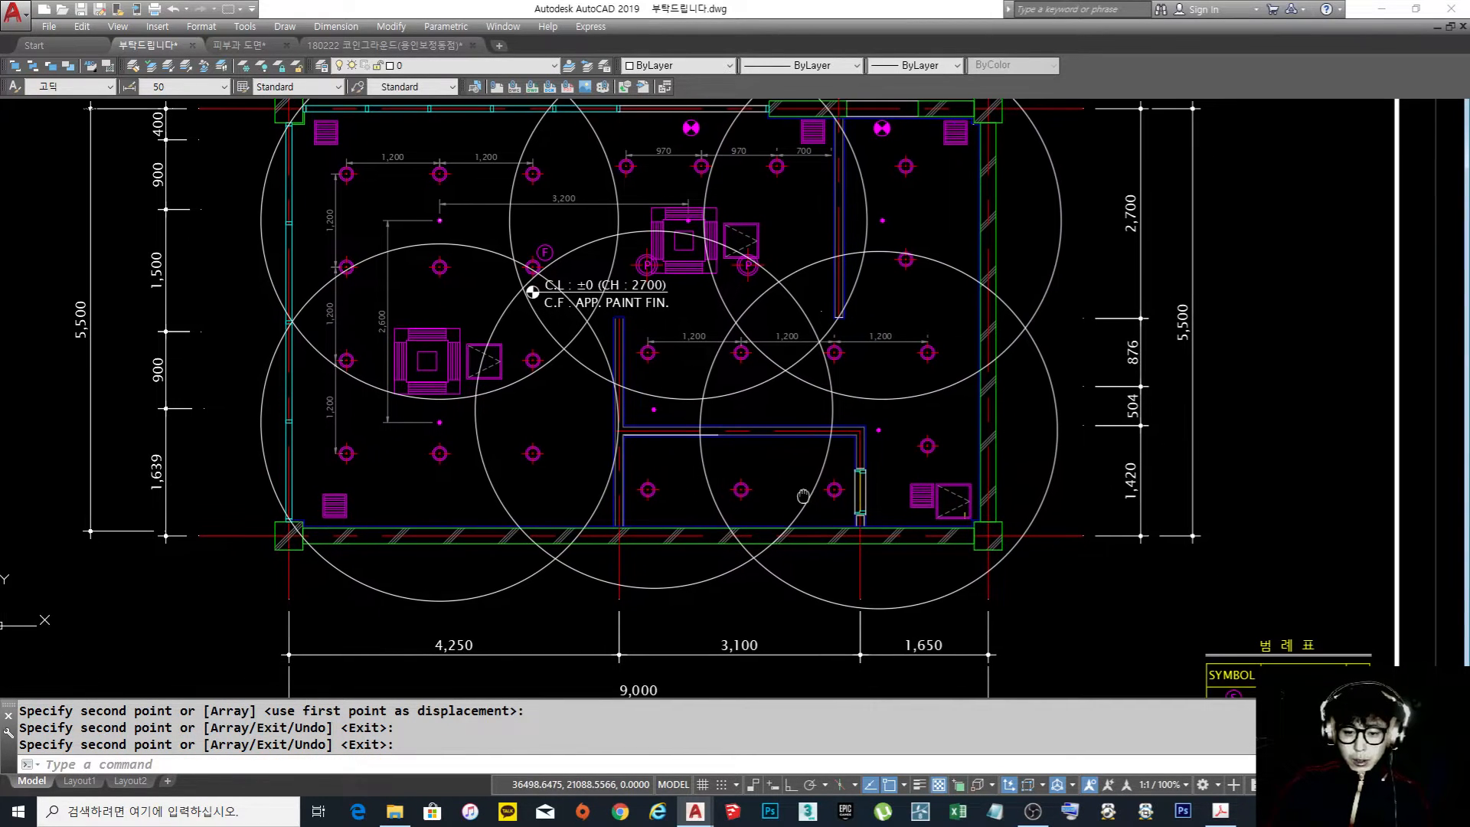
scroll(781, 476, "up", 2)
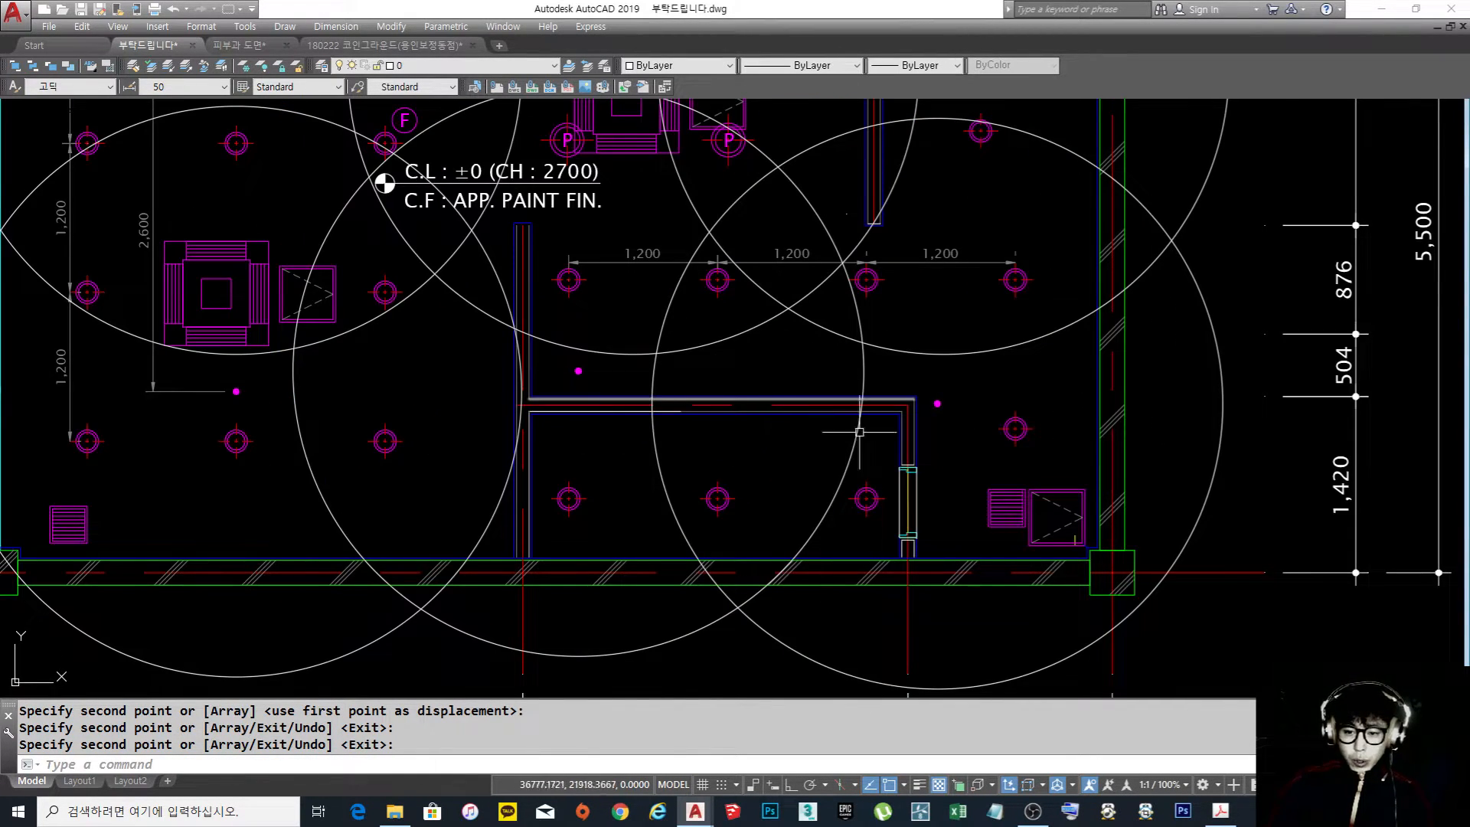
scroll(944, 415, "up", 2)
type("co")
key("space")
left_click(945, 413)
left_click(924, 384)
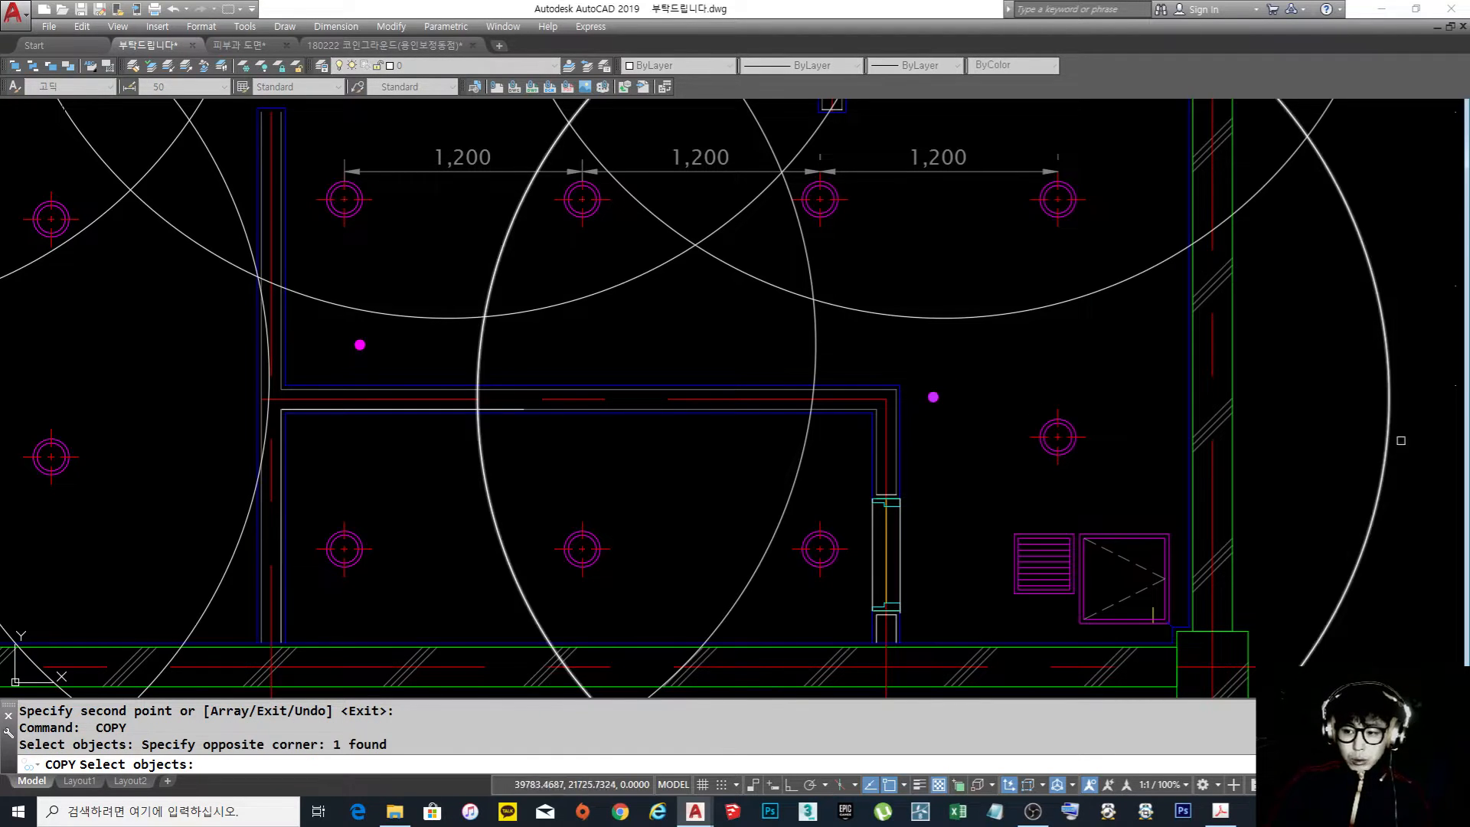
left_click(1413, 443)
left_click(1353, 426)
key("space")
left_click(1014, 417)
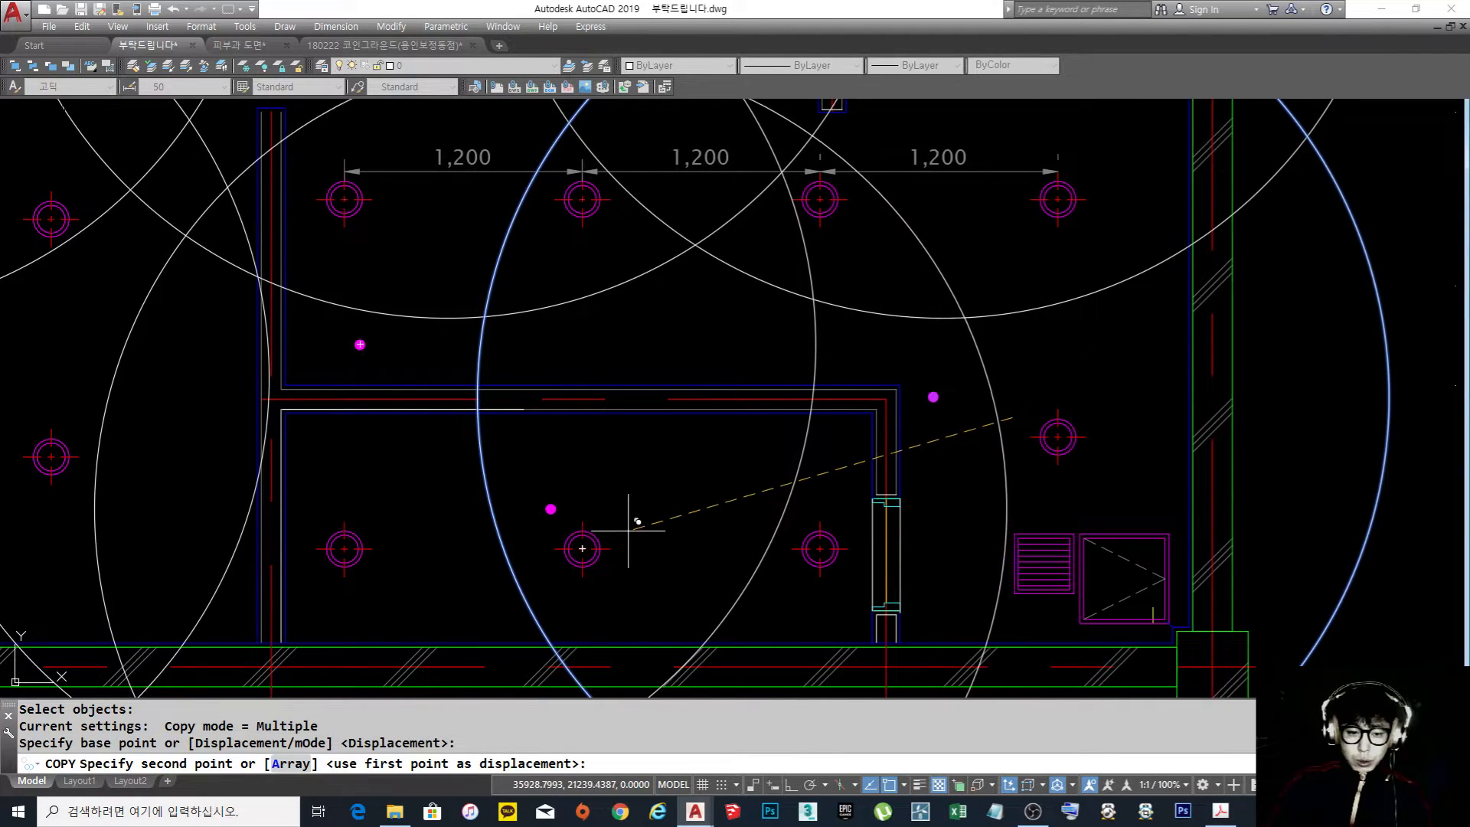
left_click(620, 511)
key("space")
Examine the sprinkler coverage across the ceiling plan, especially where the two left circles intersect at the left window wall
scroll(754, 458, "down", 4)
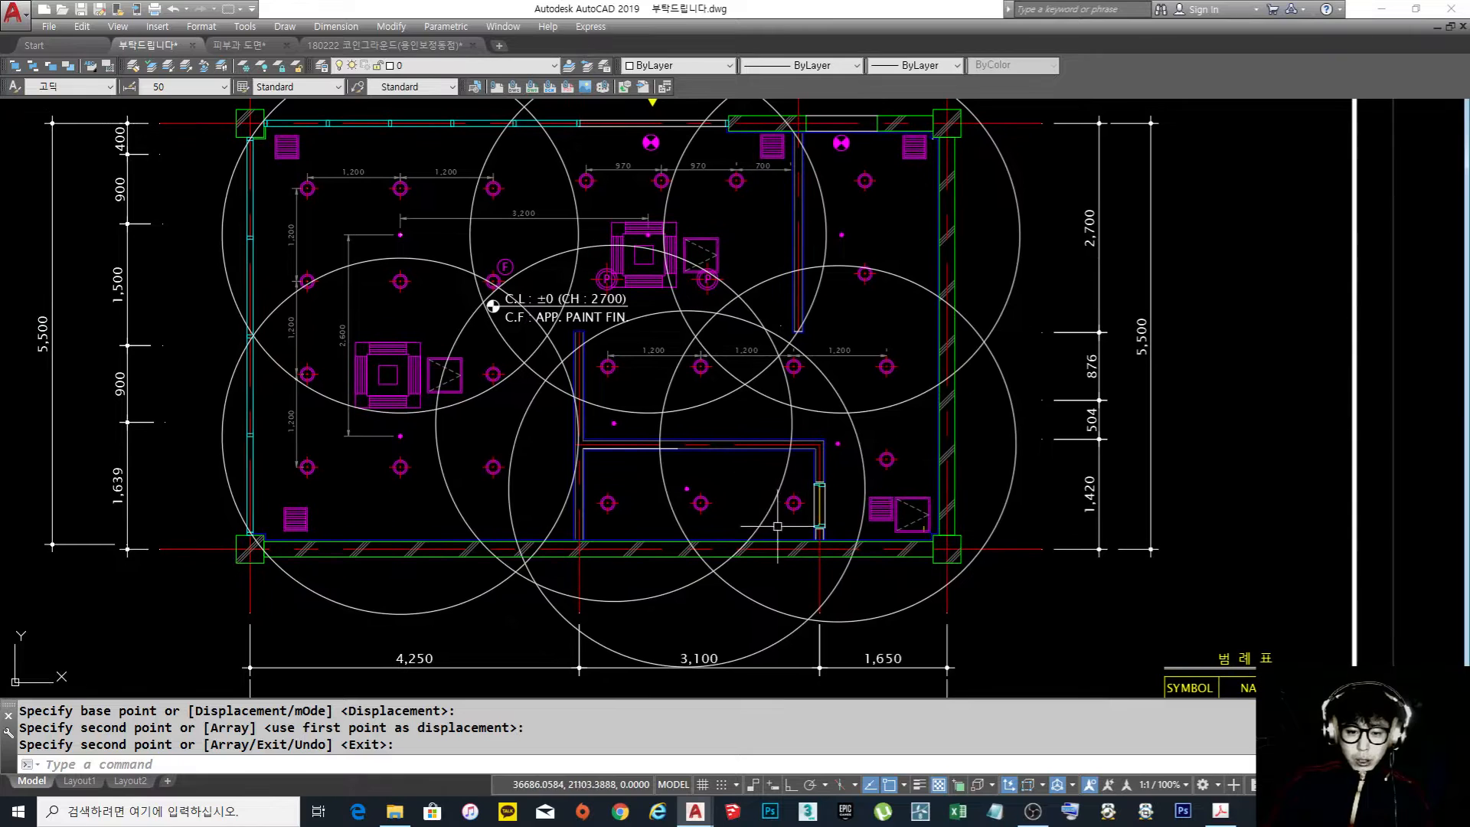
scroll(835, 482, "down", 4)
scroll(636, 426, "up", 4)
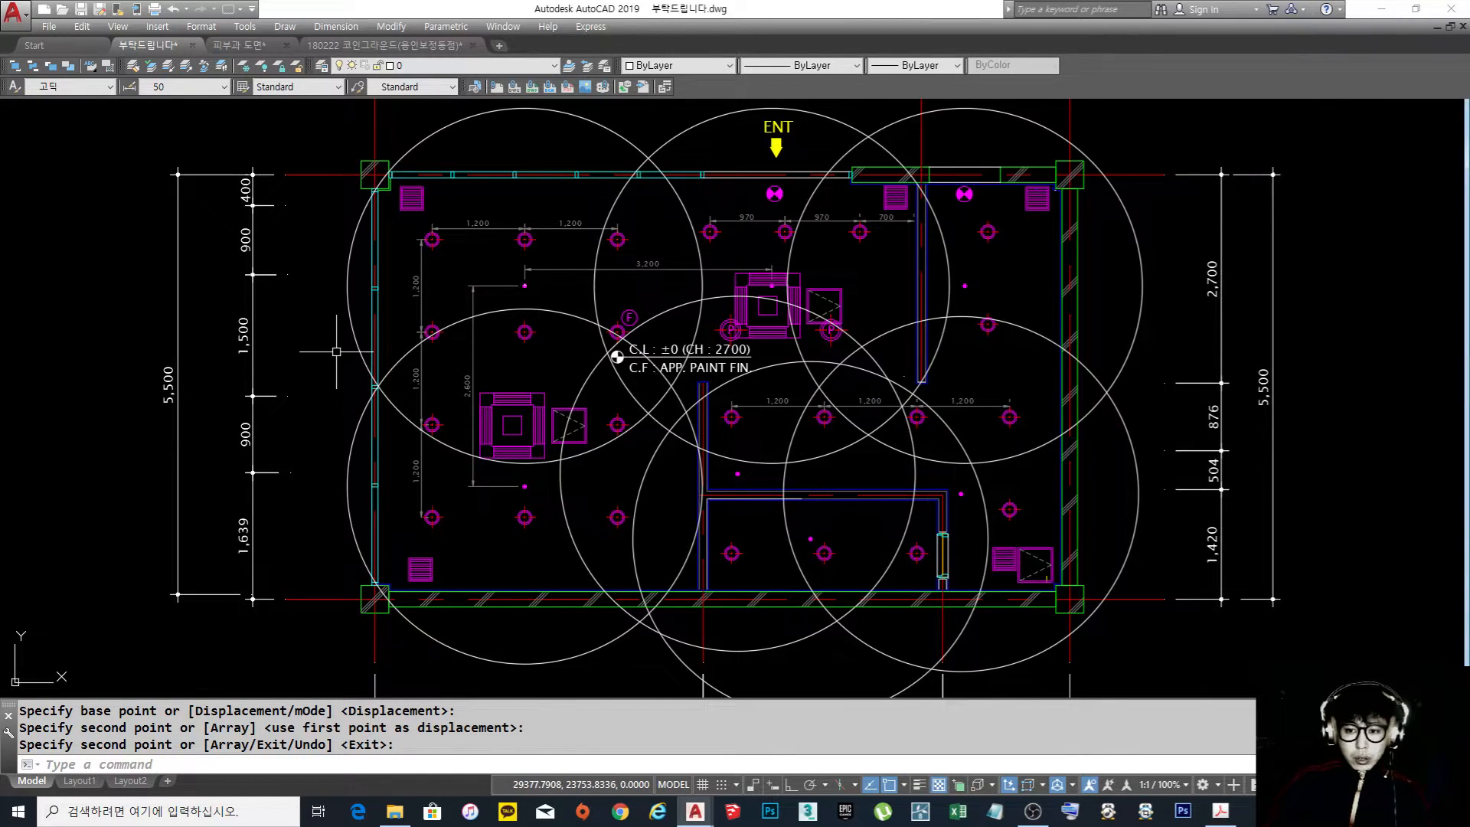
scroll(340, 358, "up", 4)
scroll(340, 359, "up", 8)
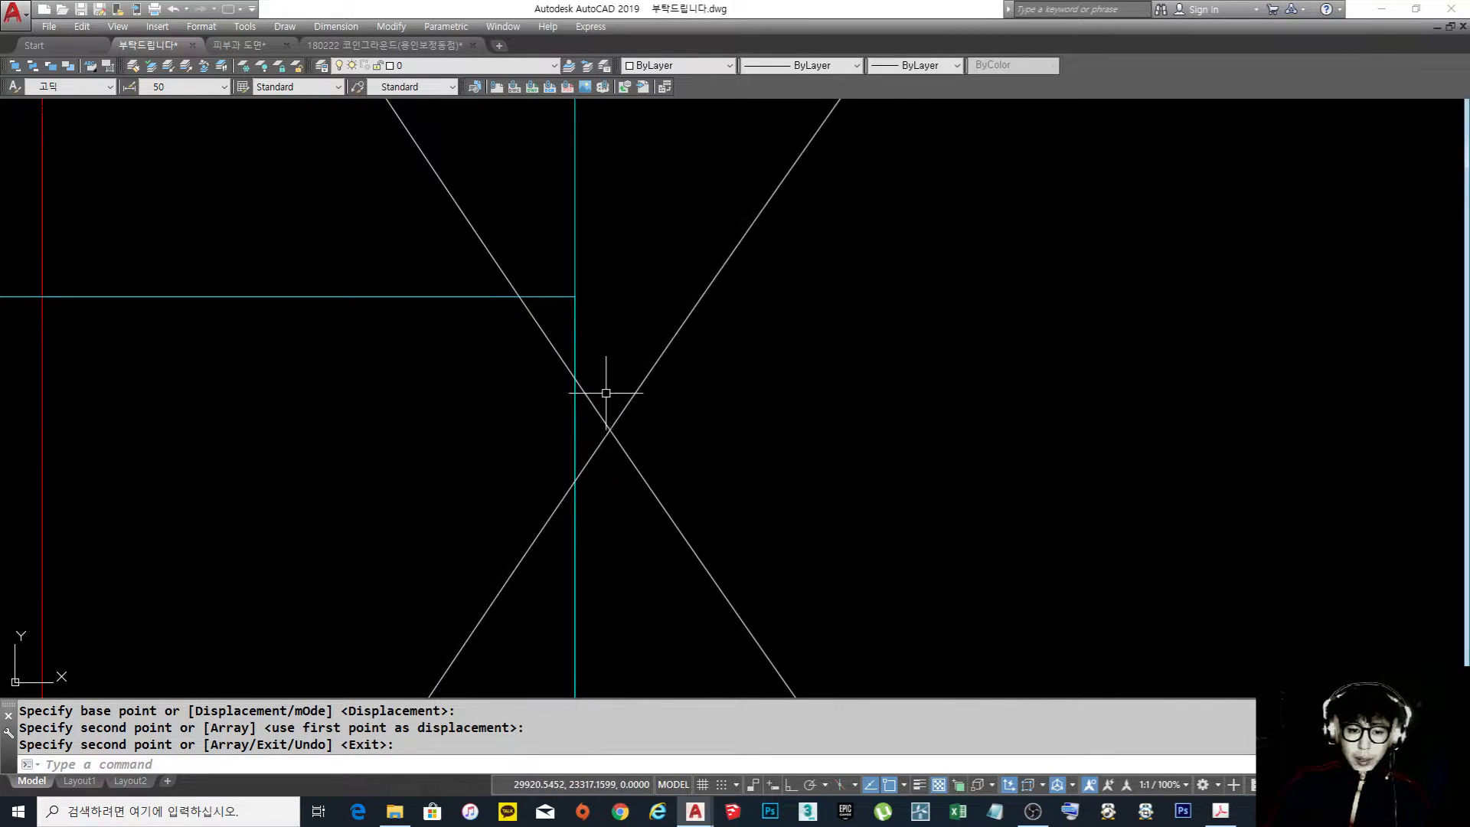
scroll(585, 348, "down", 6)
scroll(586, 380, "down", 5)
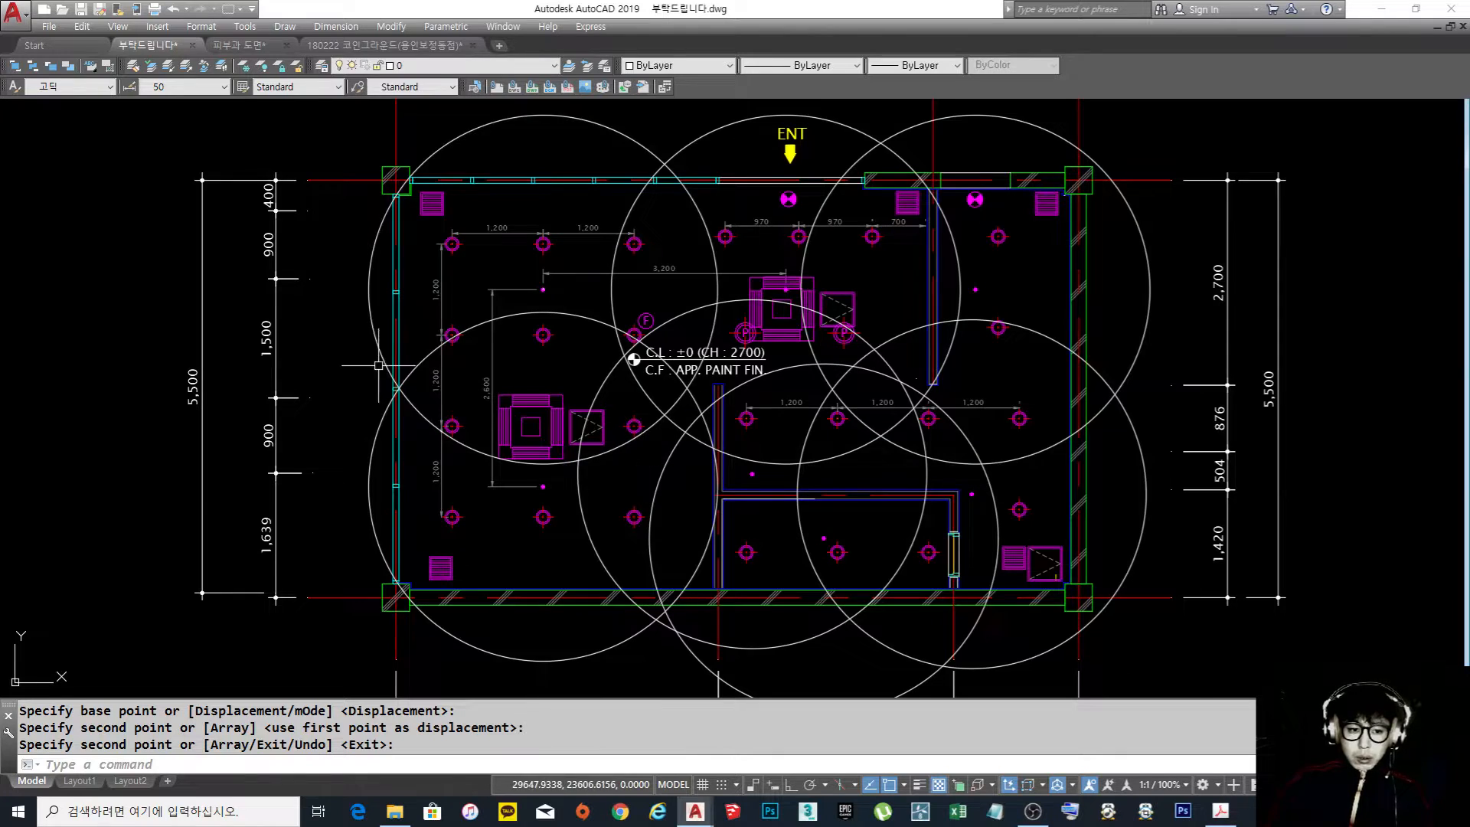
scroll(379, 383, "up", 2)
scroll(467, 342, "down", 2)
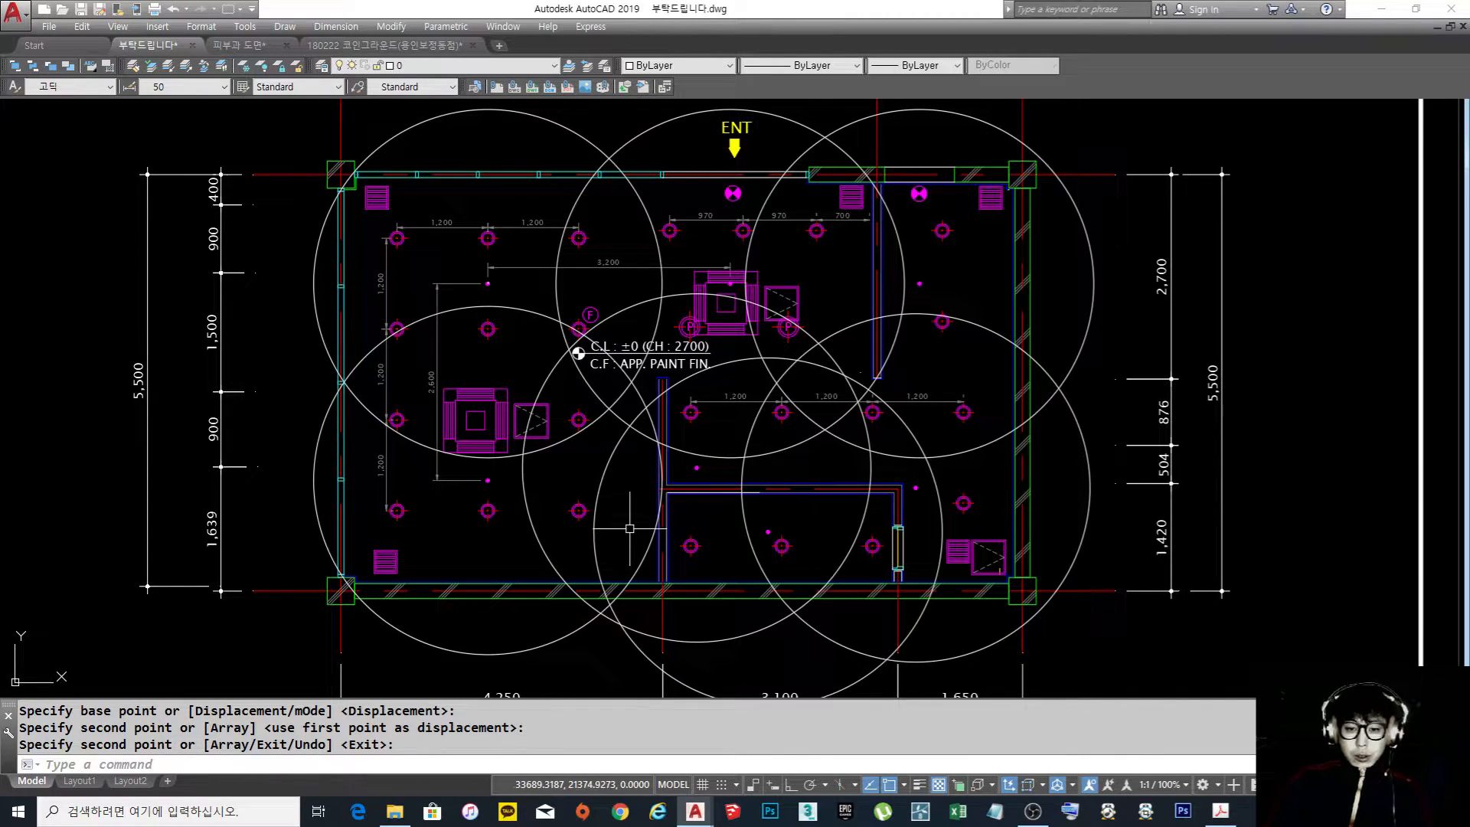
scroll(360, 380, "up", 10)
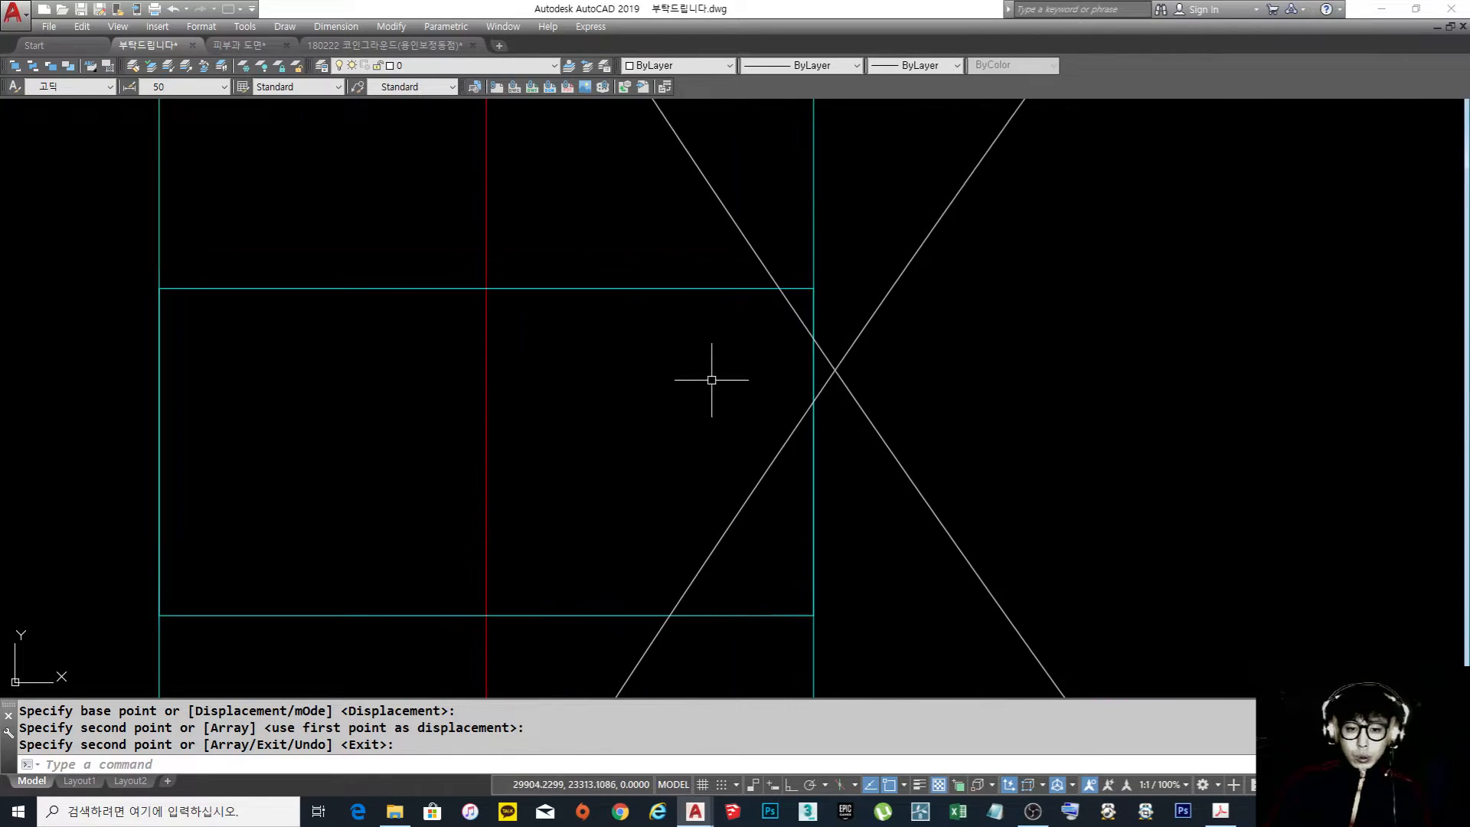
scroll(393, 377, "down", 10)
scroll(529, 423, "up", 4)
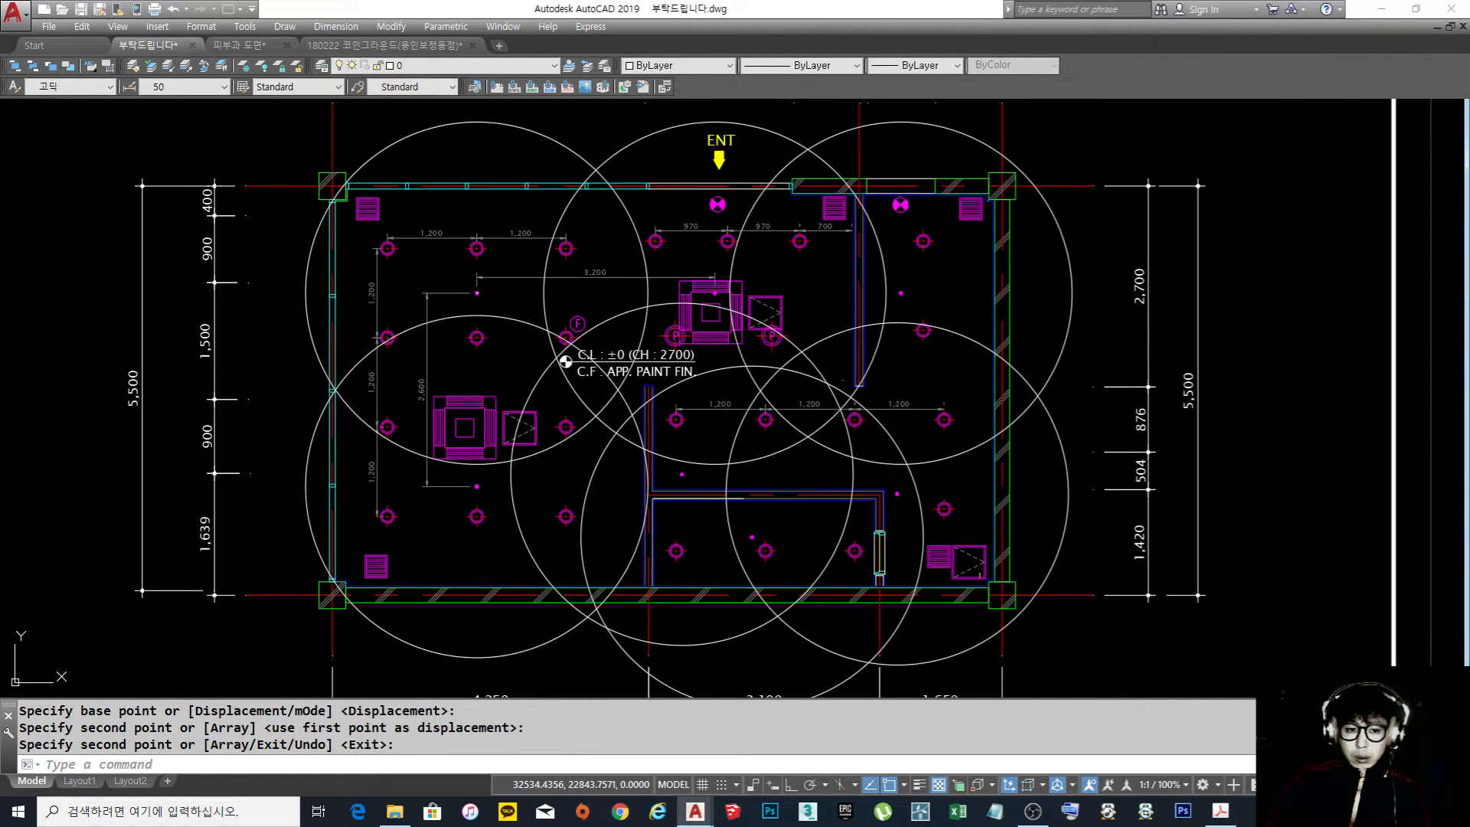
middle_click_drag(530, 423, 543, 435)
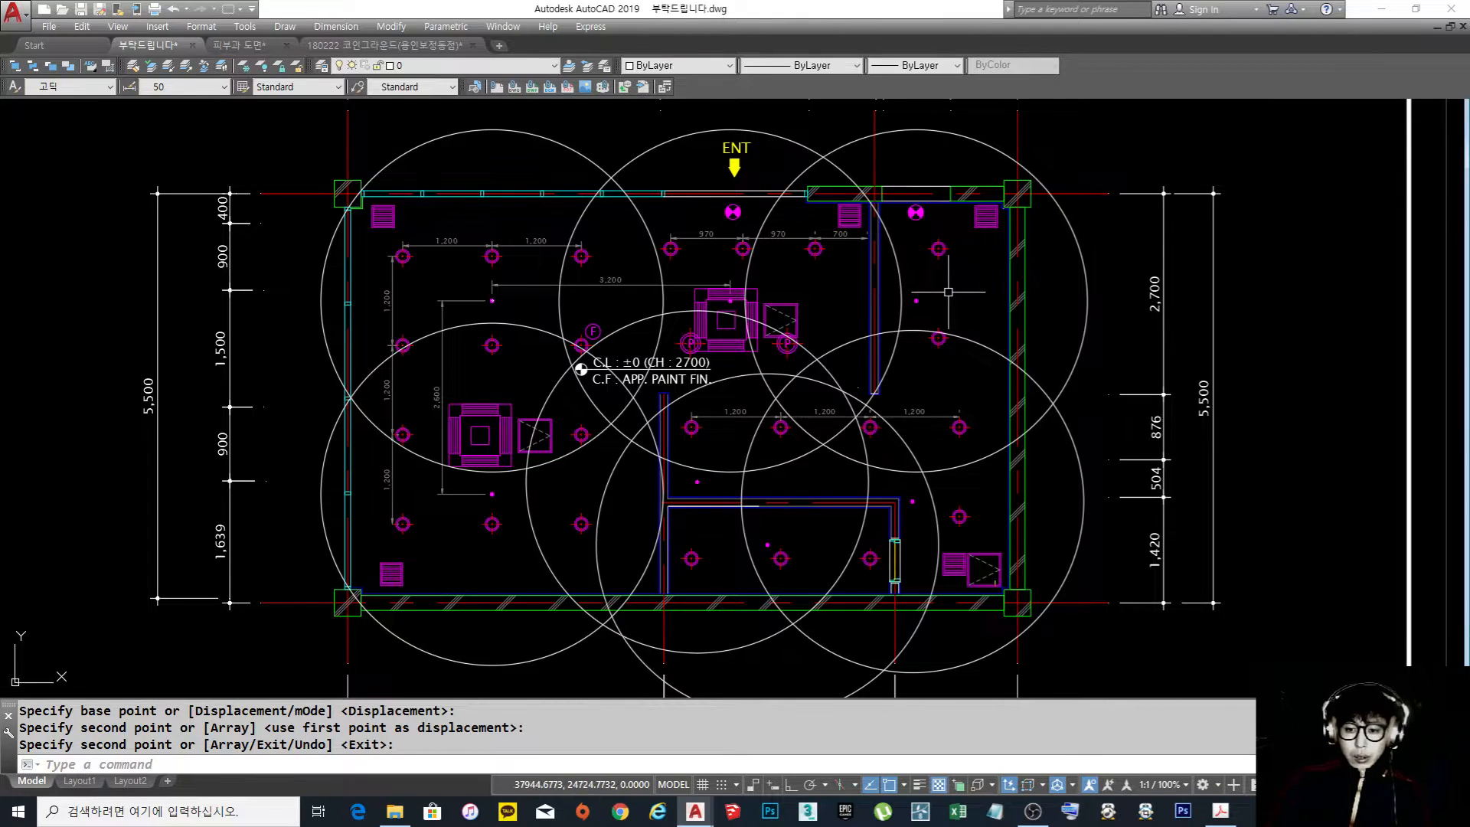
Examine the question sheet below the floor plan, focusing on the layer line-weight notes (레이어)
scroll(958, 306, "down", 2)
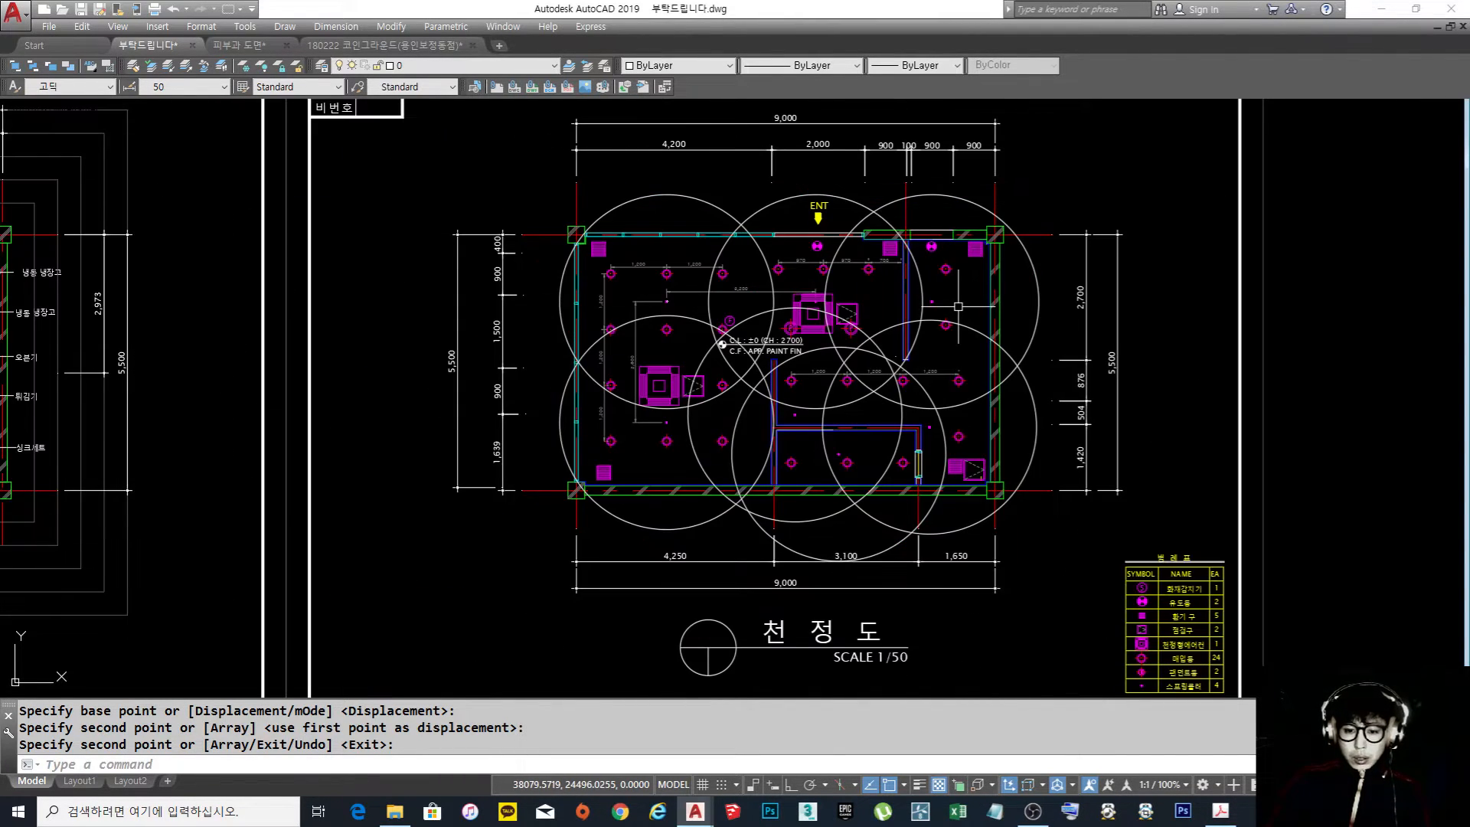
scroll(957, 305, "down", 4)
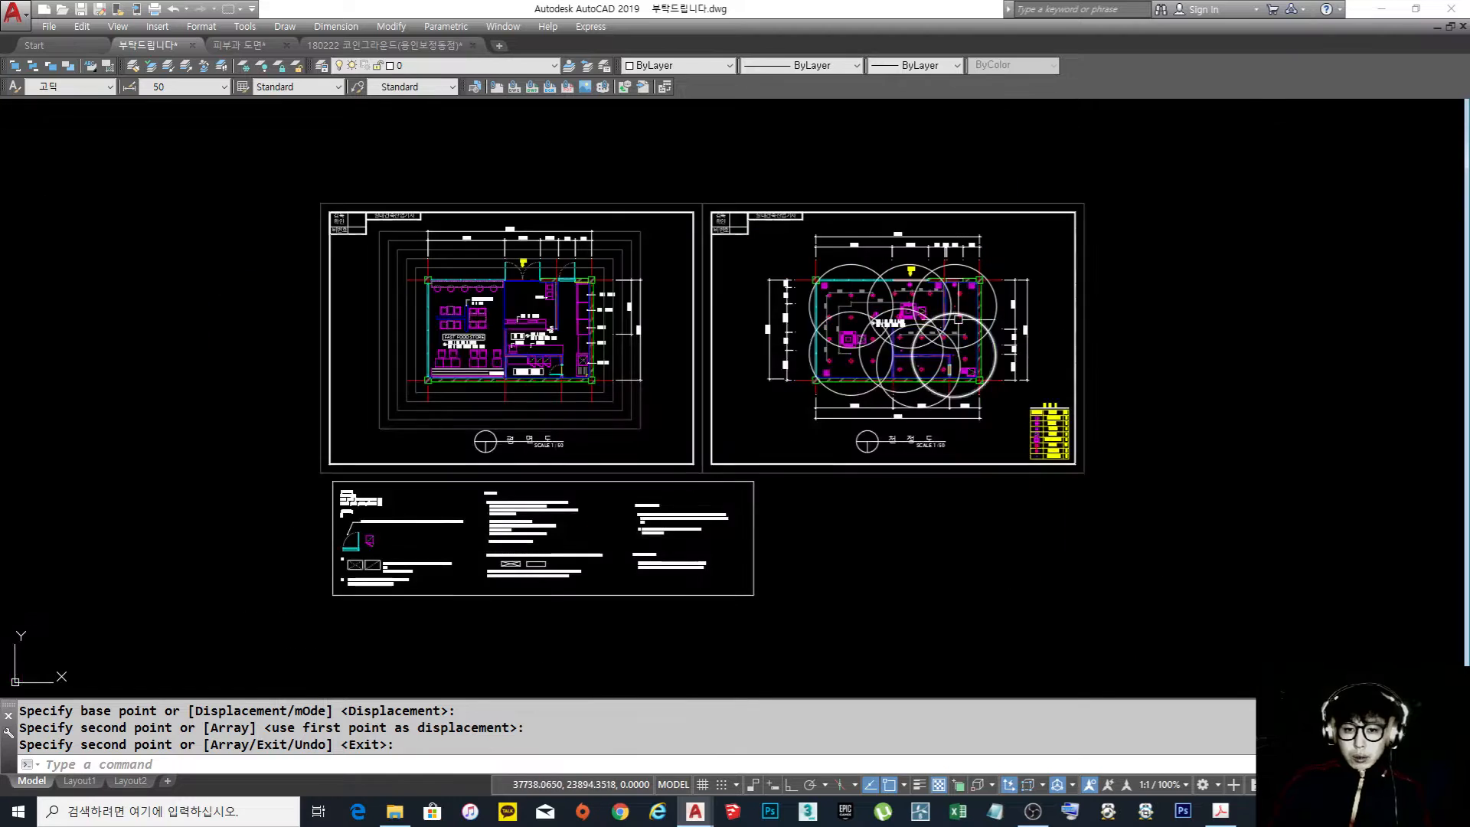
scroll(917, 357, "up", 4)
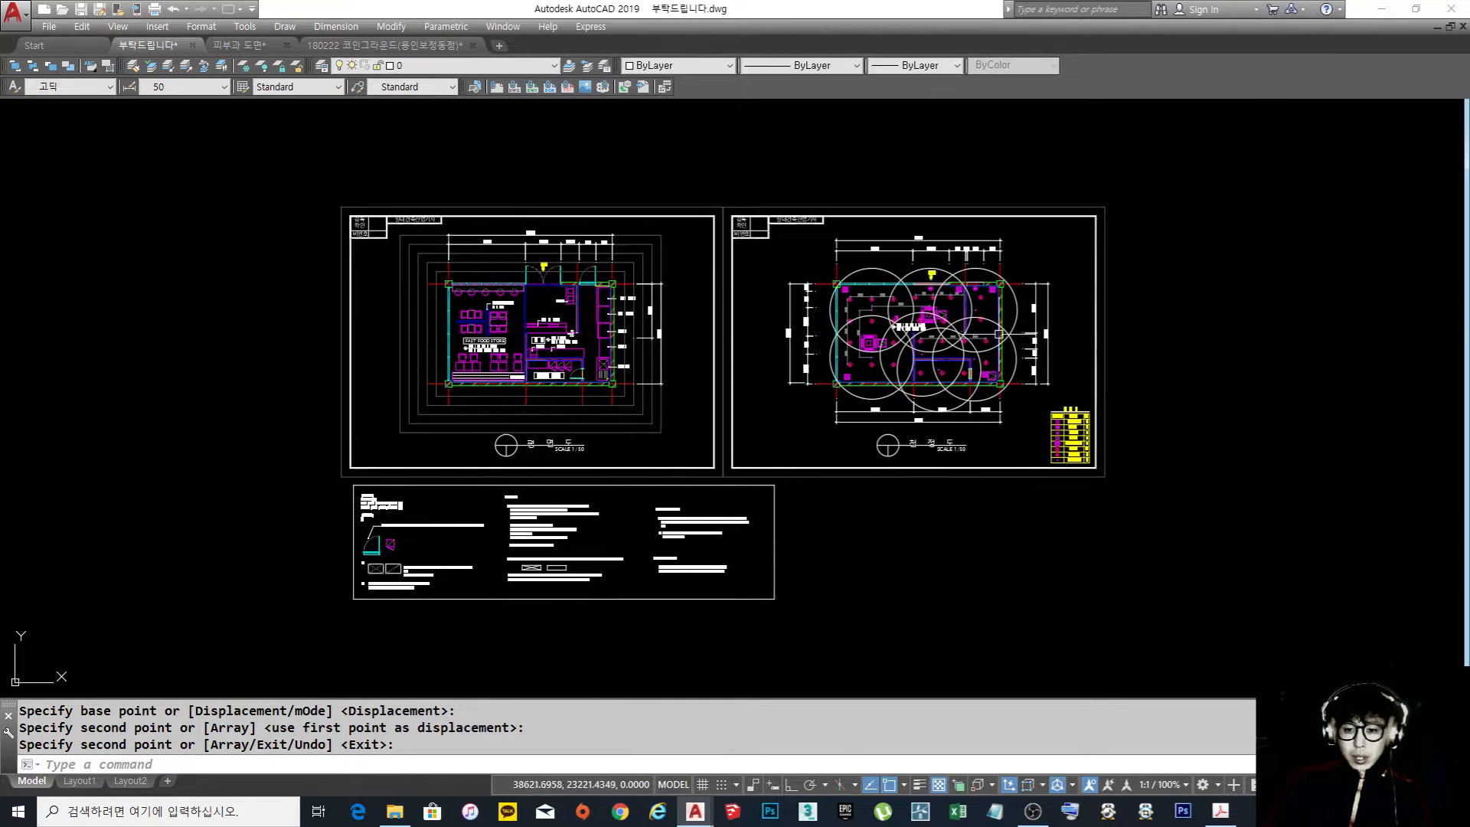
scroll(918, 358, "down", 4)
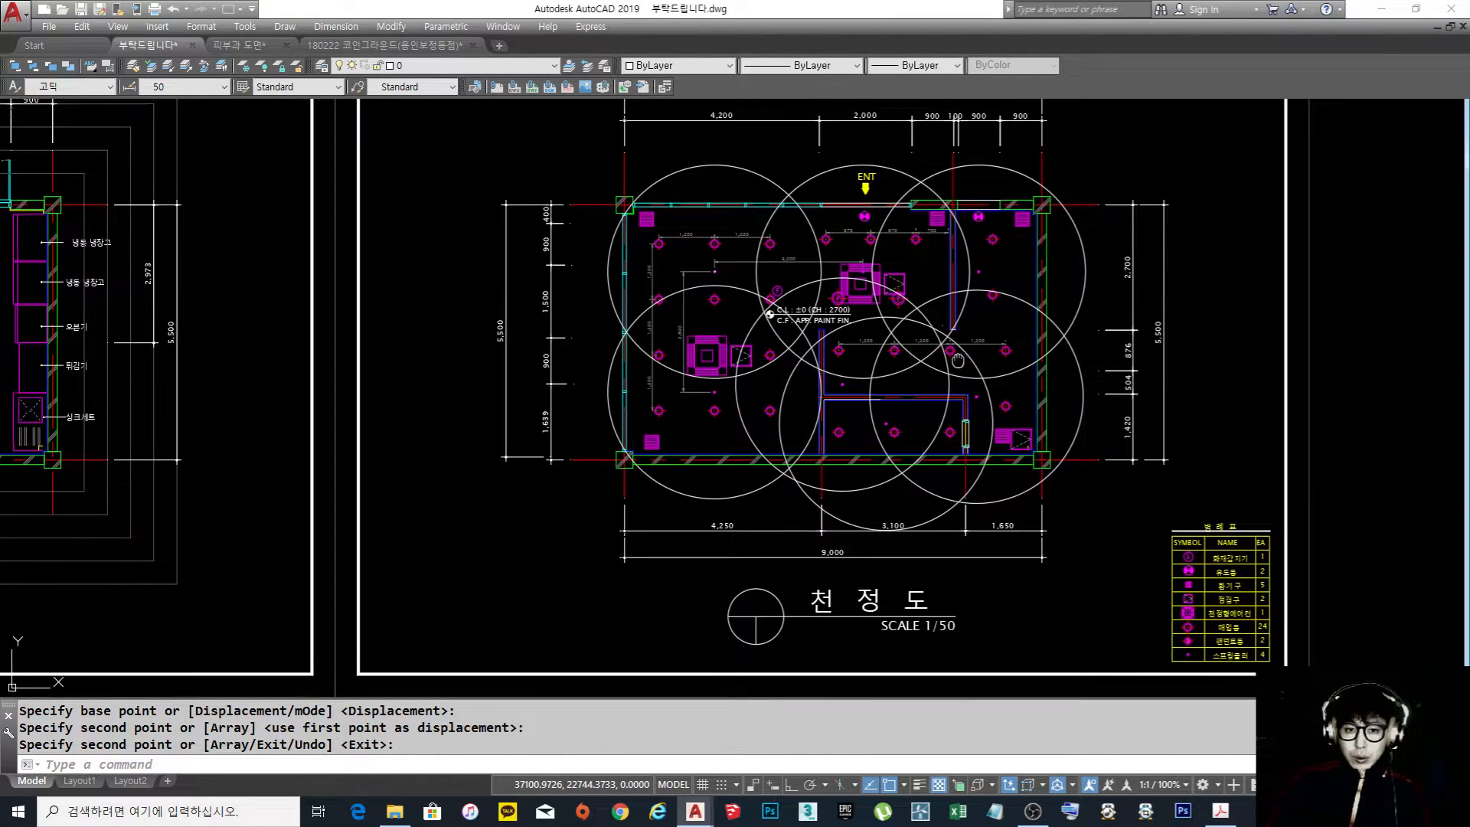
middle_click_drag(384, 409, 498, 318)
scroll(494, 453, "up", 7)
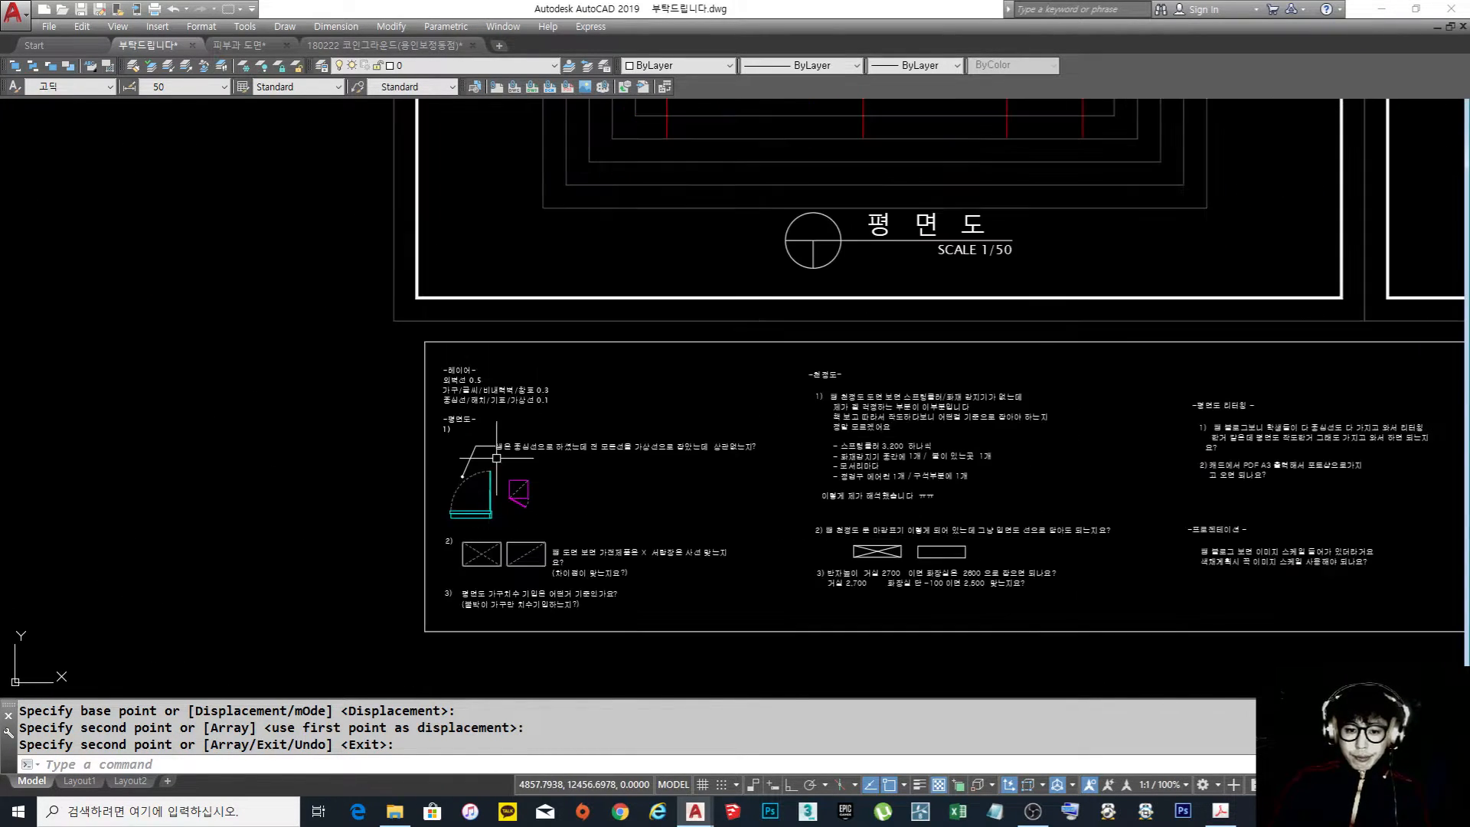
middle_click_drag(521, 439, 429, 431)
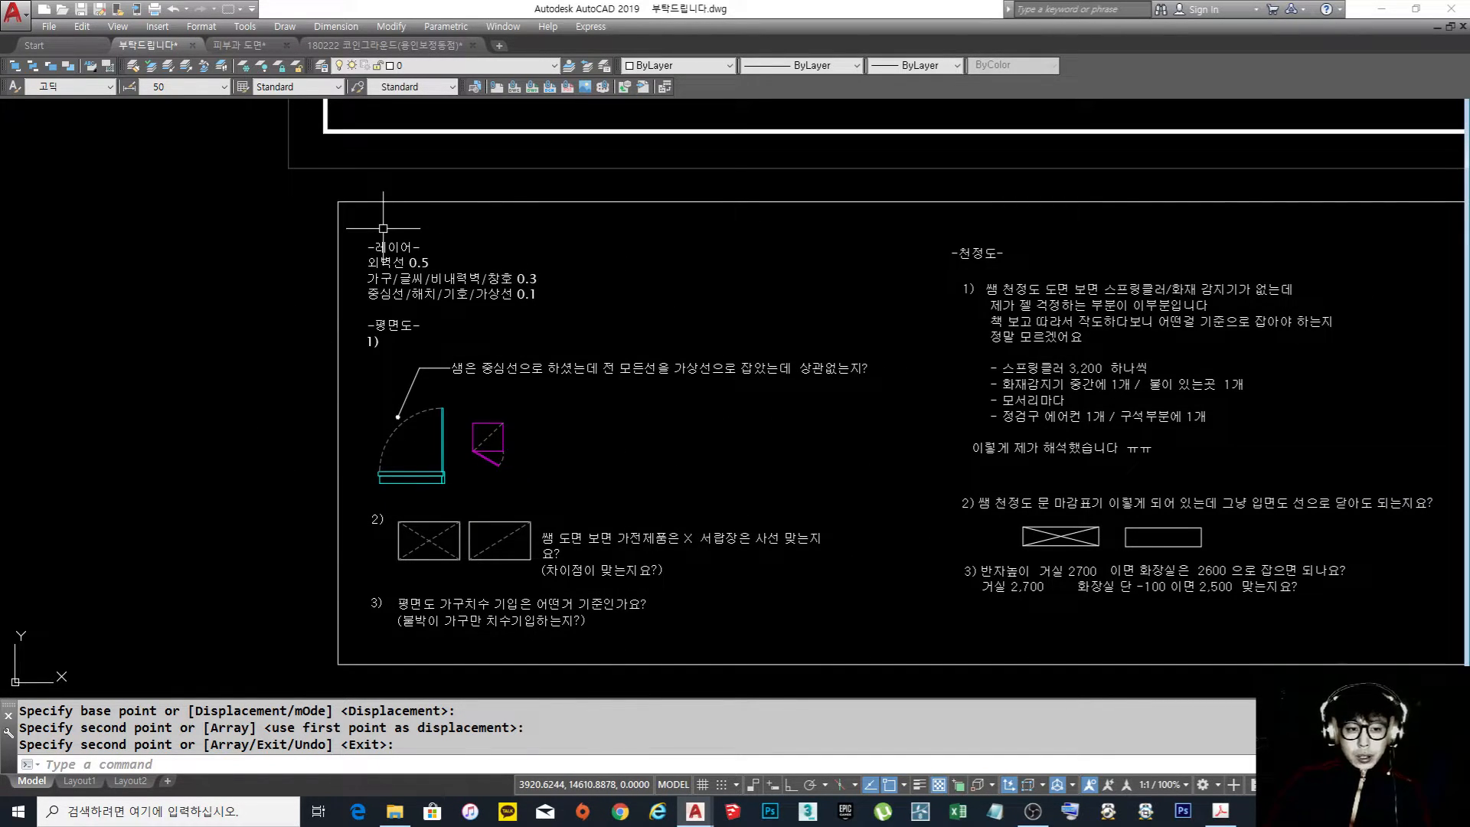
scroll(383, 229, "up", 2)
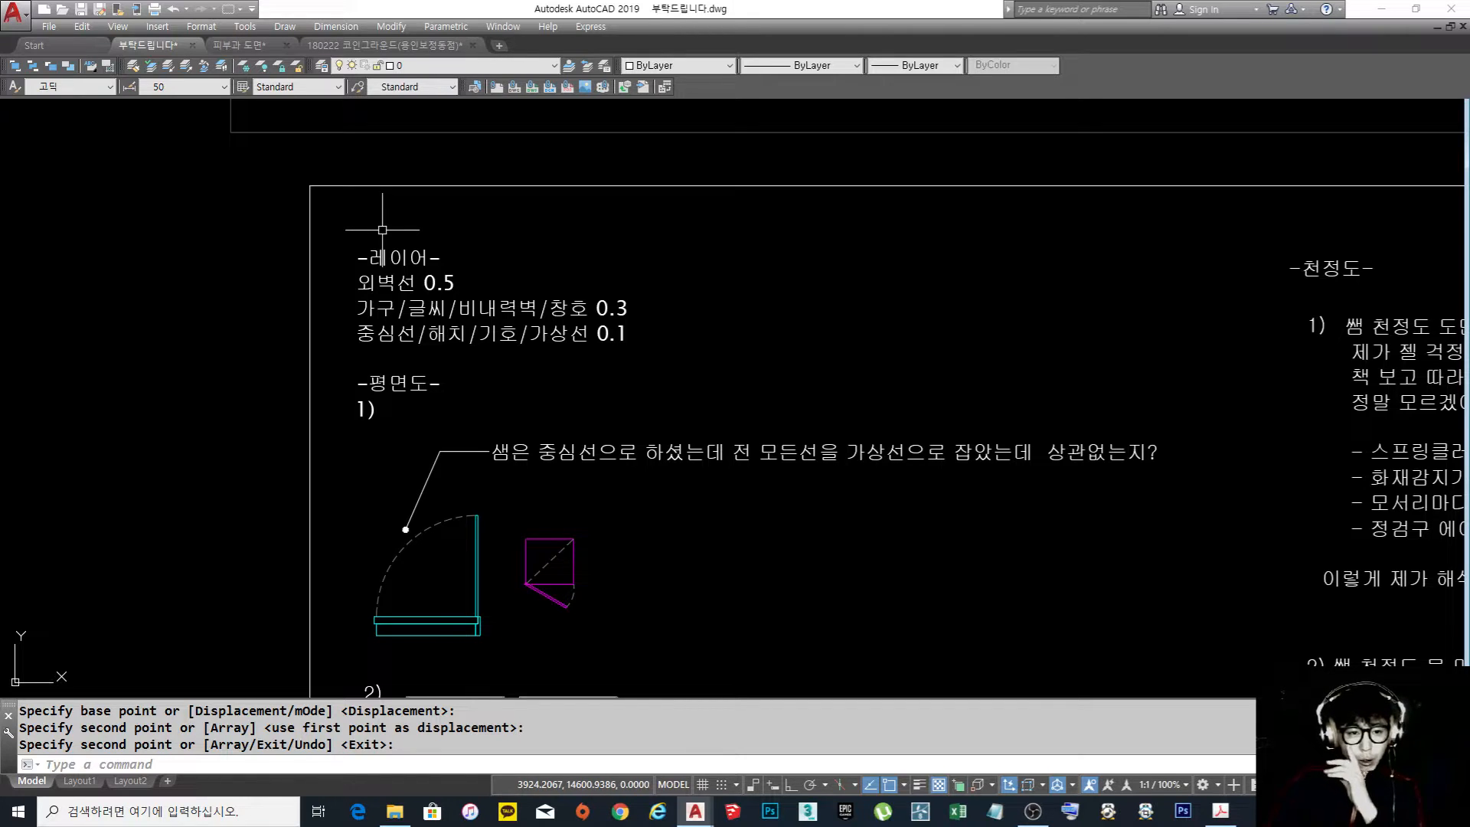
scroll(383, 229, "up", 2)
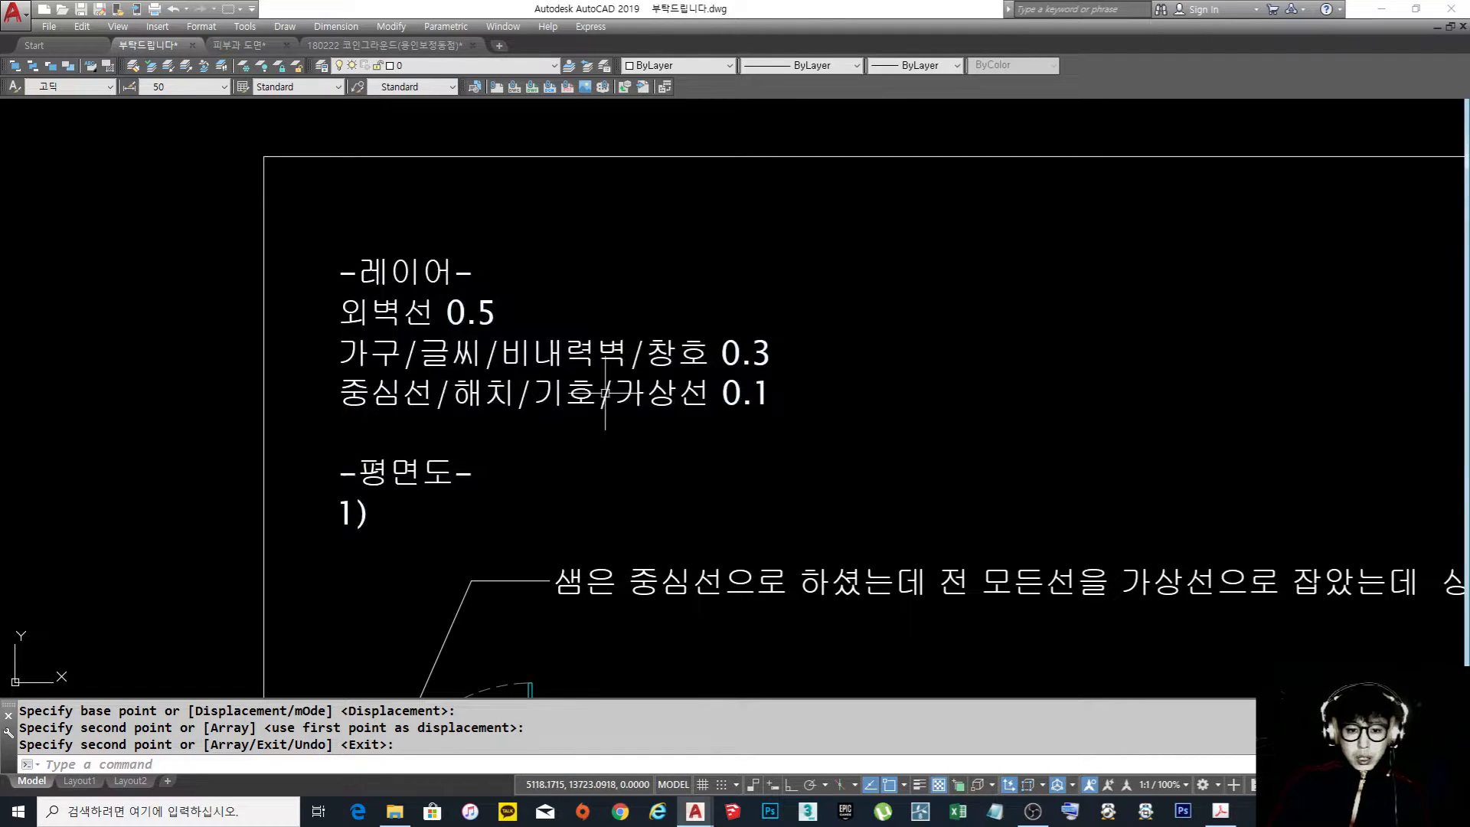
scroll(775, 416, "down", 2)
scroll(685, 397, "up", 3)
scroll(692, 400, "down", 2)
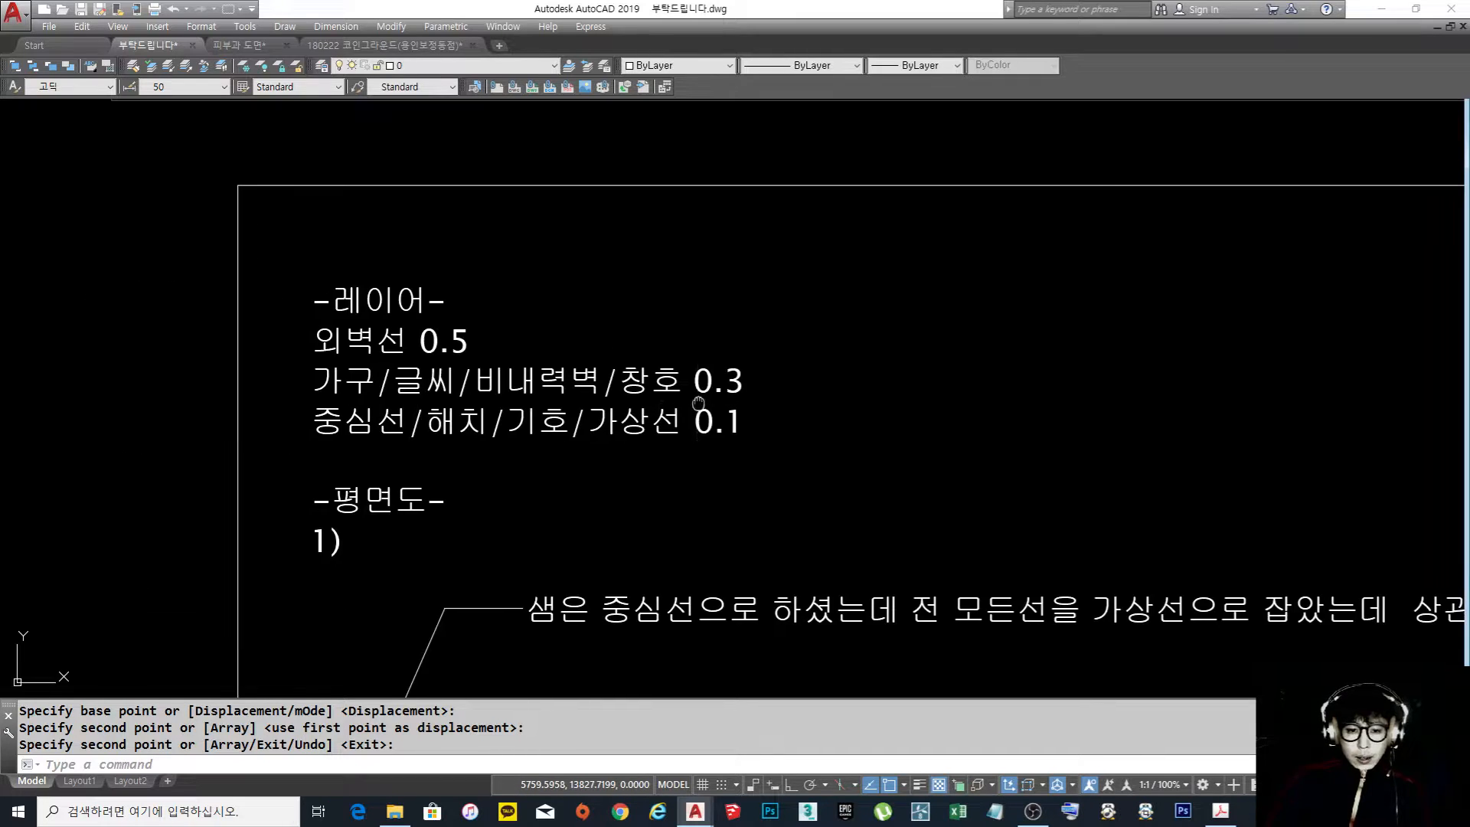
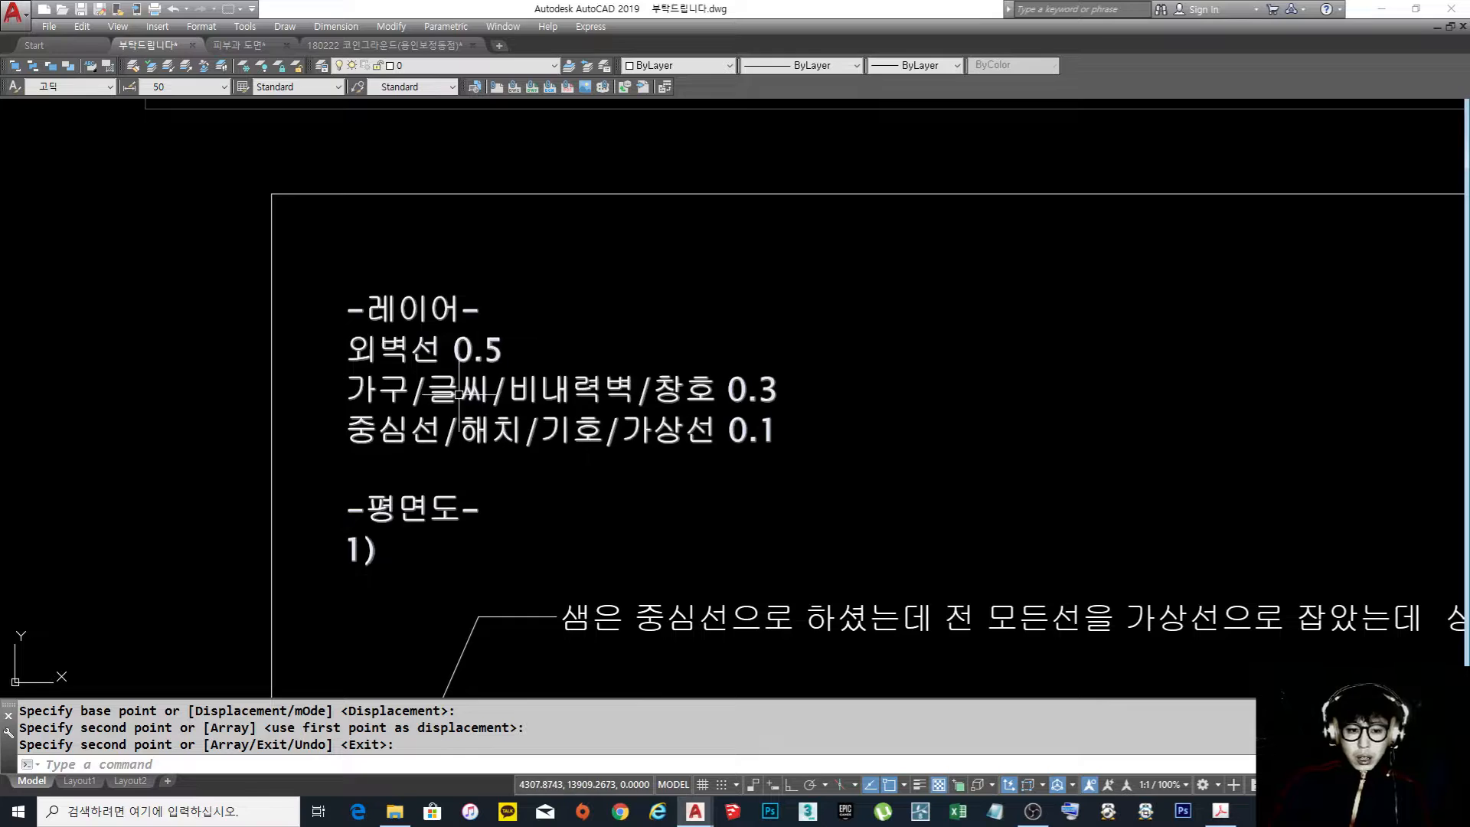
Examine the layer line-weight notes and the first floor plan question's lettering on the question sheet
scroll(472, 392, "down", 3)
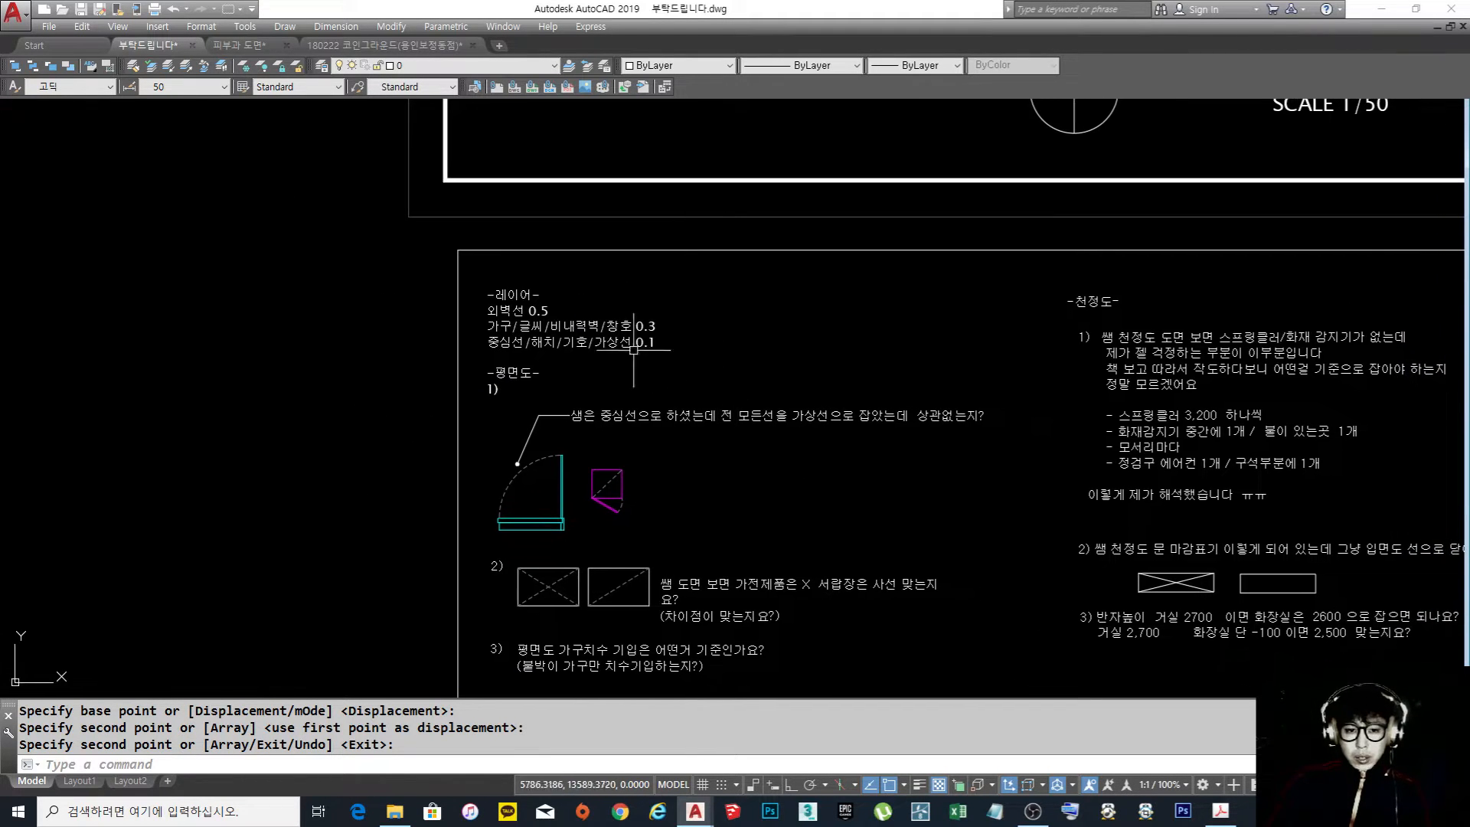
scroll(571, 342, "up", 2)
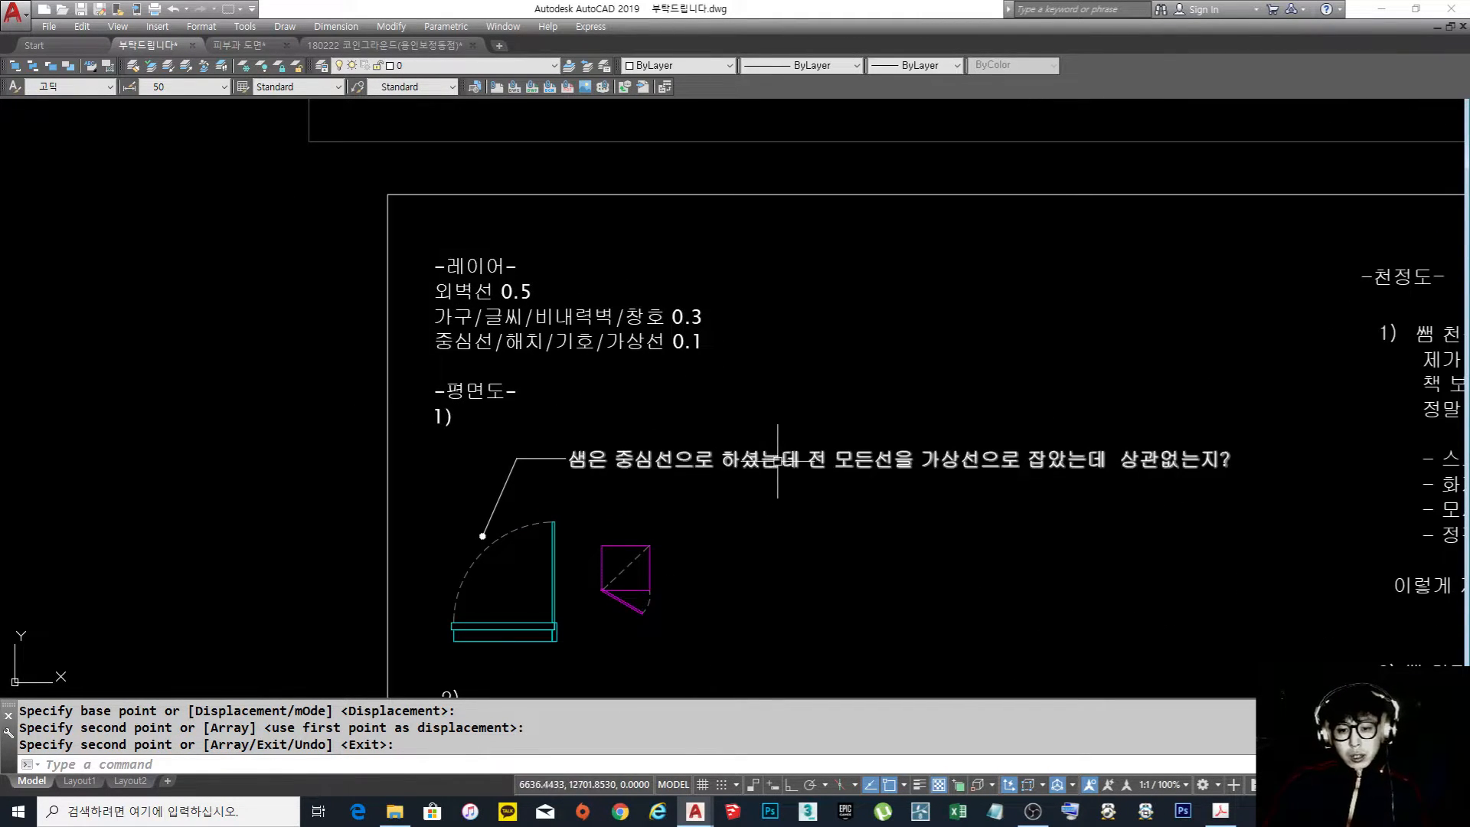
scroll(784, 460, "up", 3)
scroll(784, 460, "up", 2)
left_click(764, 525)
left_click(636, 376)
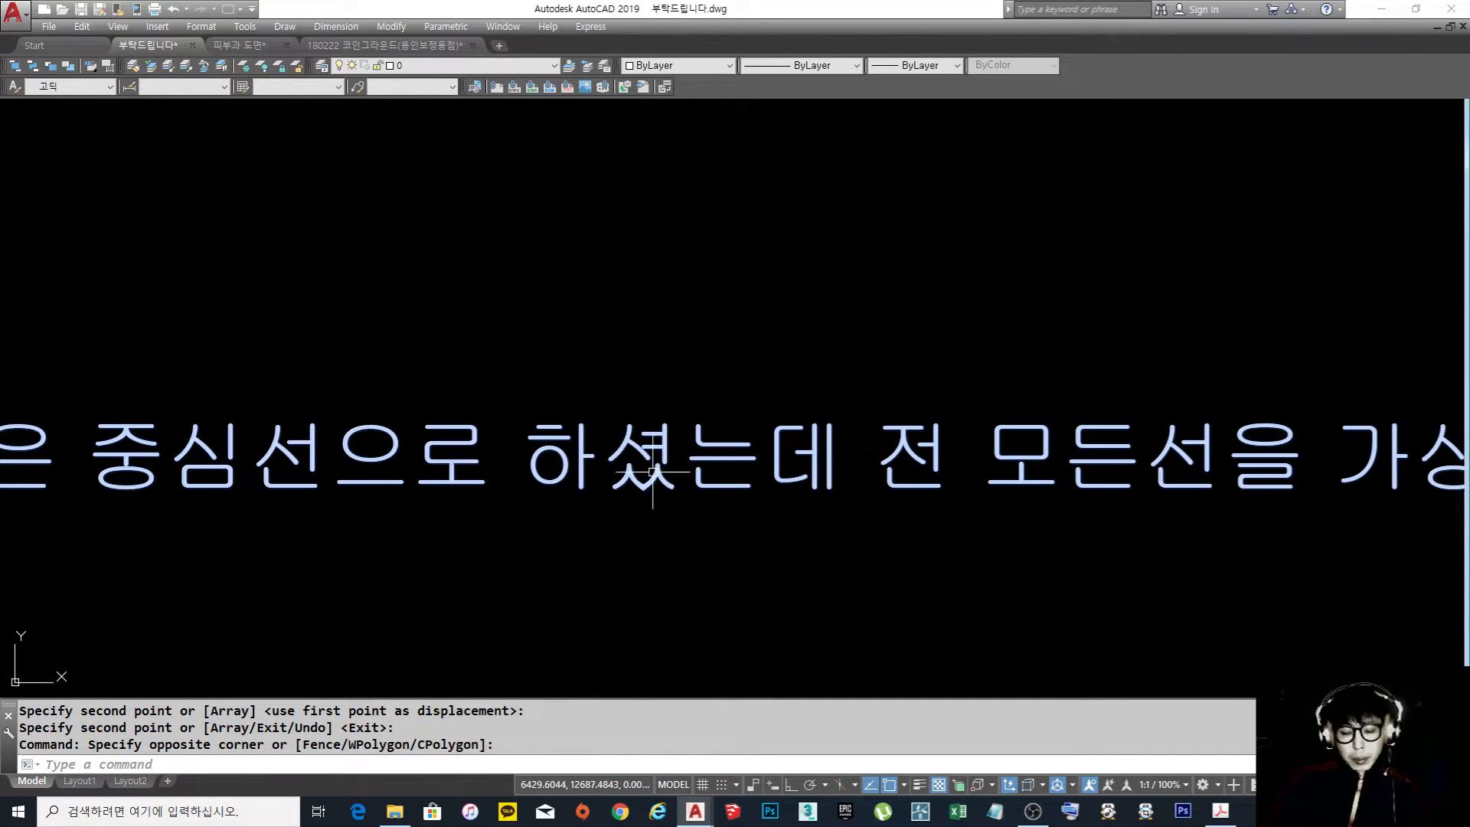
key("Escape")
scroll(745, 384, "down", 4)
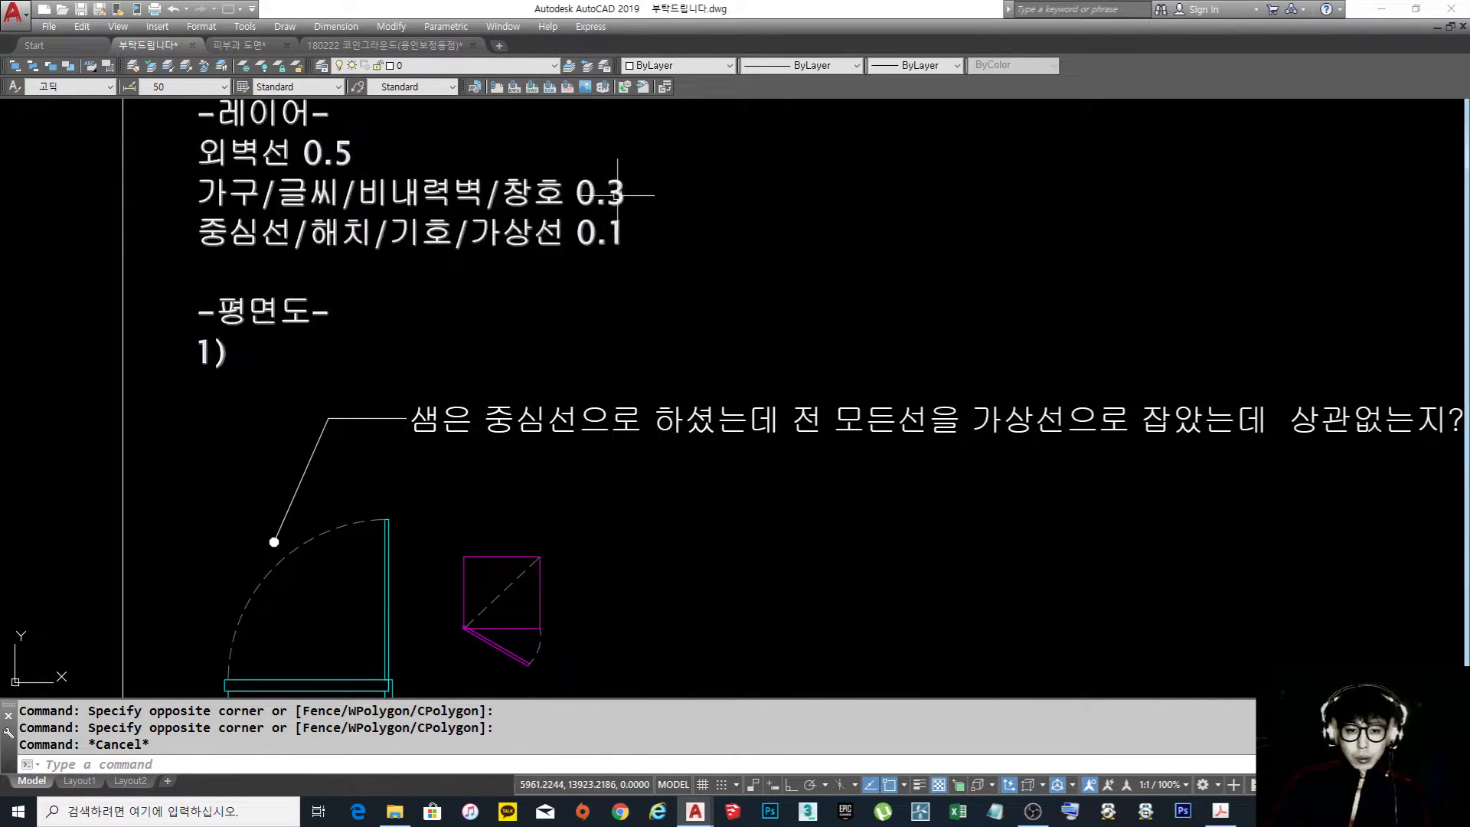
middle_click_drag(716, 271, 718, 303)
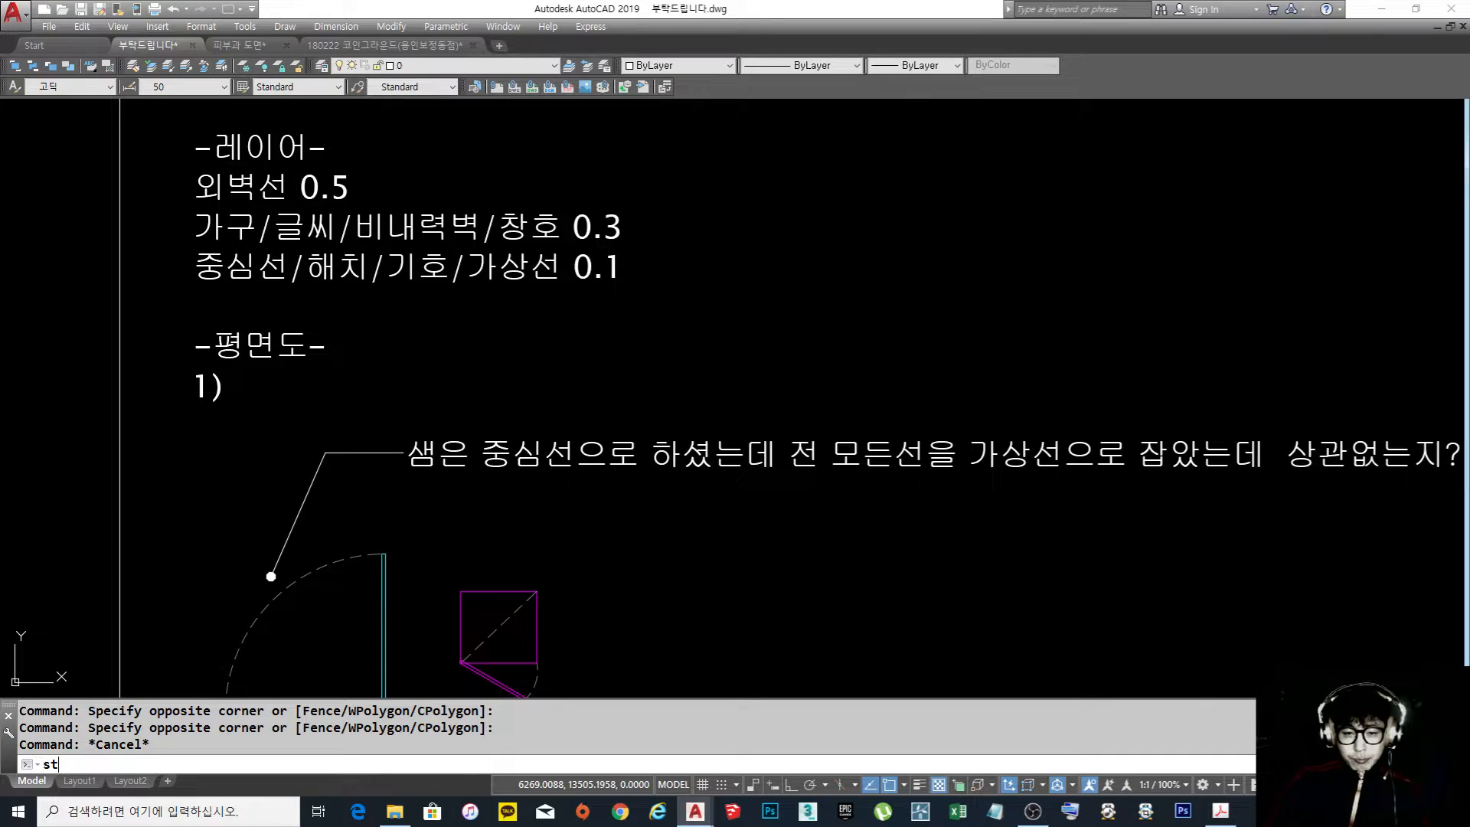
Create a new text style named style1 and set its font to romans.shx
key("Return")
left_click(934, 336)
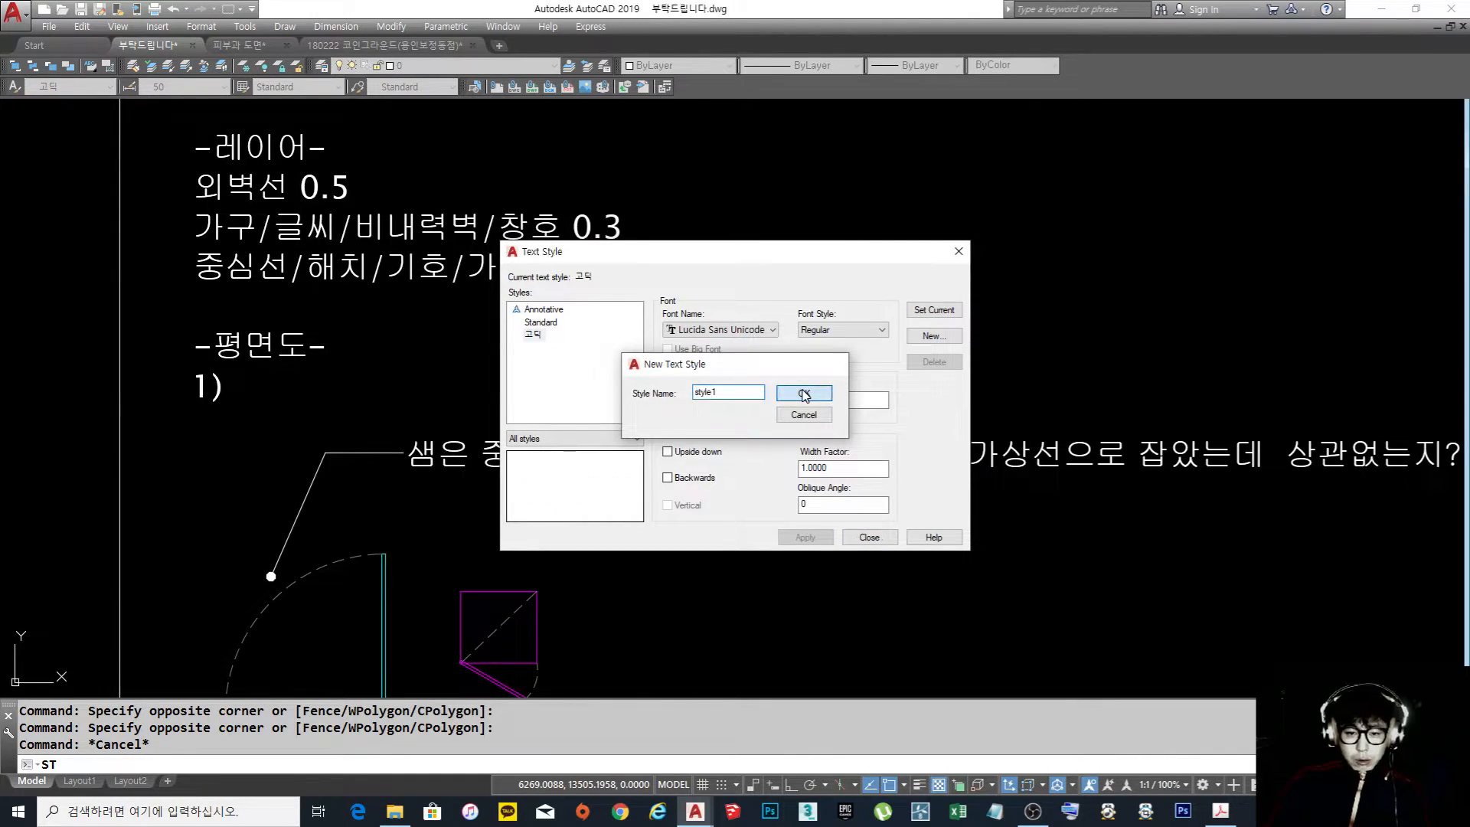
left_click(804, 393)
left_click(735, 330)
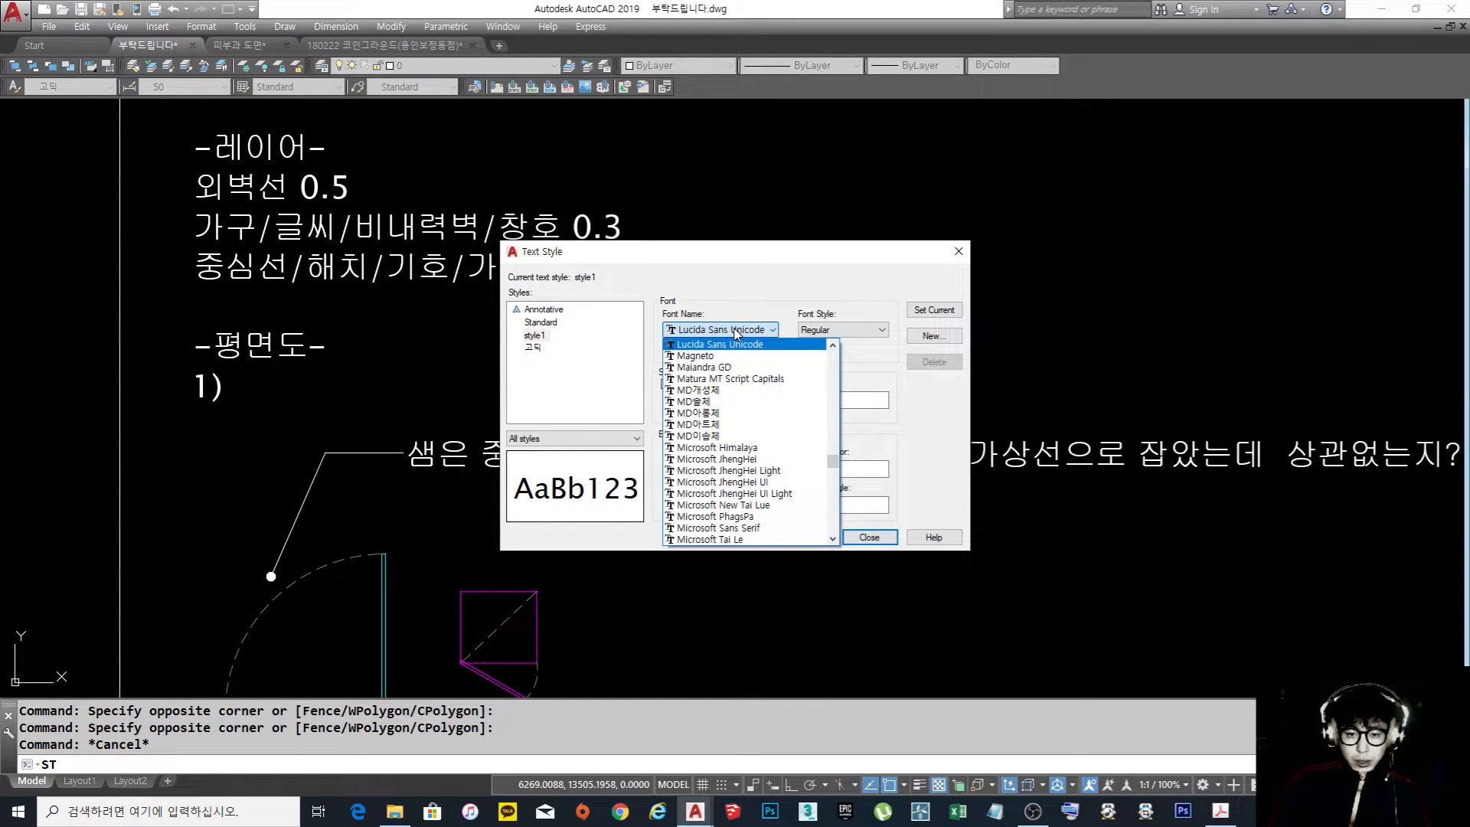
key("r")
scroll(764, 425, "up", 5)
scroll(767, 430, "down", 4)
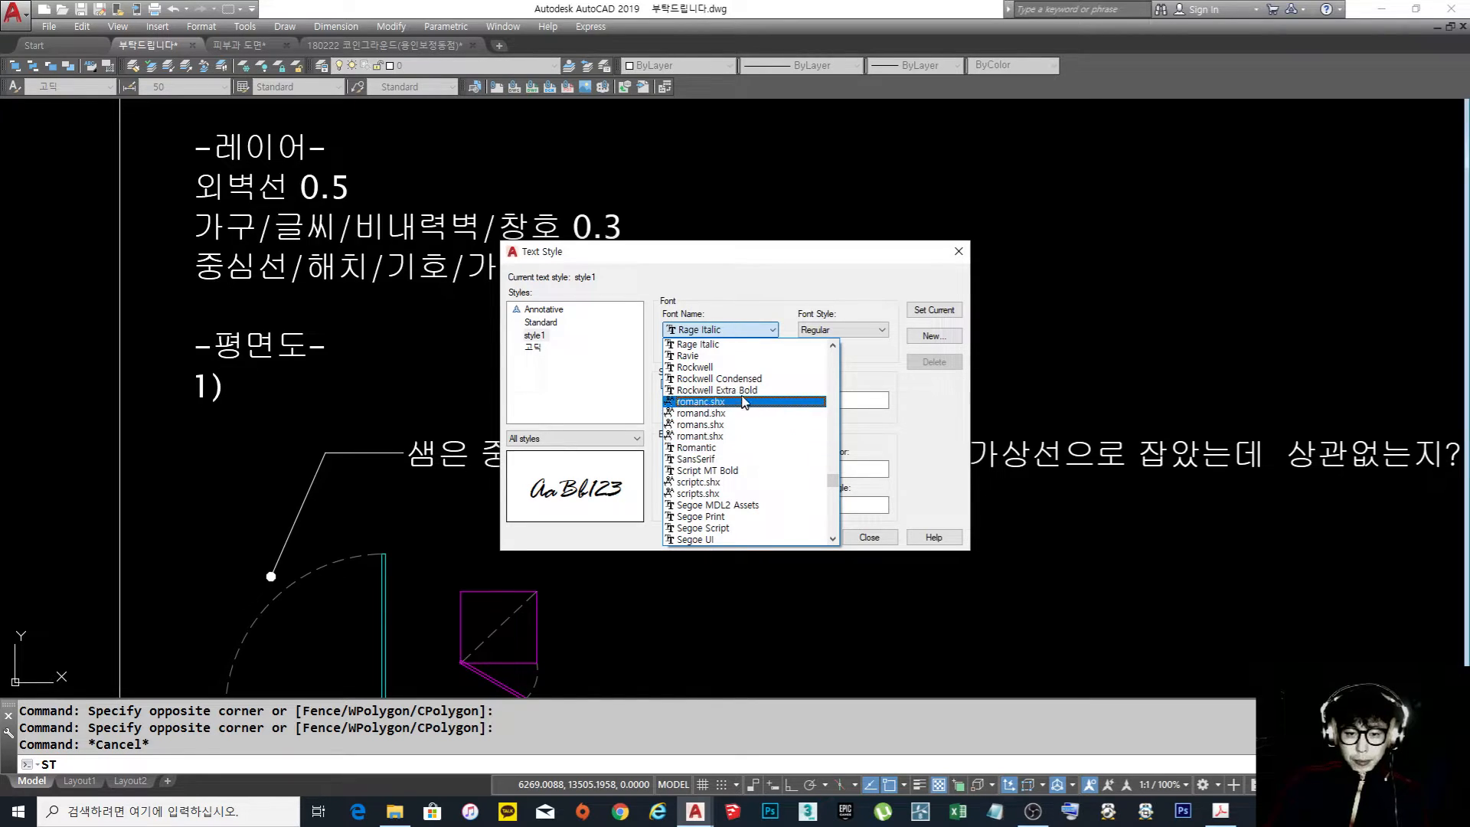
left_click(700, 424)
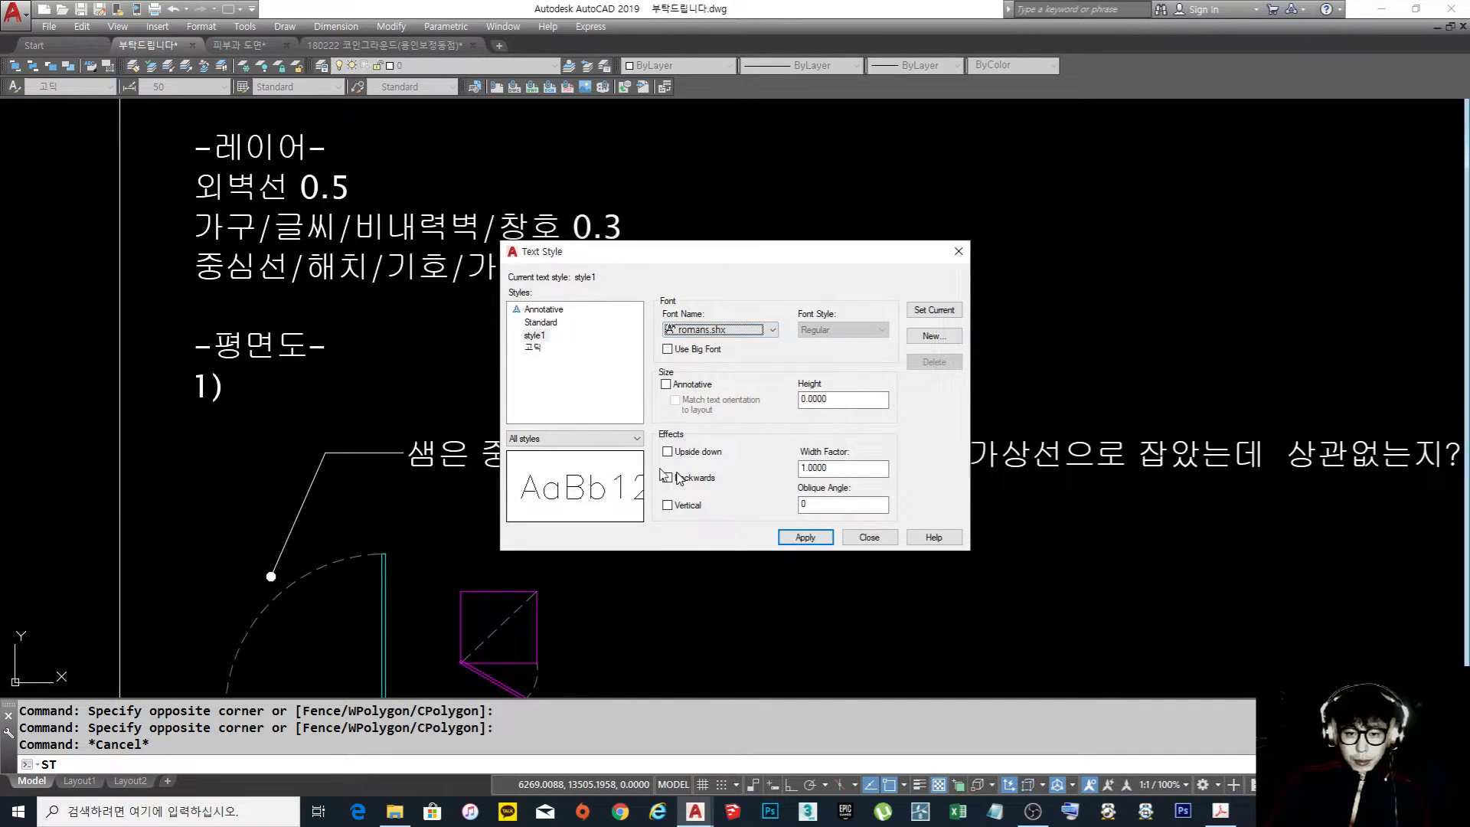
Enable the big font whgdtxt.shx for style1, apply the style settings and finish editing text styles
left_click(694, 350)
left_click(871, 330)
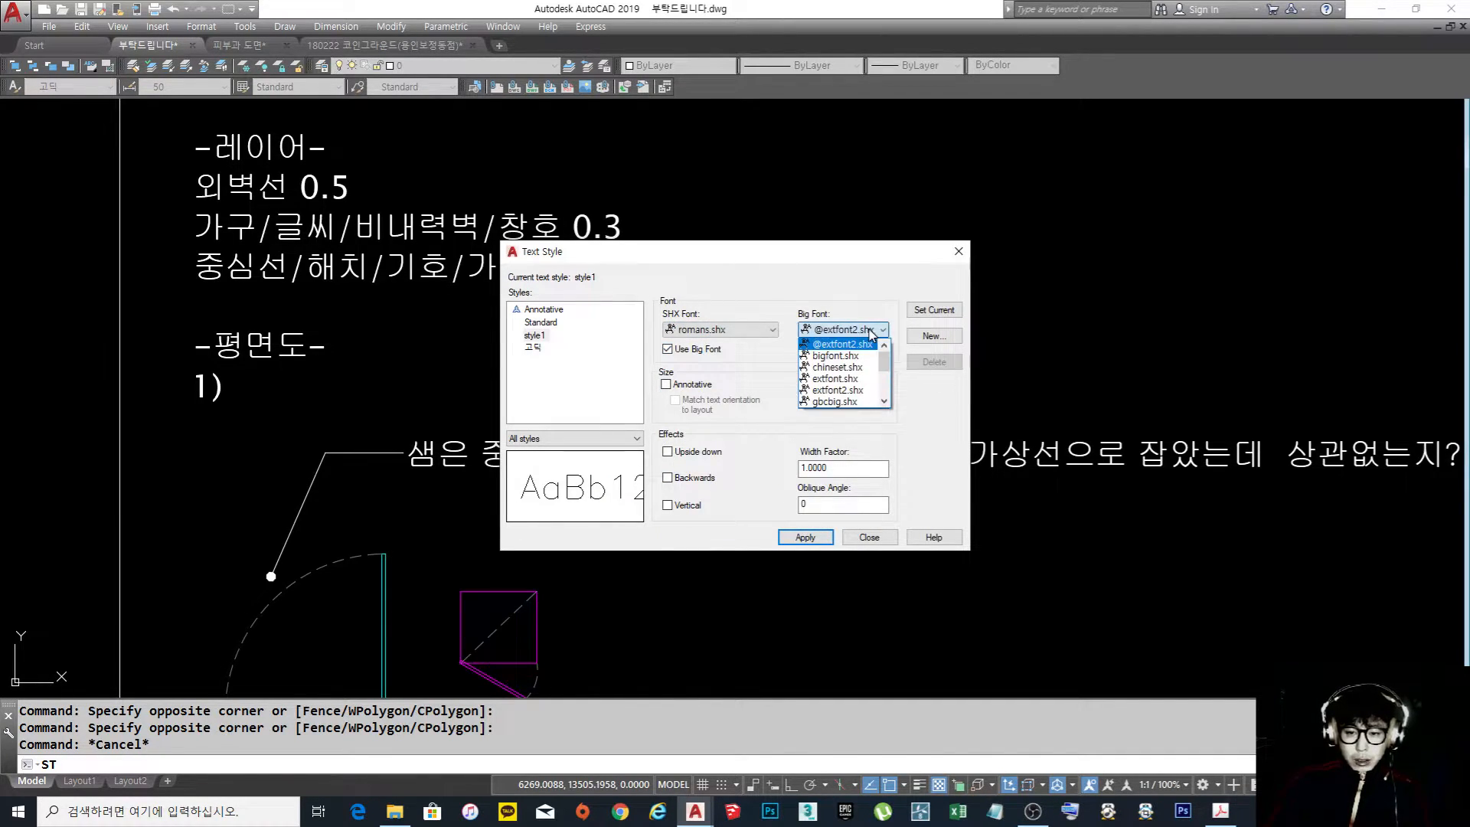
left_click_drag(884, 359, 888, 398)
left_click(860, 367)
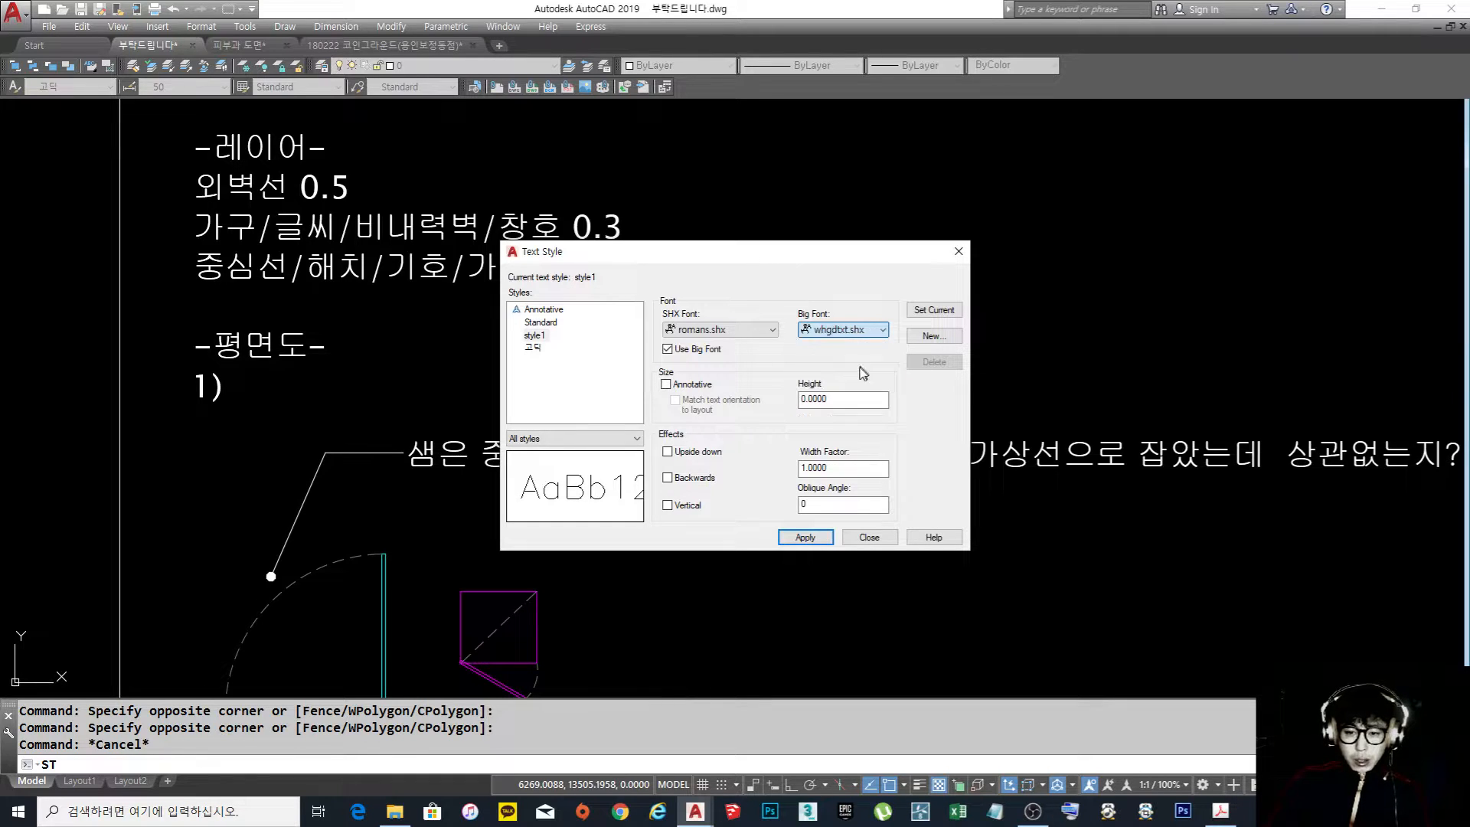
left_click(802, 539)
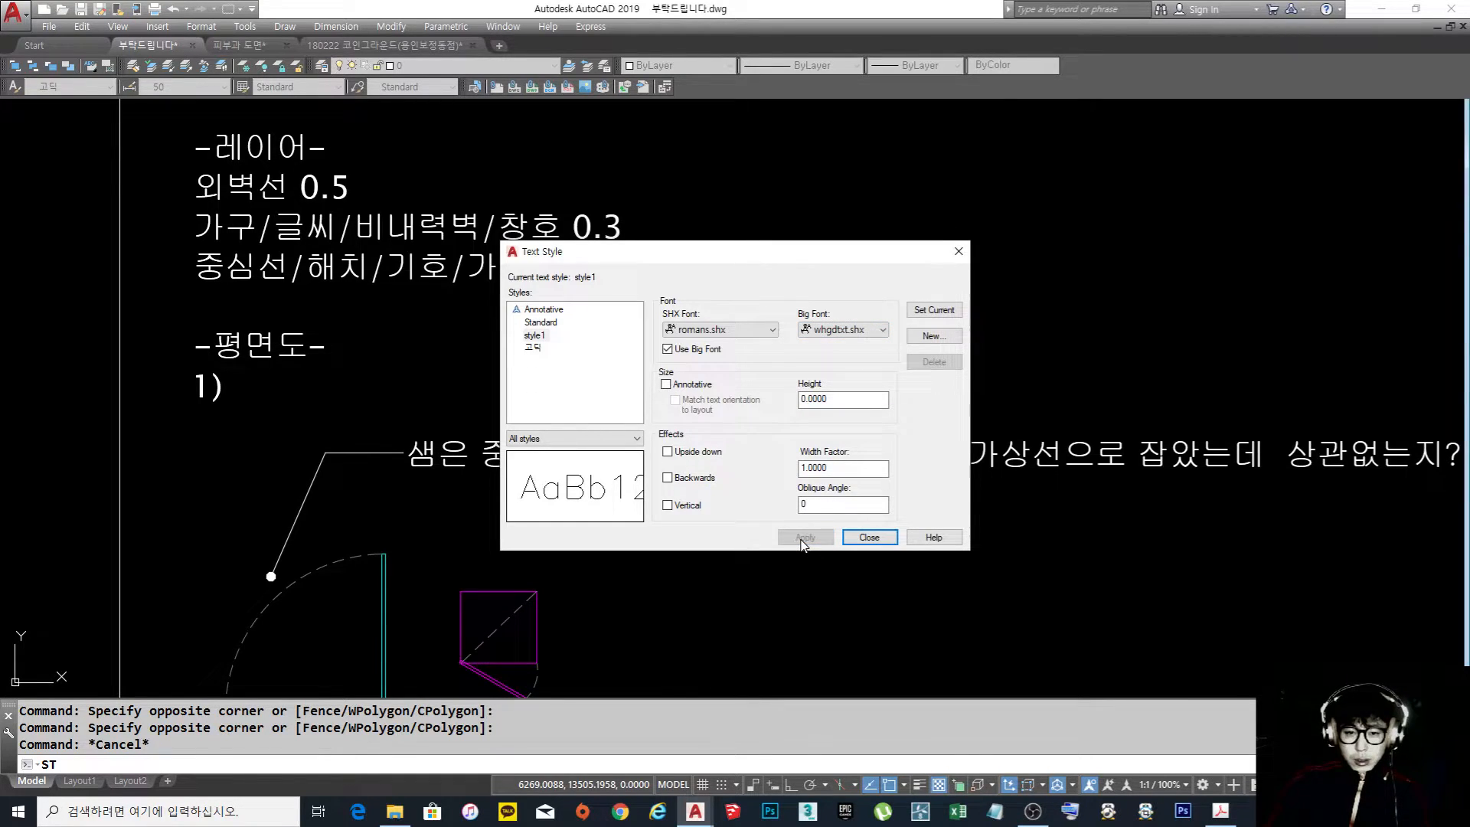
left_click(872, 537)
Copy the layer line-weight notes block (레이어) into the empty area just right of the original
middle_click_drag(658, 307, 778, 385)
type("cio")
key("Escape")
key("Escape")
type("co")
key("space")
left_click(679, 365)
left_click(620, 344)
key("space")
left_click(594, 352)
left_click(964, 455)
key("Escape")
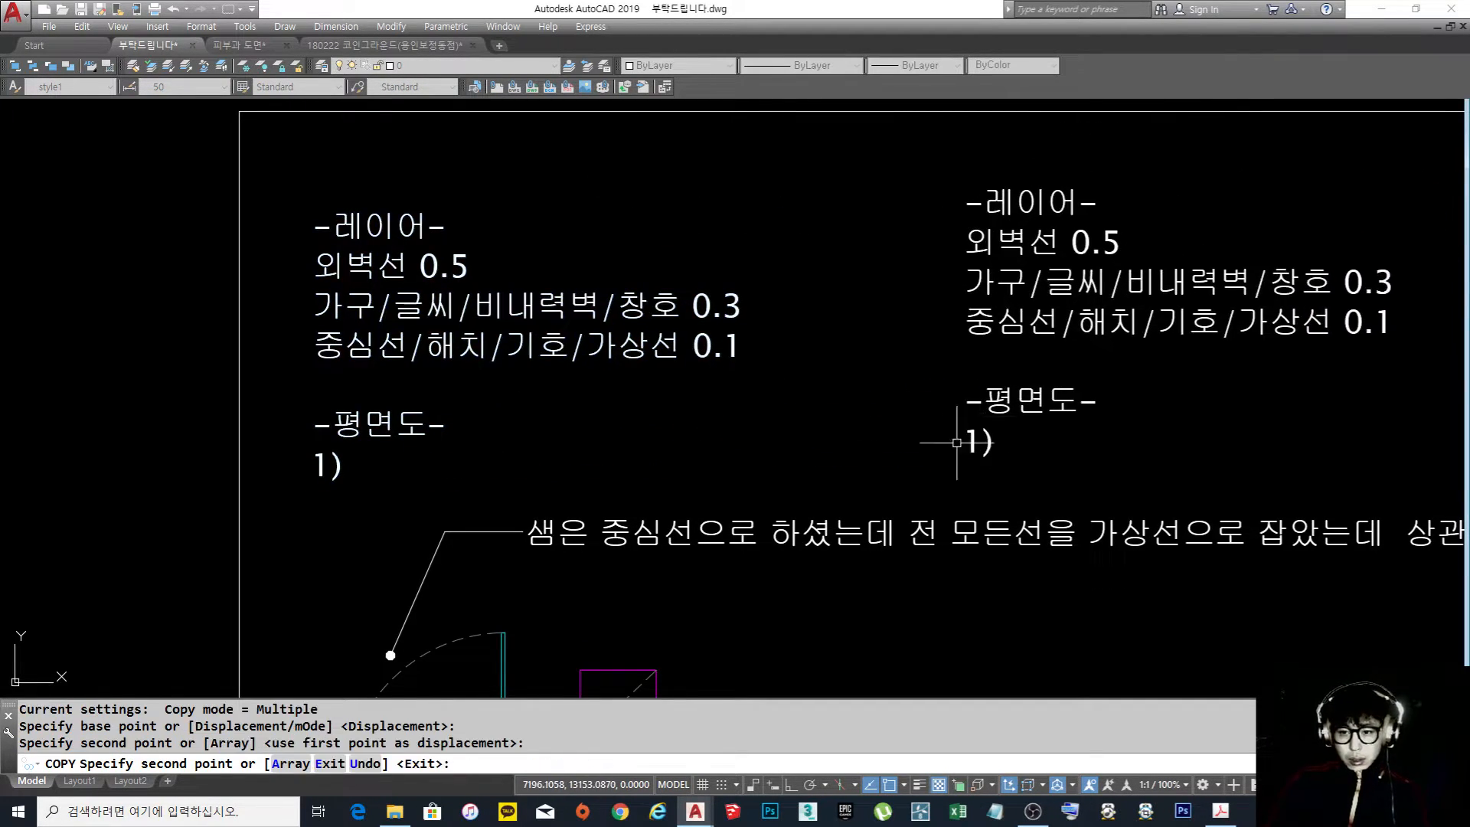
Explode the copied notes block into separate text objects
scroll(1088, 404, "up", 2)
middle_click_drag(1088, 404, 866, 406)
type("x")
left_click(988, 435)
left_click(874, 332)
key("space")
key("Escape")
Erase the 평면도 heading and the "1)" line from the copied notes
middle_click_drag(897, 345, 816, 398)
scroll(817, 398, "down", 2)
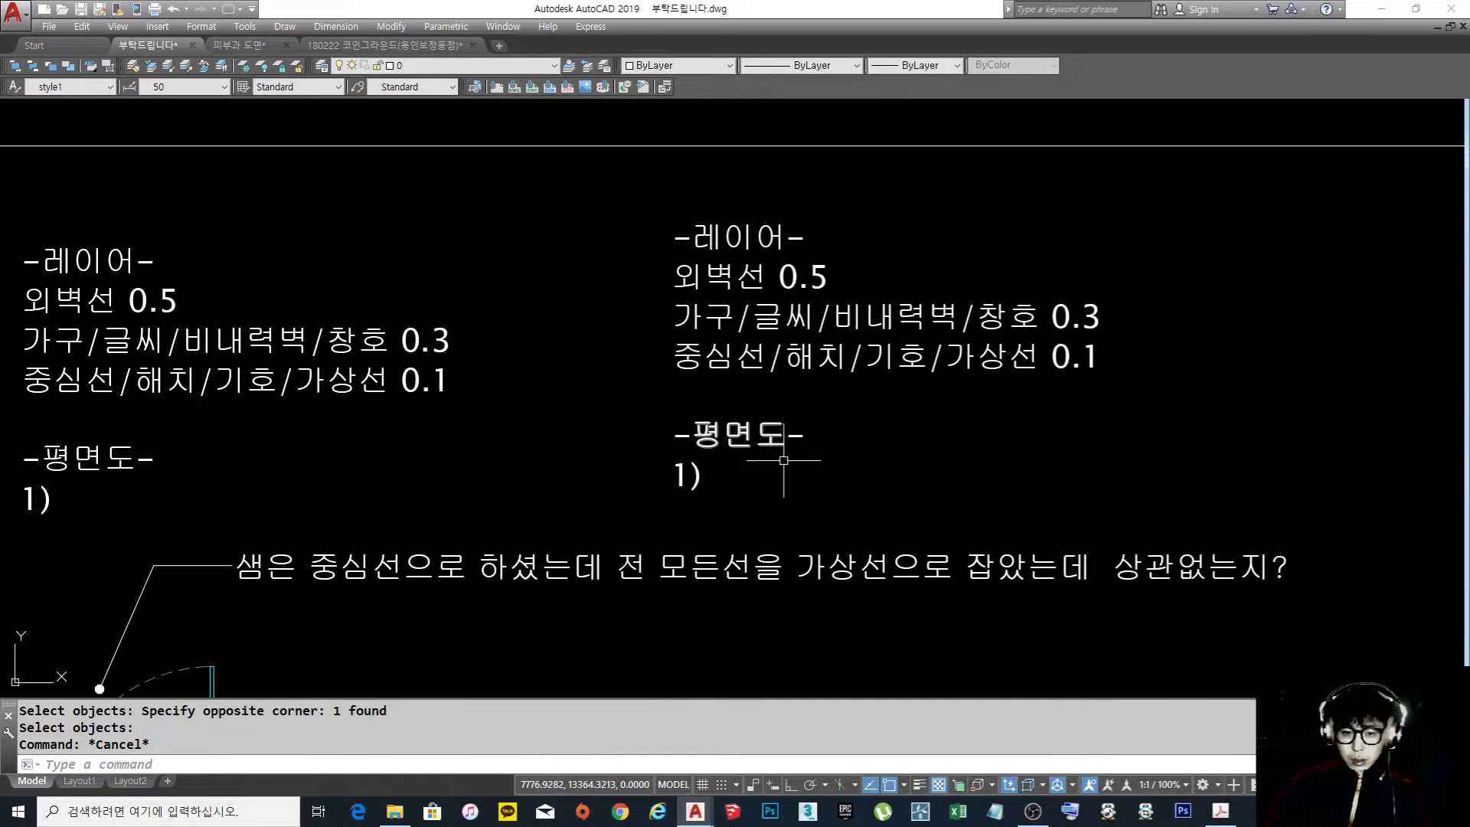
type("e")
left_click(819, 494)
left_click(640, 407)
key("space")
Show the properties of all the copied layer notes and try making the text annotative
middle_click_drag(812, 330, 765, 417)
left_click(922, 553)
left_click(643, 311)
key("ctrl+1")
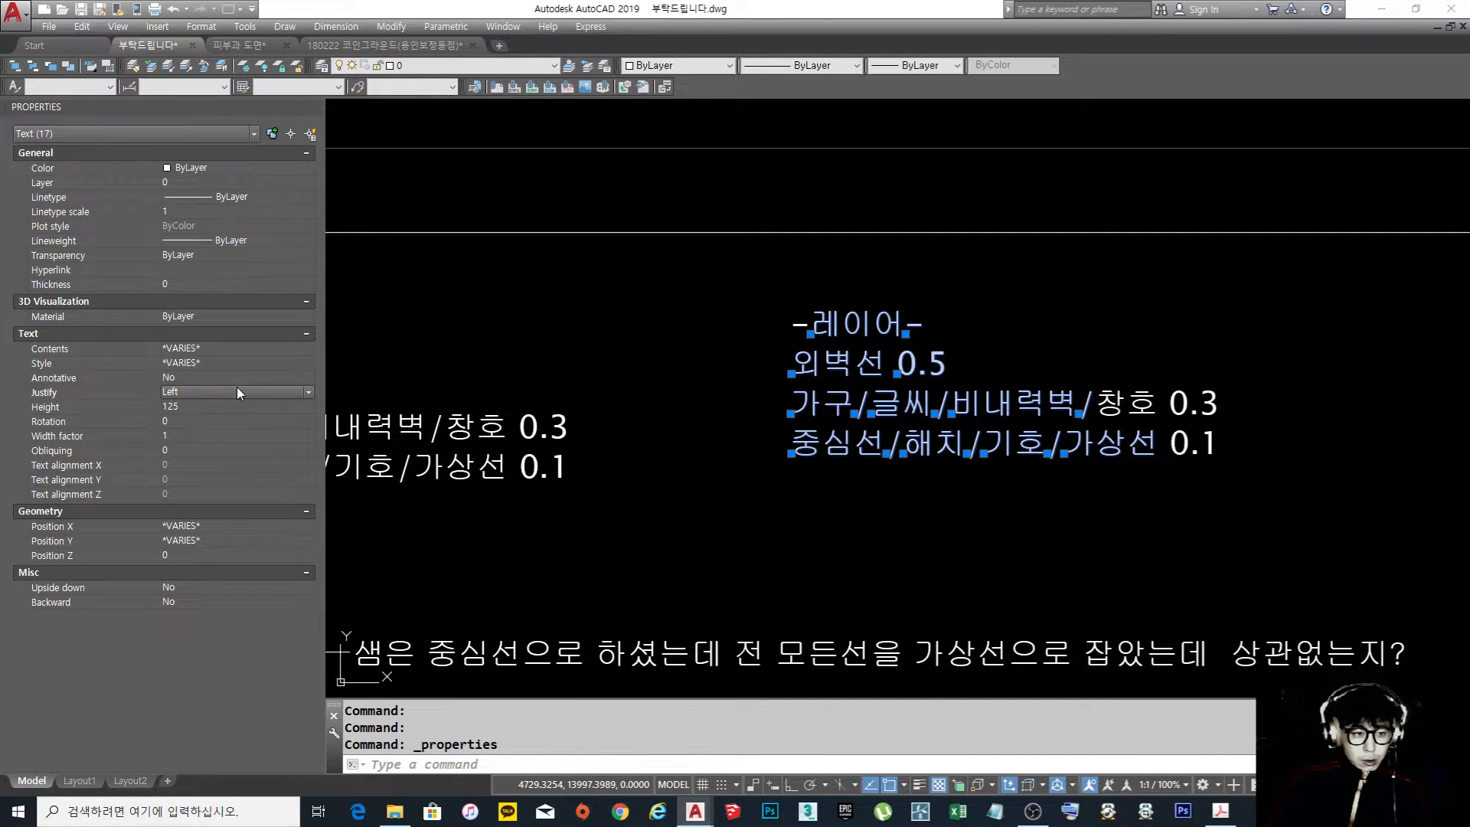
left_click(236, 388)
left_click(237, 375)
left_click(254, 376)
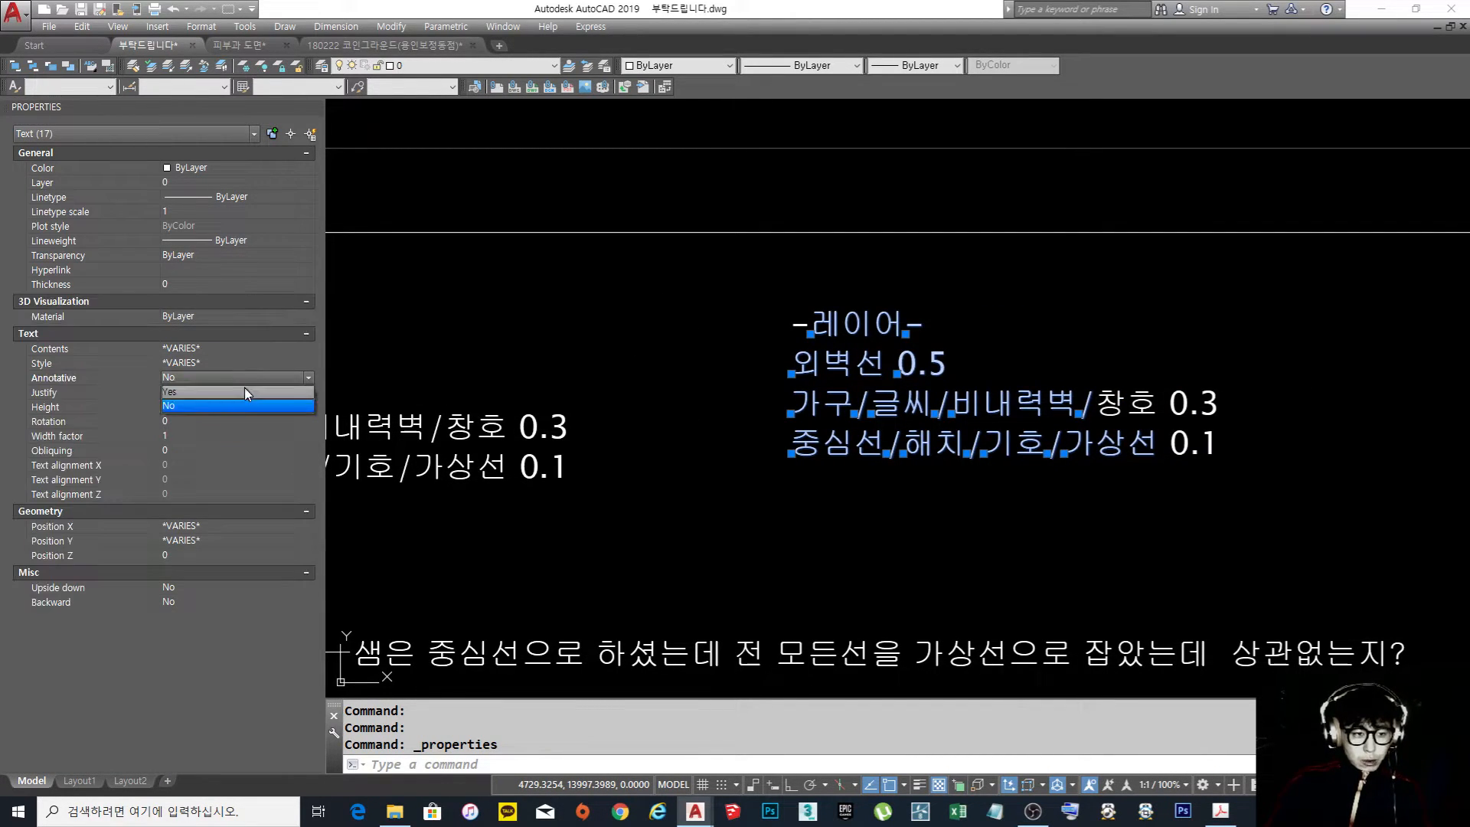
left_click(241, 390)
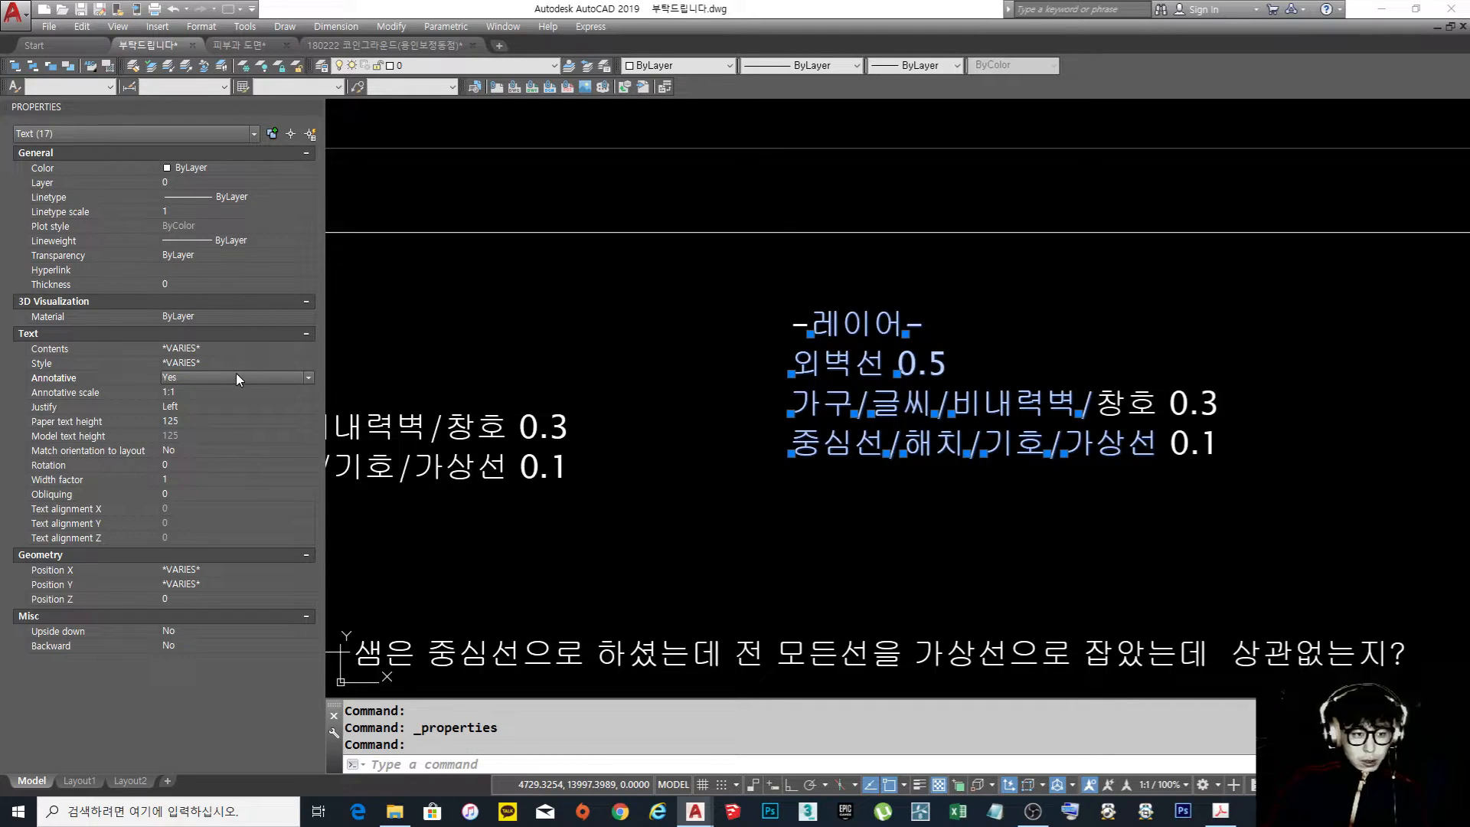
key("Escape")
key("Escape")
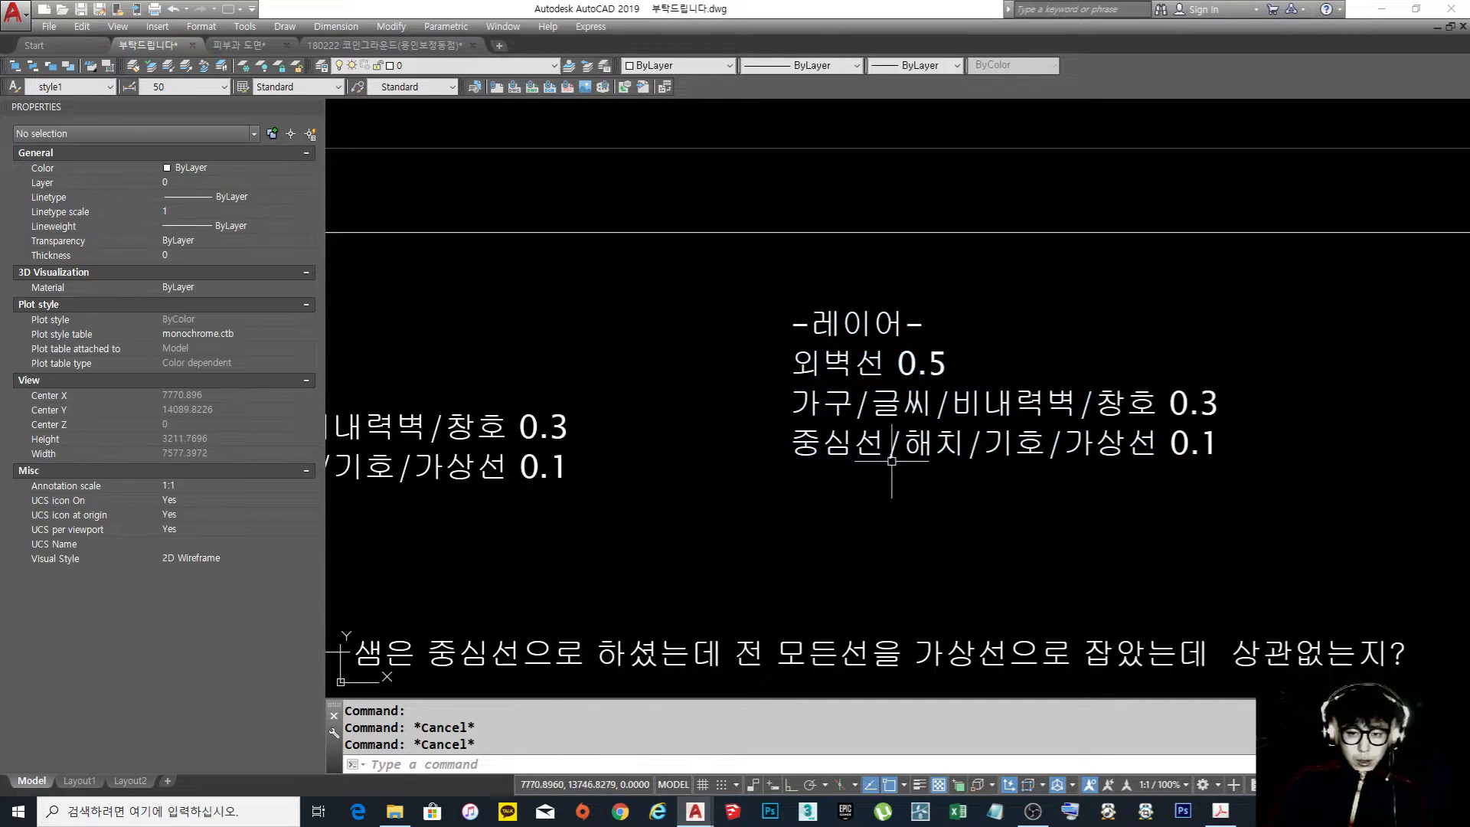
Change the text style of the words at the start of each copied note line to style1
left_click(871, 529)
left_click(768, 271)
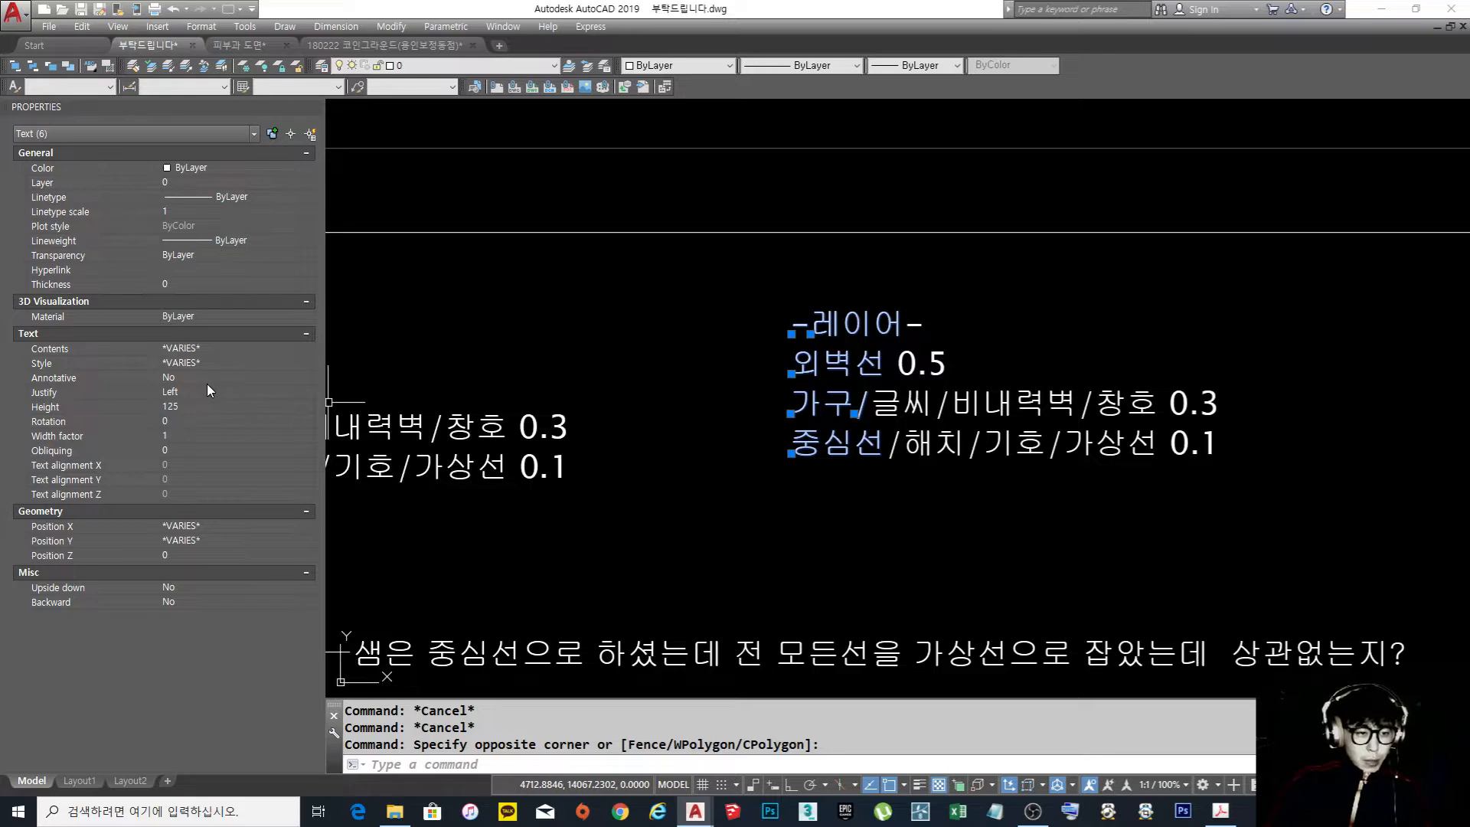
left_click(230, 363)
left_click(233, 419)
key("Escape")
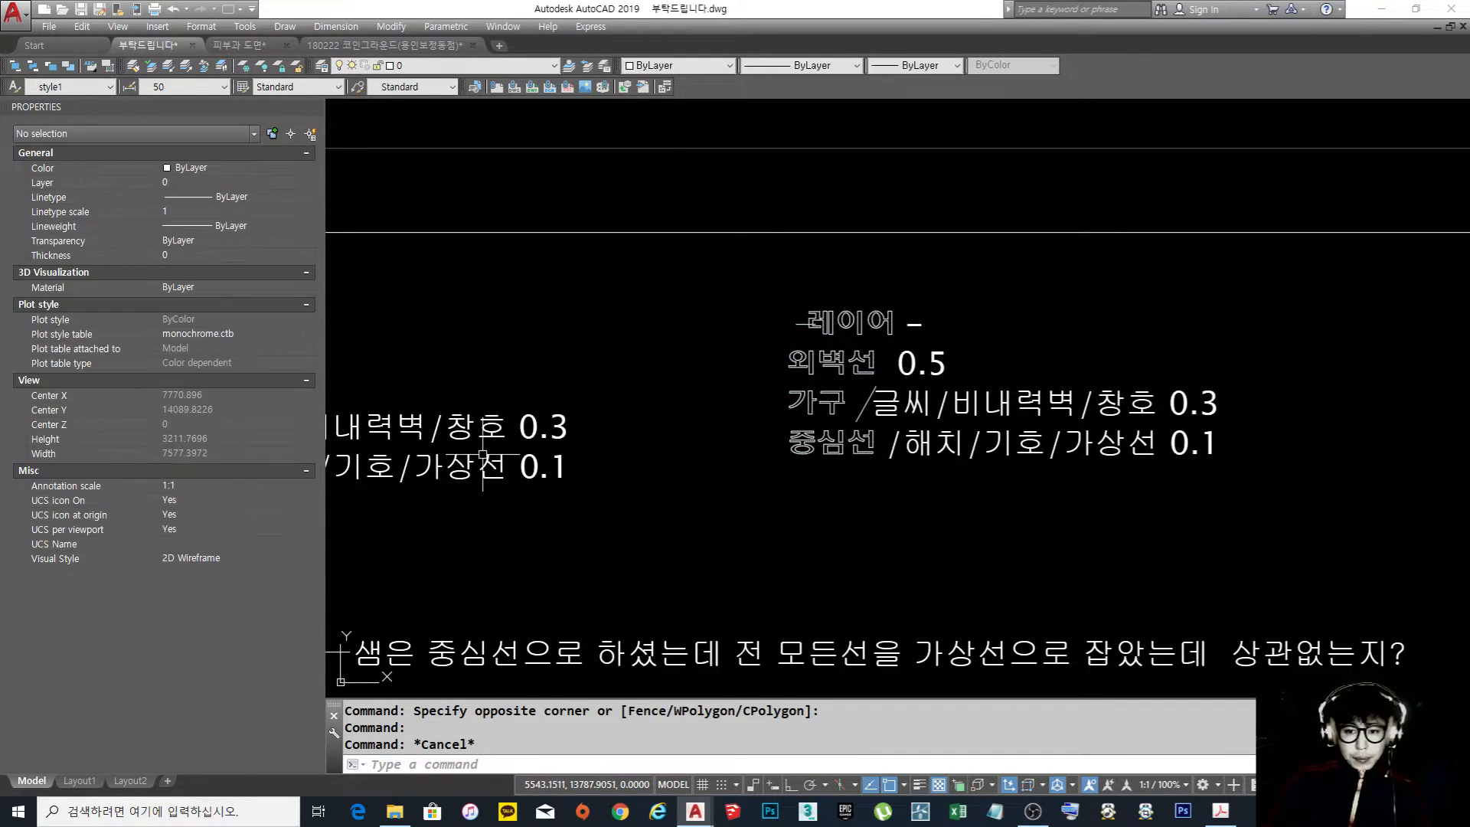
Match the properties of the restyled 외벽선 text onto all the remaining copied layer notes
scroll(800, 409, "up", 3)
type("ma")
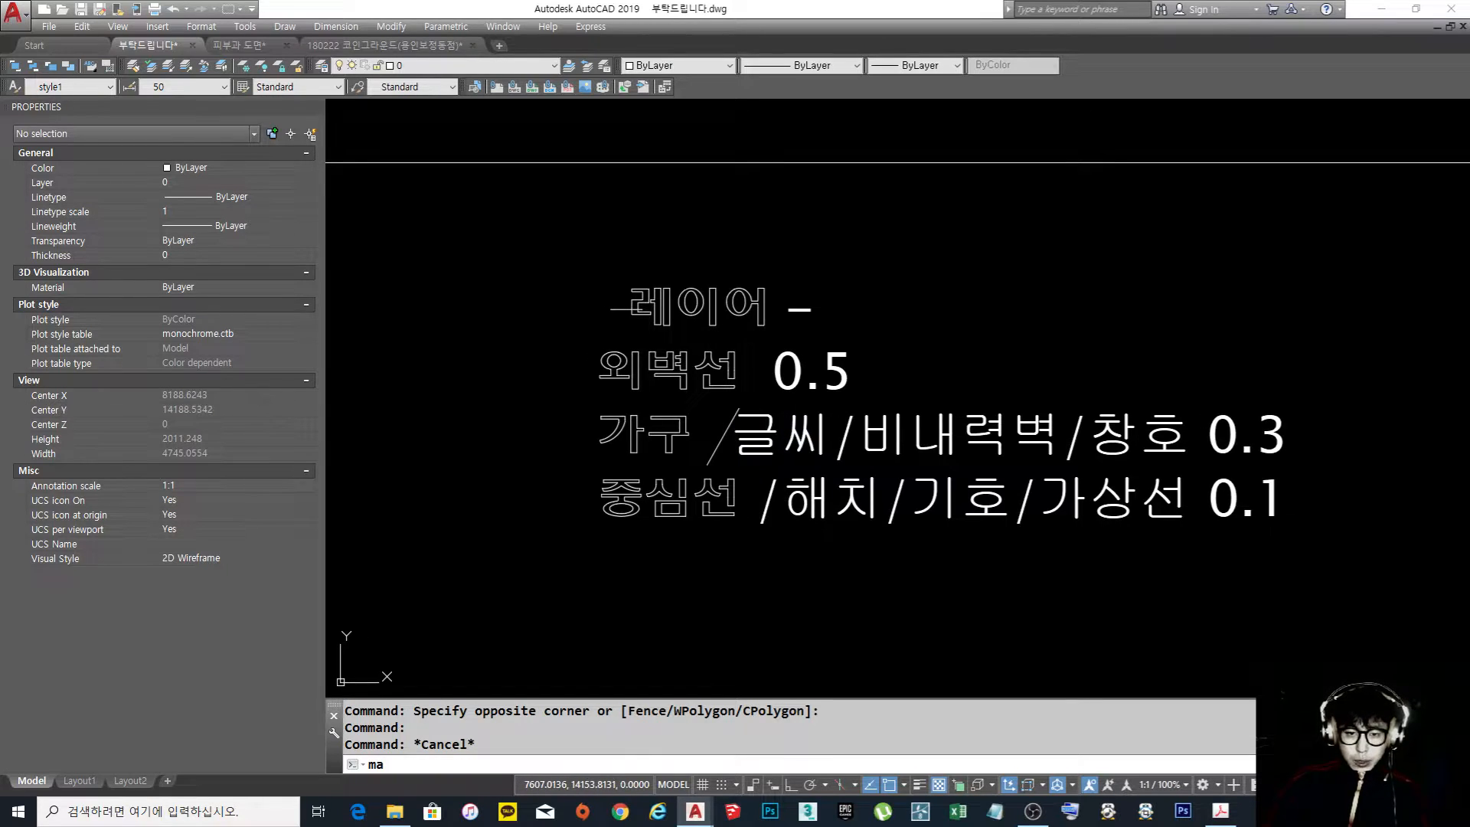
key("Return")
left_click(668, 371)
left_click(1406, 597)
left_click(571, 259)
key("Return")
Select the restyled copy of the layer notes and compare its lettering with the original notes
middle_click_drag(1230, 430, 1021, 400)
scroll(1022, 400, "up", 2)
scroll(1102, 401, "down", 3)
left_click(1248, 528)
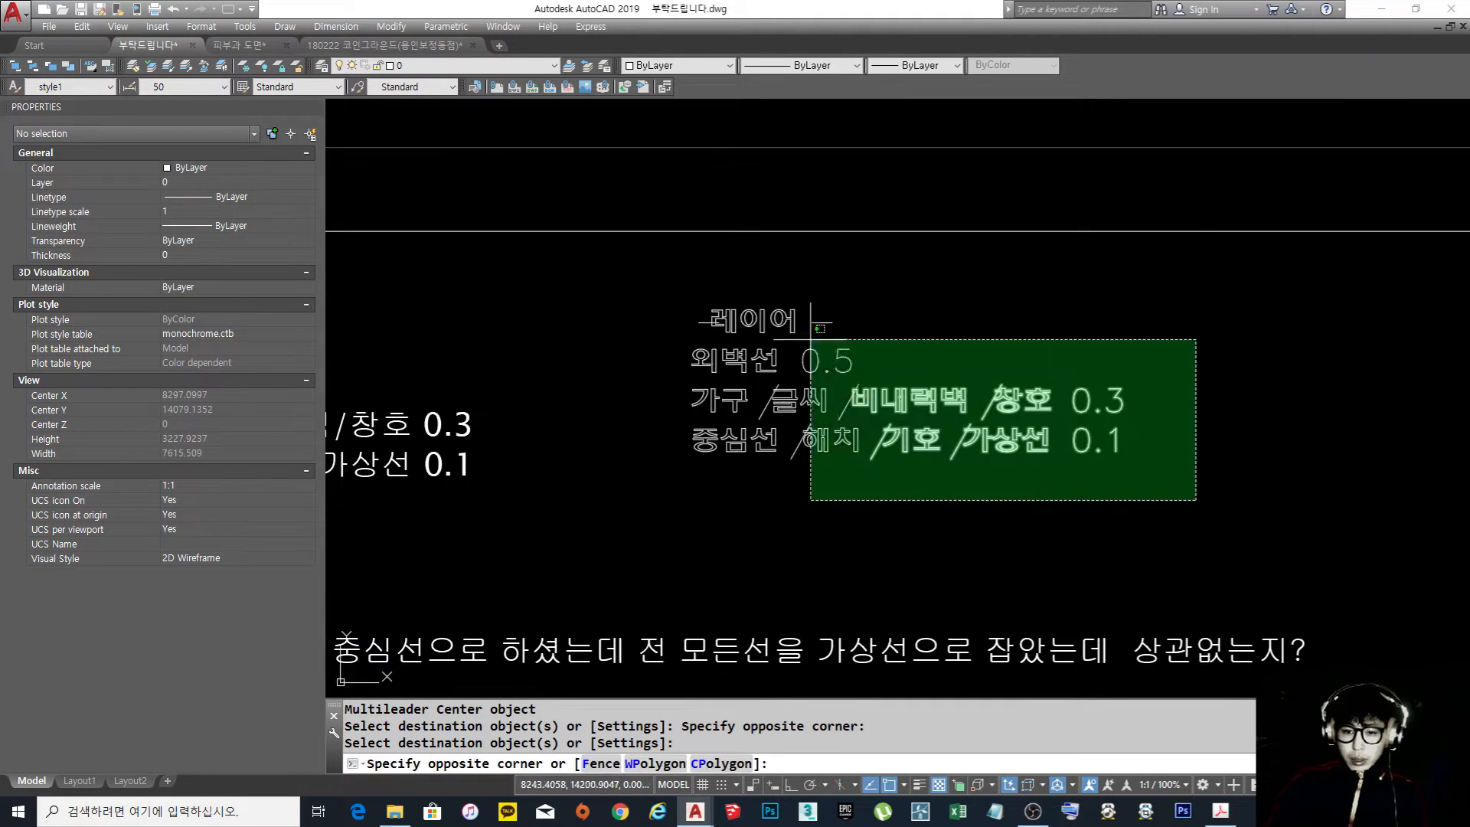
left_click(670, 277)
scroll(738, 370, "up", 3)
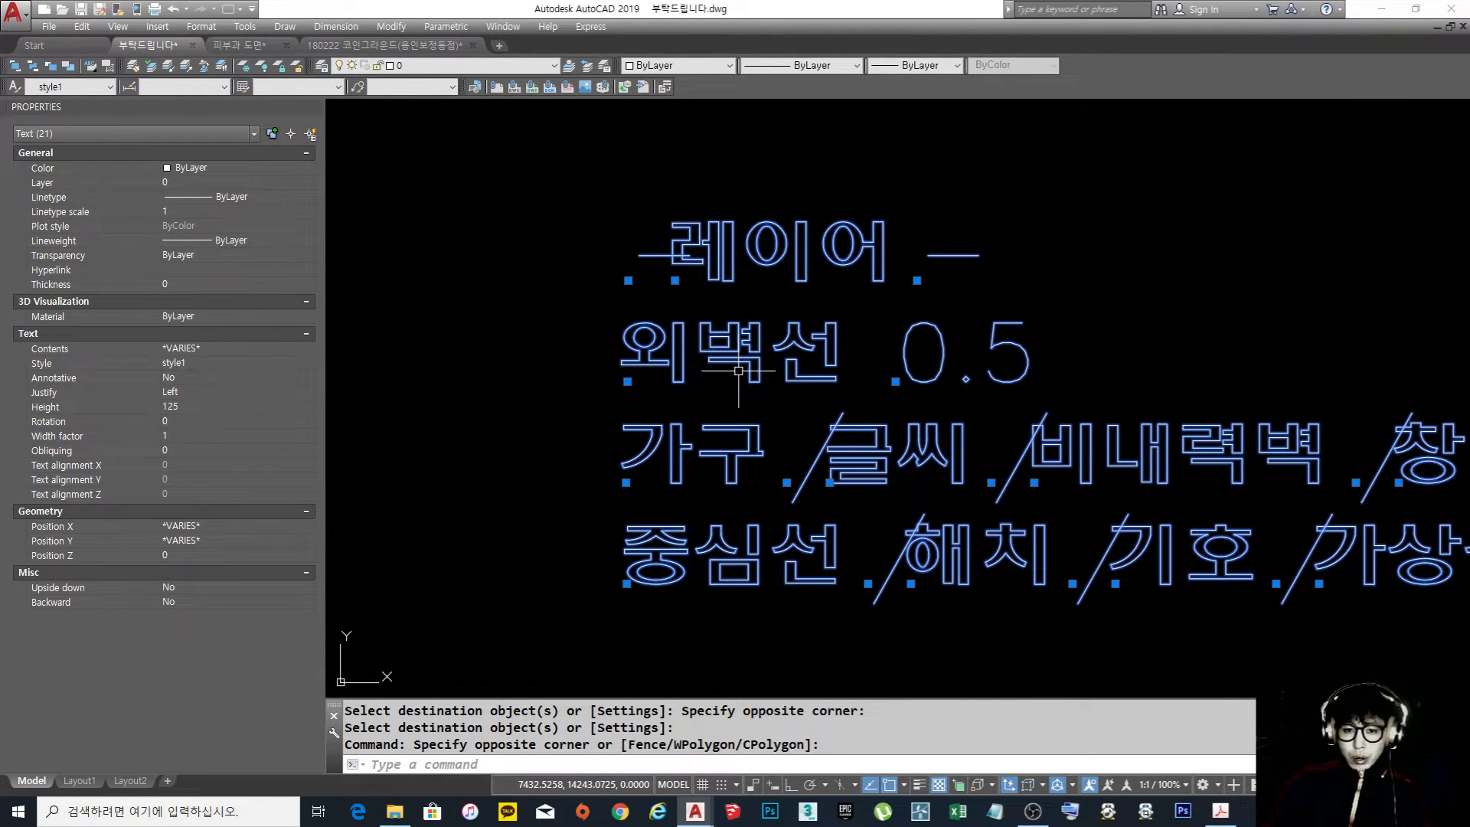
scroll(802, 326, "down", 5)
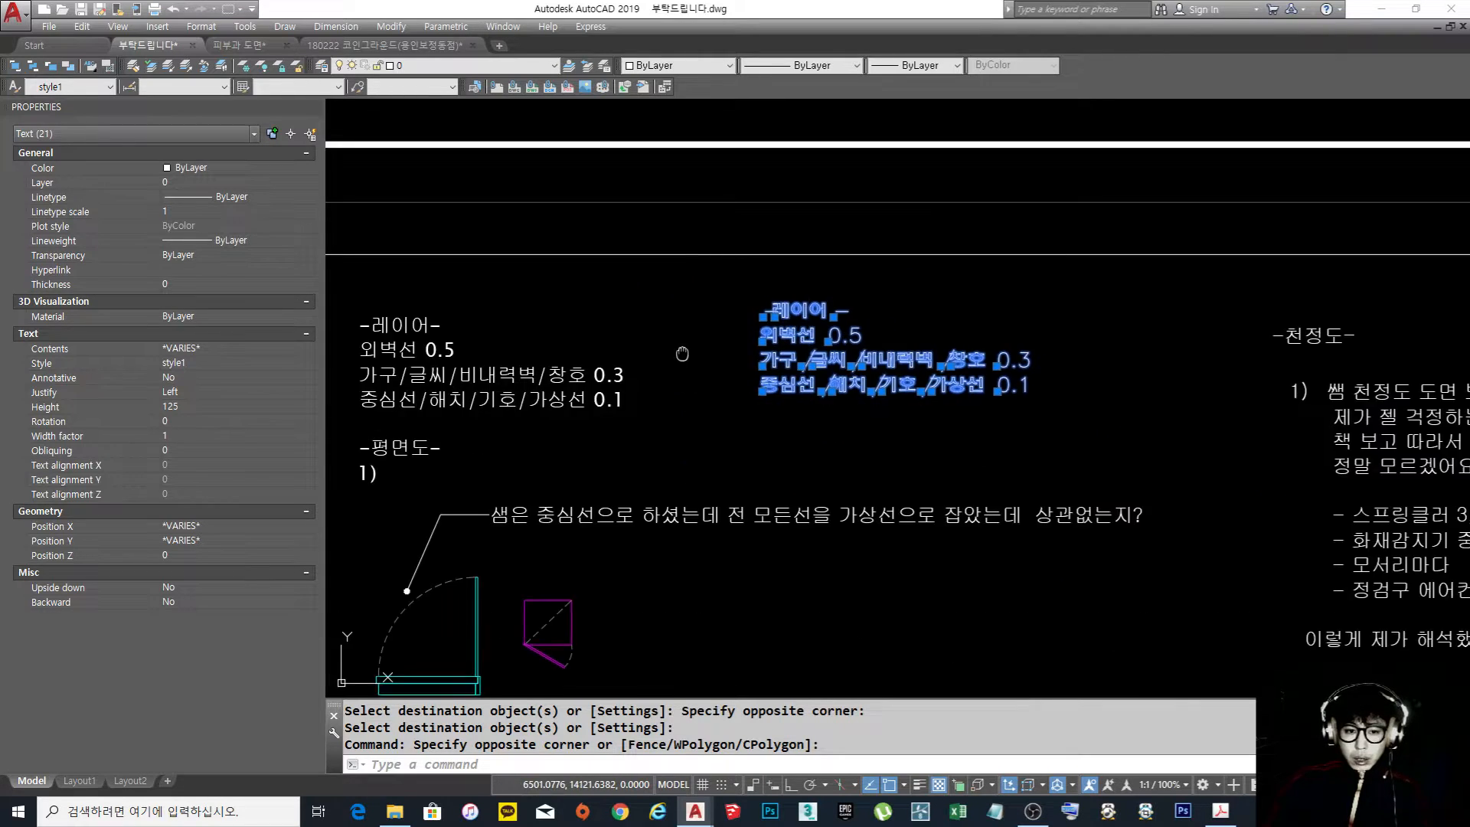
scroll(801, 386, "up", 5)
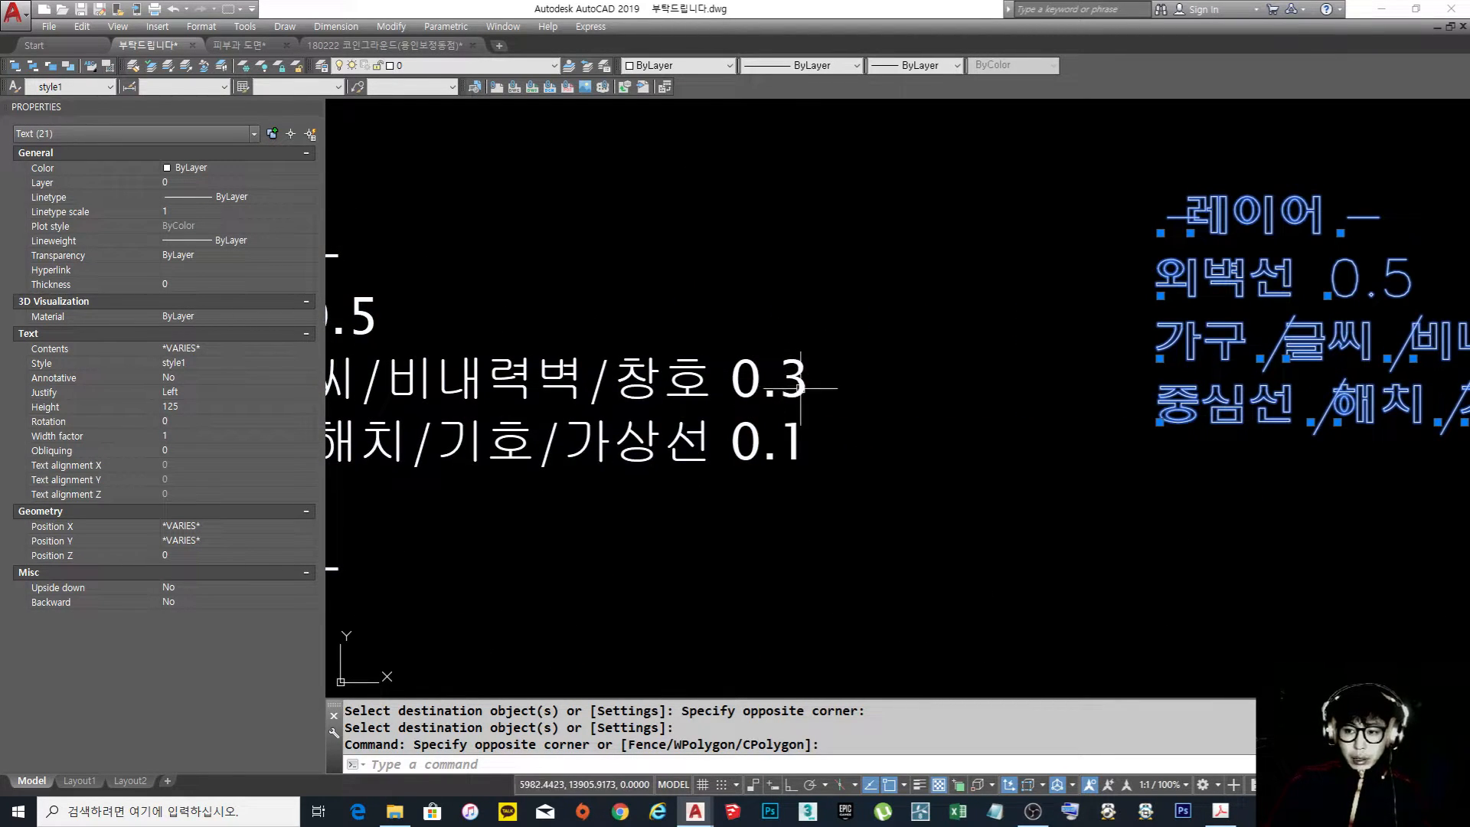
key("Escape")
Examine how both versions of the layer notes read beside the other questions, close up and across the whole sheet
scroll(788, 380, "down", 5)
scroll(872, 398, "up", 2)
middle_click_drag(977, 401, 897, 347)
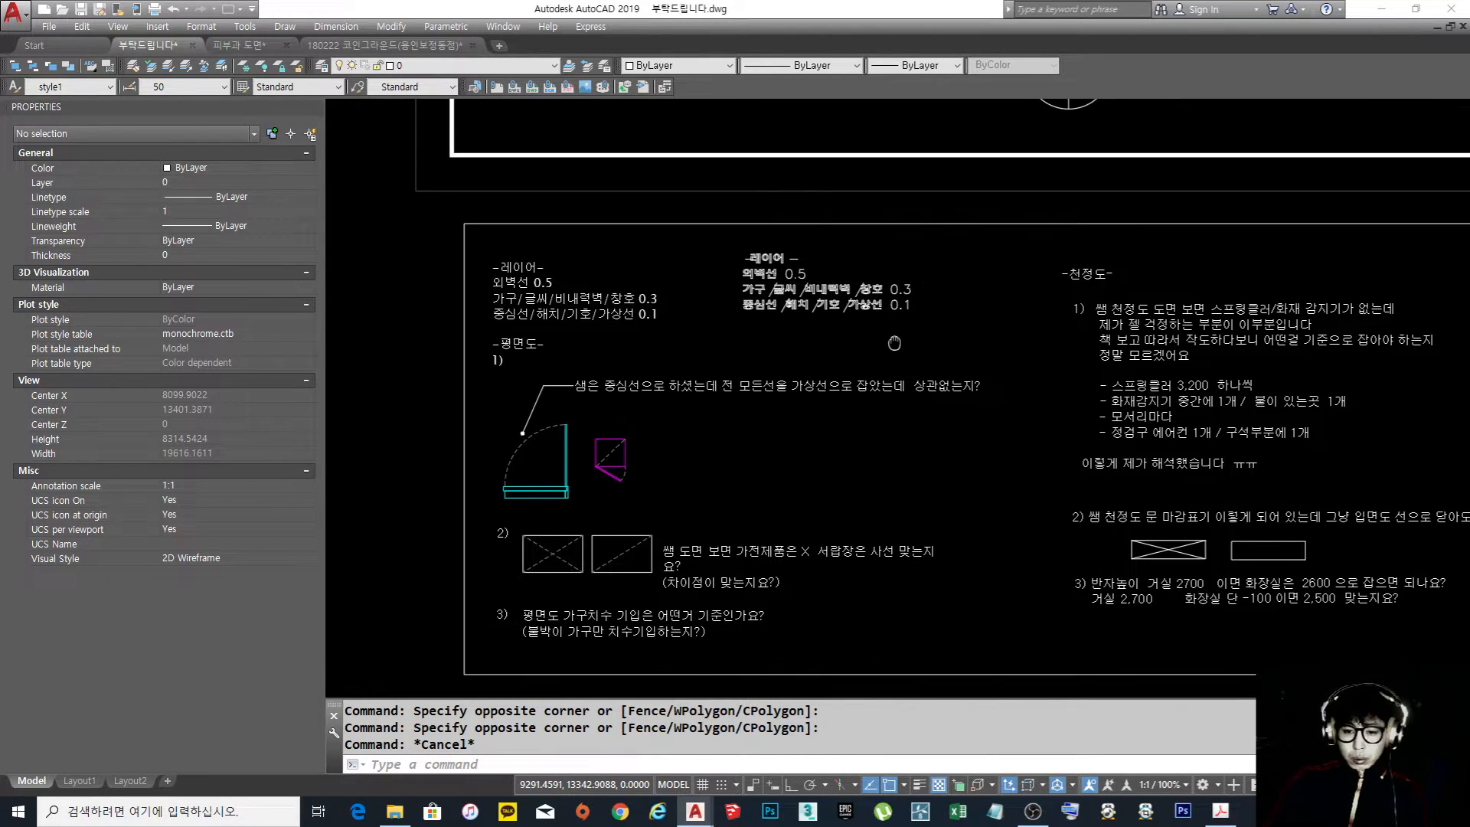
scroll(770, 307, "up", 4)
scroll(806, 300, "up", 2)
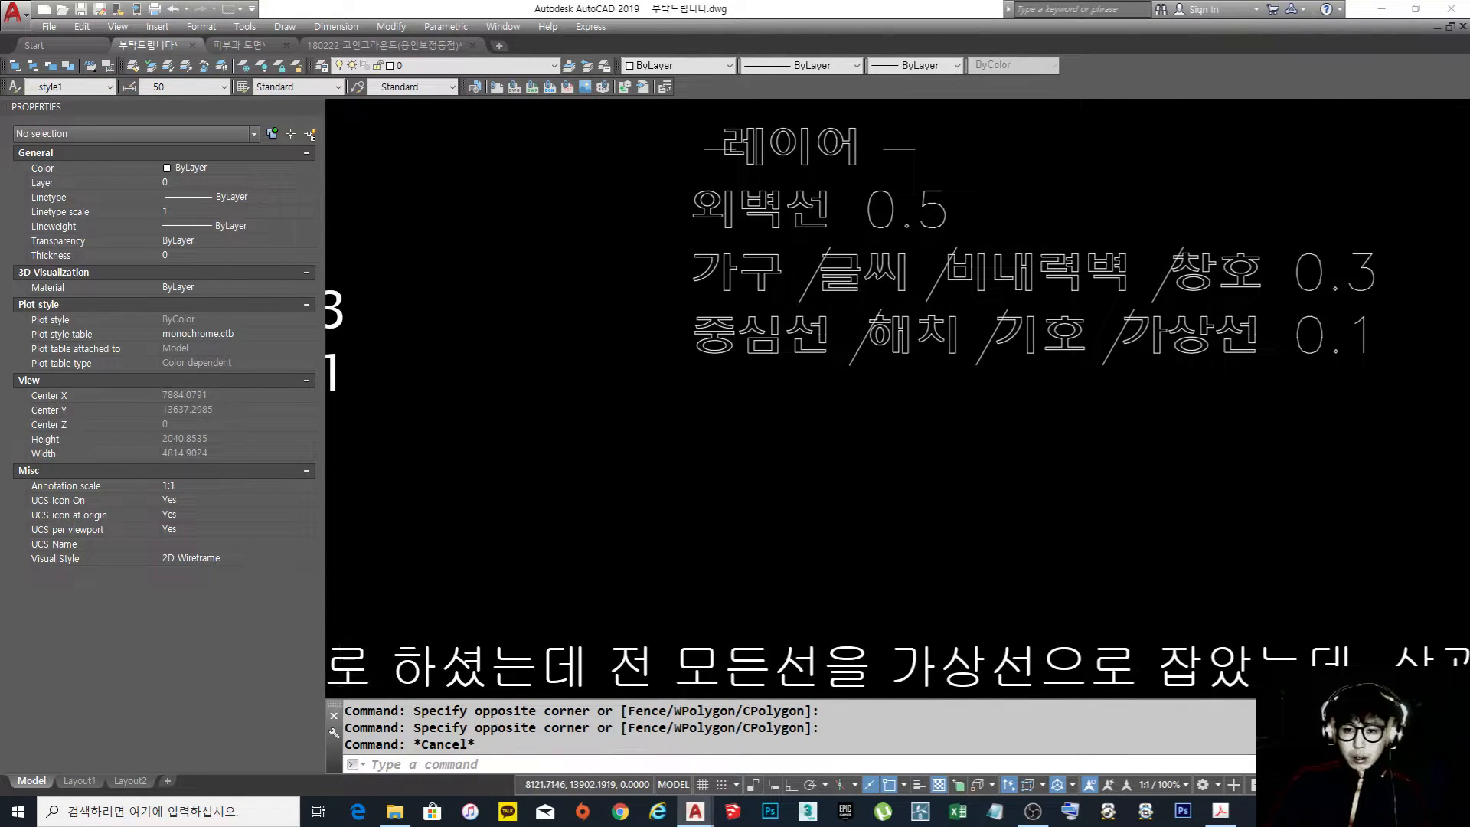
scroll(972, 333, "down", 4)
middle_click_drag(788, 411, 791, 357)
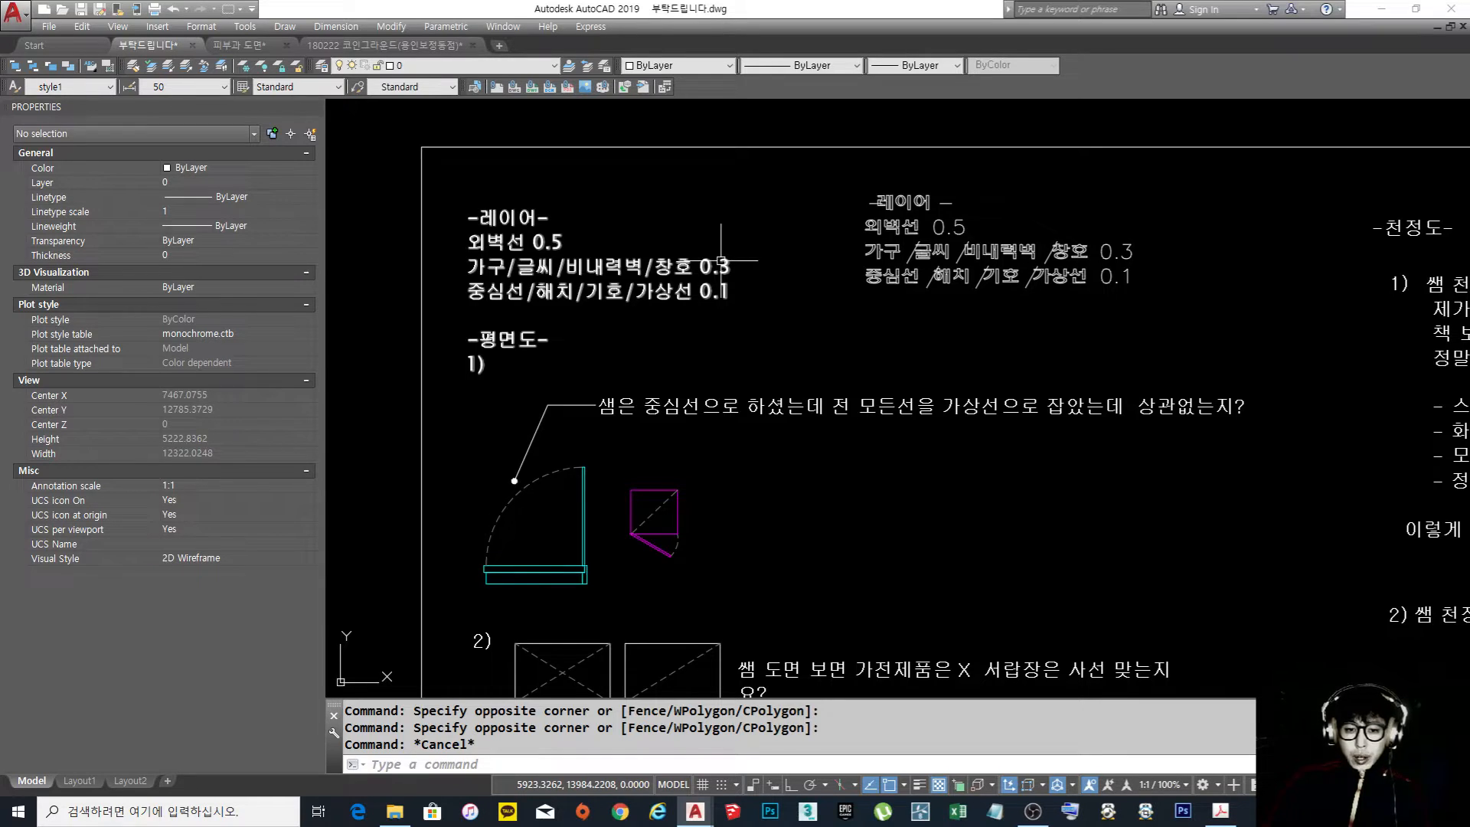
scroll(825, 358, "down", 5)
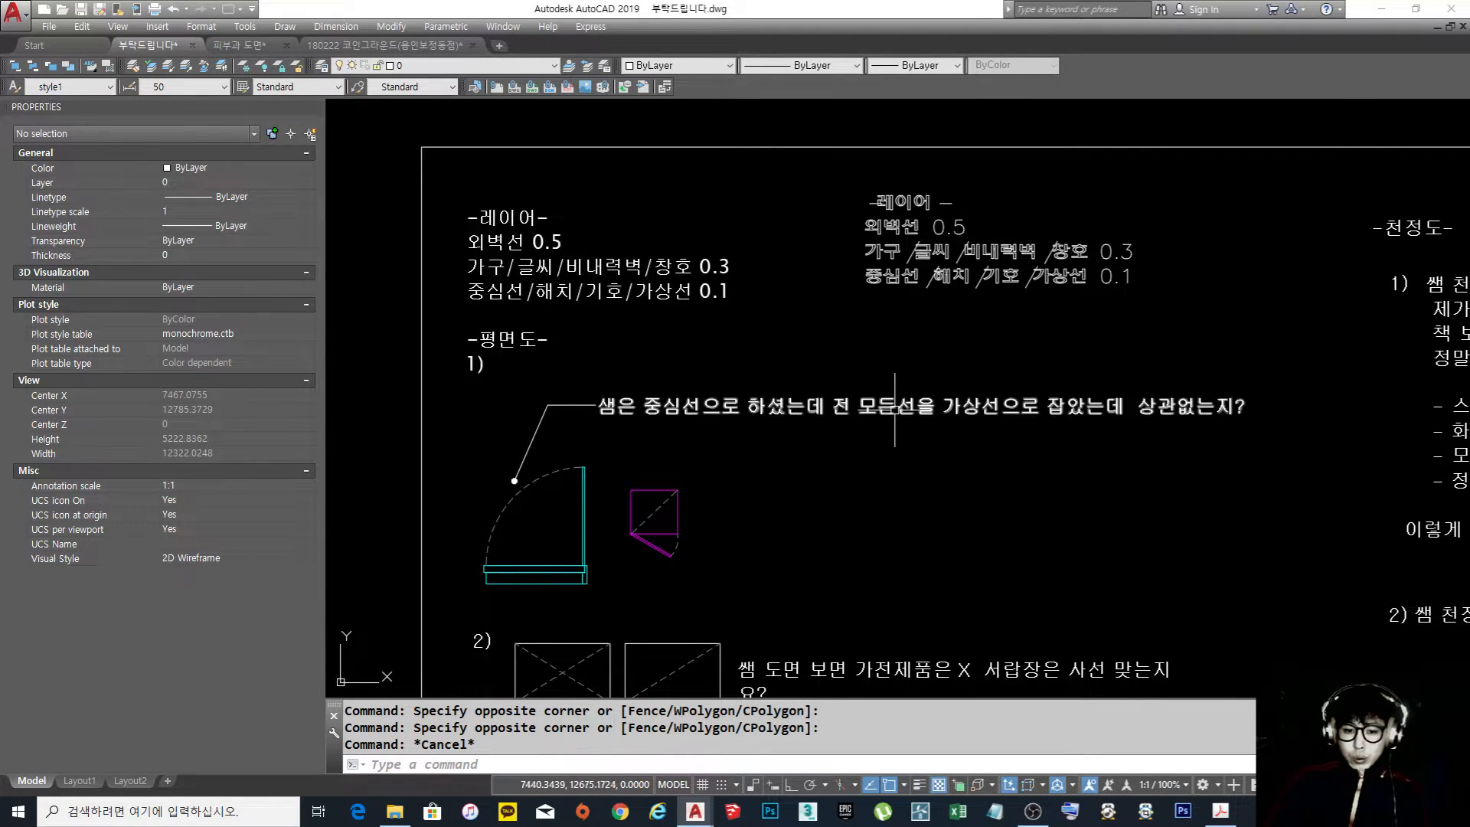
scroll(824, 358, "up", 3)
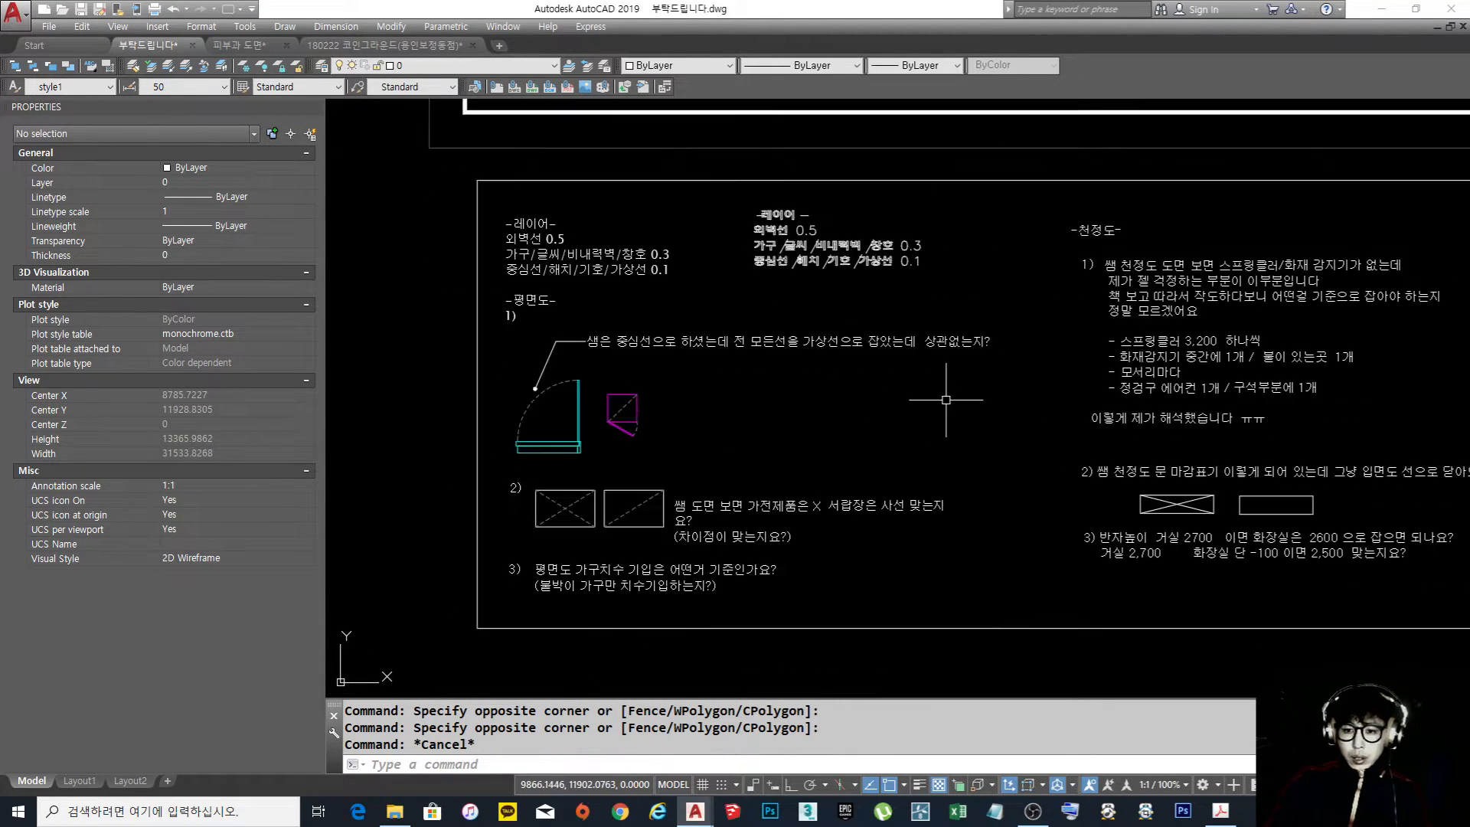
scroll(808, 402, "down", 1)
middle_click_drag(807, 402, 808, 408)
scroll(610, 251, "up", 4)
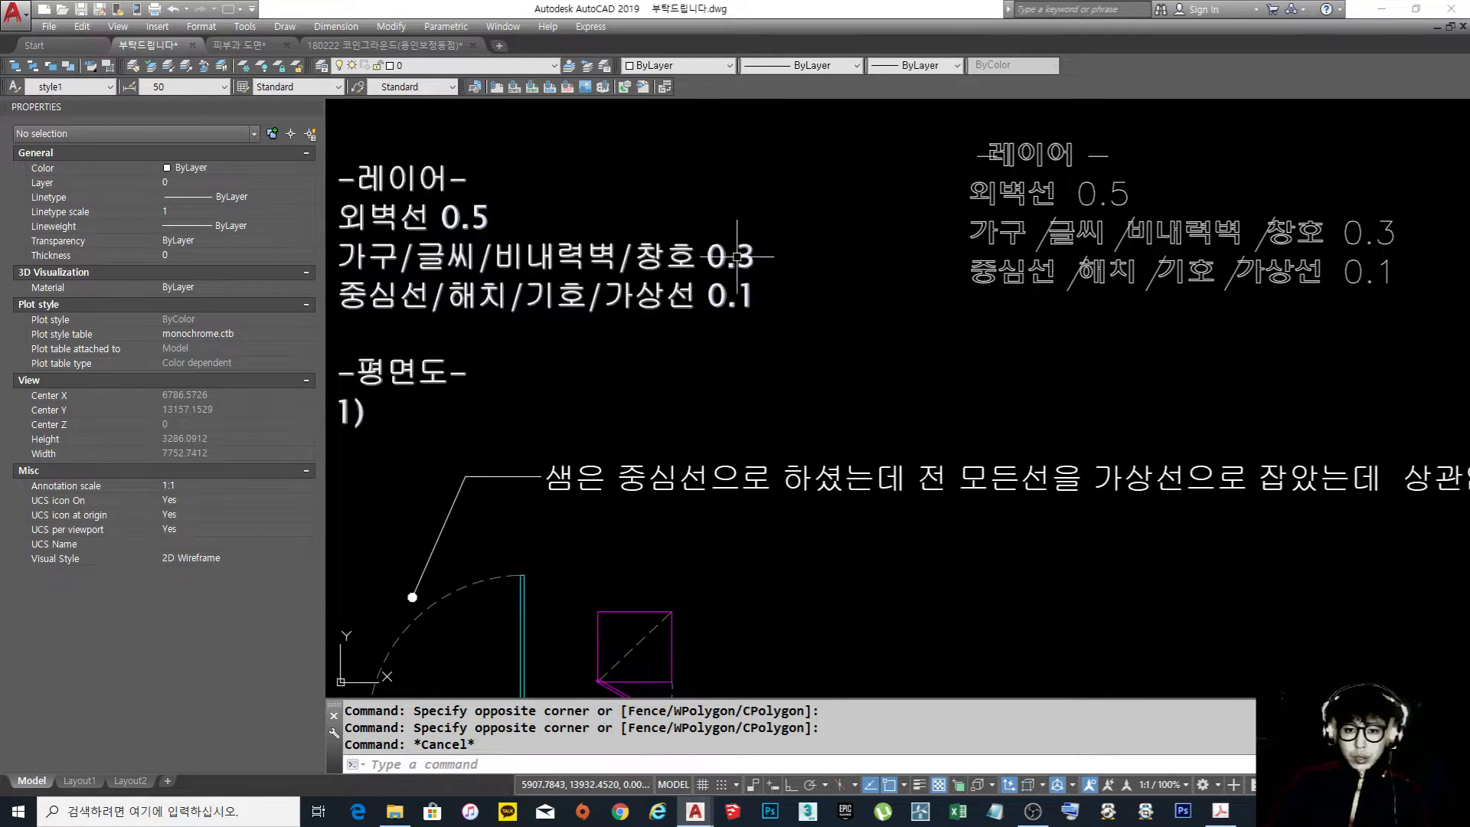
Erase the restyled copy of the layer notes to the right of the original
scroll(637, 389, "down", 2)
type("e")
key("Return")
left_click(1128, 361)
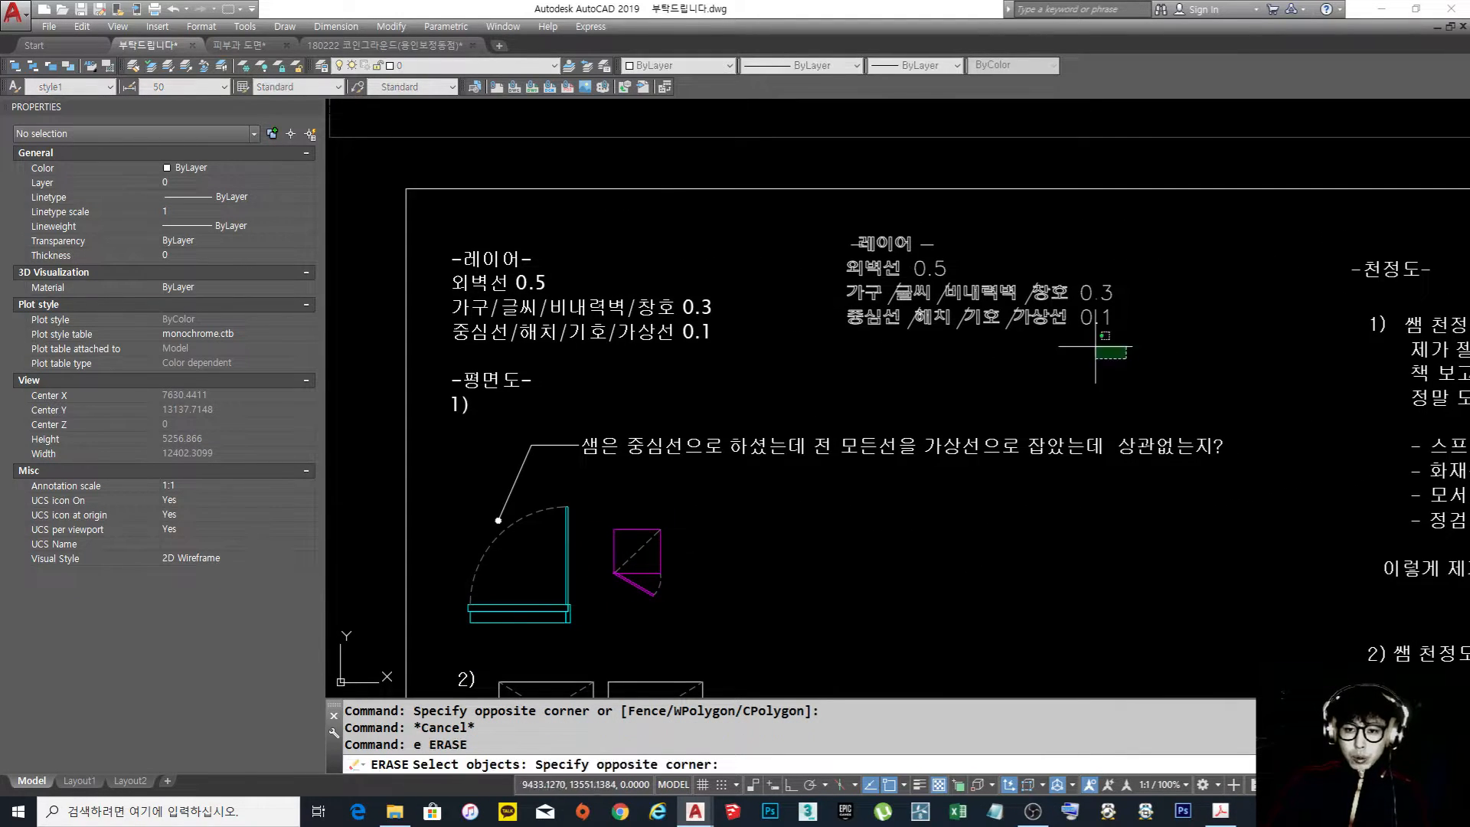
key("Escape")
key("Escape")
type("e")
key("Return")
left_click(1180, 376)
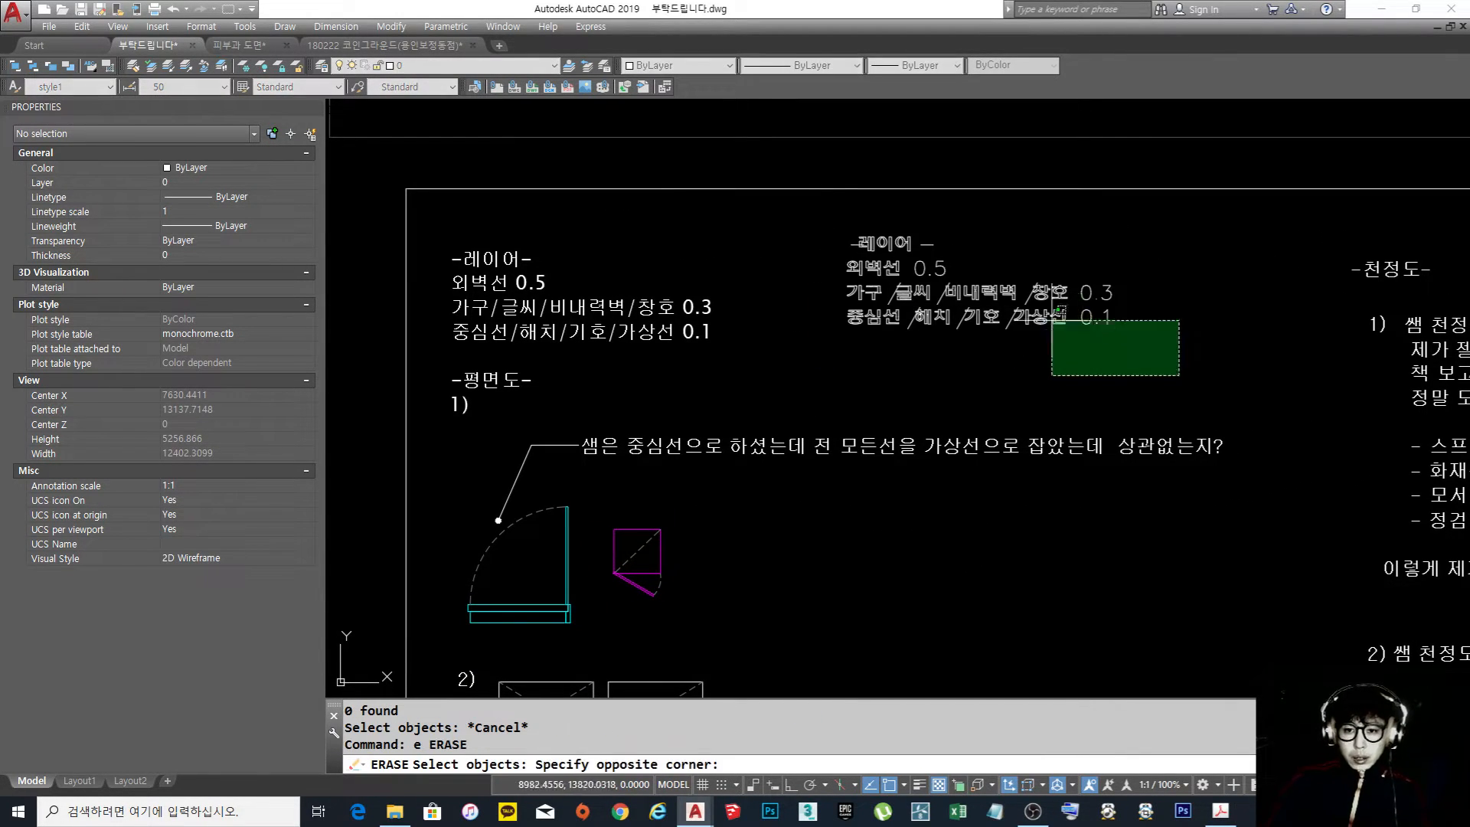
left_click(808, 224)
key("Return")
Examine the door swing symbols under the first floor plan question about centre lines and hidden lines
middle_click_drag(812, 438, 805, 322)
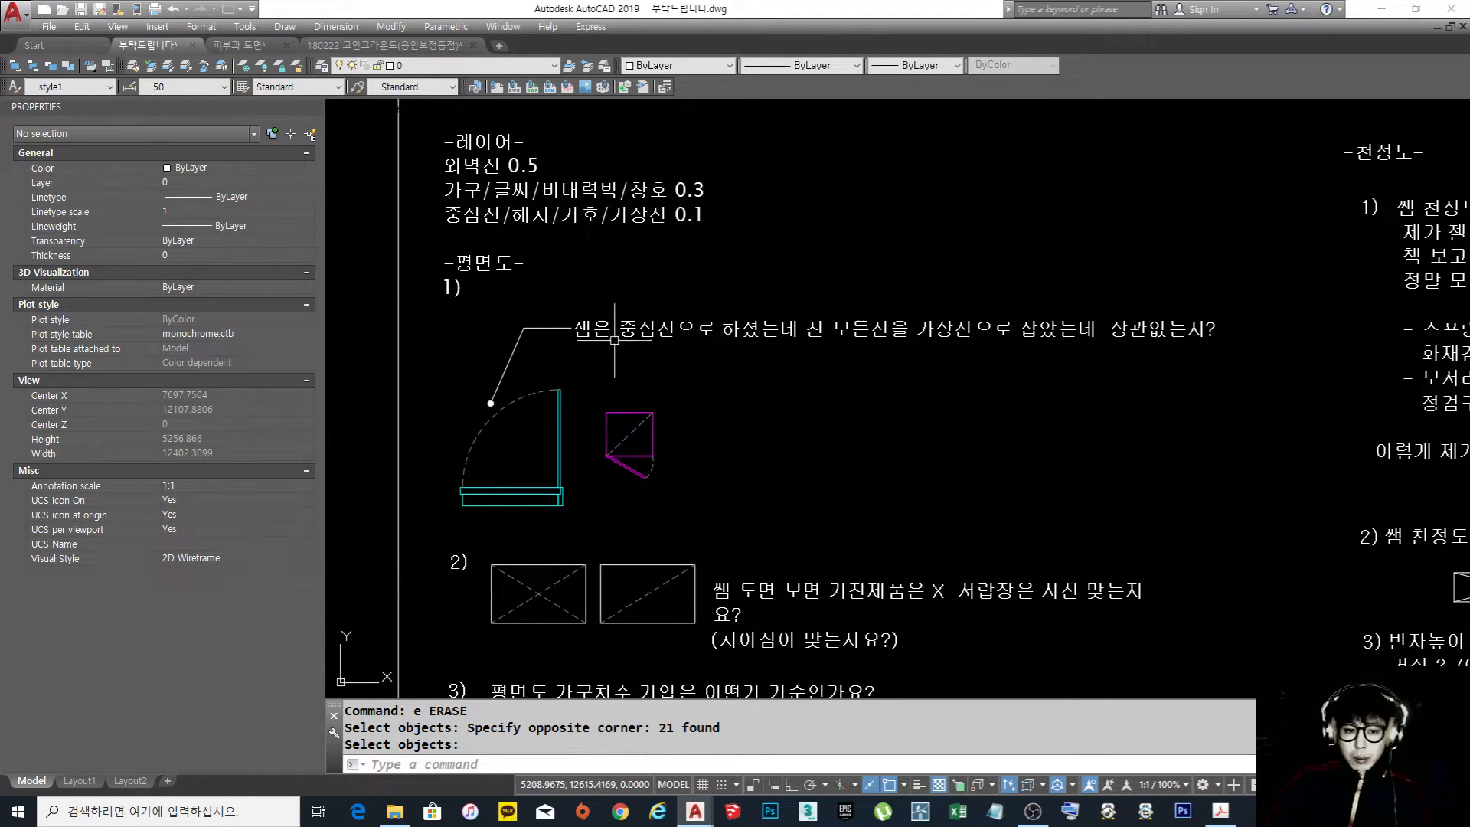
mouse_move(611, 442)
middle_mouse_down()
mouse_move(652, 417)
mouse_move(521, 448)
middle_mouse_up()
scroll(569, 411, "up", 2)
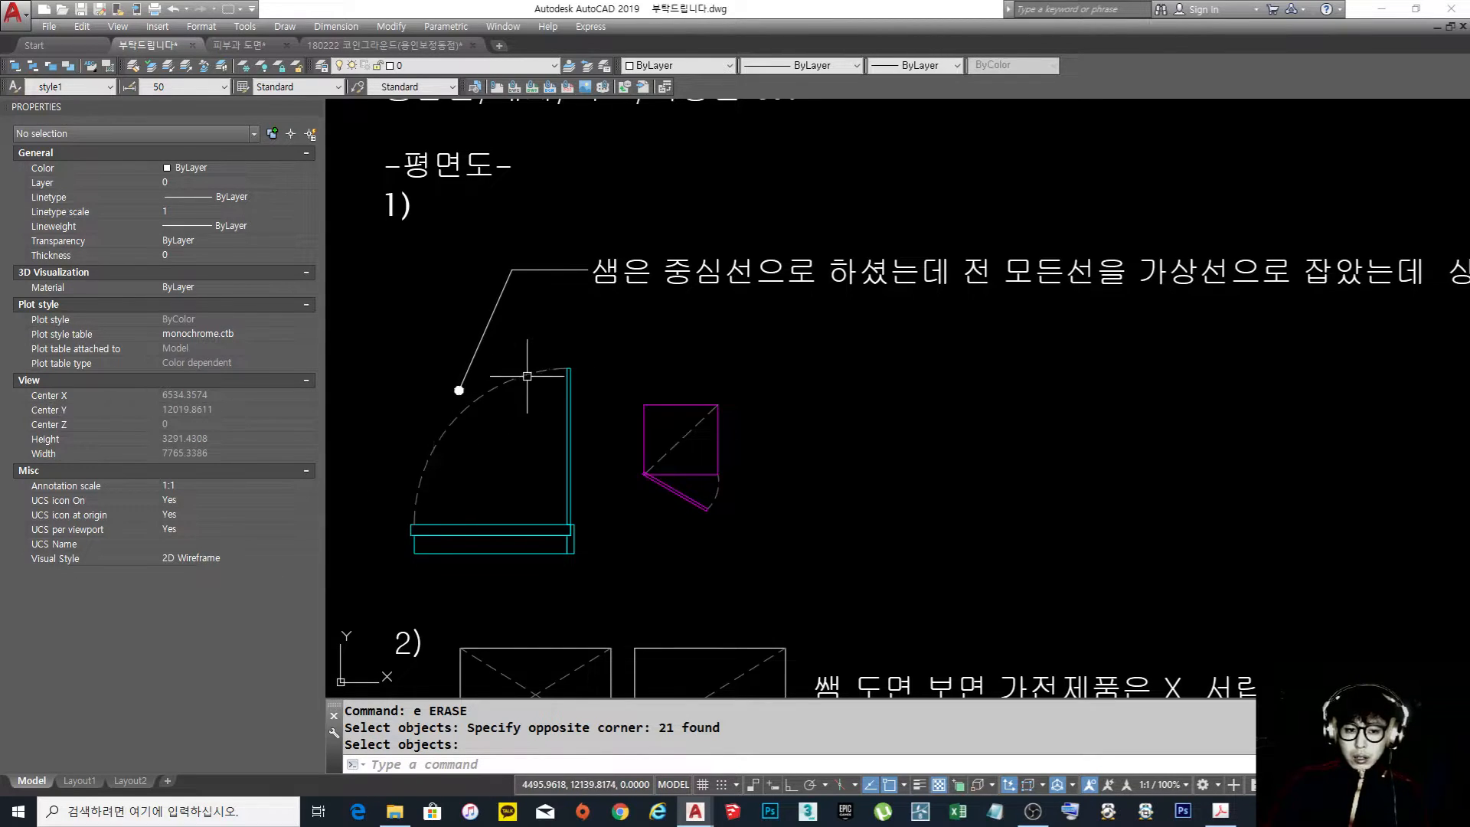
Inspect the layer and linetype of the dashed diagonal and swing arc in the magenta cabinet symbol under the first floor plan question
scroll(612, 380, "down", 2)
scroll(612, 453, "up", 2)
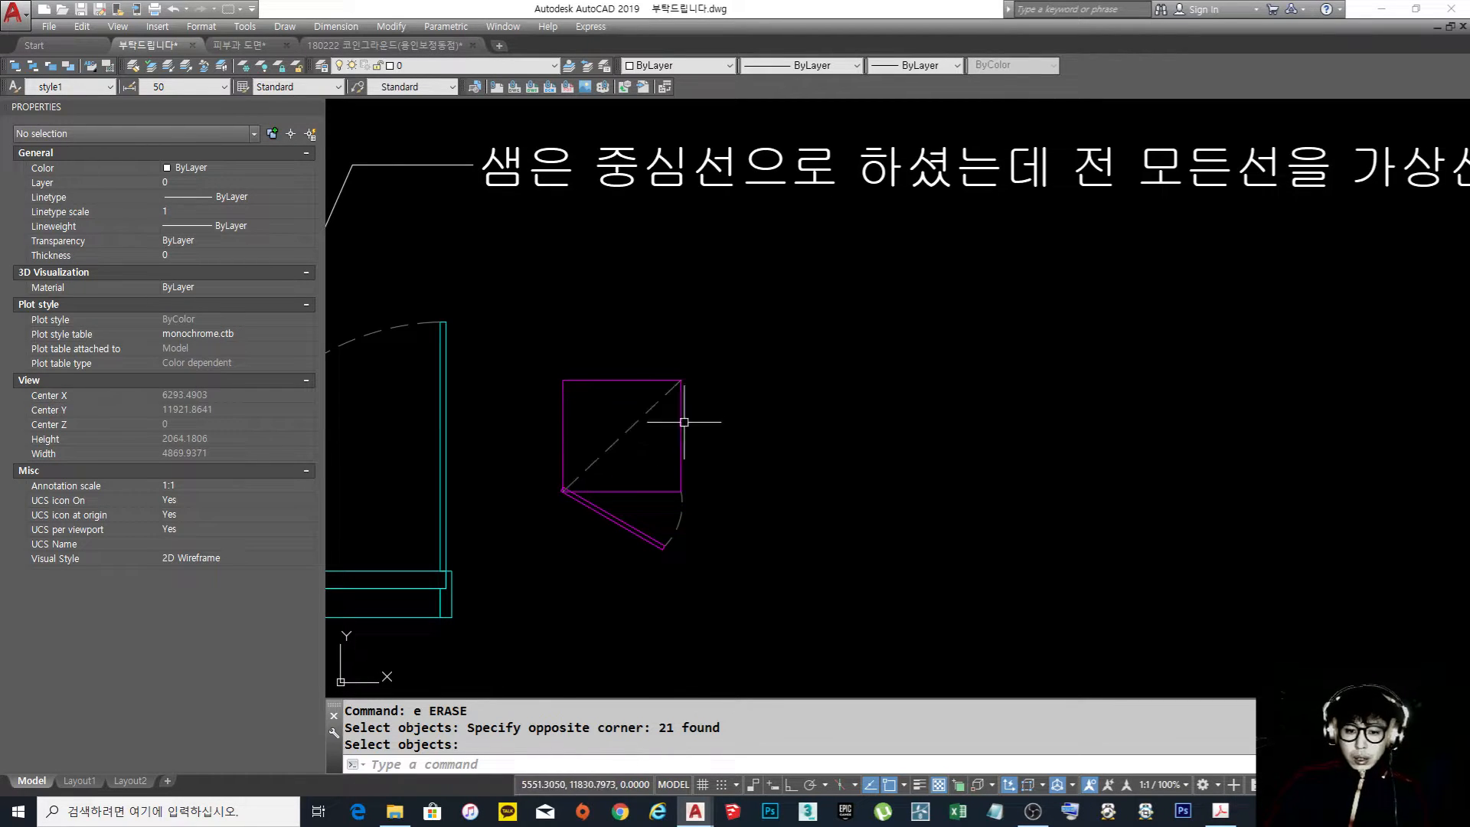
middle_click_drag(678, 429, 800, 417)
left_click(728, 408)
left_click(746, 411)
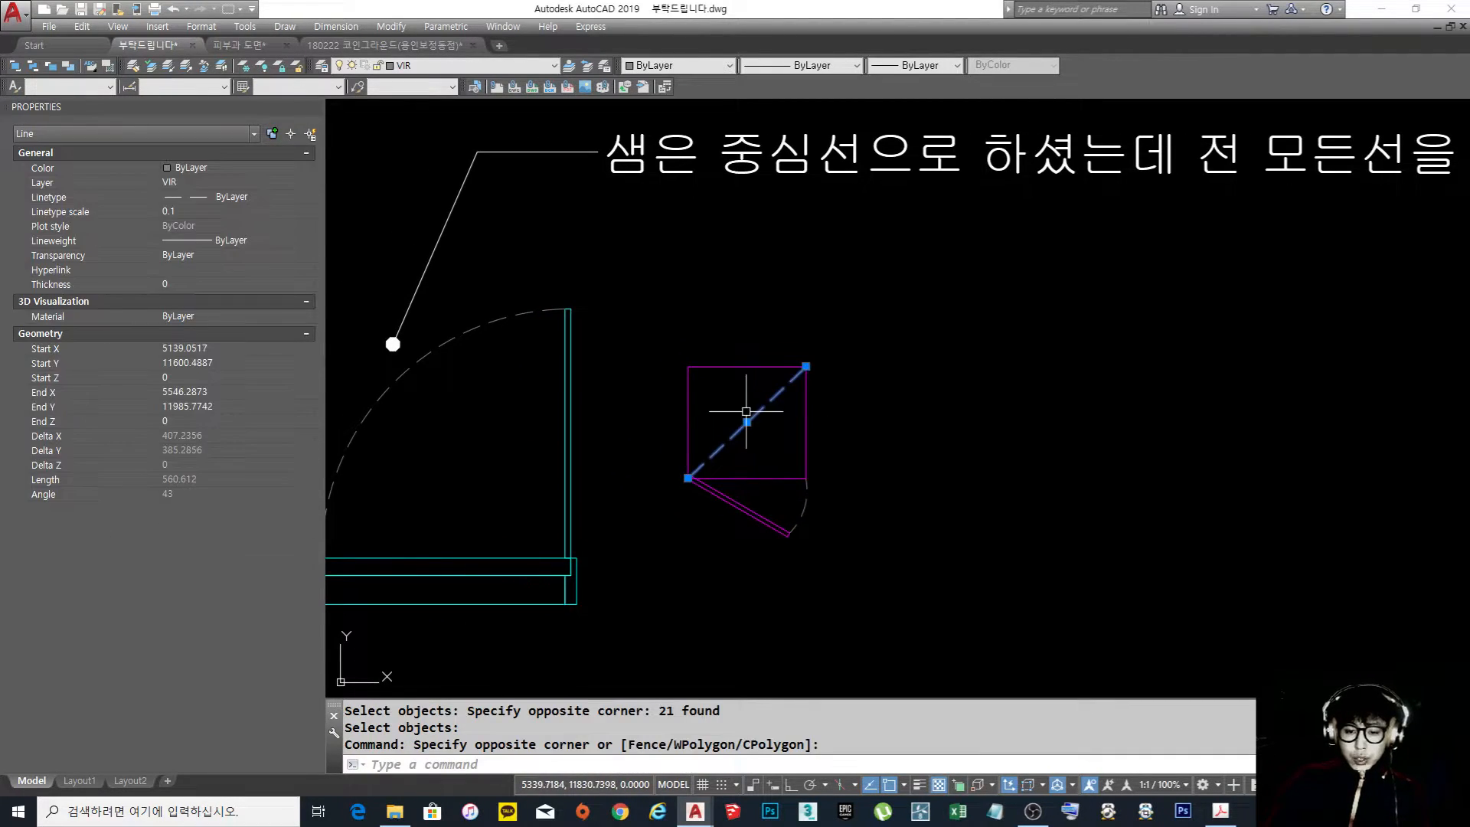
key("Escape")
left_click(821, 511)
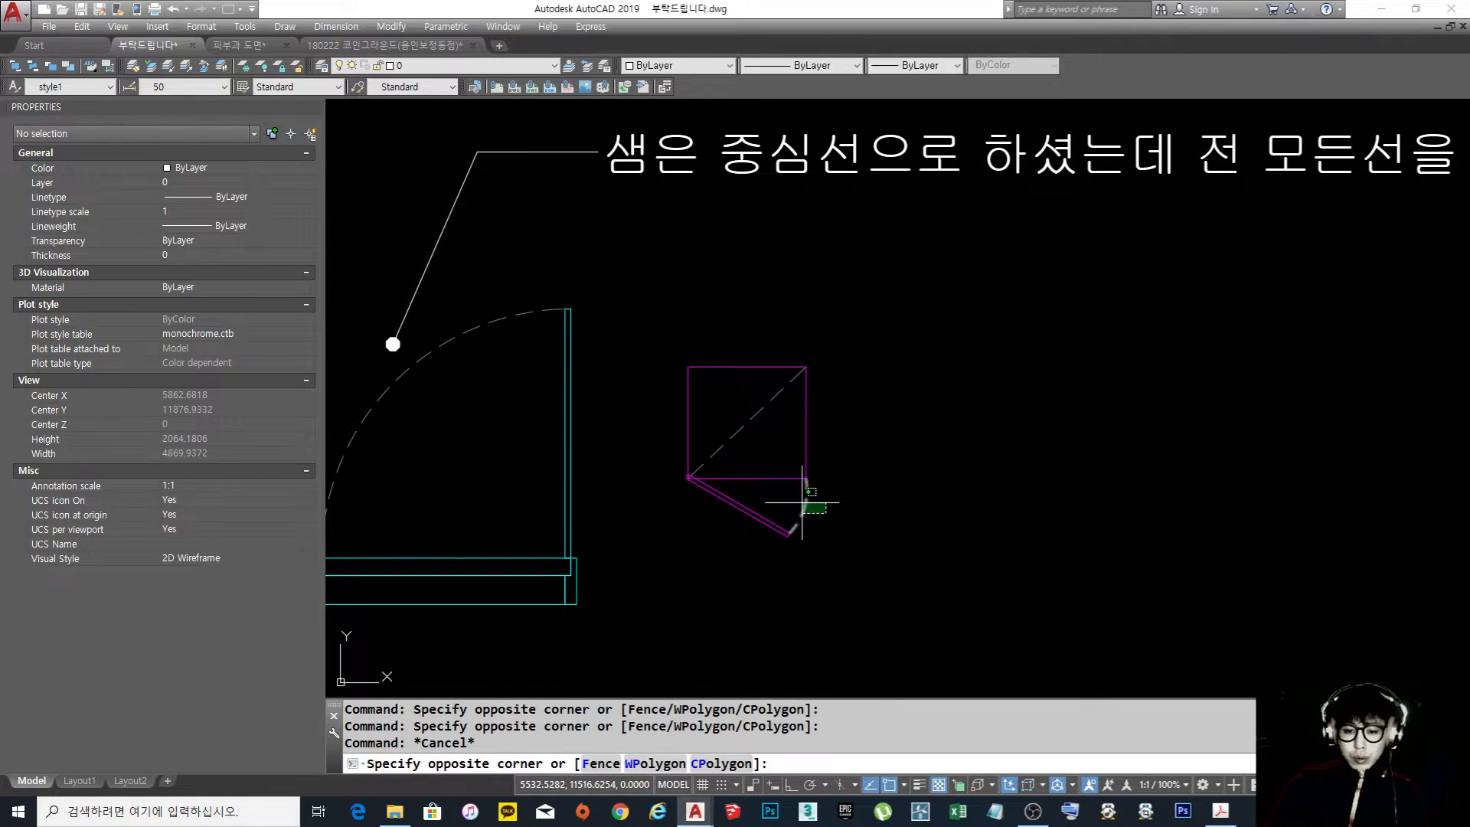
left_click(800, 498)
left_click(774, 451)
left_click(713, 407)
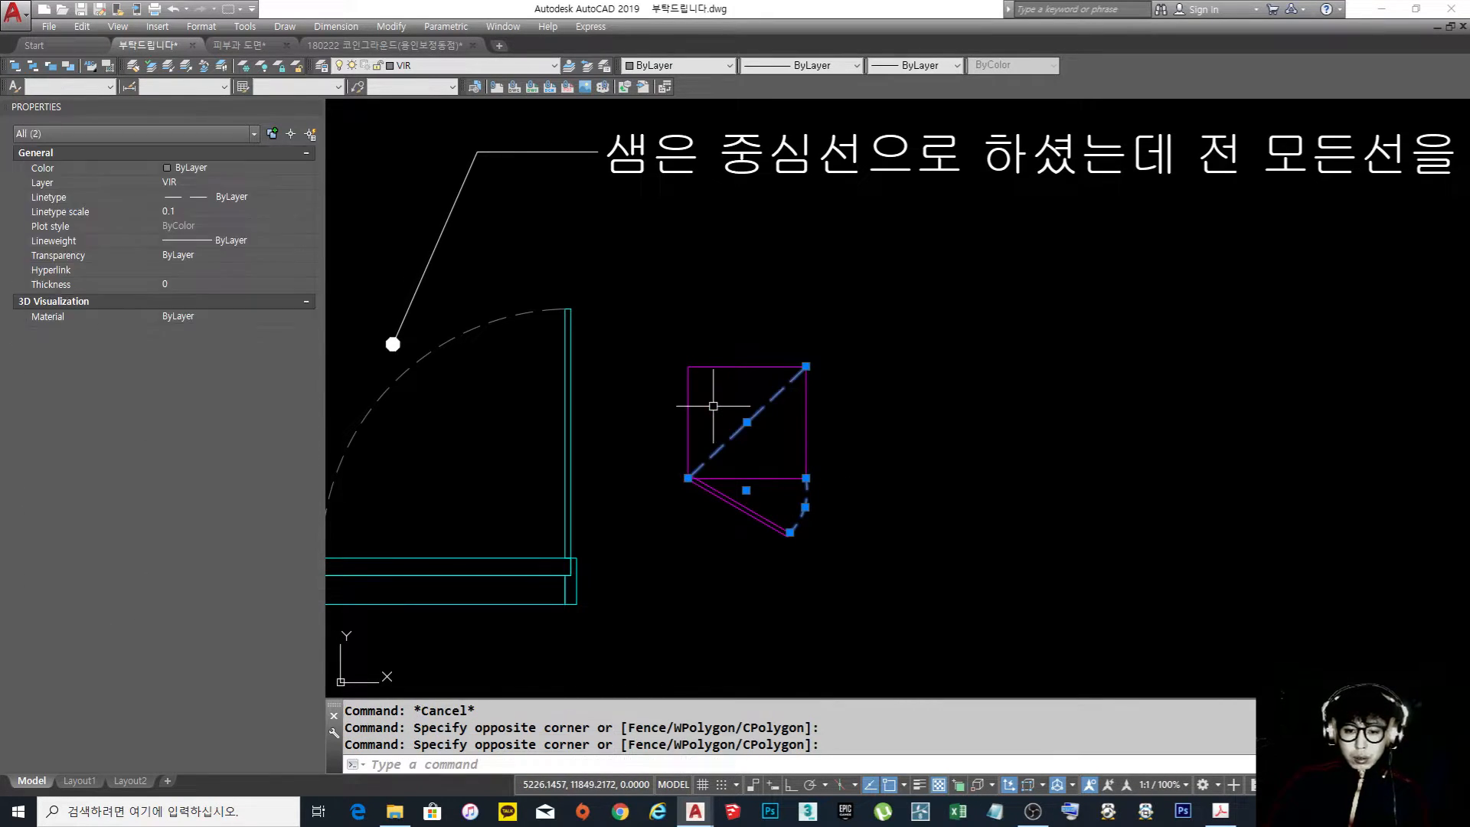
key("Escape")
Read the second floor plan question about X and diagonal marks, and inspect the properties of the X-marked box's two diagonals
scroll(790, 379, "down", 4)
scroll(842, 429, "up", 5)
middle_click_drag(839, 467, 804, 414)
mouse_move(787, 514)
middle_mouse_down()
mouse_move(770, 492)
mouse_move(785, 492)
middle_mouse_up()
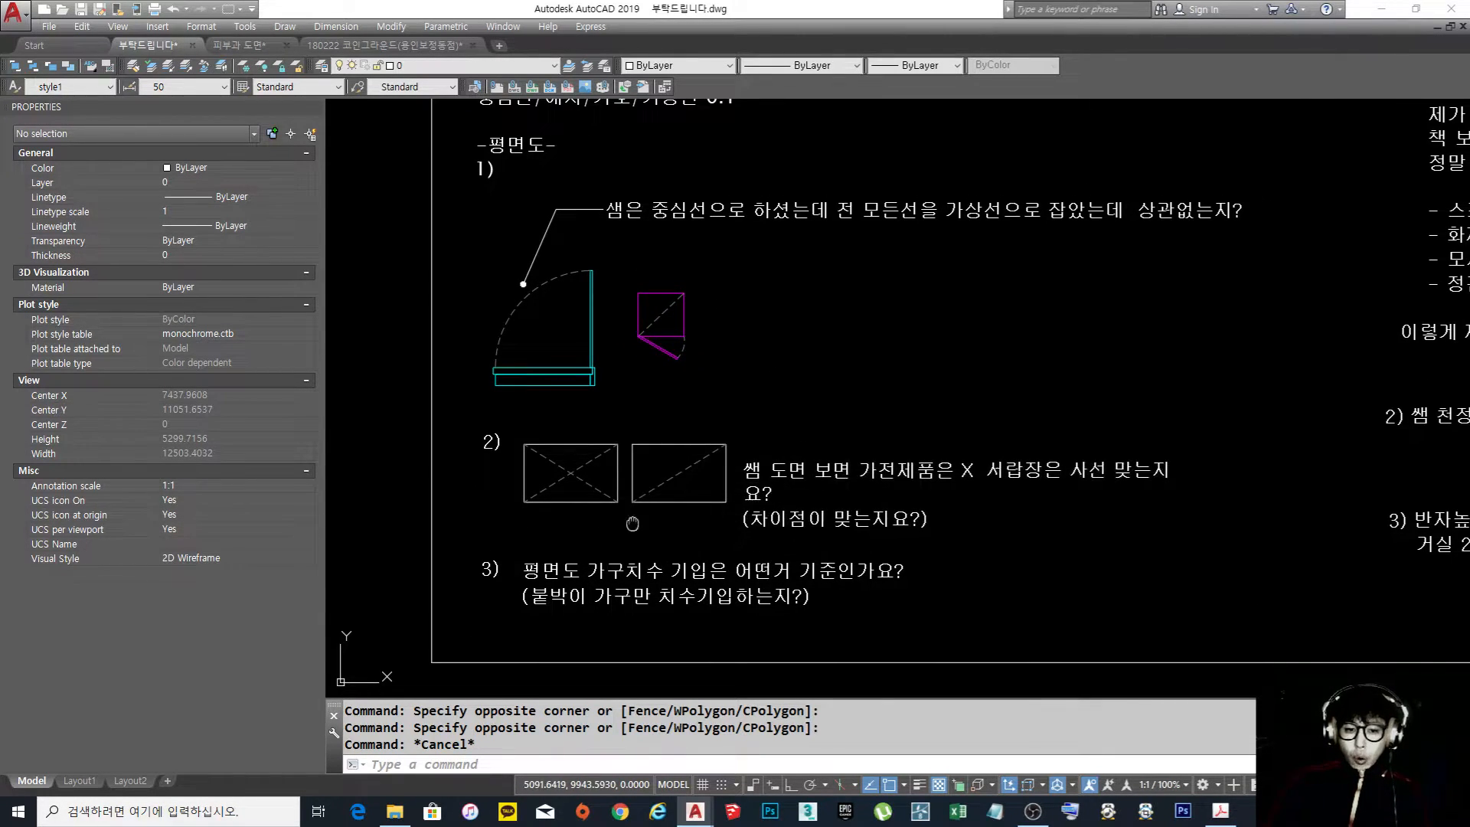
middle_click_drag(633, 523, 632, 476)
scroll(648, 472, "up", 2)
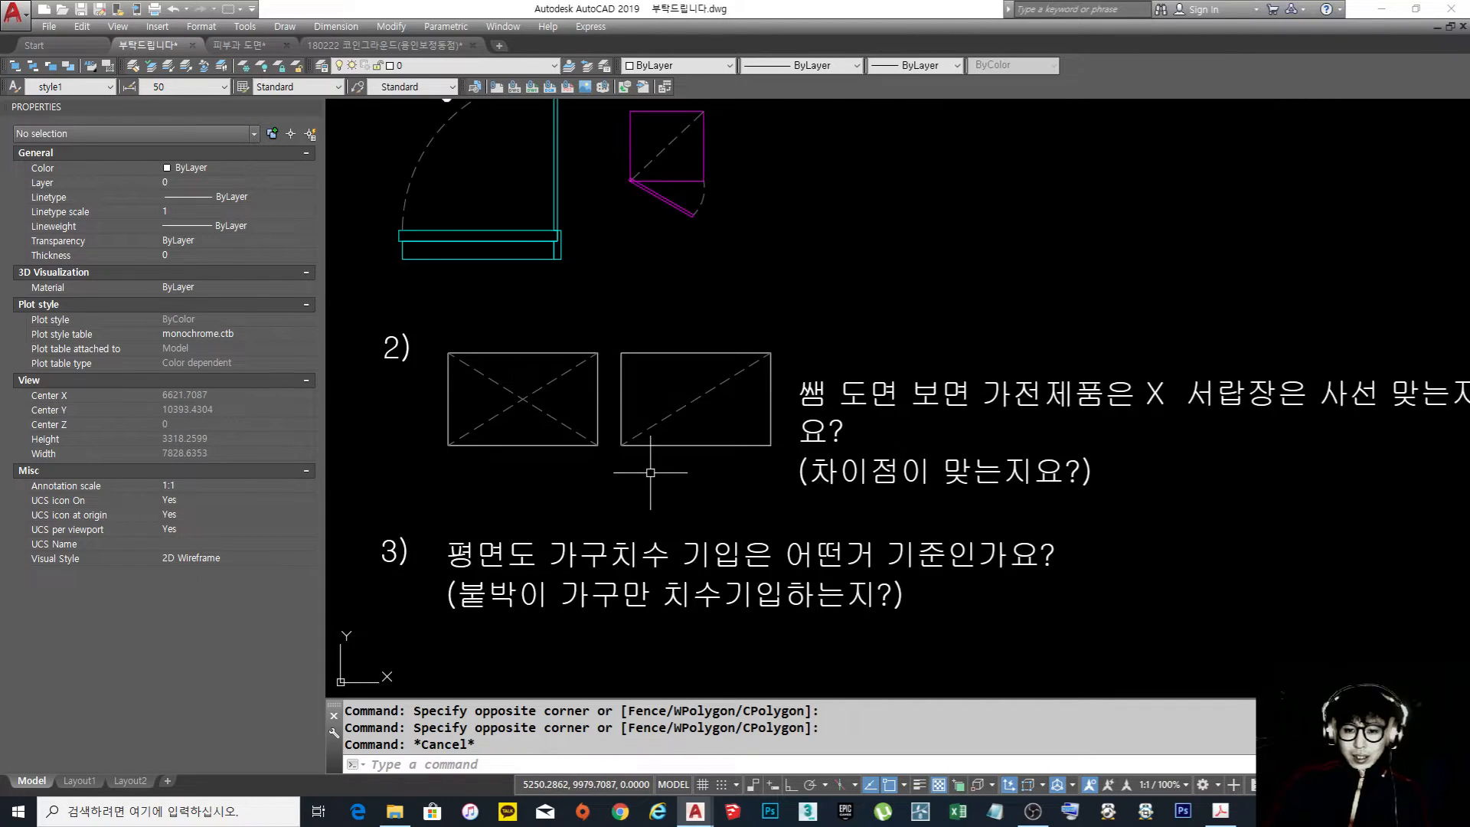
scroll(650, 473, "down", 2)
scroll(752, 473, "up", 2)
middle_click_drag(765, 473, 780, 474)
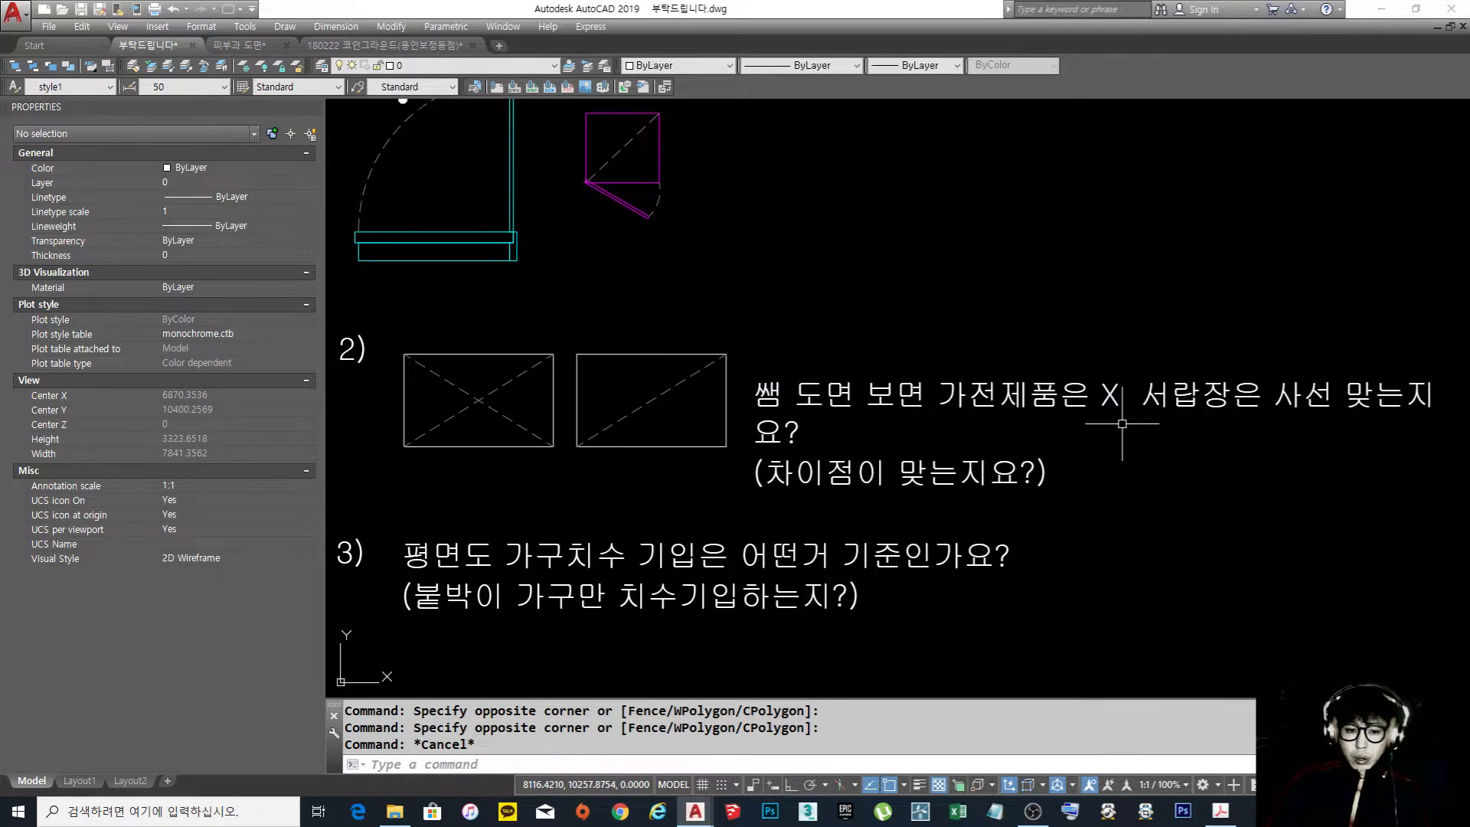
middle_click_drag(639, 477, 707, 488)
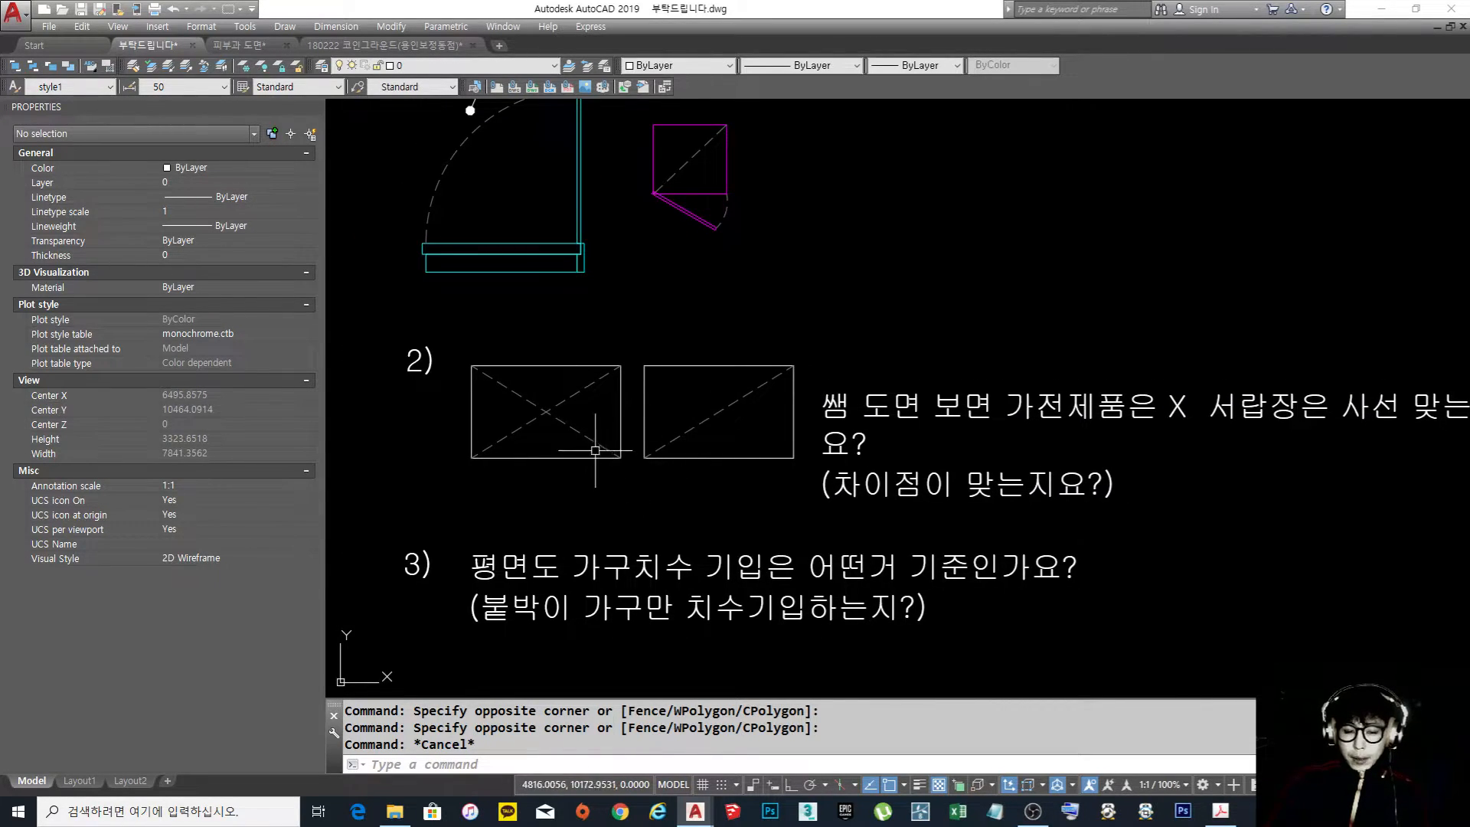
left_click(572, 439)
left_click(531, 398)
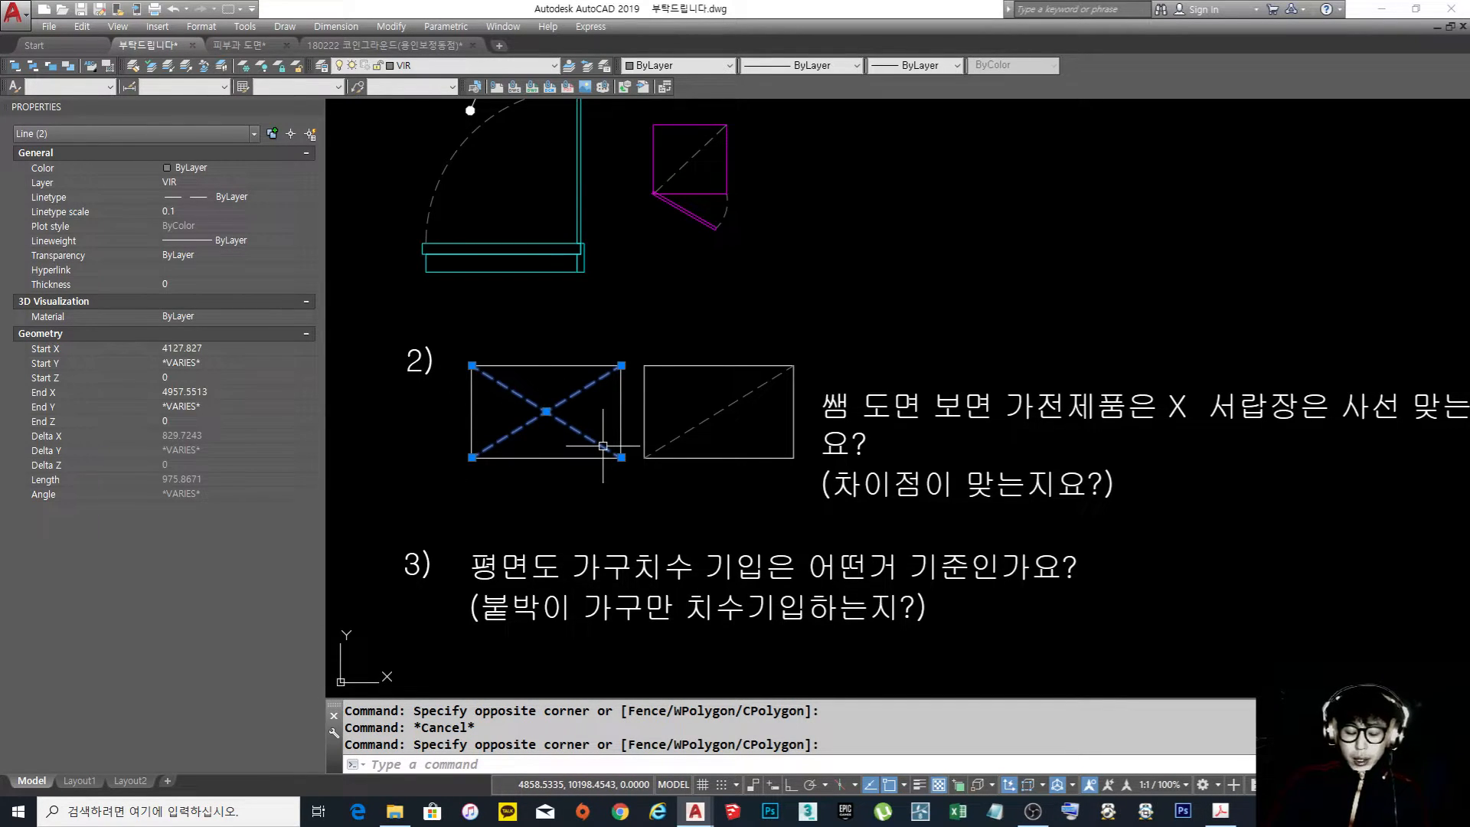
key("Escape")
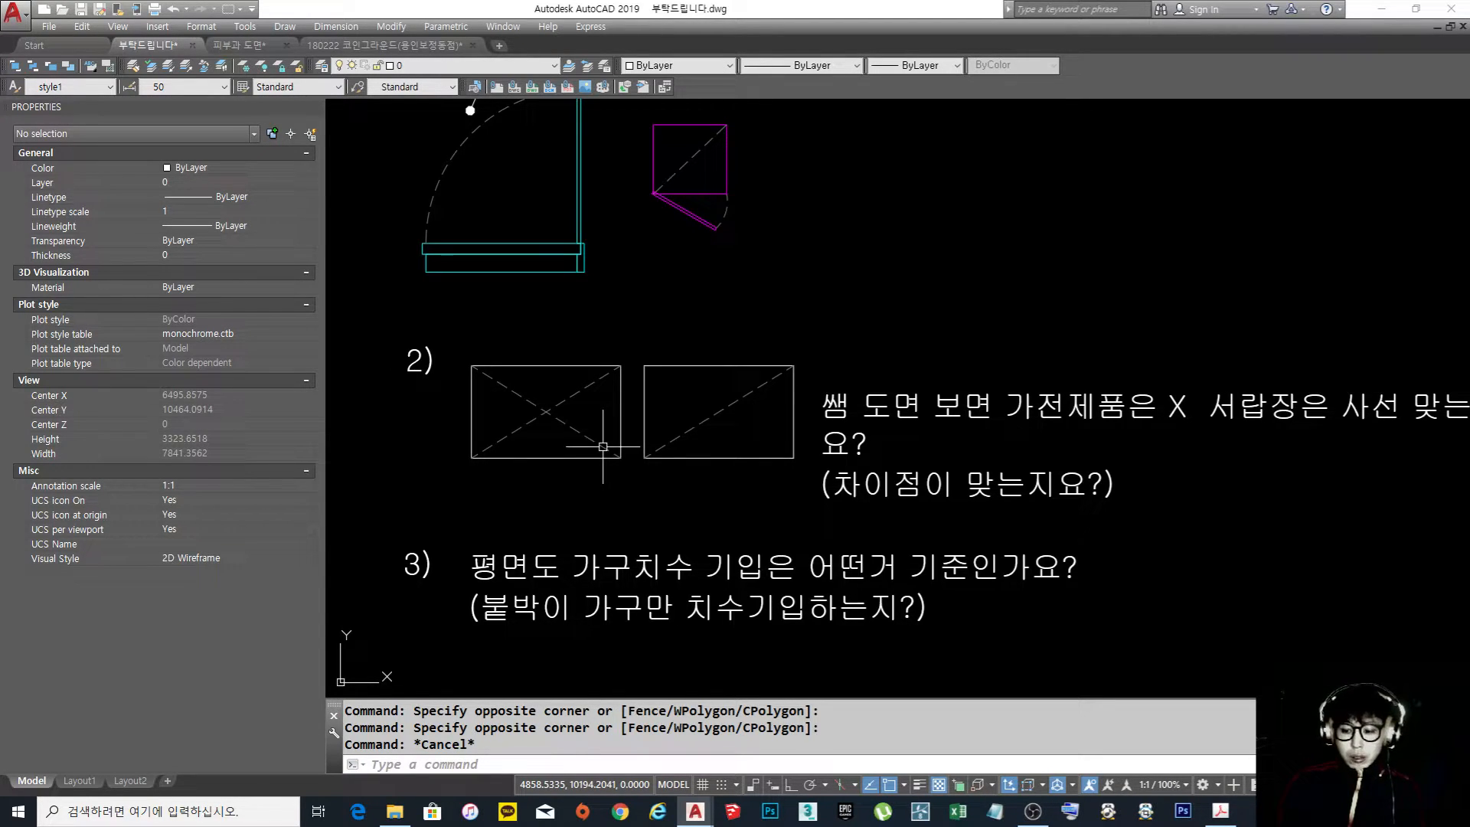
Examine how the refrigerators, oven, fryer and sink are drawn along the kitchen wall of the 1/50 floor plan
scroll(788, 398, "down", 6)
middle_click_drag(886, 311, 681, 593)
middle_click_drag(966, 277, 882, 504)
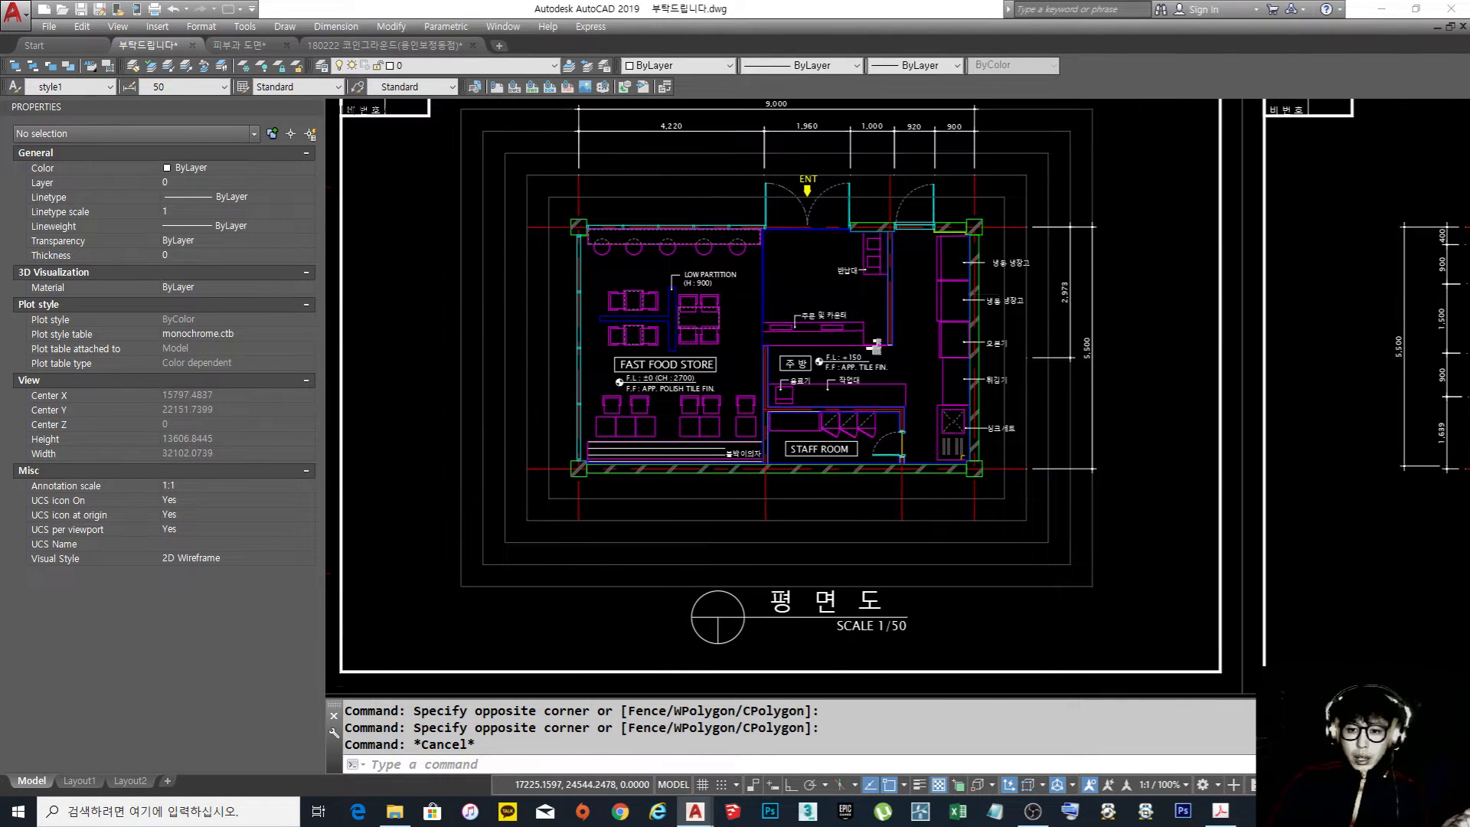
scroll(958, 313, "up", 4)
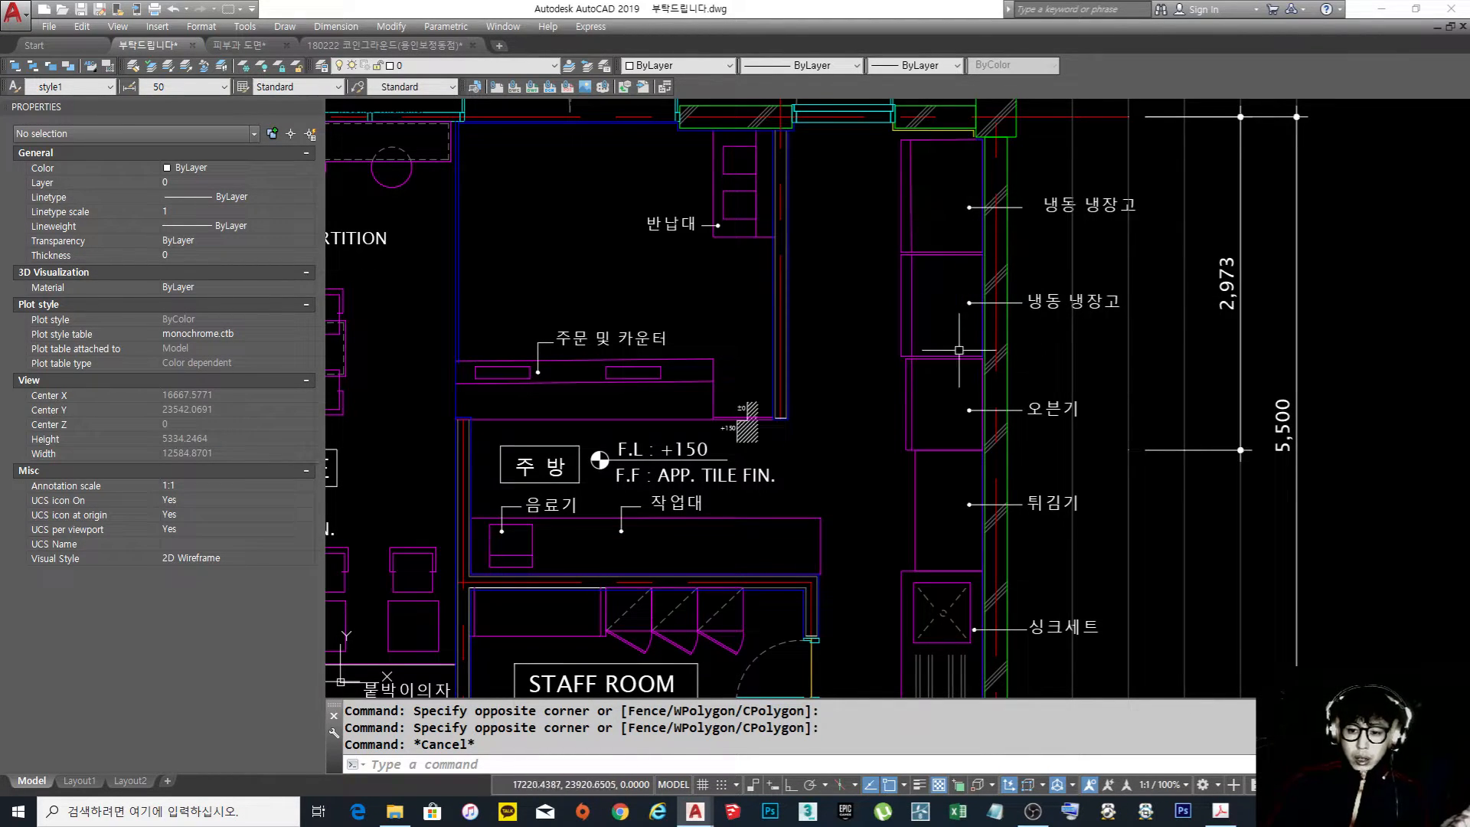
scroll(988, 333, "down", 4)
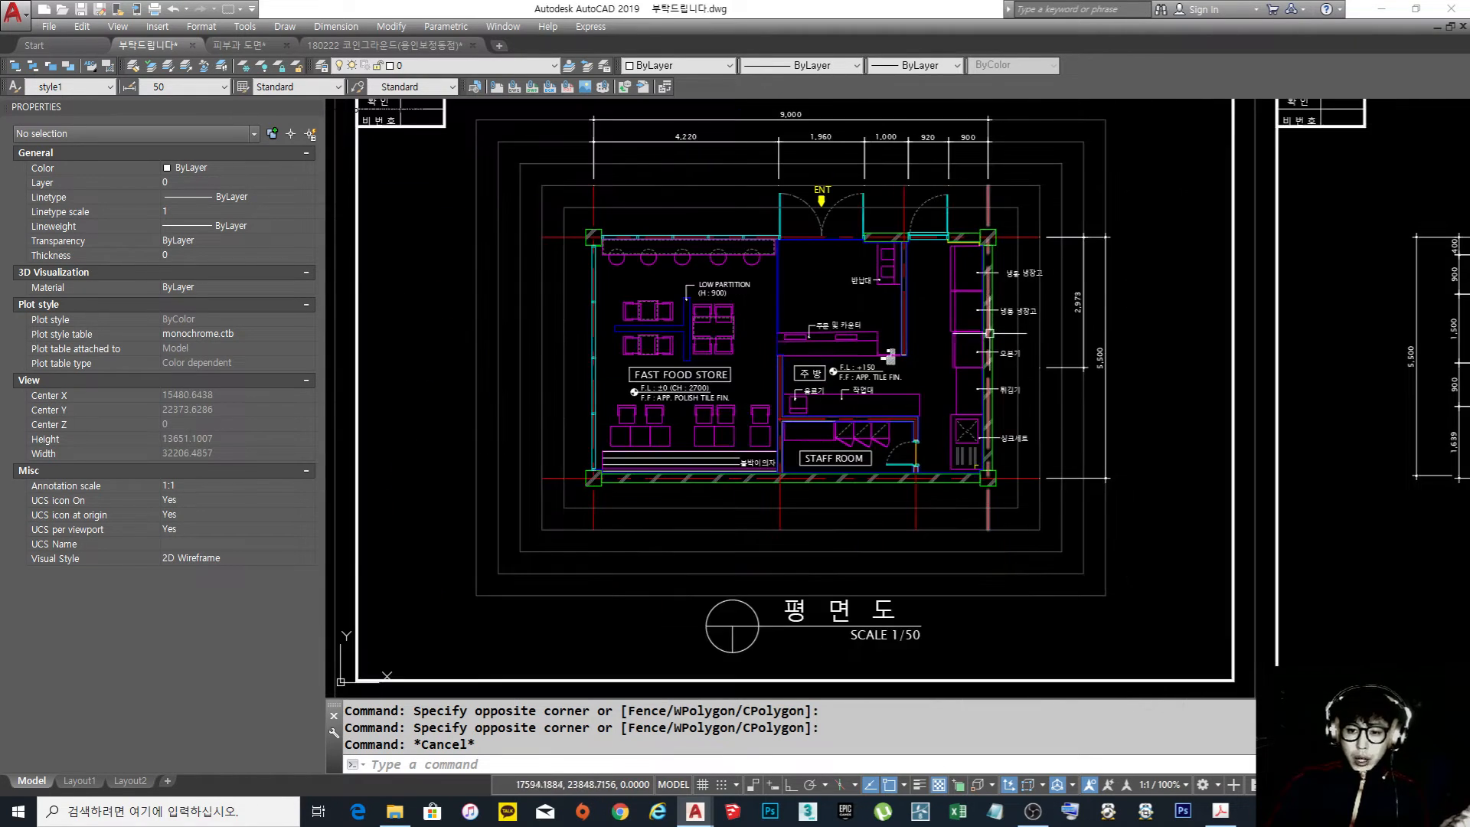
scroll(989, 333, "up", 4)
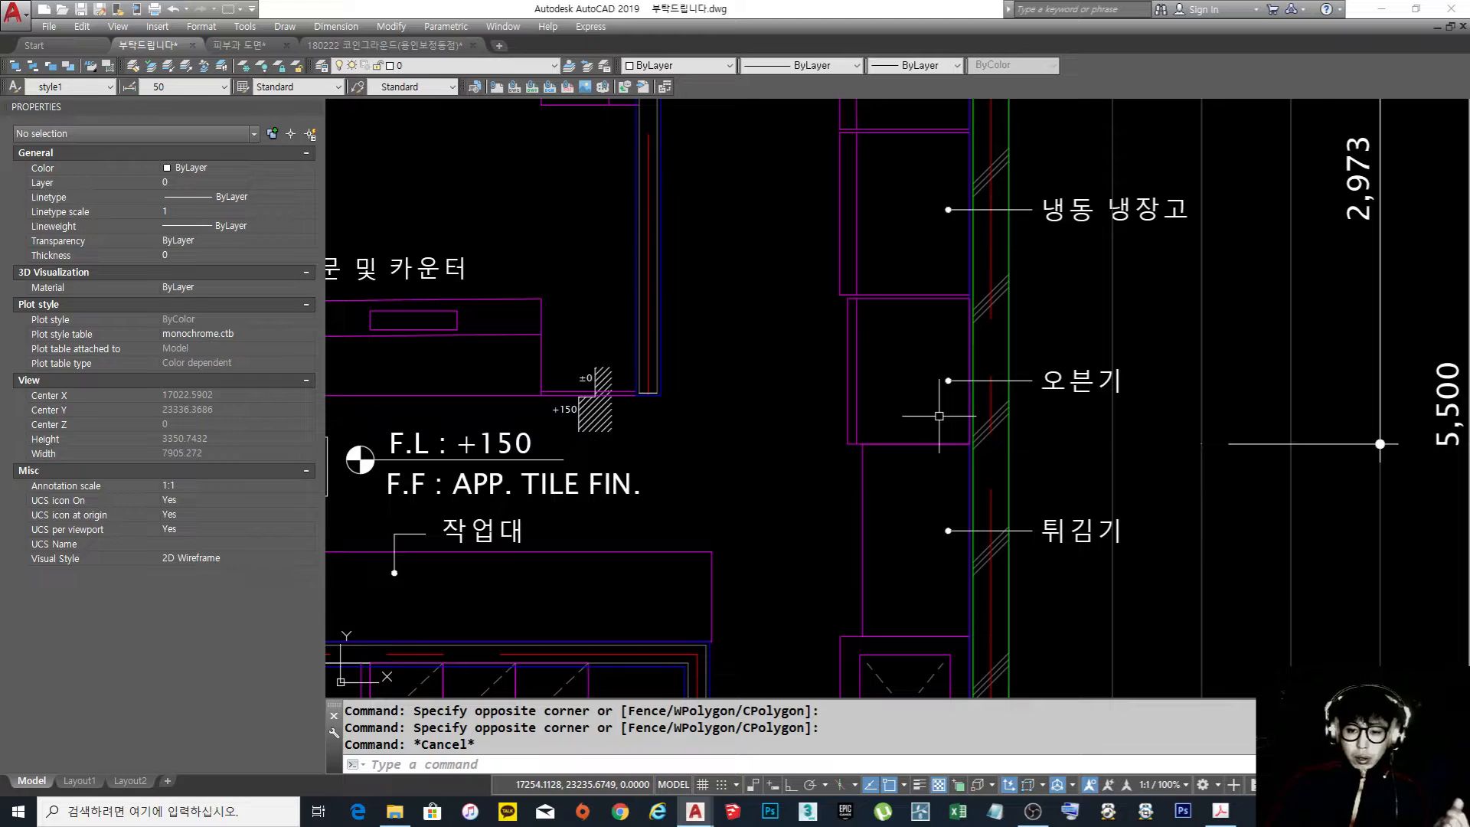
scroll(956, 325, "down", 4)
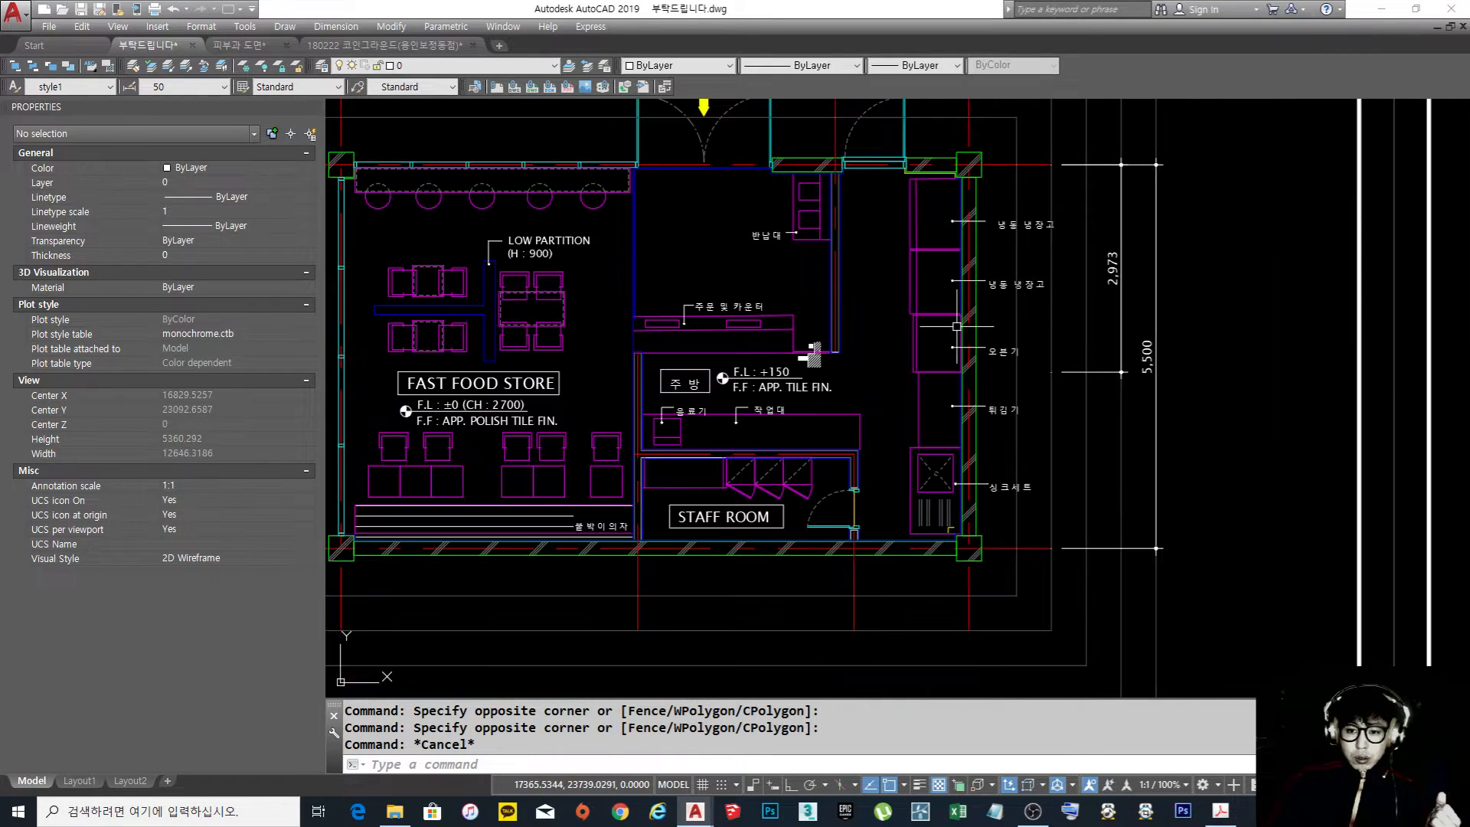
scroll(956, 327, "up", 4)
middle_click_drag(947, 345, 945, 406)
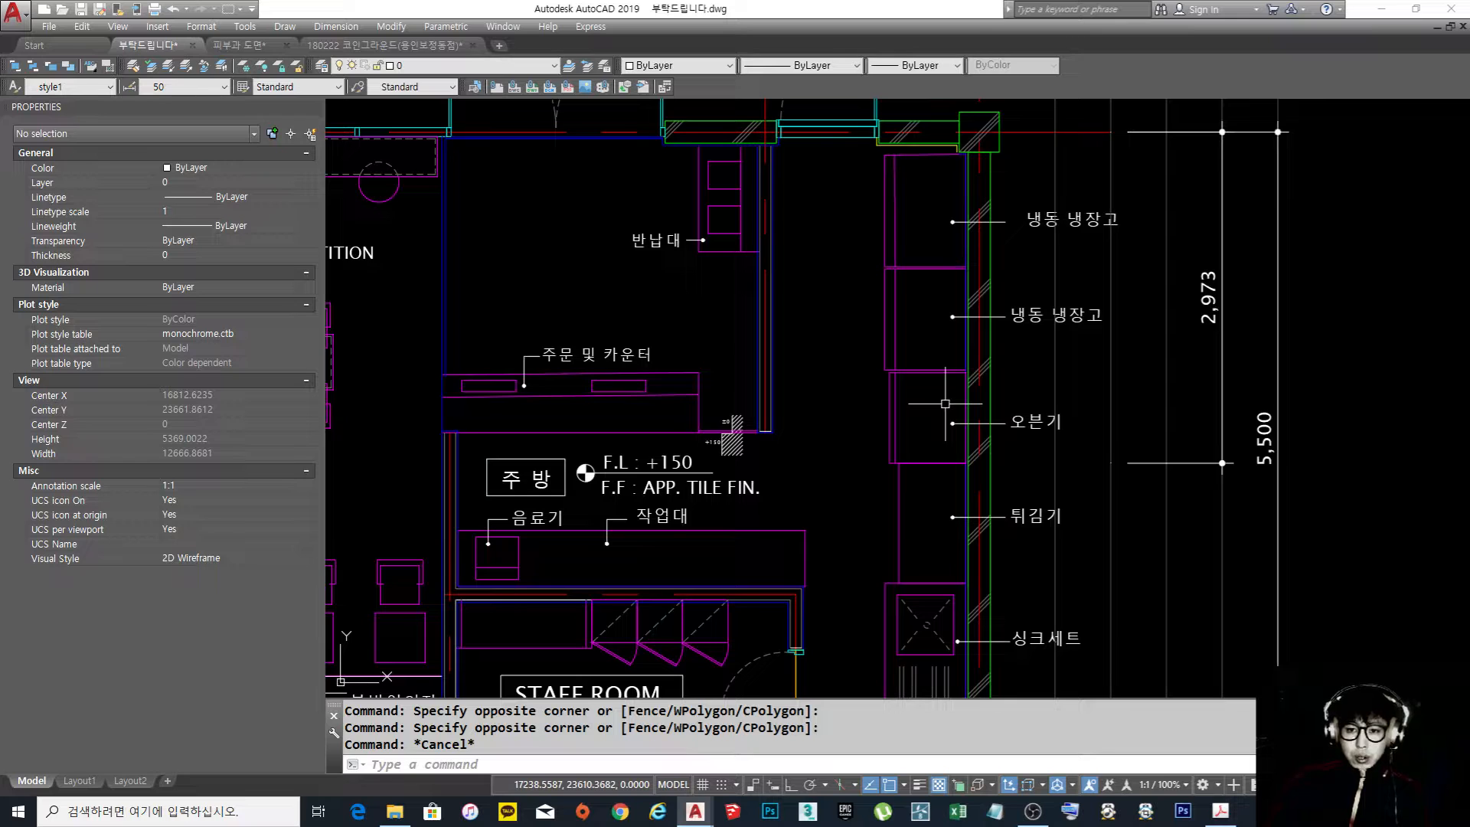
scroll(945, 403, "down", 10)
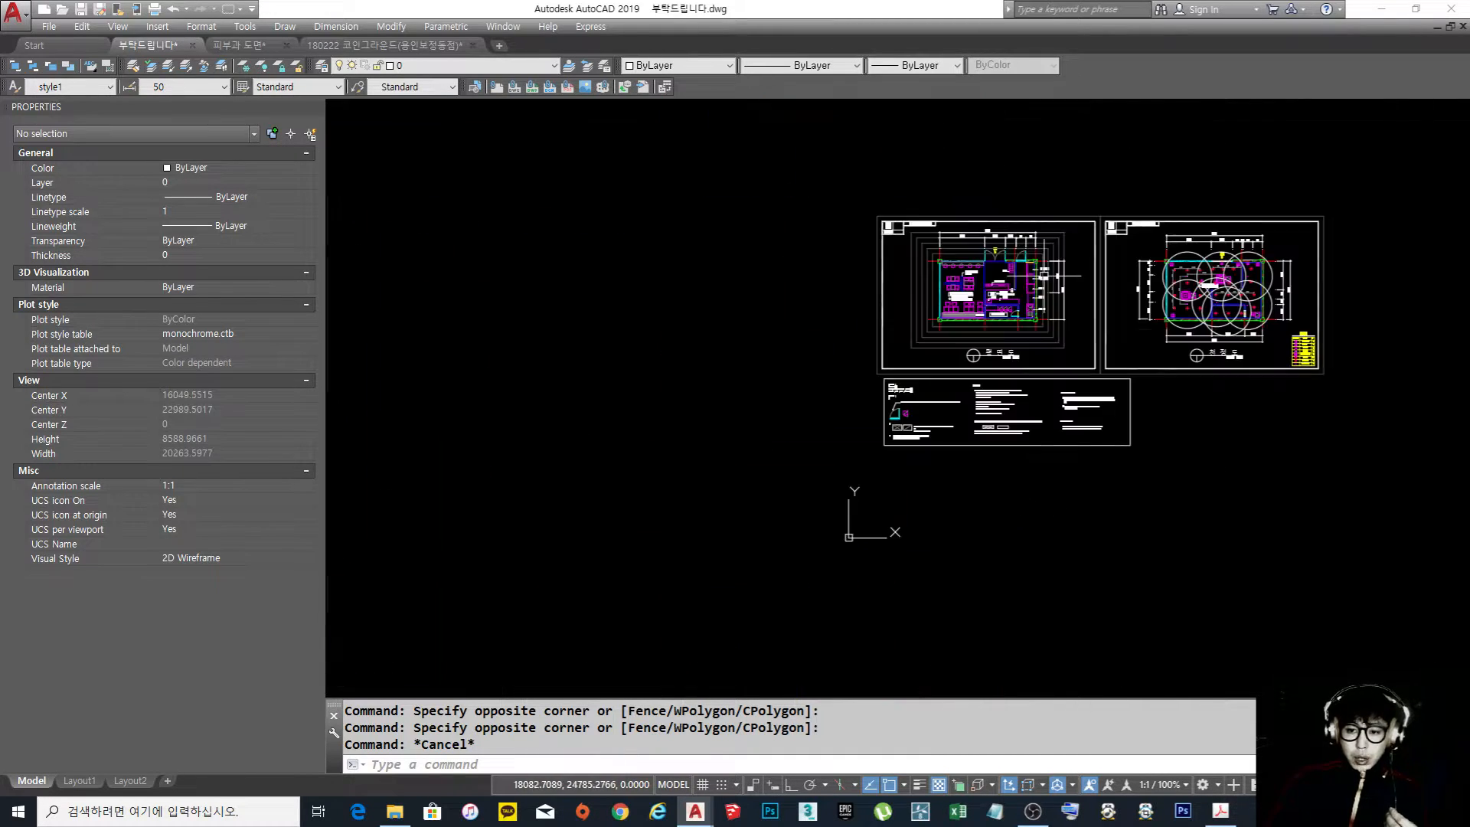
Change the linetype of the three diagonals in the second question's two sample boxes to a center linetype
scroll(888, 454, "up", 8)
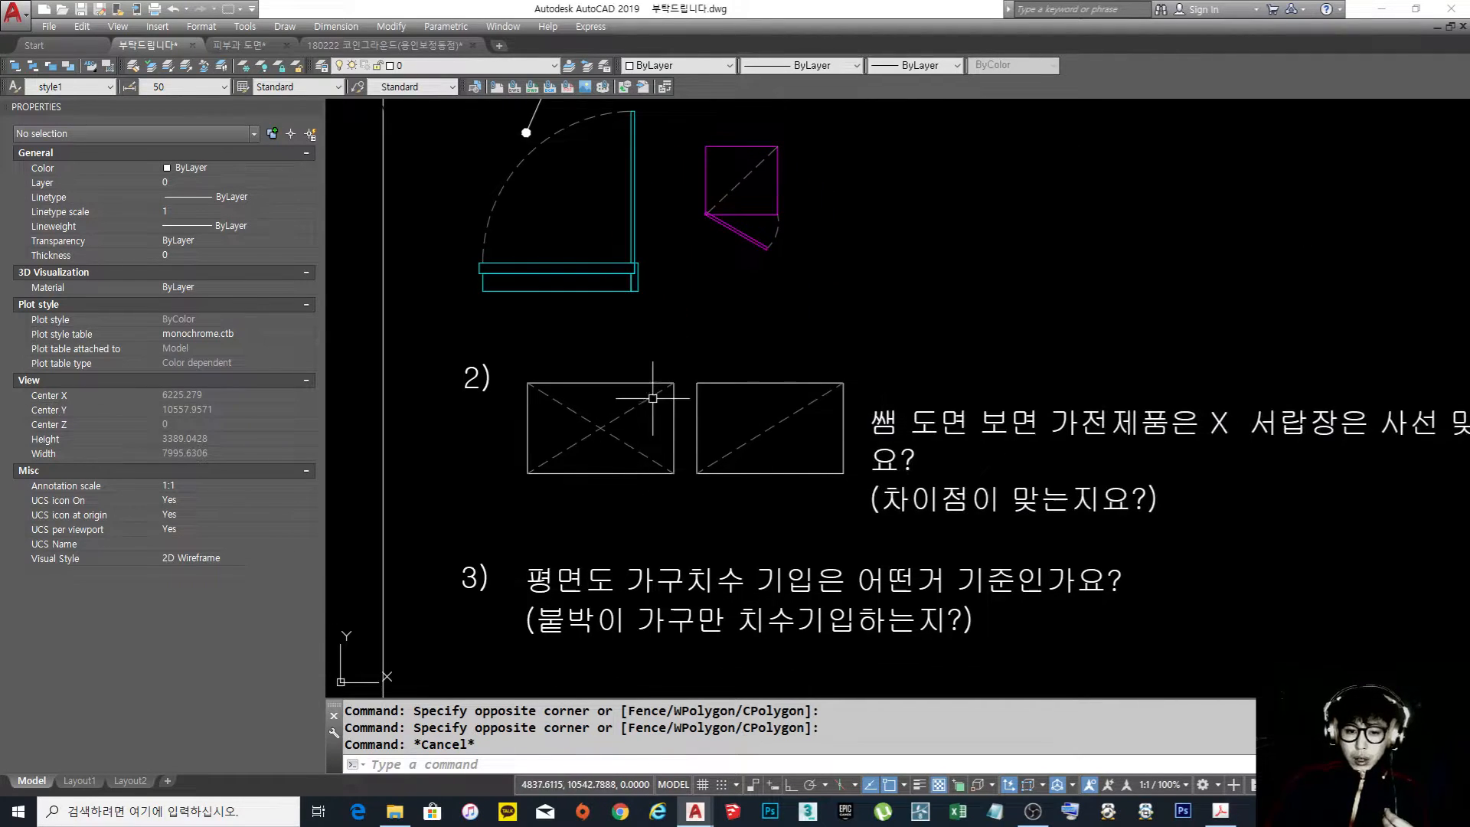
middle_click_drag(911, 448, 773, 451)
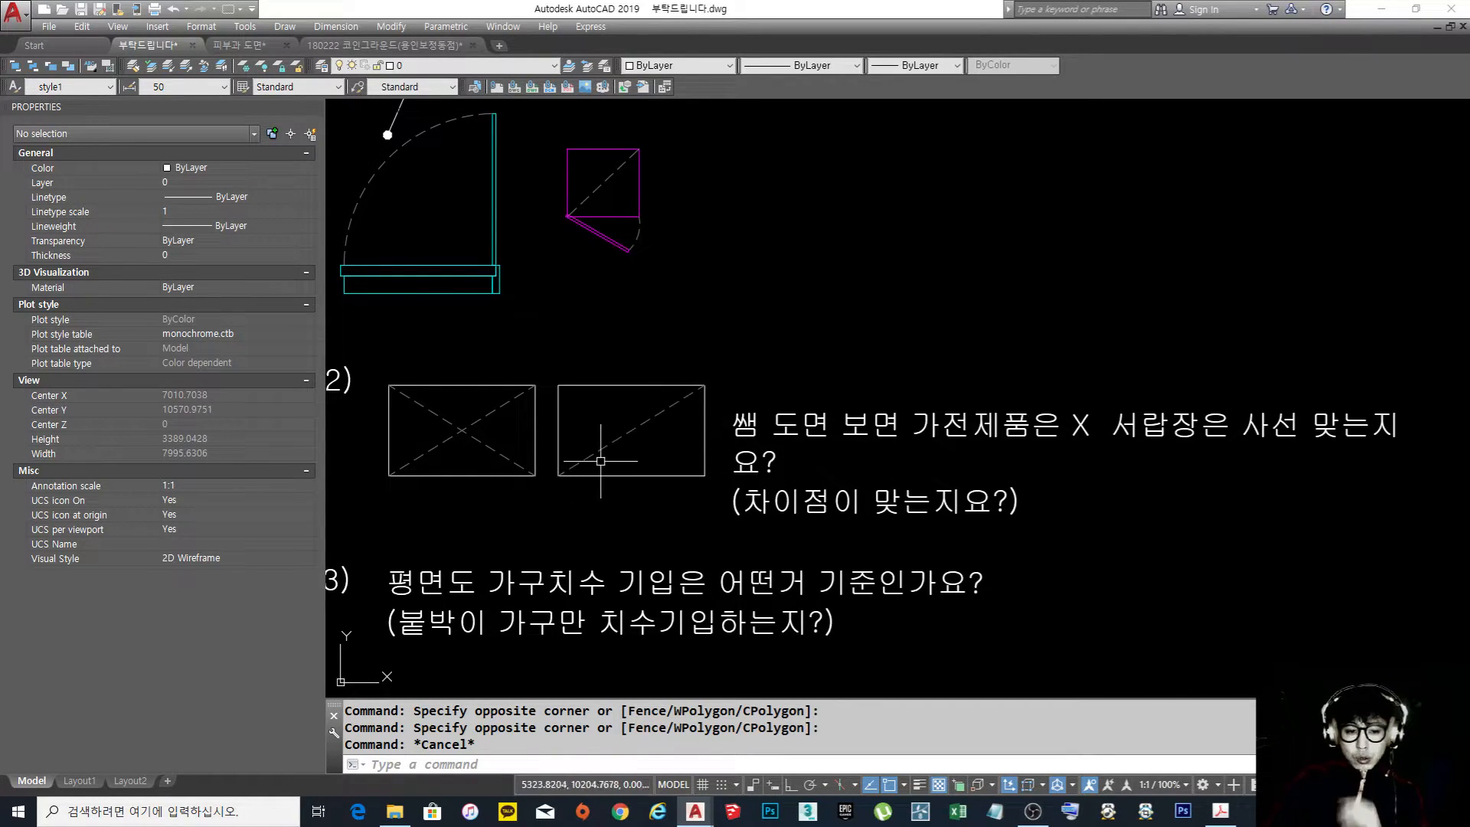
left_click(654, 440)
left_click(629, 423)
left_click(468, 463)
left_click(457, 415)
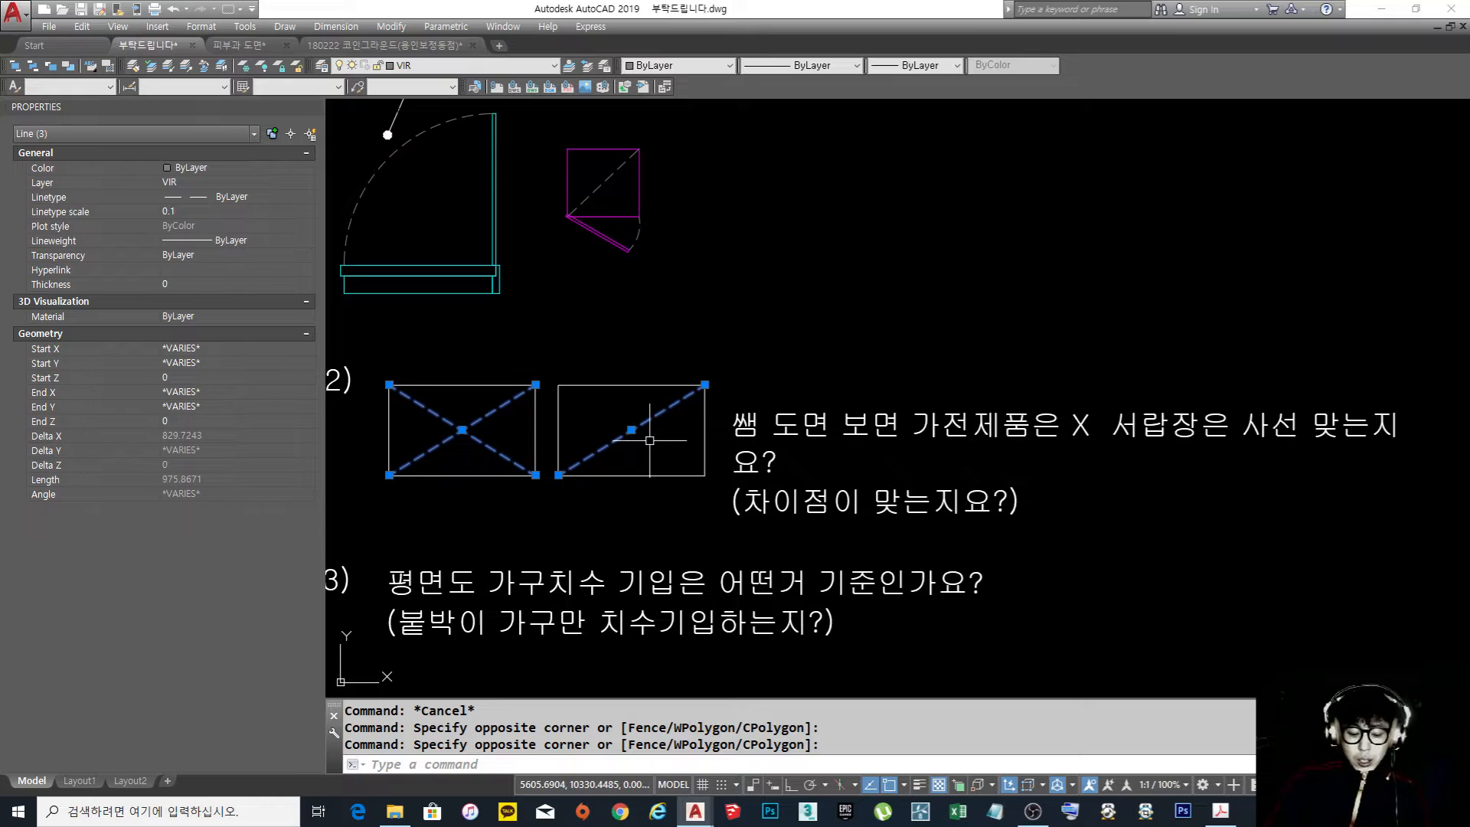
left_click(804, 65)
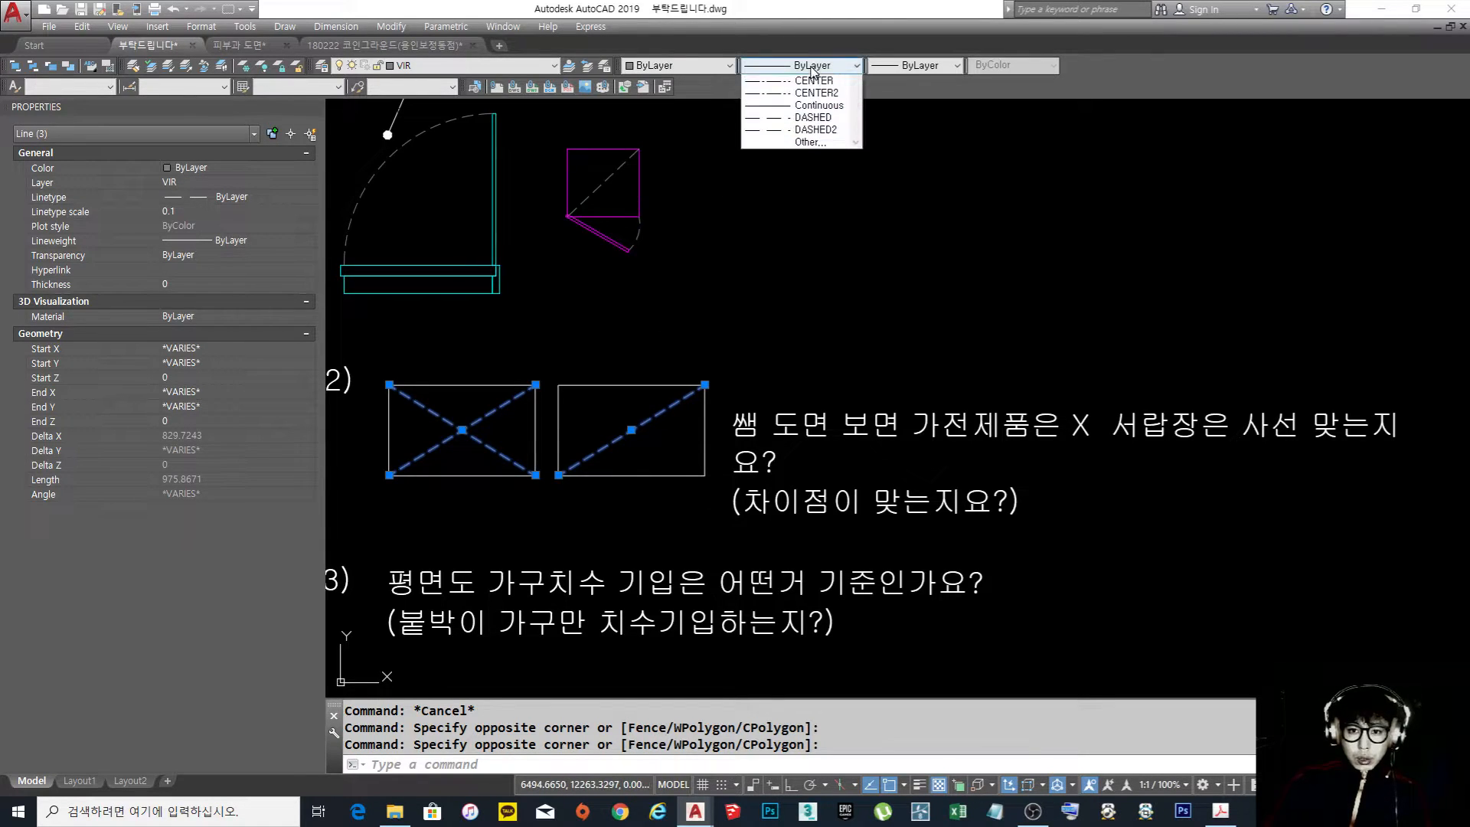
left_click(820, 111)
key("Escape")
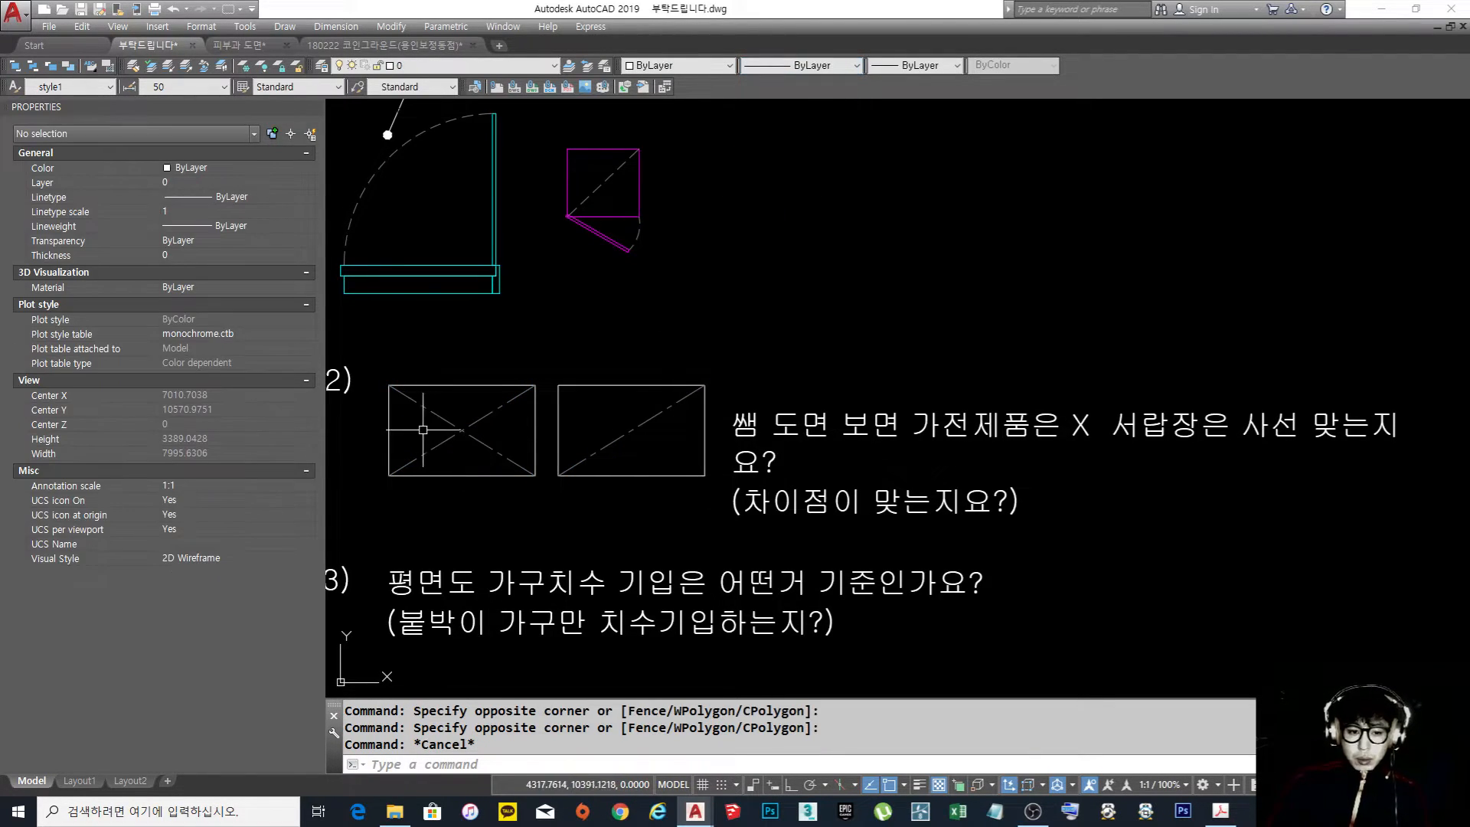
Read the third question about furniture dimensioning and compare it with the dimensions beside the kitchen equipment in the floor plan
middle_click_drag(662, 413, 711, 316)
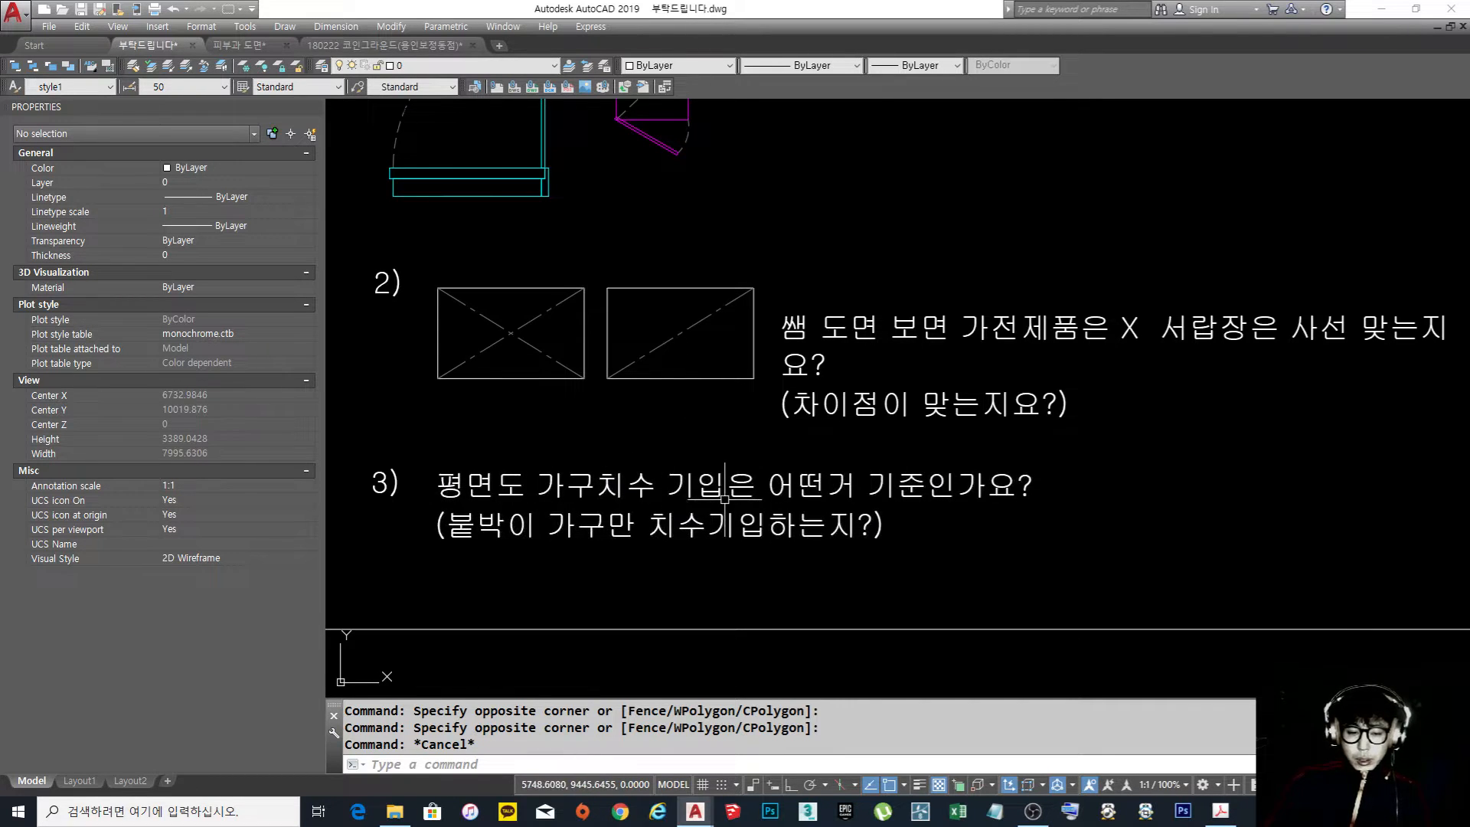
scroll(724, 489, "down", 2)
scroll(725, 488, "down", 3)
middle_click_drag(790, 310, 730, 633)
middle_click_drag(1010, 320, 773, 506)
scroll(837, 399, "up", 3)
middle_click_drag(1044, 257, 997, 389)
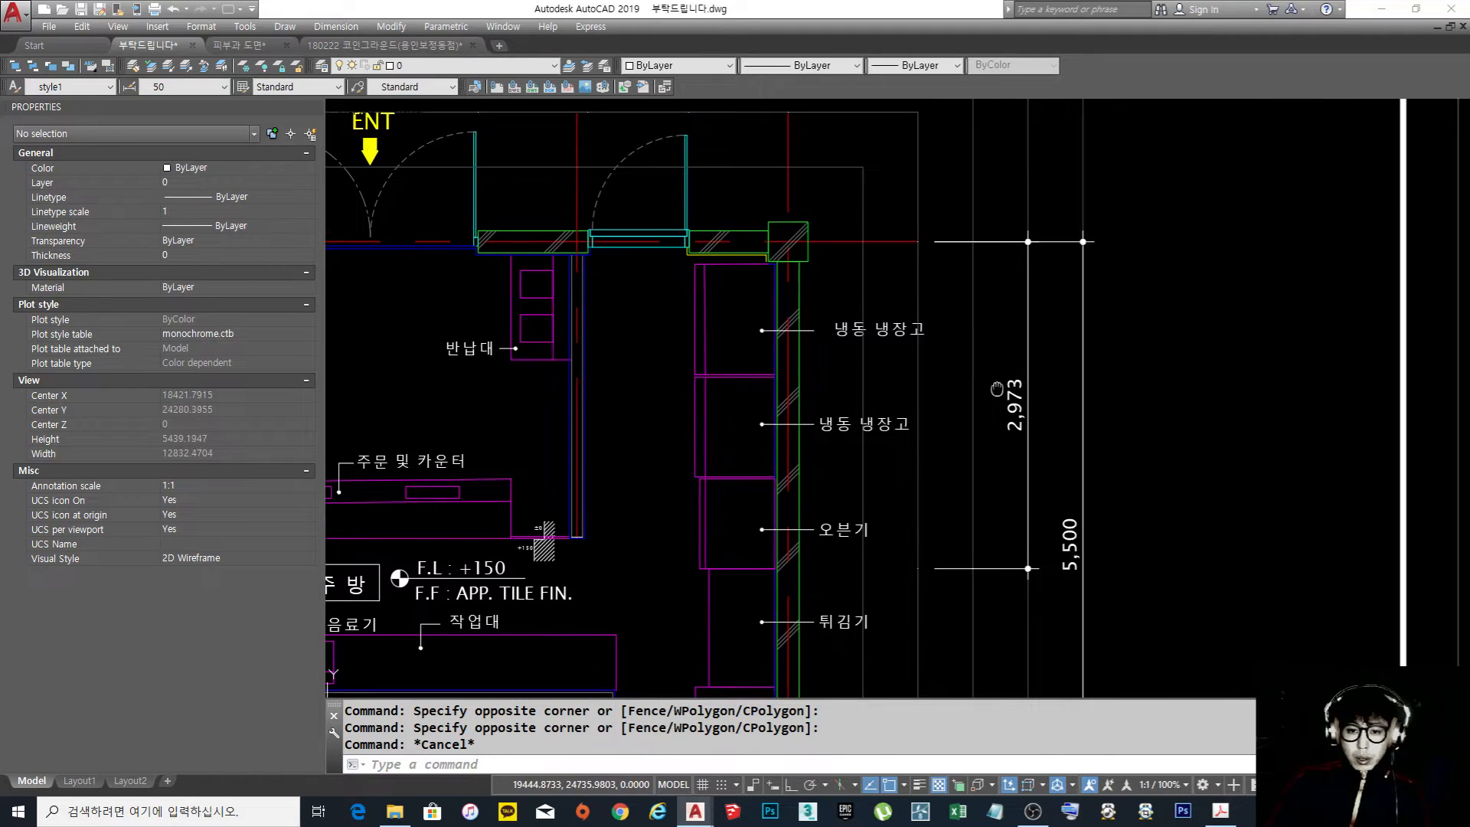
scroll(977, 371, "down", 5)
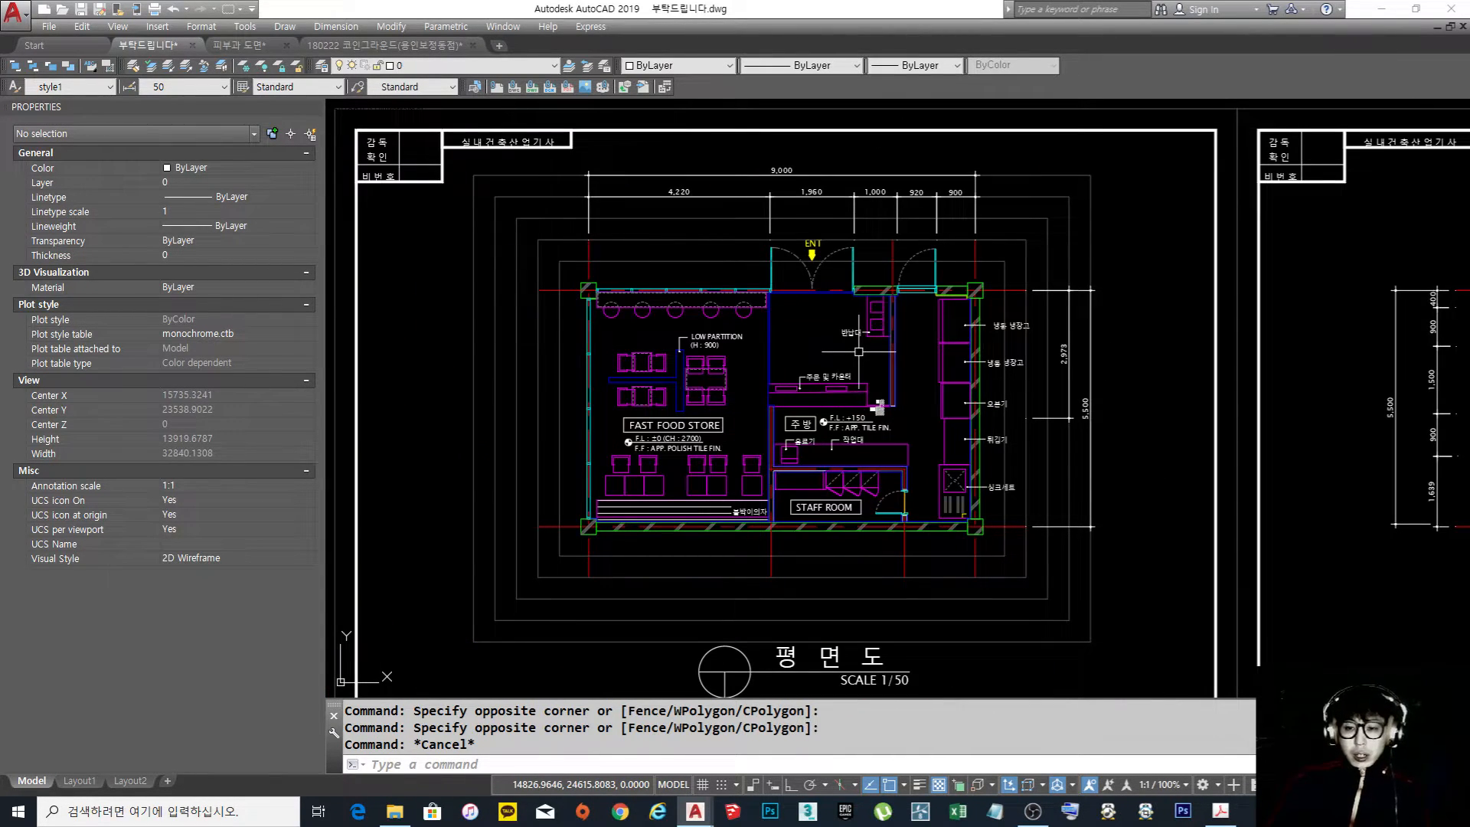
Examine the floor plan's furniture layout against the 2,973 and 5,500 dimension lines beside the kitchen, close up and as a whole
middle_click_drag(1057, 311, 947, 335)
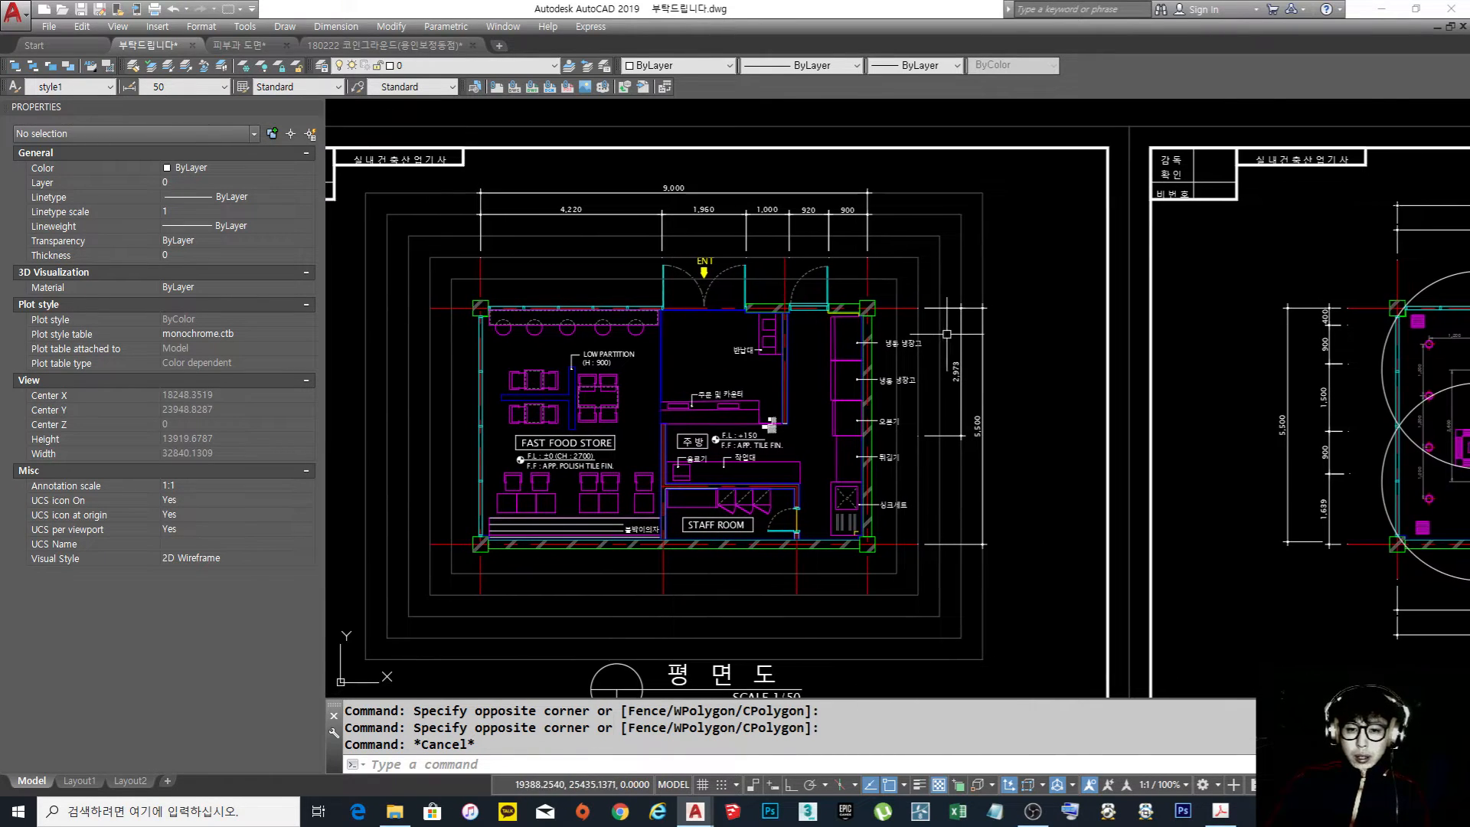
scroll(948, 334, "up", 2)
middle_click_drag(958, 398, 938, 382)
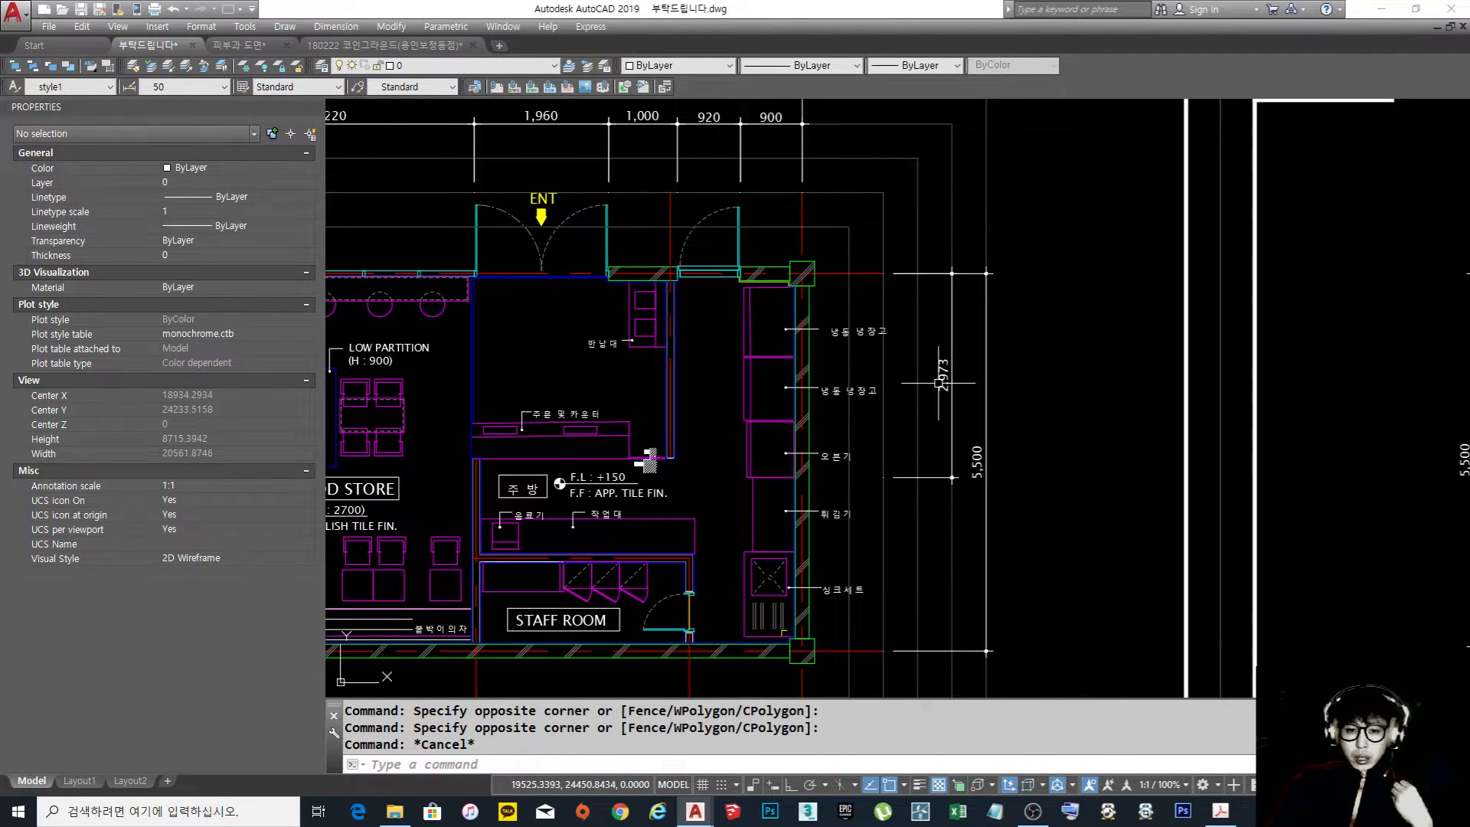
middle_click_drag(598, 421, 842, 404)
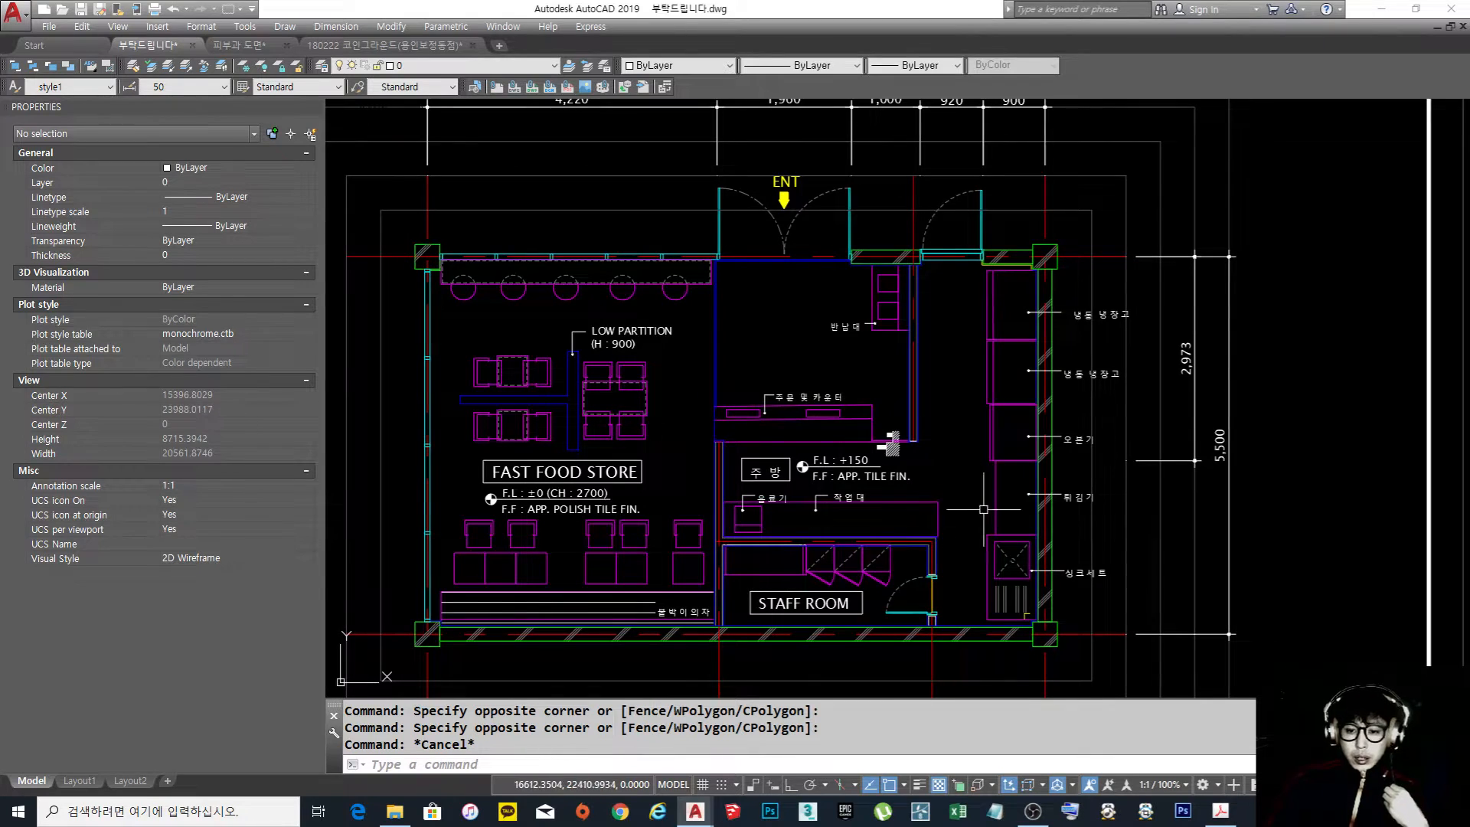
middle_click_drag(1034, 341, 956, 365)
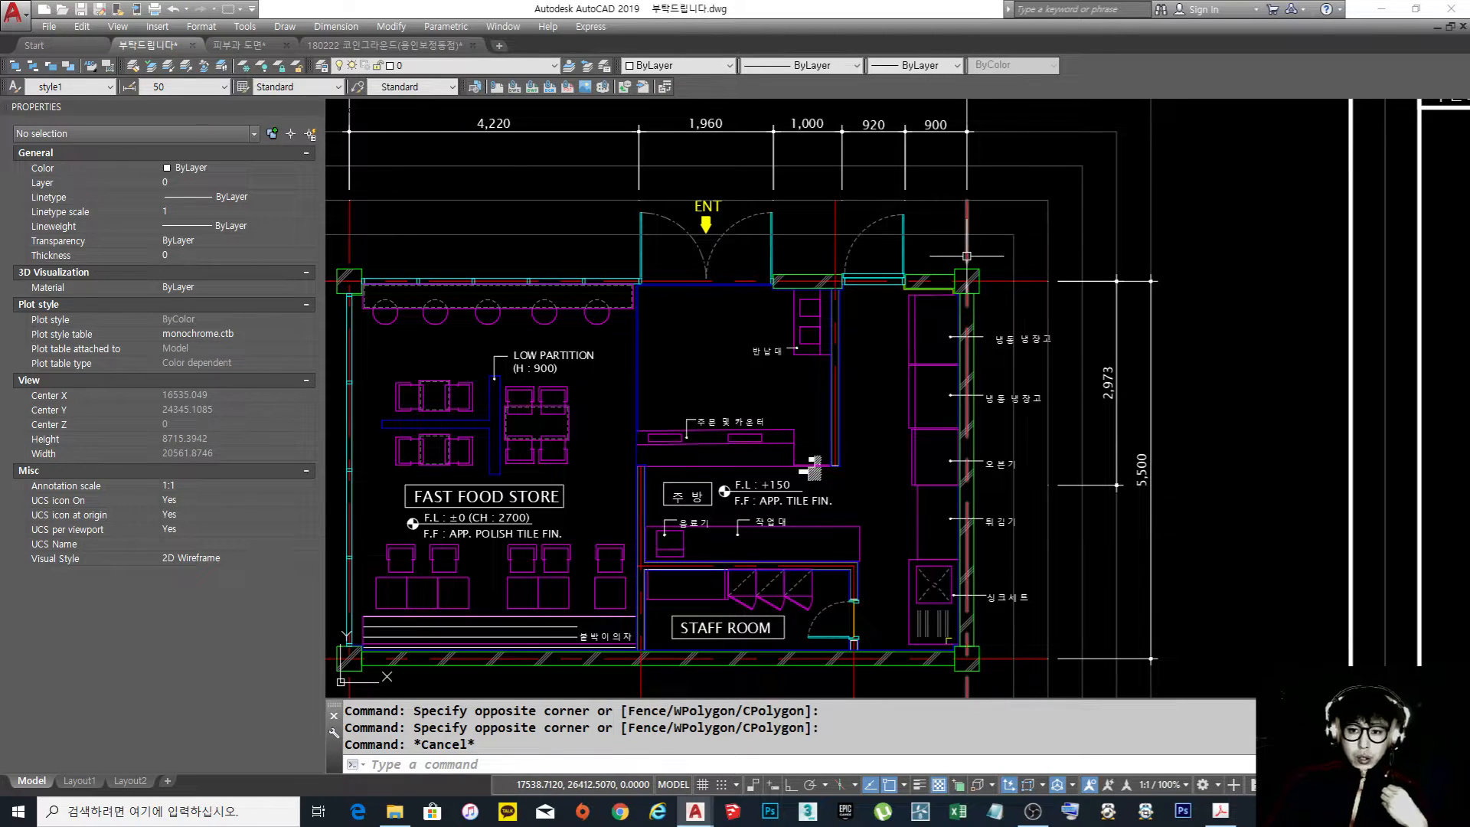
scroll(1052, 301, "up", 2)
scroll(1045, 302, "down", 4)
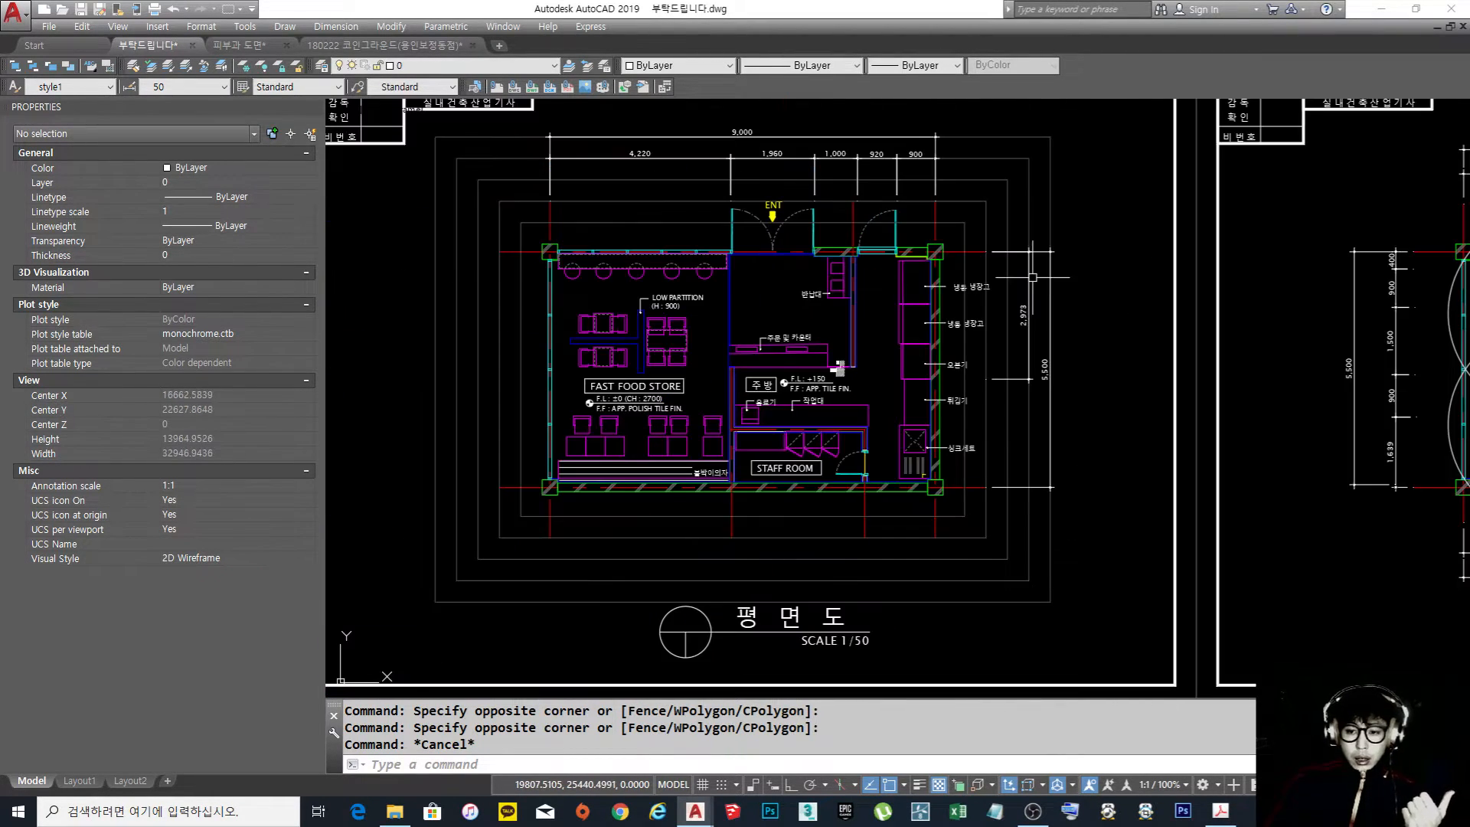
scroll(1036, 302, "up", 2)
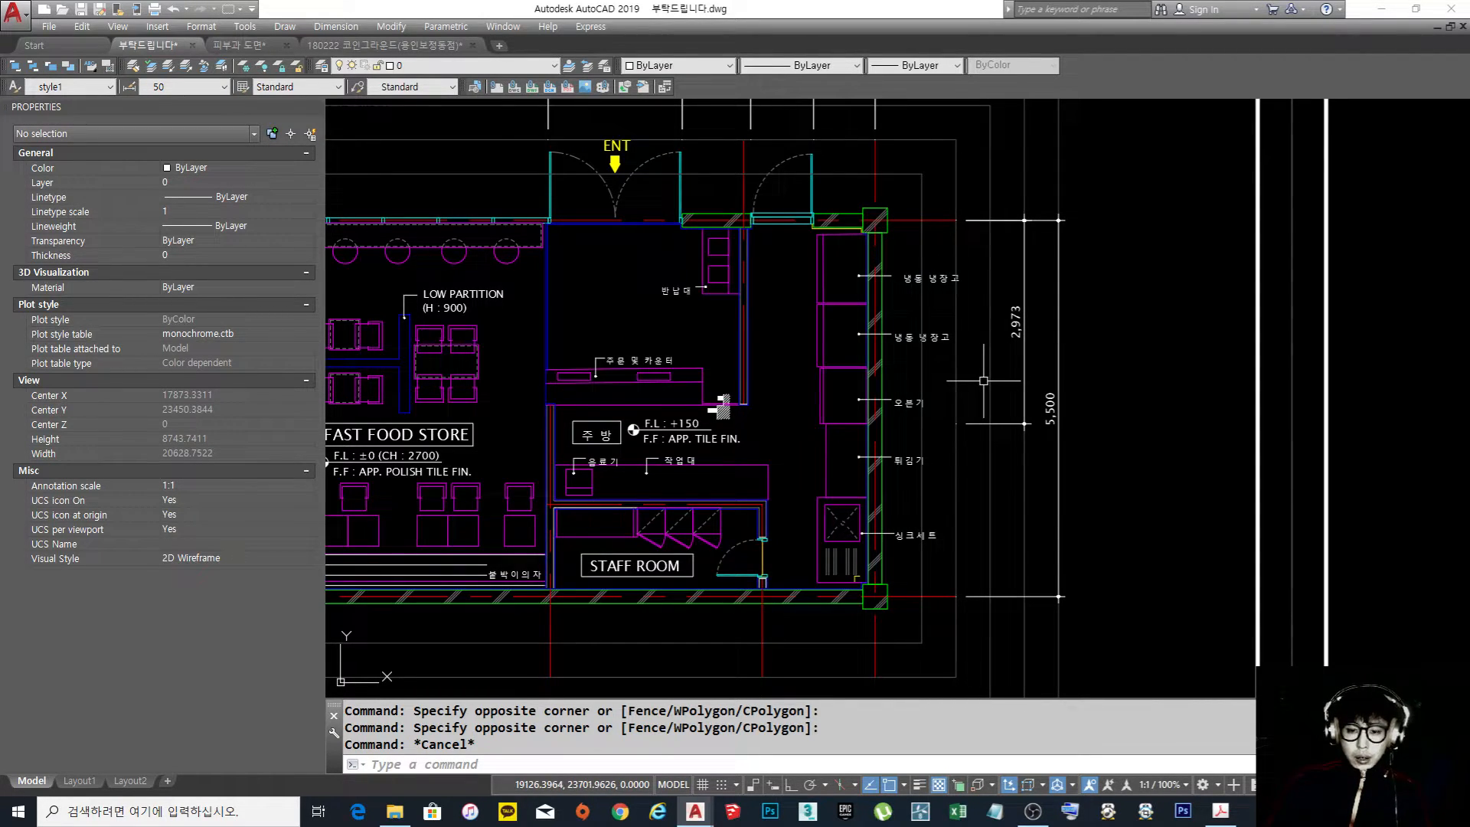
middle_click_drag(724, 360, 732, 362)
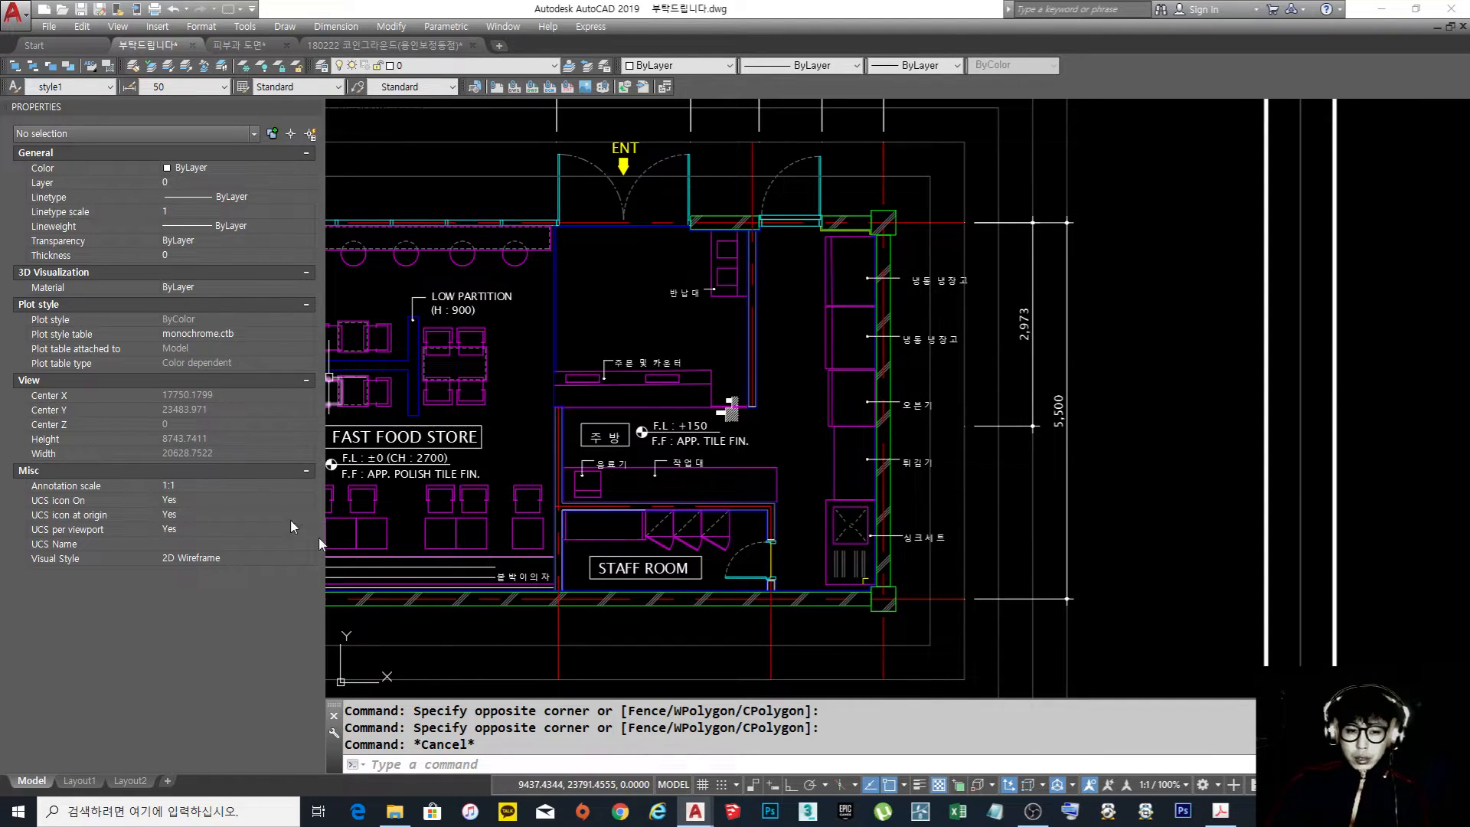
Inspect the properties and extent of the vertical centre line running through the wall behind the kitchen equipment
scroll(897, 346, "up", 2)
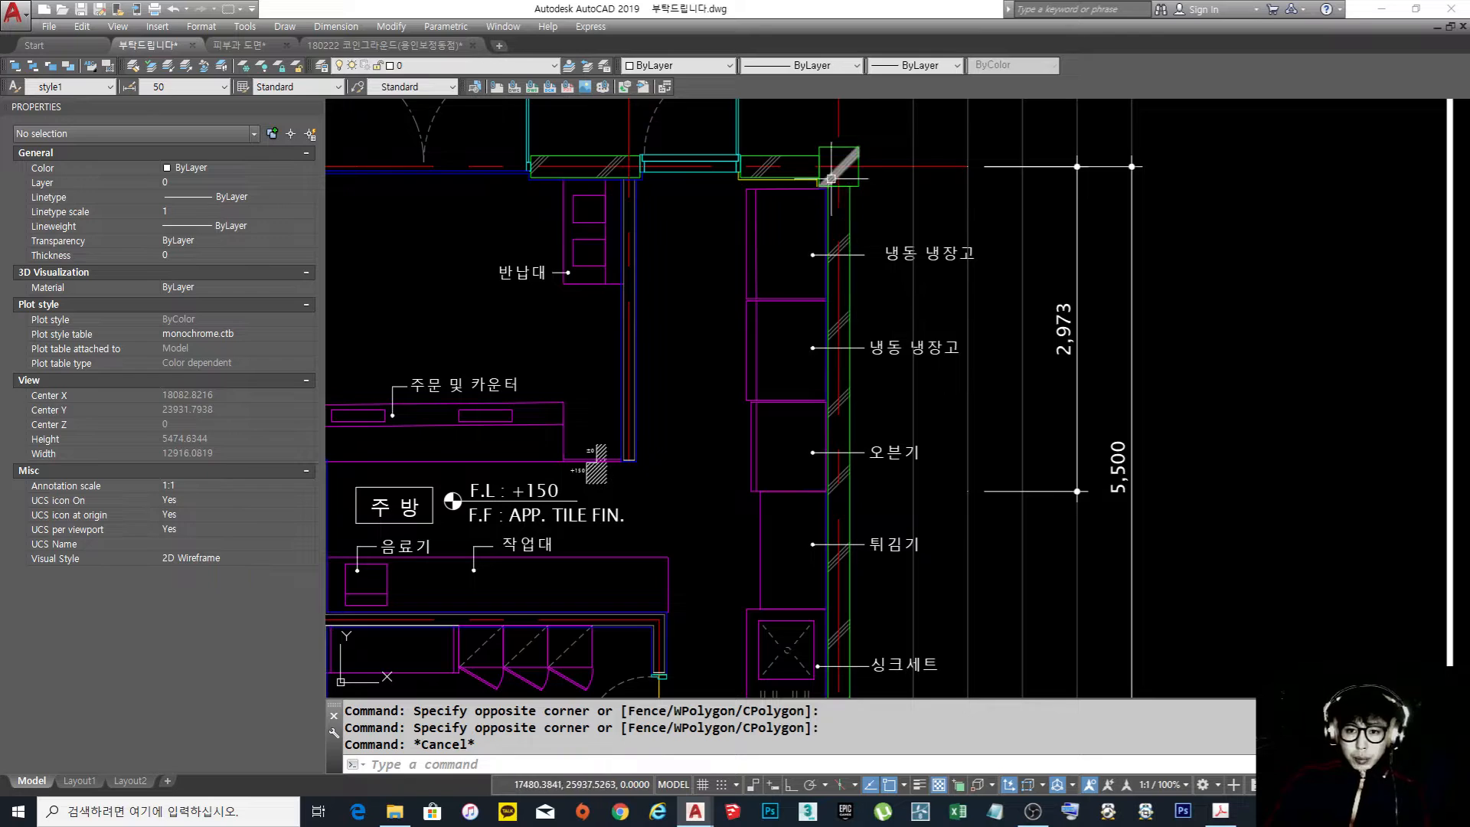
key("Escape")
left_click(844, 307)
scroll(865, 303, "down", 2)
middle_click_drag(877, 297, 875, 337)
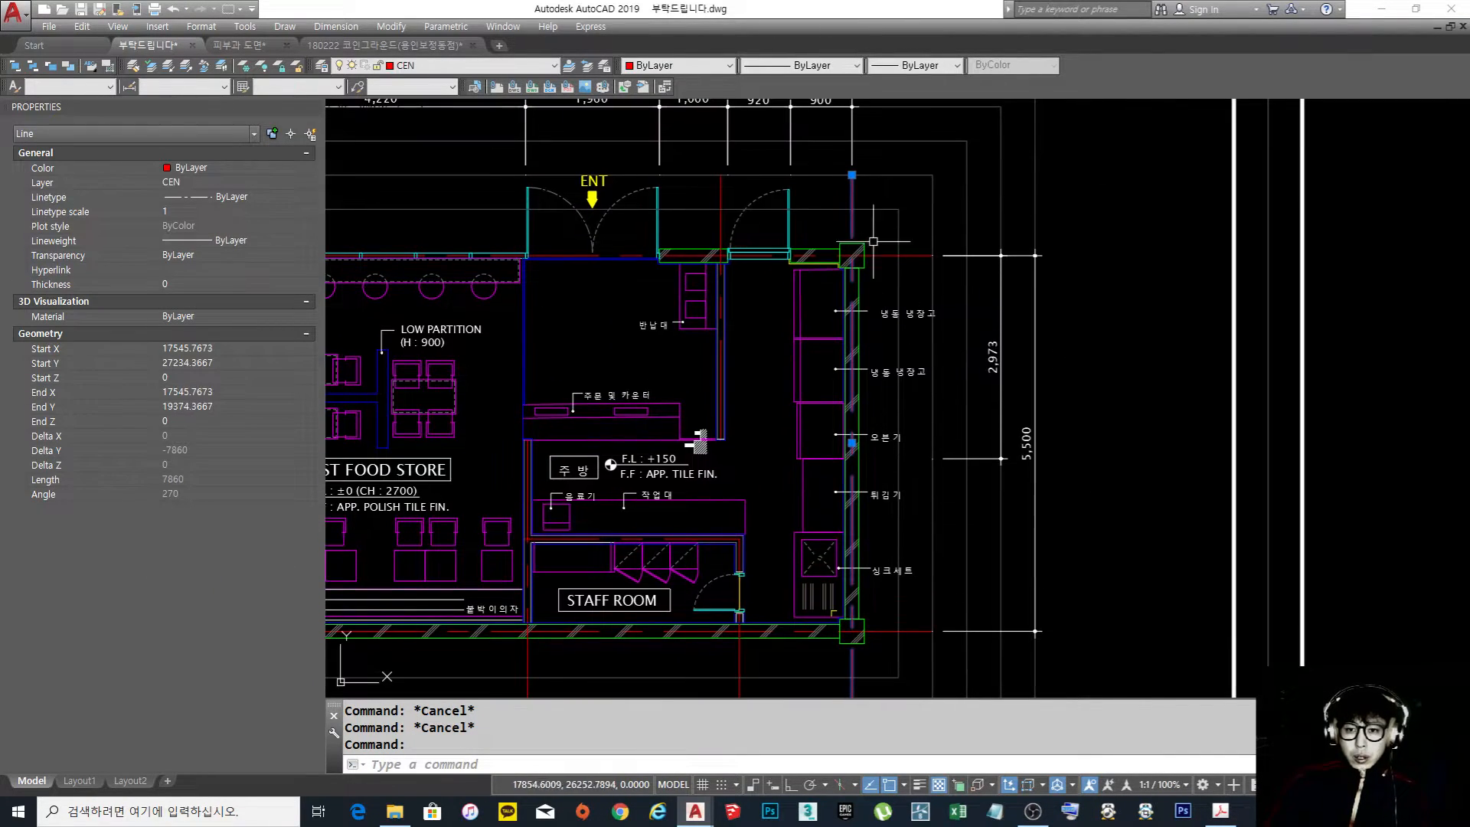
key("Escape")
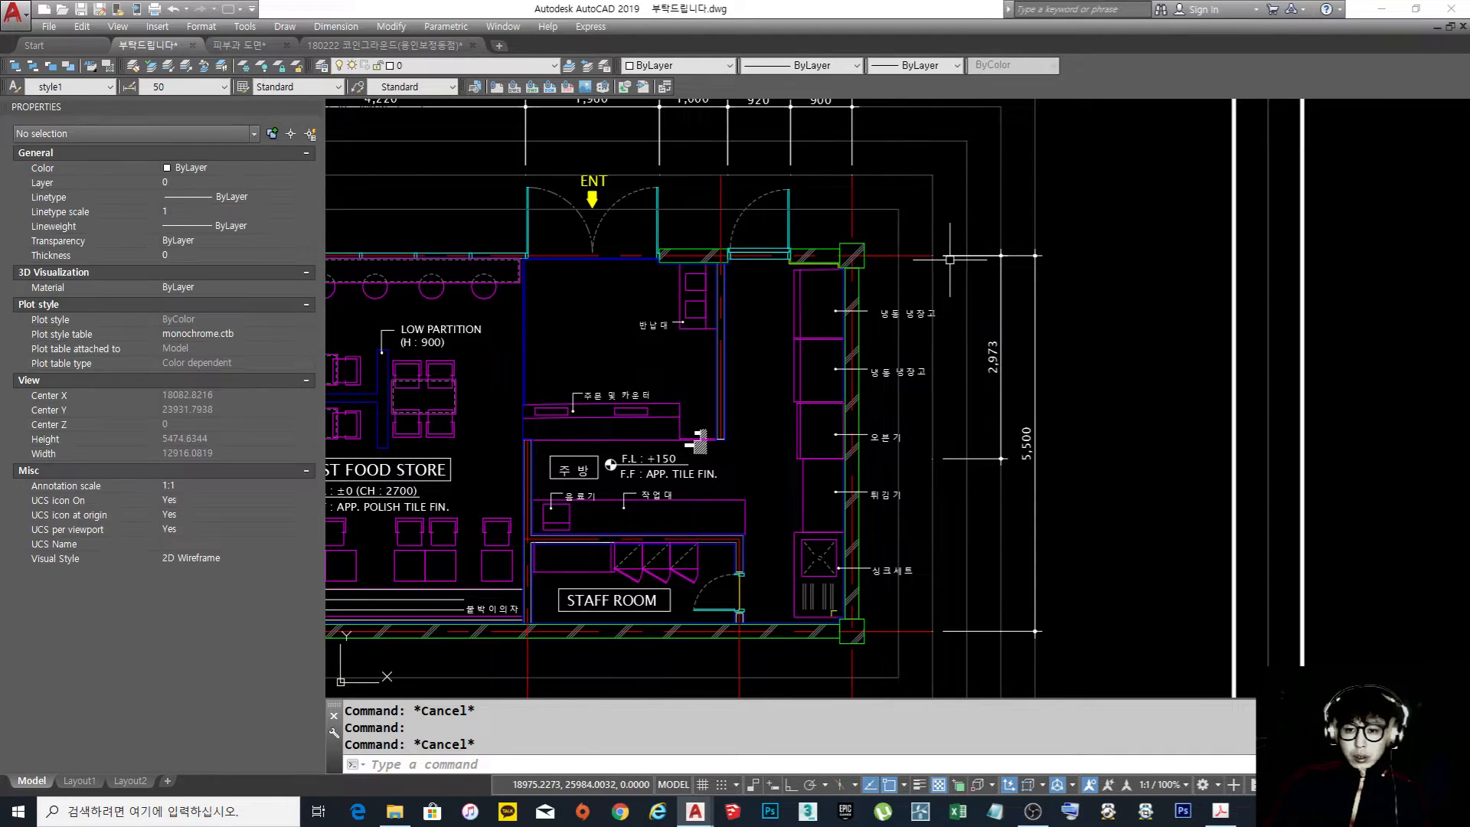
Erase the 2,973 and 5,500 vertical dimensions beside the kitchen equipment in the floor plan
scroll(949, 268, "up", 2)
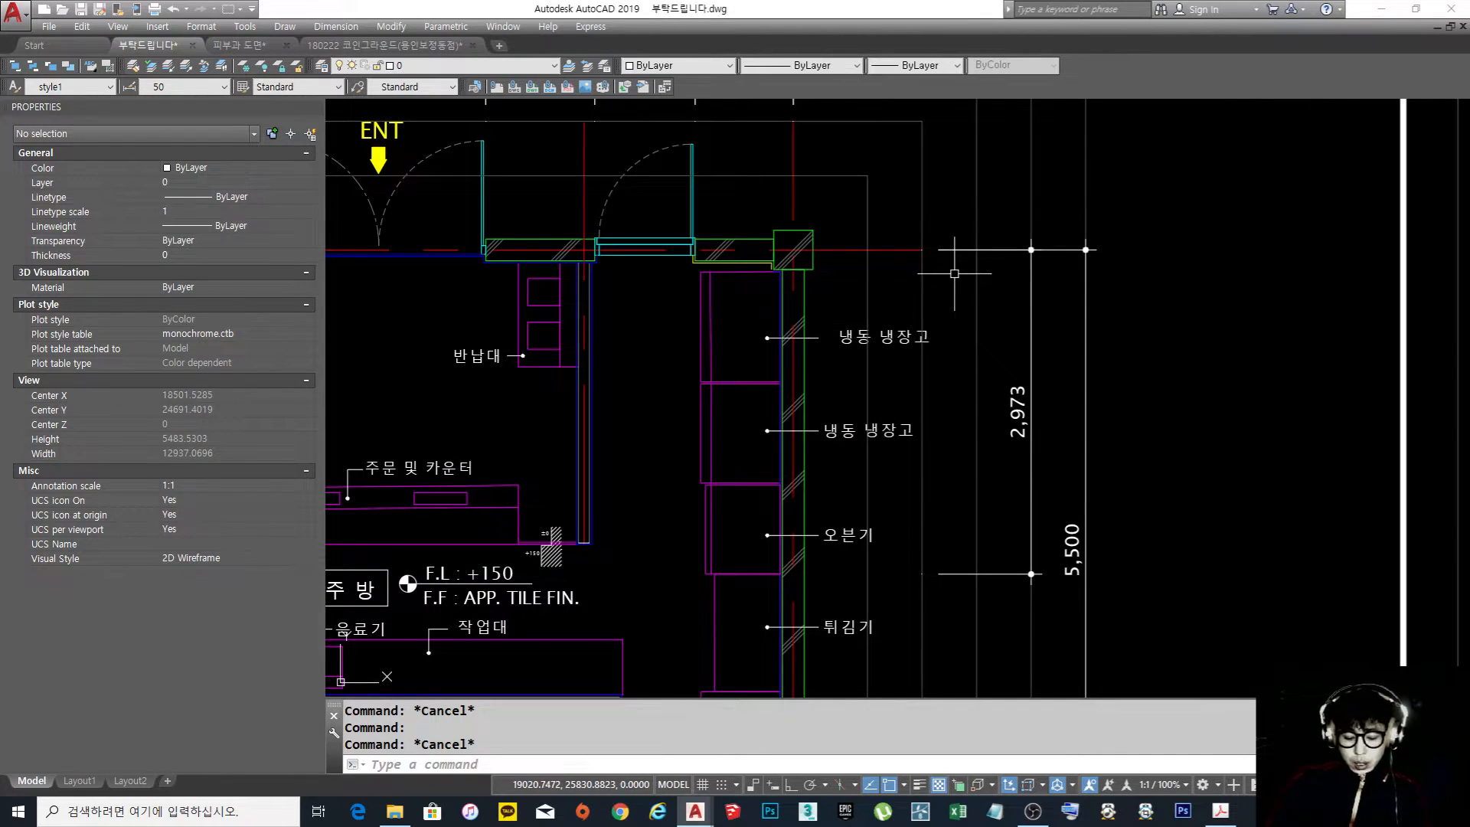
scroll(728, 257, "up", 3)
left_click(749, 265)
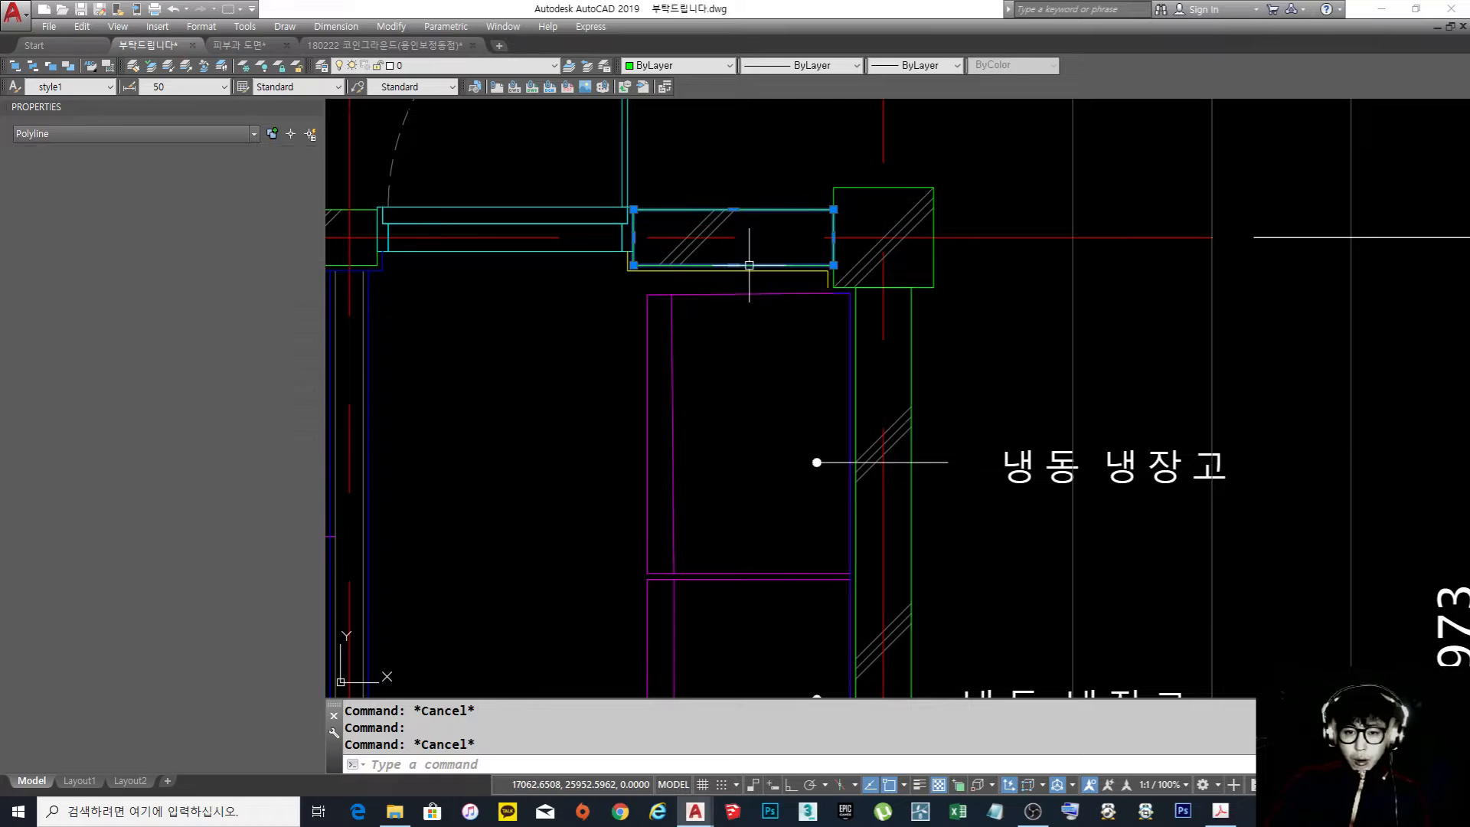
key("Escape")
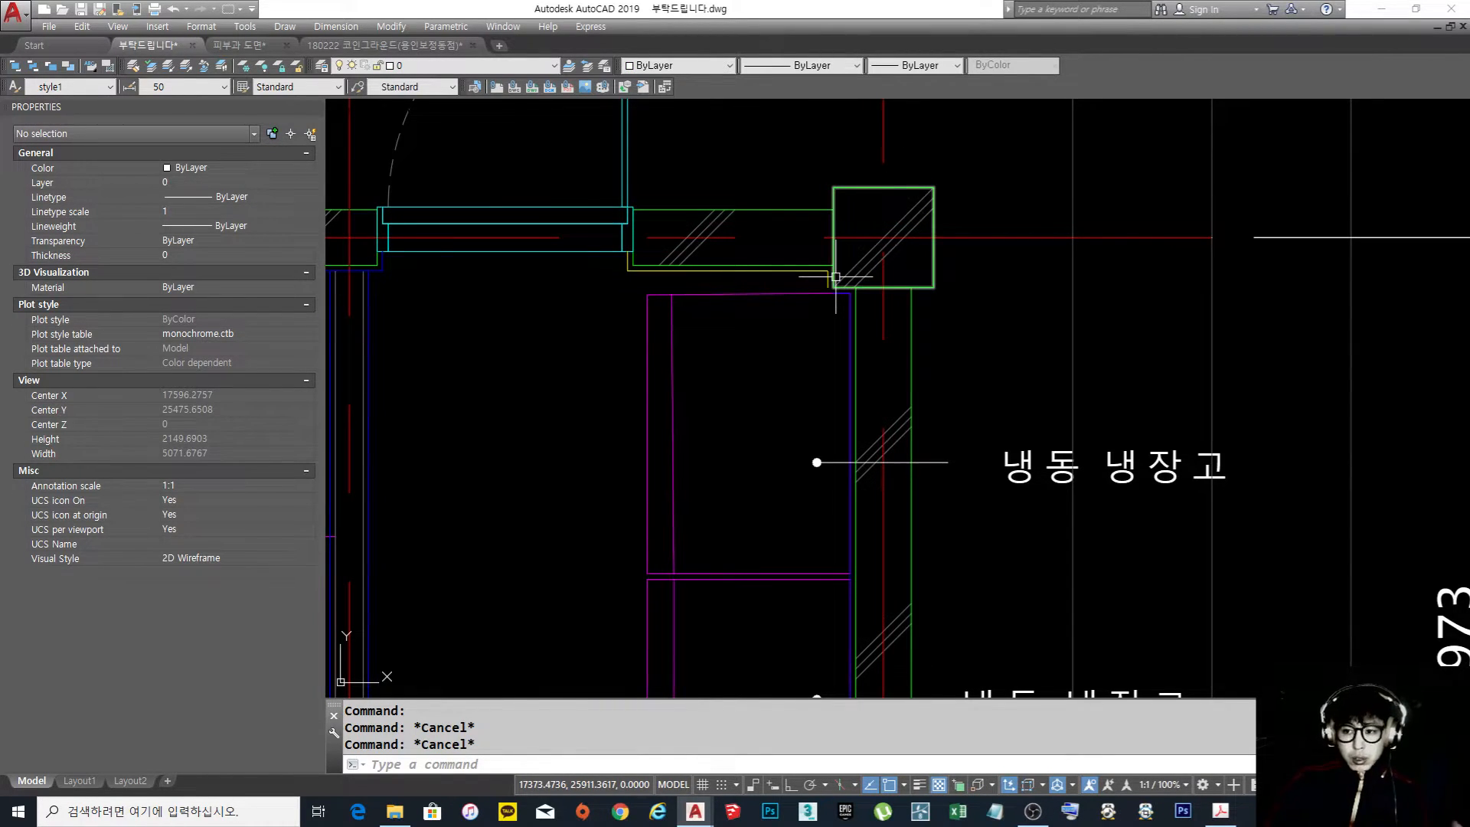
scroll(835, 276, "down", 6)
type("e")
key("Return")
left_click(1026, 393)
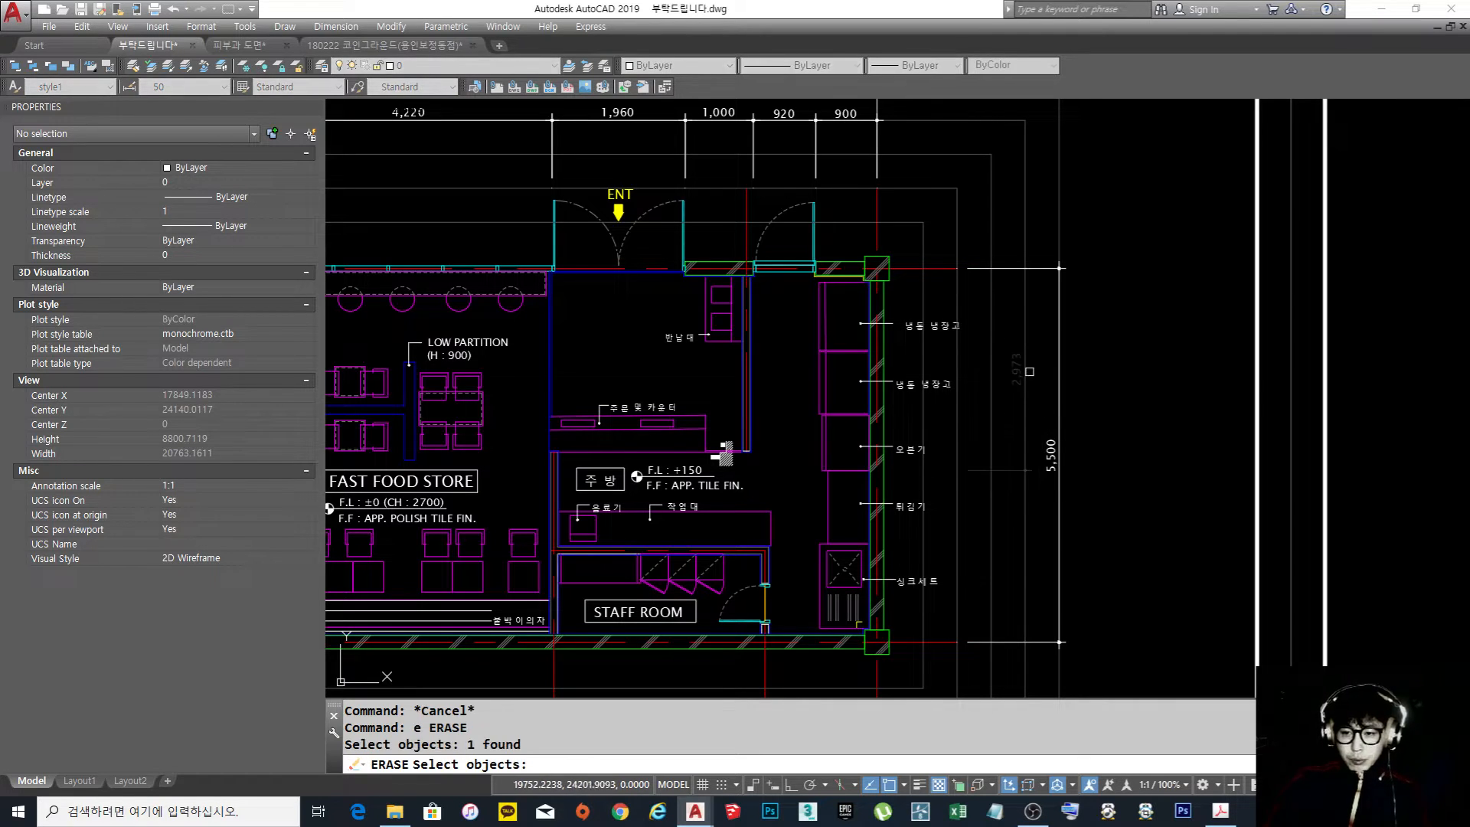
key("Return")
Place a vertical linear dimension from the upper wall's inner face to the corner column's lower edge, beside the kitchen
middle_click_drag(1045, 330, 987, 354)
type("dli")
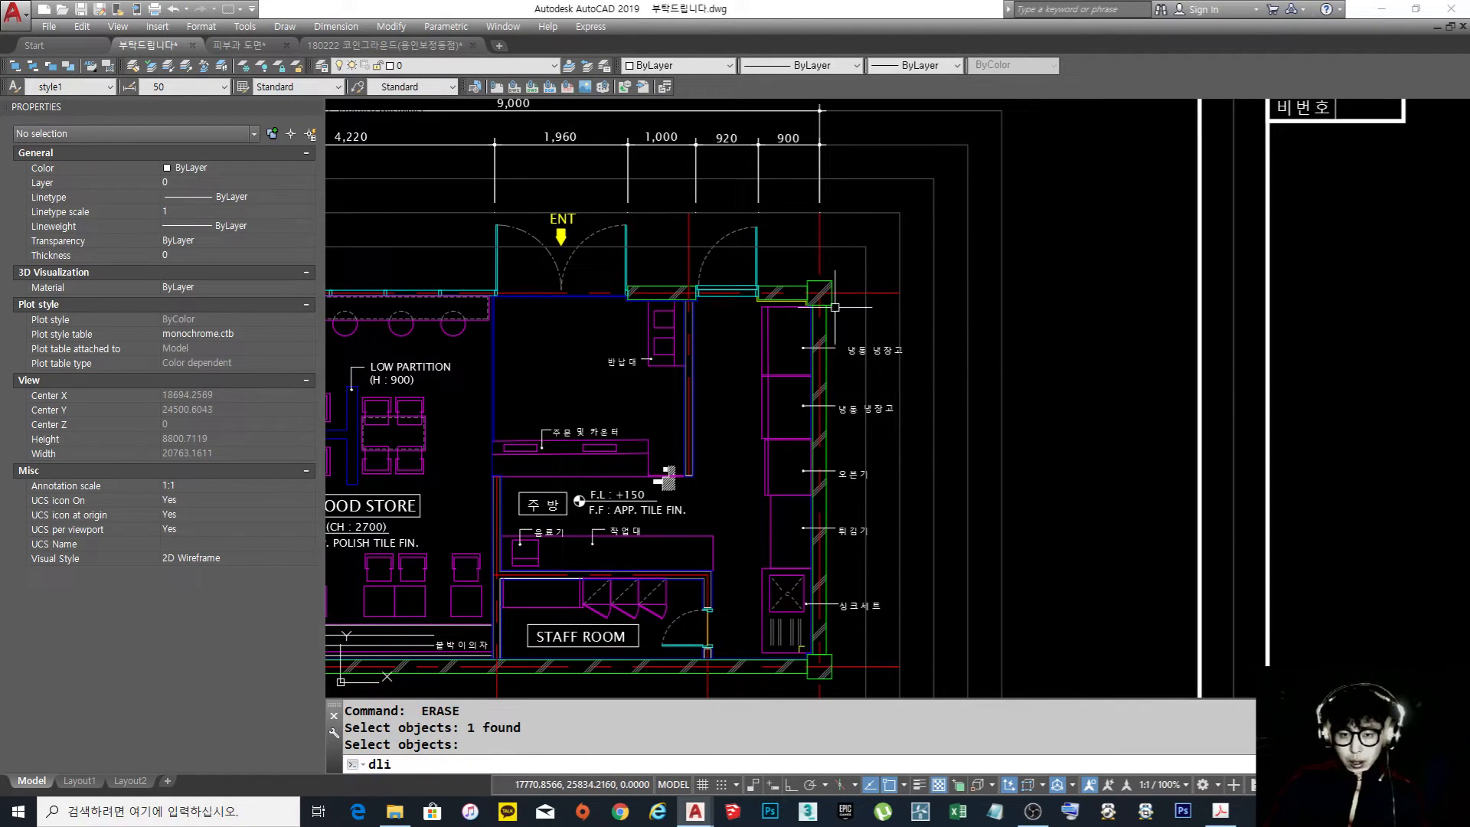
key("Return")
scroll(835, 307, "up", 5)
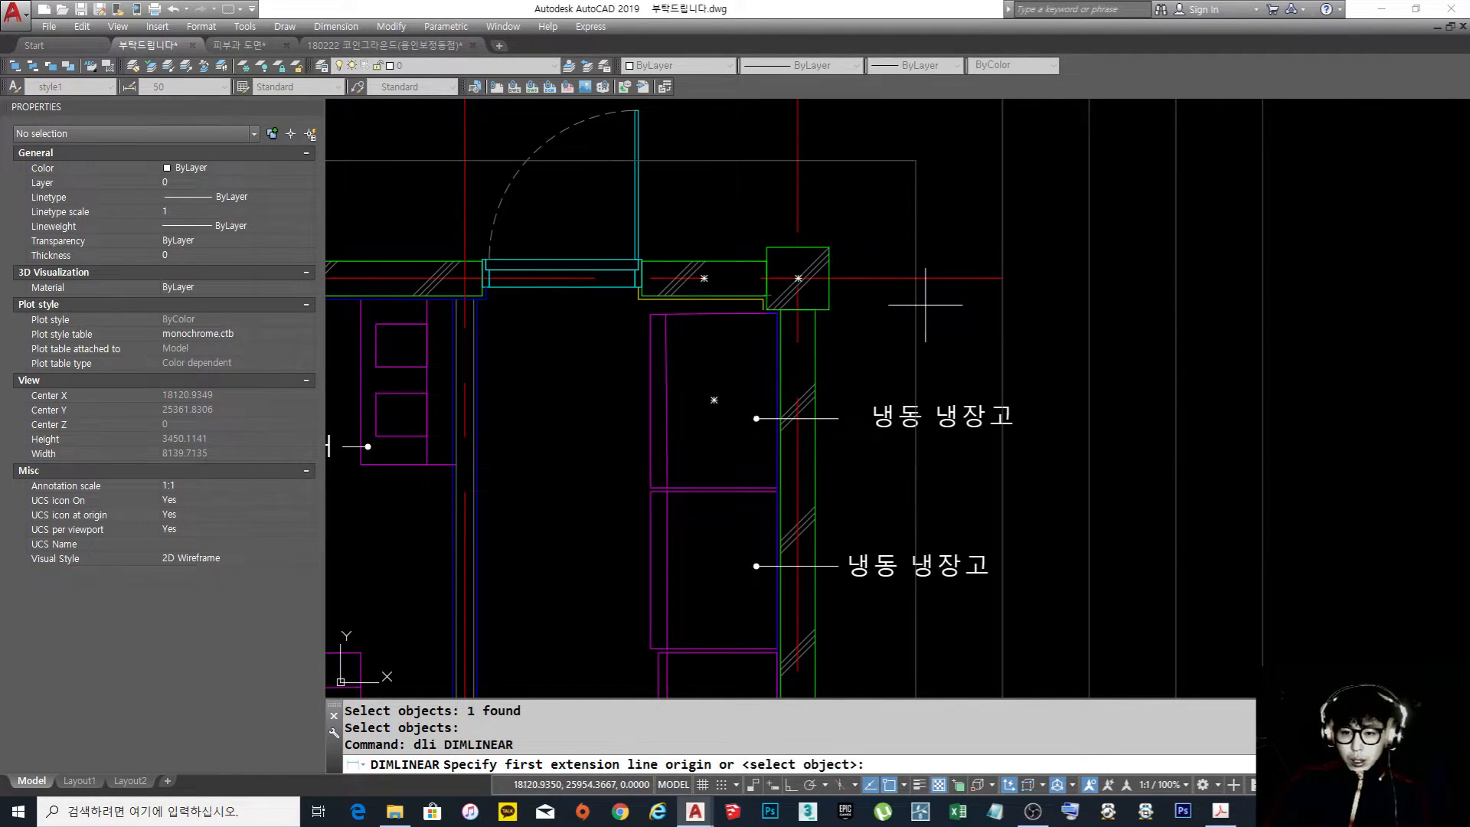
left_click(1002, 294)
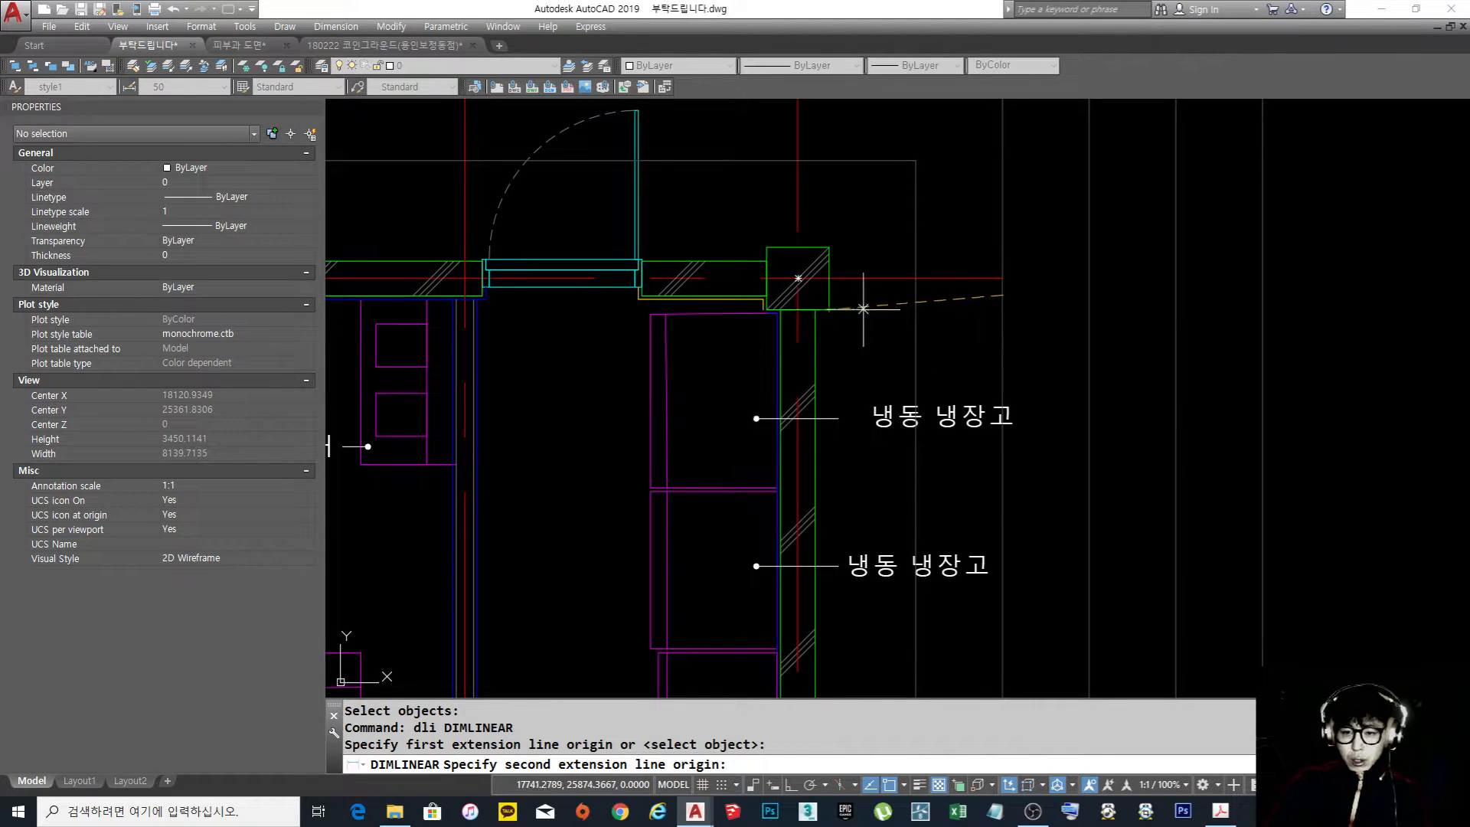
left_click(1004, 311)
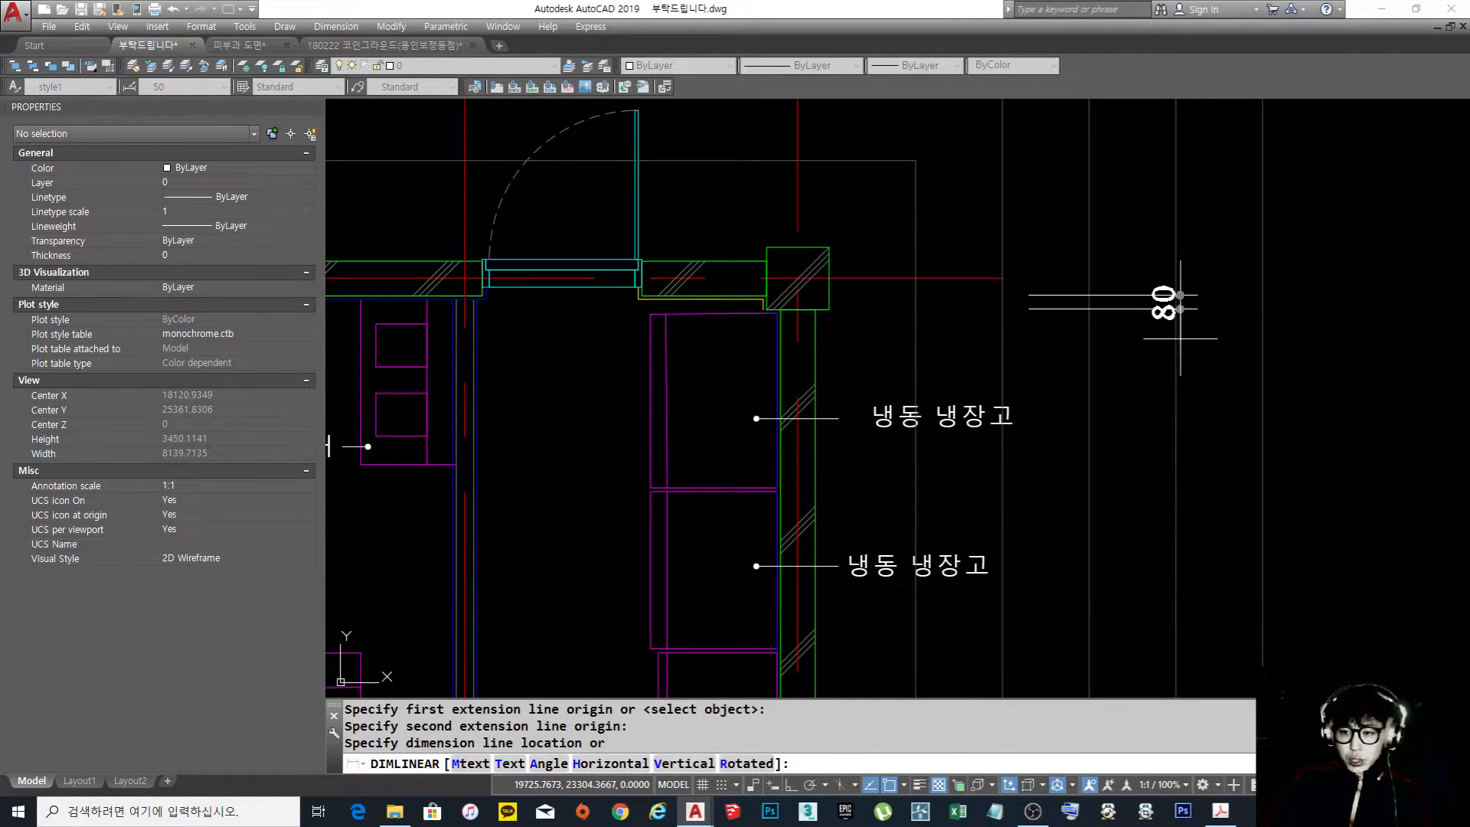
left_click(1160, 300)
Continue the dimension chain down to the lower corner column's upper edge and the lower wall's inner face
scroll(1082, 321, "down", 4)
middle_click_drag(1082, 322, 1070, 314)
type("dco")
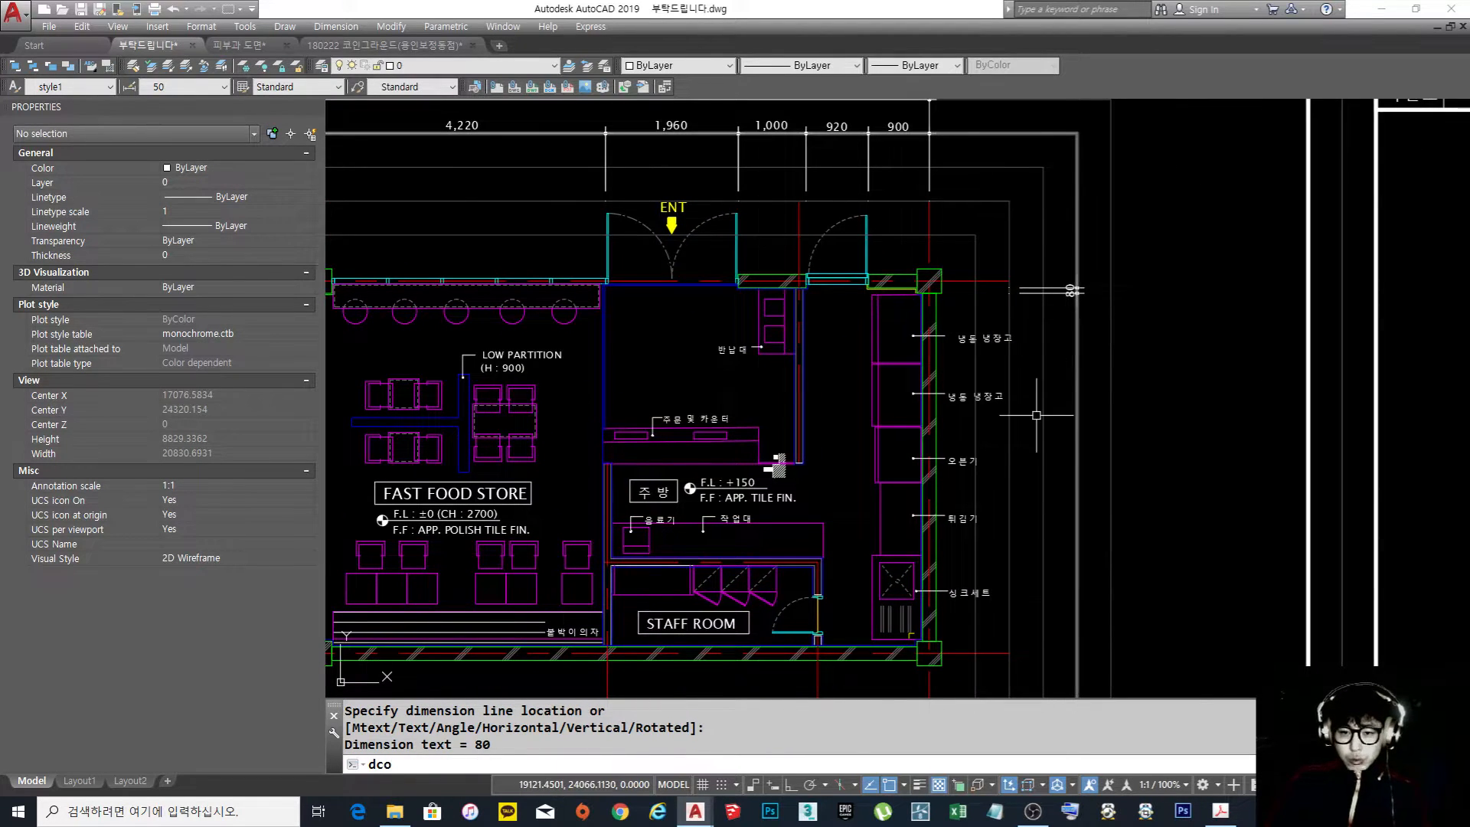
key("space")
middle_click_drag(1028, 438, 997, 411)
scroll(978, 440, "up", 4)
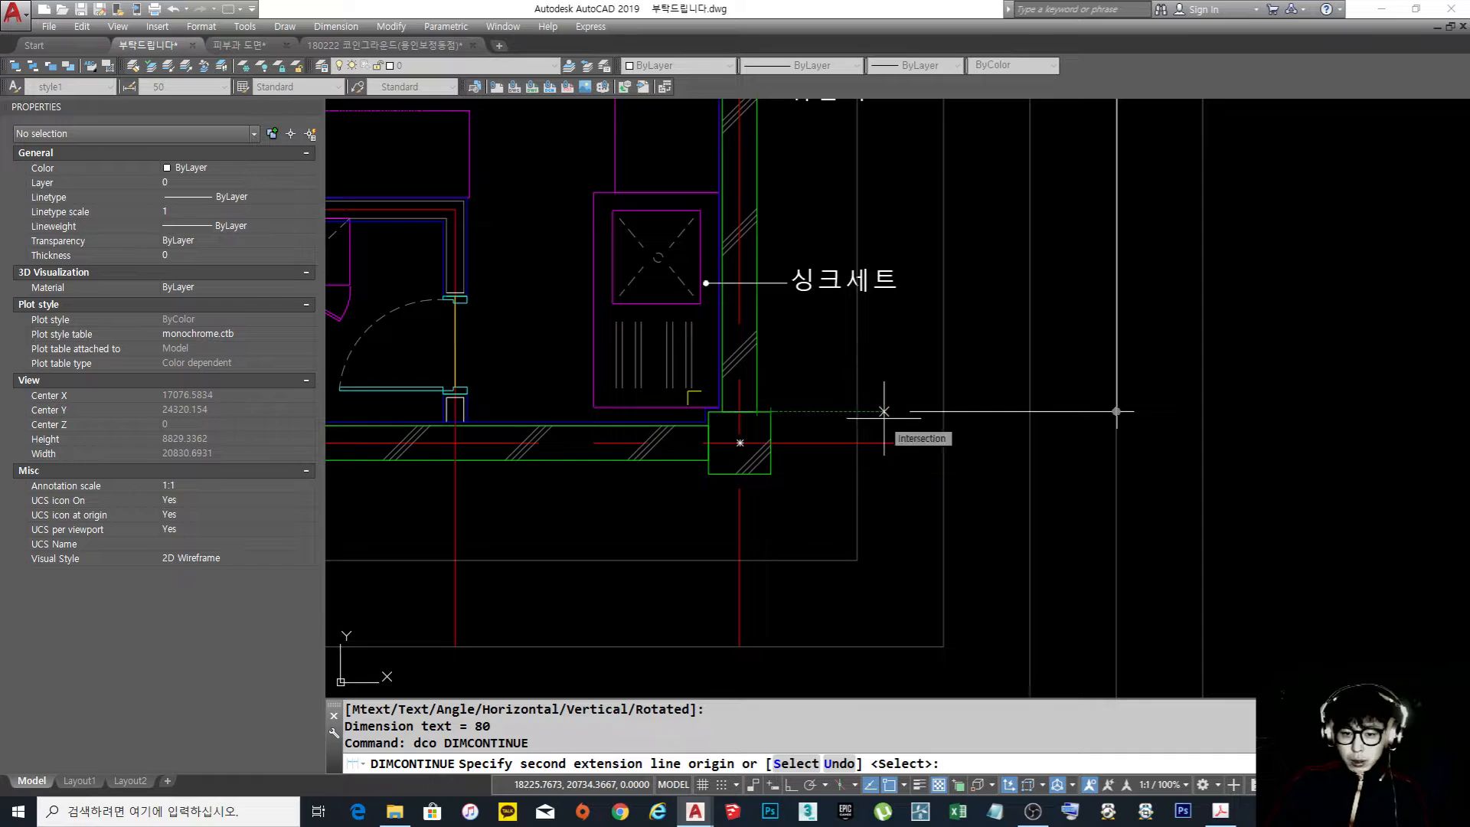
left_click(943, 411)
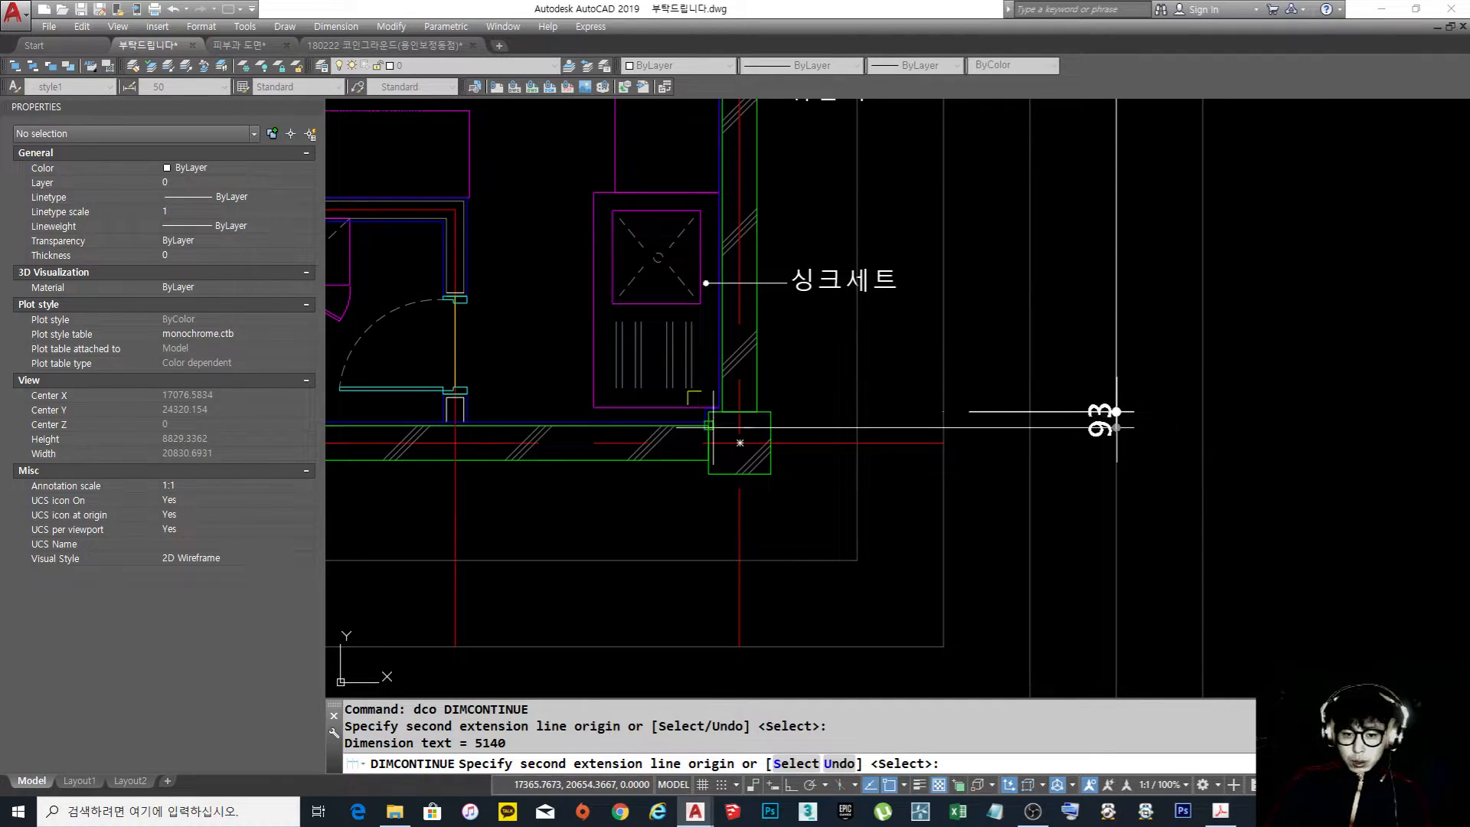
left_click(944, 424)
key("Return")
scroll(943, 425, "down", 5)
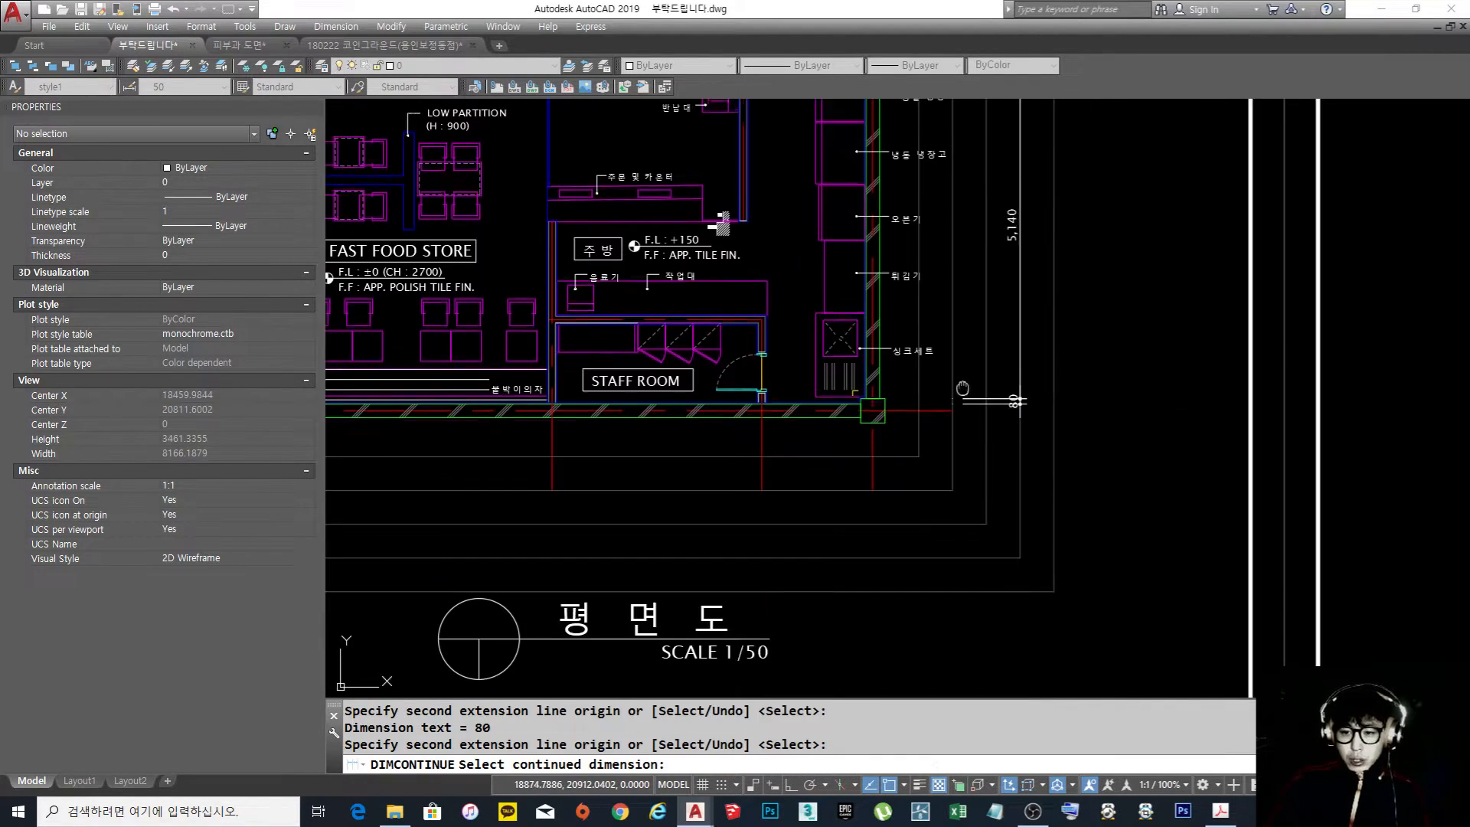
key("Escape")
Examine the kitchen equipment from the upper refrigerator to the sink set against the new wall-face dimensions
middle_click_drag(969, 318, 1002, 394)
scroll(829, 366, "up", 2)
mouse_move(878, 357)
middle_mouse_down()
mouse_move(842, 368)
mouse_move(837, 230)
middle_mouse_up()
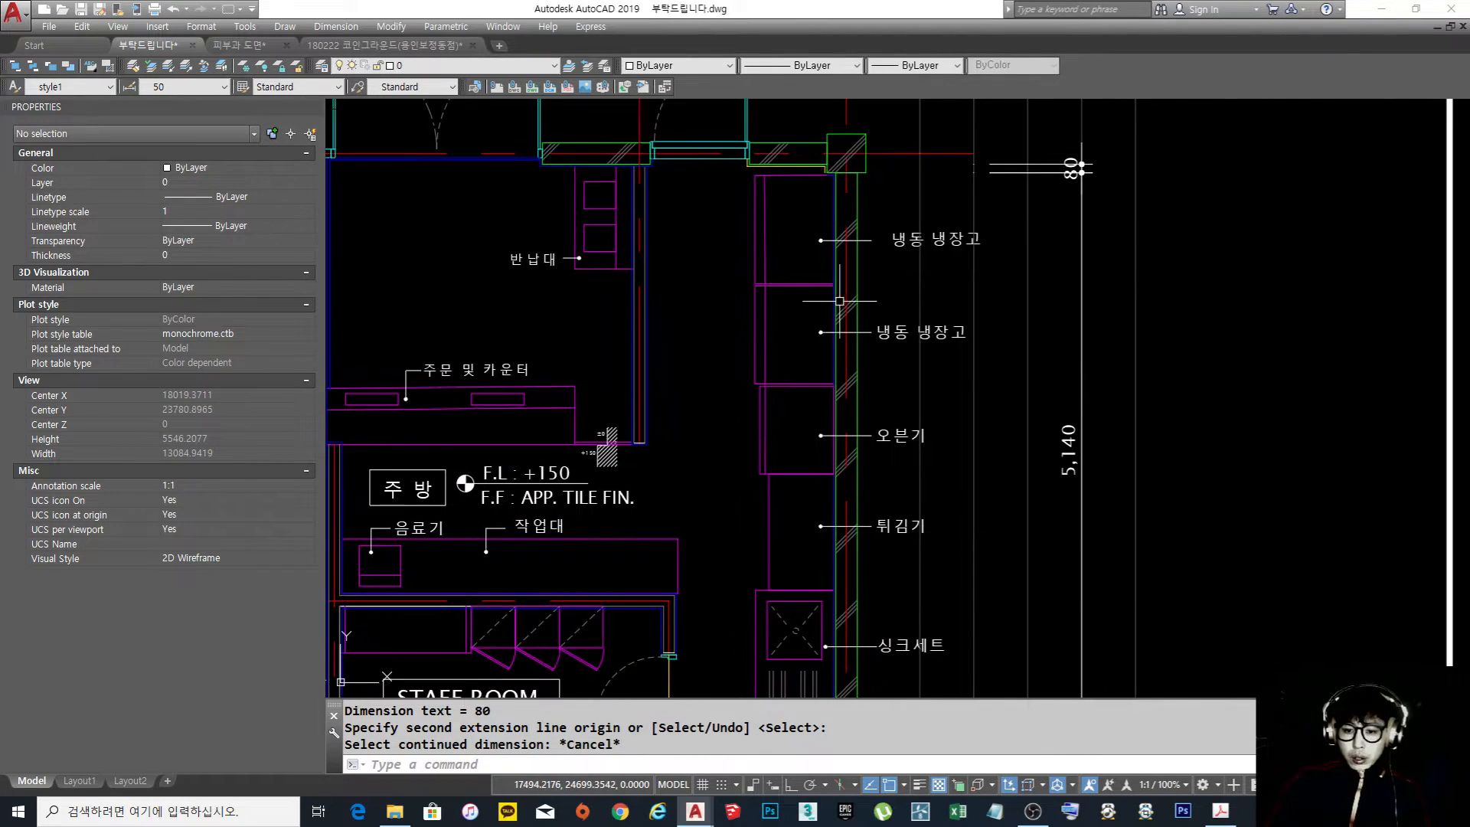
scroll(838, 243, "down", 2)
scroll(840, 276, "up", 1)
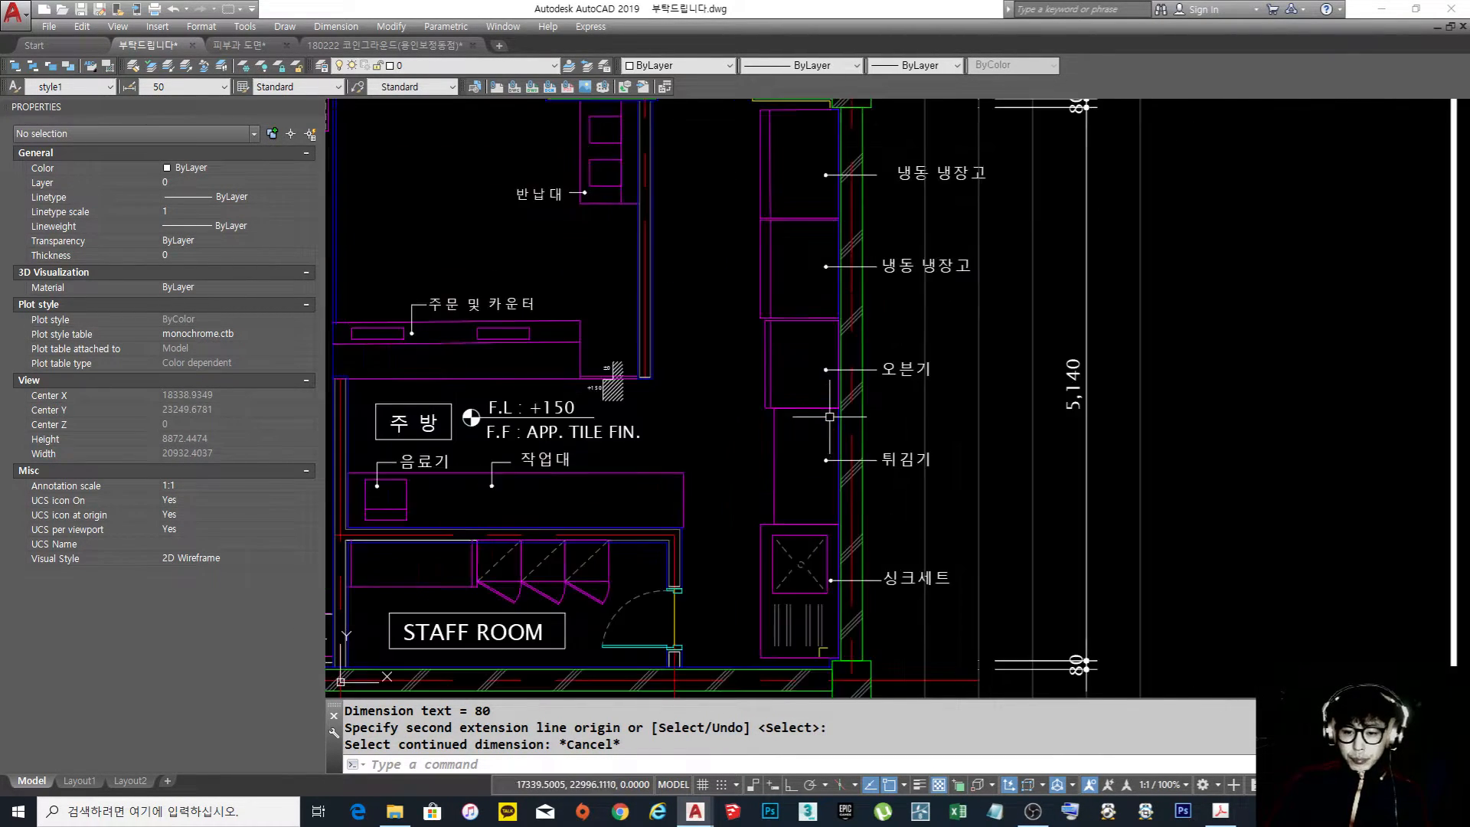
scroll(846, 262, "up", 1)
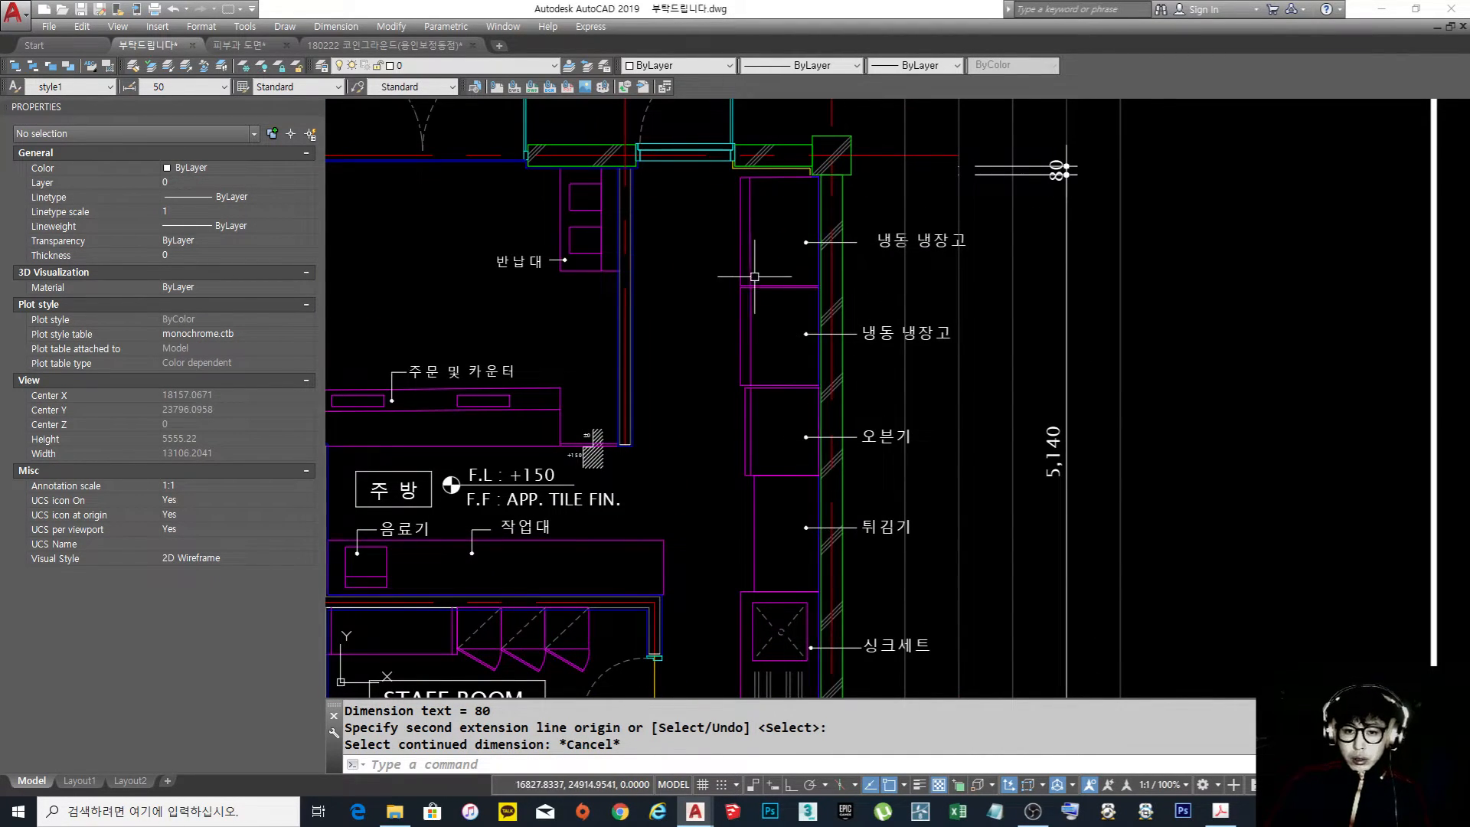
middle_click_drag(754, 275, 781, 337)
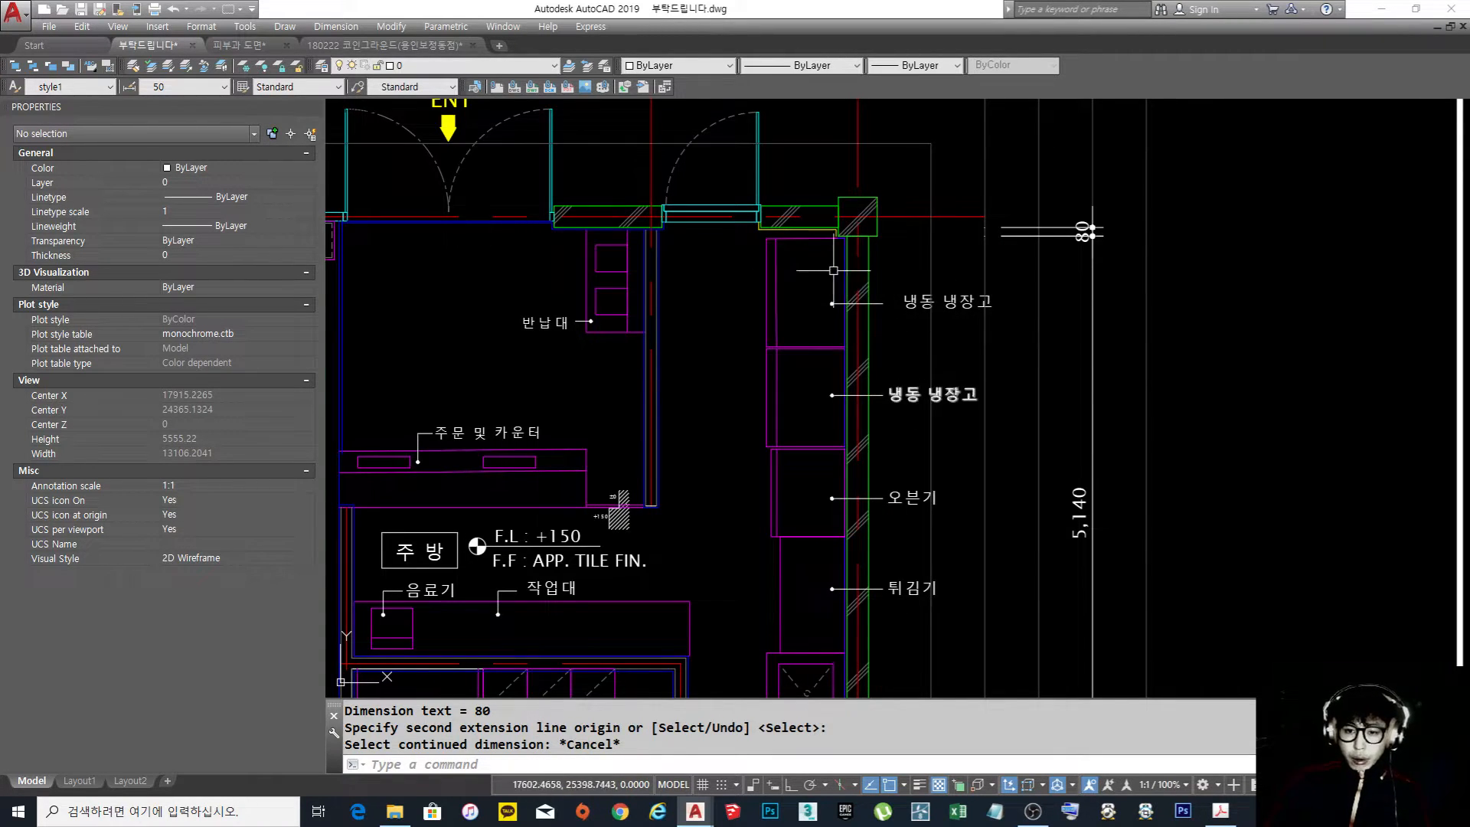
middle_click_drag(823, 676, 788, 456)
scroll(915, 335, "down", 3)
middle_click_drag(916, 338, 888, 434)
Stretch the lower end of the long 5,140 dimension up to the lower edge of the first refrigerator
scroll(1007, 276, "up", 3)
middle_click_drag(957, 276, 960, 312)
left_click(957, 312)
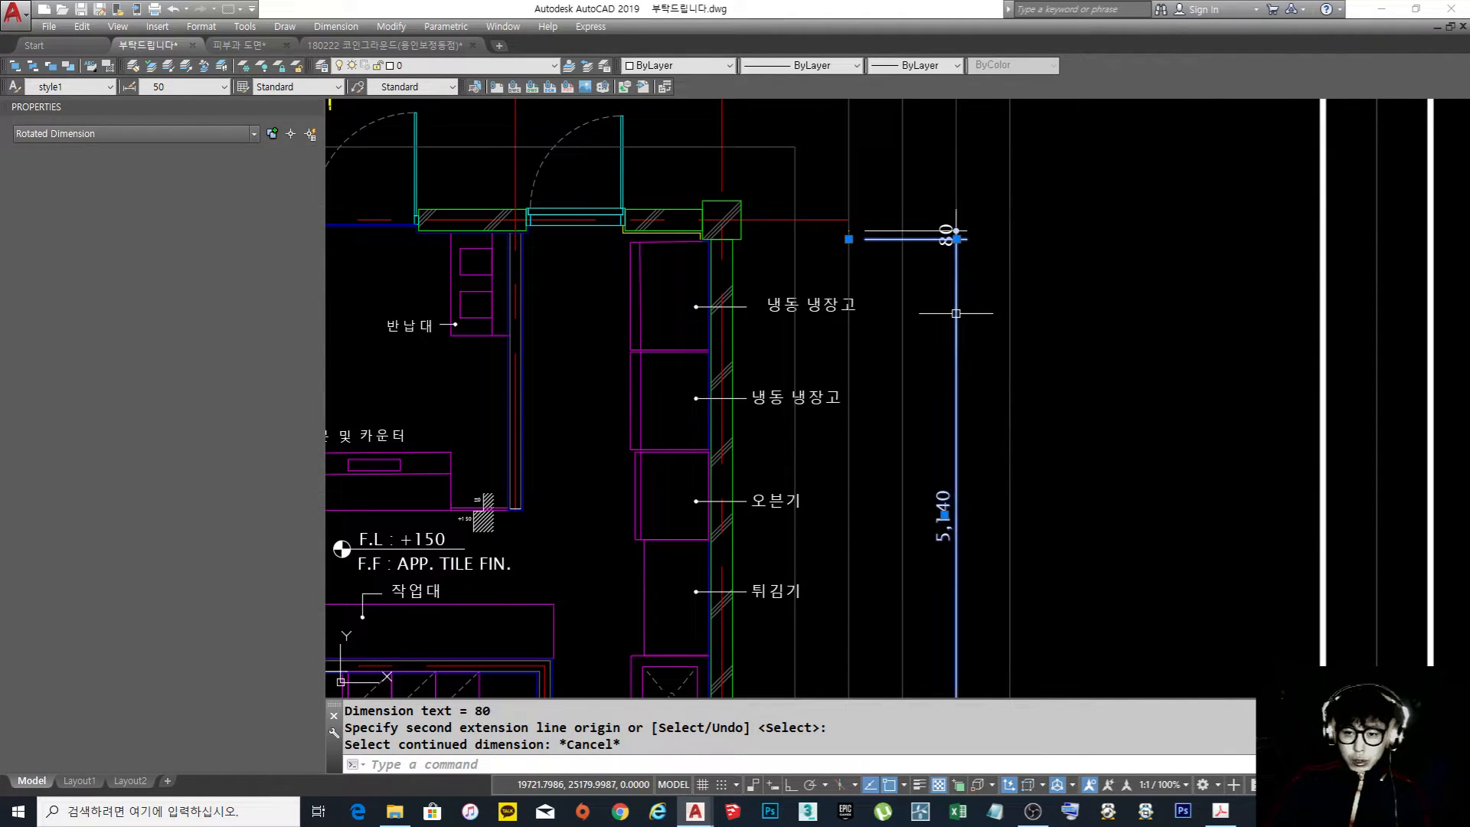
scroll(957, 312, "down", 2)
middle_click_drag(894, 556, 904, 515)
left_click(900, 554)
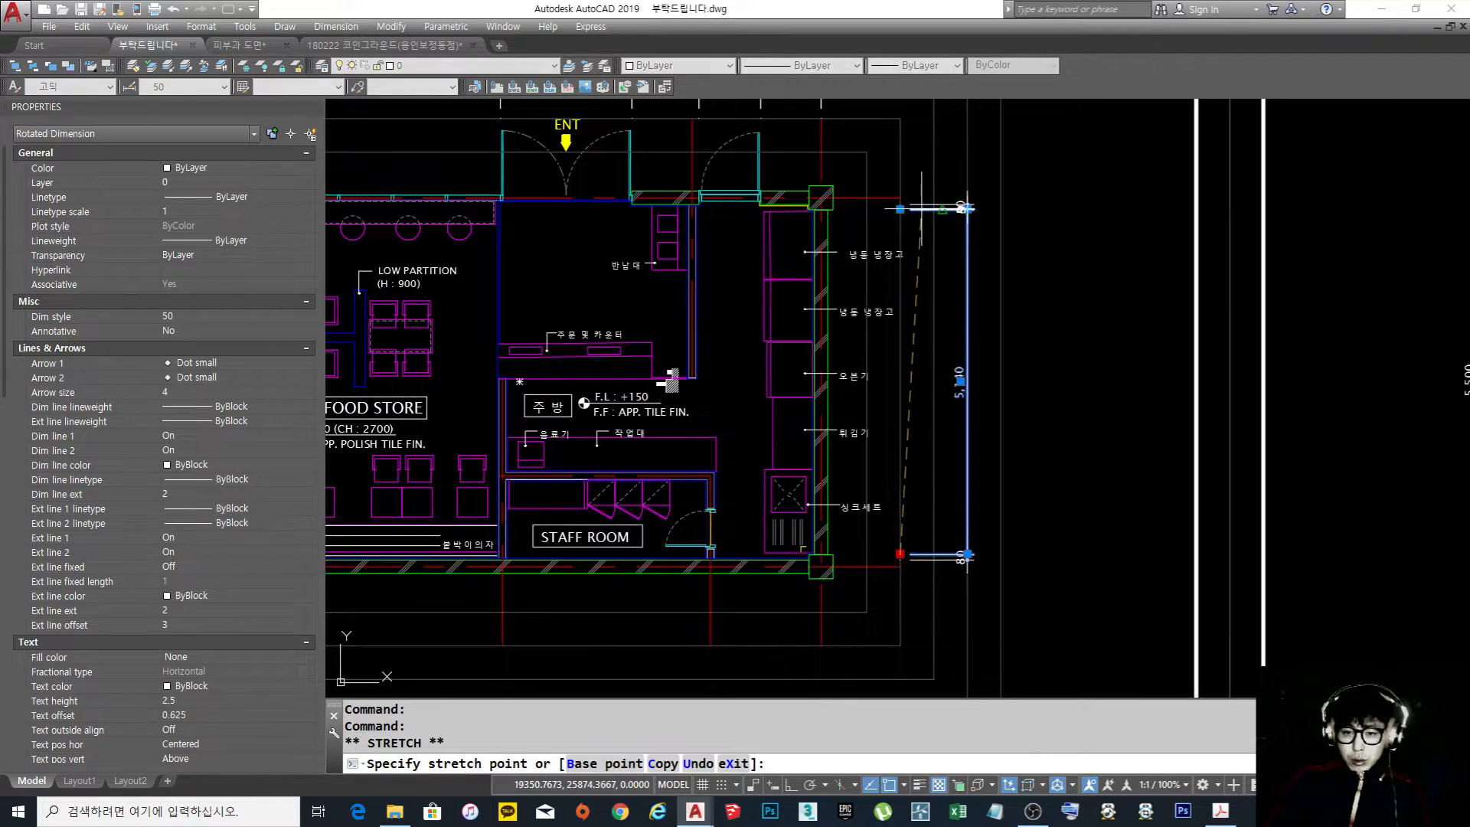
scroll(856, 275, "up", 4)
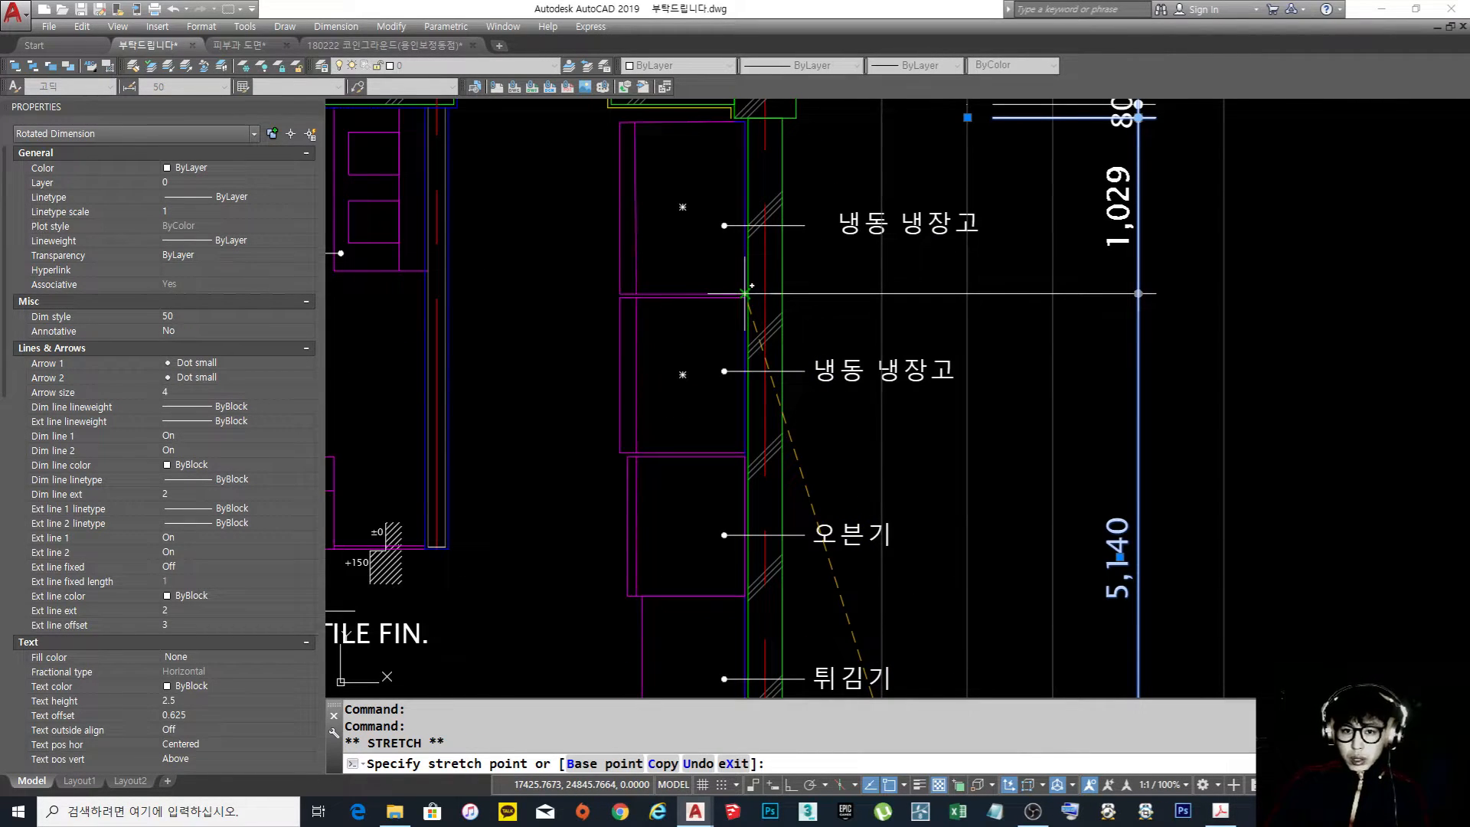
left_click(968, 293)
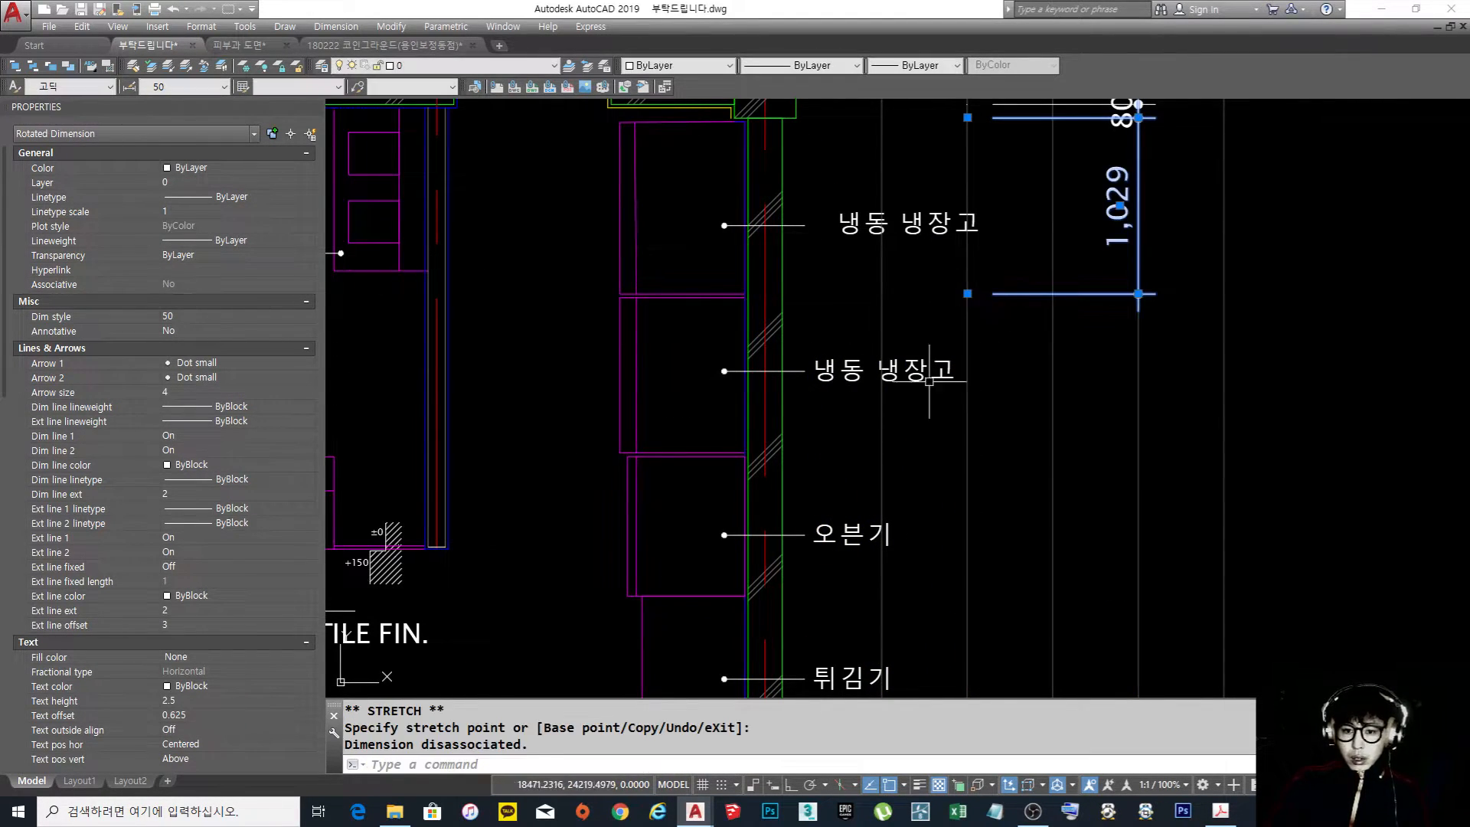
key("Escape")
key("Escape")
Continue the dimension chain from the first refrigerator to the lower edges of the second refrigerator and the oven
type("dco")
key("Return")
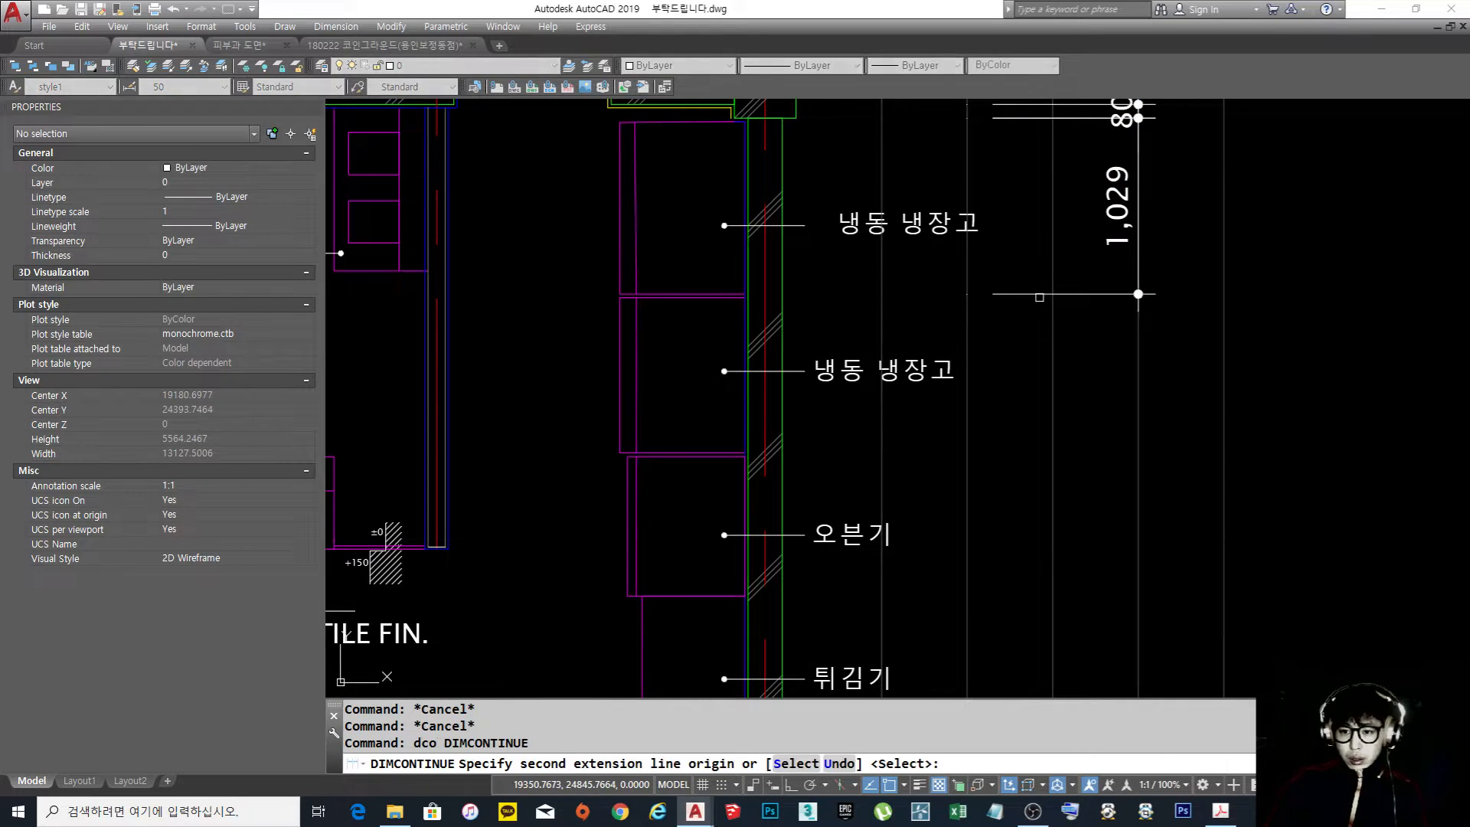
key("Return")
left_click(1053, 292)
left_click(908, 453)
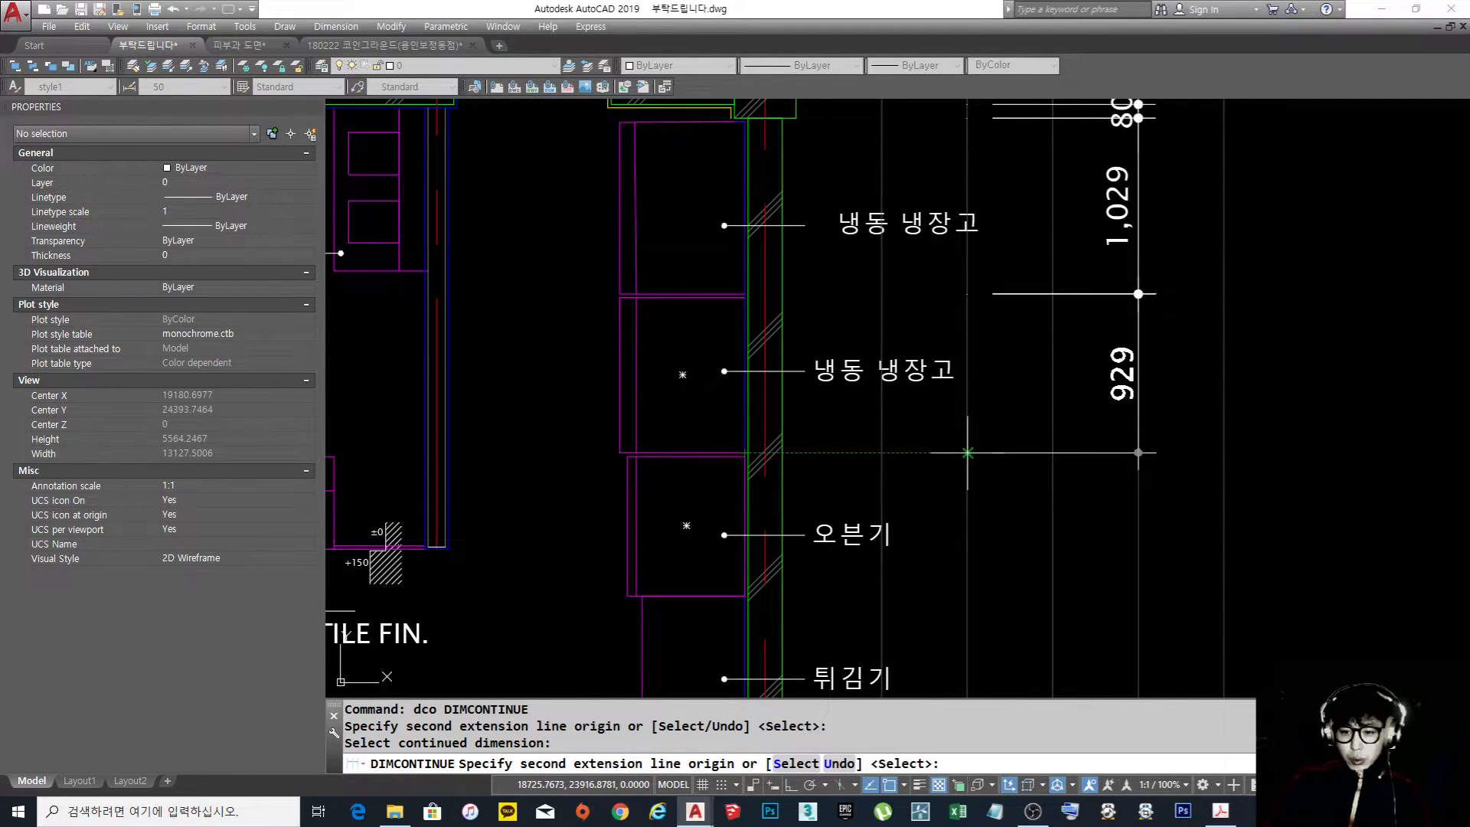
scroll(908, 453, "down", 6)
scroll(838, 487, "up", 4)
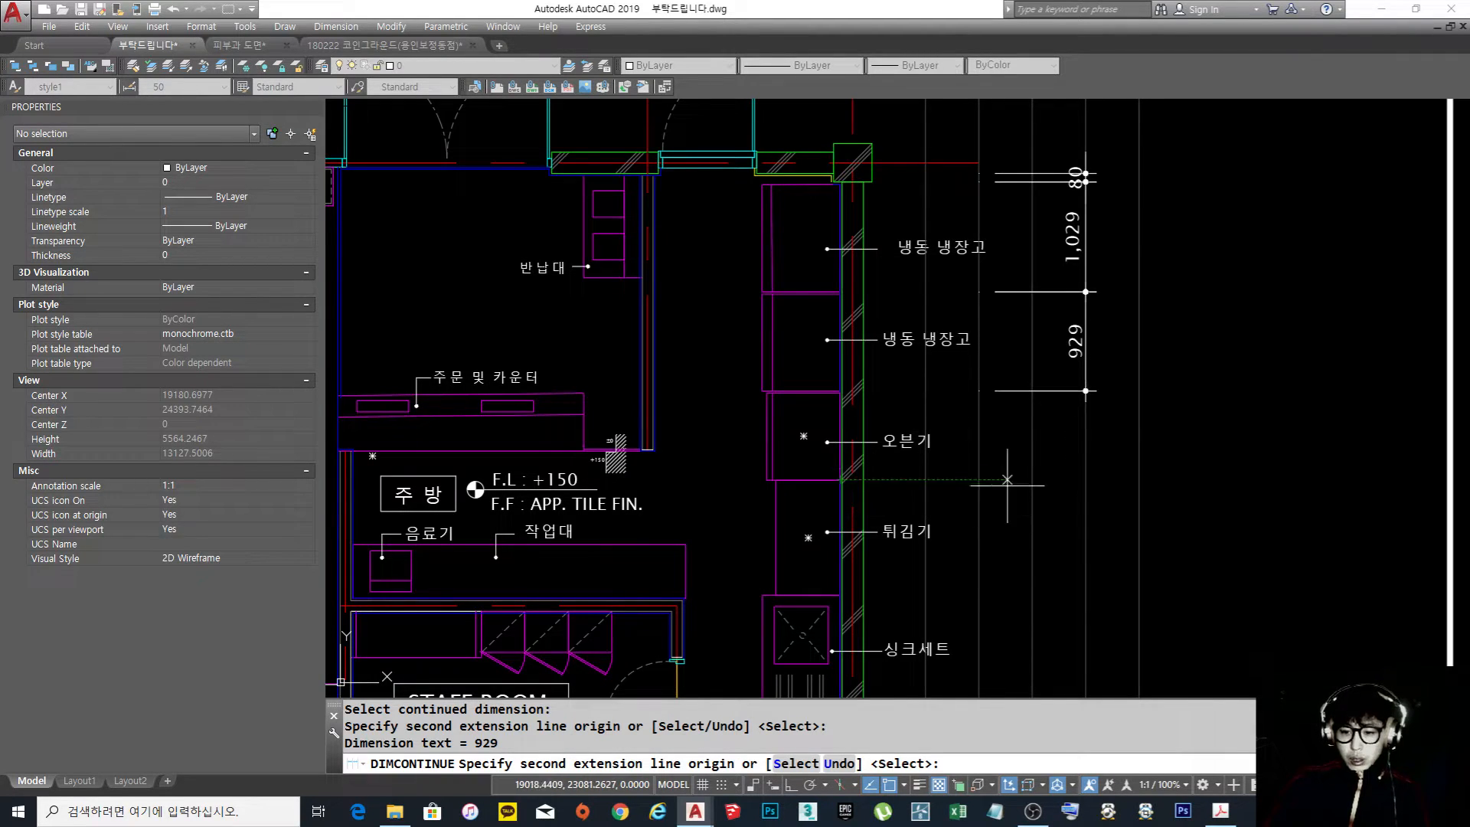
left_click(980, 480)
key("Return")
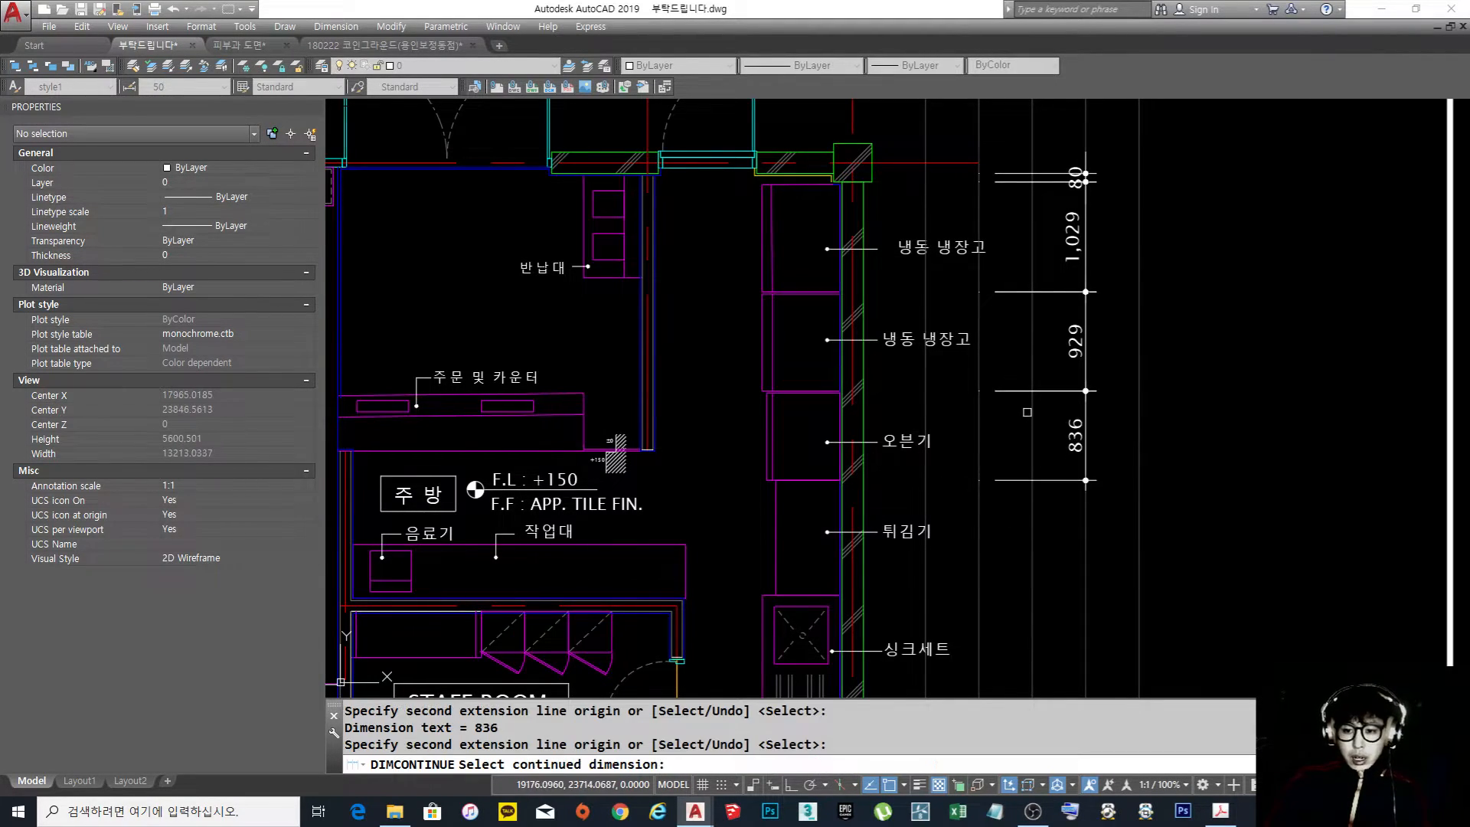
scroll(1029, 413, "down", 2)
key("Return")
Erase the whole wall-face dimension chain beside the kitchen, including both small 80 dimensions
scroll(1035, 448, "up", 3)
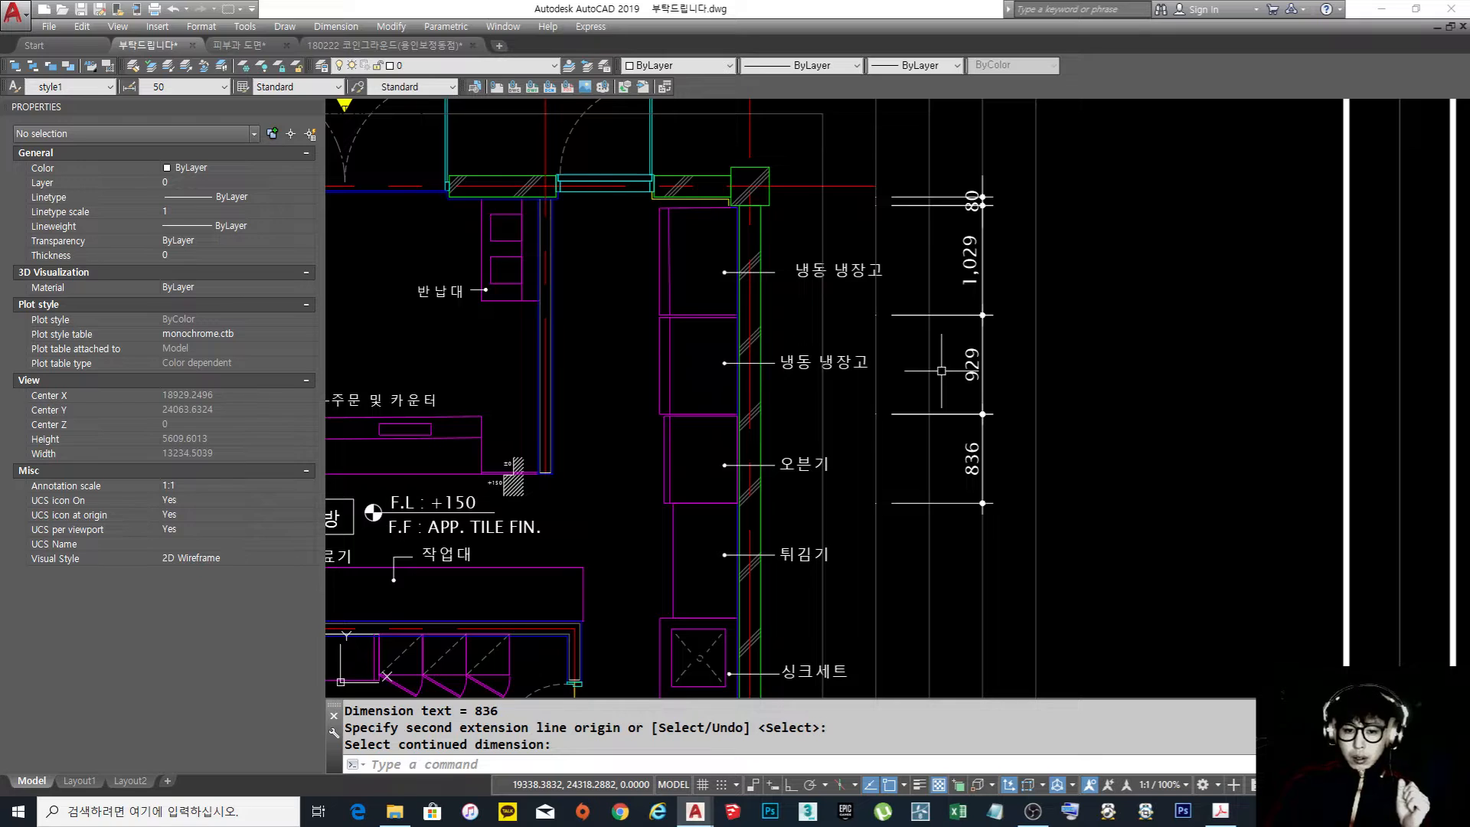
scroll(941, 370, "down", 2)
mouse_move(936, 424)
middle_mouse_down()
mouse_move(1058, 430)
mouse_move(1037, 433)
middle_mouse_up()
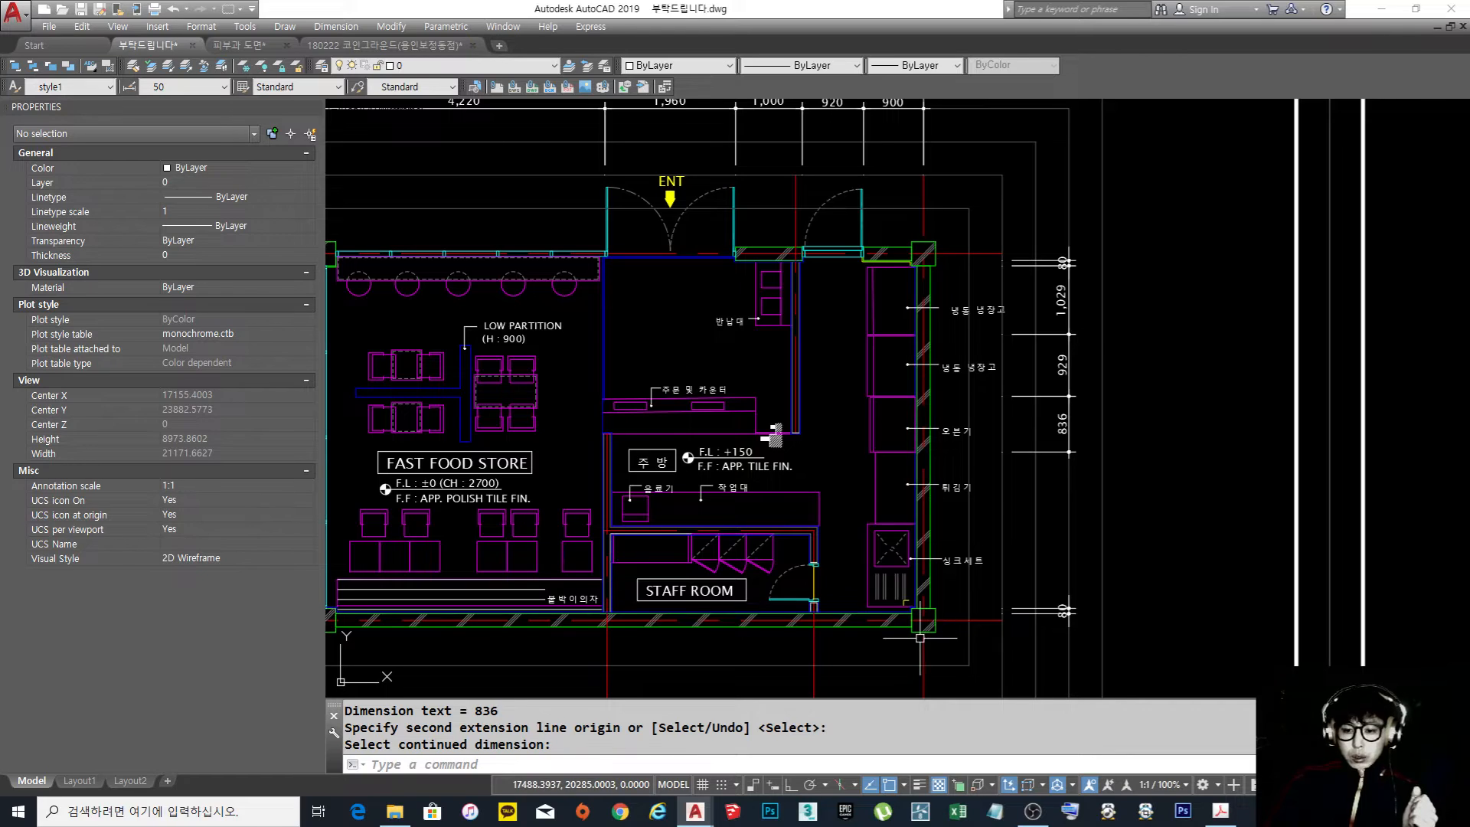
middle_click_drag(1042, 428, 1001, 423)
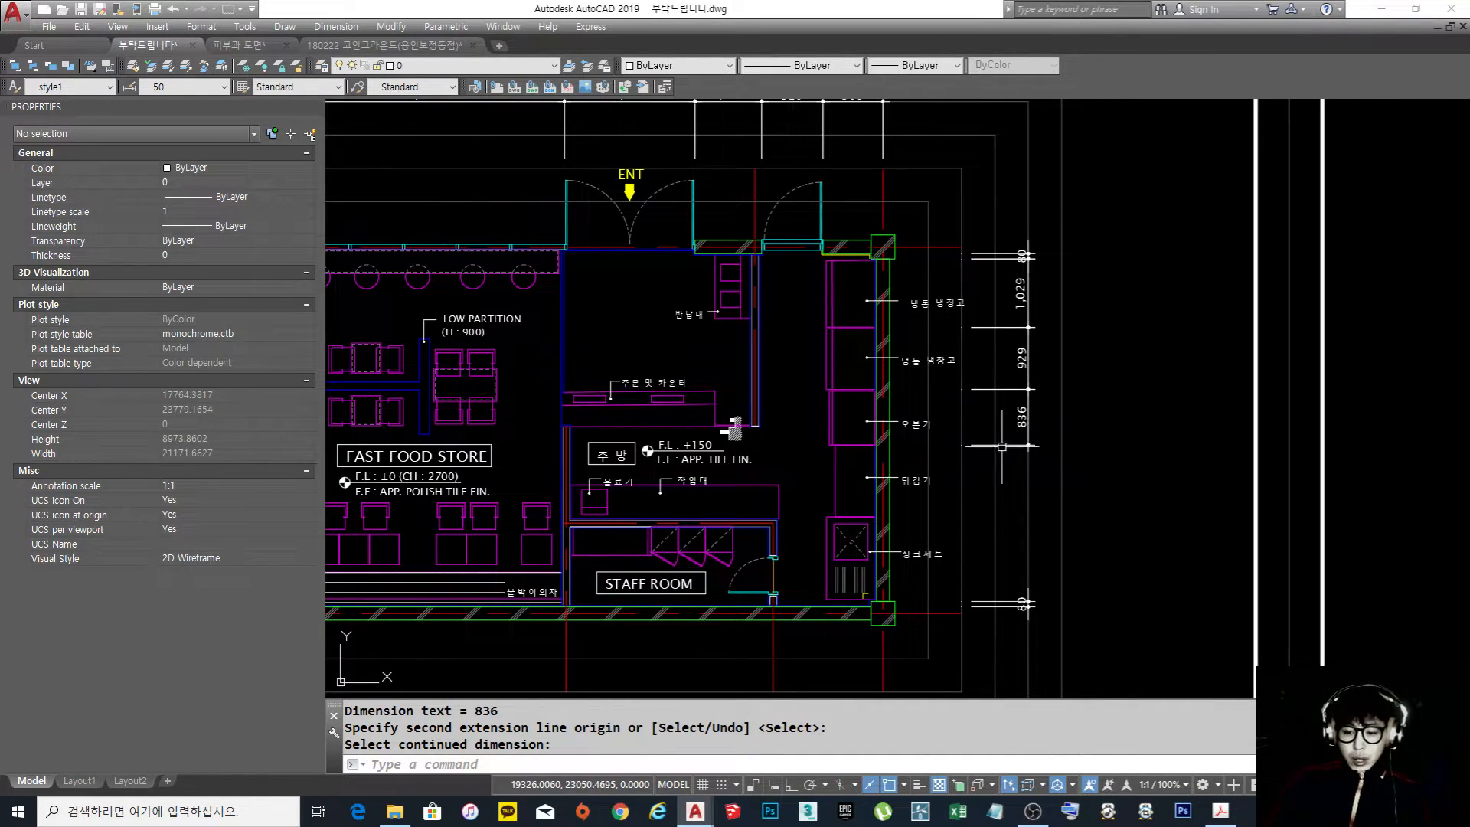
type("e")
key("space")
left_click(1048, 649)
left_click(995, 579)
key("space")
key("space")
left_click(1024, 463)
left_click(987, 282)
Place a vertical linear dimension from the upper wall's centre line to the lower edge of the first refrigerator
key("space")
type("dli")
key("space")
left_click(962, 246)
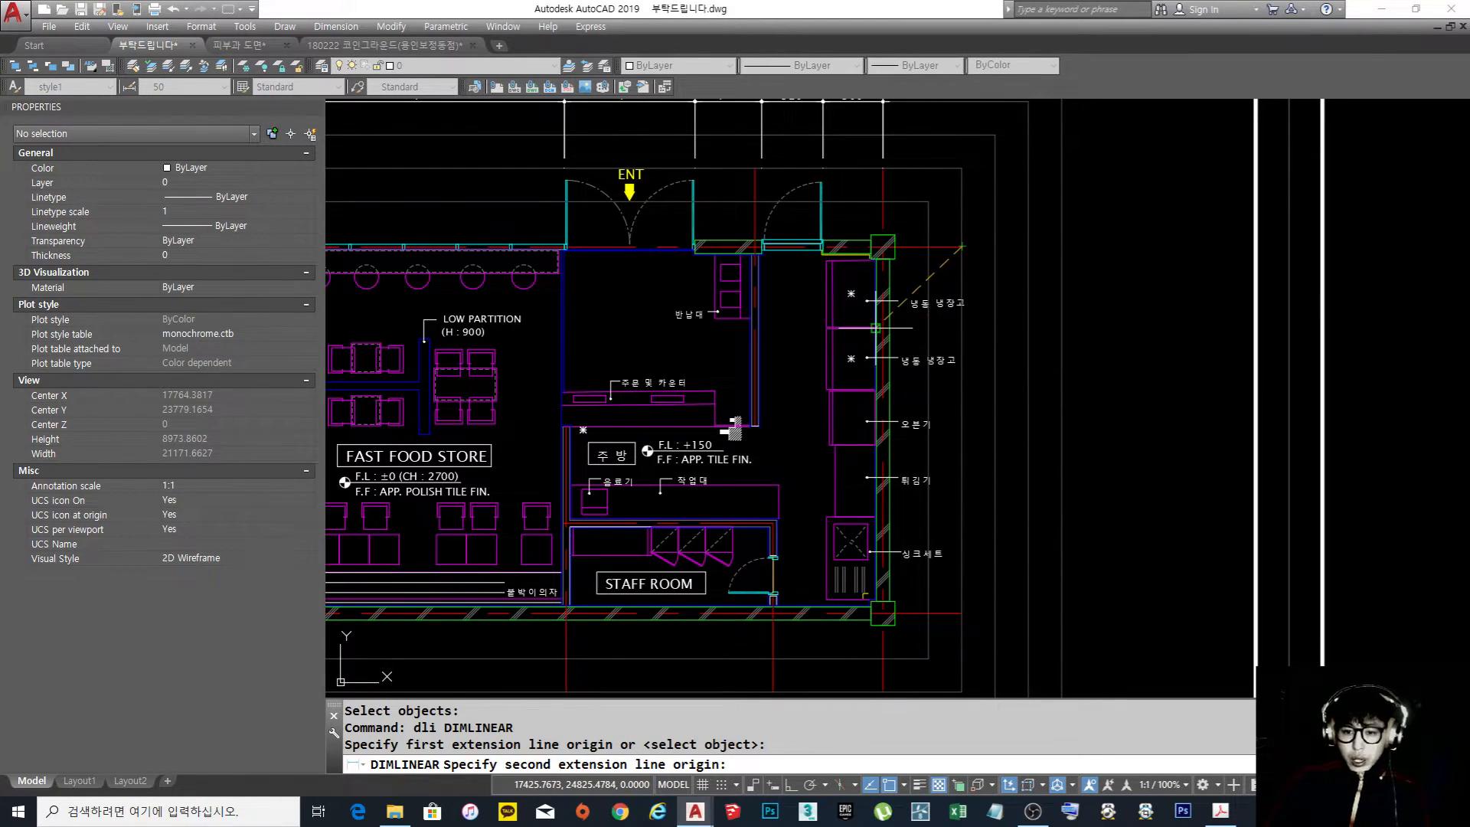
left_click(966, 329)
left_click(1028, 333)
Continue the dimension chain down to the lower edges of the second refrigerator, the oven and the fryer
type("dco")
key("Return")
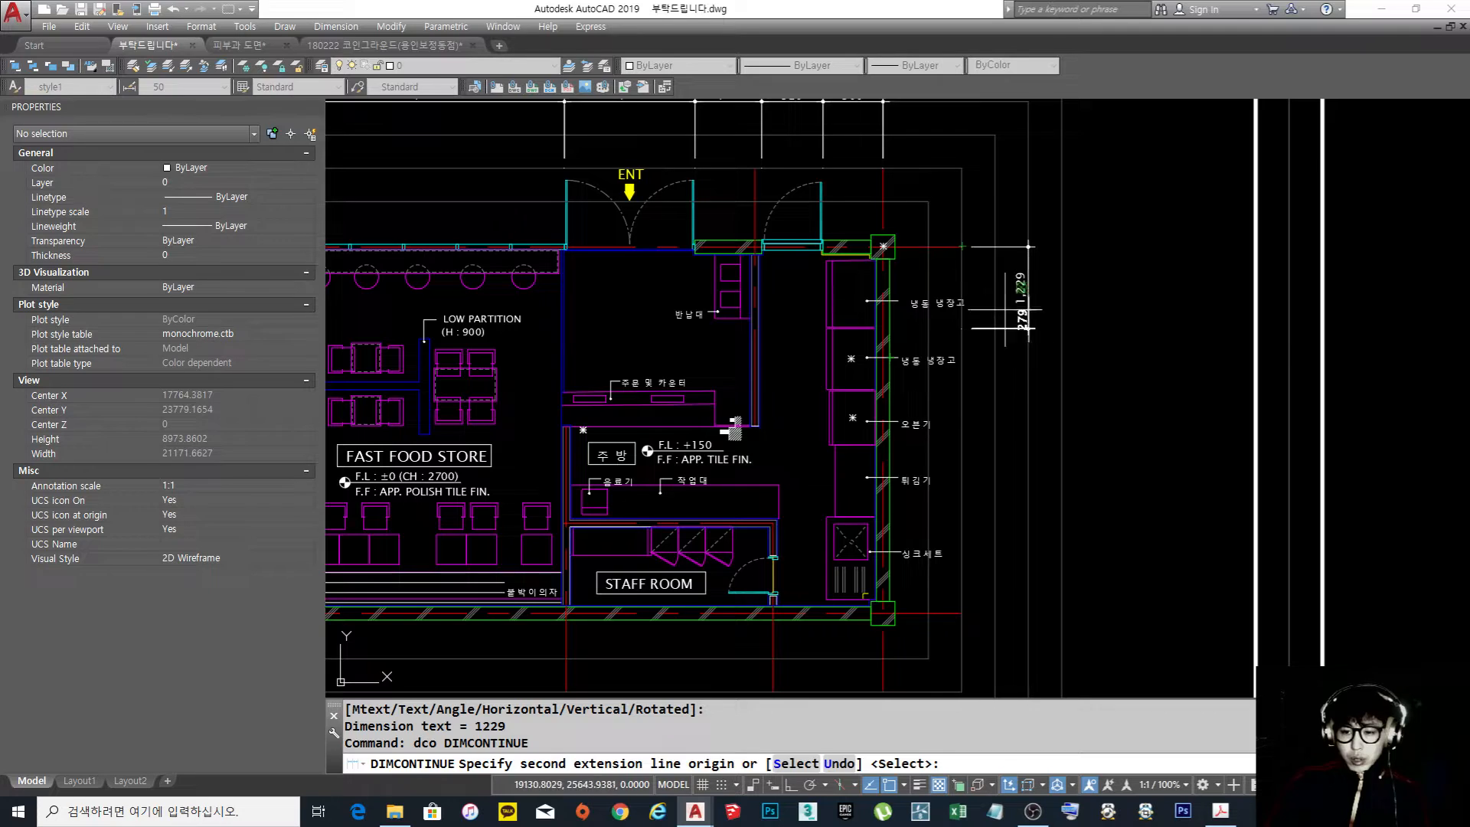
left_click(943, 388)
left_click(934, 444)
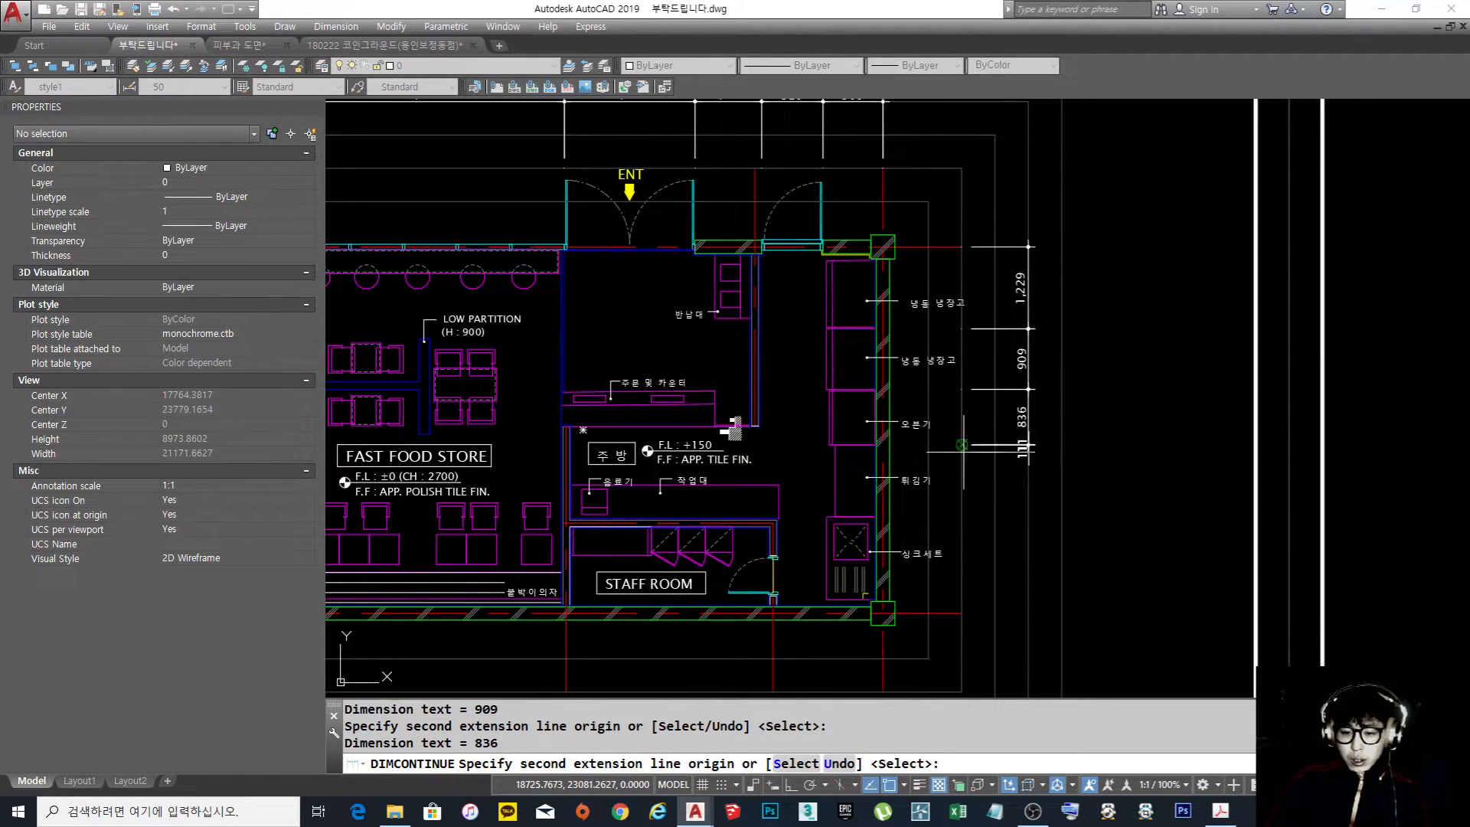
left_click(962, 516)
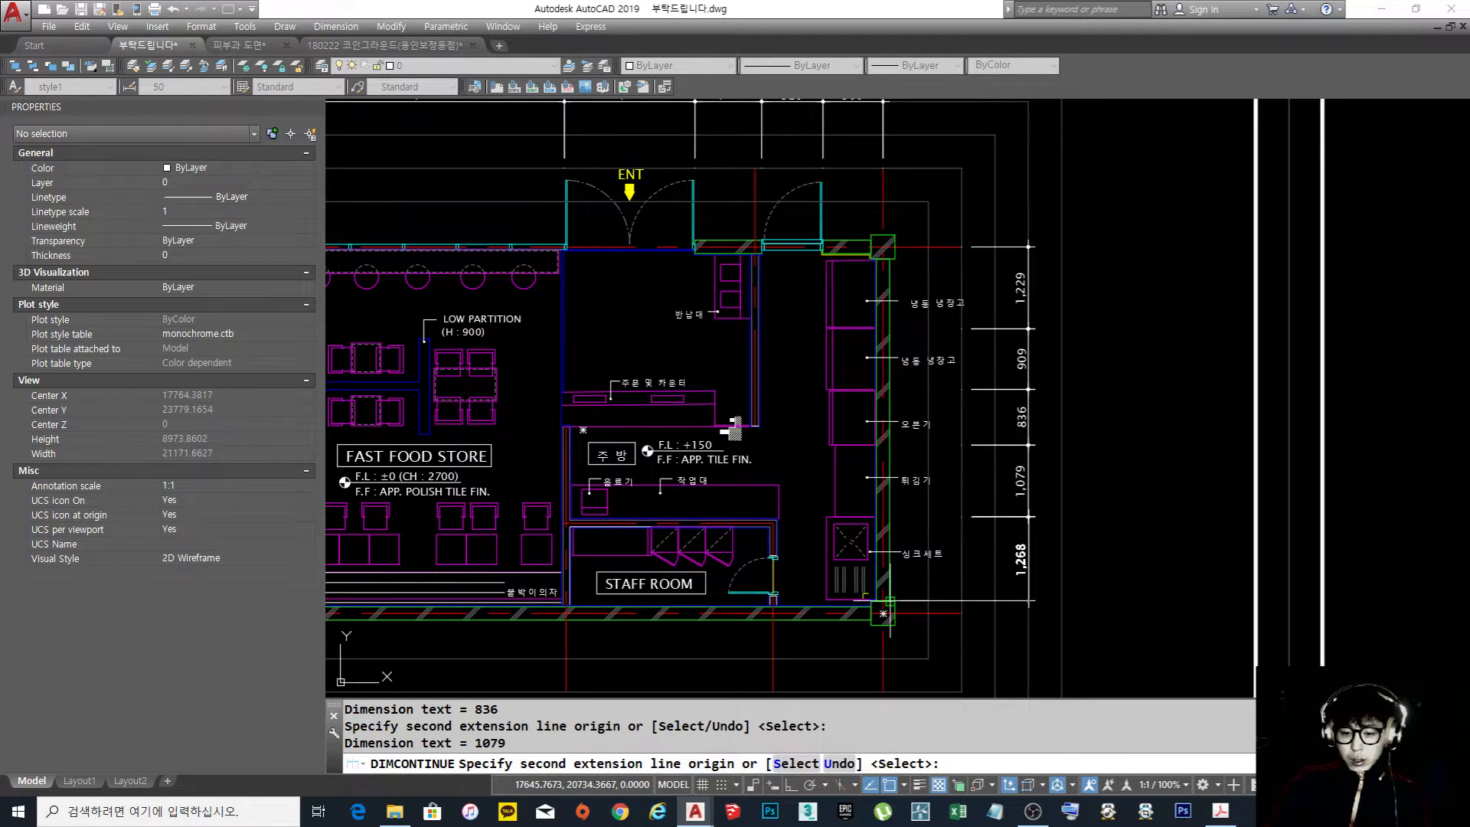
Continue the chain past the sink set to the lower column's upper edge and the lower wall's centre line
scroll(894, 602, "up", 5)
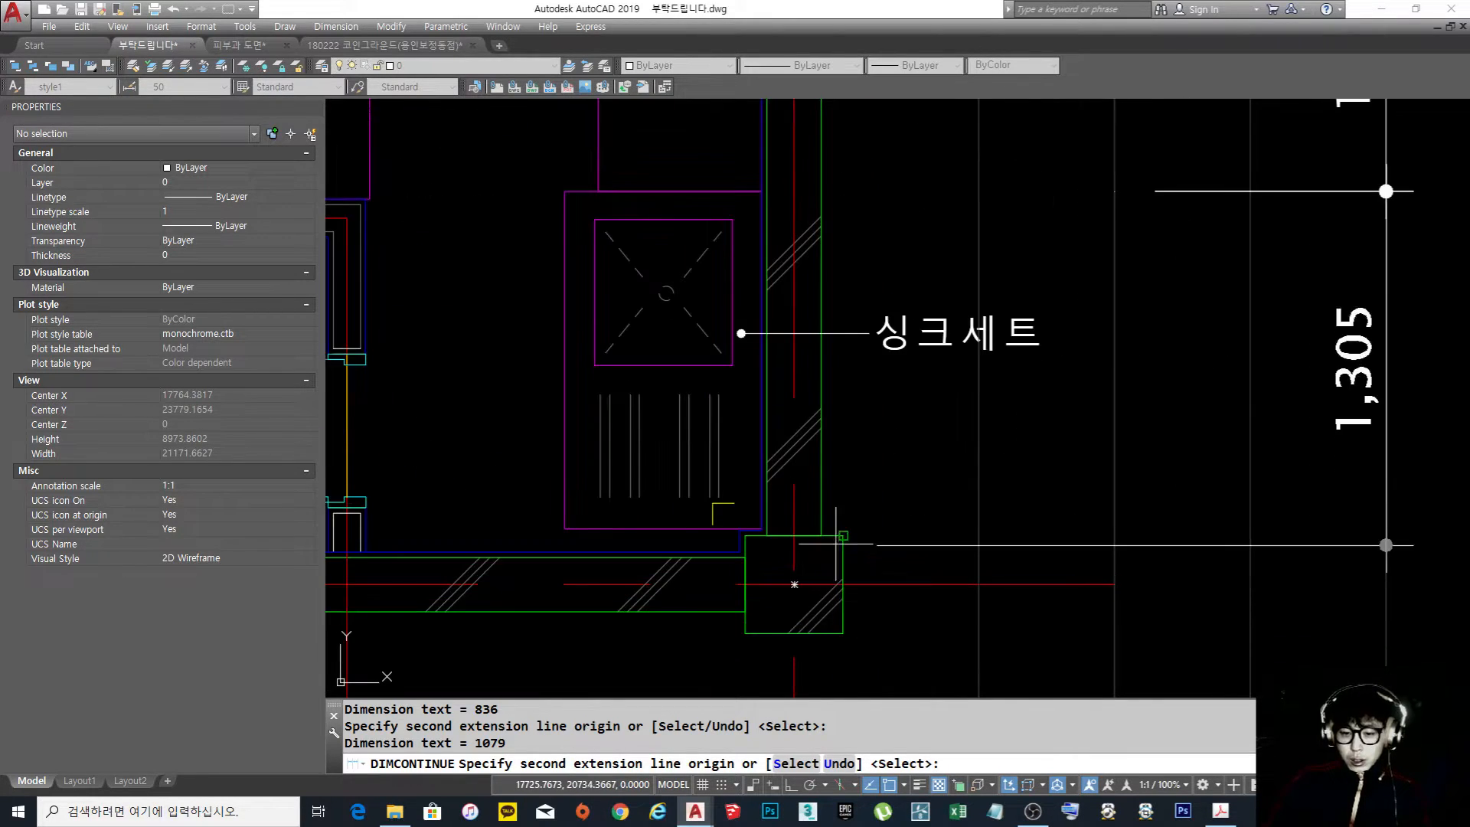
left_click(1115, 535)
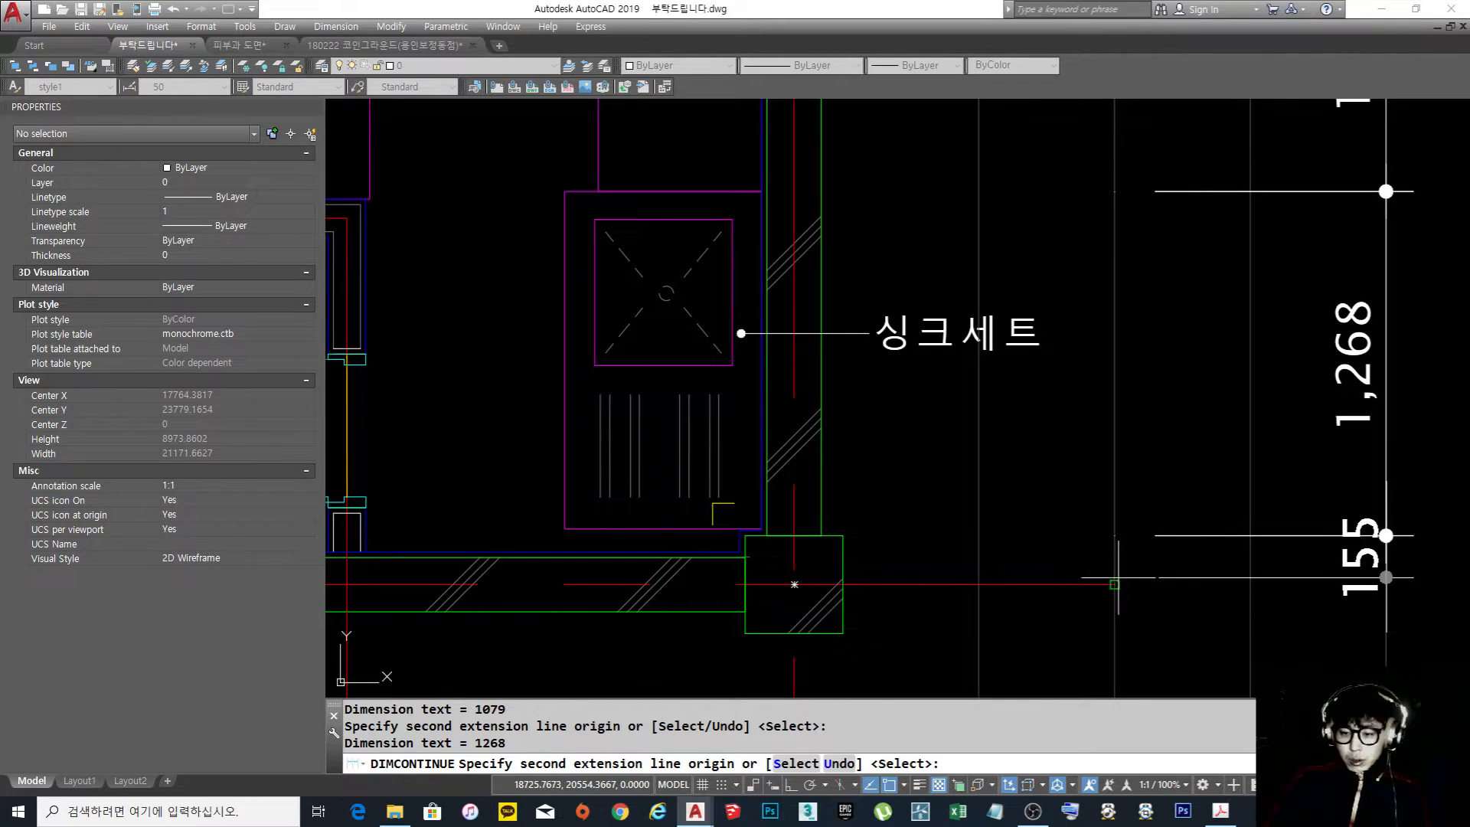
left_click(1114, 583)
key("Return")
key("Return")
Stretch the uppermost furniture dimension's upper origin from the wall centre line down to the upper column's lower edge
scroll(1054, 517, "down", 5)
scroll(996, 490, "down", 4)
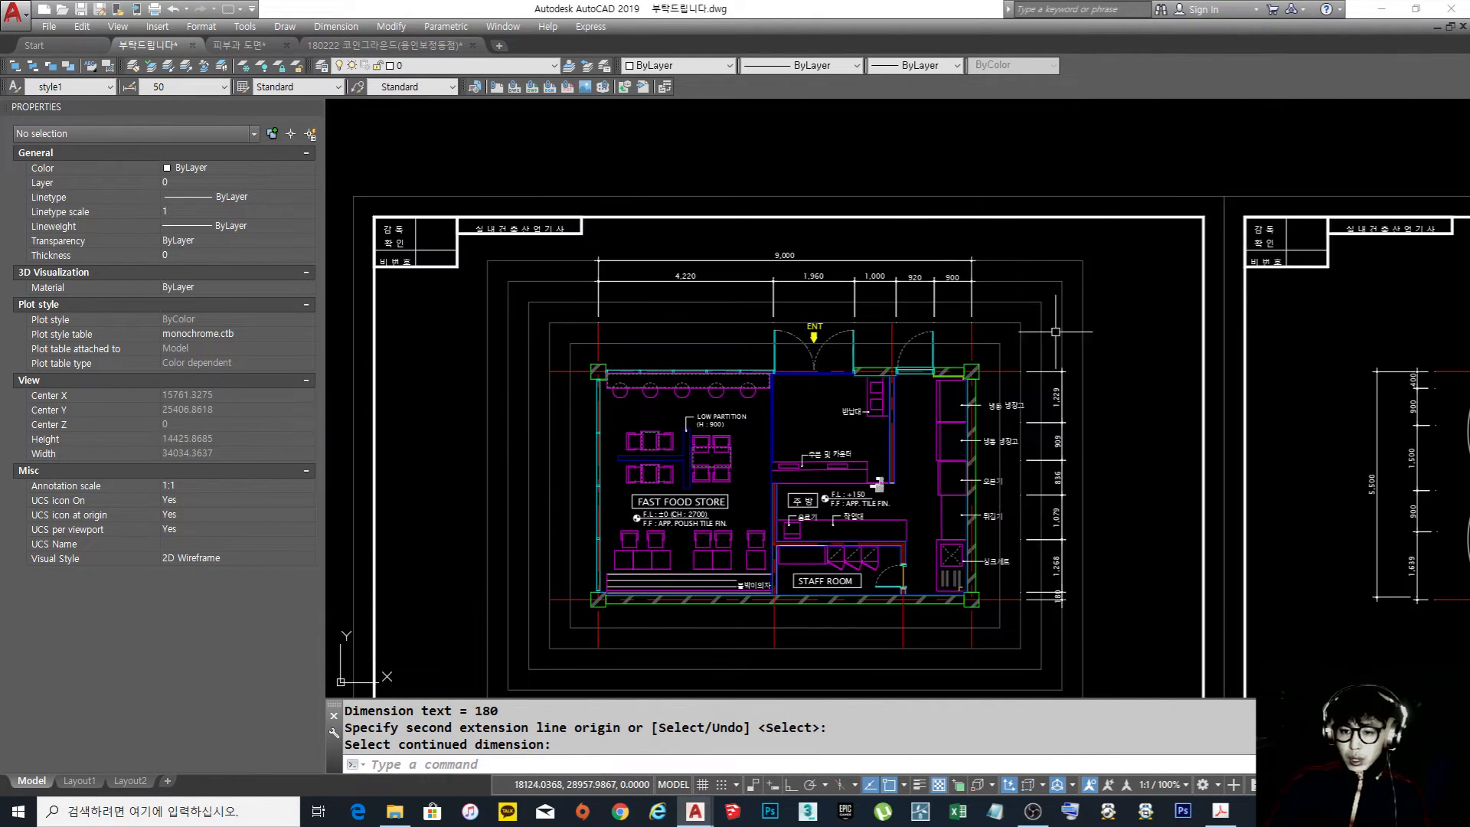
scroll(961, 315, "up", 8)
left_click(889, 287)
left_click(873, 263)
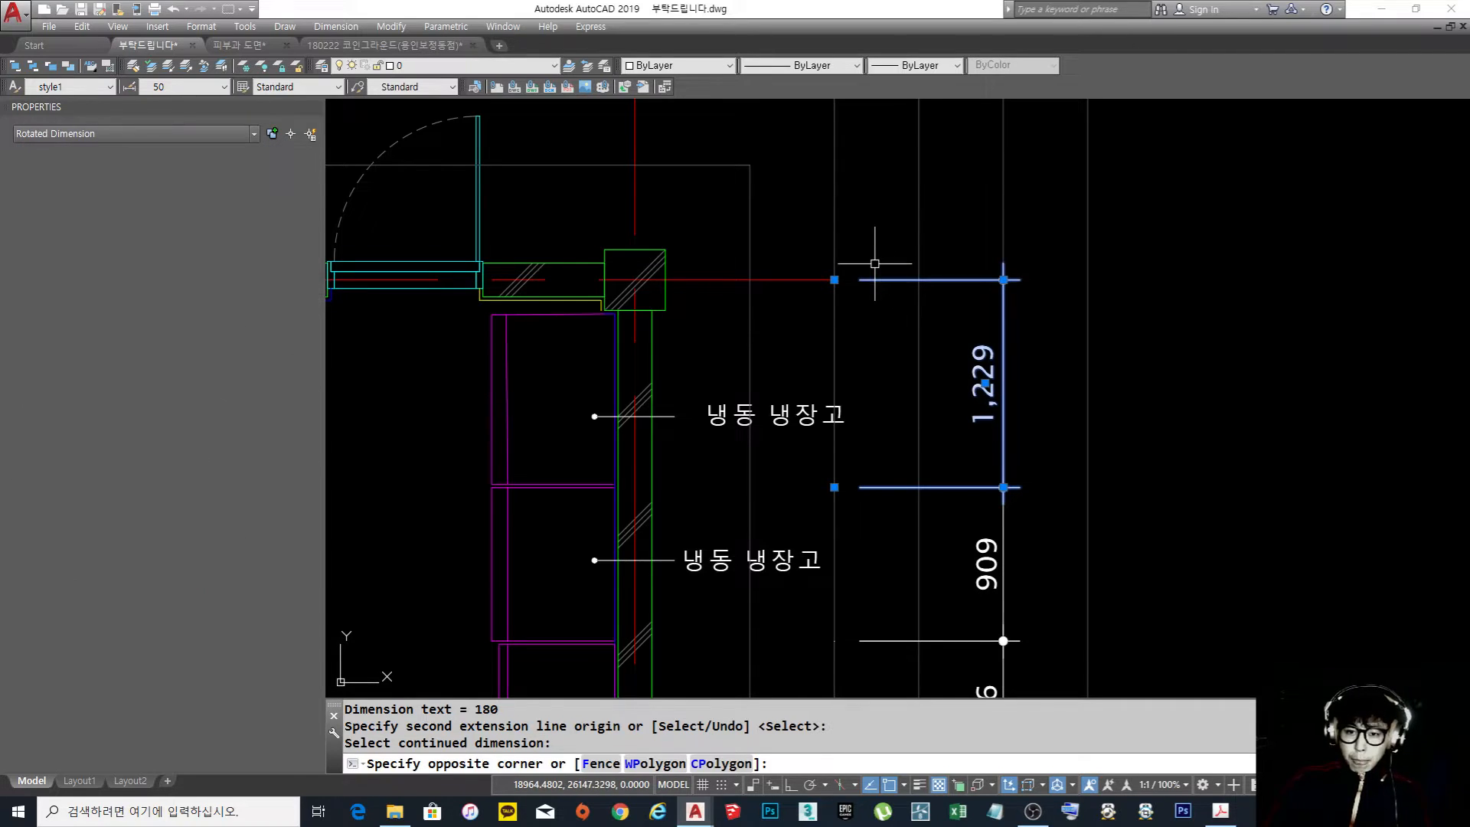
left_click(835, 280)
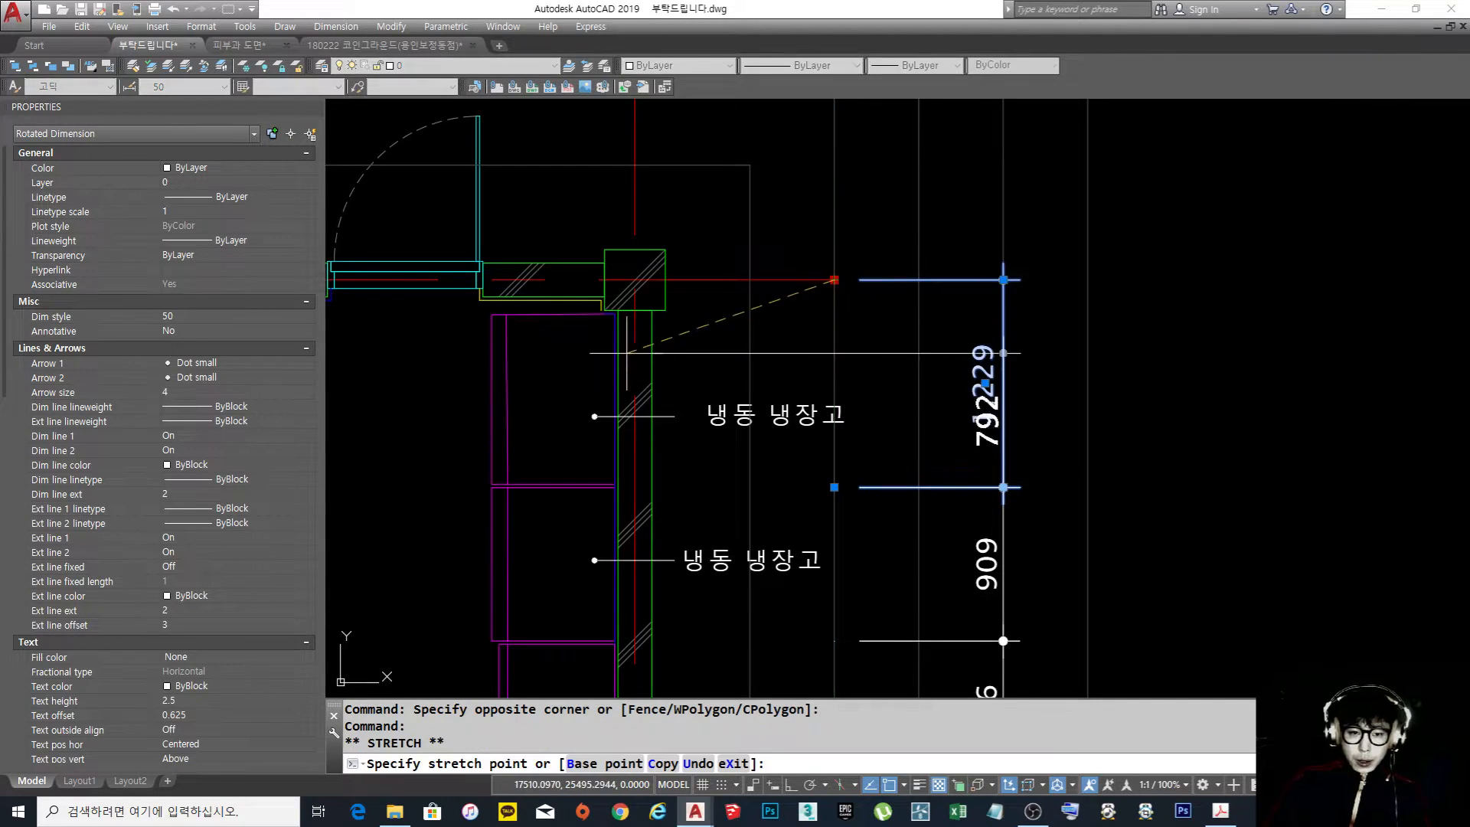
scroll(604, 310, "up", 4)
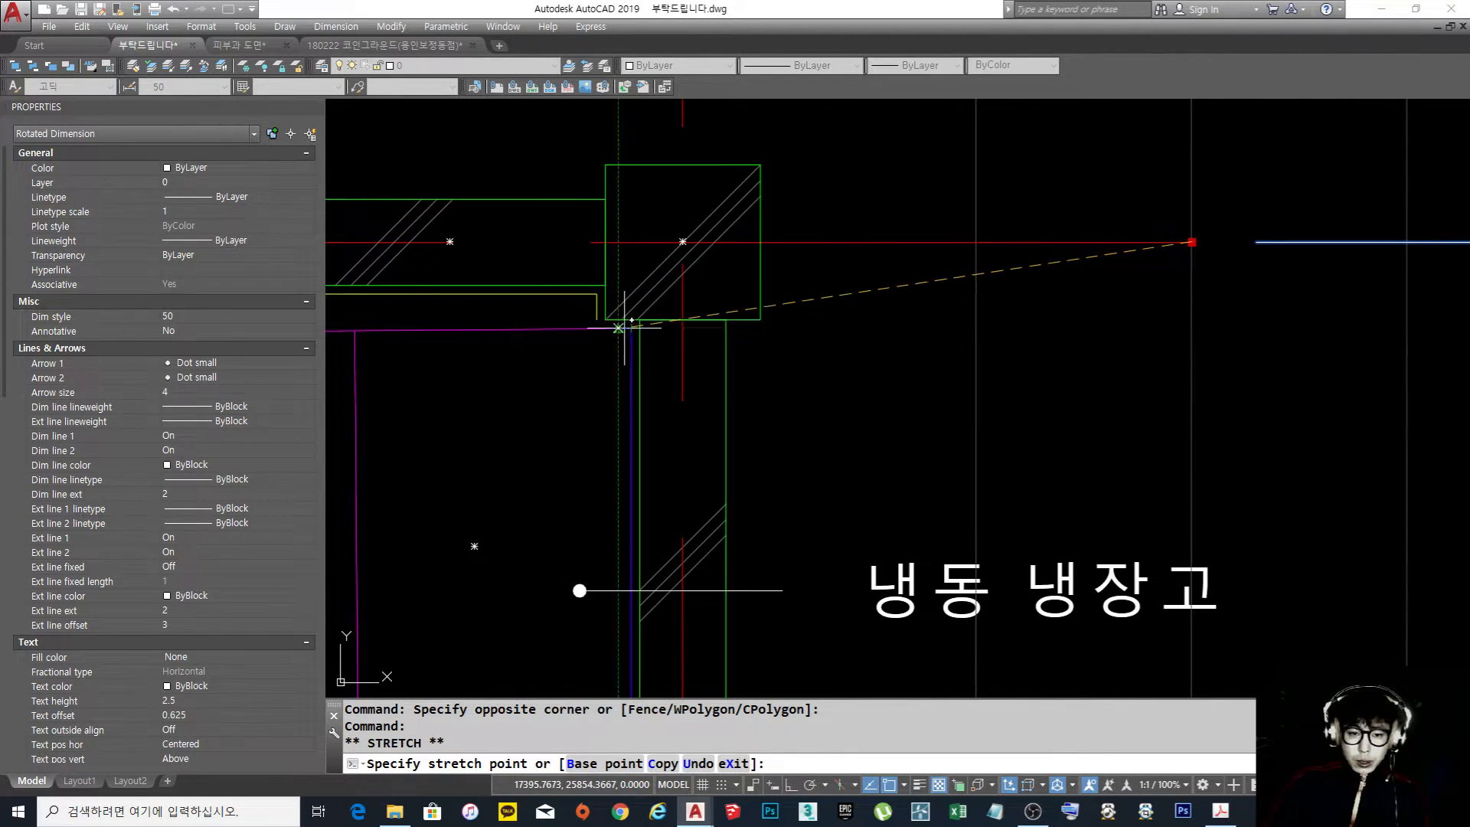
scroll(496, 456, "down", 2)
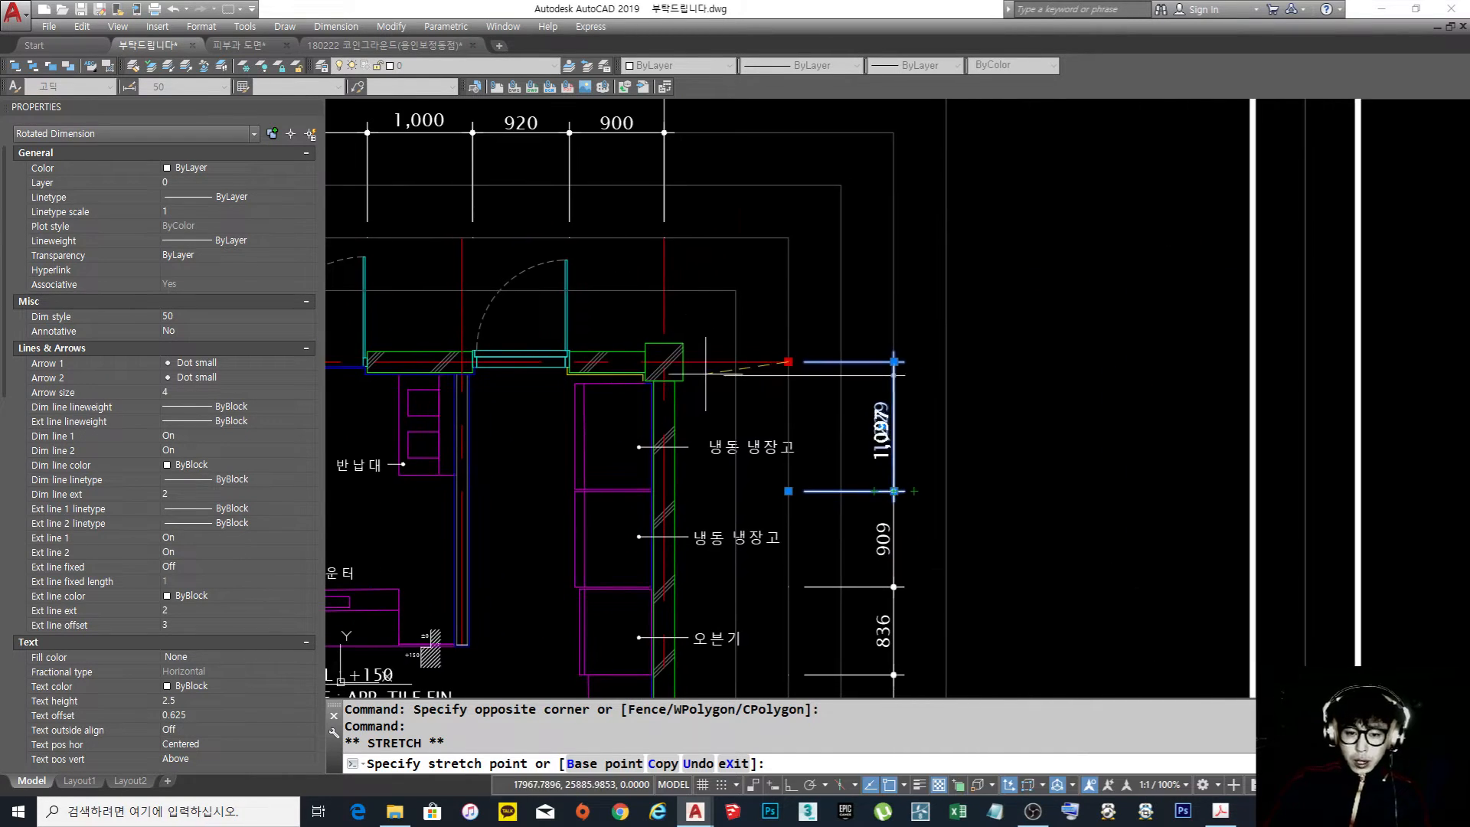
key("Escape")
key("Escape")
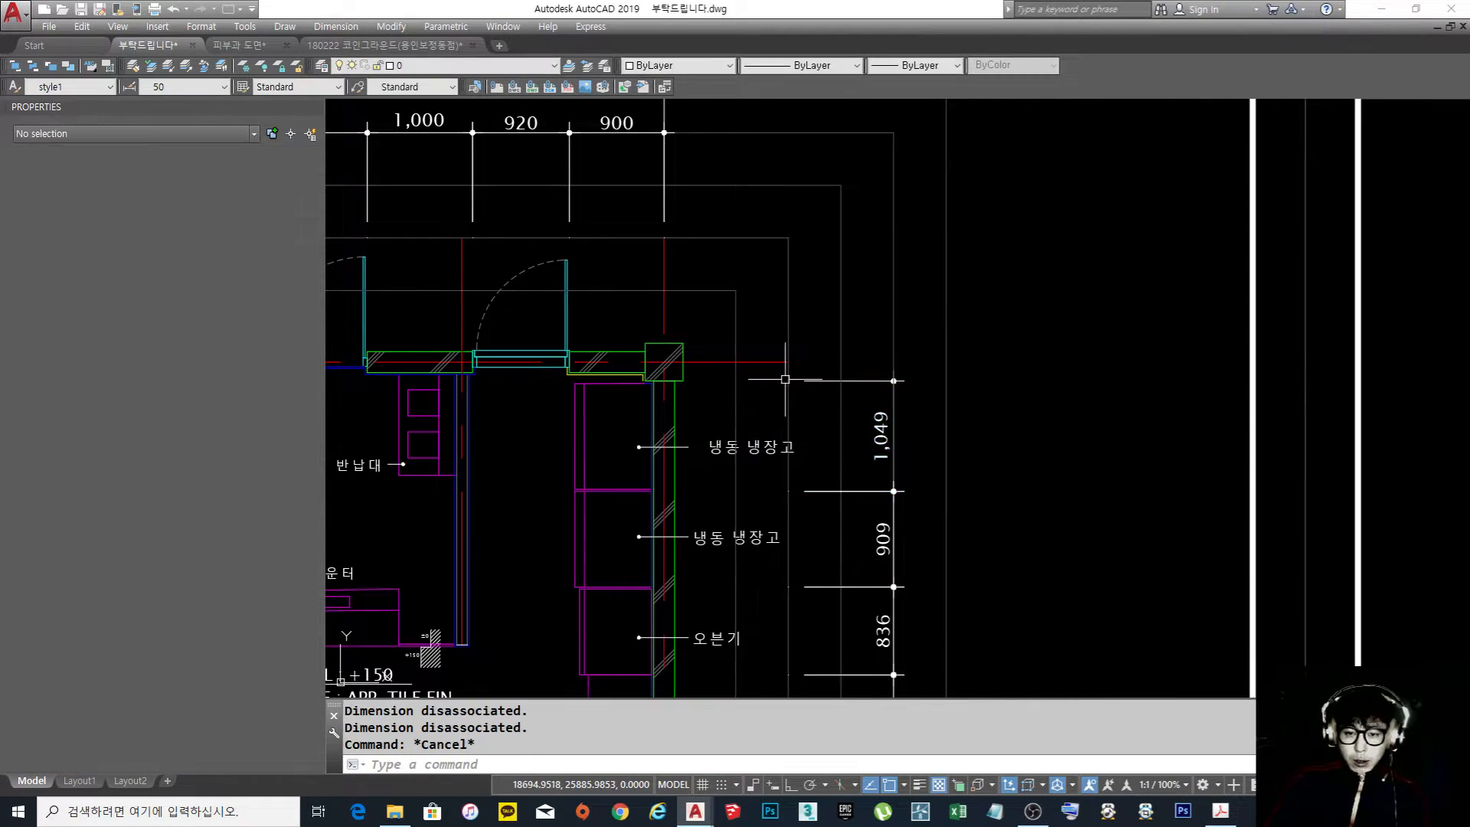
Continue the dimension chain from the upper column's lower edge up to the upper wall's centre line
scroll(823, 375, "up", 2)
type("dco")
key("space")
key("space")
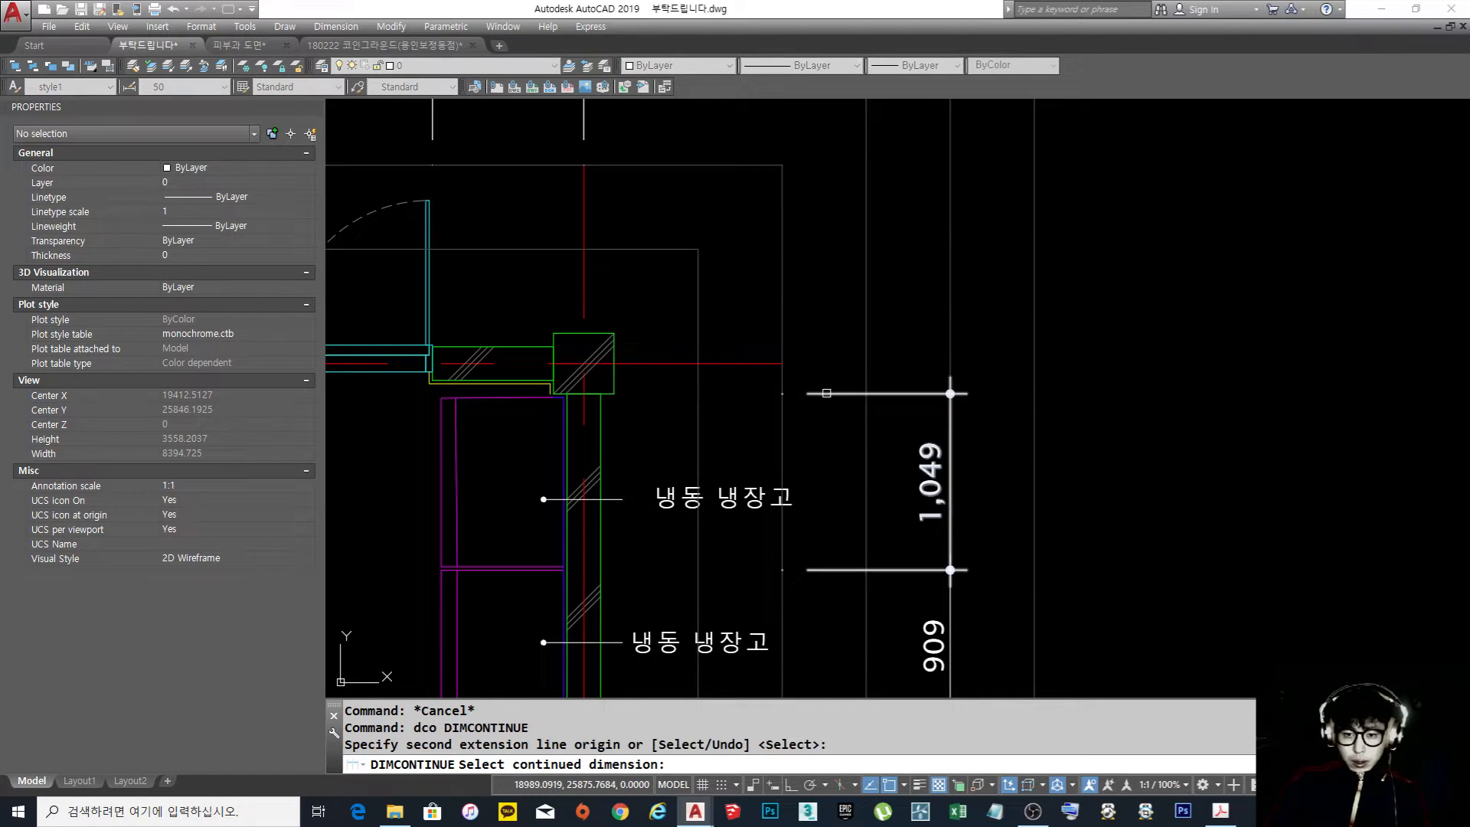
left_click(824, 394)
left_click(781, 364)
key("space")
key("space")
Place an overall vertical linear dimension between the lower and upper wall centre lines, outside the furniture dimension chain
scroll(928, 363, "down", 2)
scroll(955, 398, "down", 2)
type("dli")
scroll(856, 566, "up", 3)
key("space")
left_click(855, 566)
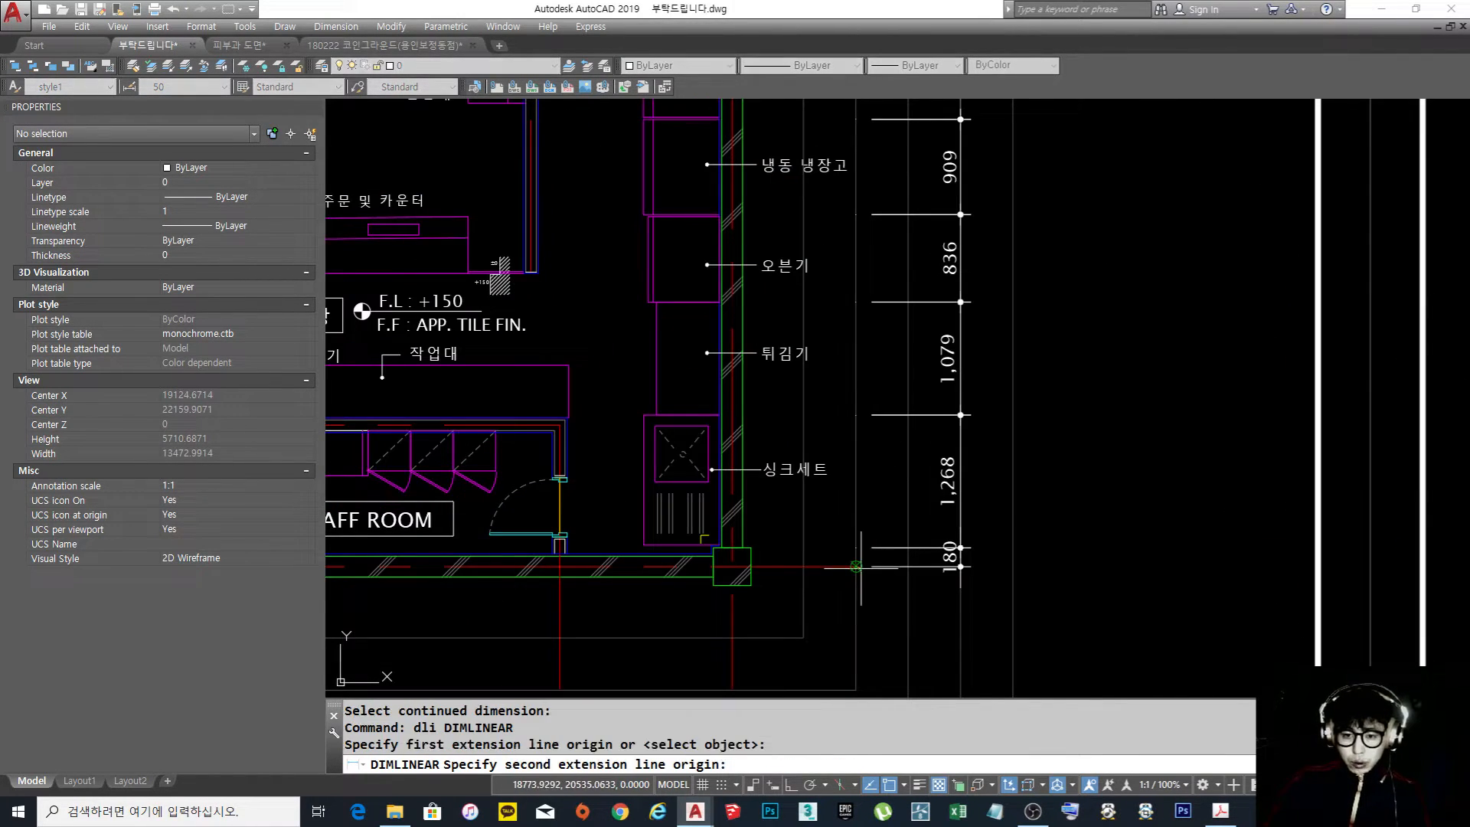
middle_click_drag(879, 335, 854, 516)
left_click(935, 171)
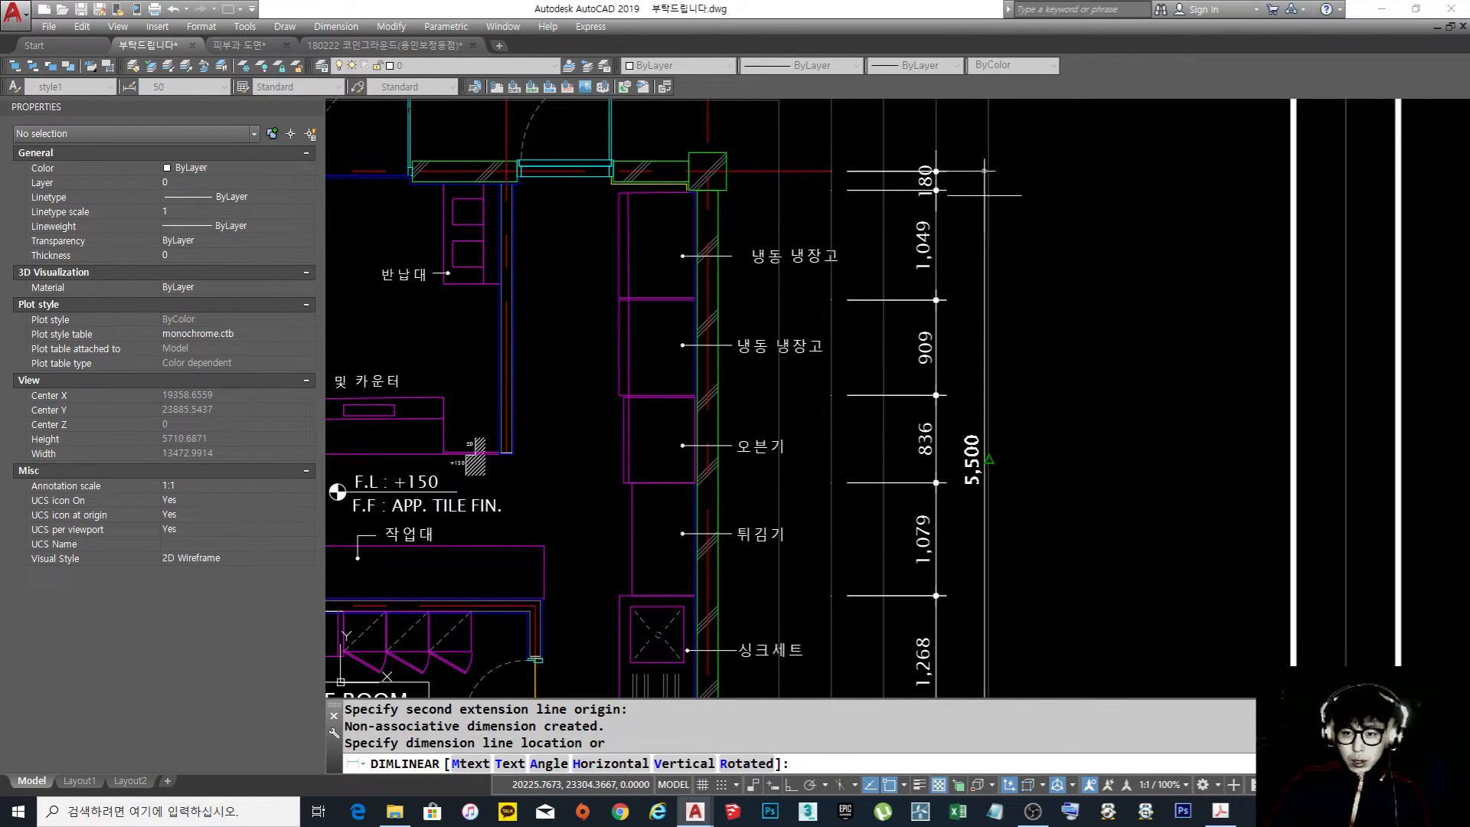
left_click(988, 191)
key("Escape")
Examine the finished furniture dimension chain and overall dimension against the refrigerators, oven, fryer and columns
scroll(1017, 230, "down", 3)
middle_click_drag(1017, 237, 1025, 279)
scroll(991, 307, "up", 3)
scroll(992, 309, "down", 2)
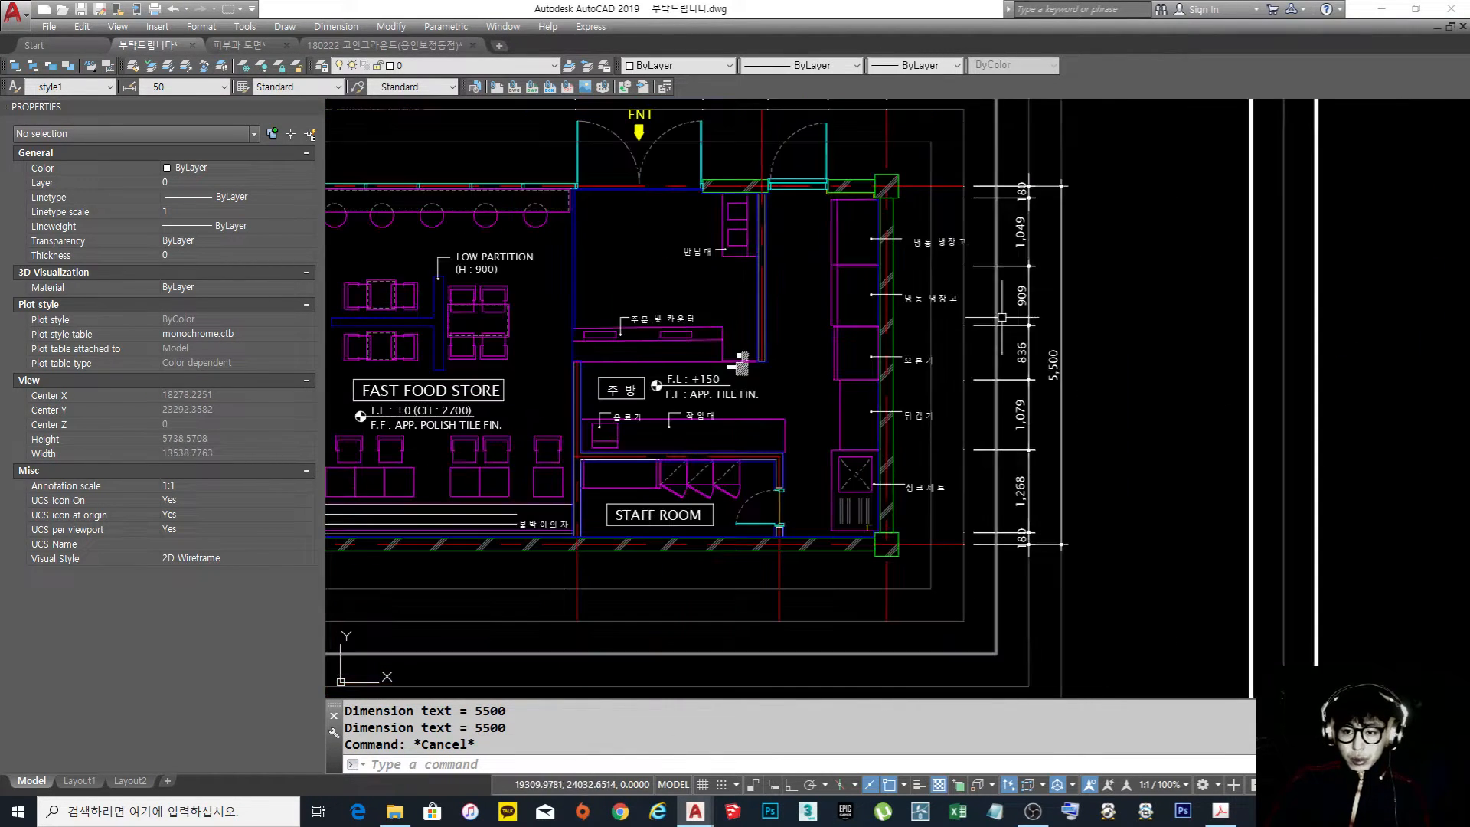
scroll(989, 222, "up", 4)
middle_click_drag(973, 238, 944, 282)
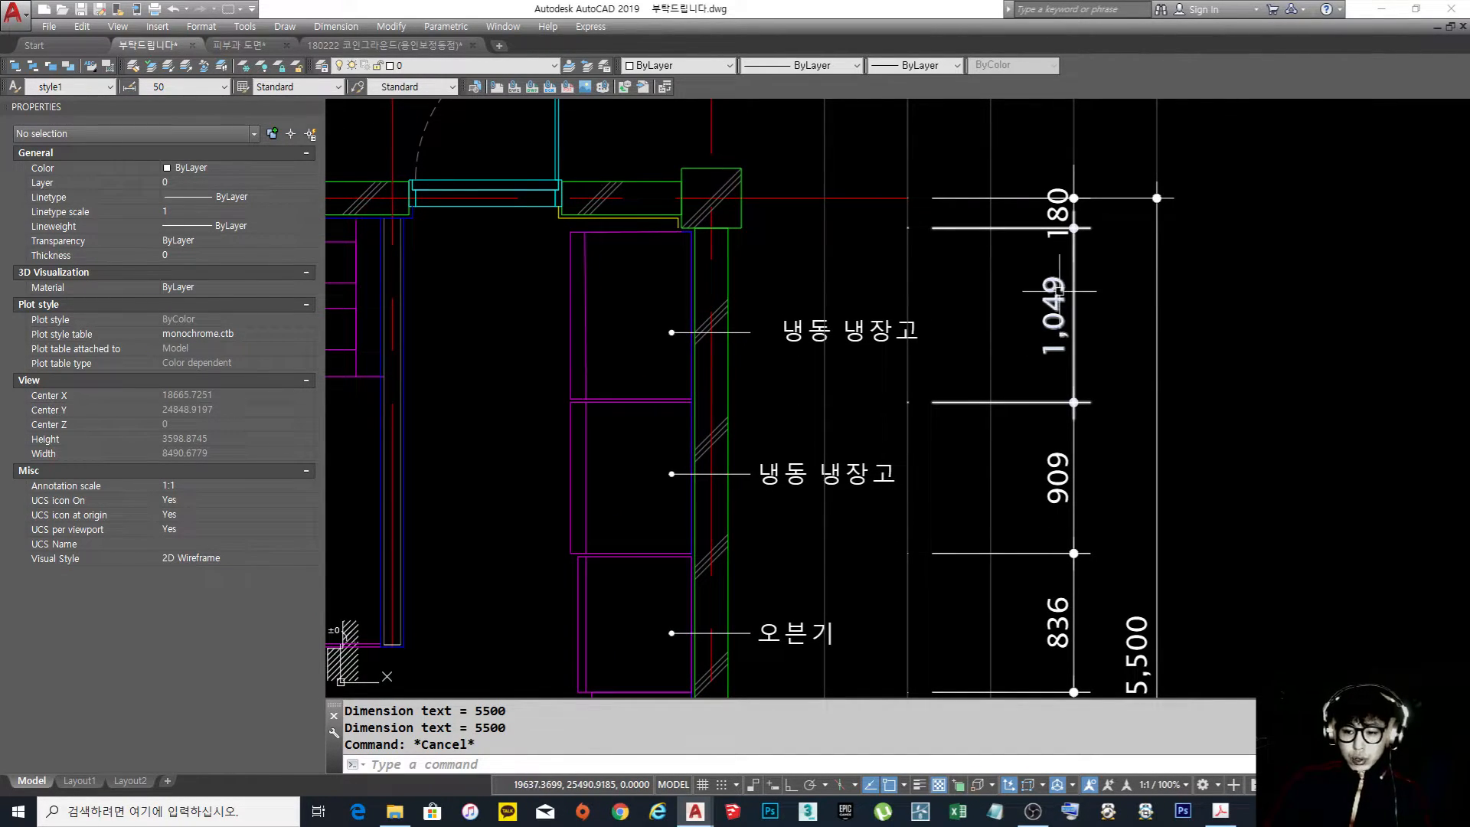
scroll(1003, 329, "down", 2)
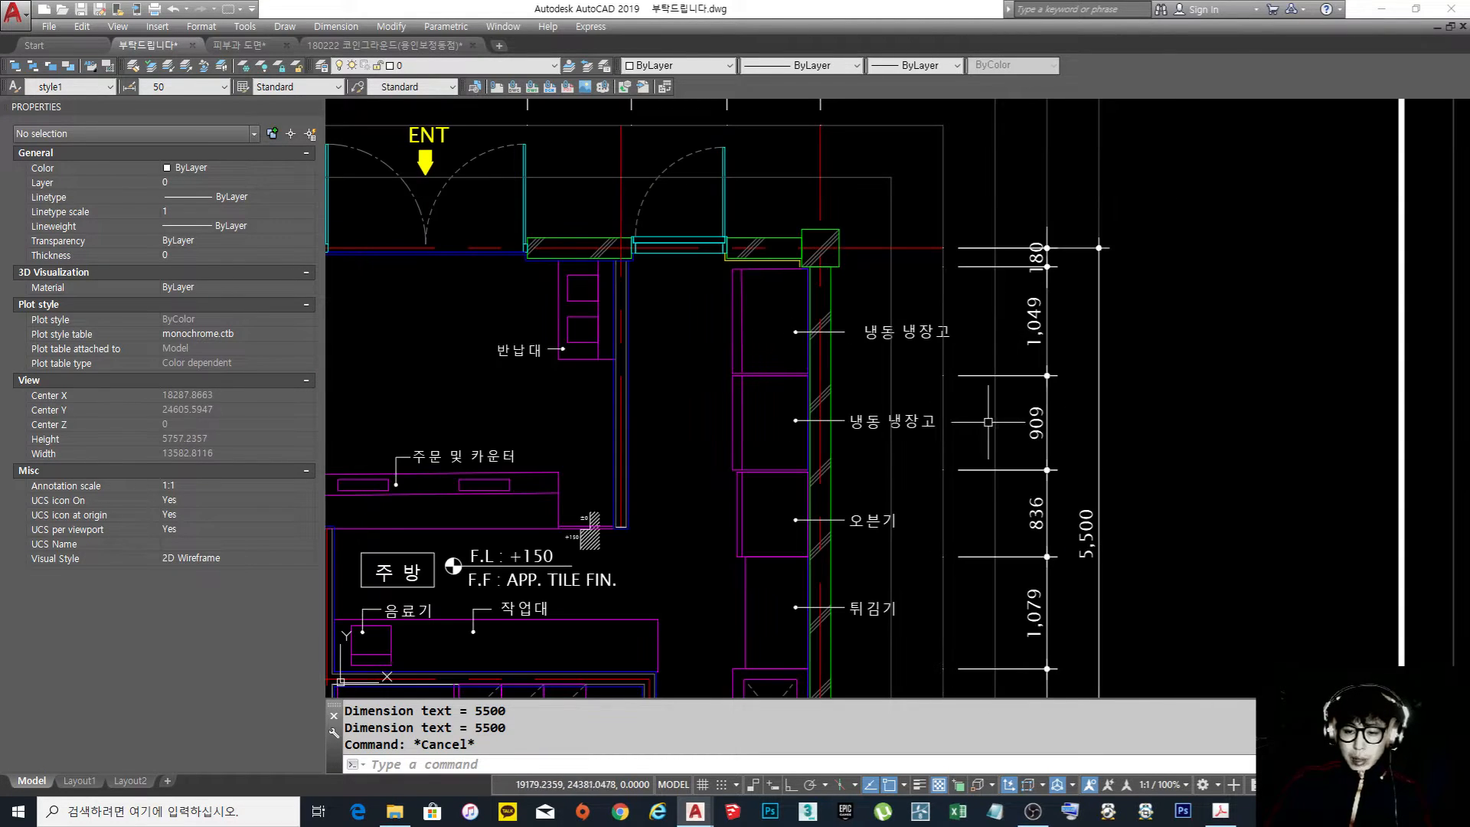
middle_click_drag(1032, 398, 1011, 340)
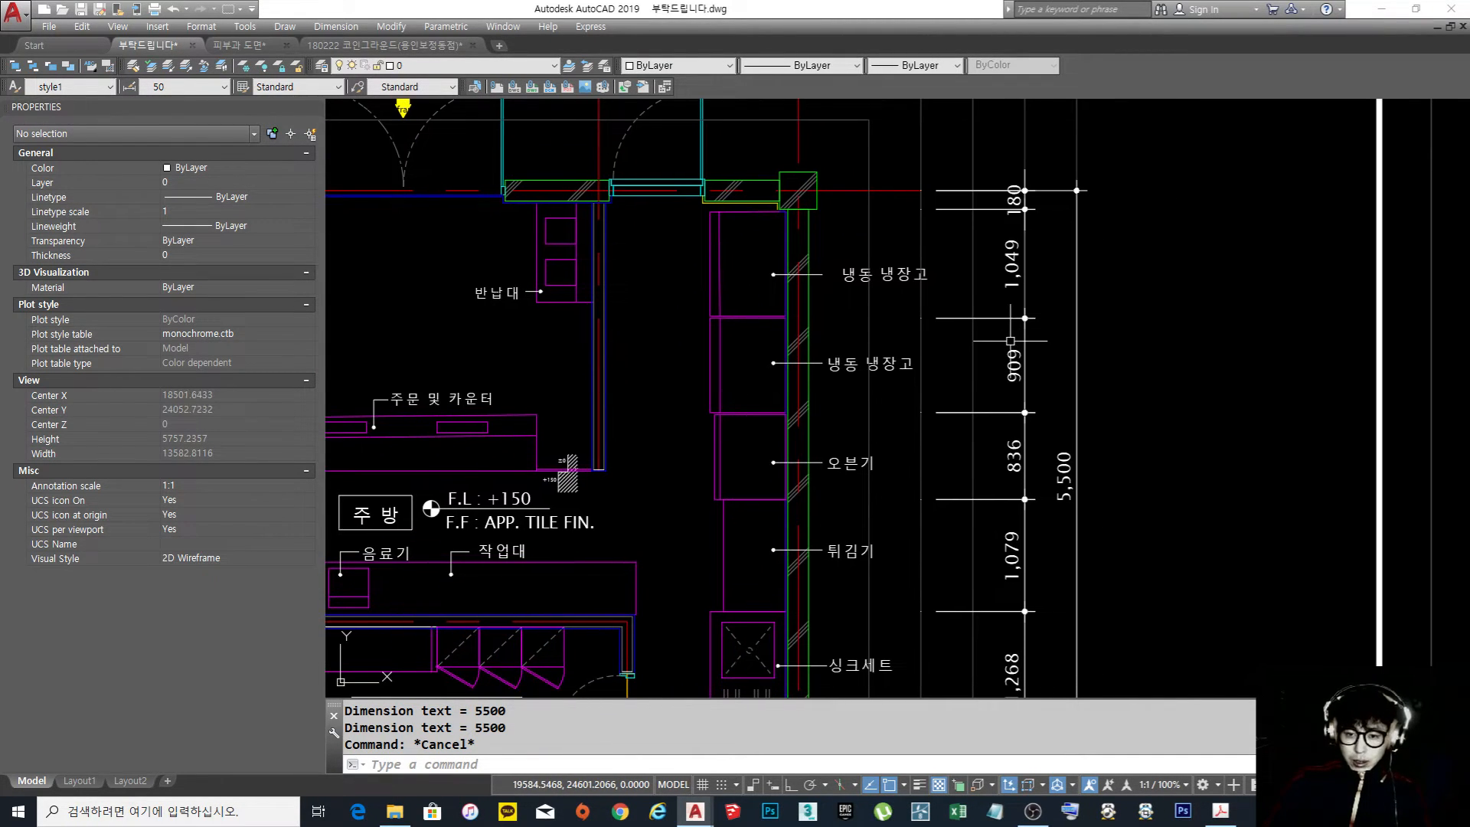
scroll(1010, 341, "down", 2)
scroll(855, 340, "up", 2)
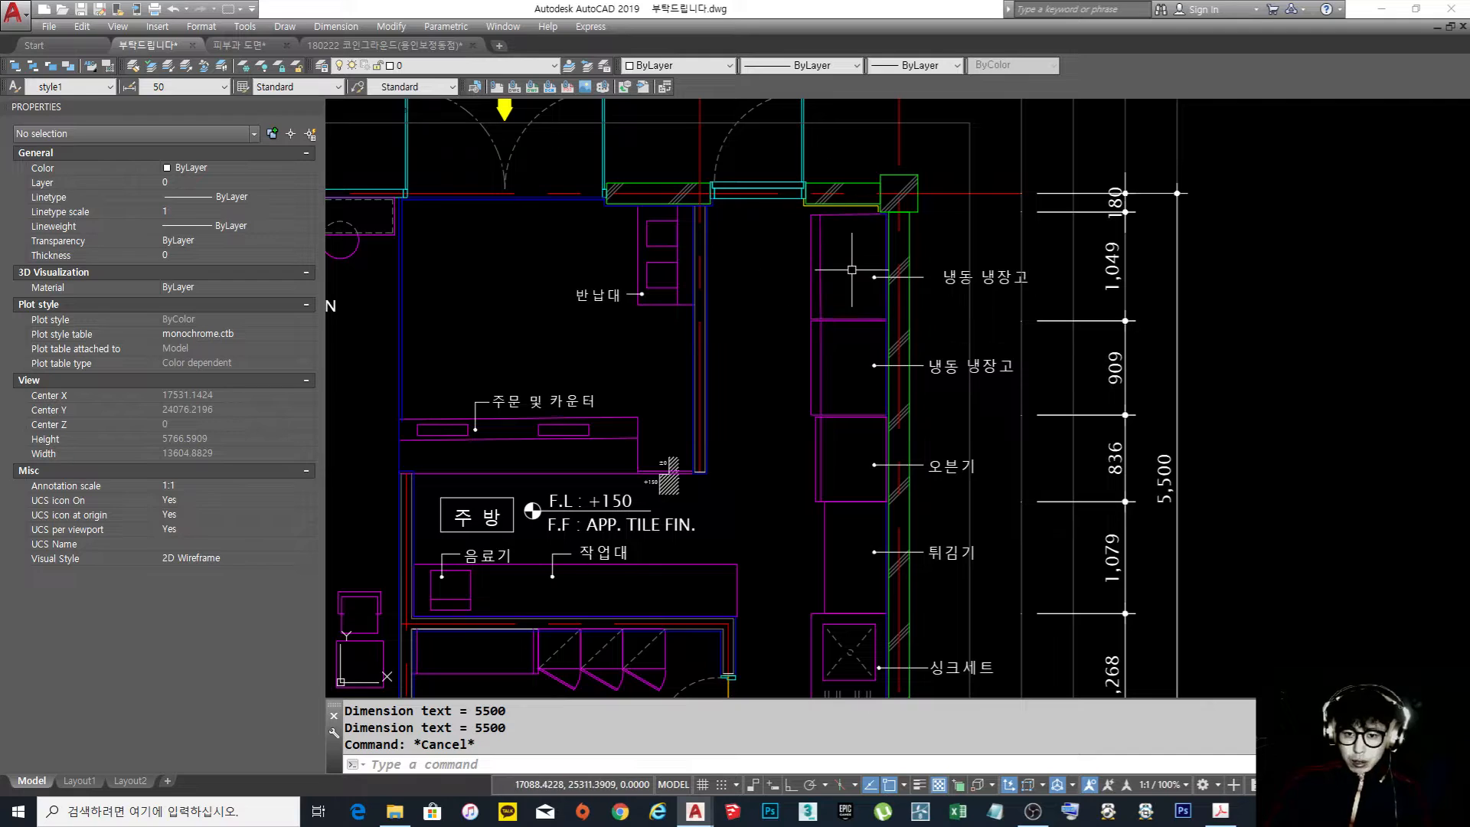
Move the second refrigerator up so that it sits flush against the first refrigerator's lower edge
scroll(873, 314, "up", 5)
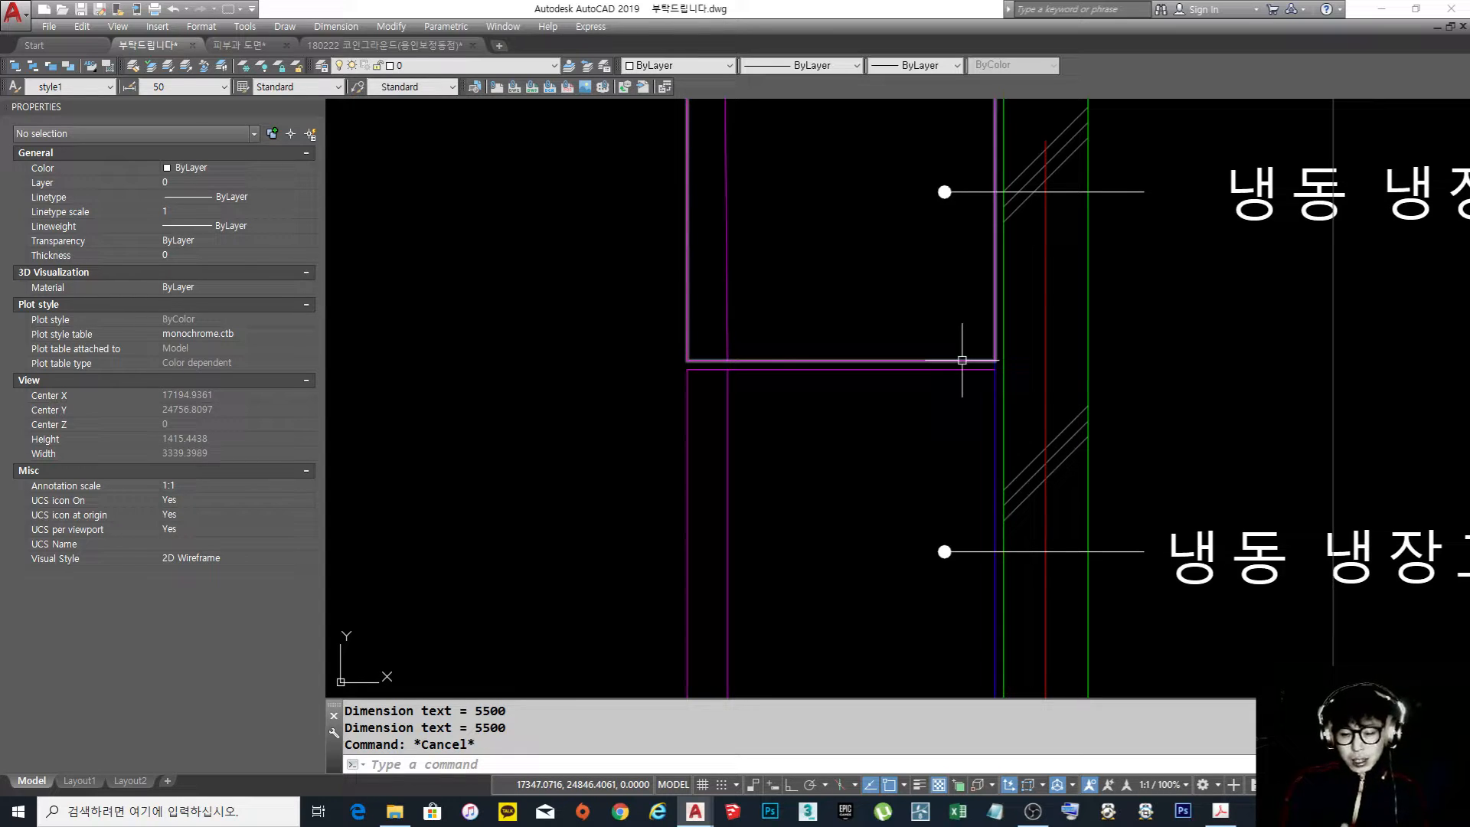
type("m")
key("Return")
left_click(952, 369)
key("Return")
left_click(994, 369)
left_click(911, 328)
scroll(888, 334, "down", 6)
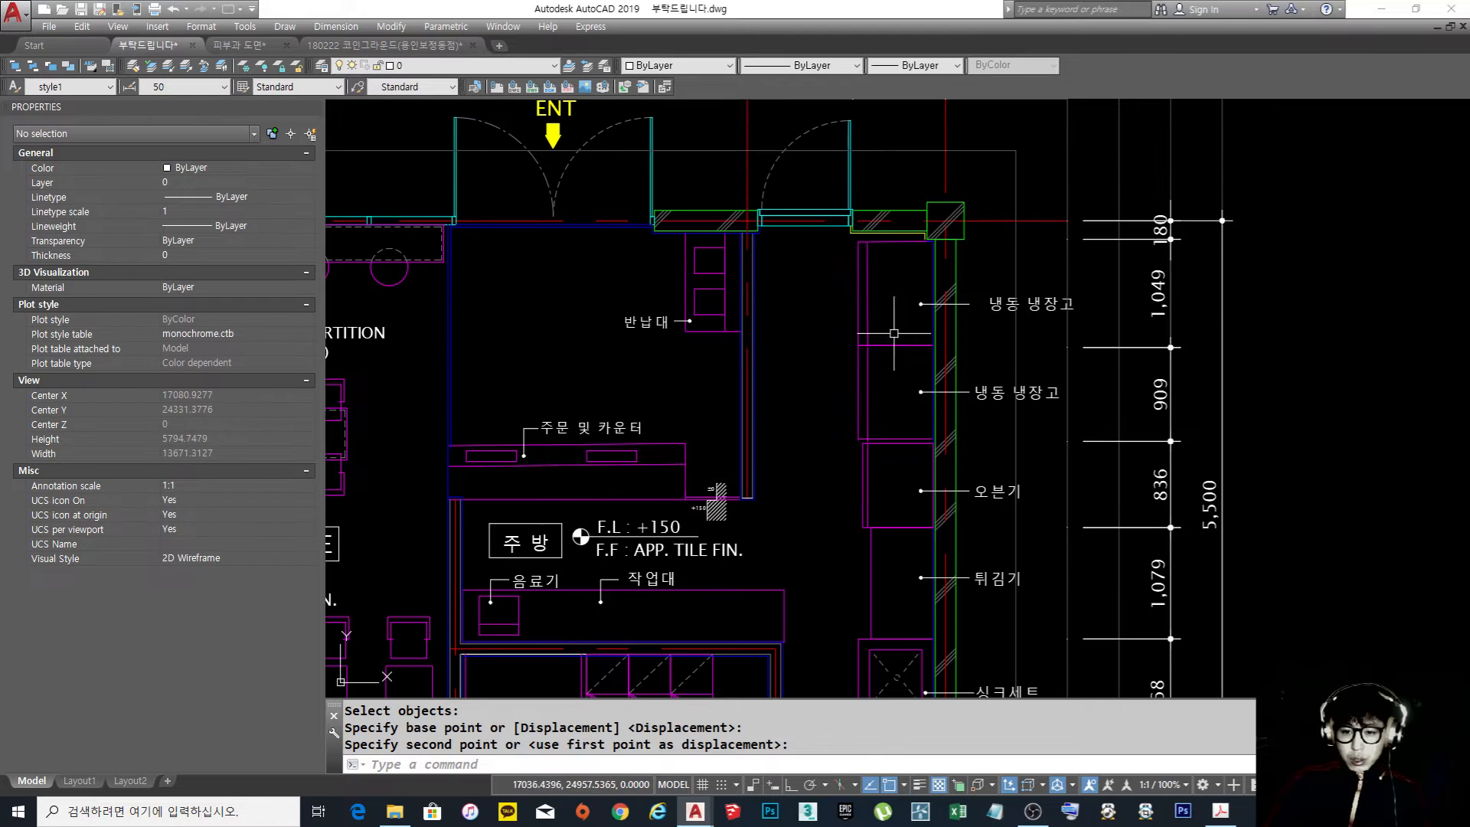
Check the refrigerators against the dimension chain and read floor plan question 3 on which furniture to dimension
scroll(1012, 463, "up", 2)
scroll(952, 439, "up", 2)
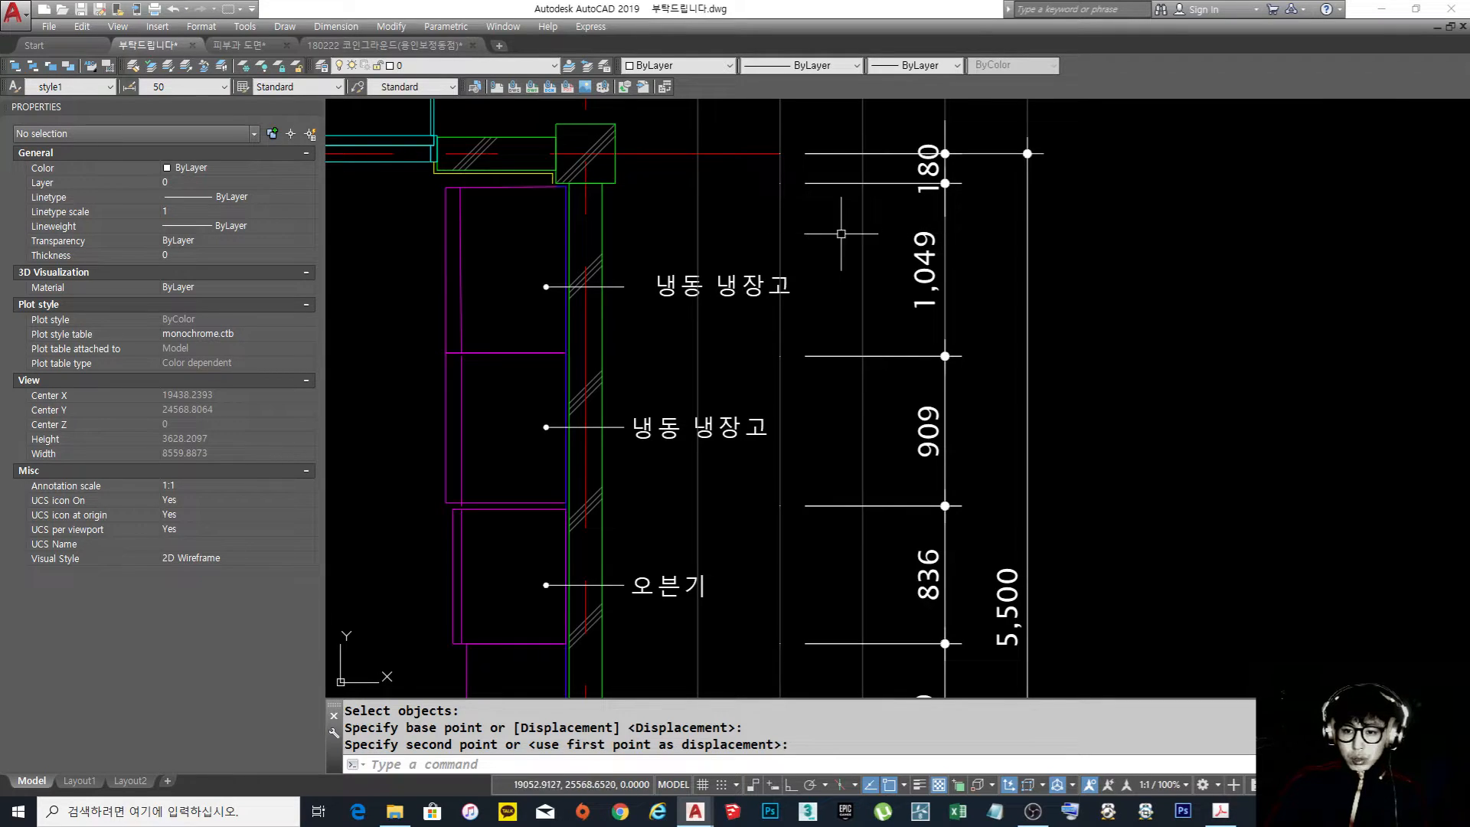
scroll(967, 445, "down", 7)
scroll(851, 286, "up", 1)
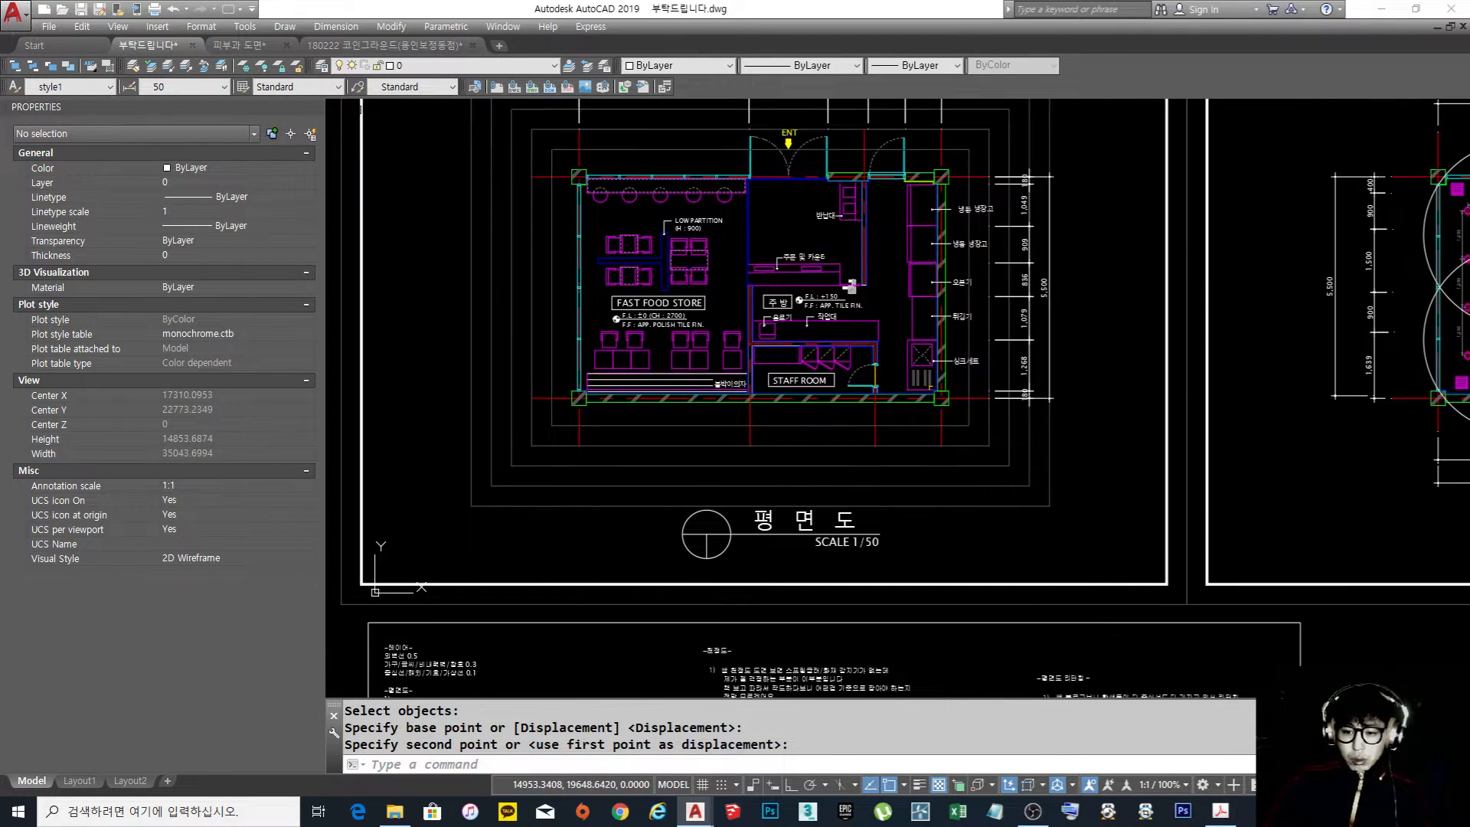
scroll(852, 287, "down", 2)
middle_click_drag(873, 604, 873, 360)
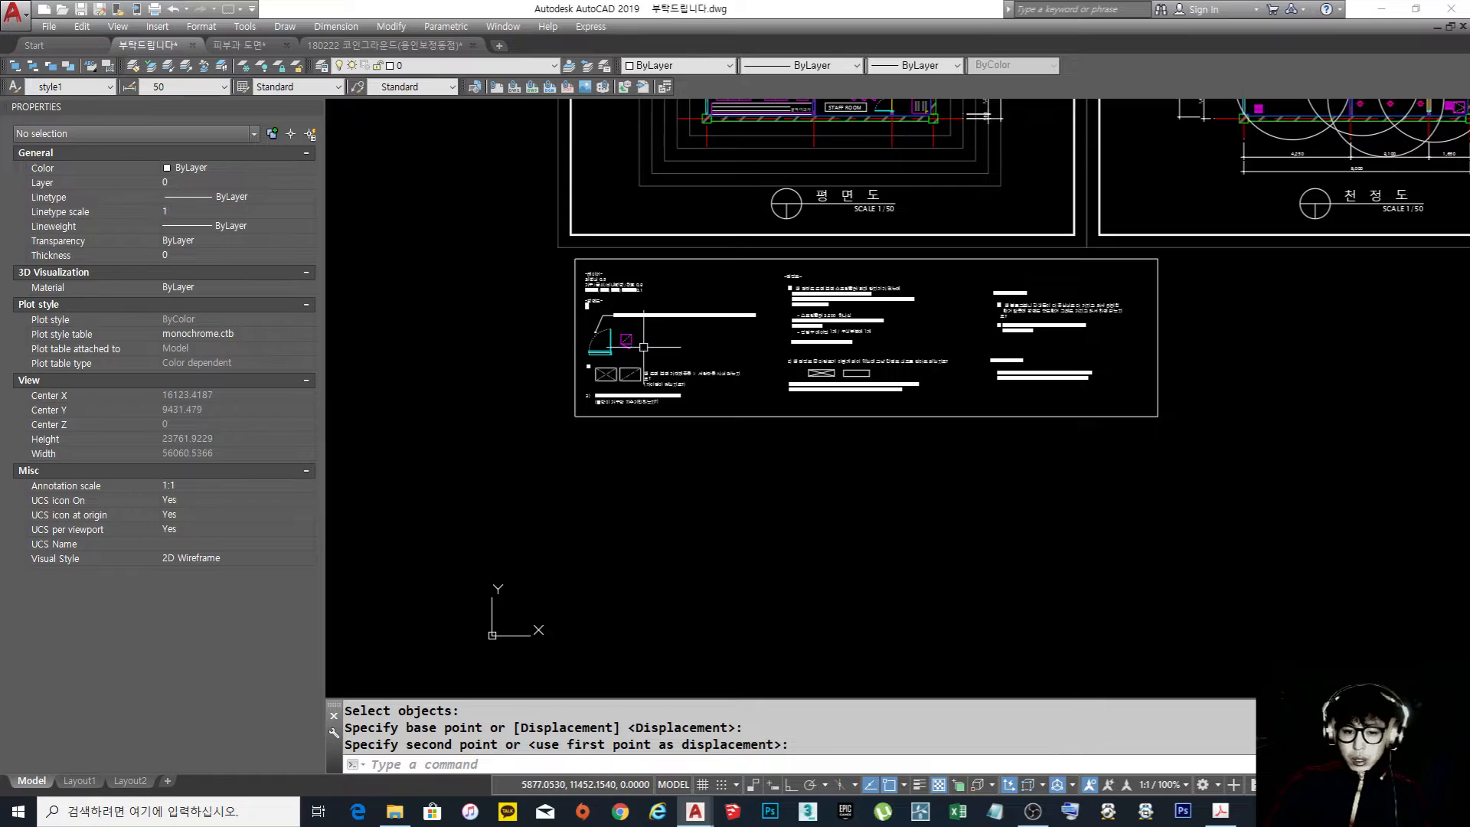
scroll(660, 365, "up", 3)
scroll(622, 423, "up", 2)
scroll(416, 453, "up", 1)
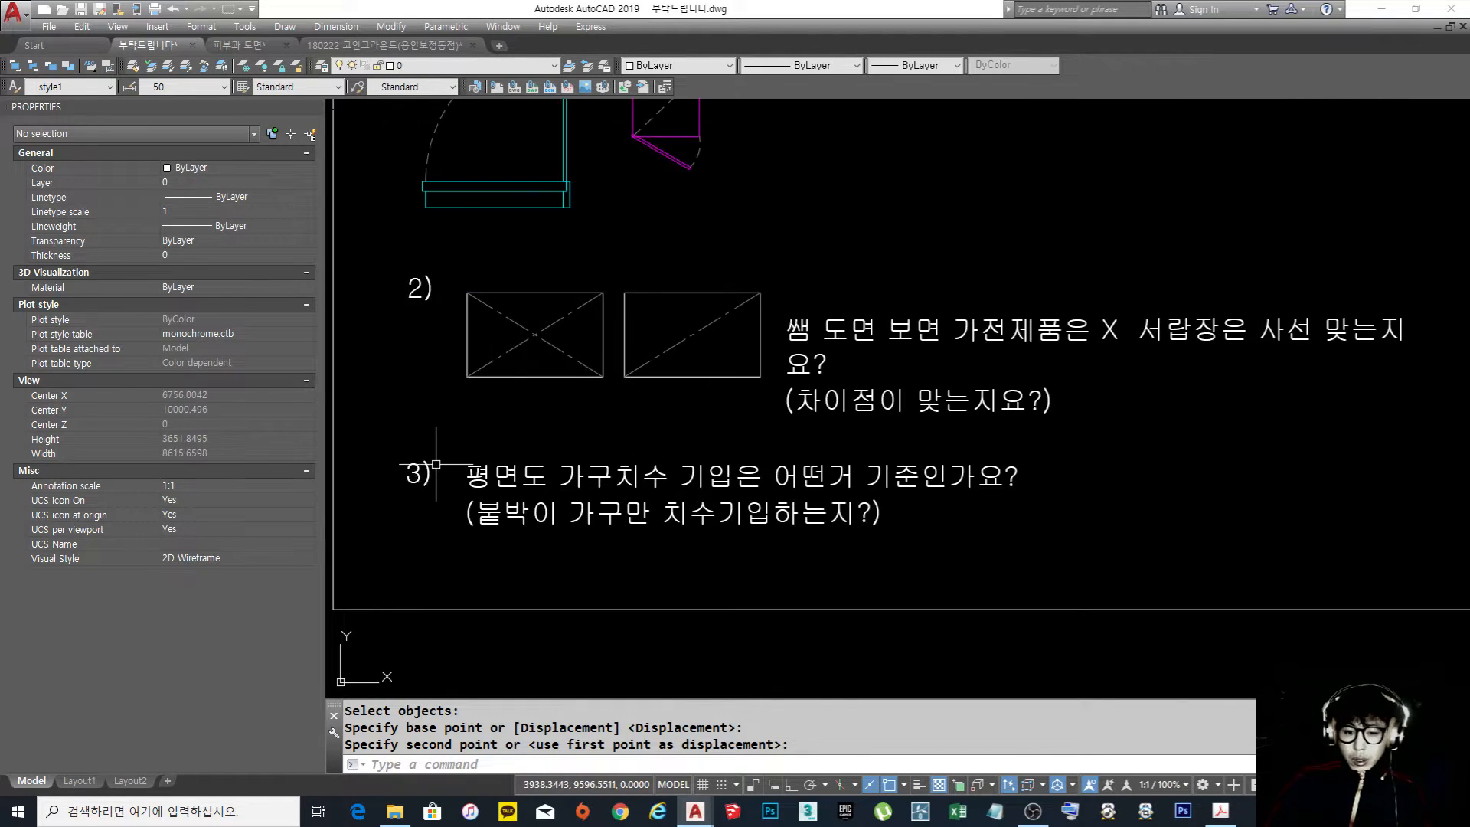
scroll(440, 463, "down", 1)
scroll(477, 502, "up", 2)
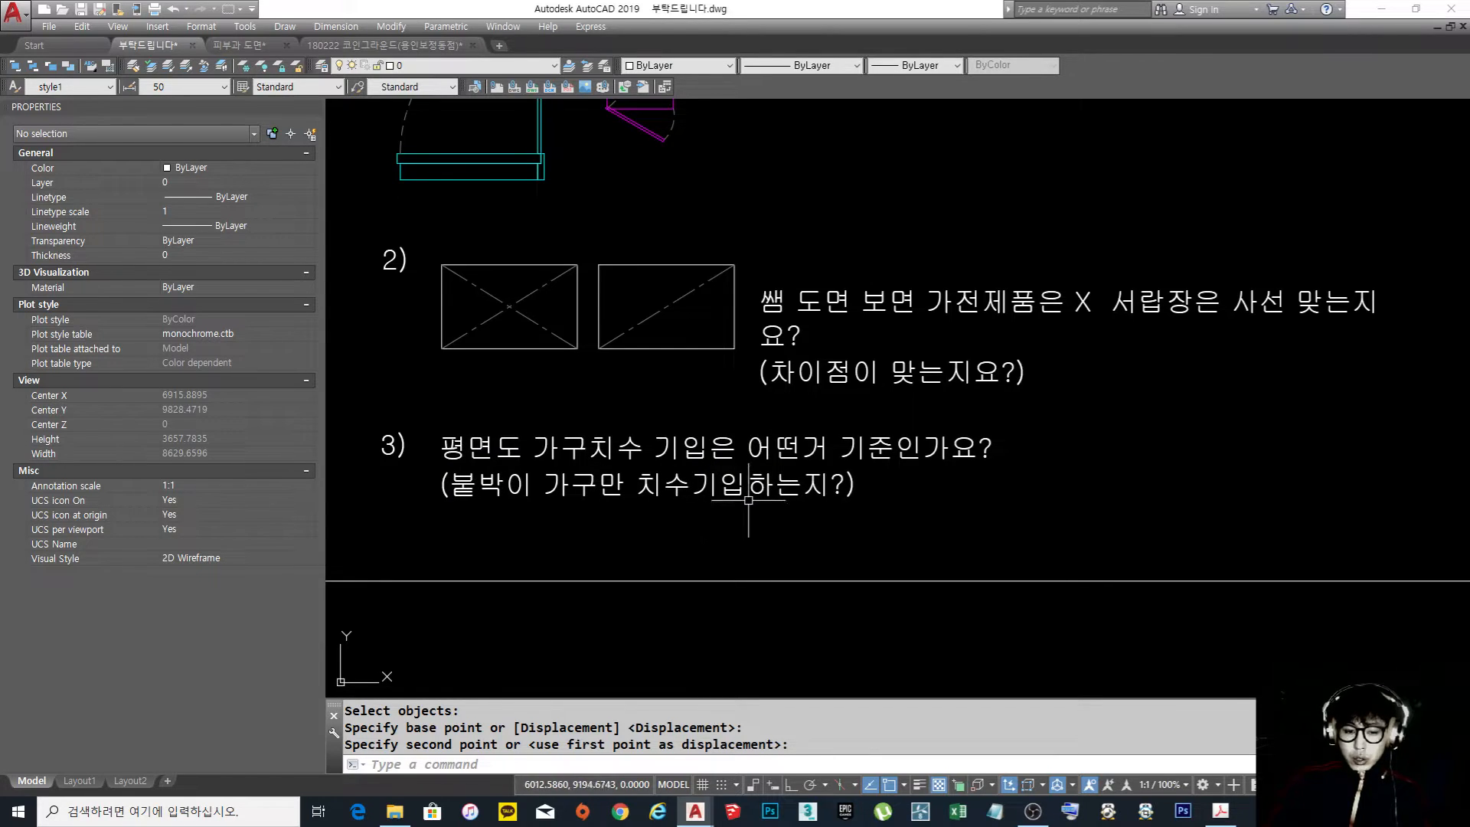
scroll(731, 497, "down", 3)
Examine the built-in bench and loose furniture in the floor plan, comparing them with question 3
middle_click_drag(872, 303, 777, 483)
scroll(768, 405, "up", 1)
scroll(769, 421, "up", 1)
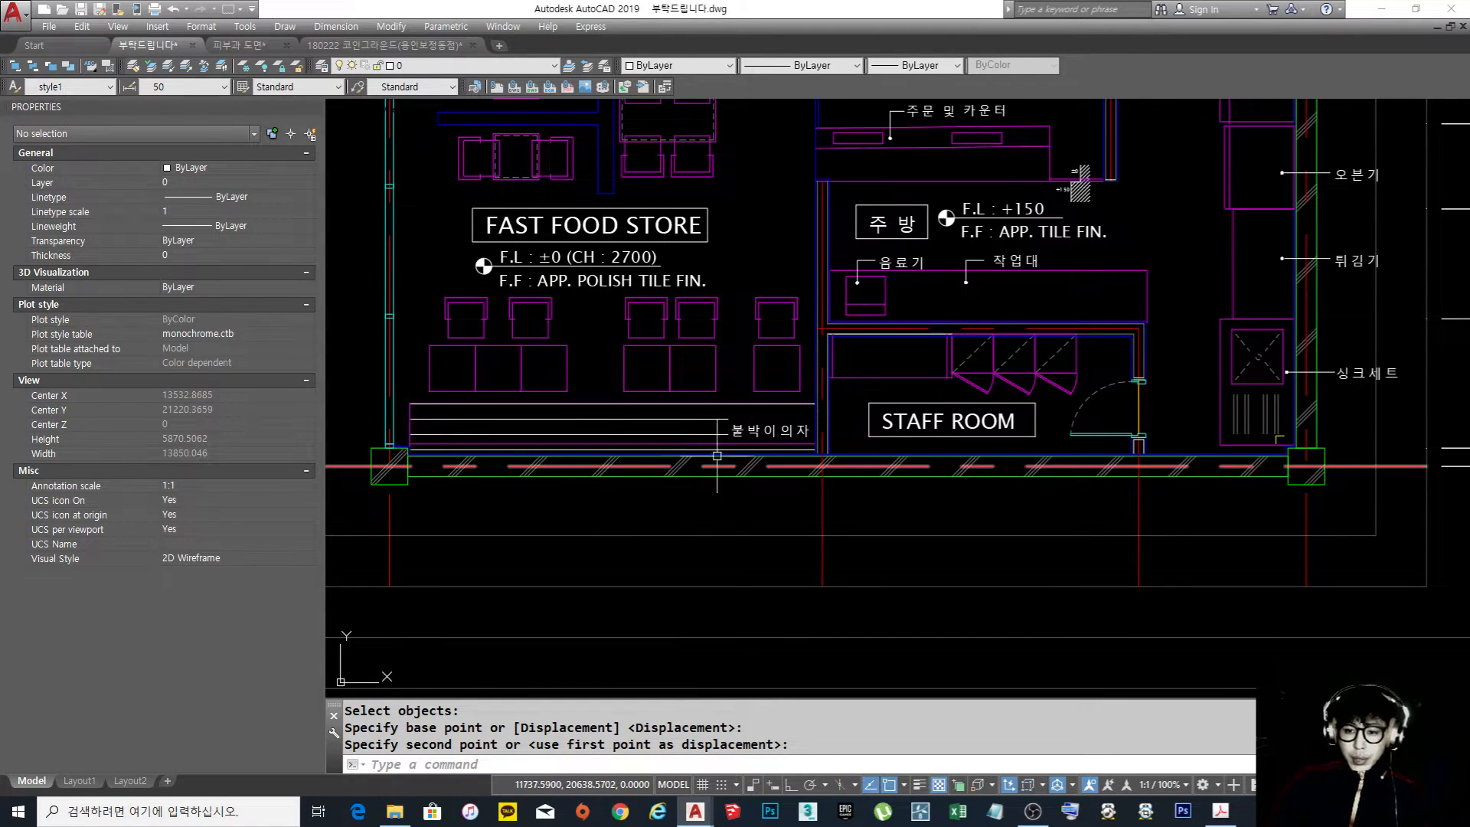
scroll(780, 417, "down", 2)
mouse_move(704, 594)
middle_mouse_down()
mouse_move(804, 242)
mouse_move(718, 525)
middle_mouse_up()
scroll(787, 310, "up", 3)
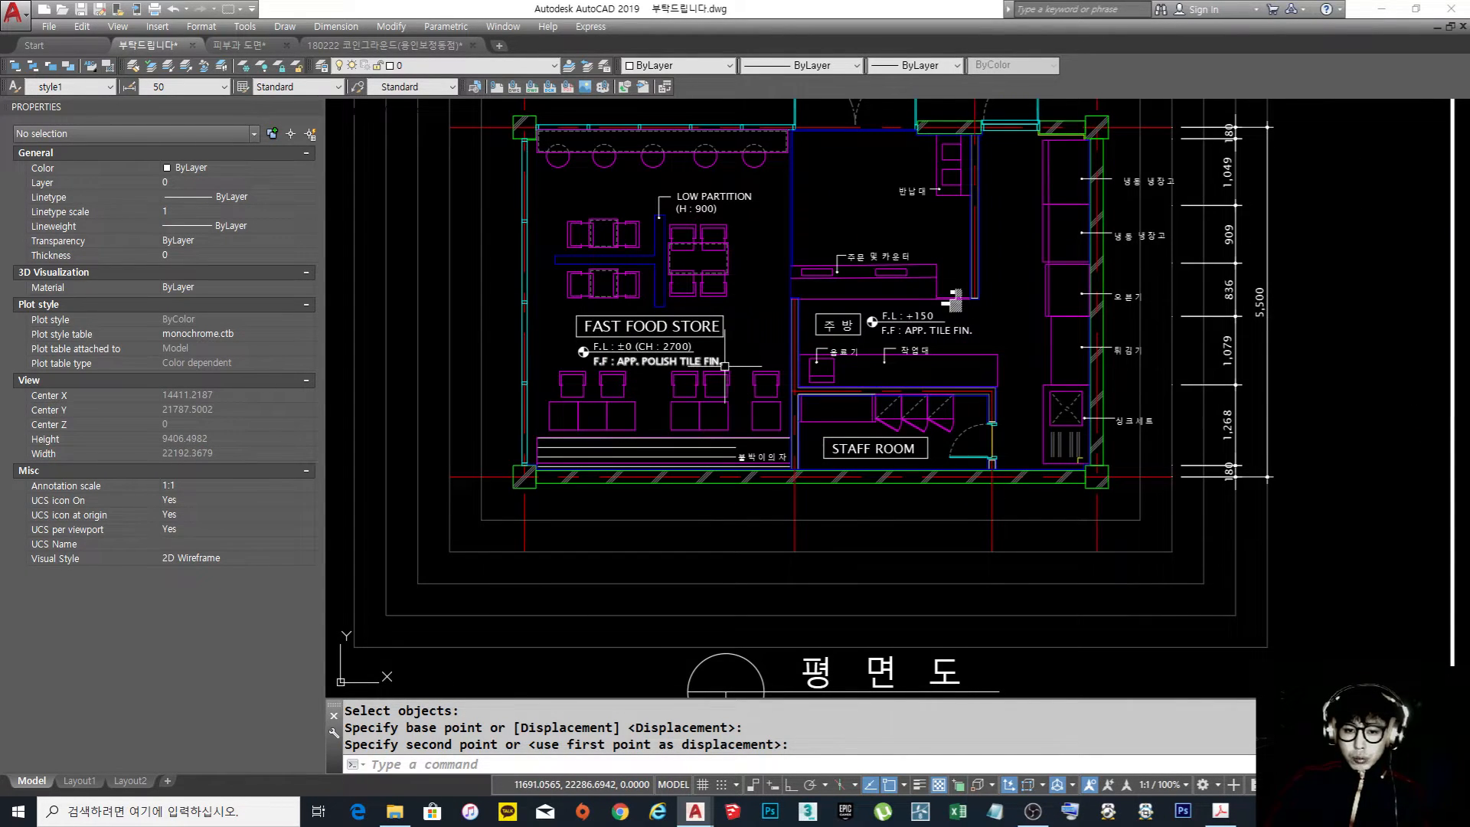
scroll(777, 292, "down", 5)
scroll(608, 536, "up", 8)
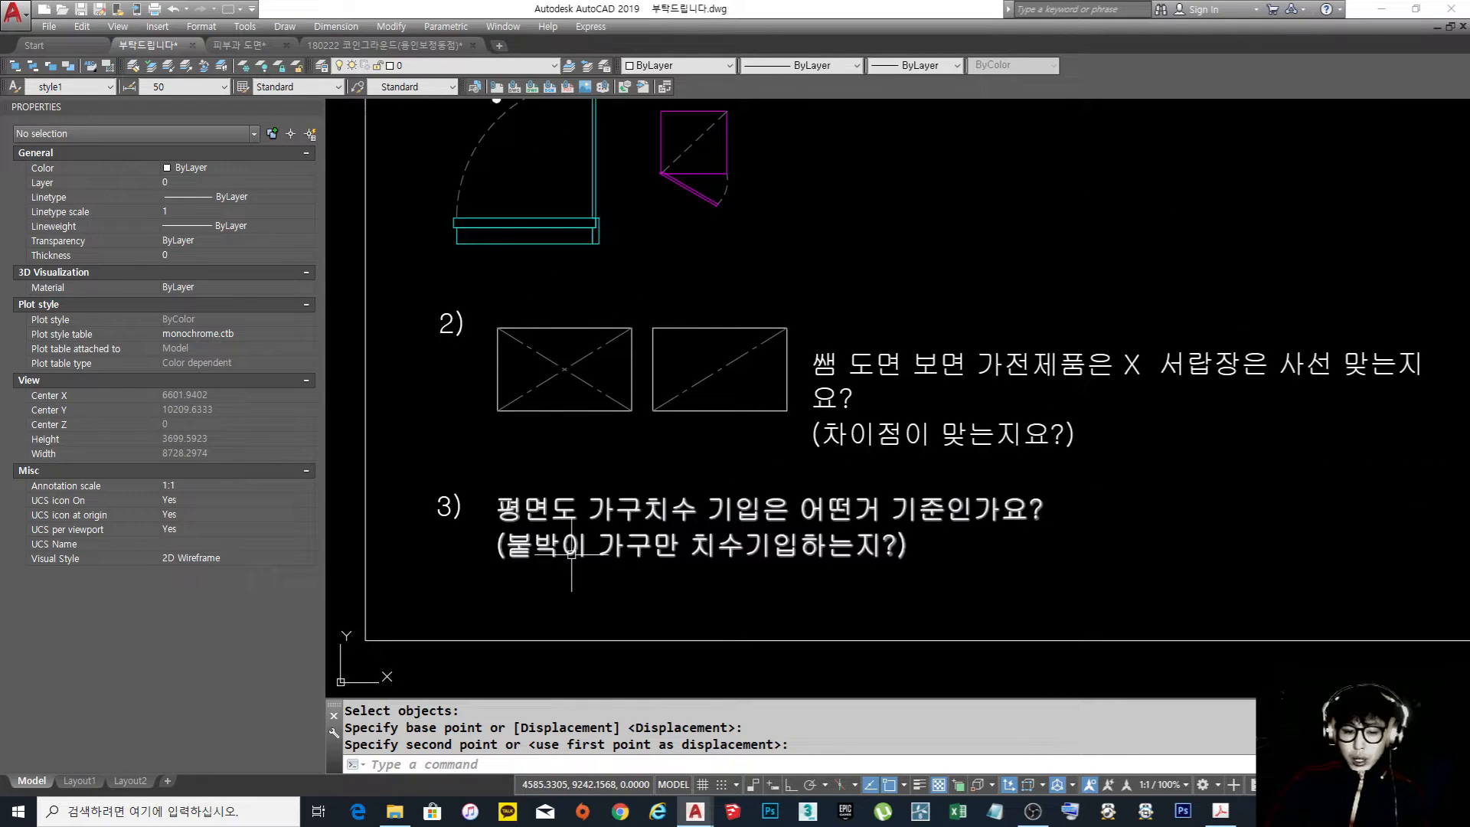
scroll(839, 545, "down", 6)
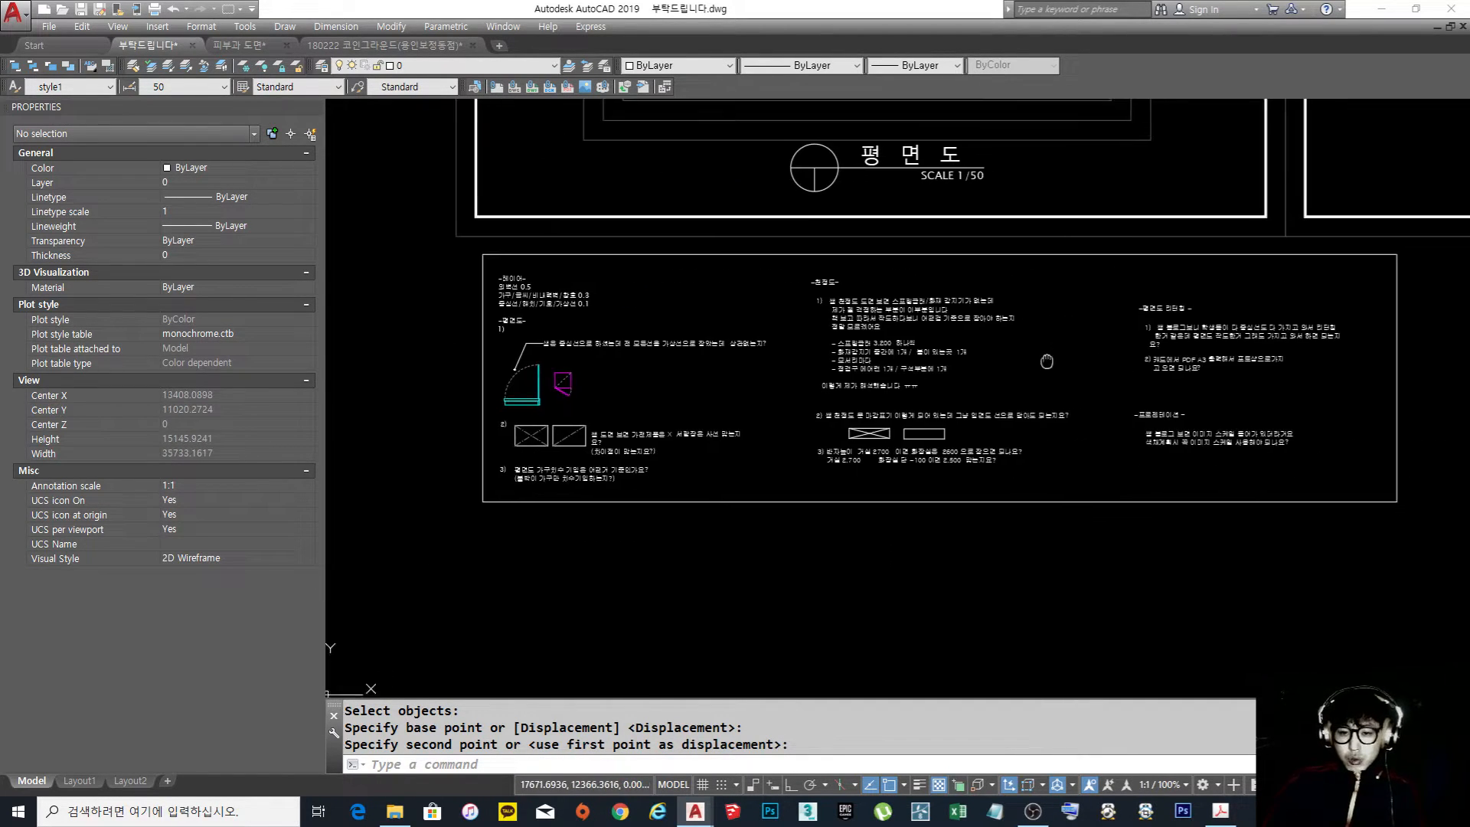
Read ceiling plan question 1 on sprinkler and fire detector placement and examine the ceiling plan's sprinkler circles
scroll(771, 380, "up", 2)
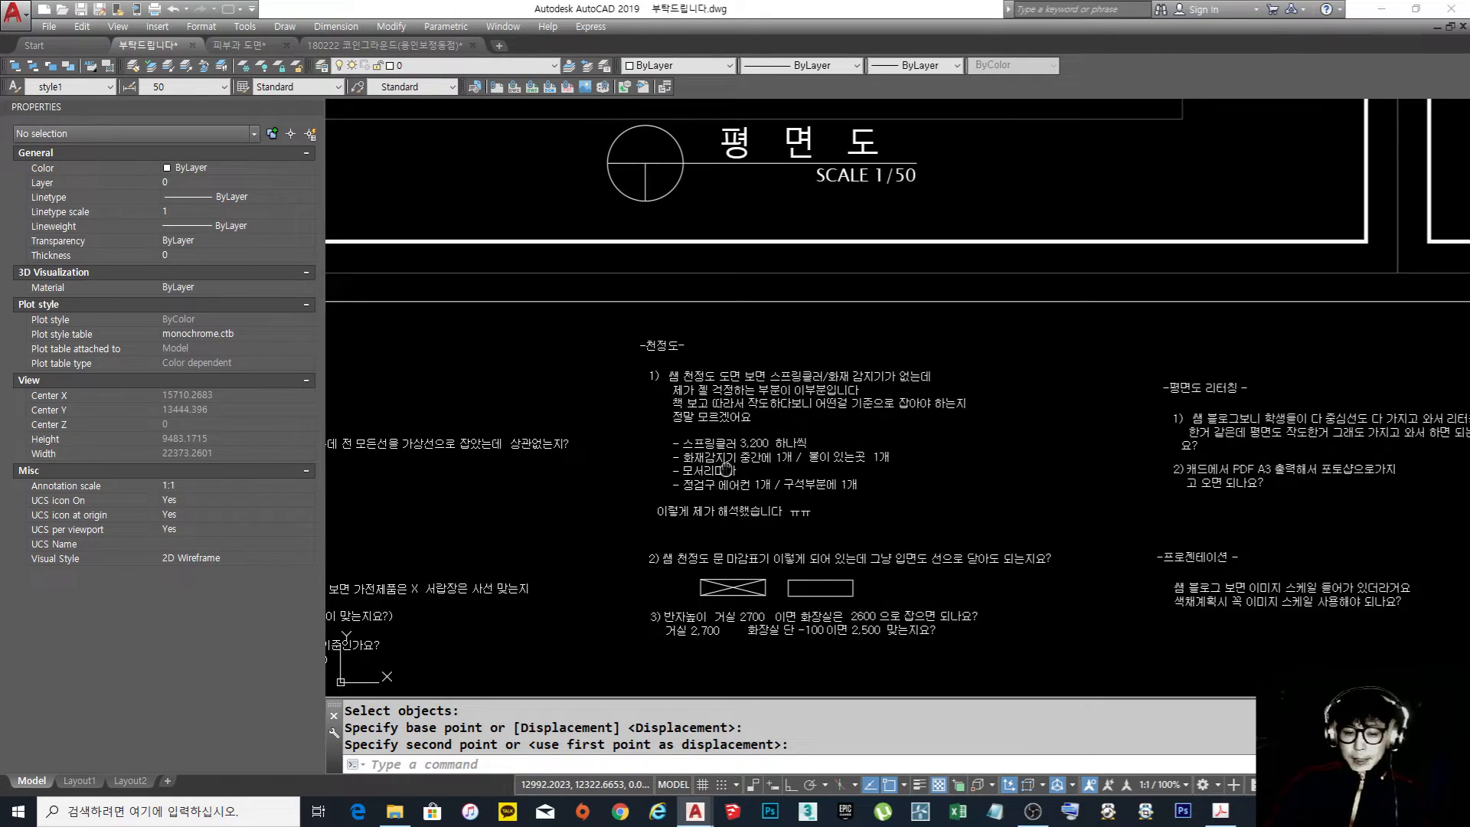
middle_click_drag(725, 469, 698, 433)
scroll(712, 394, "up", 2)
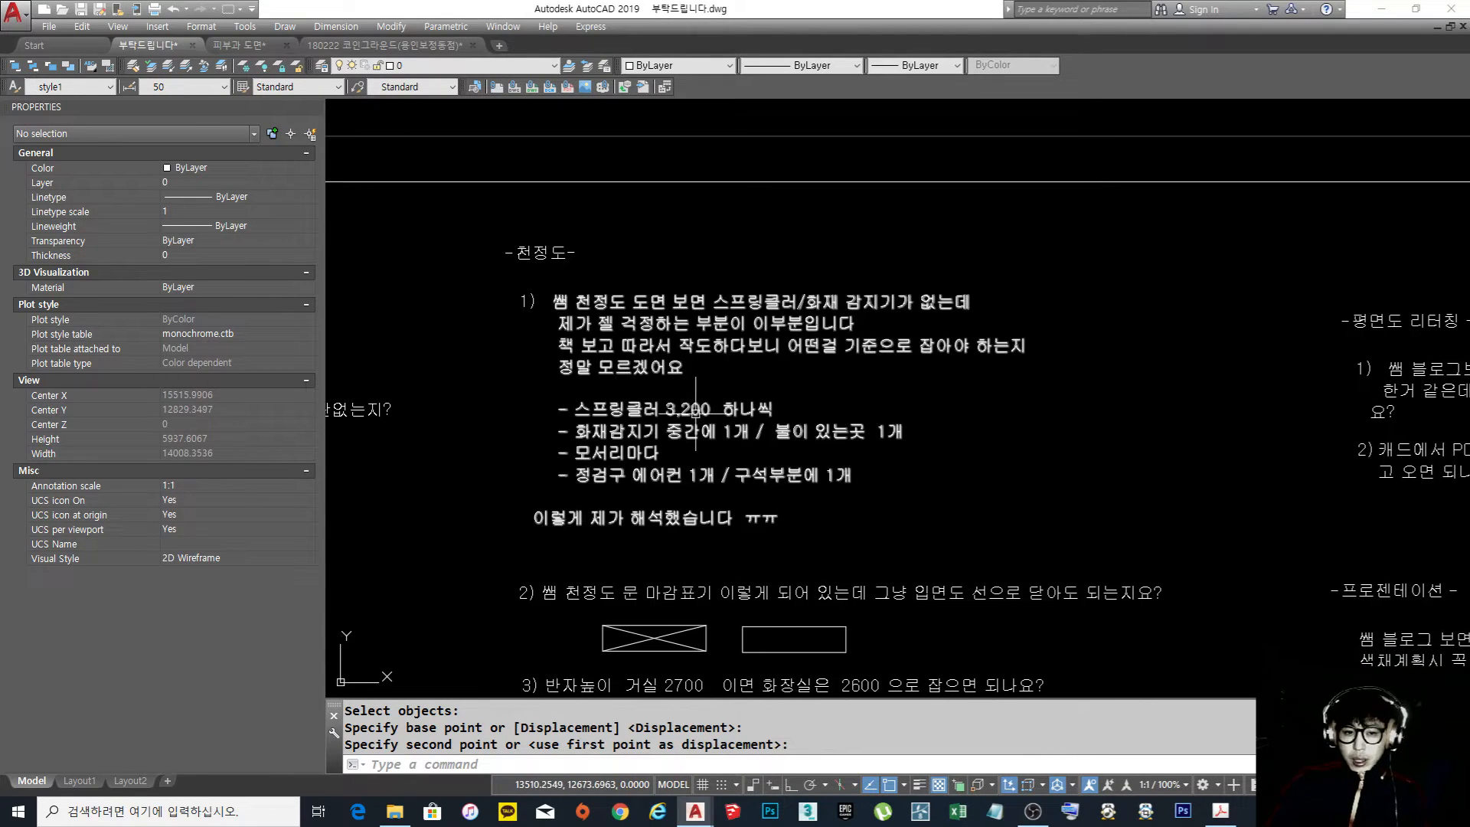
scroll(667, 379, "up", 2)
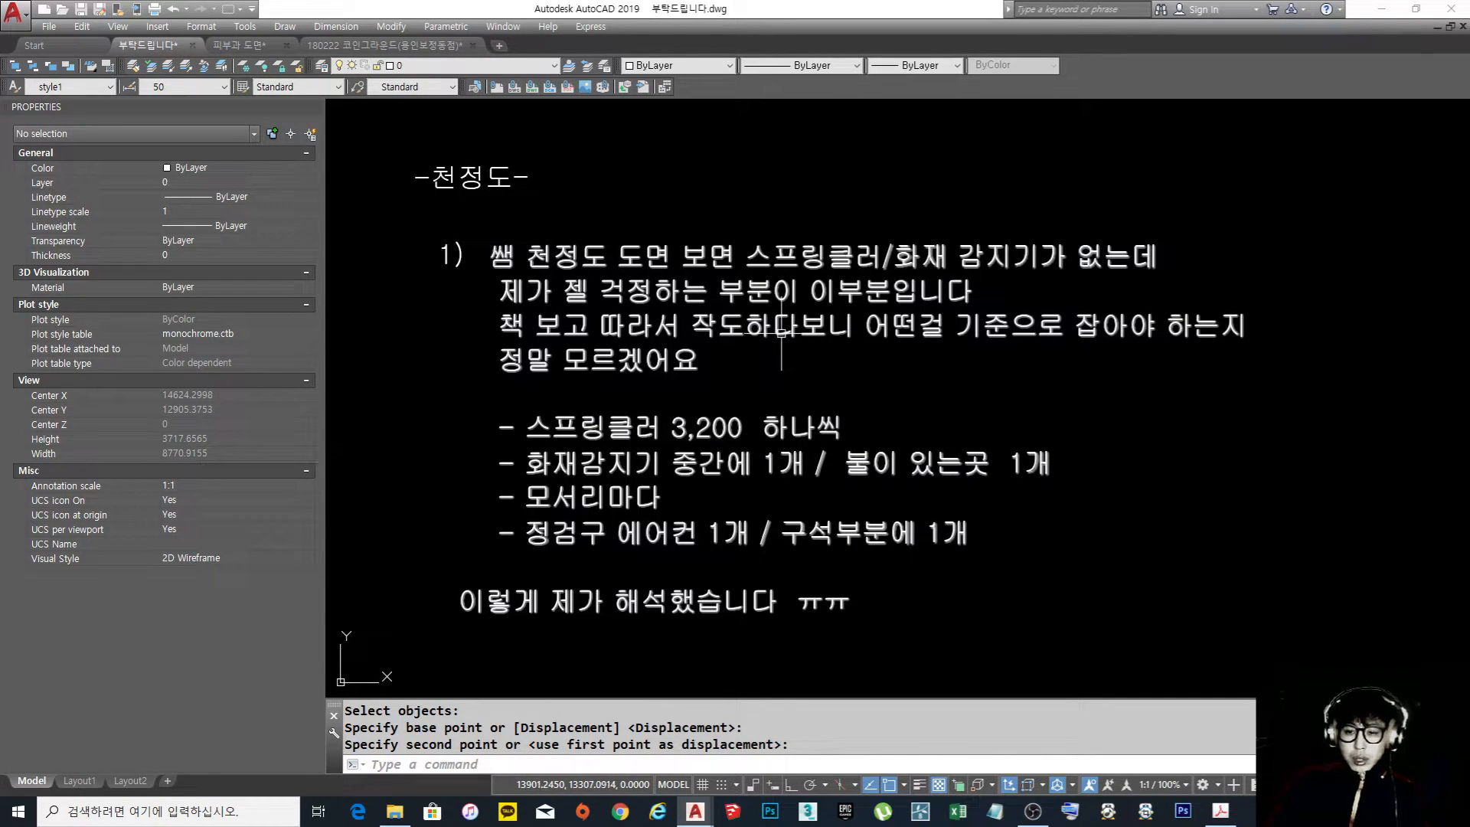
scroll(793, 300, "down", 2)
scroll(854, 258, "up", 2)
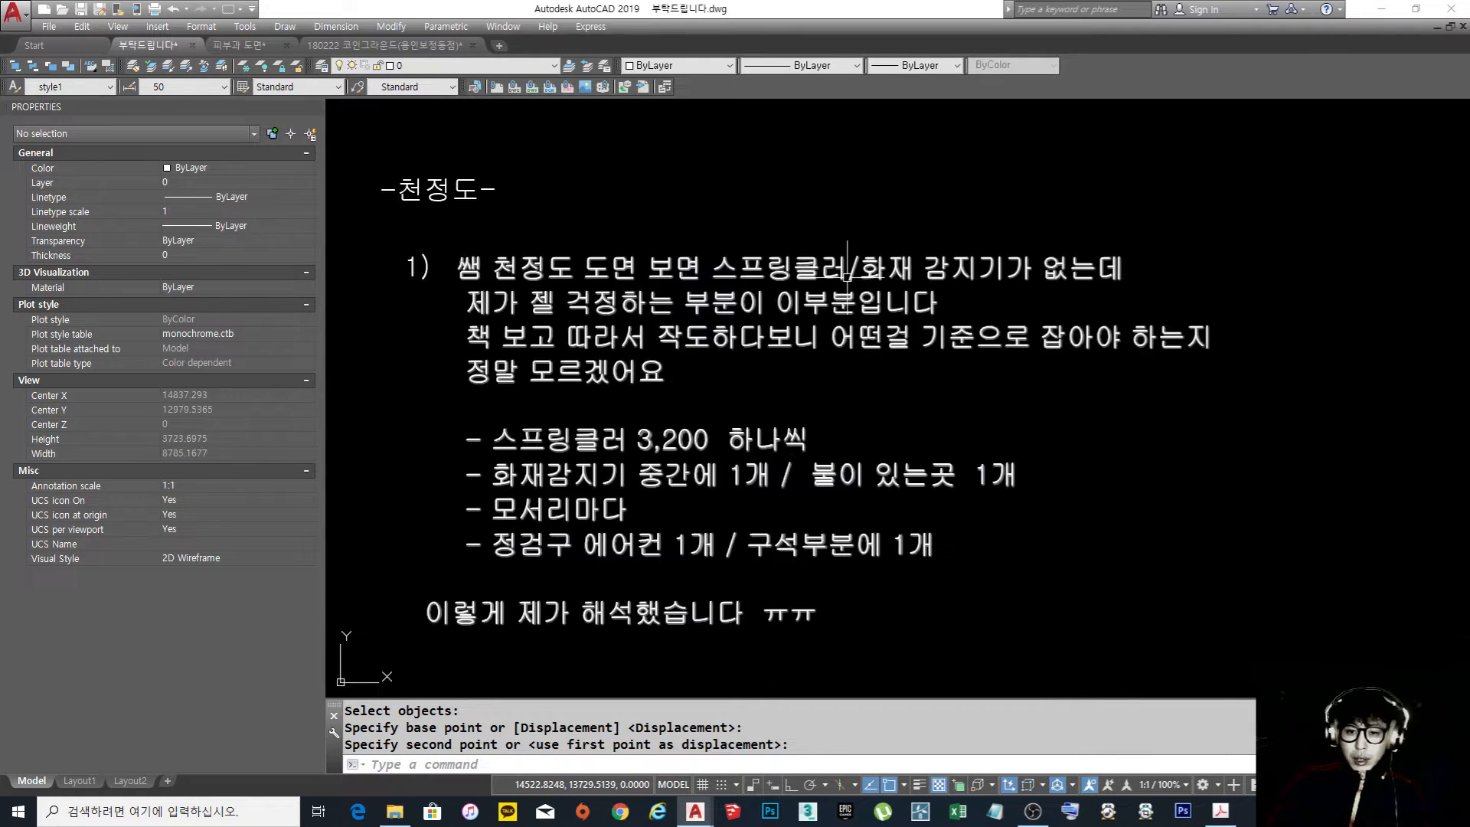
middle_click_drag(847, 273, 851, 283)
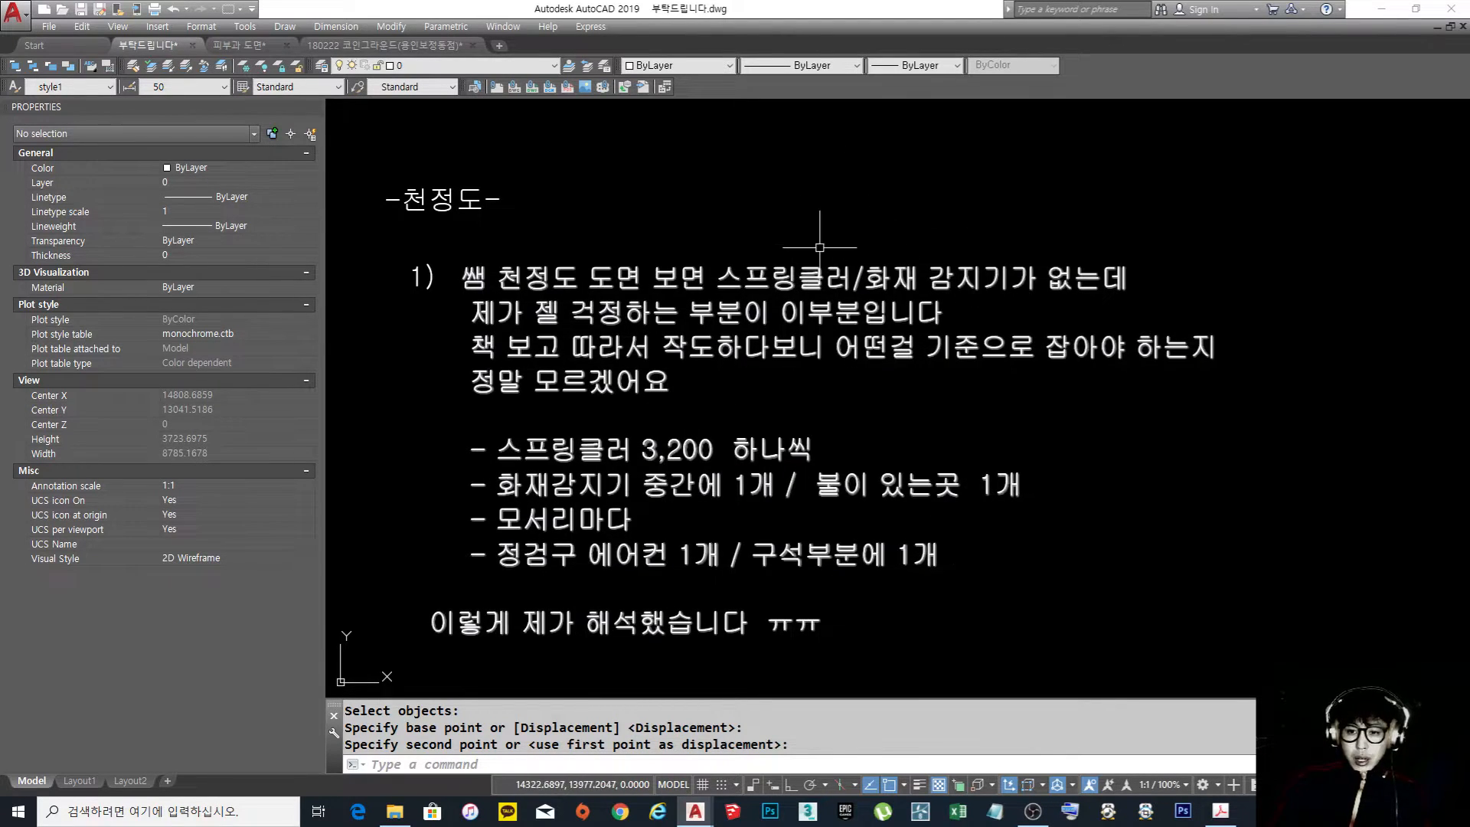
scroll(827, 249, "down", 10)
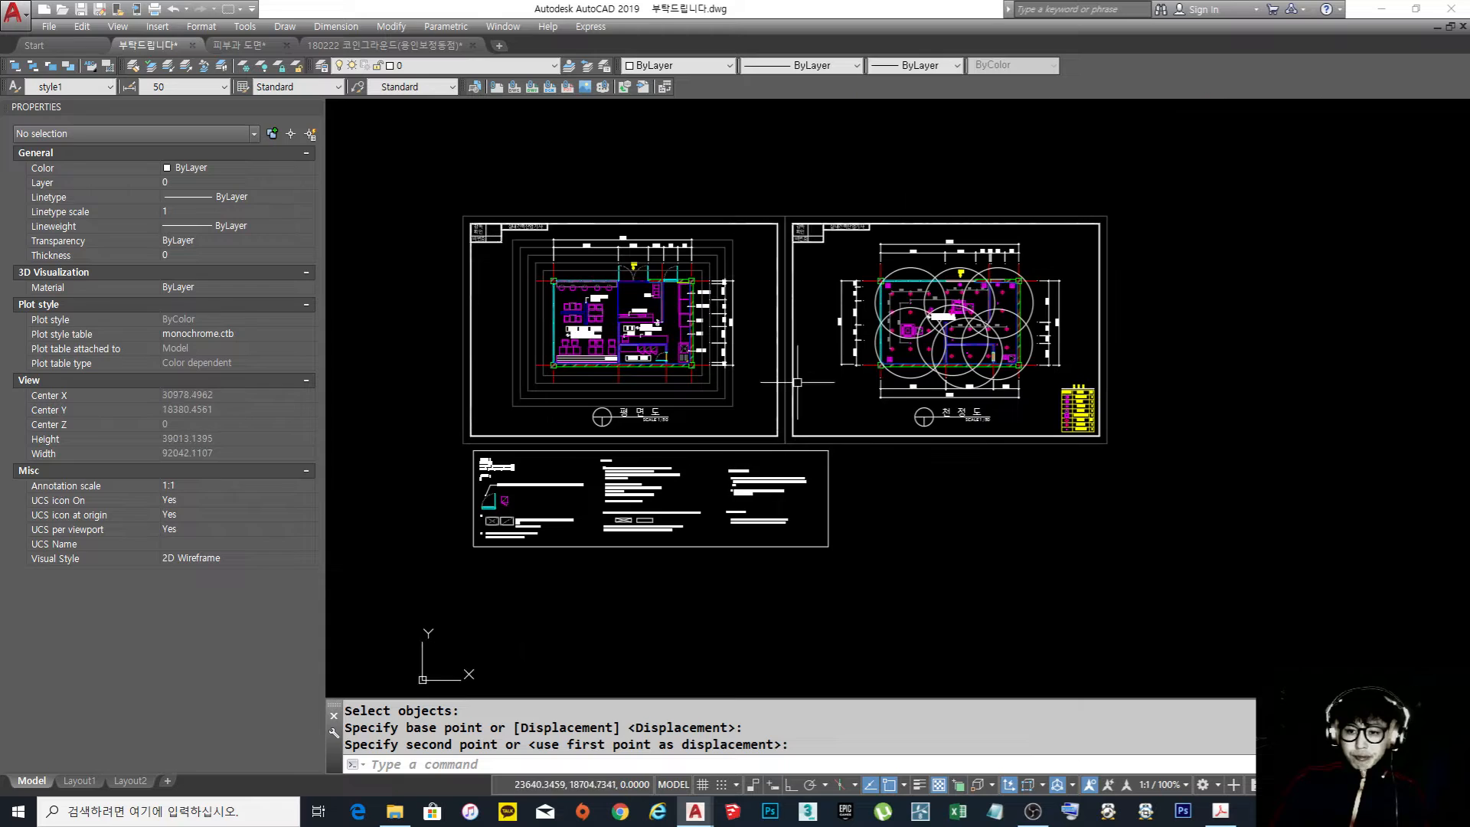
scroll(1020, 314, "up", 7)
mouse_move(800, 375)
middle_mouse_down()
mouse_move(924, 322)
mouse_move(898, 359)
middle_mouse_up()
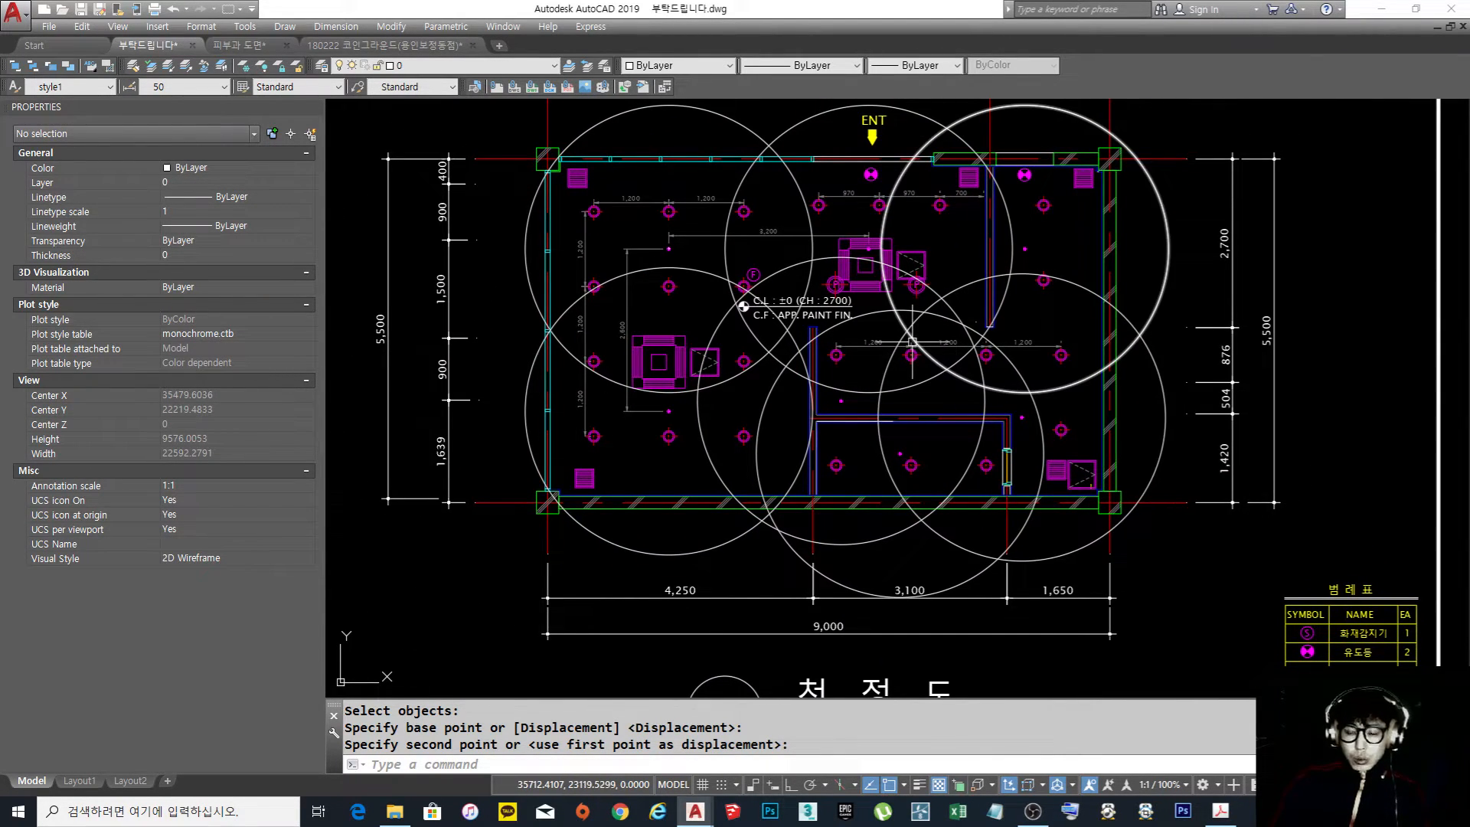
Copy the fire detector symbol from the legend into the seating area, beside the lower sprinkler near the ceiling air conditioner
scroll(911, 342, "down", 5)
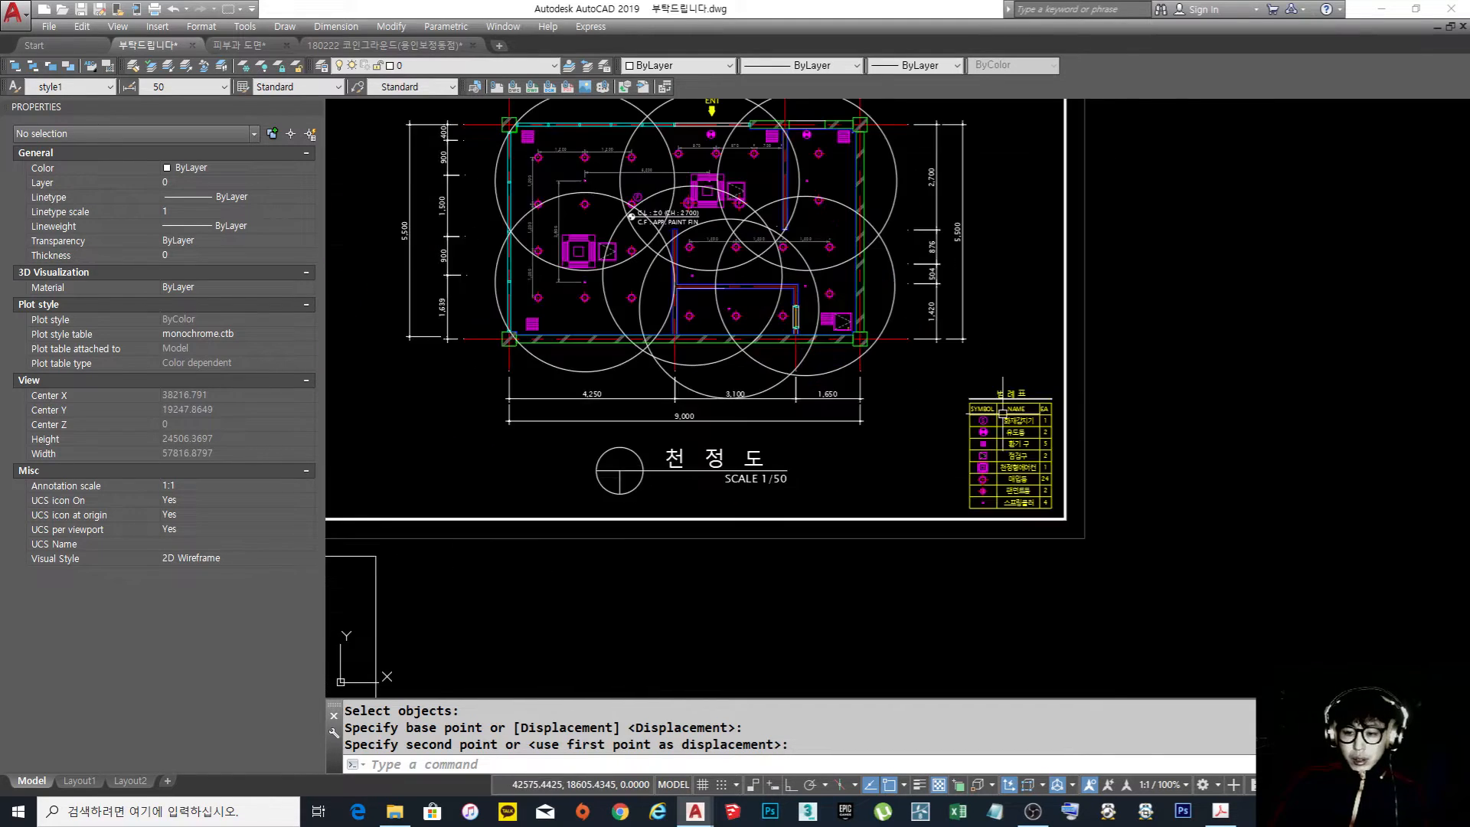
scroll(1004, 413, "up", 10)
type("c")
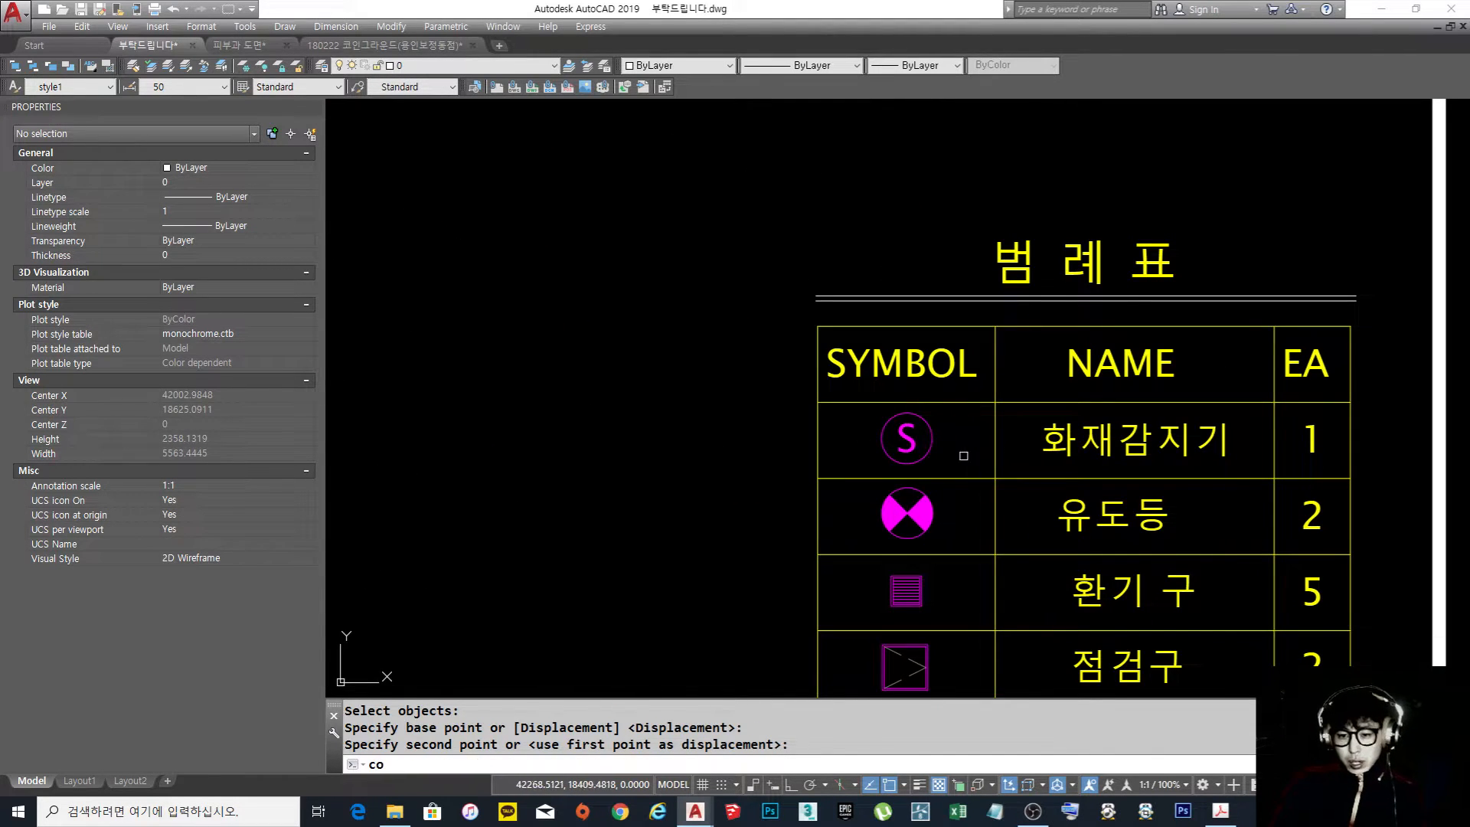
type("o")
key("space")
left_click(951, 474)
left_click(832, 406)
key("space")
left_click(906, 438)
scroll(943, 452, "down", 7)
middle_click_drag(594, 294, 740, 436)
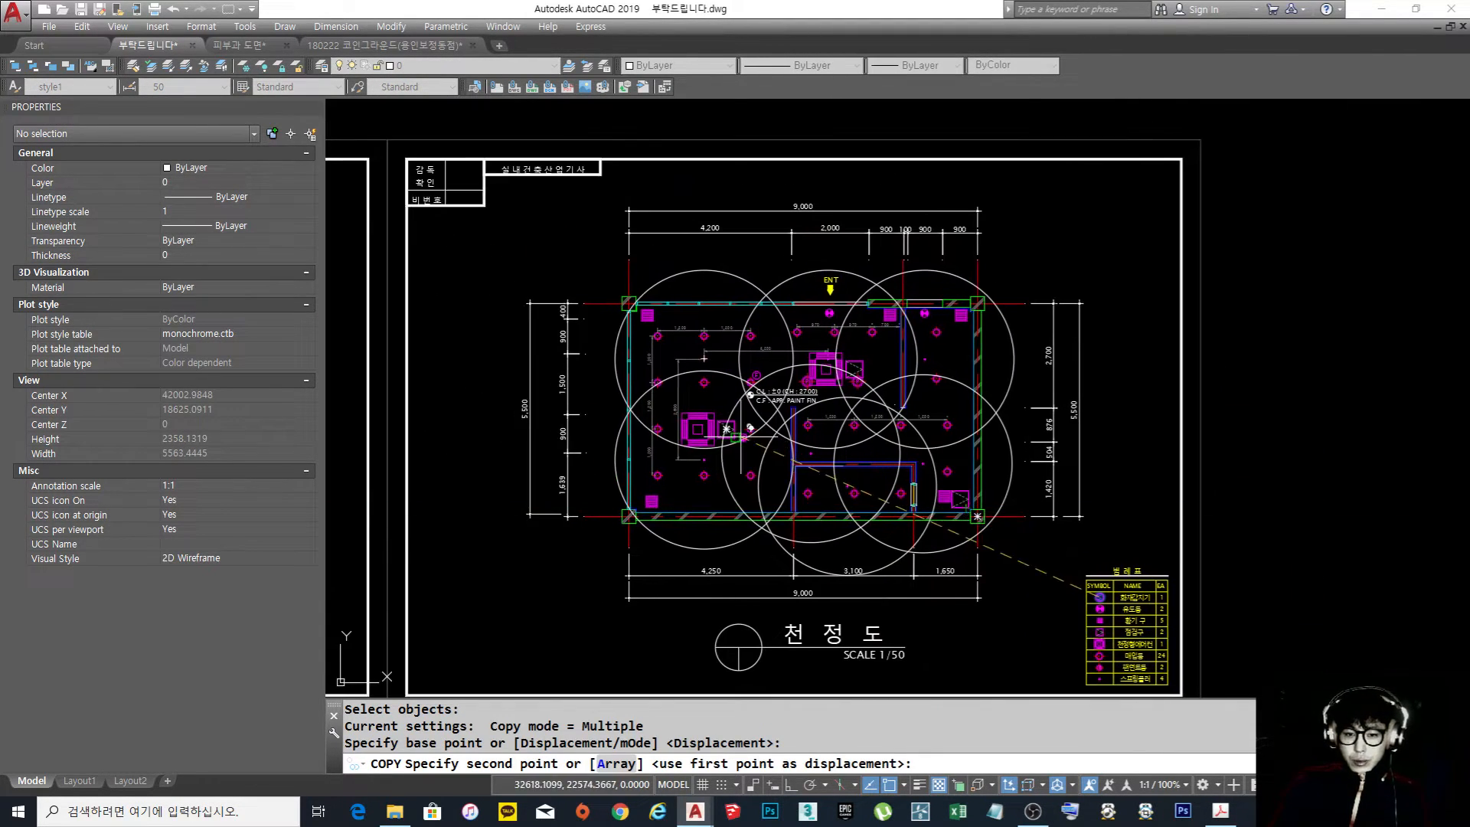
scroll(734, 460, "up", 1)
scroll(733, 459, "up", 3)
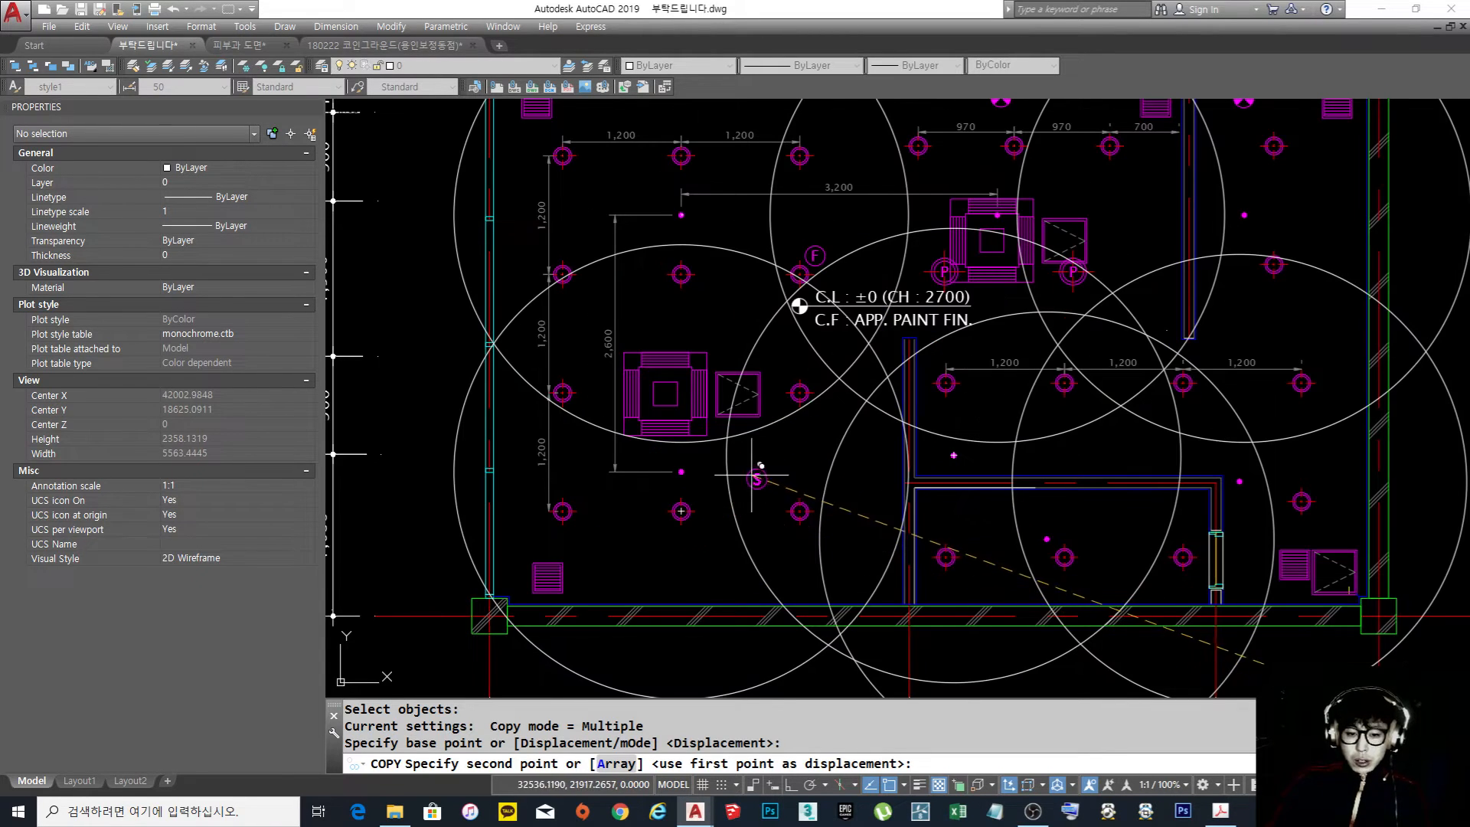
left_click(705, 465)
Place fire detector copies beside the sprinkler near the entrance and beside the upper sprinkler in the room behind the right partition
scroll(719, 551, "down", 4)
scroll(750, 519, "up", 4)
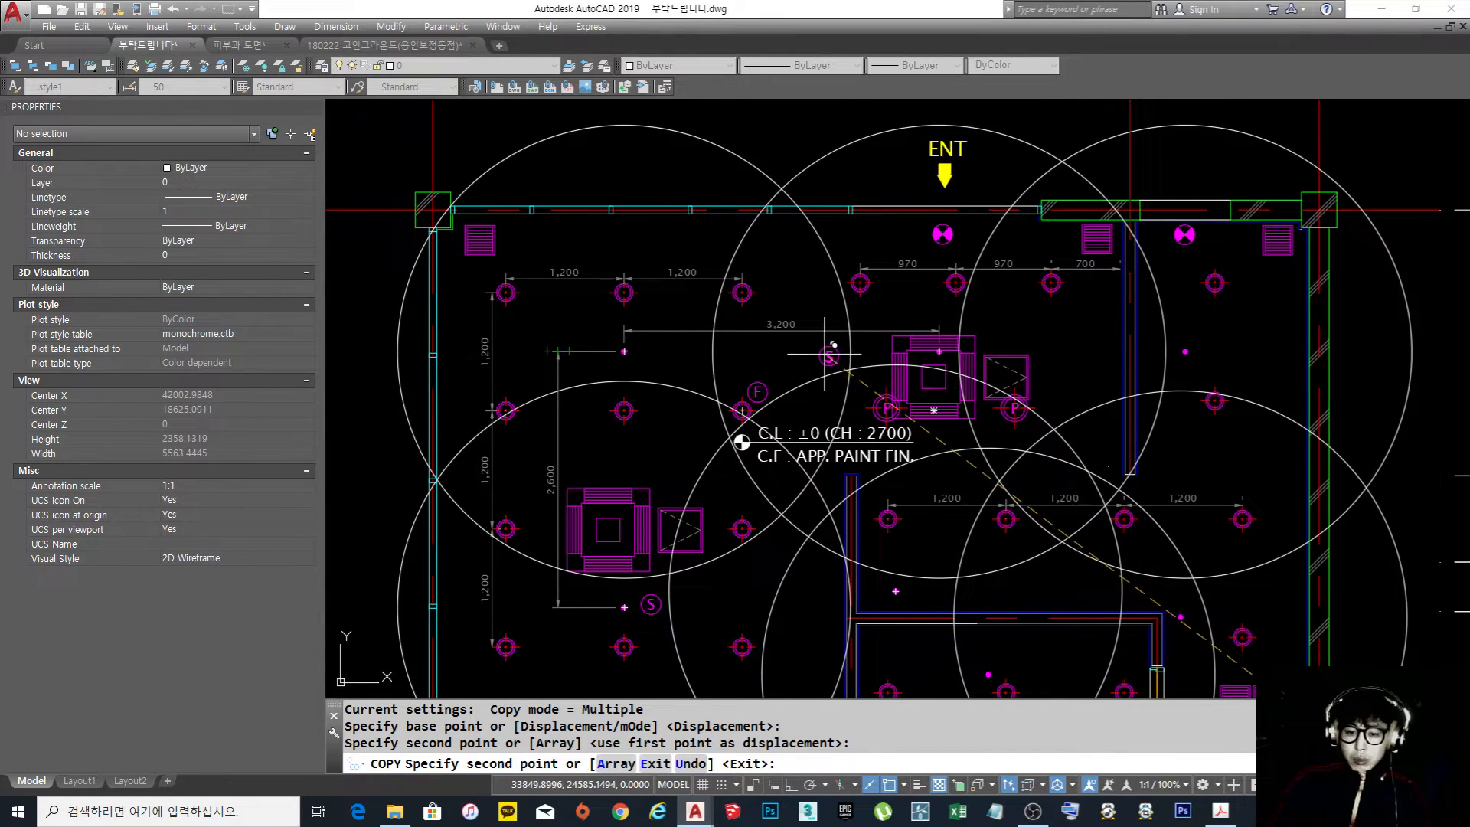
left_click(871, 345)
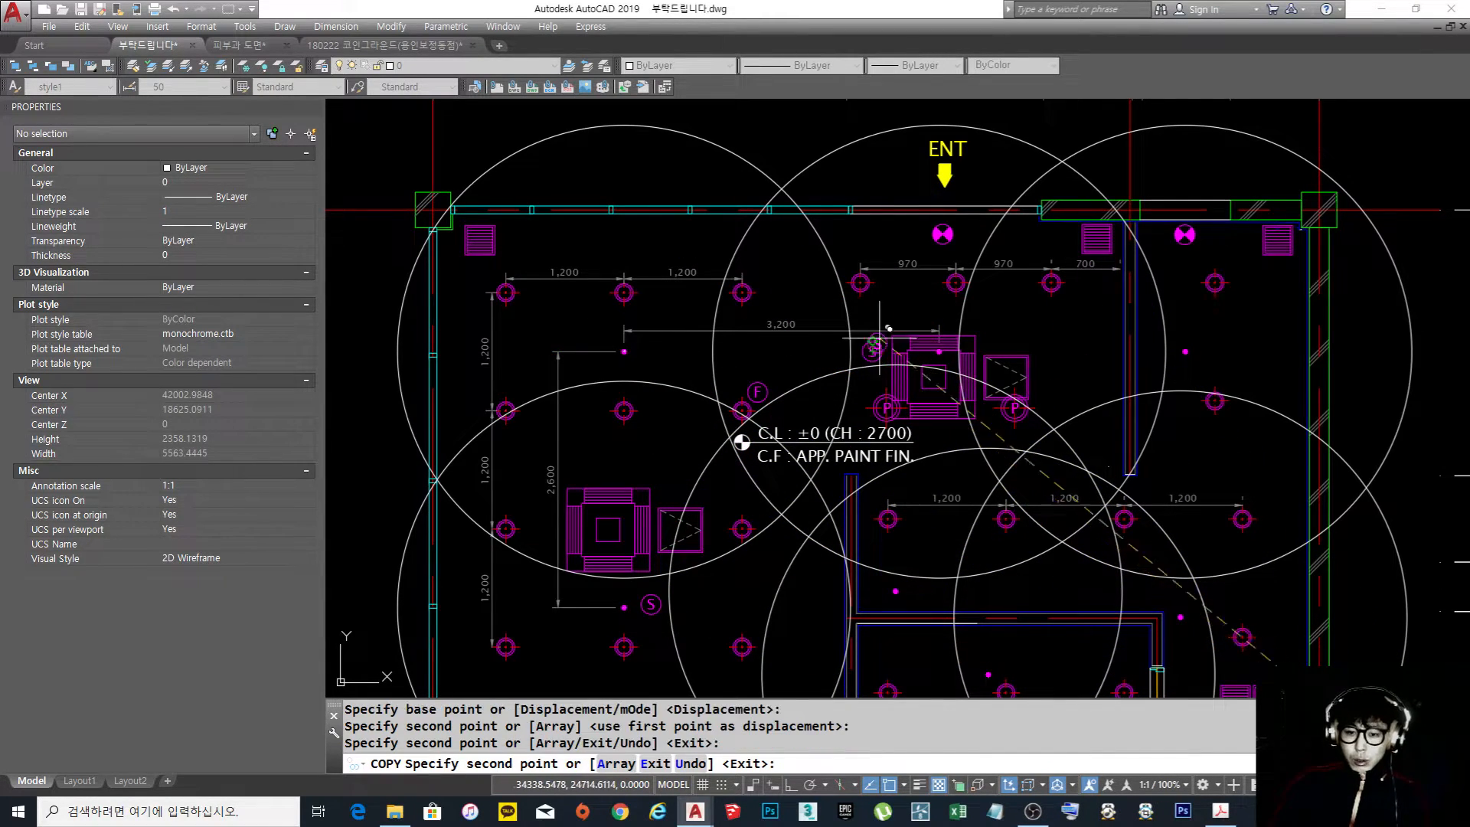
scroll(938, 301, "down", 4)
middle_click_drag(945, 302, 757, 283)
scroll(919, 335, "up", 4)
middle_click_drag(794, 237, 895, 310)
left_click(771, 368)
Place fire detector copies beside the staff room sprinkler and in the kitchen area just above the staff room
scroll(774, 375, "down", 4)
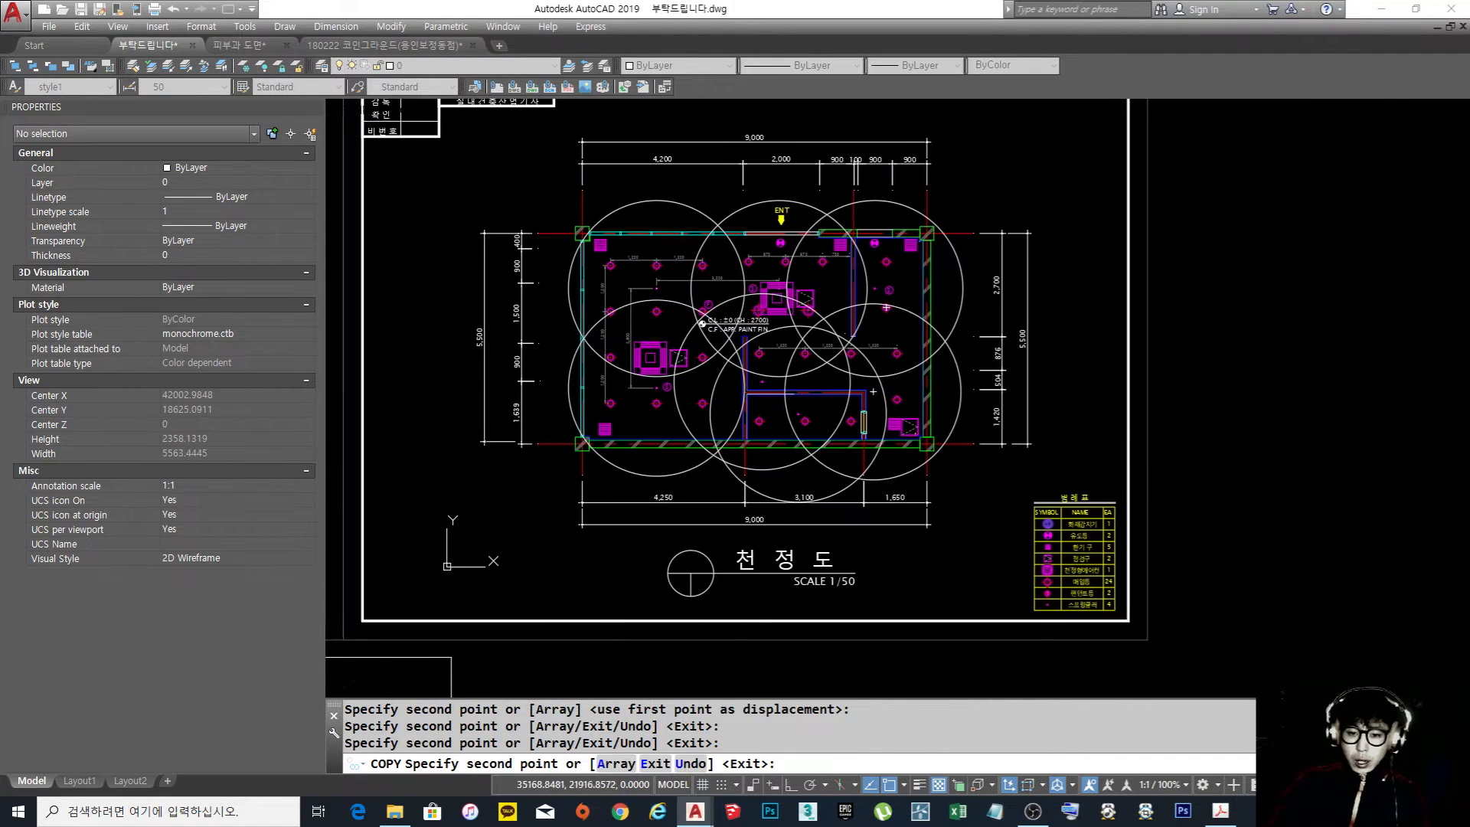
scroll(875, 376, "up", 4)
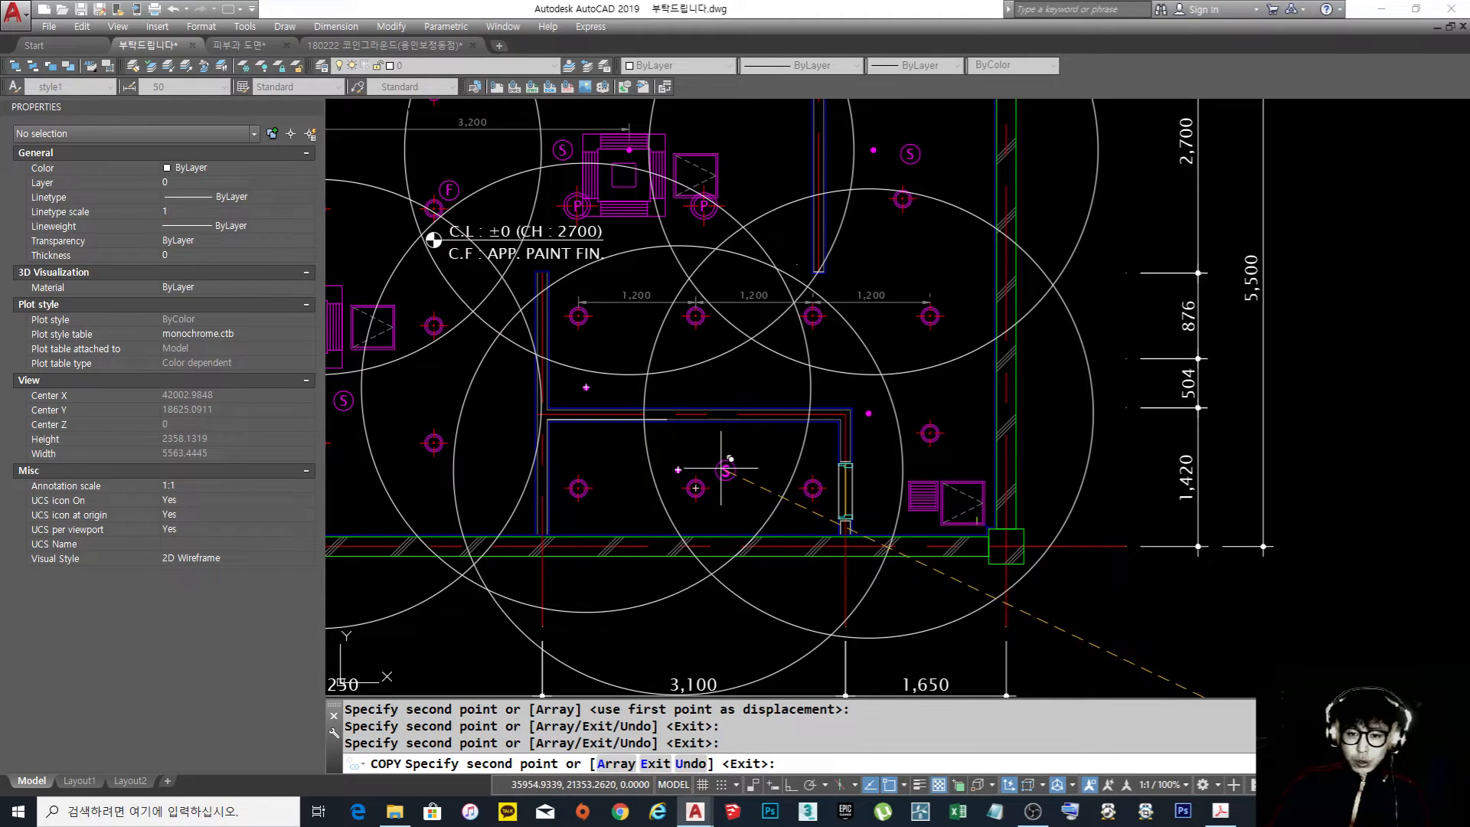
left_click(724, 469)
scroll(724, 468, "down", 4)
scroll(835, 490, "up", 2)
scroll(819, 488, "up", 2)
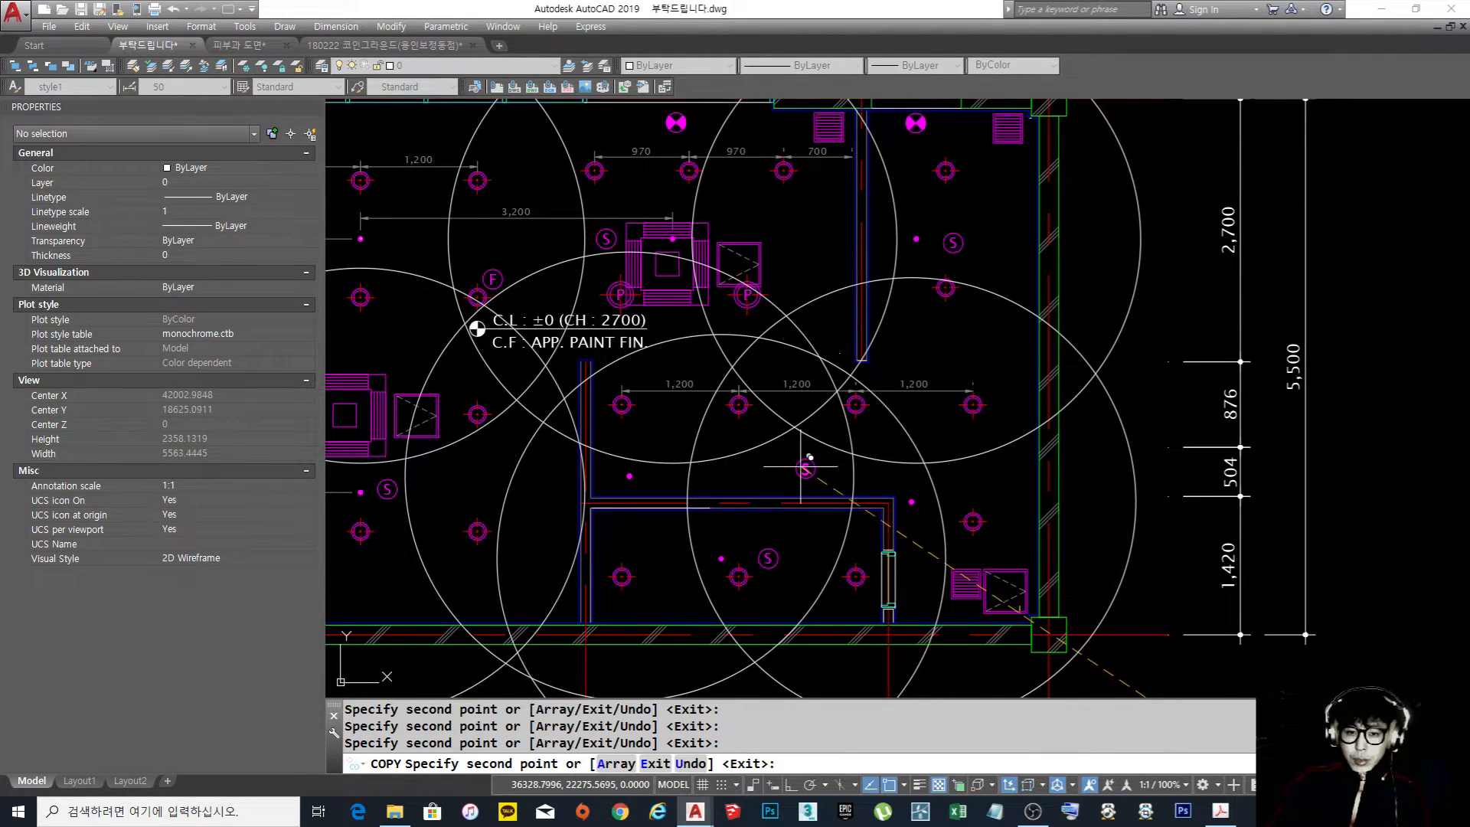
left_click(793, 467)
key("Return")
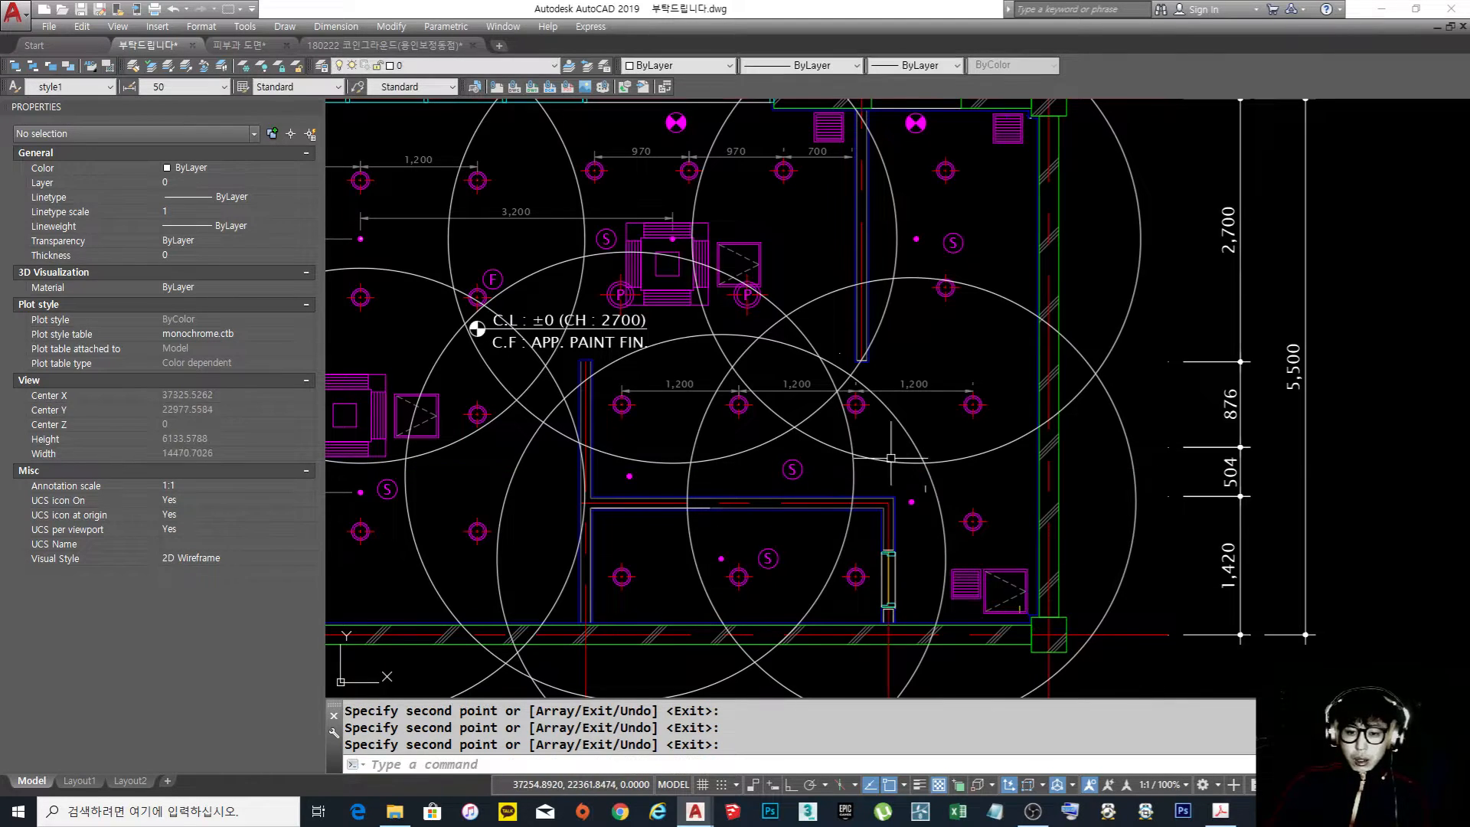
Draw a small circle in the blank area beside the ceiling plan's legend
scroll(926, 455, "down", 2)
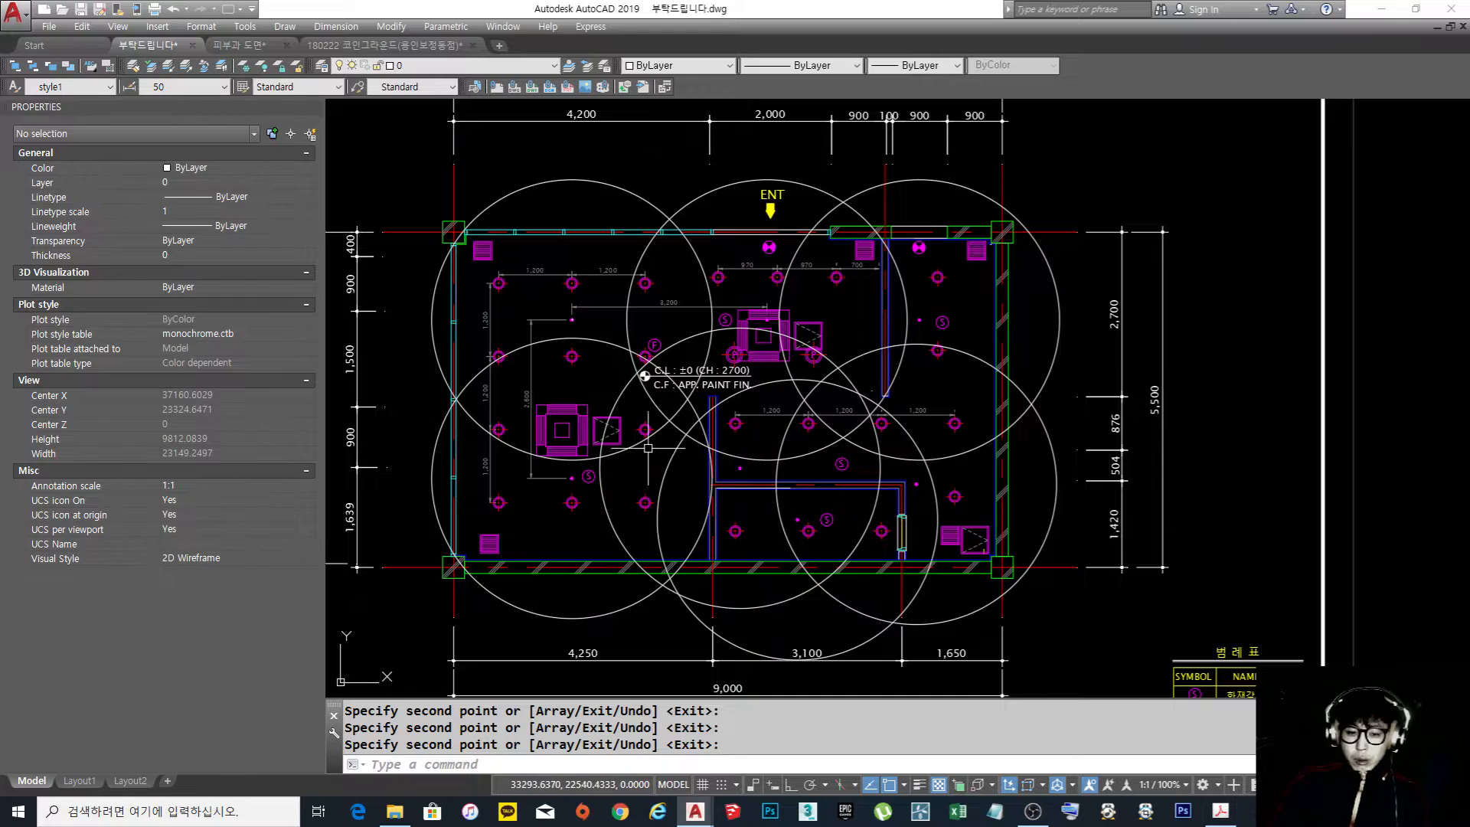
scroll(995, 268, "down", 4)
scroll(864, 328, "up", 6)
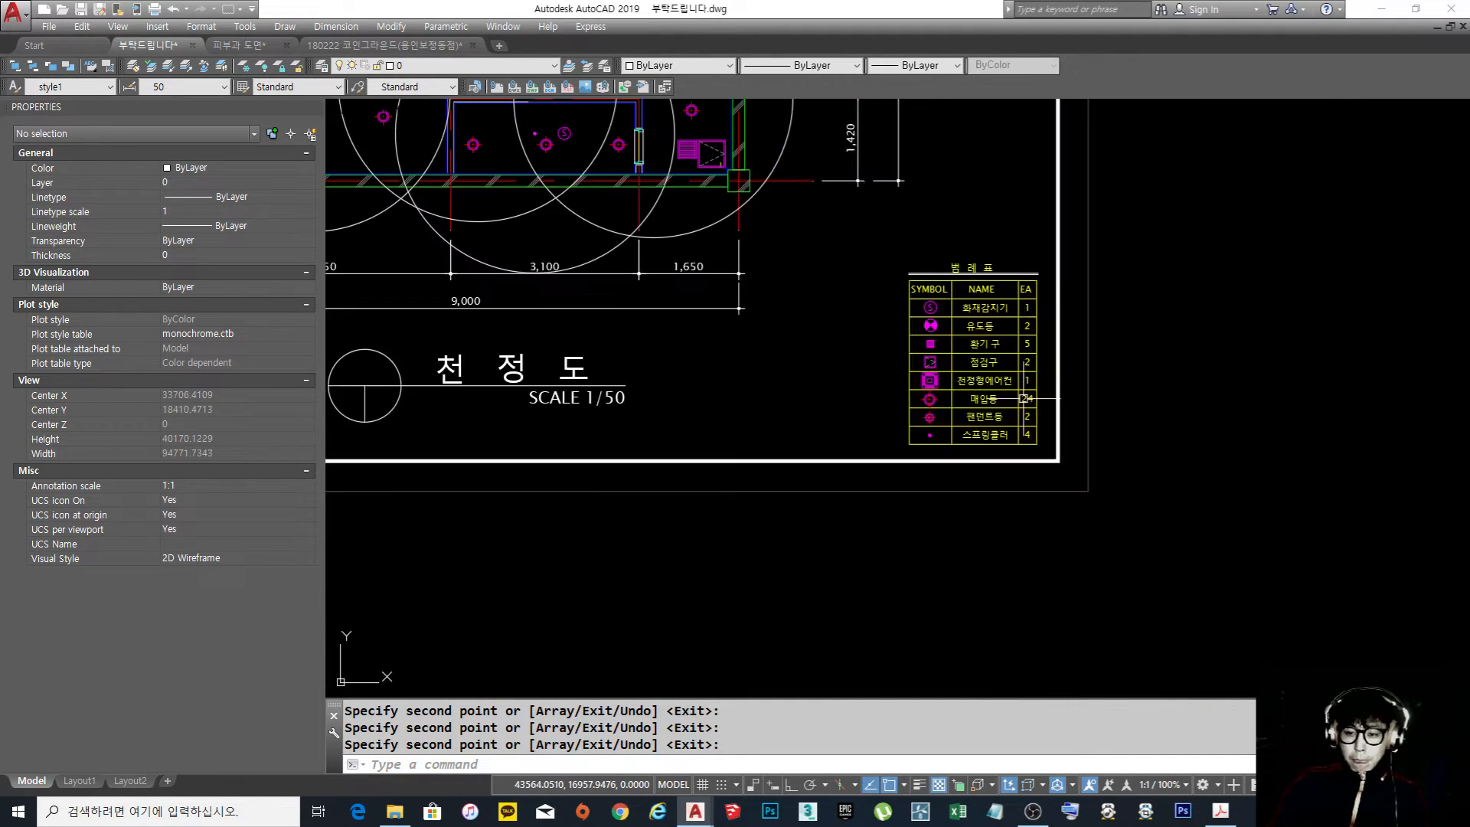
scroll(863, 327, "down", 5)
scroll(1015, 317, "up", 5)
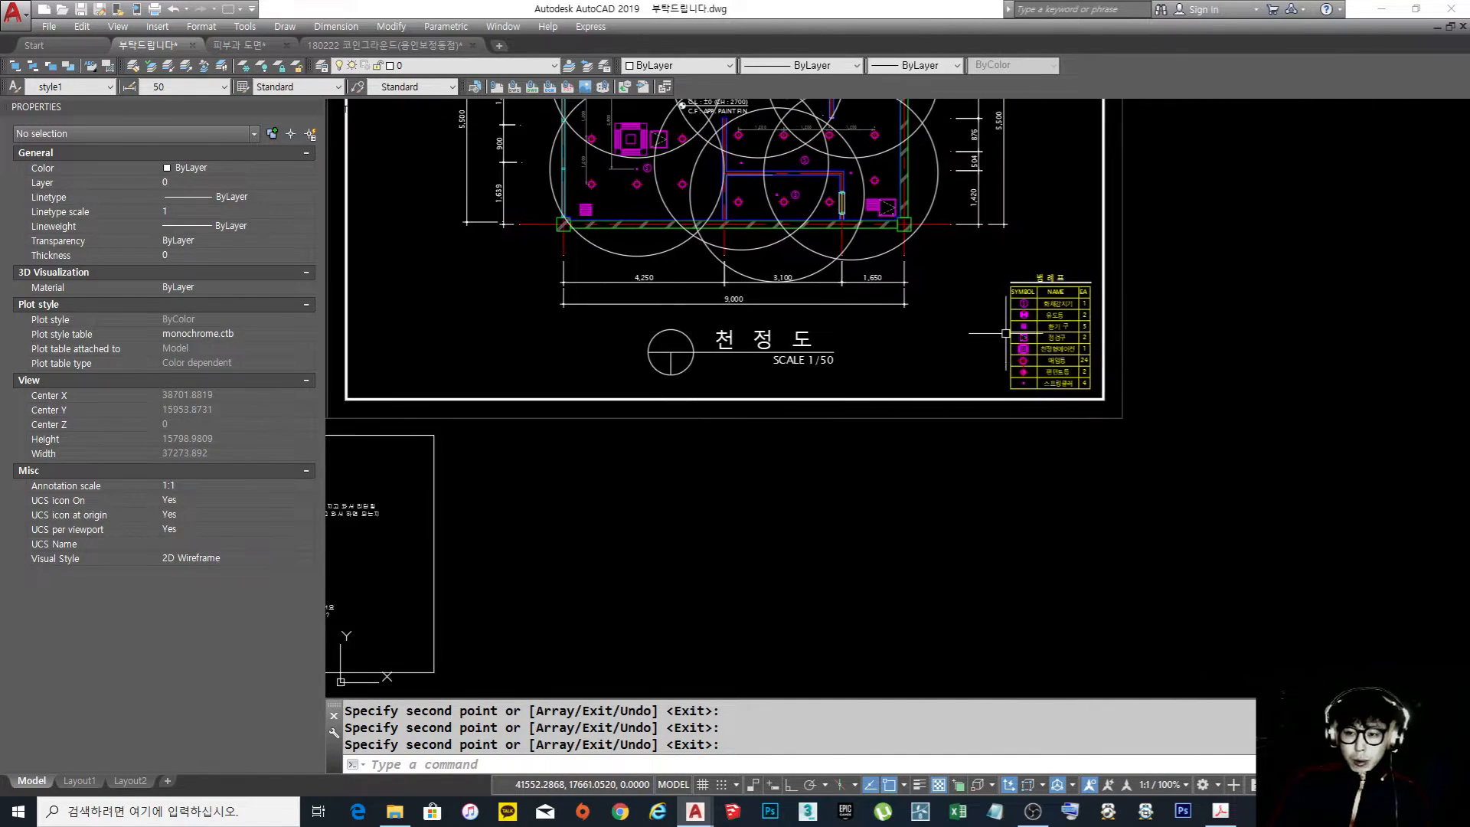
middle_click_drag(903, 392, 886, 472)
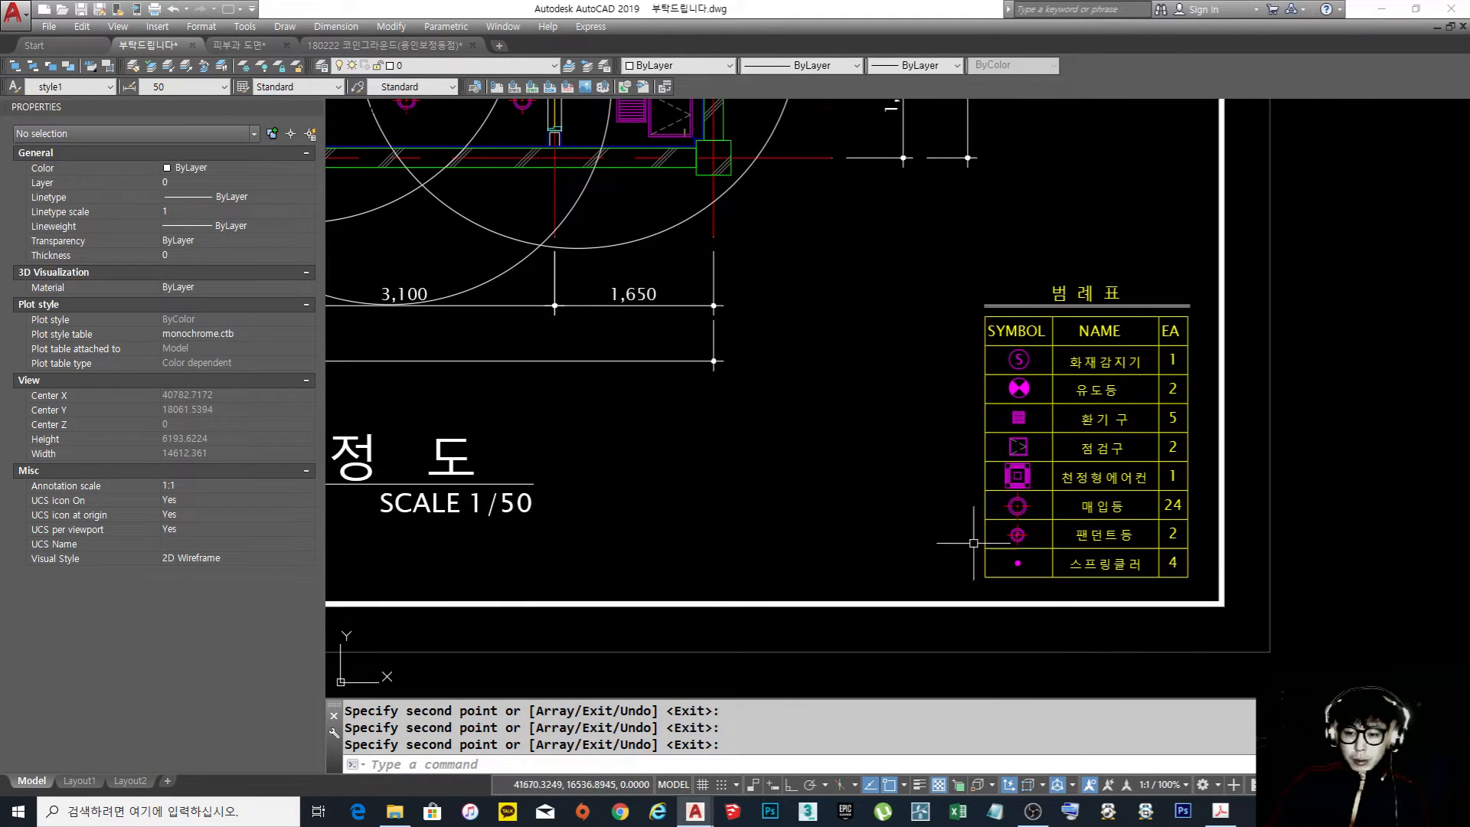
type("c")
key("Return")
scroll(872, 317, "up", 2)
left_click(858, 336)
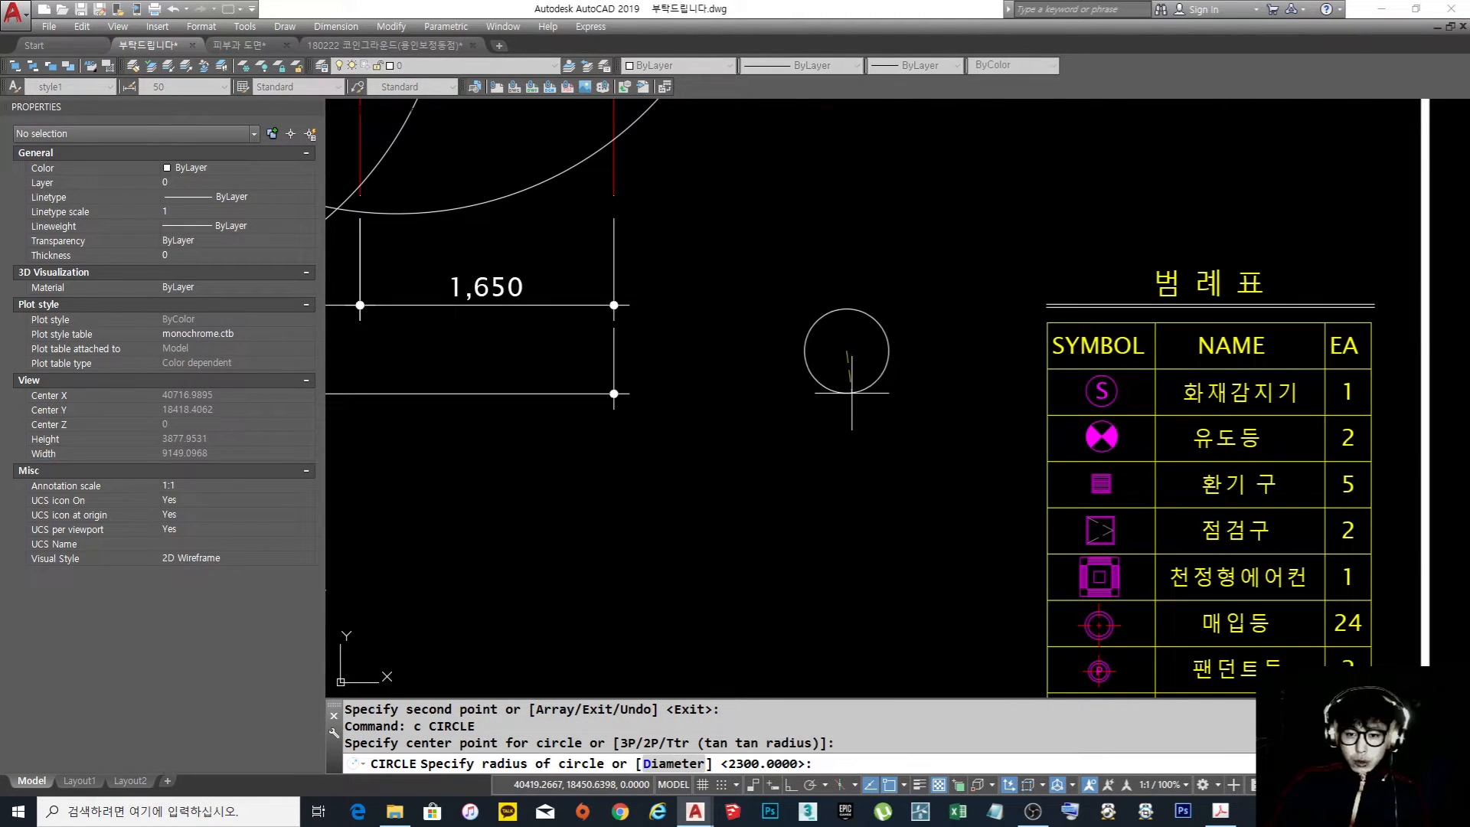
left_click(865, 373)
type("l")
key("Escape")
key("Escape")
type("pol")
key("Return")
type("3")
key("Escape")
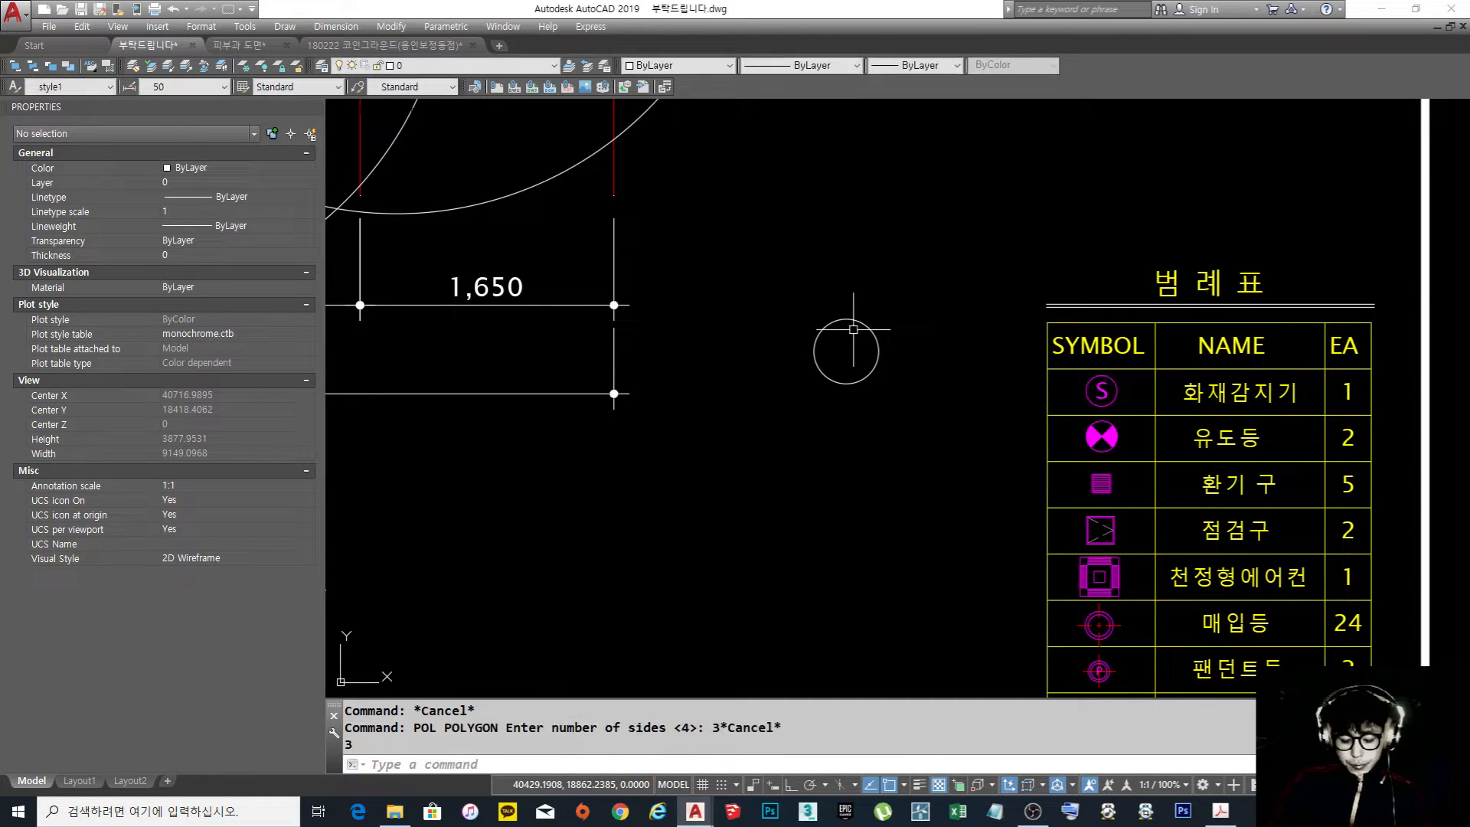
Draw a 3-sided polygon inscribed in the small circle, with its vertex at the circle's top quadrant
key("Escape")
type("pol")
key("Return")
type("3")
key("Return")
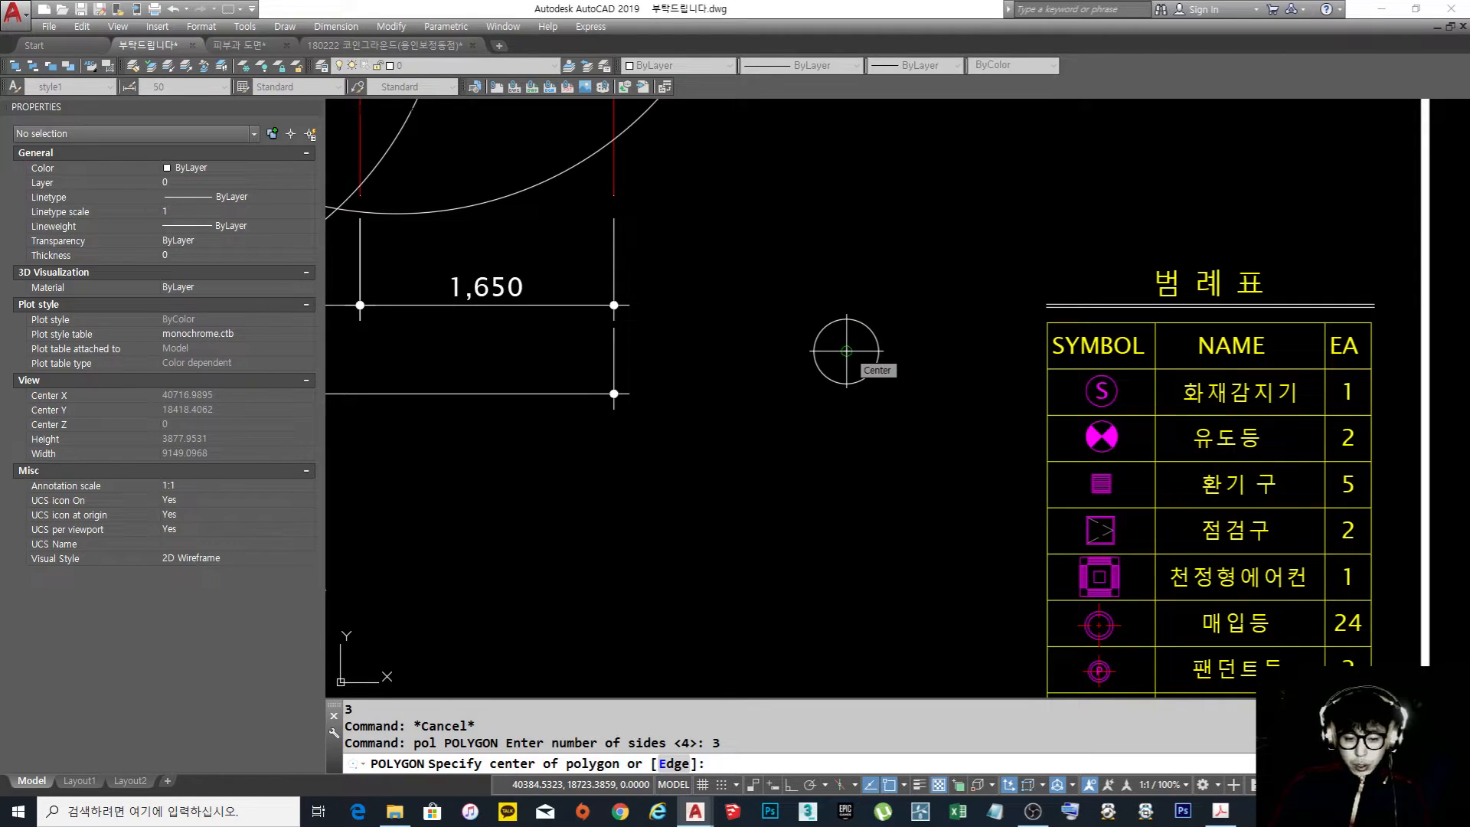
left_click(845, 352)
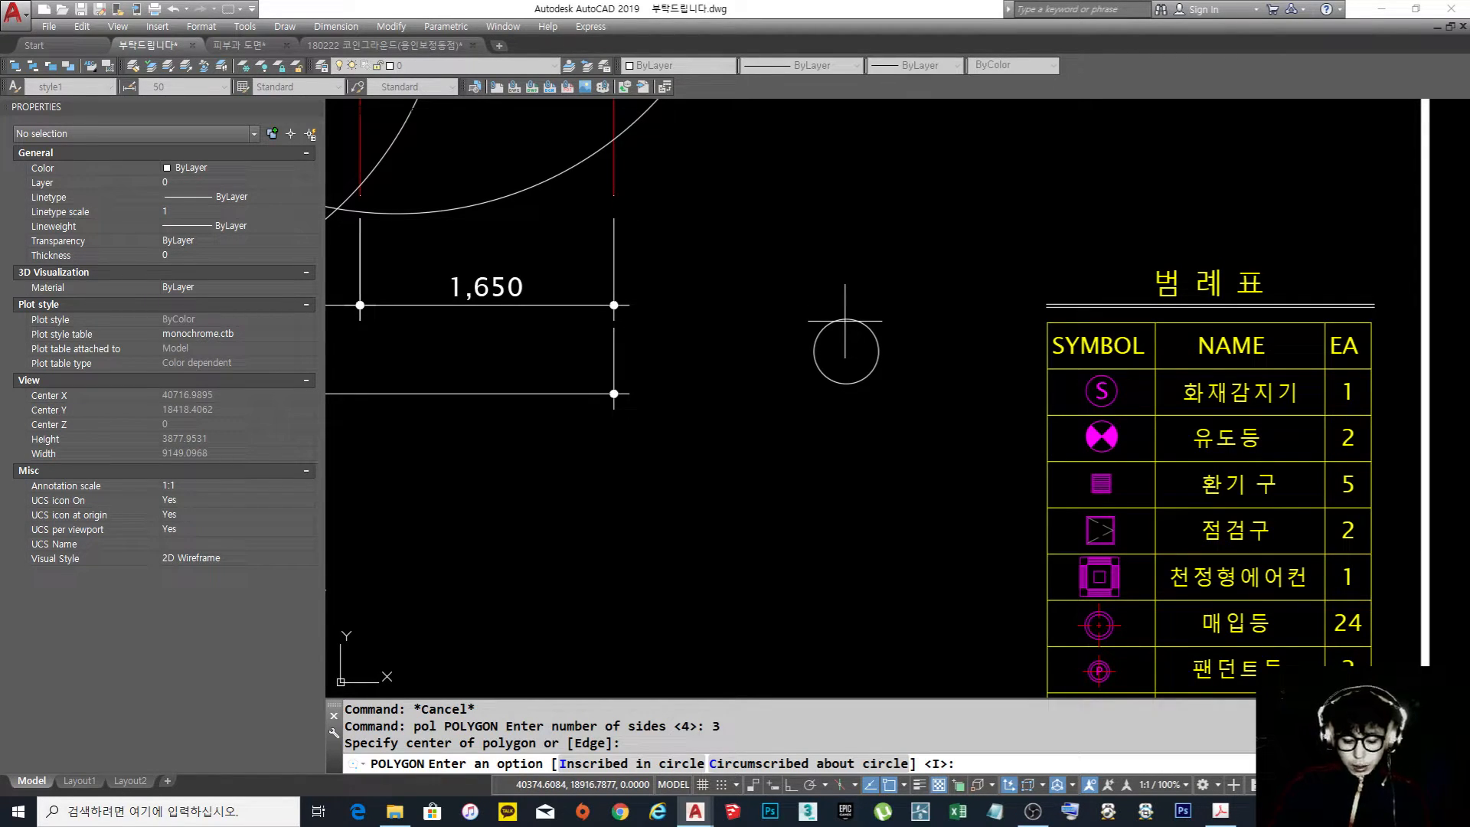
key("Escape")
key("Return")
key("Return")
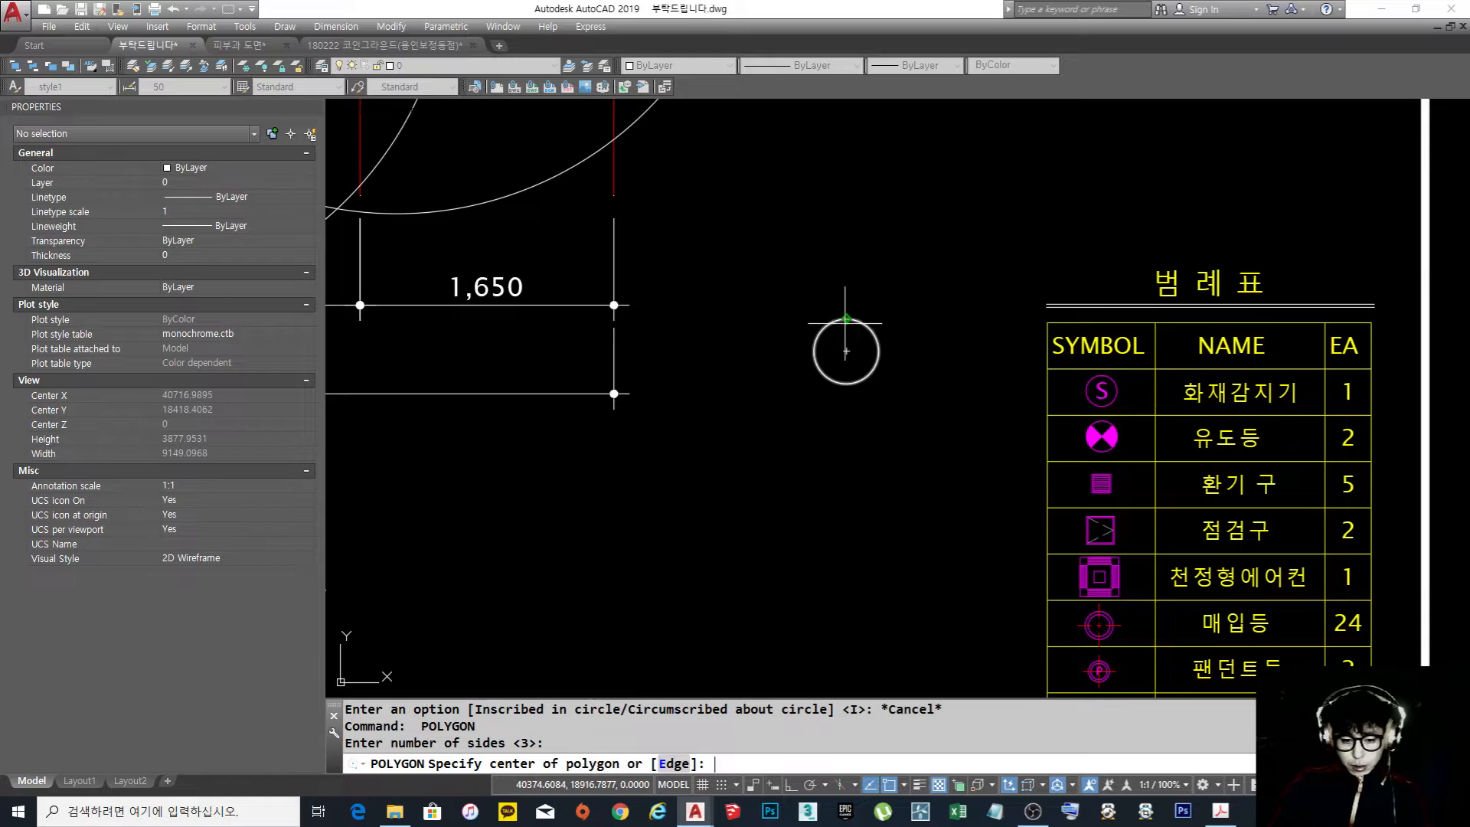
left_click(850, 329)
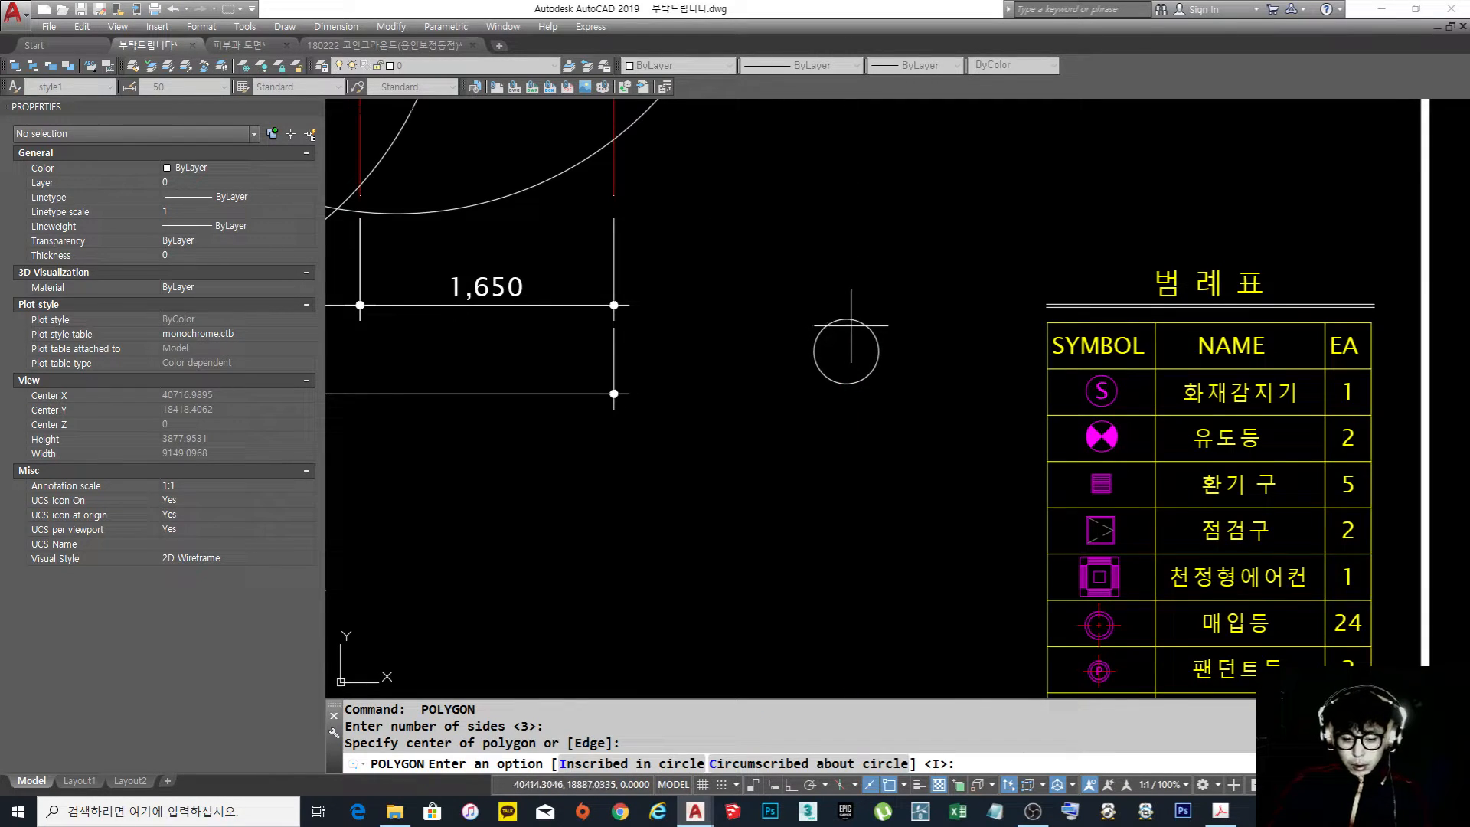
key("Return")
left_click(846, 318)
scroll(858, 323, "up", 4)
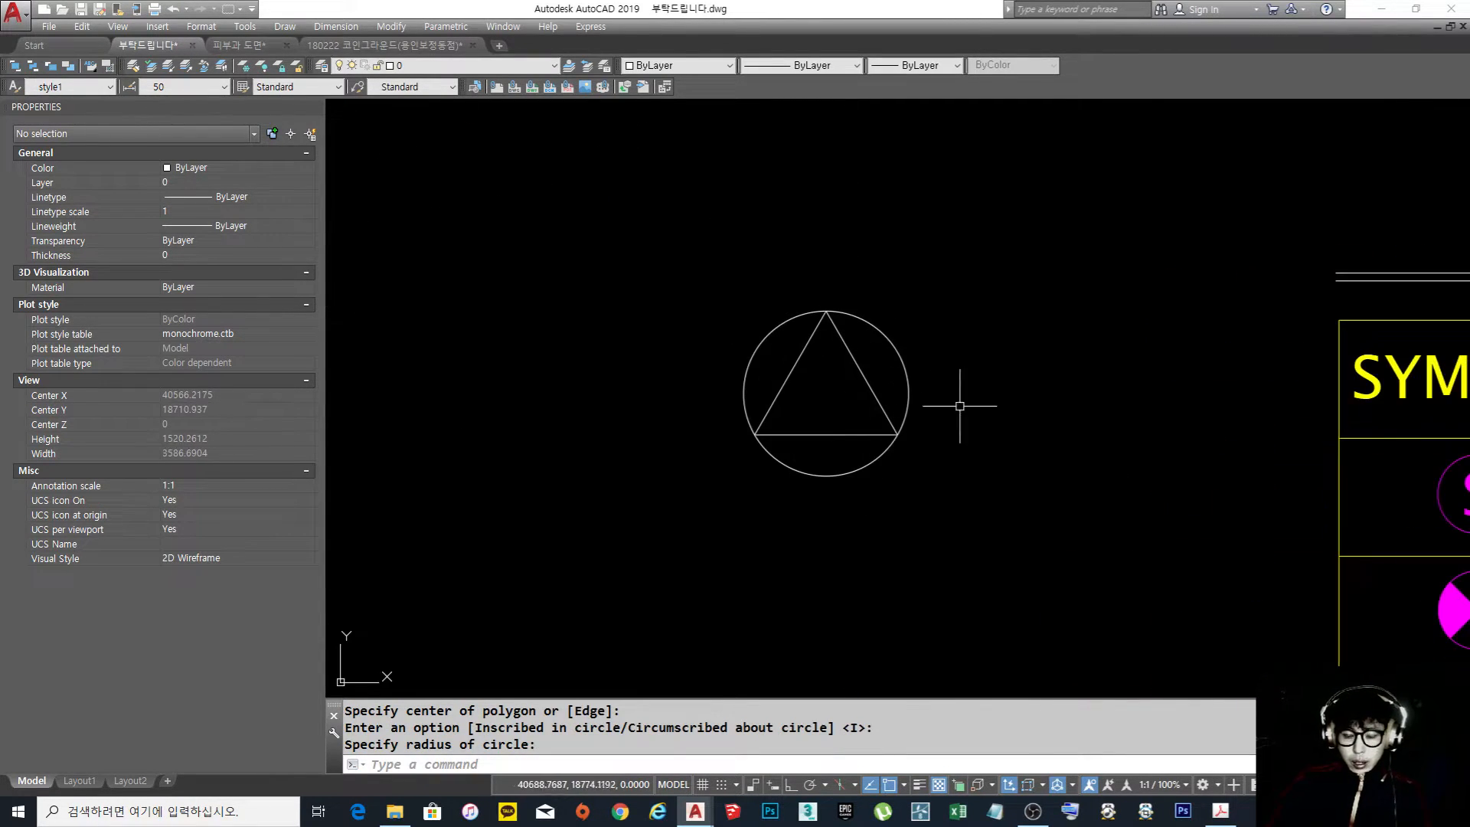
Move the circled triangle symbol into the seating area of the ceiling plan, just left of the ceiling level note
scroll(862, 350, "down", 1)
type("m")
left_click(896, 395)
left_click(692, 270)
key("space")
left_click(845, 384)
scroll(928, 325, "down", 5)
middle_click_drag(904, 343, 931, 494)
scroll(766, 360, "up", 5)
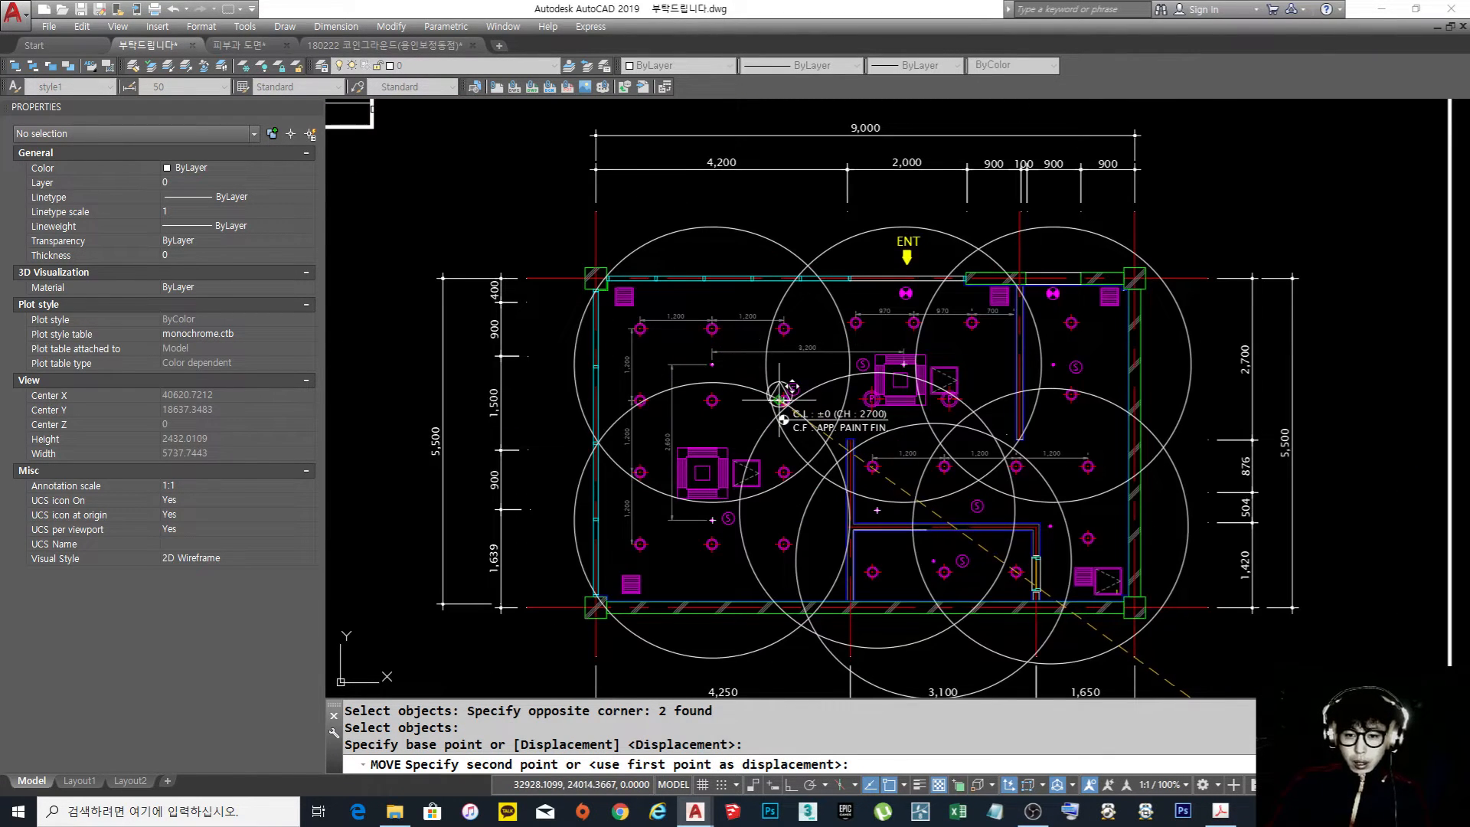
scroll(746, 433, "up", 1)
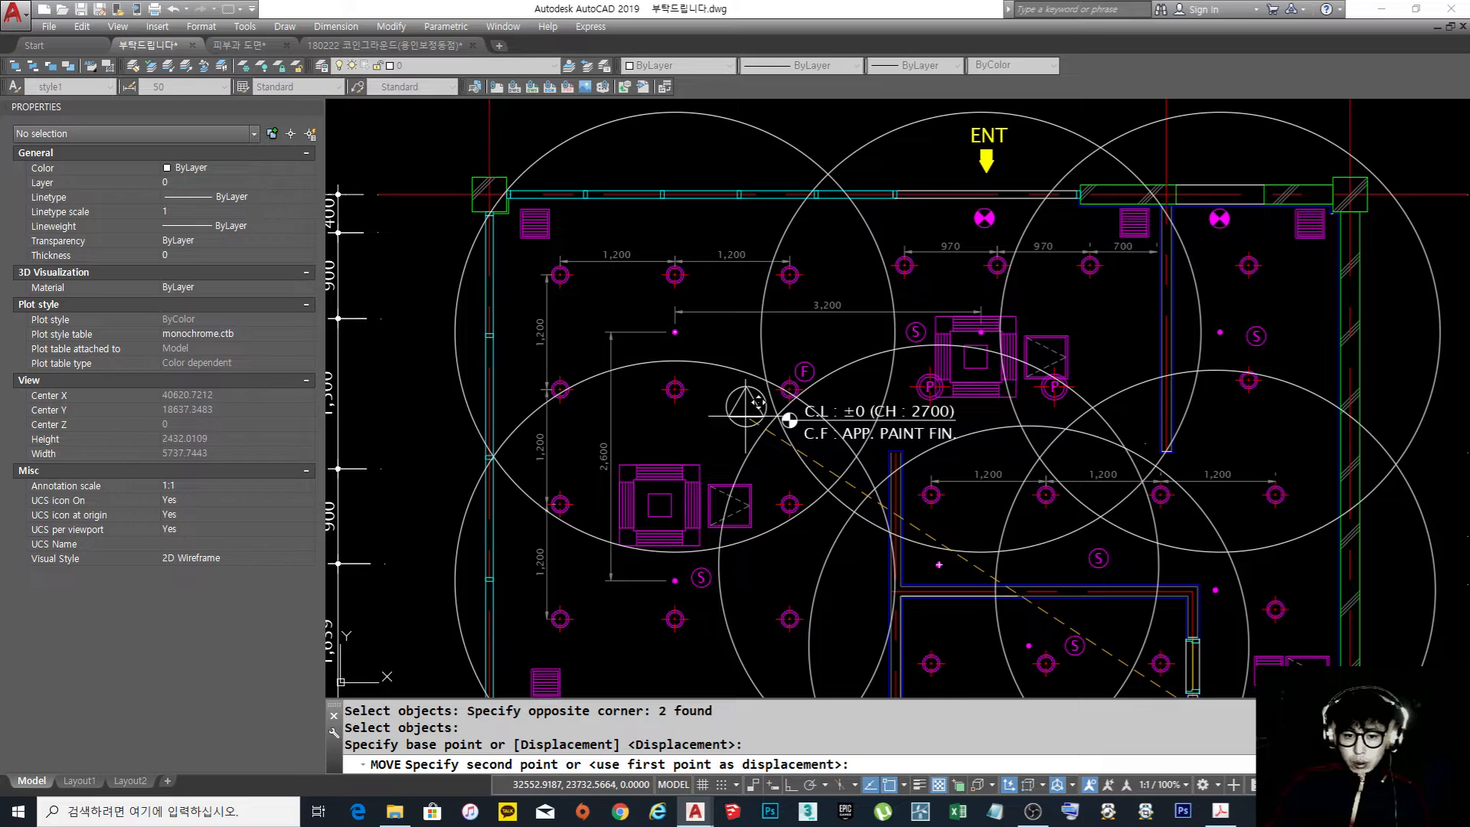
left_click(746, 416)
Copy the circled triangle symbol from the seating area into the staff room, left of its sprinkler
scroll(751, 417, "down", 5)
scroll(877, 471, "up", 3)
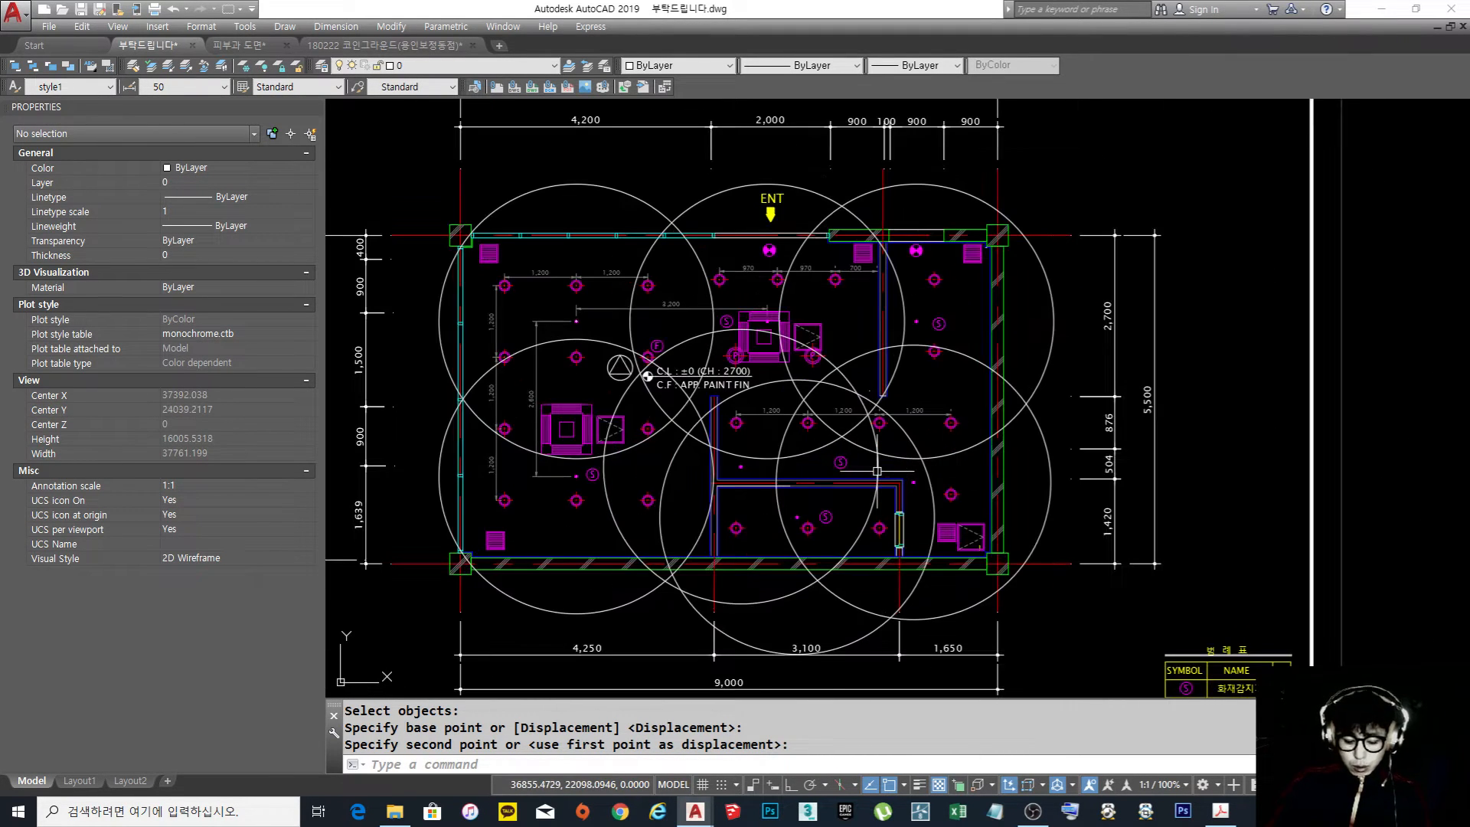
type("co")
key("Return")
left_click(632, 408)
left_click(619, 366)
key("space")
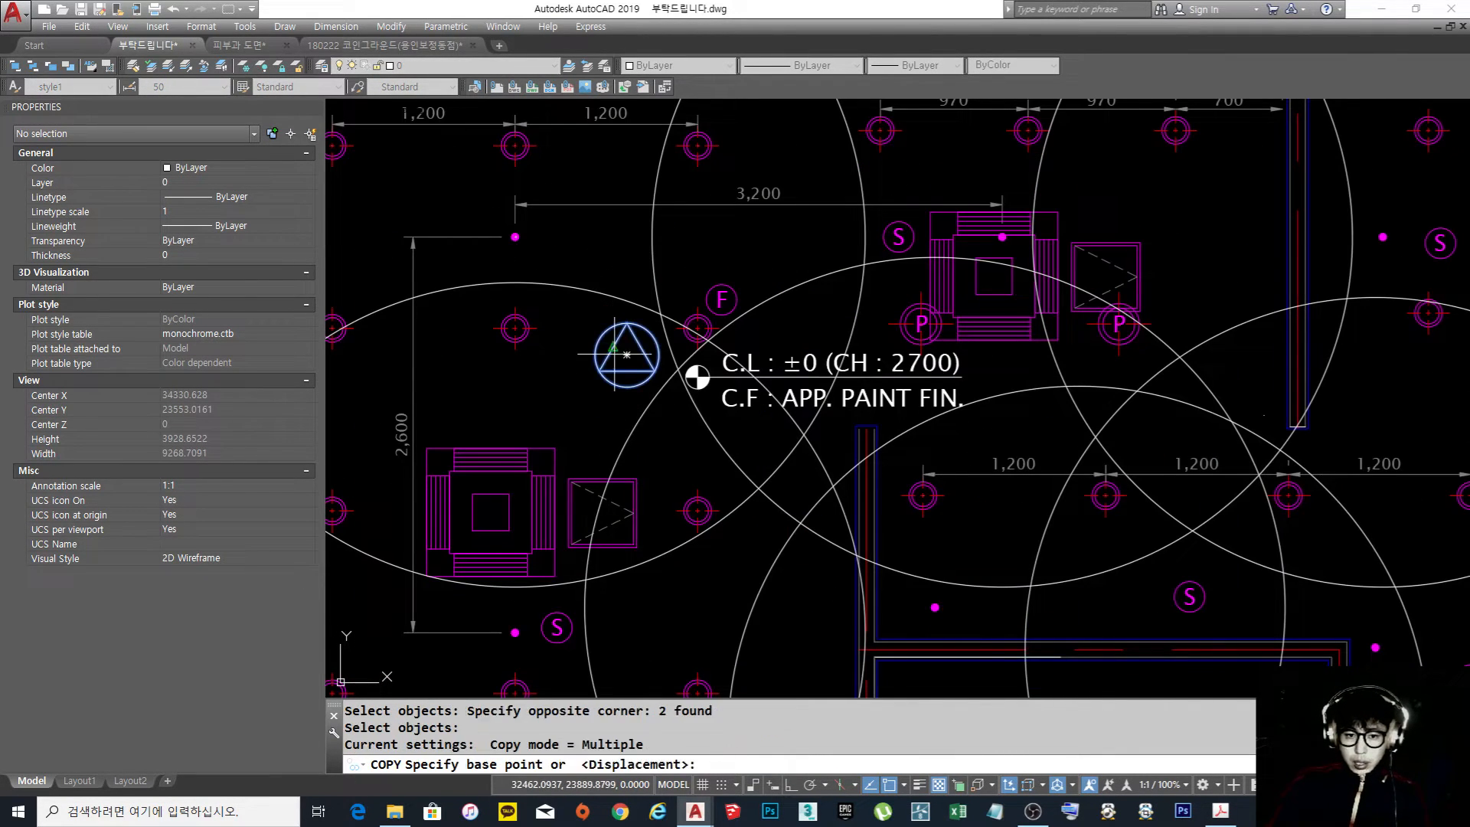
left_click(614, 347)
scroll(693, 375, "down", 8)
scroll(764, 420, "up", 8)
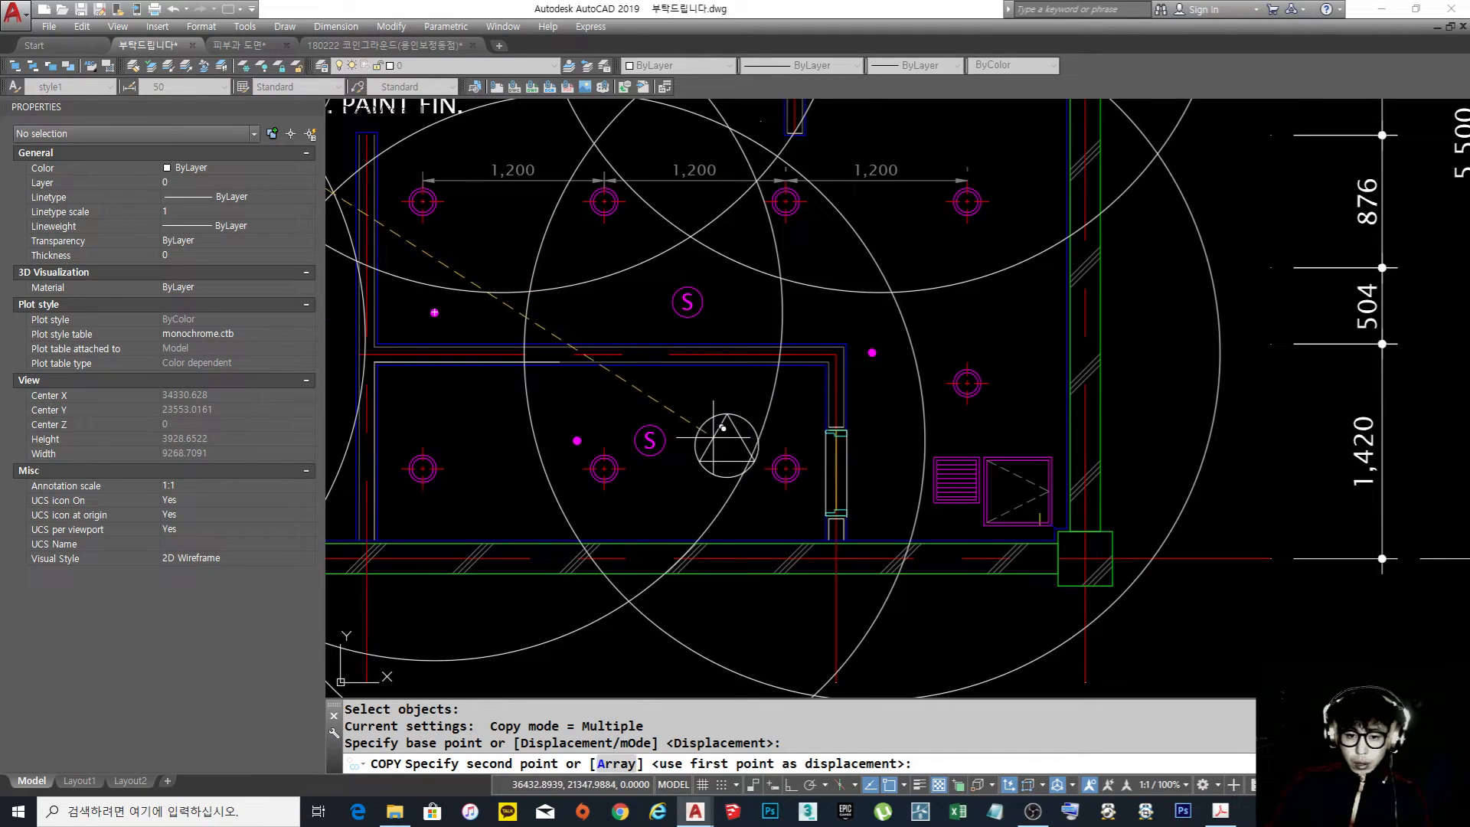
left_click(604, 468)
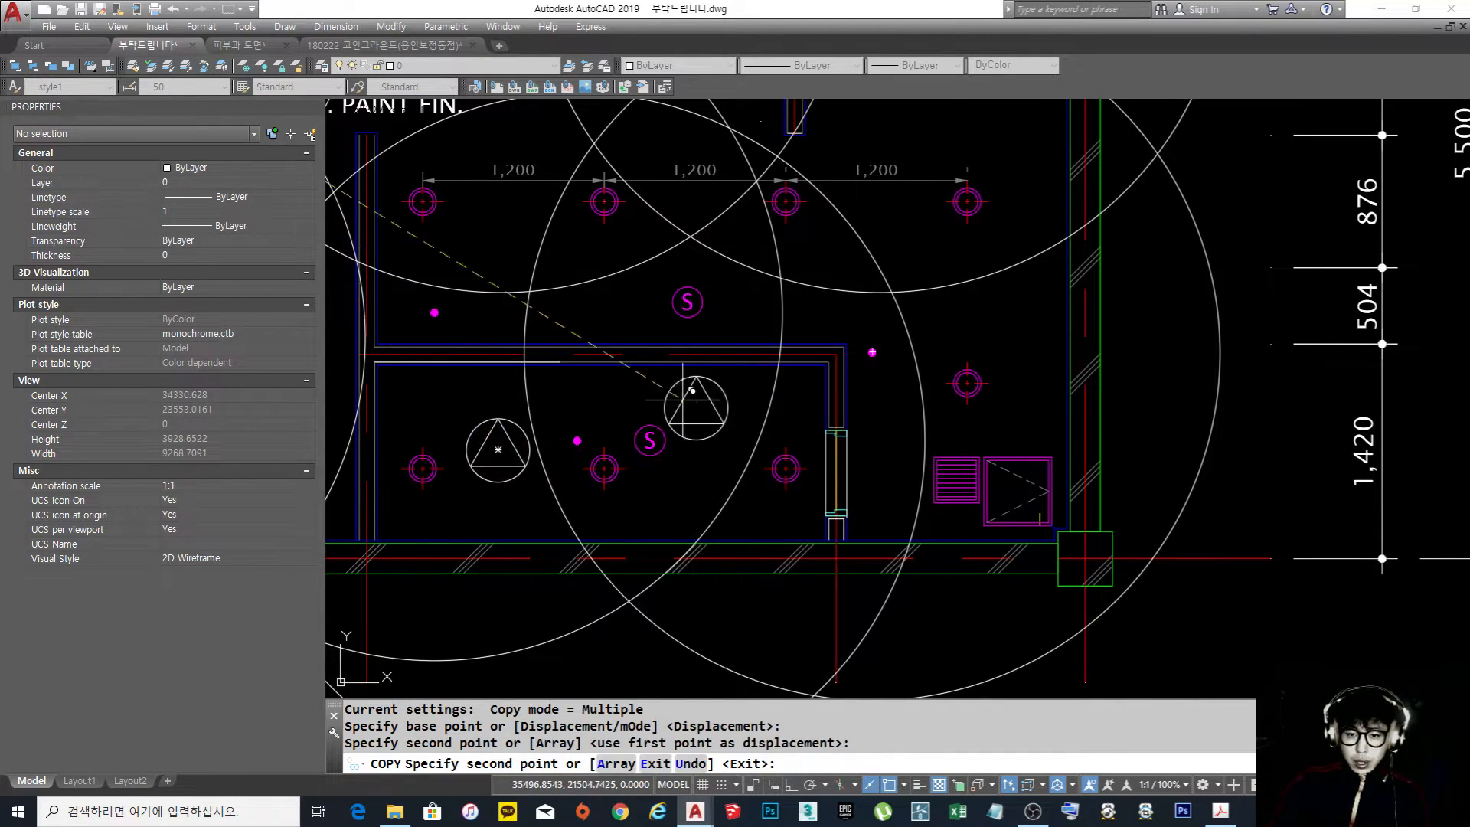
Place another copy of the circled triangle symbol in the upper right room, beside the fire detector, and finish copying
scroll(804, 467, "down", 8)
scroll(934, 377, "up", 8)
left_click(835, 325)
key("Return")
scroll(883, 358, "down", 6)
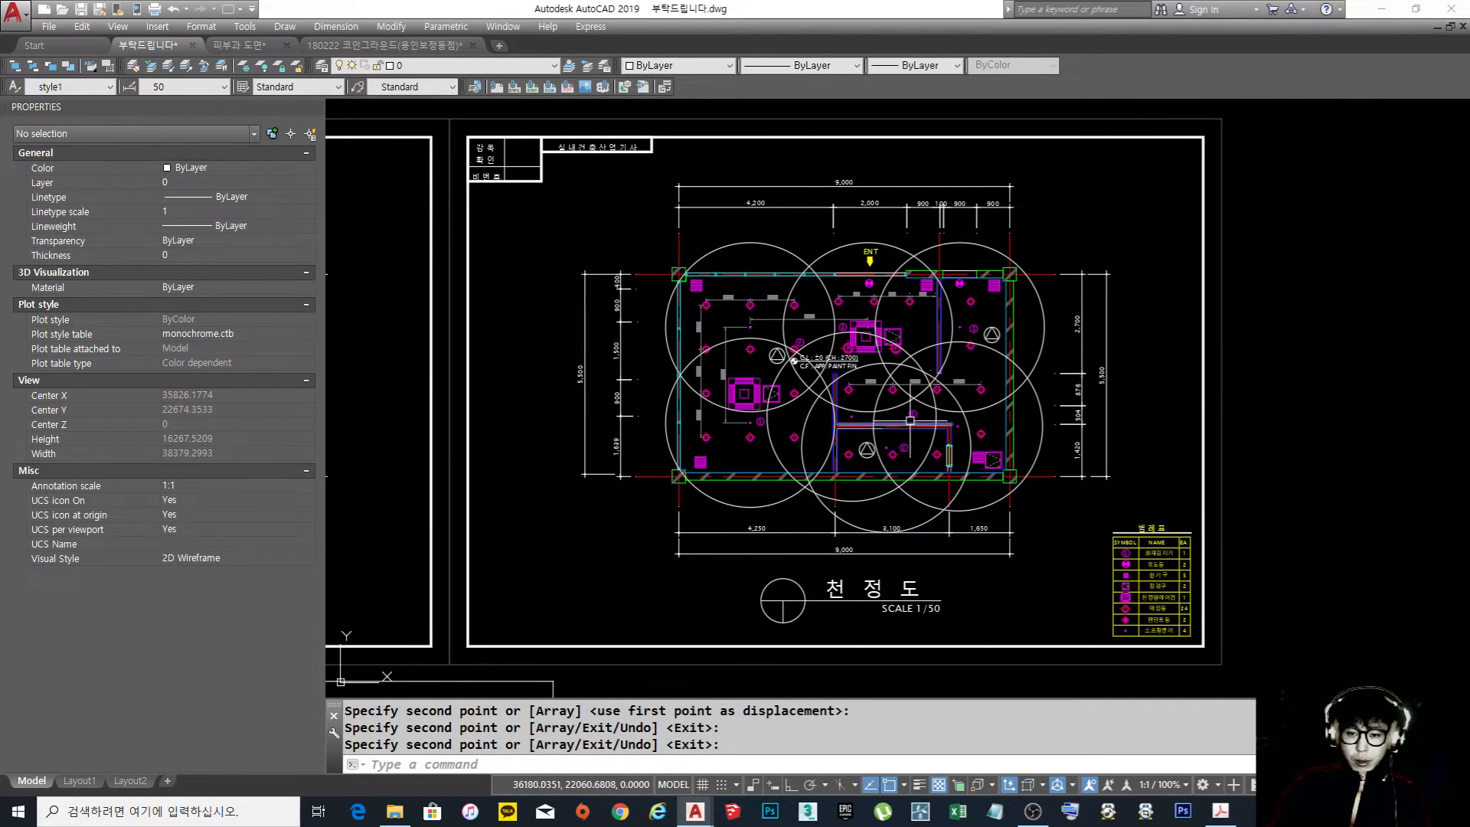
Read the notes under ceiling plan question 1 on sprinkler spacing, fire detectors and inspection hatches, viewing the floor plan as well
scroll(894, 444, "down", 5)
scroll(720, 499, "up", 6)
scroll(651, 348, "up", 4)
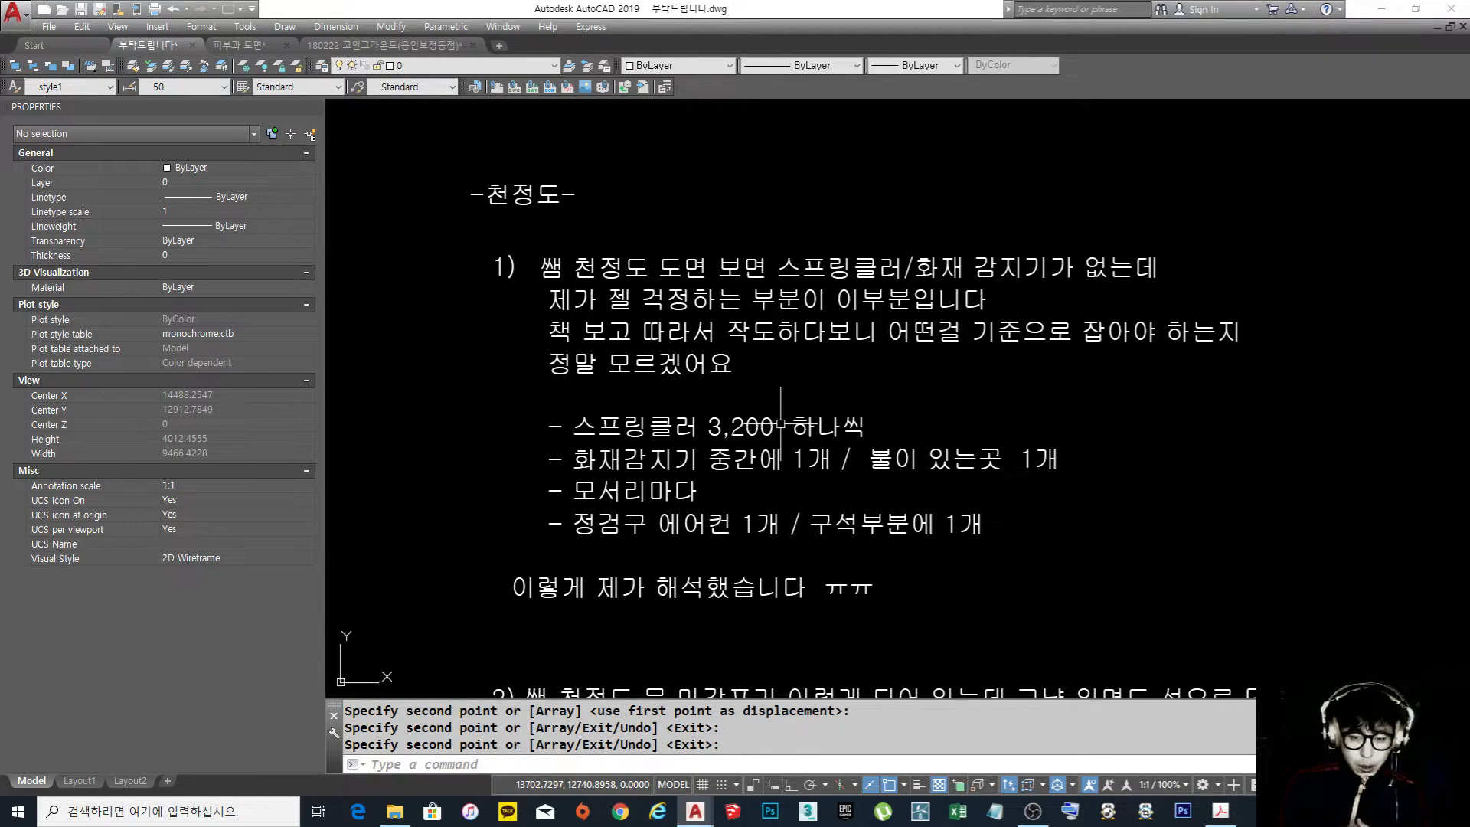
scroll(780, 423, "down", 6)
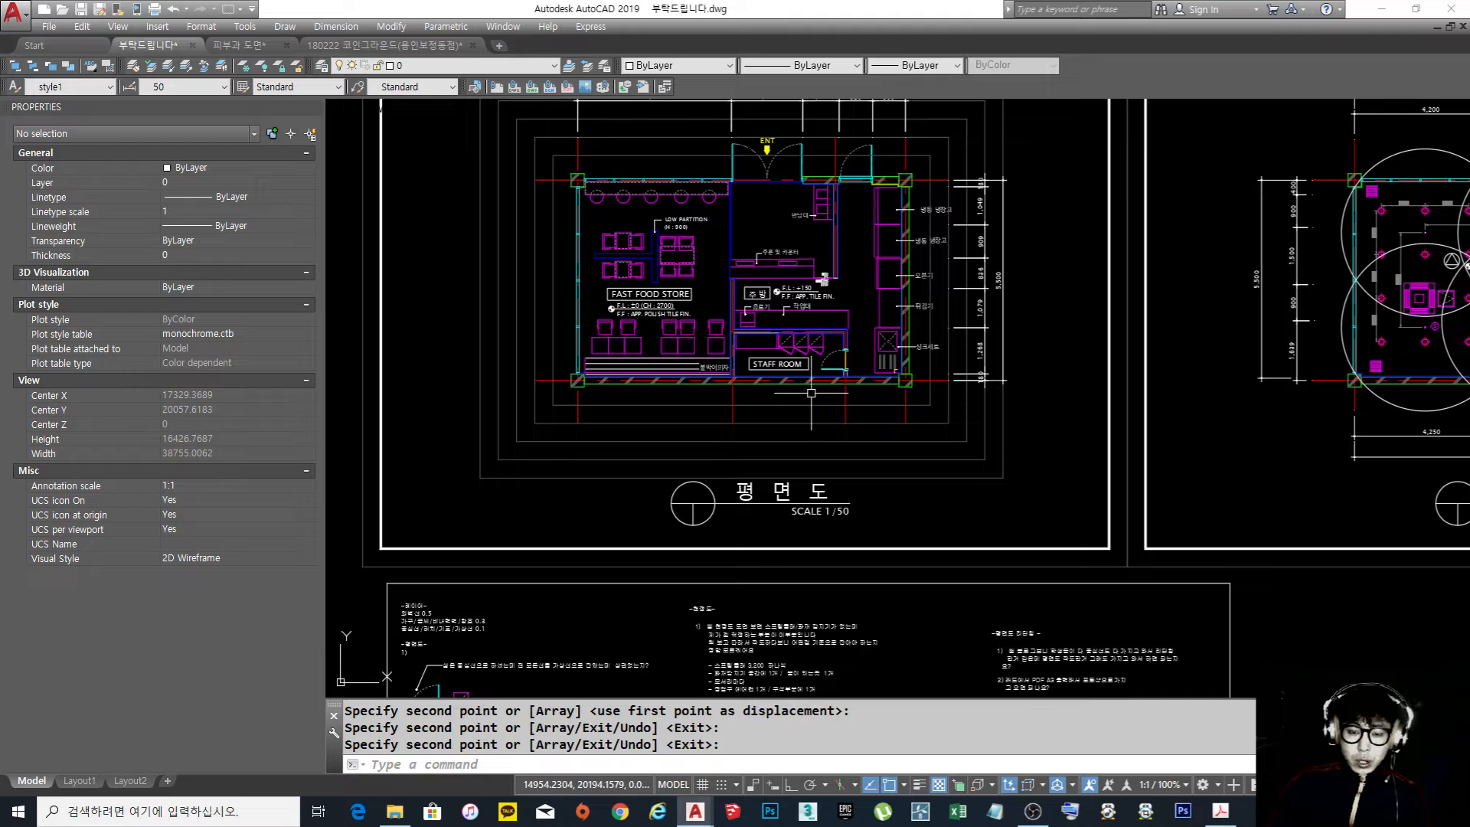
middle_click_drag(818, 394, 824, 320)
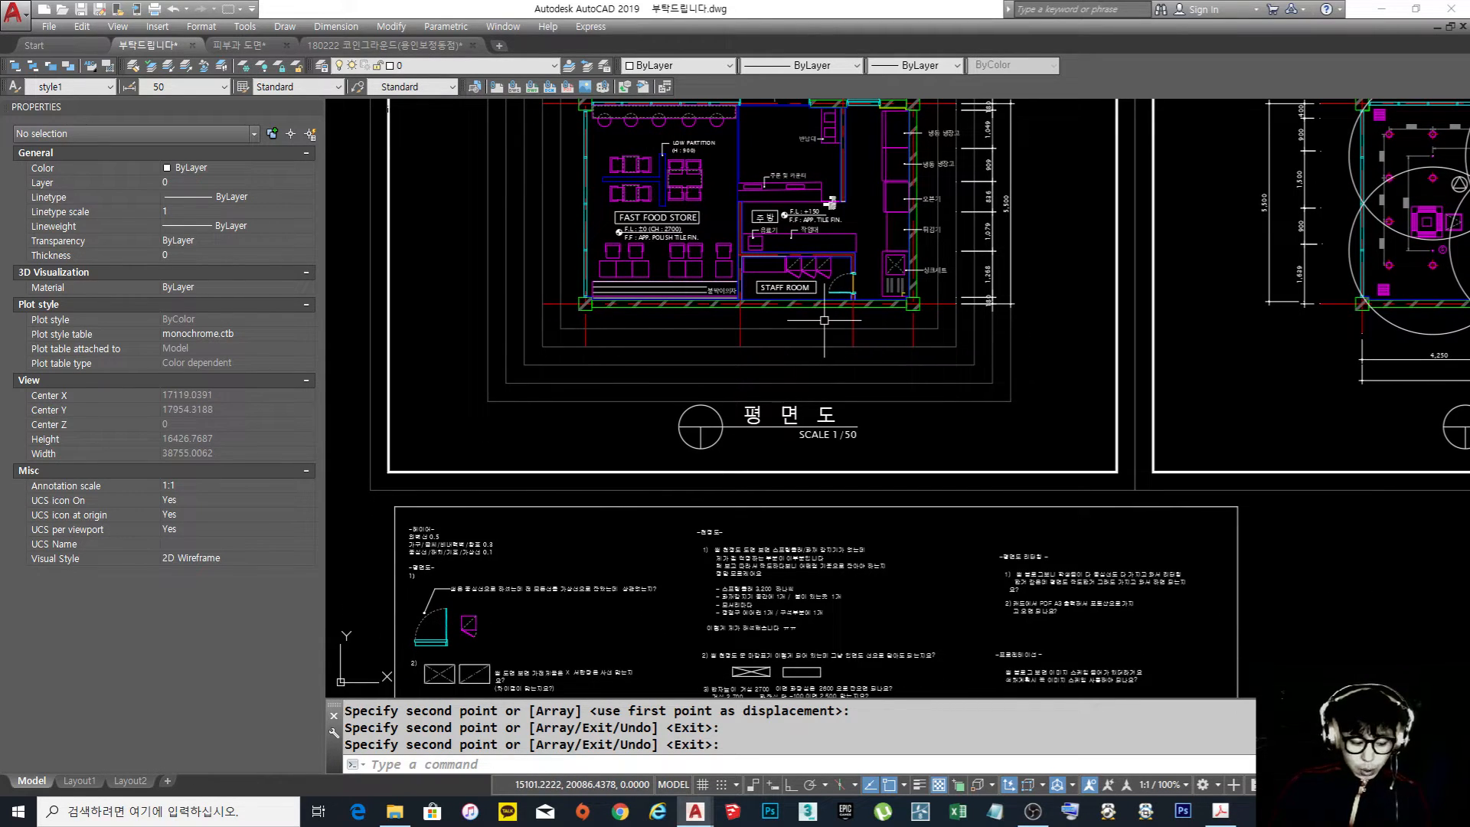
scroll(869, 313, "down", 2)
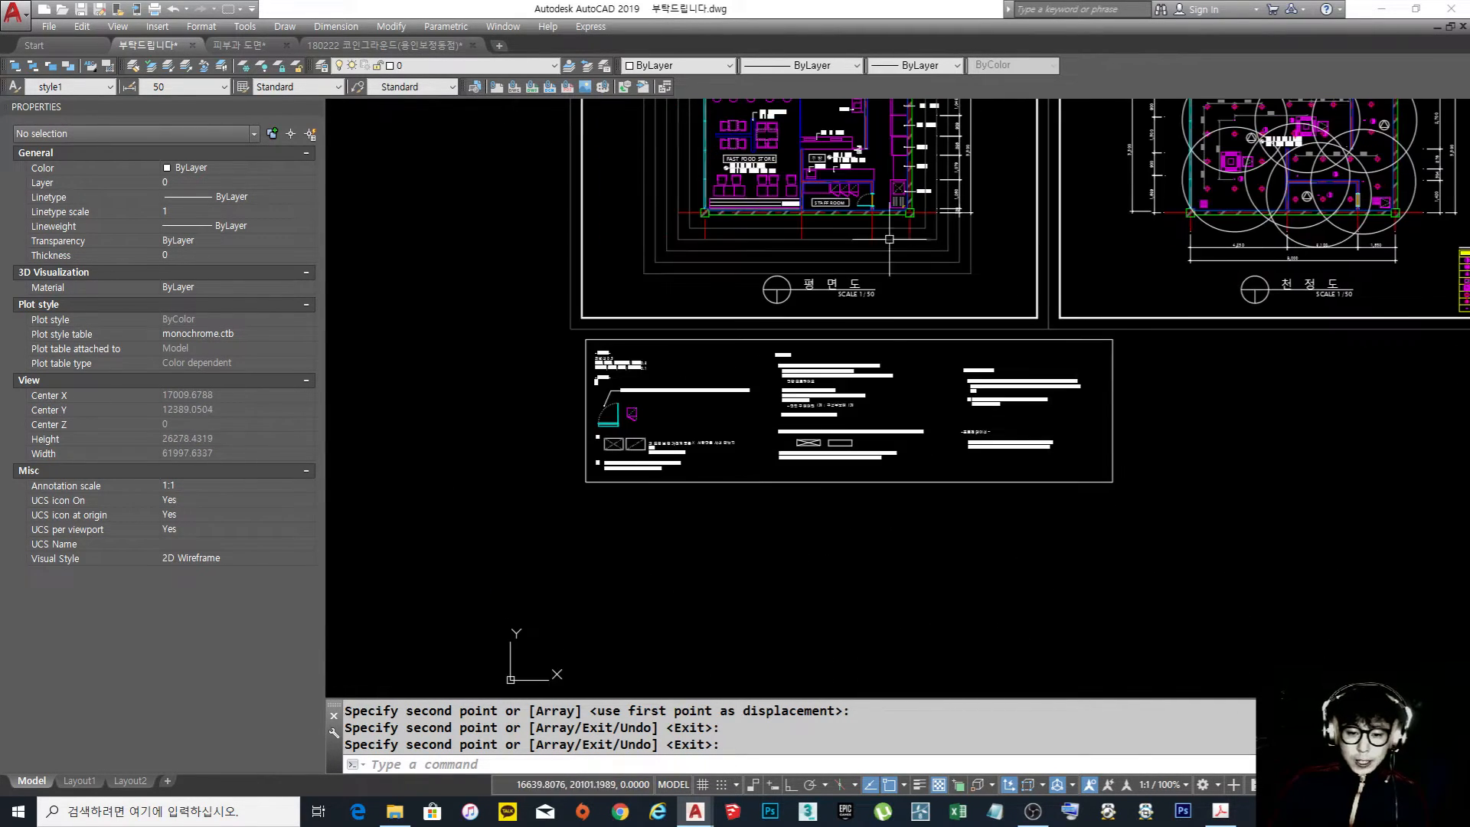
scroll(819, 414, "up", 4)
scroll(818, 410, "up", 2)
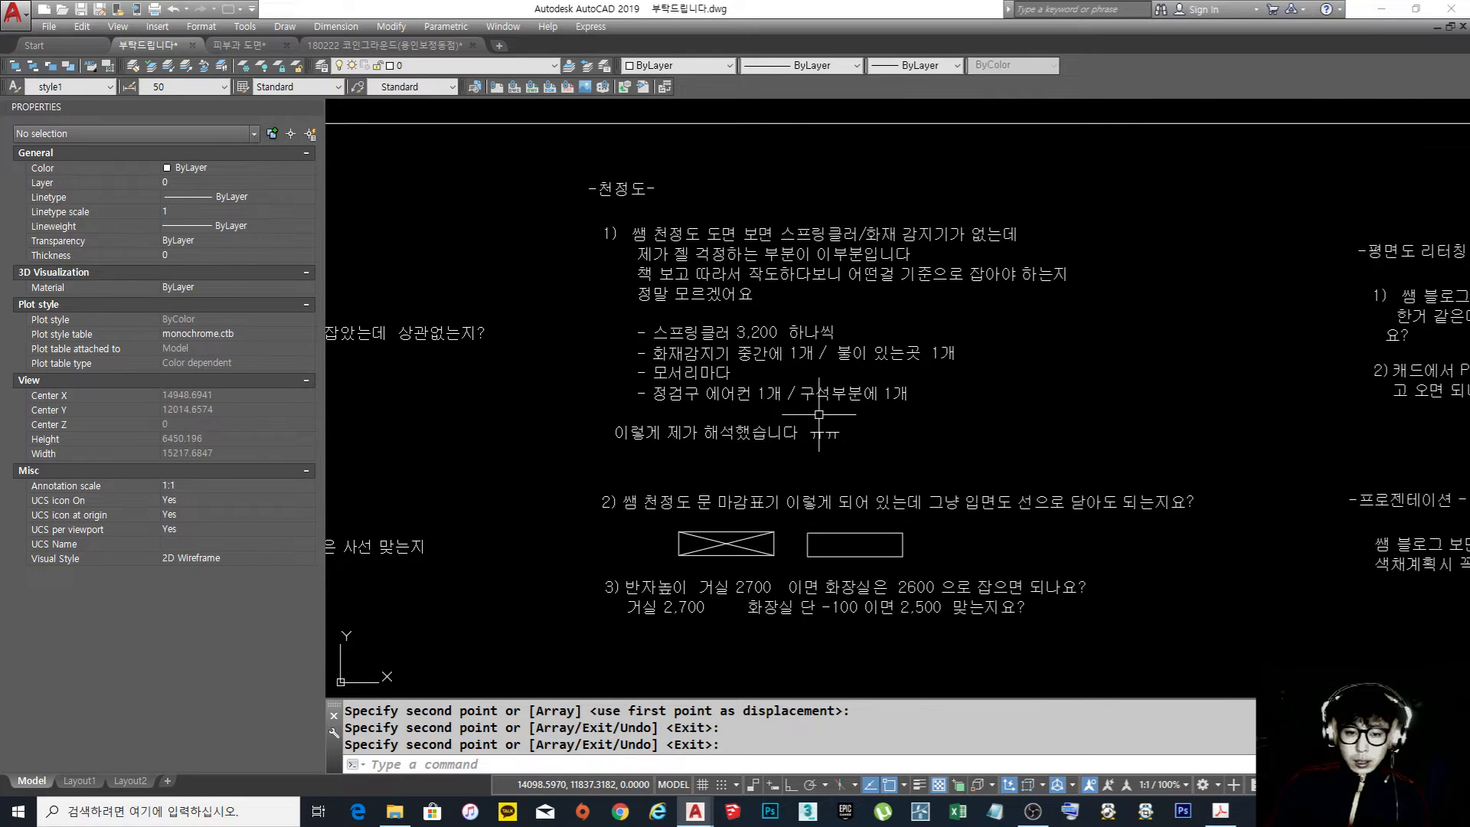
scroll(816, 405, "up", 2)
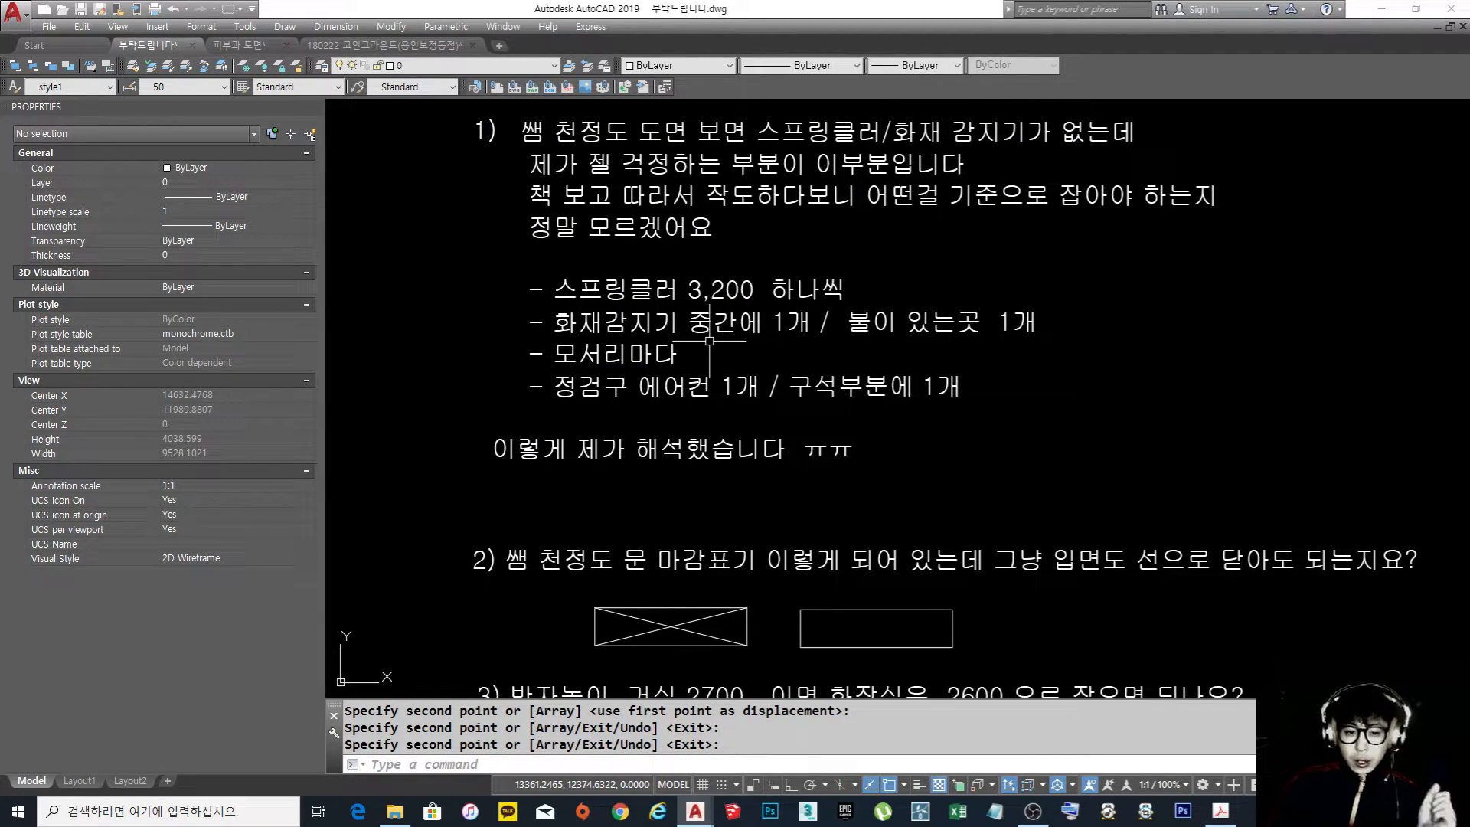
scroll(561, 387, "up", 4)
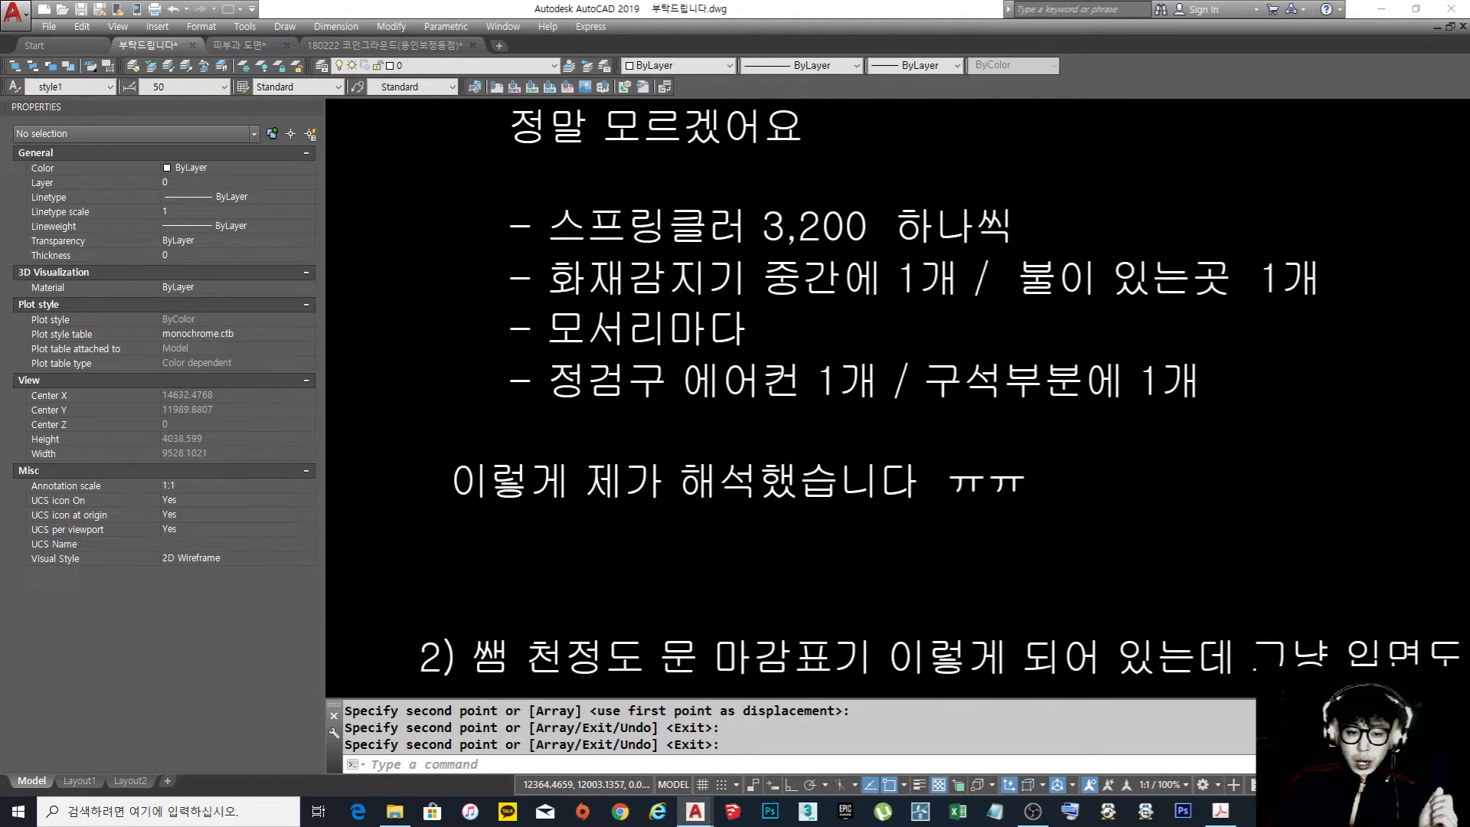
Explode the notes under ceiling plan question 1 into separate text lines
key("Escape")
key("Escape")
key("Escape")
type("x")
key("Return")
left_click(623, 426)
left_click(559, 373)
key("Return")
Correct the first syllable of the inspection hatch note to 점 so that the word reads 점검구
double_click(574, 383)
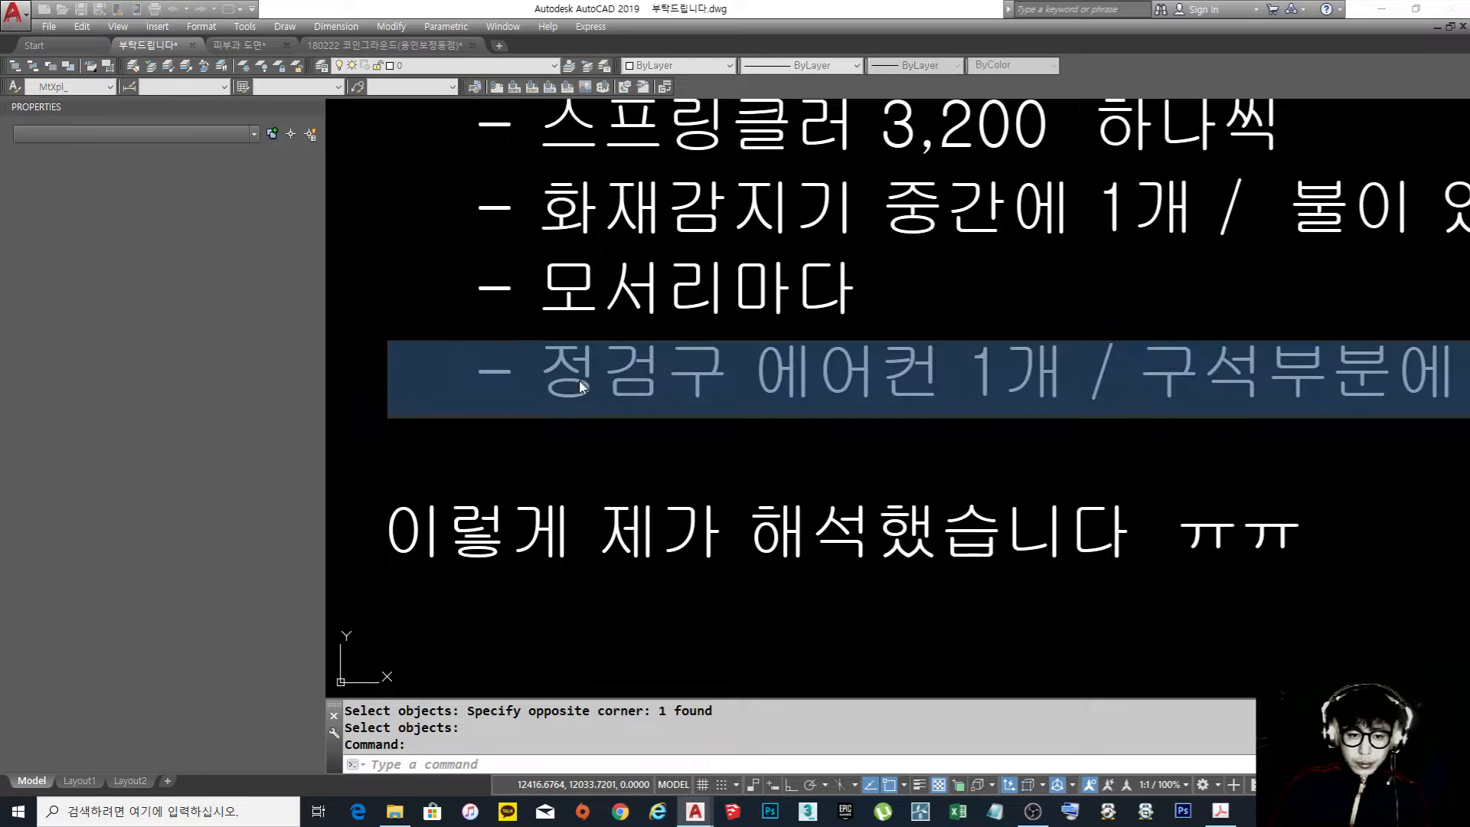
left_click_drag(575, 388, 587, 367)
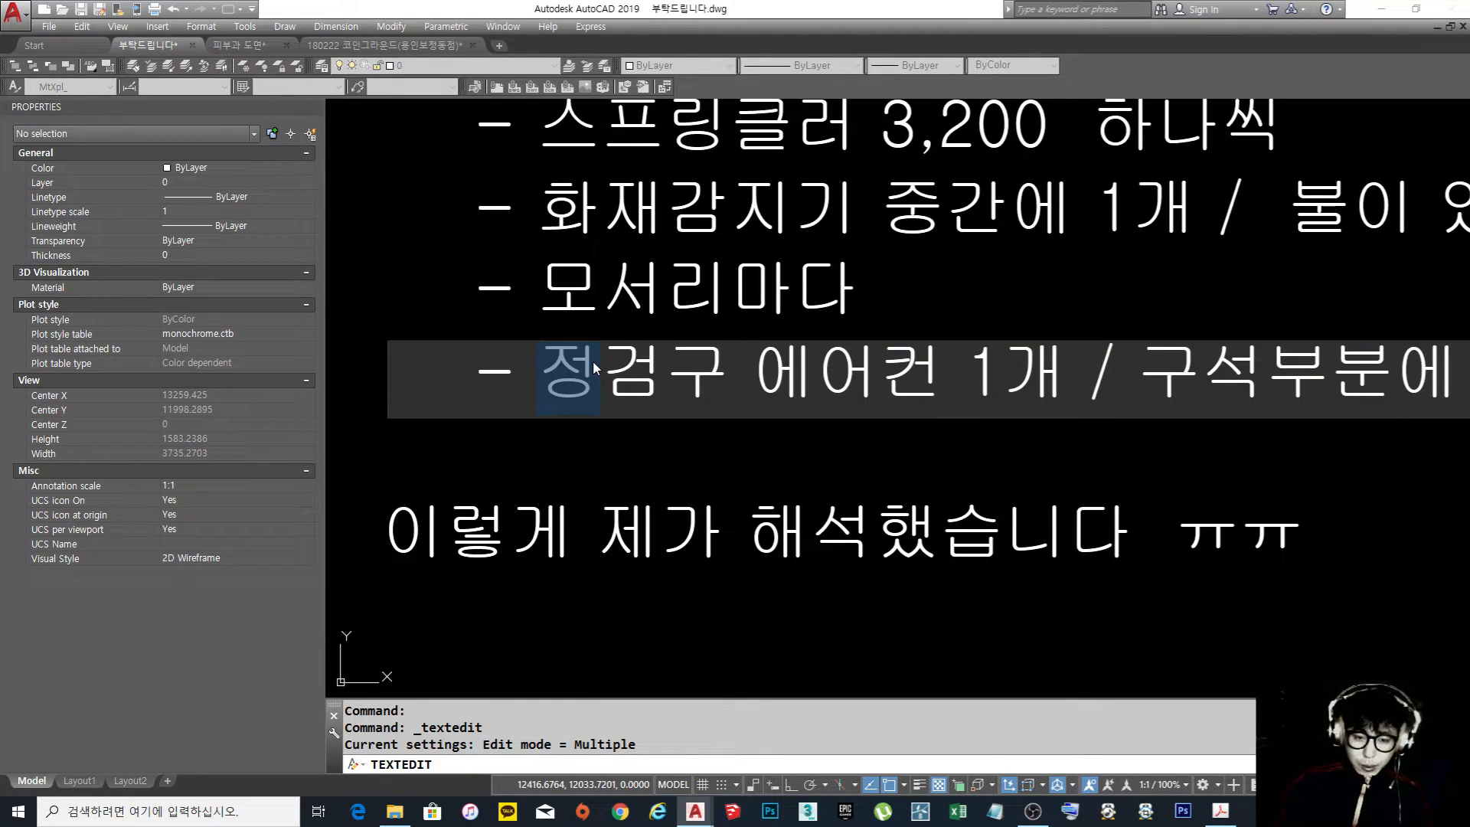
type("점")
key("Return")
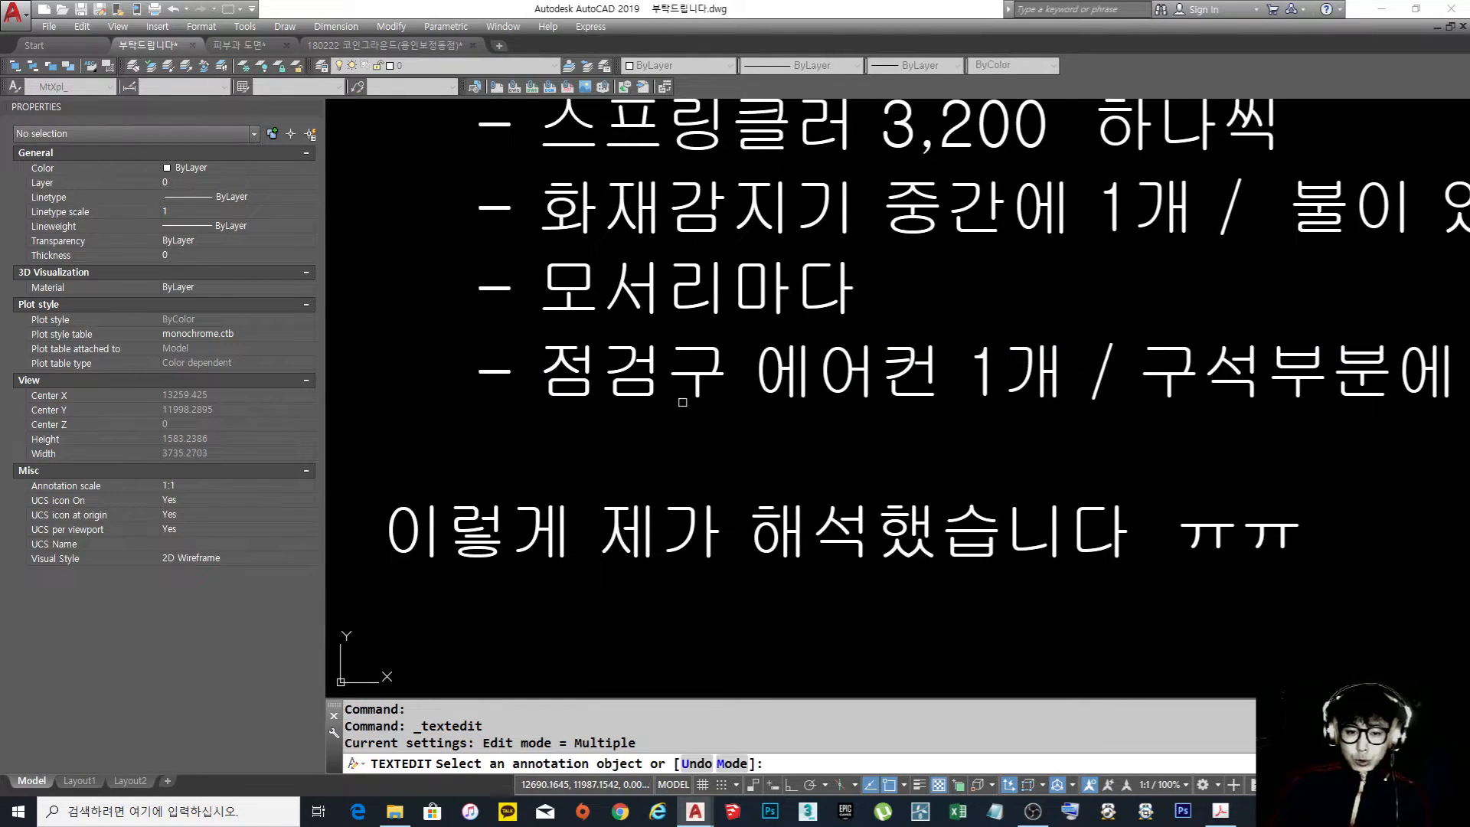
key("Escape")
key("Escape")
key("Escape")
Review the question 1 notes and read question 2 on how doors are marked on the ceiling plan
scroll(741, 351, "down", 4)
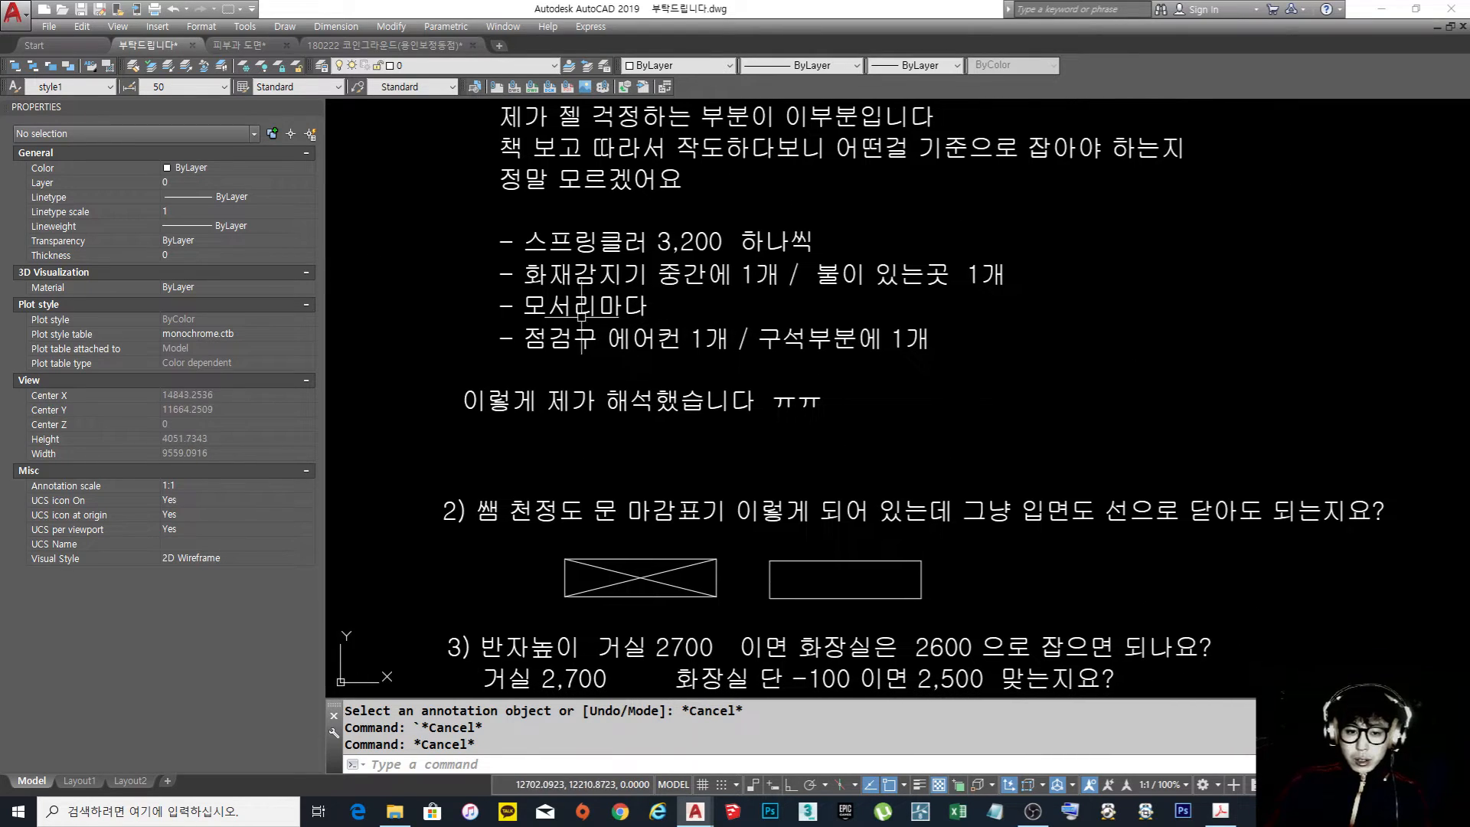
scroll(581, 320, "up", 2)
scroll(962, 307, "down", 2)
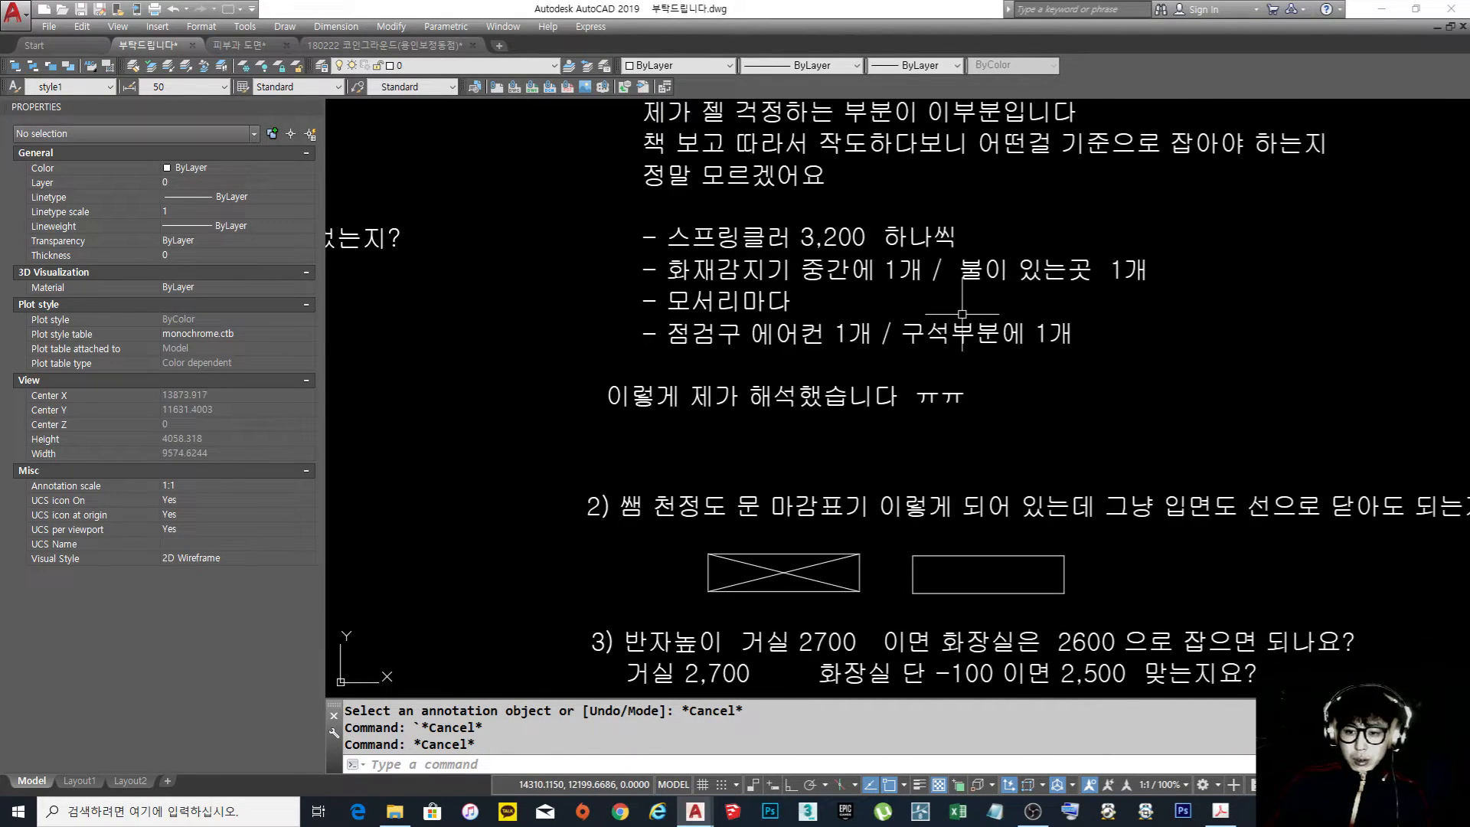
mouse_move(1024, 370)
middle_mouse_down()
mouse_move(967, 318)
mouse_move(978, 371)
mouse_move(899, 344)
middle_mouse_up()
scroll(898, 344, "down", 2)
middle_click_drag(1093, 394, 964, 361)
scroll(964, 360, "up", 2)
mouse_move(737, 363)
middle_mouse_down()
mouse_move(953, 370)
mouse_move(910, 374)
middle_mouse_up()
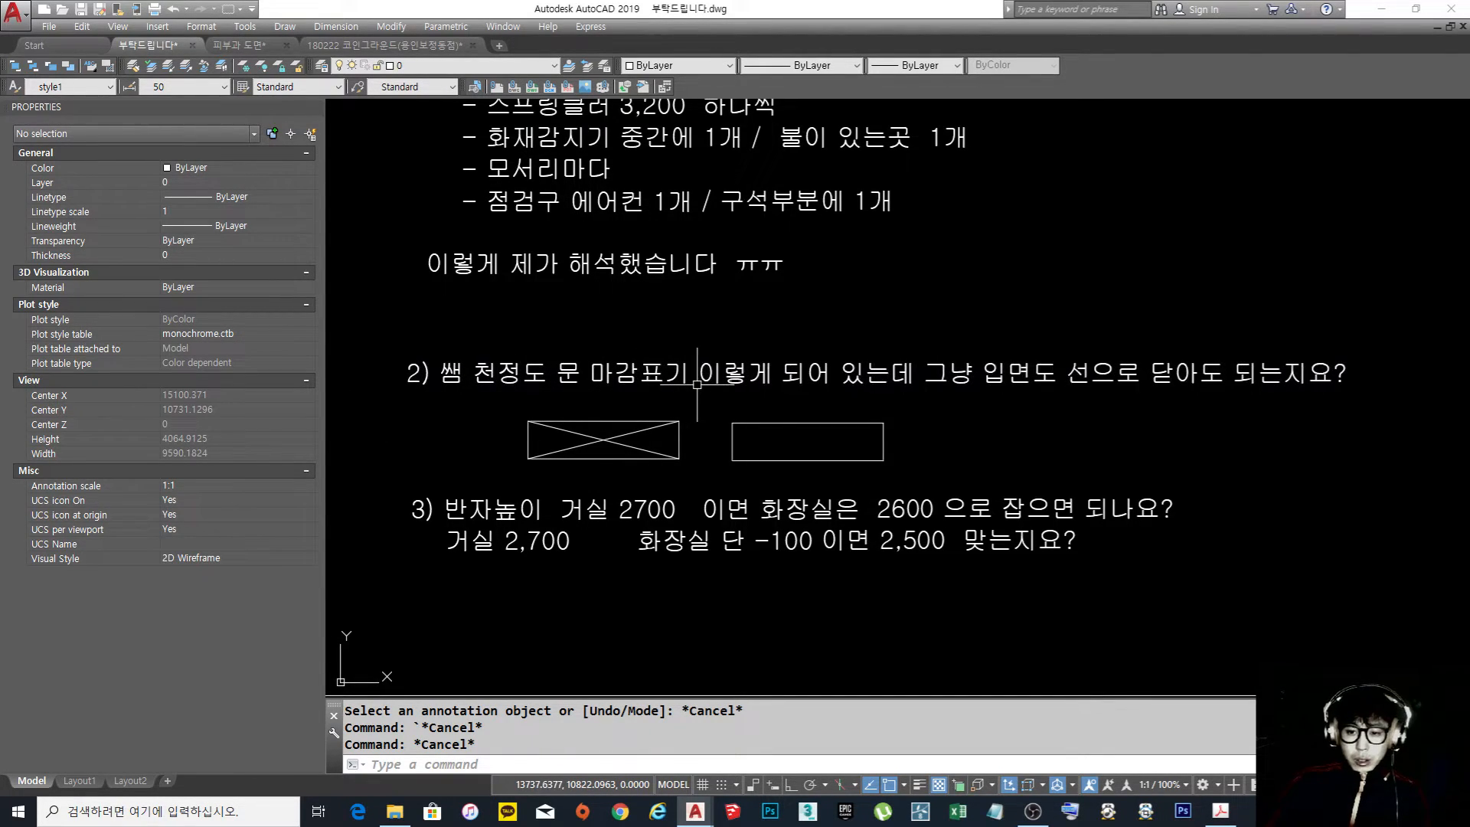
middle_click_drag(680, 395, 694, 355)
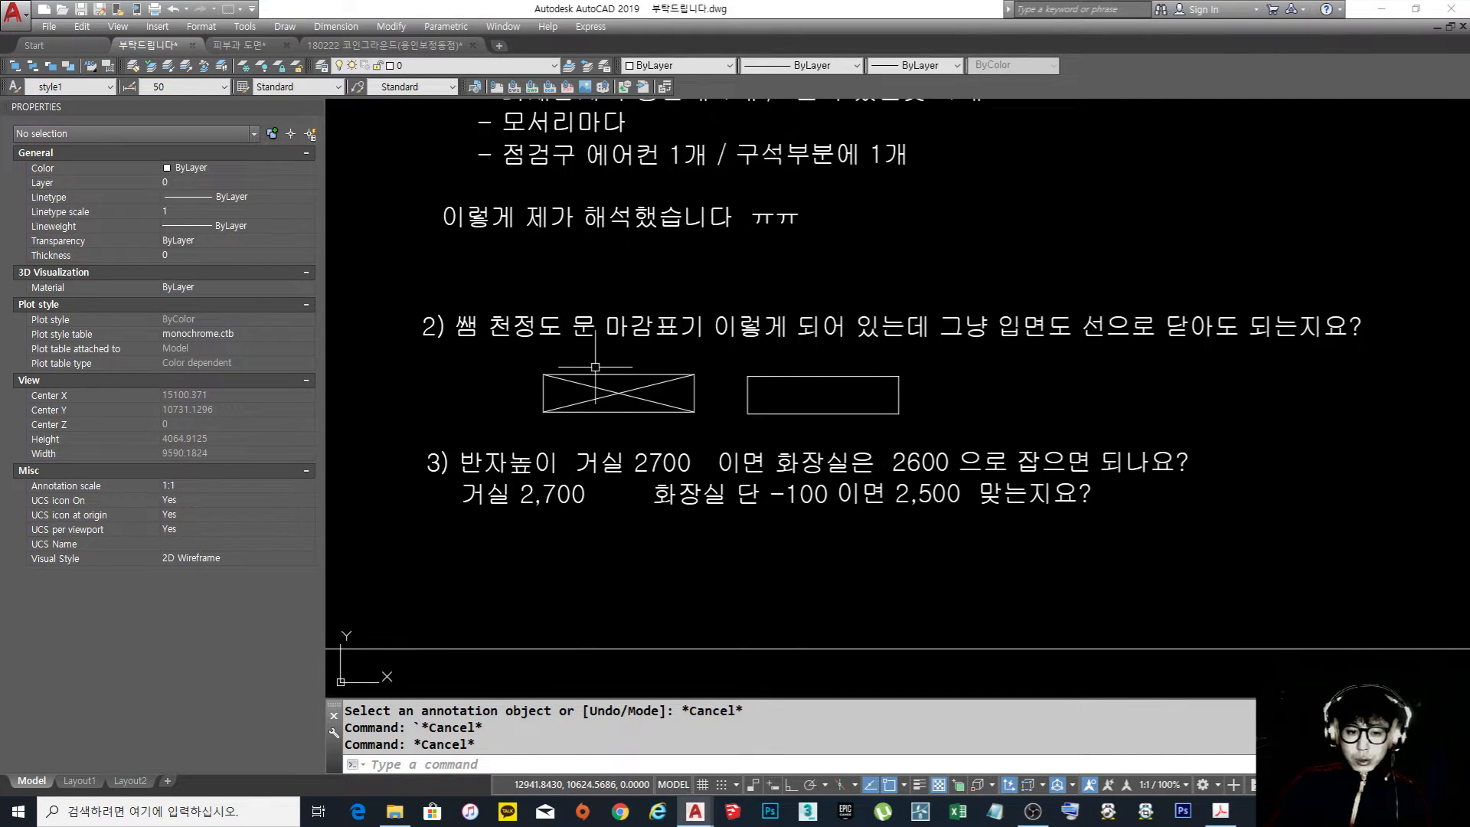
Examine the two diagonal lines inside the crossed door rectangle under question 2
scroll(636, 412, "up", 4)
left_click(636, 412)
key("Escape")
key("Escape")
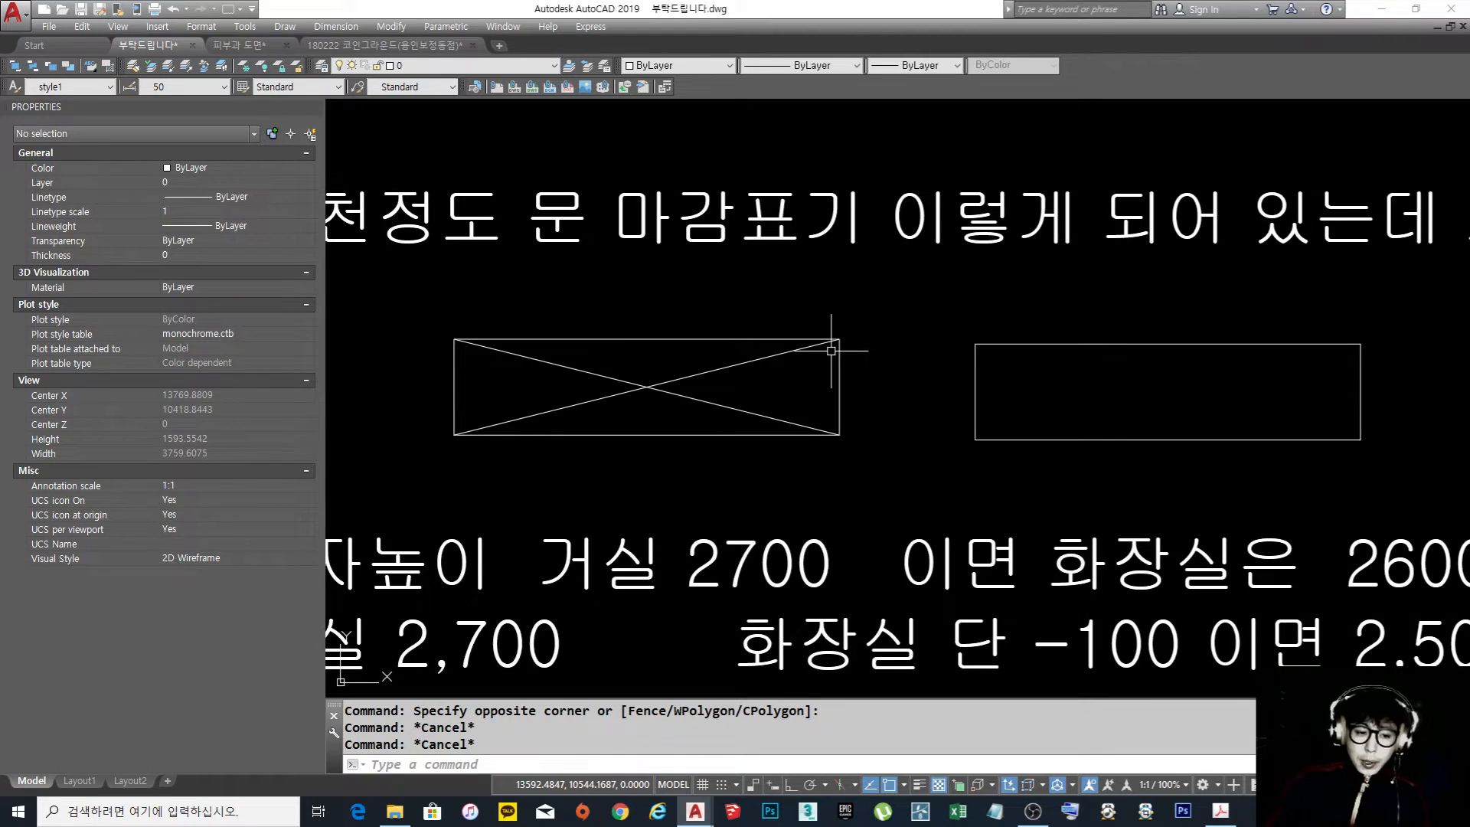
left_click(673, 383)
left_click(636, 381)
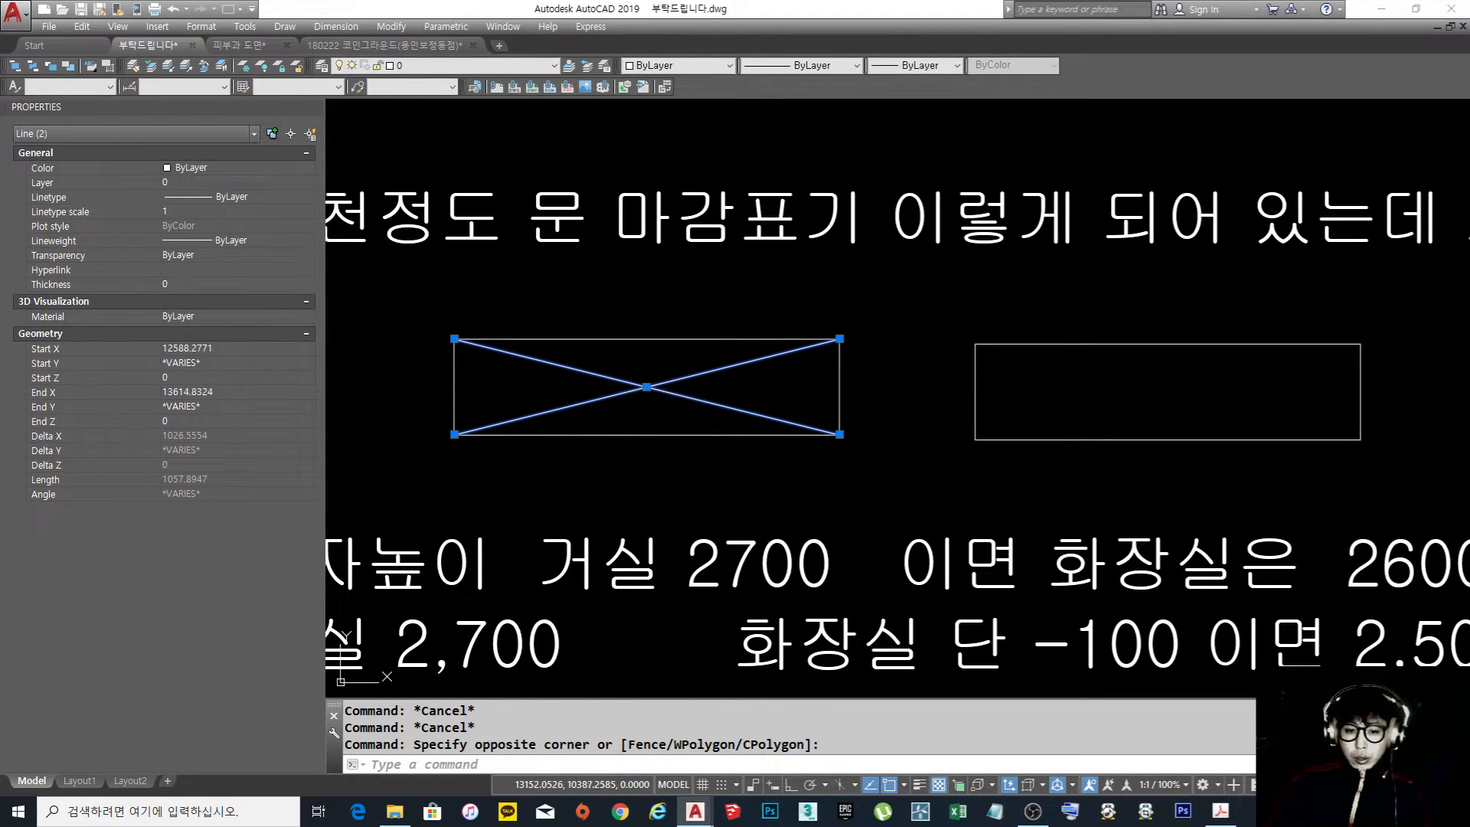
key("Escape")
left_click(657, 402)
left_click(623, 376)
key("Escape")
scroll(621, 377, "down", 6)
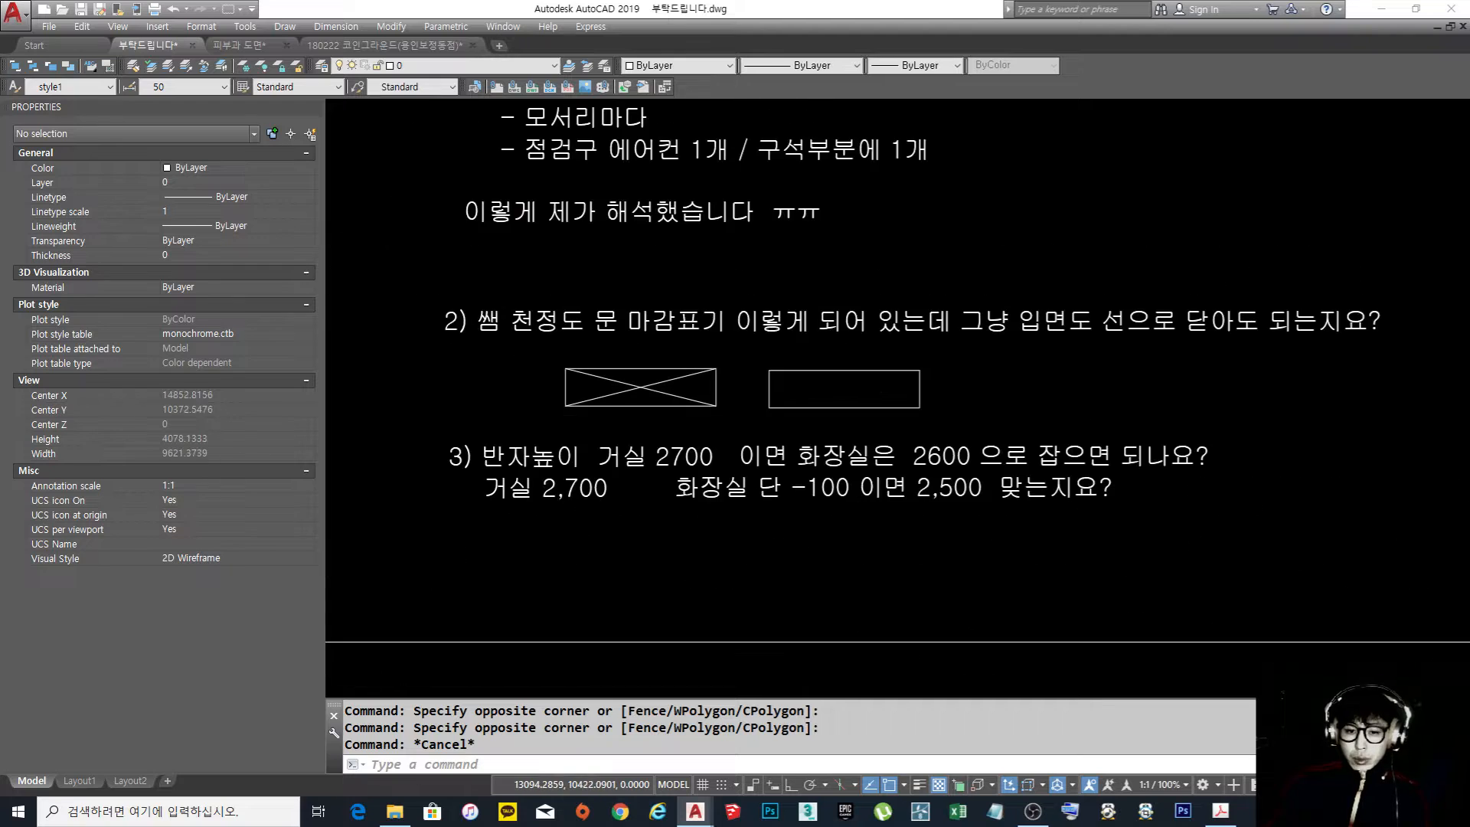
middle_click_drag(882, 354, 838, 410)
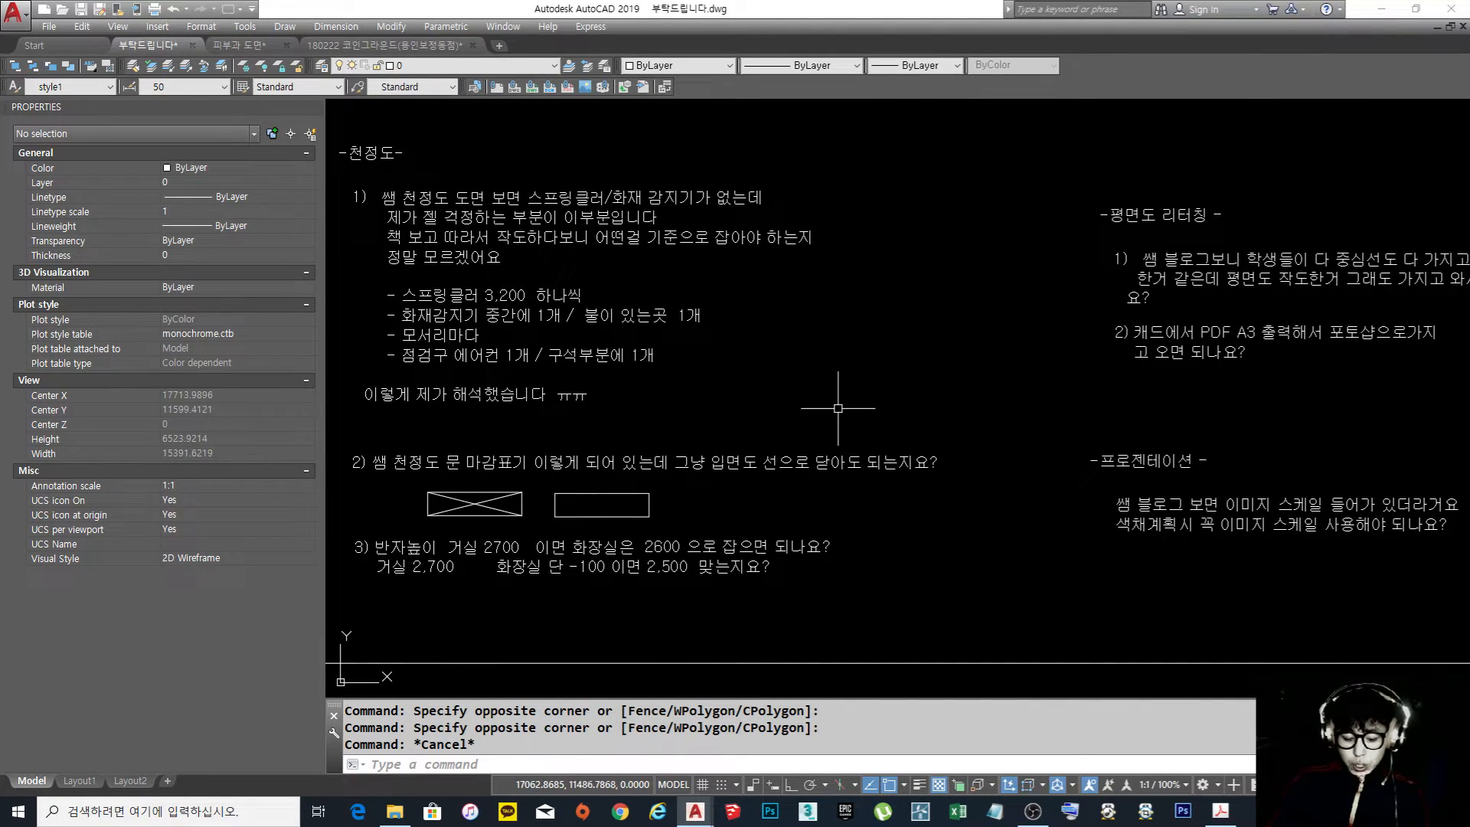
type("ㄱㄷ")
key("space")
key("Escape")
key("Escape")
key("Escape")
type("ㄱㄷ")
key("space")
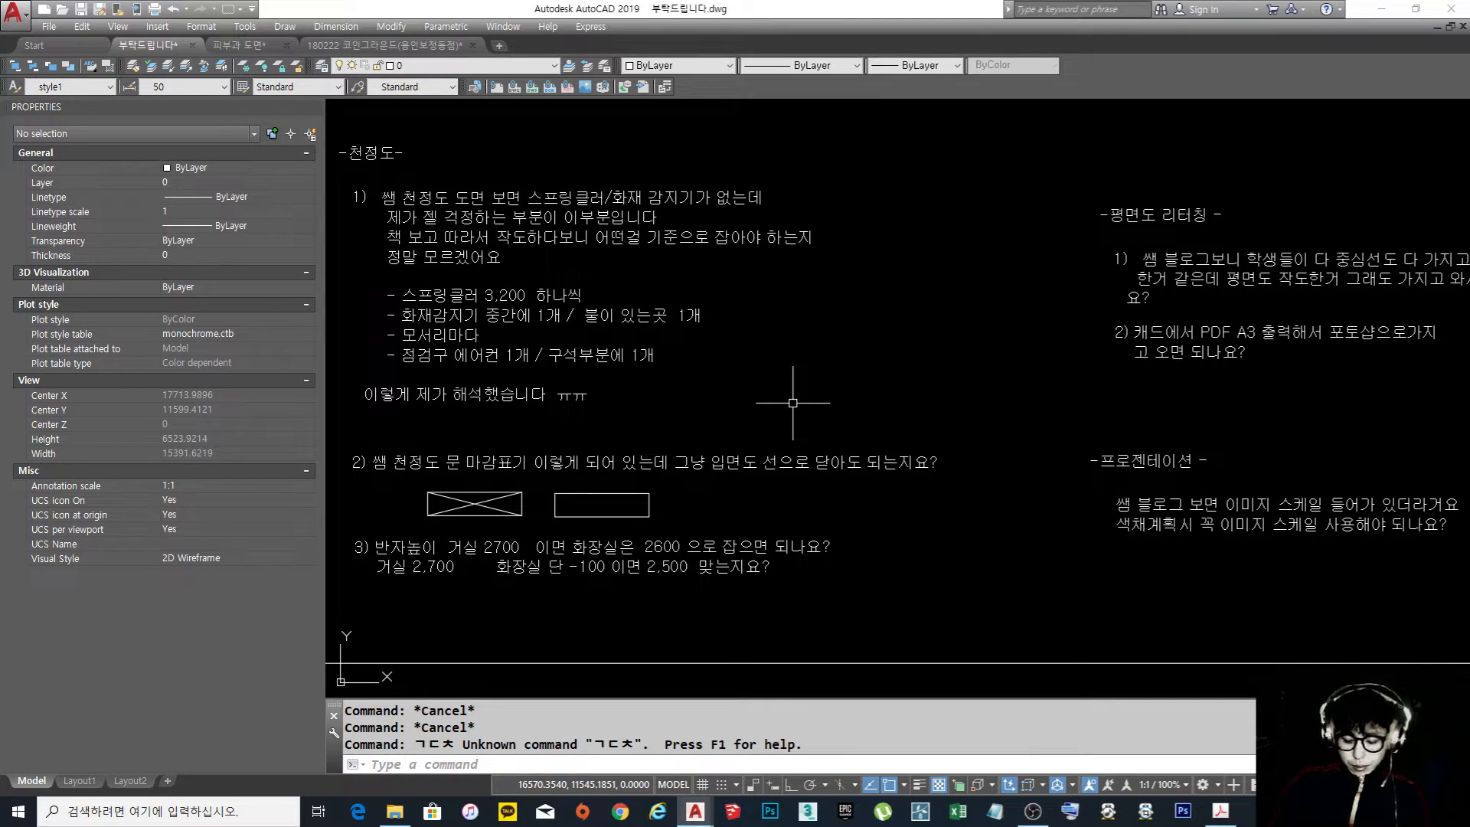
Draw a wide wall rectangle beside the question 1 notes and a tall door rectangle standing on its base line
type("rec")
key("space")
left_click(750, 415)
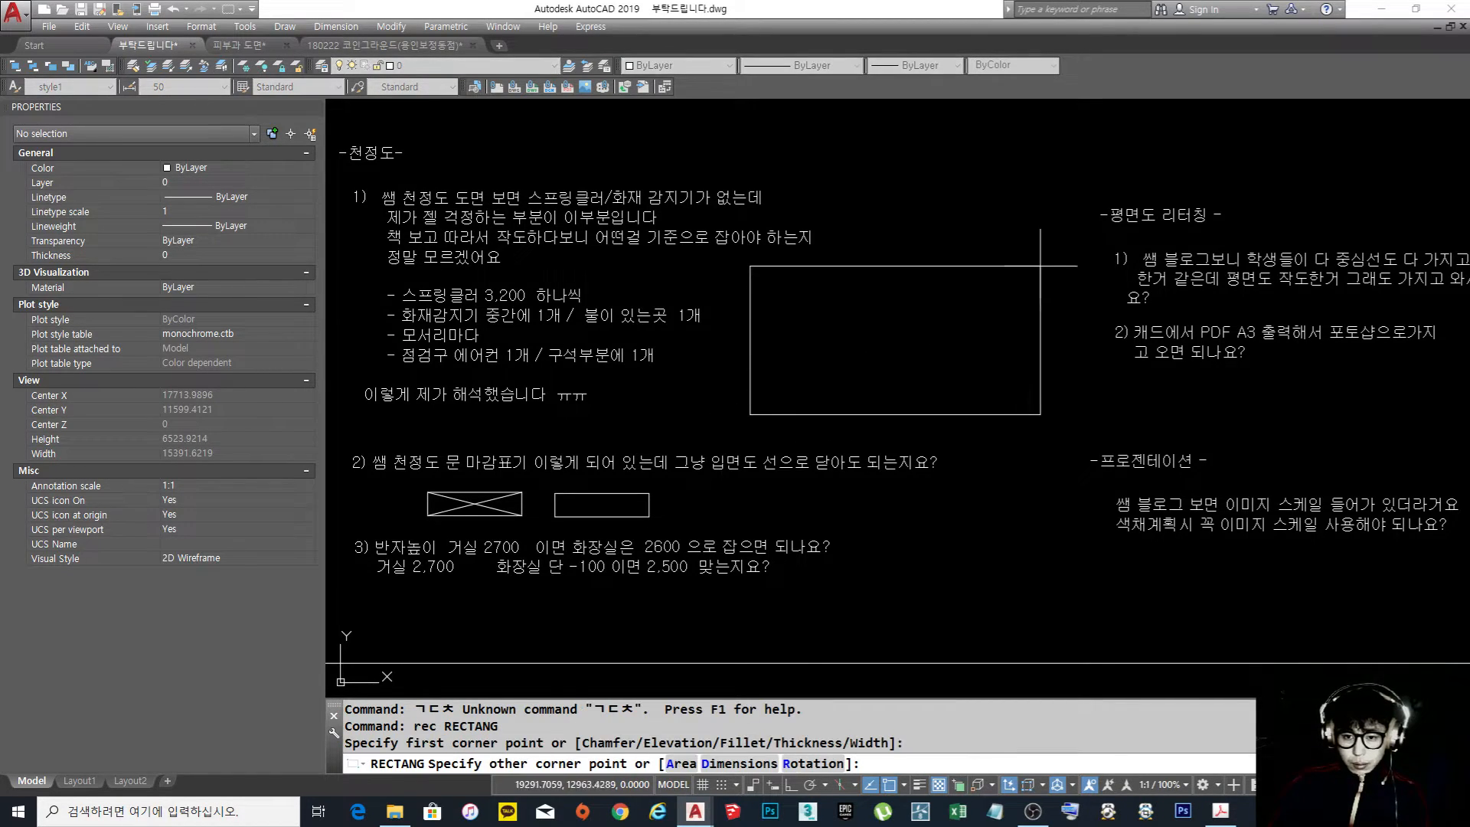
left_click(1035, 265)
key("space")
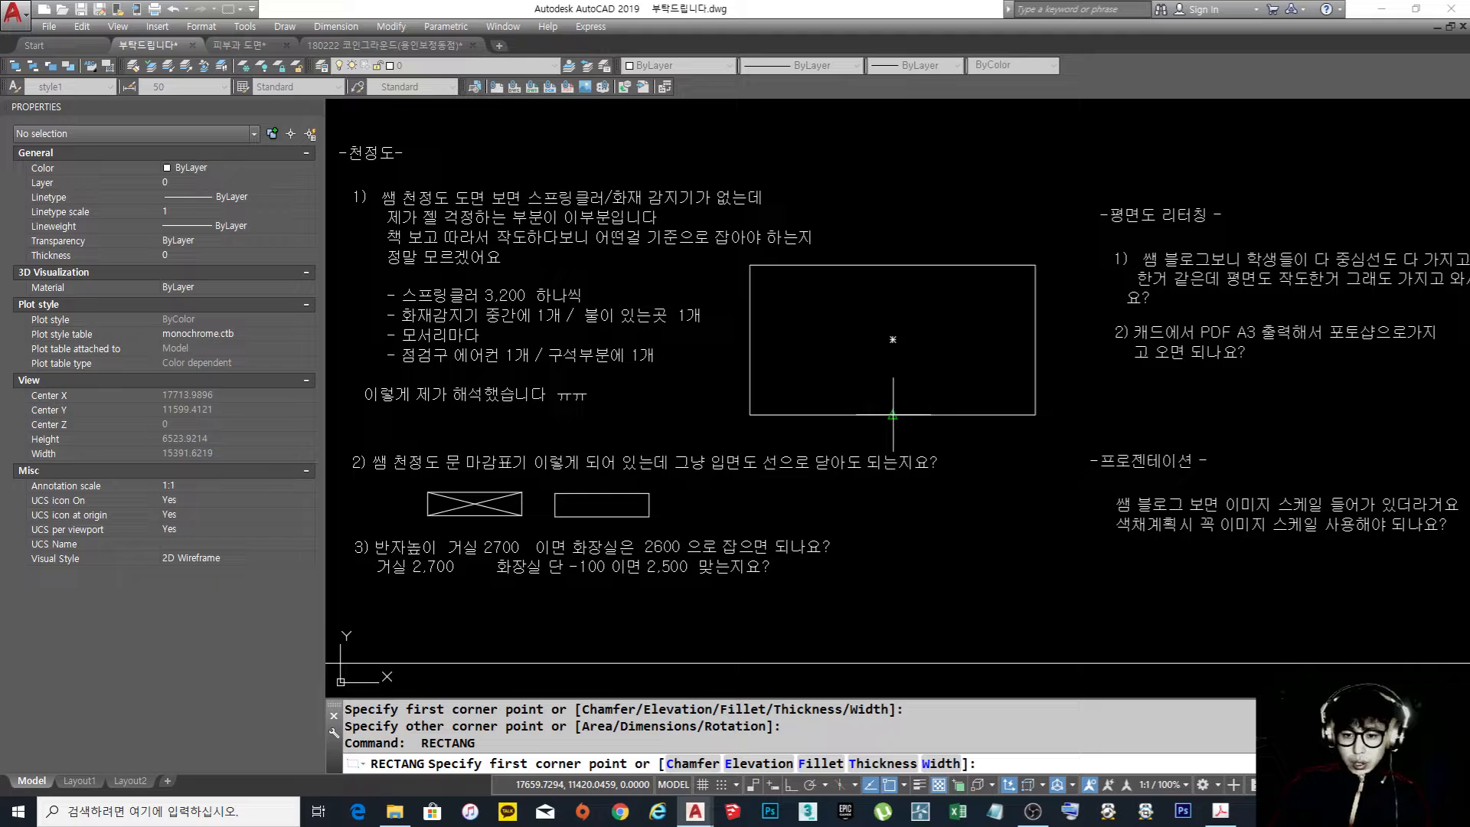
left_click(893, 415)
key("Escape")
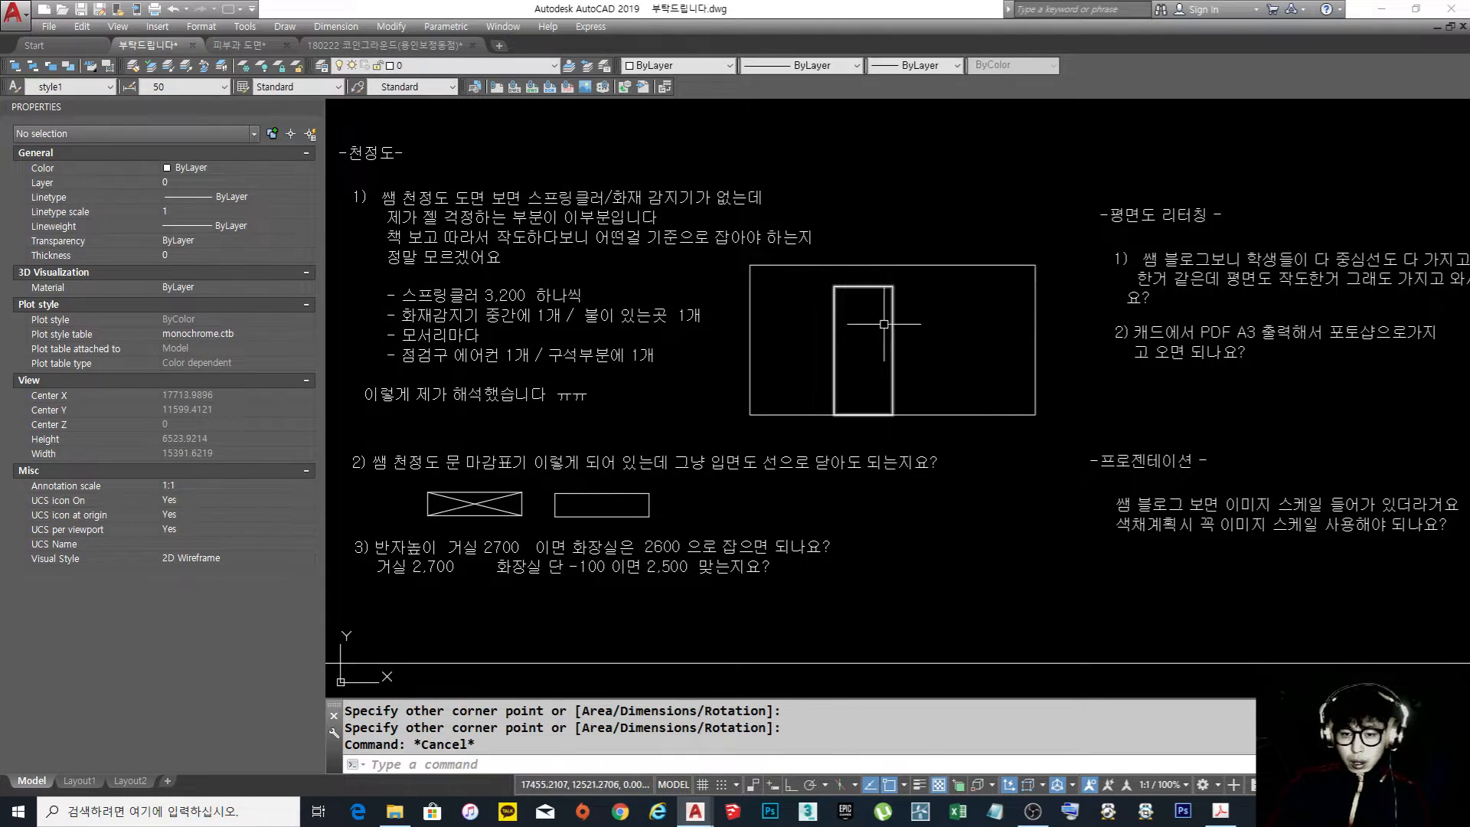
Draw two diagonal lines between opposite corners of the tall door rectangle to form an X
middle_click_drag(881, 319, 869, 344)
type("l")
key("space")
left_click(823, 440)
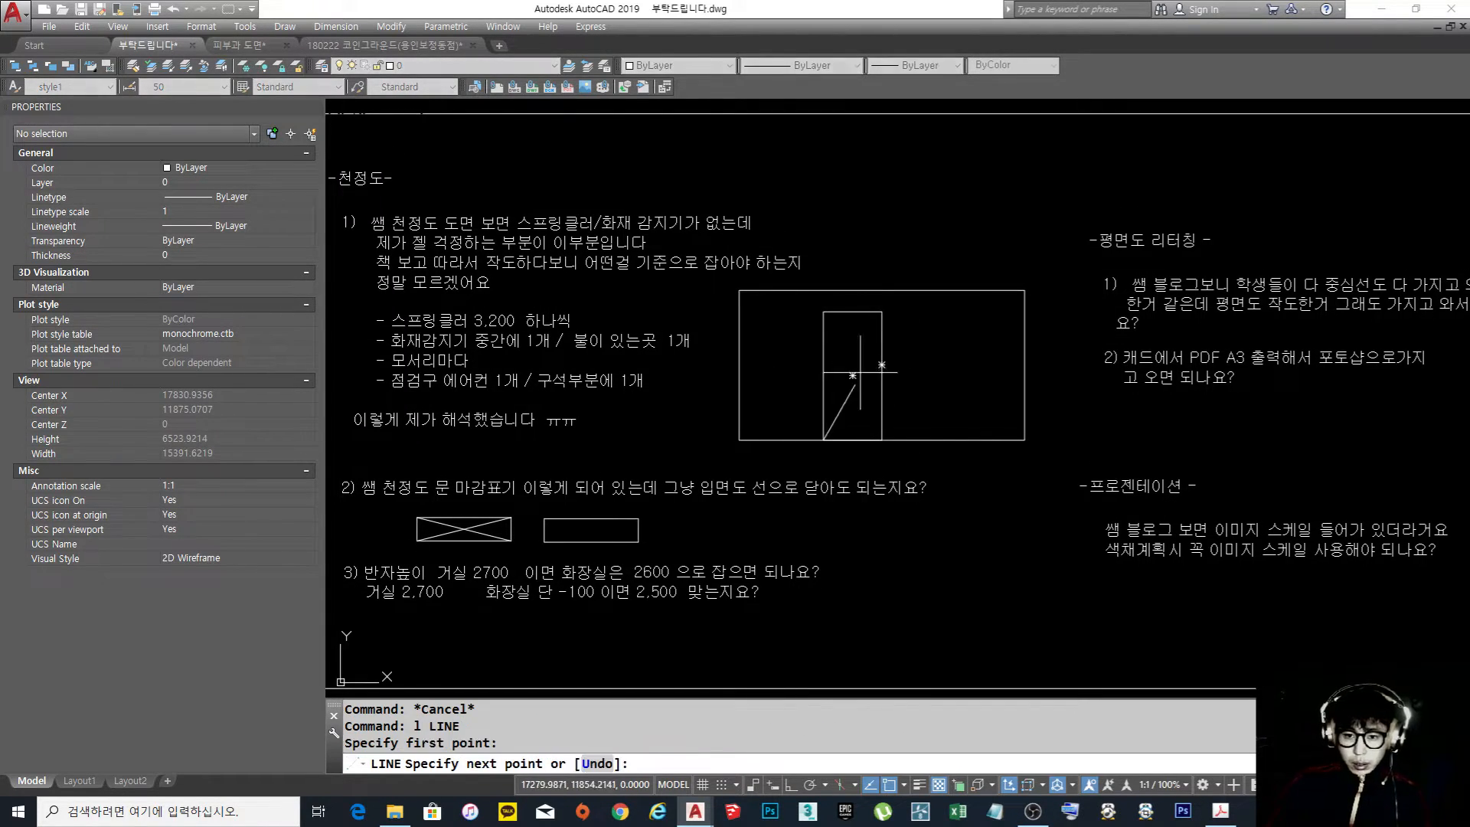
left_click(882, 312)
key("space")
key("space")
left_click(823, 311)
left_click(881, 440)
key("space")
scroll(839, 291, "up", 4)
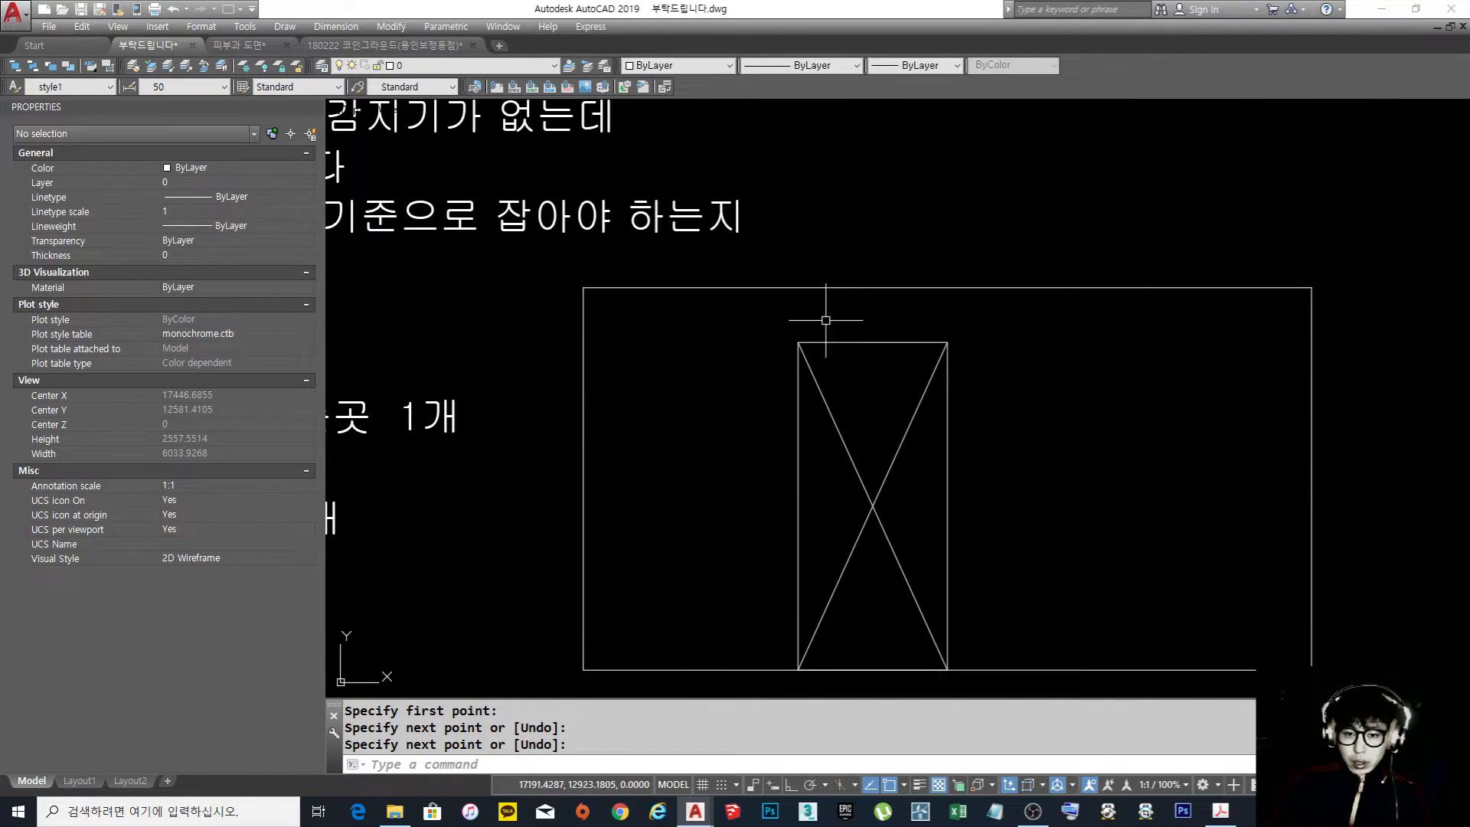
Draw a horizontal section line across the wall and the door's upper part, ending in a small downward arrow beyond the wall
type("l")
key("space")
left_click(516, 418)
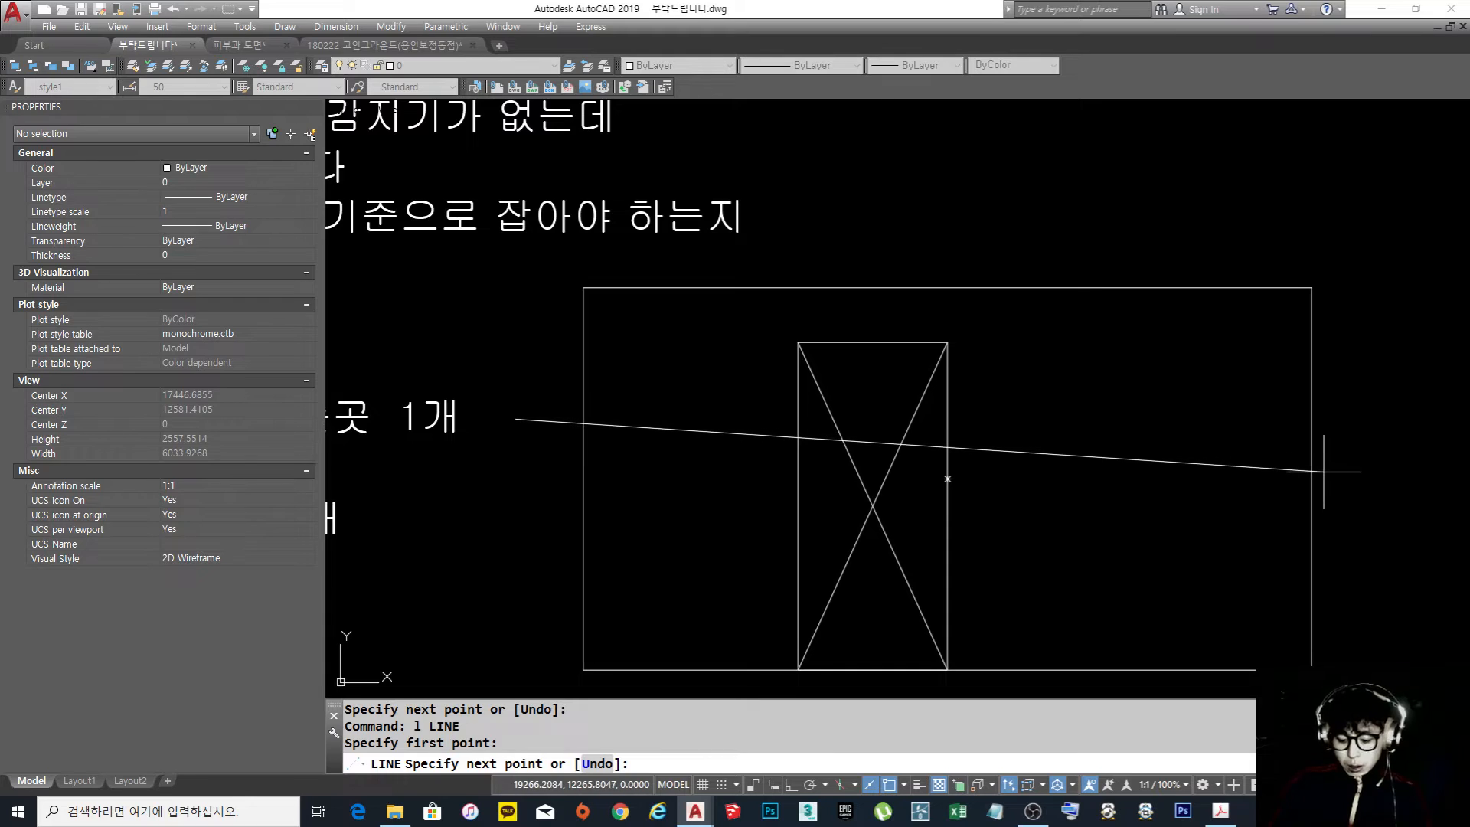
key("F8")
left_click(1377, 478)
key("F8")
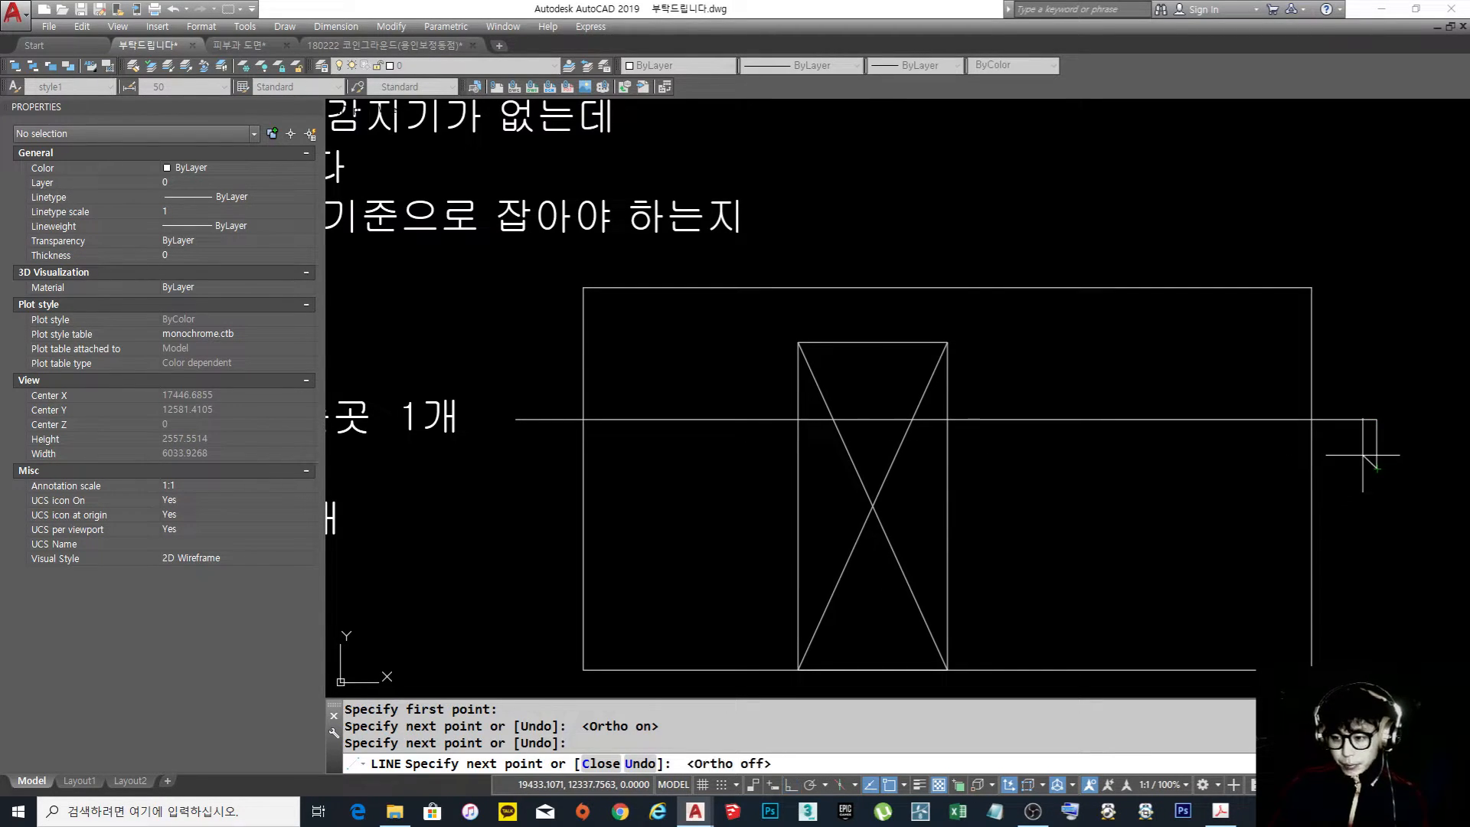
left_click(1363, 449)
key("Escape")
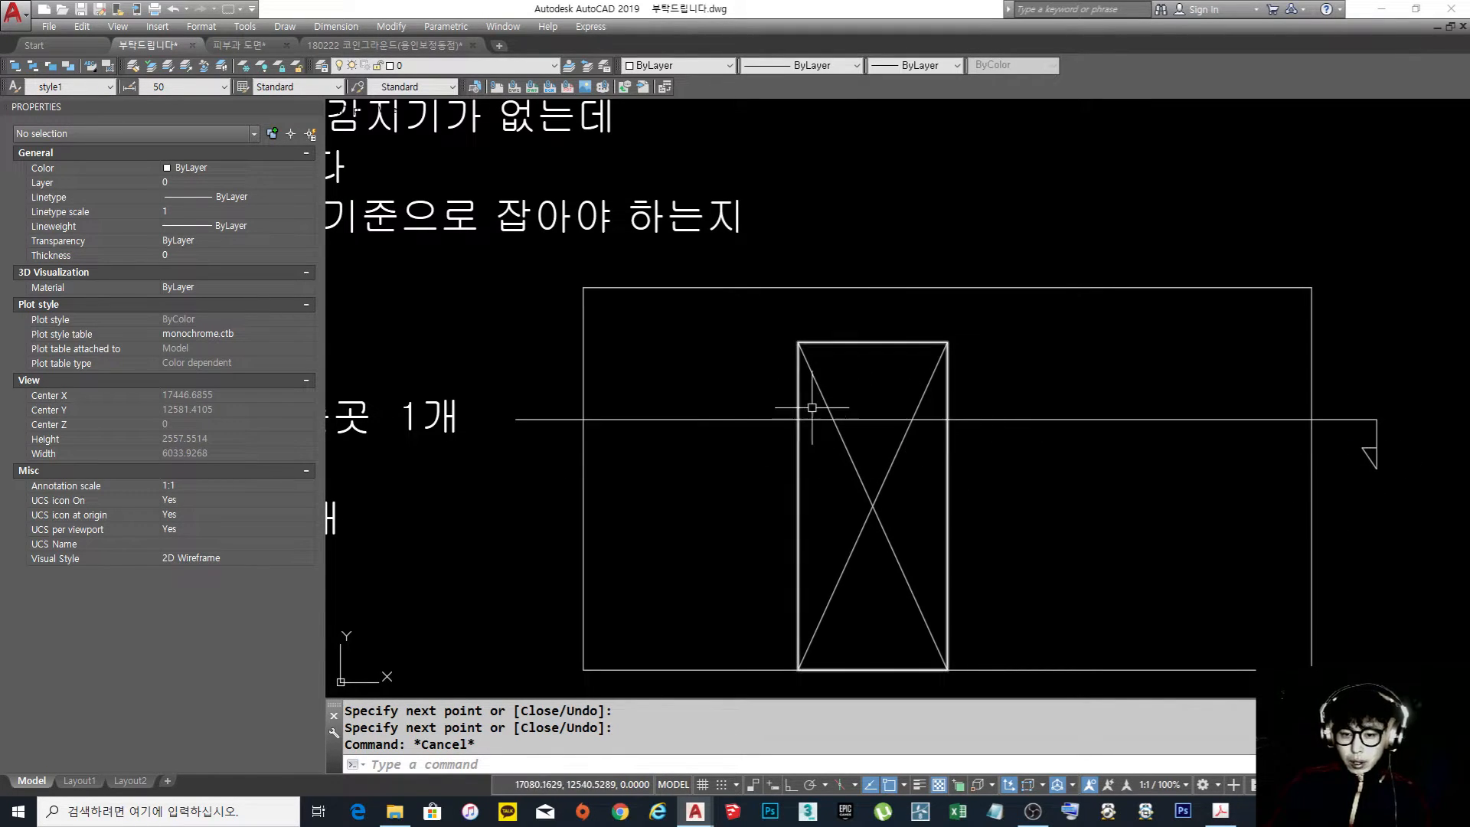
Set the linetype of both diagonals in the crossed rectangle under question 2 to CENTER
scroll(910, 402, "down", 5)
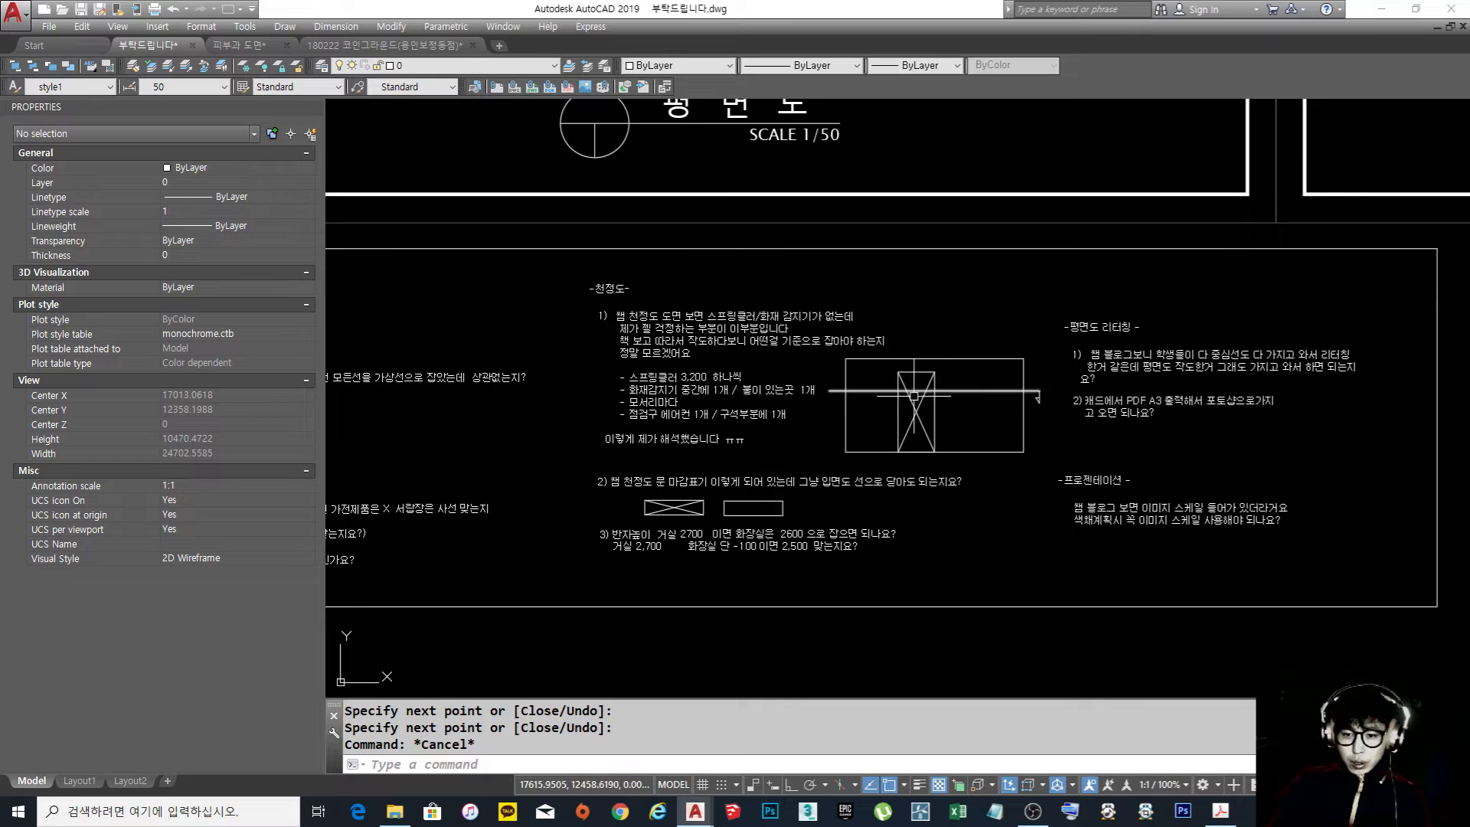
scroll(909, 402, "up", 3)
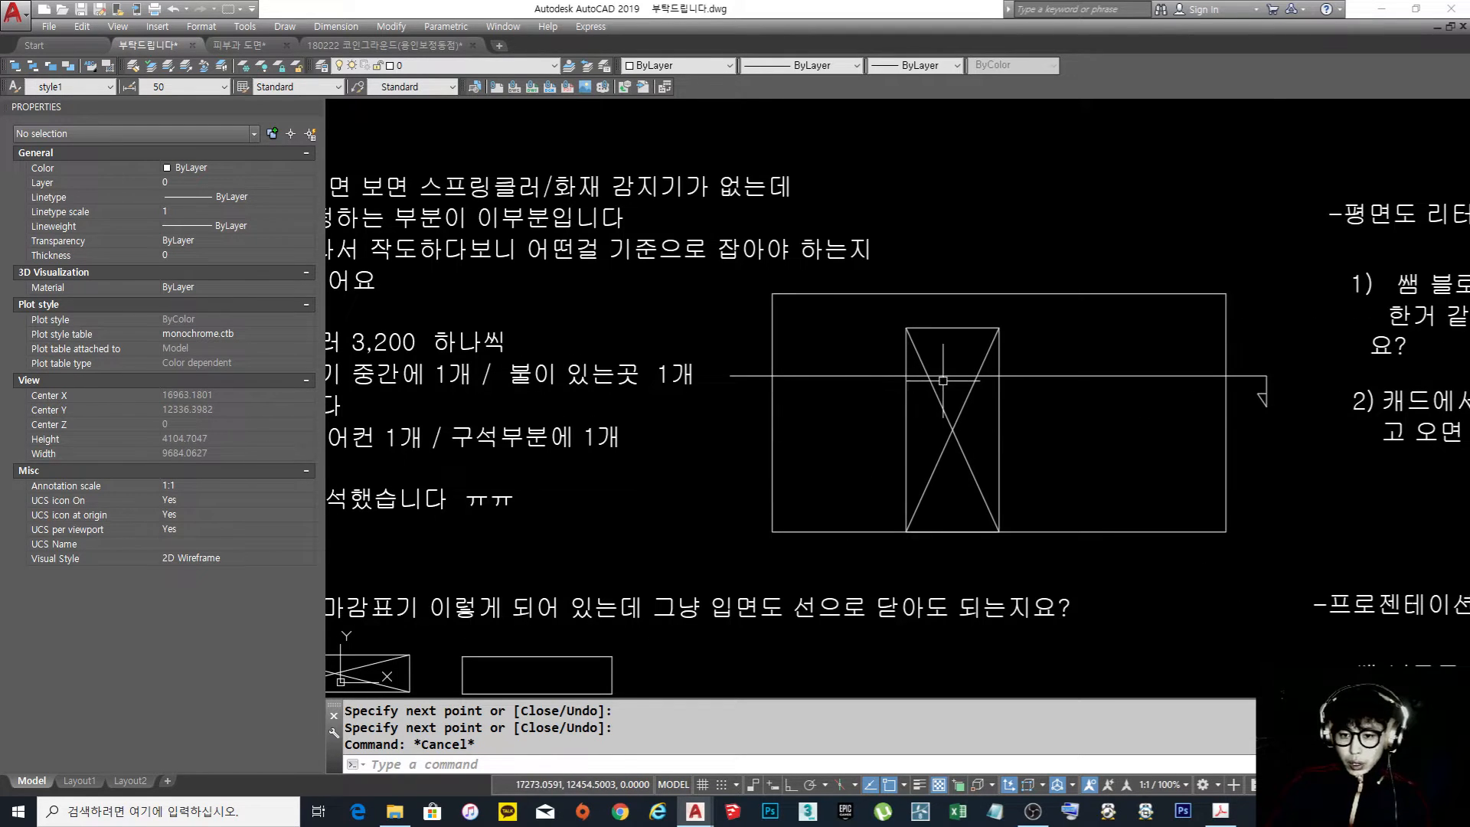
middle_click_drag(337, 672, 643, 503)
scroll(643, 503, "up", 2)
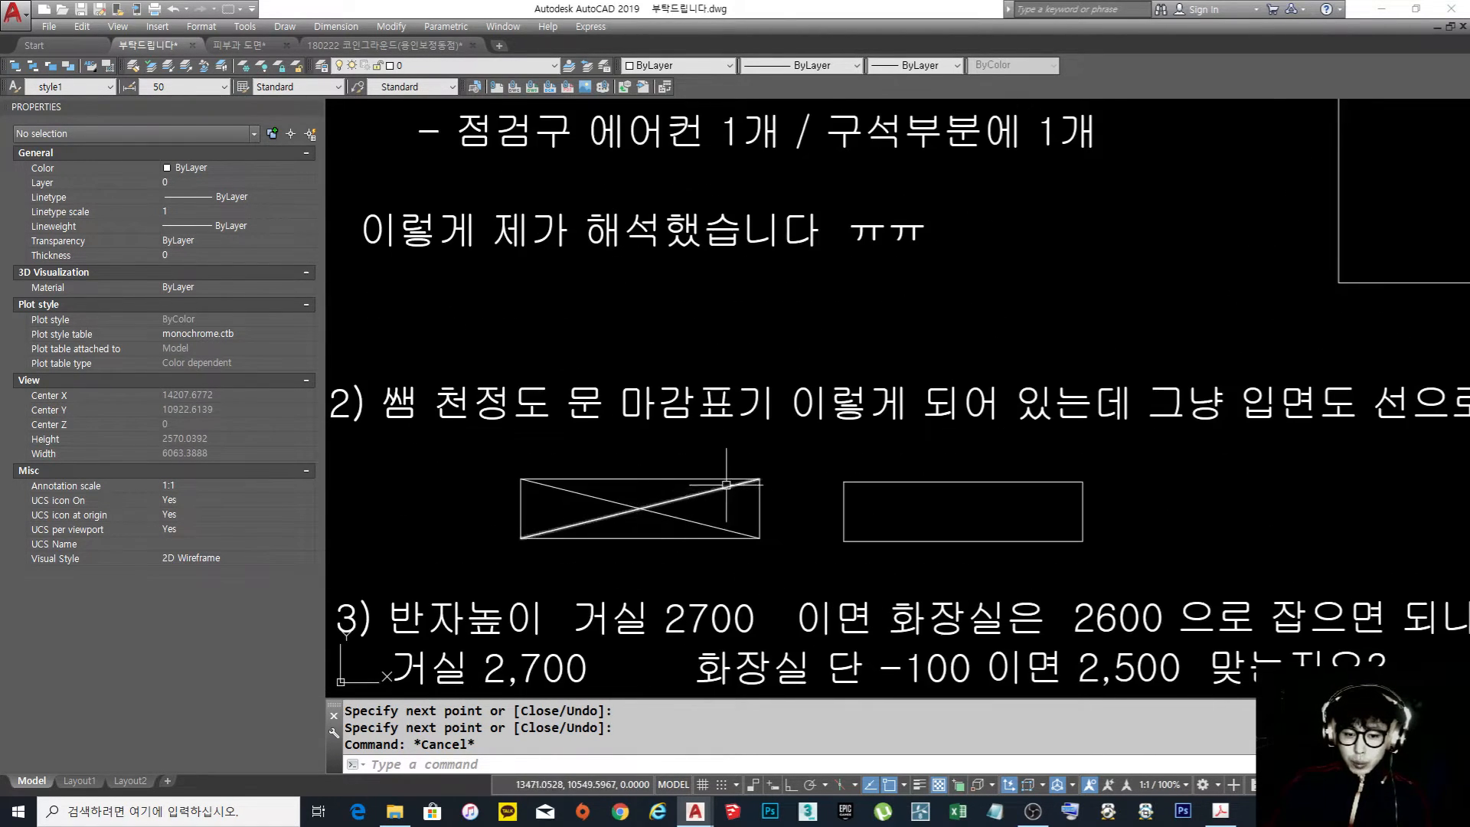
left_click(639, 525)
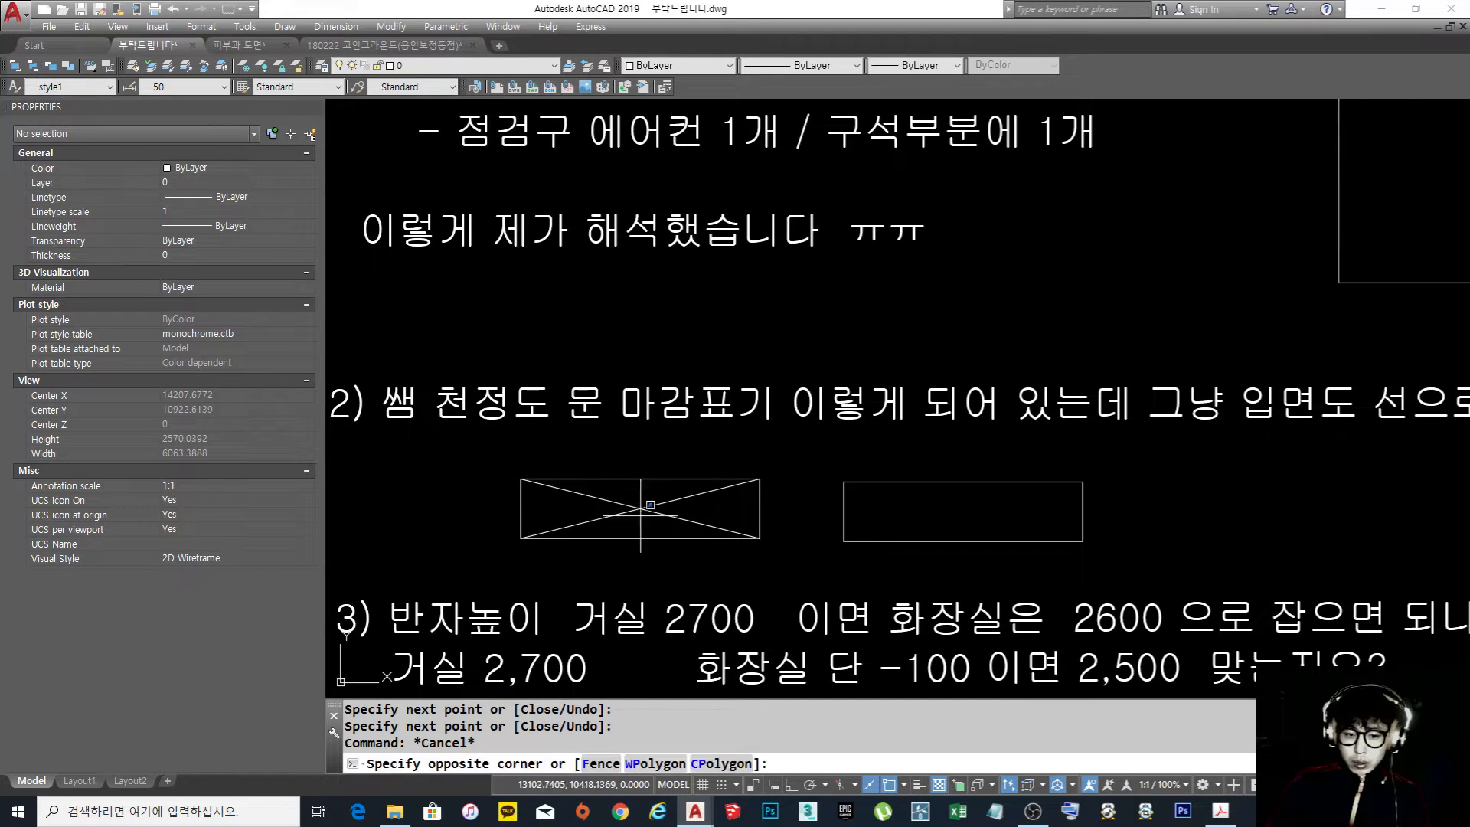
left_click(627, 500)
left_click(821, 66)
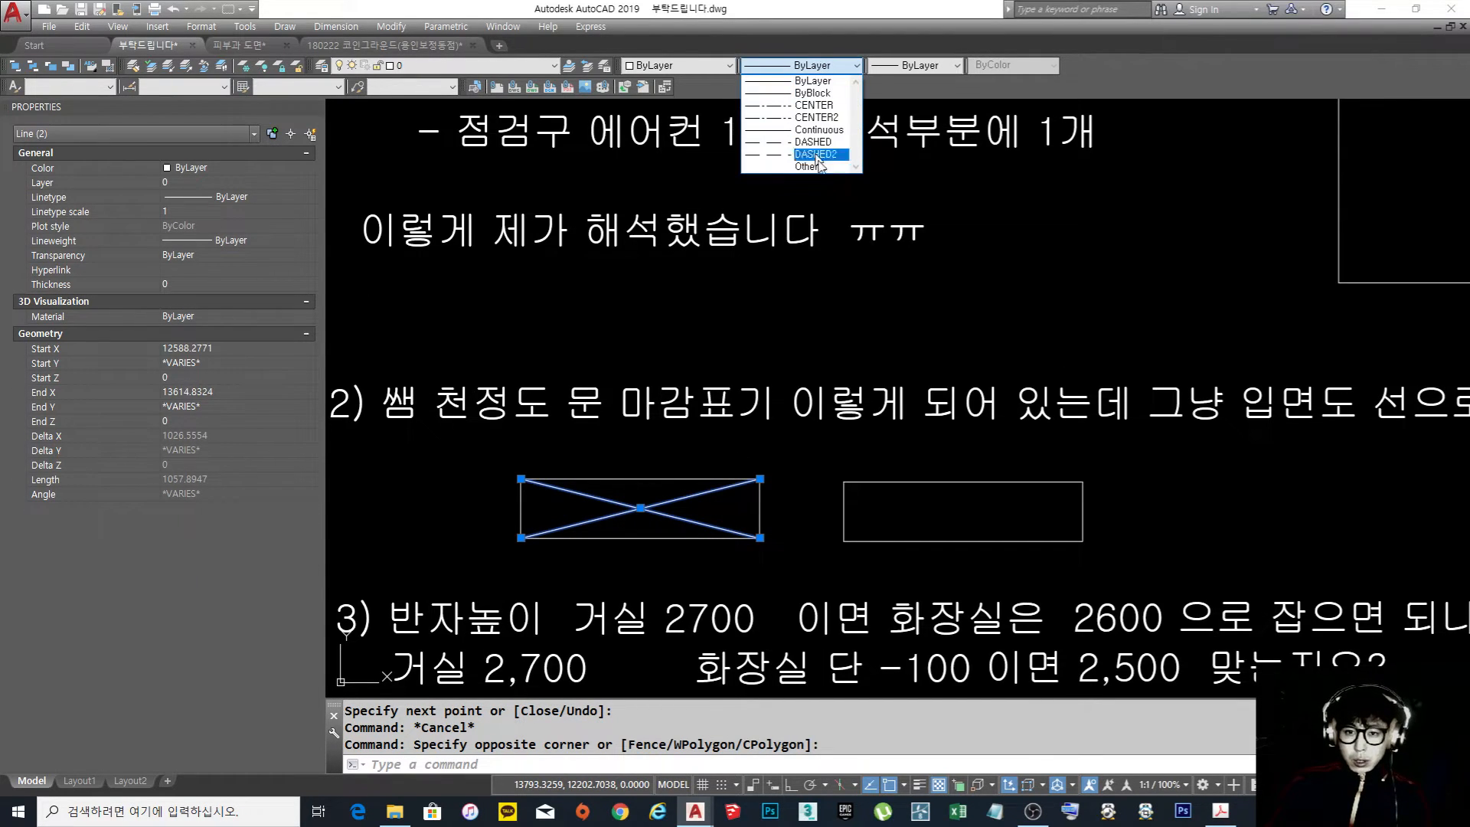
left_click(835, 106)
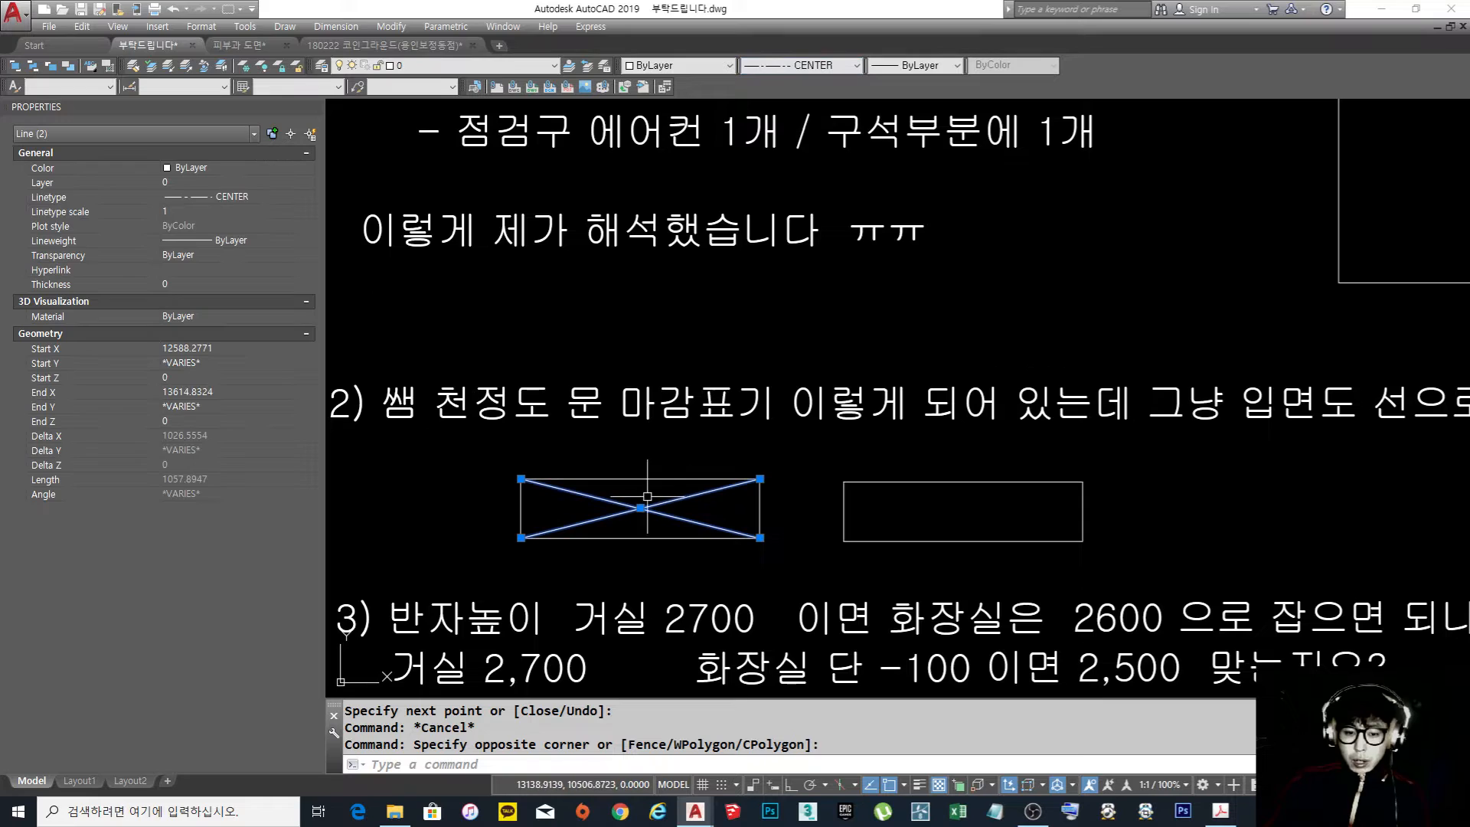
type("l")
key("space")
key("Escape")
key("Escape")
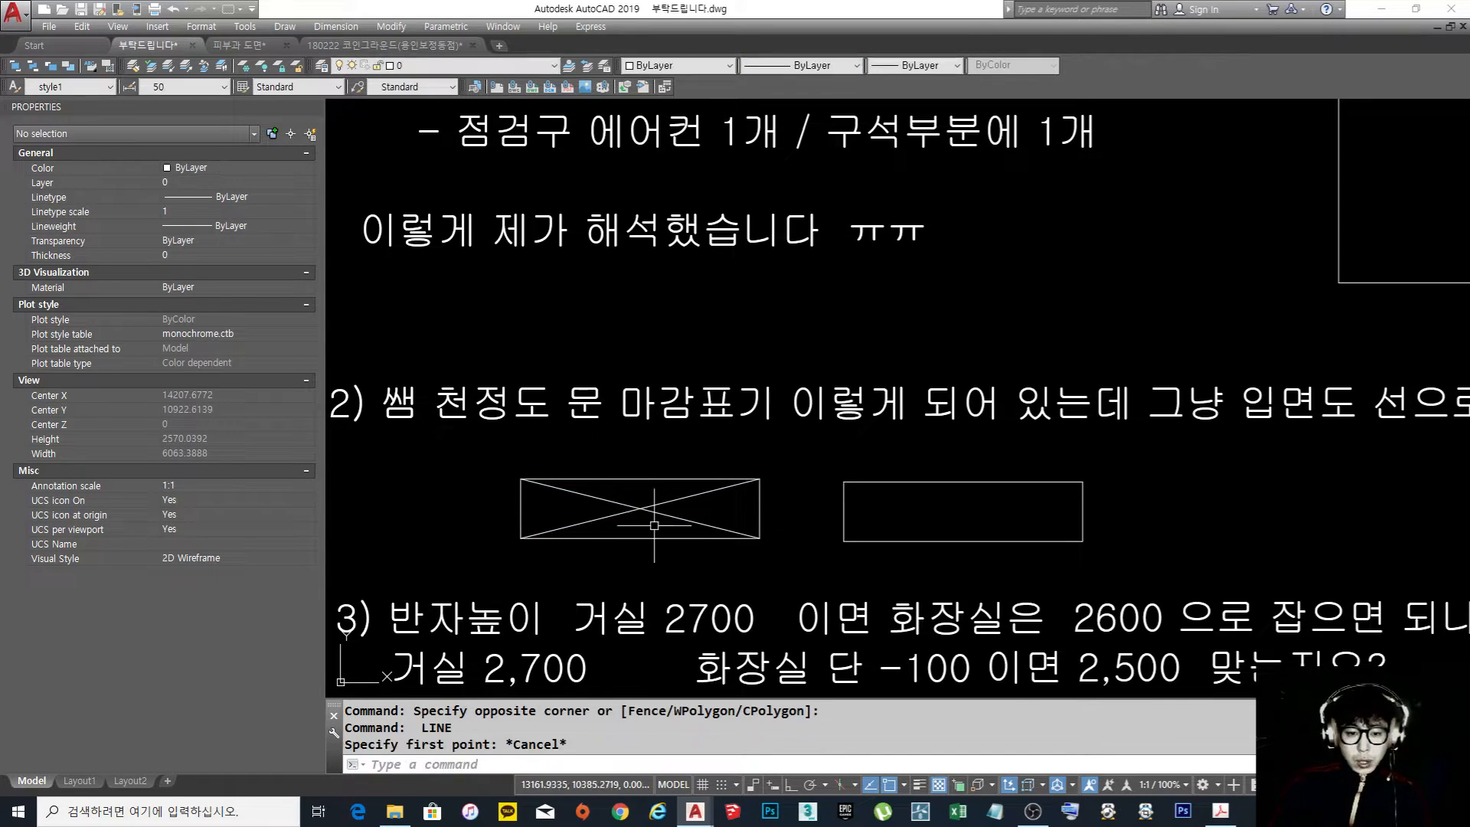
Set the linetype scale of the crossed rectangle's two diagonals to 0.1
left_click(648, 529)
left_click(633, 485)
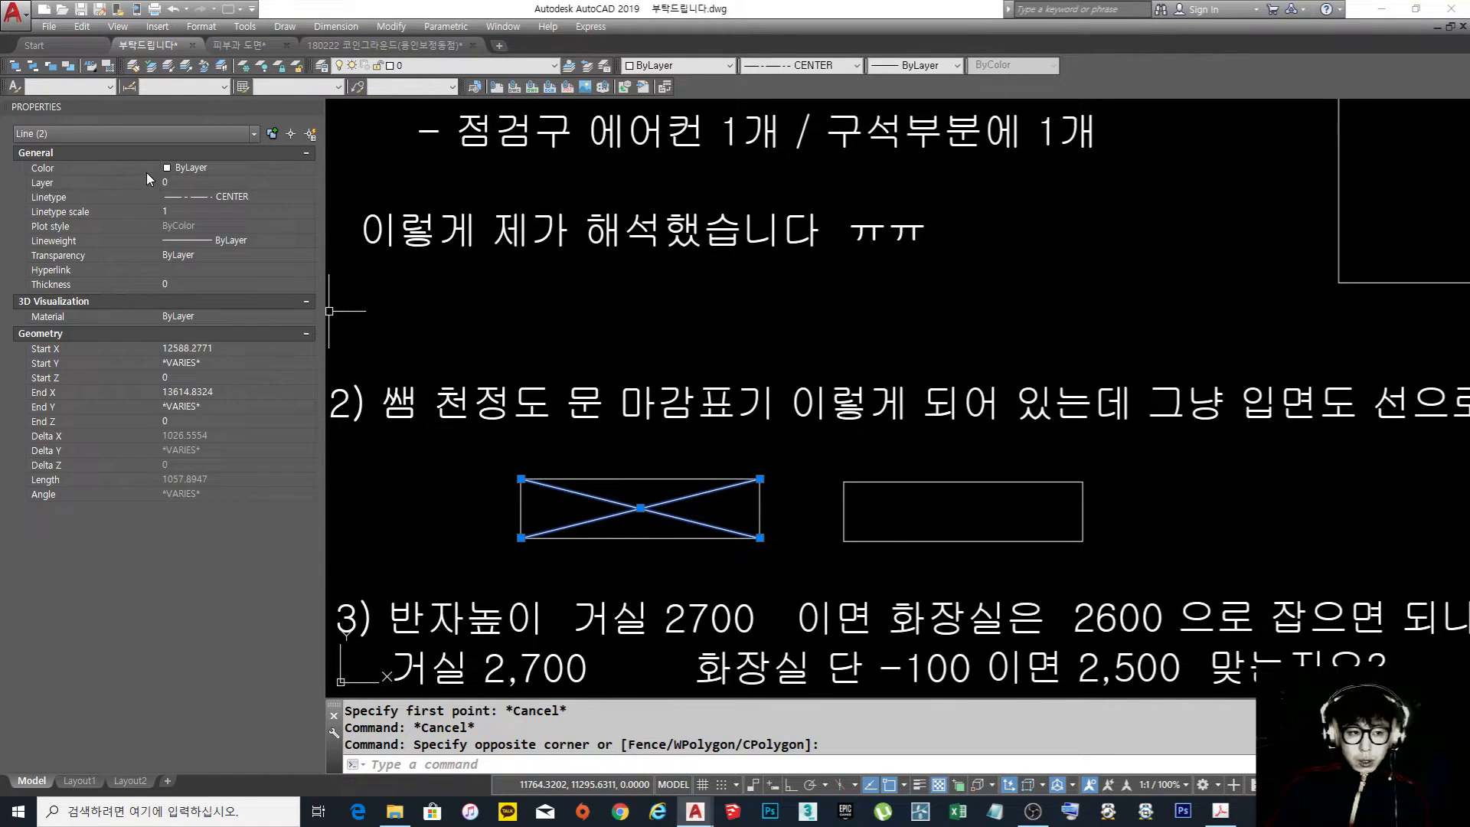
left_click(178, 210)
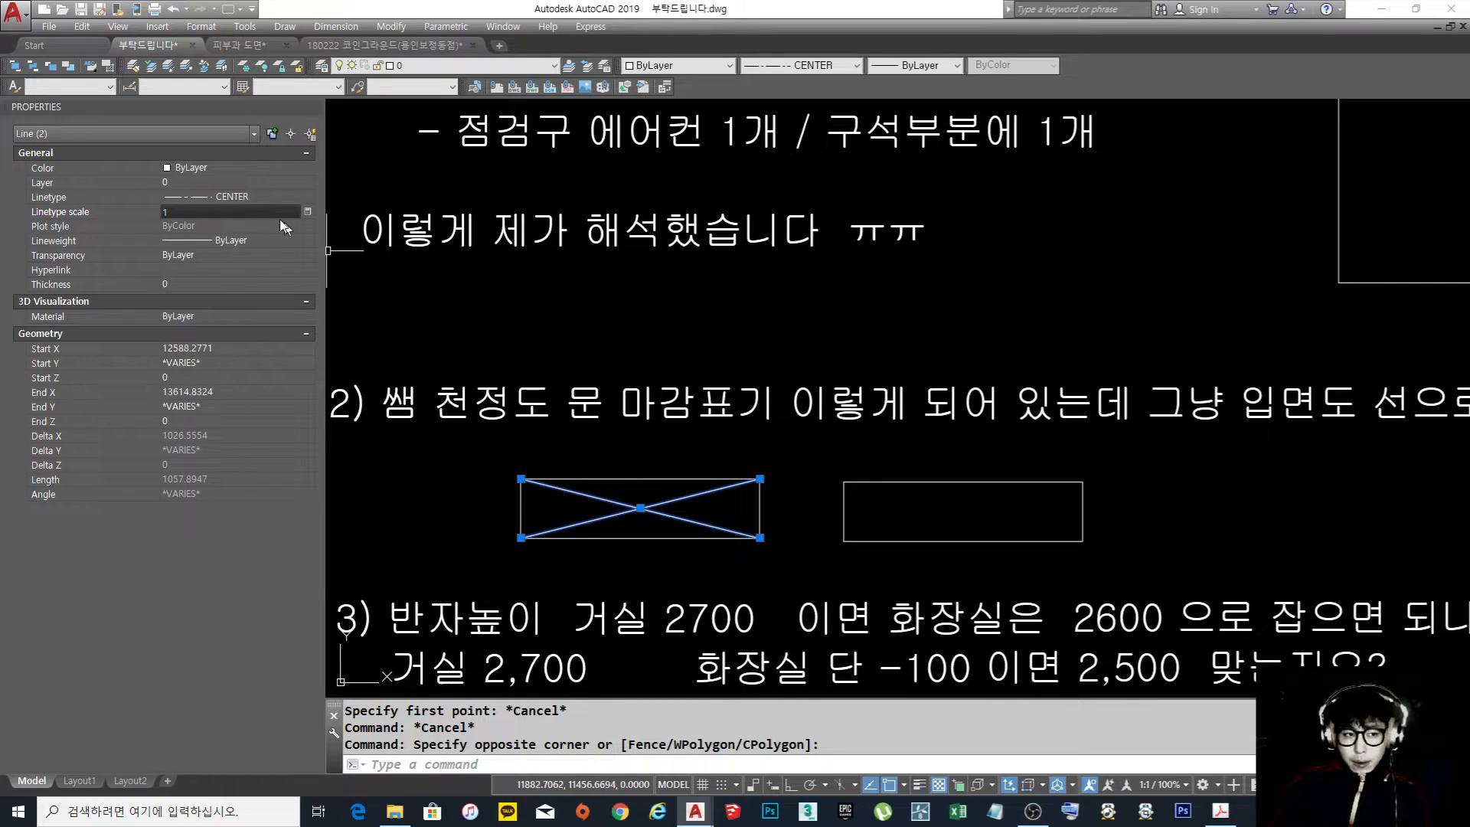
key("BackSpace")
key("Escape")
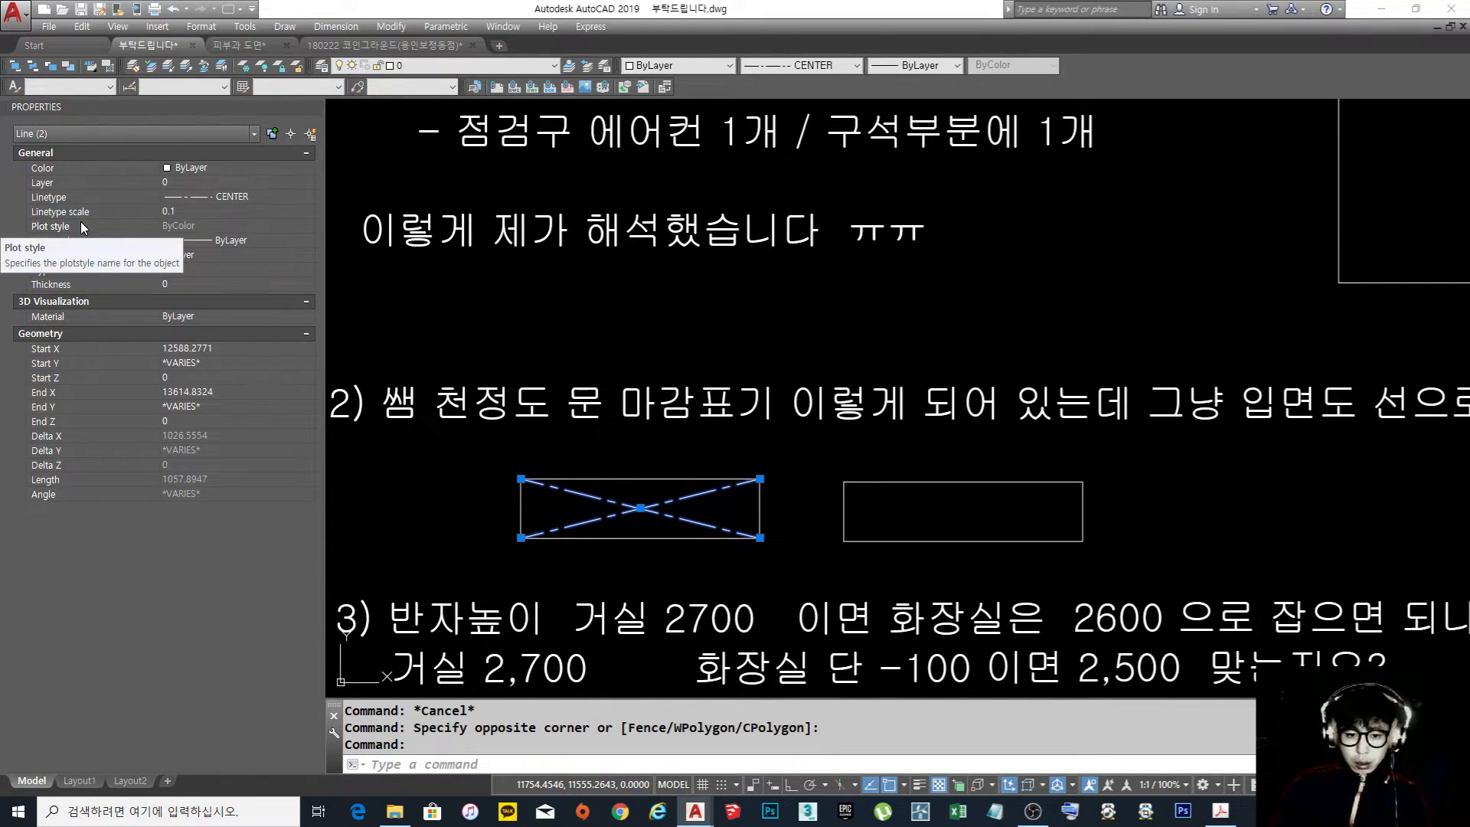
key("Escape")
key("Escape")
Examine the outline of the crossed rectangle under question 2 and compare it with the plain rectangle beside it
middle_click_drag(724, 479, 876, 453)
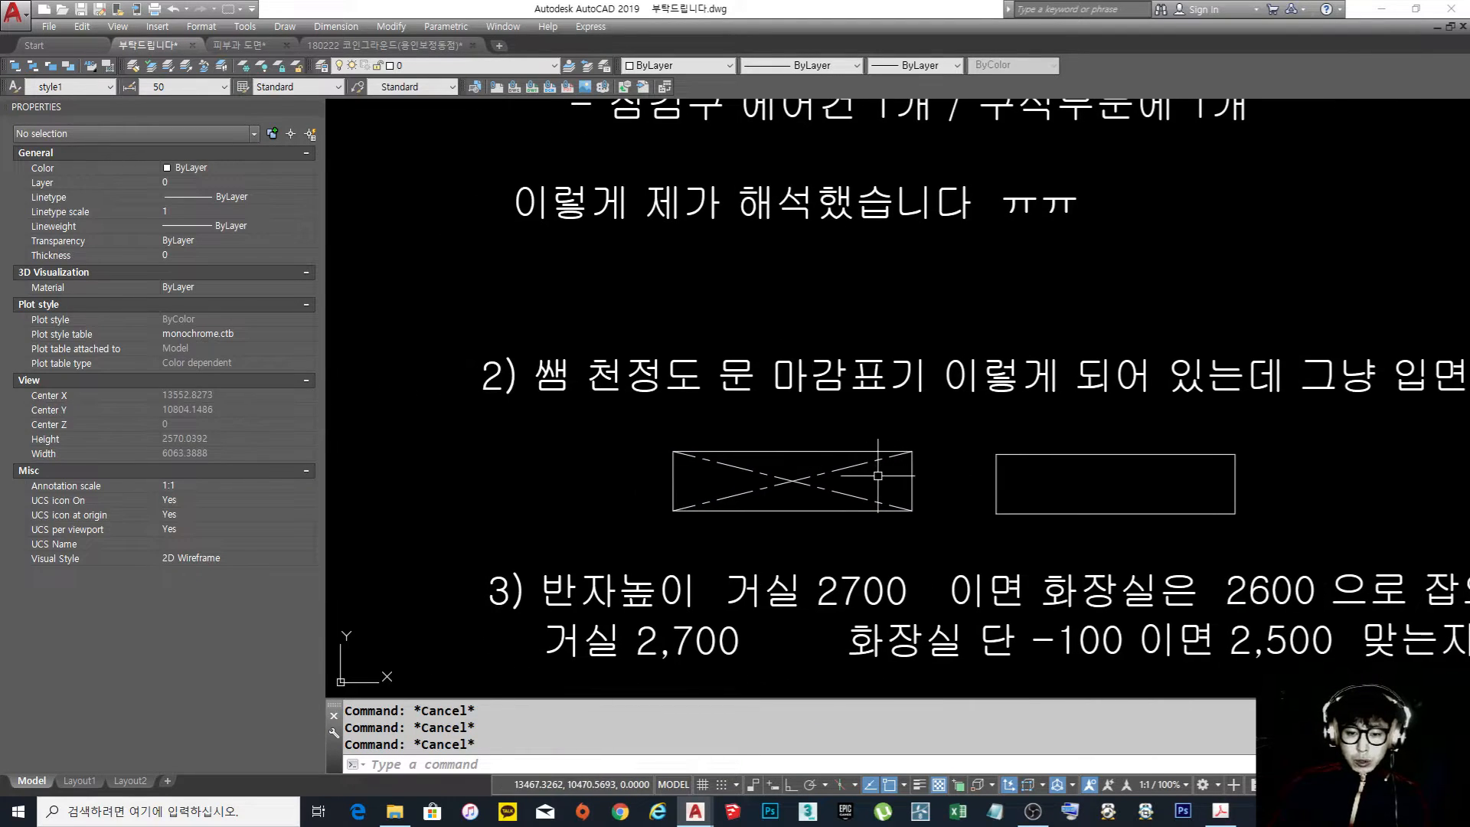
scroll(1013, 457, "down", 2)
middle_click_drag(1011, 458, 815, 464)
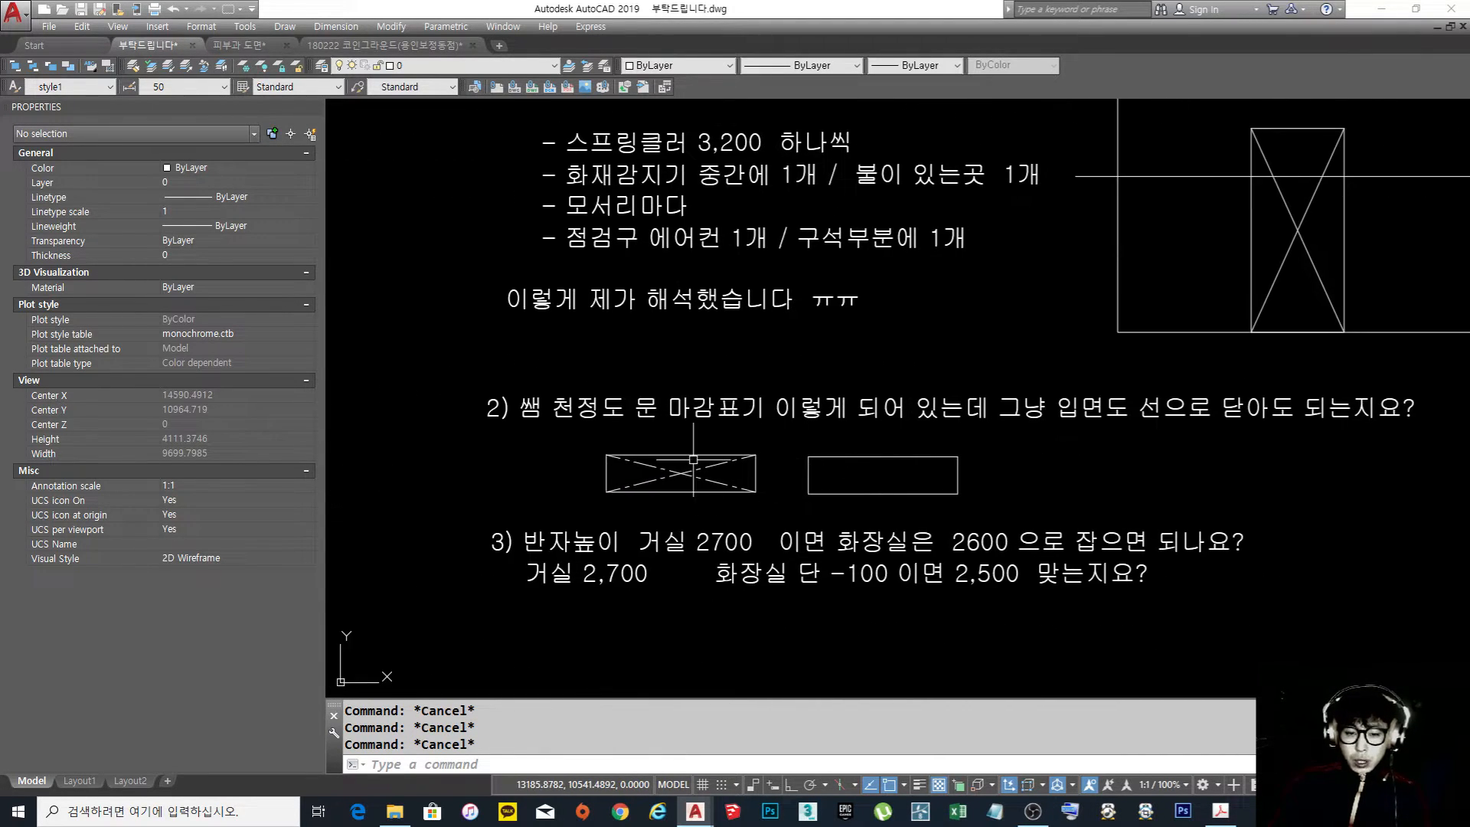
scroll(704, 460, "up", 2)
left_click(673, 459)
left_click(666, 442)
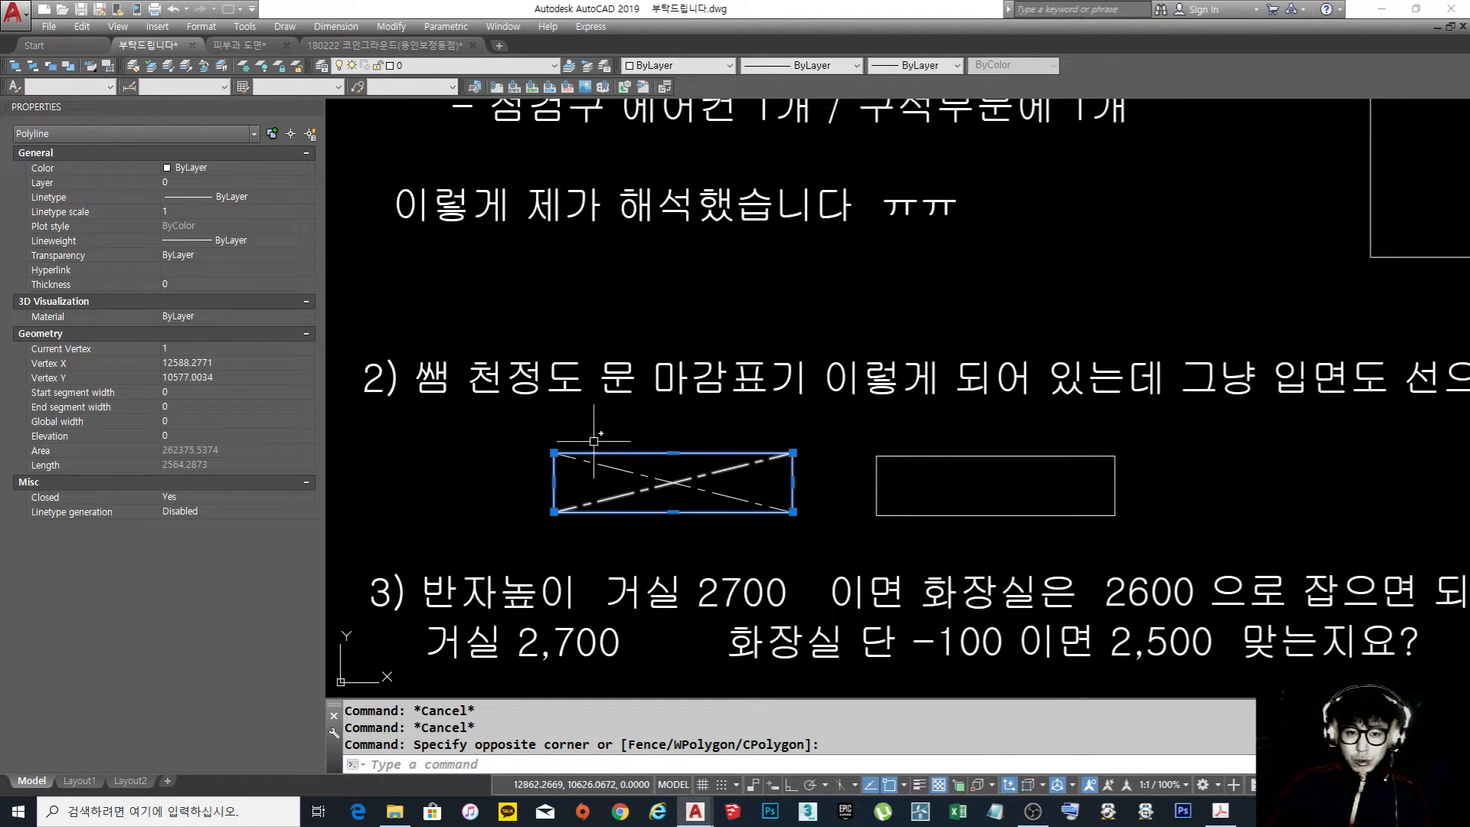
key("Escape")
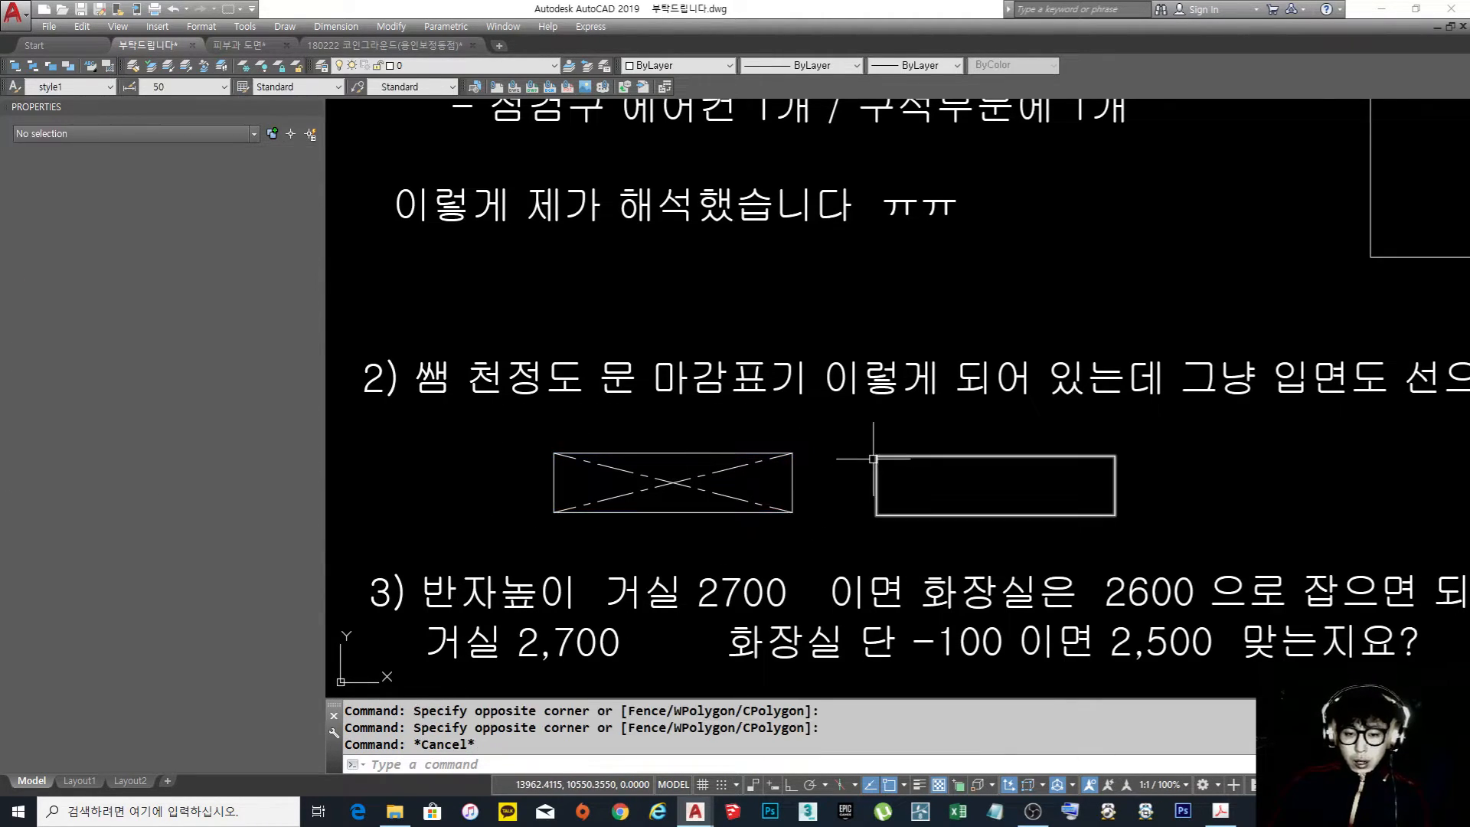
left_click(695, 453)
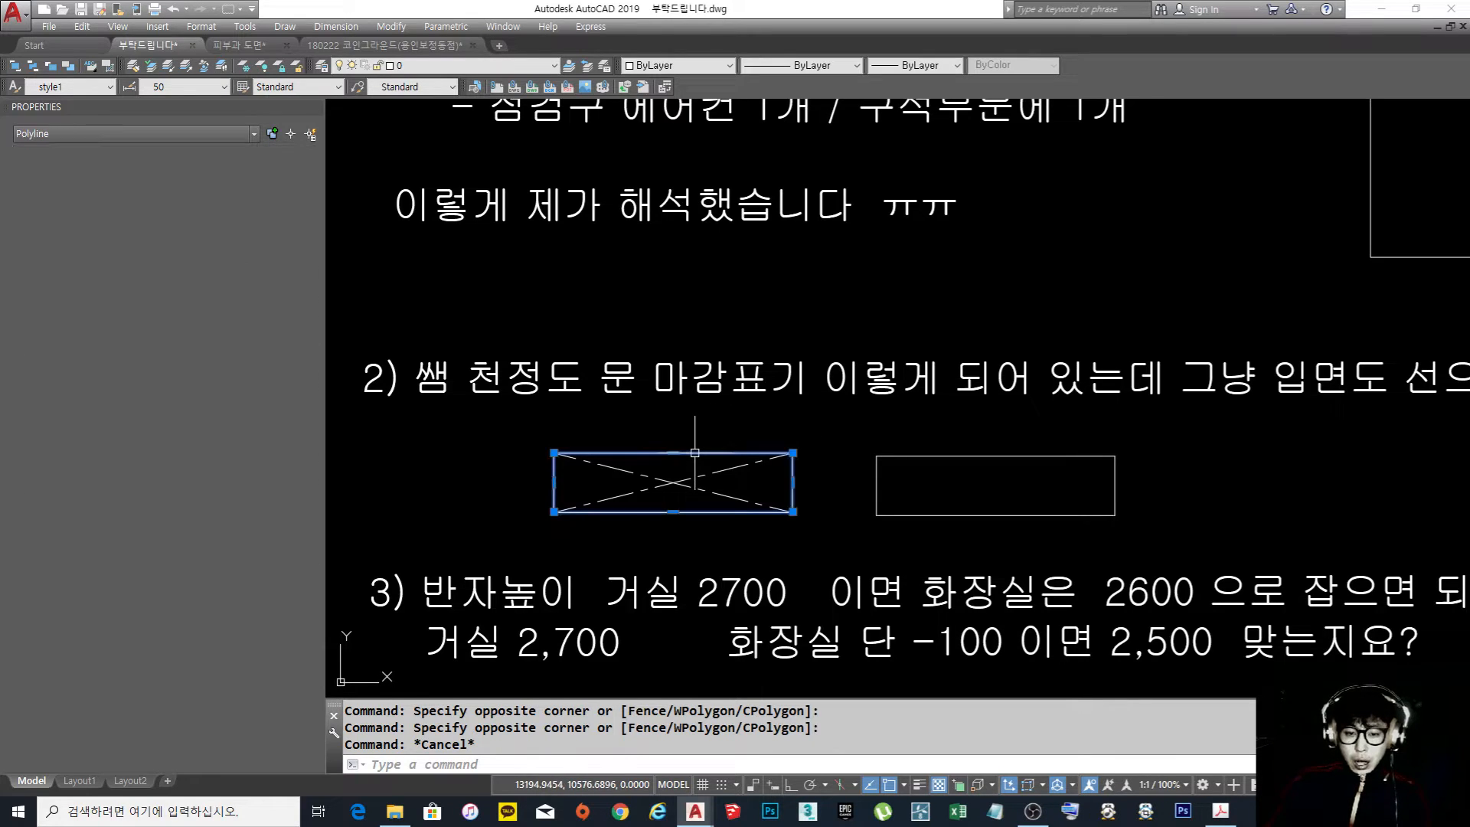
Read question 3 about the living room and bathroom ceiling heights, and look over the floor plan and ceiling plan it concerns
key("Escape")
scroll(712, 414, "down", 4)
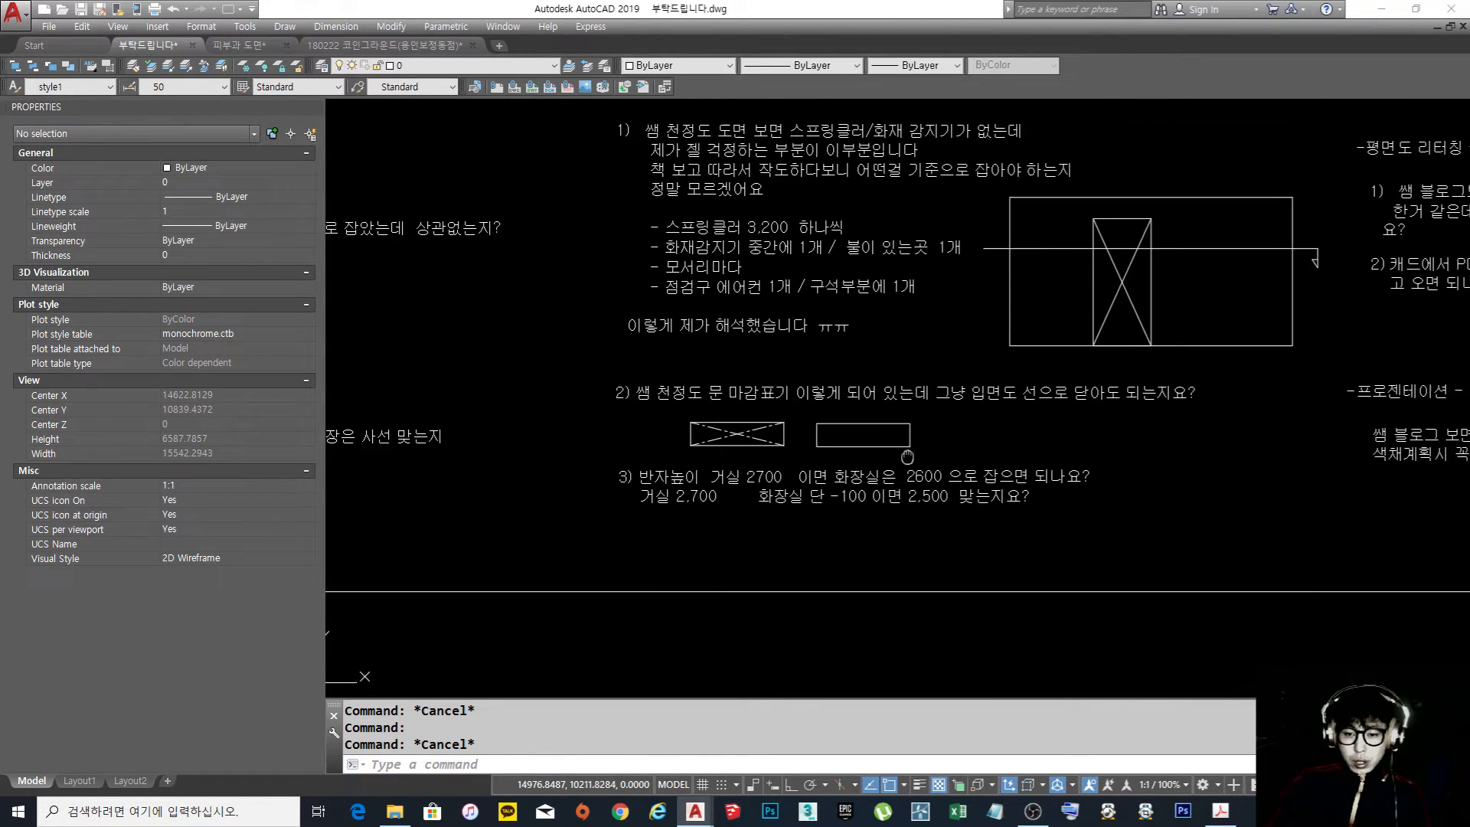
scroll(854, 544, "up", 2)
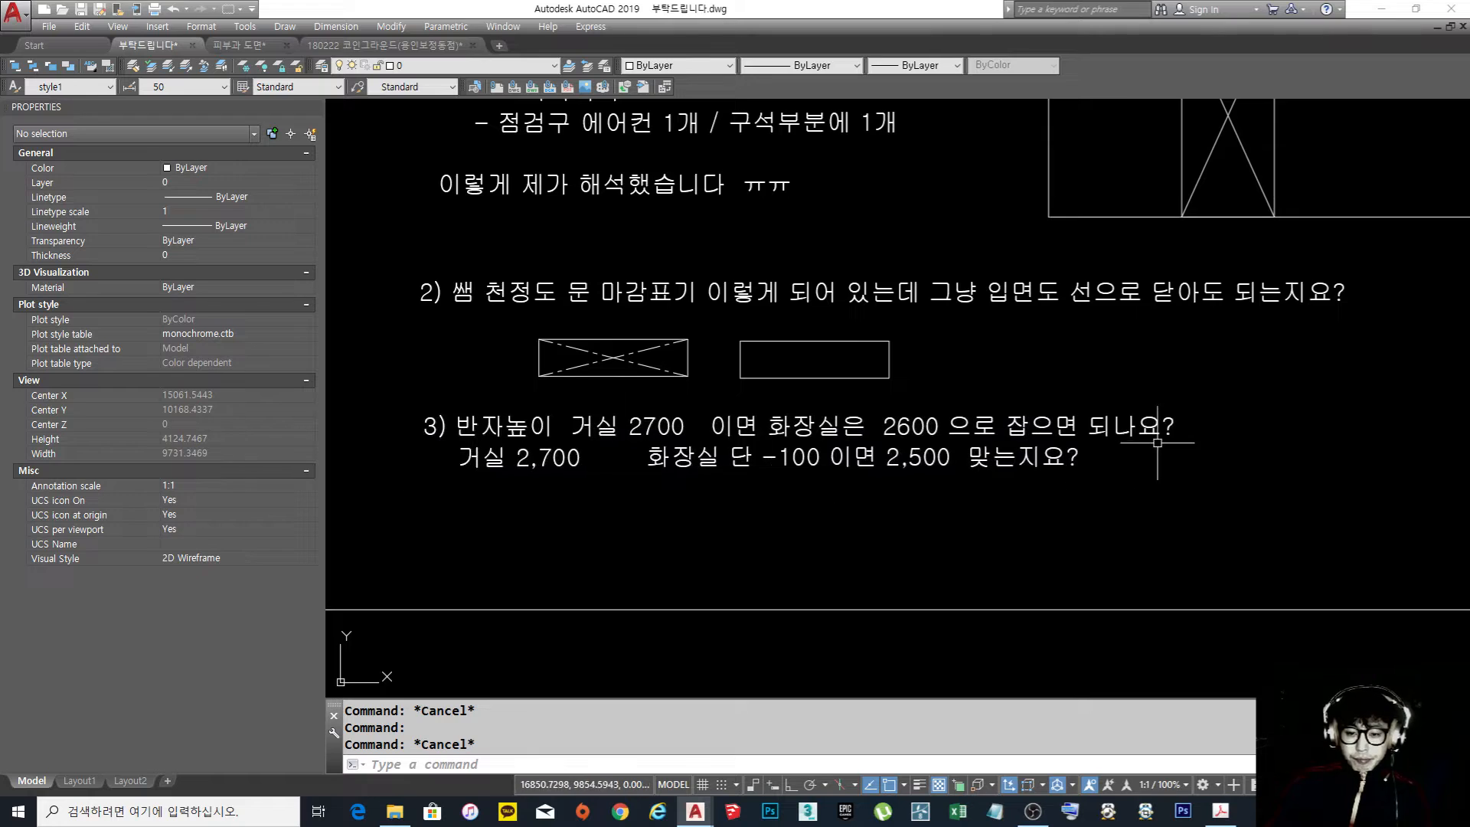
scroll(842, 437, "down", 5)
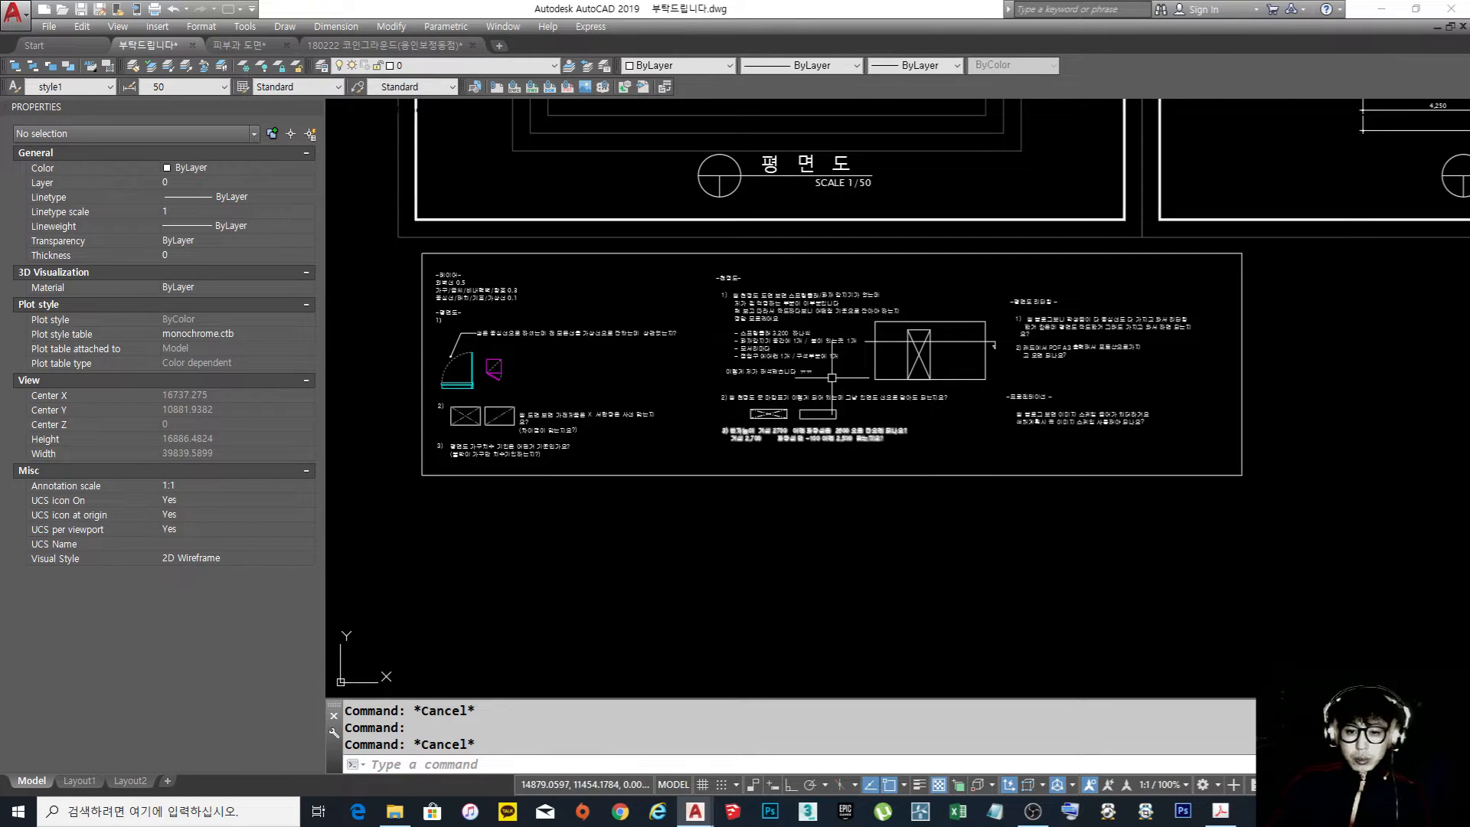
middle_click_drag(848, 367, 828, 457)
scroll(962, 373, "down", 2)
mouse_move(958, 375)
middle_mouse_down()
mouse_move(893, 453)
mouse_move(825, 498)
middle_mouse_up()
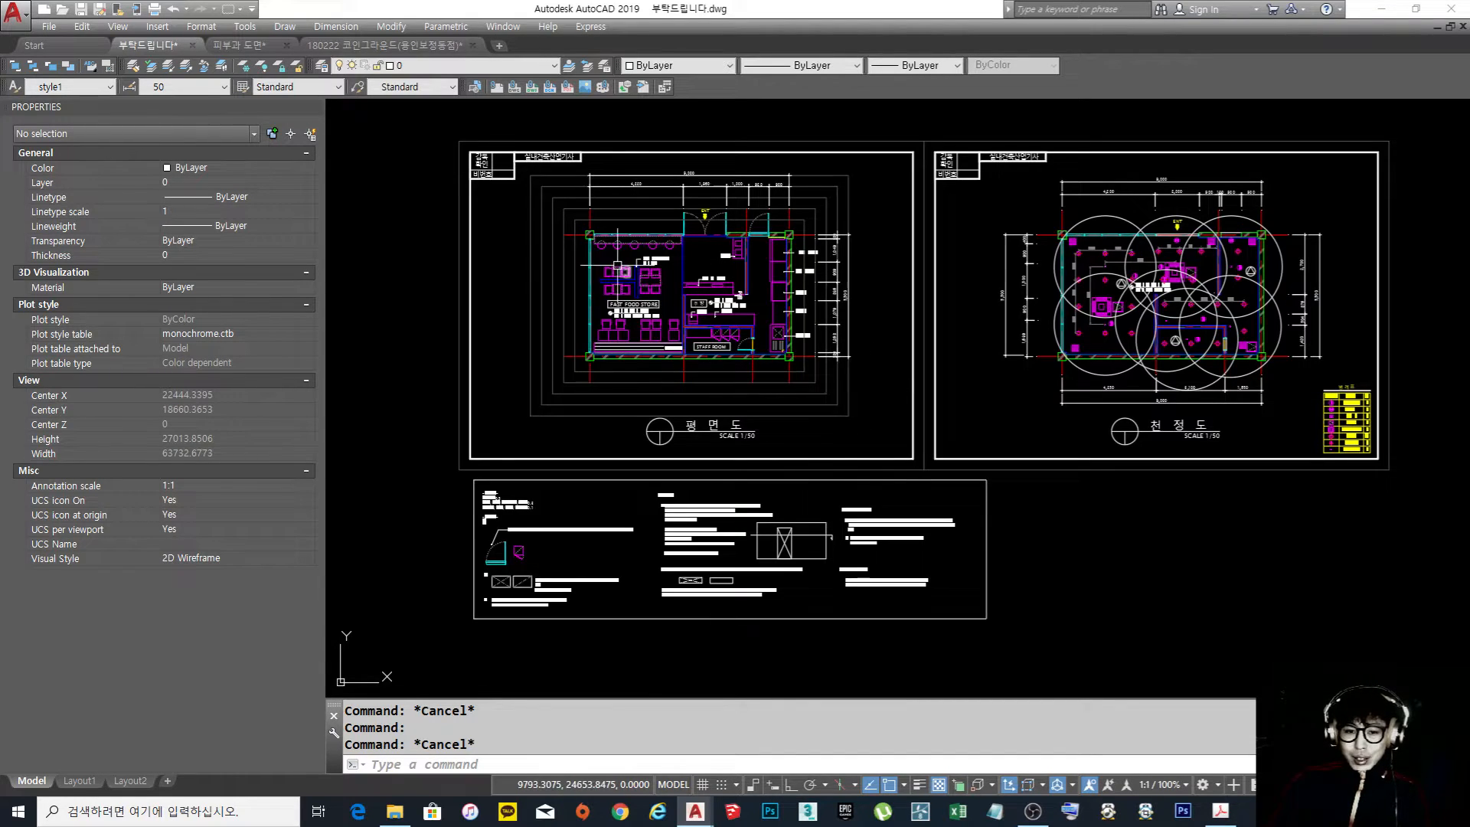
scroll(617, 266, "up", 4)
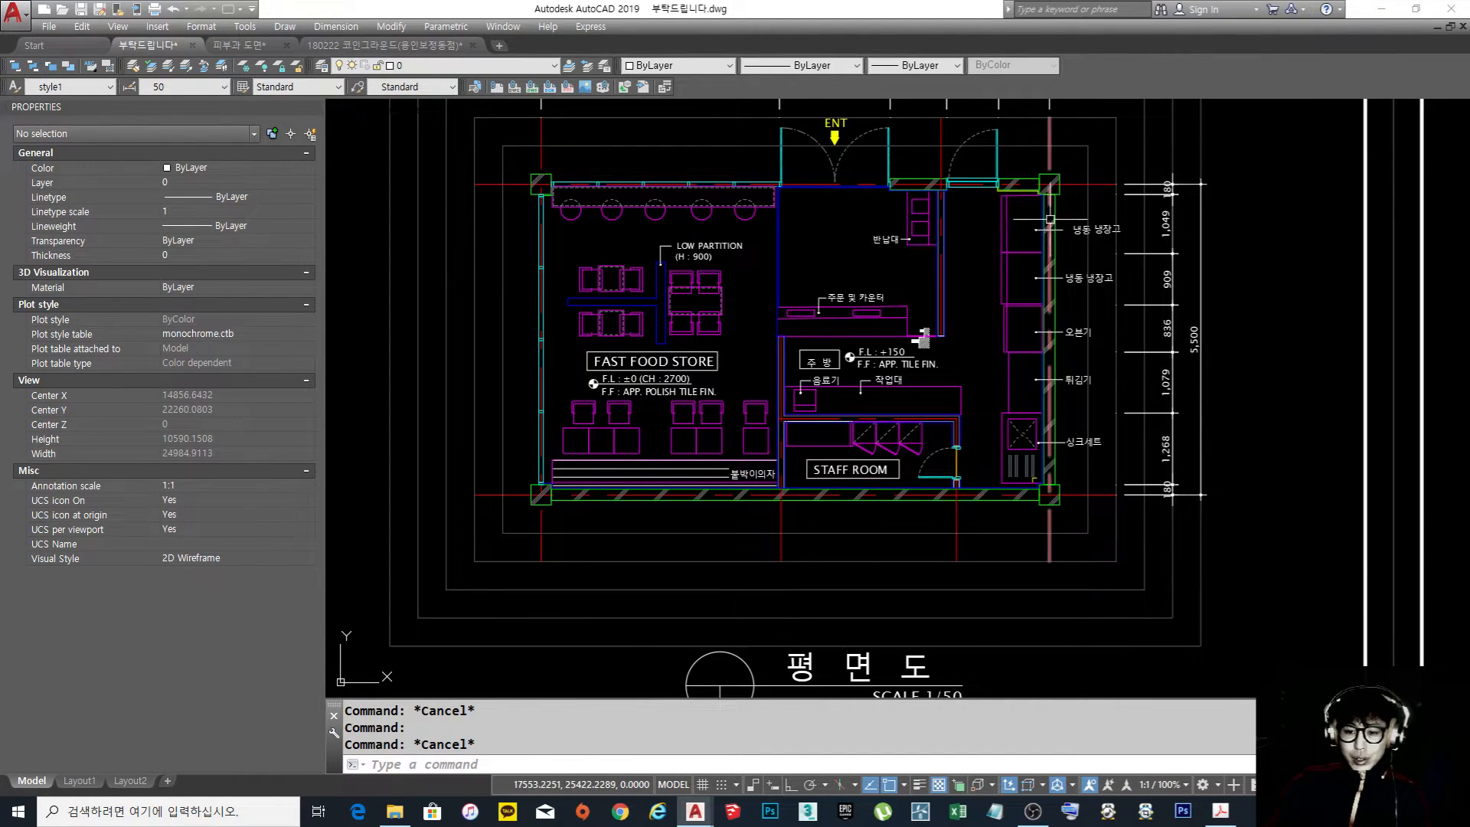
scroll(1088, 458, "down", 5)
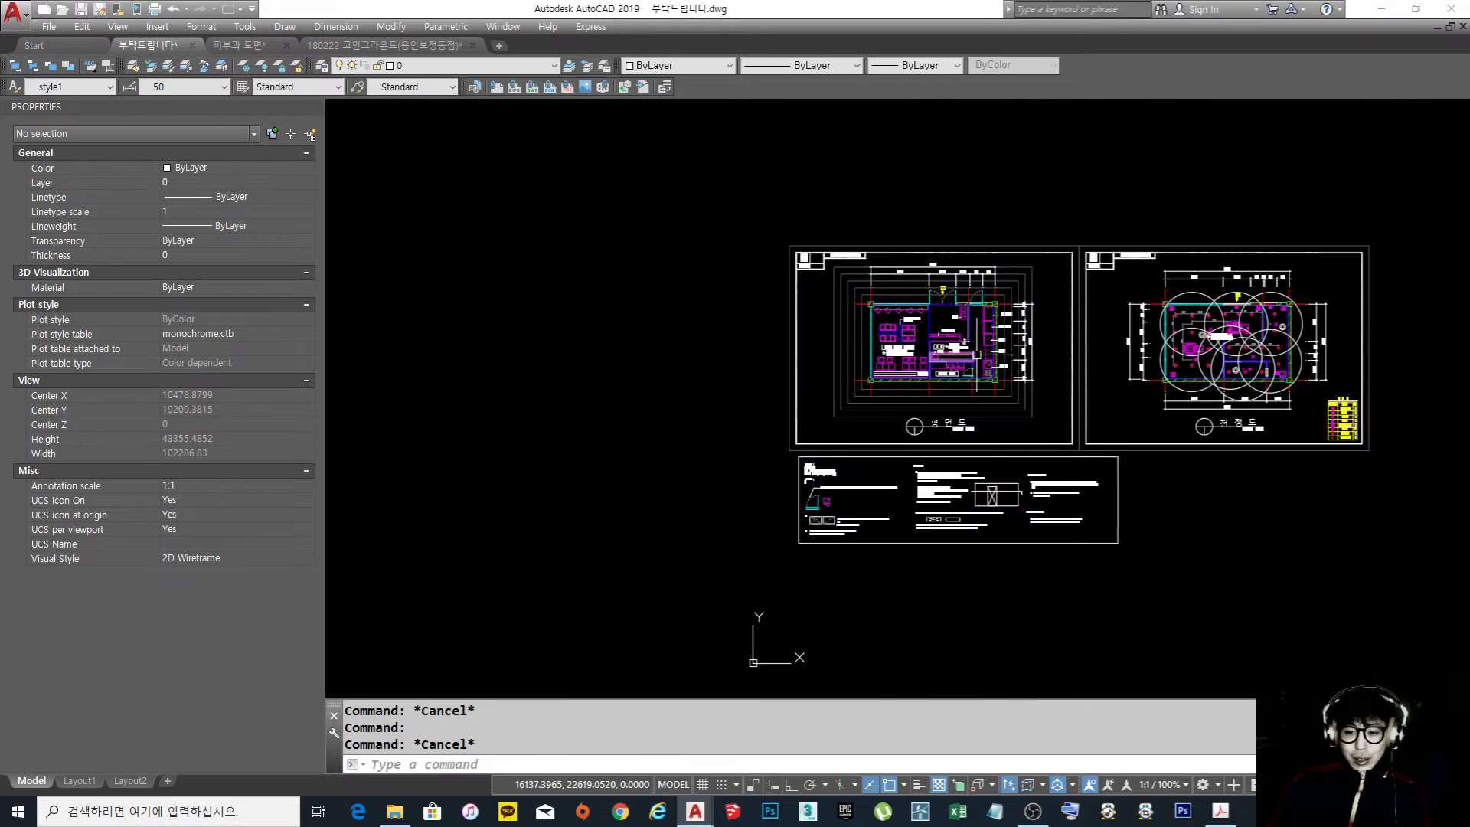
scroll(944, 547, "up", 7)
mouse_move(944, 547)
middle_mouse_down()
mouse_move(911, 296)
mouse_move(893, 354)
mouse_move(881, 303)
middle_mouse_up()
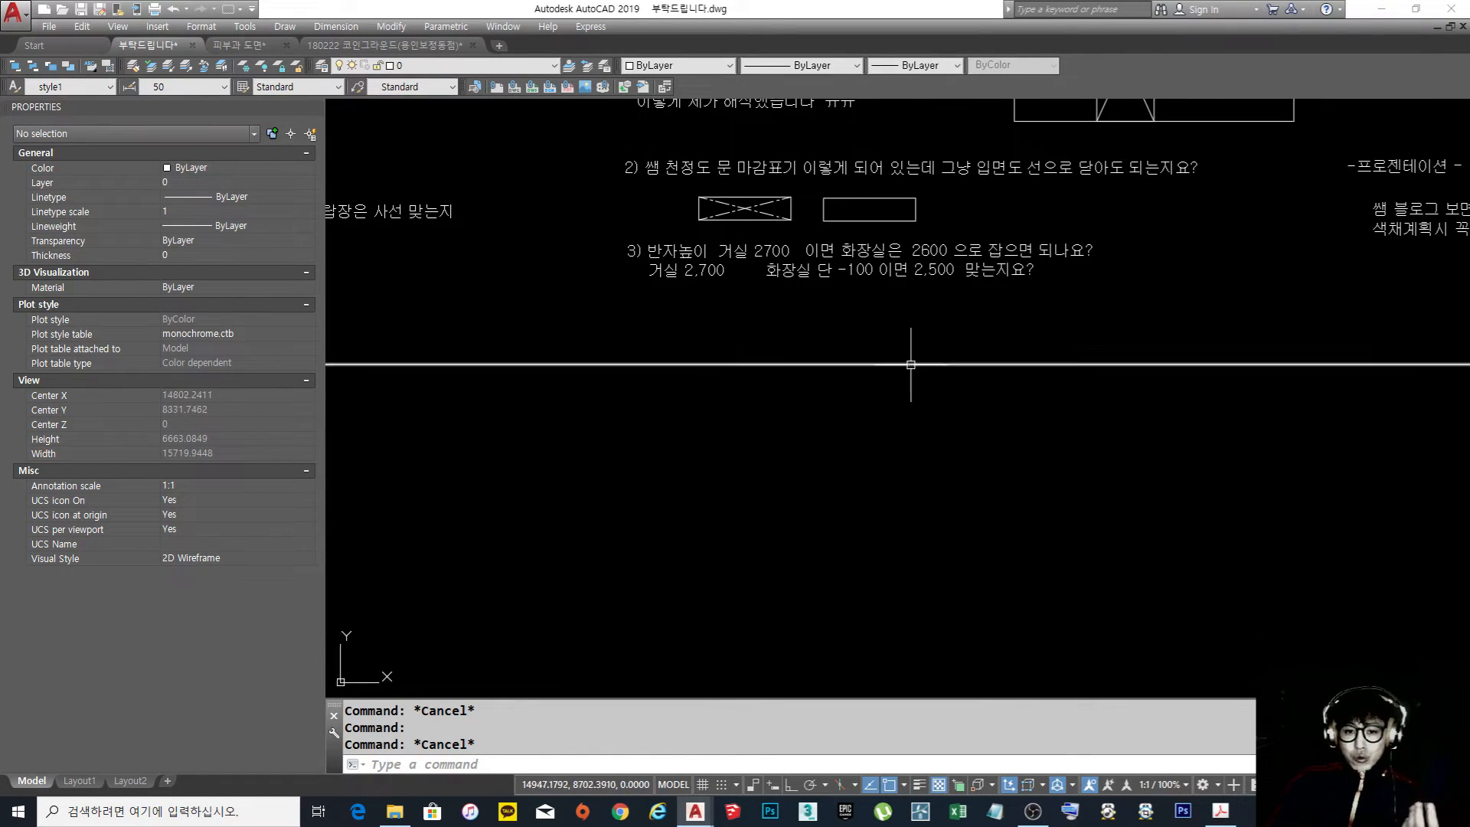
middle_click_drag(953, 376, 888, 421)
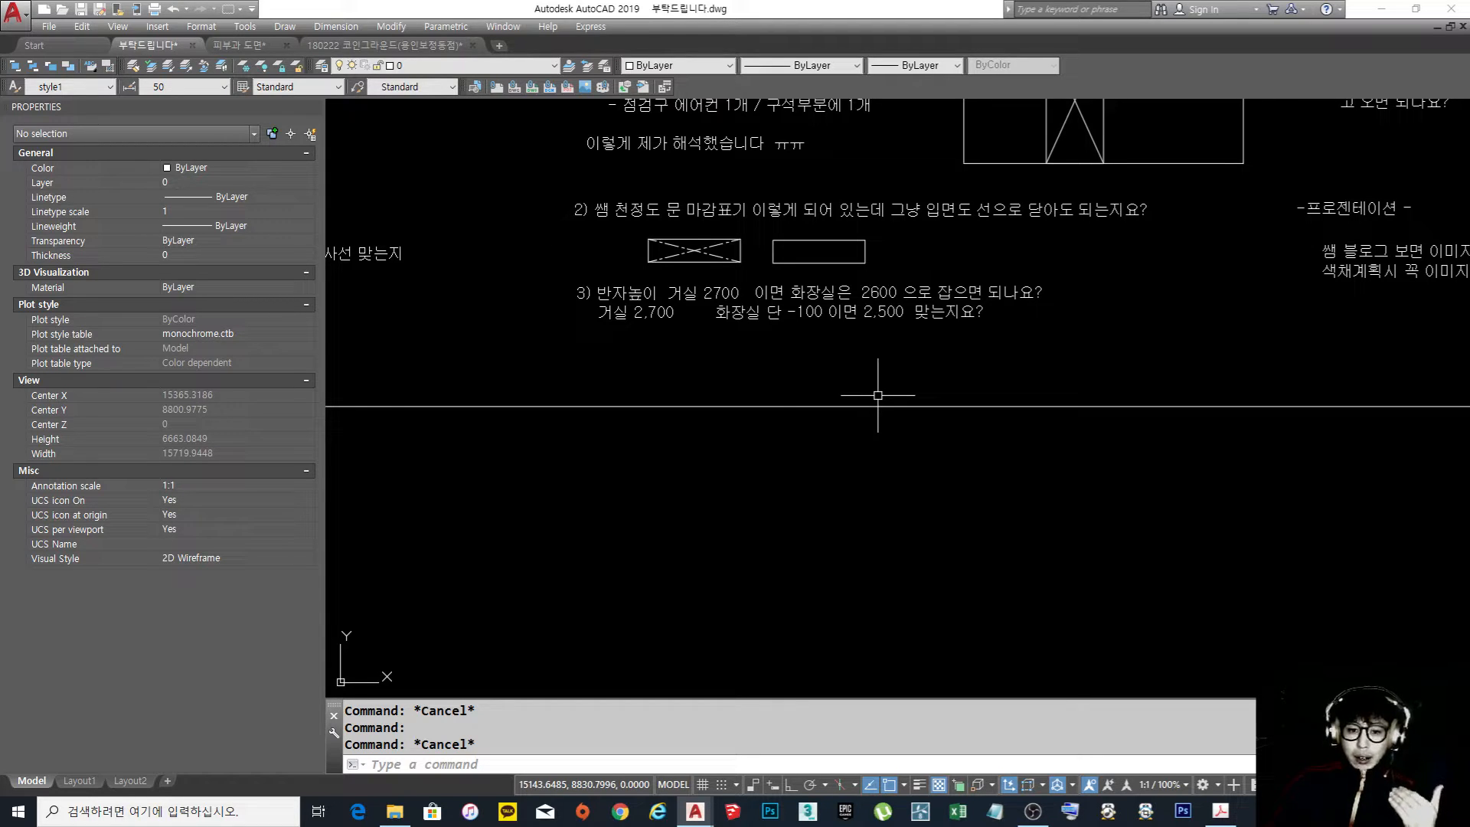
Draw a long horizontal ceiling line in the empty area below the frame of the written questions
middle_click_drag(877, 395, 823, 202)
type("l")
key("Return")
left_click(479, 310)
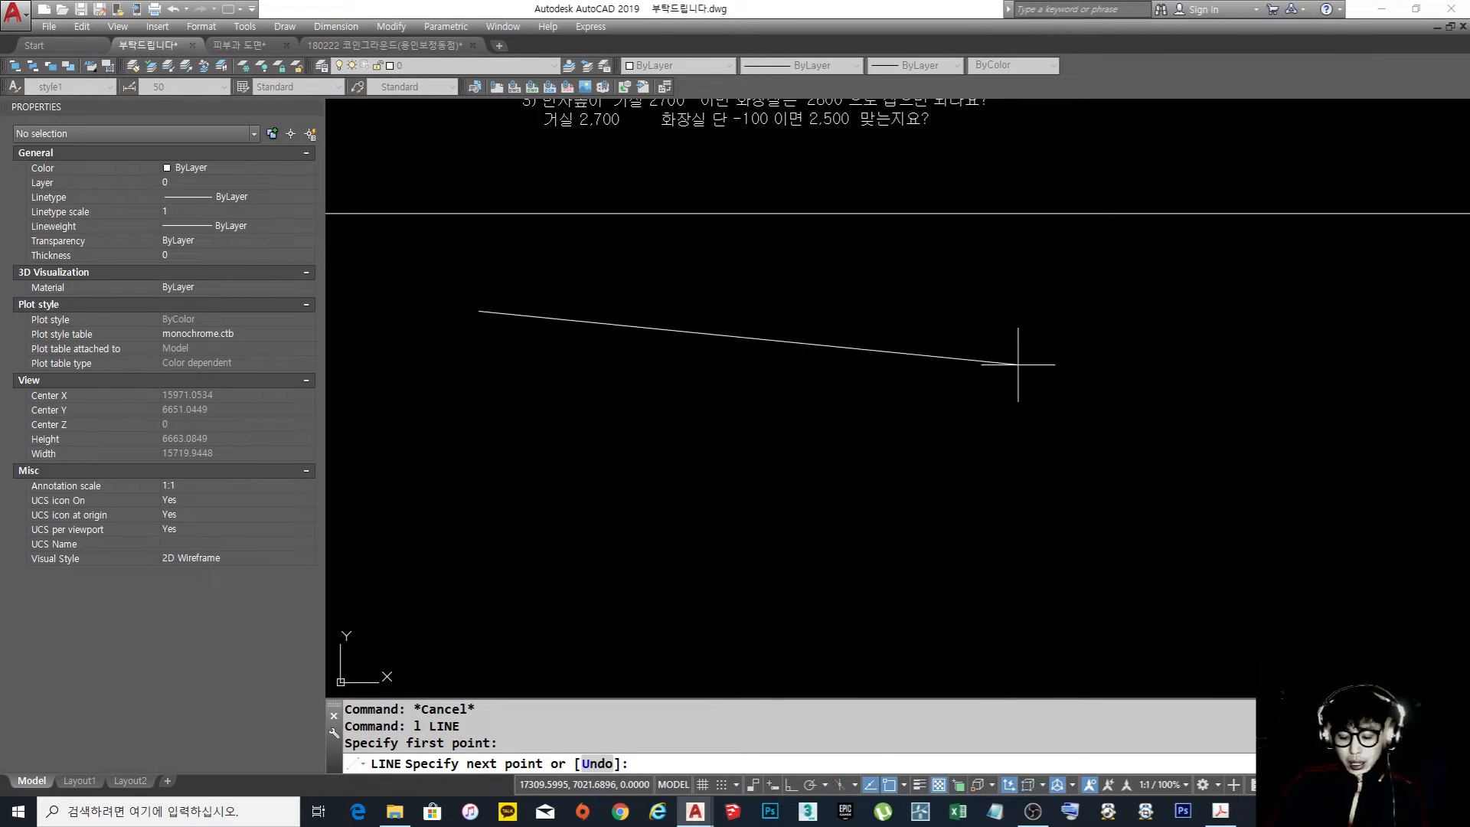
key("F8")
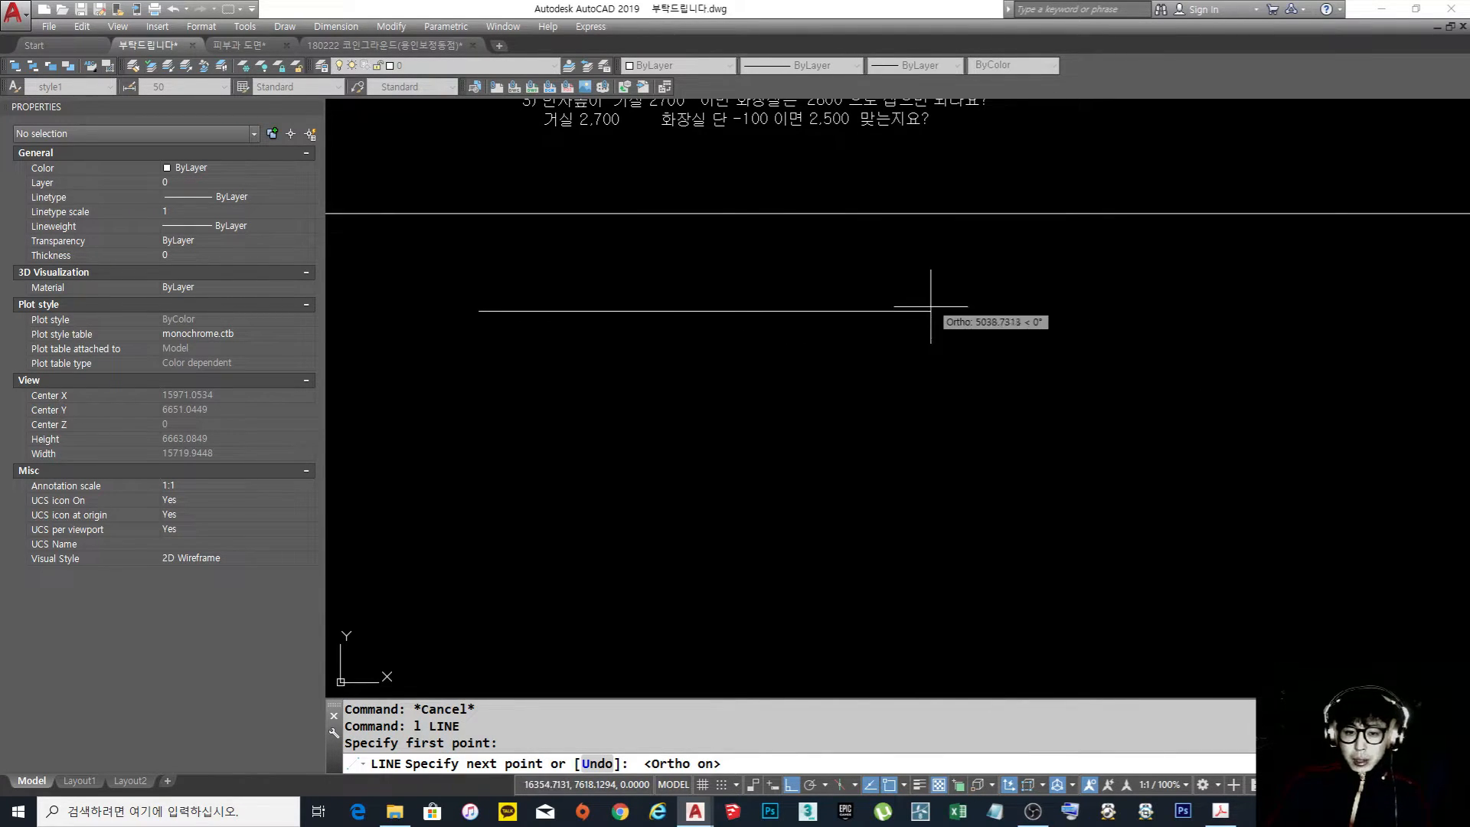
left_click(1084, 310)
key("Return")
middle_click_drag(836, 402, 853, 312)
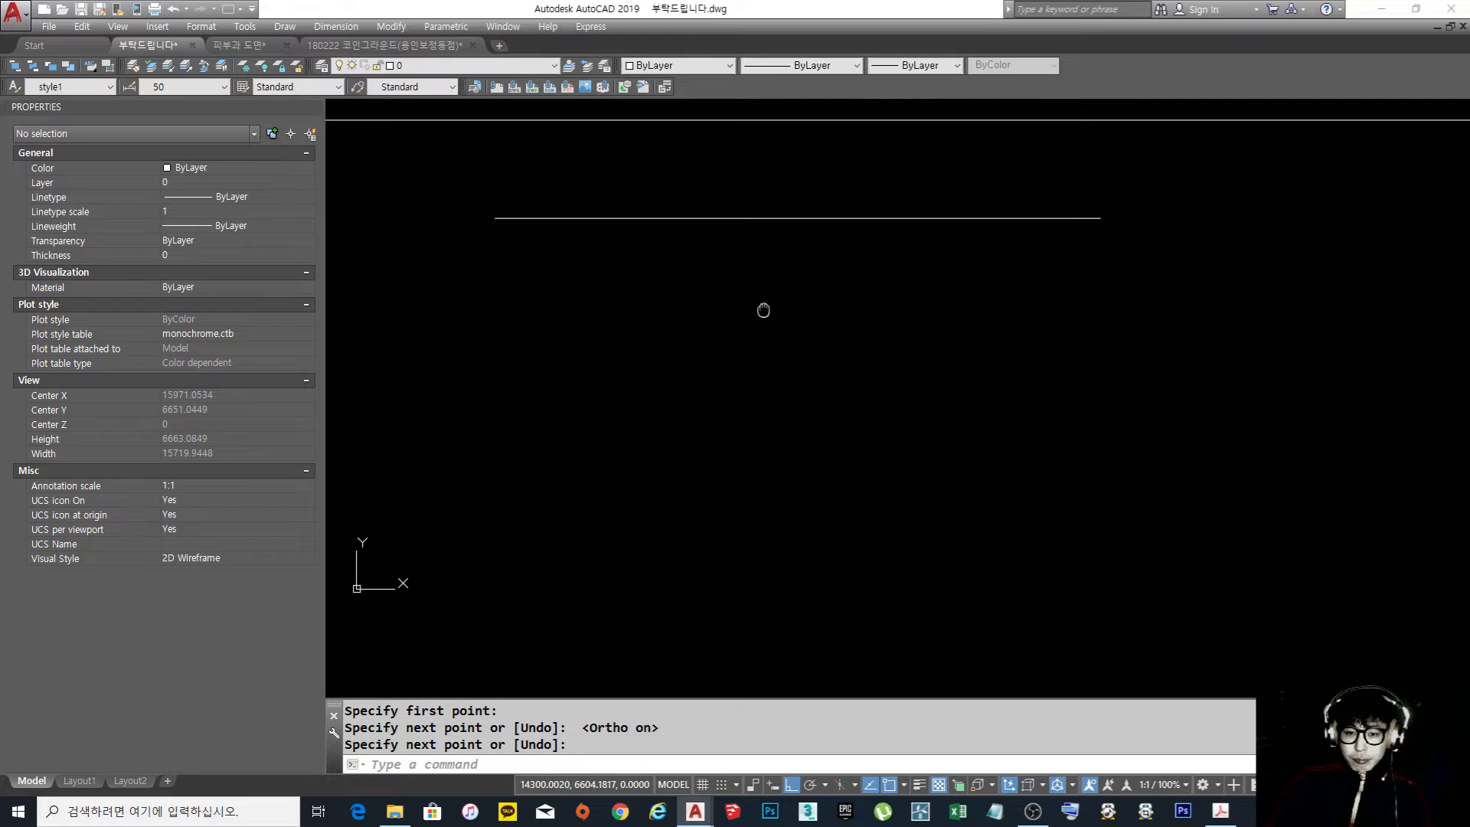
Draw two closely spaced vertical lines crossing the middle of the ceiling line and running down as a wall section
key("Return")
left_click(788, 203)
left_click(788, 534)
key("Return")
key("Return")
left_click(801, 205)
left_click(835, 527)
Draw a long horizontal floor line across the lower part of the two wall lines
key("Return")
Trim the parts of both wall lines that extend below the floor line
key("Return")
left_click(525, 463)
left_click(1217, 464)
key("Return")
type("tr")
left_click(860, 374)
key("space")
key("Escape")
key("Escape")
type("tr")
left_click(866, 537)
left_click(814, 447)
Trim the parts of both wall lines that extend above the ceiling line
key("Return")
left_click(860, 531)
left_click(689, 486)
key("Return")
key("Return")
left_click(886, 230)
left_click(803, 197)
scroll(809, 199, "up", 4)
key("Return")
left_click(826, 235)
left_click(726, 225)
key("space")
Draw a short horizontal line across both wall lines a little below the ceiling to mark the door head
type("l")
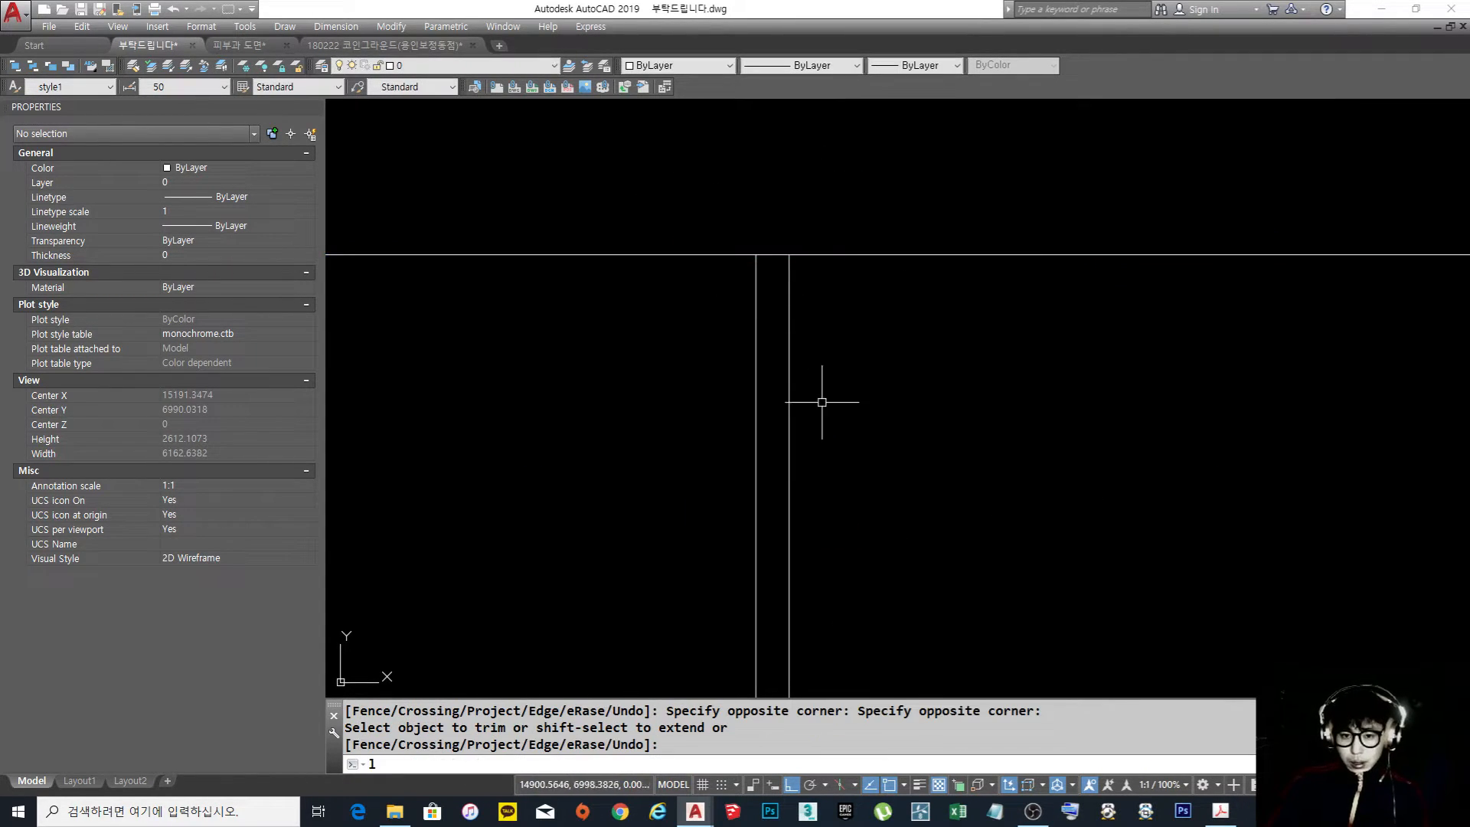
key("space")
left_click(711, 366)
left_click(888, 368)
key("space")
Trim the door head line's ends on both sides so that it spans only between the wall lines
type("tr")
left_click(859, 411)
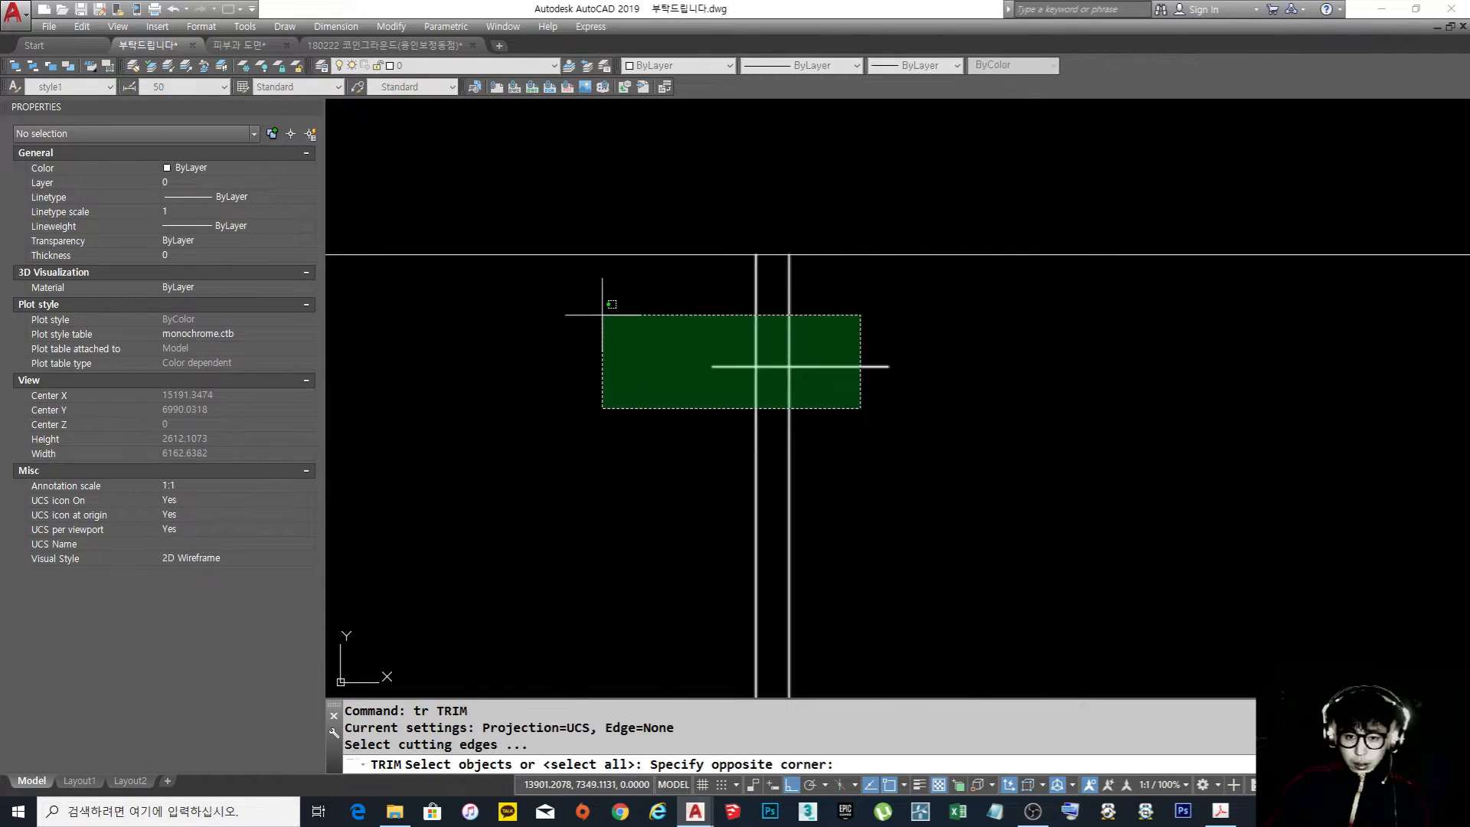
left_click(600, 315)
key("space")
left_click(879, 412)
left_click(833, 332)
left_click(728, 386)
left_click(722, 343)
key("space")
Draw two crossing diagonals between the wall lines from the door head to the floor line to mark the door opening
scroll(880, 360, "down", 3)
middle_click_drag(880, 359, 863, 346)
type("l")
key("space")
left_click(811, 542)
left_click(826, 344)
key("space")
key("space")
left_click(813, 348)
left_click(826, 545)
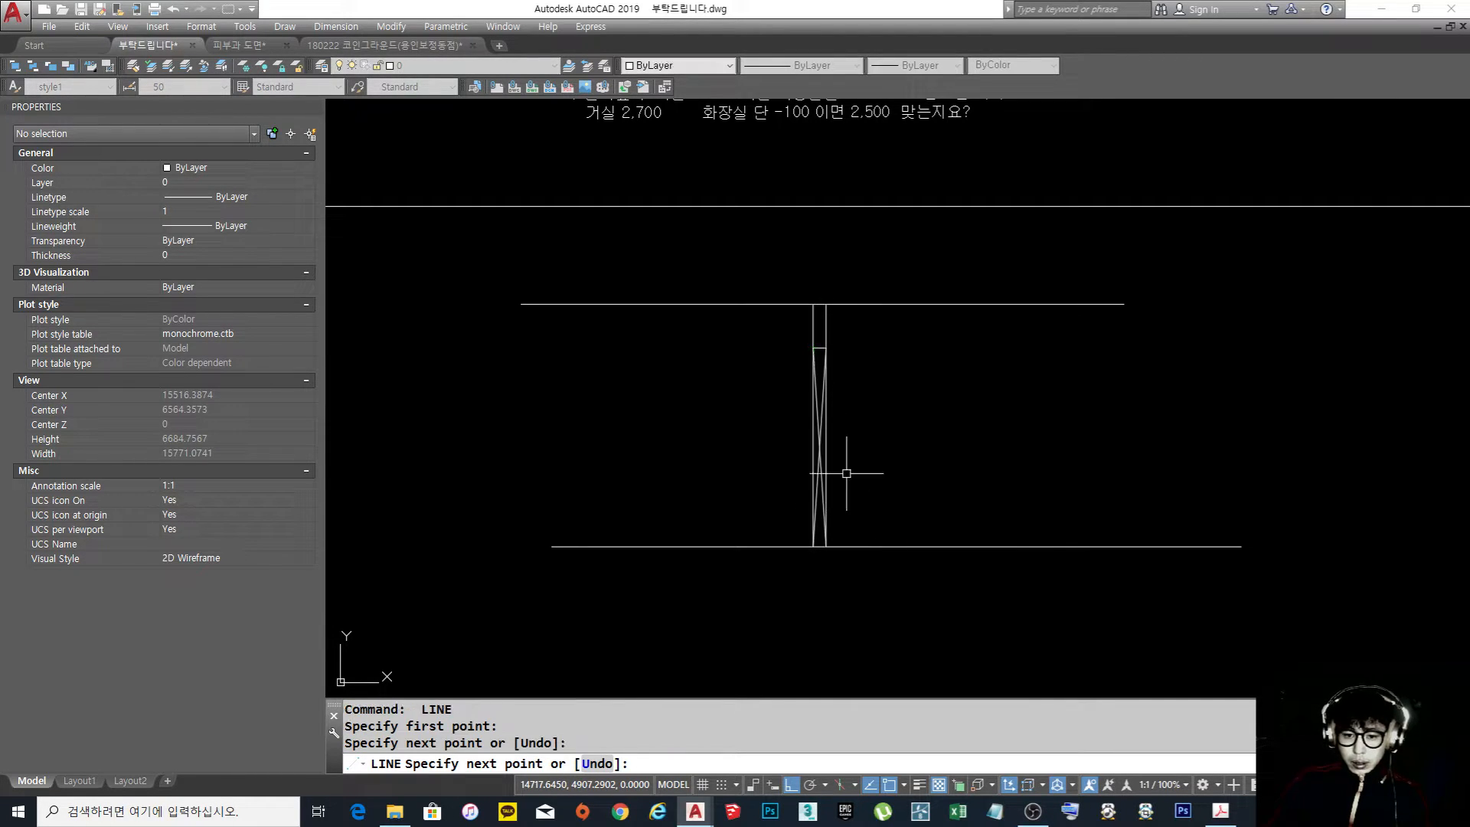
key("Escape")
Copy the note "- 스프링클러 3,200 하나씩" from question 1 to the open space on the right side of the door section
middle_click_drag(888, 439, 865, 455)
type("ci")
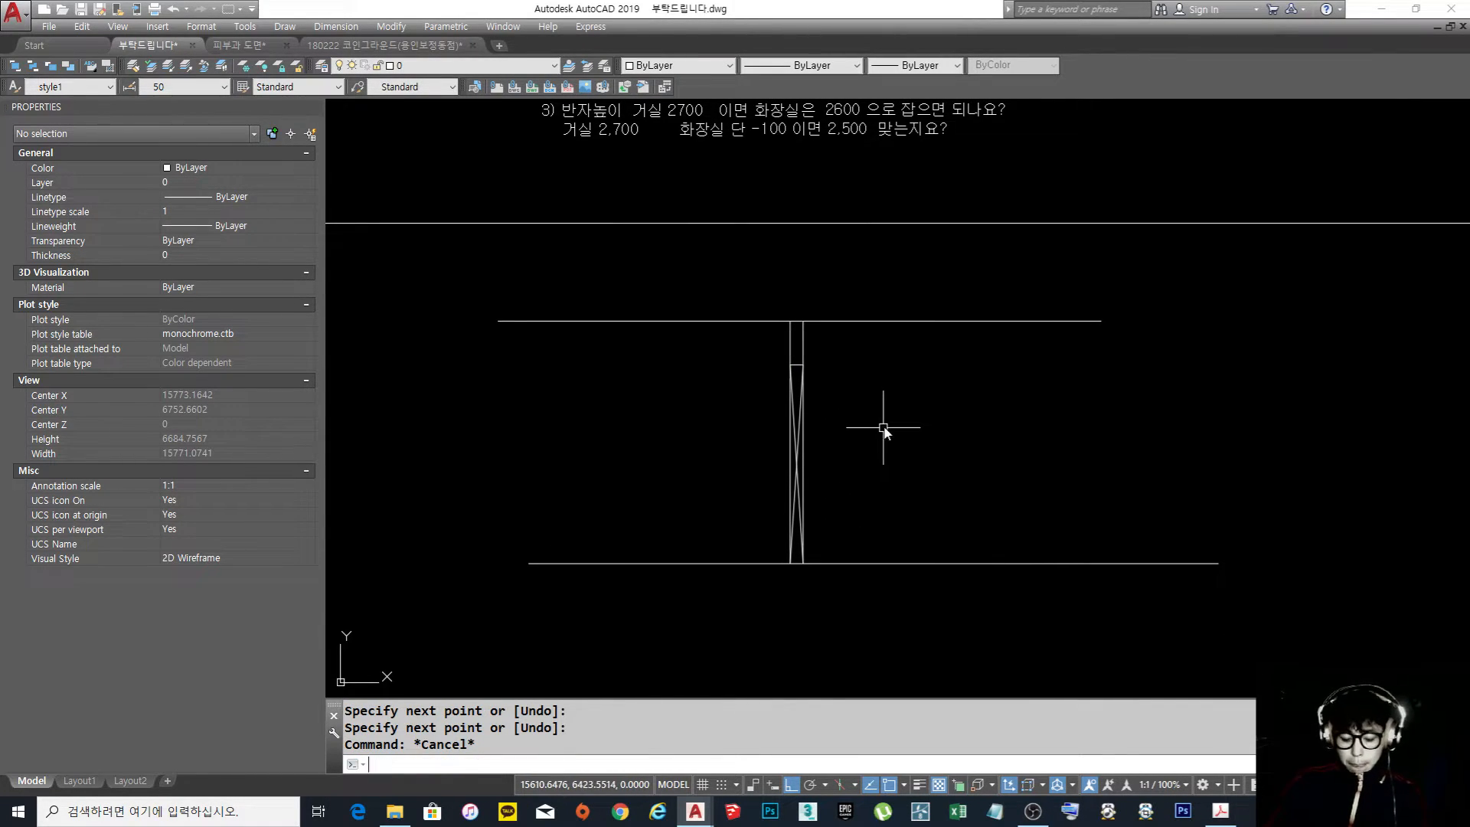
key("Escape")
type("co")
key("space")
scroll(883, 428, "down", 7)
scroll(883, 384, "up", 4)
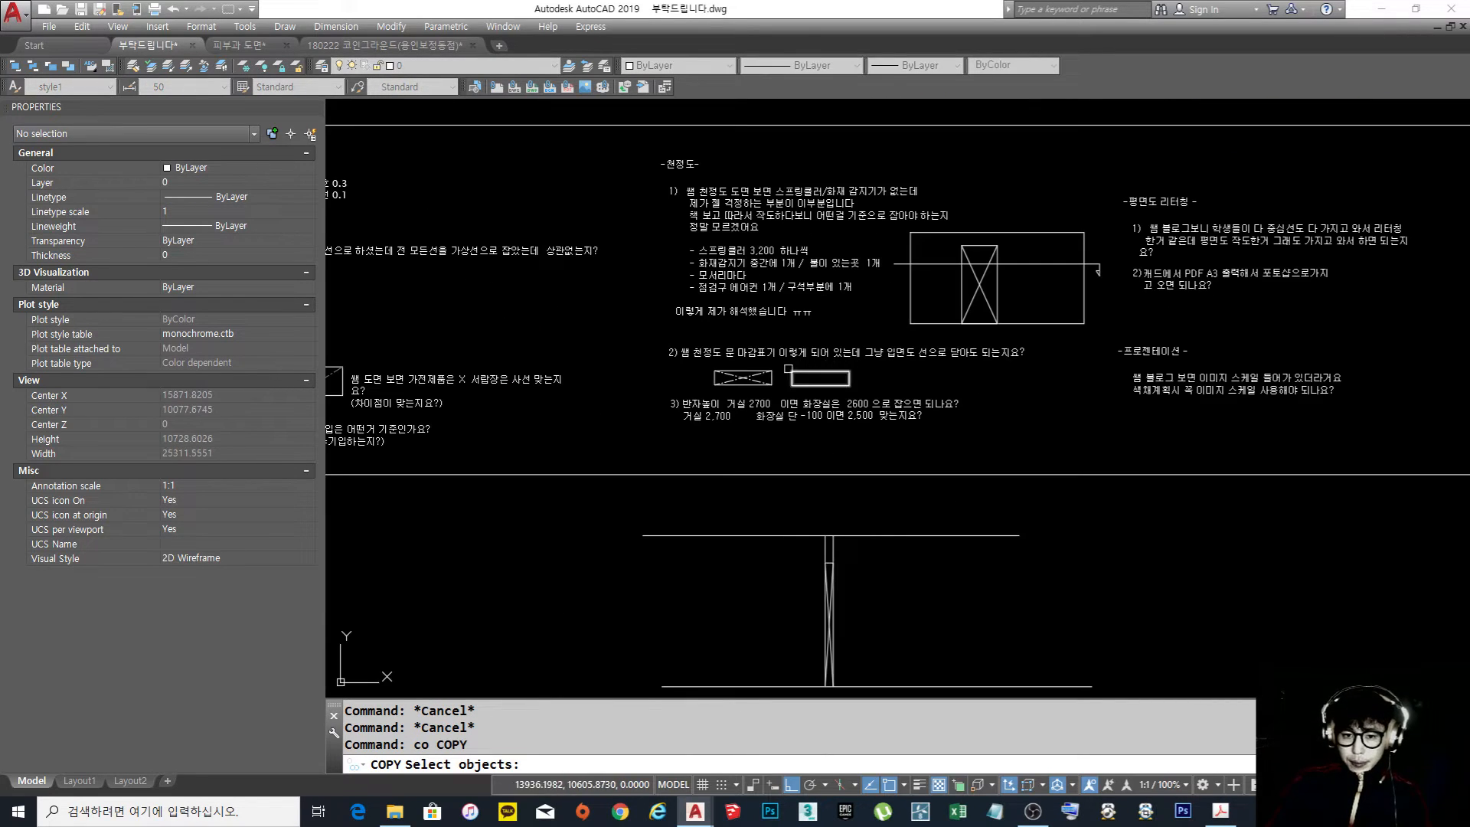
left_click(743, 251)
key("space")
left_click(748, 261)
middle_click_drag(846, 430, 850, 269)
key("F8")
scroll(912, 446, "up", 4)
left_click(985, 478)
key("space")
Change the text of the copied note beside the door section to 욕실
left_click(948, 477)
left_click(948, 476)
double_click(940, 476)
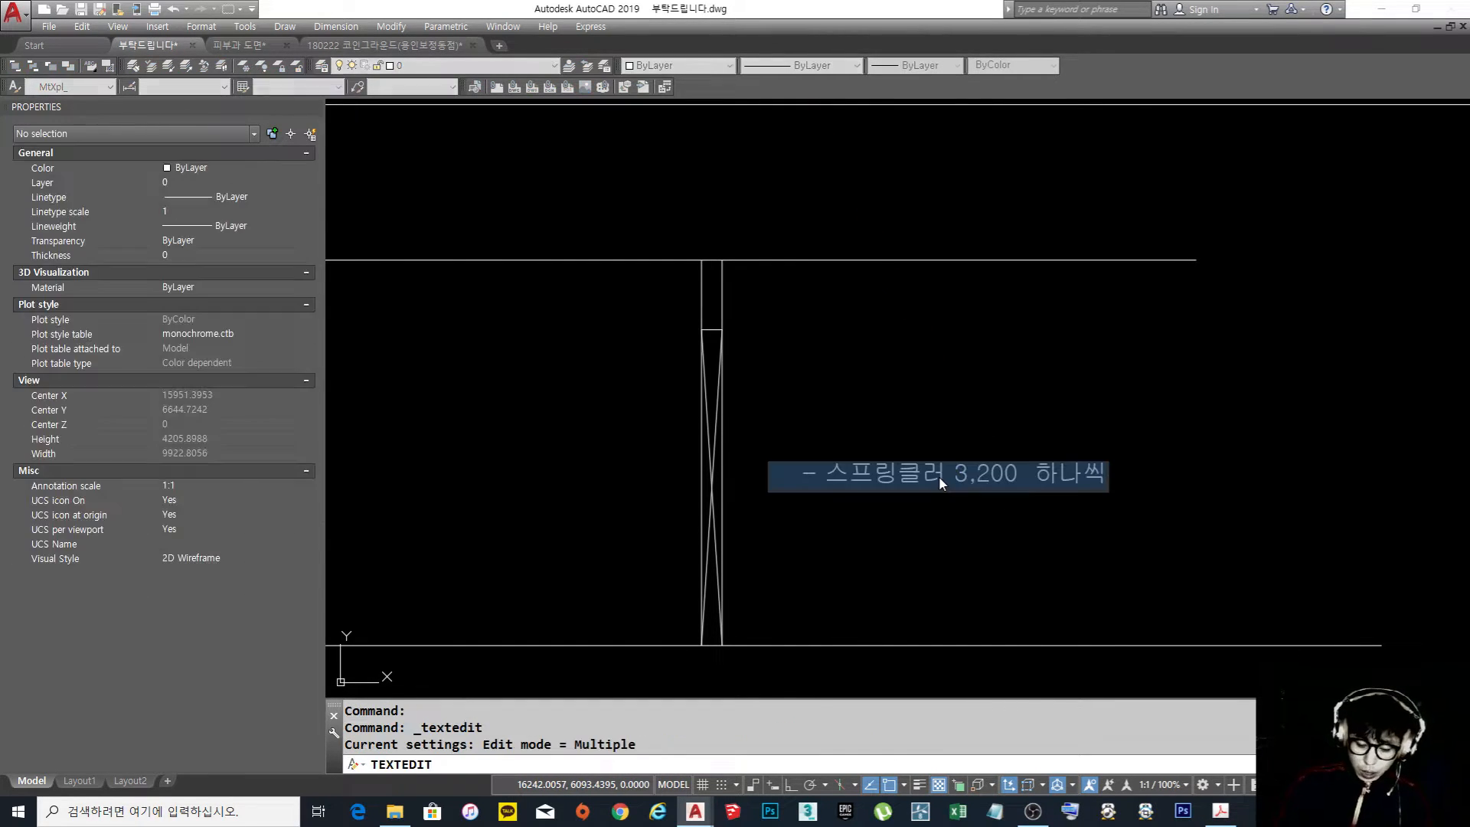
type("욕실")
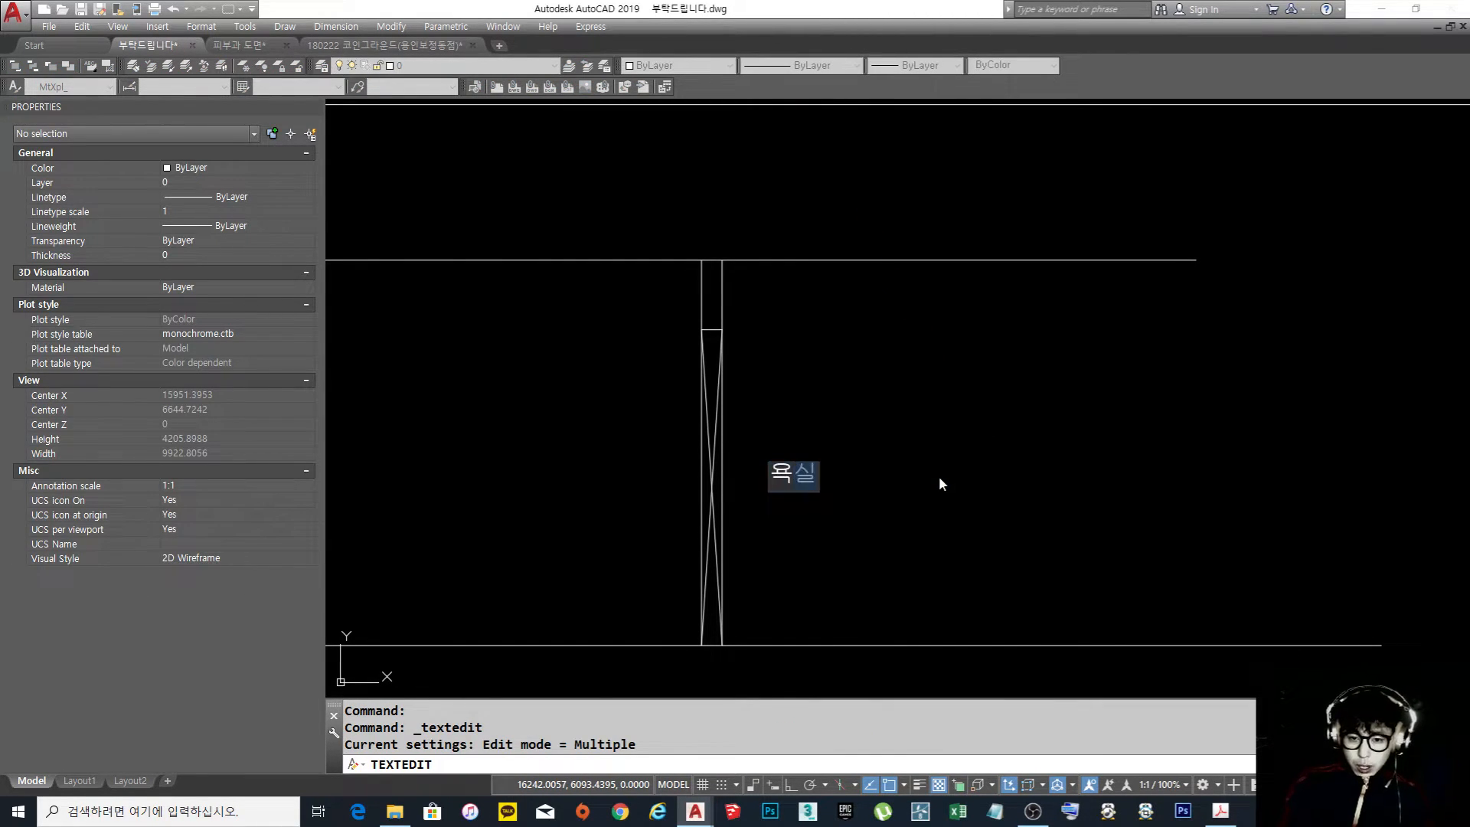
key("Return")
key("Escape")
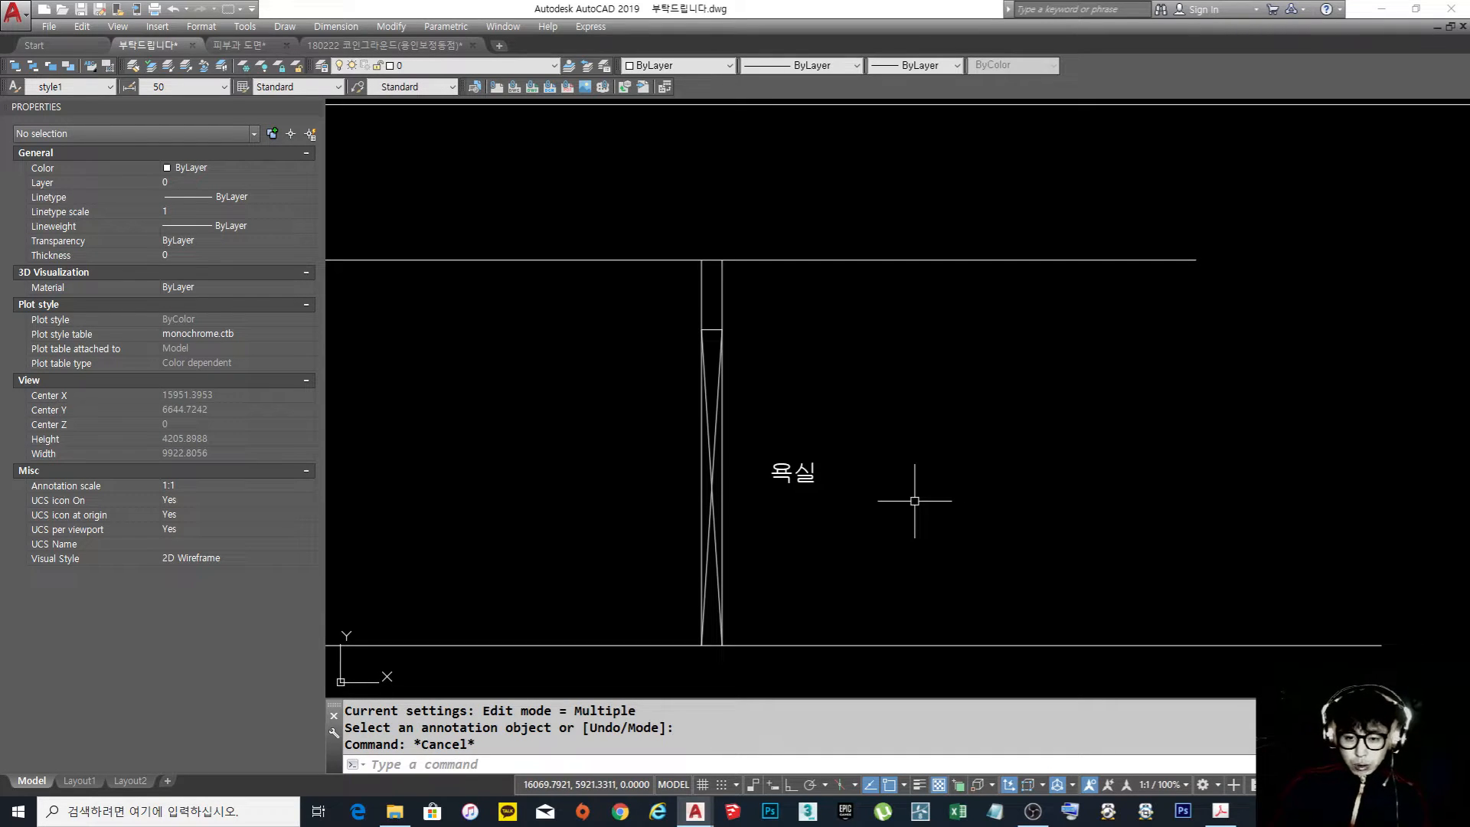
Copy the 욕실 label to the opposite side of the wall
key("Escape")
type("co")
key("Return")
left_click(808, 488)
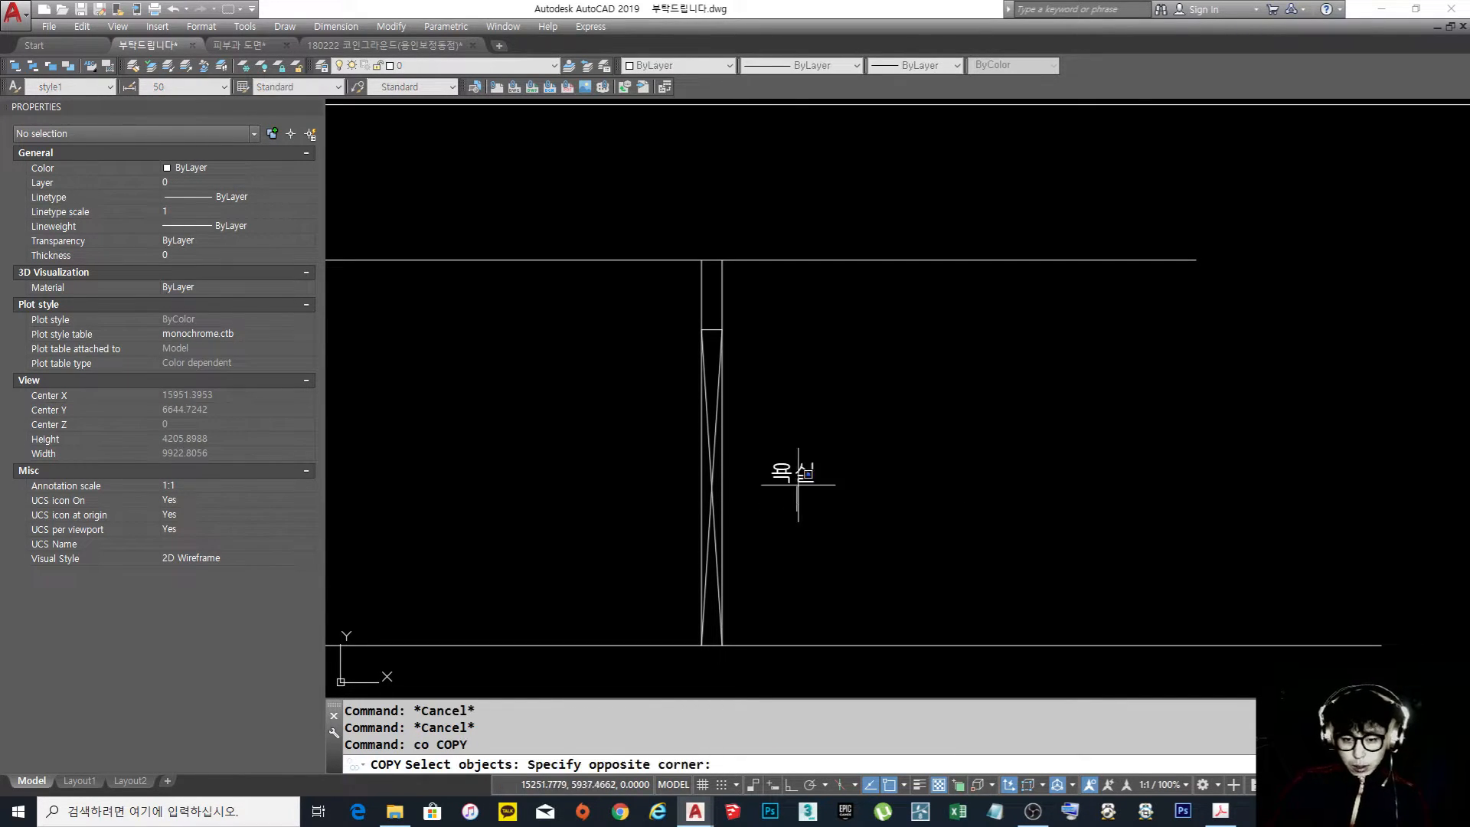
left_click(795, 475)
key("Return")
left_click(814, 474)
left_click(579, 469)
key("Escape")
Change the text of the label on the left side of the wall to 실내
double_click(579, 470)
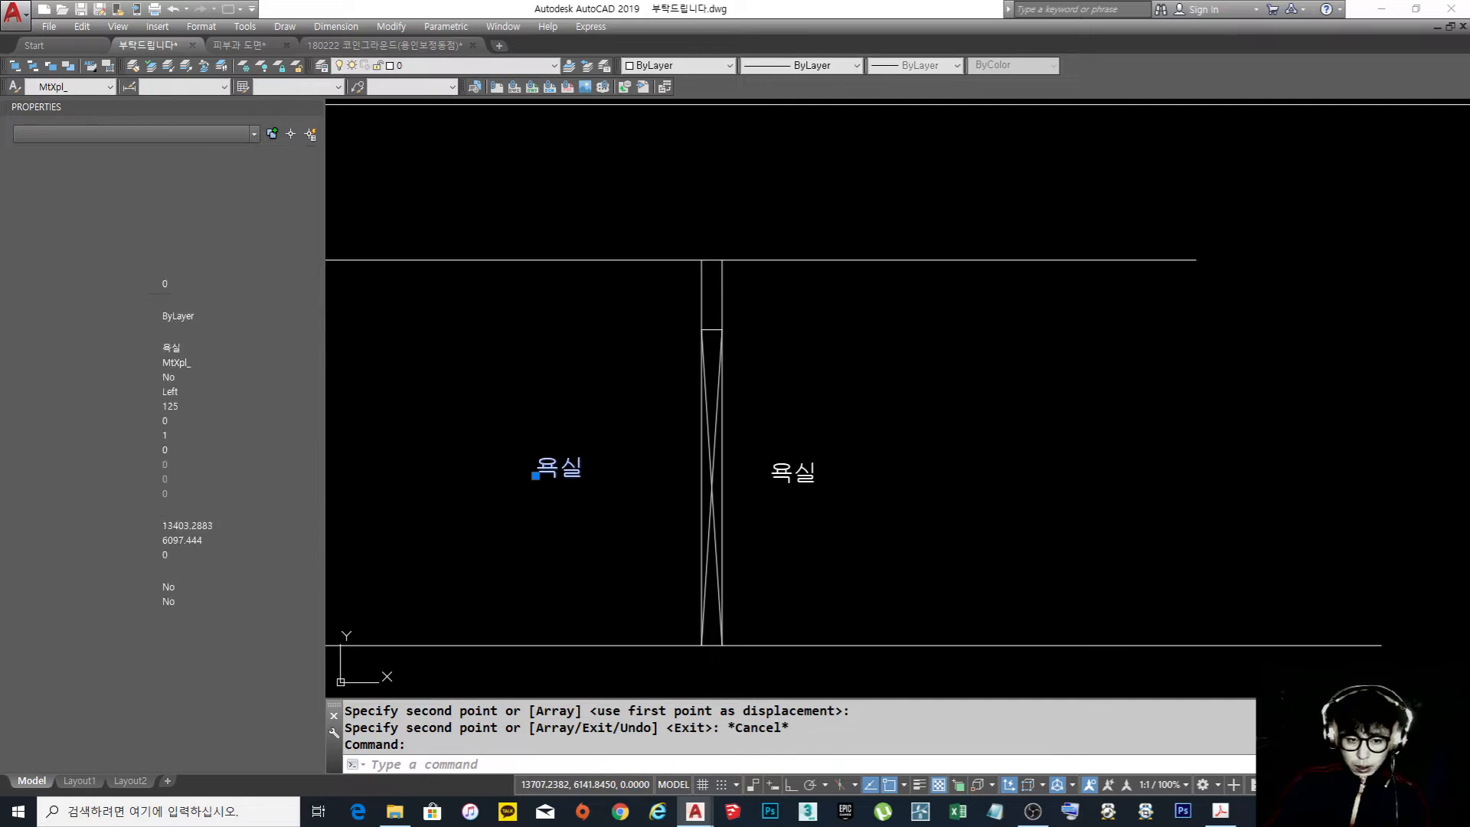
type("시")
type("내")
key("Return")
key("Escape")
mouse_move(719, 469)
middle_mouse_down()
mouse_move(945, 426)
mouse_move(817, 424)
middle_mouse_up()
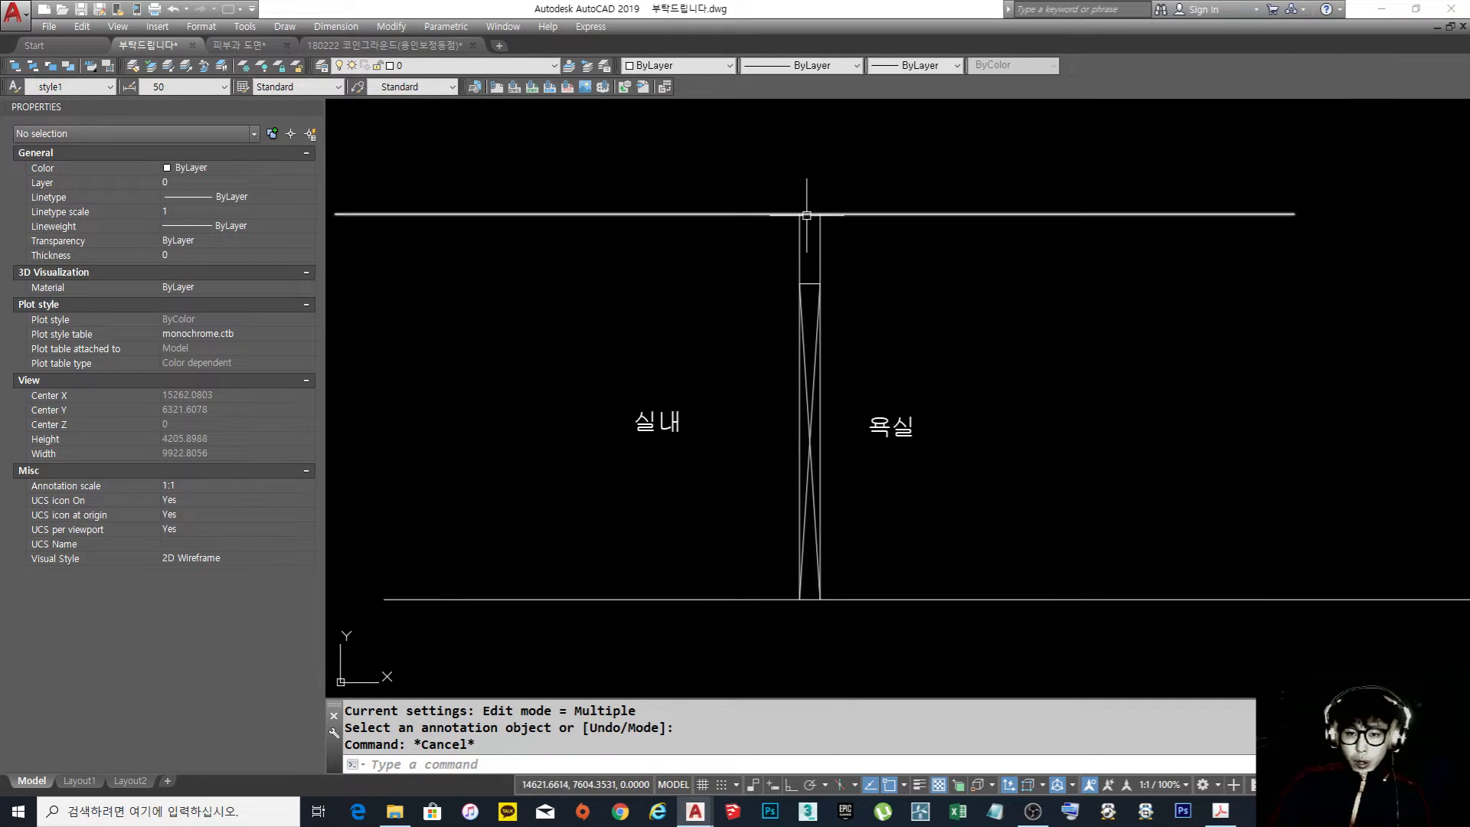
Examine the ceiling line and the floor line on the bathroom side of the section
key("Escape")
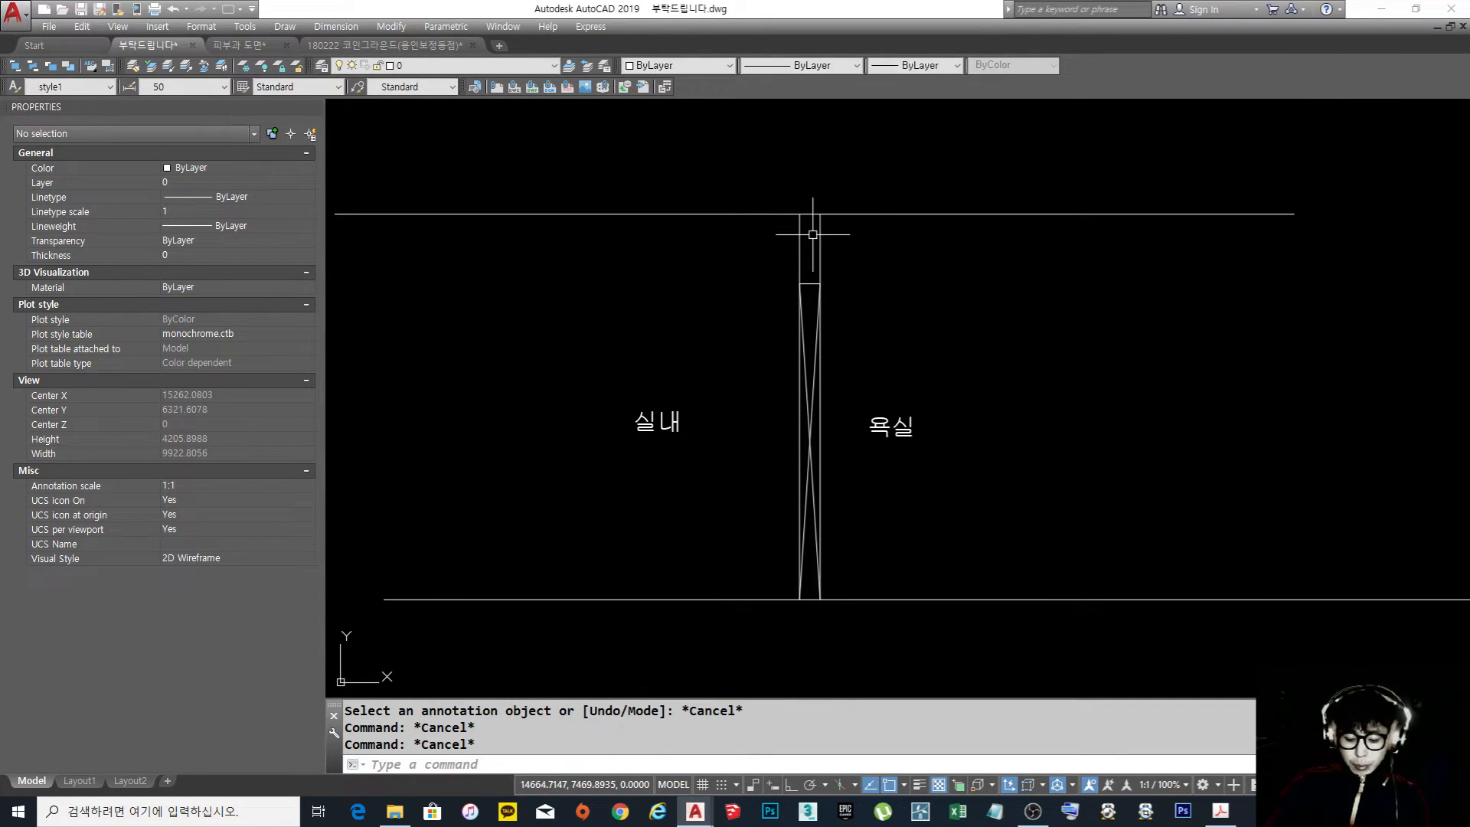
key("Return")
key("Escape")
left_click(1005, 253)
left_click(937, 168)
left_click(969, 228)
left_click(936, 163)
key("Escape")
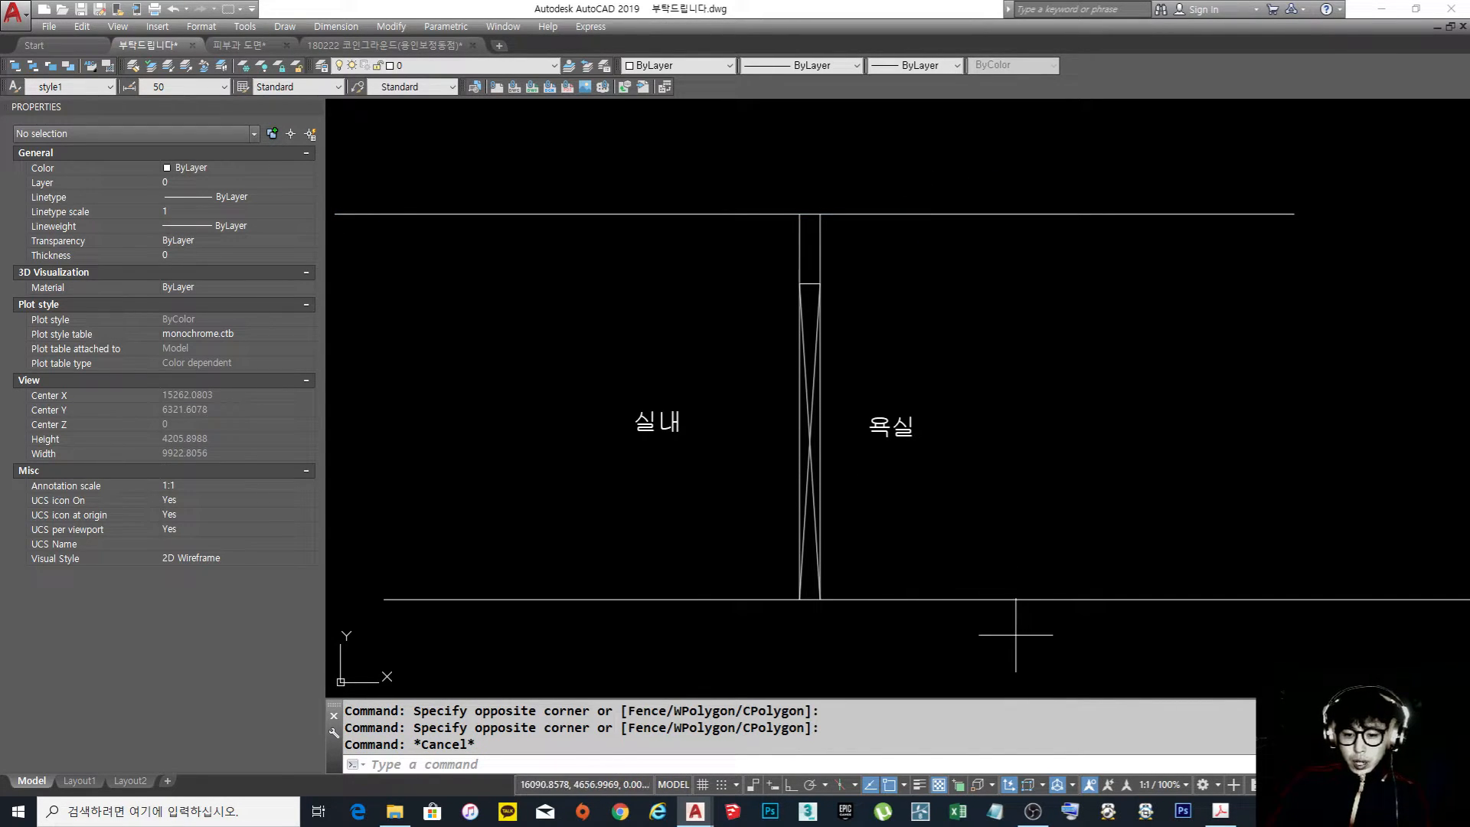
left_click(1016, 635)
left_click(951, 529)
key("Escape")
middle_click_drag(976, 556, 923, 485)
type("ㅣ")
key("space")
key("Escape")
key("Escape")
key("super")
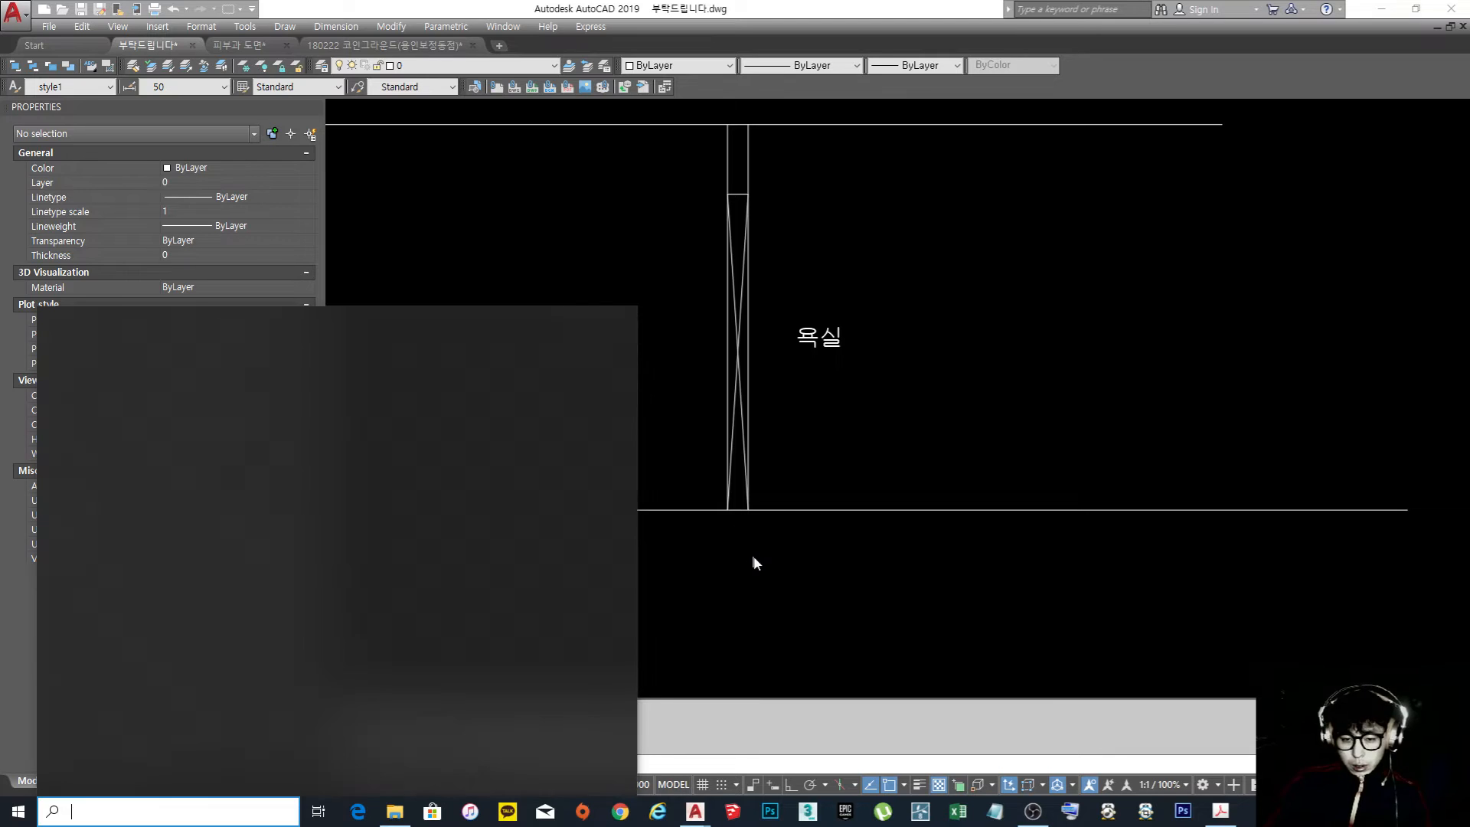
key("Escape")
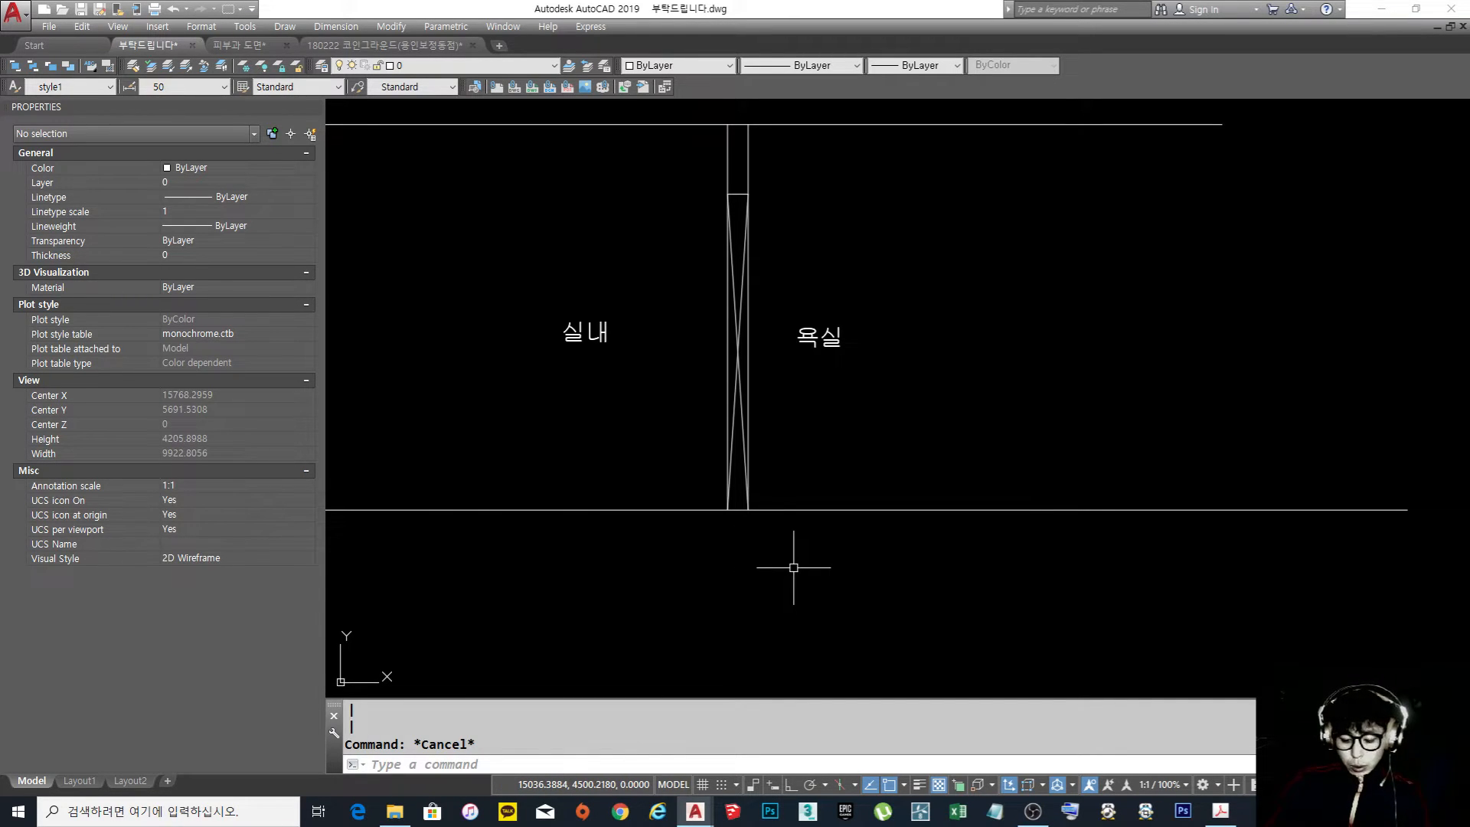
Draw a short vertical line down from the door's lower corner on the bathroom side as the floor step
type("l")
key("Return")
left_click(748, 508)
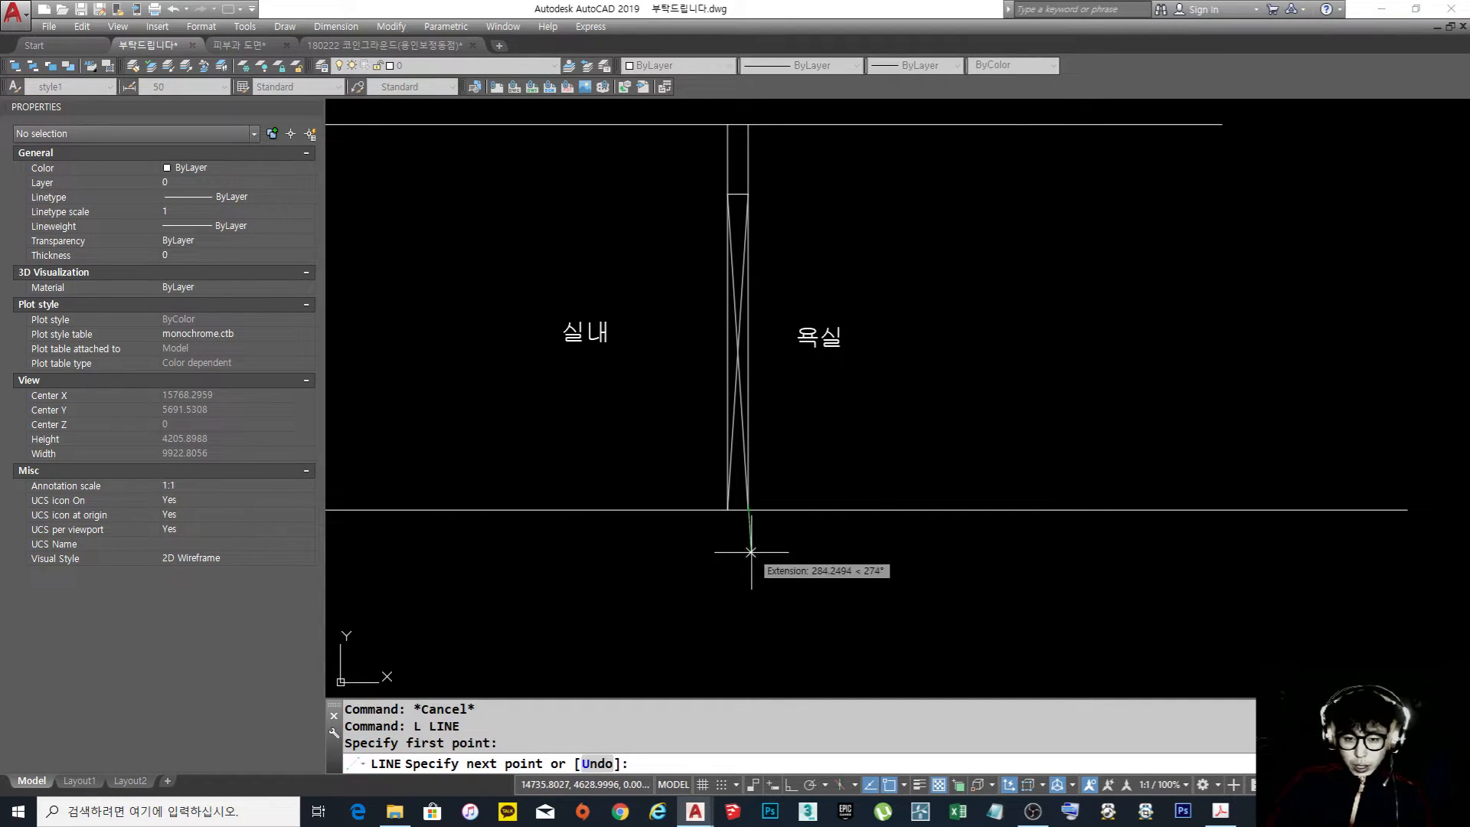
left_click(748, 537)
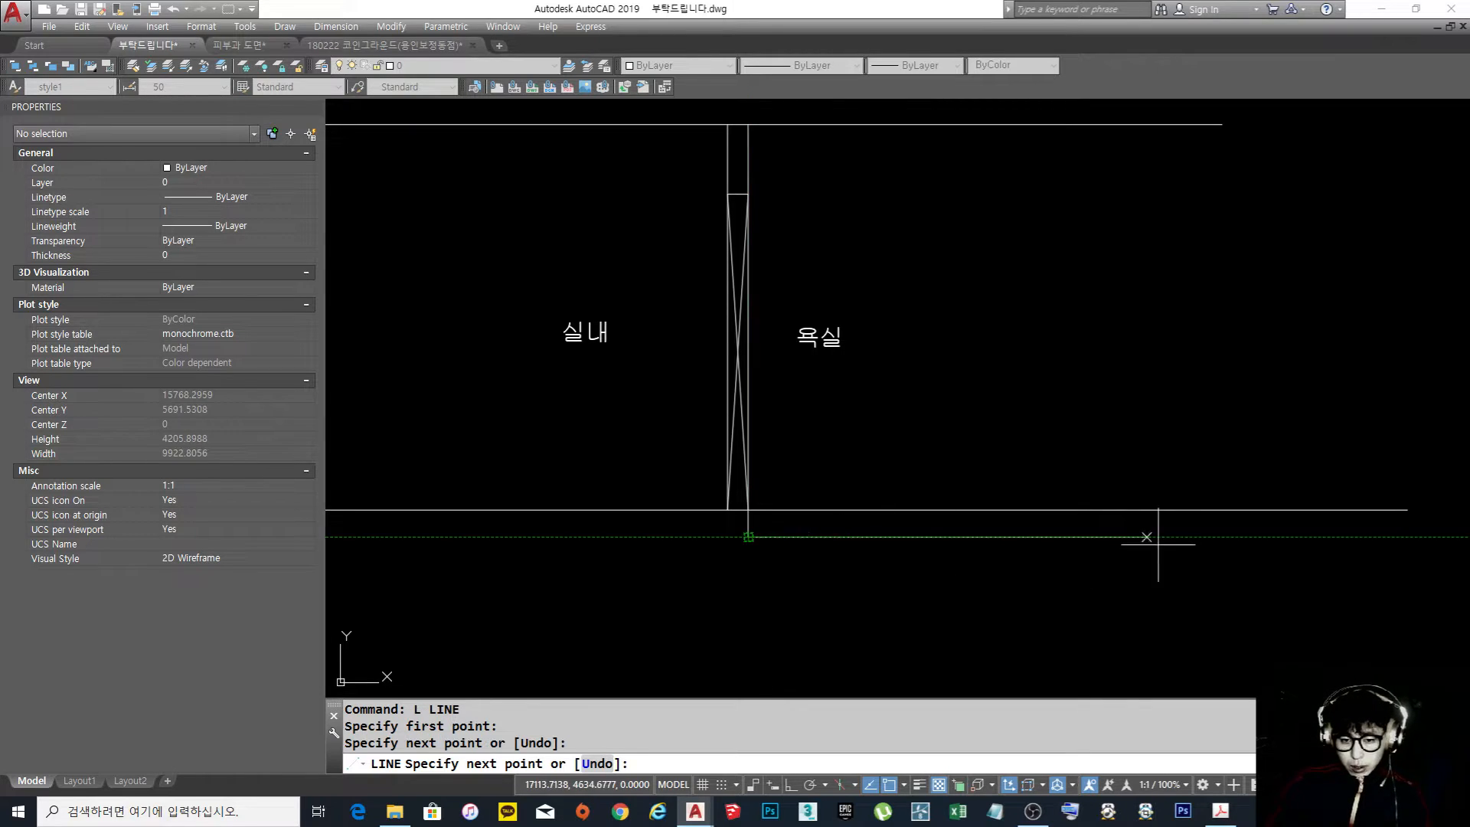
Try a lower bathroom floor line from the bottom end of the short step line and erase it
left_click(1183, 545)
key("Return")
type("e")
key("Return")
left_click(974, 584)
left_click(925, 525)
key("Return")
Draw a straight horizontal bathroom floor line with Ortho on, starting at the lower end of the short step line
type("l")
key("Return")
left_click(747, 535)
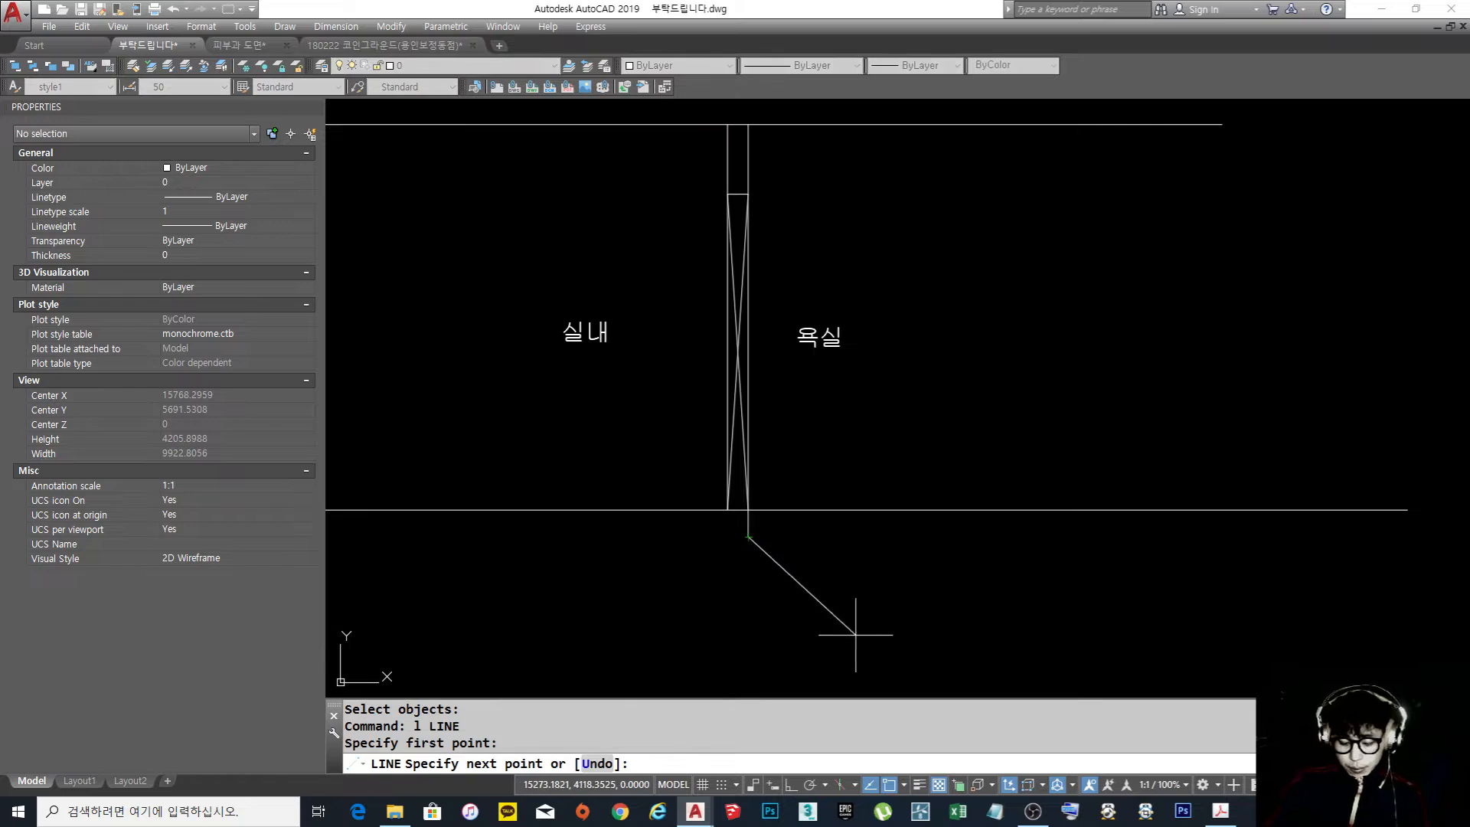
key("F8")
key("Return")
type("e")
Trim away the original floor line on the bathroom side of the wall, leaving only the lowered floor
key("Return")
left_click(995, 514)
left_click(972, 500)
key("Escape")
key("Escape")
type("tr")
key("Return")
key("Return")
left_click(855, 517)
left_click(811, 487)
key("Escape")
middle_click_drag(782, 503, 761, 560)
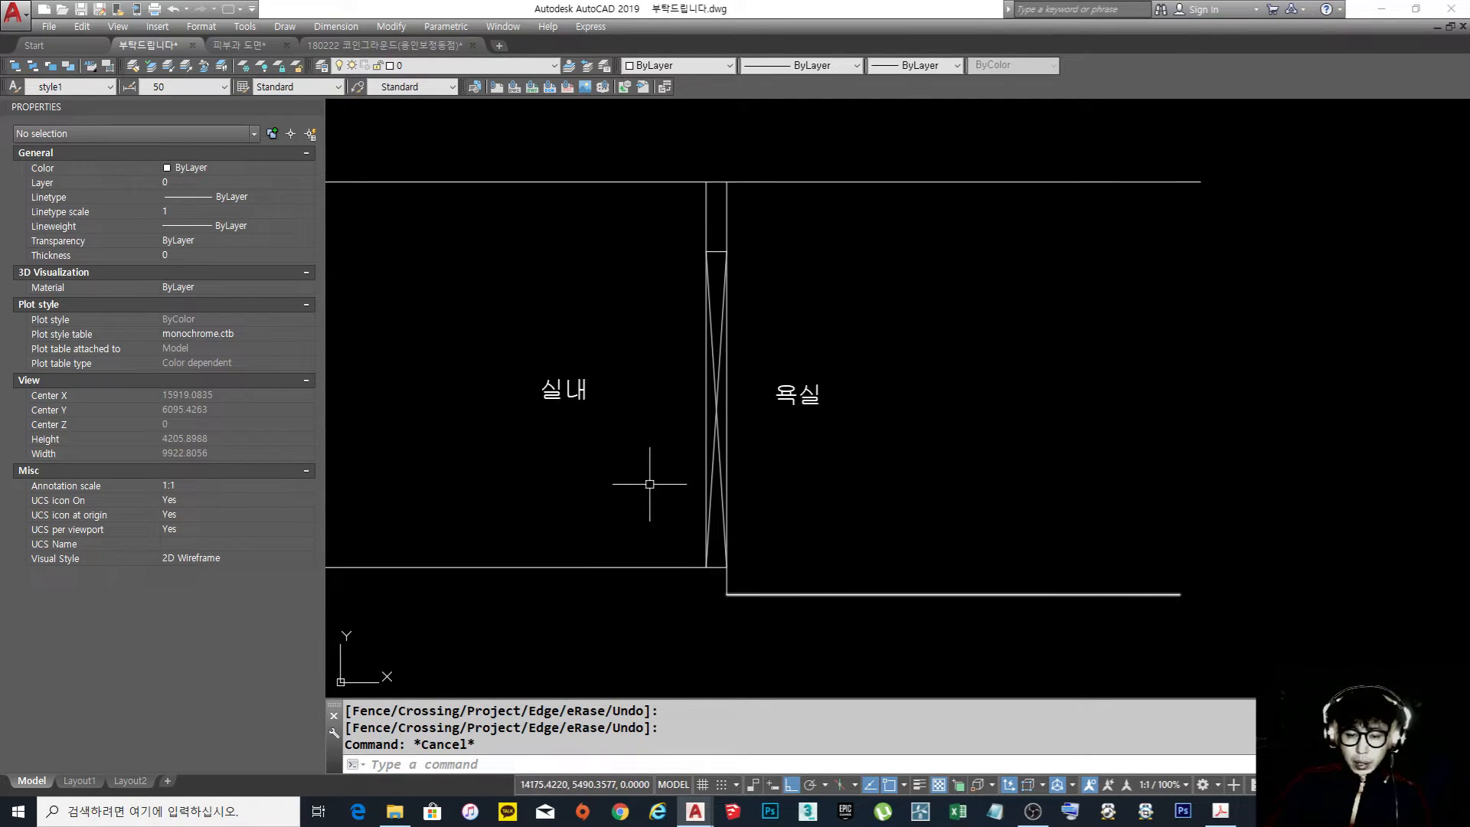
middle_click_drag(649, 484, 735, 493)
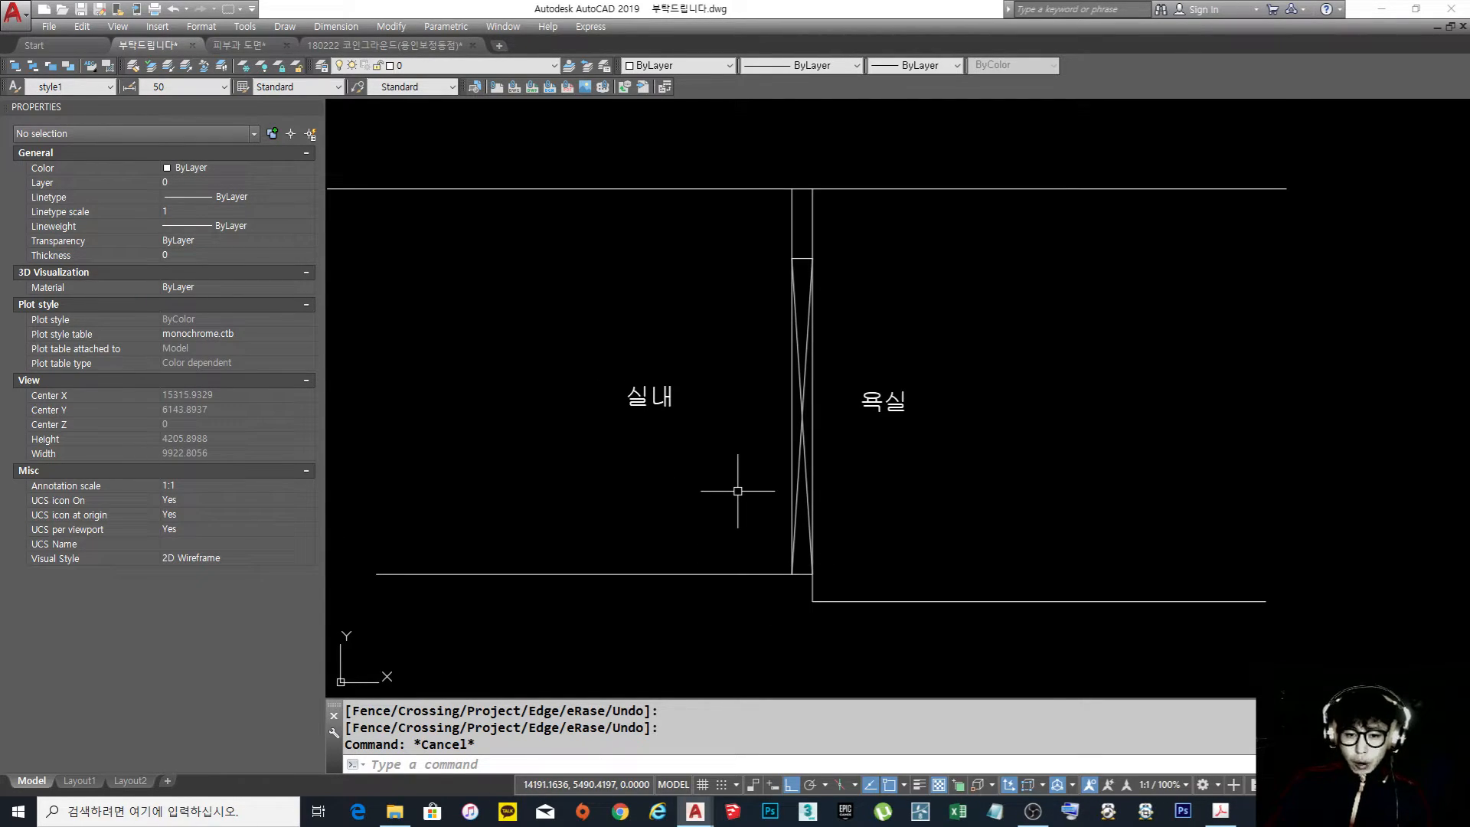
Draw a short step about 194 long down from the room floor's outer end and a horizontal entrance floor line extending outward from it
scroll(738, 491, "down", 3)
scroll(883, 540, "up", 3)
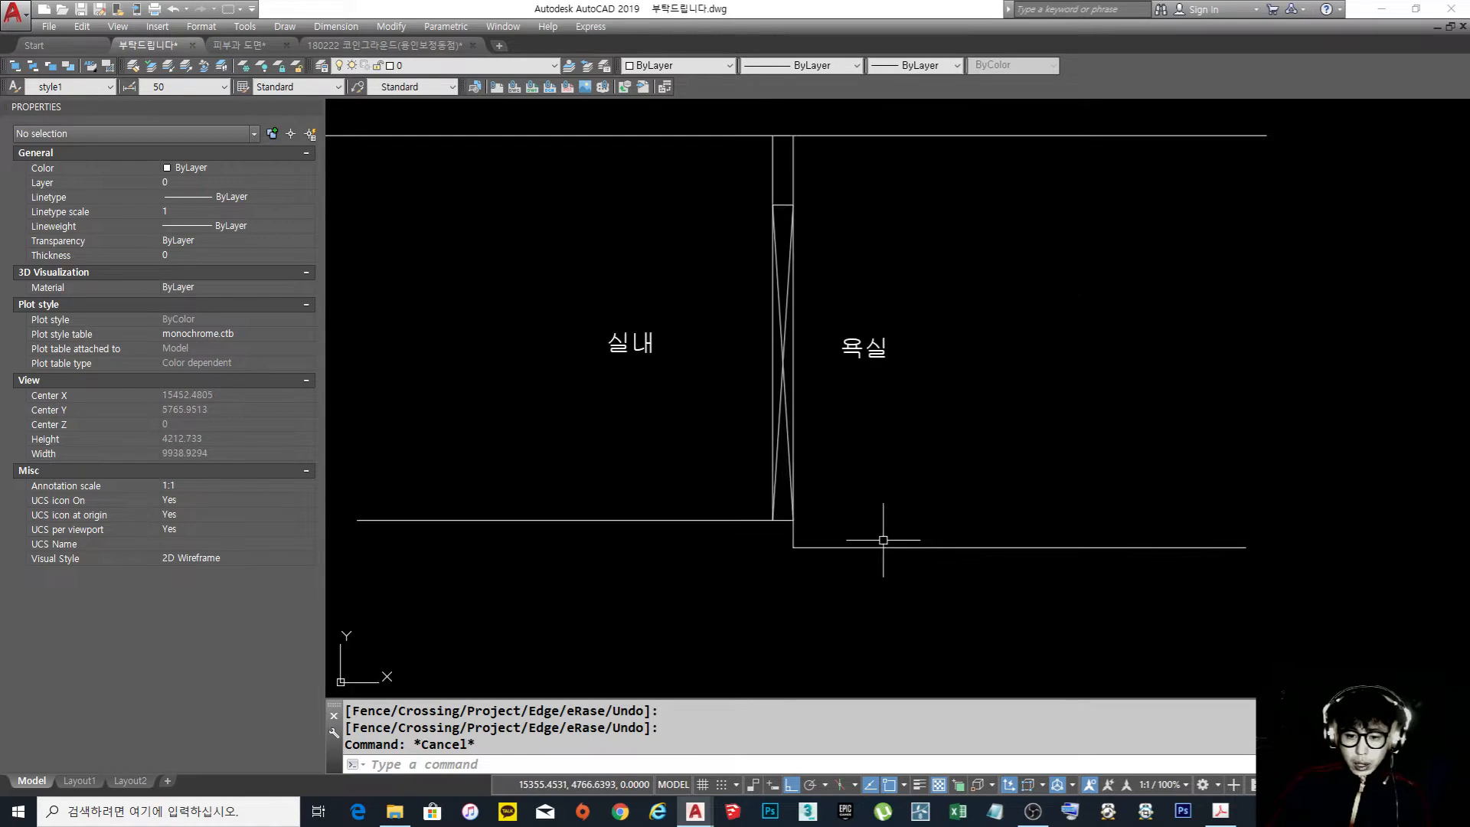
middle_click_drag(583, 490, 870, 502)
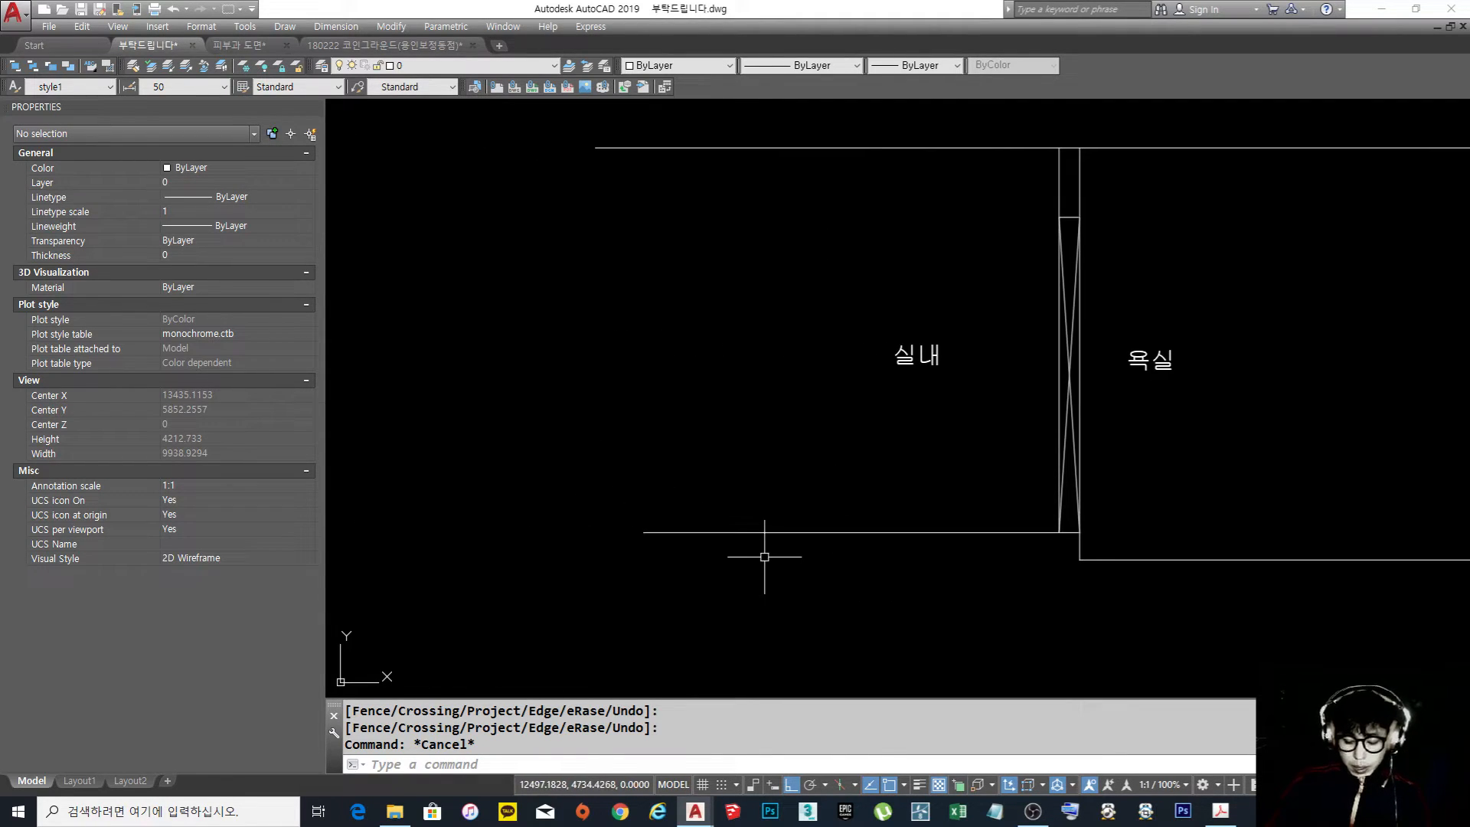
type("l")
key("Return")
left_click(643, 532)
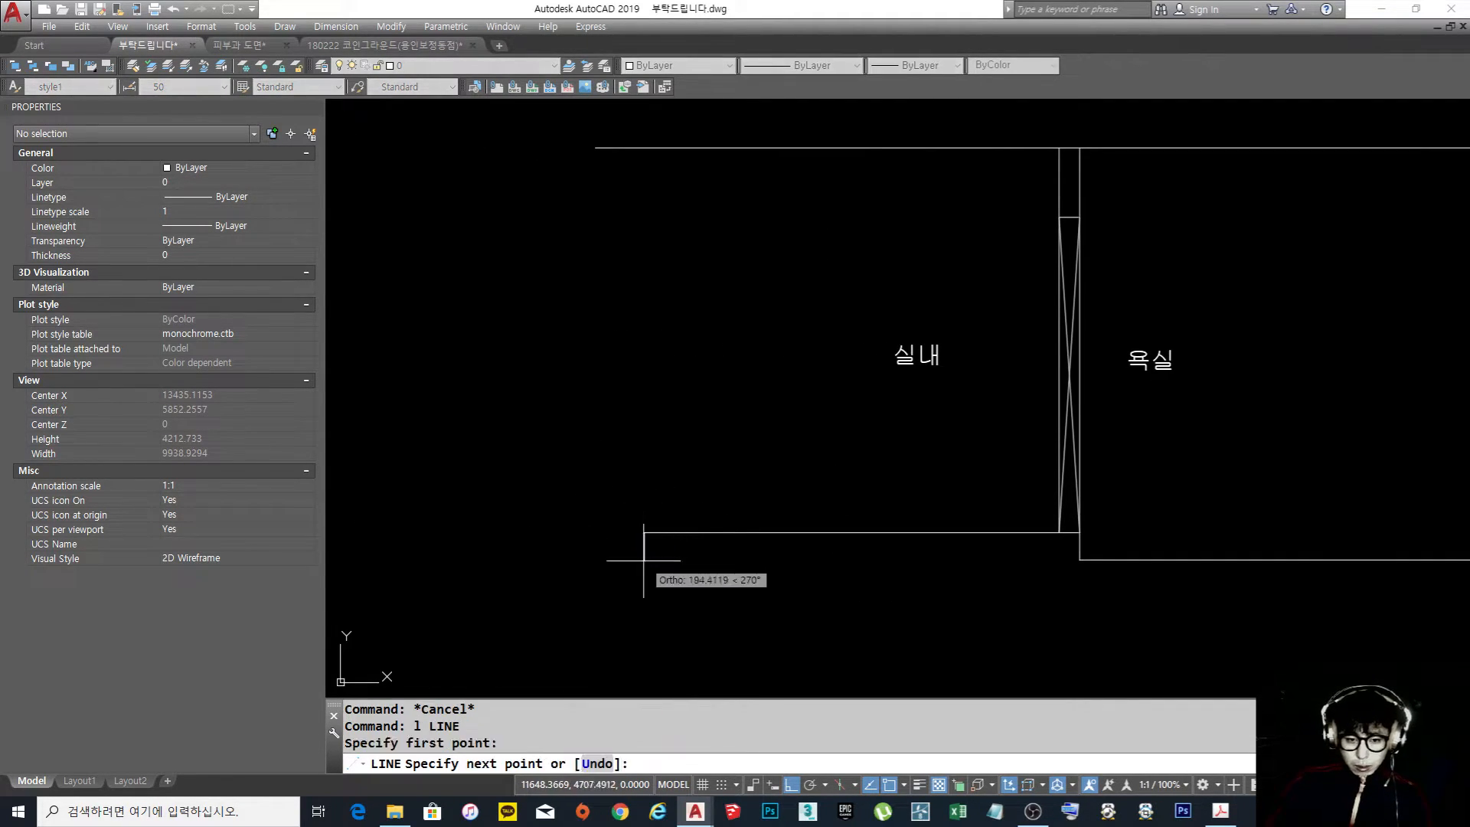
left_click(429, 561)
key("space")
Copy the 실내 room label horizontally to above the lowered entrance floor
middle_click_drag(785, 452, 795, 454)
type("co")
key("space")
left_click(958, 410)
left_click(880, 317)
key("space")
left_click(957, 416)
left_click(525, 417)
key("space")
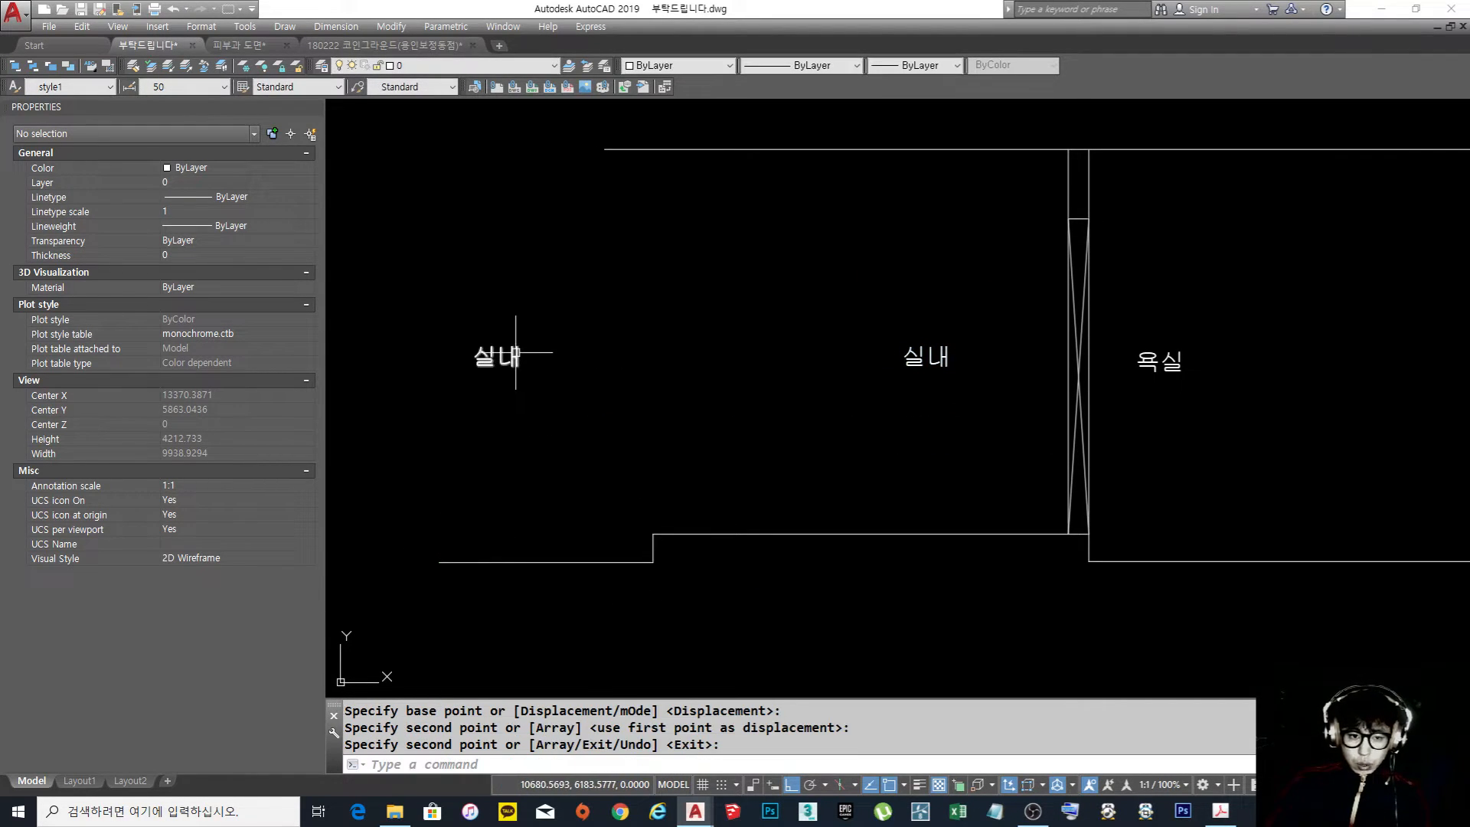
Change the copied label above the entrance floor to 현관
double_click(519, 358)
type("혀")
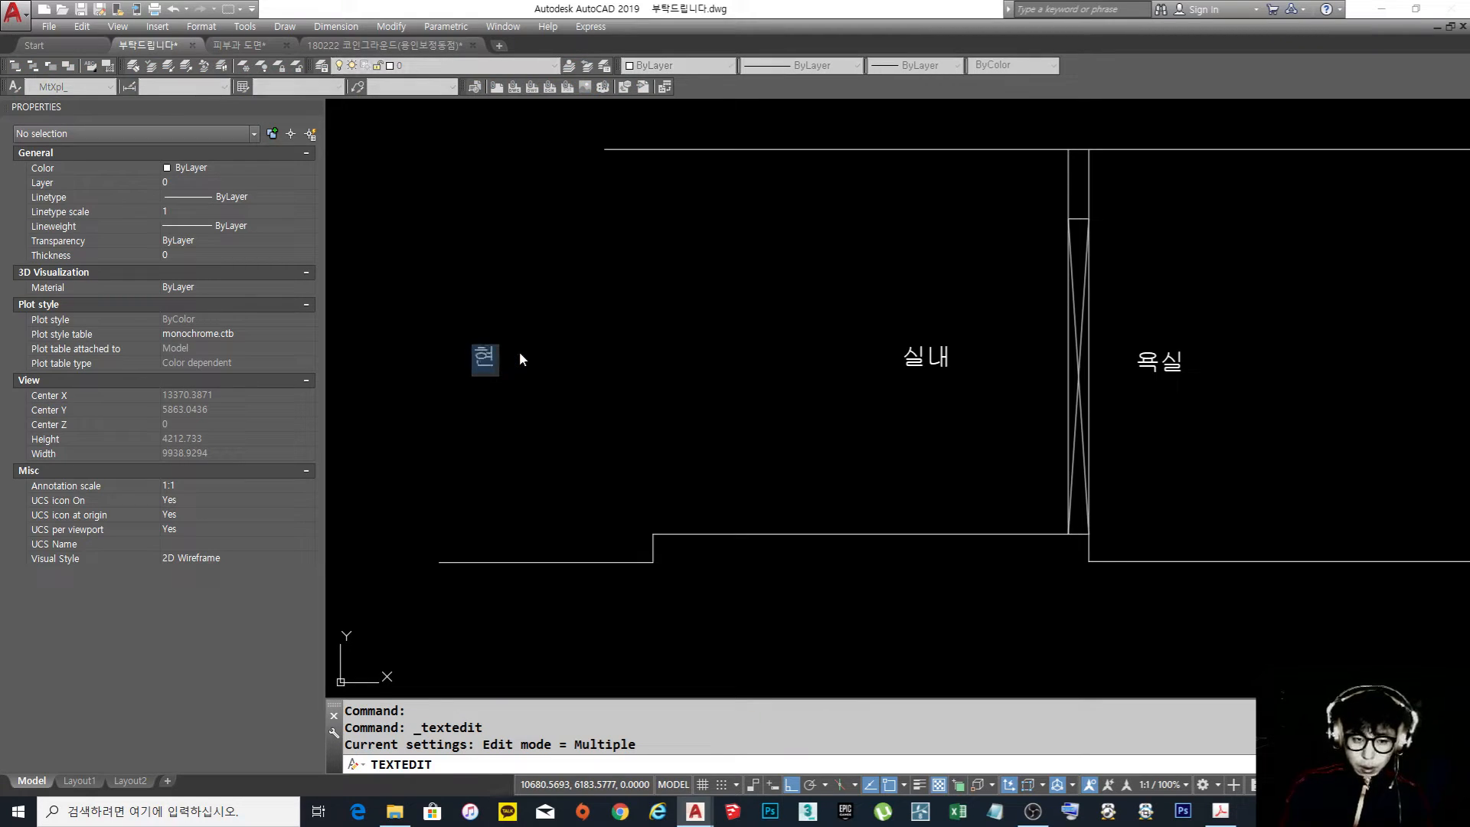
type("ㄴ관")
key("Return")
key("Escape")
middle_click_drag(722, 465, 681, 476)
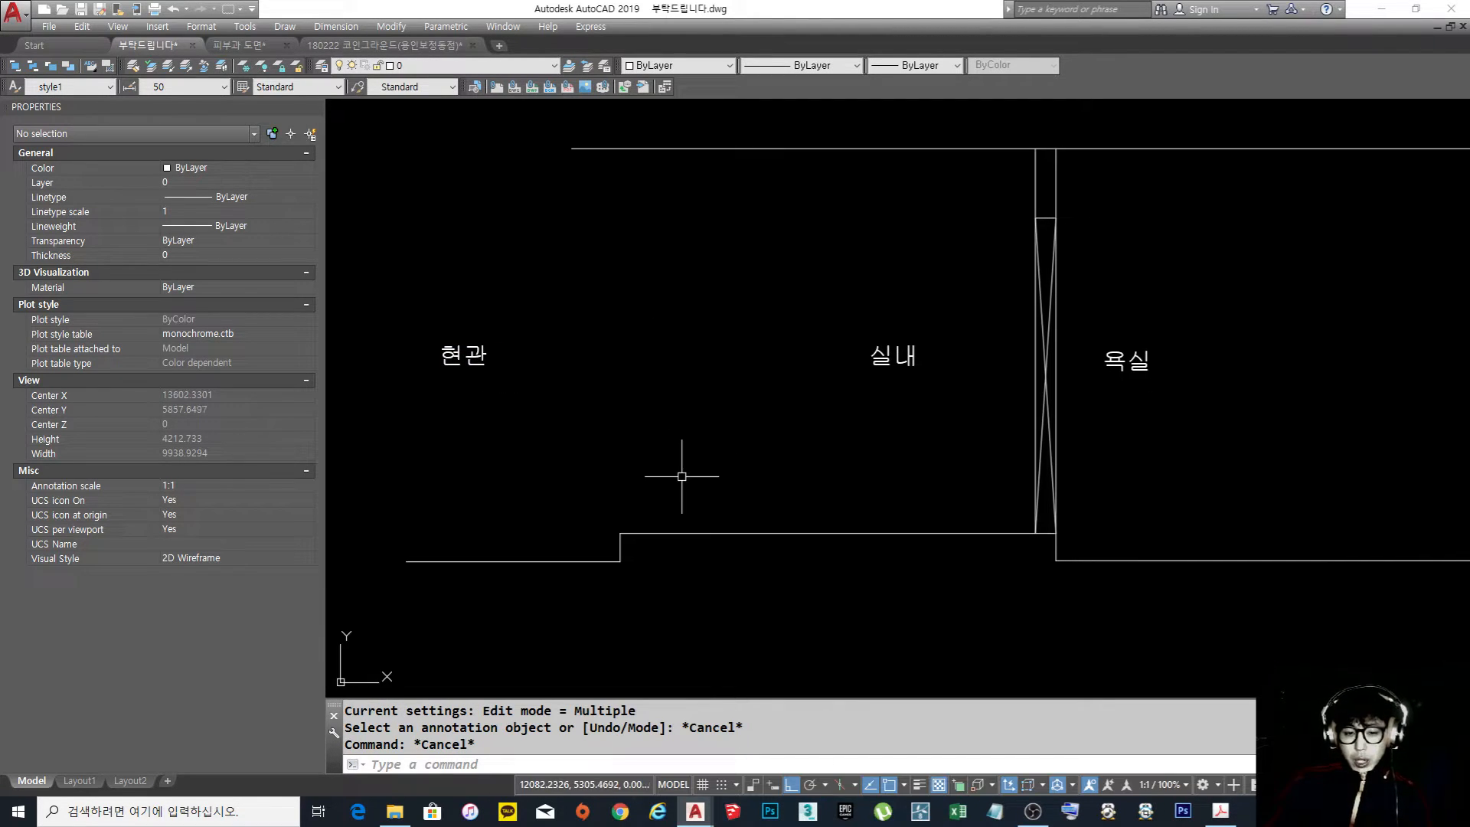
Draw a horizontal slab line about 11,193 long, running along the level of the lowered floors past both ends of the section
scroll(681, 477, "down", 2)
key("space")
key("Escape")
key("Escape")
key("space")
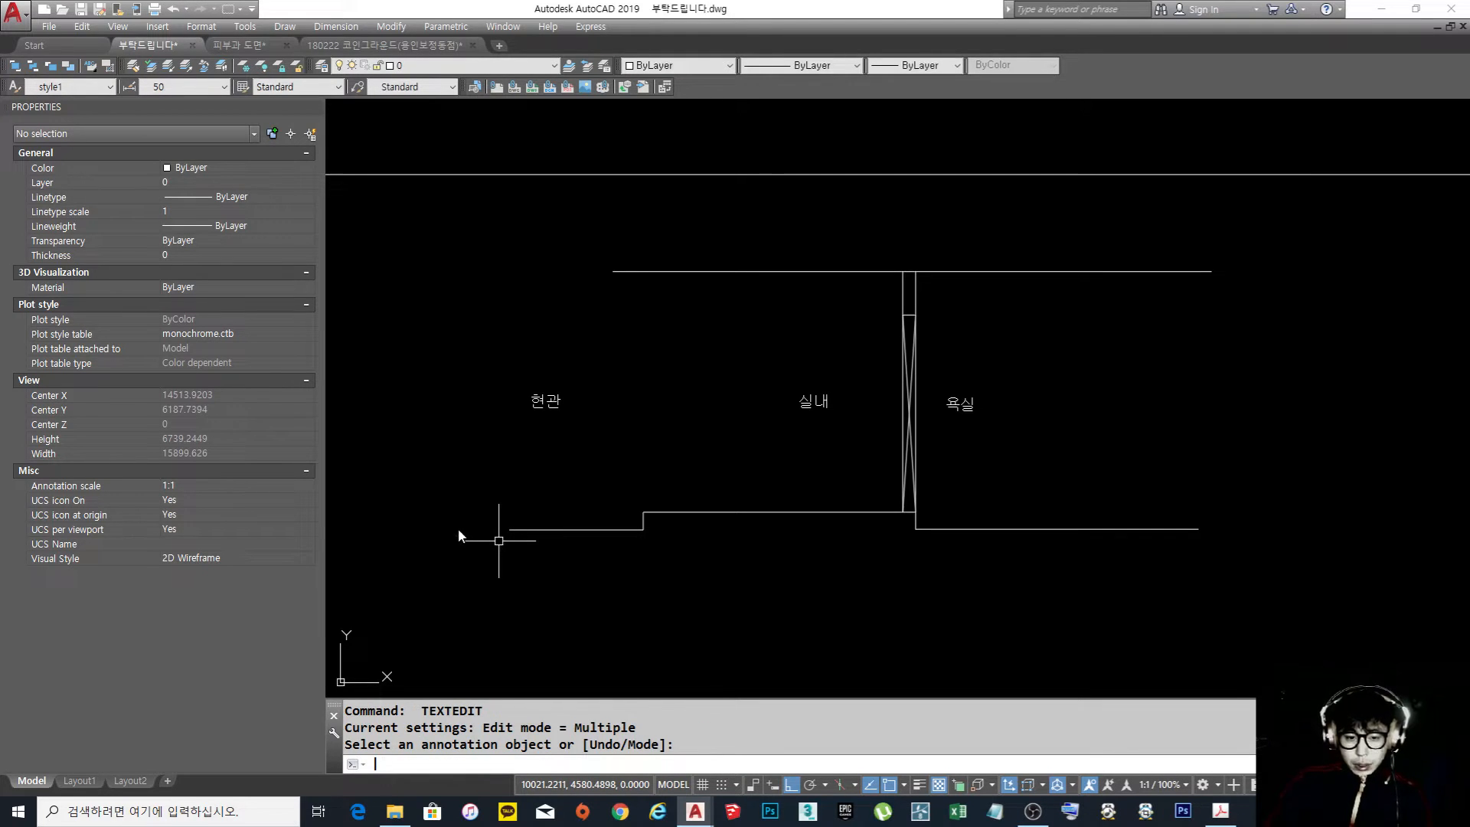
key("Escape")
key("Escape")
type("l")
key("space")
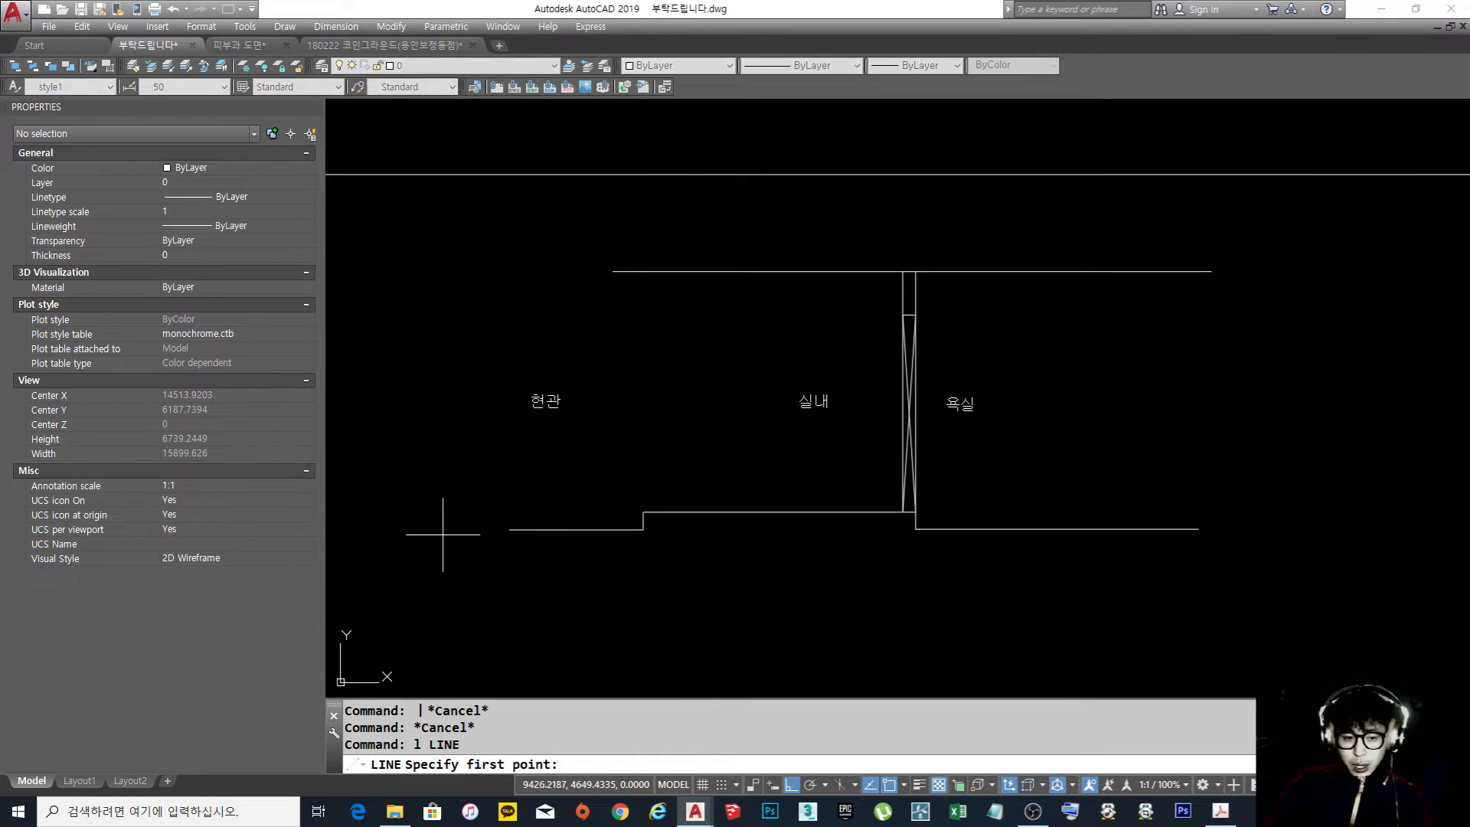
left_click(435, 528)
left_click(1430, 548)
key("Escape")
Move the long slab line straight down to just below the entrance and bathroom floor lines
left_click(1416, 545)
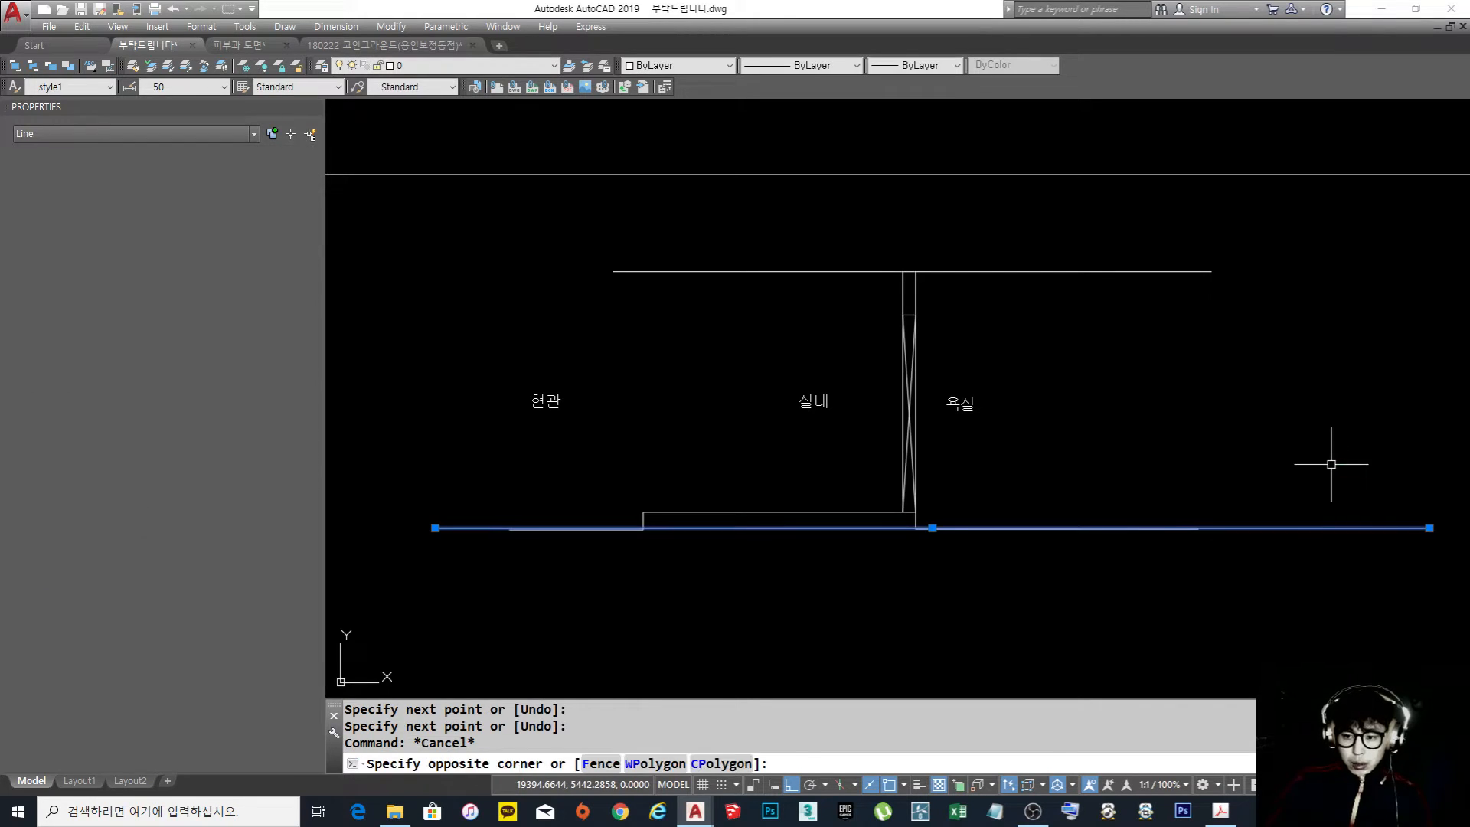
left_click(377, 519)
key("Escape")
type("m")
key("space")
left_click(1351, 558)
left_click(1291, 413)
key("space")
left_click(1292, 570)
key("Escape")
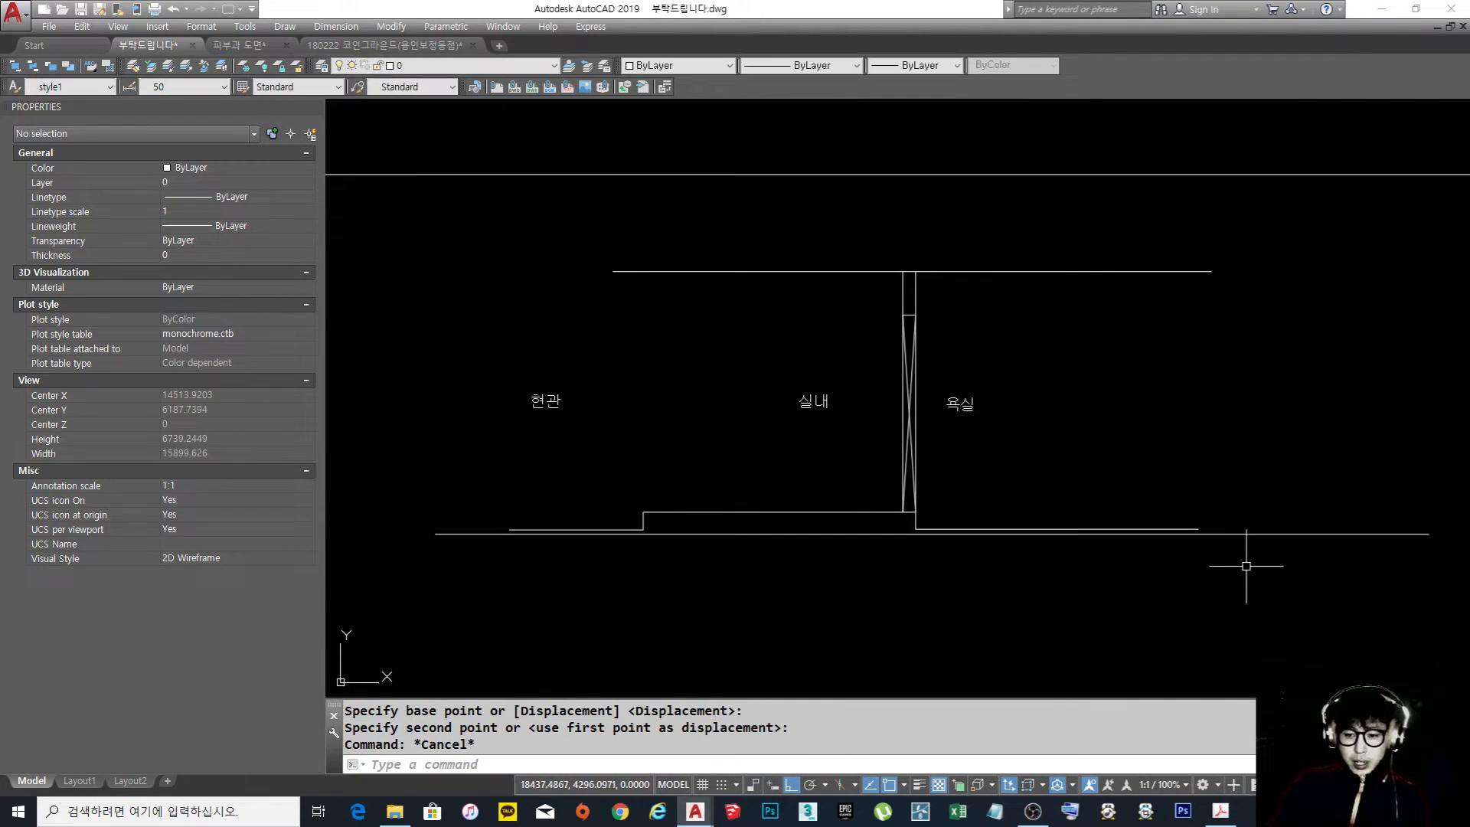
Highlight the long slab line and examine the entrance, room and bathroom floor levels above it
left_click(1444, 456)
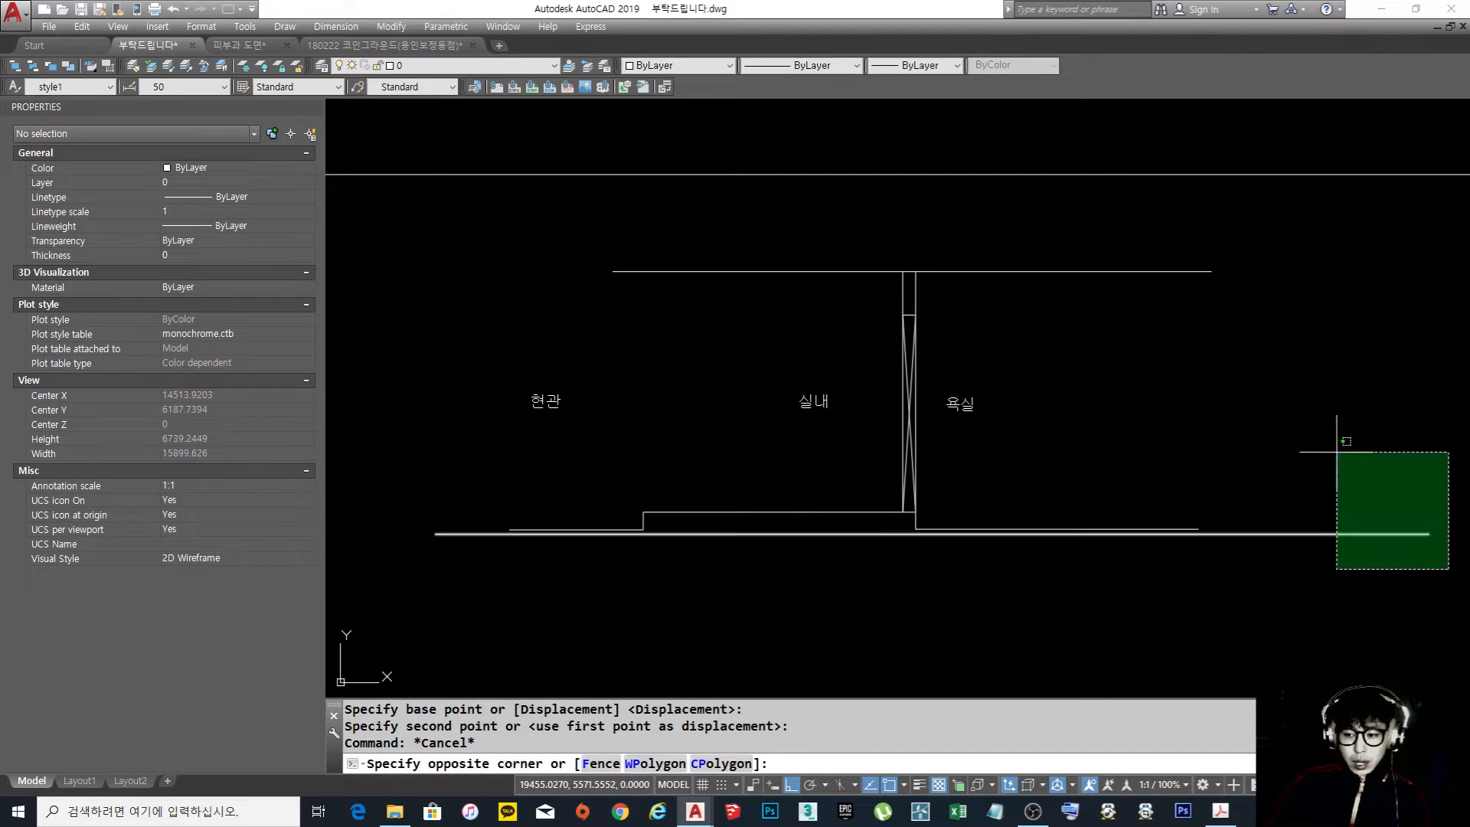
left_click(545, 601)
key("Escape")
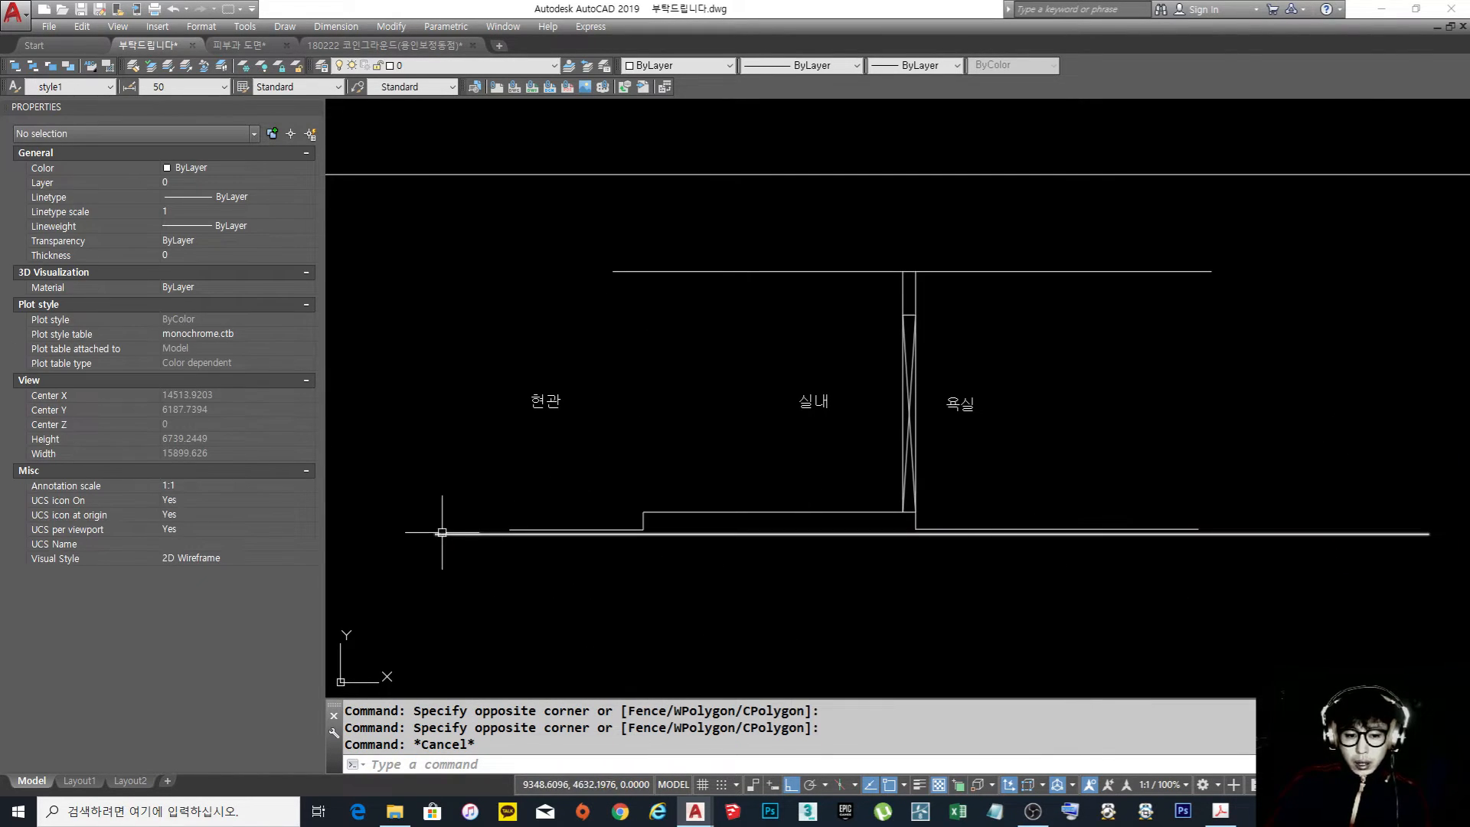
left_click(448, 534)
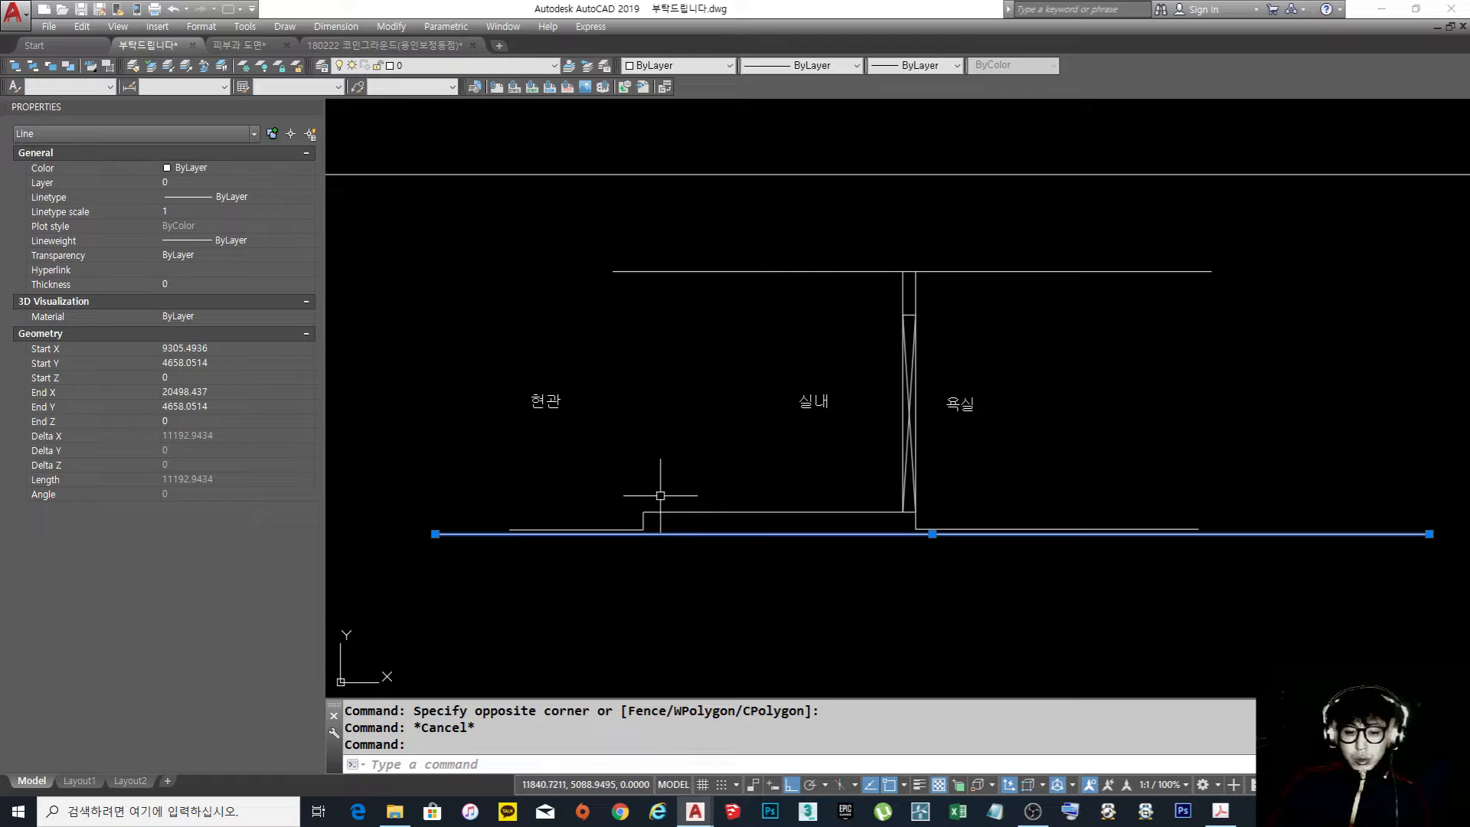
key("Escape")
mouse_move(628, 511)
middle_mouse_down()
mouse_move(647, 502)
mouse_move(634, 490)
middle_mouse_up()
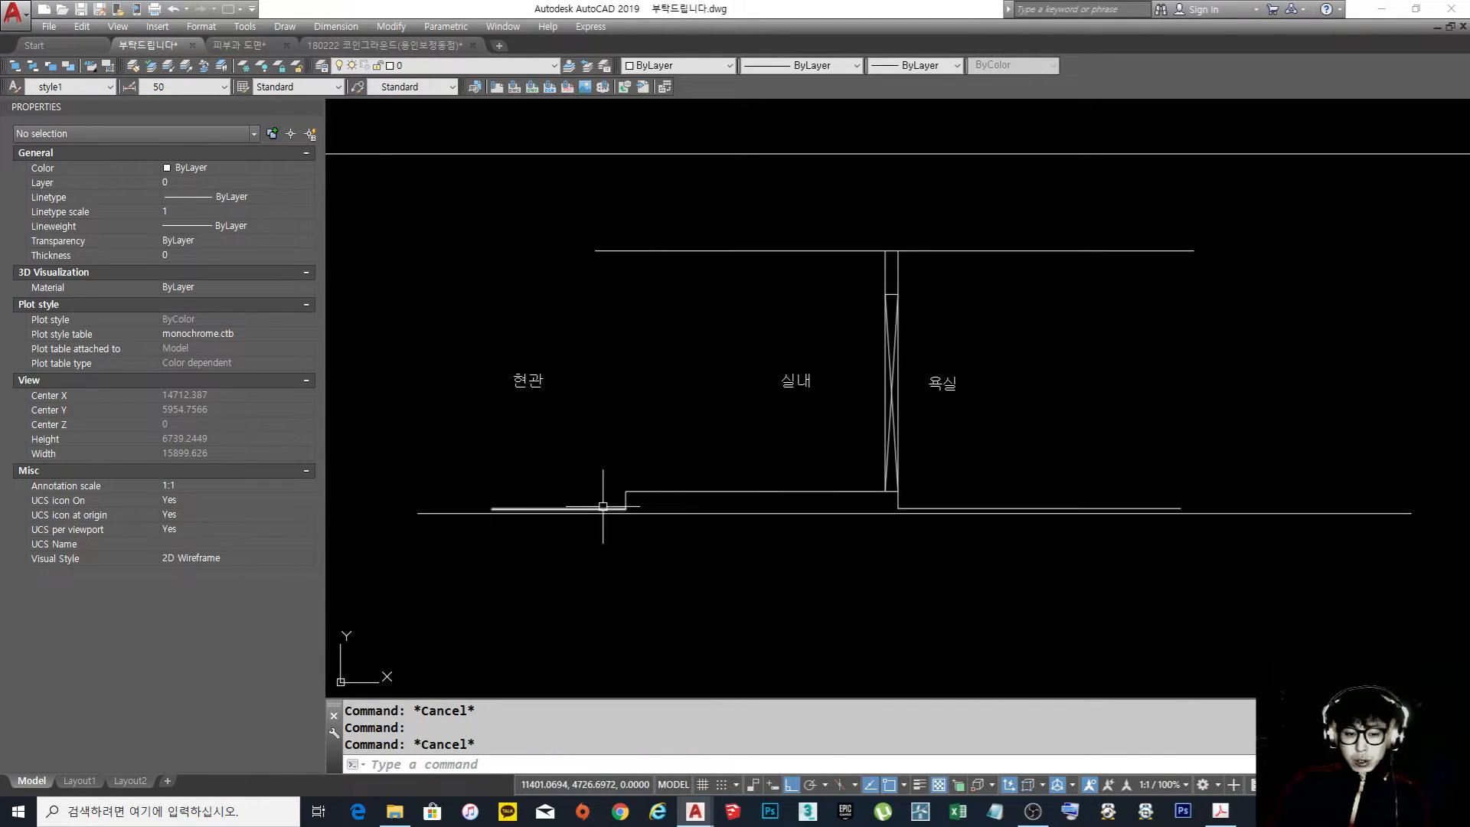
left_click(440, 513)
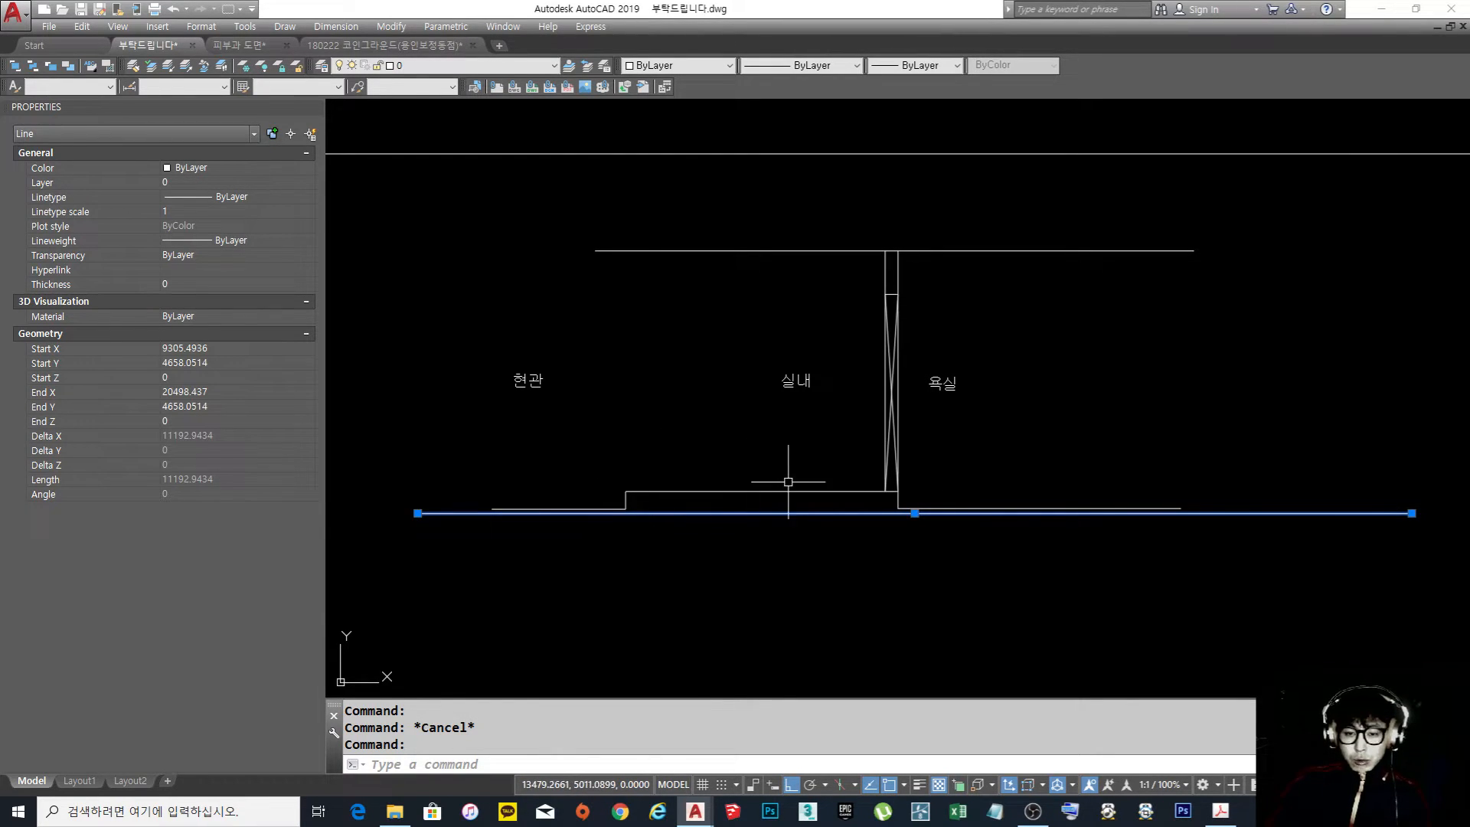
middle_click_drag(788, 482, 665, 457)
middle_click_drag(788, 454, 719, 448)
scroll(675, 442, "up", 2)
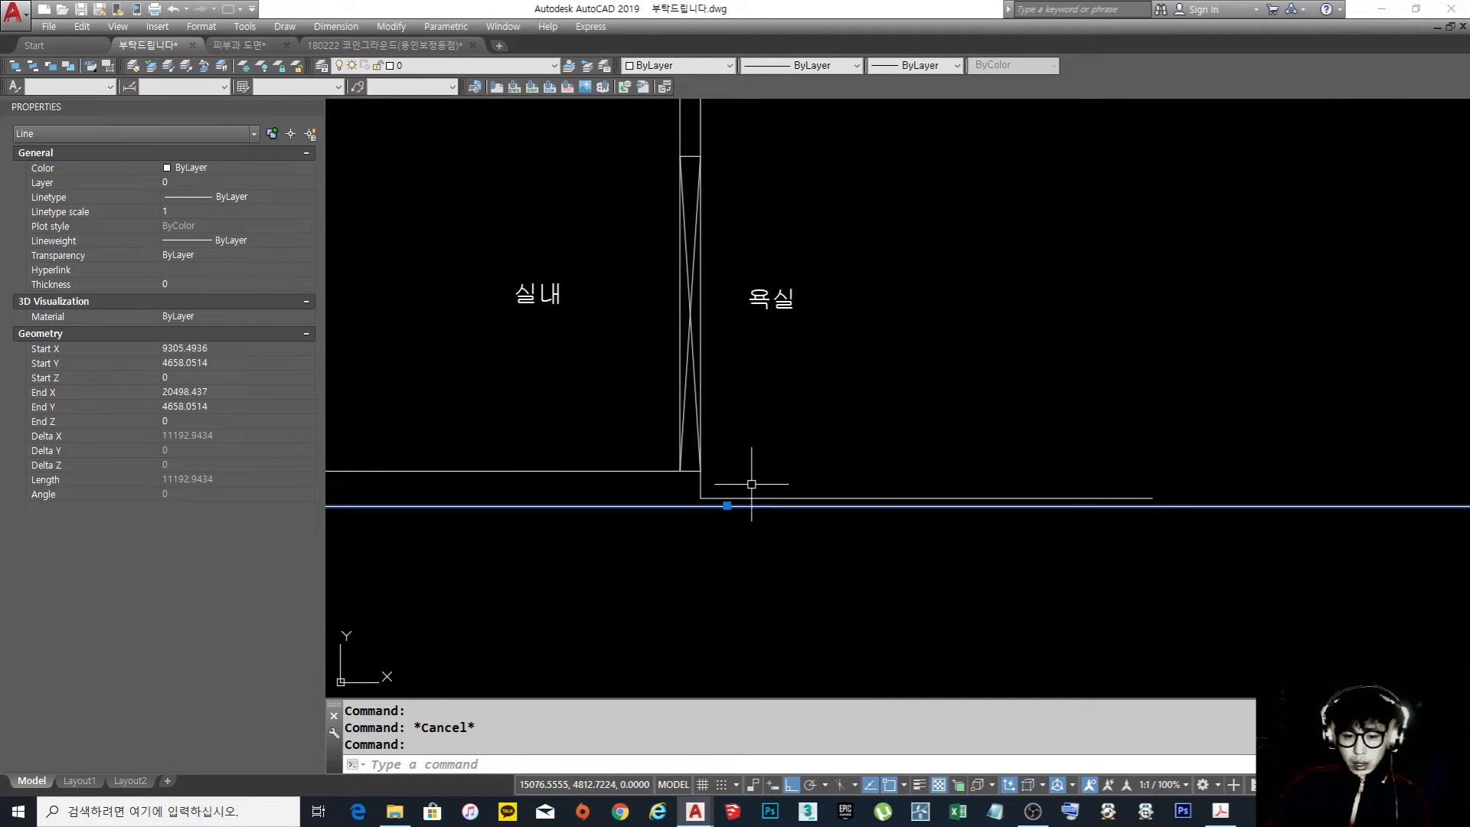
scroll(742, 430, "down", 1)
scroll(742, 450, "up", 1)
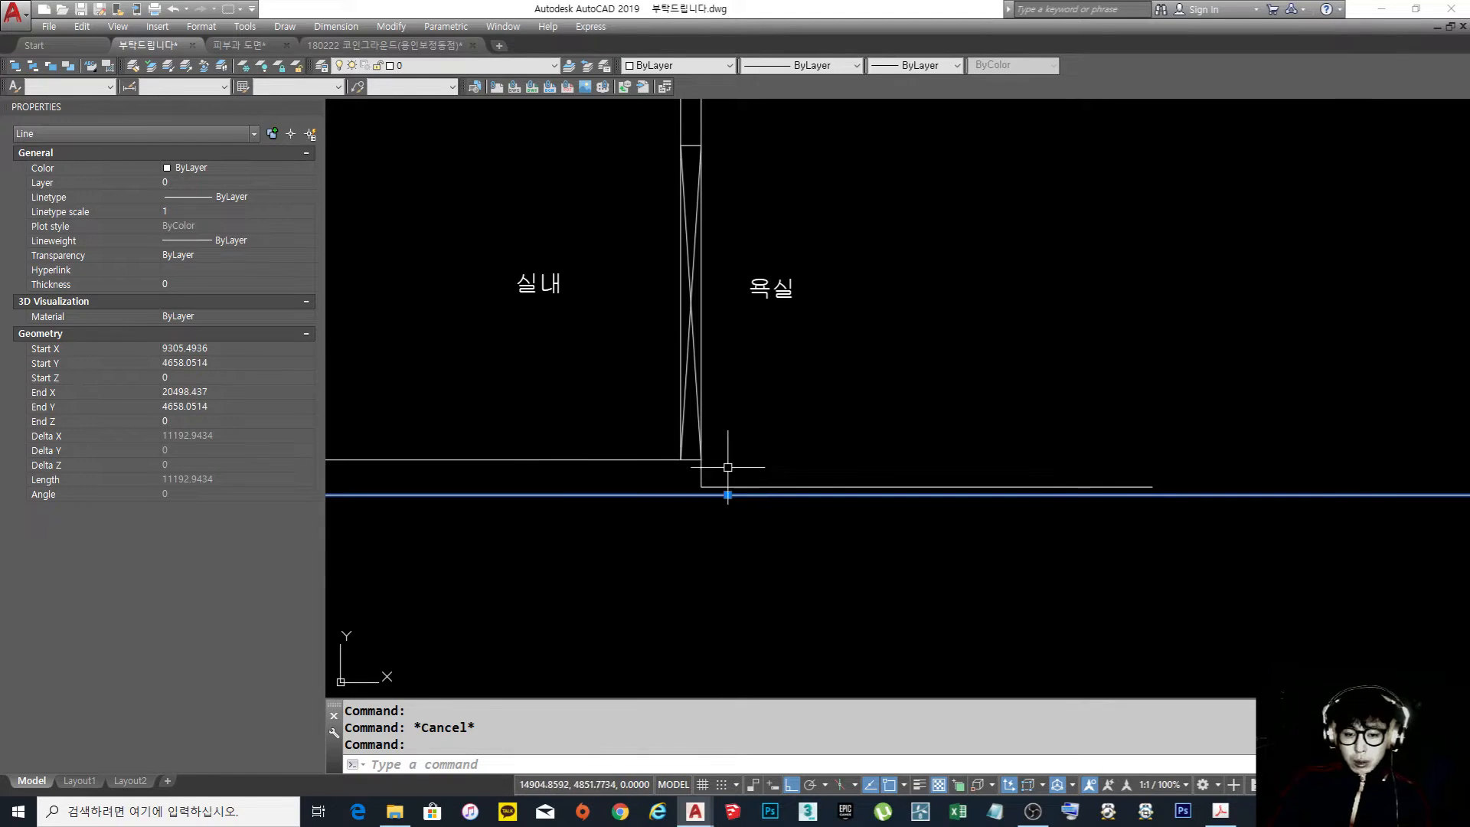
scroll(930, 465, "down", 3)
scroll(832, 466, "up", 3)
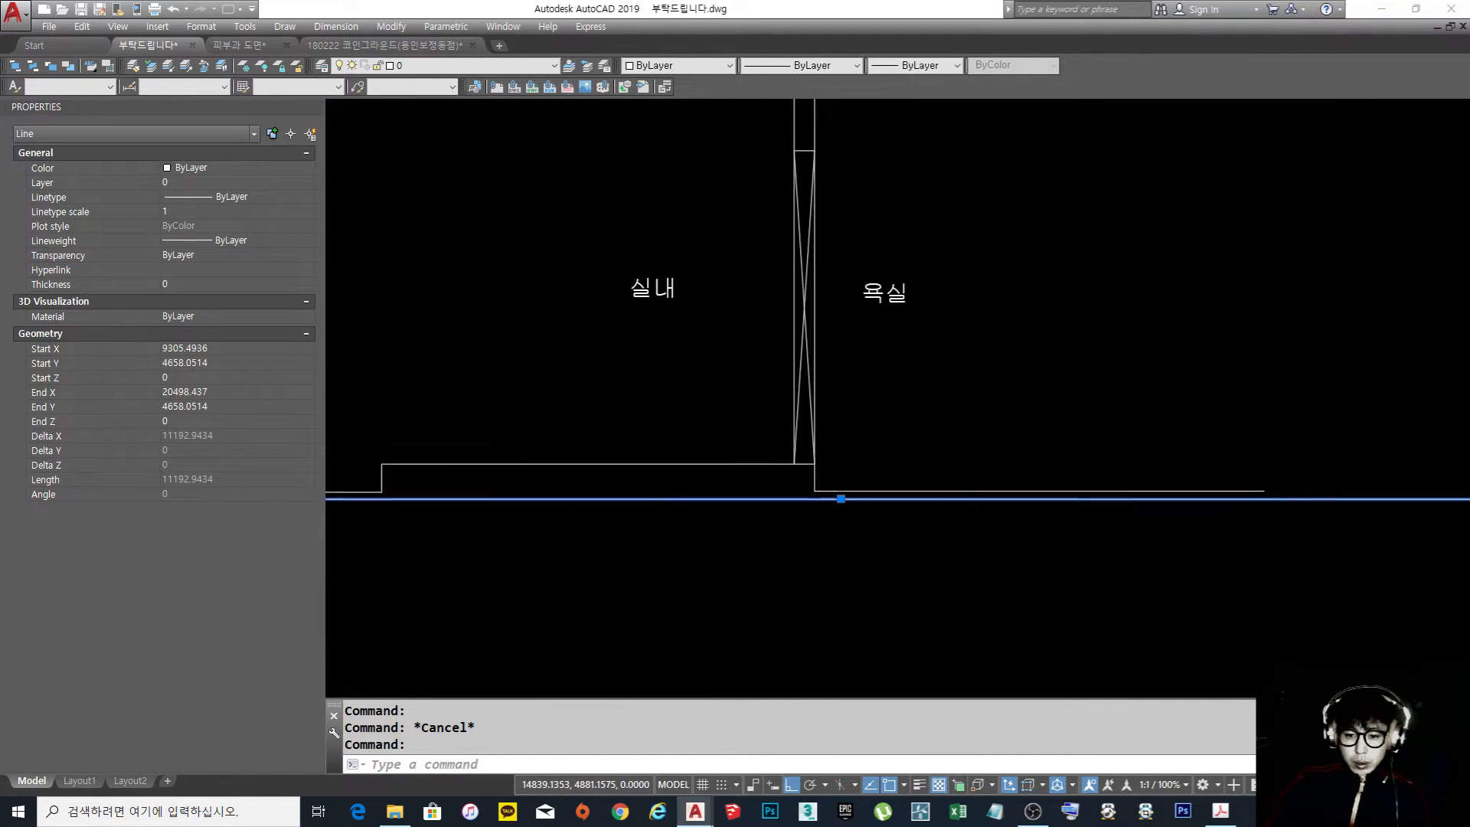
scroll(832, 466, "up", 2)
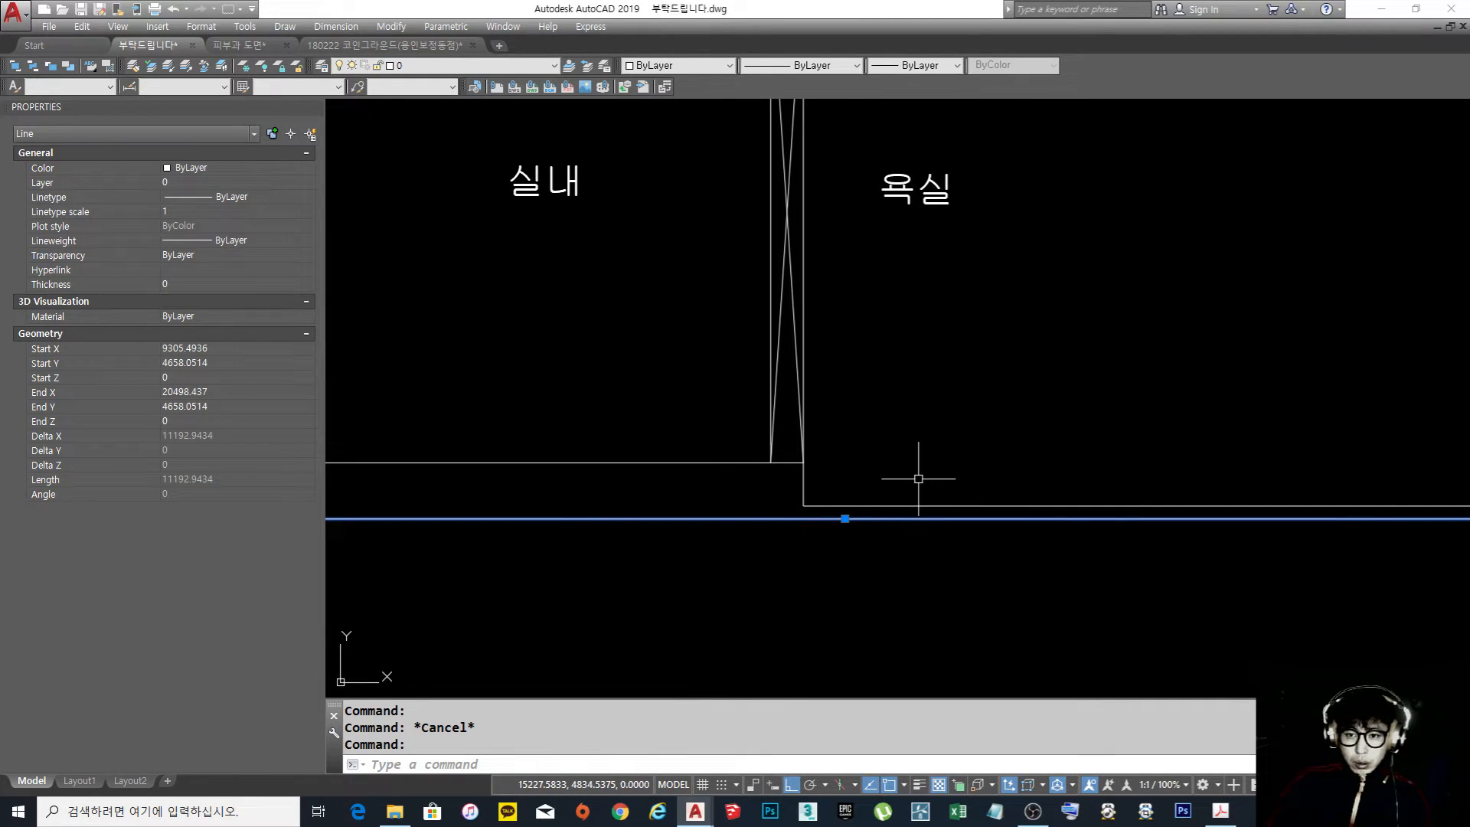
scroll(918, 479, "down", 4)
middle_click_drag(919, 482, 933, 496)
key("Escape")
Draw a horizontal bathroom ceiling line about 3,233 long from the door's upper corner on the bathroom side
type("l")
key("Return")
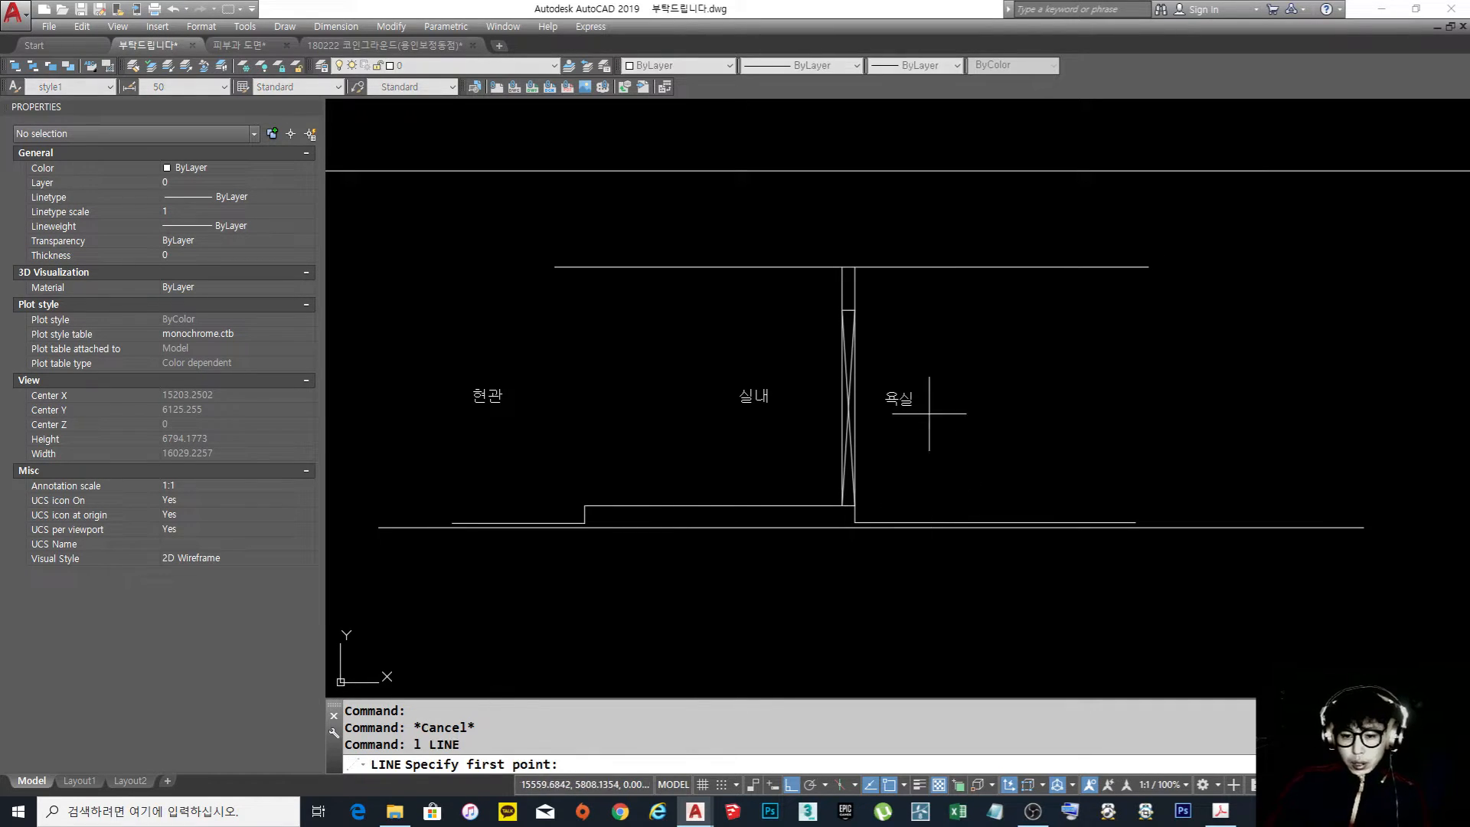
left_click(854, 310)
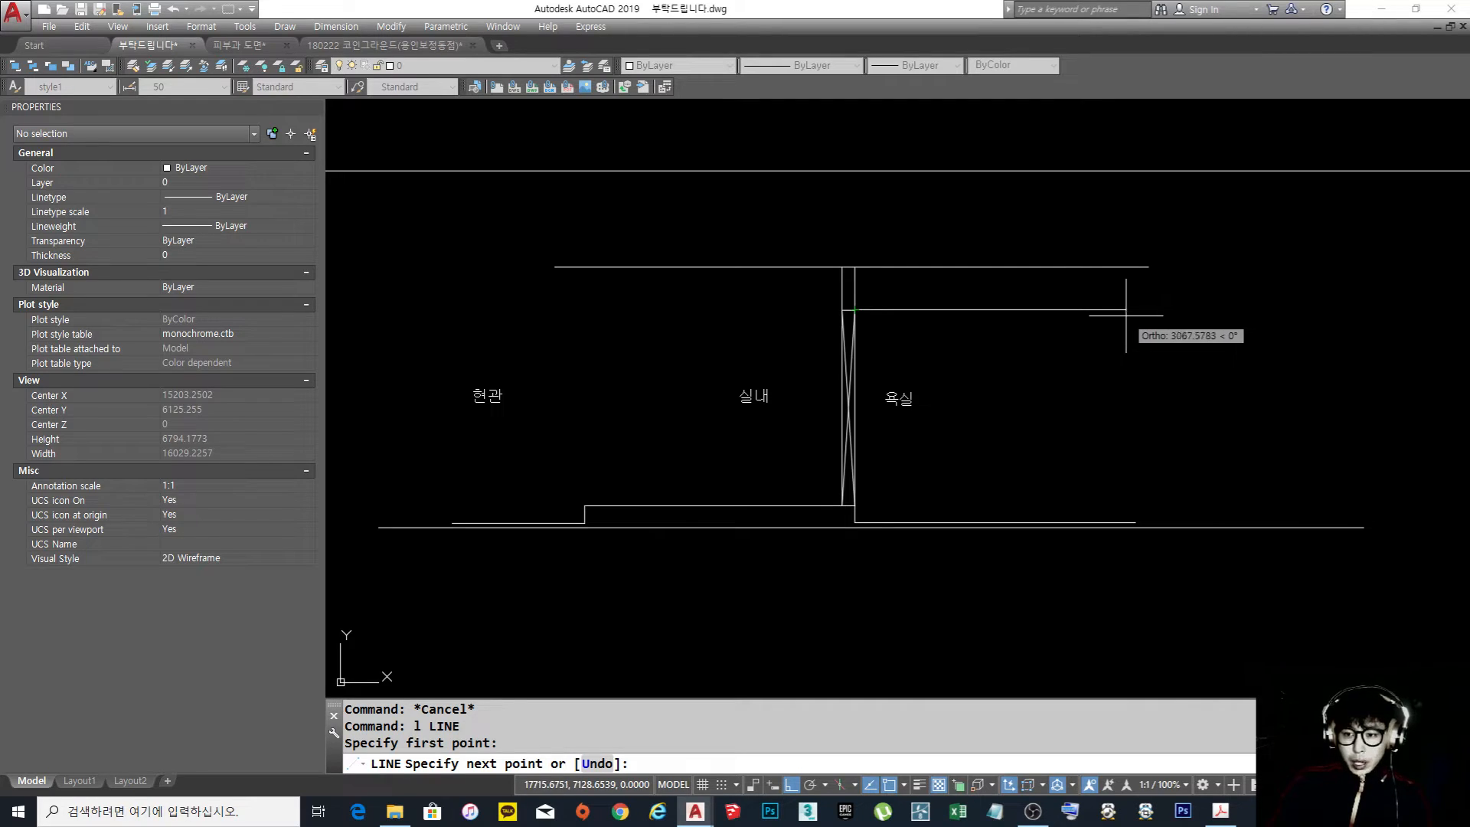
left_click(1140, 310)
key("Return")
left_click(1064, 306)
key("Escape")
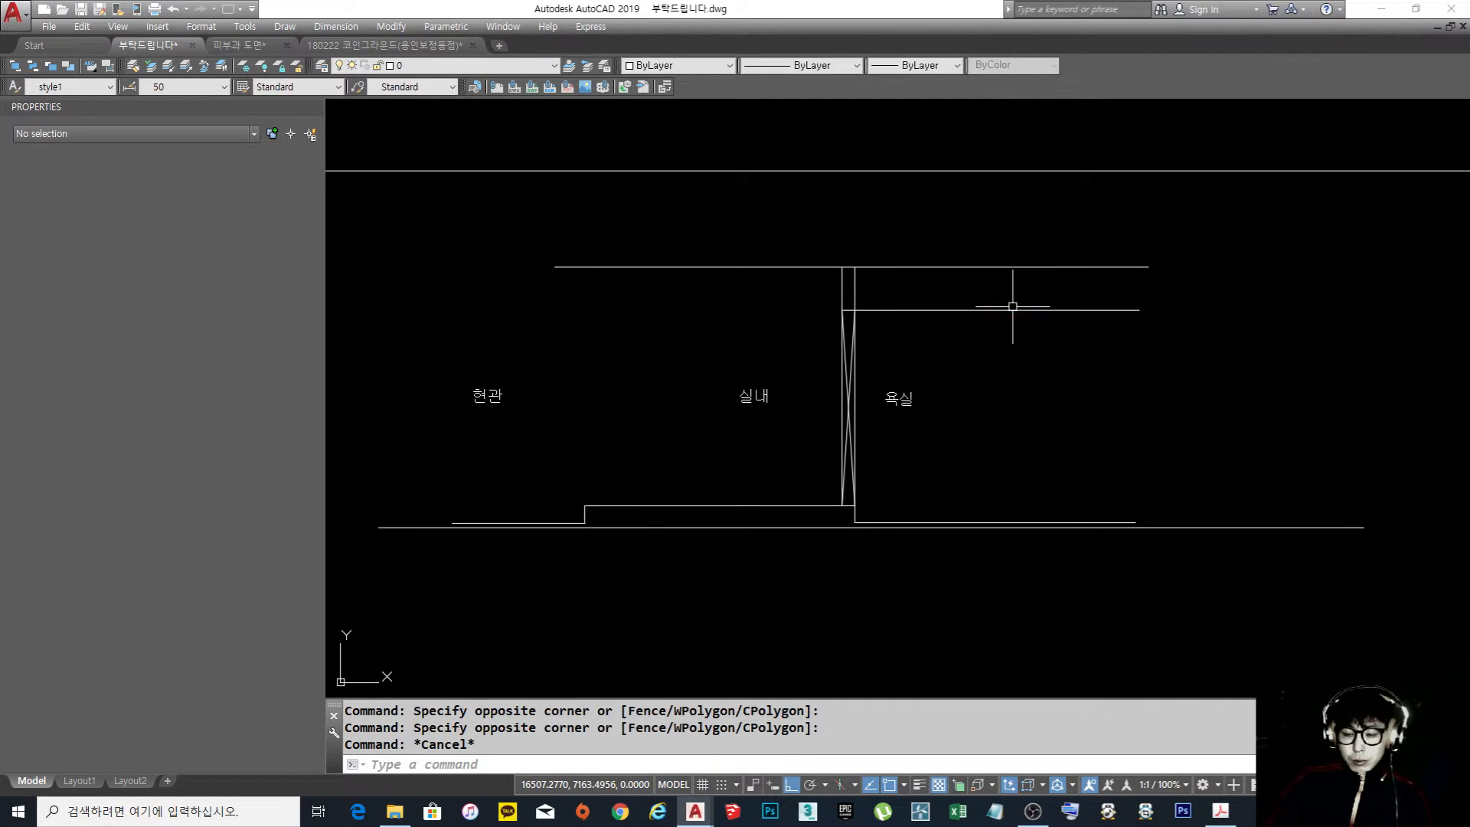
Highlight the bathroom ceiling line and compare its height with the door head and the room ceiling
middle_click_drag(1034, 342, 969, 312)
scroll(934, 296, "up", 2)
left_click(903, 256)
left_click(758, 288)
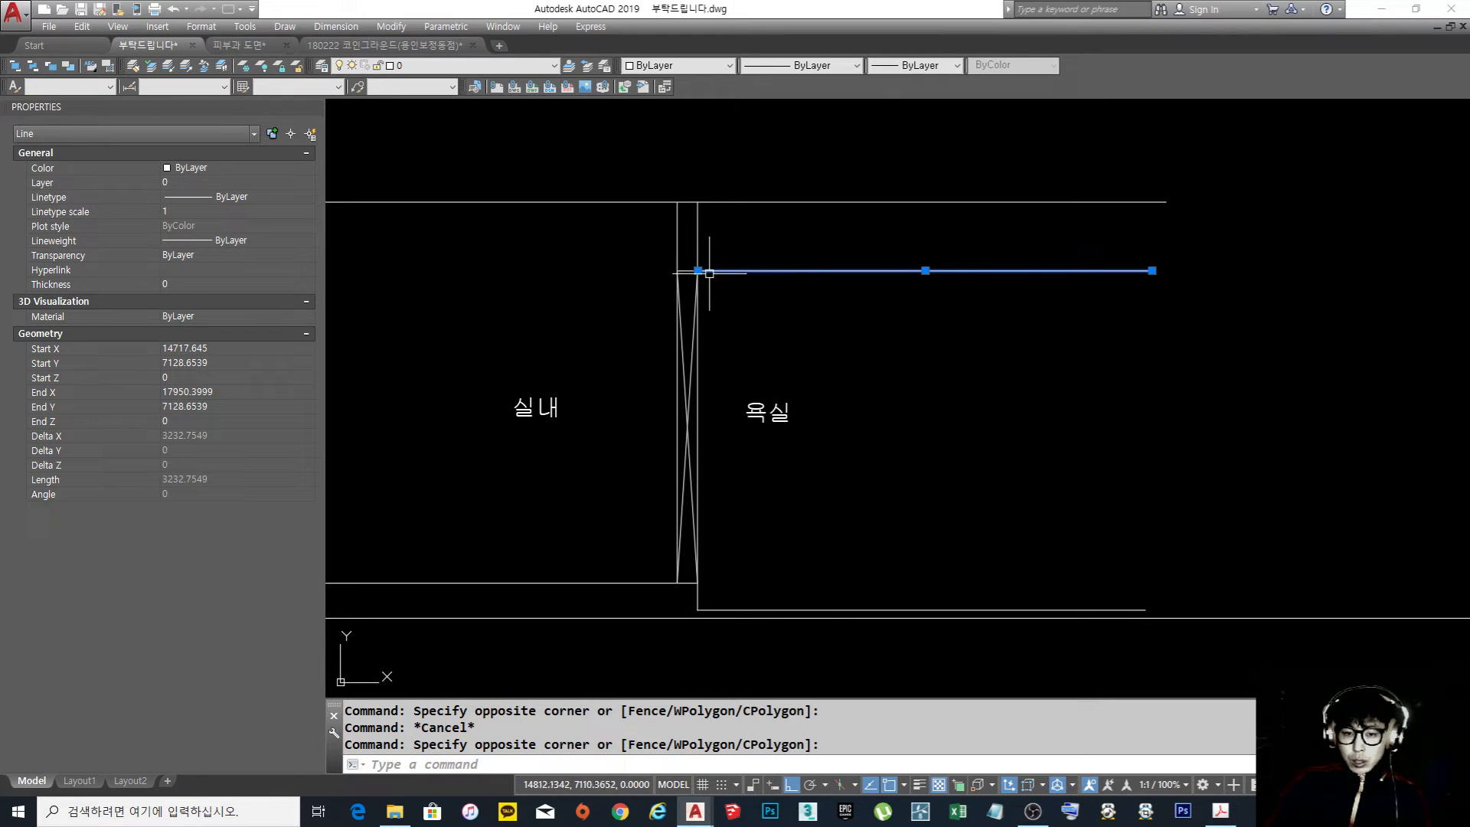
key("Escape")
middle_click_drag(789, 325, 990, 339)
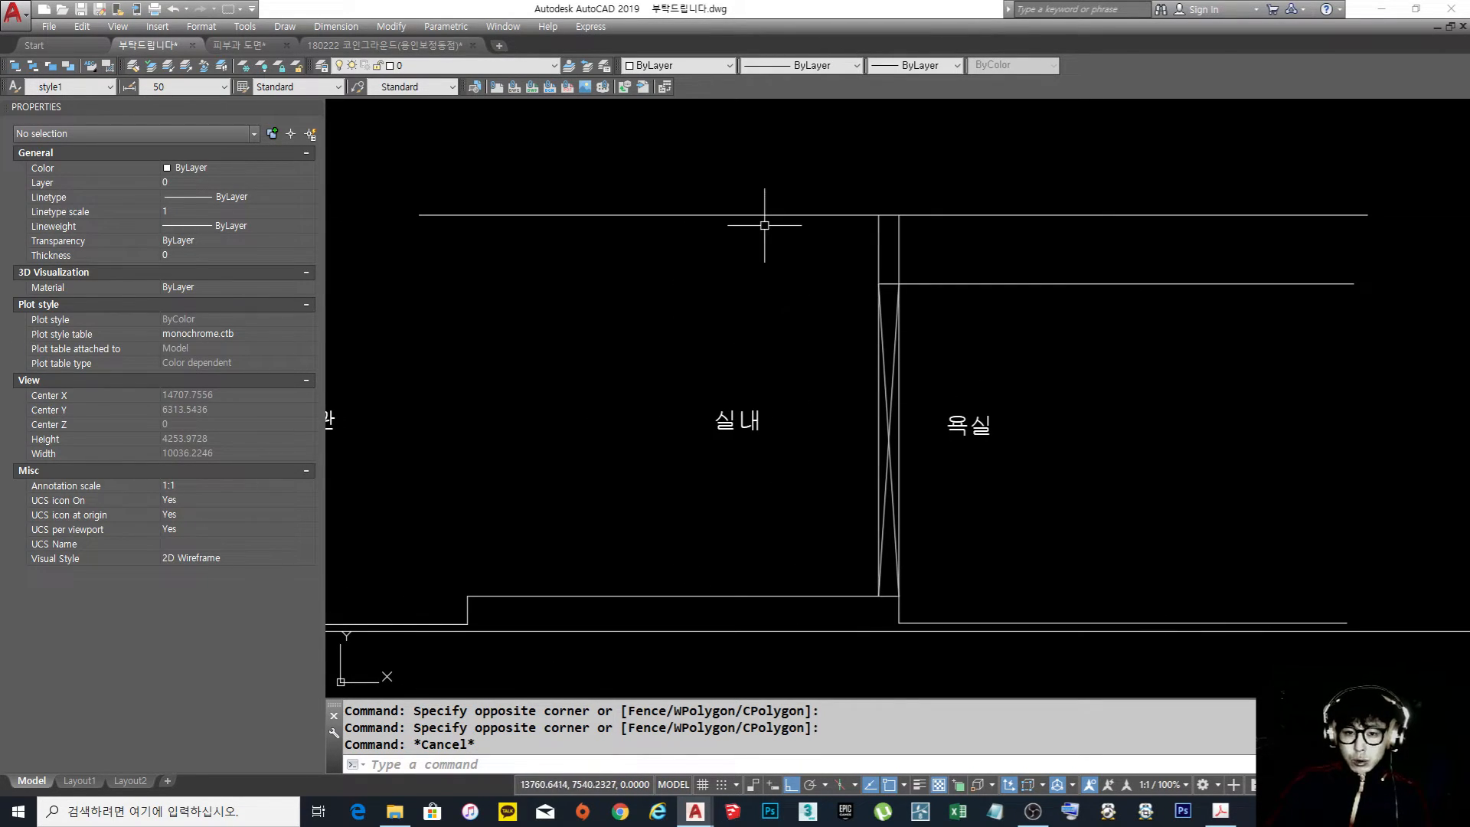
middle_click_drag(1055, 337, 879, 344)
left_click(938, 341)
left_click(862, 263)
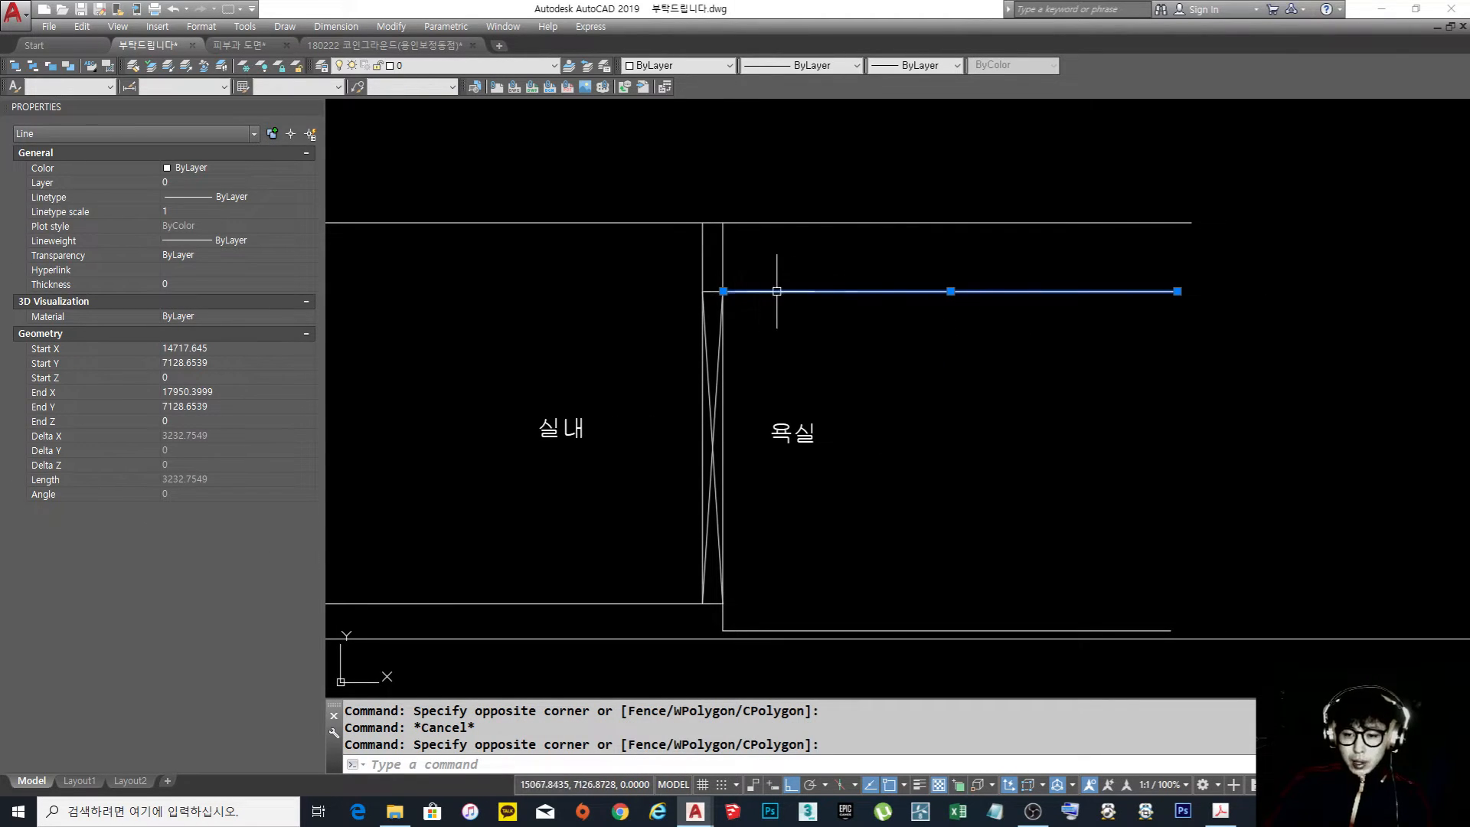
key("Escape")
type("m")
key("Return")
left_click(904, 331)
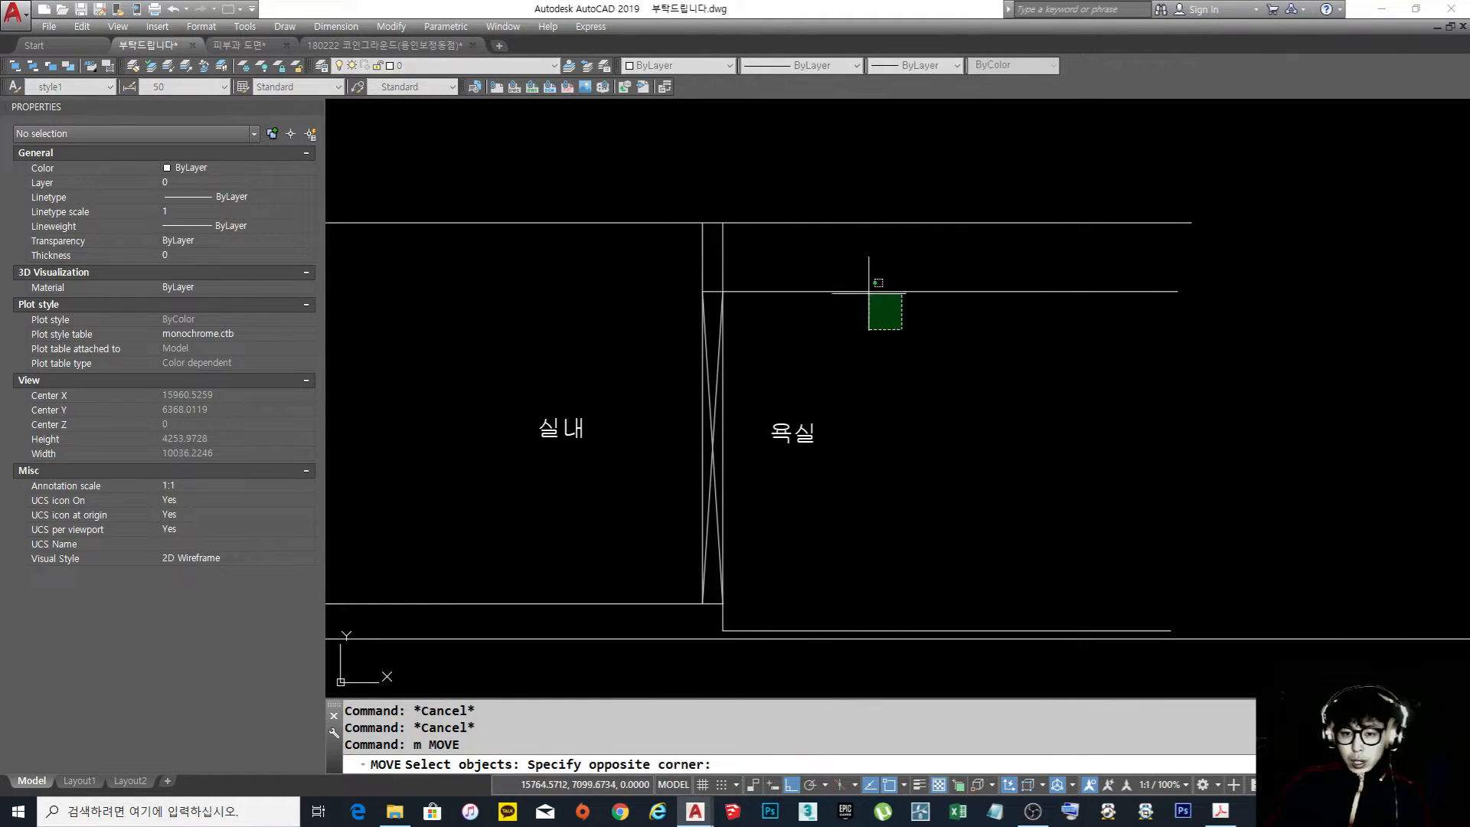
left_click(861, 283)
key("Escape")
type("m")
key("space")
left_click(871, 321)
left_click(786, 262)
key("space")
left_click(874, 409)
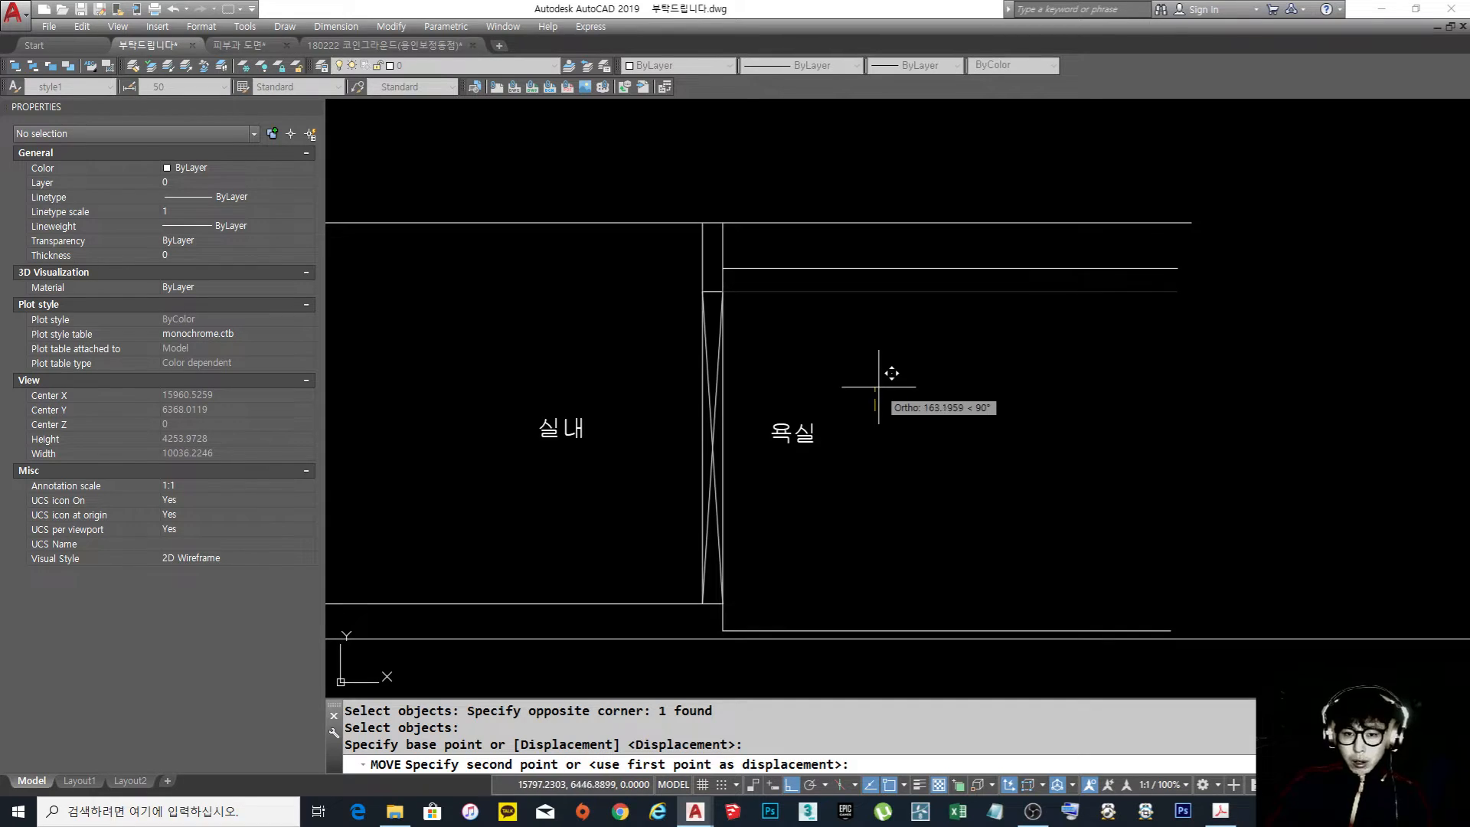
key("Escape")
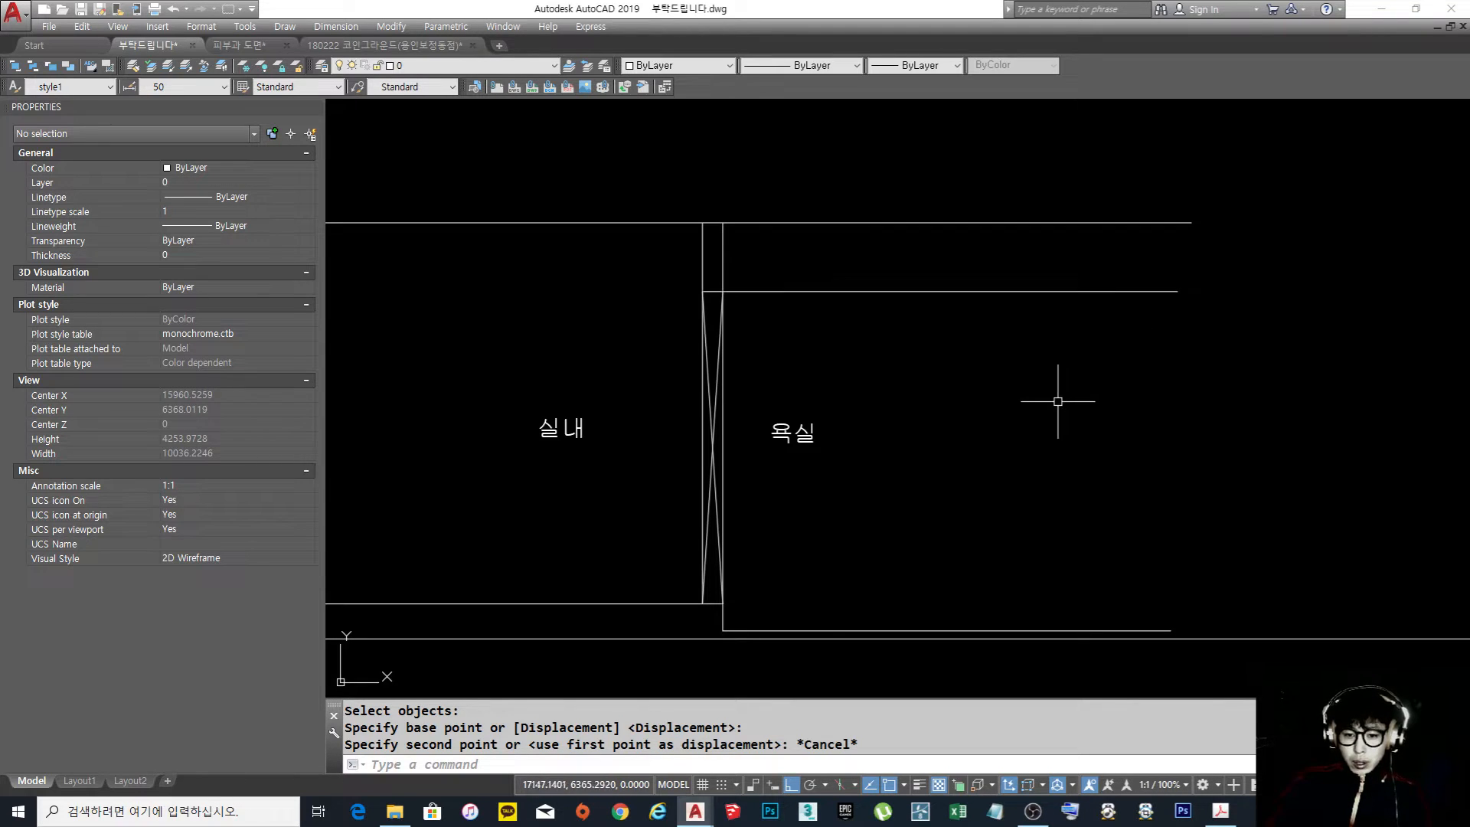
Examine the whole section and highlight the bathroom ceiling and floor lines to compare their heights
middle_click_drag(1041, 404, 1022, 378)
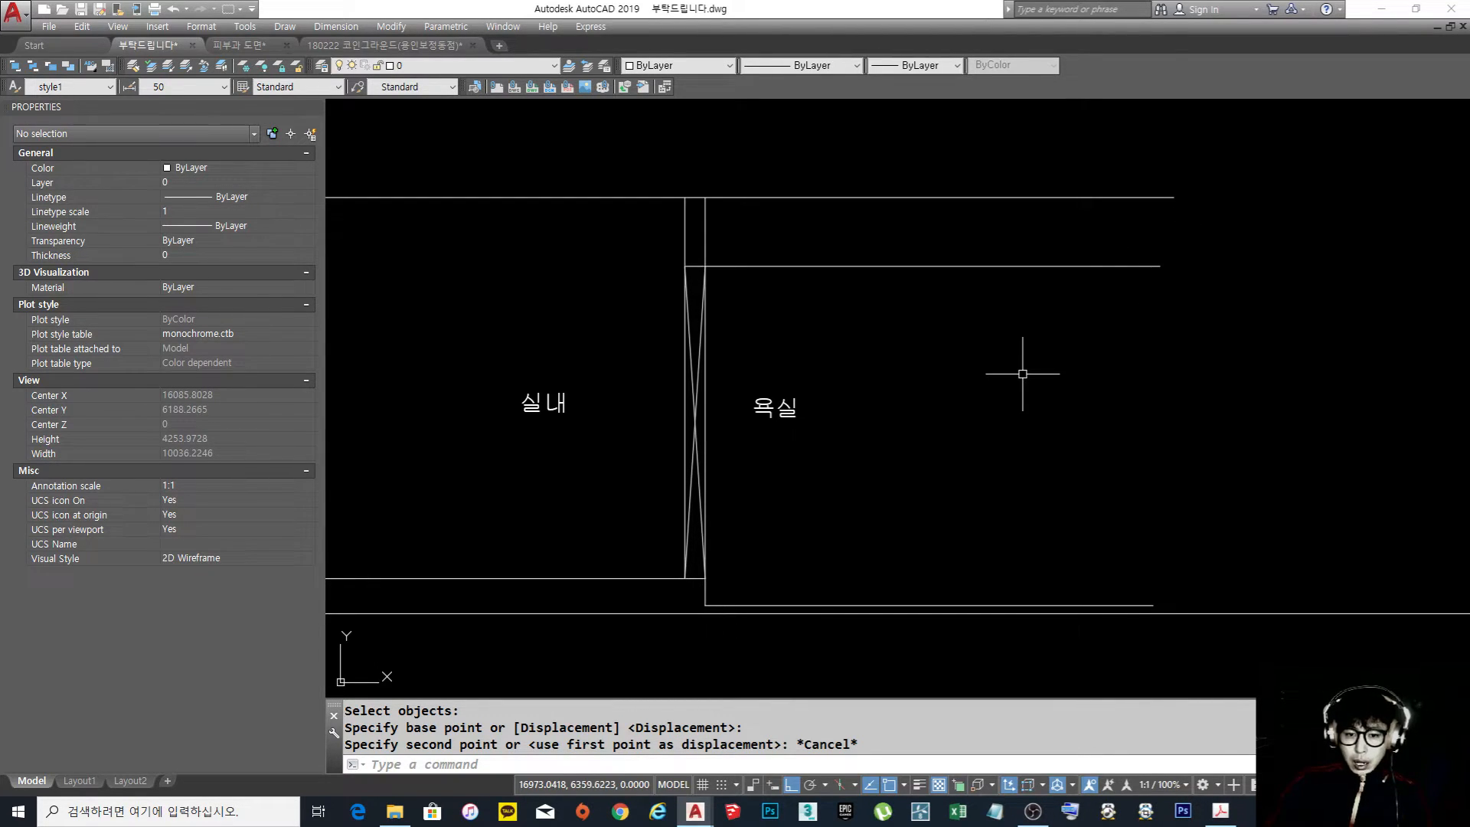
scroll(868, 406, "down", 2)
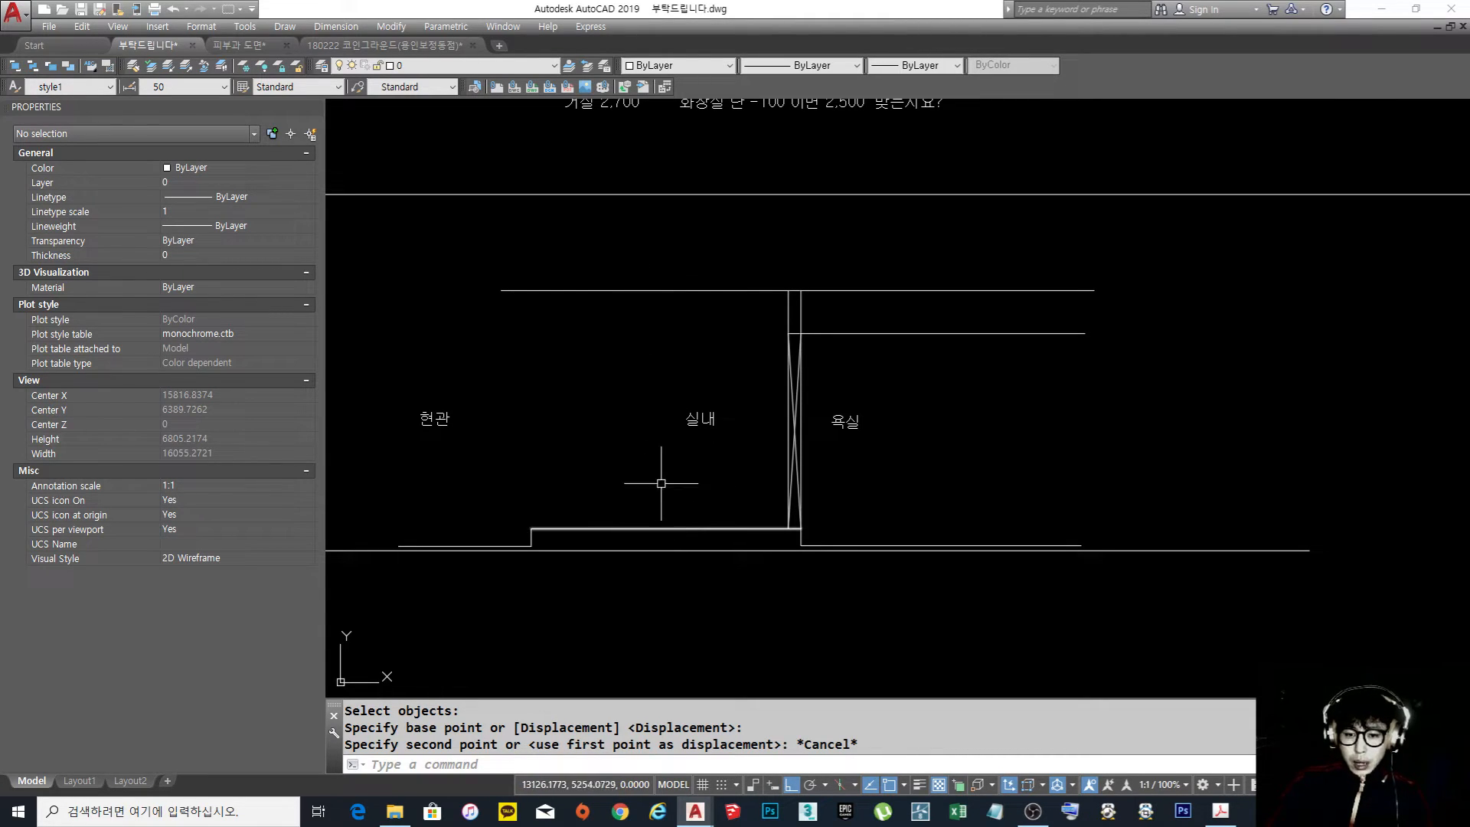
middle_click_drag(840, 435, 797, 447)
scroll(760, 356, "up", 2)
middle_click_drag(727, 386, 752, 339)
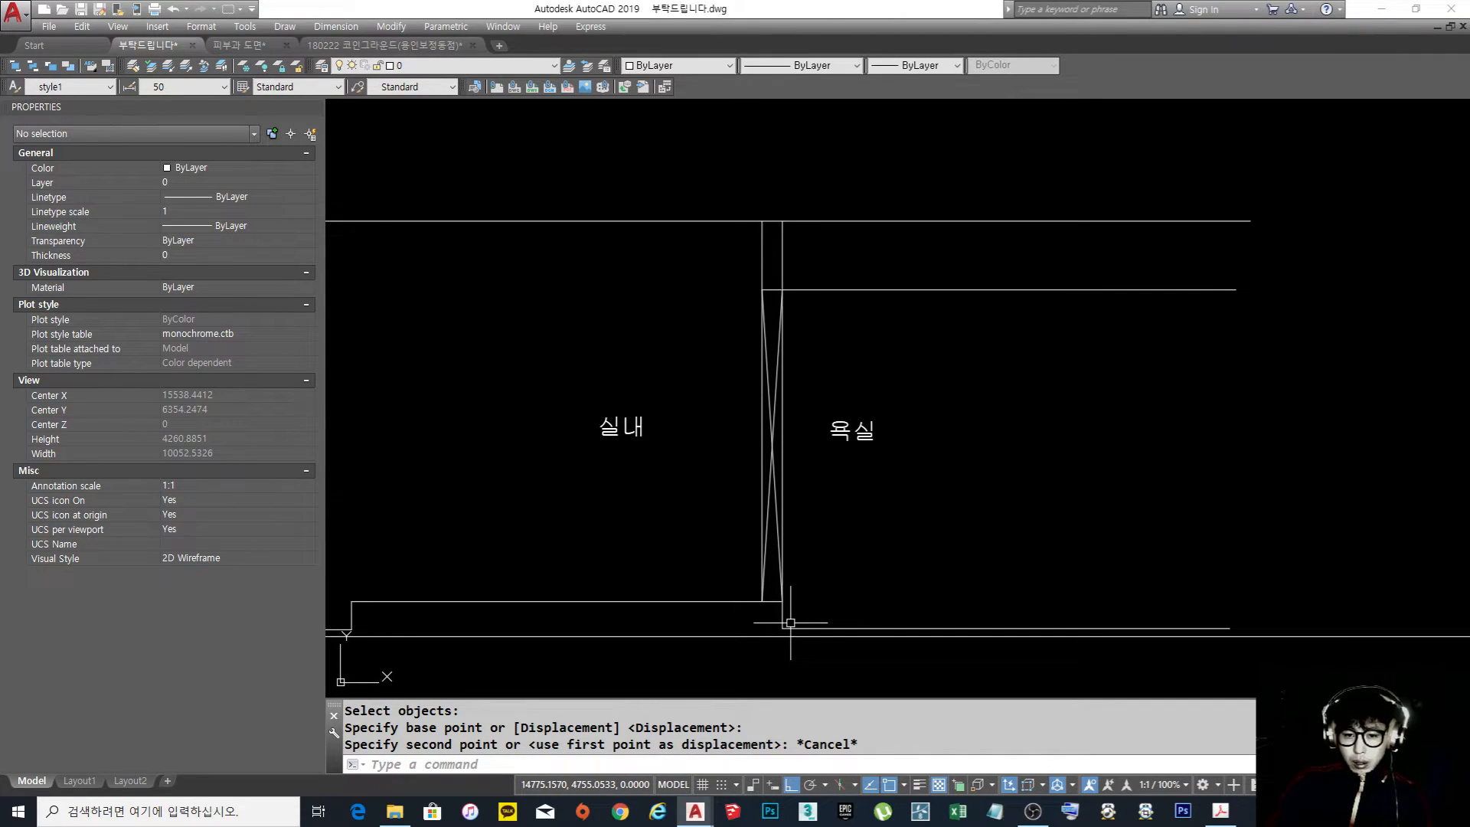
left_click(876, 289)
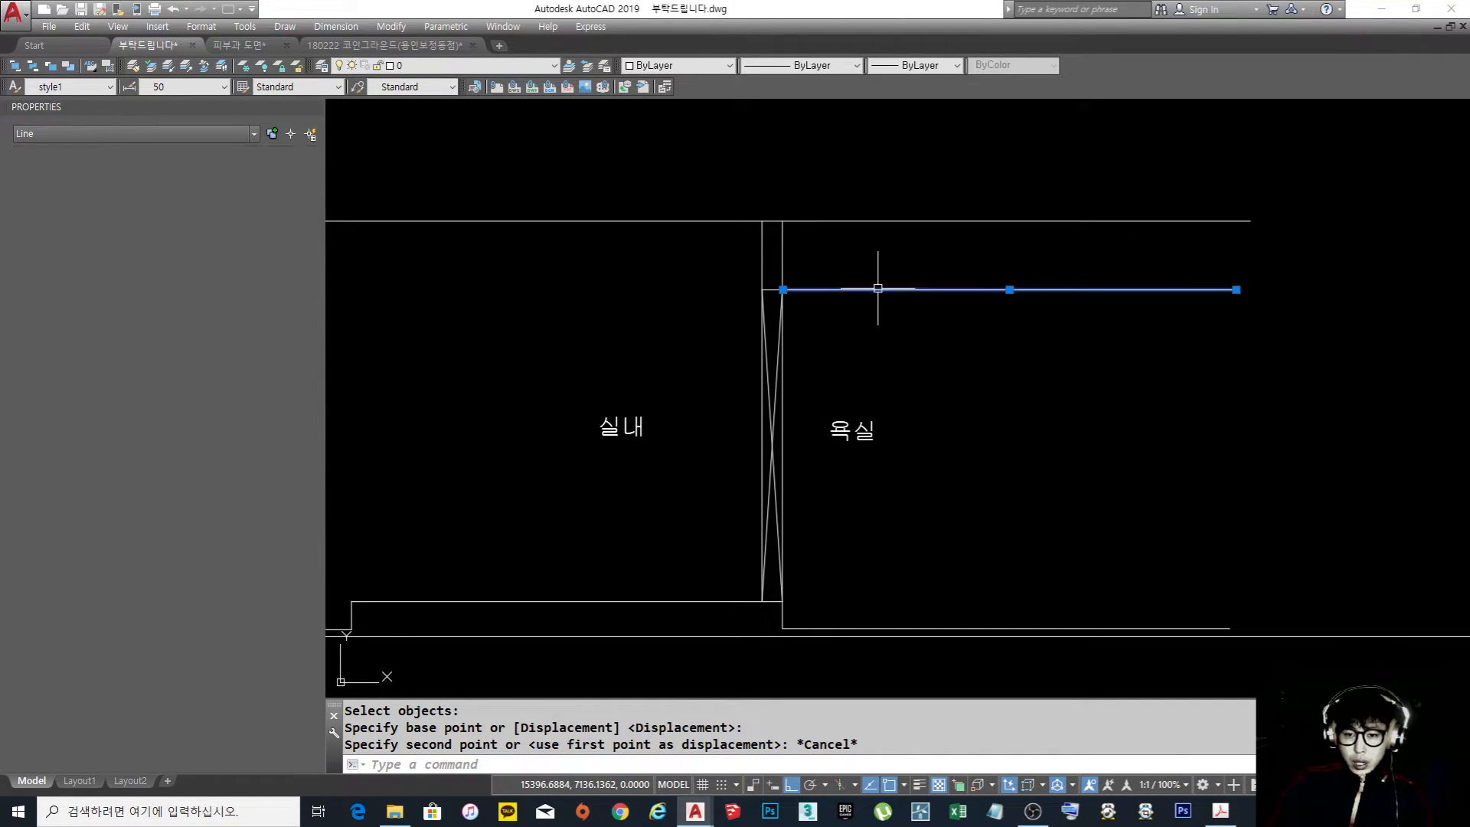
left_click(868, 624)
left_click(862, 628)
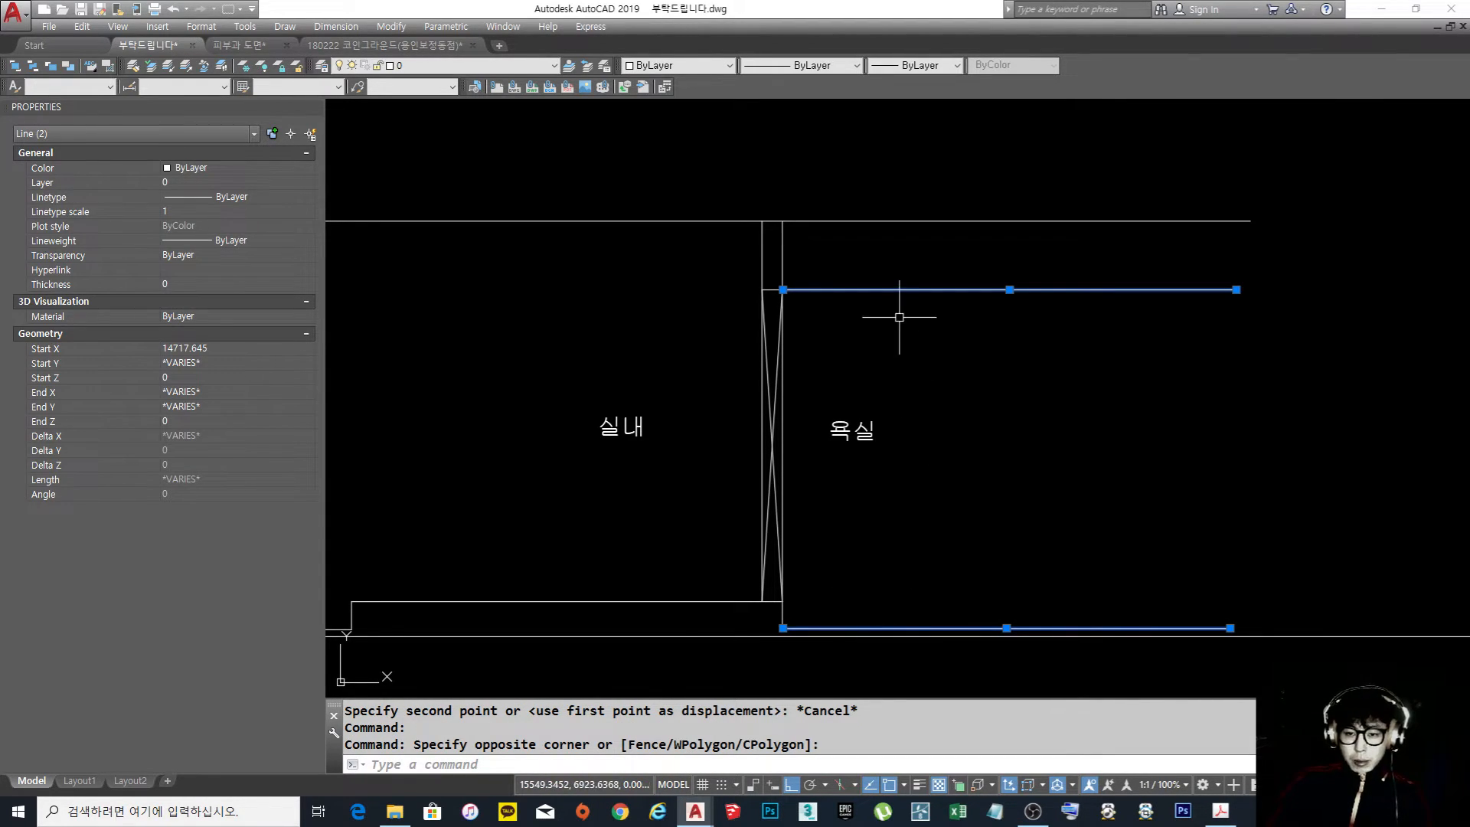
key("Escape")
Move the bathroom ceiling line straight up to between the door head and the room ceiling line
type("m")
key("Return")
left_click(865, 327)
left_click(837, 263)
key("Return")
left_click(953, 450)
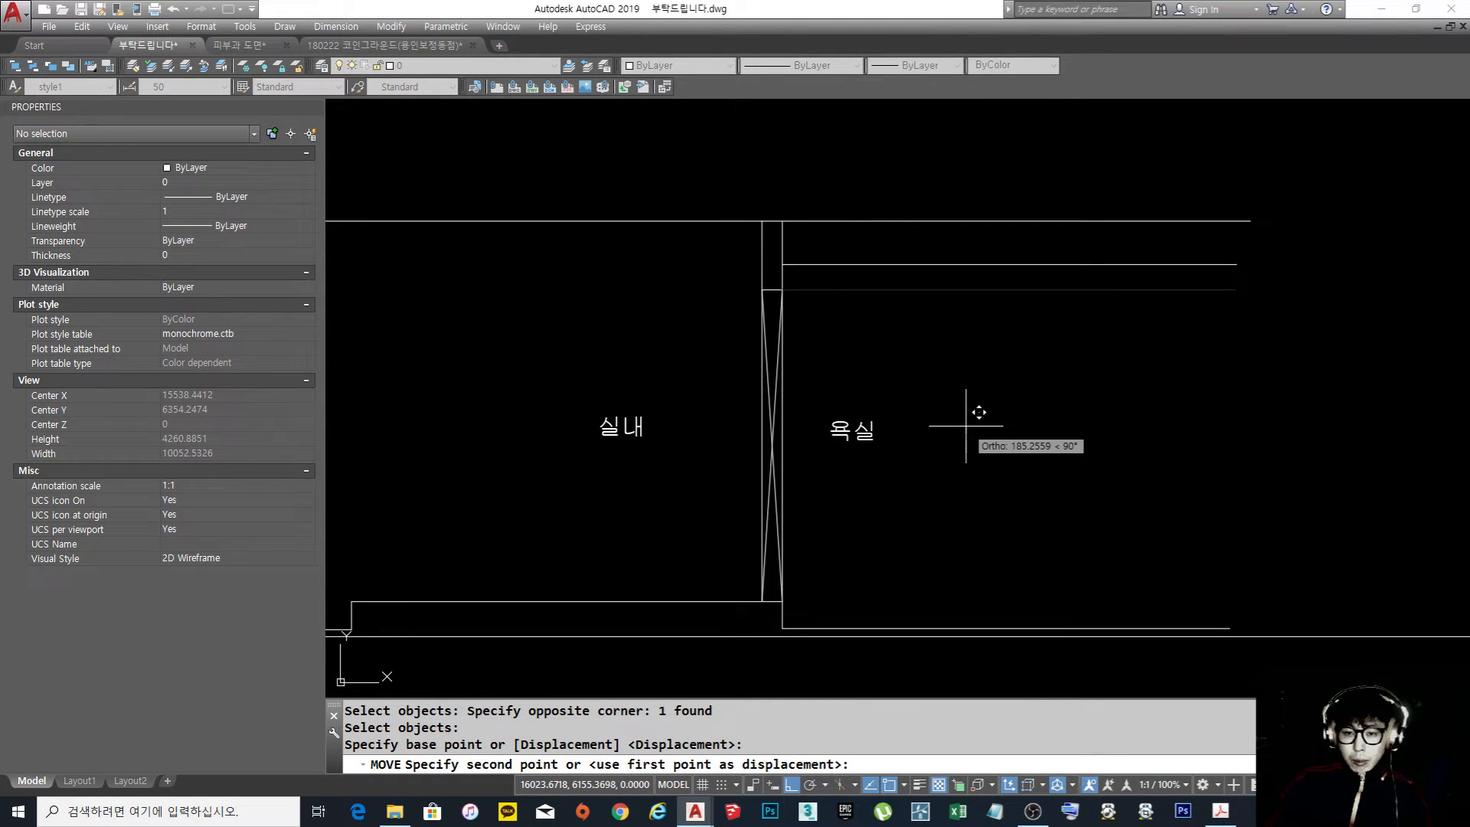
left_click(964, 417)
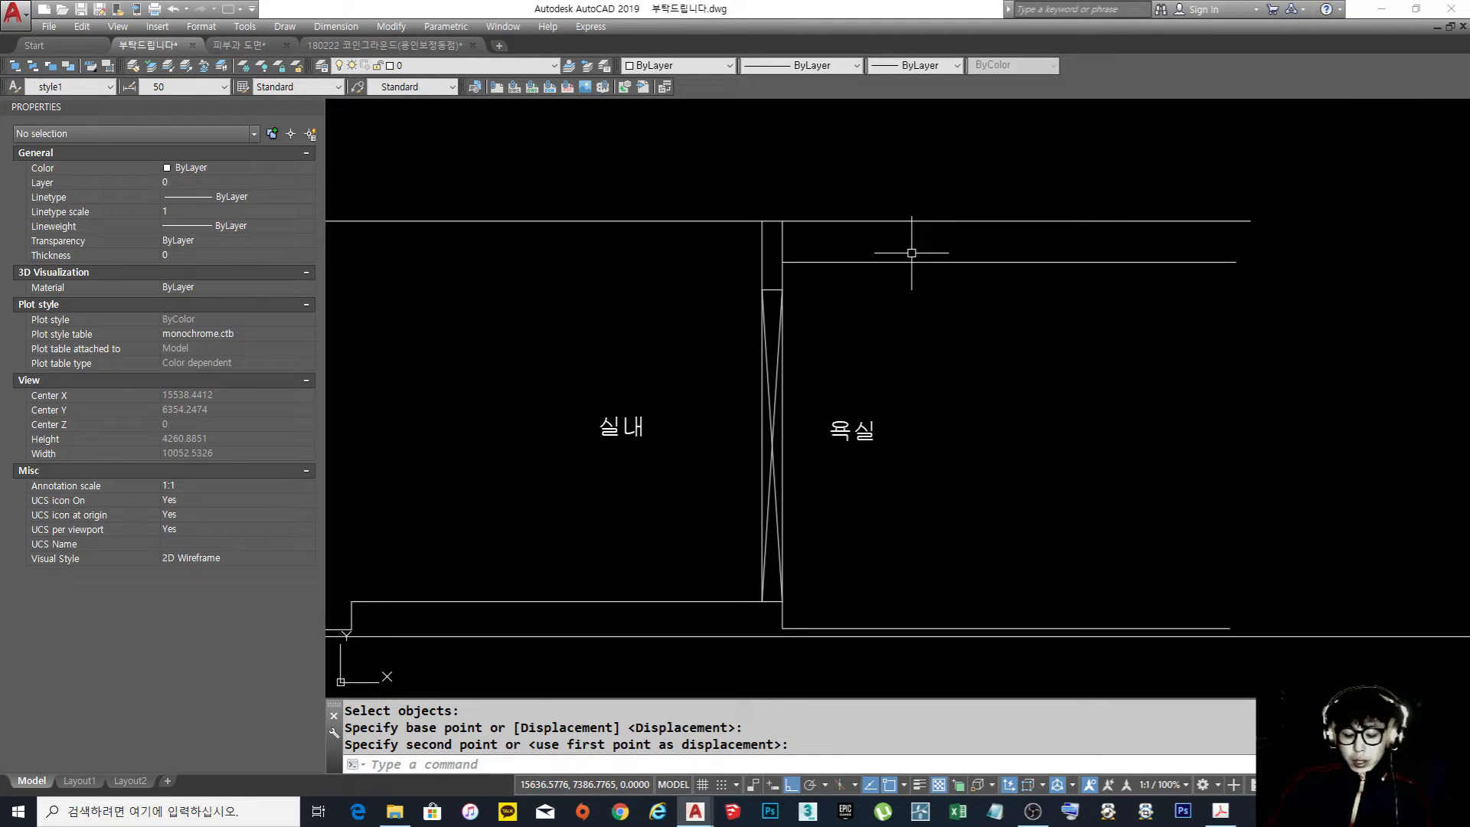
Move the bathroom ceiling line down from its left end to the door's upper corner on the bathroom side
type("m")
key("Return")
left_click(861, 268)
left_click(850, 254)
key("Return")
left_click(783, 262)
left_click(783, 289)
Raise the bathroom ceiling line vertically to between the door head and the room ceiling line
key("Return")
left_click(926, 319)
left_click(903, 271)
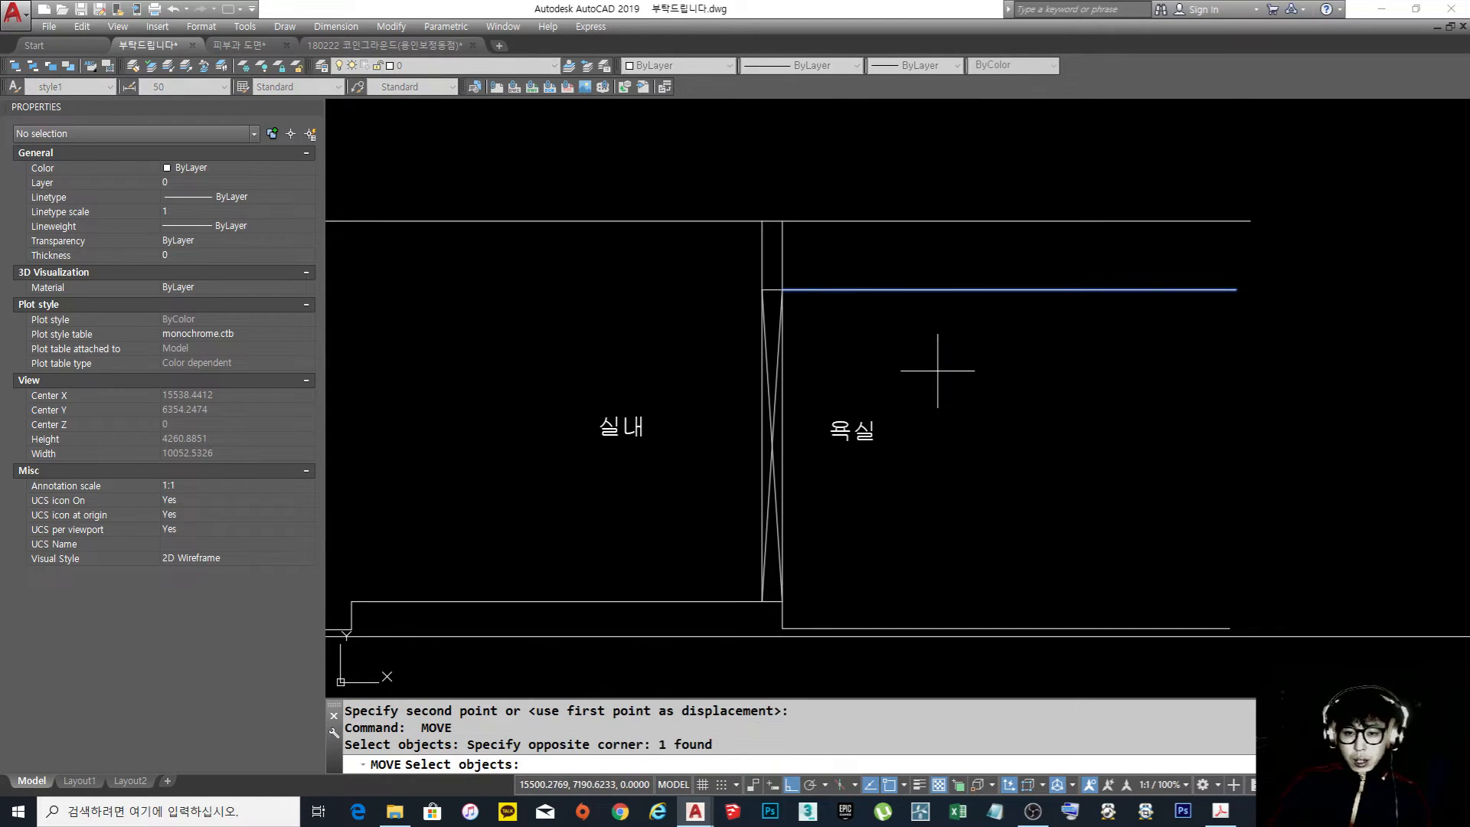
key("Return")
left_click(948, 397)
left_click(947, 366)
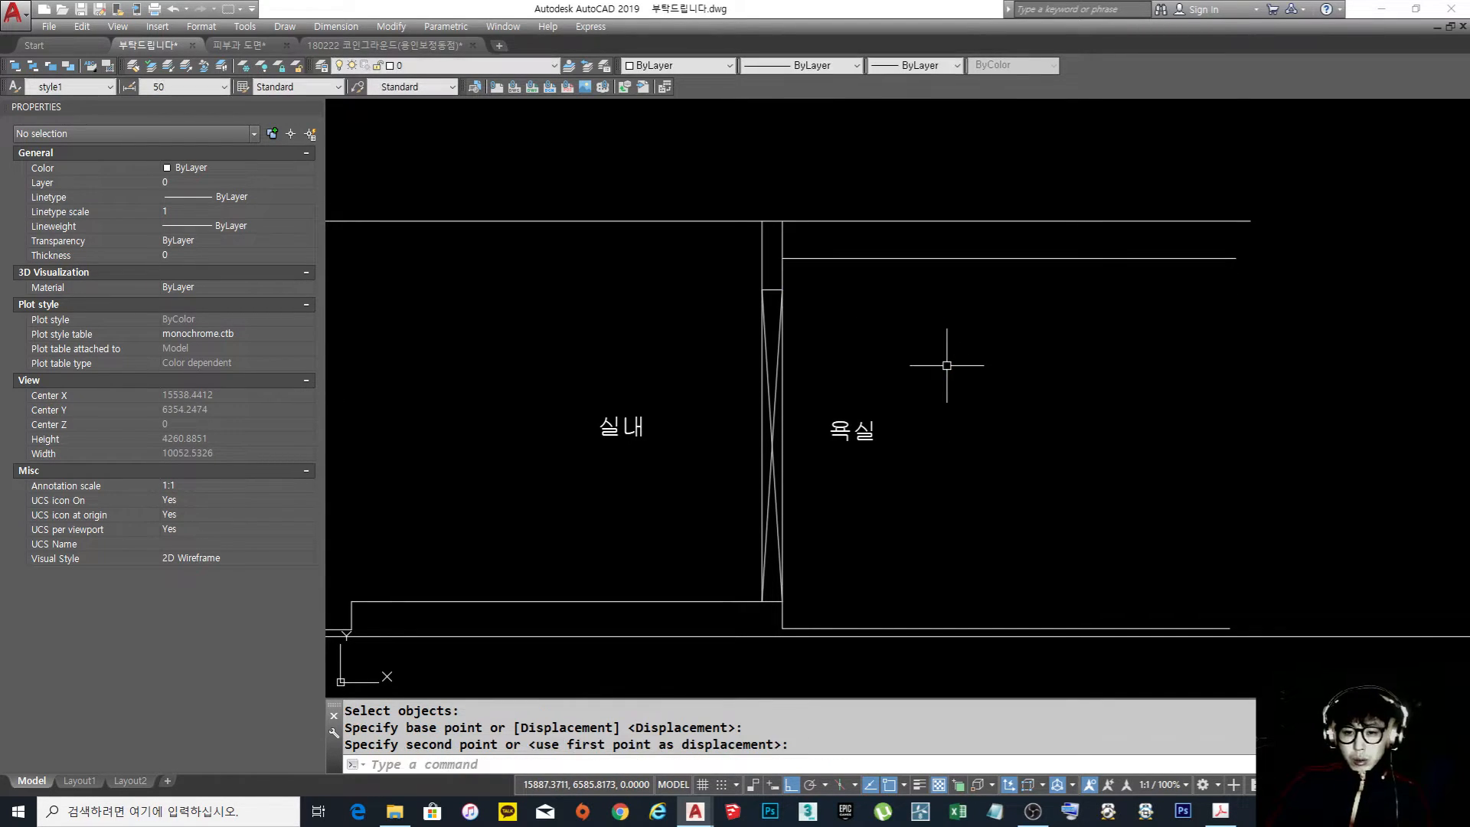
key("Return")
left_click(886, 300)
left_click(847, 256)
key("Return")
left_click(924, 302)
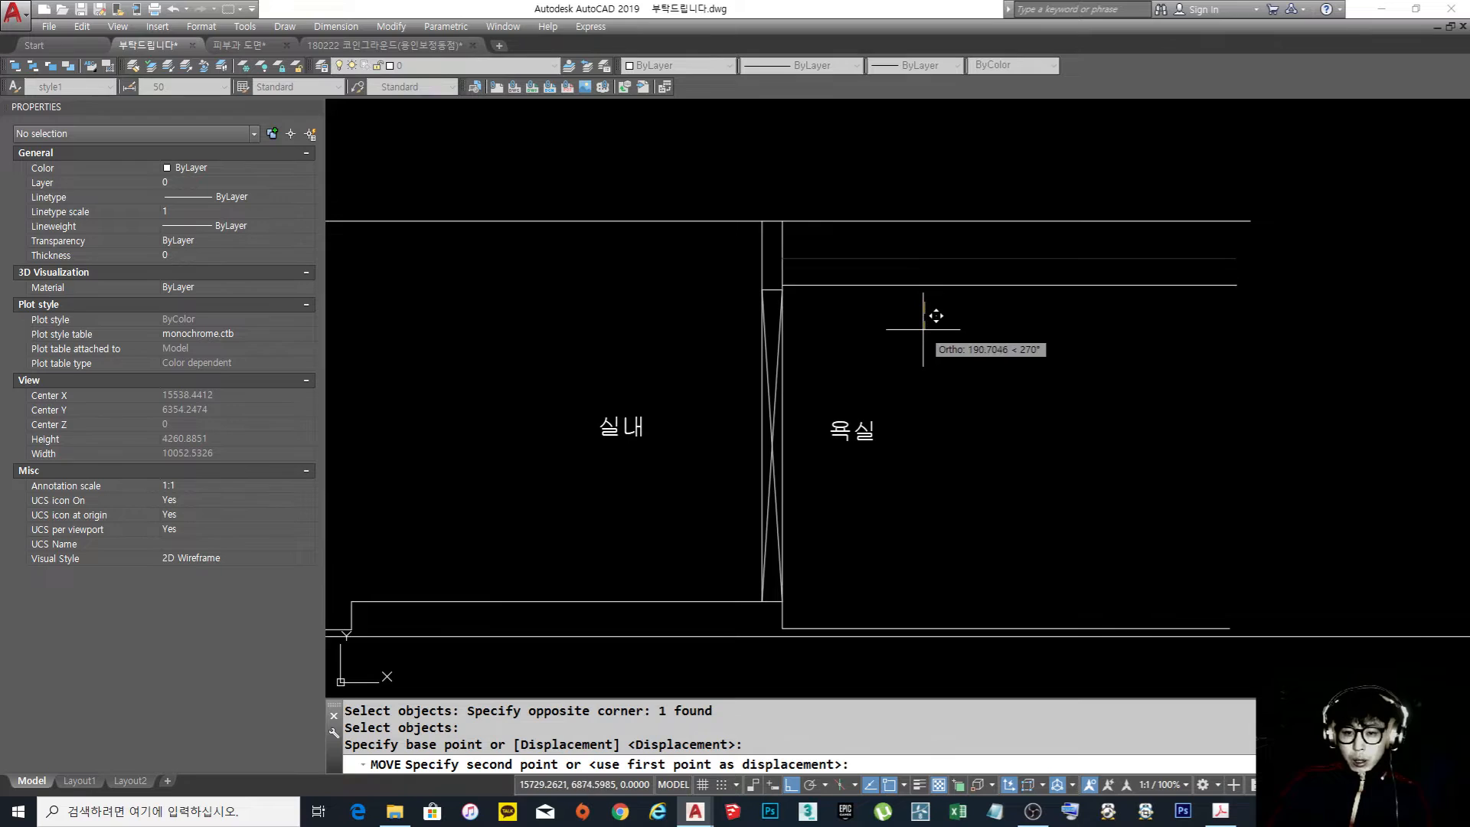
key("Escape")
Move the raised bathroom ceiling line back down so its left endpoint meets the door head's corner
key("Return")
left_click(878, 286)
left_click(845, 259)
key("Return")
left_click(781, 258)
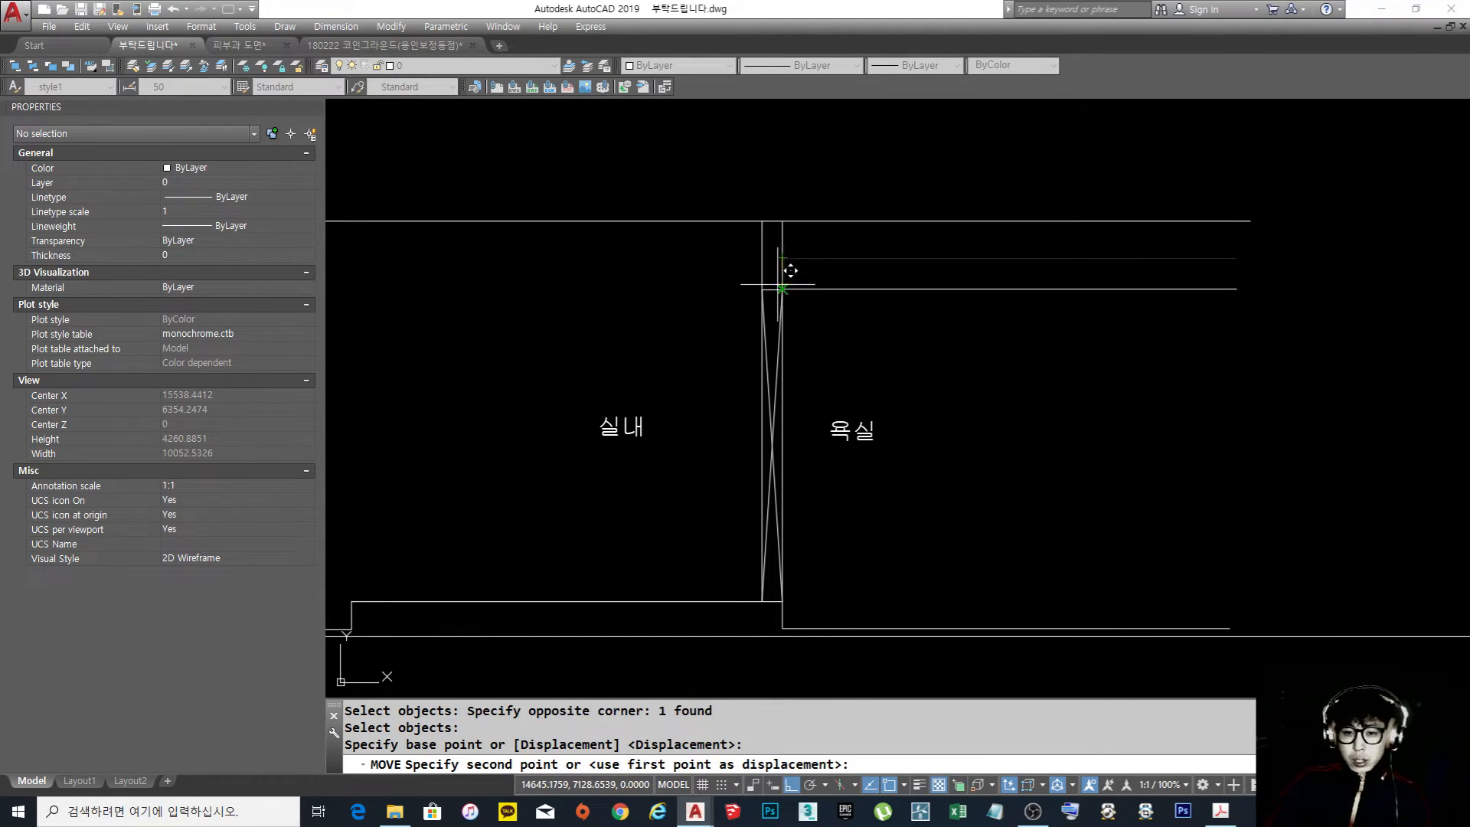
left_click(782, 288)
key("Escape")
middle_click_drag(962, 381, 904, 379)
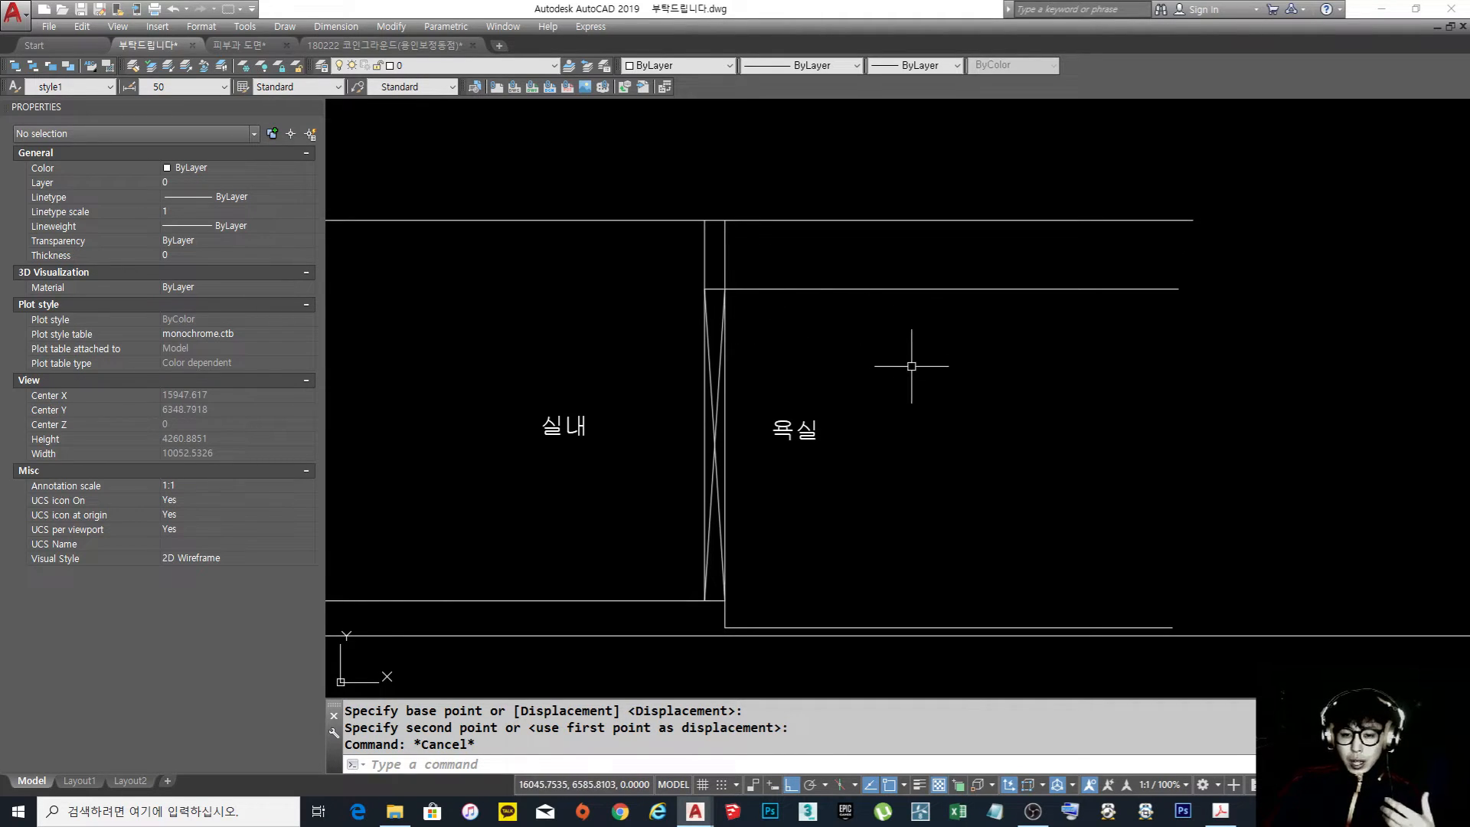
Highlight the bathroom ceiling line to show its height relative to the door head
left_click(777, 285)
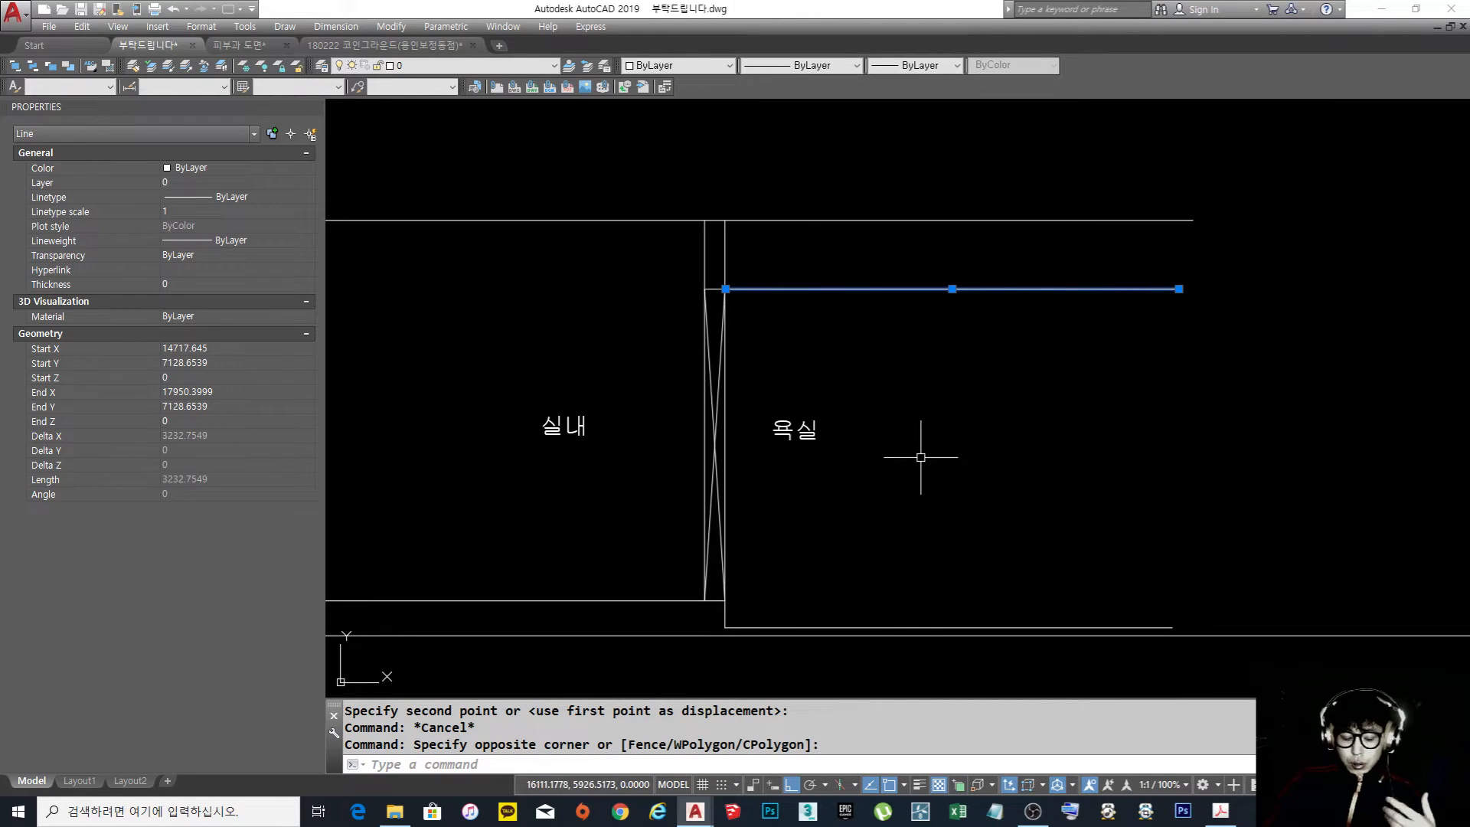
key("Escape")
key("Escape")
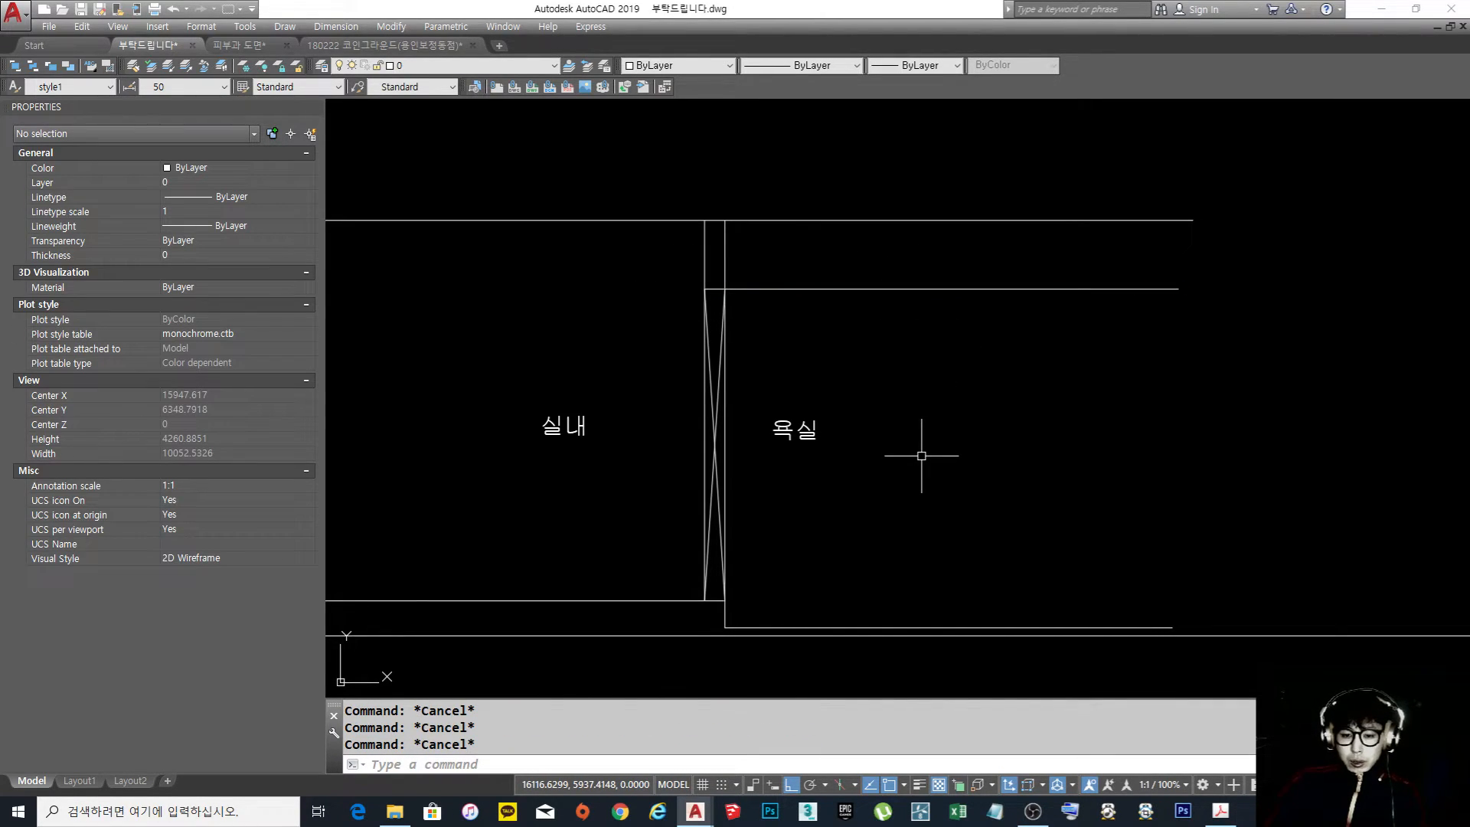
Move the bathroom ceiling line straight up from the door head towards the room ceiling line
scroll(957, 429, "down", 2)
mouse_move(865, 405)
middle_mouse_down()
mouse_move(859, 451)
mouse_move(841, 439)
mouse_move(861, 427)
middle_mouse_up()
type("m")
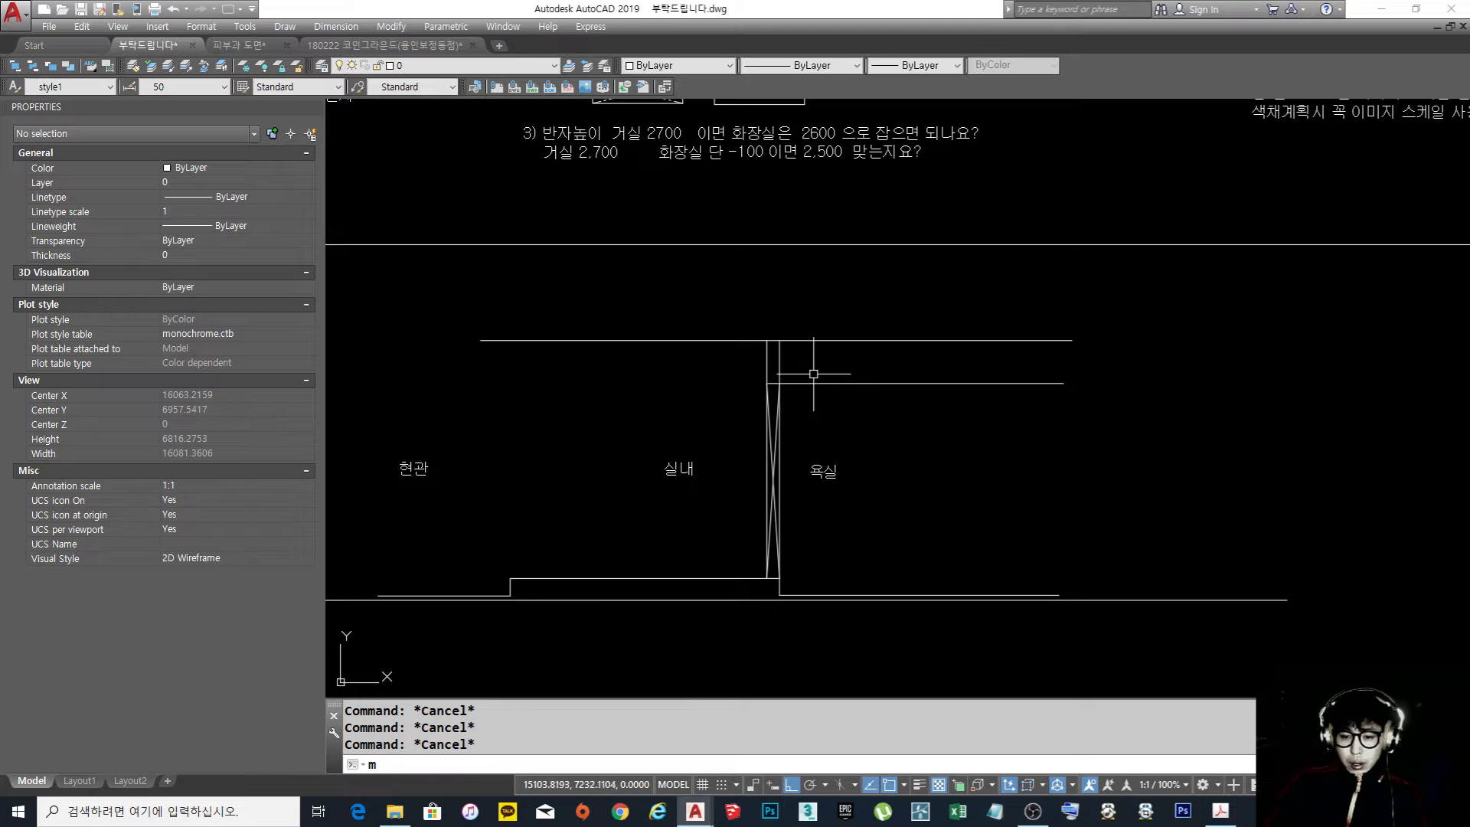
key("space")
scroll(813, 381, "up", 3)
left_click(842, 457)
left_click(804, 349)
key("space")
left_click(868, 518)
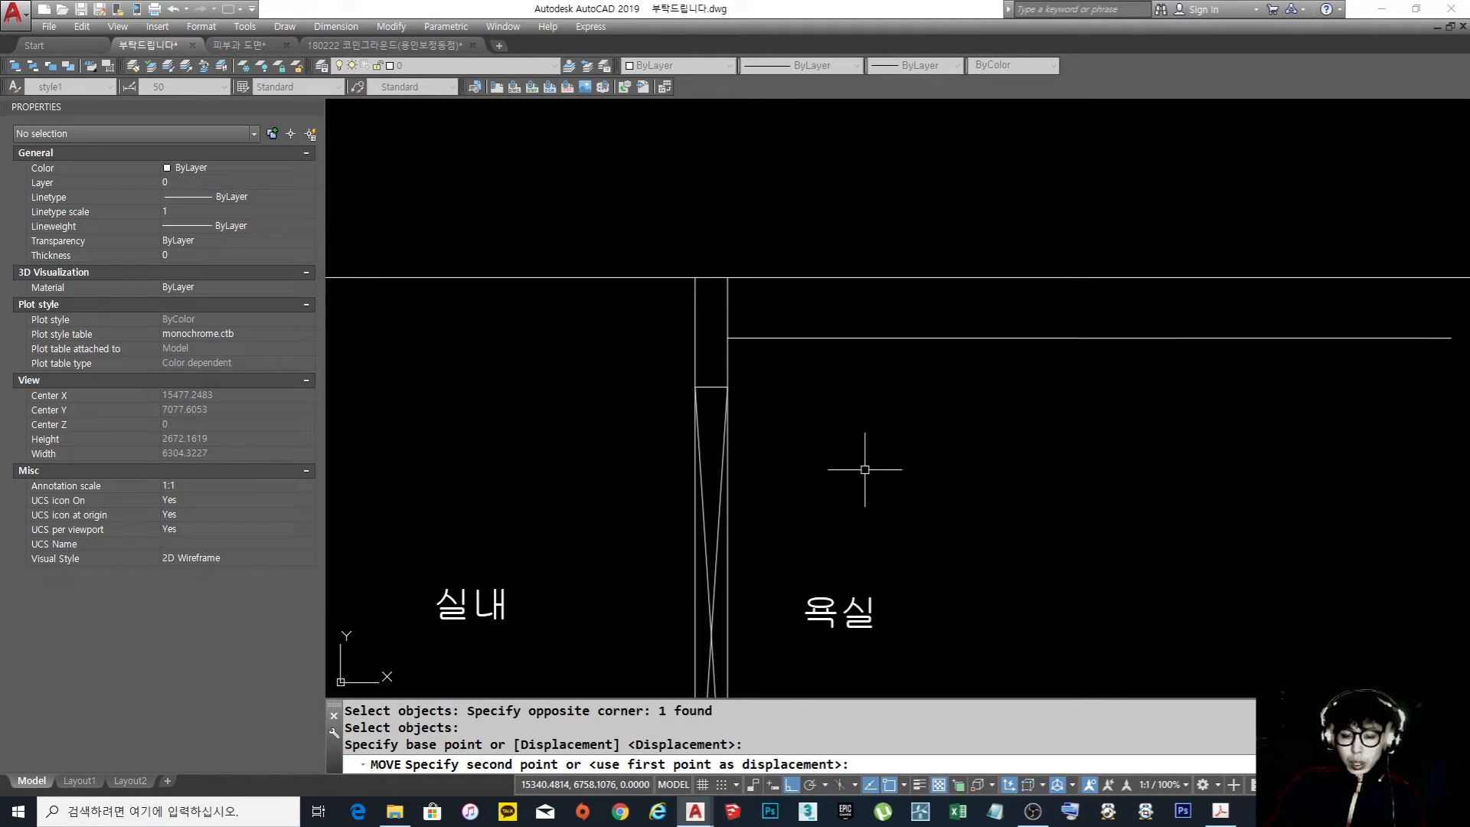
left_click(865, 470)
scroll(841, 380, "down", 2)
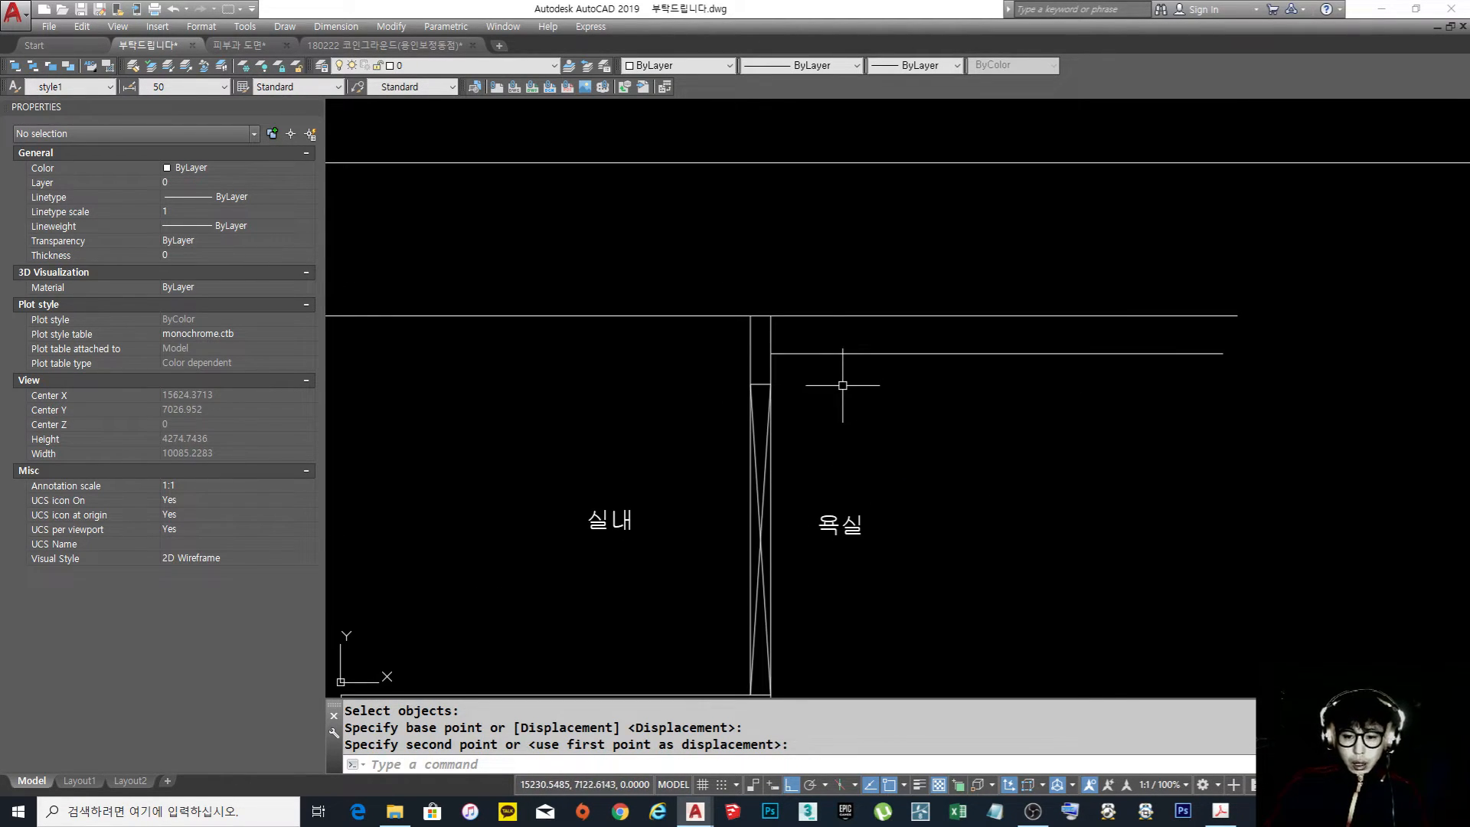
Undo the last upward move of the bathroom ceiling line
key("ctrl+z")
key("ctrl+z")
middle_click_drag(892, 436, 910, 422)
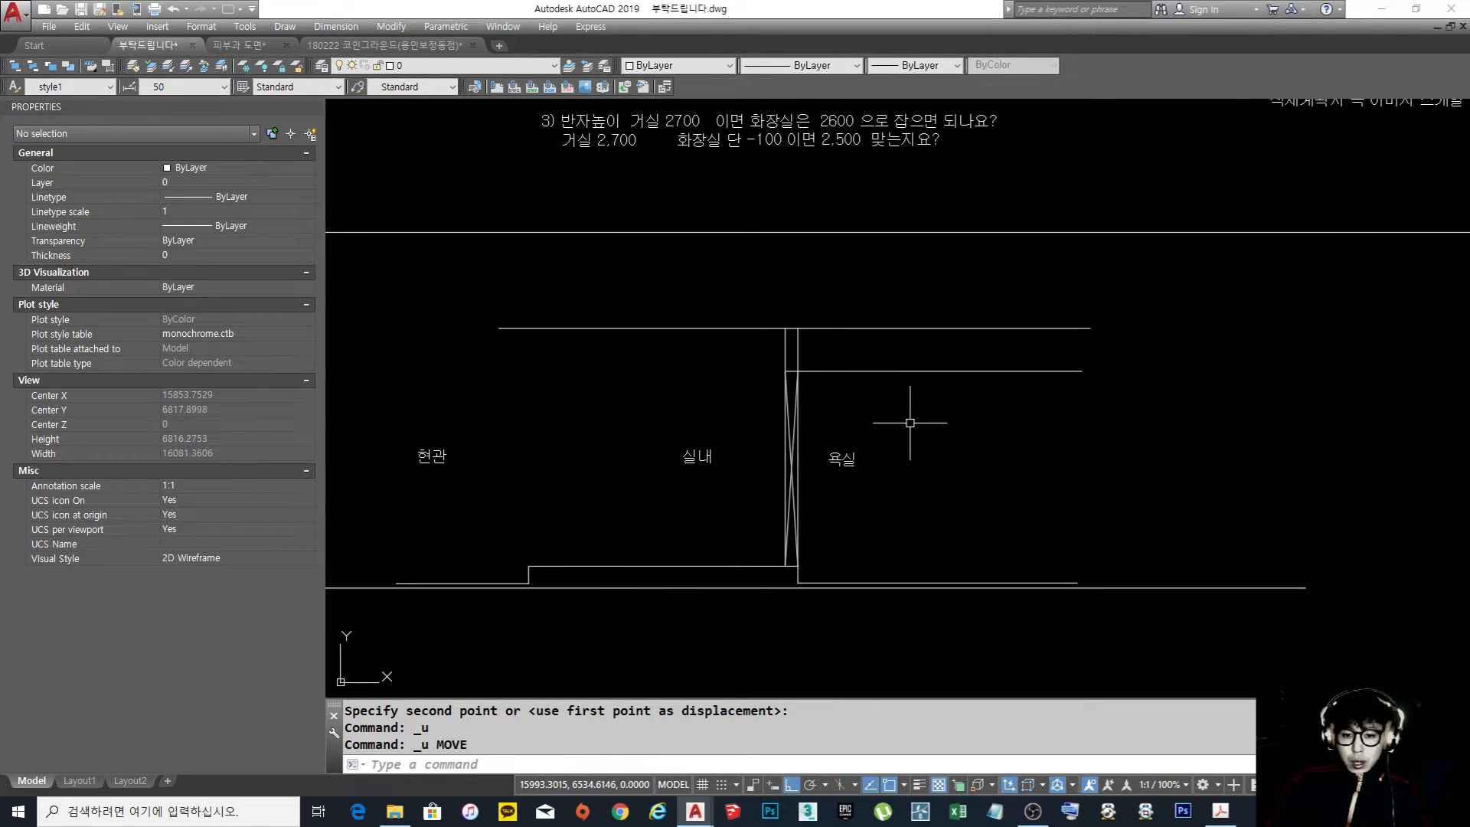
Highlight the bathroom ceiling and floor lines together to compare the height between them
left_click(909, 371)
left_click(909, 582)
key("Escape")
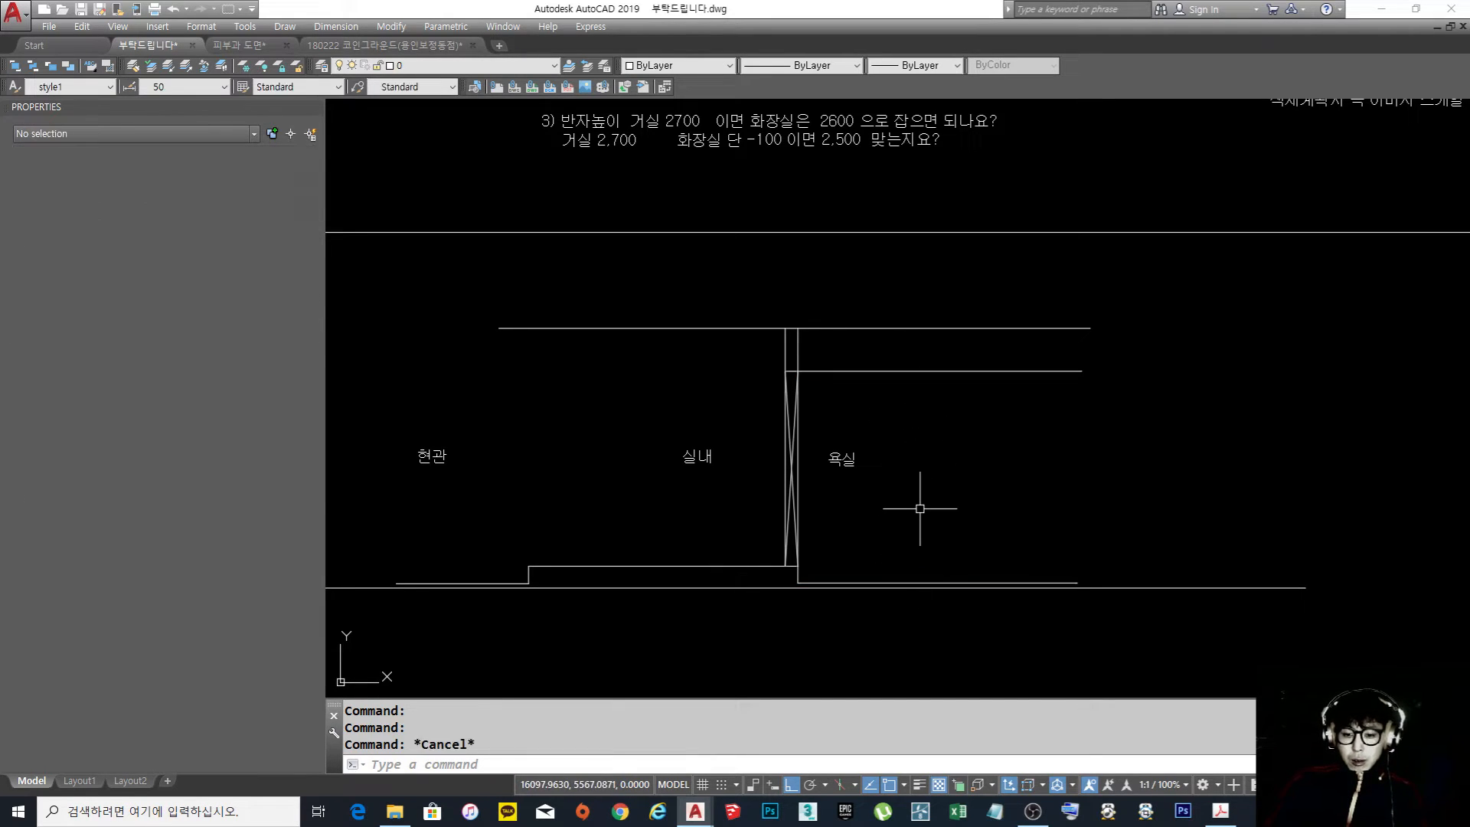
Examine the question sheet above the section, from the ceiling plan questions across to the retouching and presentation questions
scroll(927, 468, "down", 2)
scroll(935, 466, "down", 2)
middle_click_drag(945, 460, 847, 552)
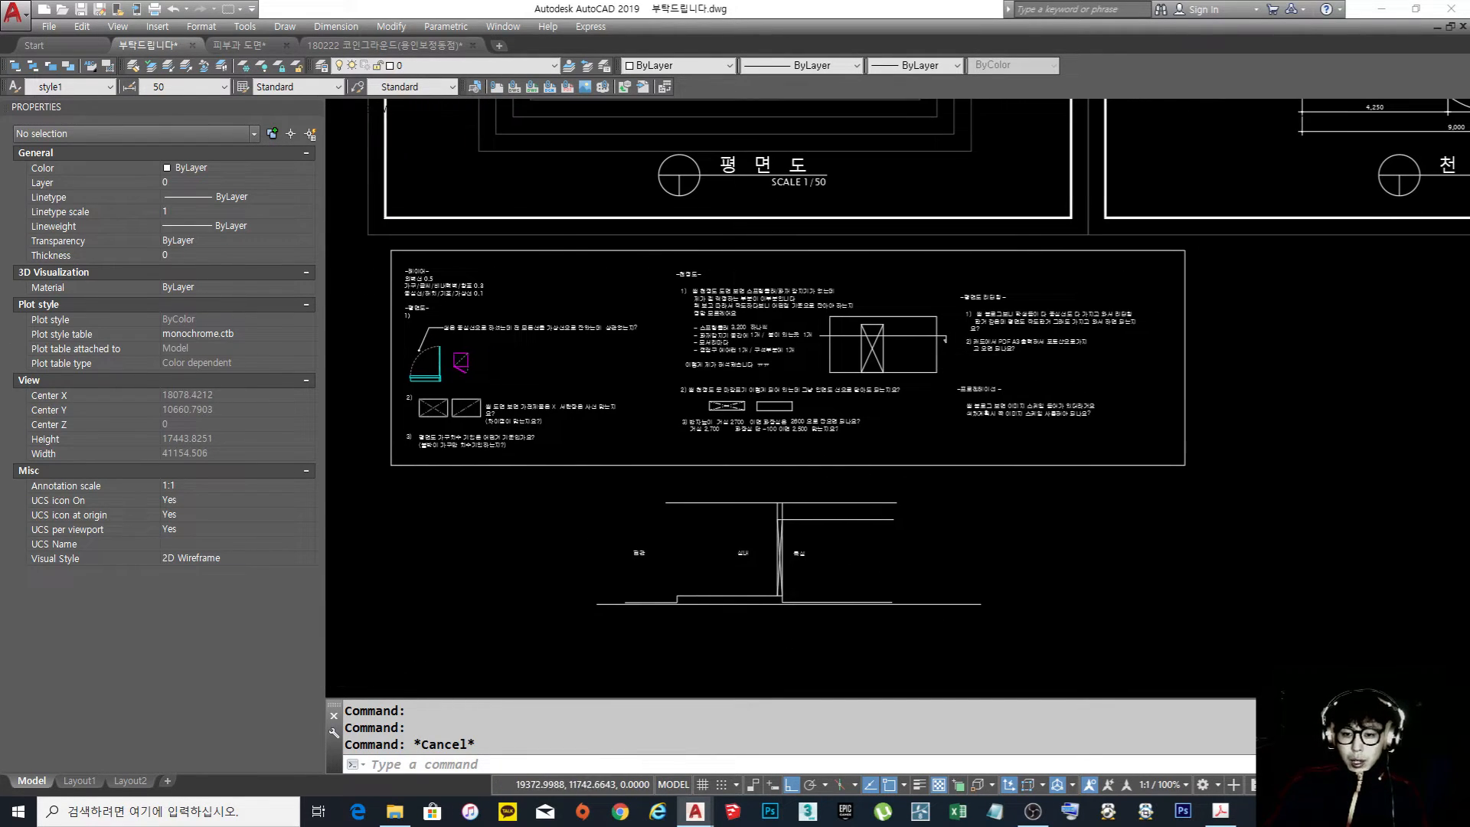
scroll(943, 362, "up", 2)
scroll(1044, 306, "up", 2)
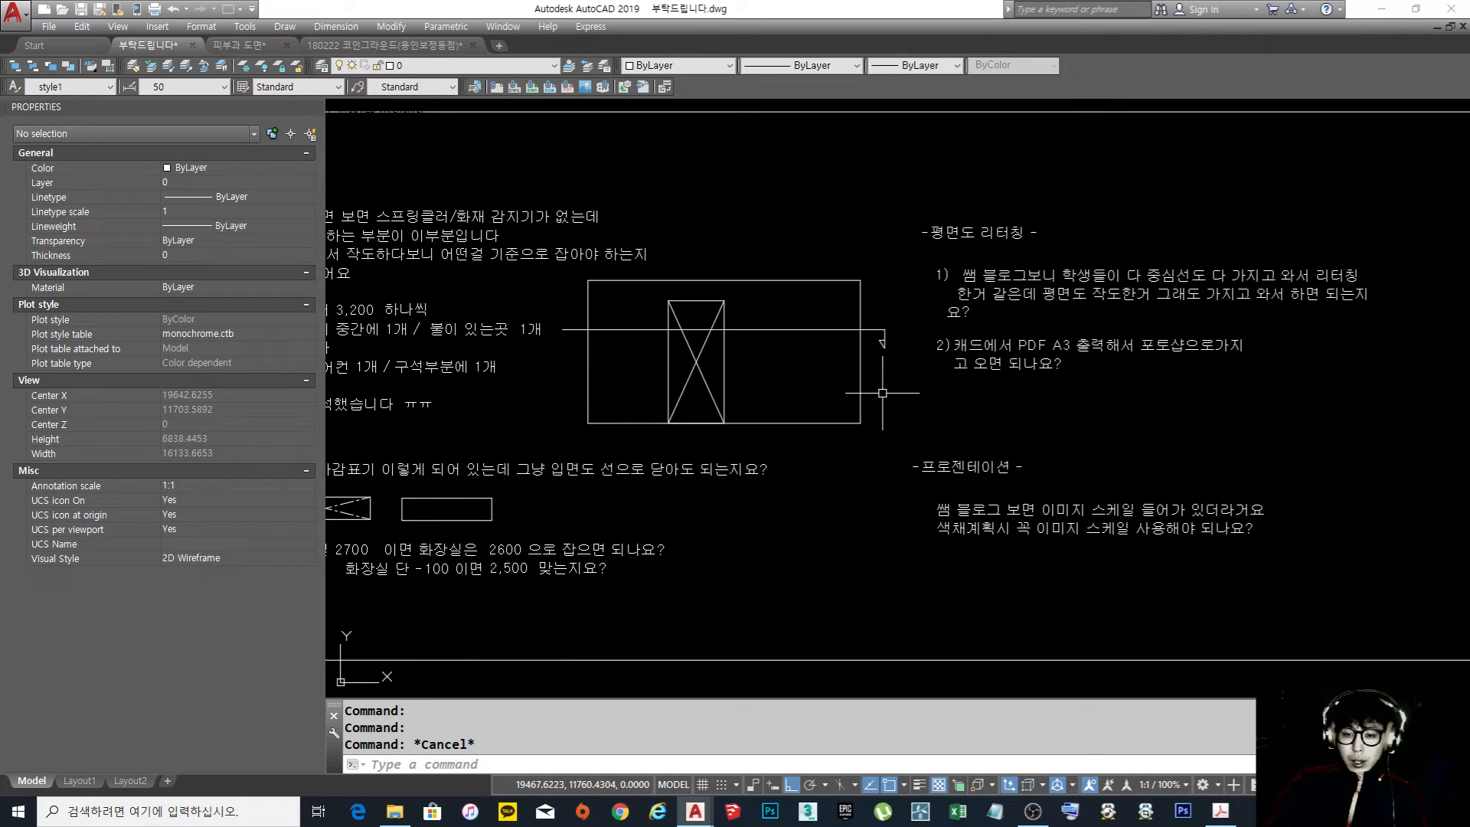
scroll(885, 395, "down", 3)
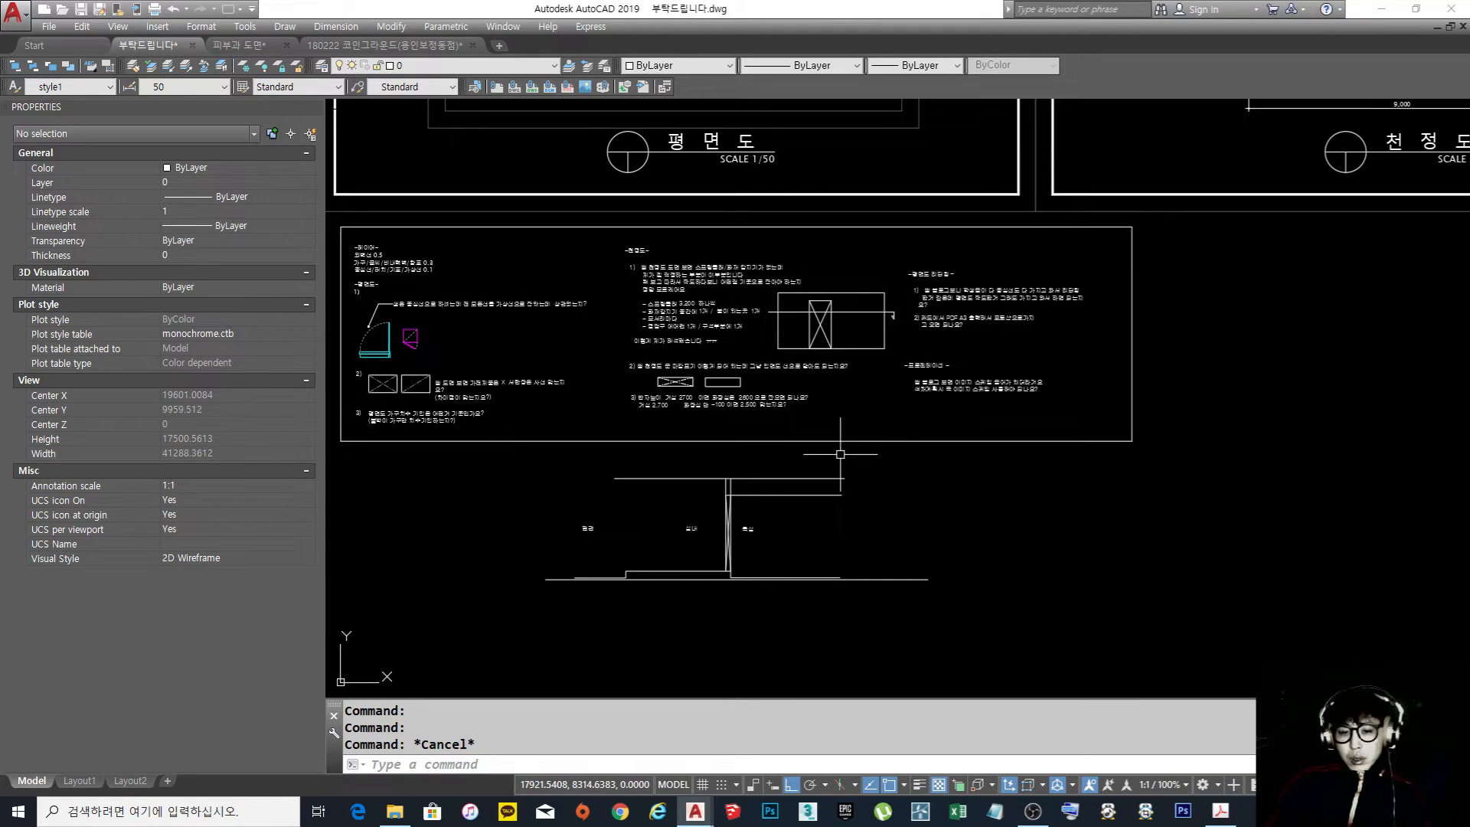
scroll(772, 395, "up", 2)
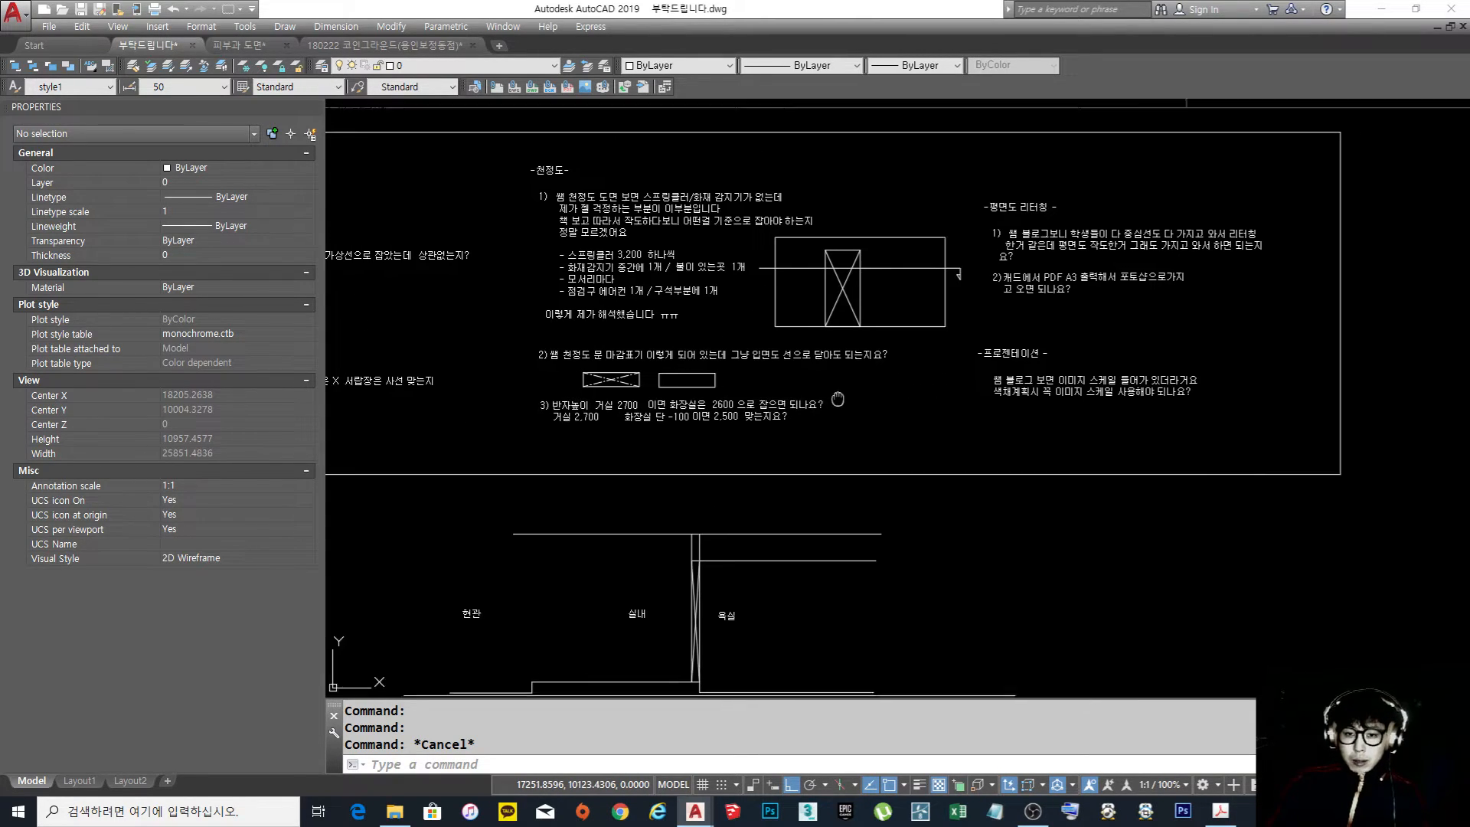
middle_click_drag(772, 395, 731, 421)
middle_click_drag(985, 413, 955, 421)
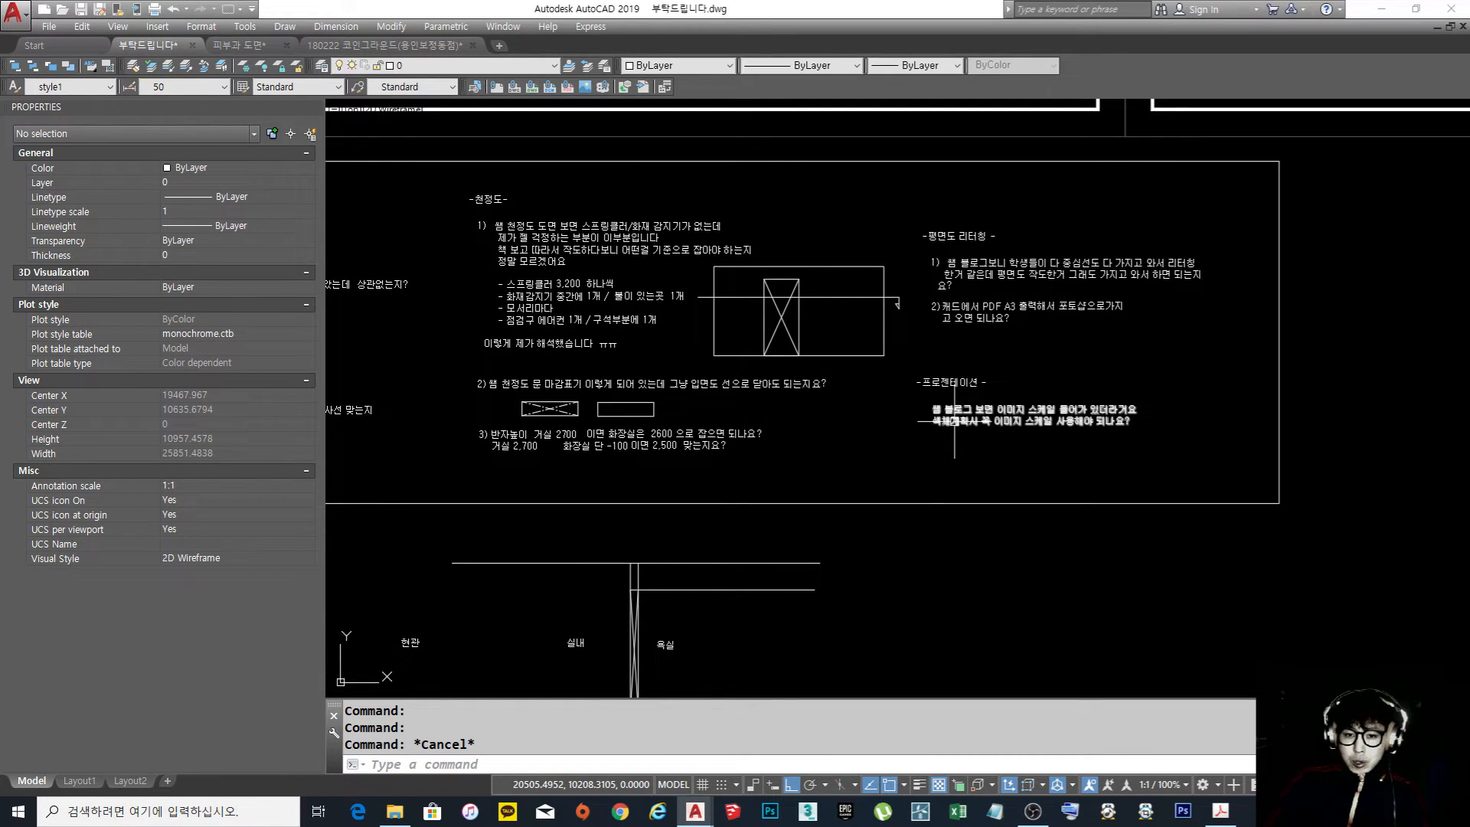
Review the ceiling height question, then read the floor plan retouching question about bringing an A3 PDF into Photoshop
scroll(955, 420, "down", 3)
scroll(957, 425, "up", 3)
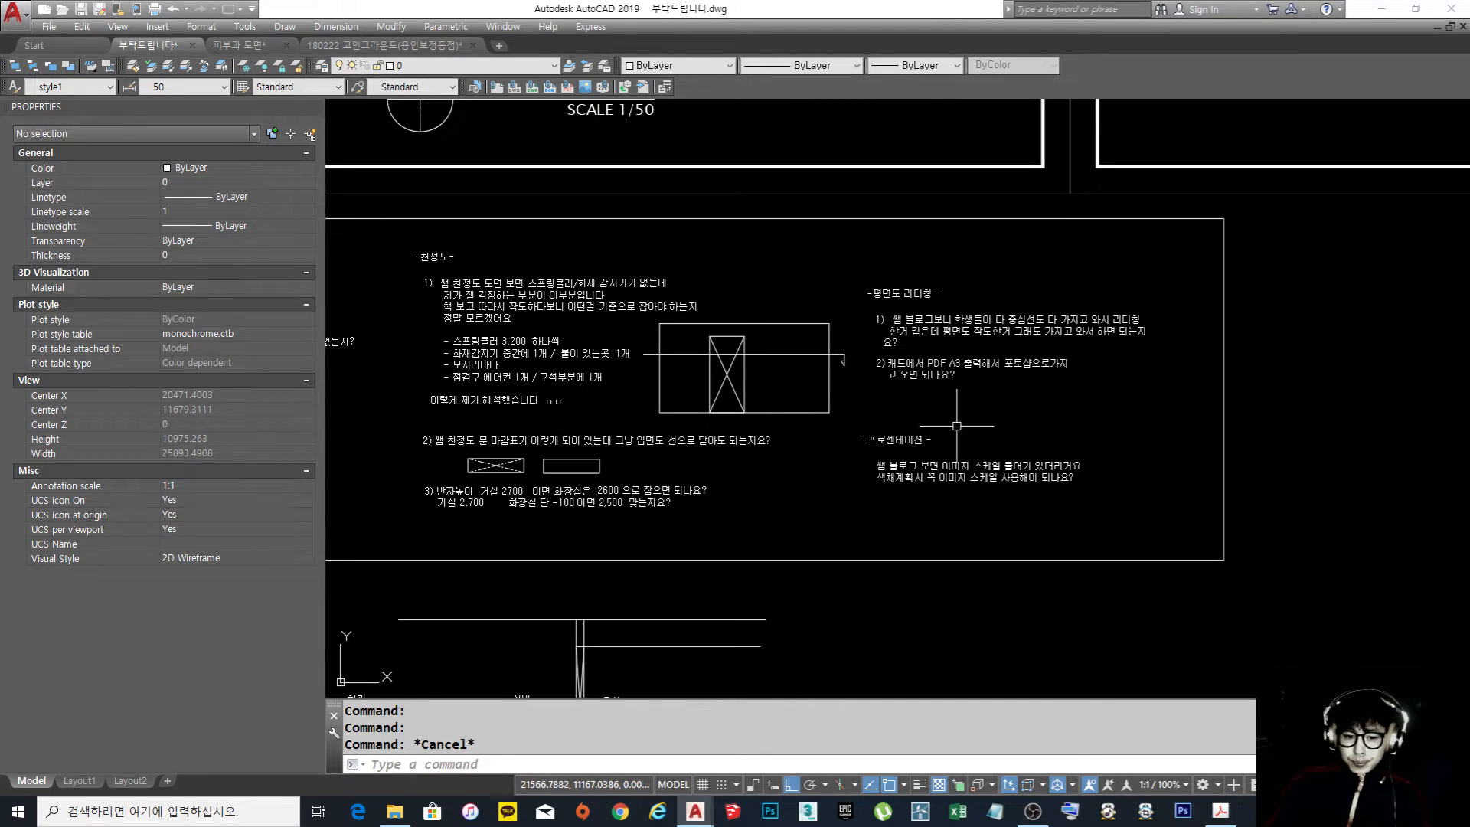
scroll(417, 505, "up", 5)
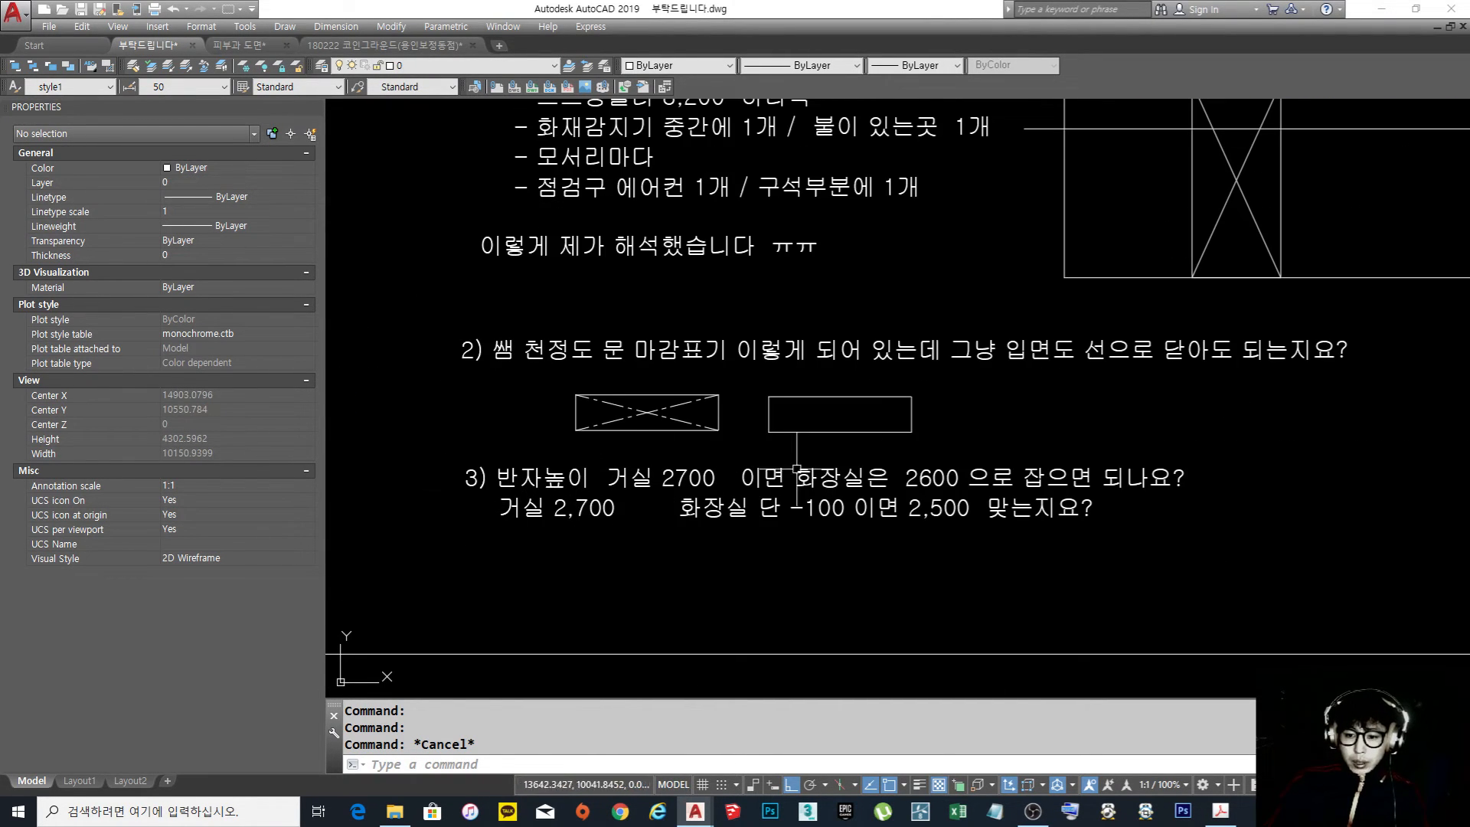
scroll(773, 418, "down", 3)
scroll(773, 416, "down", 2)
middle_click_drag(1190, 356, 842, 412)
scroll(859, 342, "up", 2)
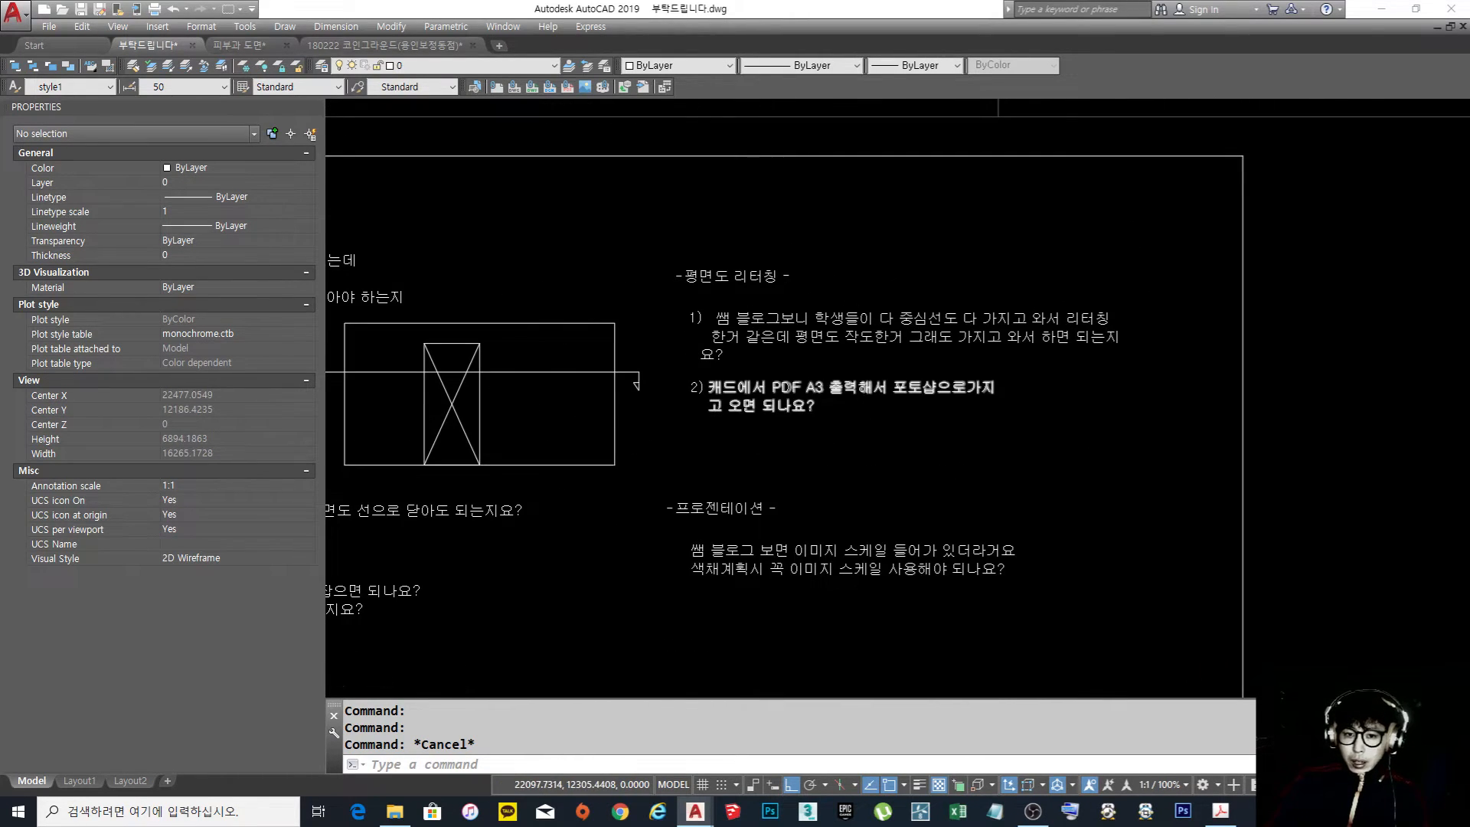
scroll(974, 465, "up", 2)
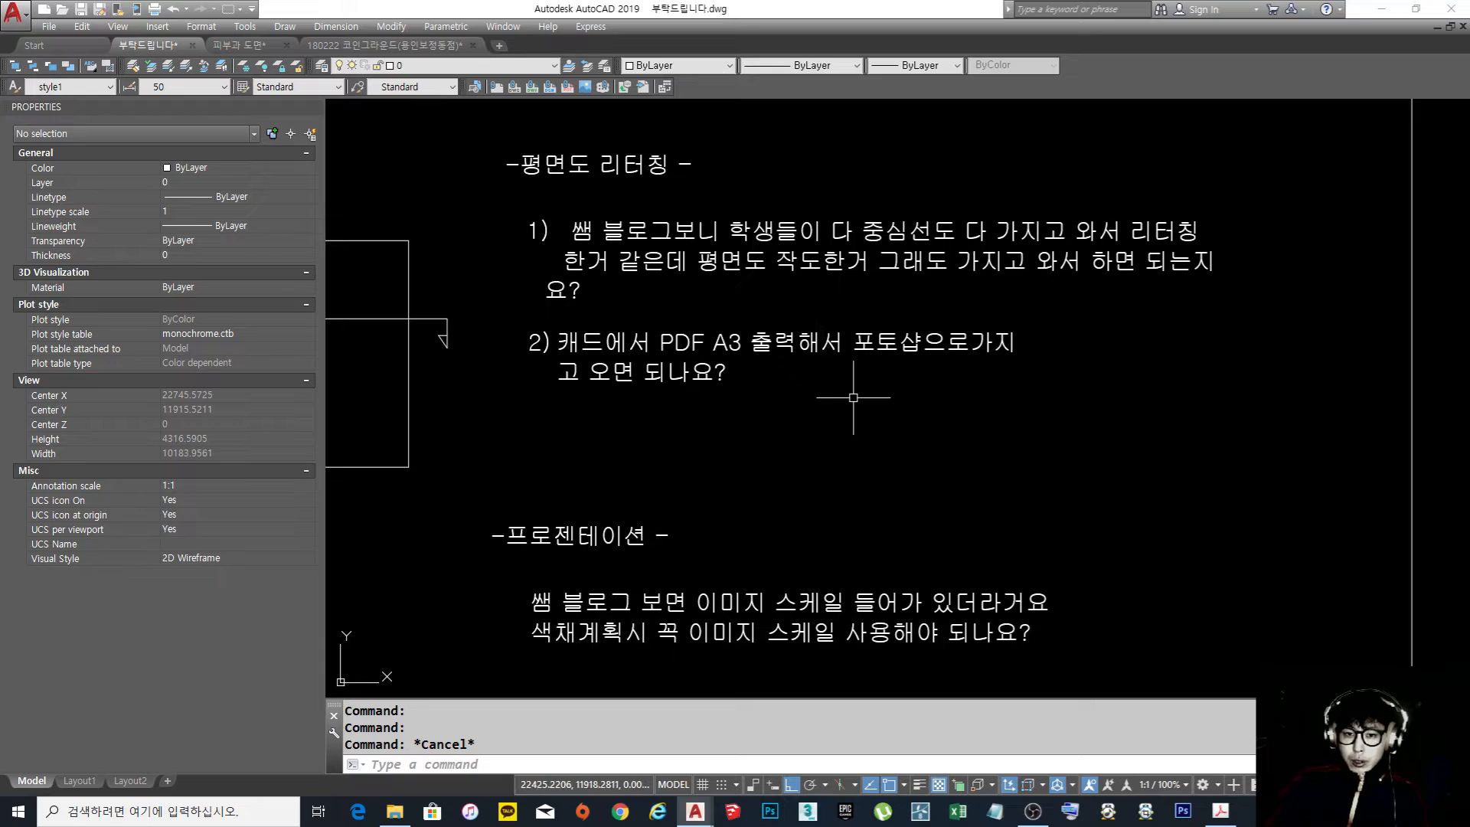
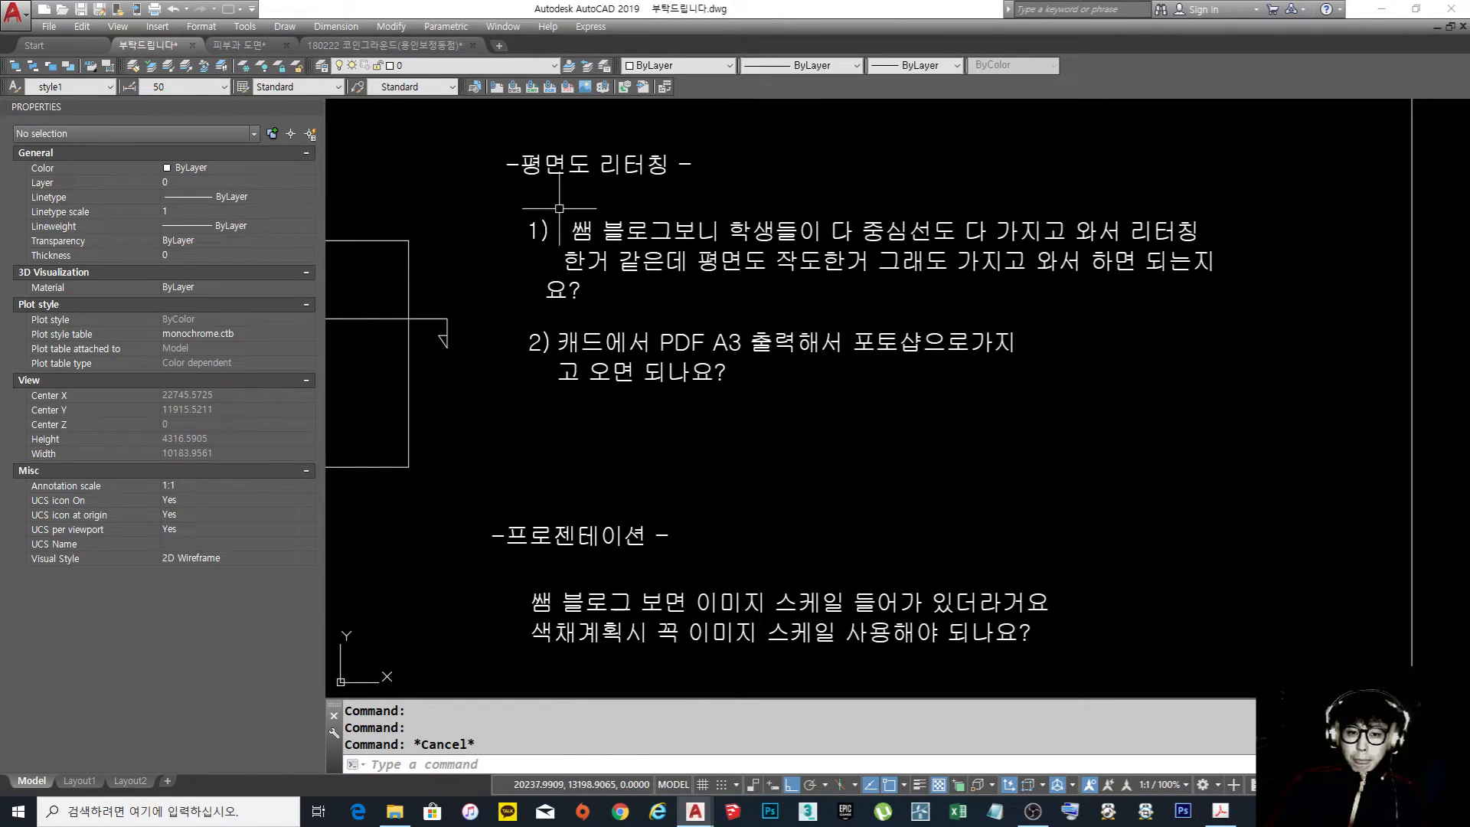
Open 실내건축산업기사 실기 기출문제.dwg from the 08. 실내건축산업기사 folder in WORK(강의) on the Z: drive
middle_click_drag(847, 296, 843, 327)
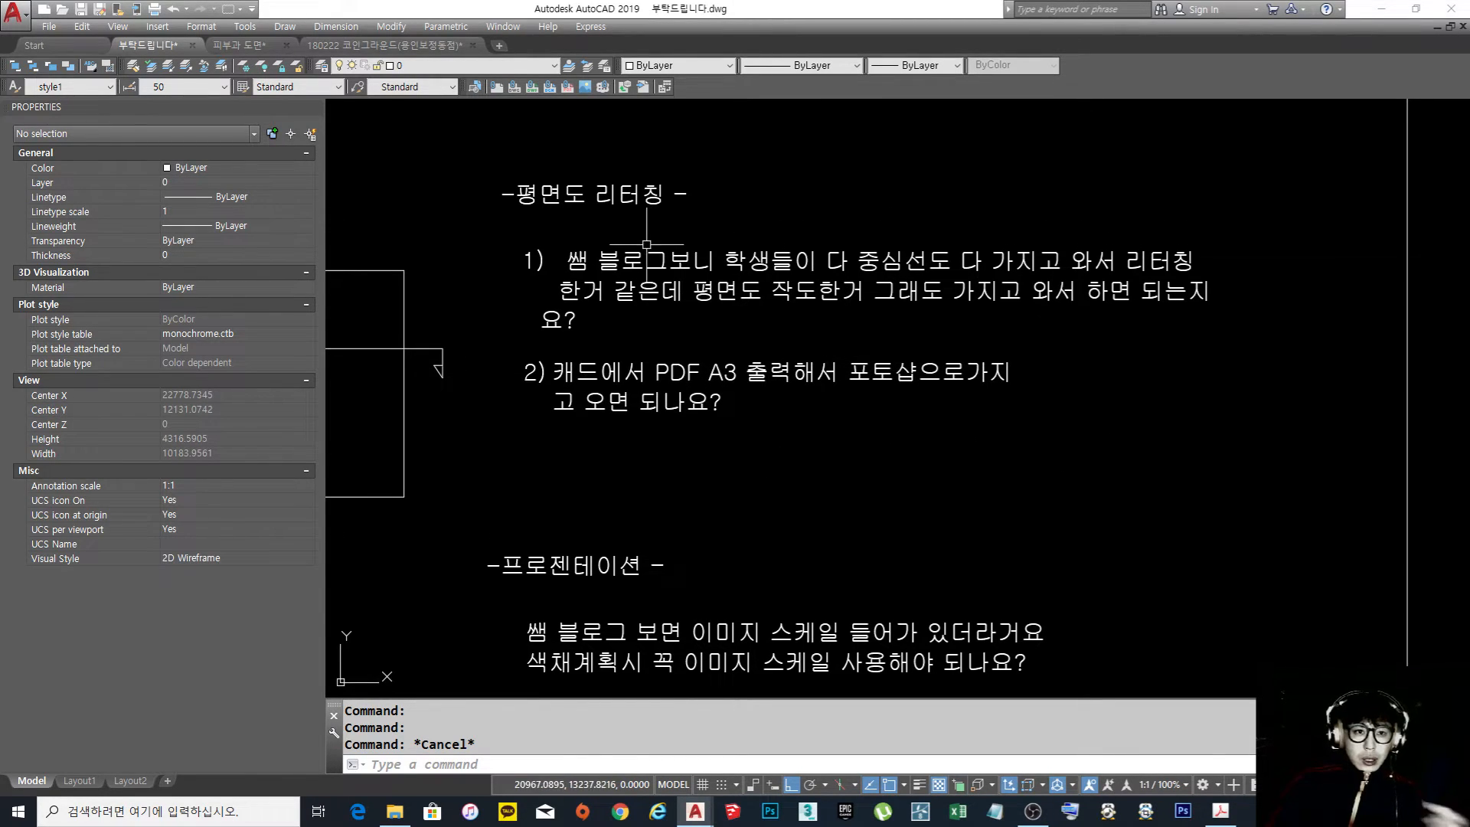
left_click(62, 9)
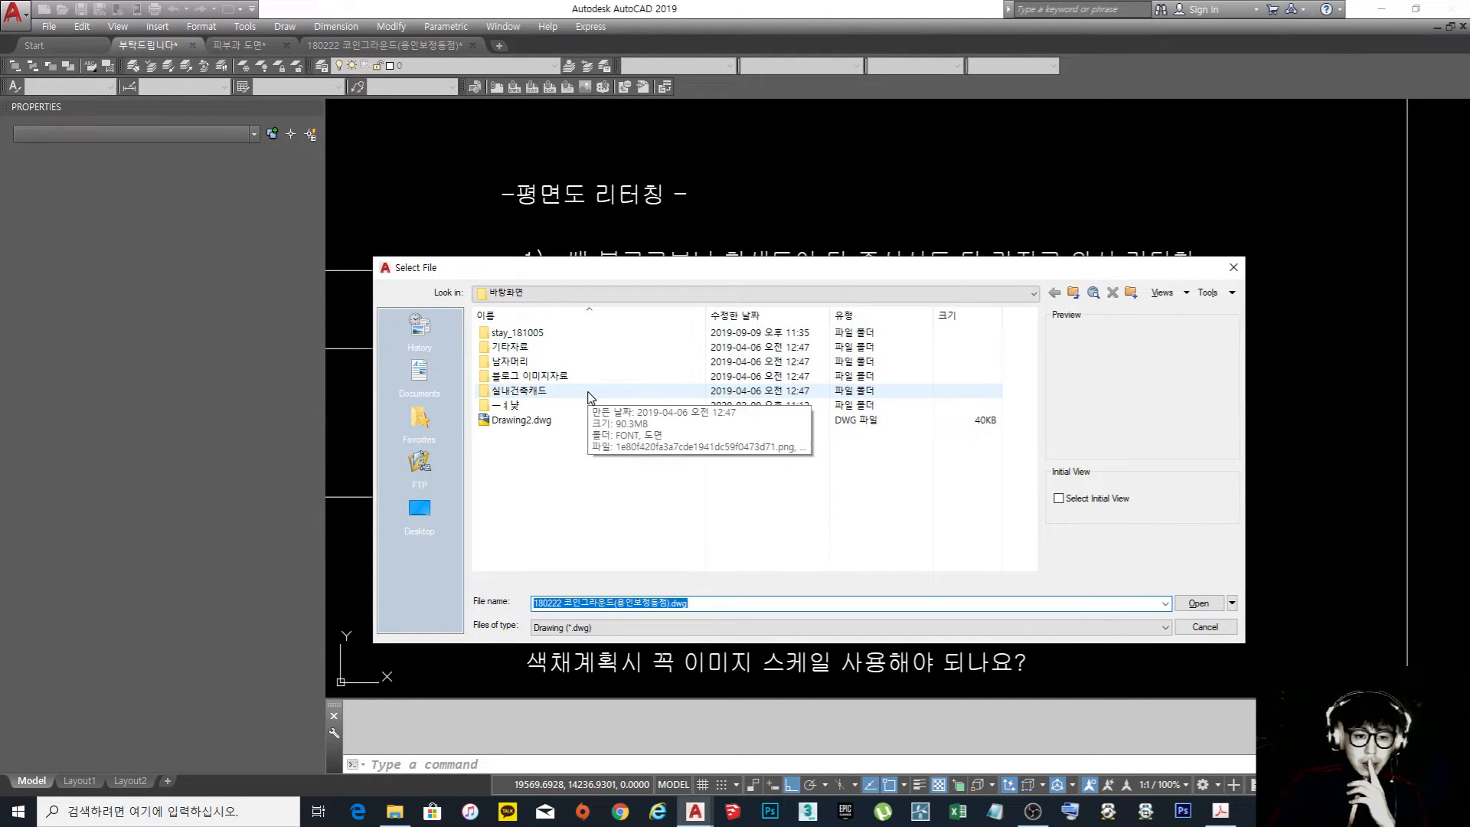
left_click(426, 516)
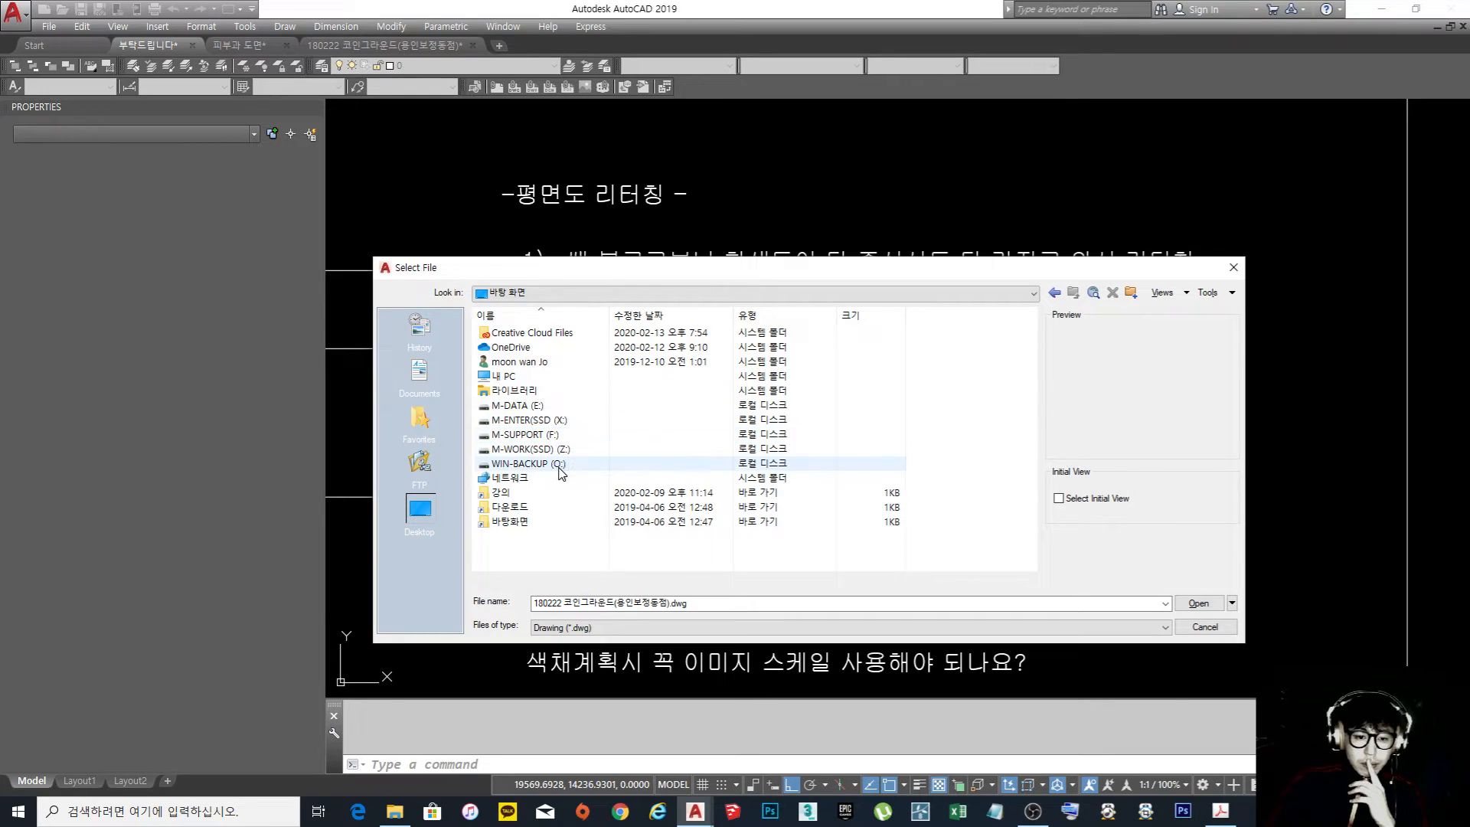
double_click(553, 450)
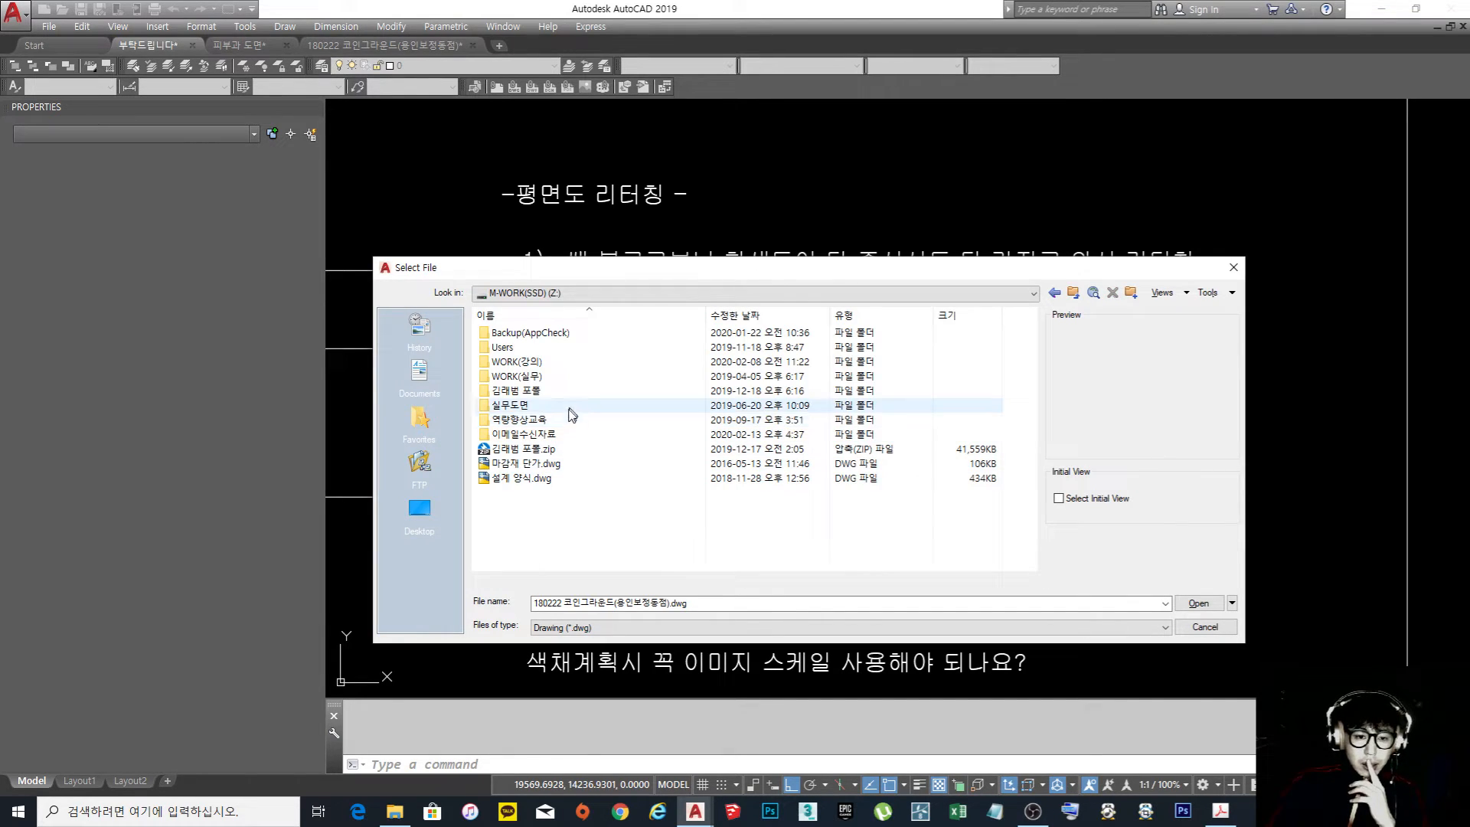
double_click(568, 363)
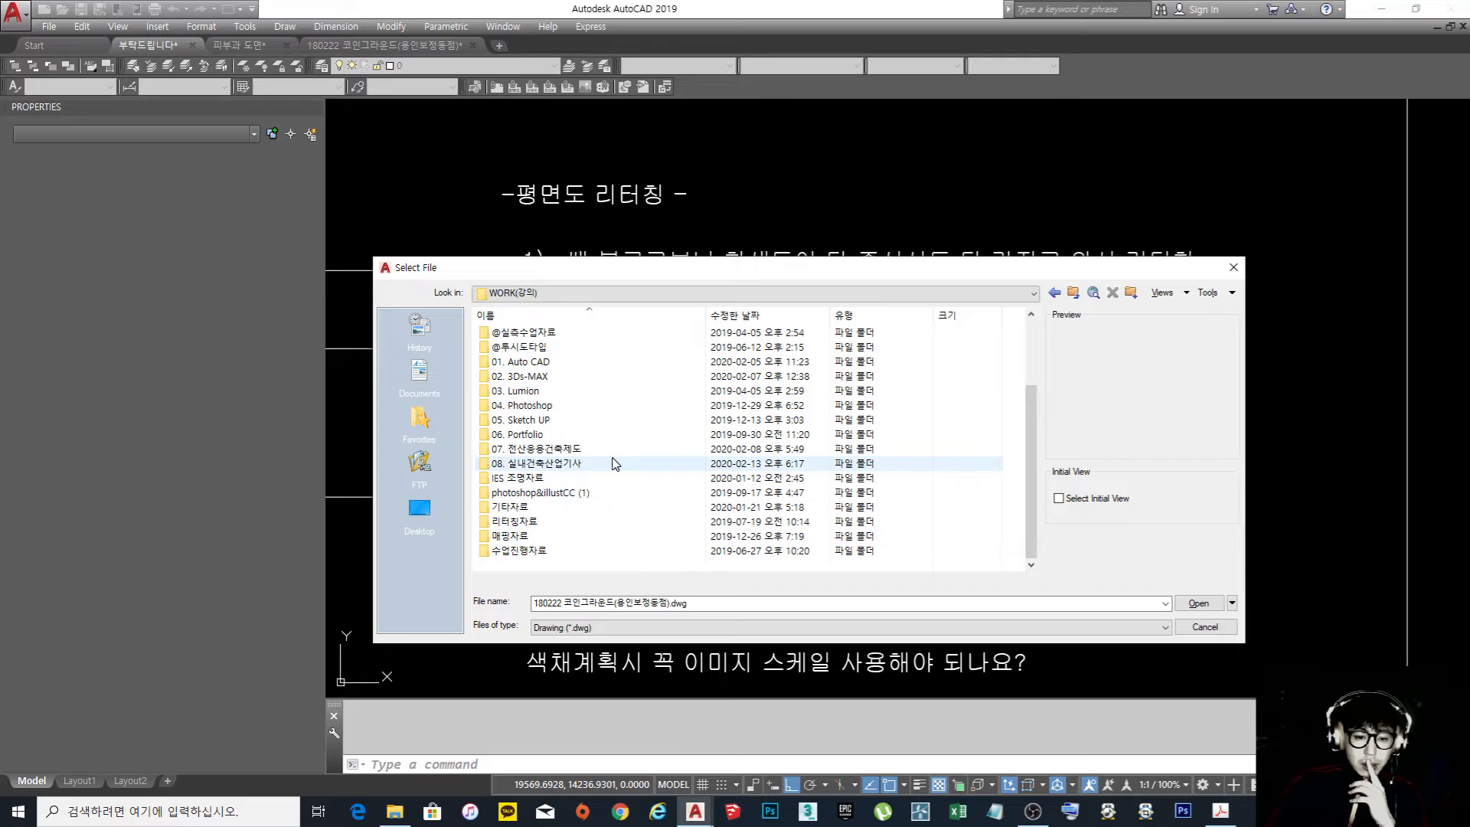
double_click(613, 464)
scroll(624, 477, "down", 1)
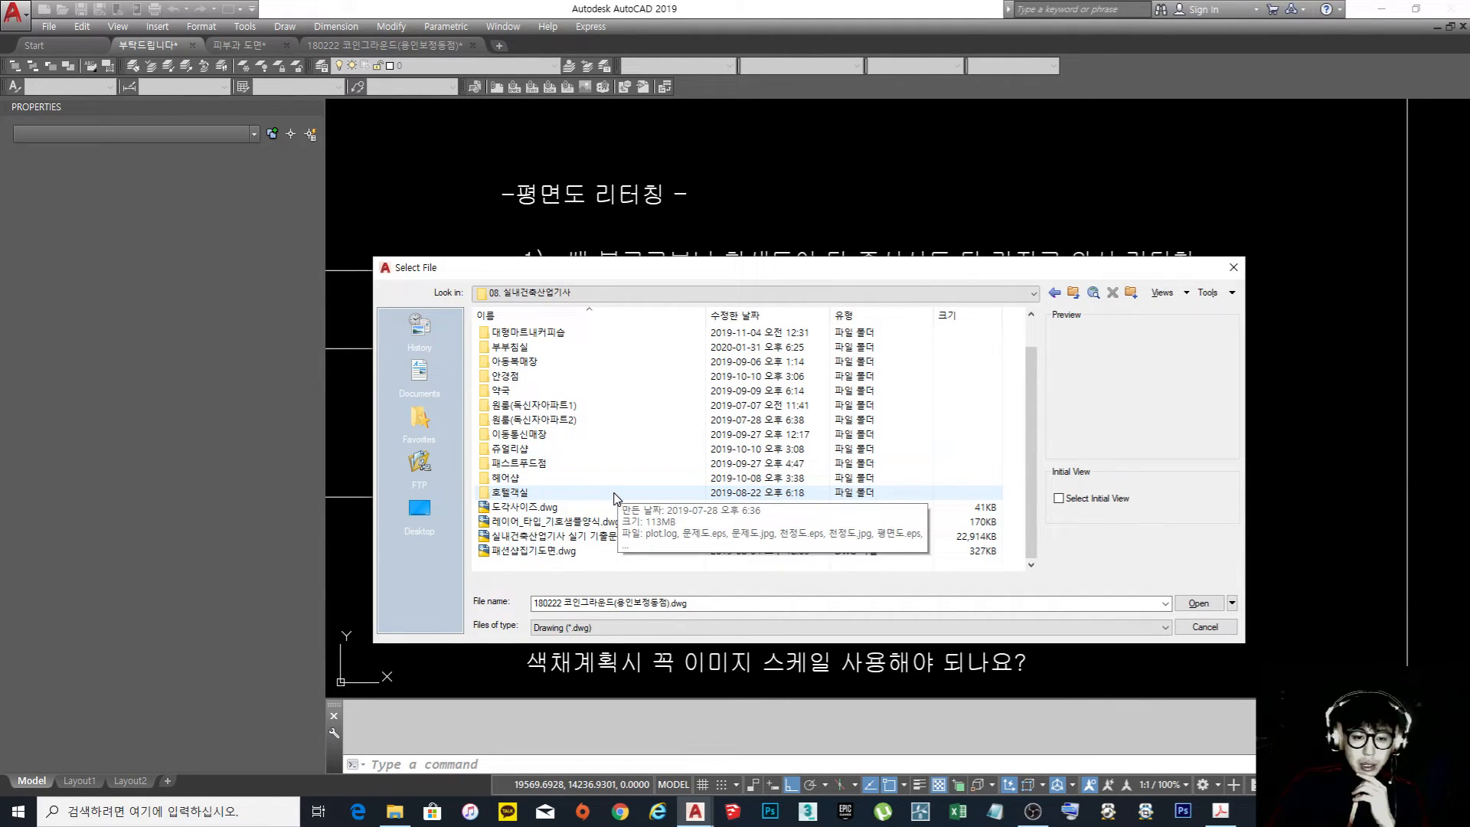
double_click(613, 537)
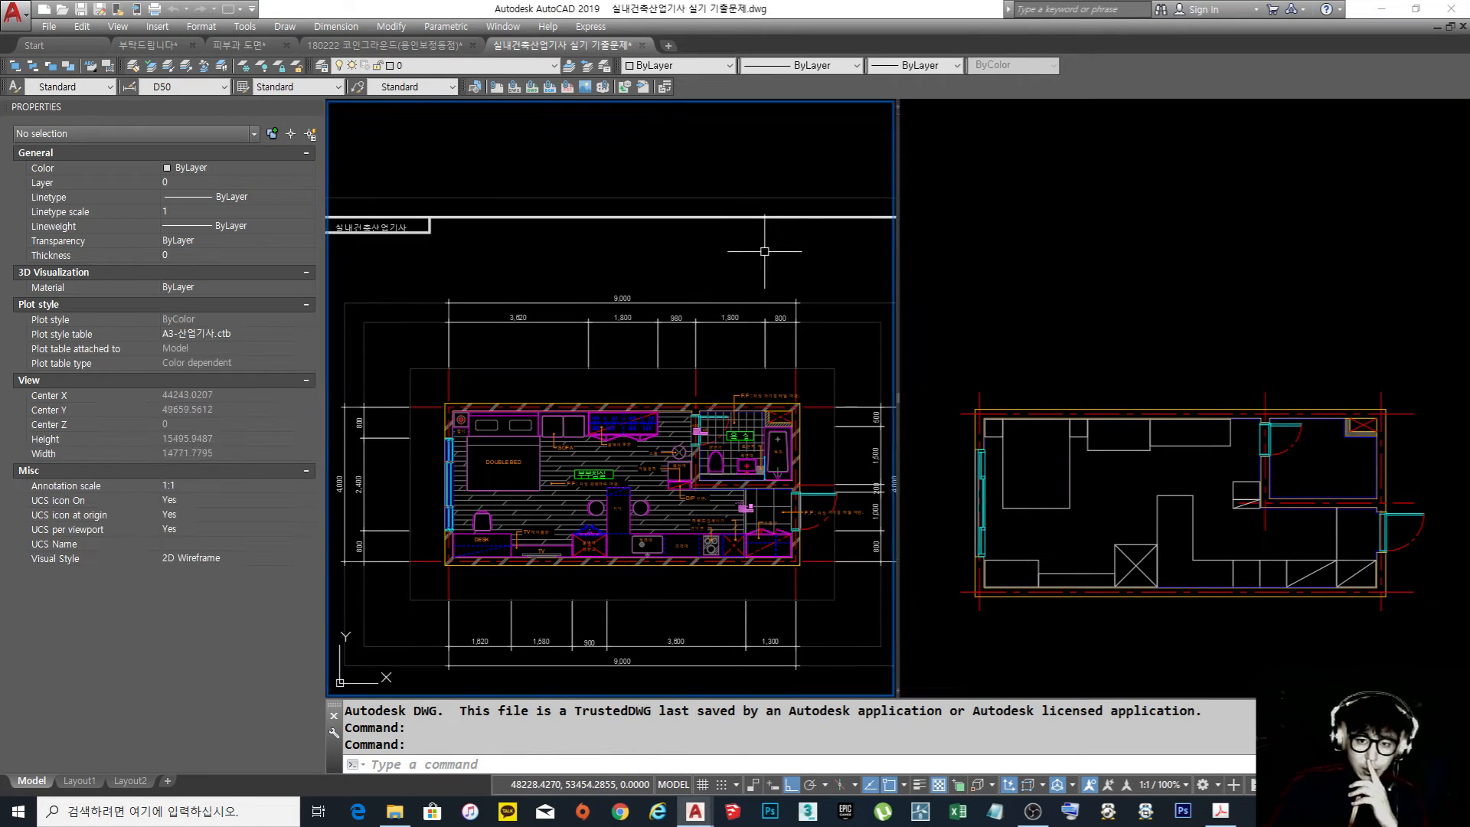
Move the coloured floor plan image out from behind the line drawing into the empty area beside the sheets
scroll(764, 251, "down", 10)
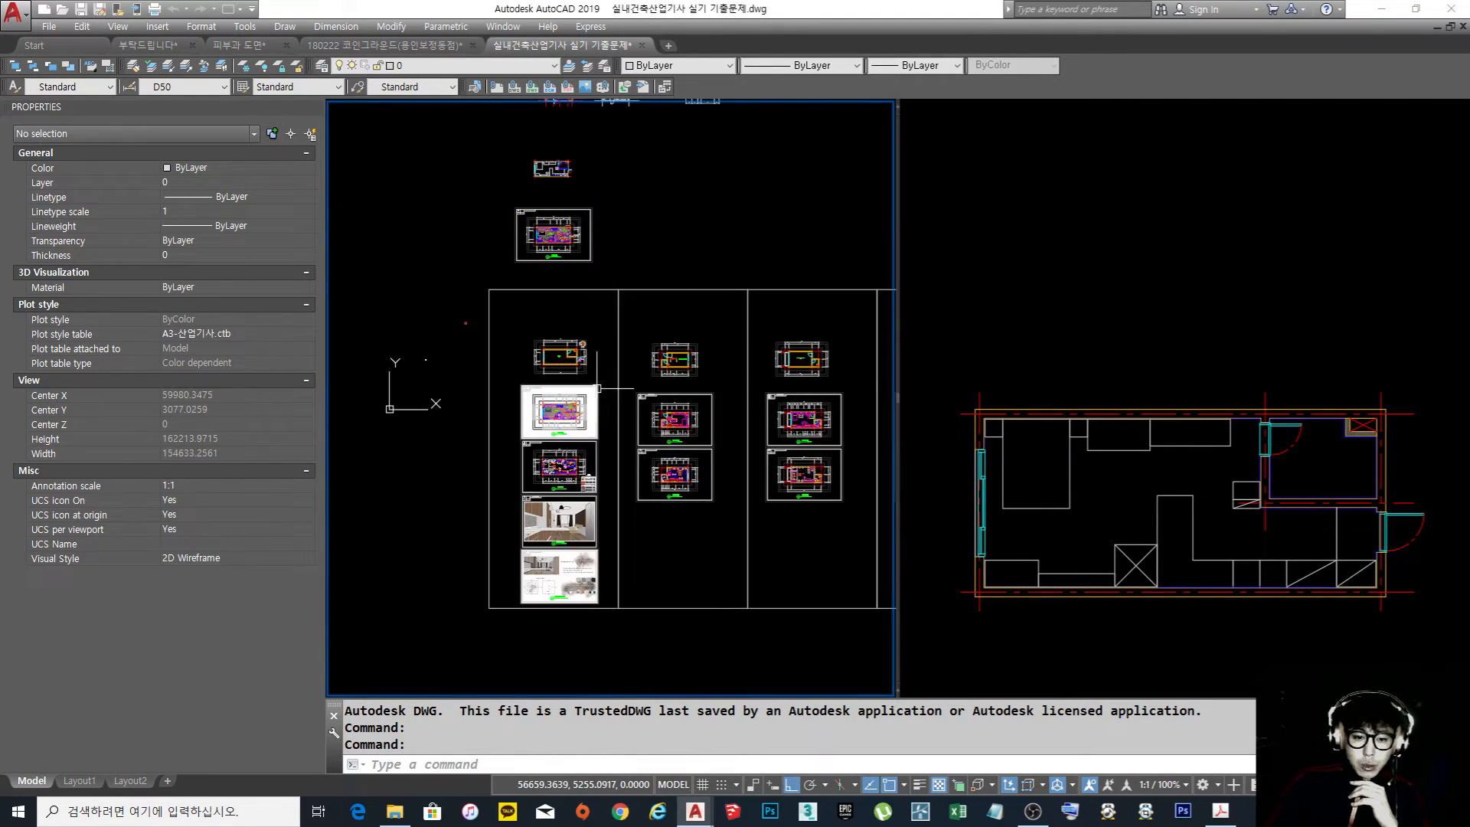
scroll(598, 388, "up", 8)
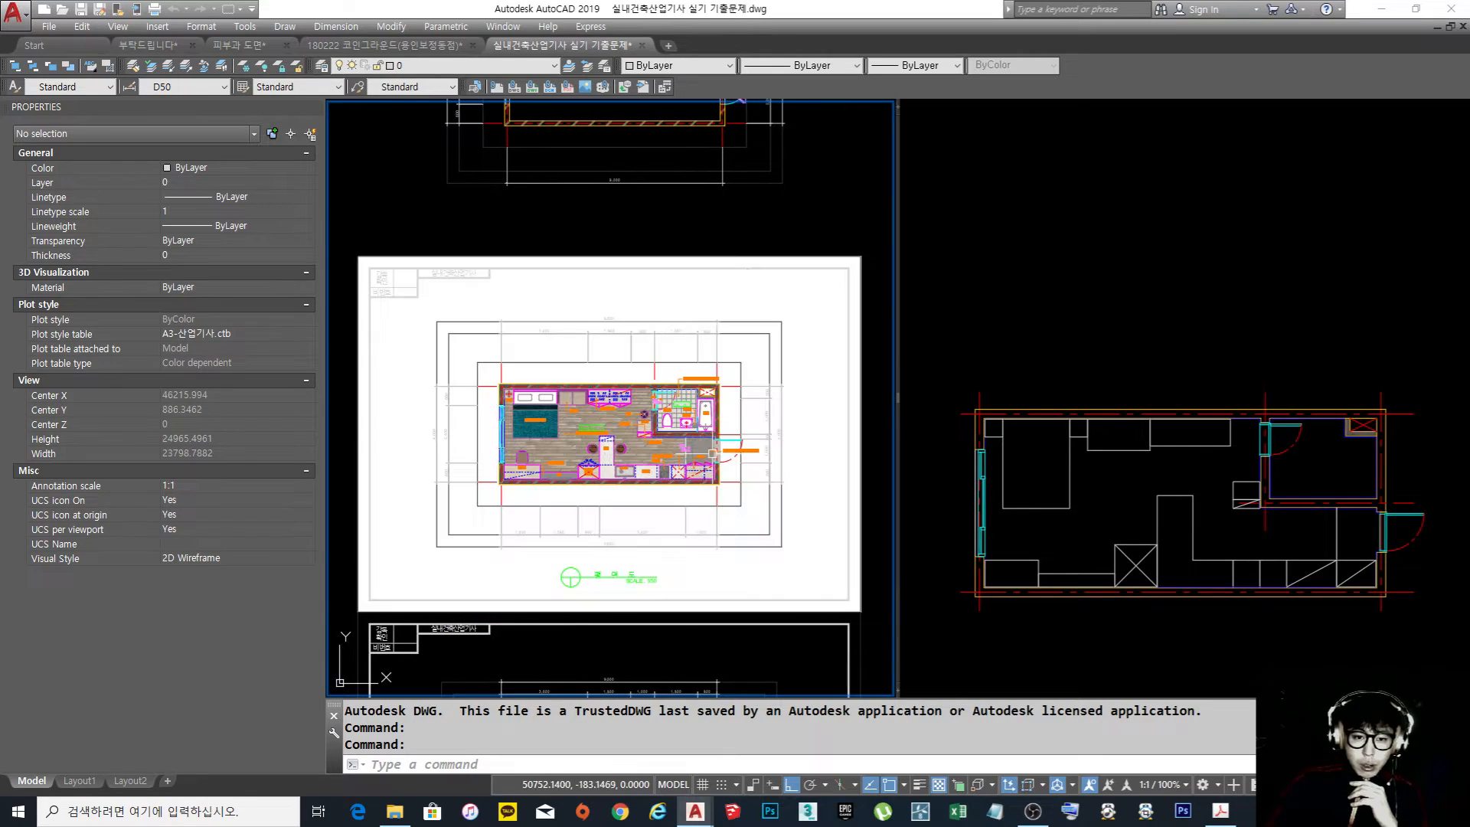
middle_click_drag(797, 404, 735, 378)
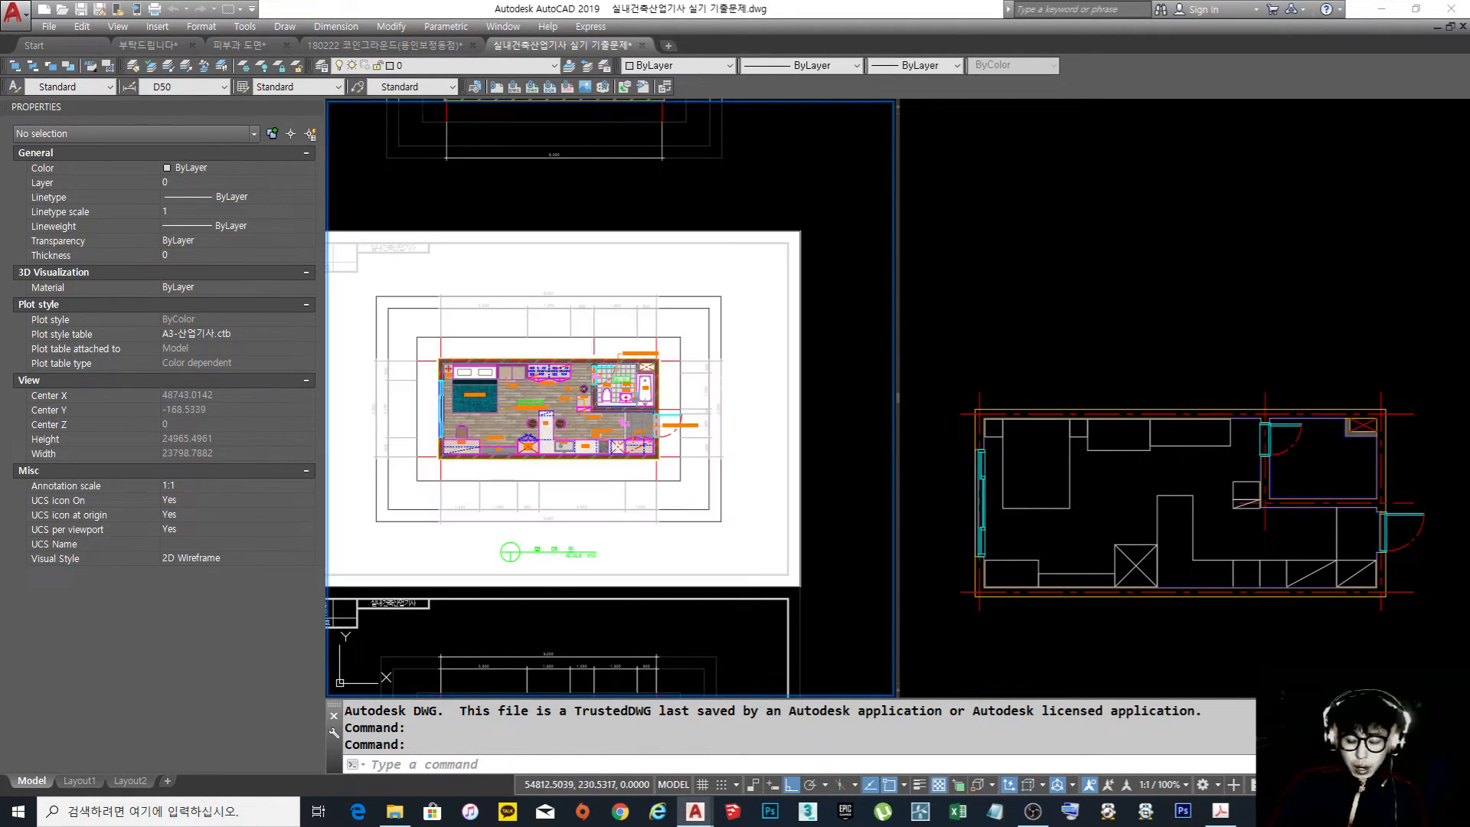
type("m")
key("Return")
scroll(802, 392, "up", 4)
scroll(793, 398, "up", 6)
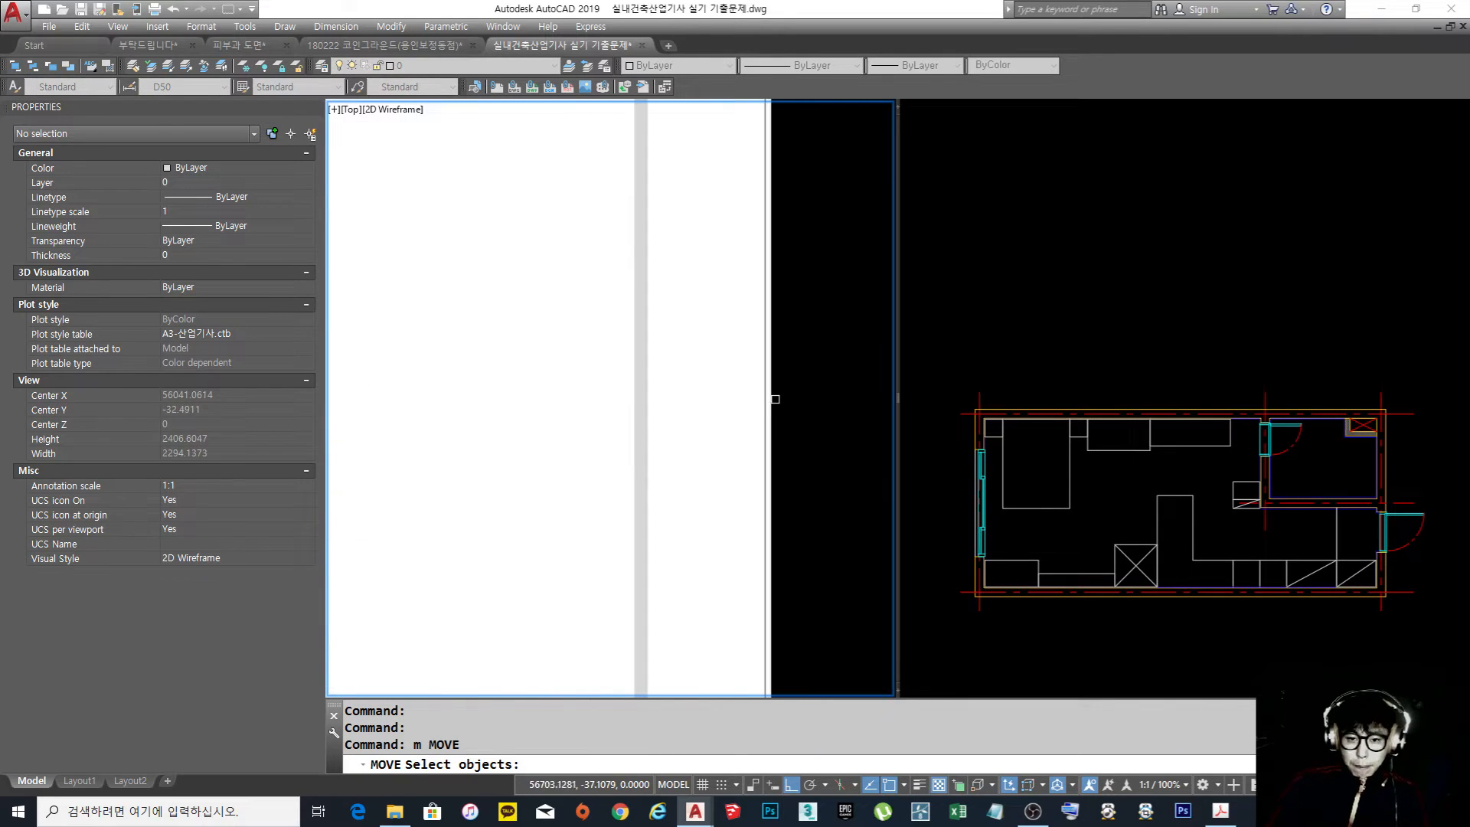
left_click(774, 399)
scroll(804, 388, "down", 16)
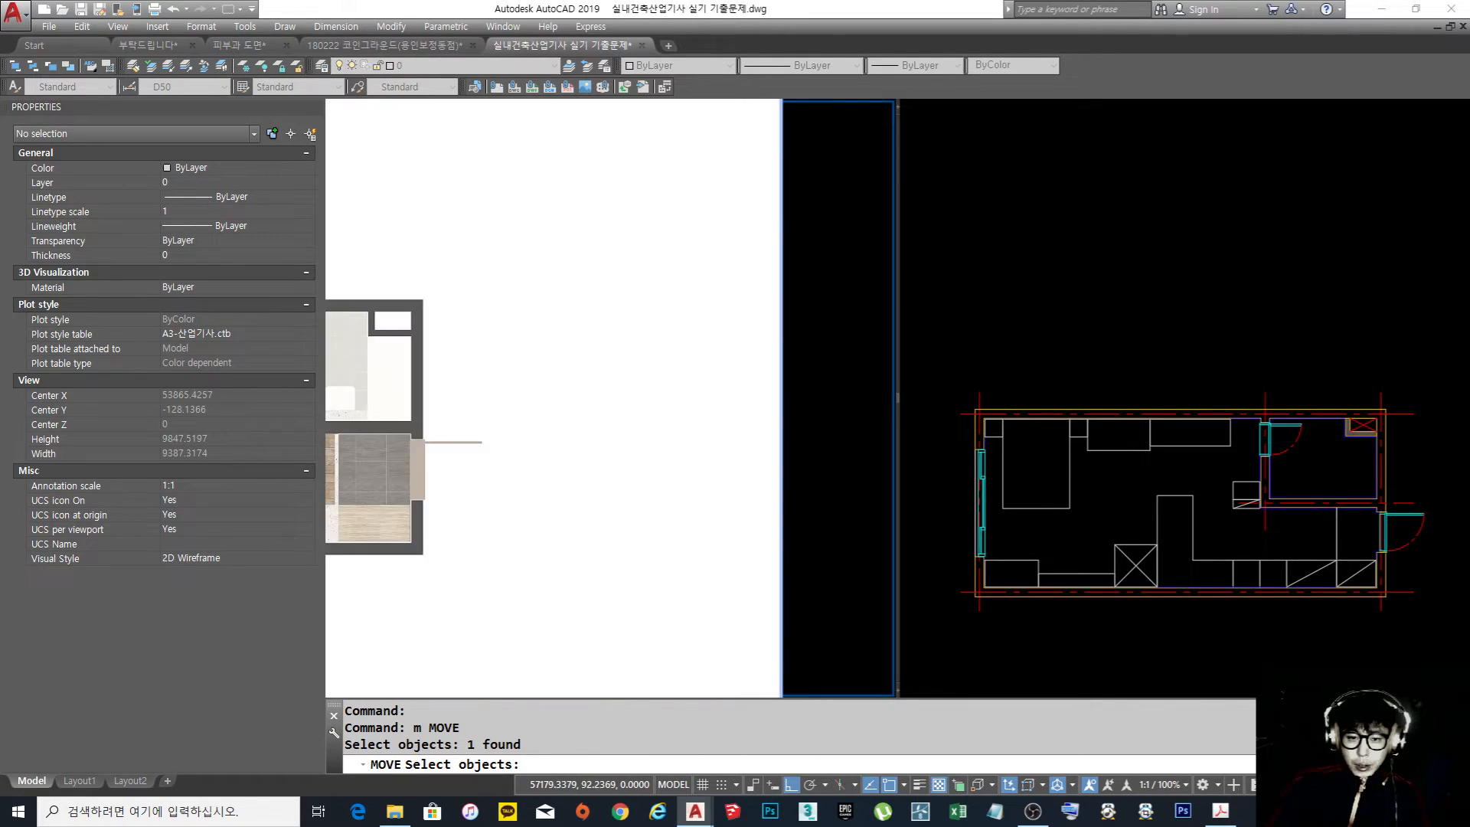
key("space")
left_click(765, 398)
left_click(577, 398)
Examine the separated retouched plan image, then the wall centerlines and bathroom doorway in the line drawing
scroll(576, 398, "up", 8)
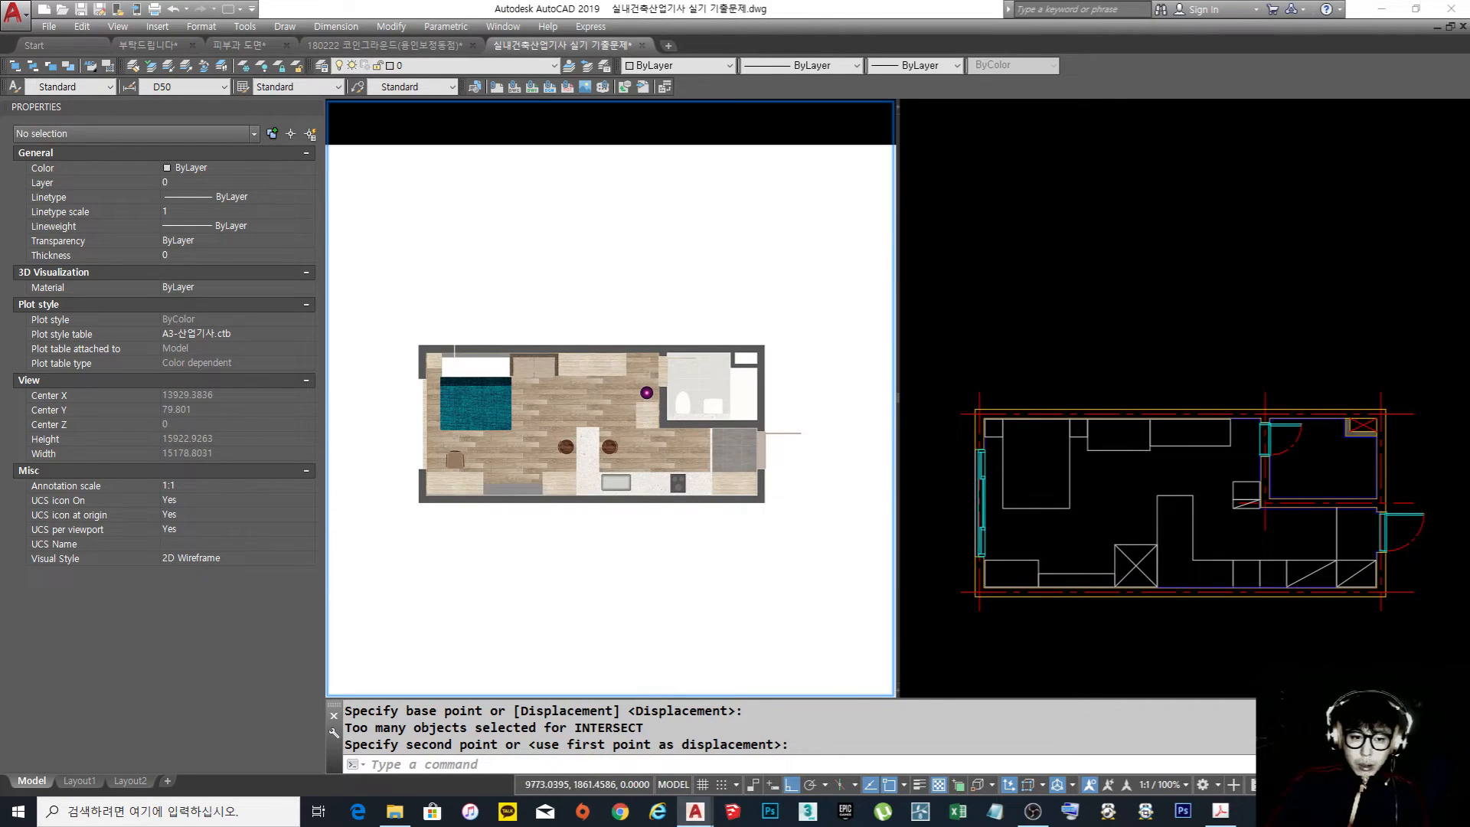
scroll(557, 378, "down", 4)
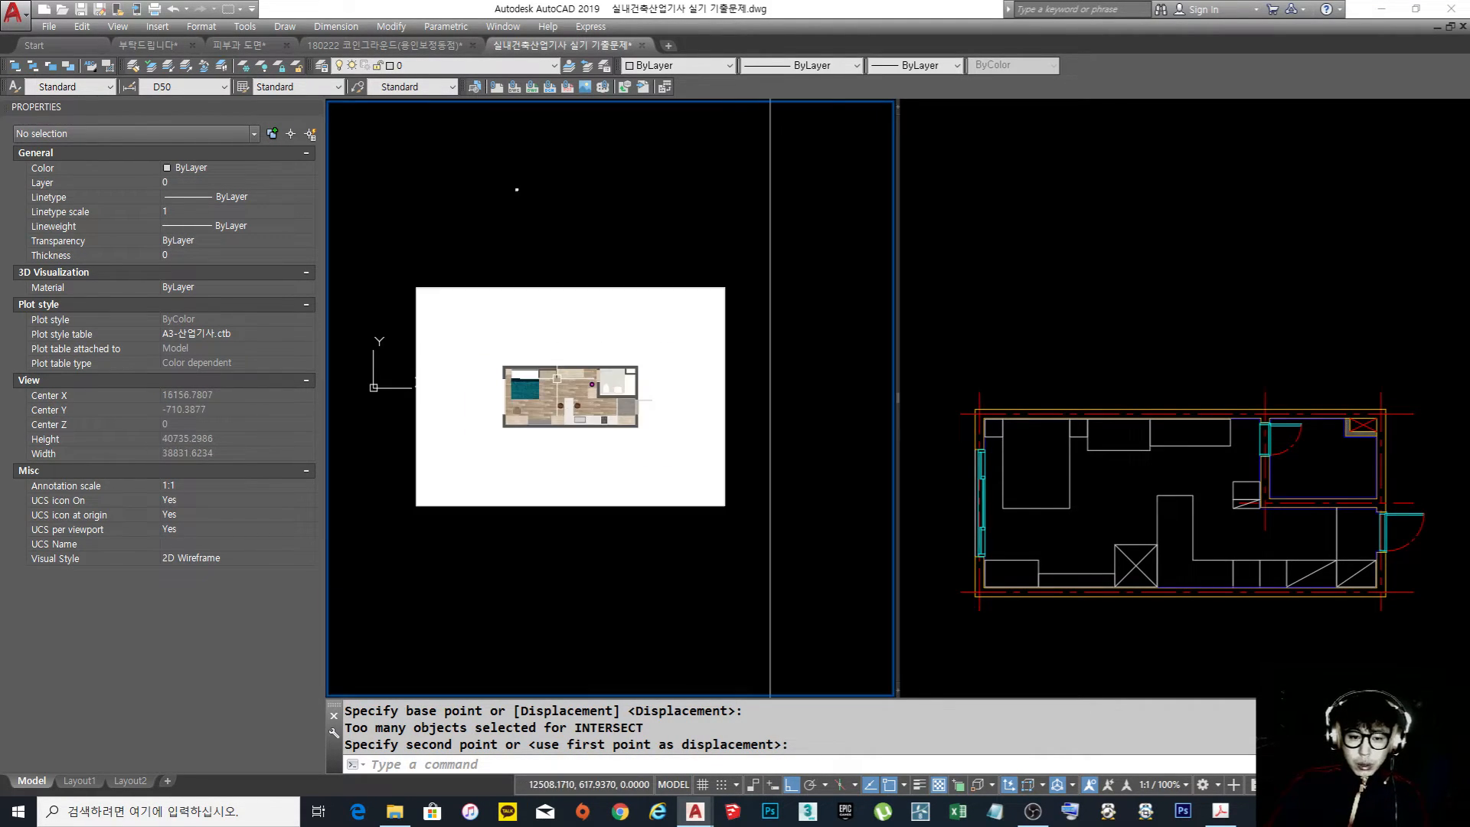
middle_click_drag(751, 379, 720, 383)
scroll(770, 377, "up", 10)
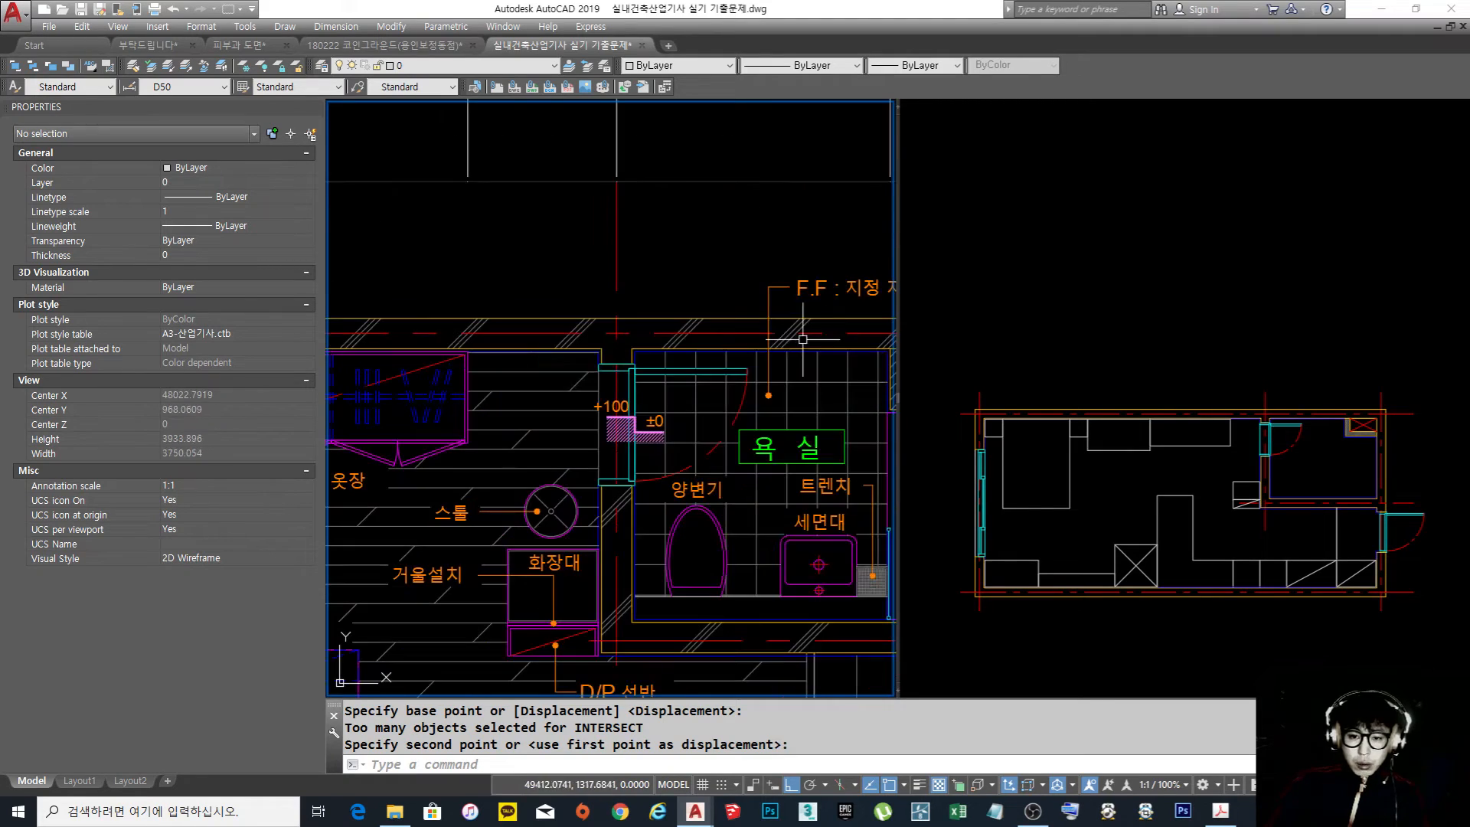
key("Escape")
key("Escape")
key("Escape")
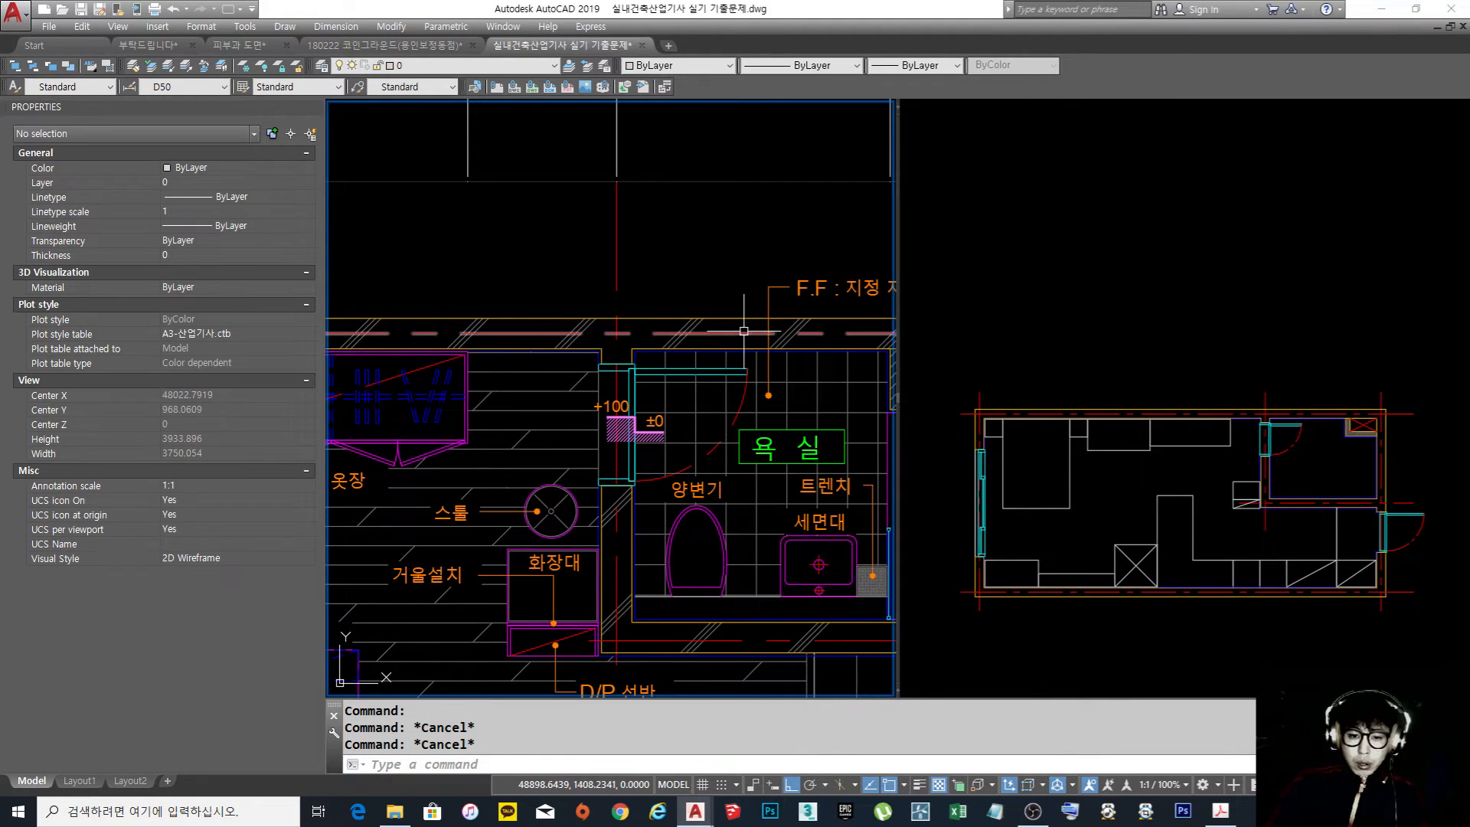
scroll(745, 331, "down", 6)
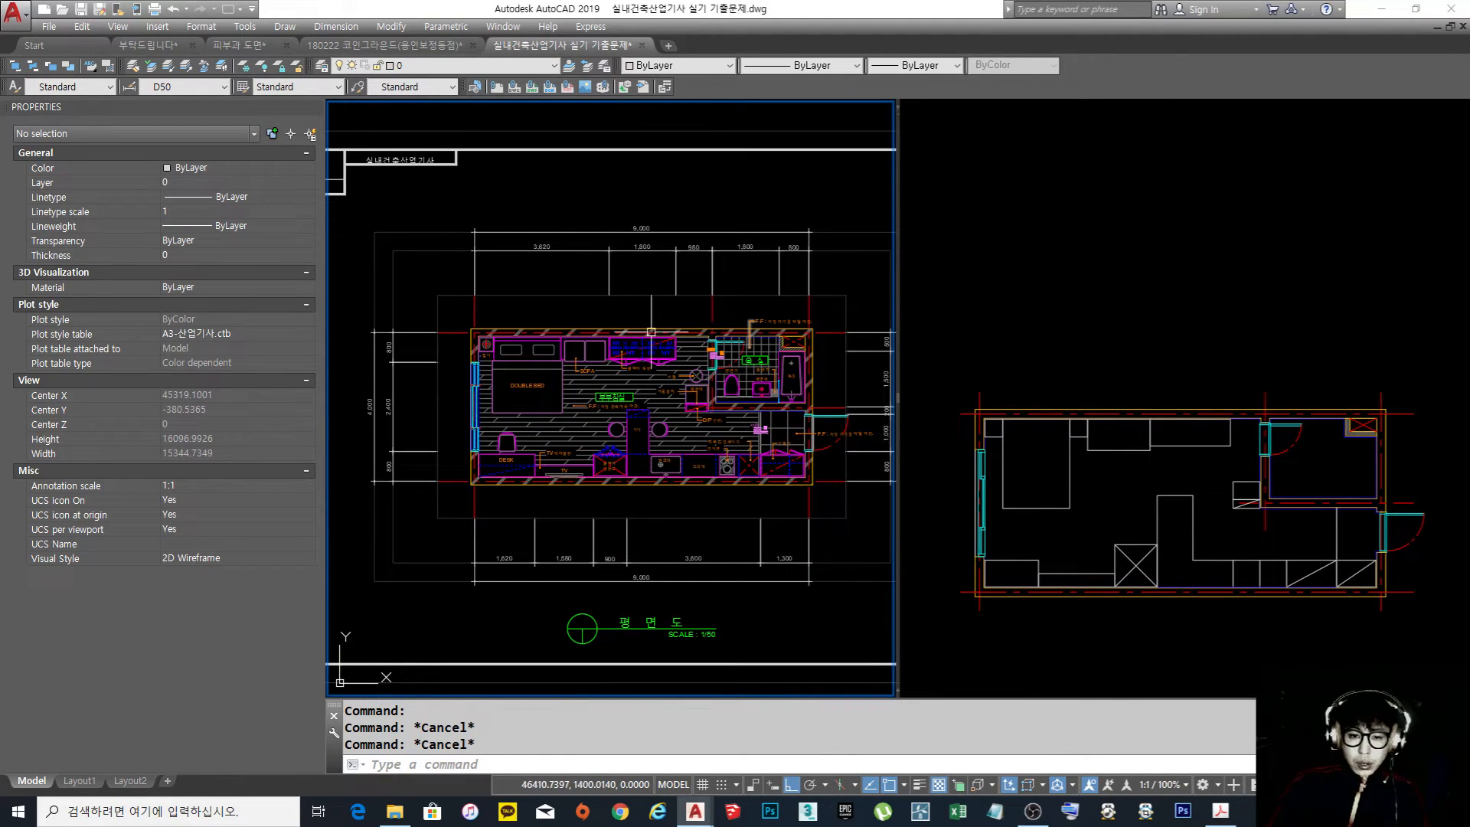
scroll(672, 332, "up", 2)
middle_click_drag(685, 347, 645, 351)
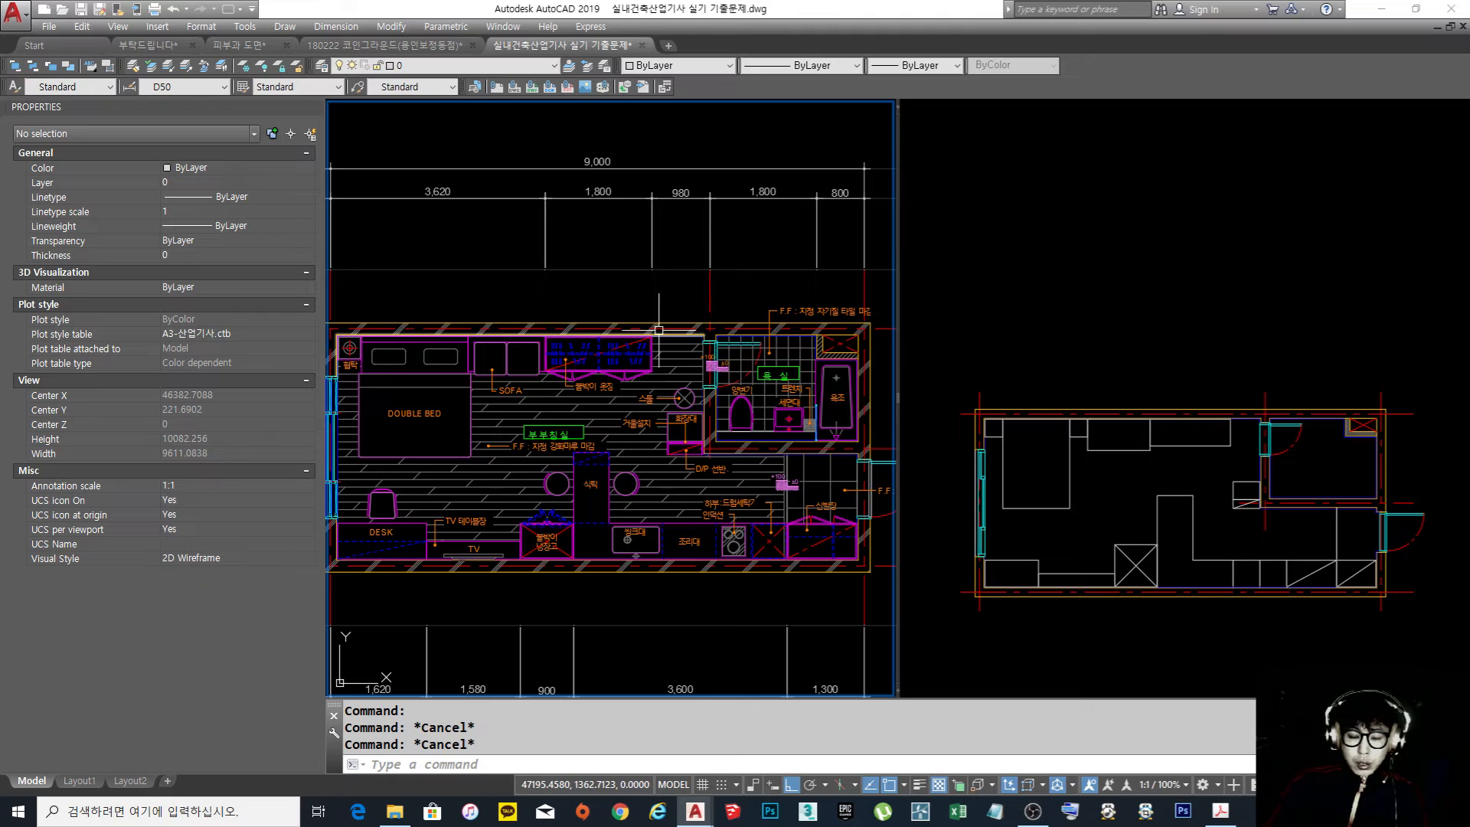
scroll(673, 324, "up", 5)
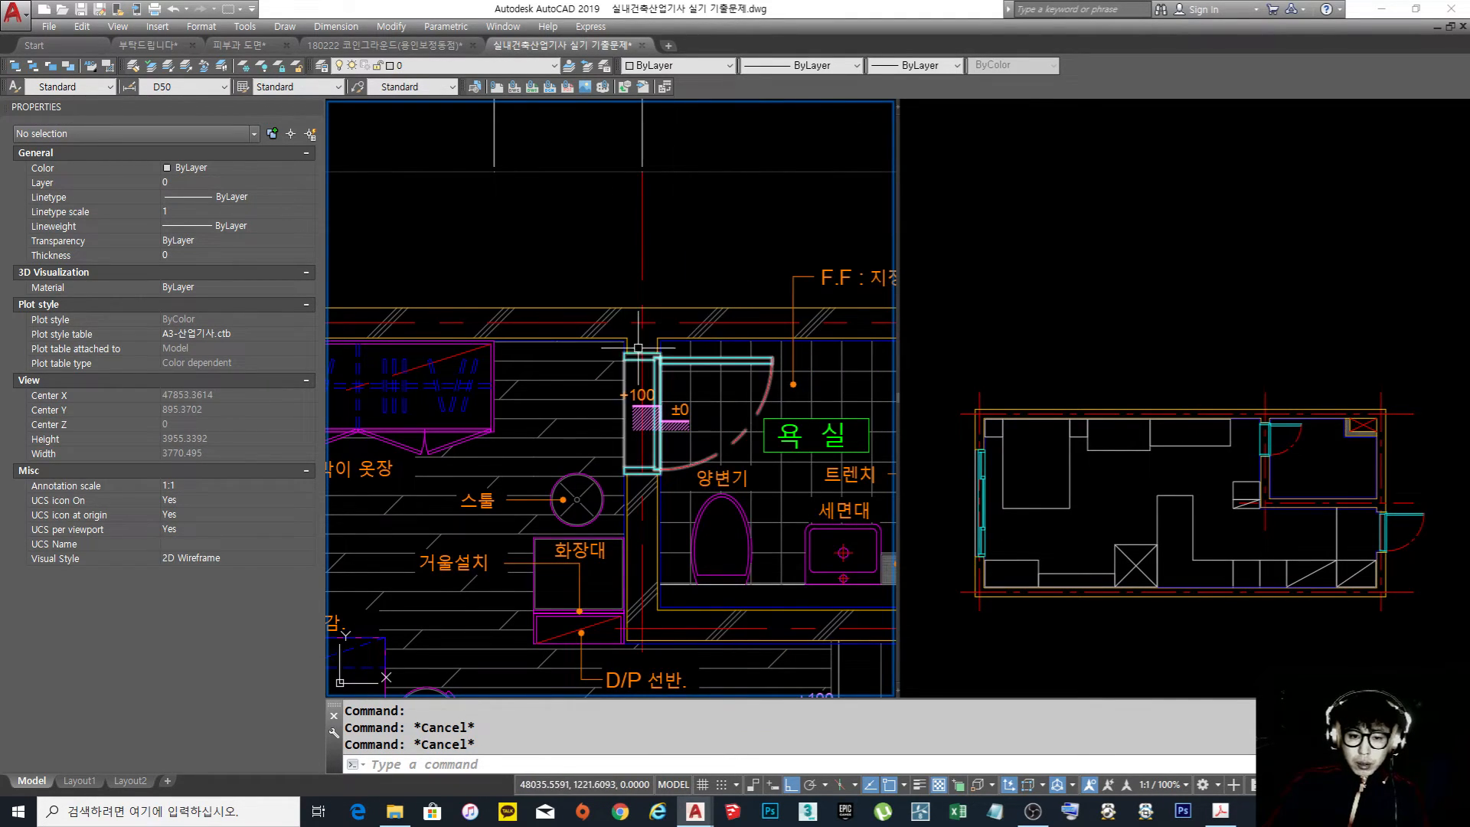
Examine the bedroom plan's floor pattern, furniture and labels in the line drawing without its colour image
scroll(758, 309, "down", 5)
scroll(757, 310, "down", 1)
middle_click_drag(614, 353, 534, 359)
scroll(855, 359, "down", 2)
scroll(559, 377, "up", 5)
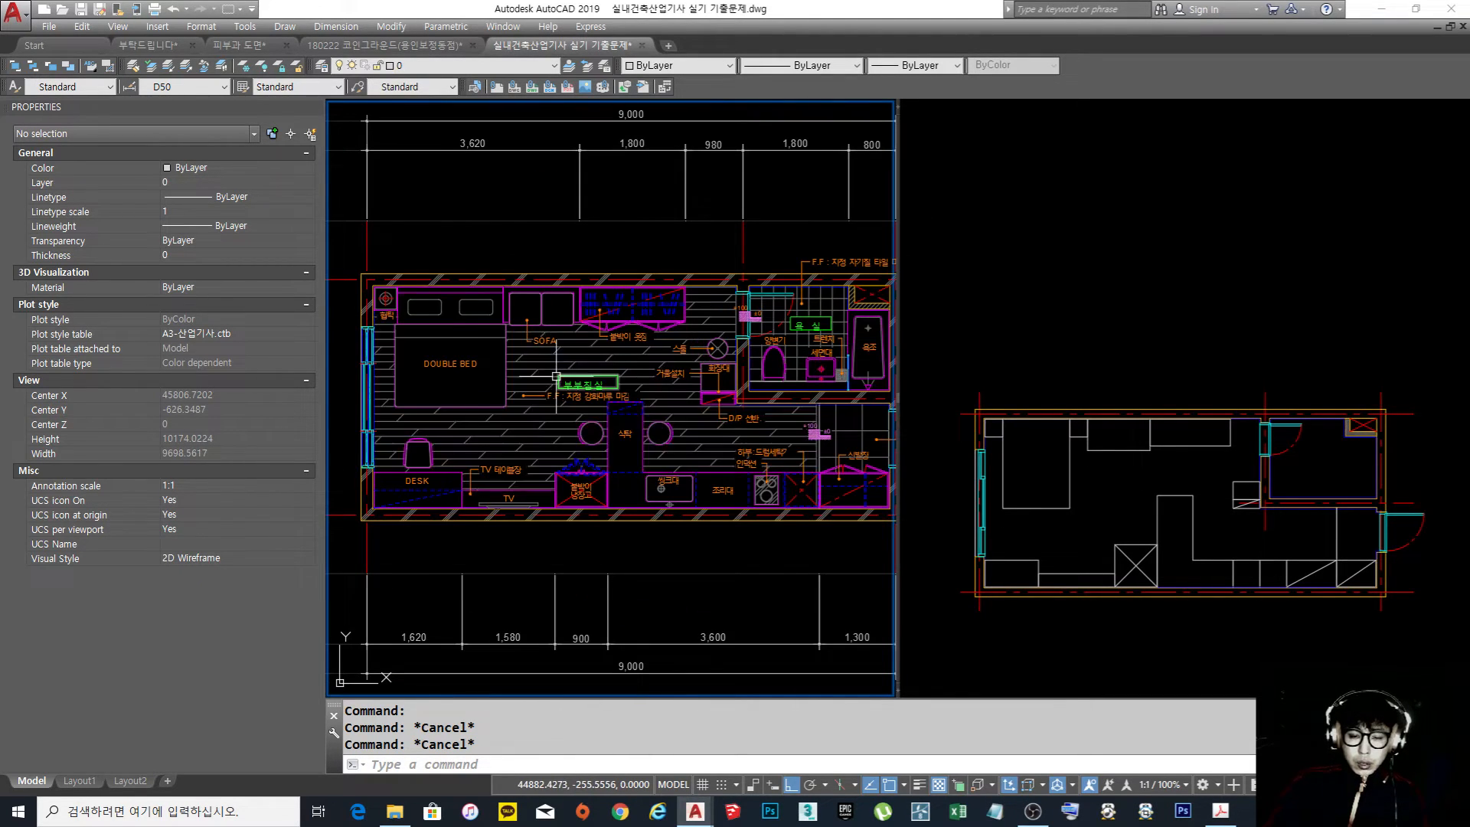
middle_click_drag(636, 379, 647, 388)
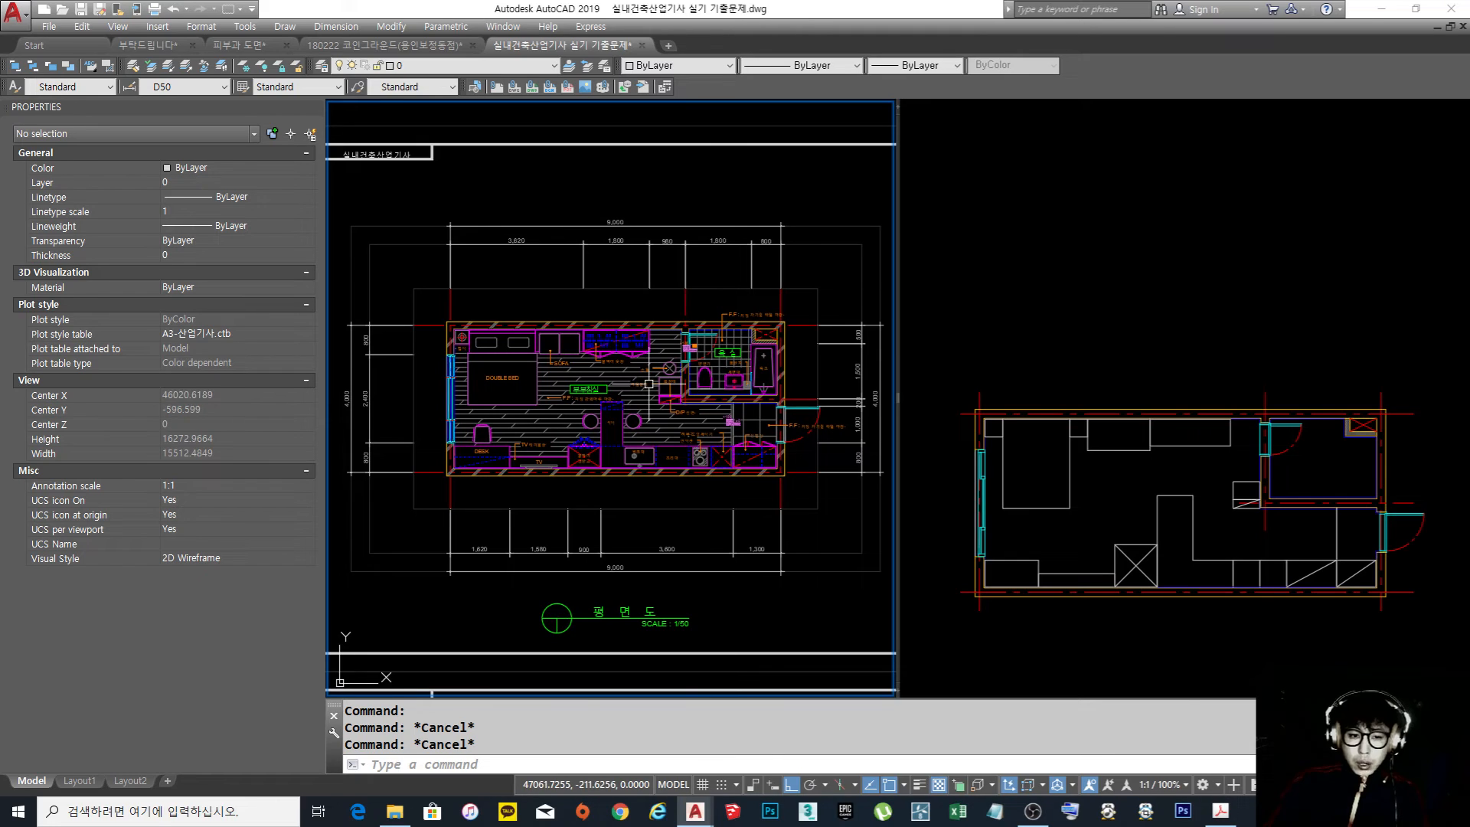
scroll(647, 388, "up", 2)
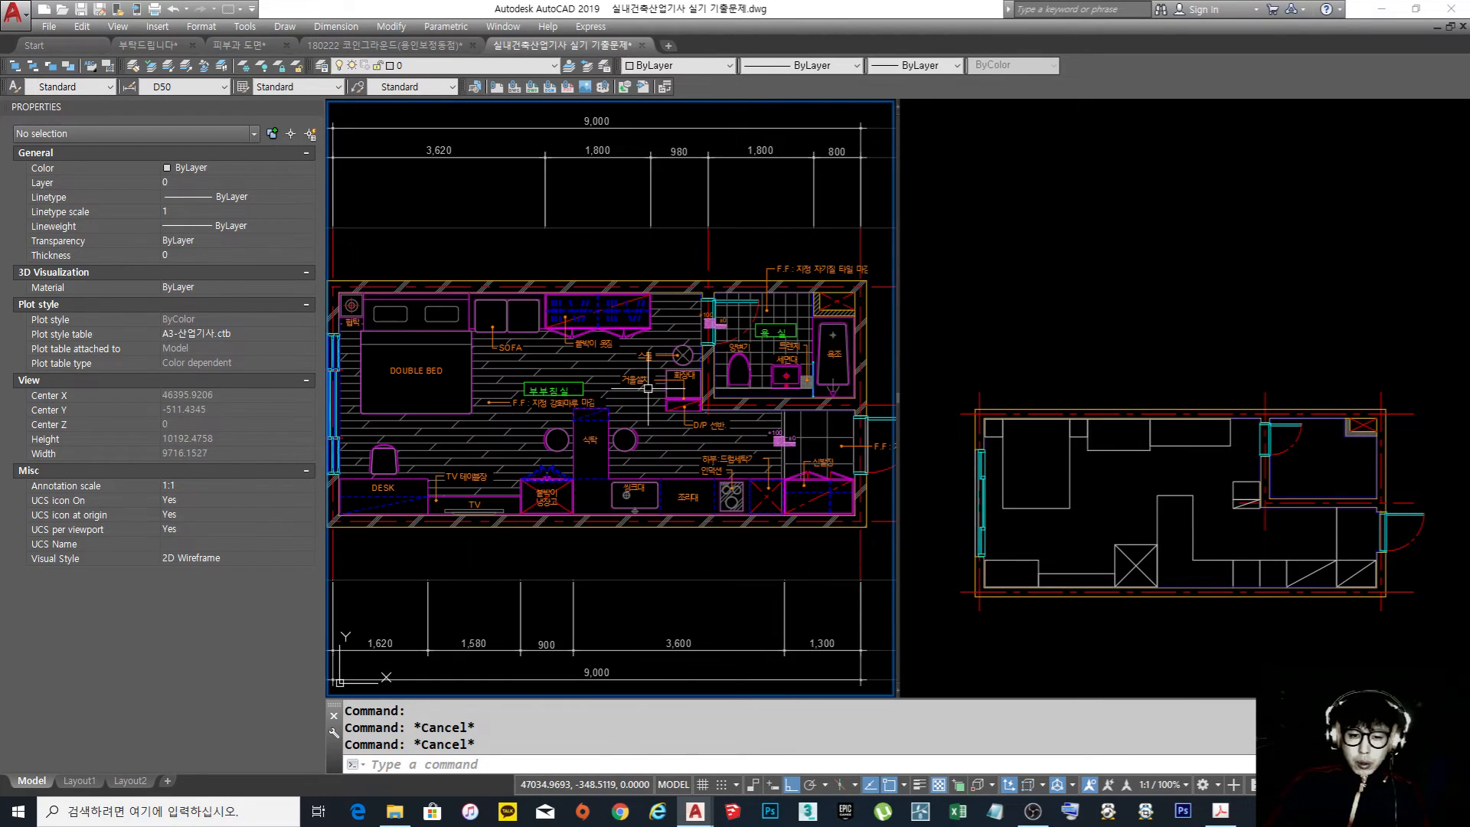
middle_click_drag(628, 391, 665, 387)
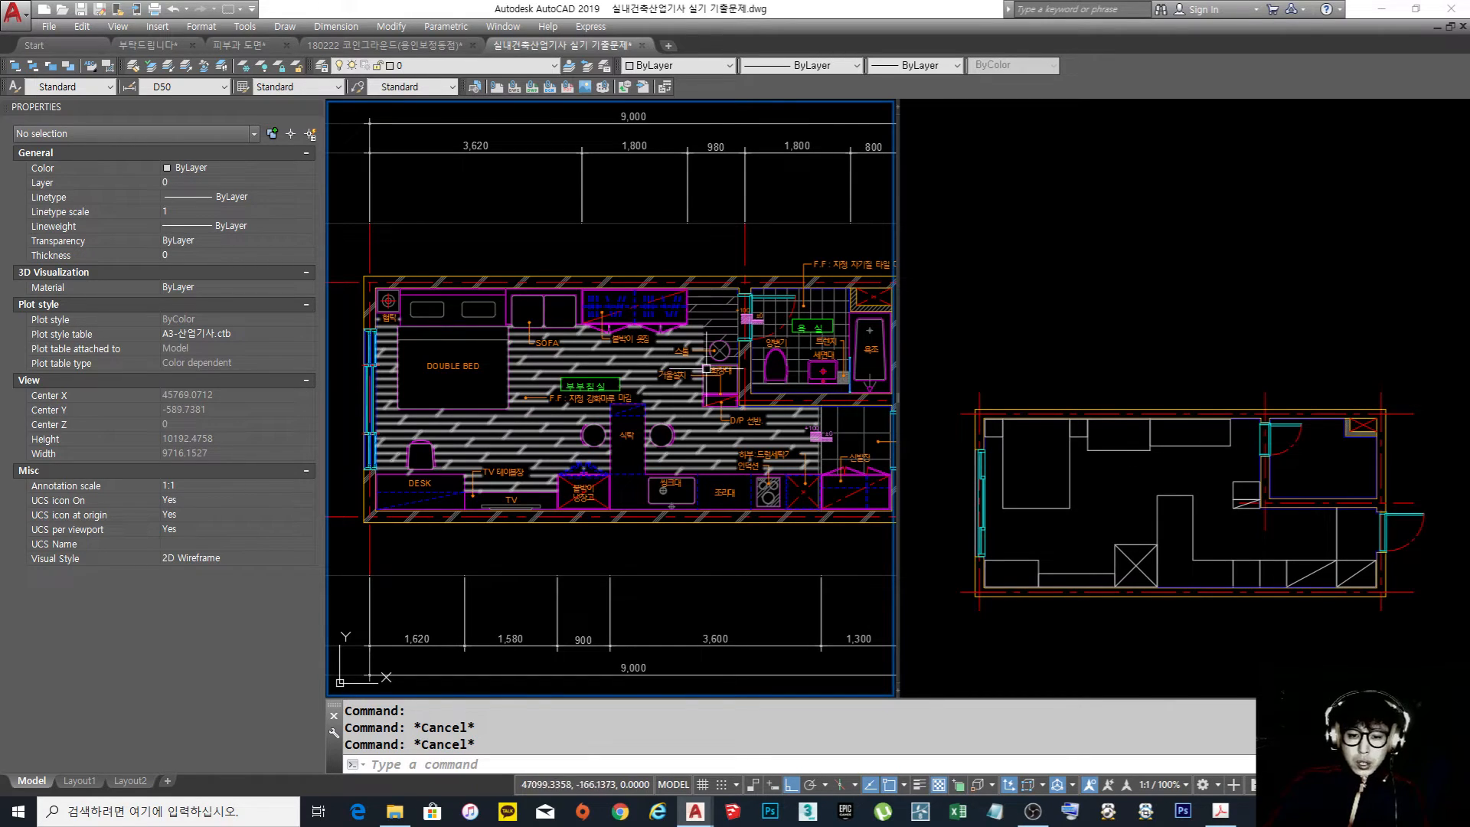
Compare the retouched colour image with the separate line drawing sheets
scroll(745, 368, "down", 6)
middle_click_drag(475, 378, 868, 377)
scroll(621, 368, "up", 3)
middle_click_drag(833, 426, 728, 410)
scroll(727, 410, "down", 1)
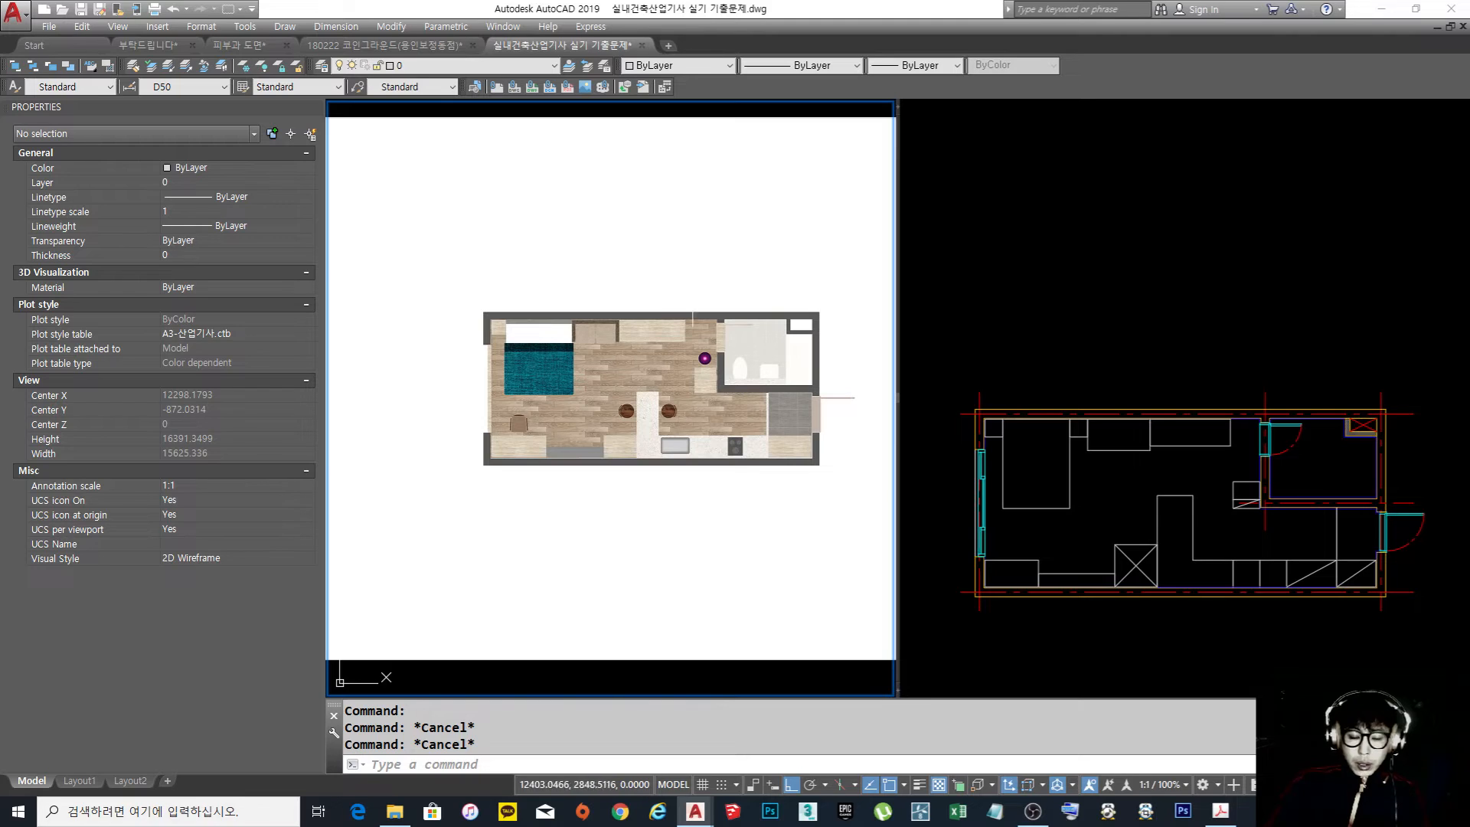
scroll(632, 321, "down", 4)
middle_click_drag(734, 322, 548, 355)
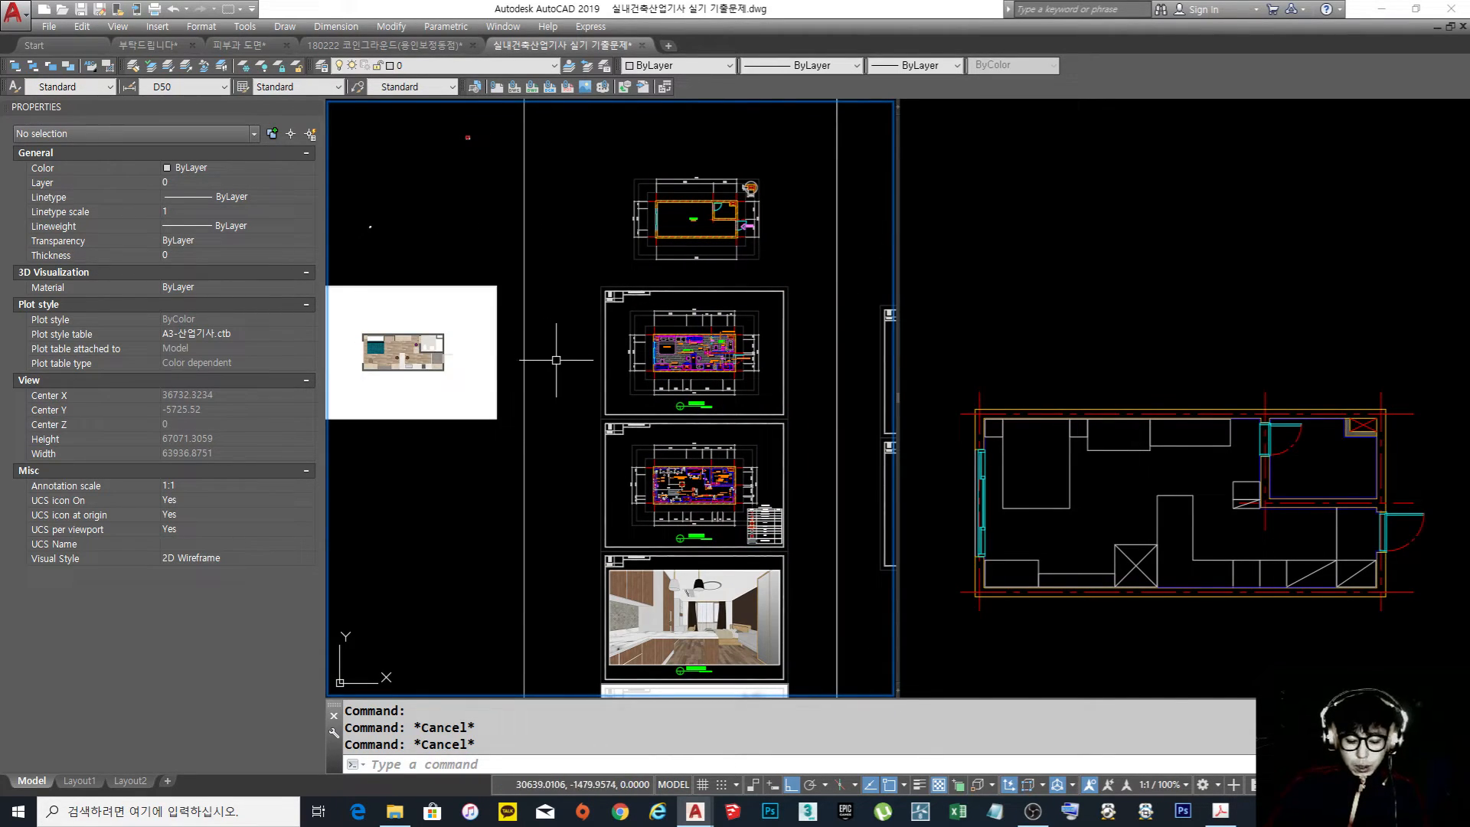
Undo the image move and inspect the line drawing overlaid on the coloured floor plan
key("ctrl+z")
scroll(803, 295, "down", 2)
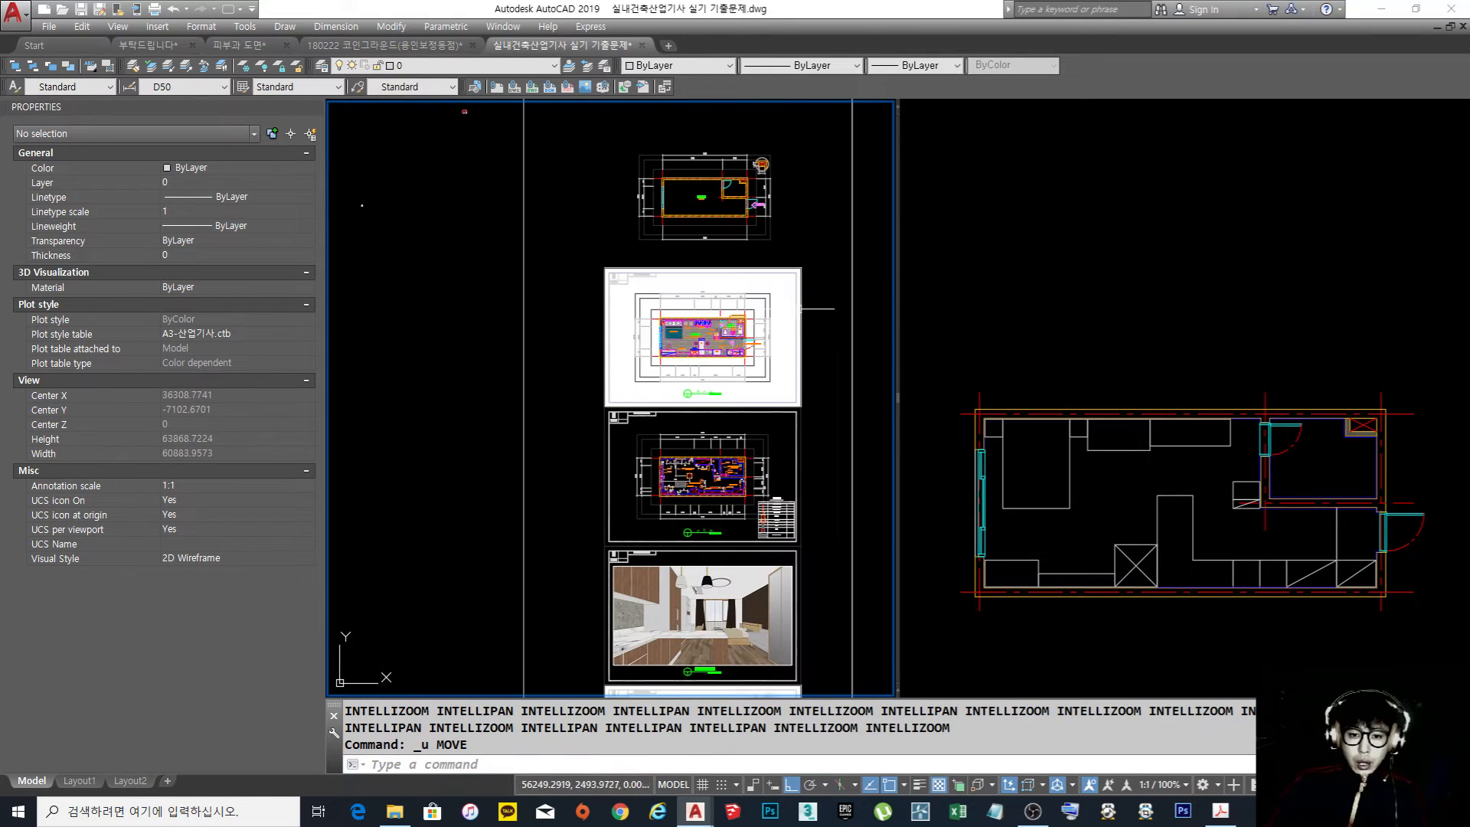
scroll(786, 323, "up", 2)
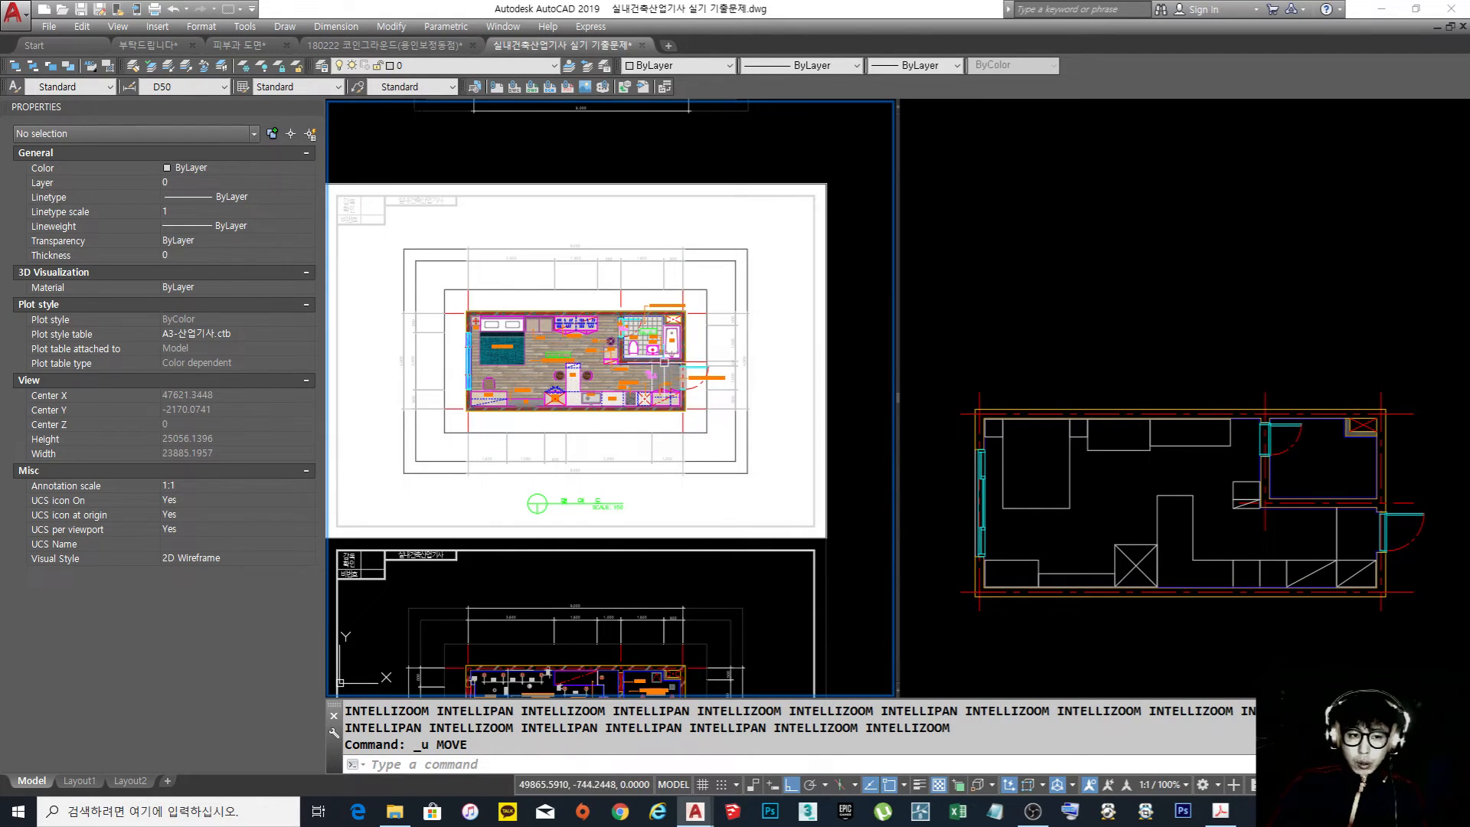
middle_click_drag(658, 396, 670, 398)
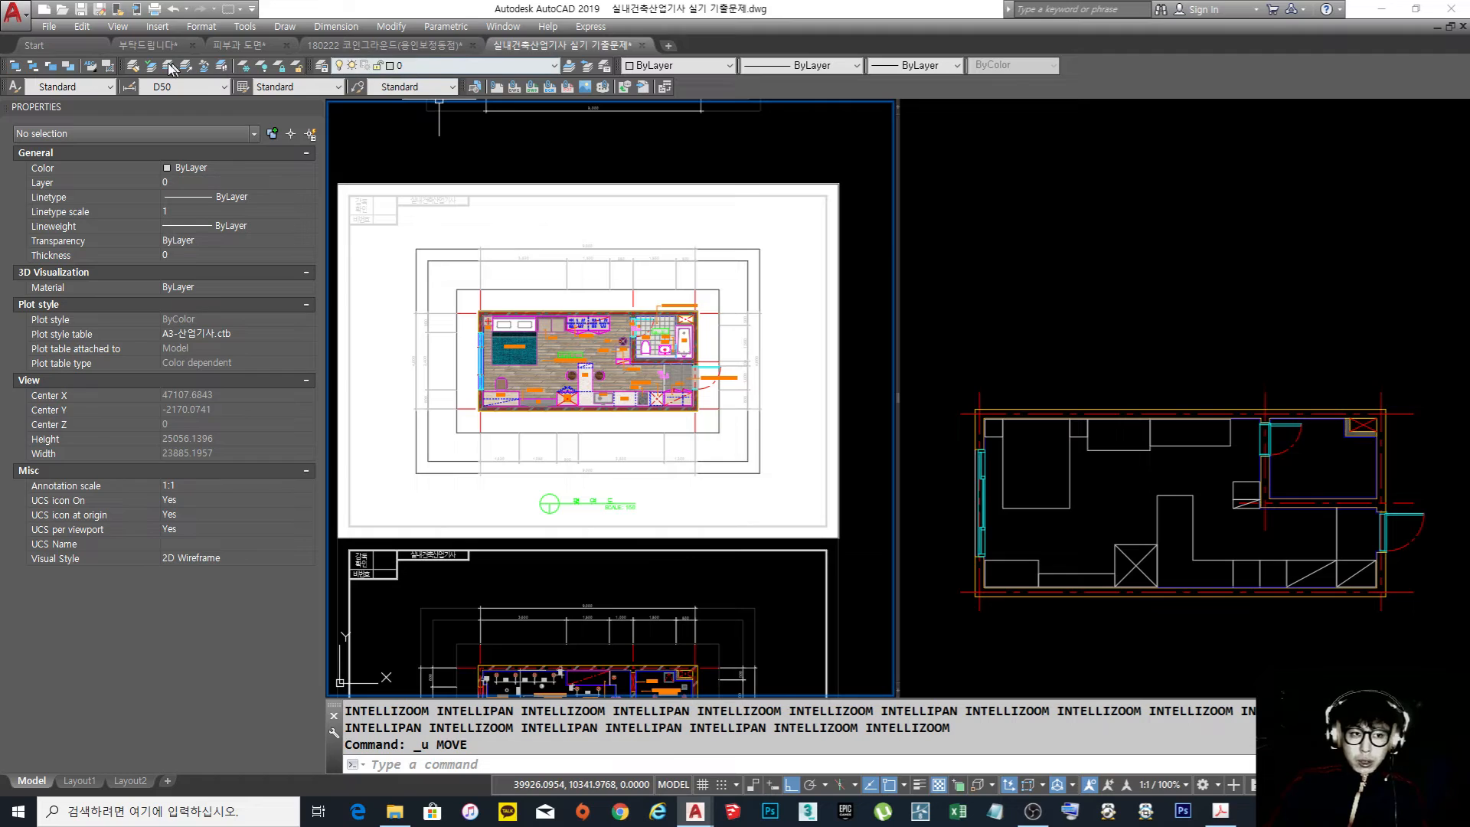
Return to the 부탁드립니다 drawing, reread the A3 PDF question and bring the fast food store floor plan into view
left_click(149, 45)
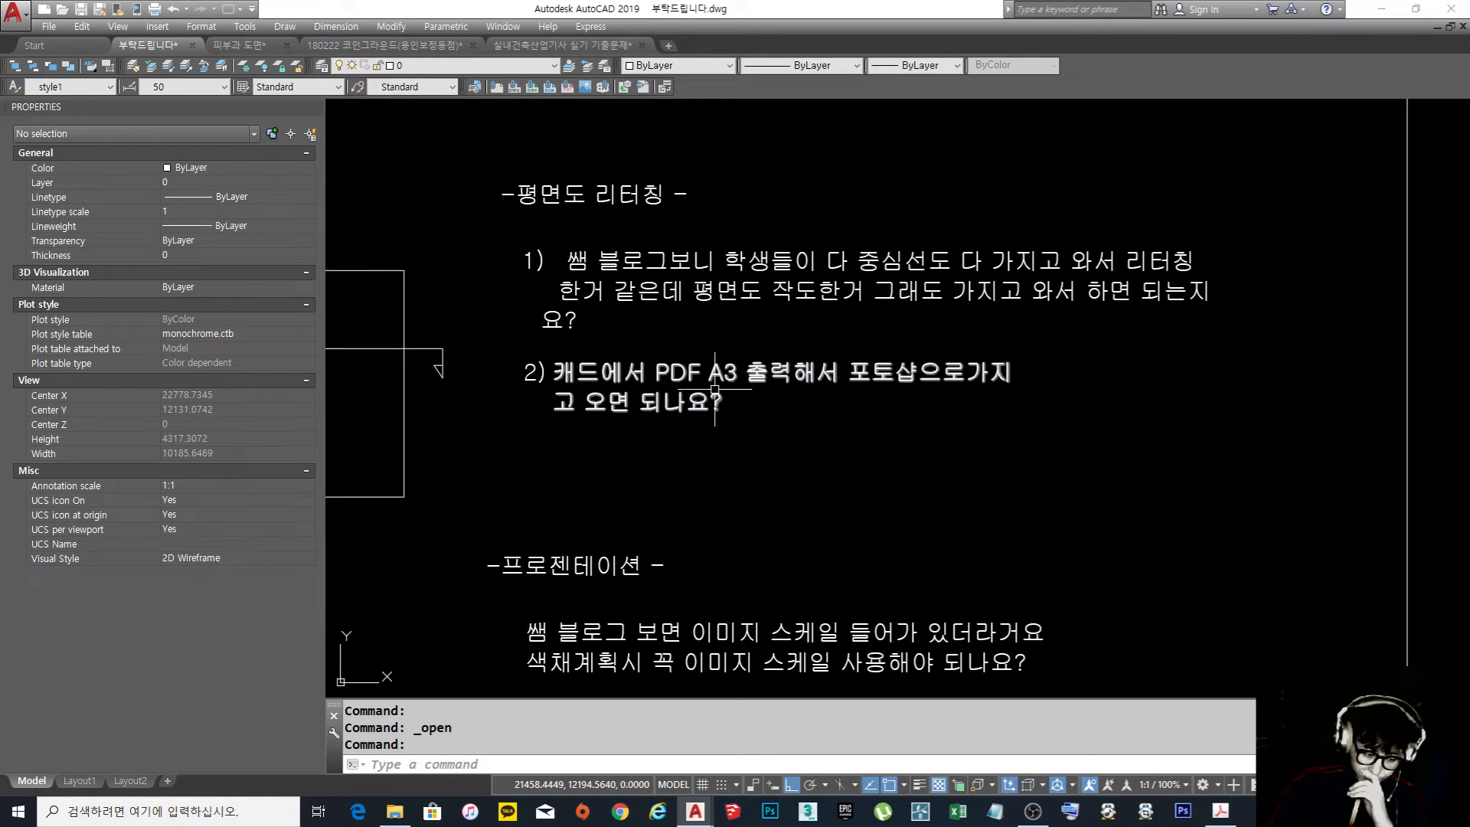
scroll(907, 345, "down", 5)
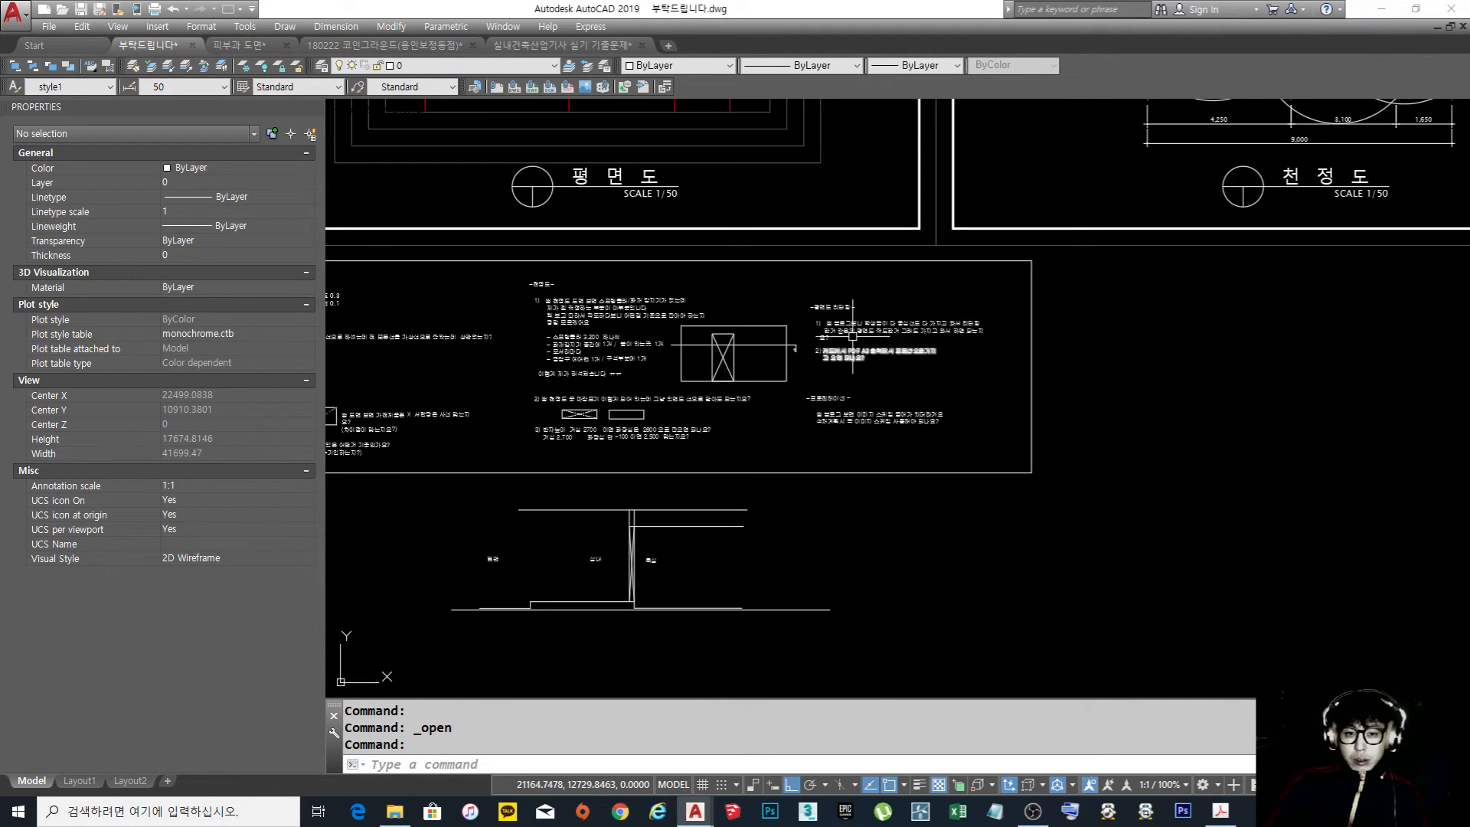
middle_click_drag(721, 265, 846, 484)
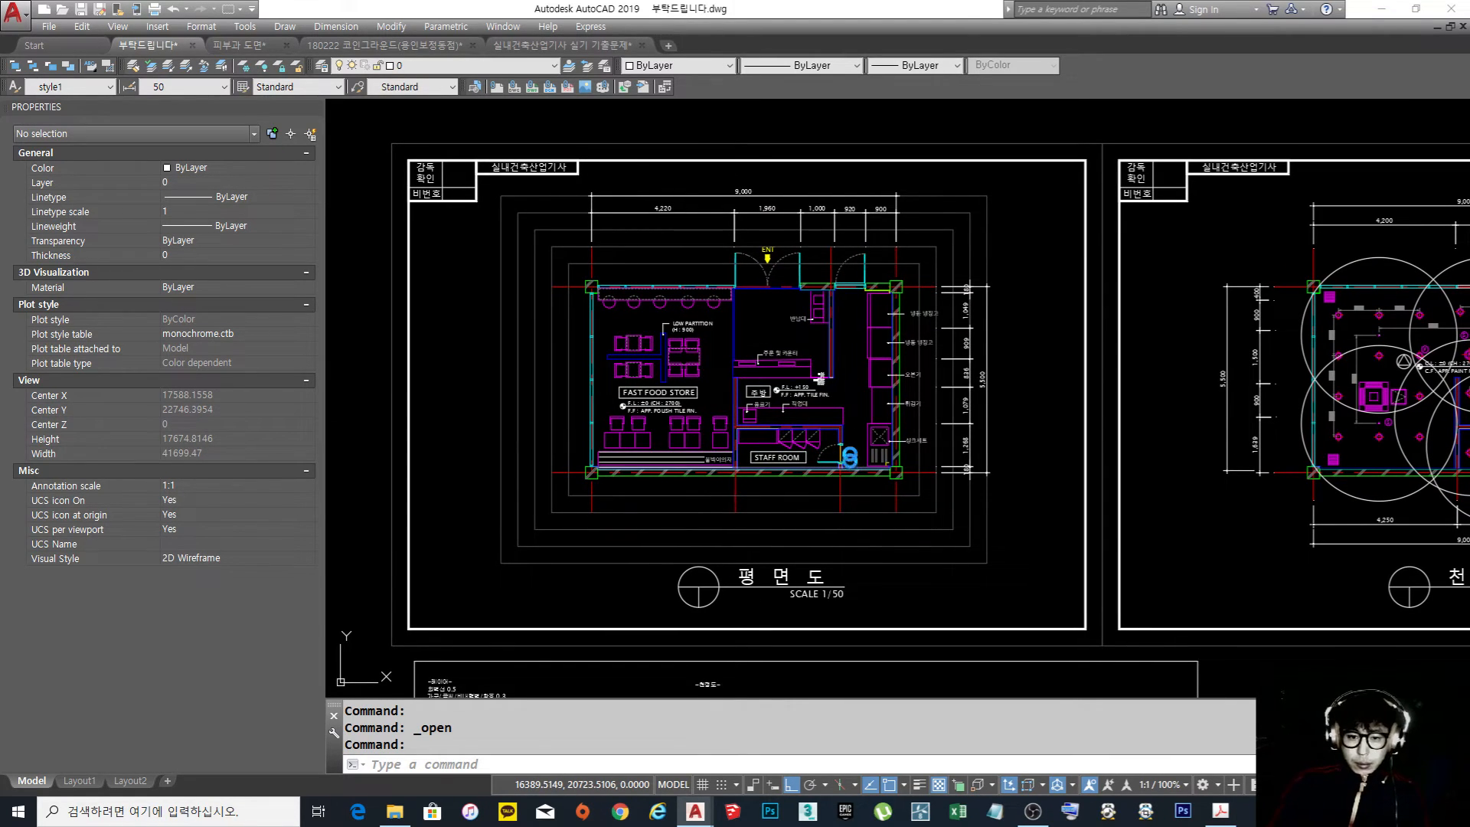
key("ctrl+p")
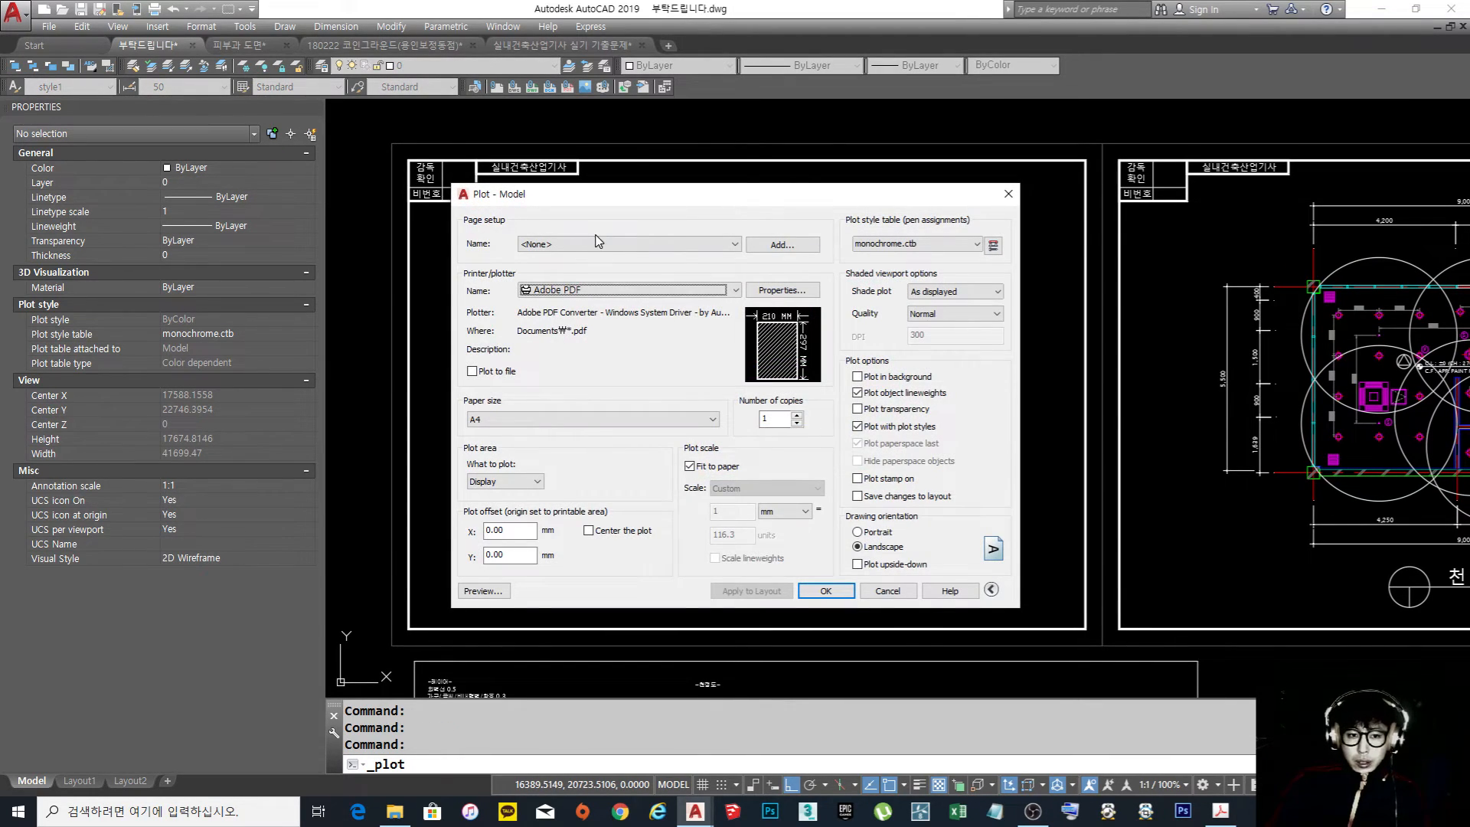
left_click(663, 290)
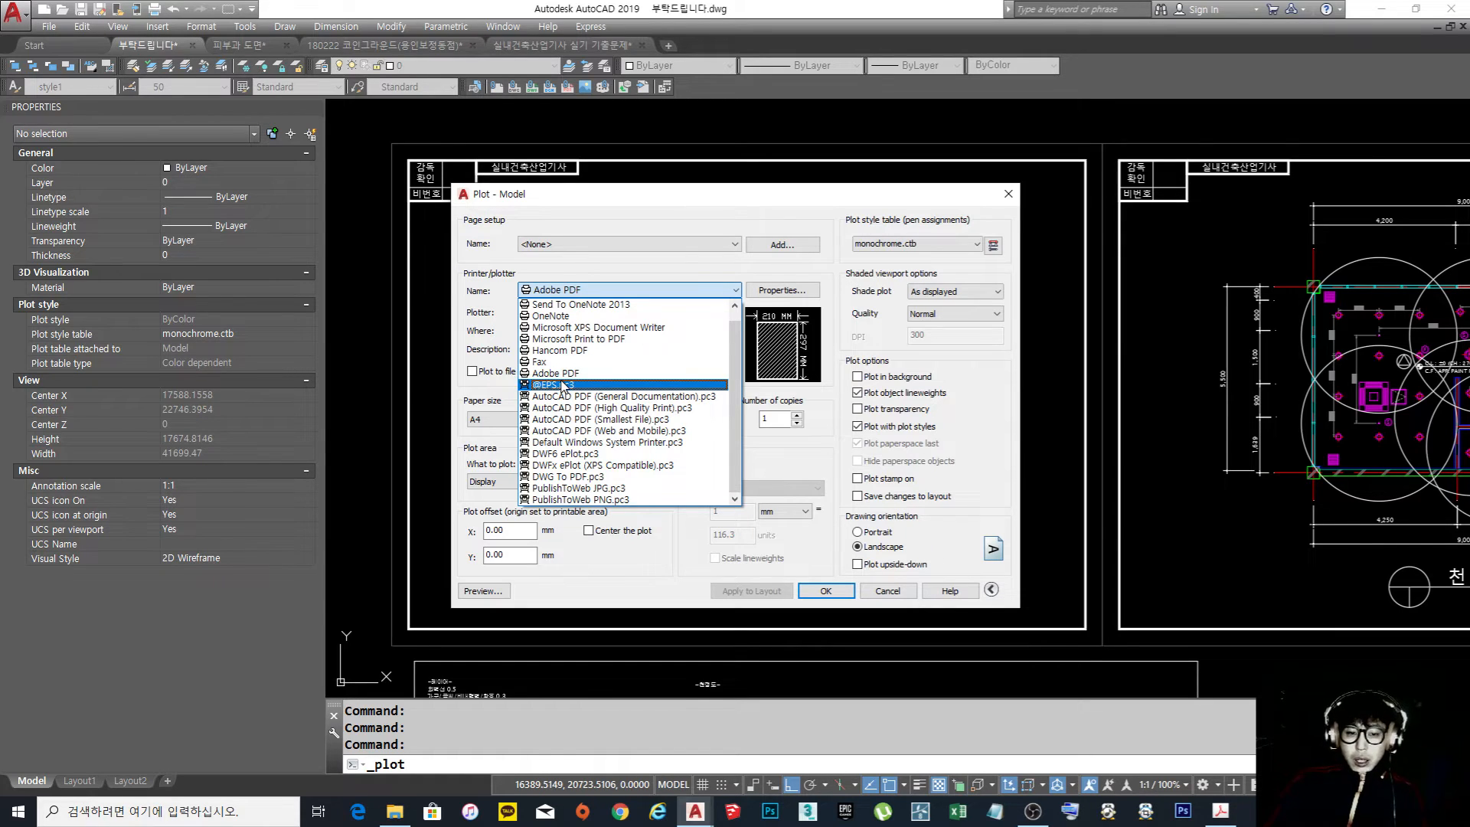
key("Escape")
key("Escape")
key("Escape")
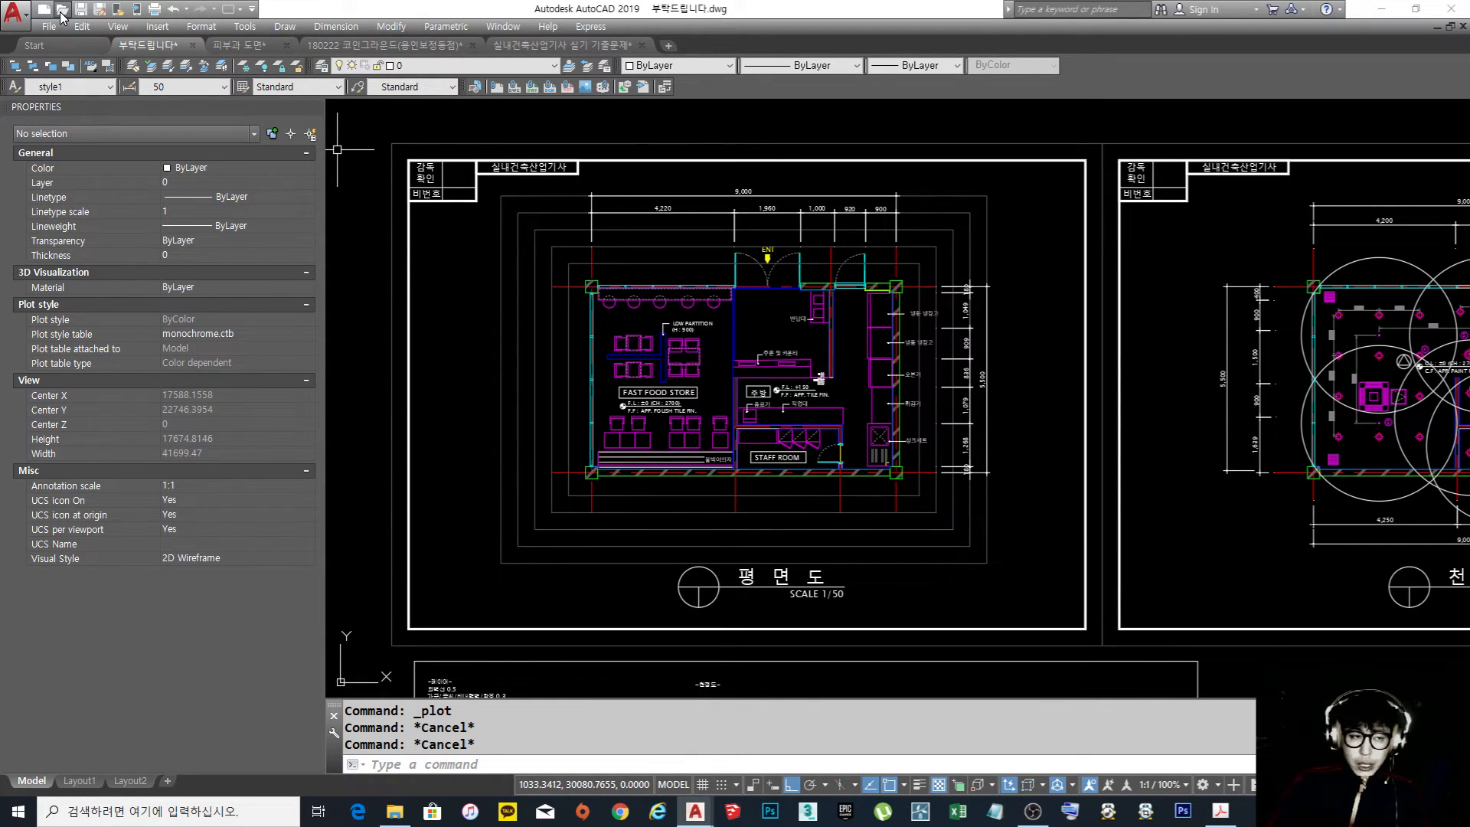
Open the Plotter Manager's Plotters folder and launch the Add-A-Plotter Wizard
left_click(15, 14)
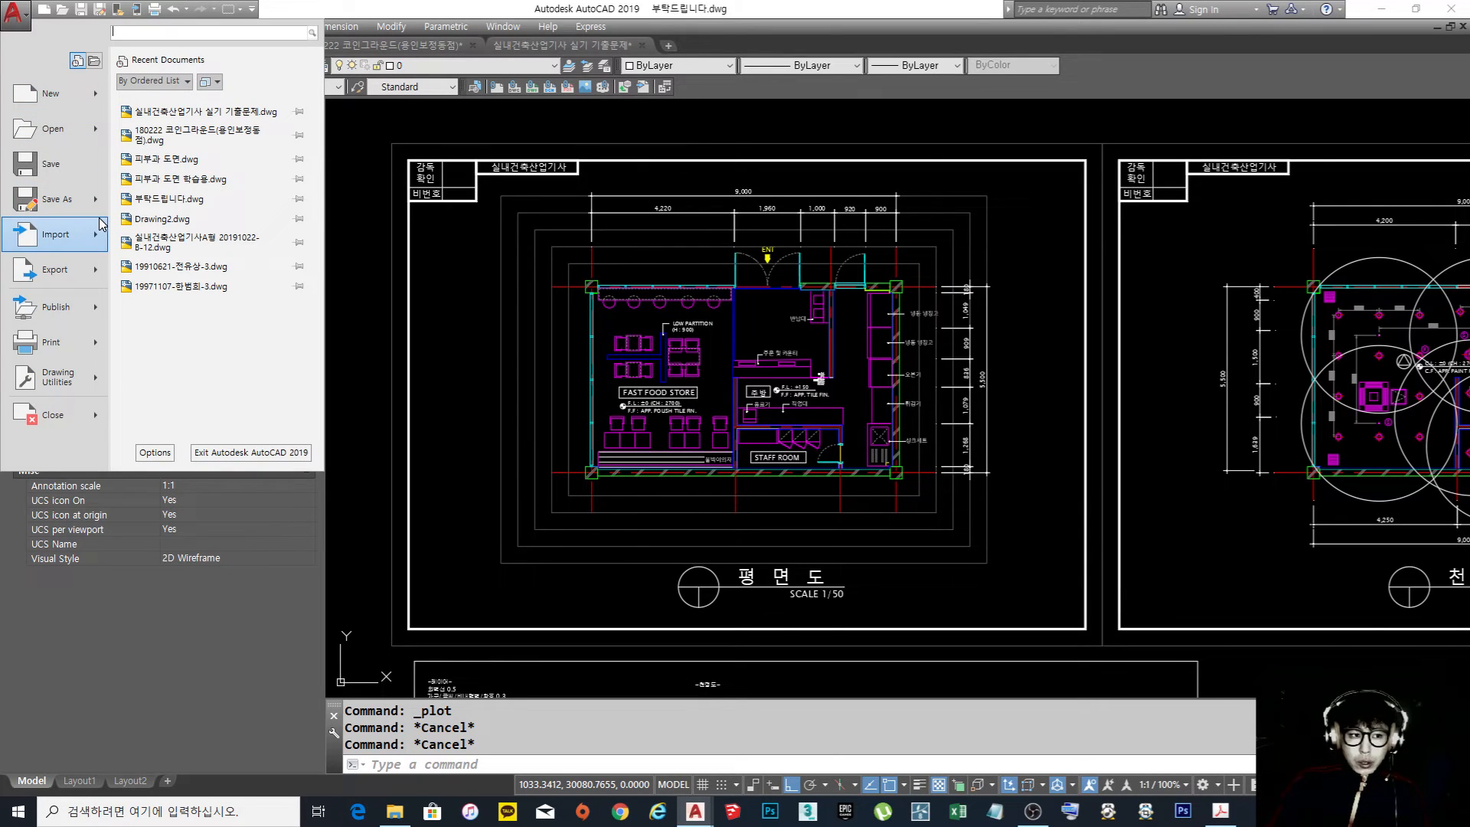
mouse_move(76, 347)
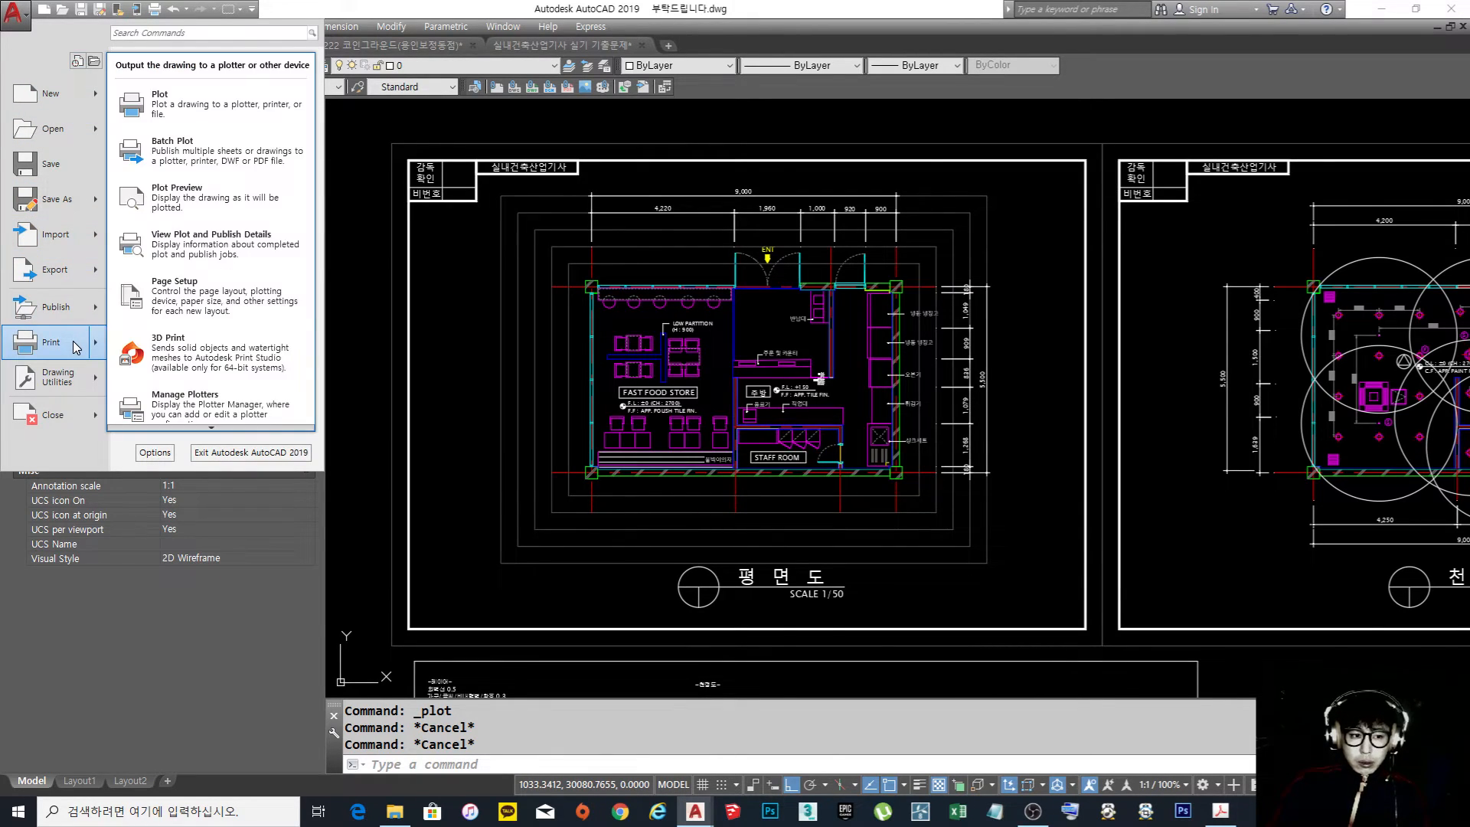
mouse_move(240, 429)
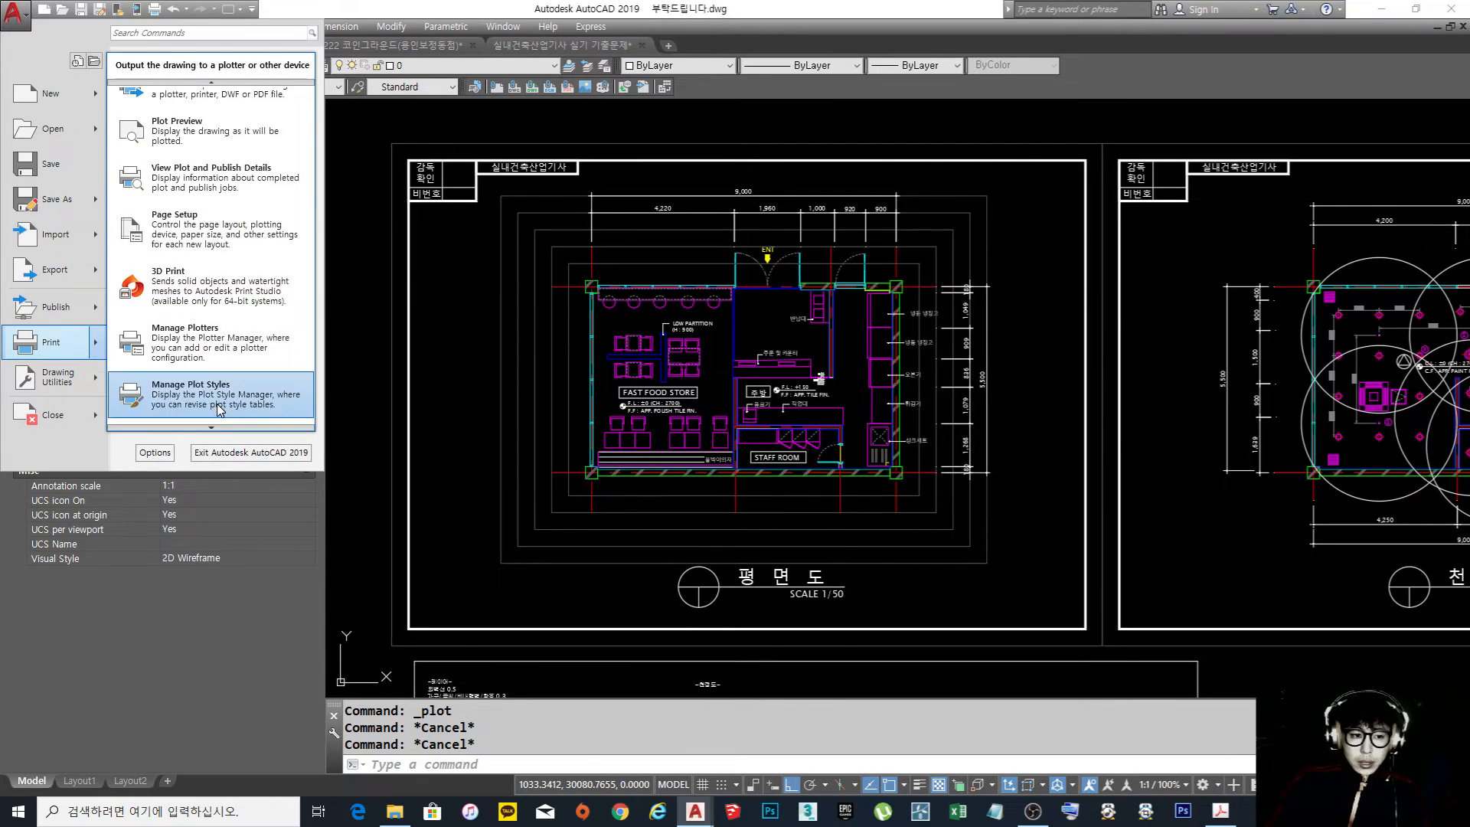
left_click(231, 340)
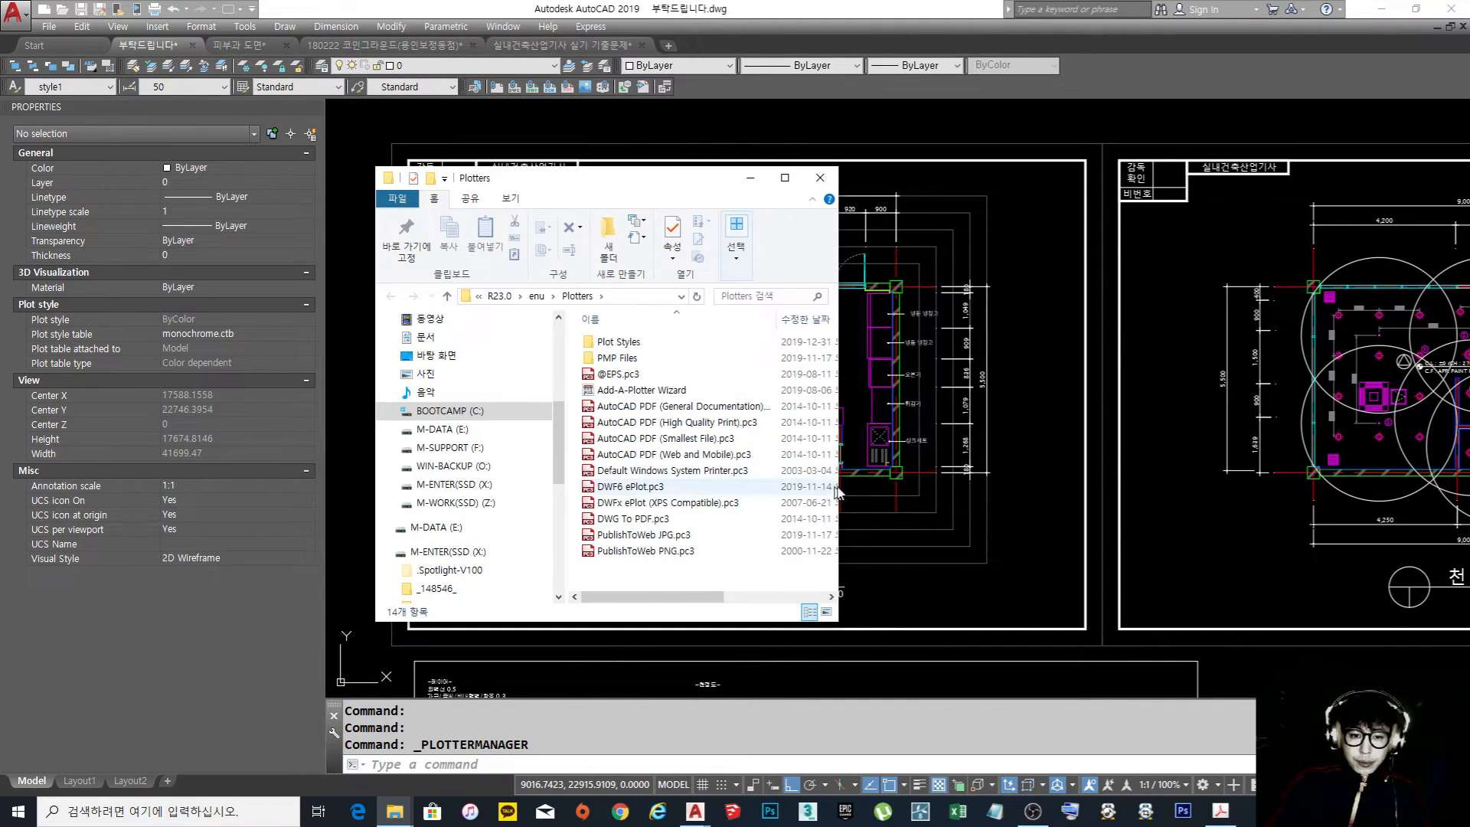
left_click_drag(842, 478, 1172, 478)
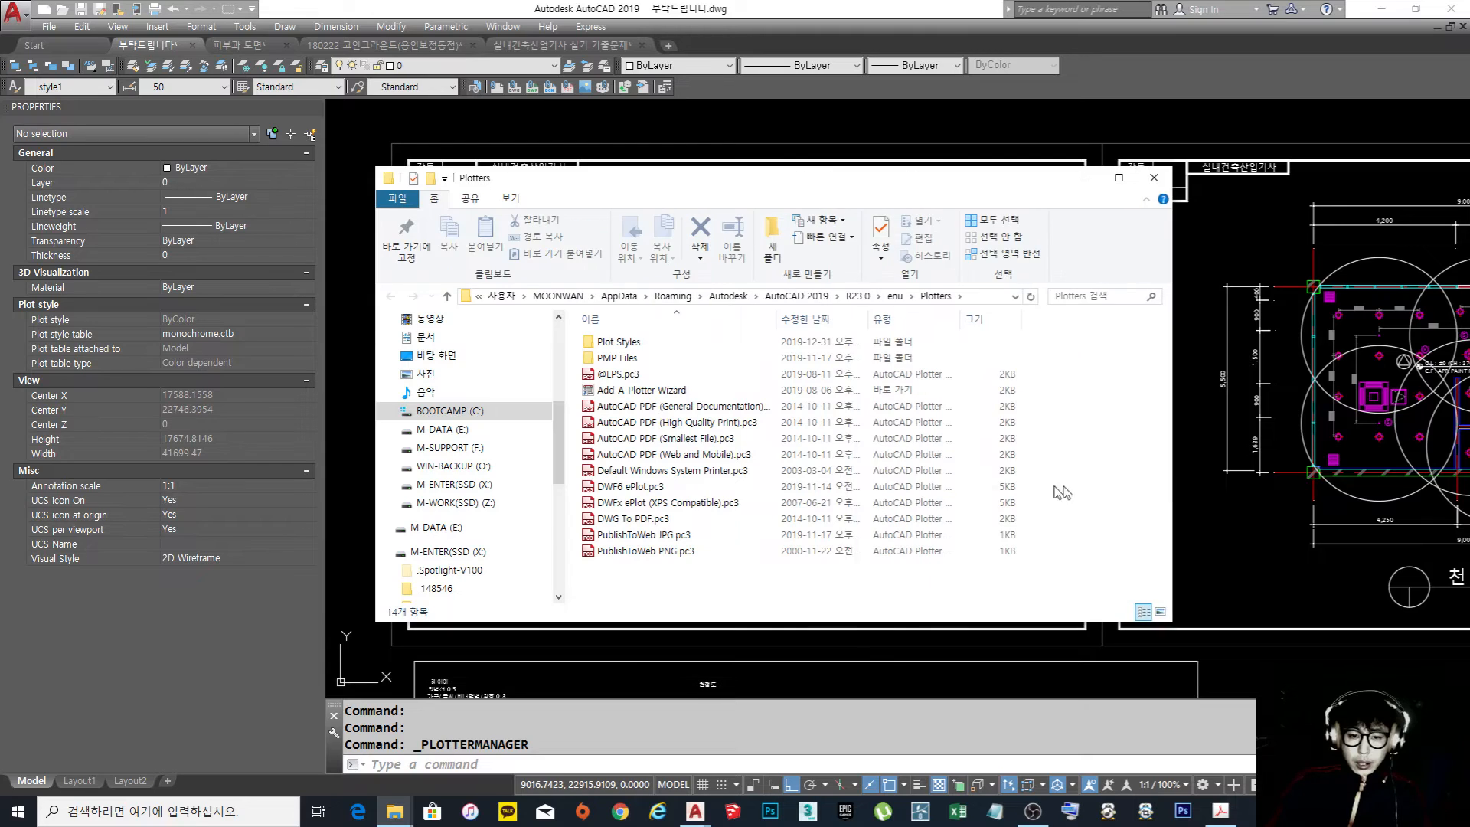
double_click(657, 393)
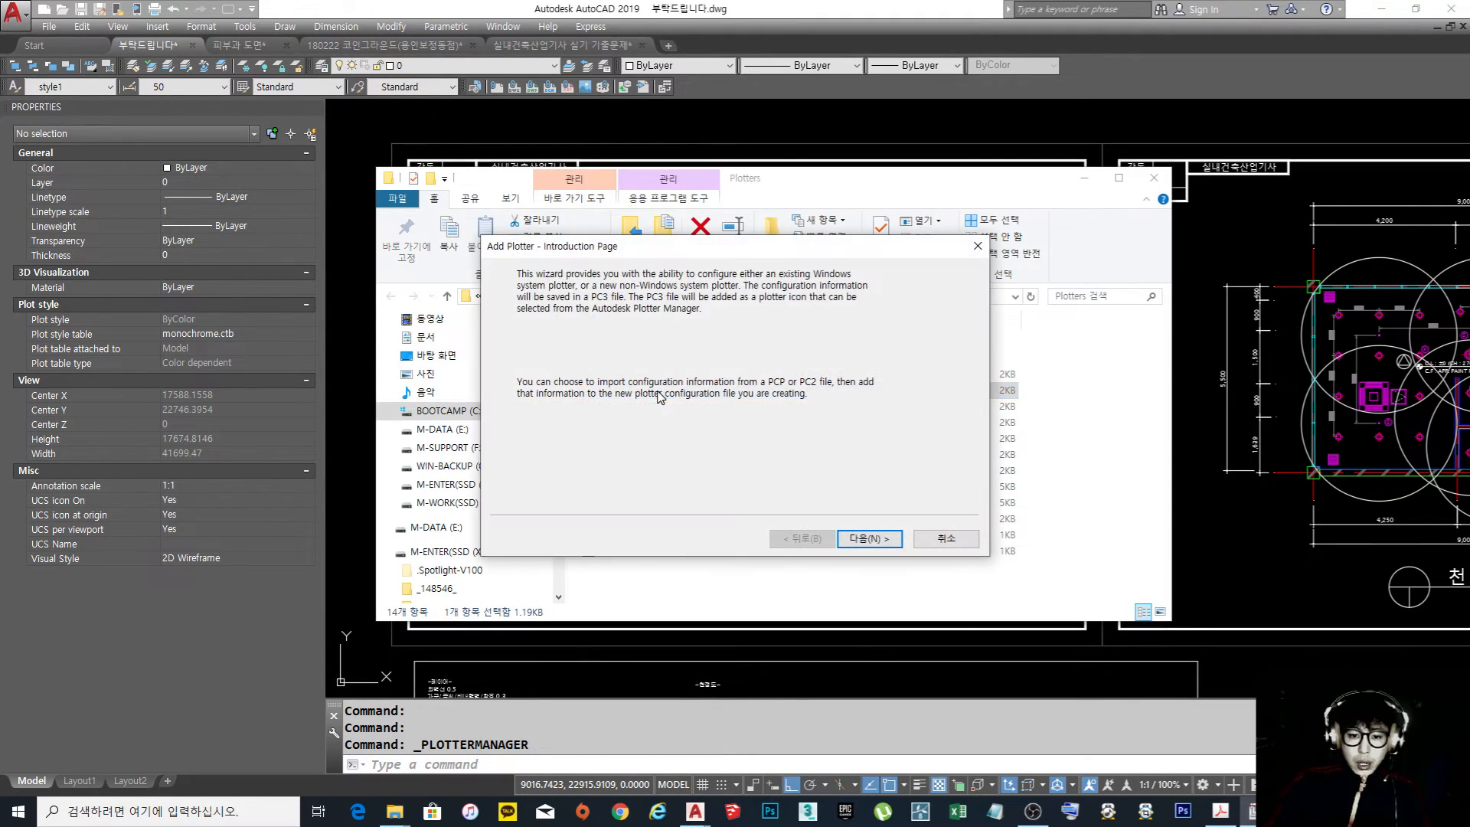
Configure the new plotter for My Computer with the PostScript Level 1 model and set it to Plot to File
left_click(869, 539)
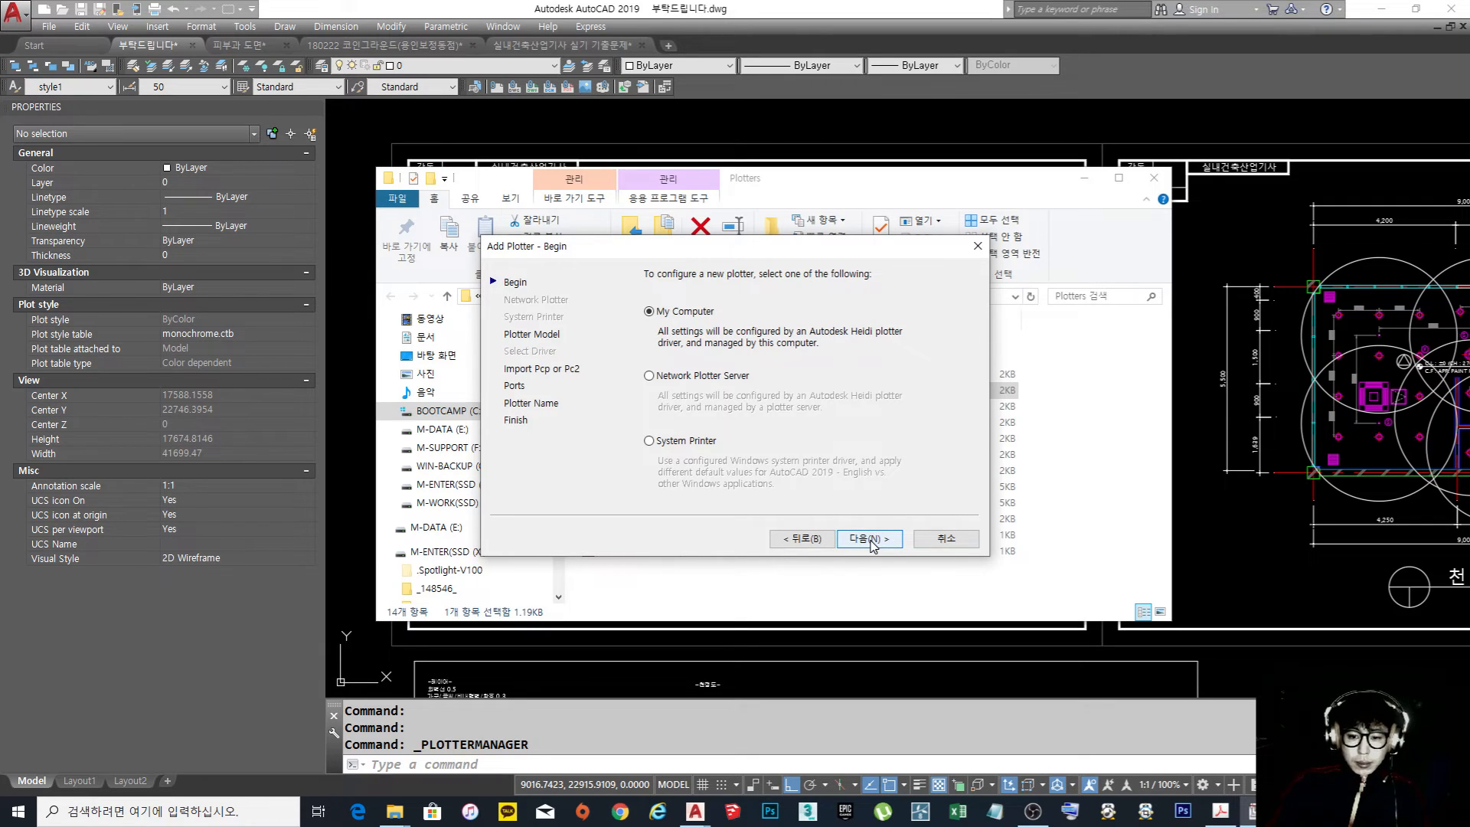
left_click(869, 539)
left_click(869, 539)
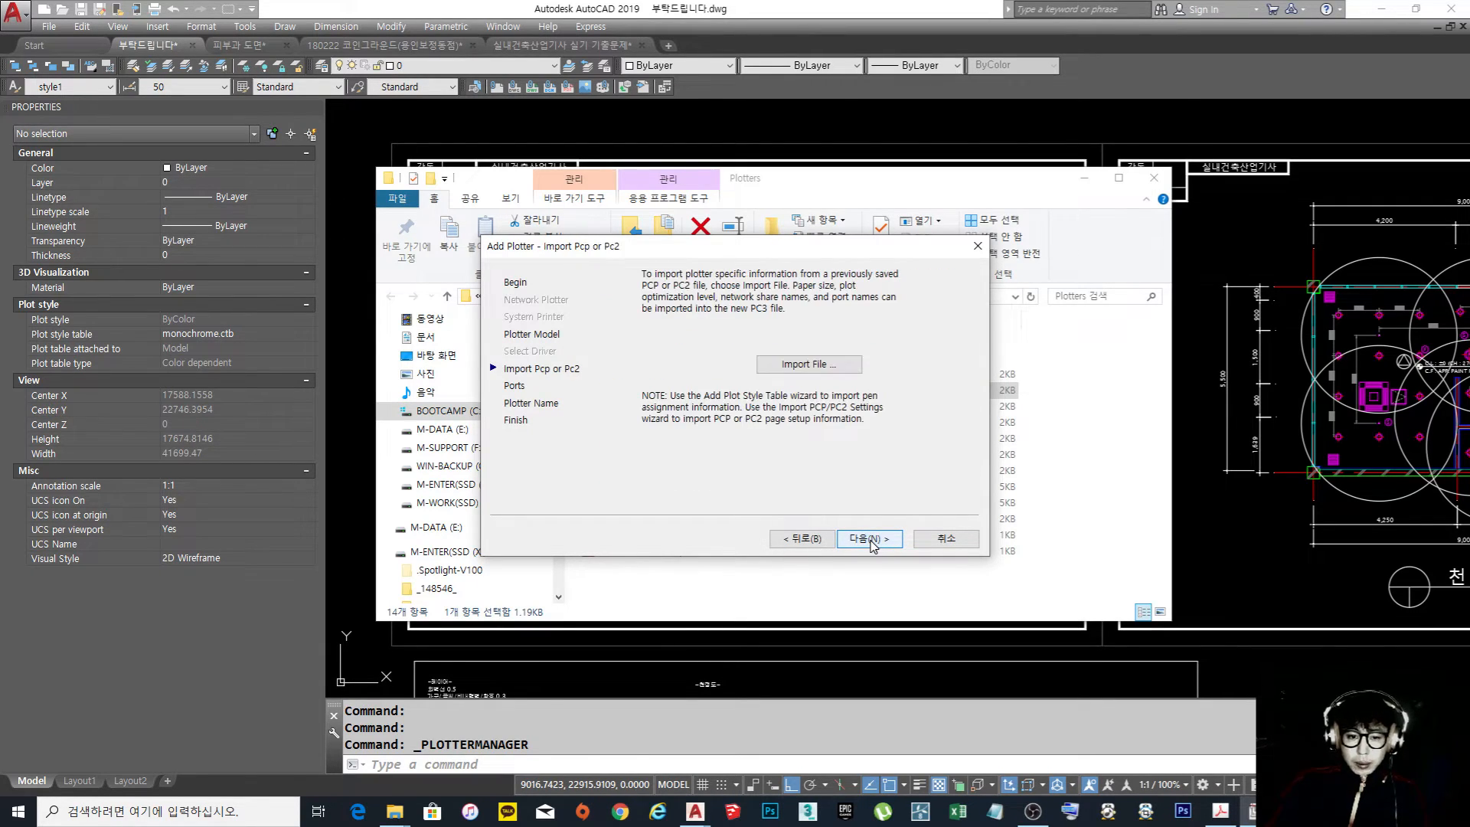
left_click(866, 541)
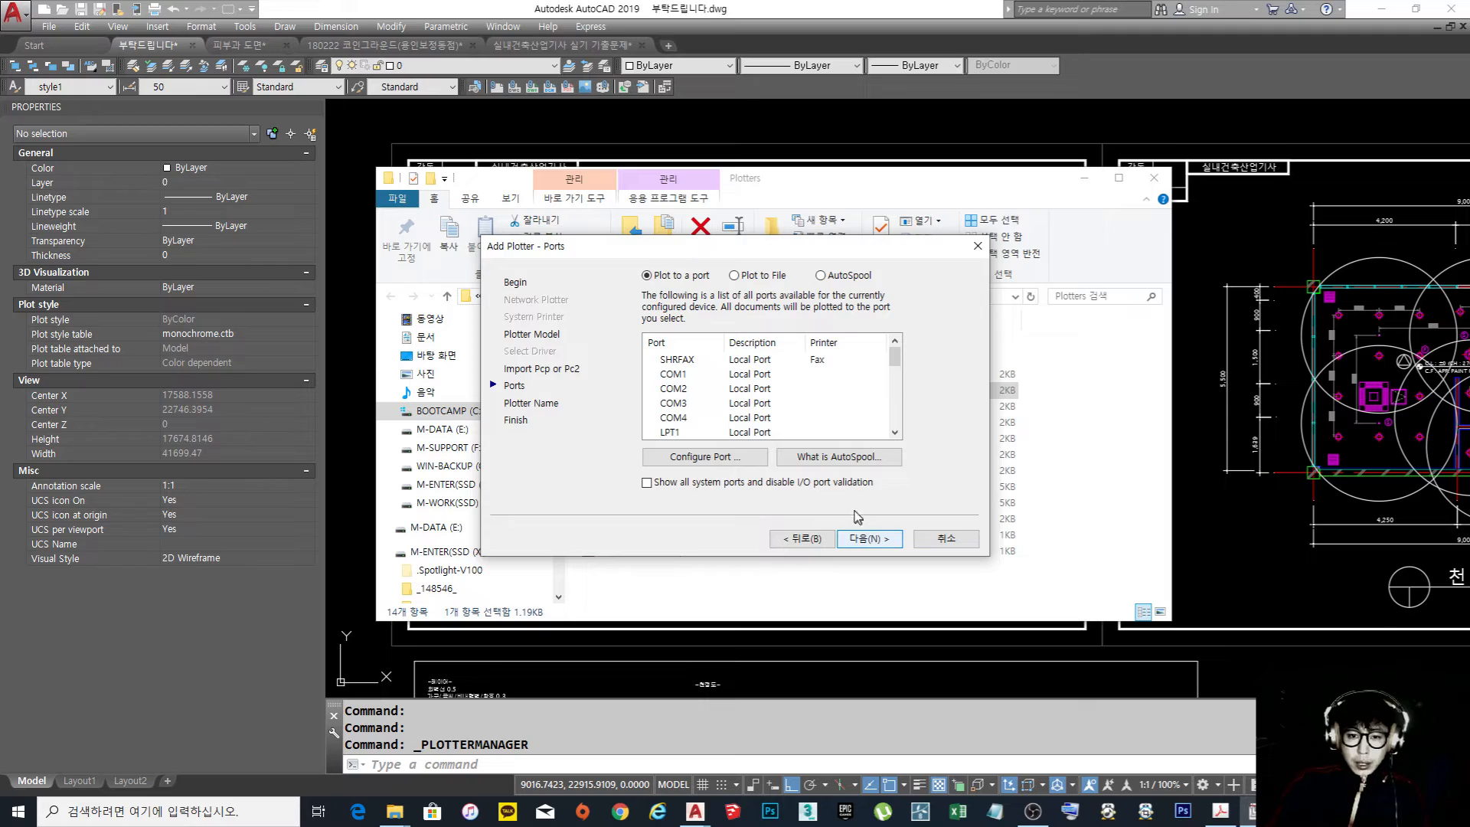
left_click(733, 277)
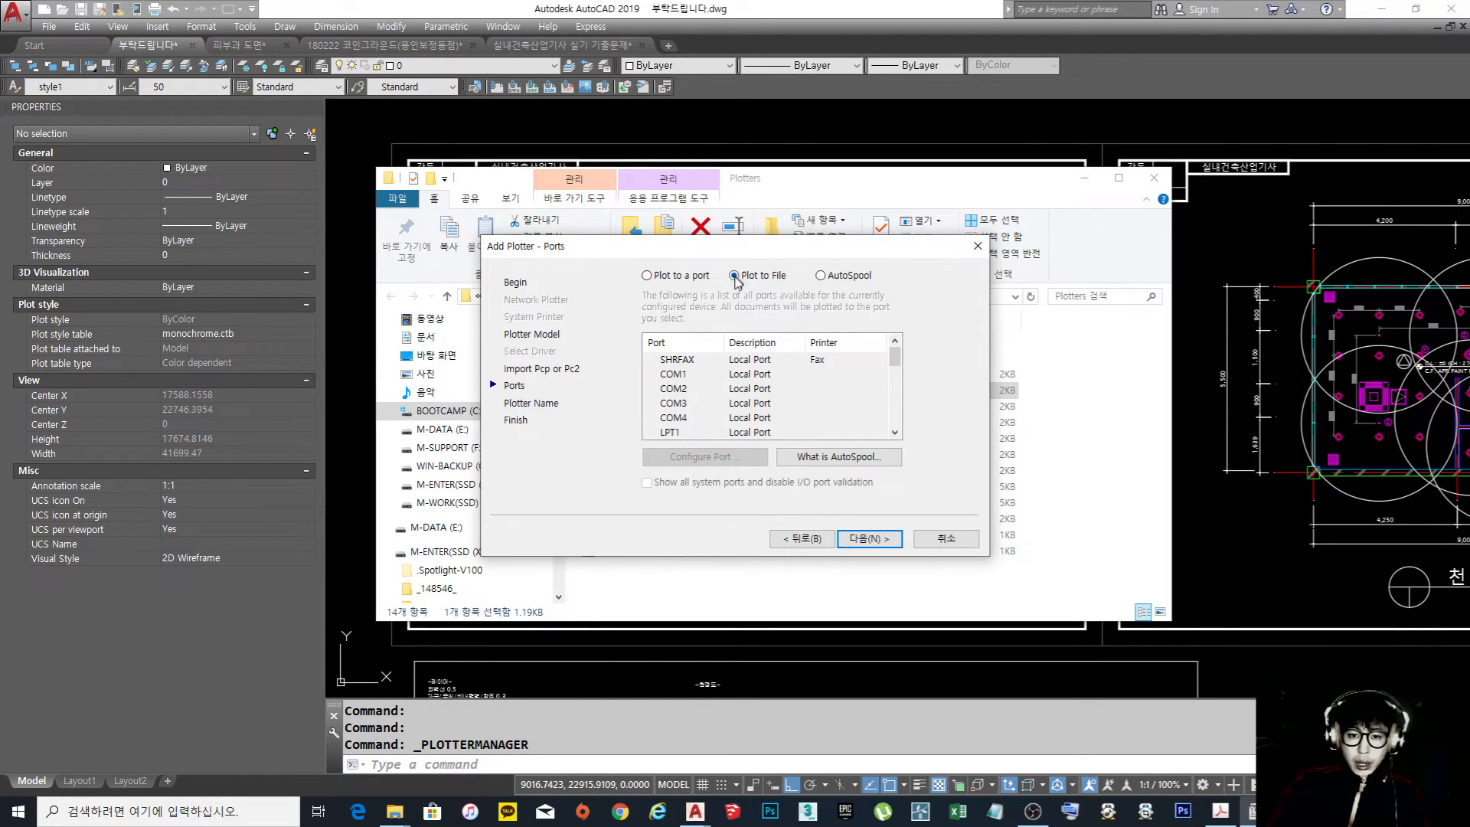
left_click(869, 539)
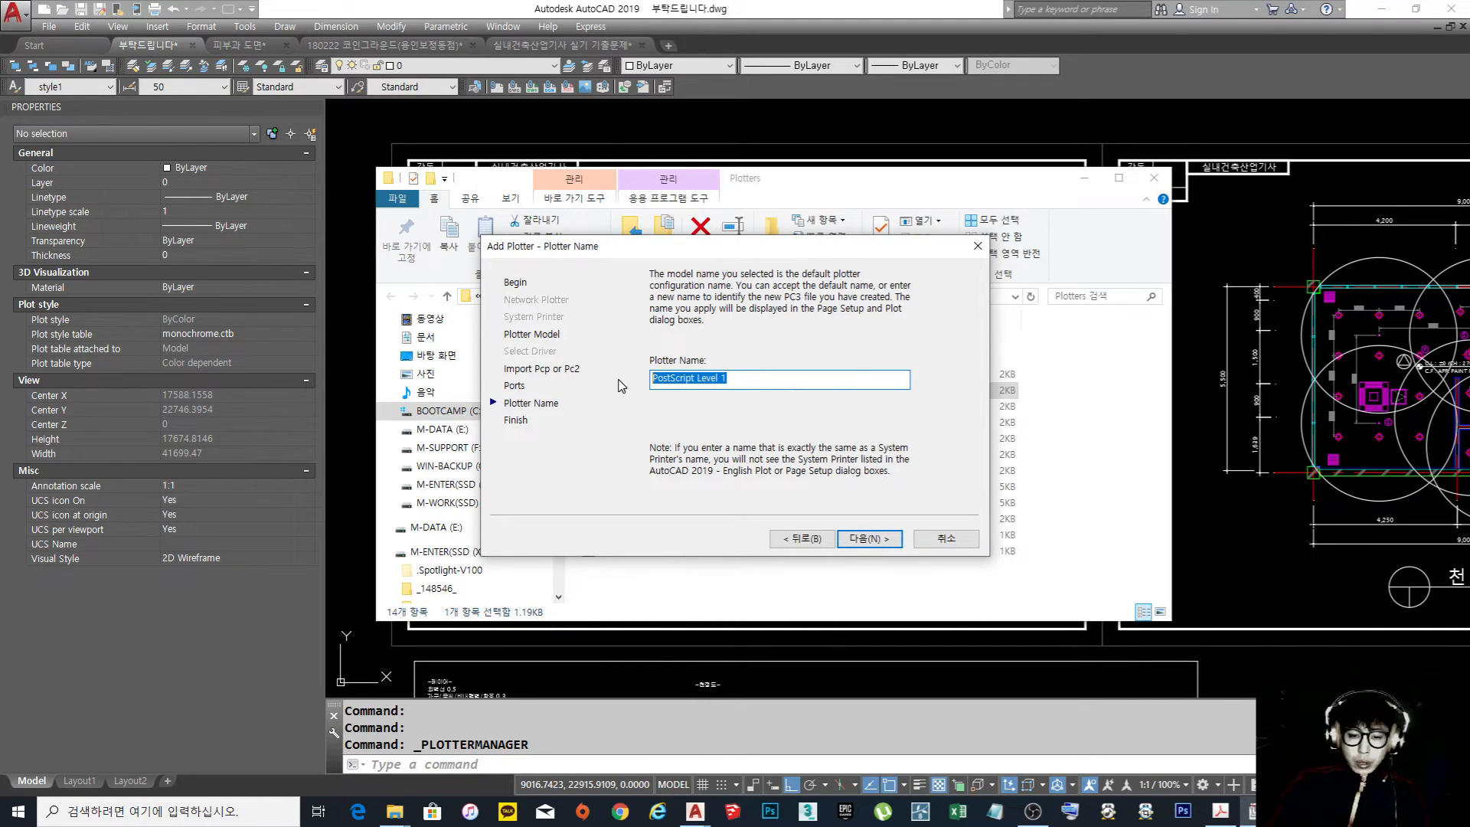
Name the new plotter EPS, finish adding it and close the Plotters folder
type("EPS")
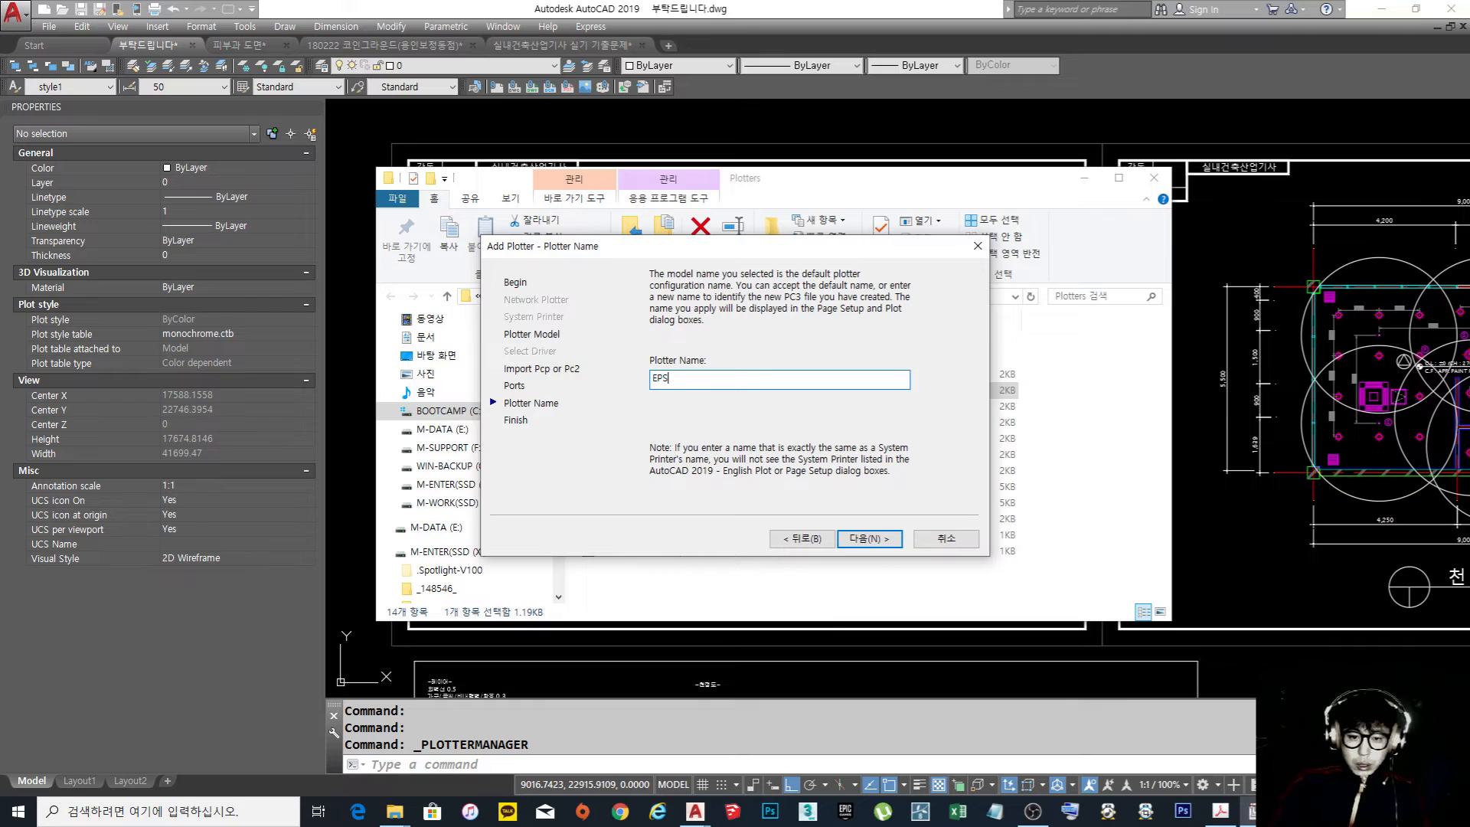
left_click(873, 539)
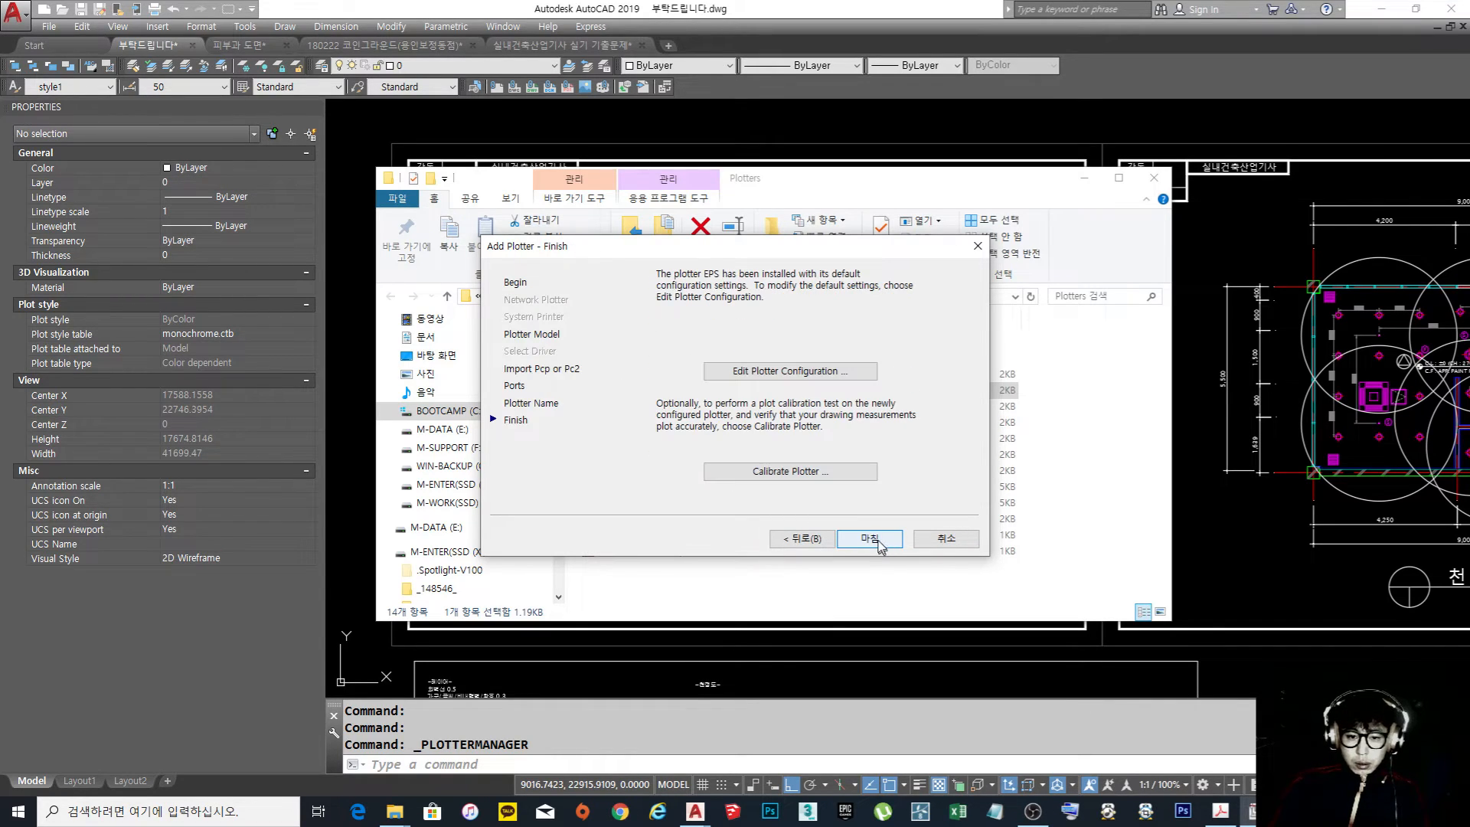
left_click(870, 538)
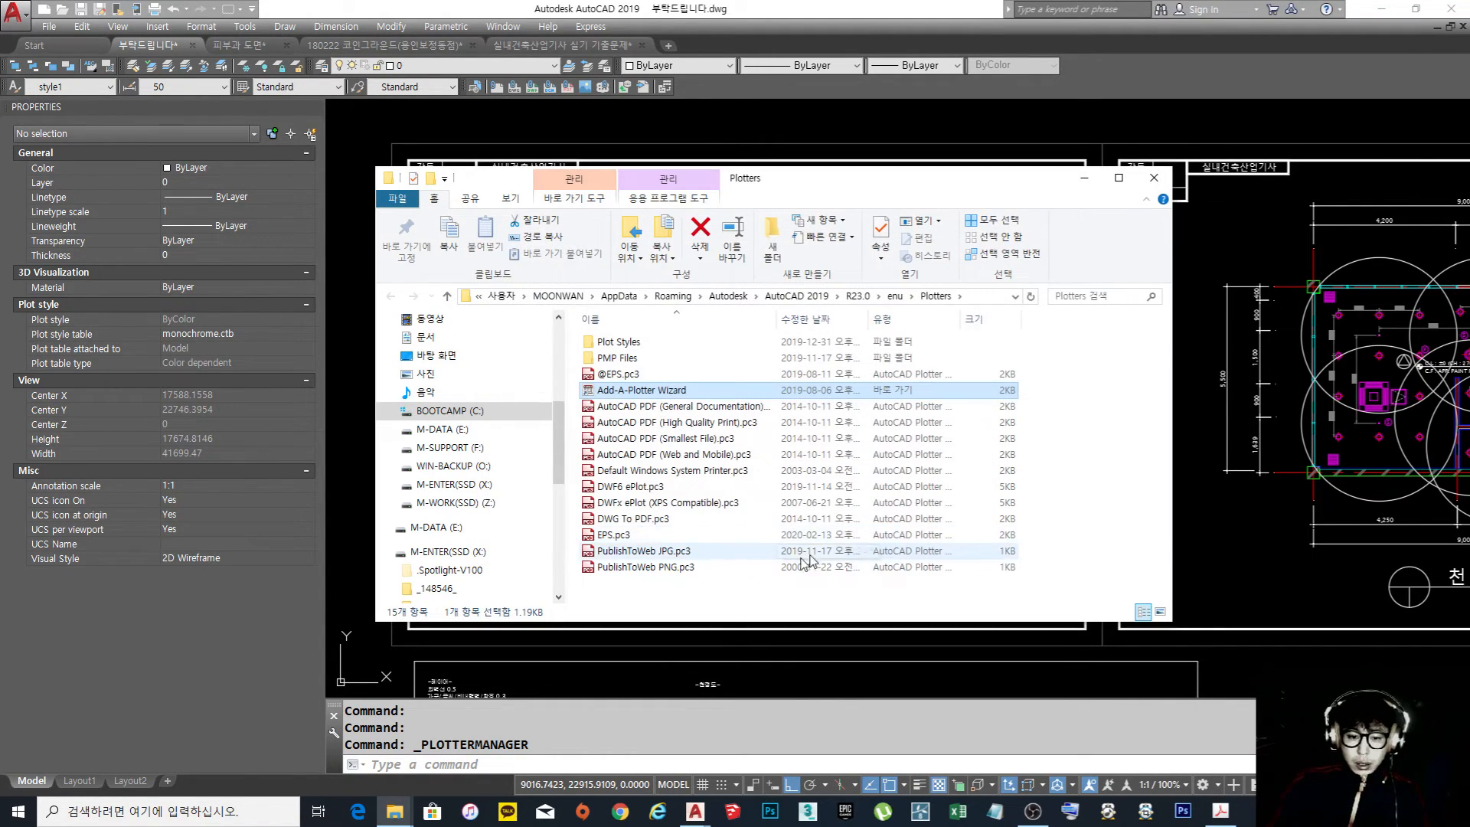
left_click(632, 538)
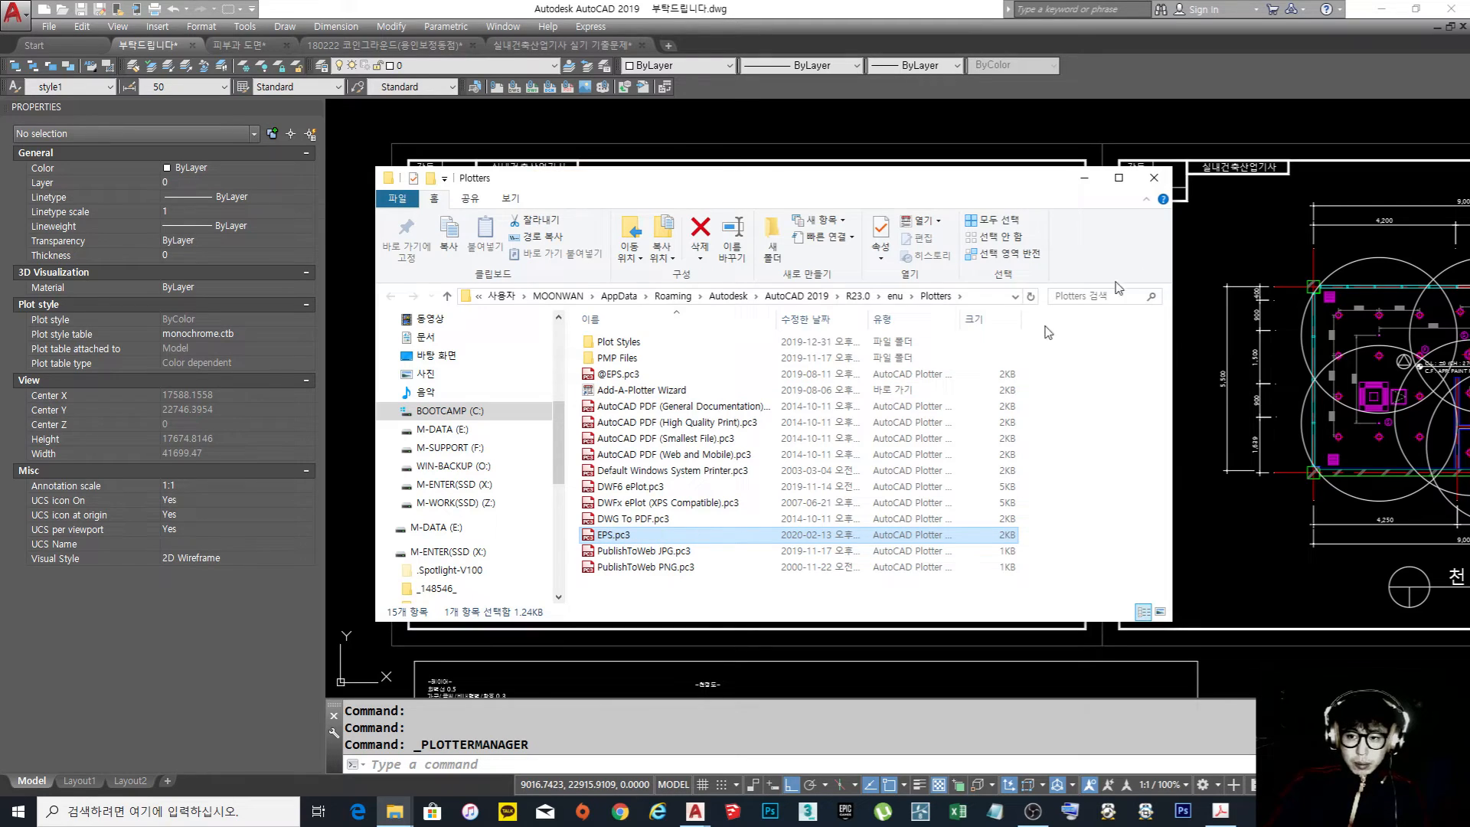
left_click(1154, 177)
Start a plot with the EPS.pc3 plotter, using a custom paper size added to the plotter configuration
scroll(771, 332, "down", 2)
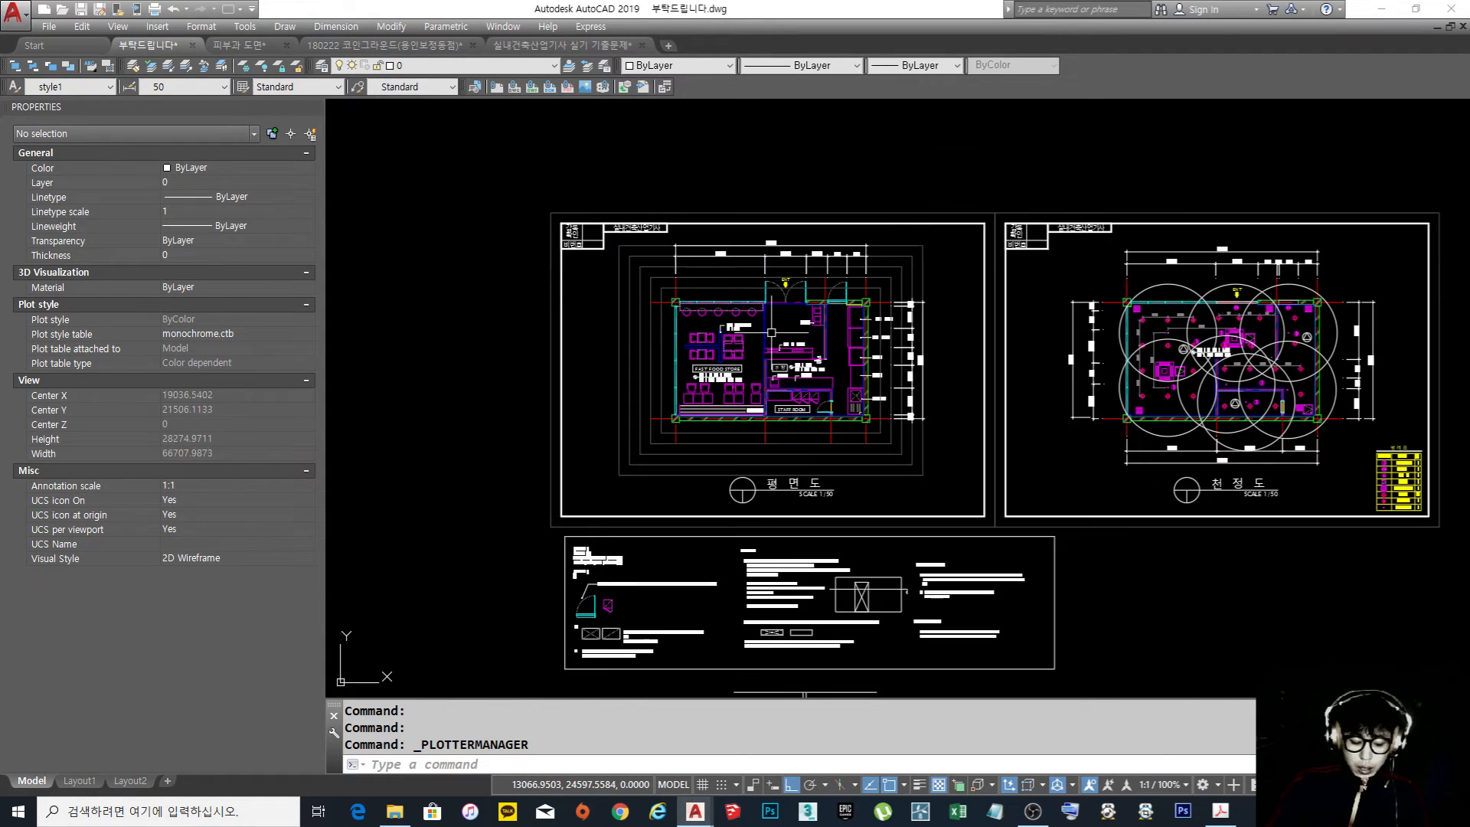
key("ctrl+p")
left_click(723, 290)
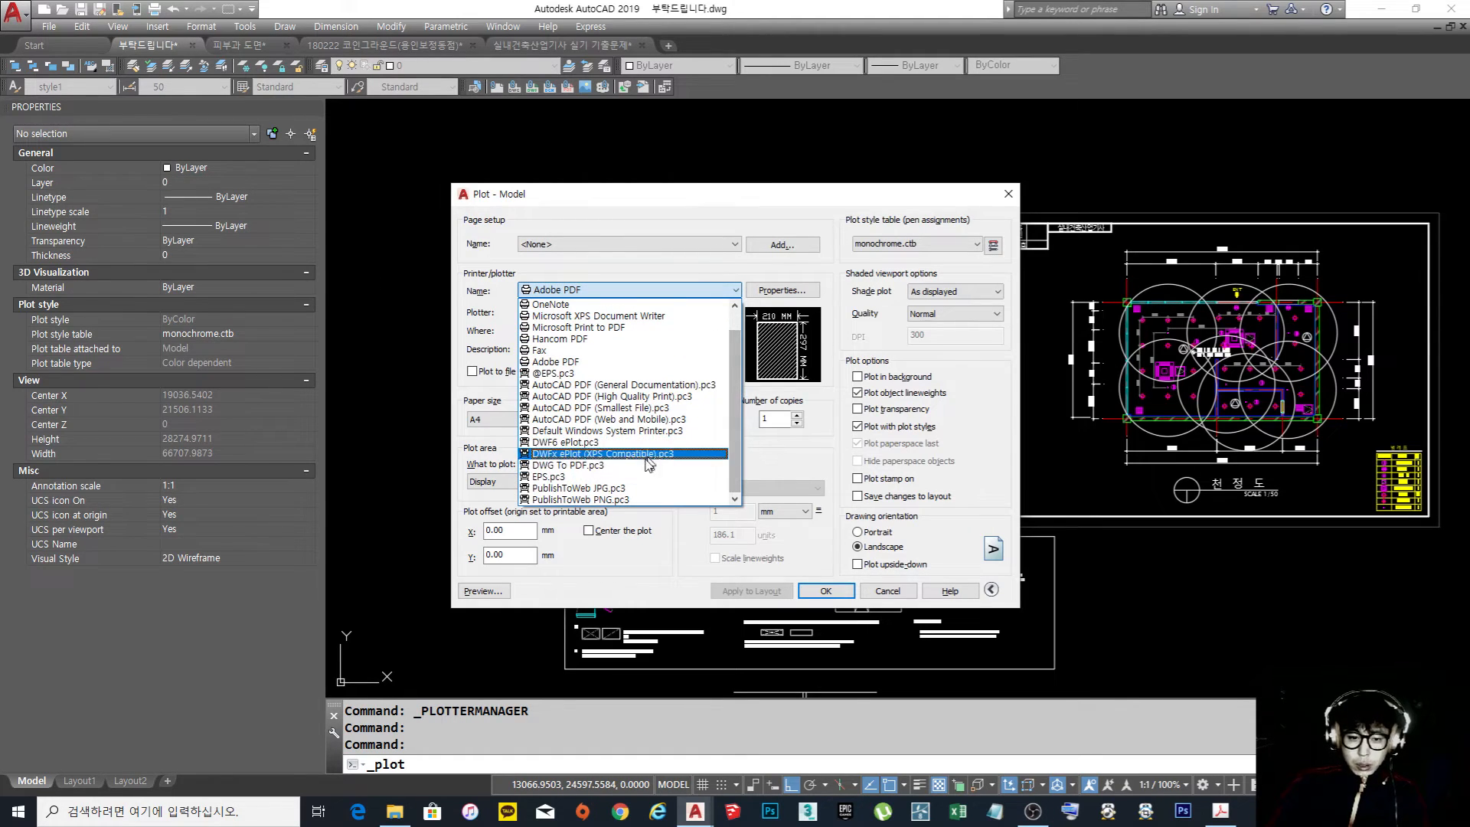
left_click(628, 476)
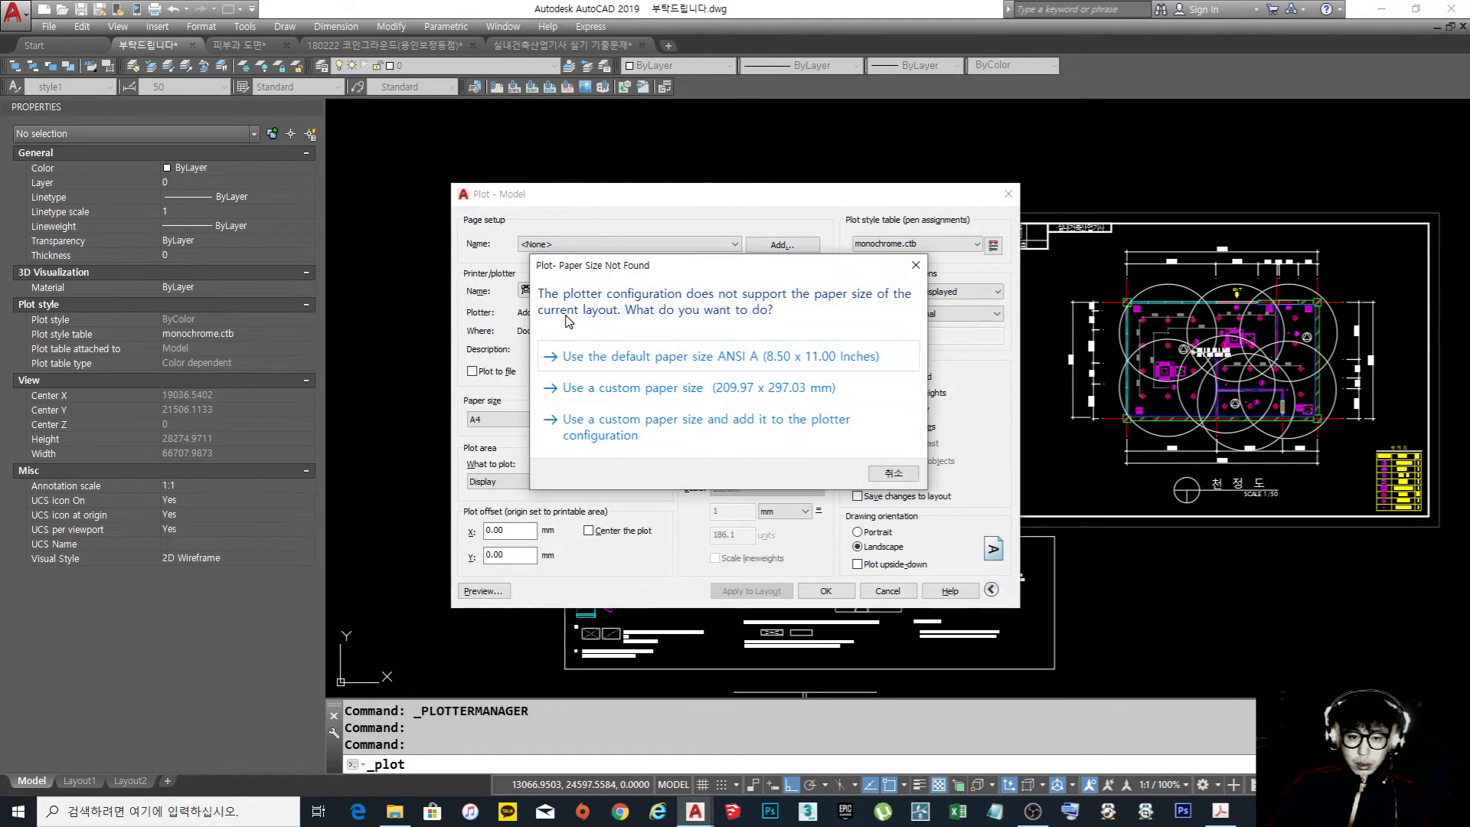
left_click(915, 262)
left_click(649, 289)
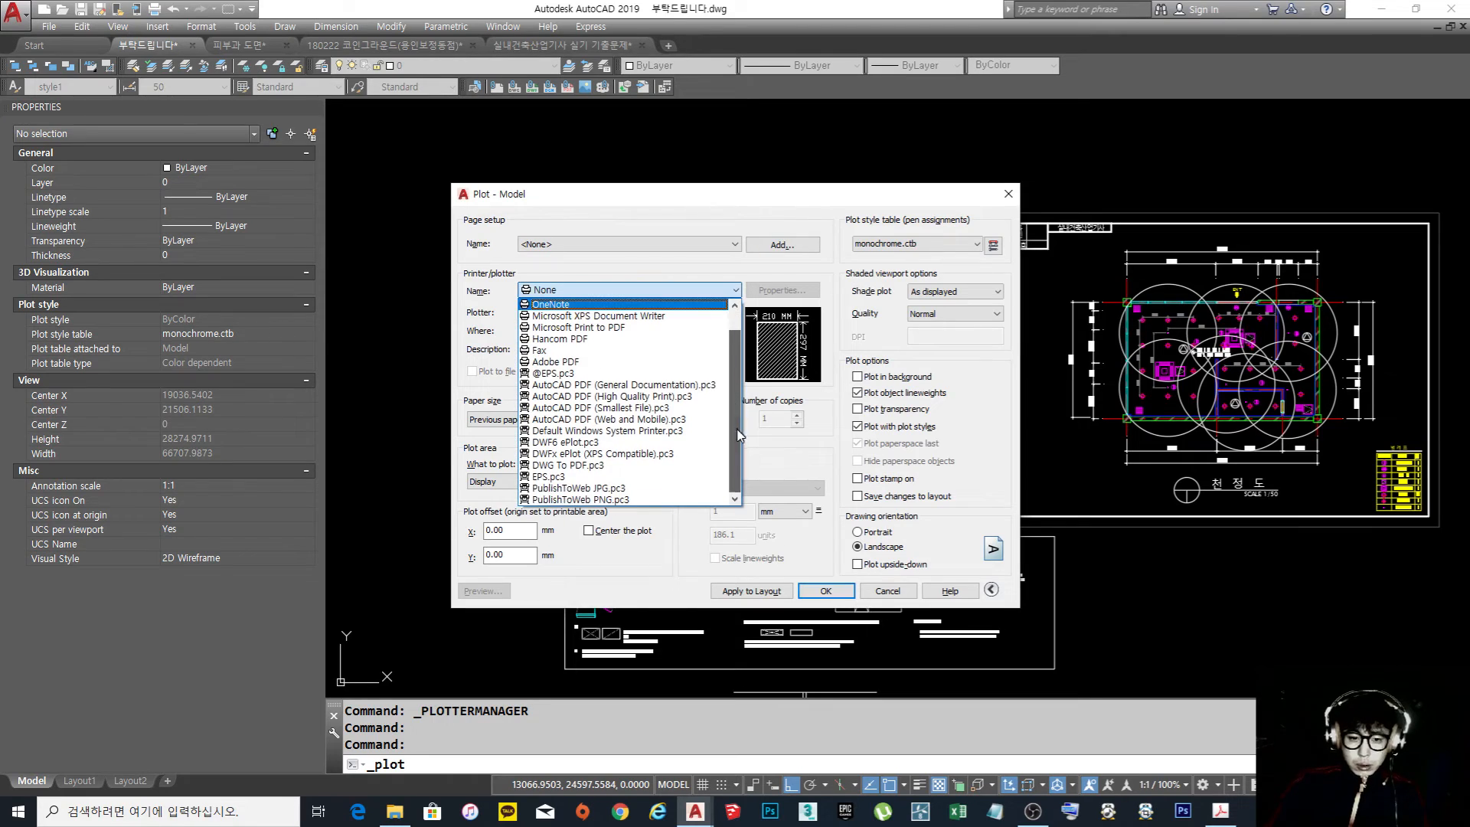
left_click(586, 471)
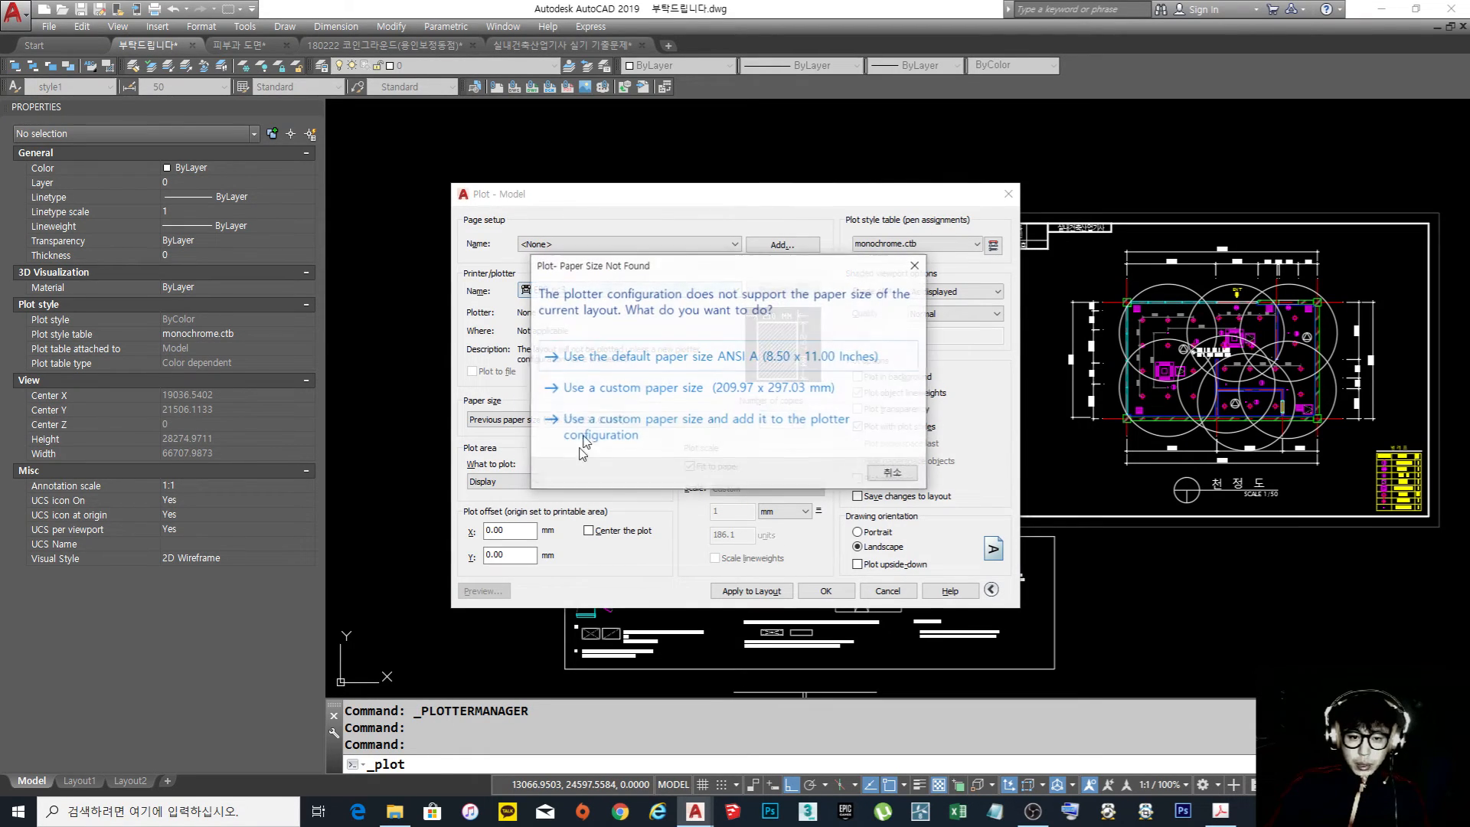
left_click(725, 431)
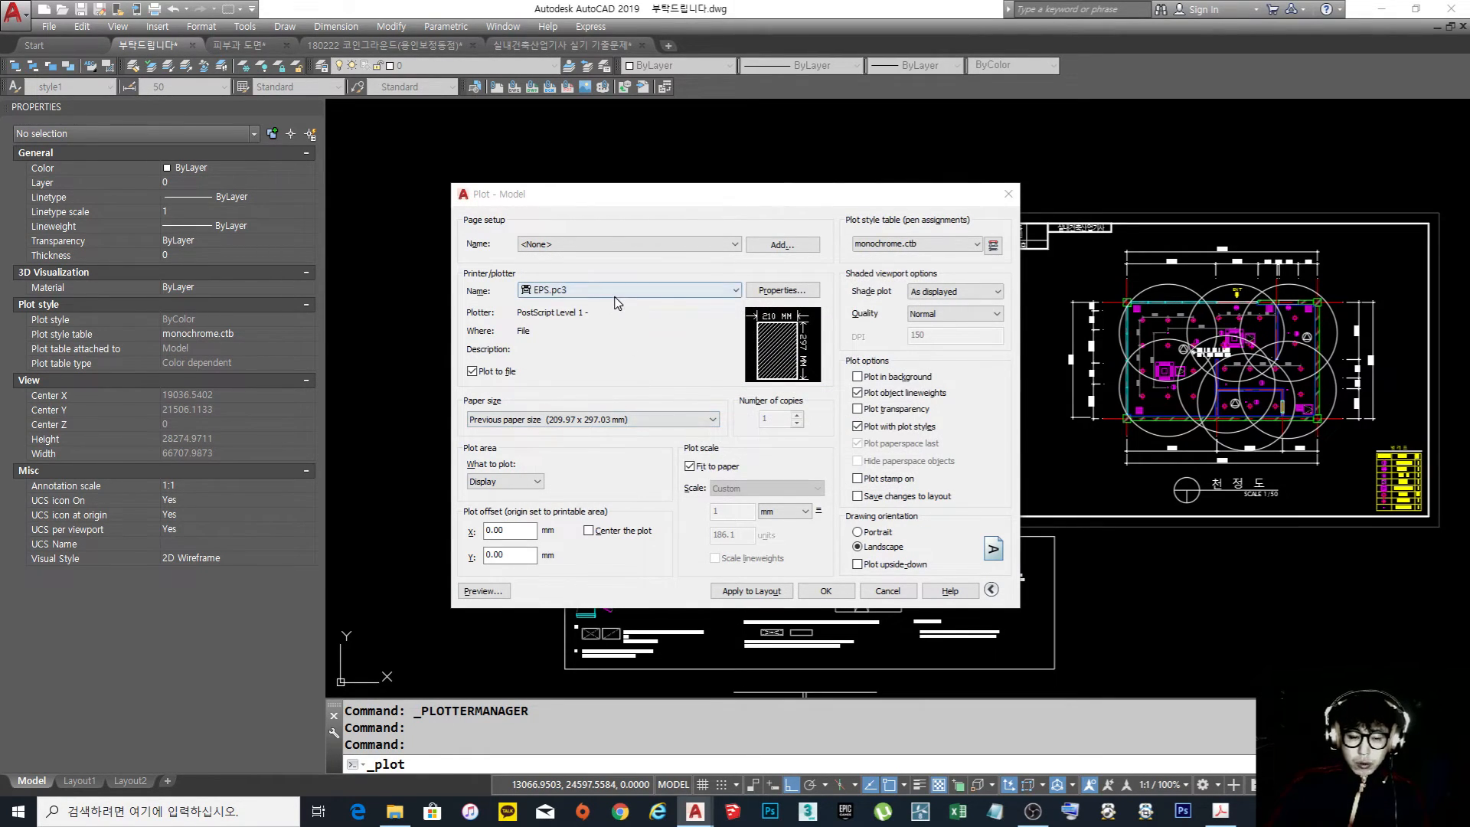
Set the plot's paper size to ISO A3 (420.00 x 297.00 MM)
left_click(601, 419)
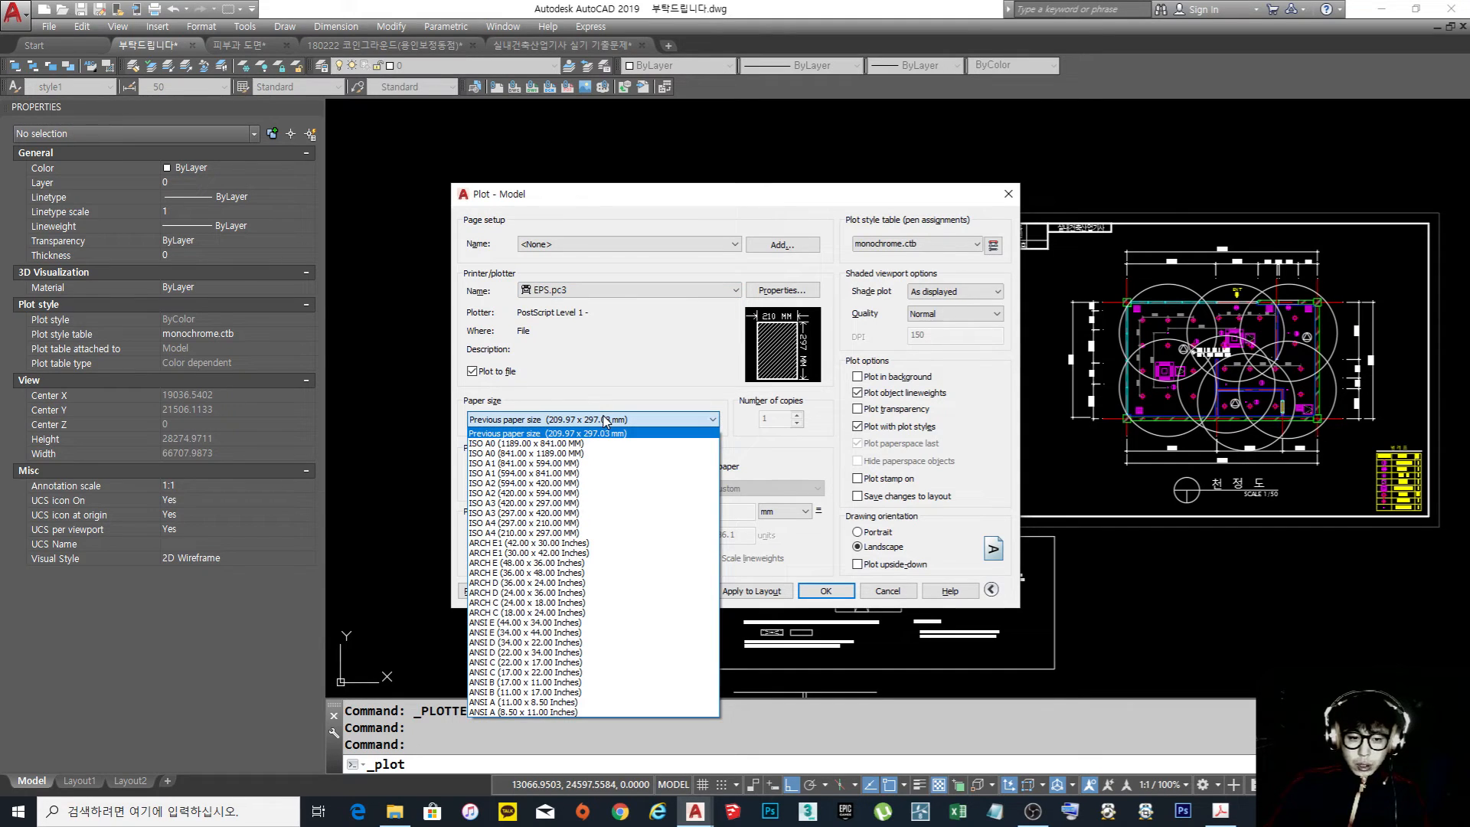
left_click(545, 504)
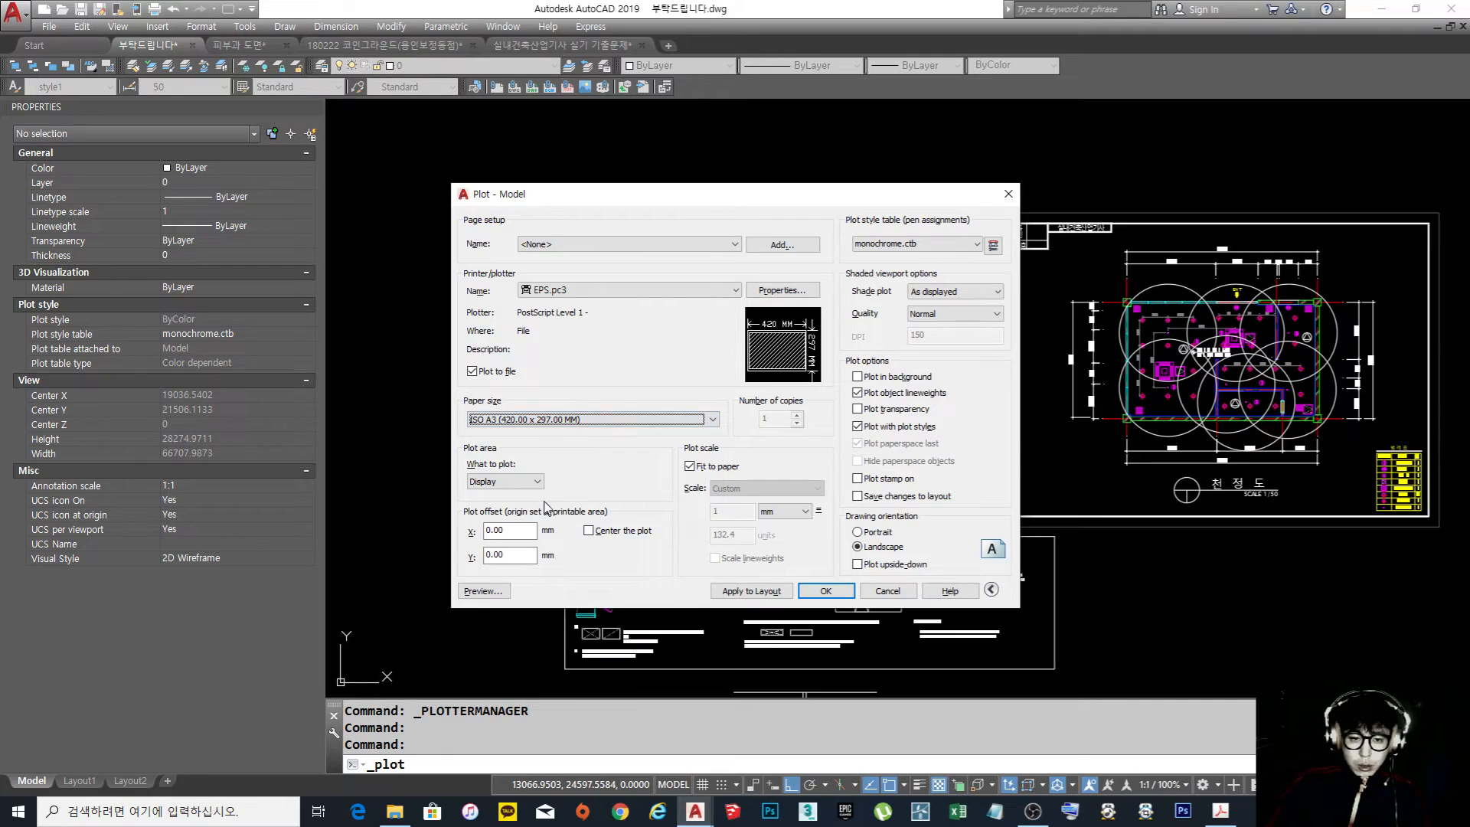
left_click(587, 420)
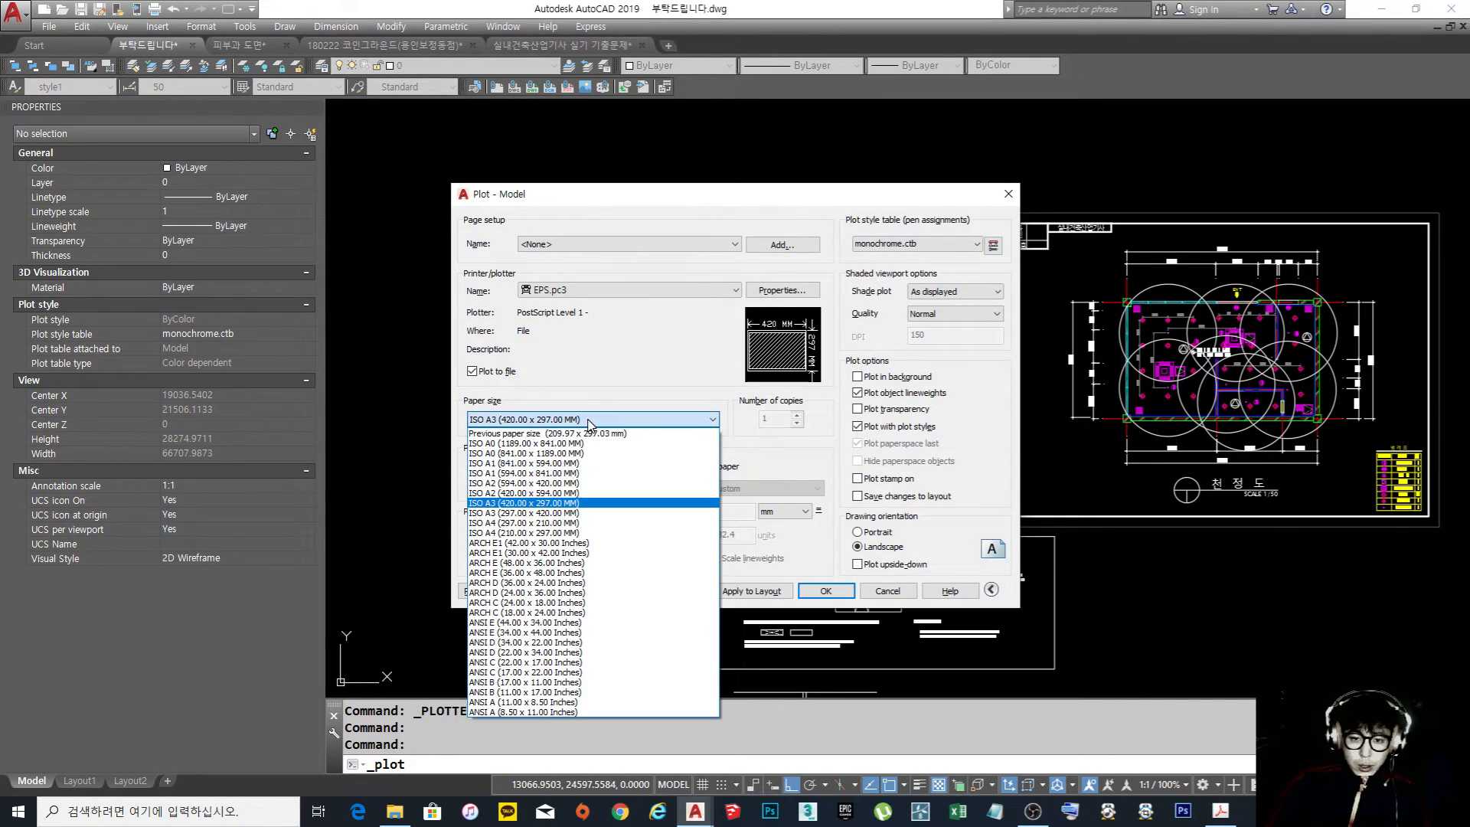
left_click(576, 503)
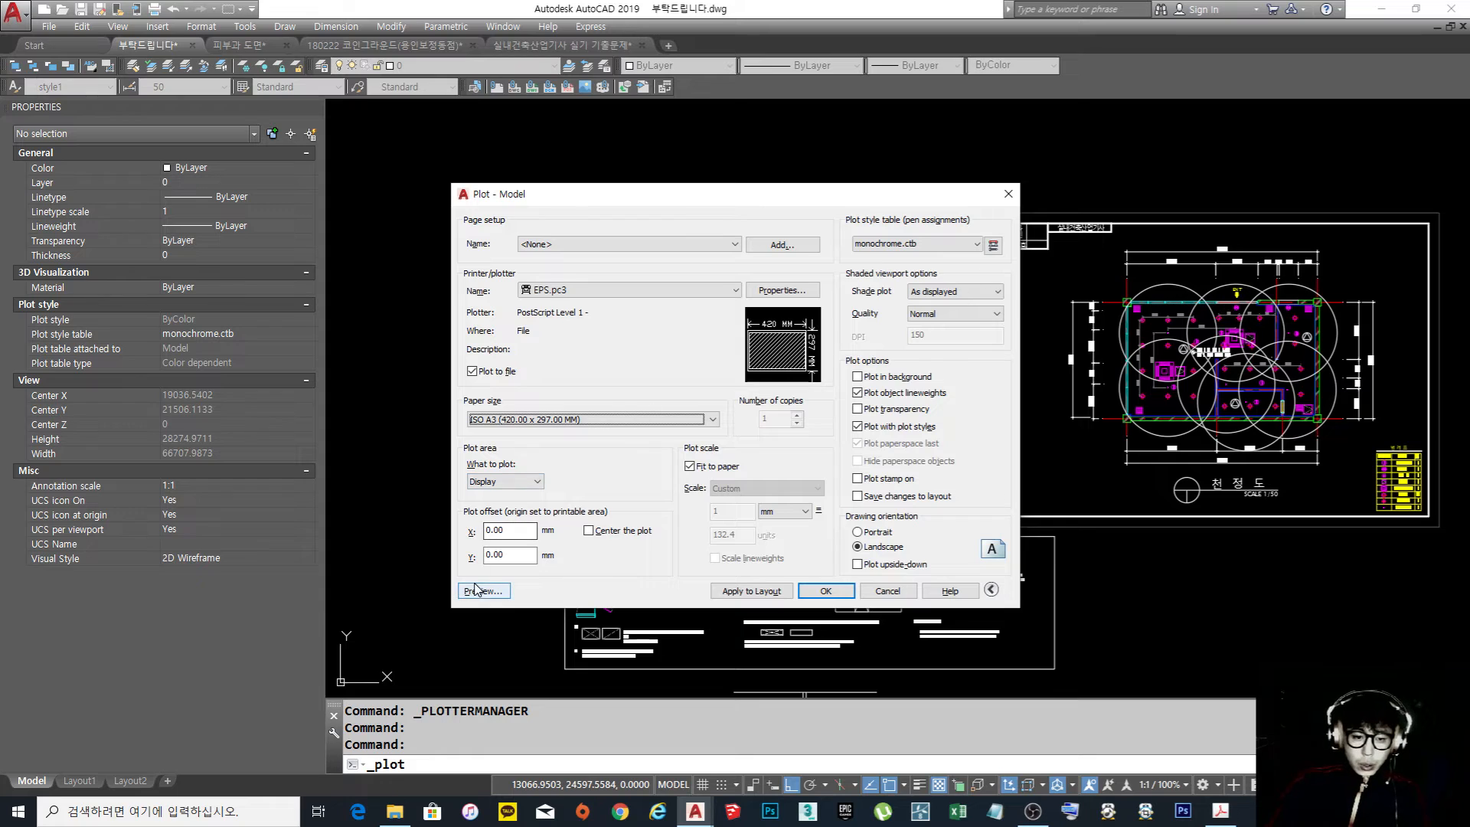
Set the plot area to a Window spanning opposite corners of the outer frame around the 평면도 sheet
left_click(501, 481)
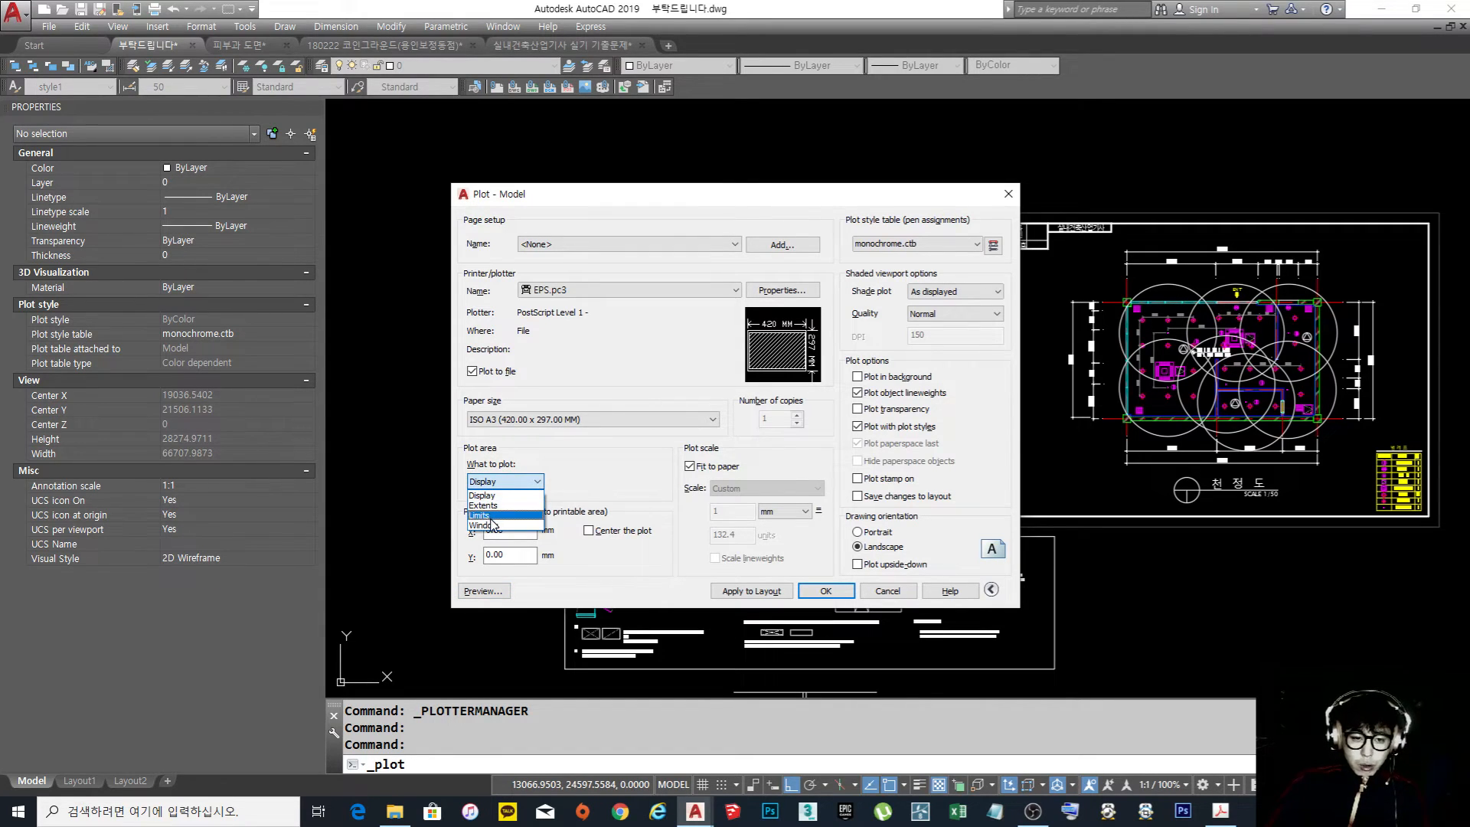
left_click(484, 525)
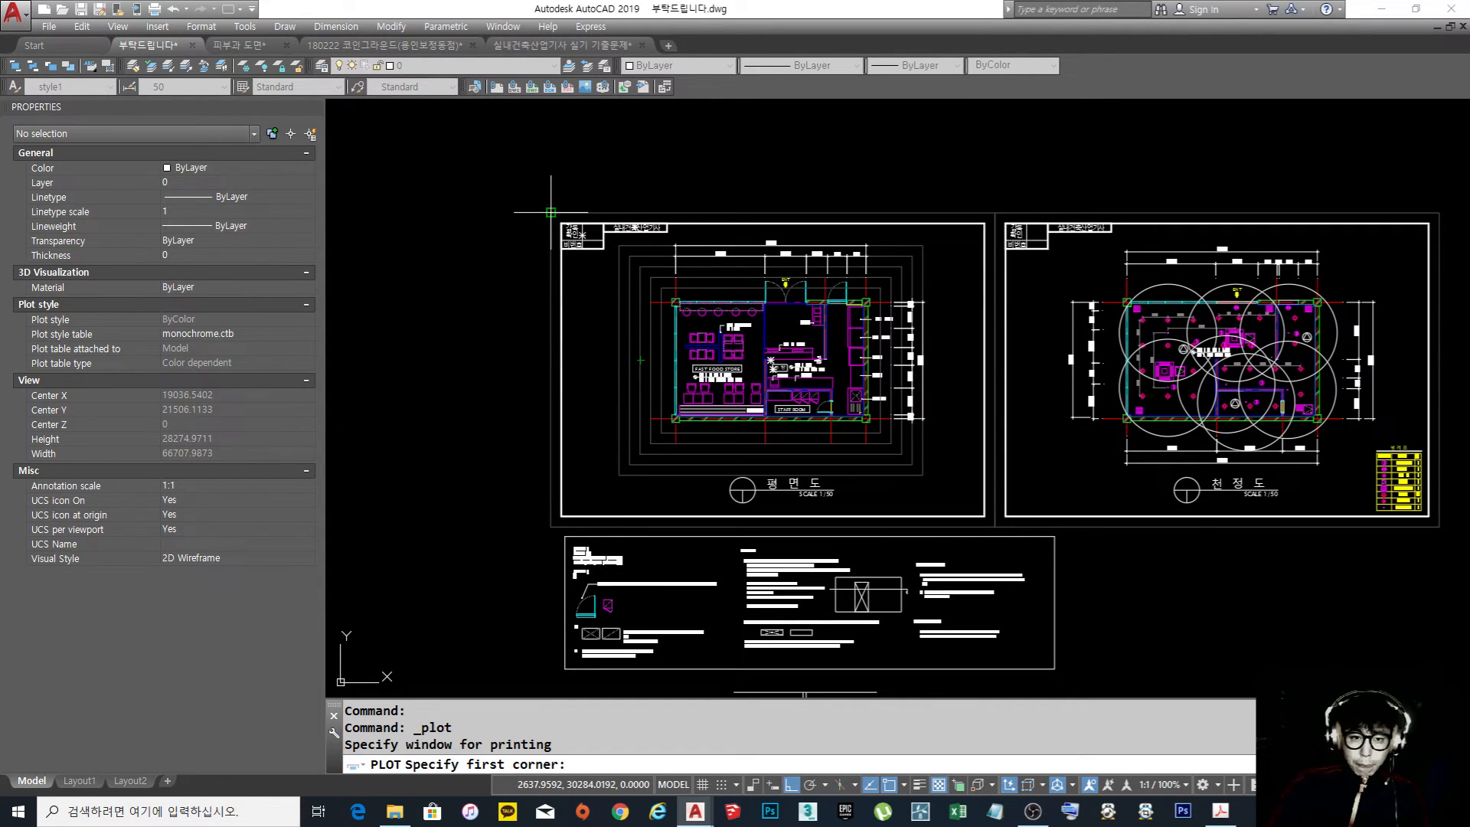
left_click(551, 213)
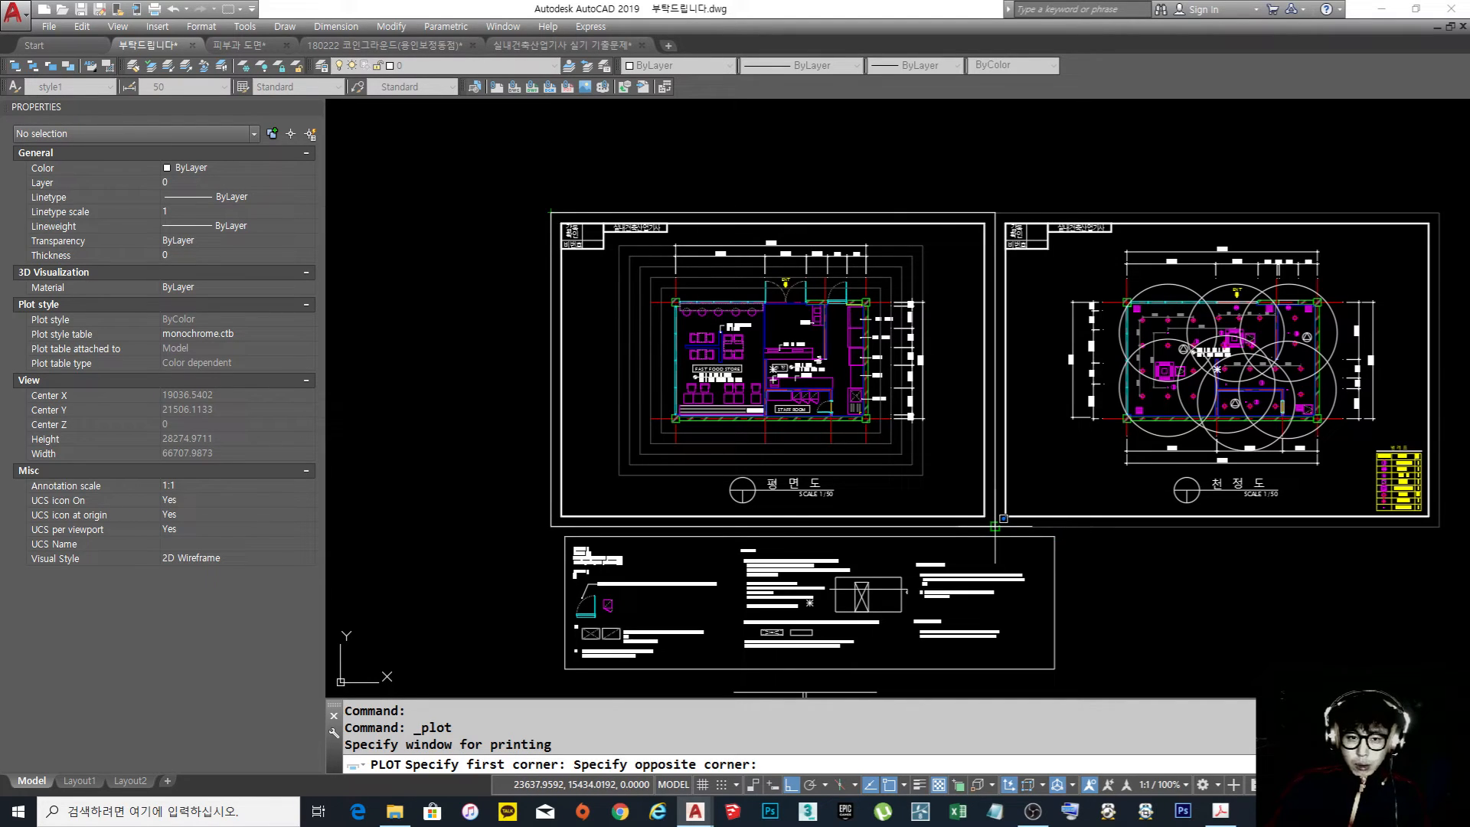
left_click(994, 527)
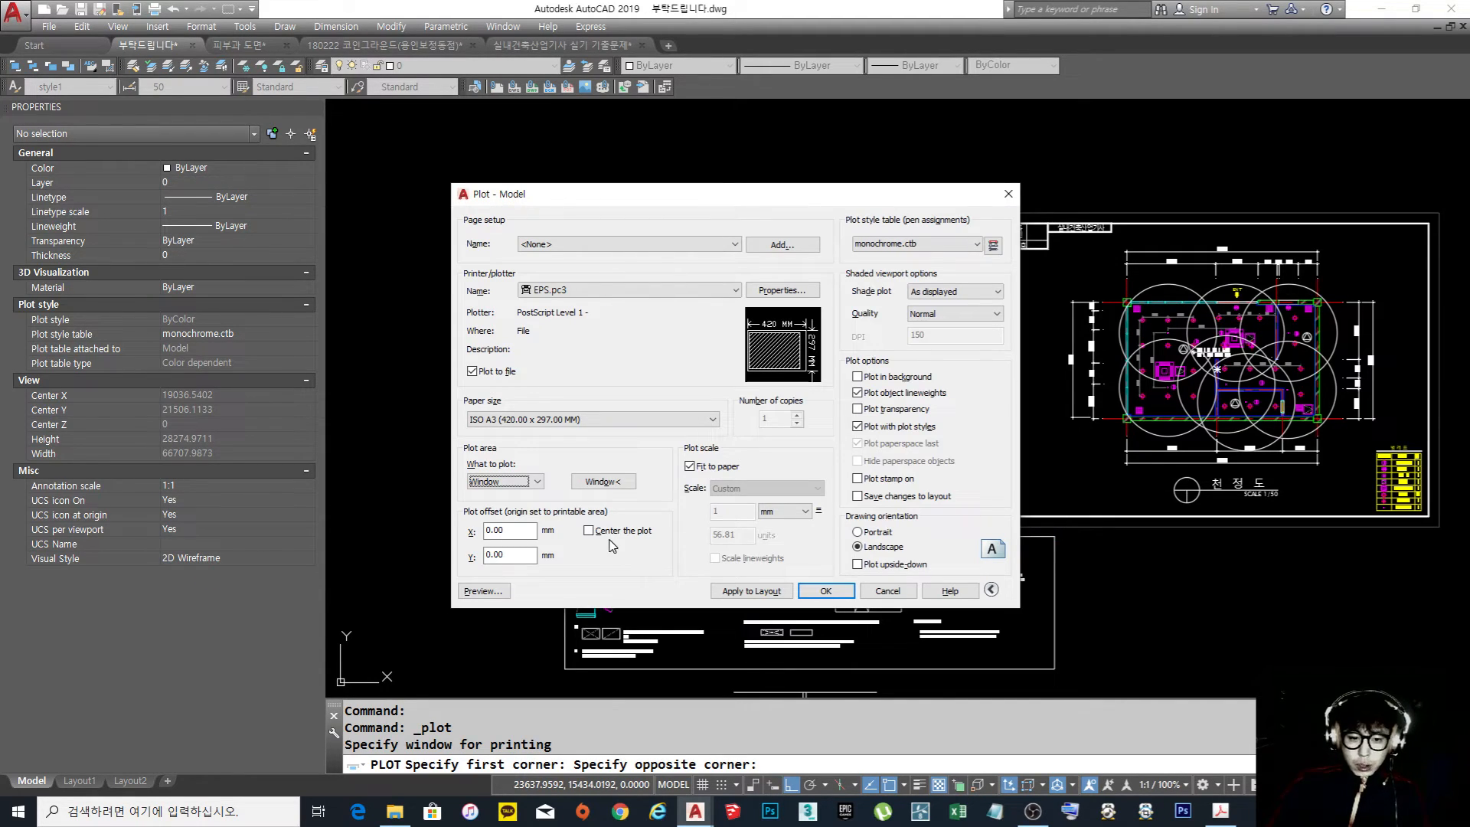
Center the plot, disable Fit to paper and set the plot scale to 1 mm = 50 units
left_click(595, 534)
left_click(693, 468)
left_click_drag(746, 537, 591, 540)
type("50")
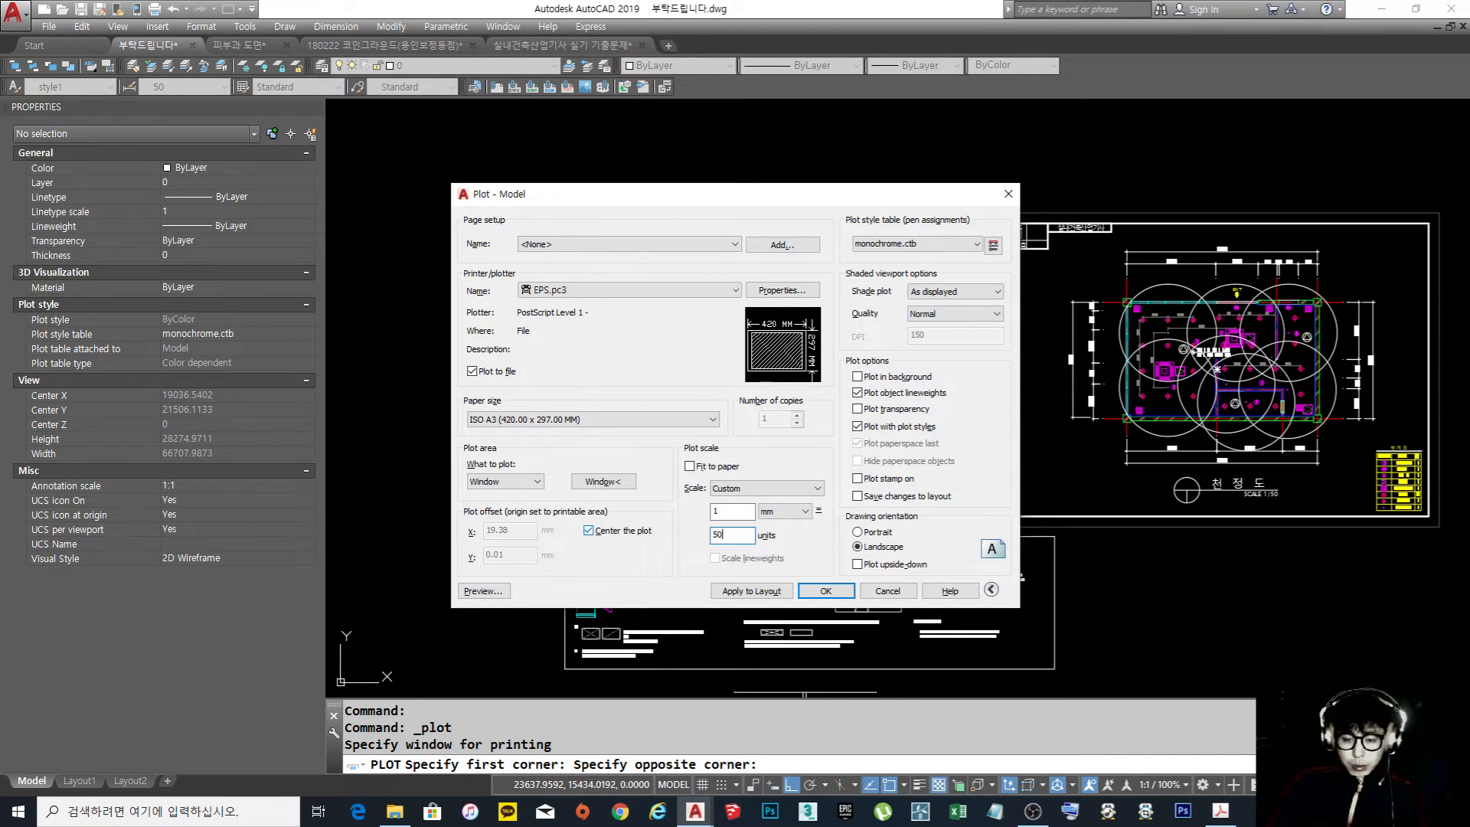
key("Tab")
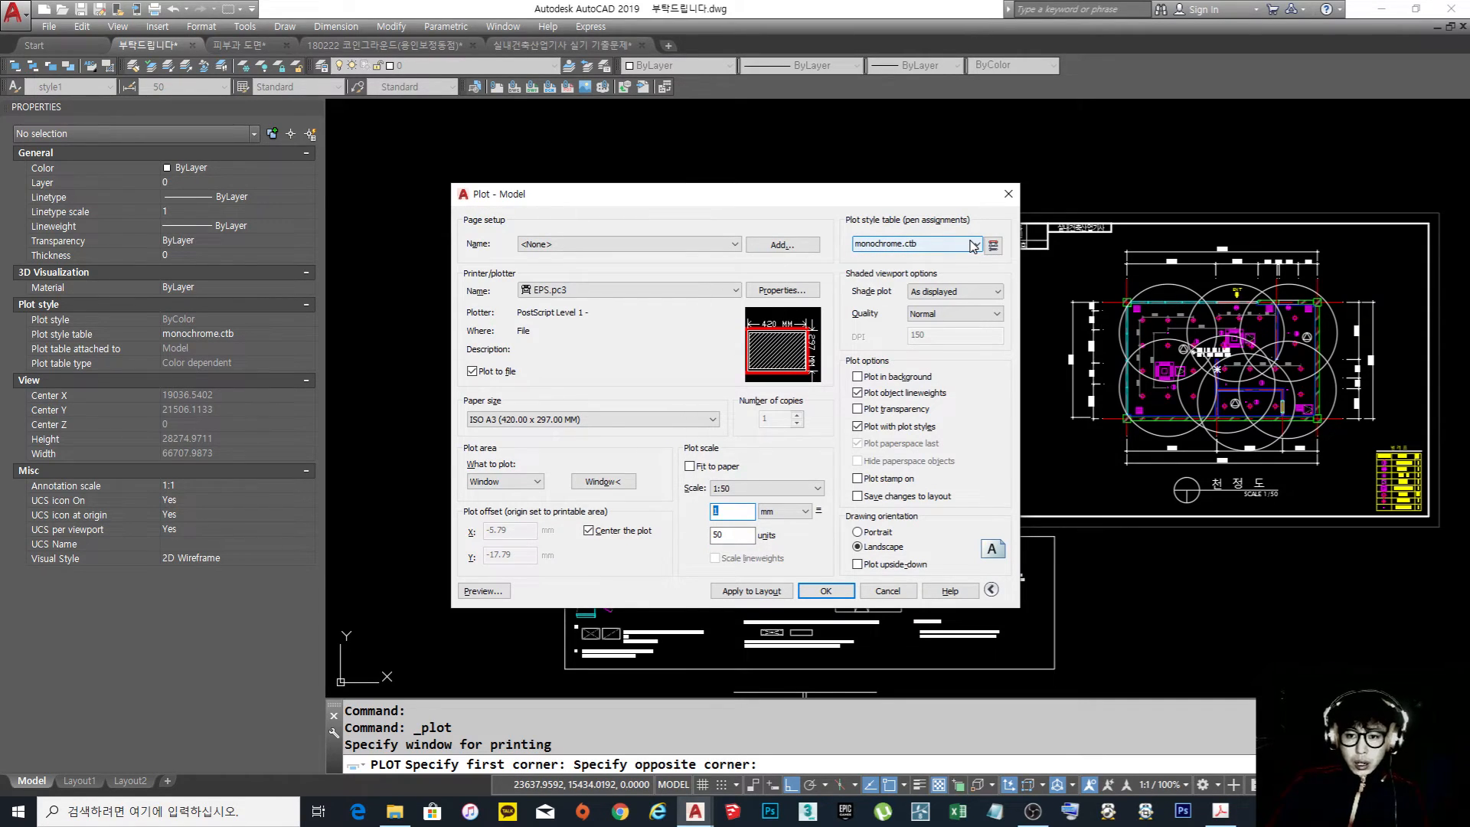
Review the plot style tables, keep monochrome.ctb, and preview the floor plan plot before returning to the plot settings
left_click(973, 244)
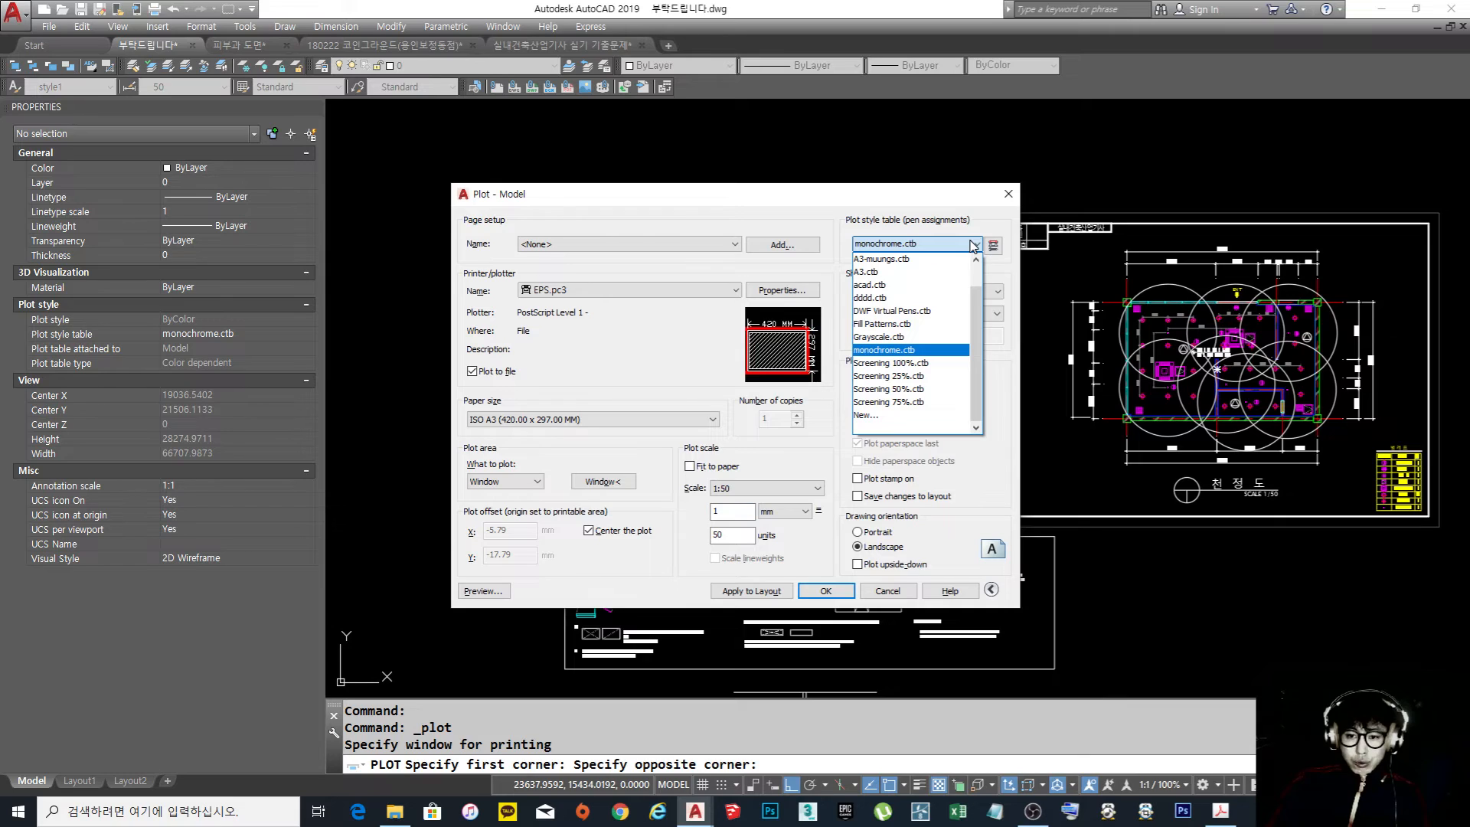
left_click(953, 245)
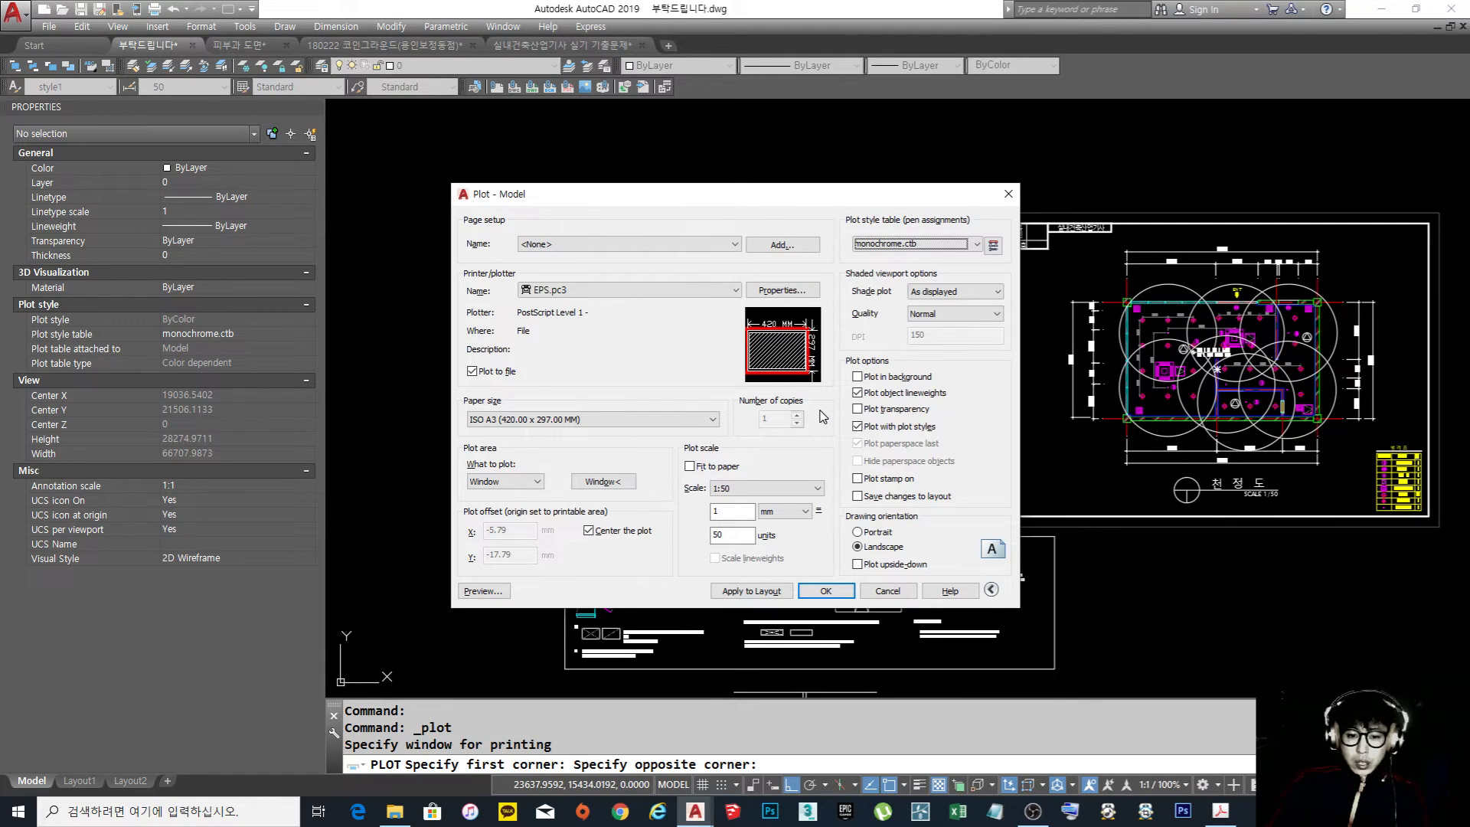
left_click(482, 591)
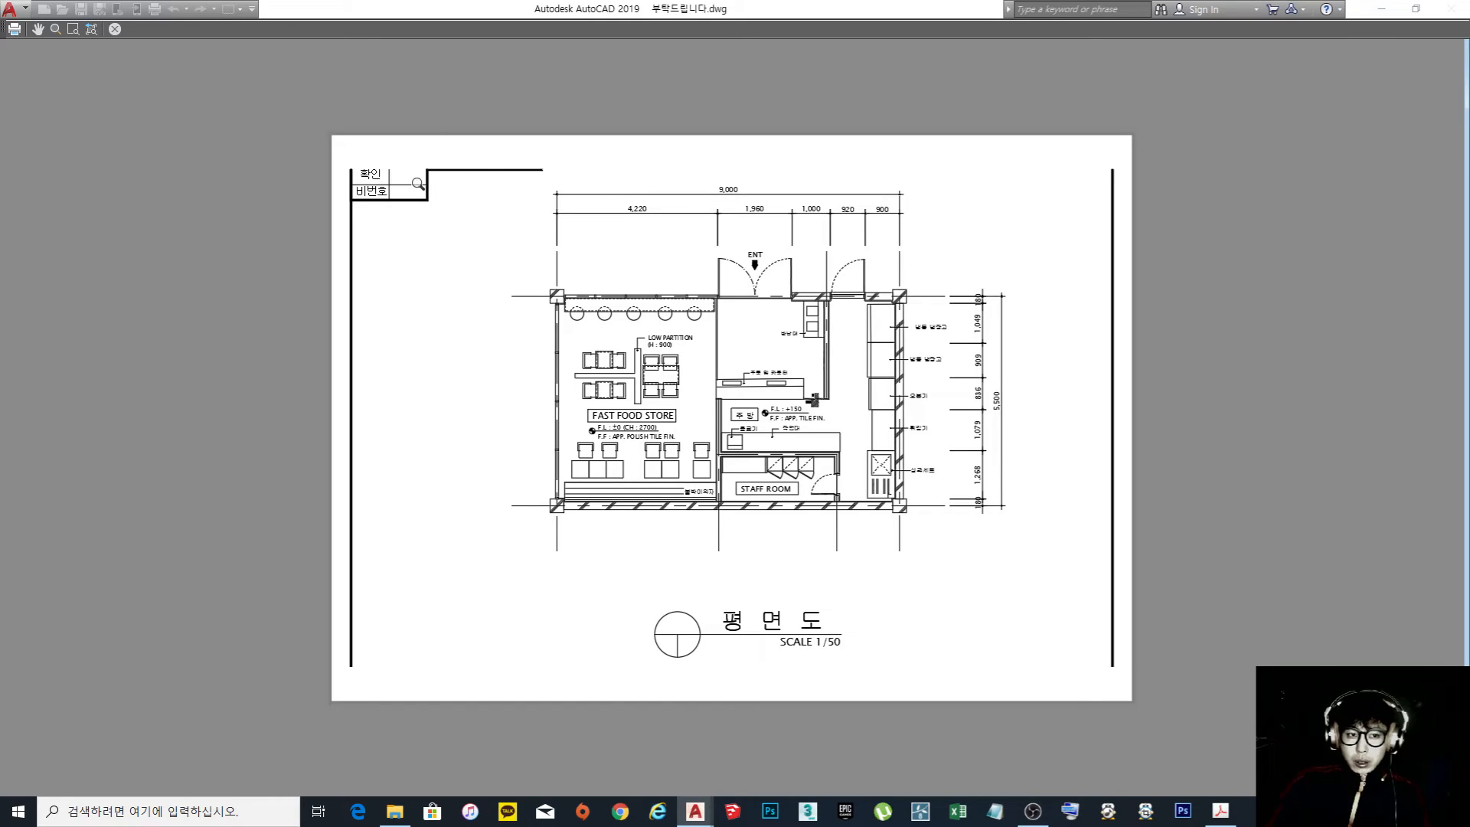
key("Escape")
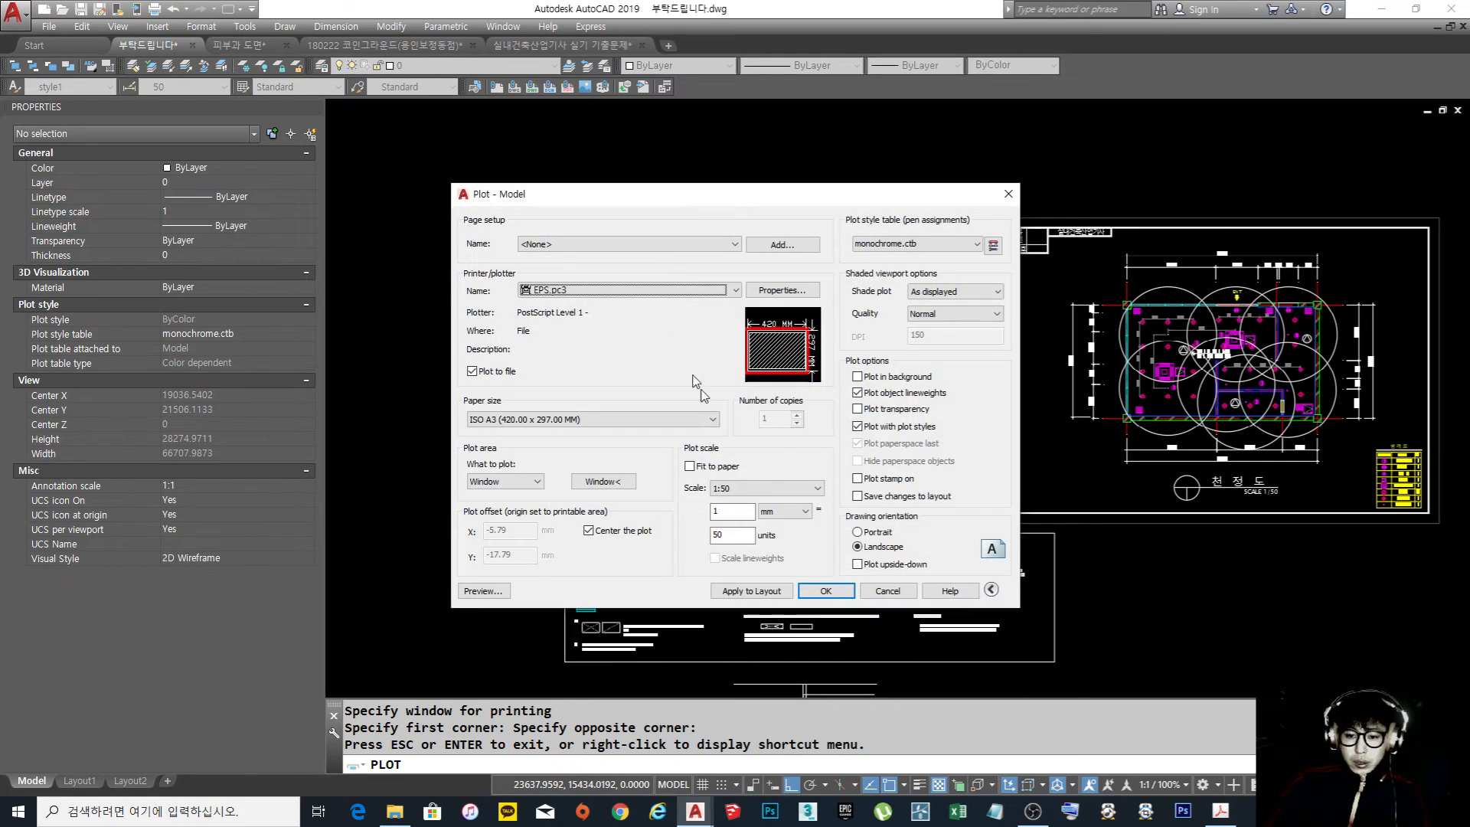
Run the plot and save it to the desktop as 부탁드립니다-Model.EPS
left_click(826, 591)
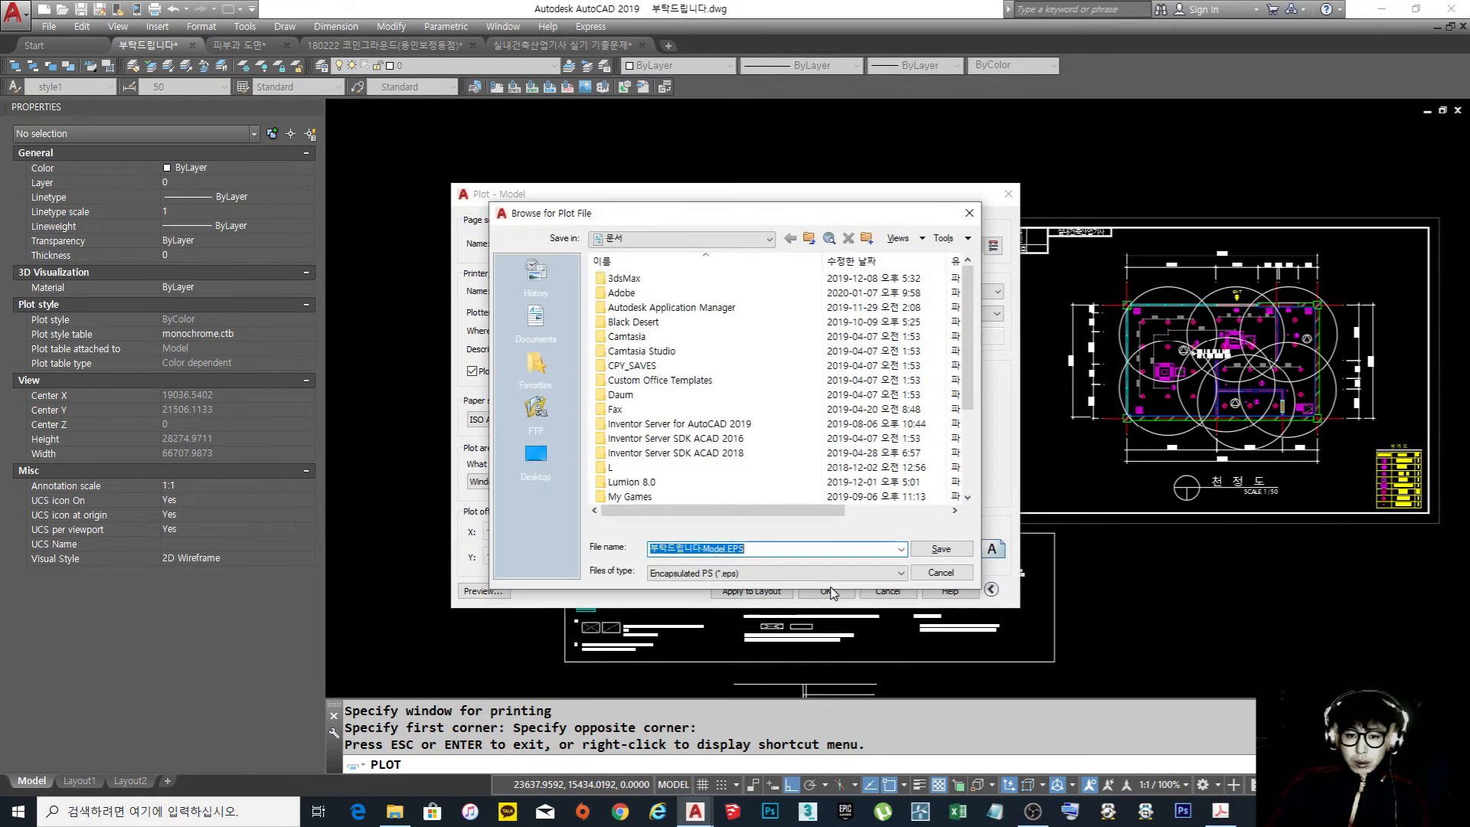
left_click(562, 465)
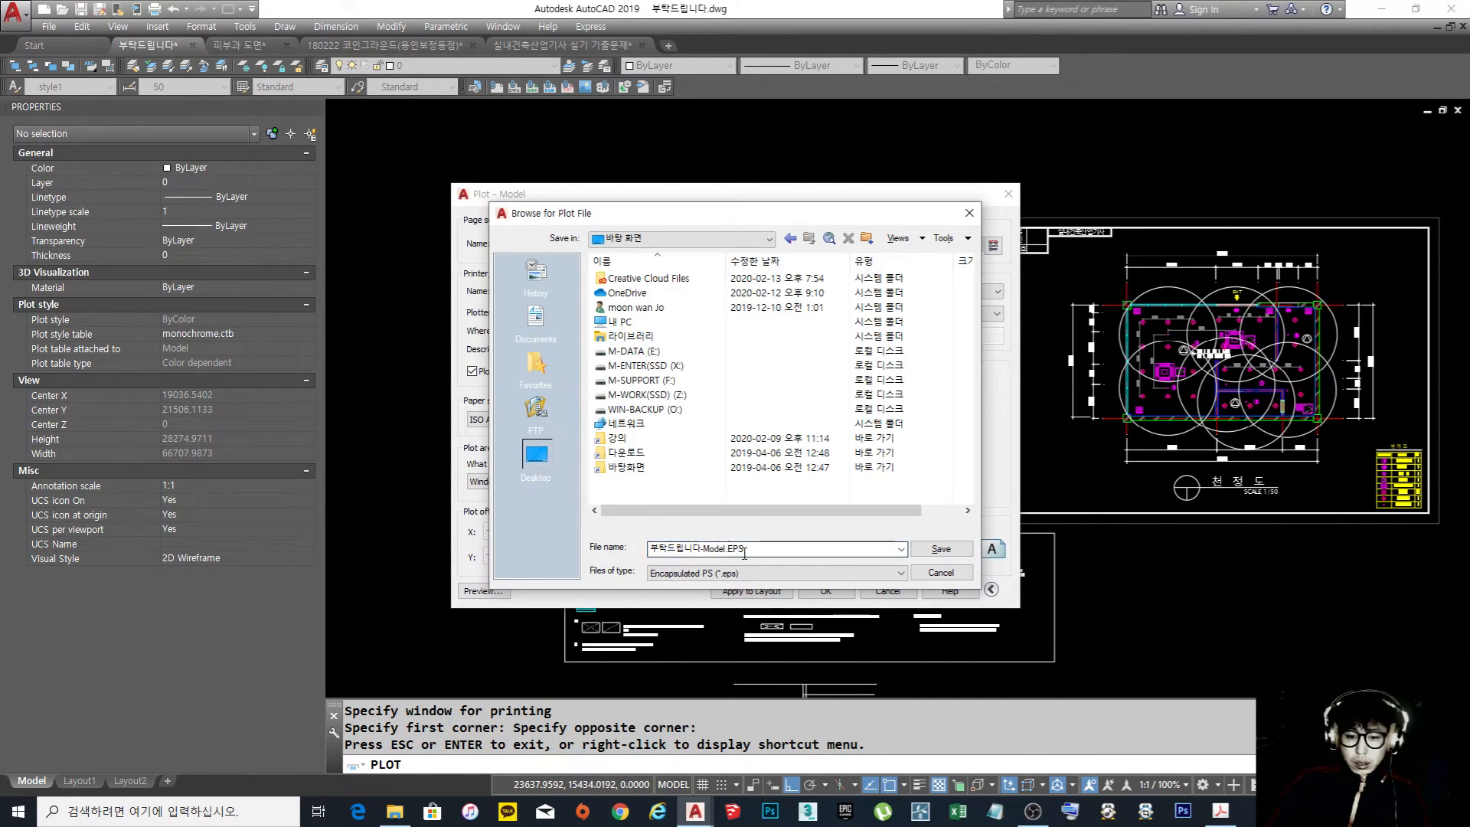
left_click(961, 549)
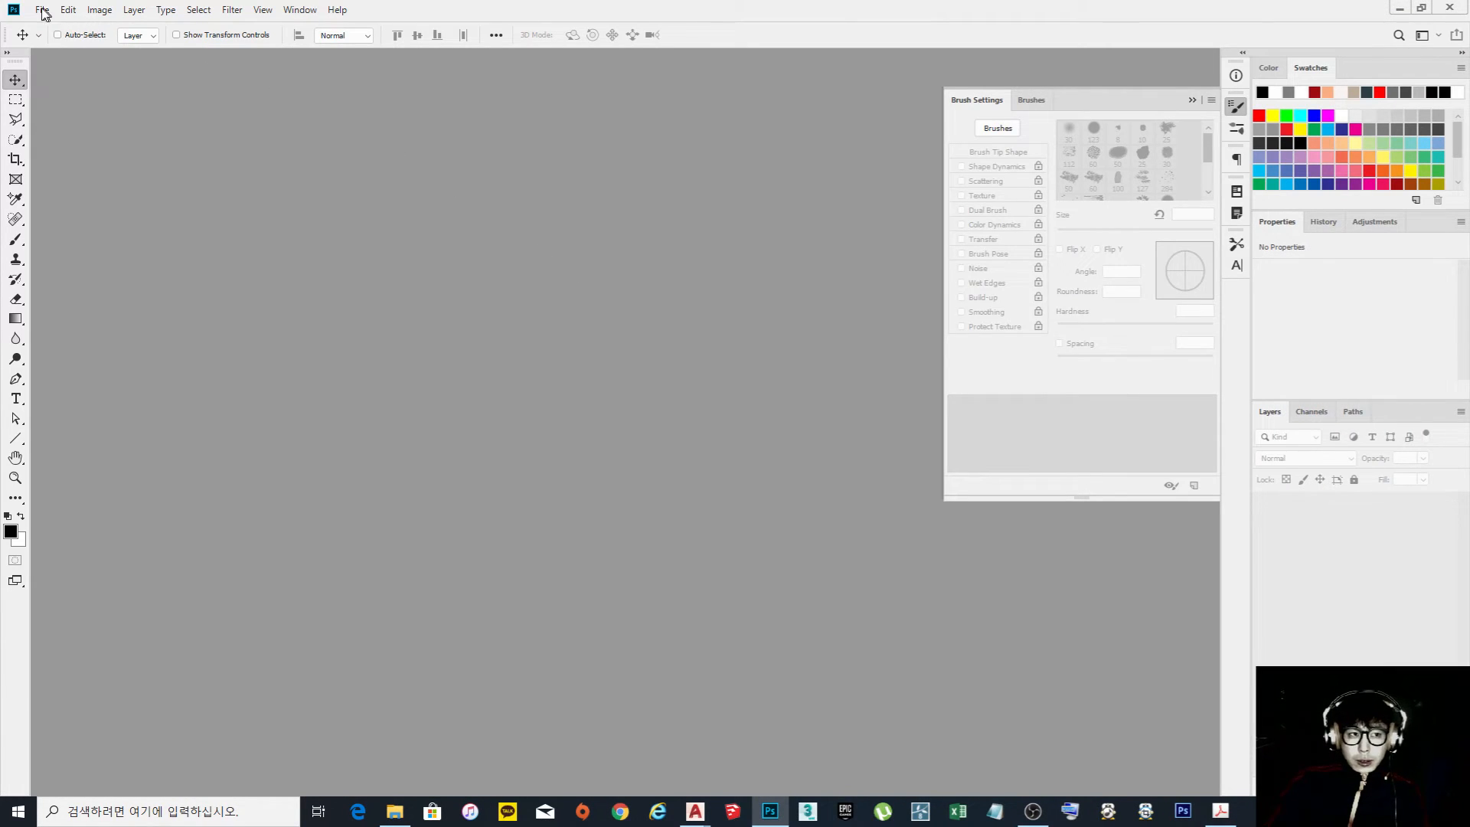
Switch to Photoshop and open the plotted EPS floor plan from the desktop
left_click(42, 11)
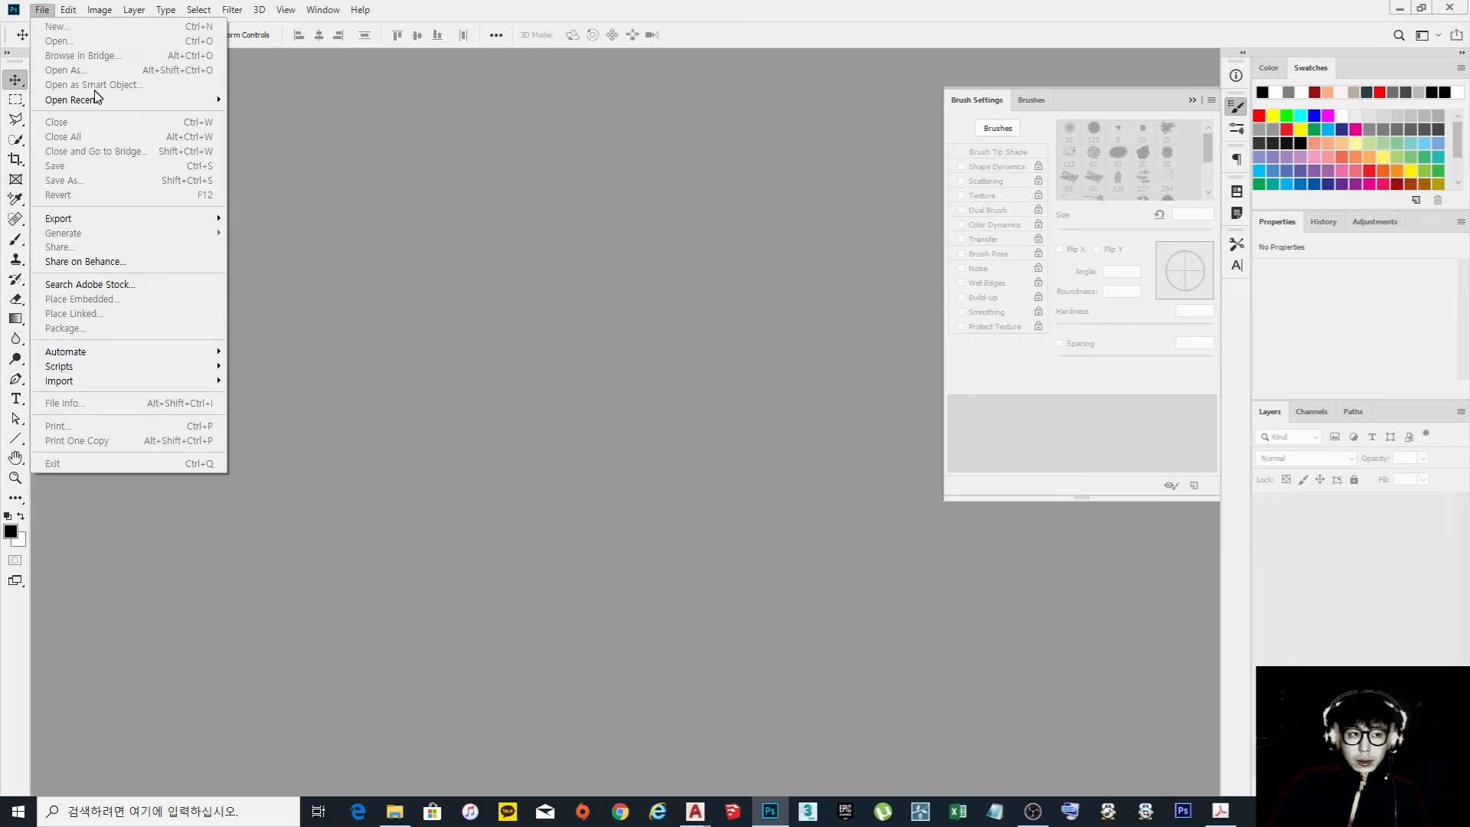
left_click(42, 11)
left_click(42, 11)
left_click(66, 42)
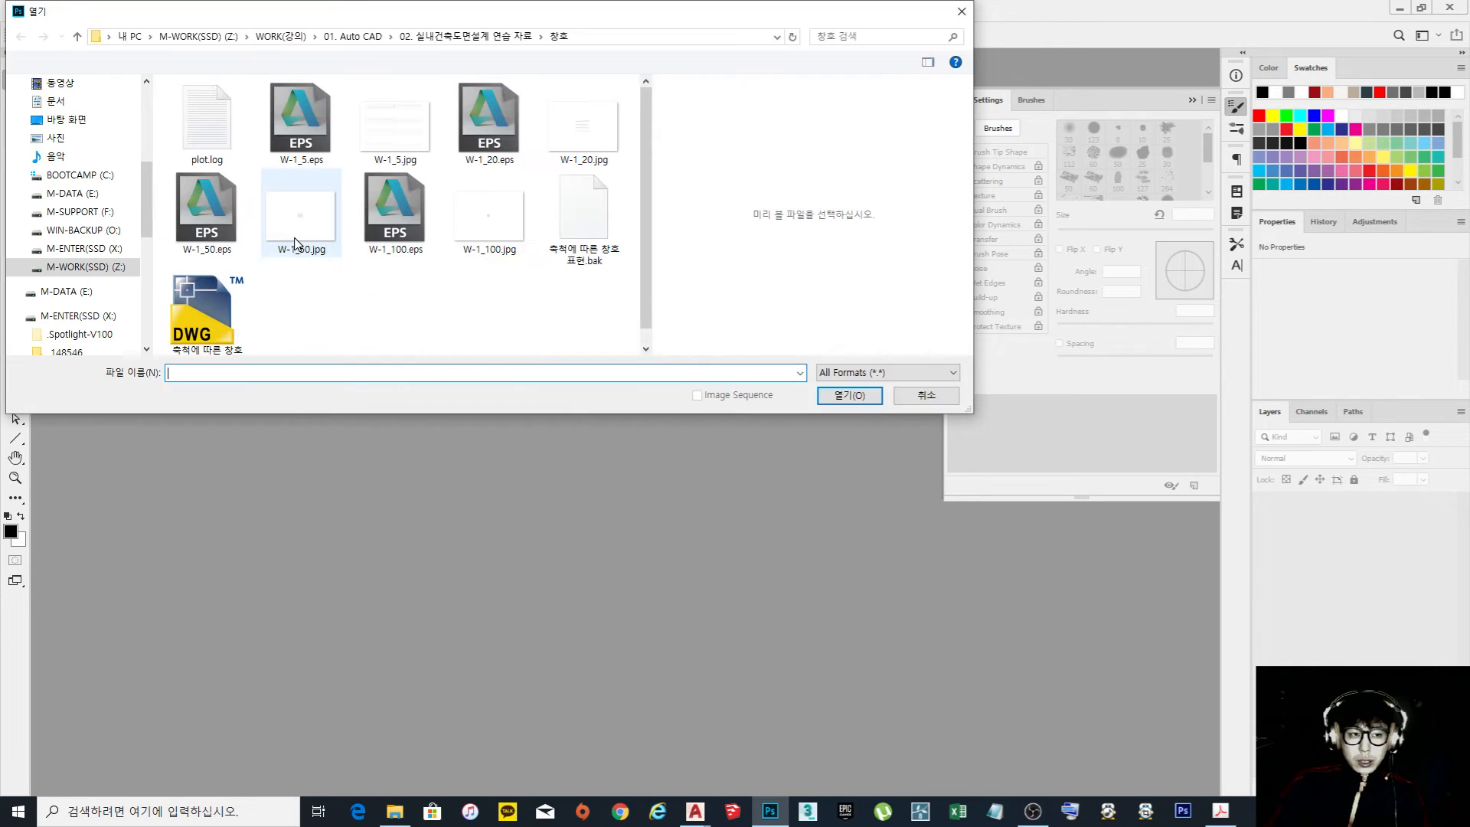
scroll(108, 268, "up", 5)
left_click(105, 302)
double_click(275, 247)
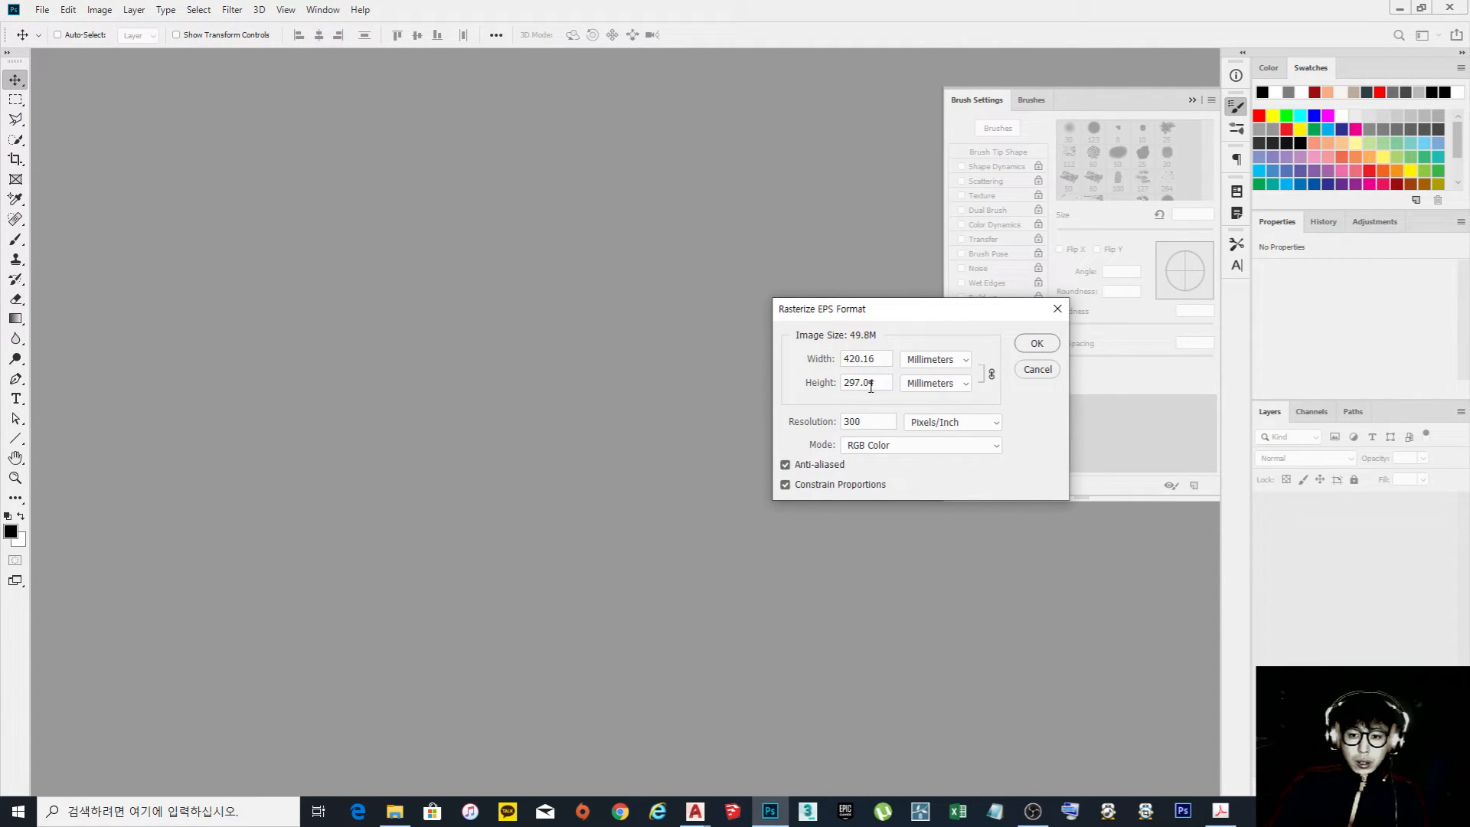
Check the EPS rasterizing width and height, and try a width of 420 mm
double_click(879, 358)
double_click(891, 383)
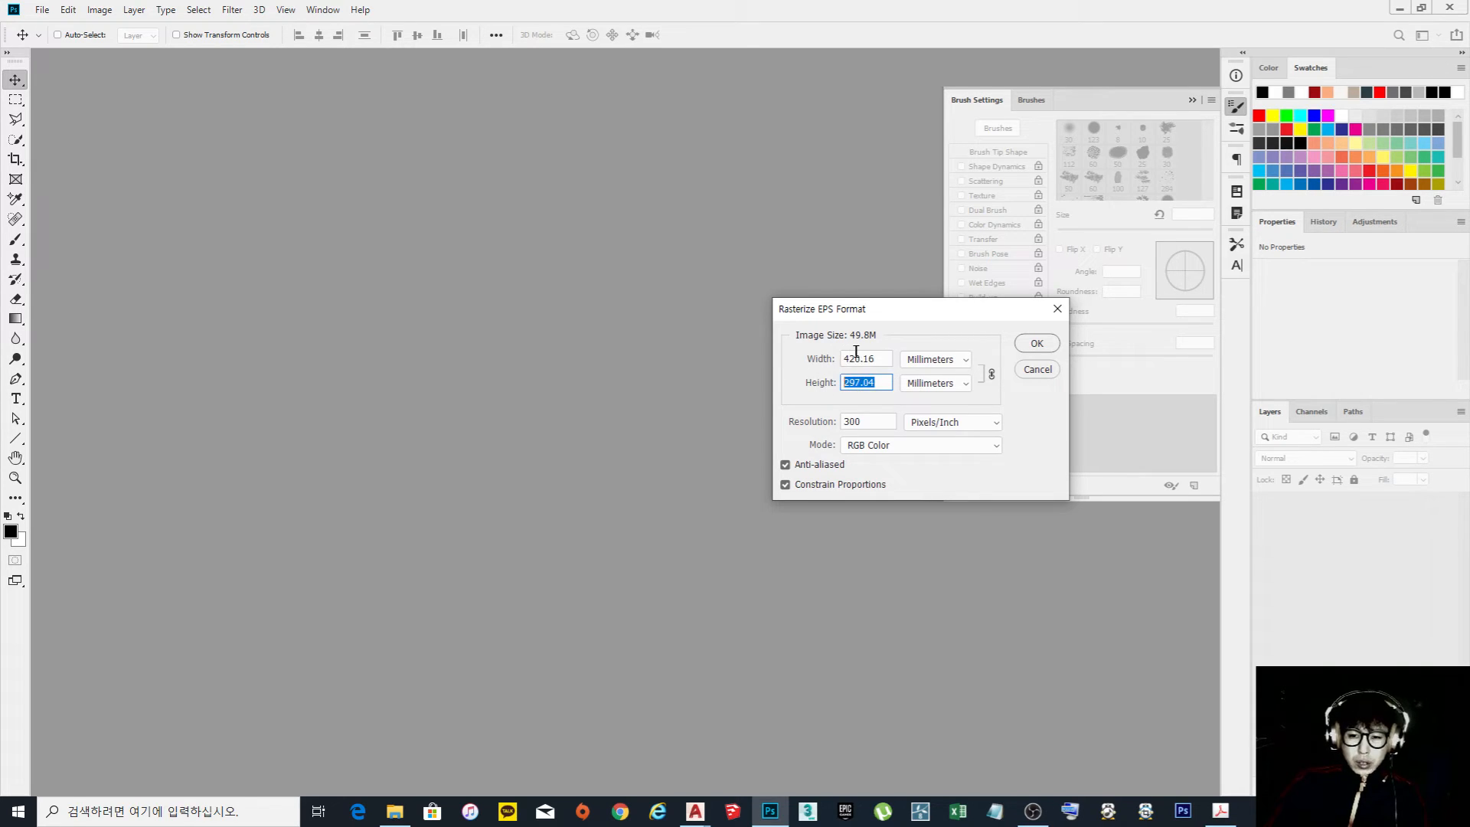
double_click(880, 359)
double_click(861, 383)
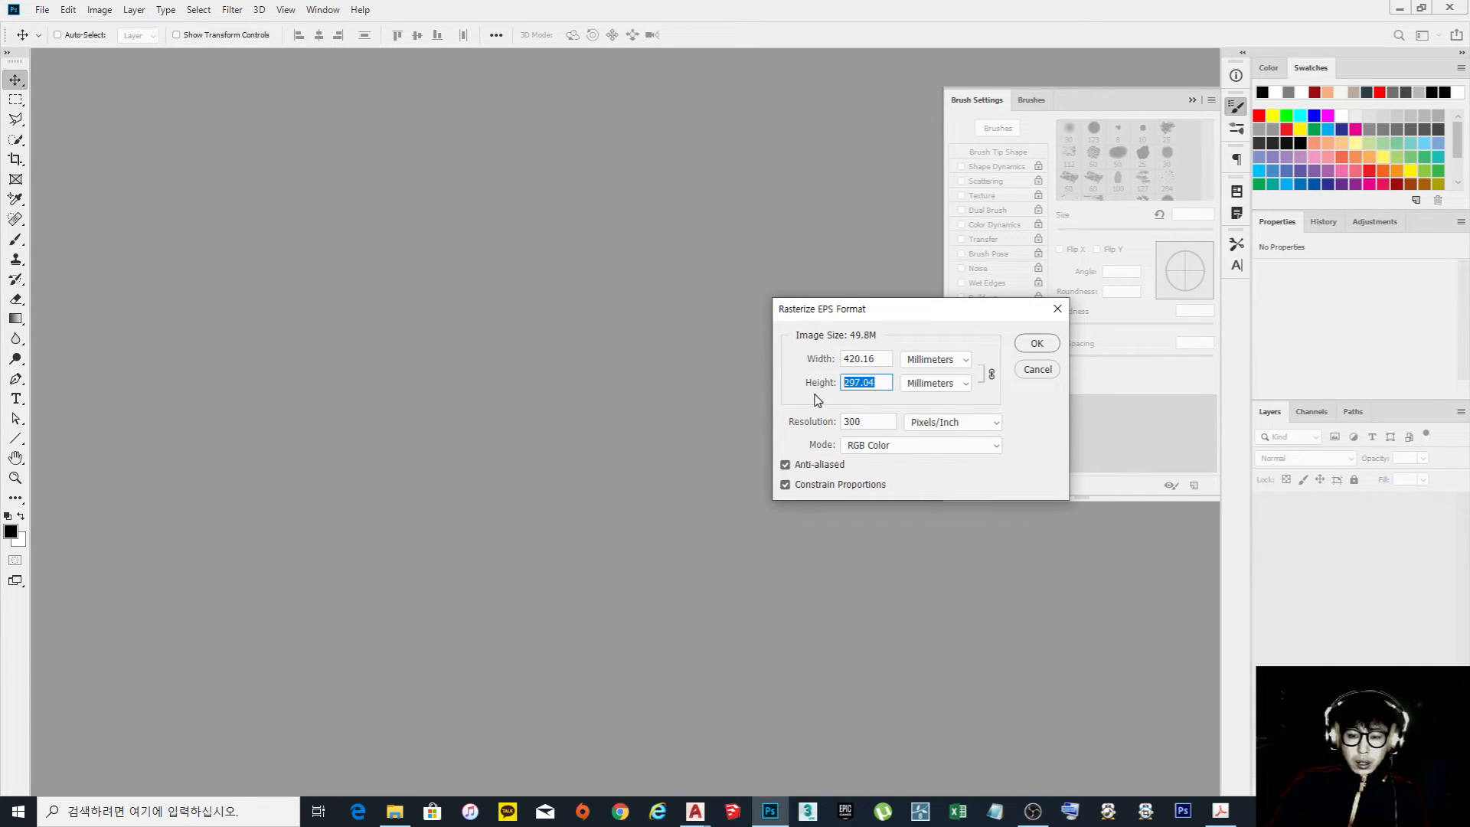
double_click(875, 358)
double_click(871, 384)
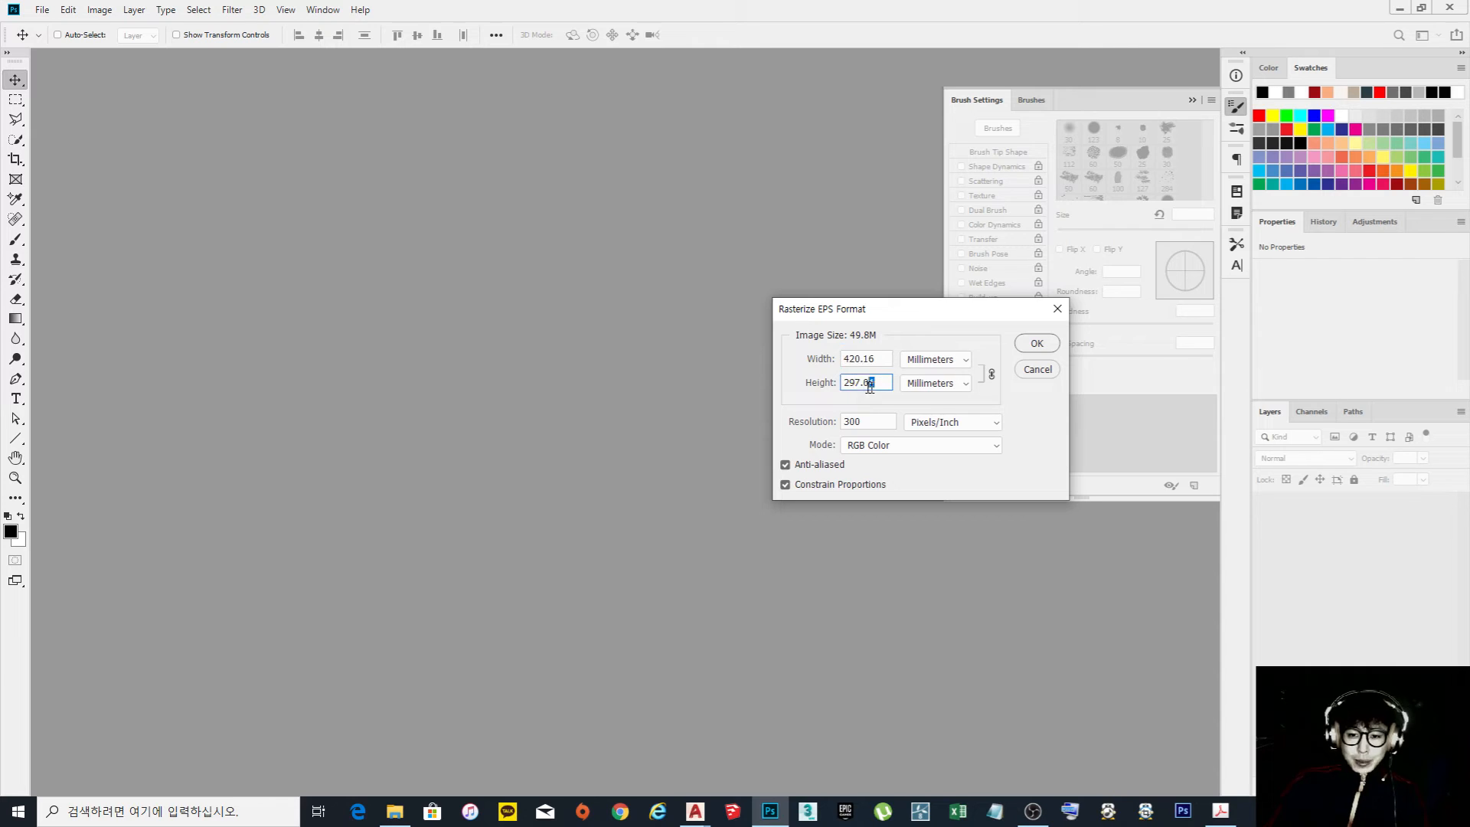
double_click(864, 359)
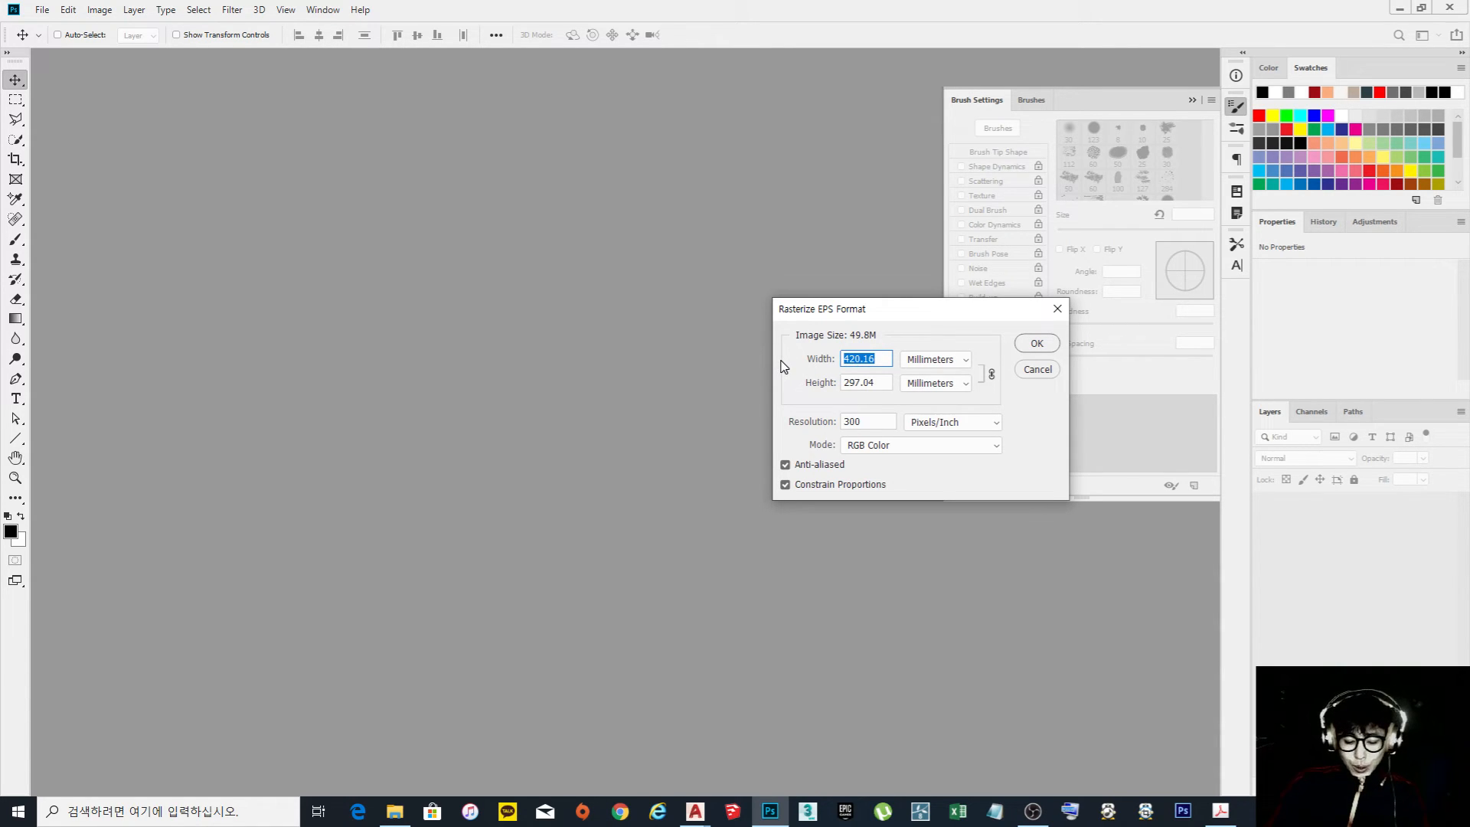
type("420")
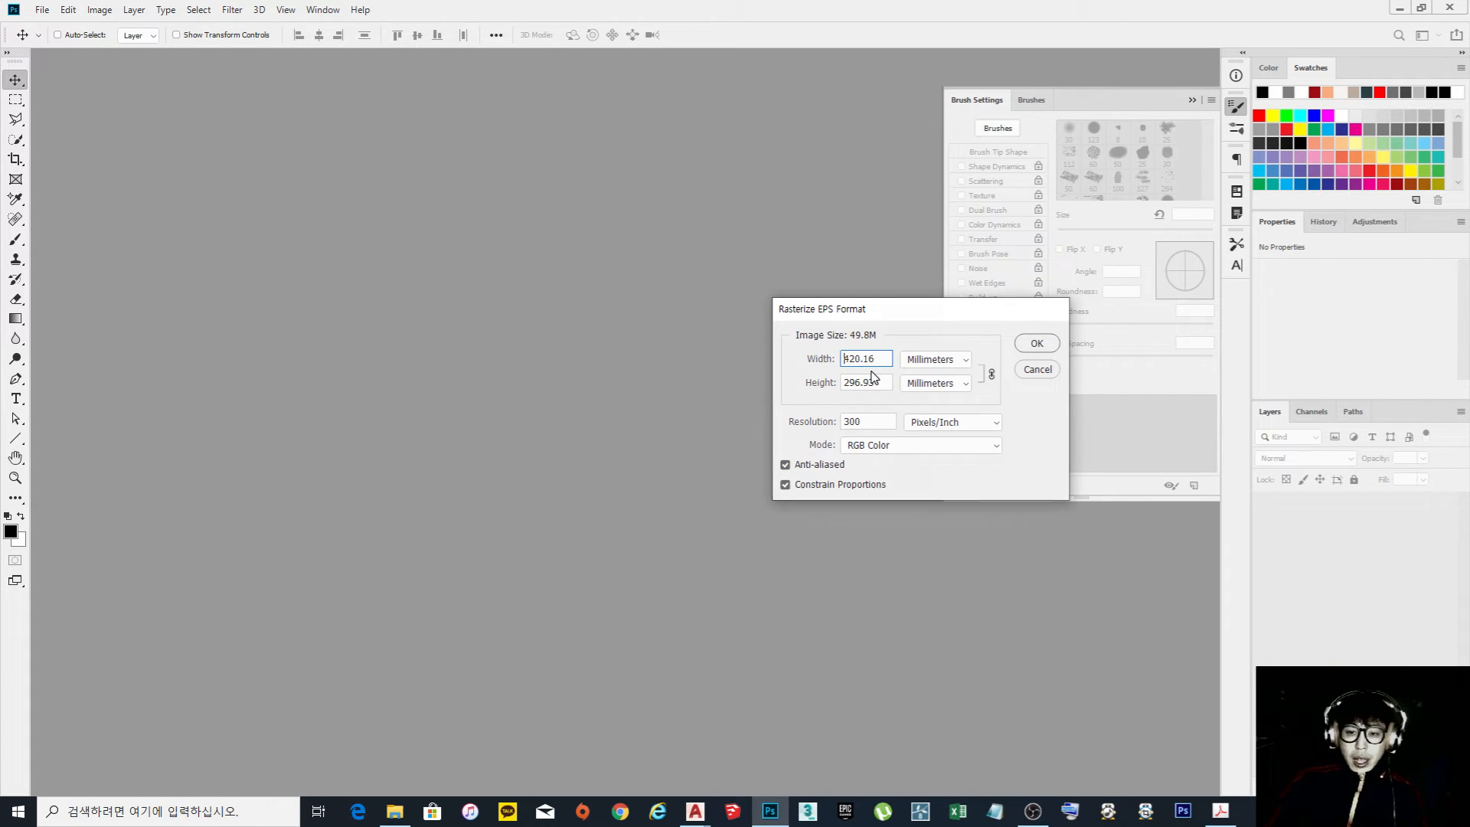
key("Return")
Open the floor plan EPS again and rasterize it at 300 pixels/inch in RGB Color
left_click(42, 9)
left_click(69, 48)
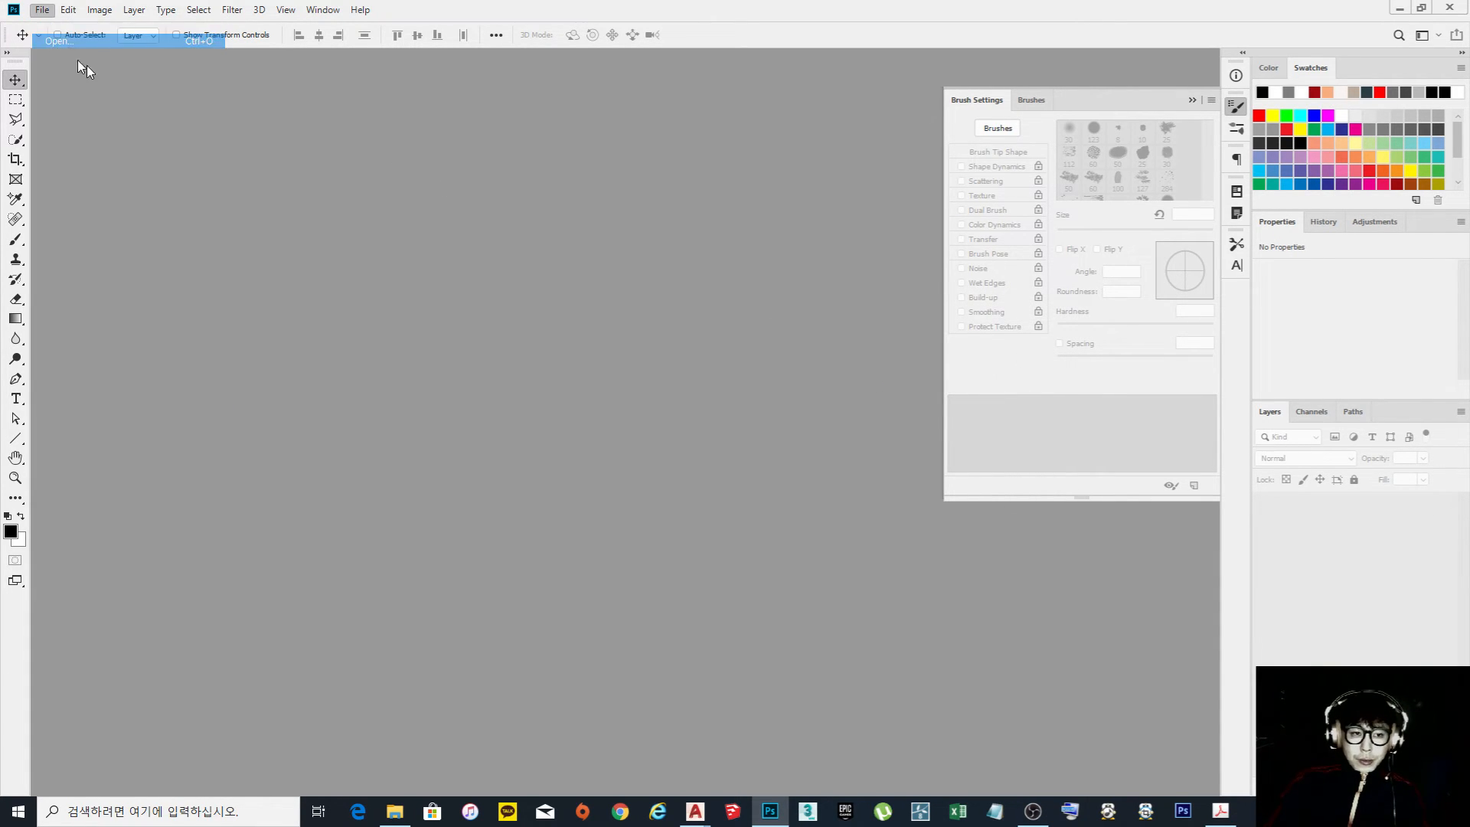
double_click(291, 210)
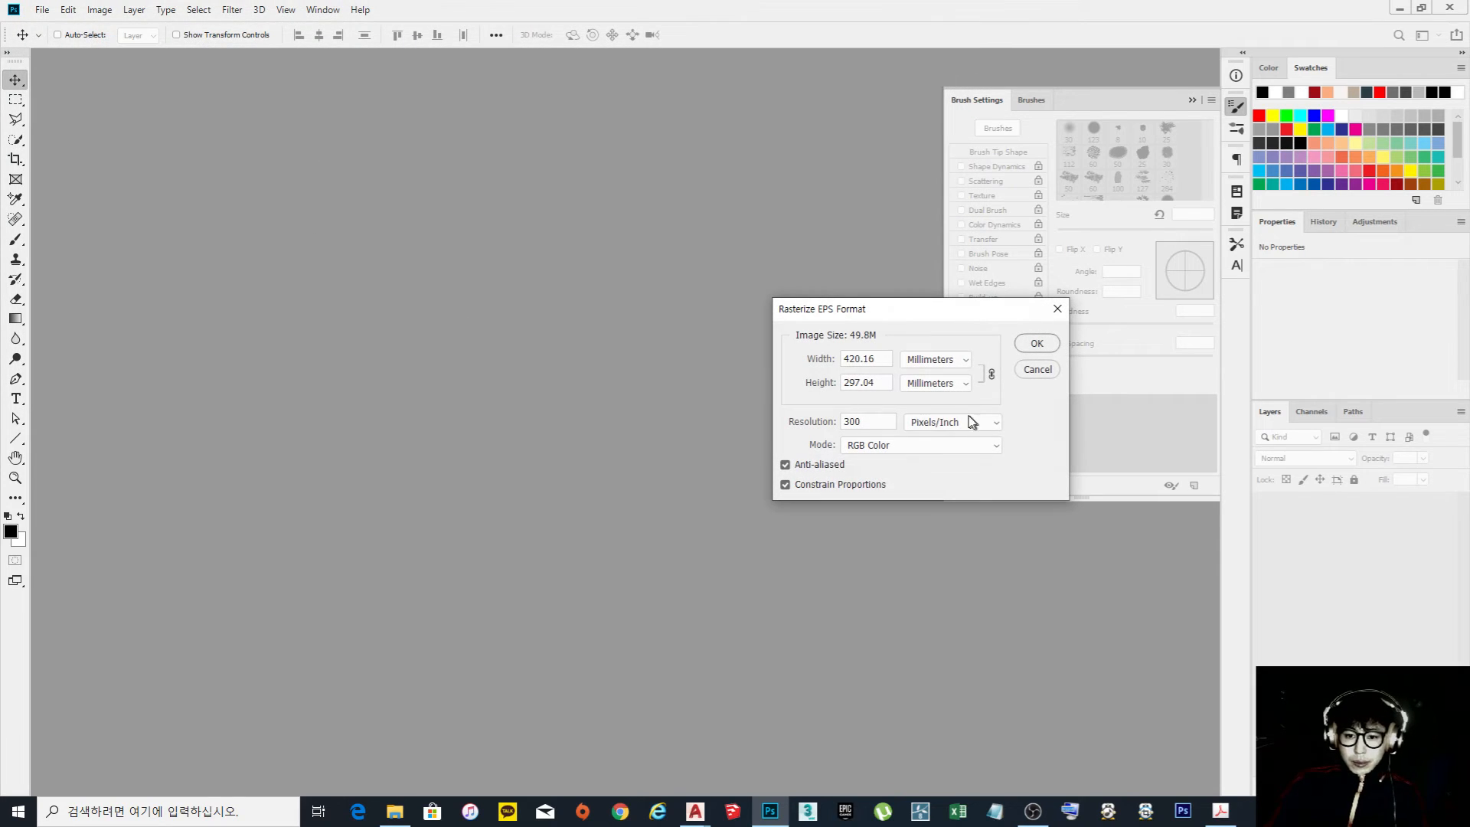
left_click_drag(883, 415, 795, 425)
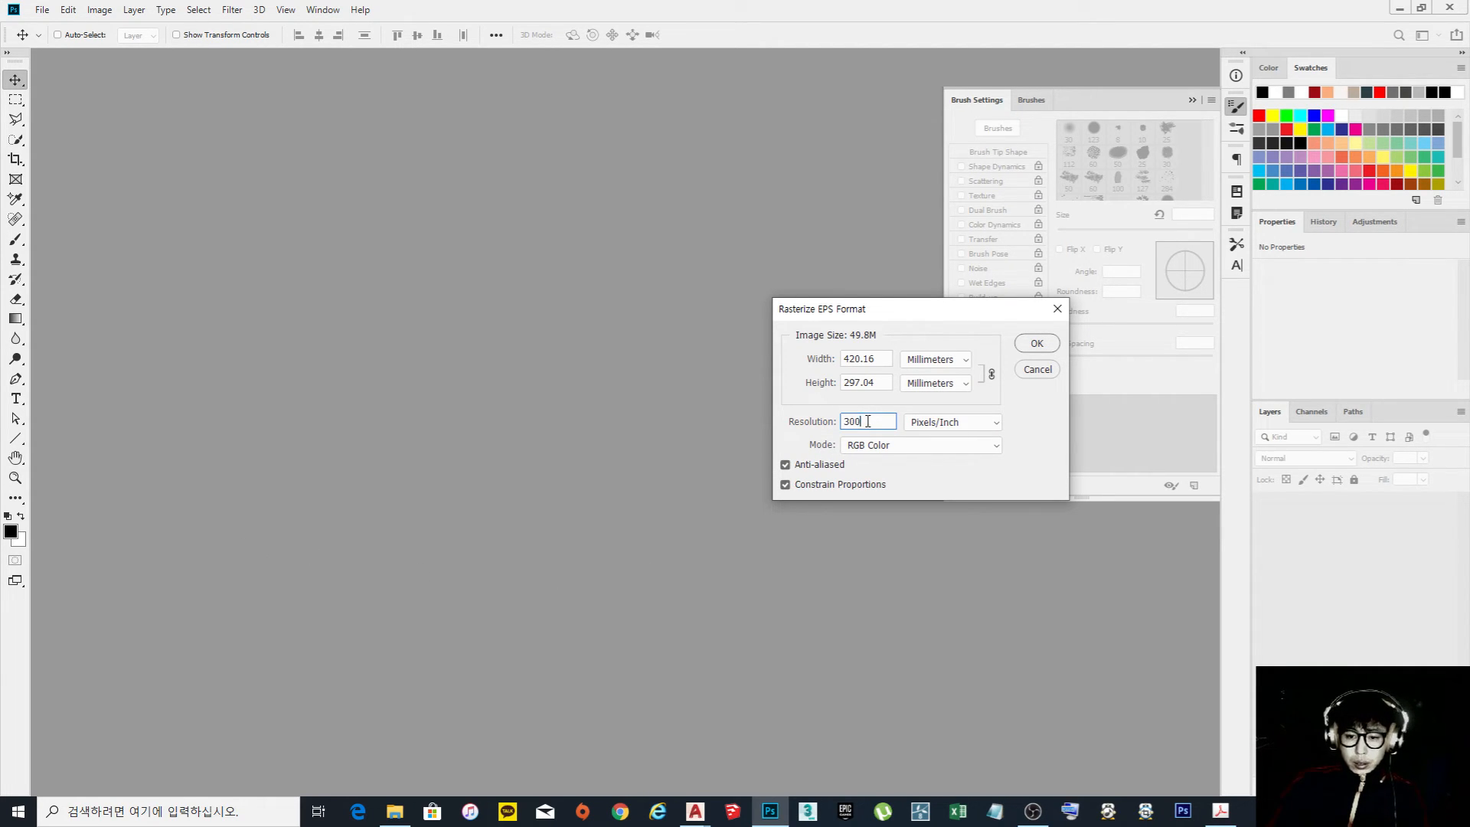
left_click_drag(886, 421, 804, 423)
left_click(1038, 343)
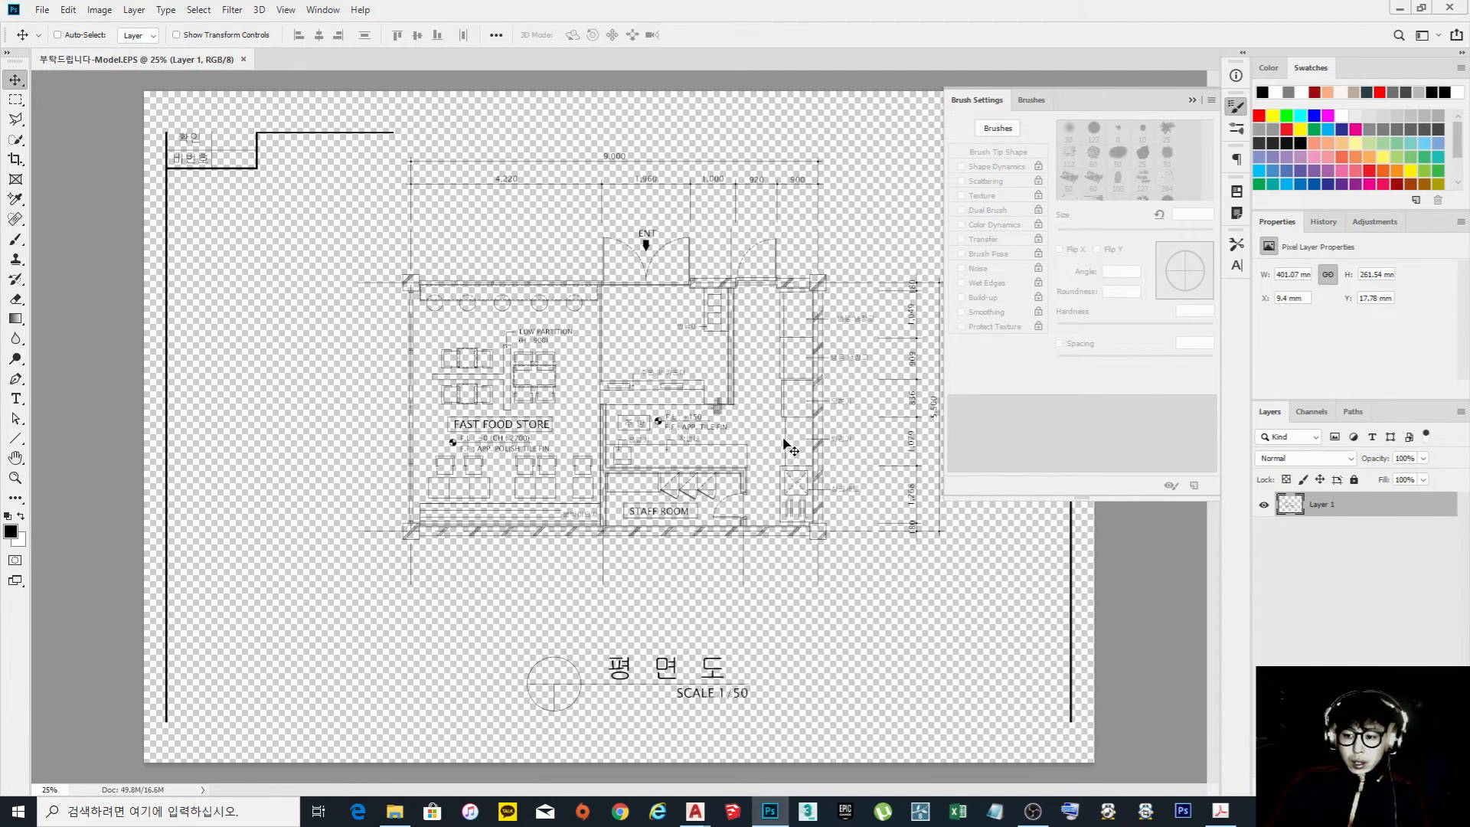
Toggle Layer 1's visibility to check the transparent linework, and add a new layer above it
left_click(1264, 505)
left_click(1264, 505)
left_click(1264, 505)
left_click(1264, 505)
left_click(1416, 788)
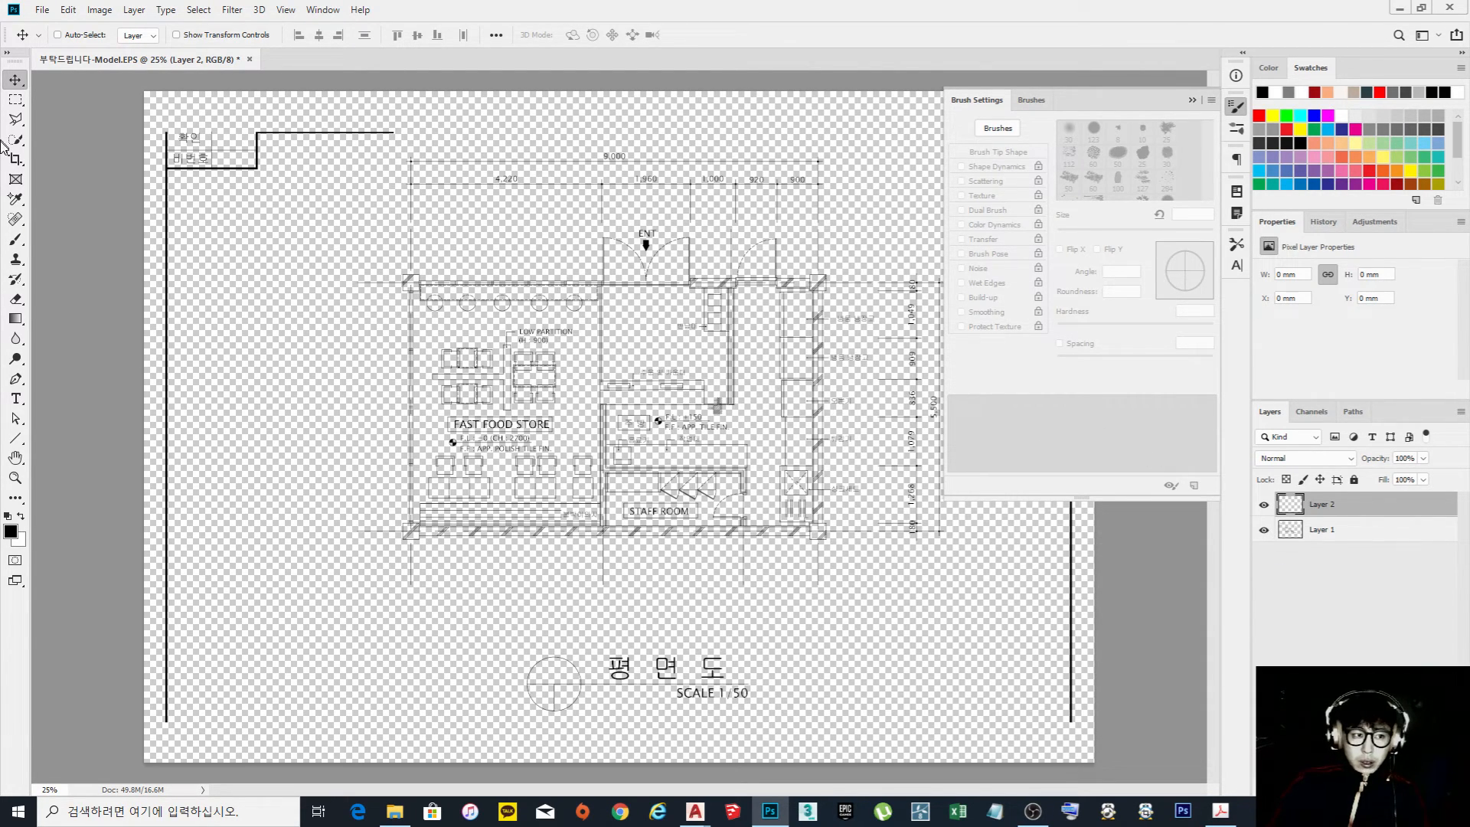
Fill rectangular selections over the plan's upper, right and lower walls with black on Layer 2, and hide Layer 1
left_click(16, 99)
left_click_drag(406, 277, 822, 289)
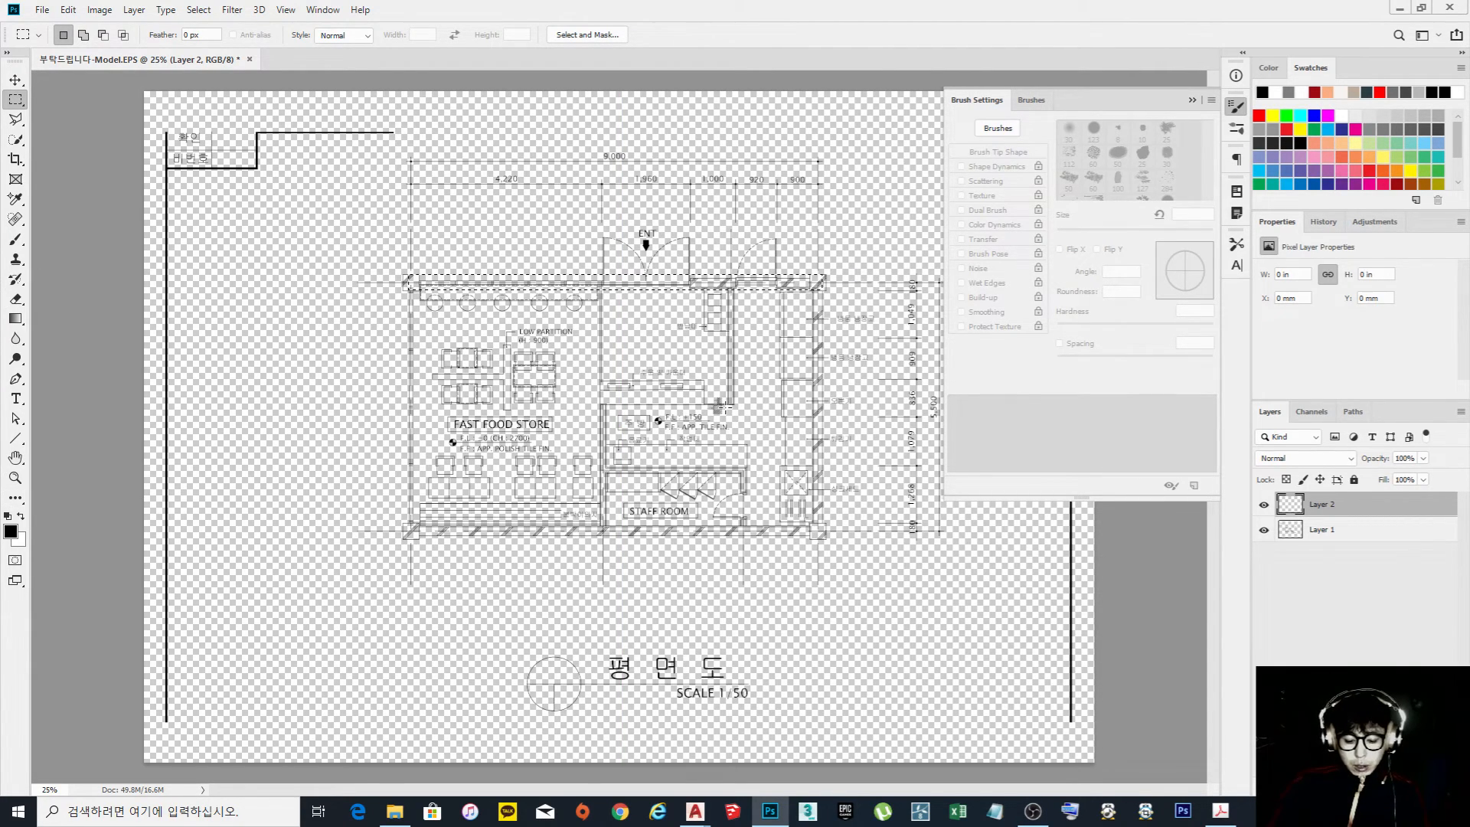
key("Delete")
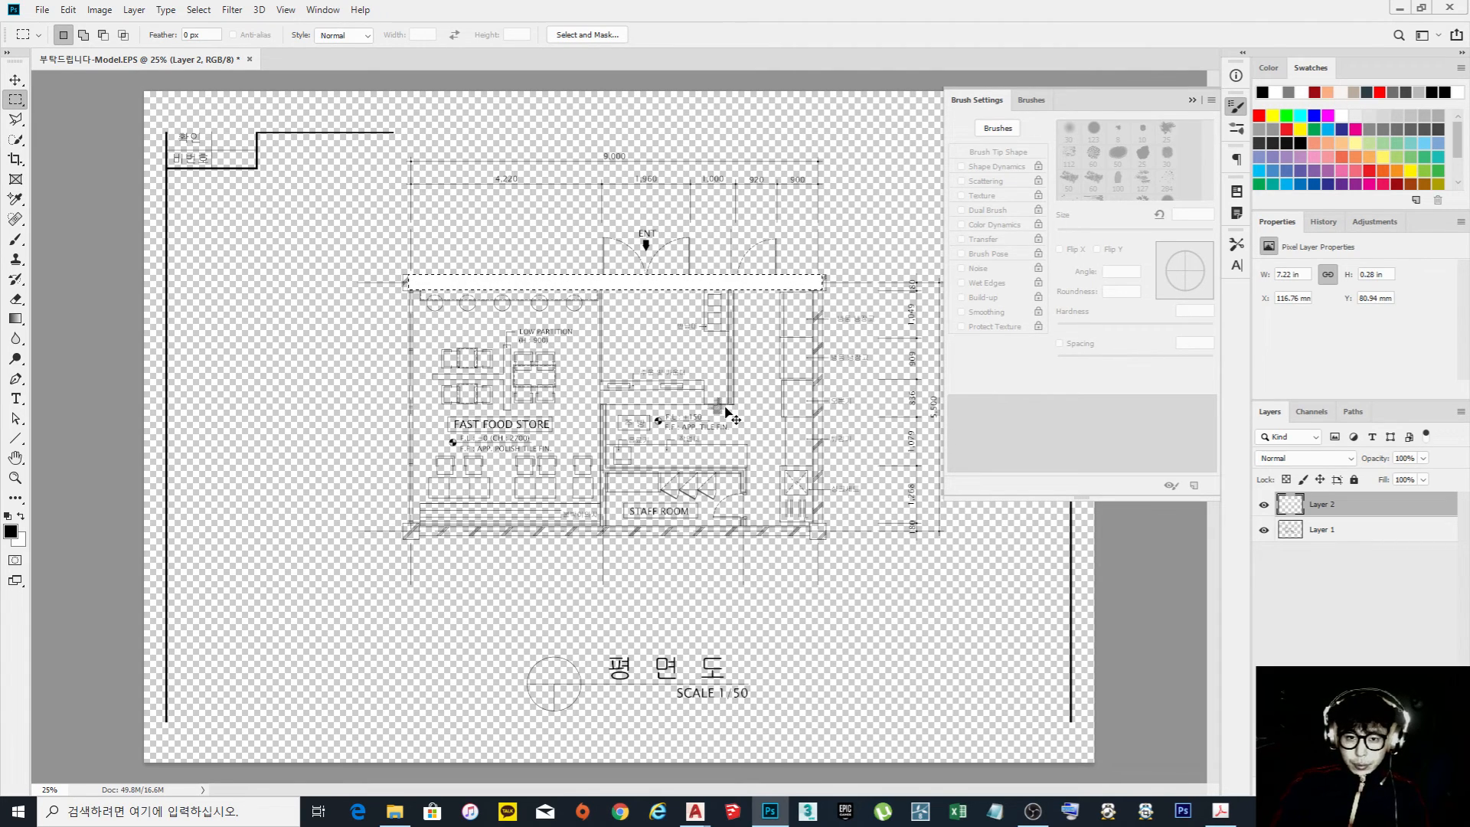
key("alt+Delete")
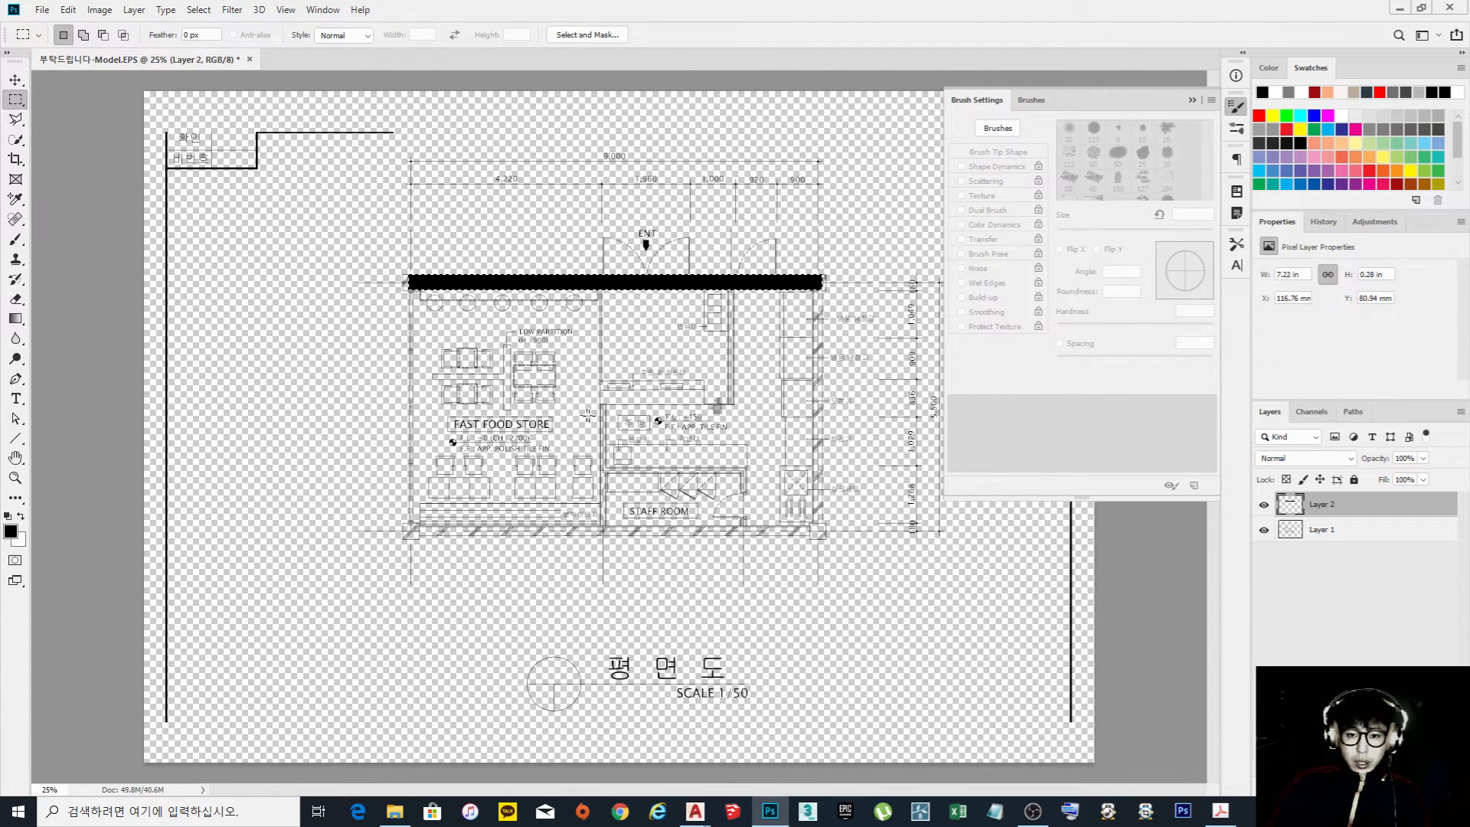
left_click_drag(828, 545, 808, 277)
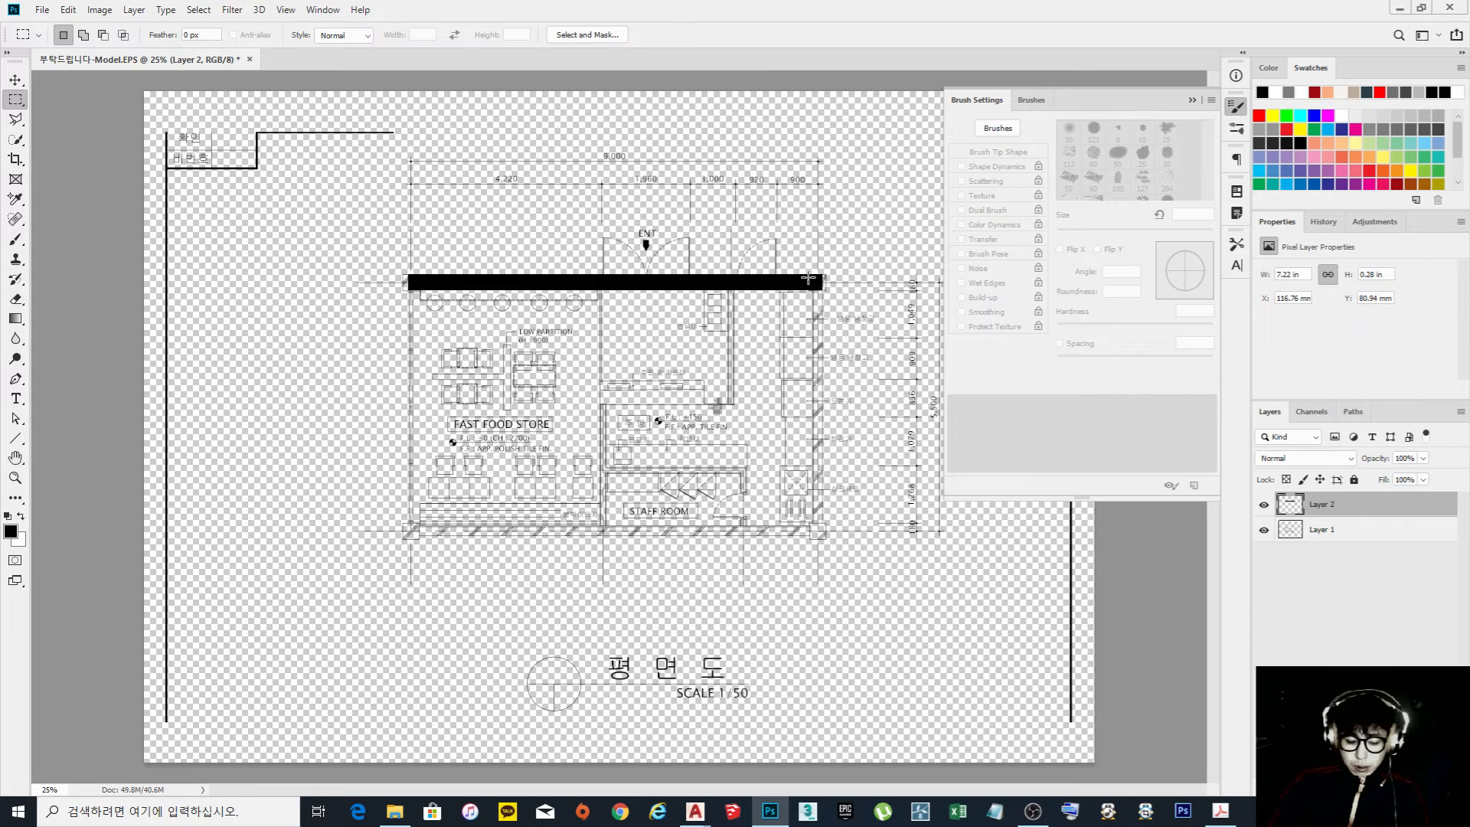
key("alt+Delete")
key("ctrl+d")
left_click_drag(834, 545, 390, 525)
key("alt+Delete")
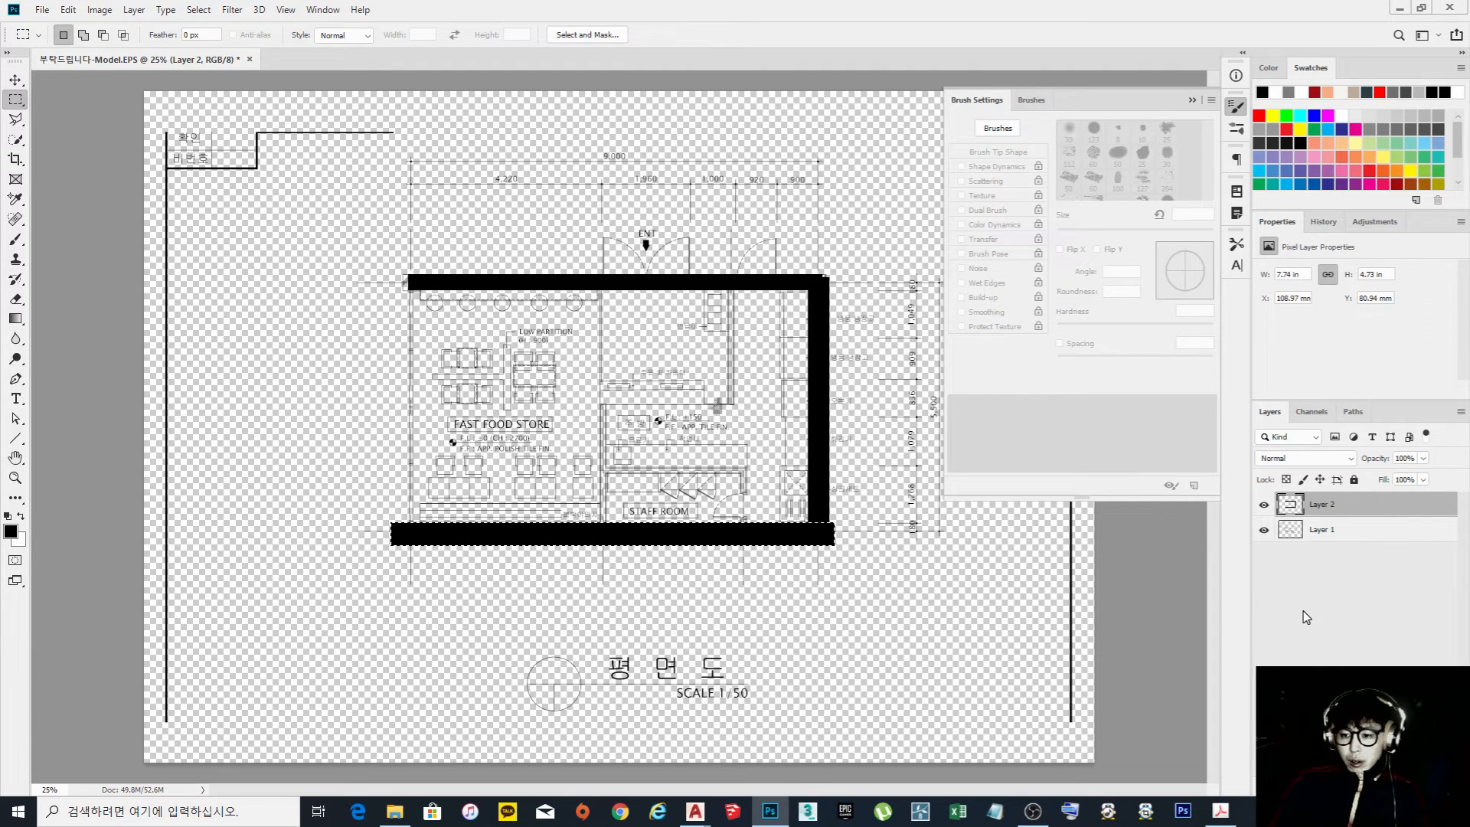
left_click(1264, 531)
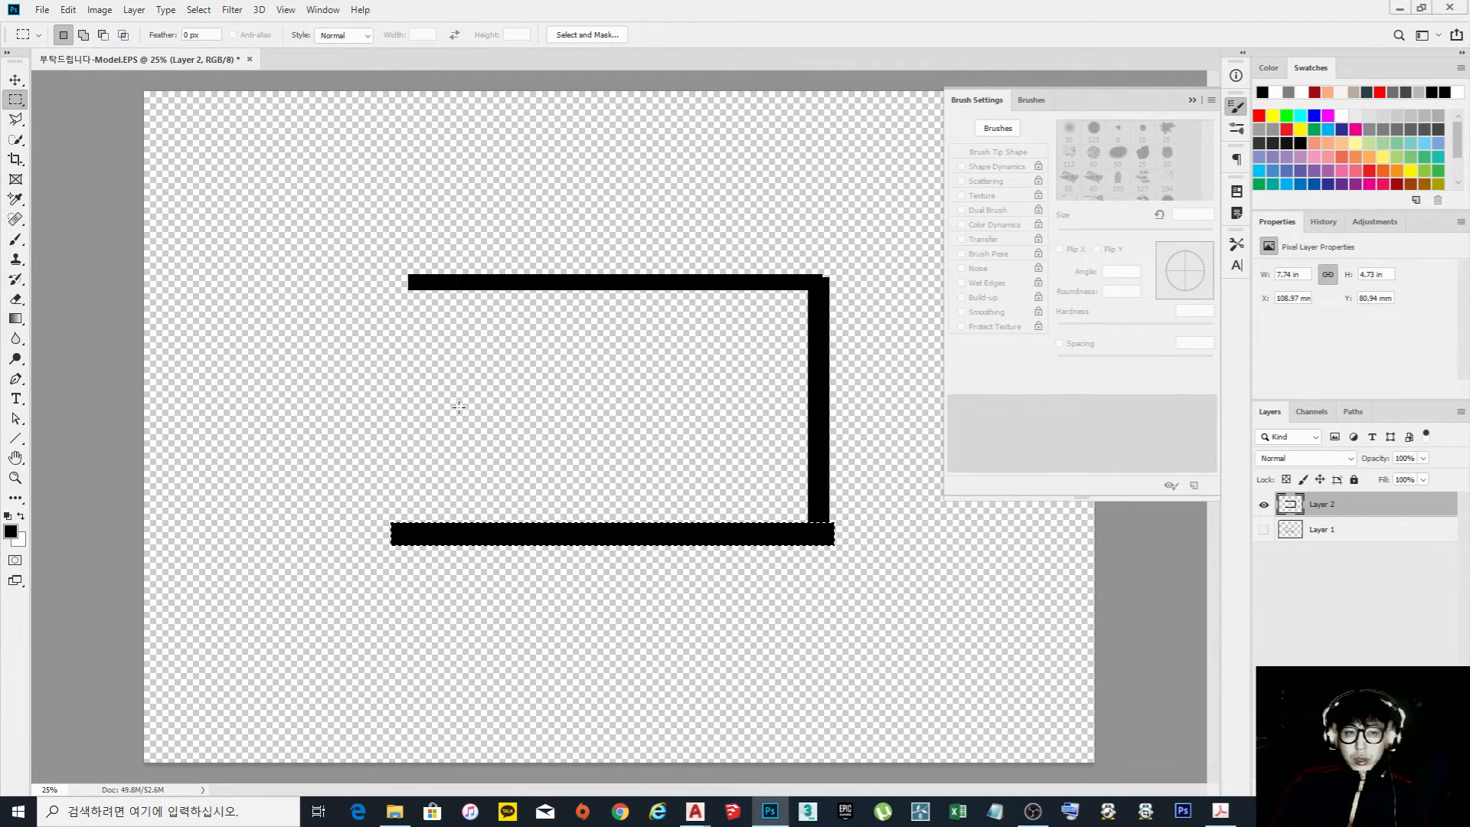
Review the JPEG High export settings in Save for Web and leave without saving
left_click(43, 11)
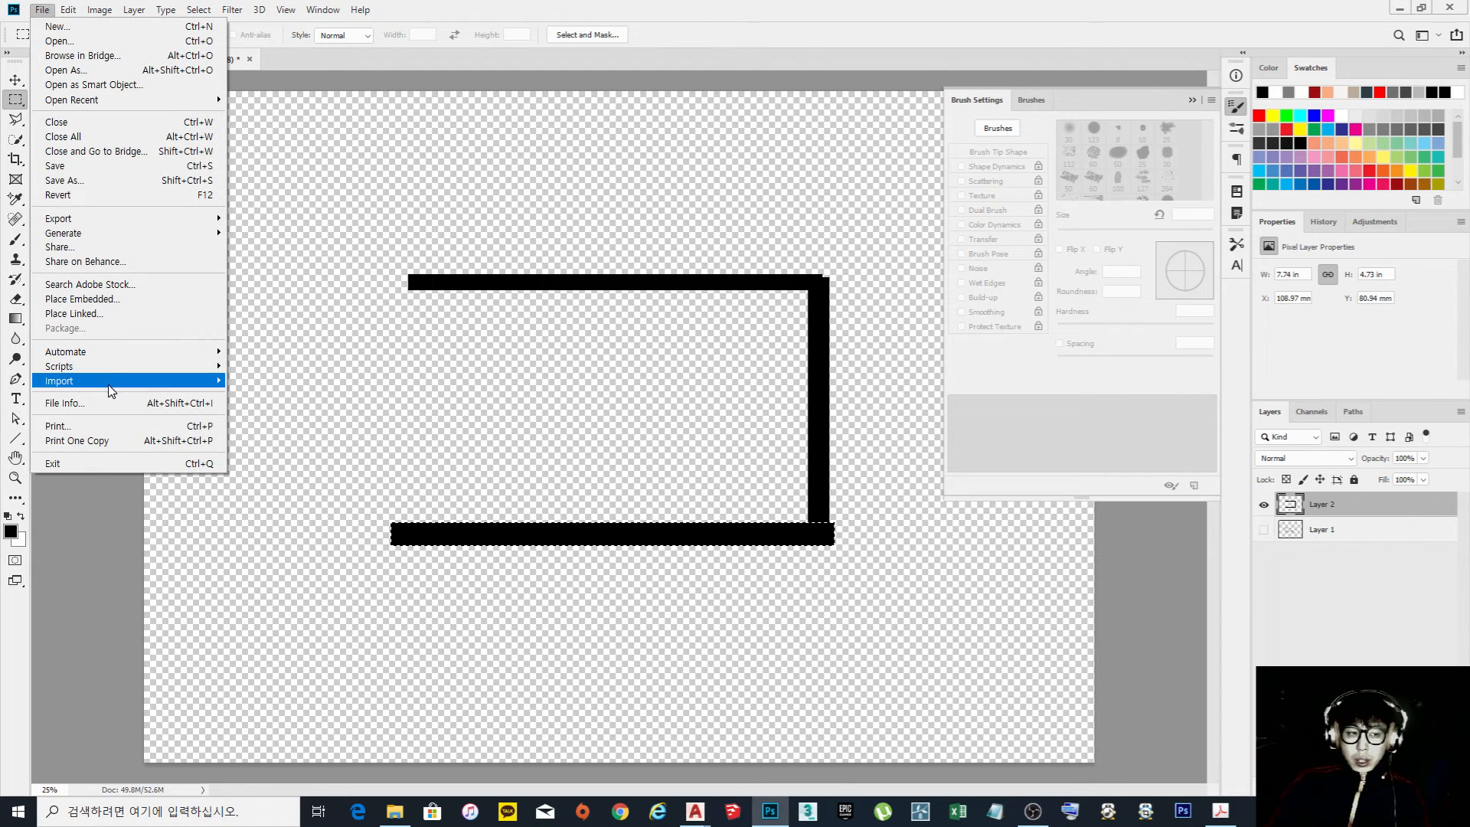
mouse_move(111, 221)
left_click(326, 280)
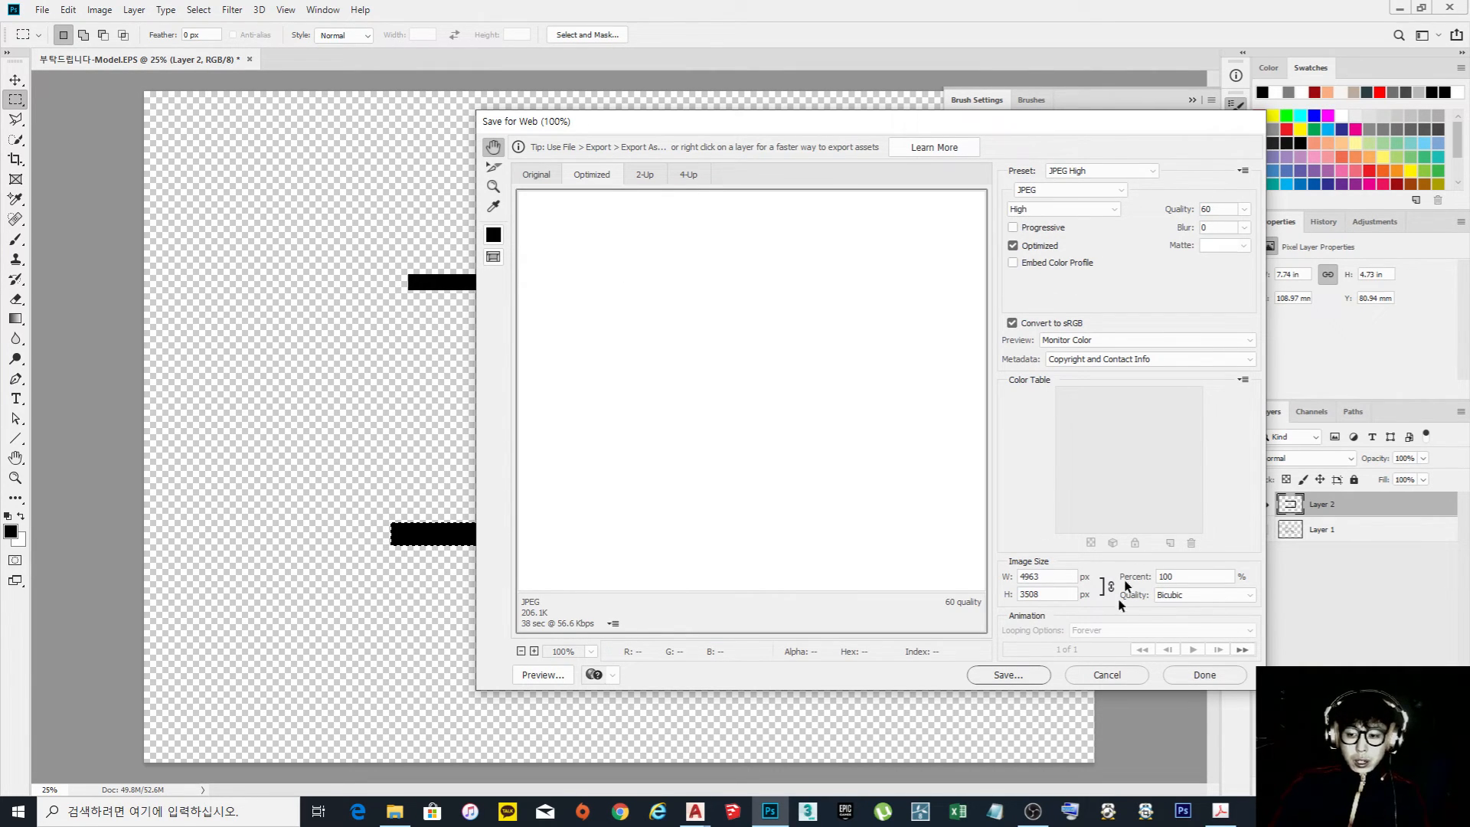
left_click(1117, 676)
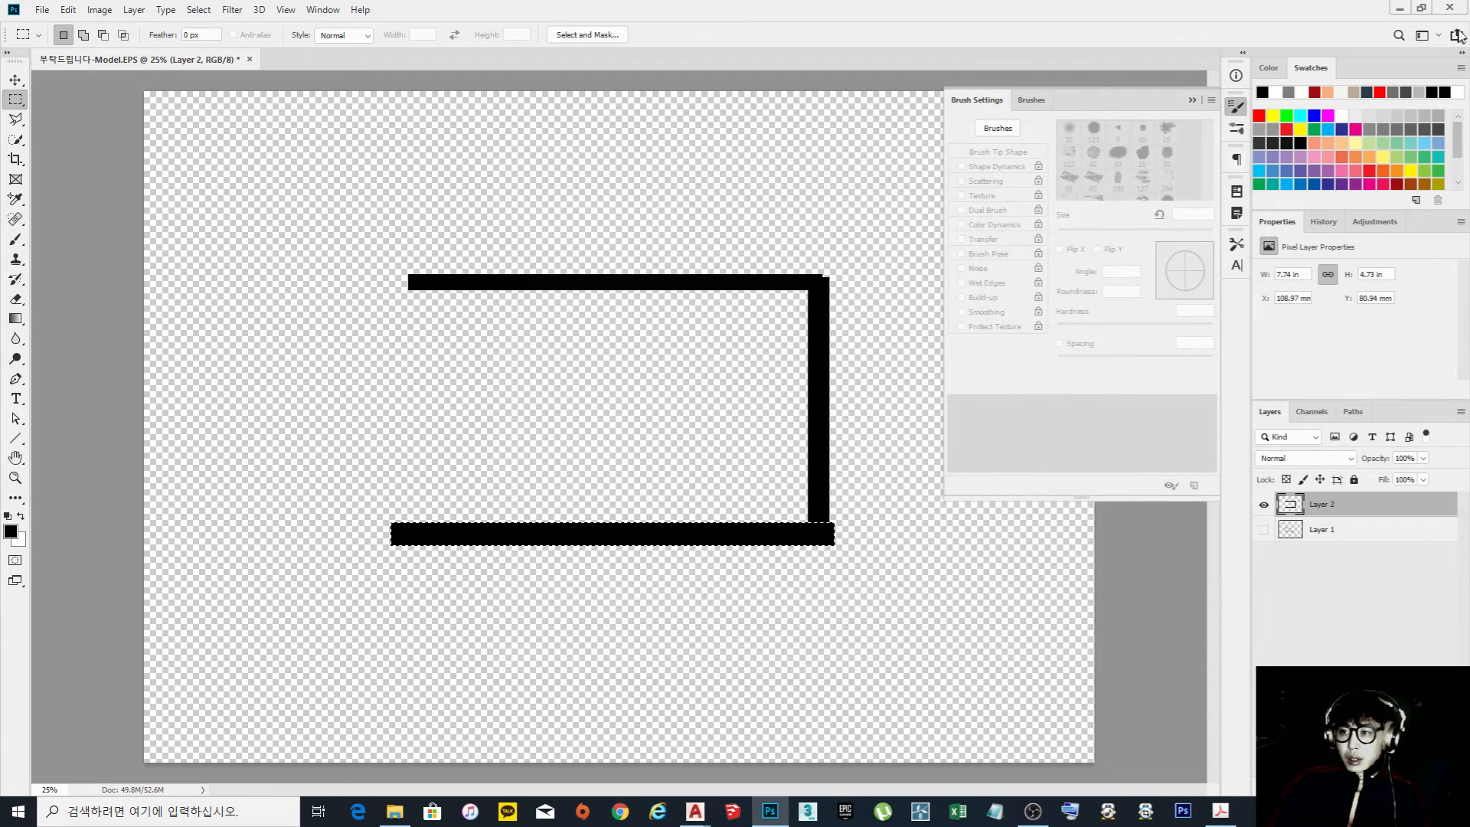
Return to AutoCAD and examine the 평면도 floor plan up close
left_click(1399, 8)
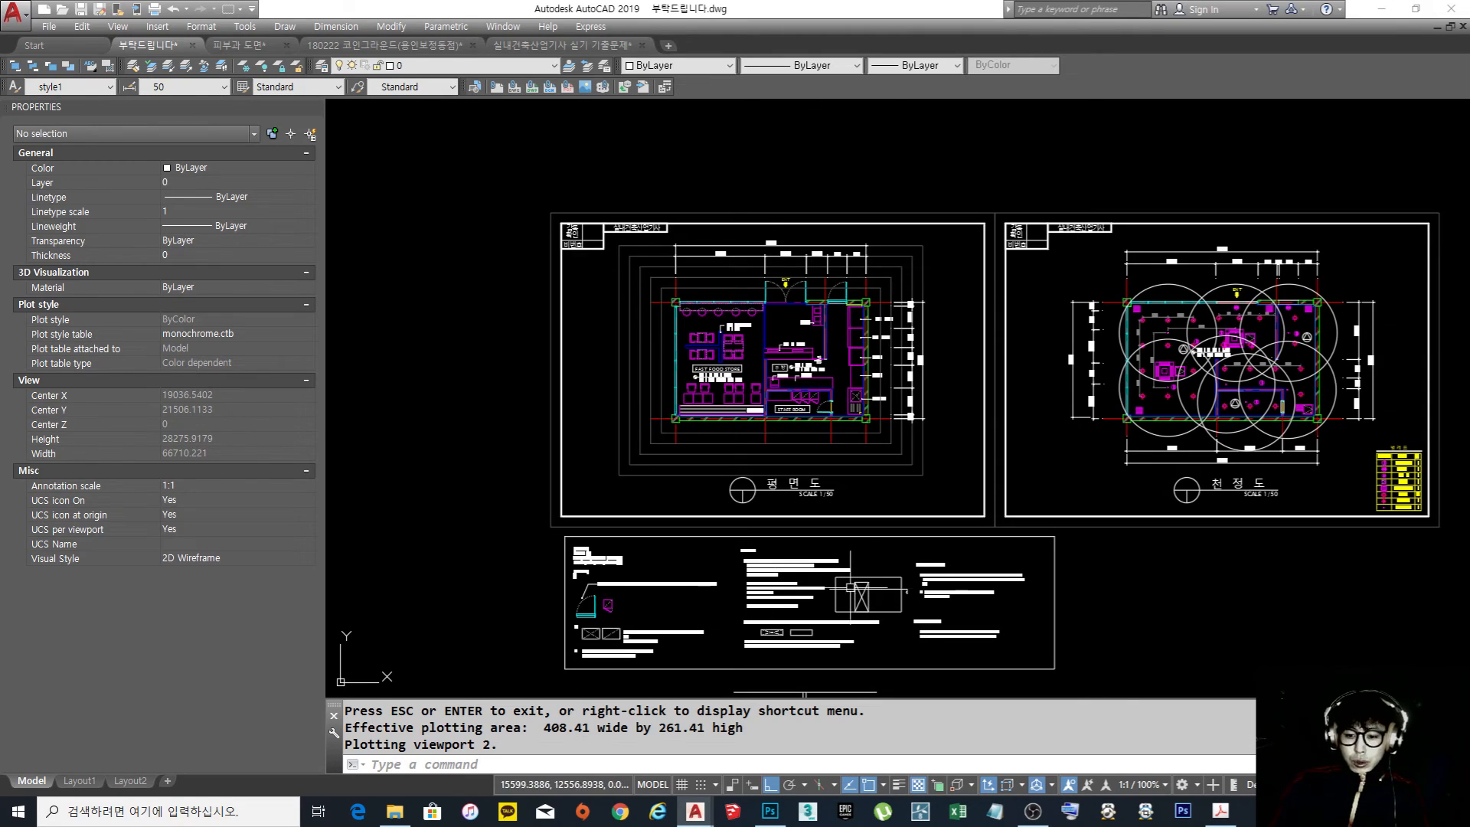
scroll(705, 360, "up", 6)
middle_click_drag(875, 343, 792, 330)
scroll(801, 426, "up", 3)
middle_click_drag(799, 436, 767, 416)
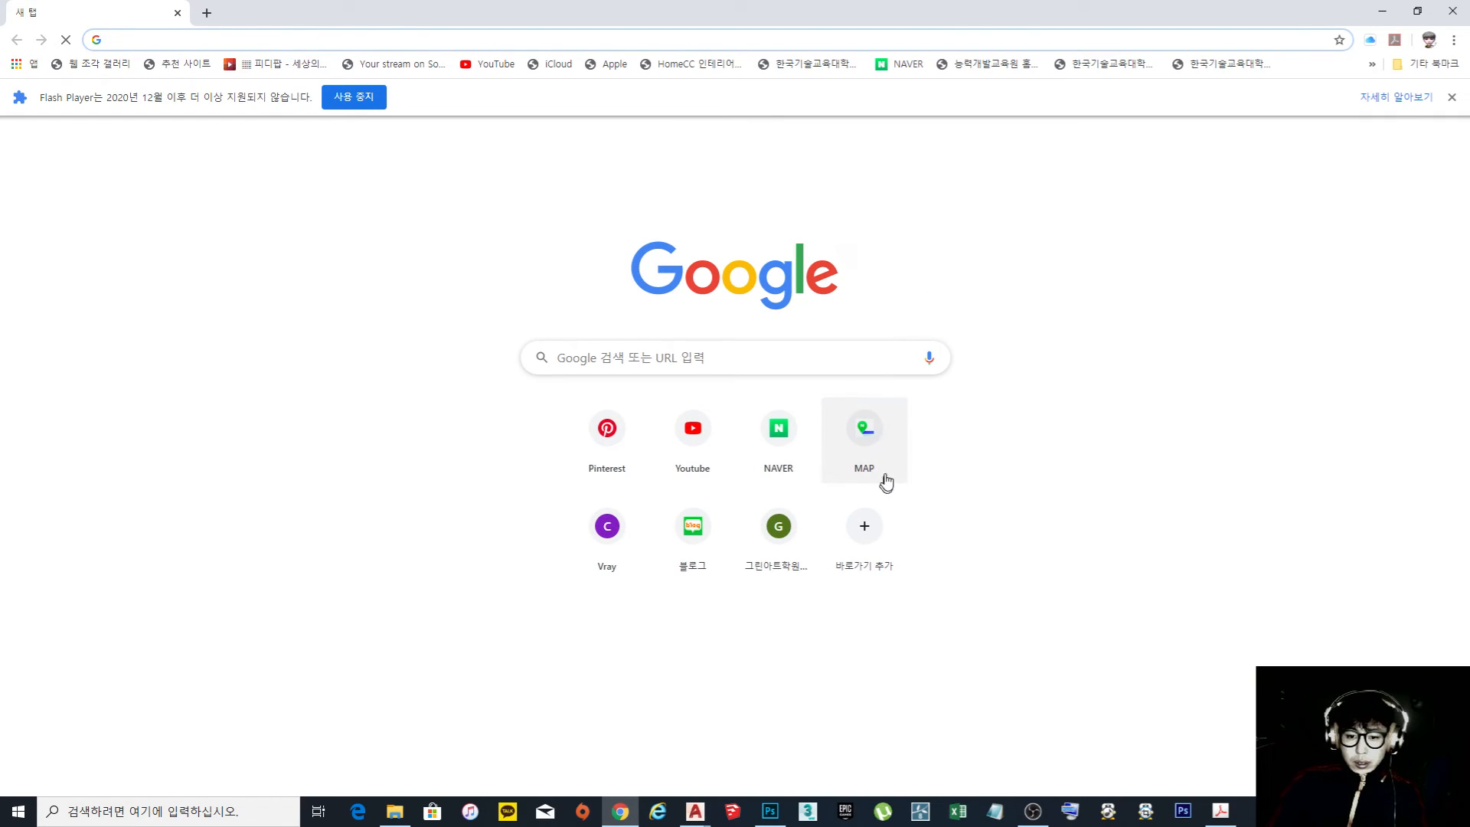
Open the design blog on Naver in the web browser and log in to it
left_click(692, 545)
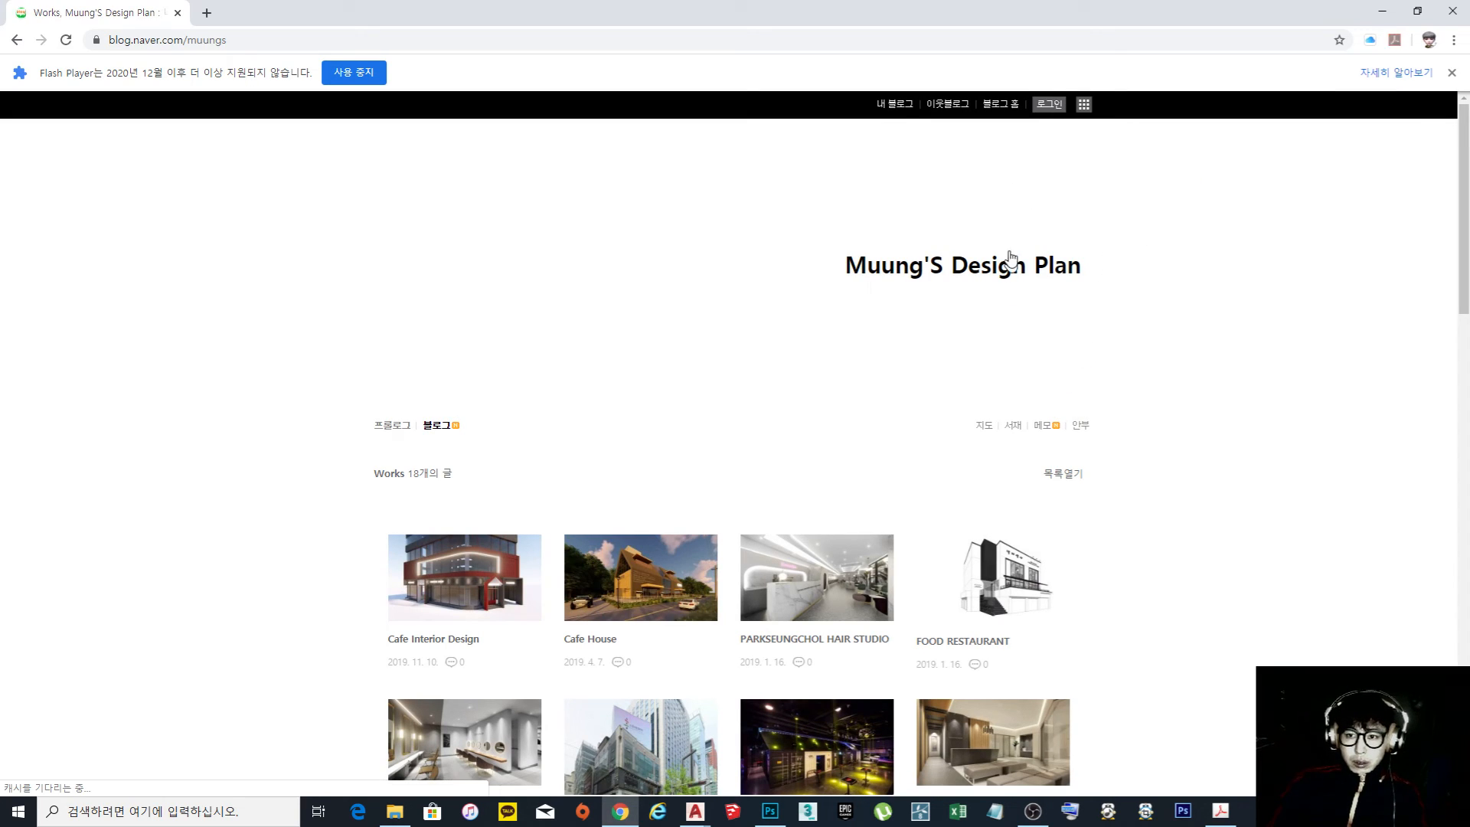
left_click(1073, 104)
left_click(772, 321)
Expand the blog's 과정평가실내디자인 category and open its 외부평가기출자료 subcategory
scroll(845, 359, "down", 15)
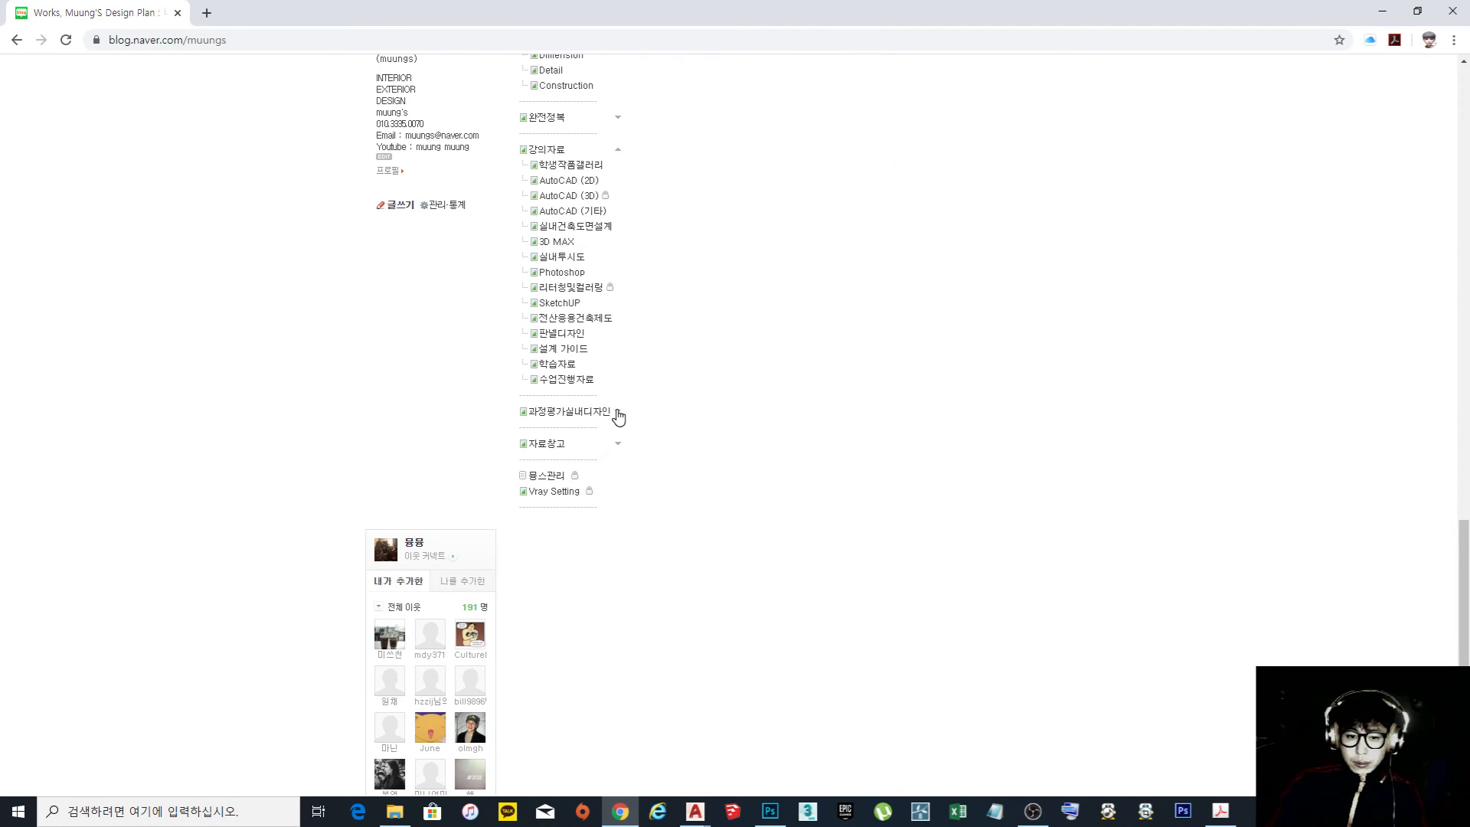
left_click(617, 413)
left_click(576, 596)
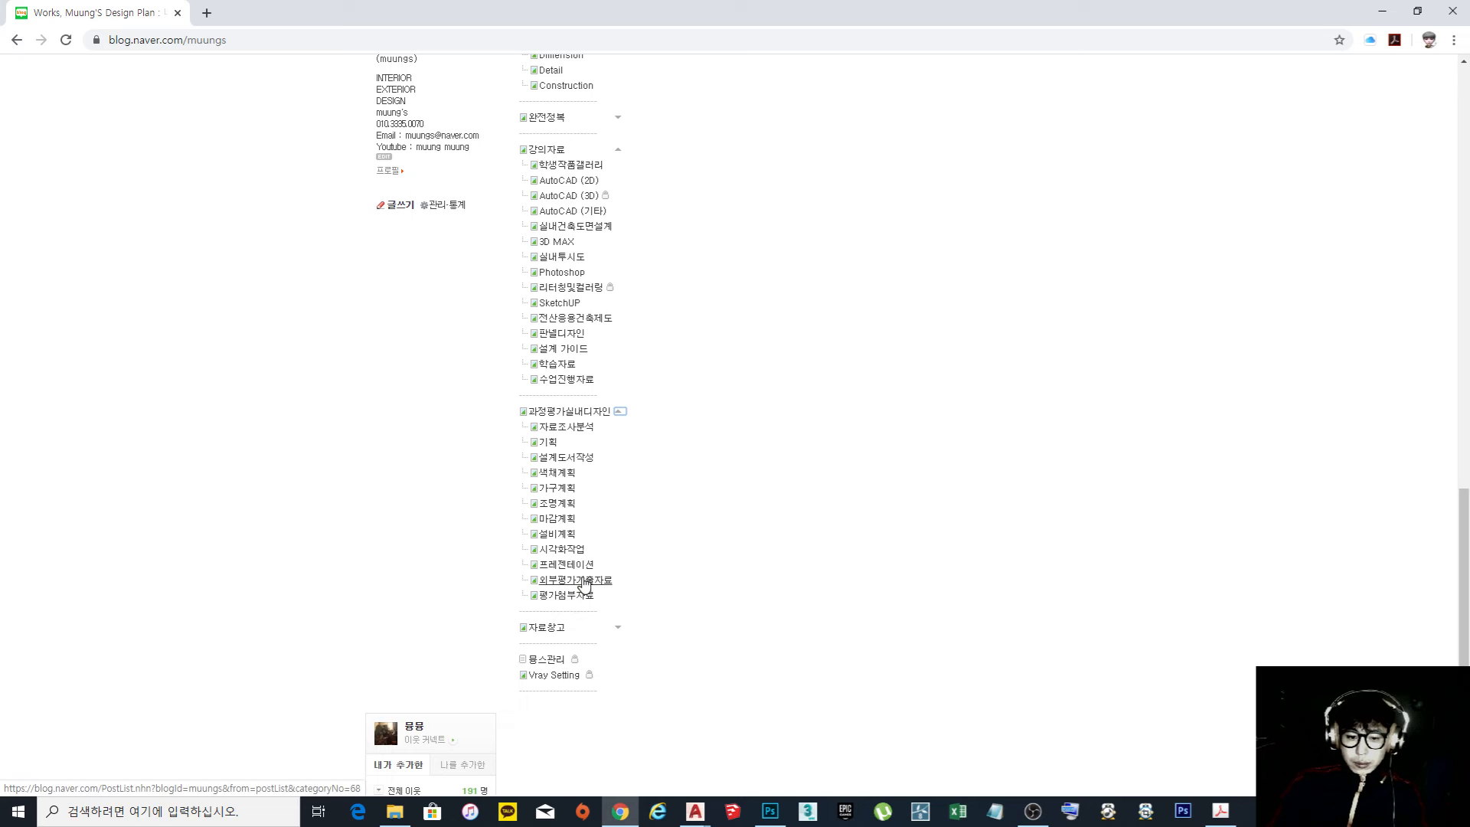
Open the 부부침실 post and examine its example drawings and the 프리젠테이션 보드 sheet
scroll(751, 462, "down", 9)
scroll(750, 463, "down", 2)
scroll(753, 465, "up", 4)
scroll(756, 469, "up", 1)
scroll(720, 482, "down", 2)
left_click(686, 495)
scroll(700, 470, "down", 20)
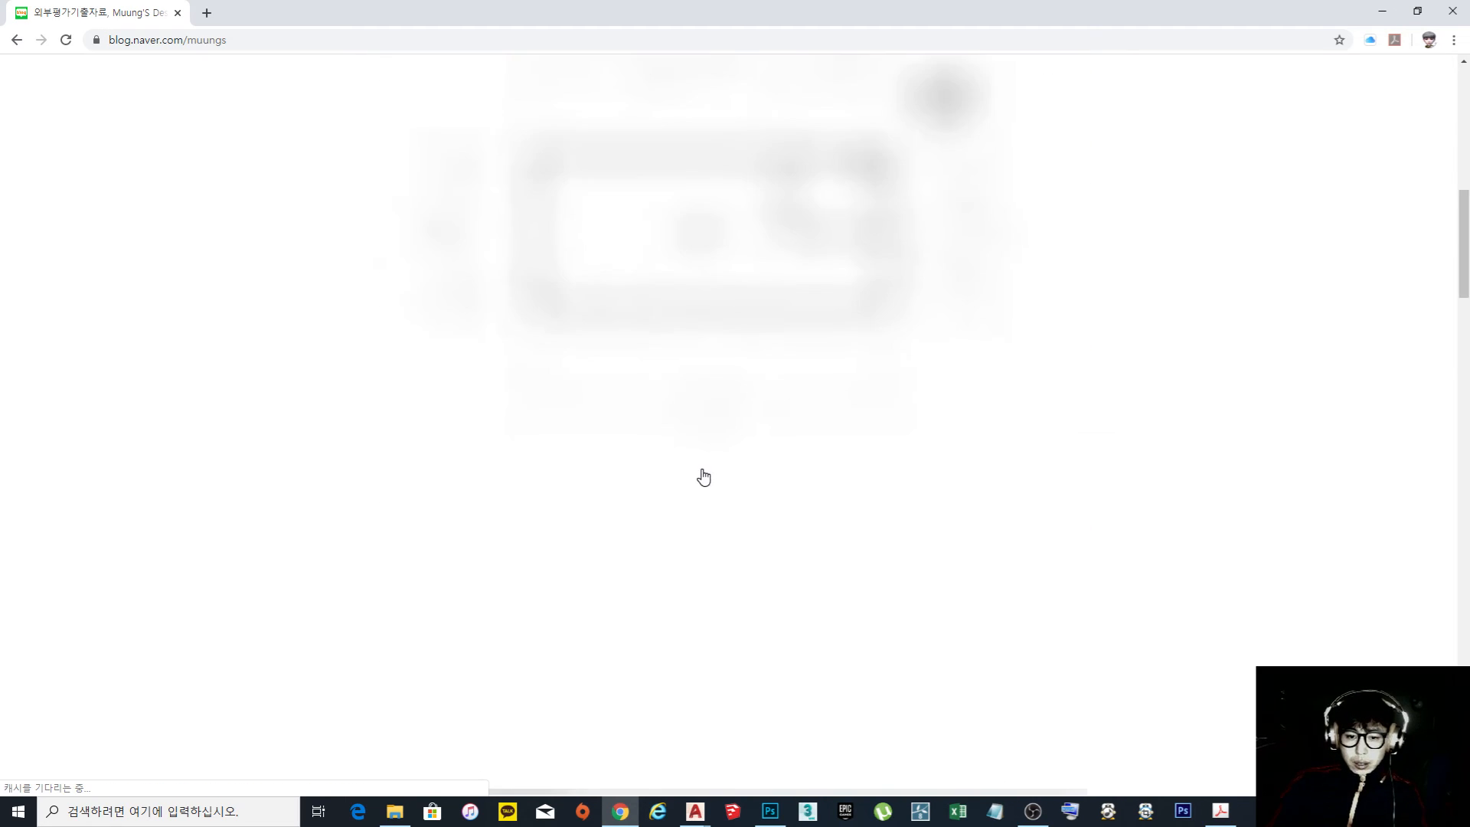
scroll(701, 482, "down", 10)
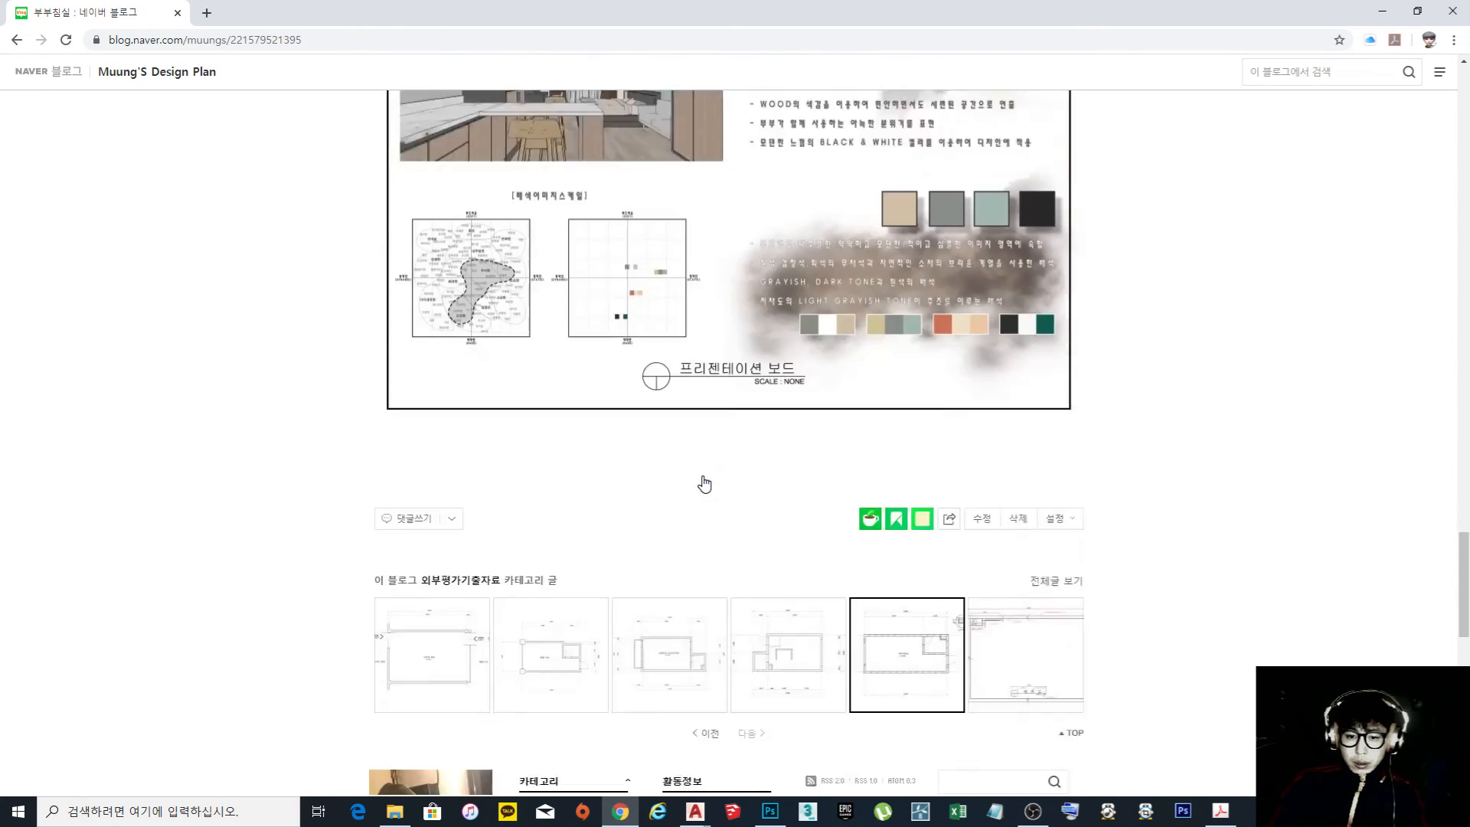
scroll(697, 483, "up", 3)
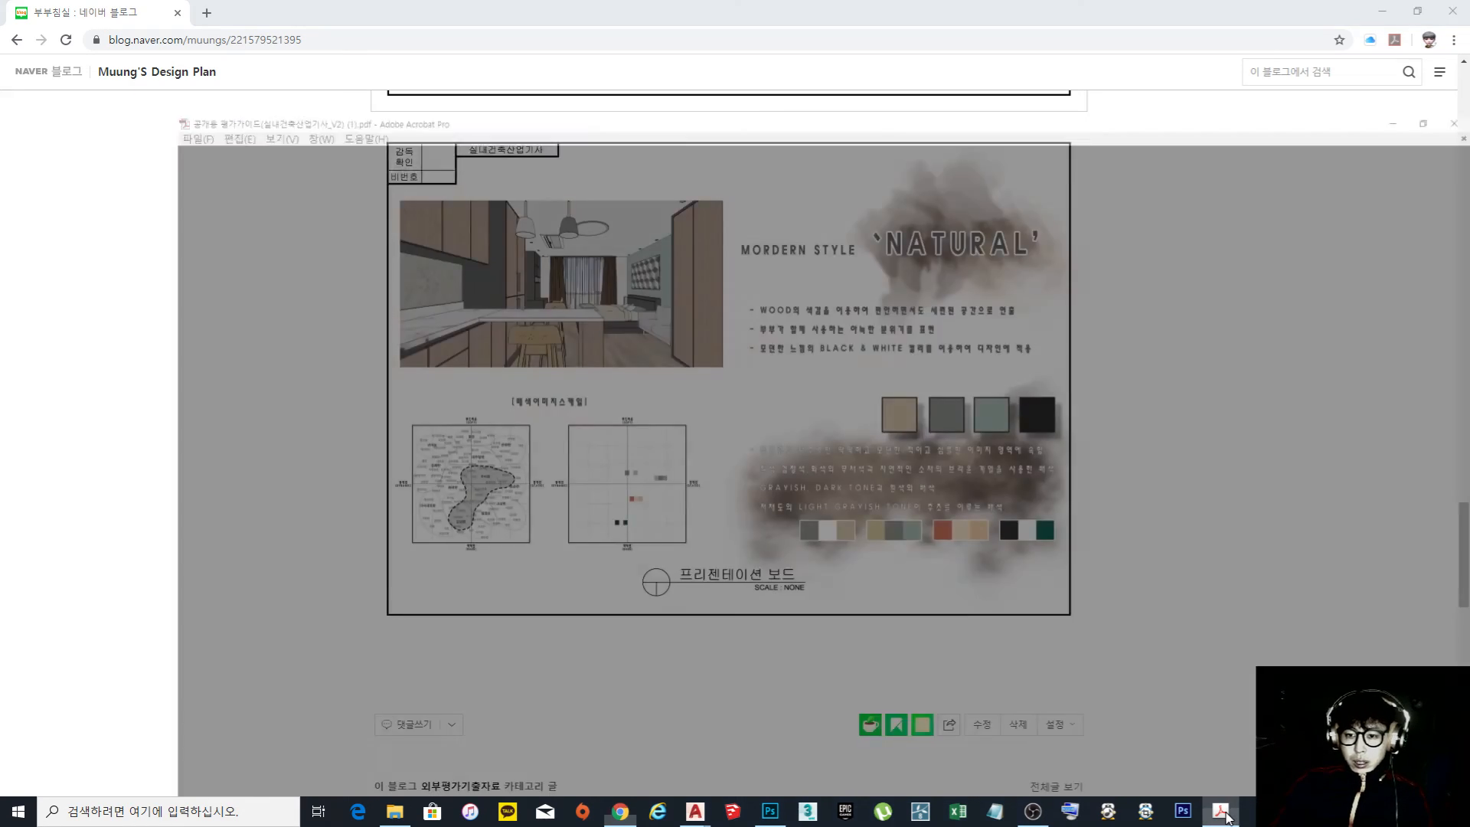
Check the evaluation guide PDF's sheet requirements, and switch to 실내건축산업기사 실기 기출문제.dwg in AutoCAD
left_click(1193, 737)
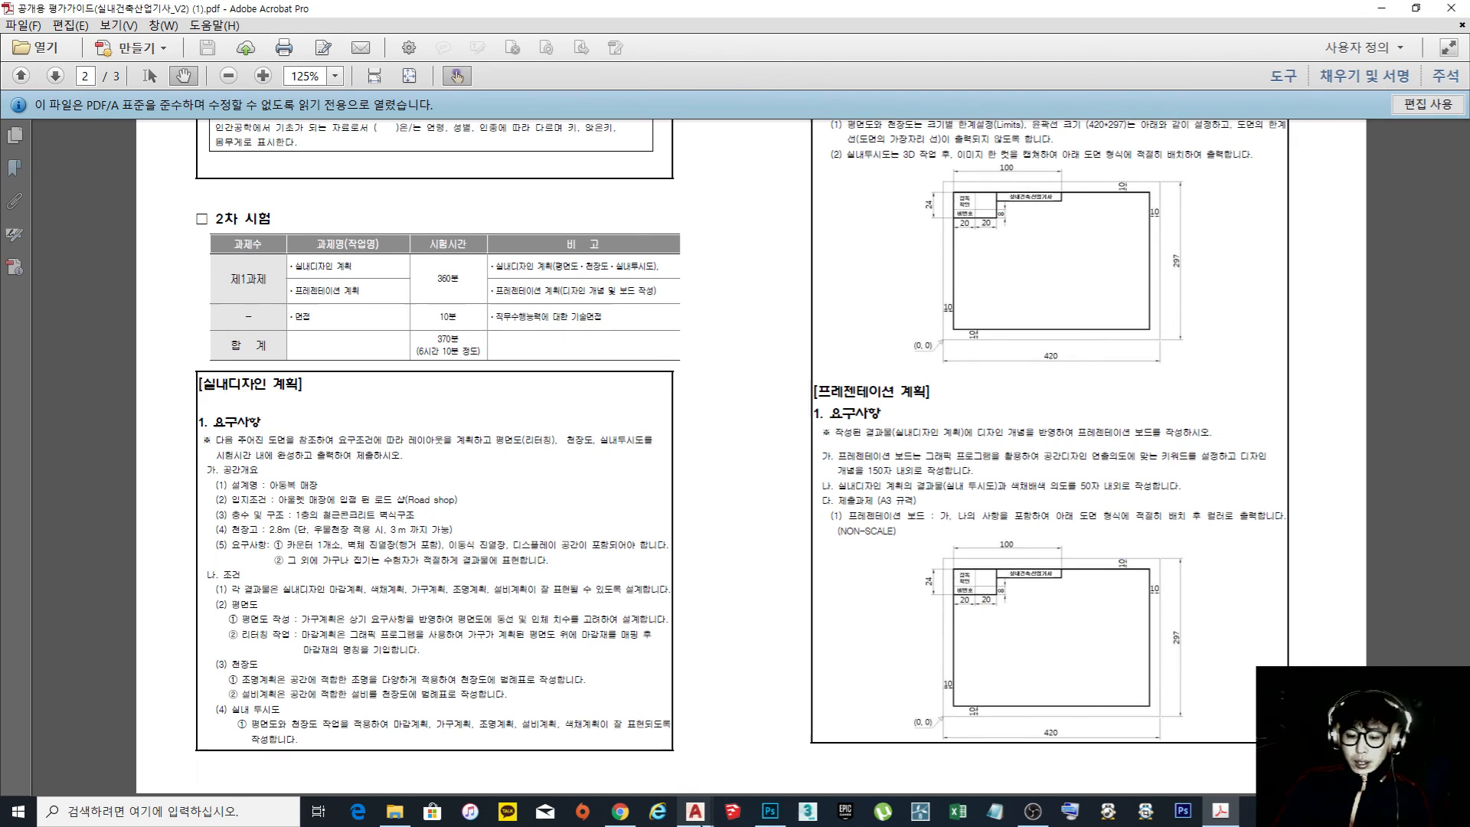
mouse_move(696, 817)
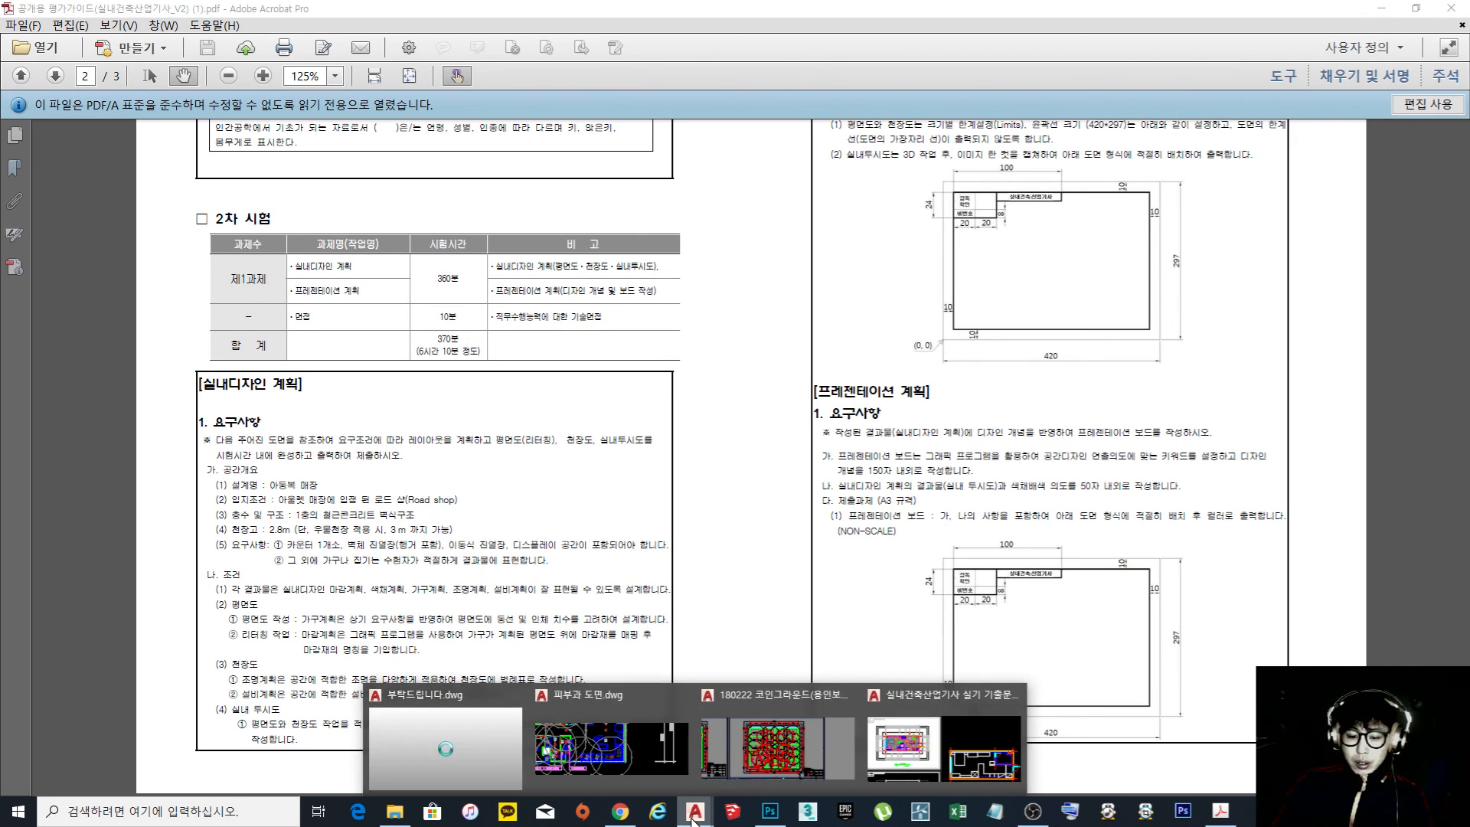
left_click(936, 764)
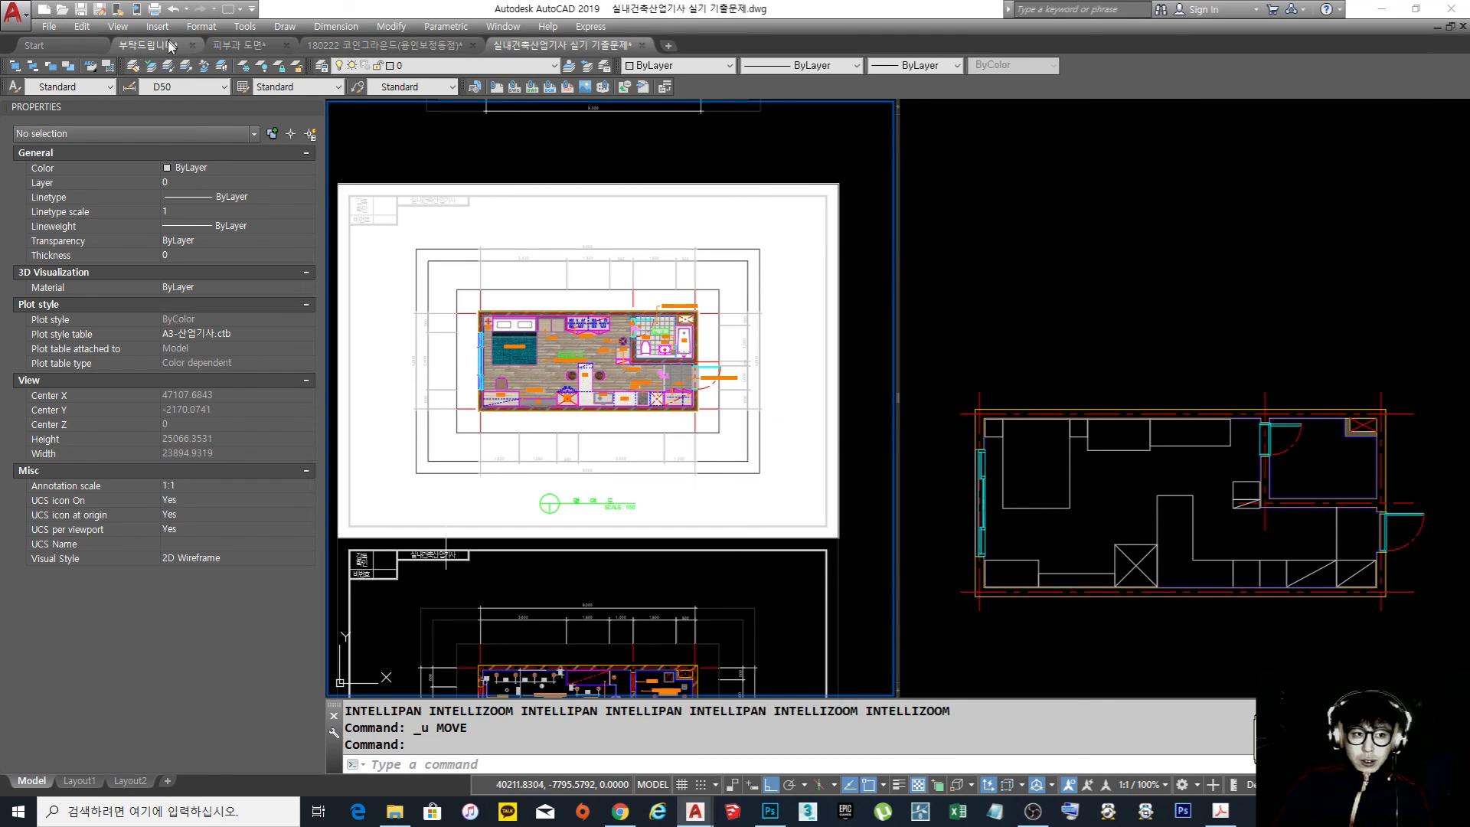
Return to the 부탁드립니다 drawing and examine its 평면도 and 천정도 sheets
left_click(165, 46)
scroll(949, 418, "down", 6)
mouse_move(879, 409)
middle_mouse_down()
mouse_move(998, 476)
mouse_move(1002, 519)
middle_mouse_up()
scroll(812, 459, "down", 2)
middle_click_drag(1018, 417, 928, 463)
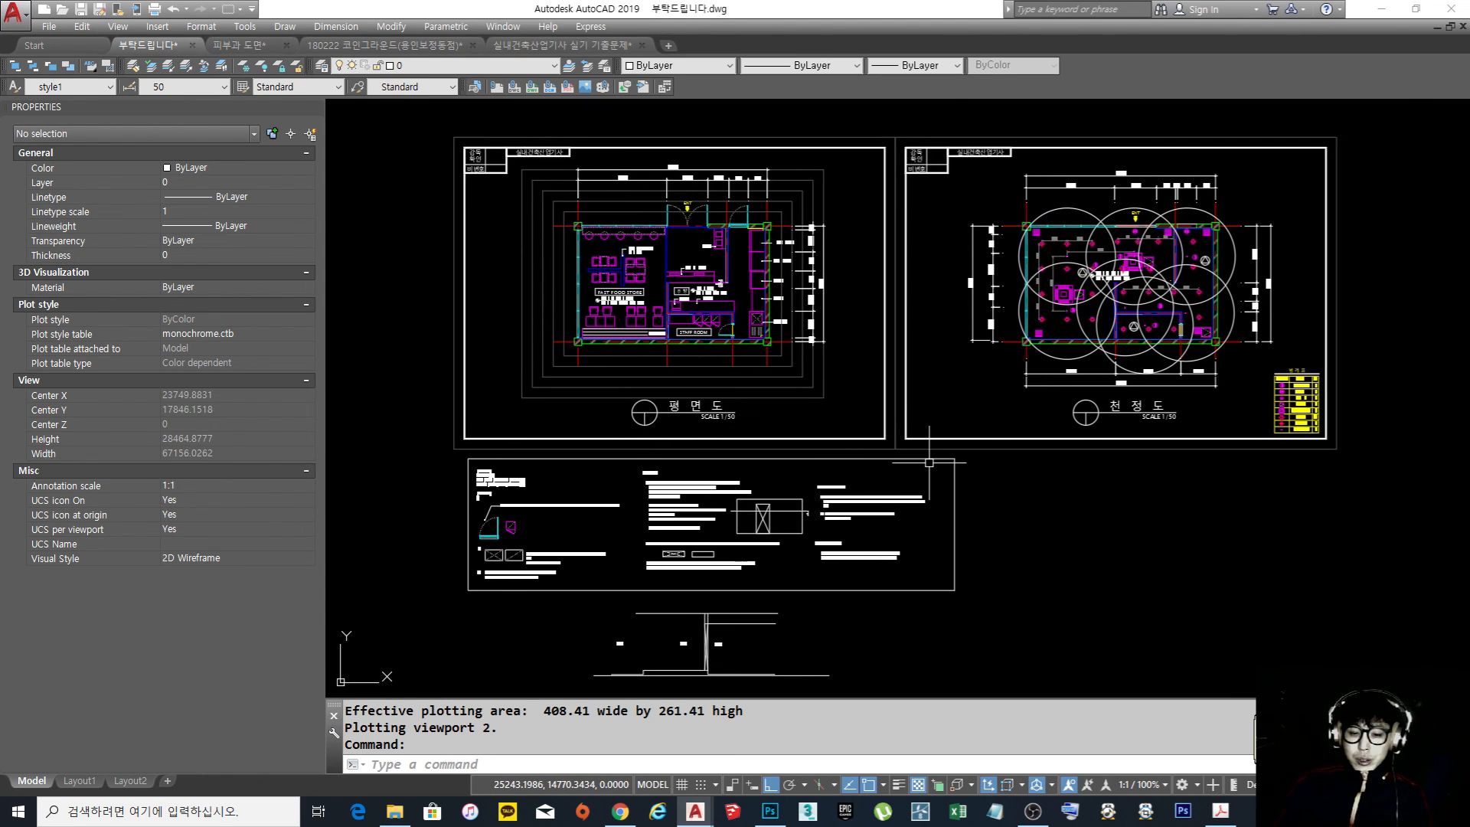